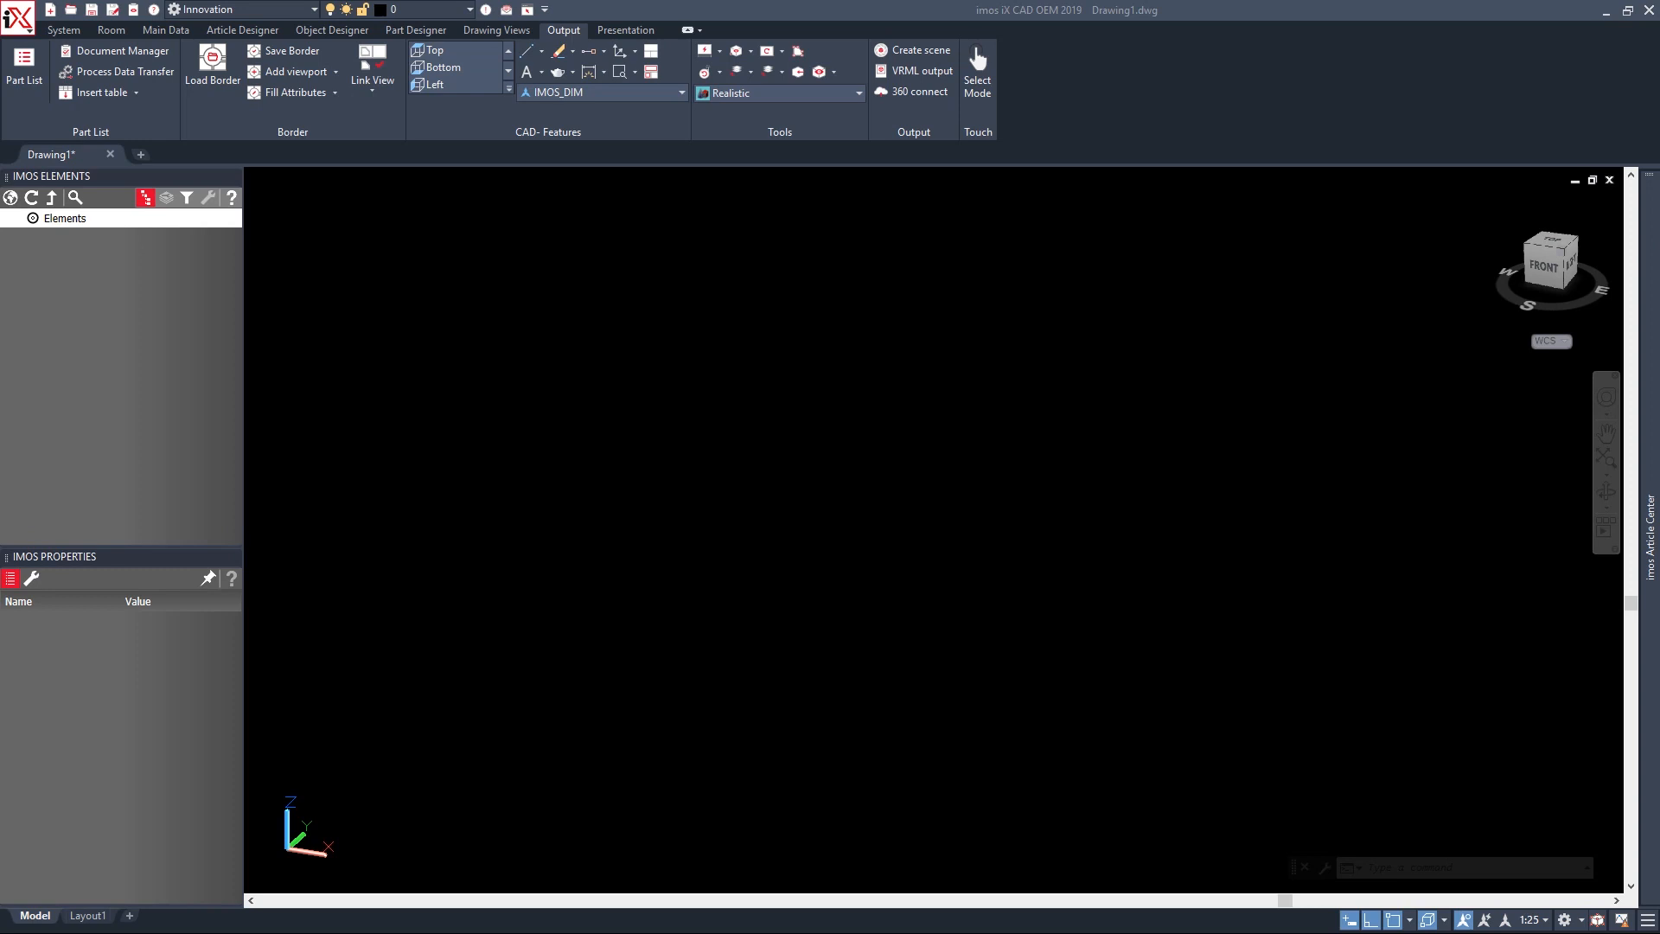
Start a new article in the Article Designer with height 800, width 500 and depth 350.
{"action": "left_click", "coordinate": [248, 31]}
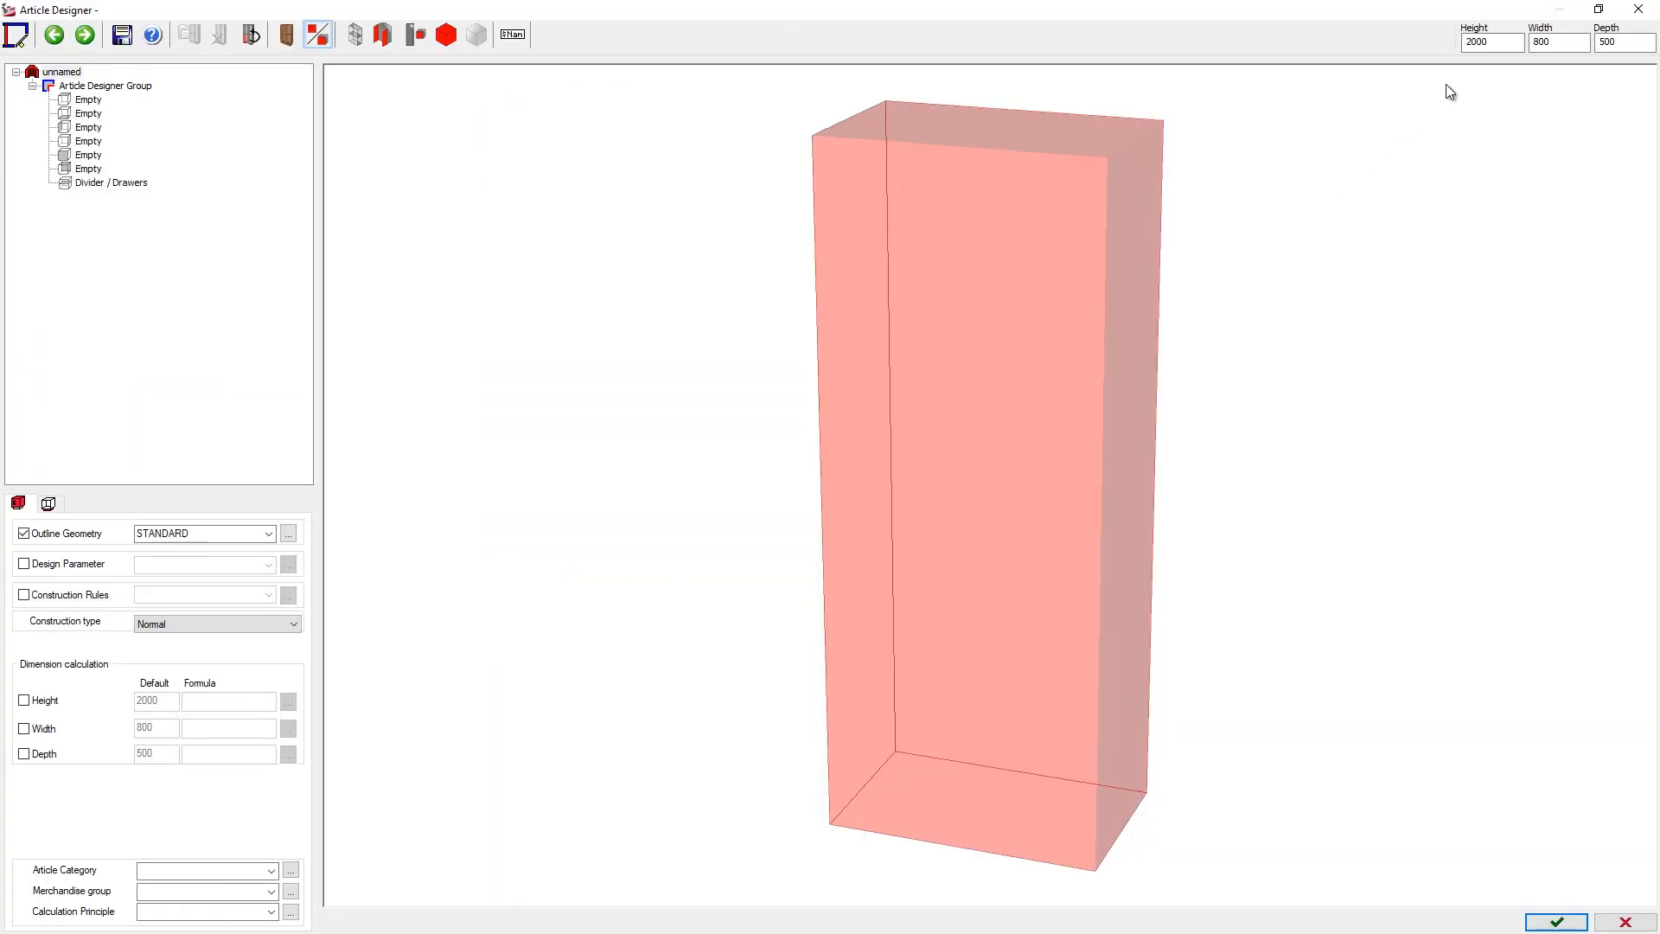
{"action": "left_click_drag", "start_coordinate": [1498, 43], "coordinate": [1451, 41]}
{"action": "type", "text": "800"}
{"action": "key", "text": "Tab"}
{"action": "type", "text": "500"}
{"action": "key", "text": "Tab"}
{"action": "type", "text": "3"}
{"action": "key", "text": "Return"}
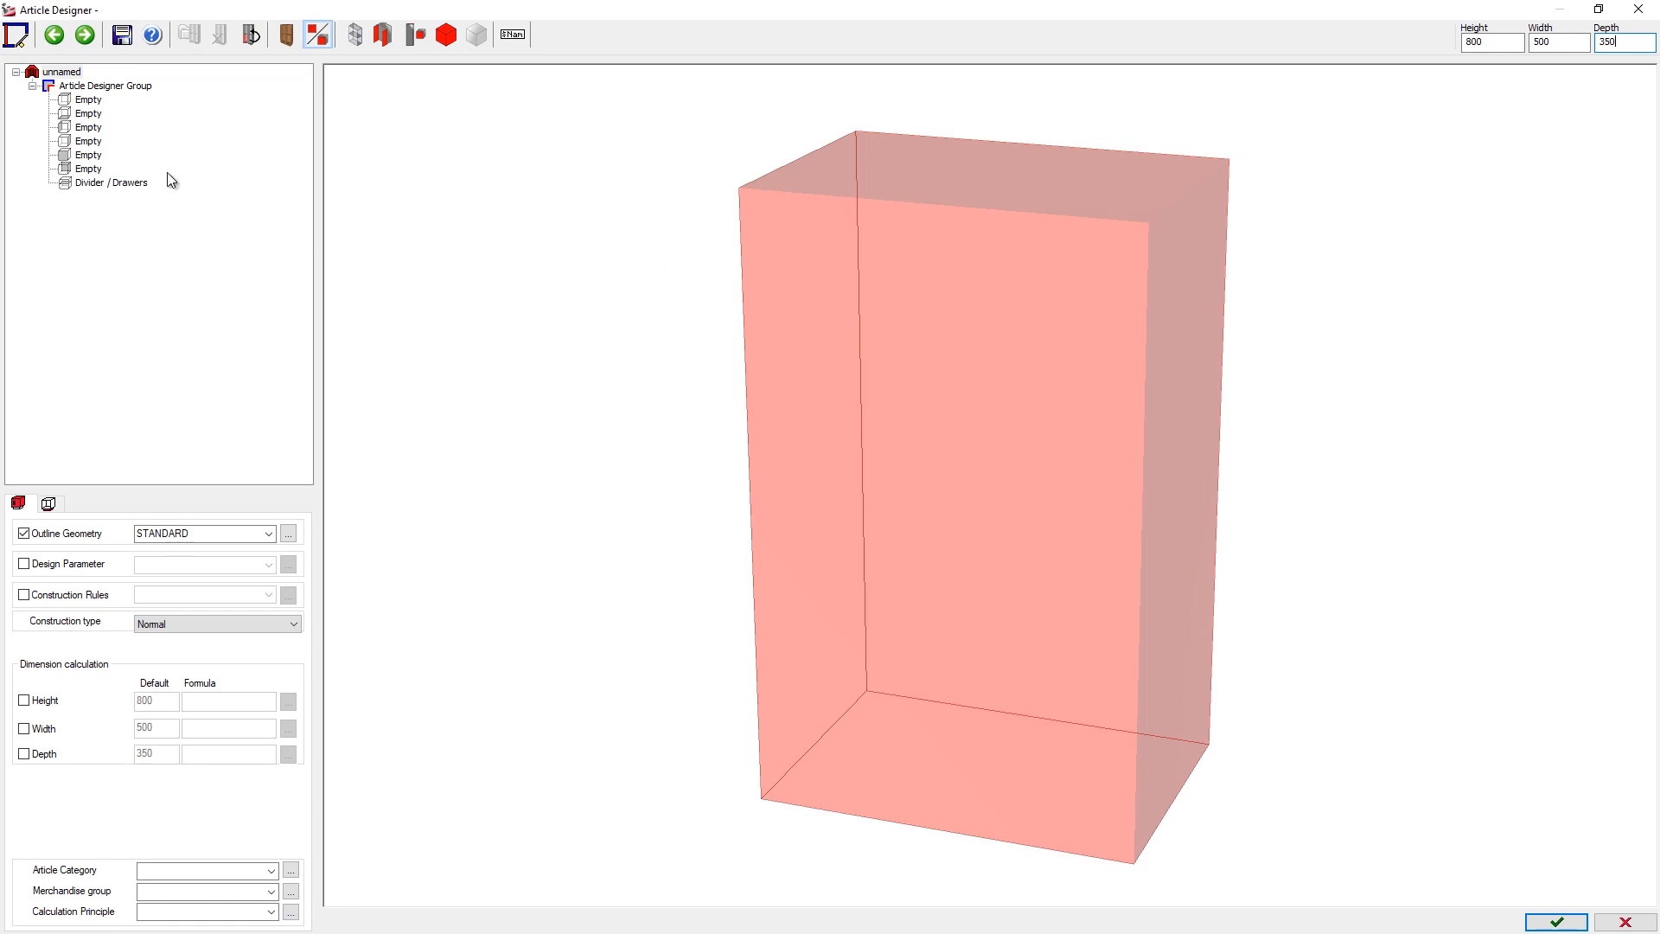
Add the default top shelf, bottom shelf, left side panel and right side panel to the article.
{"action": "left_click", "coordinate": [89, 114]}
{"action": "double_click", "coordinate": [90, 114]}
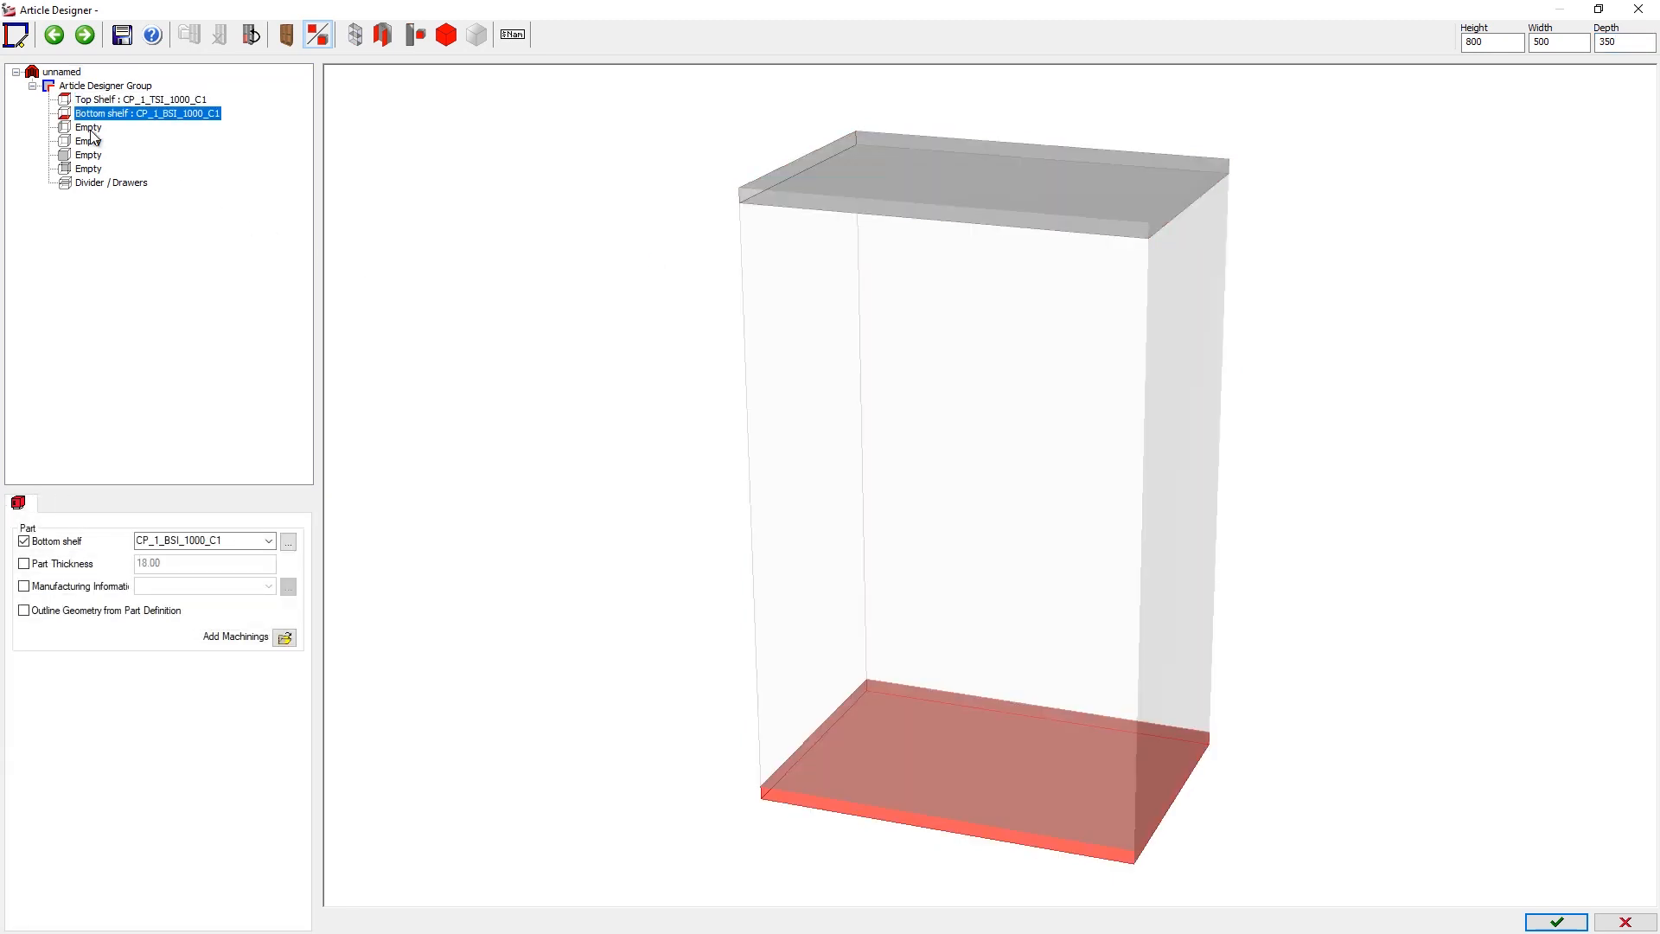
{"action": "double_click", "coordinate": [90, 128]}
{"action": "double_click", "coordinate": [92, 143]}
{"action": "double_click", "coordinate": [90, 142]}
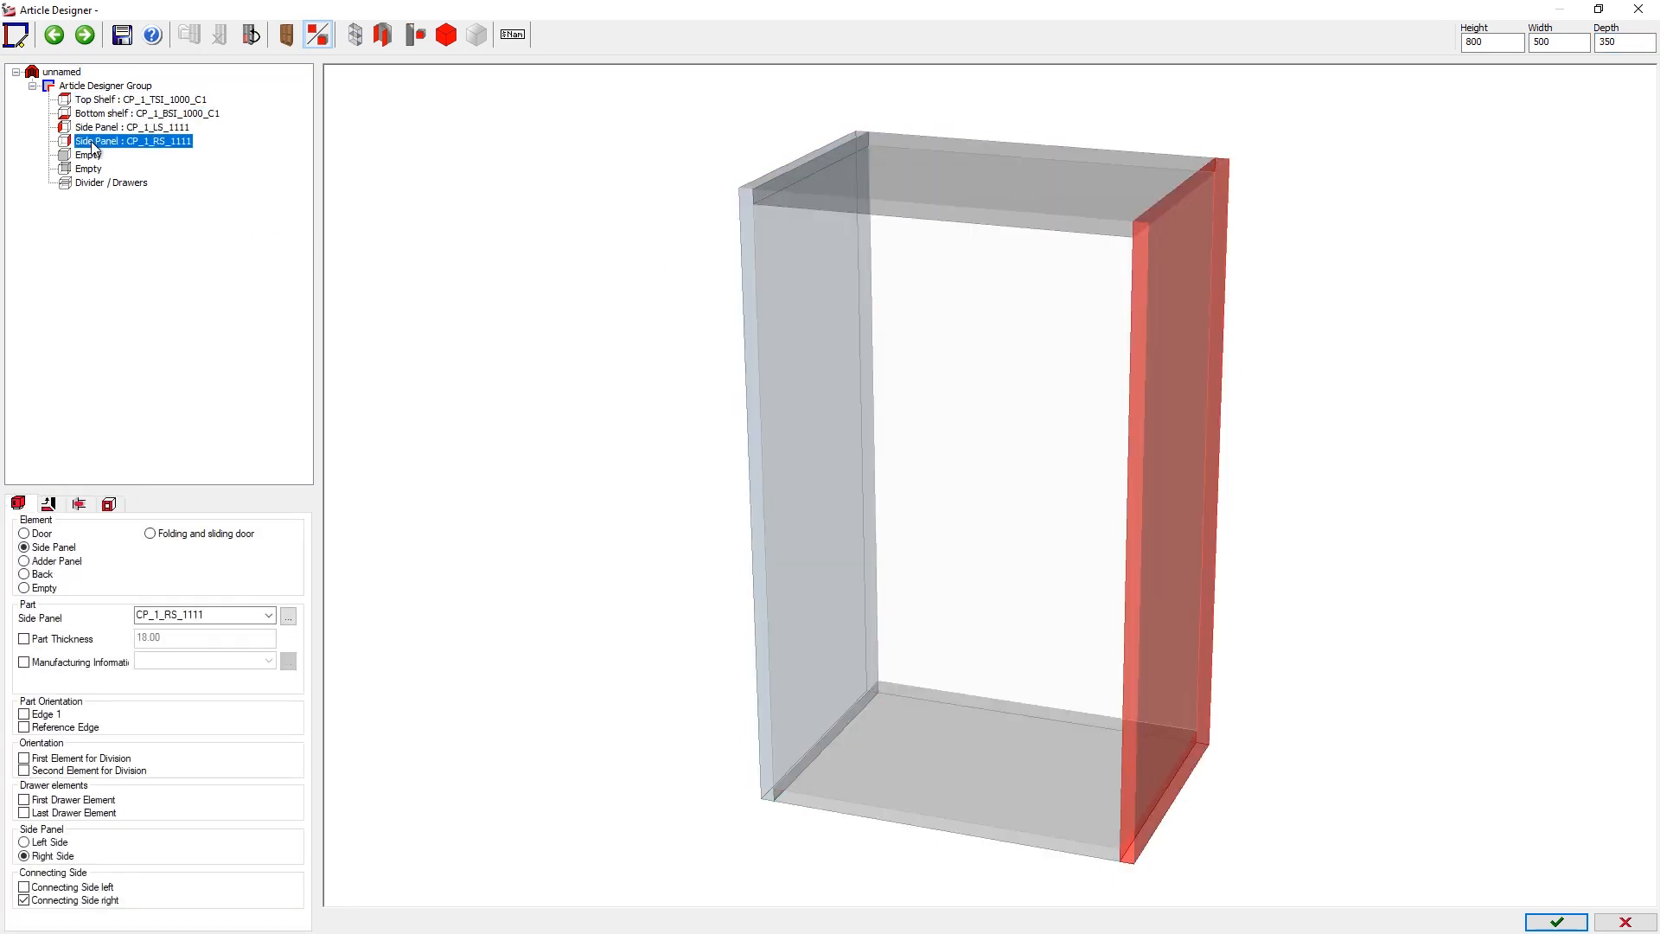
Change the bottom shelf's part to CP_1_BSI_1000_C1_BHA.
{"action": "left_click", "coordinate": [103, 115]}
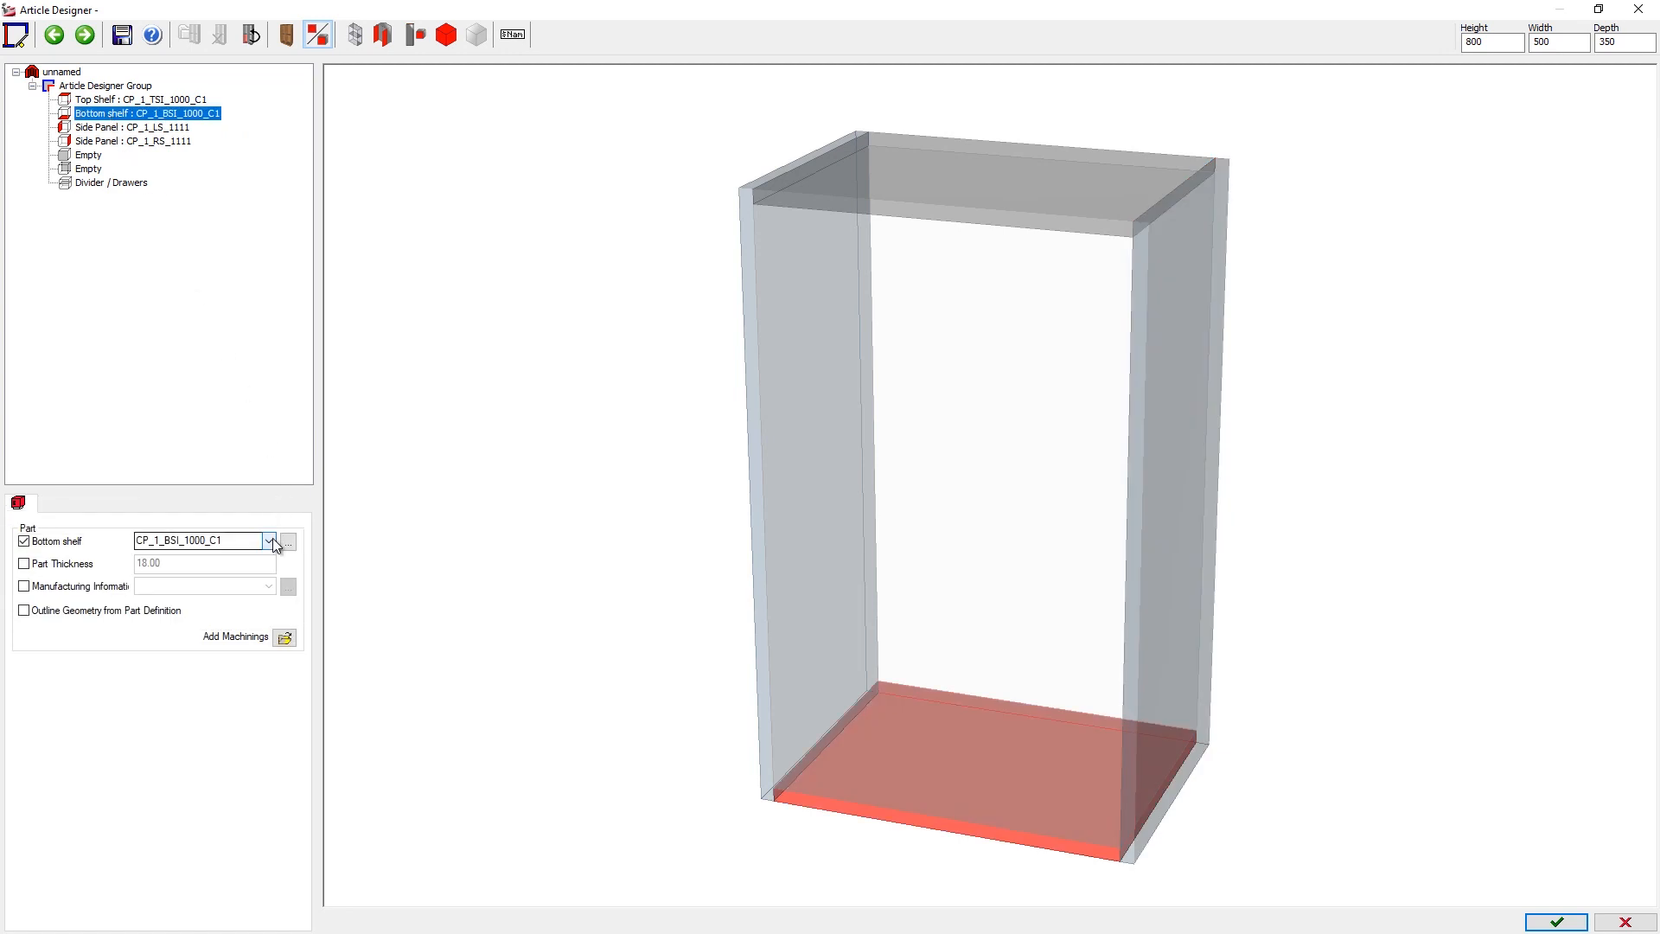
{"action": "left_click", "coordinate": [269, 540]}
{"action": "left_click", "coordinate": [224, 568]}
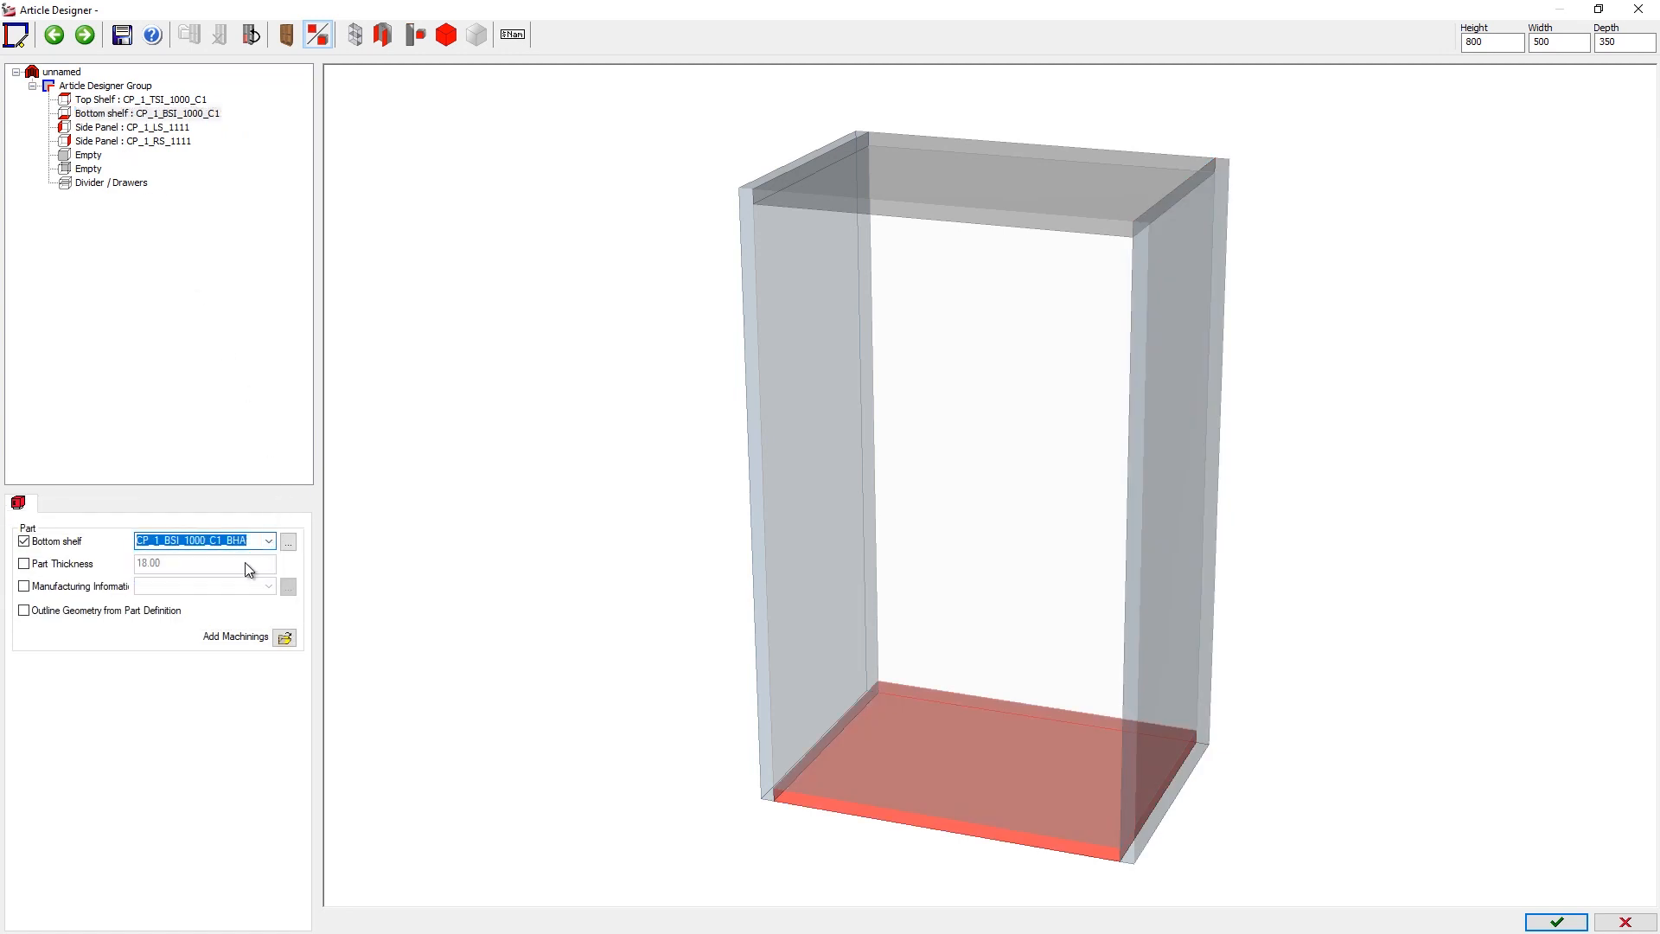
{"action": "left_click", "coordinate": [187, 102]}
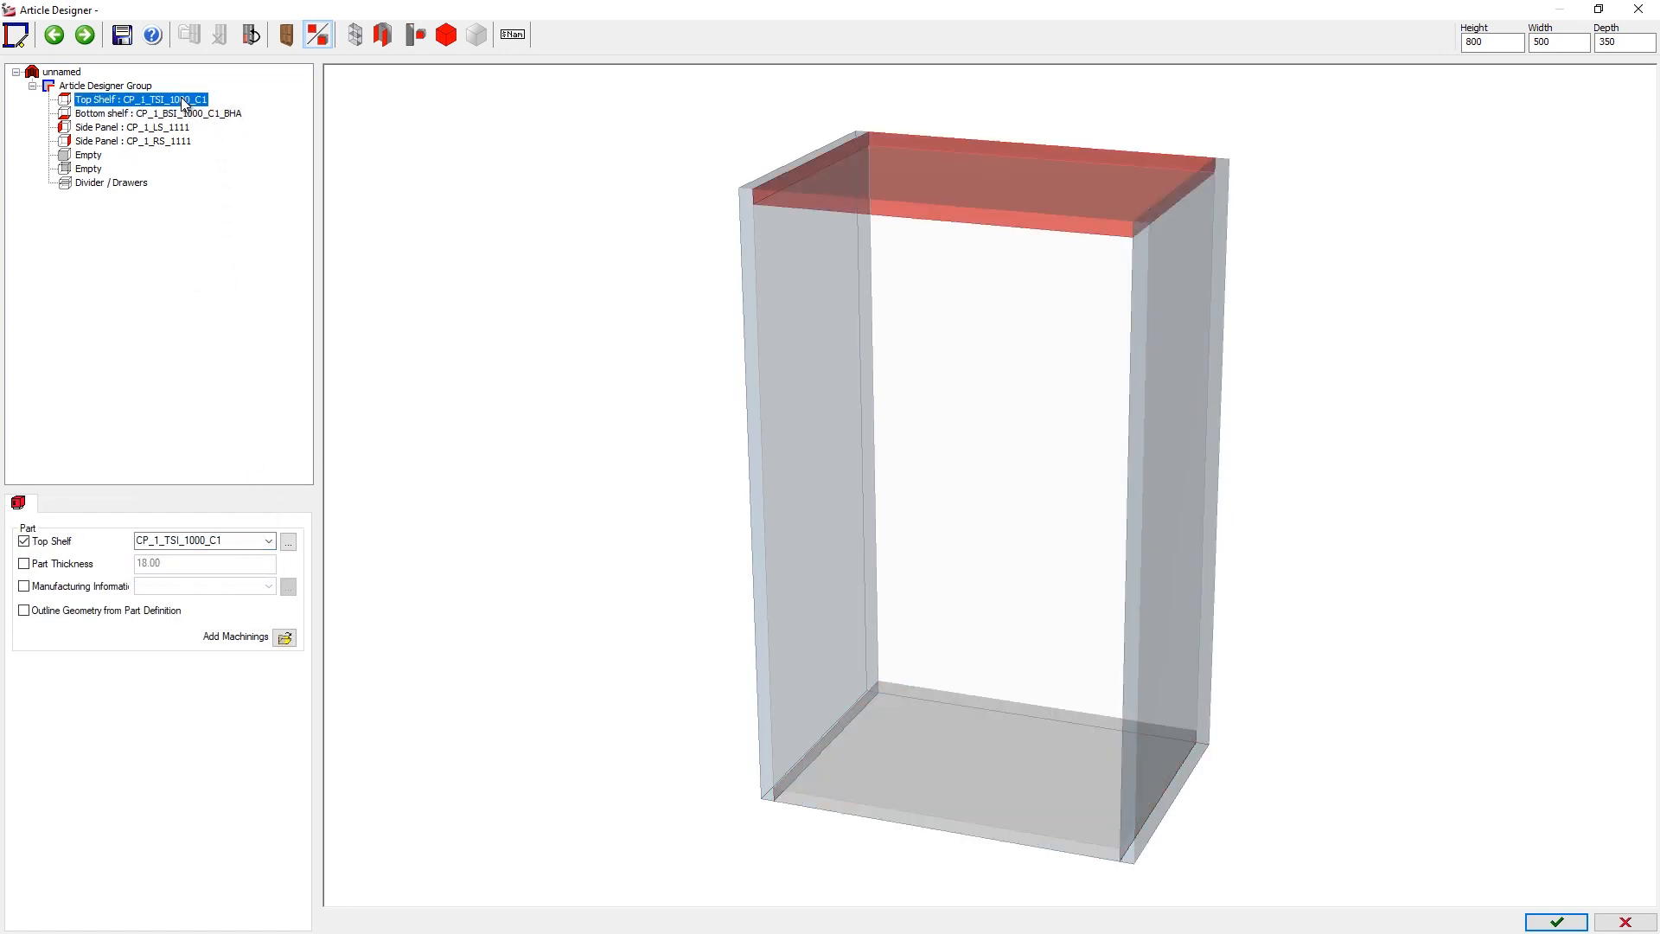
Add a back panel to the cabinet and set its part to CP_2_BPI_0000_C1.
{"action": "left_click", "coordinate": [88, 169]}
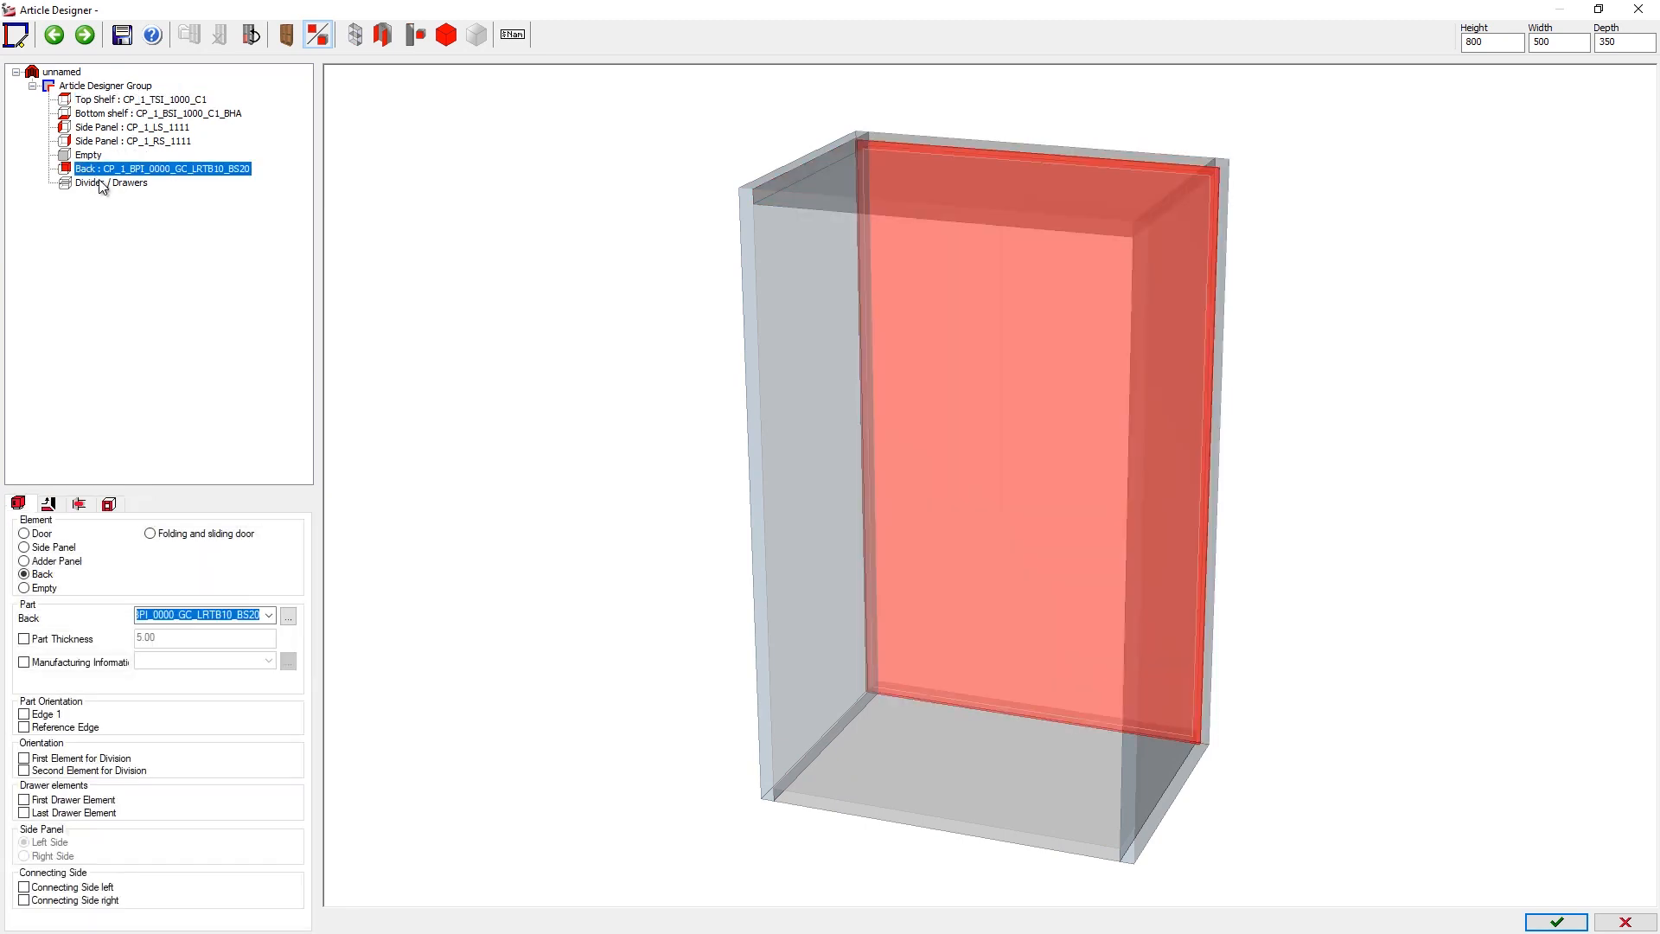
{"action": "left_click", "coordinate": [270, 615]}
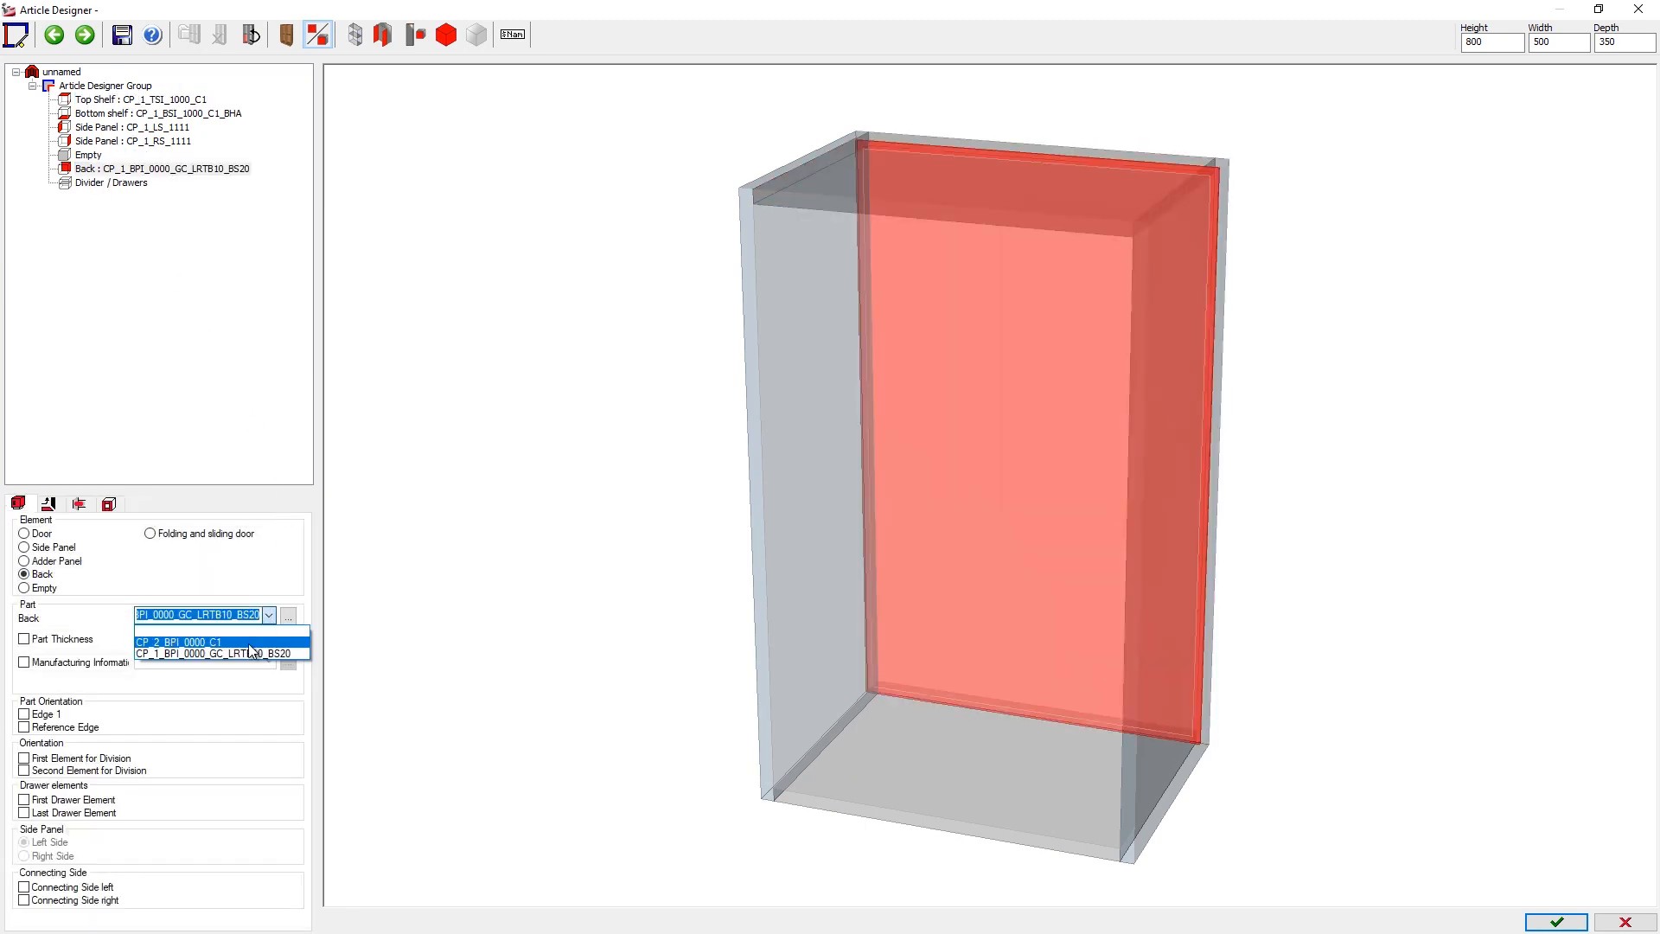
{"action": "left_click", "coordinate": [173, 644]}
{"action": "mouse_move", "coordinate": [969, 646]}
{"action": "left_mouse_down"}
{"action": "mouse_move", "coordinate": [507, 689]}
{"action": "mouse_move", "coordinate": [1011, 682]}
{"action": "left_mouse_up"}
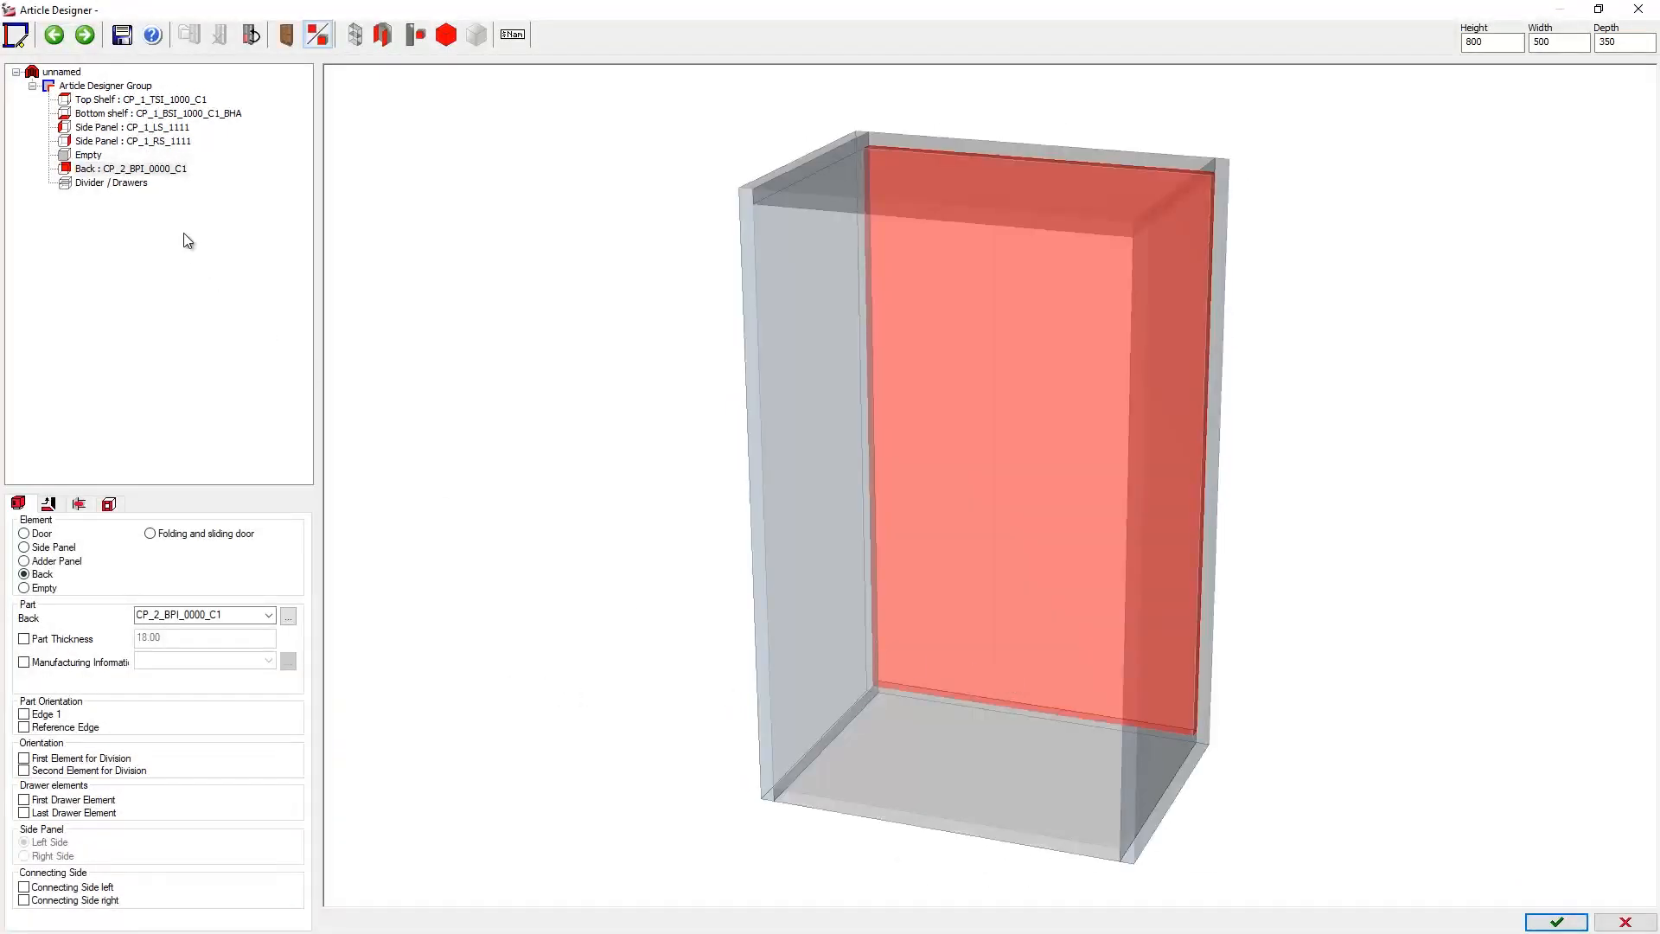
Divide the interior with adjustable shelves in a 1:1:1 linear division, using the divider part CP_1_AS_1000_LR05_FINVR.
{"action": "left_click", "coordinate": [119, 184]}
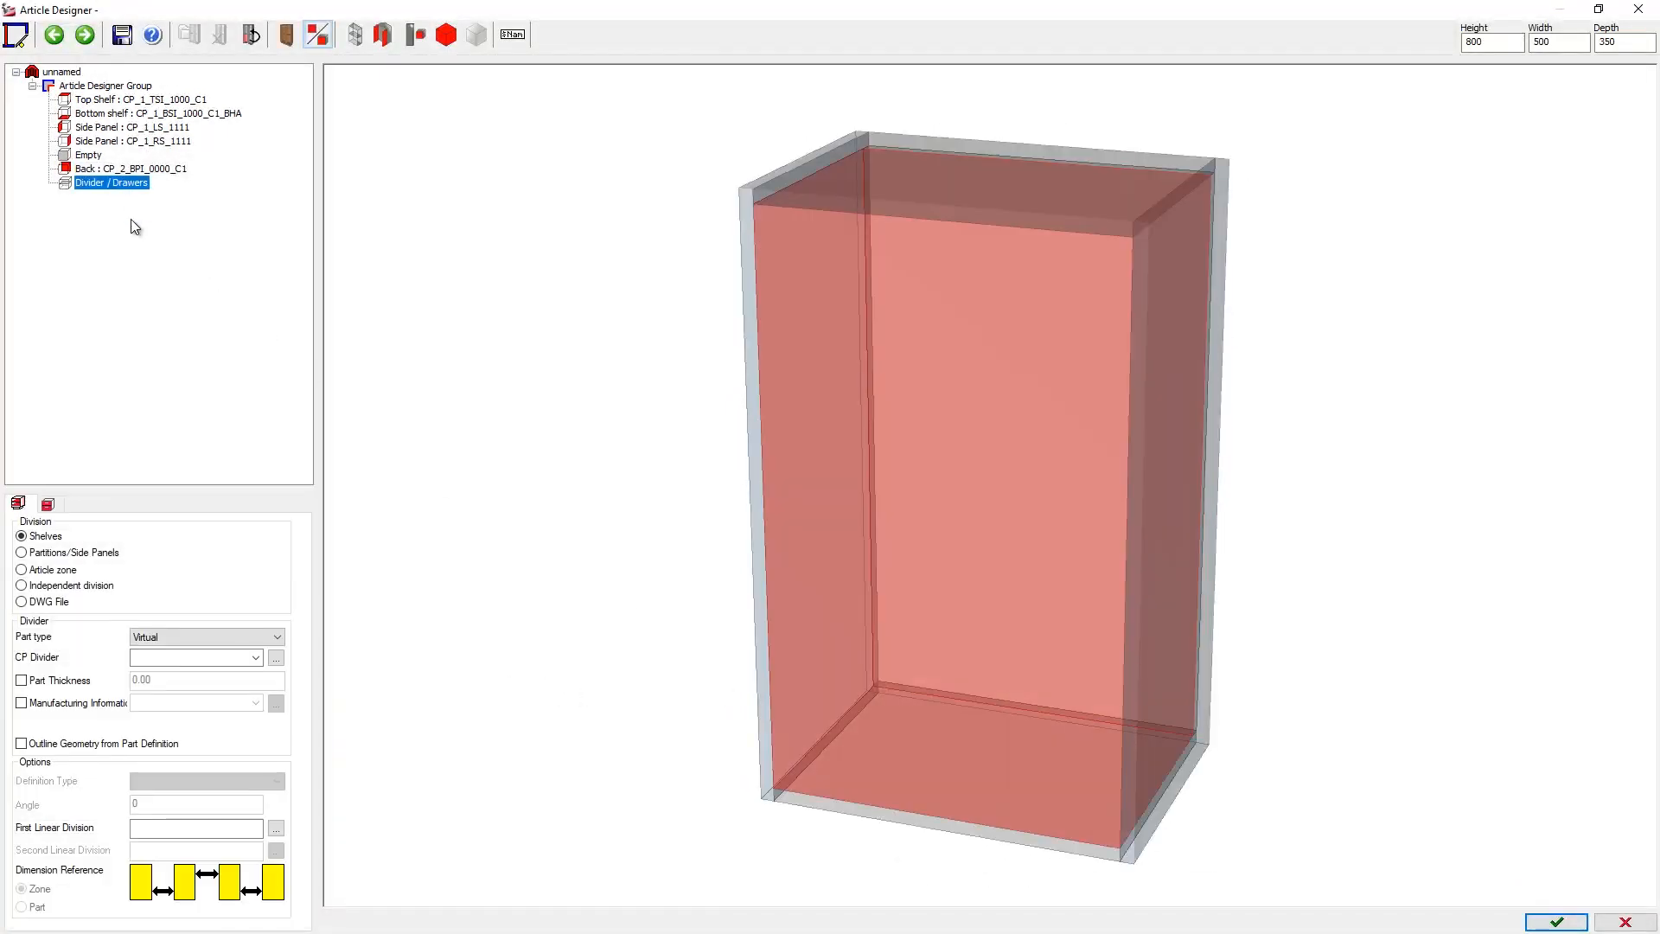
{"action": "left_click", "coordinate": [149, 638]}
{"action": "left_click", "coordinate": [152, 661]}
{"action": "left_click", "coordinate": [148, 830]}
{"action": "left_click", "coordinate": [149, 829]}
{"action": "type", "text": "1:1:1"}
{"action": "left_click", "coordinate": [256, 657]}
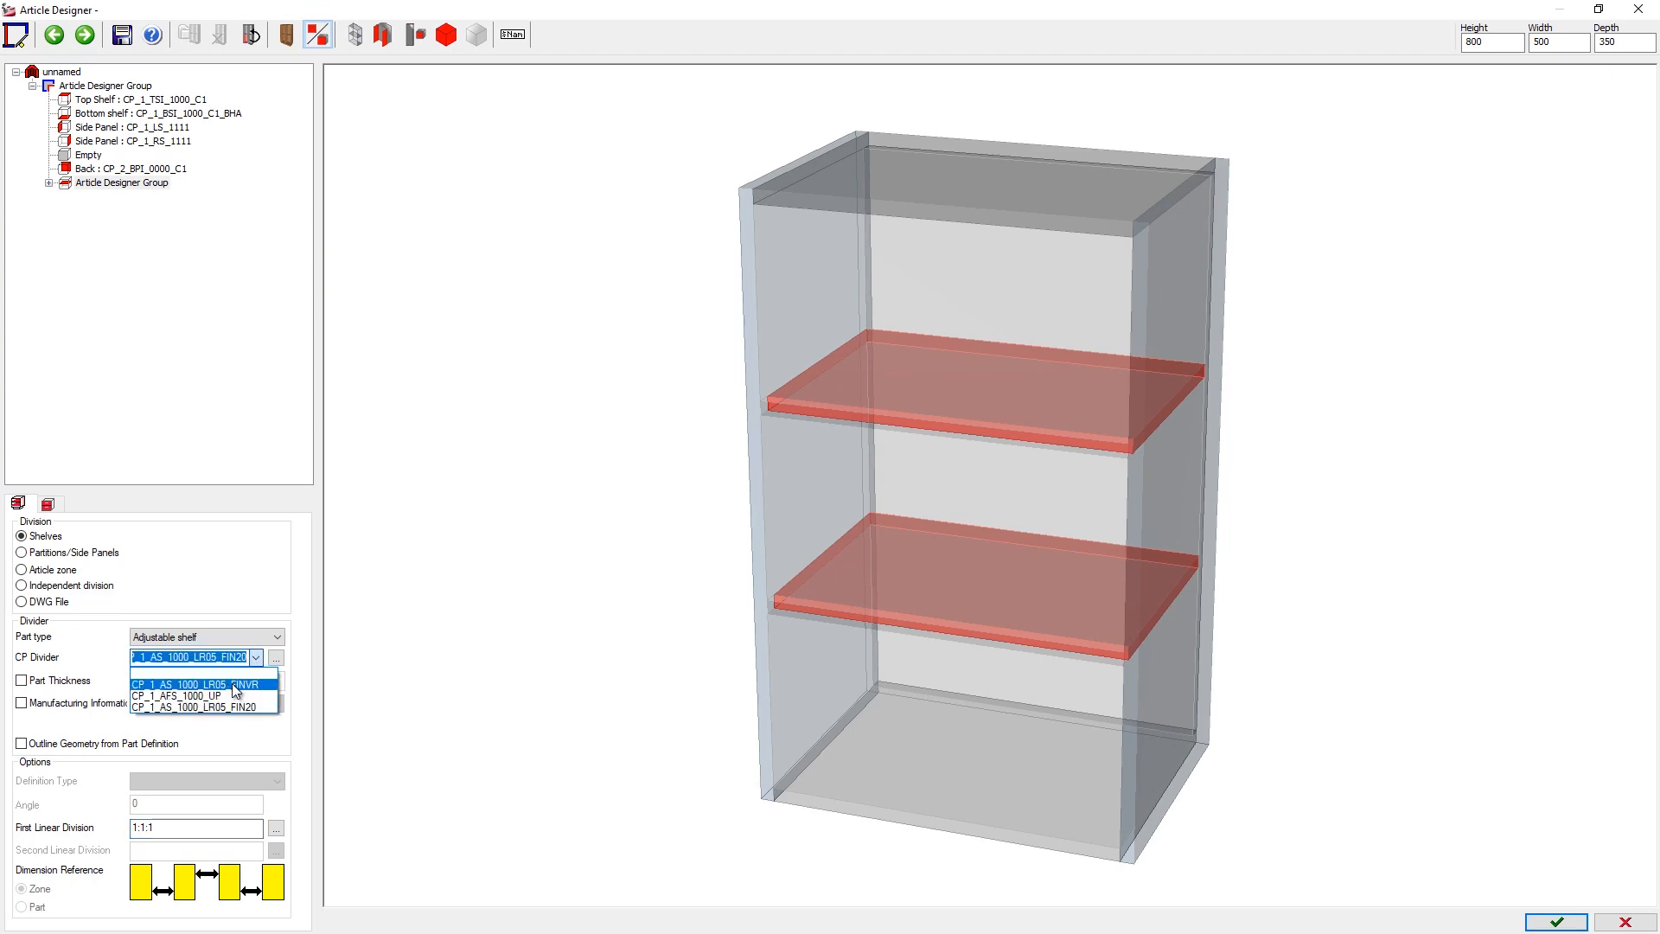
{"action": "left_click", "coordinate": [235, 685]}
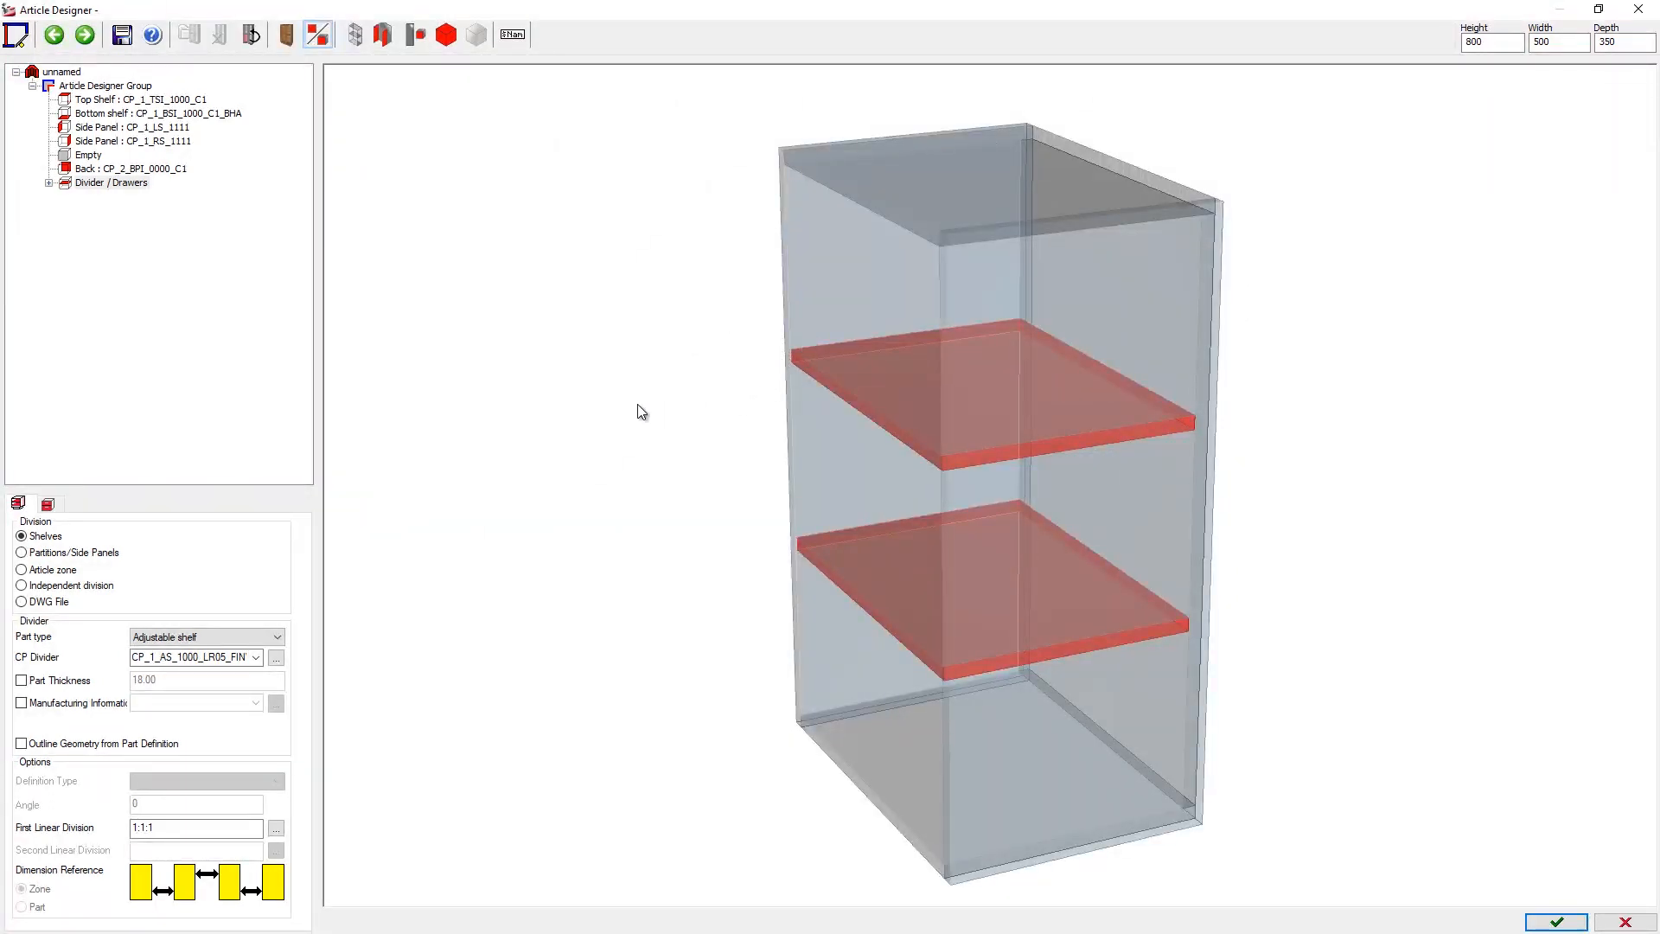
{"action": "middle_click_drag", "start_coordinate": [571, 692], "coordinate": [886, 711]}
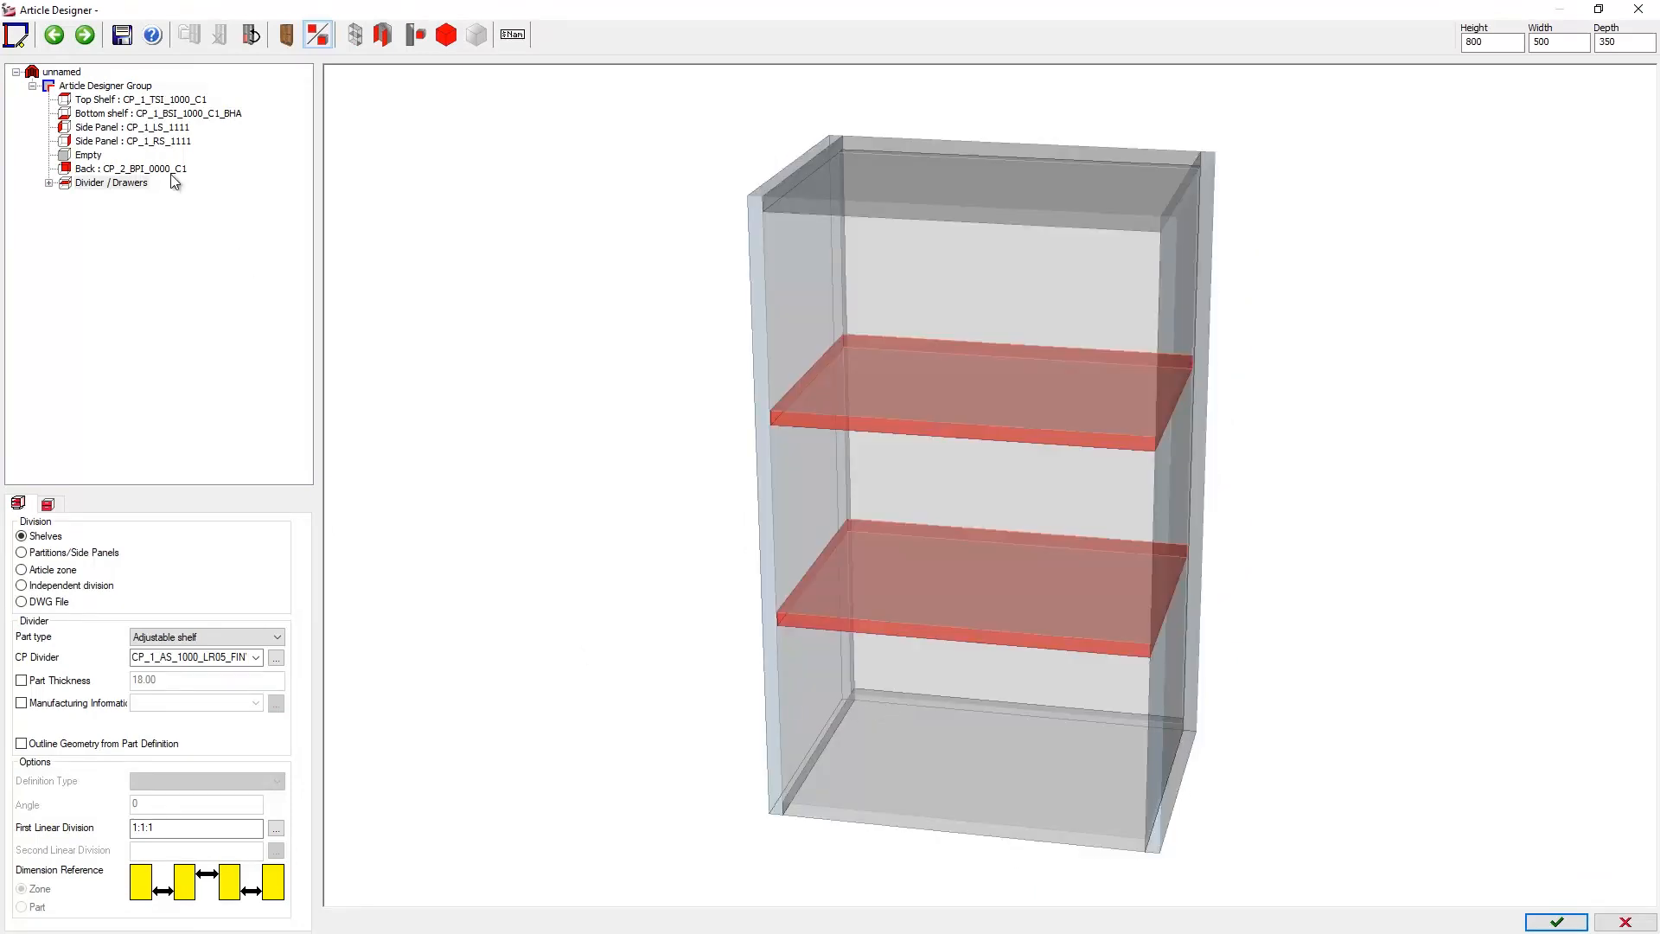
Assign the article category AC_BU_KI_ from the Getting Started categories to the whole article.
{"action": "left_click", "coordinate": [70, 72]}
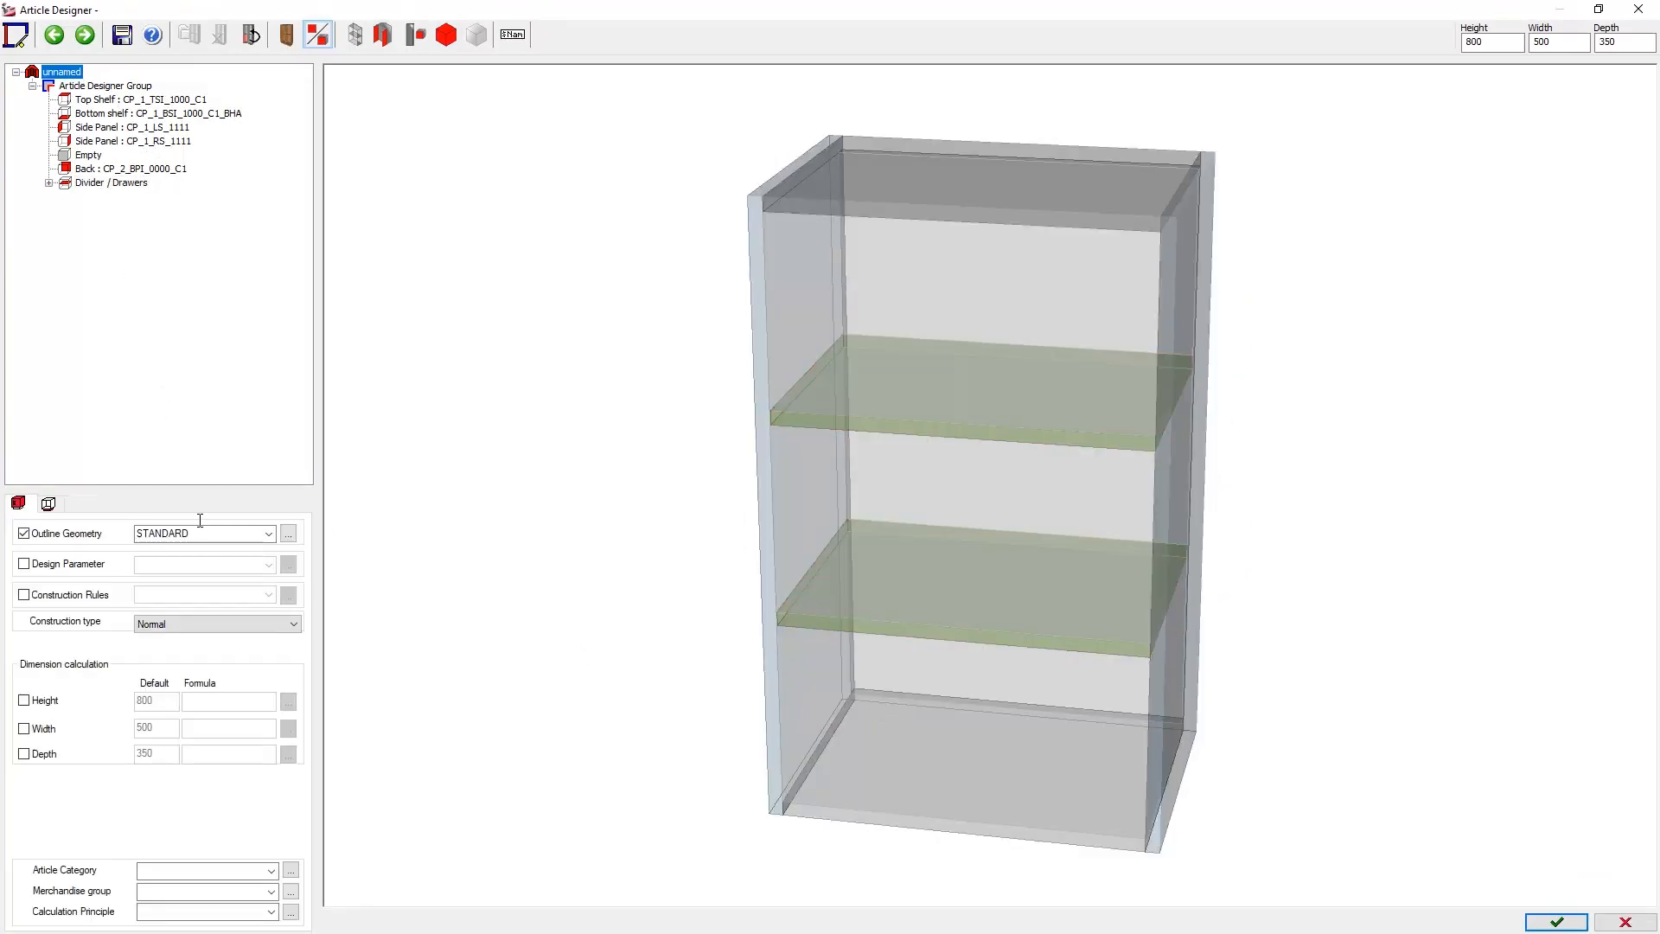
{"action": "left_click", "coordinate": [270, 870]}
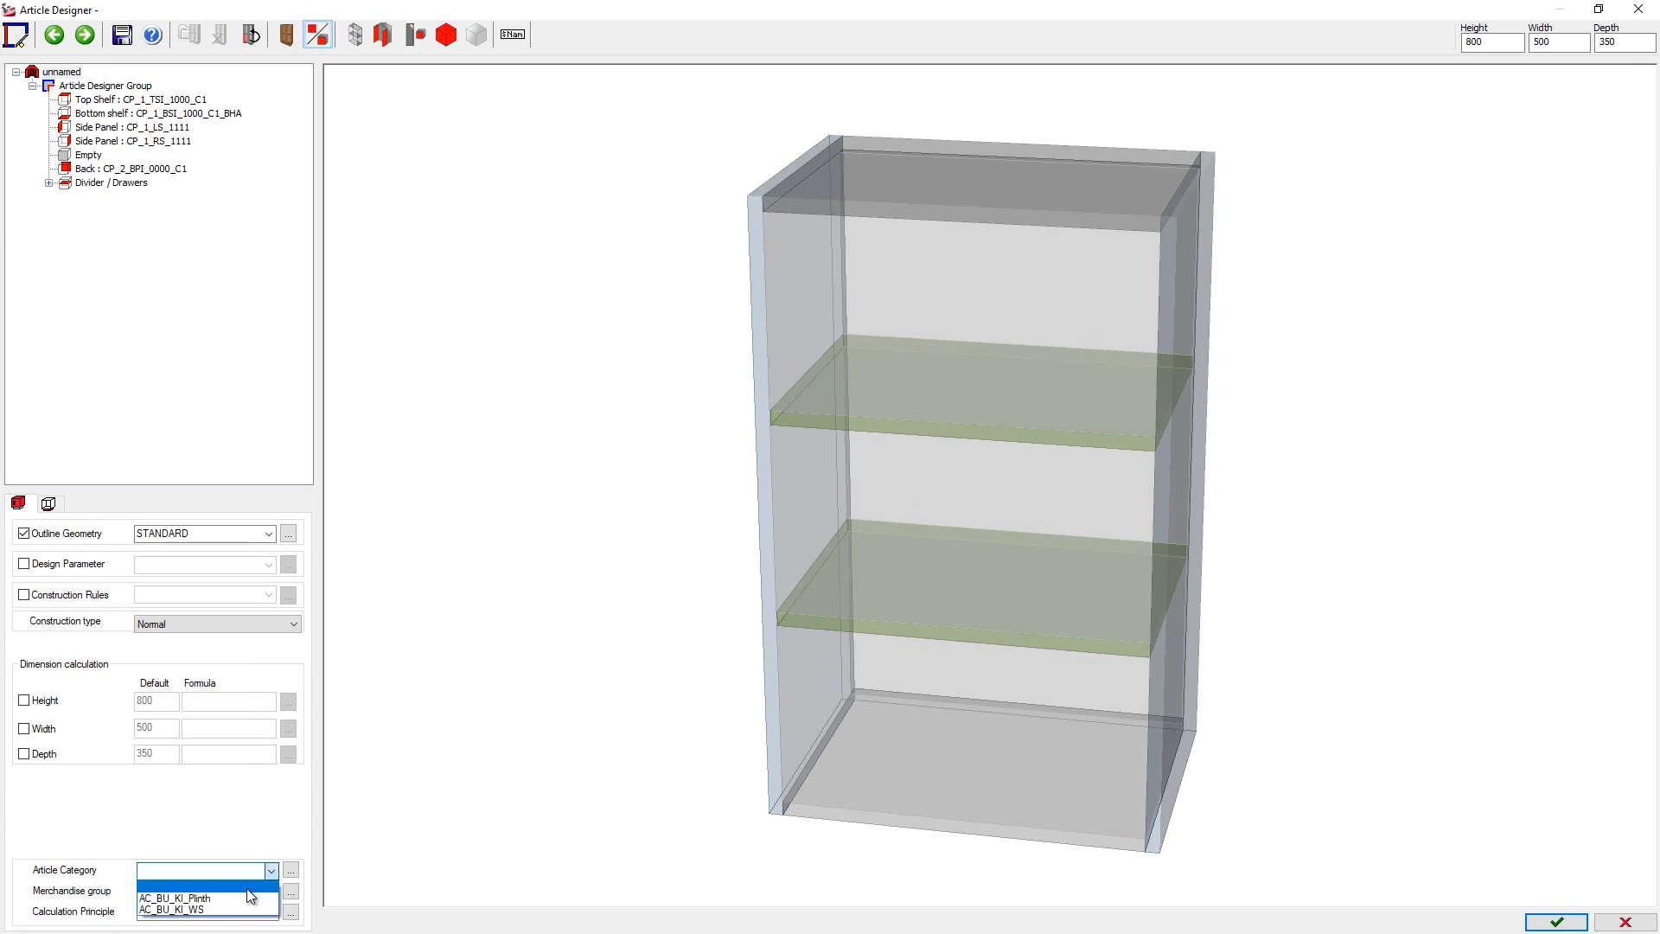
{"action": "left_click", "coordinate": [292, 872]}
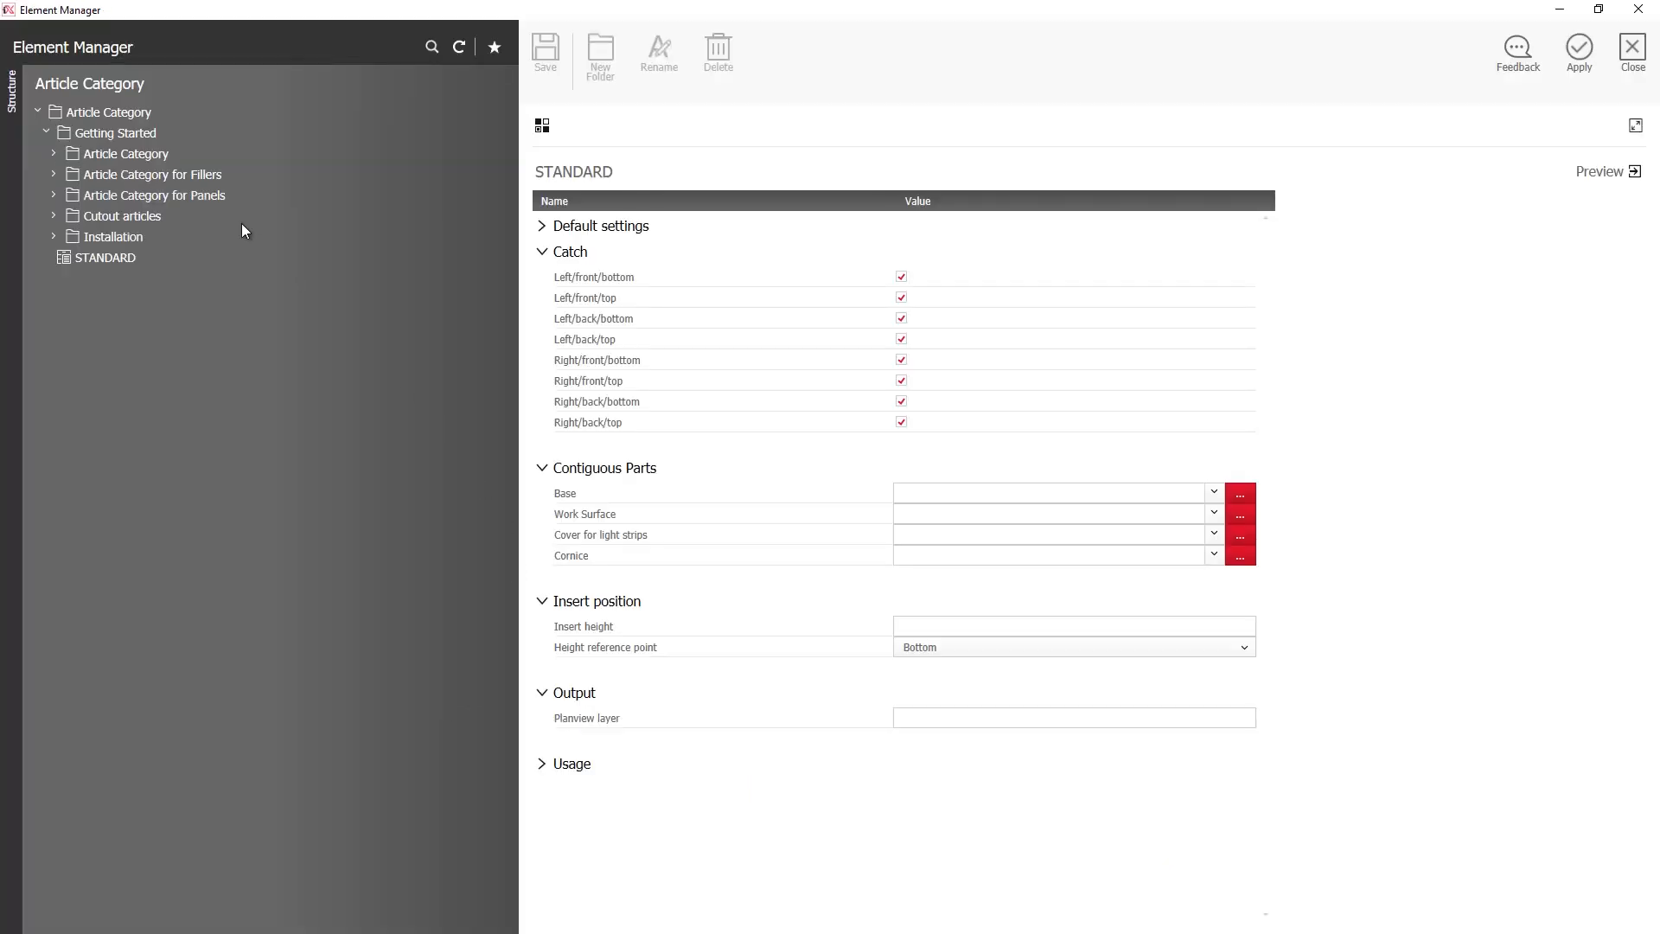
{"action": "double_click", "coordinate": [108, 154]}
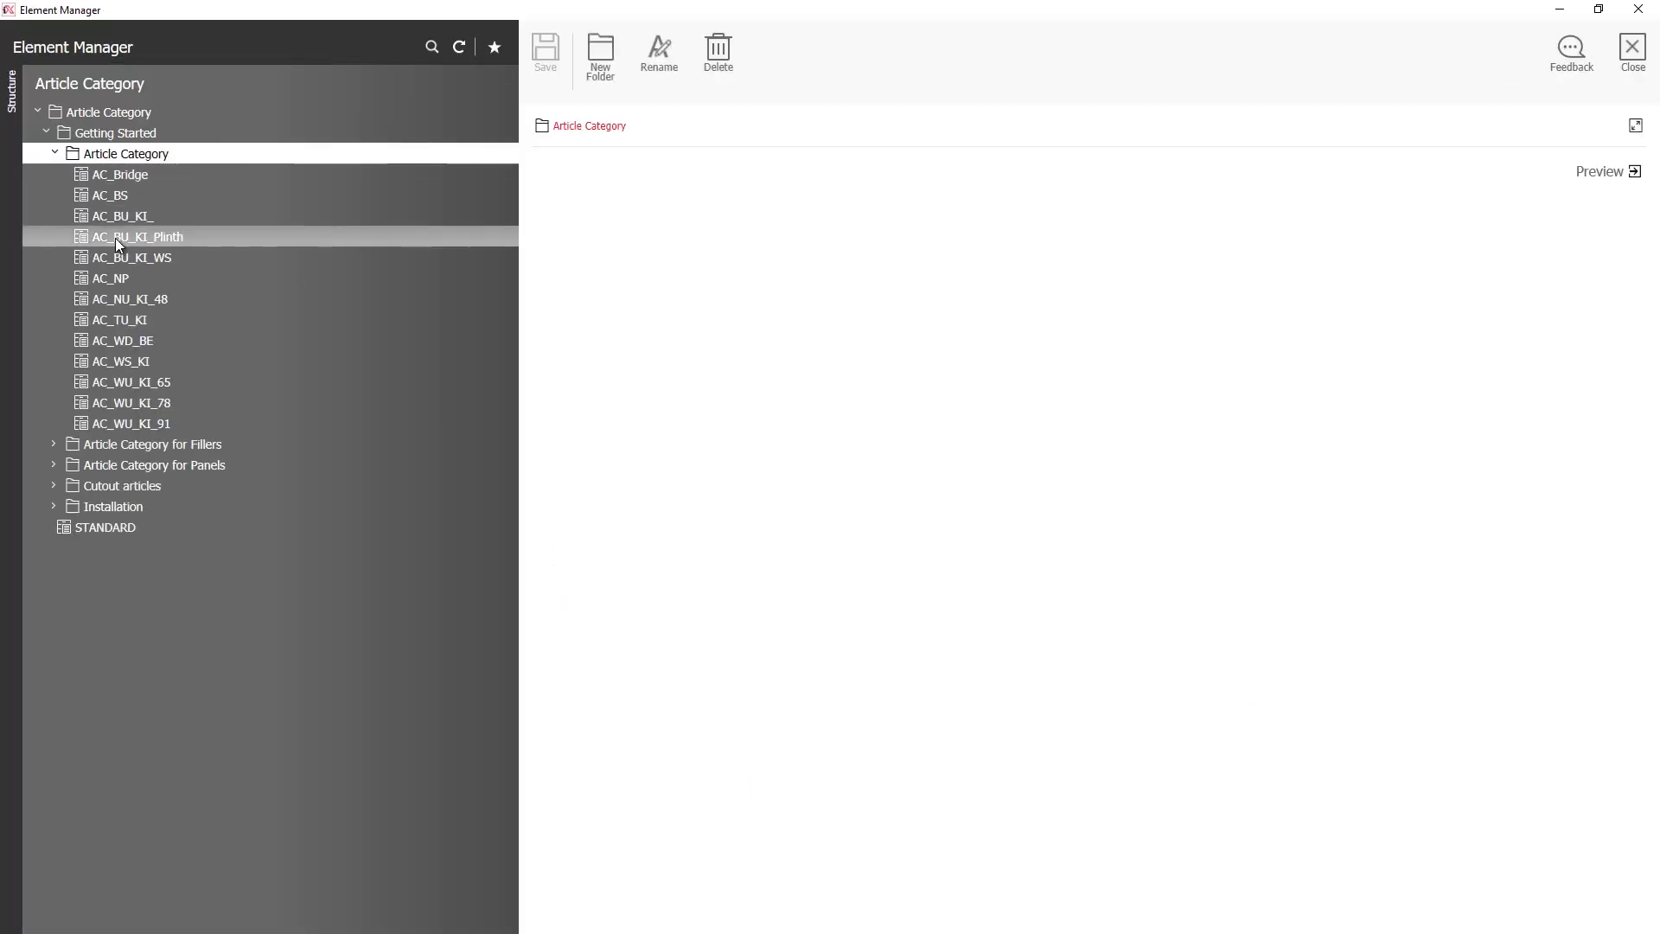
{"action": "left_click", "coordinate": [123, 217]}
{"action": "left_click", "coordinate": [999, 626]}
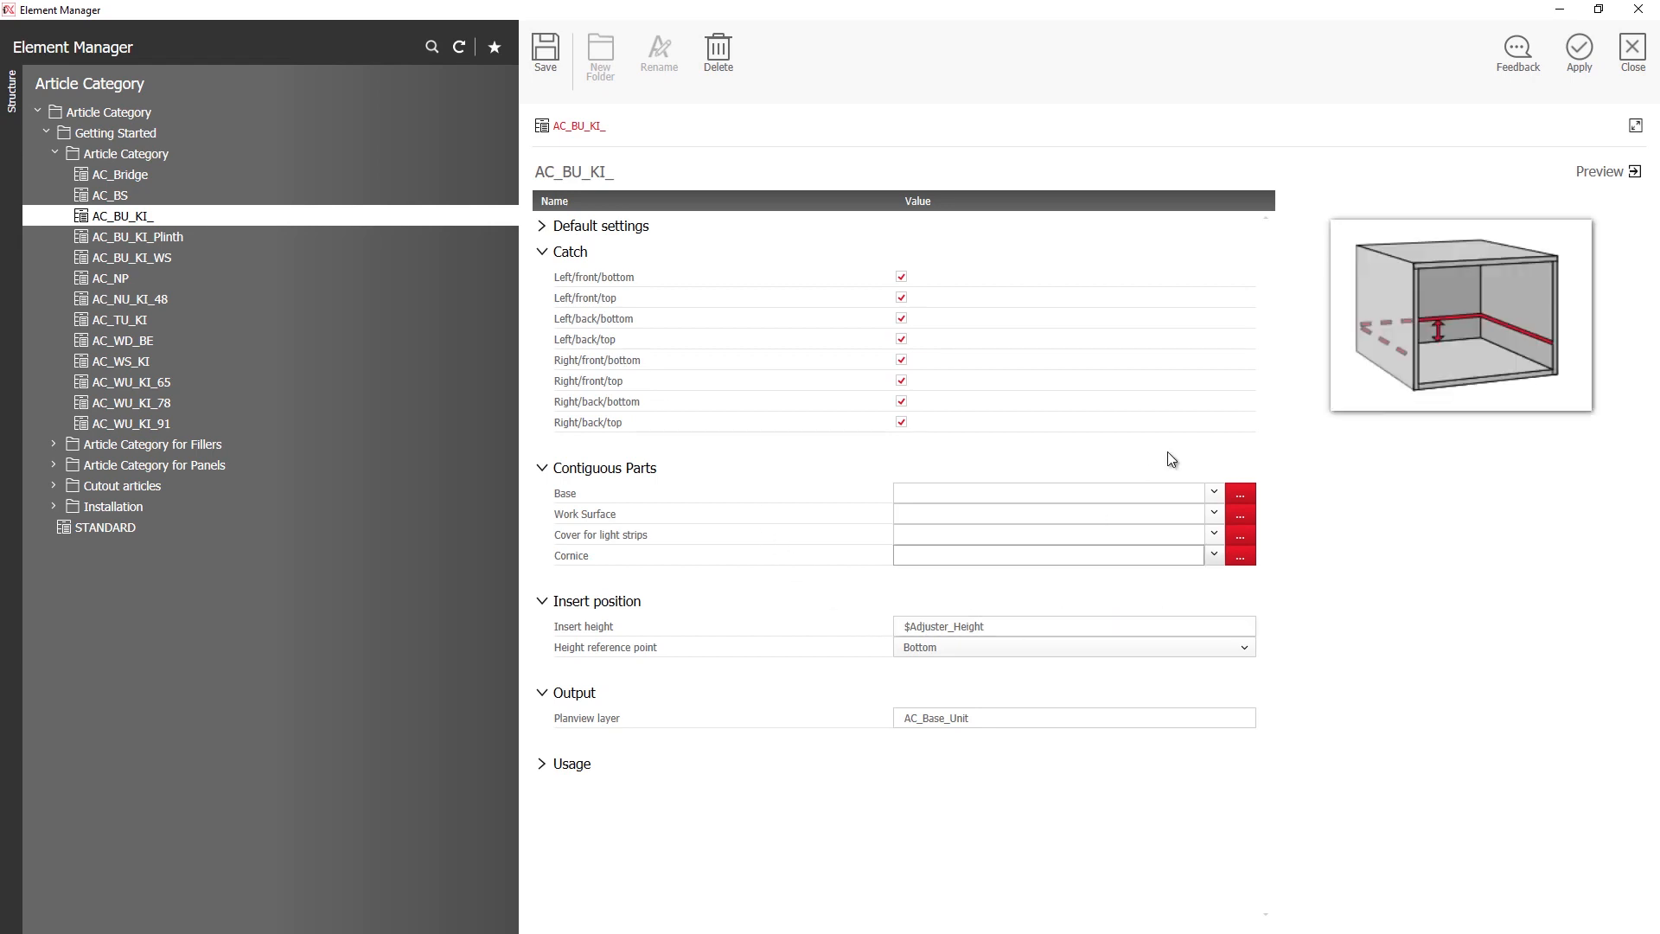
{"action": "left_click", "coordinate": [1589, 53]}
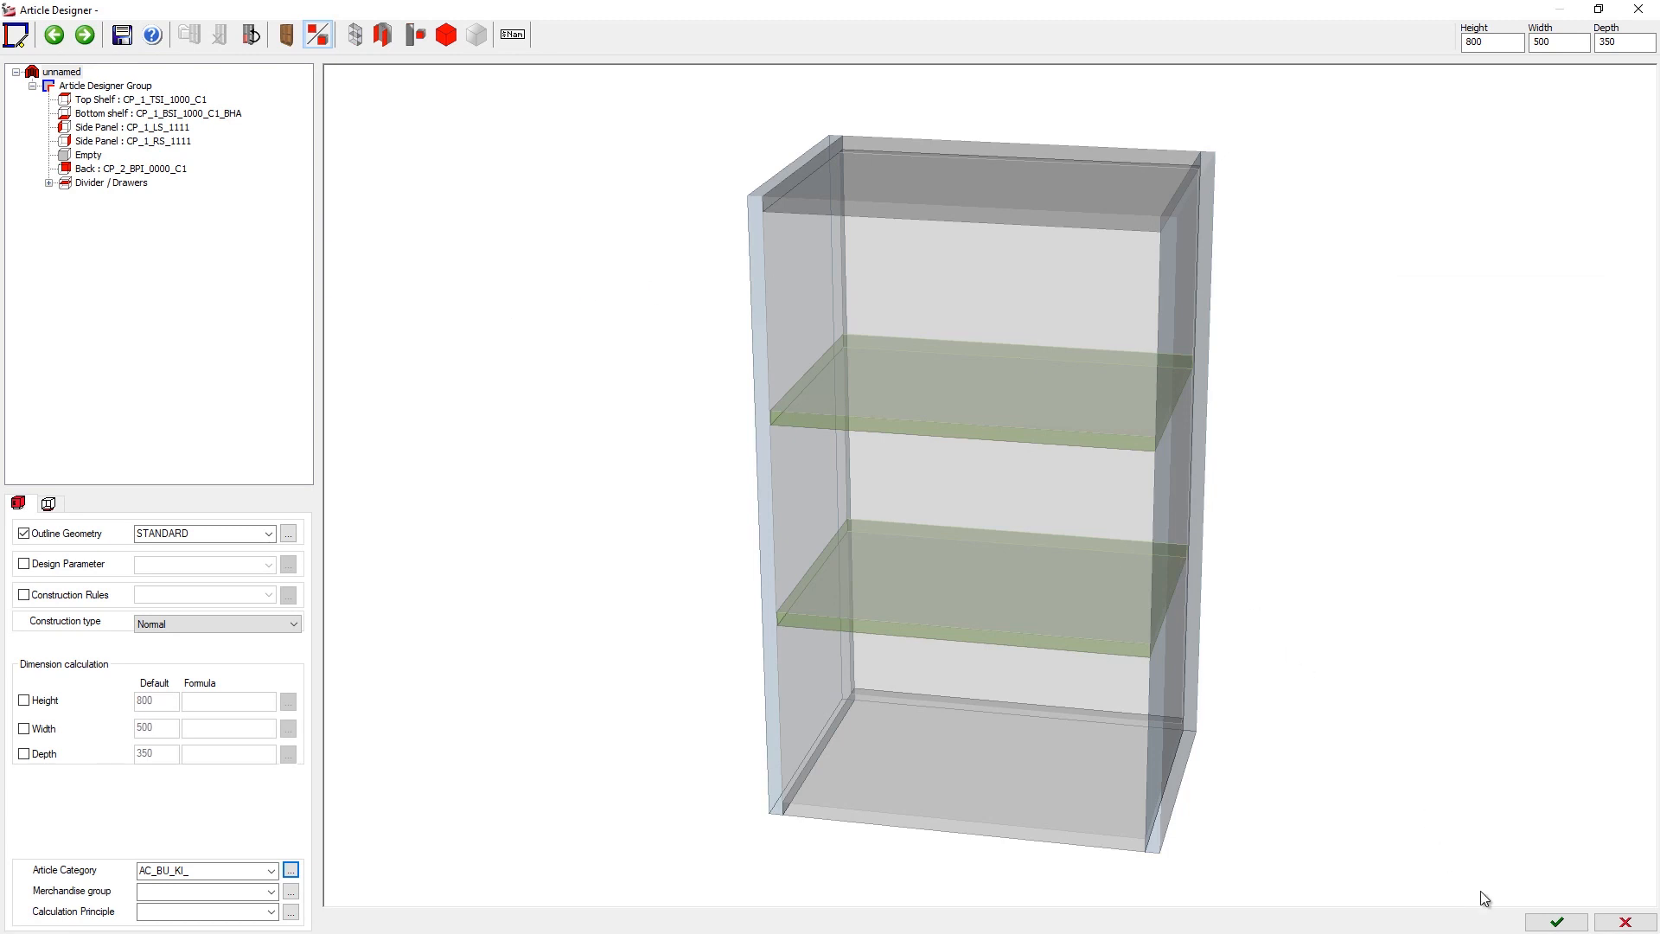
Finish the article design, choose to save it as a new article, and create a "New Project" folder under Project.
{"action": "left_click", "coordinate": [1557, 922]}
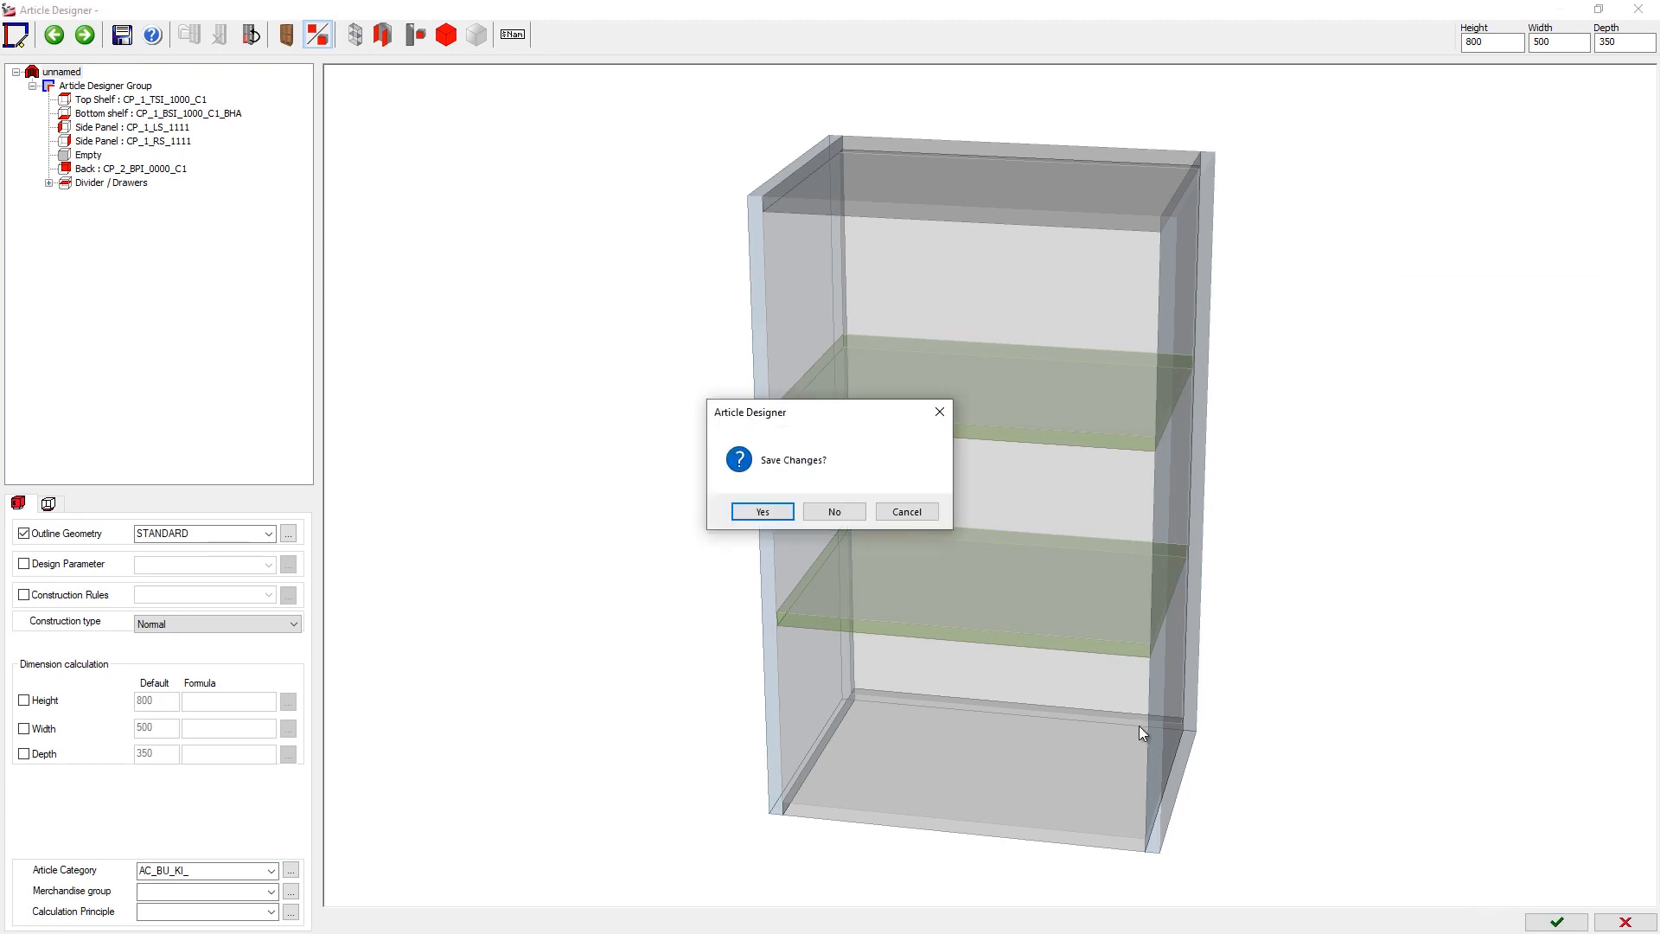
{"action": "left_click", "coordinate": [790, 516]}
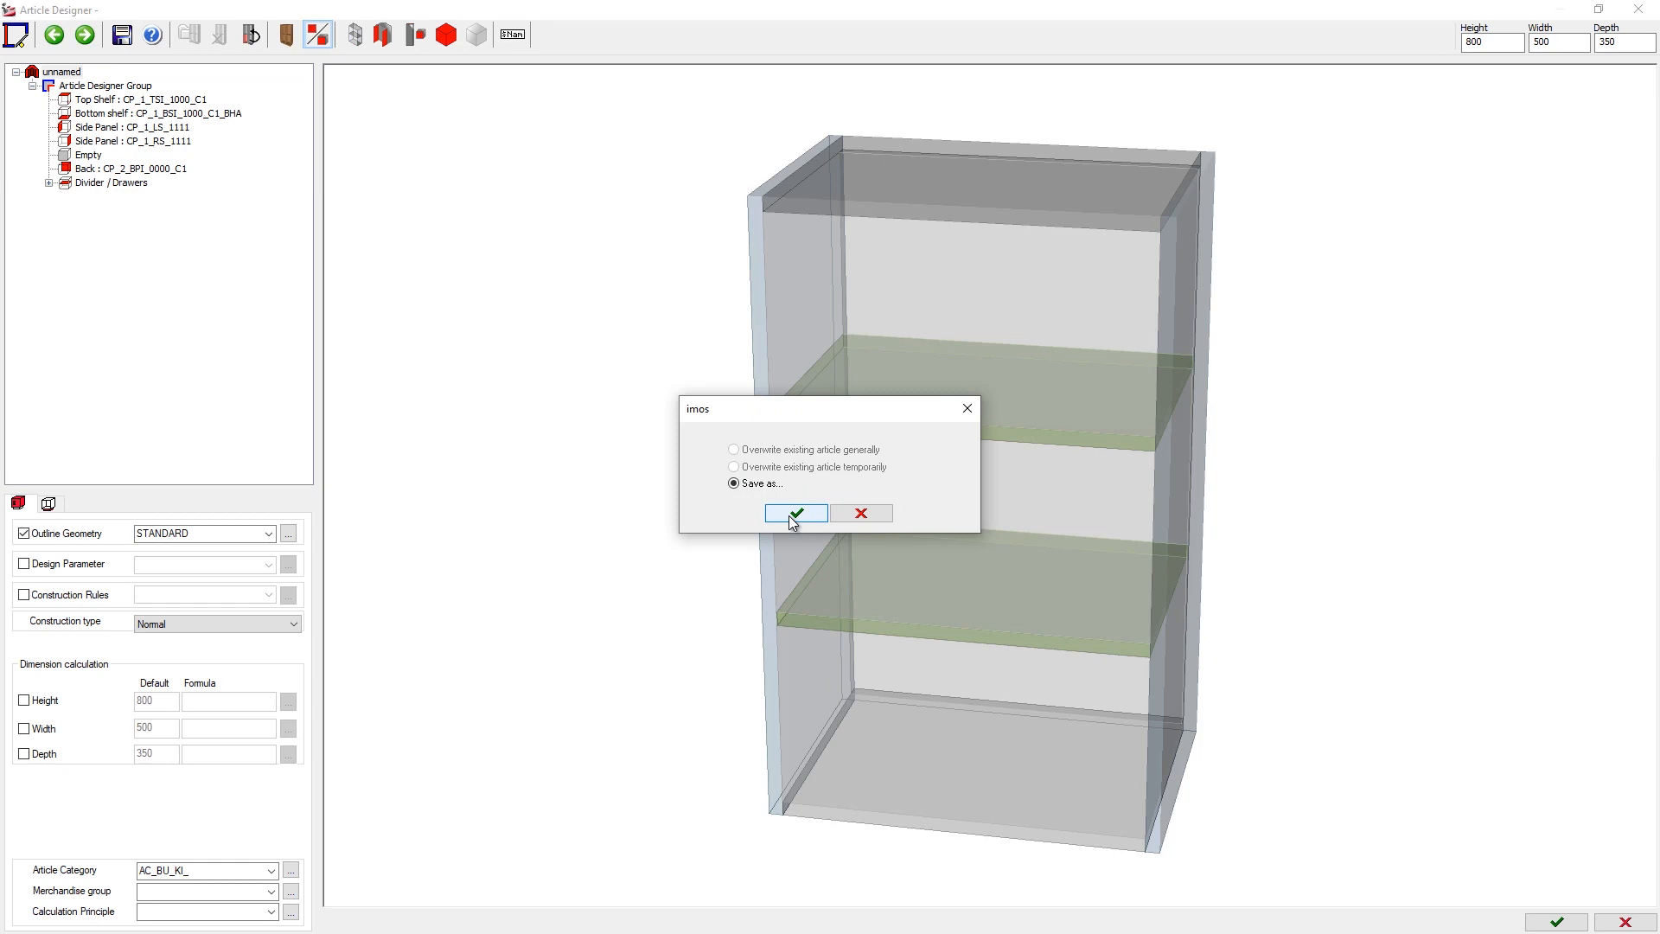
{"action": "left_click", "coordinate": [790, 516]}
{"action": "left_click", "coordinate": [584, 458]}
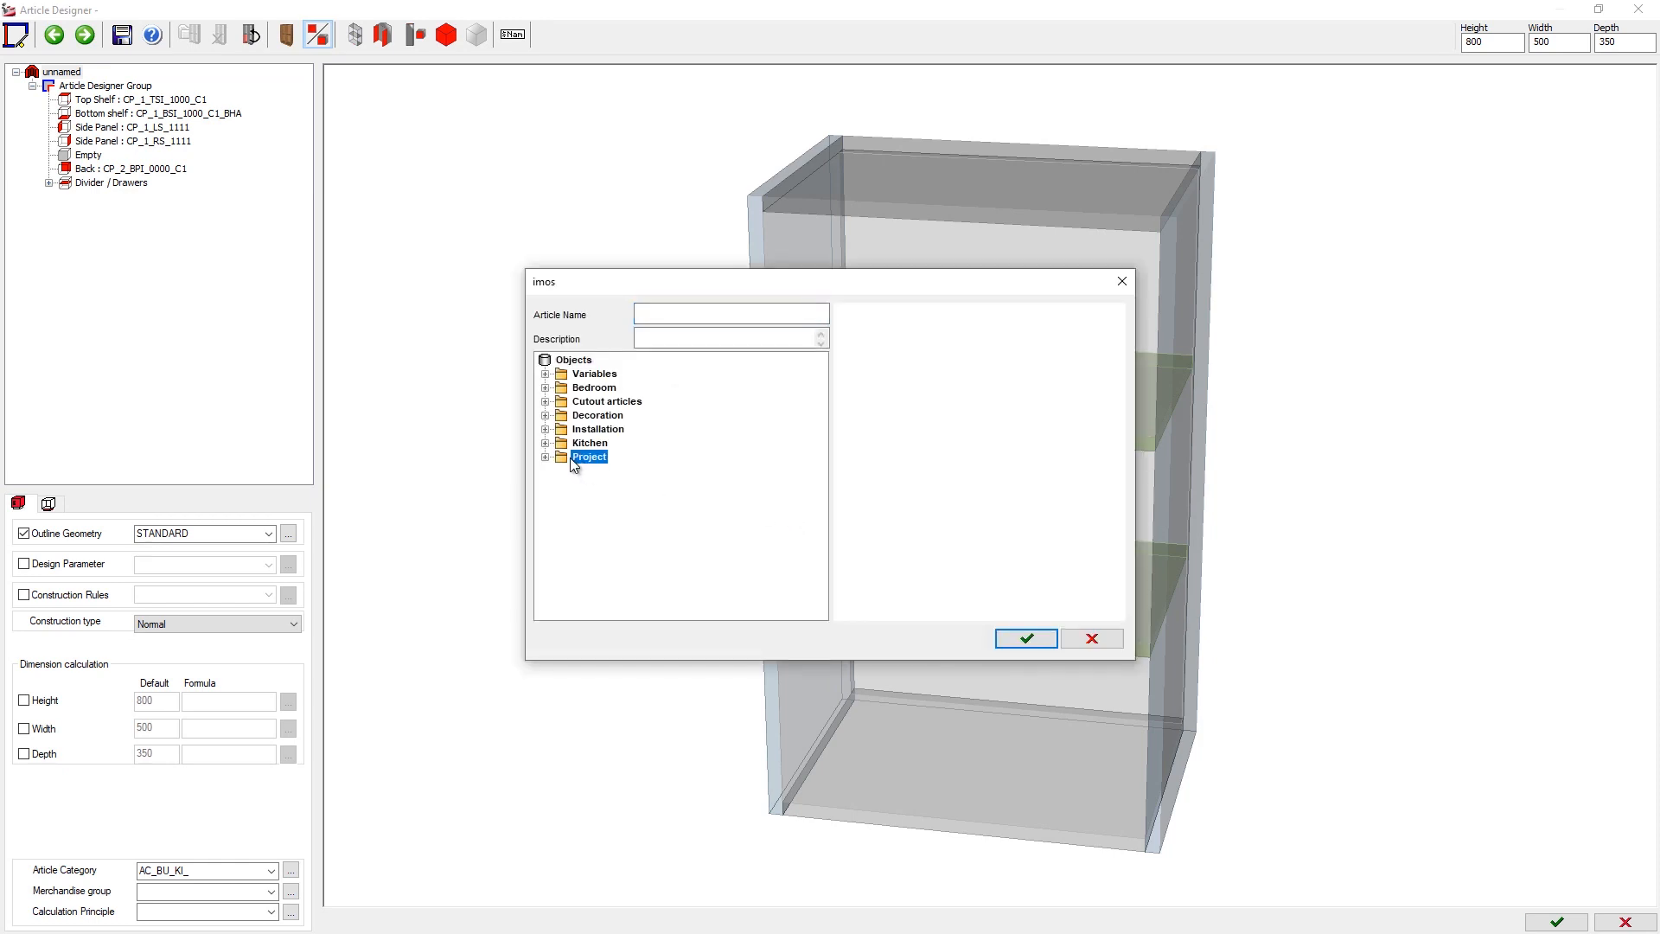
{"action": "right_click", "coordinate": [569, 463]}
{"action": "left_click", "coordinate": [583, 470]}
{"action": "type", "text": "New Project"}
{"action": "key", "text": "Return"}
Save the article under the name BUO_Shelf and place the cabinet in the drawing.
{"action": "left_click", "coordinate": [675, 312]}
{"action": "type", "text": "BUO_Sh"}
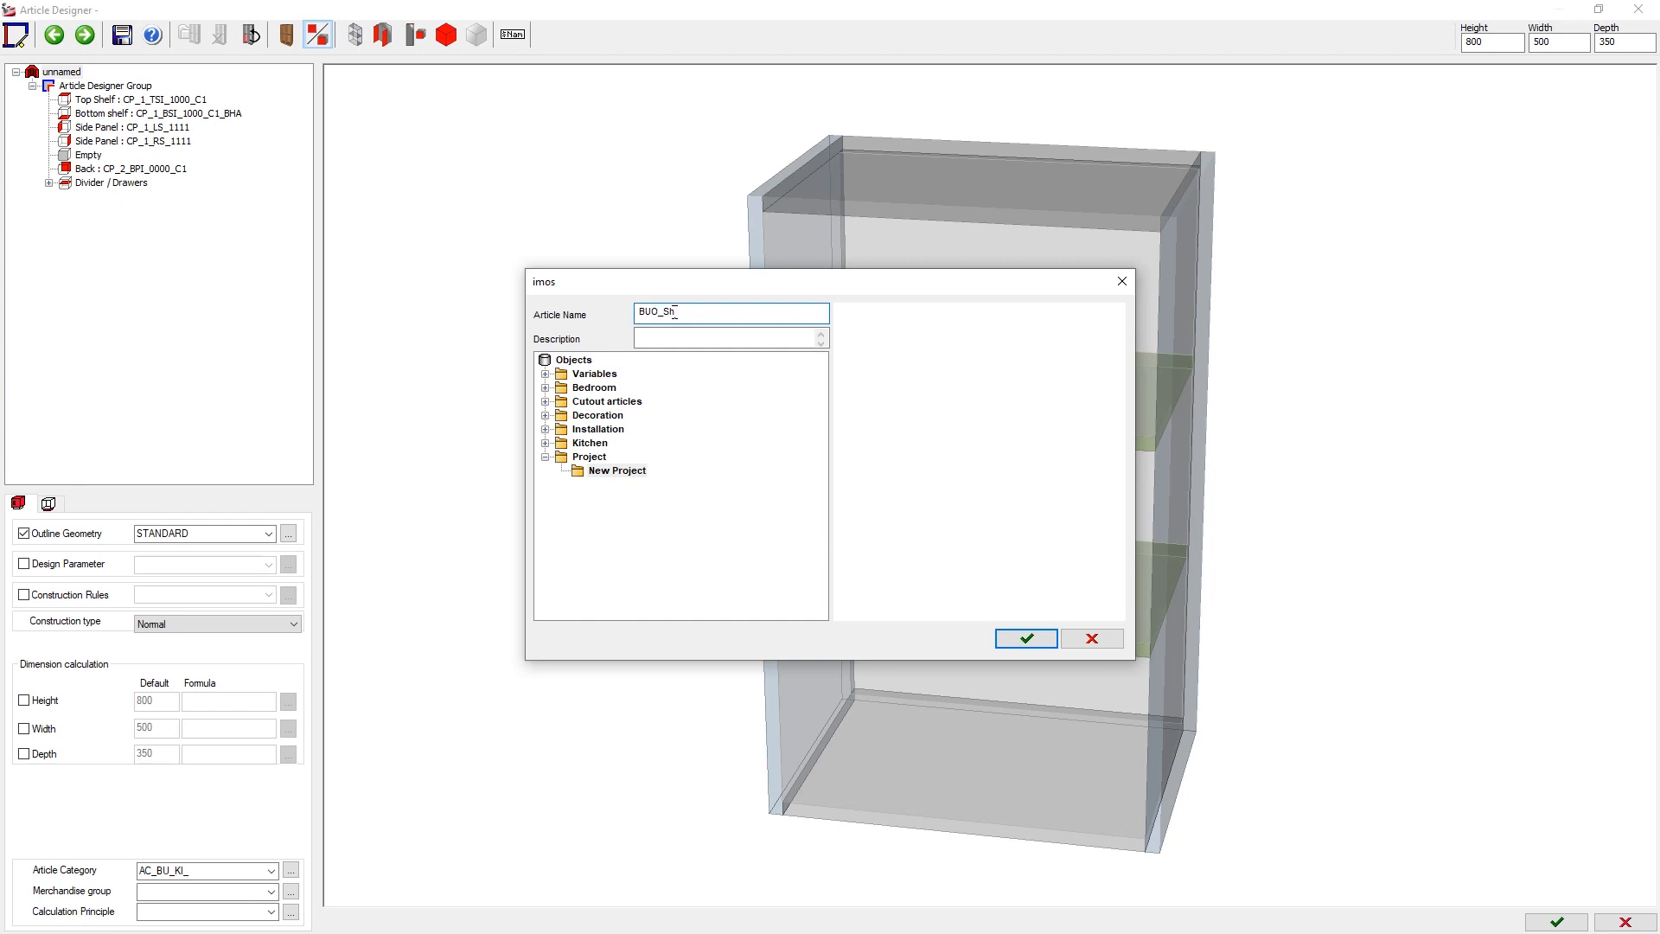
{"action": "type", "text": "elf"}
{"action": "left_click", "coordinate": [1025, 638]}
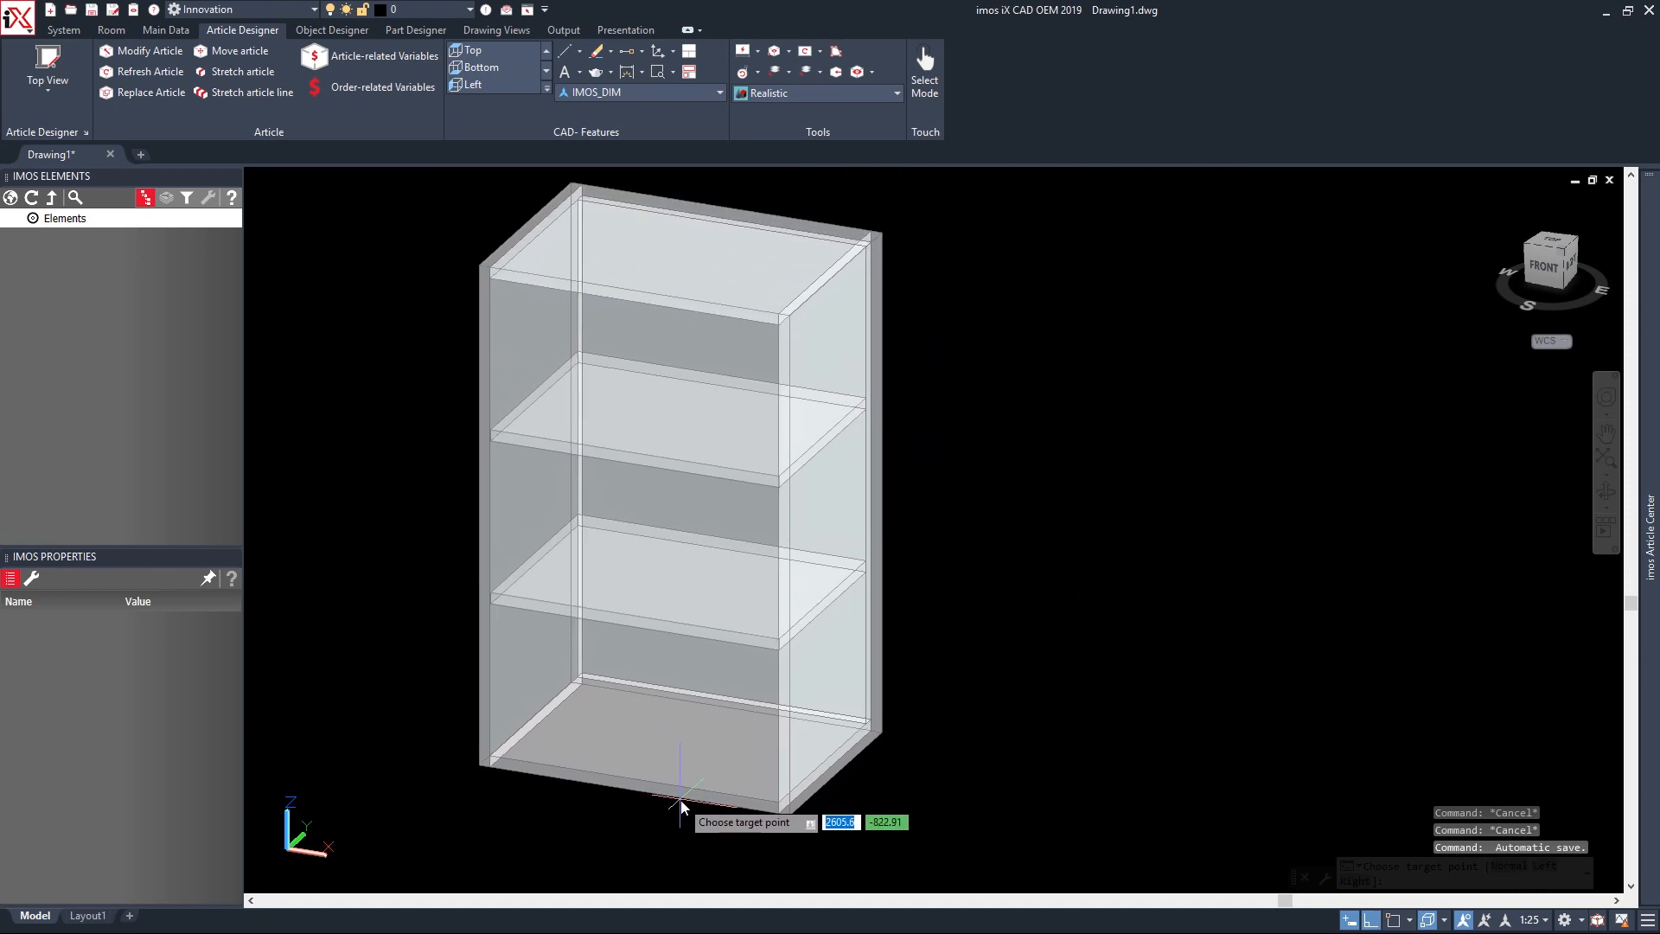
{"action": "left_click", "coordinate": [680, 799]}
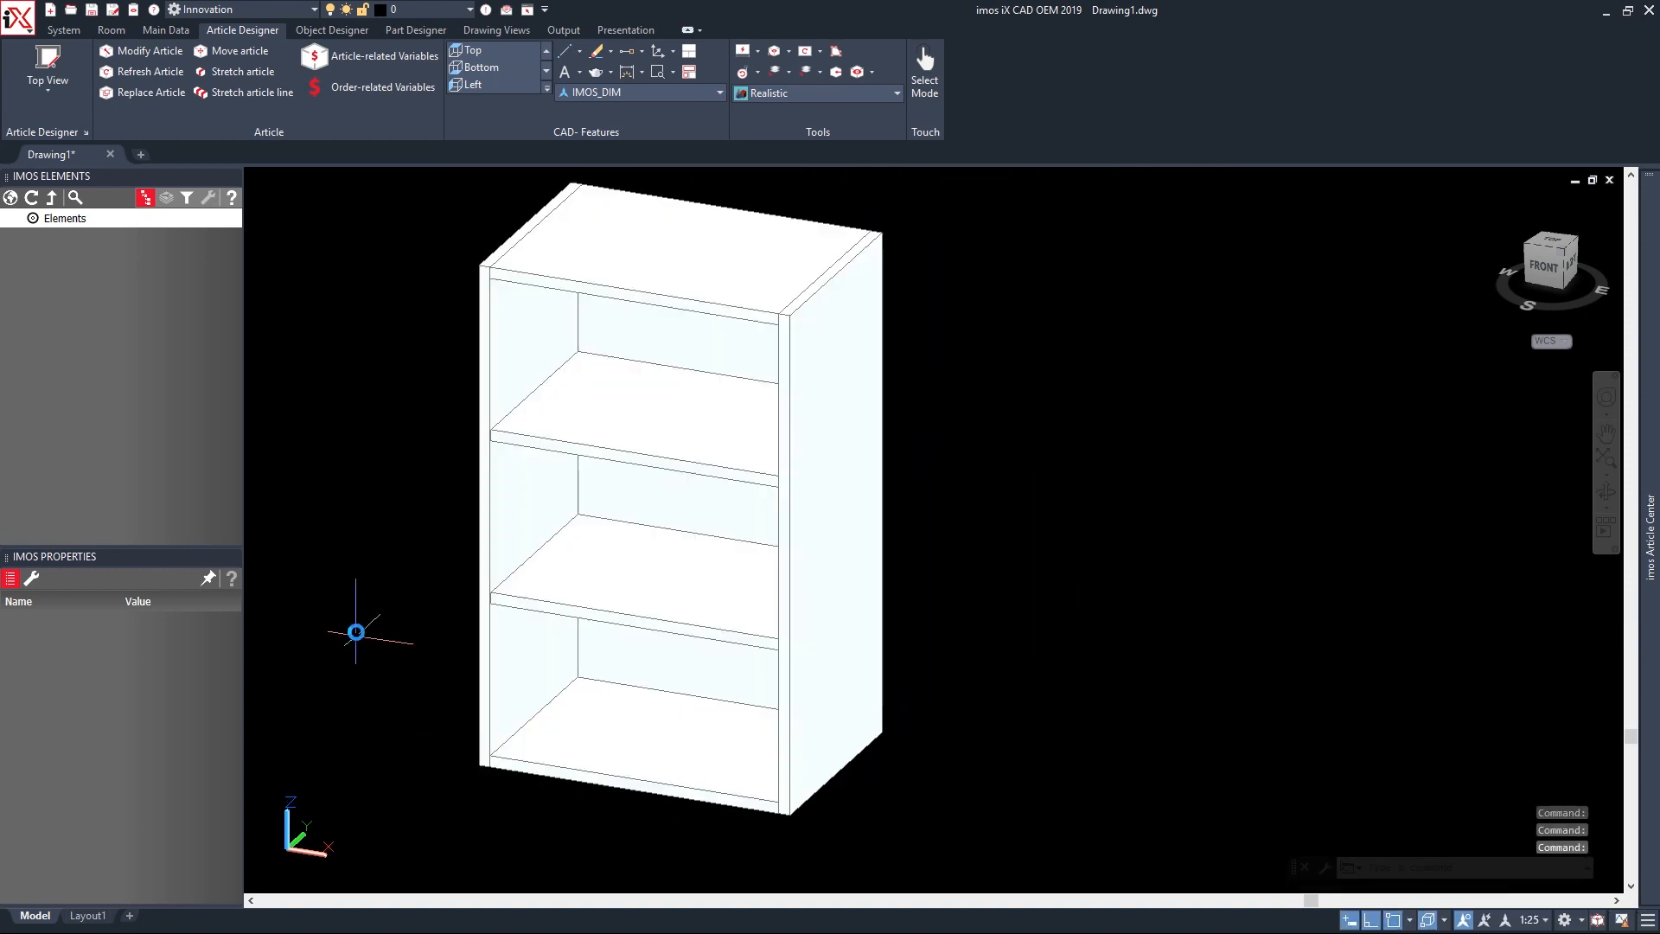
Show the cabinet in the 2D Wireframe visual style and apply Modus - 3 in the Visu Manager to inspect its connectors and fittings.
{"action": "middle_click_drag", "start_coordinate": [385, 678], "coordinate": [345, 663], "text": "shift"}
{"action": "middle_click_drag", "start_coordinate": [361, 527], "coordinate": [426, 555], "text": "shift"}
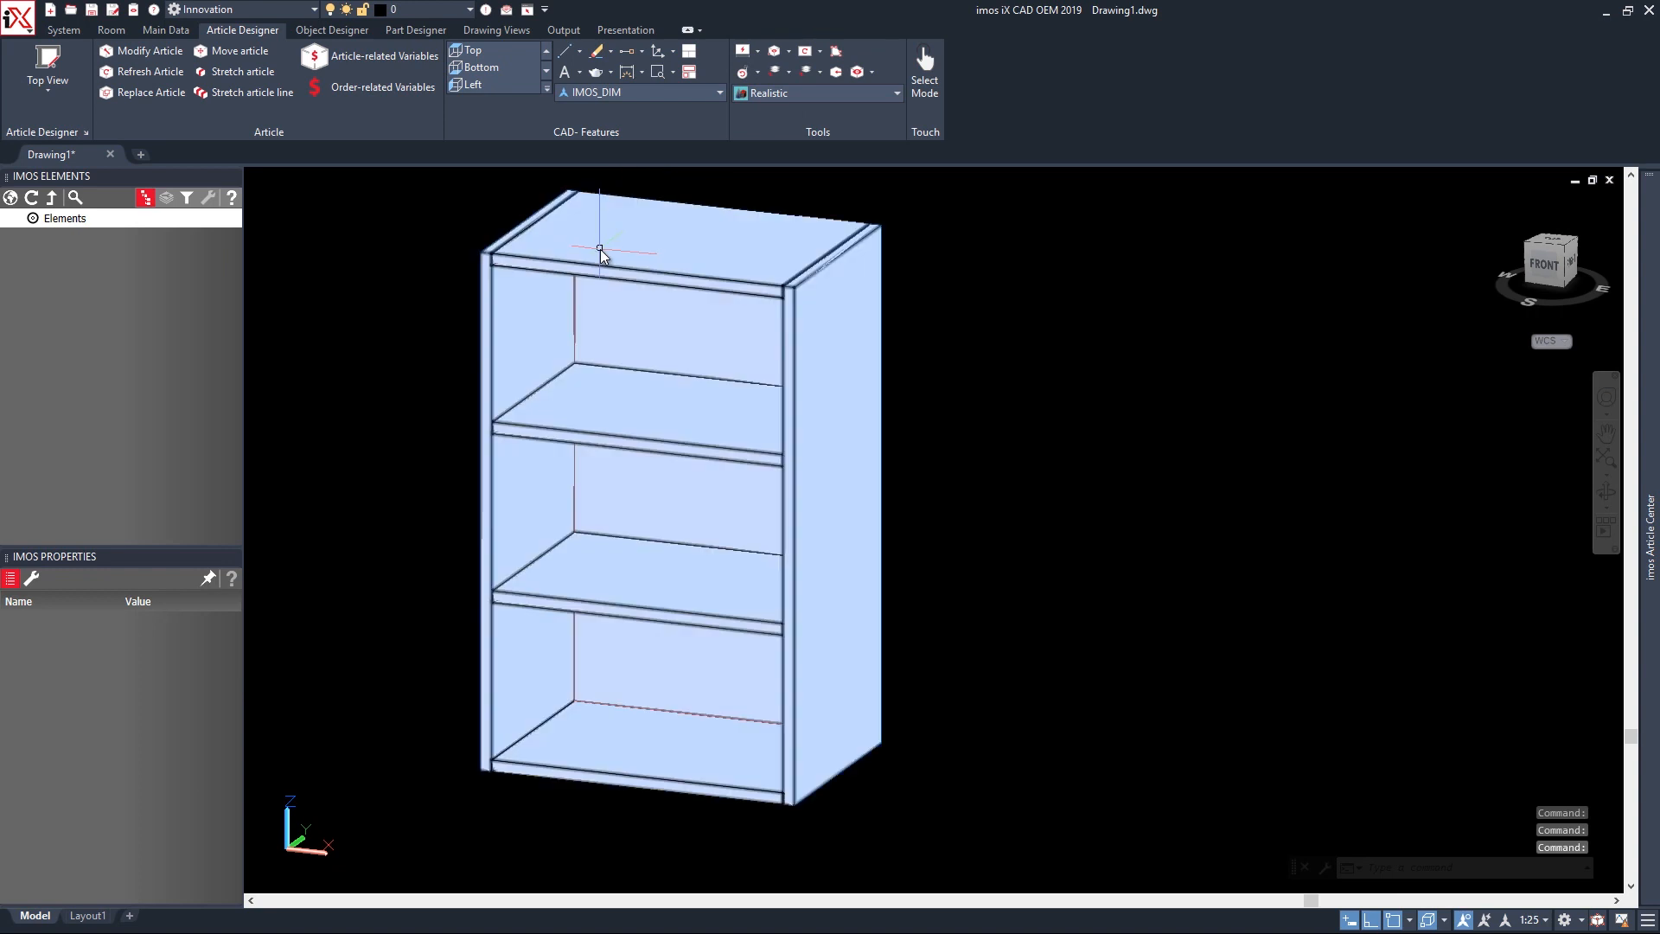
{"action": "left_click", "coordinate": [796, 93]}
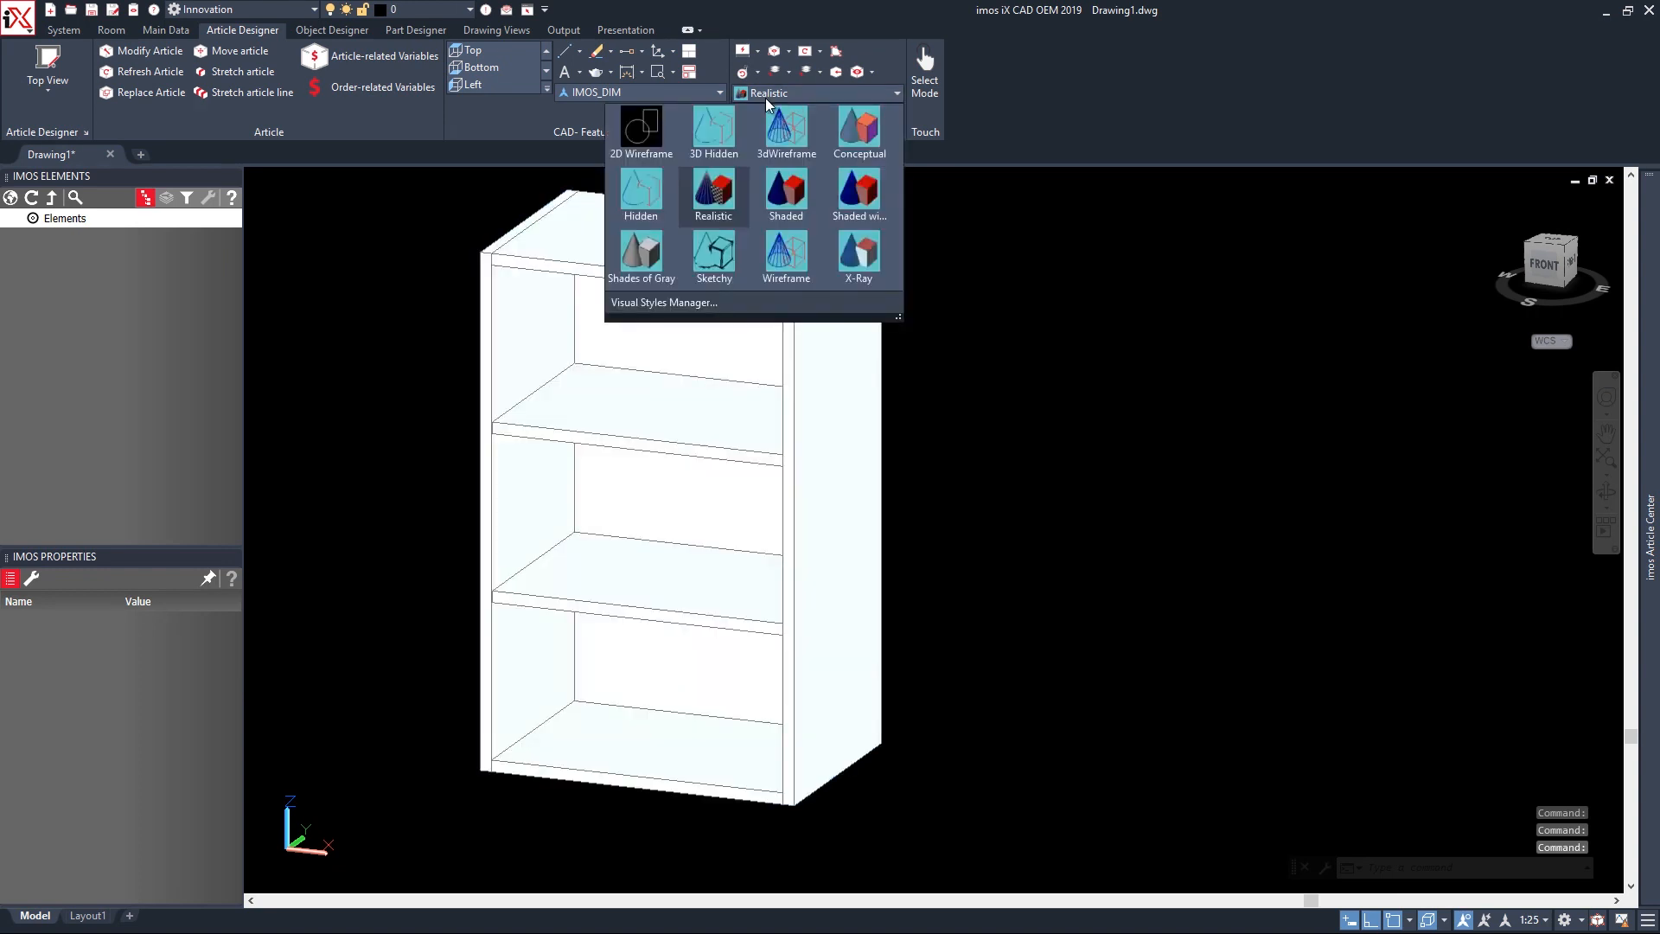
{"action": "left_click", "coordinate": [641, 131]}
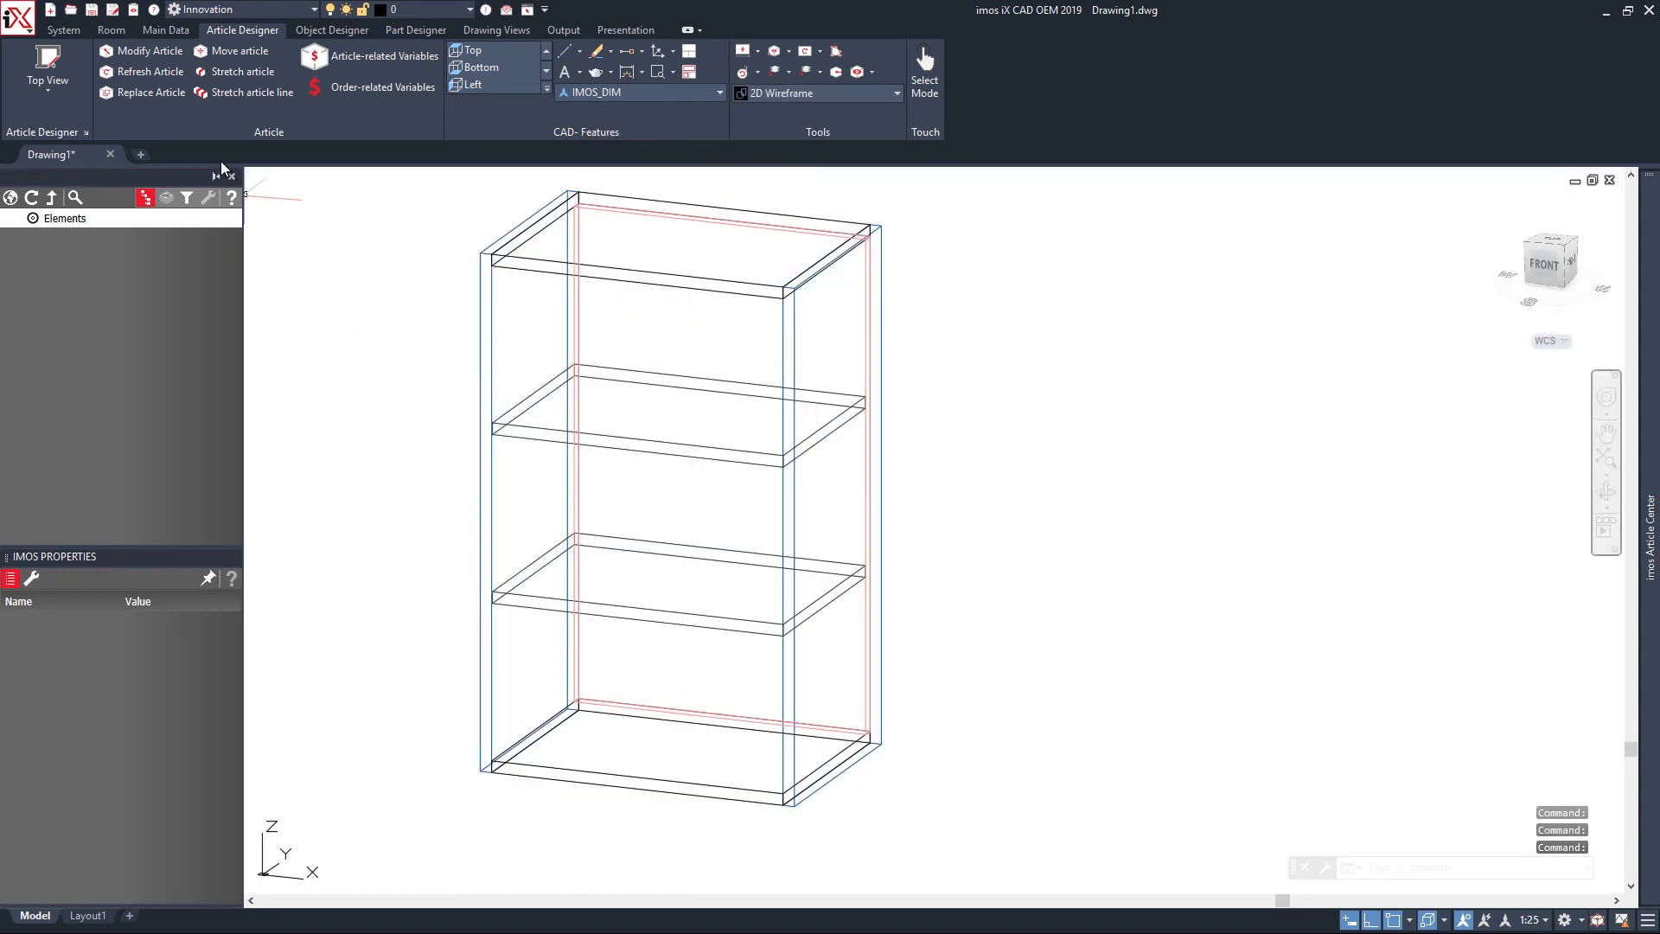
{"action": "left_click", "coordinate": [133, 11]}
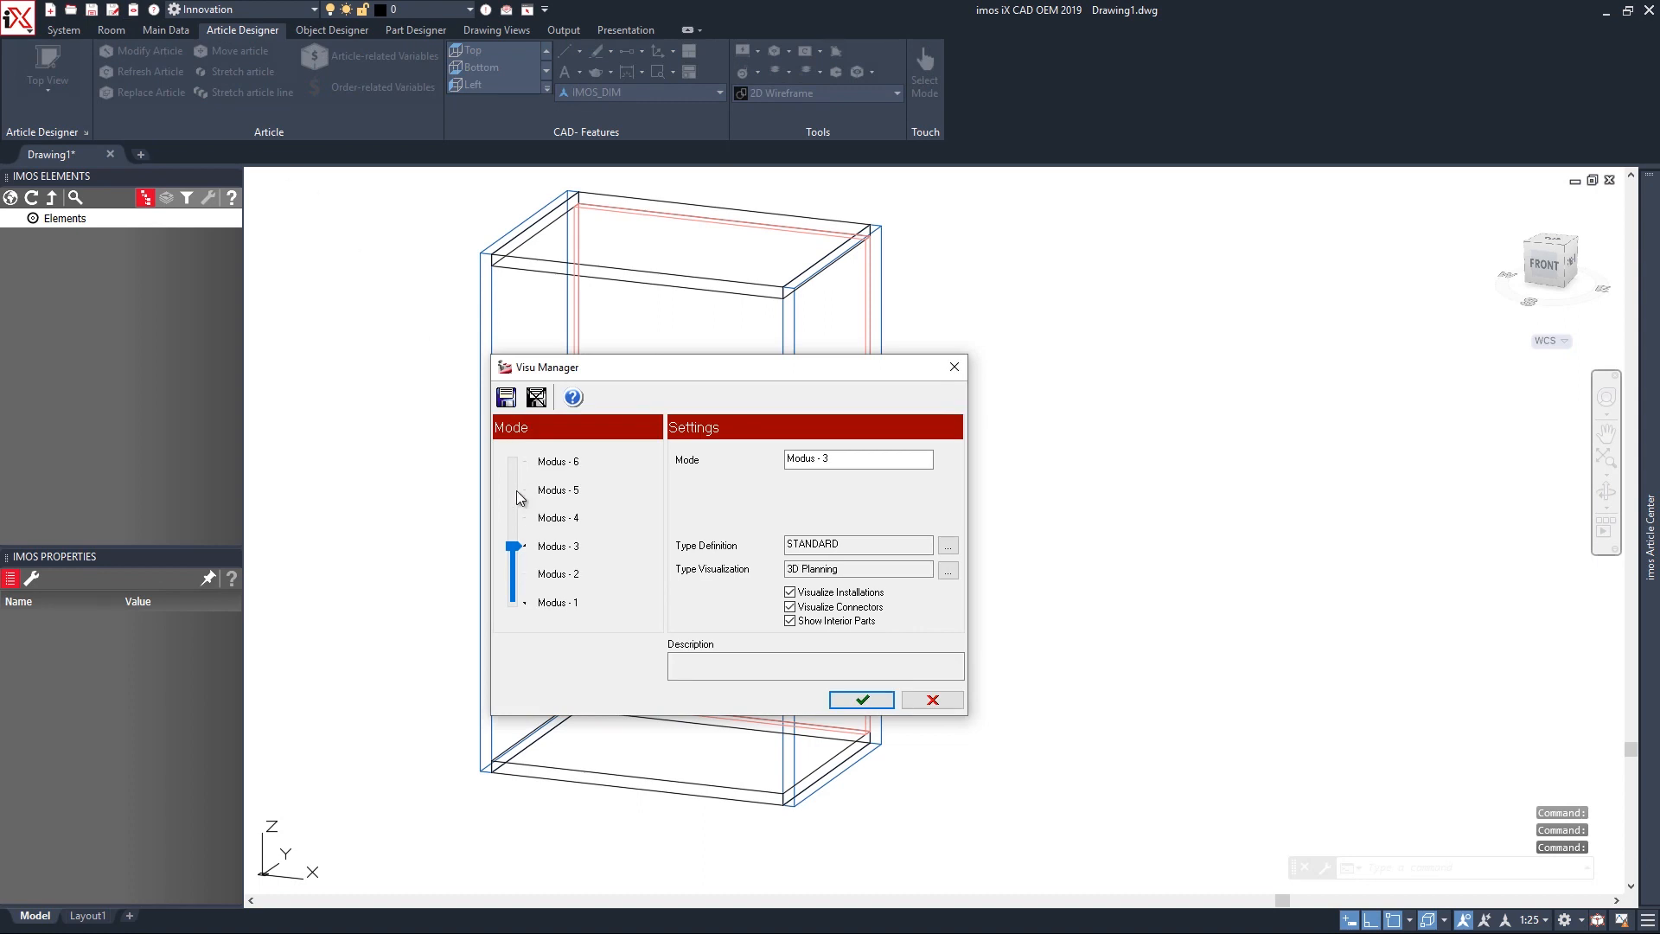
{"action": "left_click", "coordinate": [862, 699]}
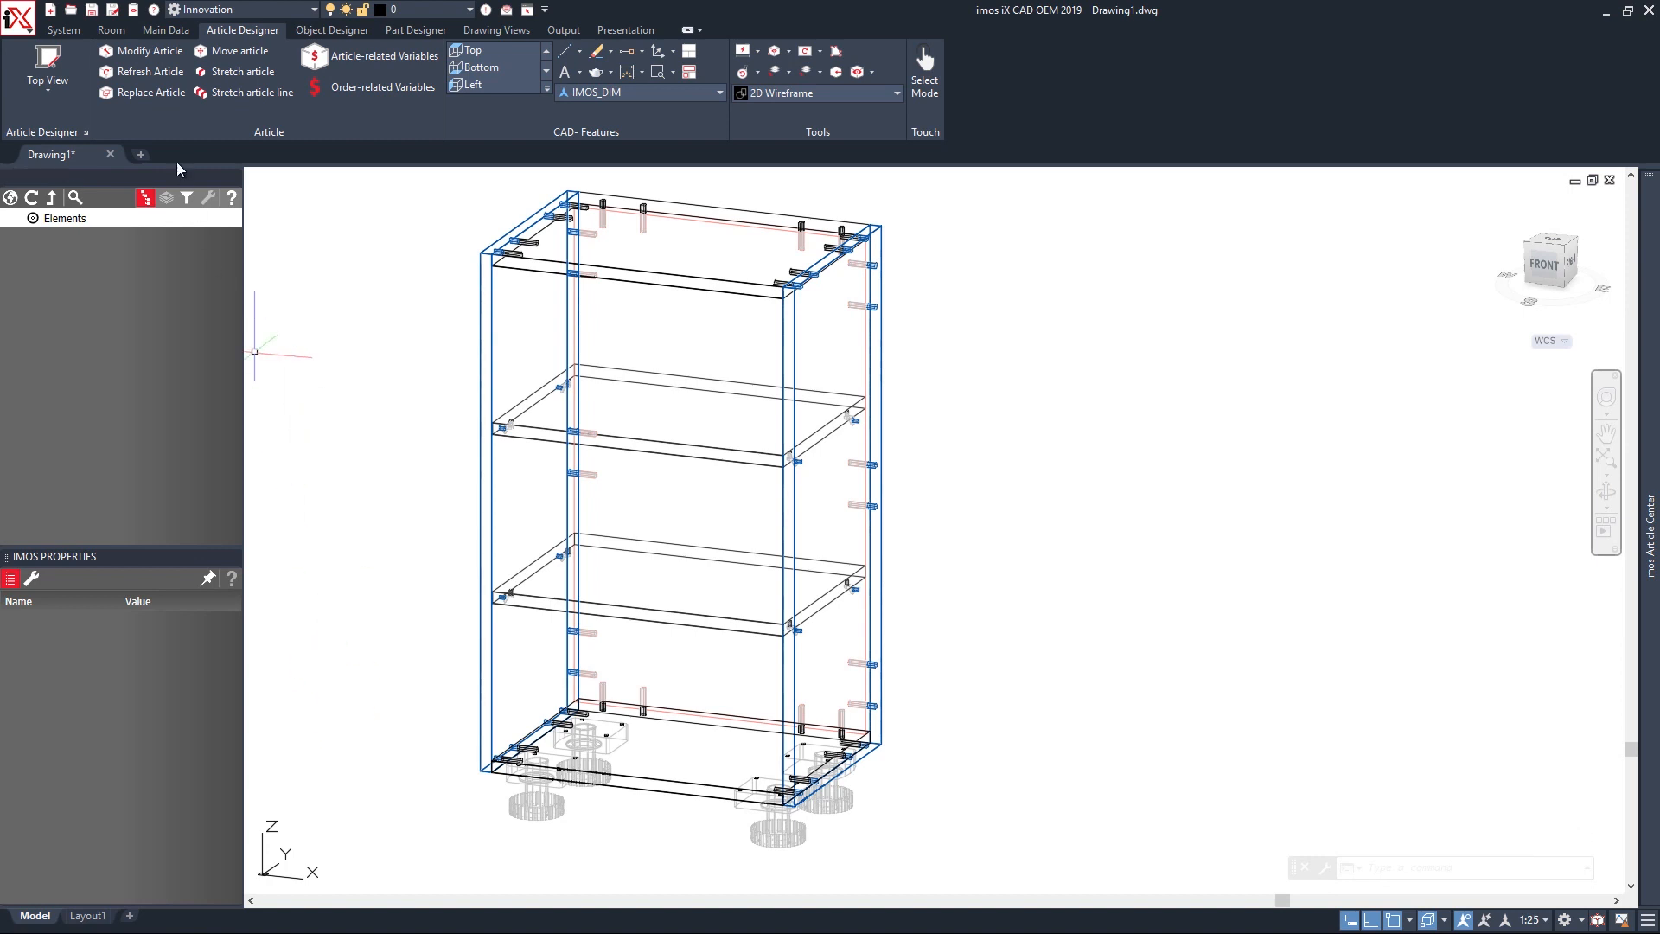
Set the Visu Manager mode to Modus - 2 and switch the visual style to Realistic.
{"action": "left_click", "coordinate": [133, 11]}
{"action": "left_click", "coordinate": [509, 538]}
{"action": "left_click_drag", "start_coordinate": [509, 538], "coordinate": [511, 574]}
{"action": "left_click", "coordinate": [859, 698]}
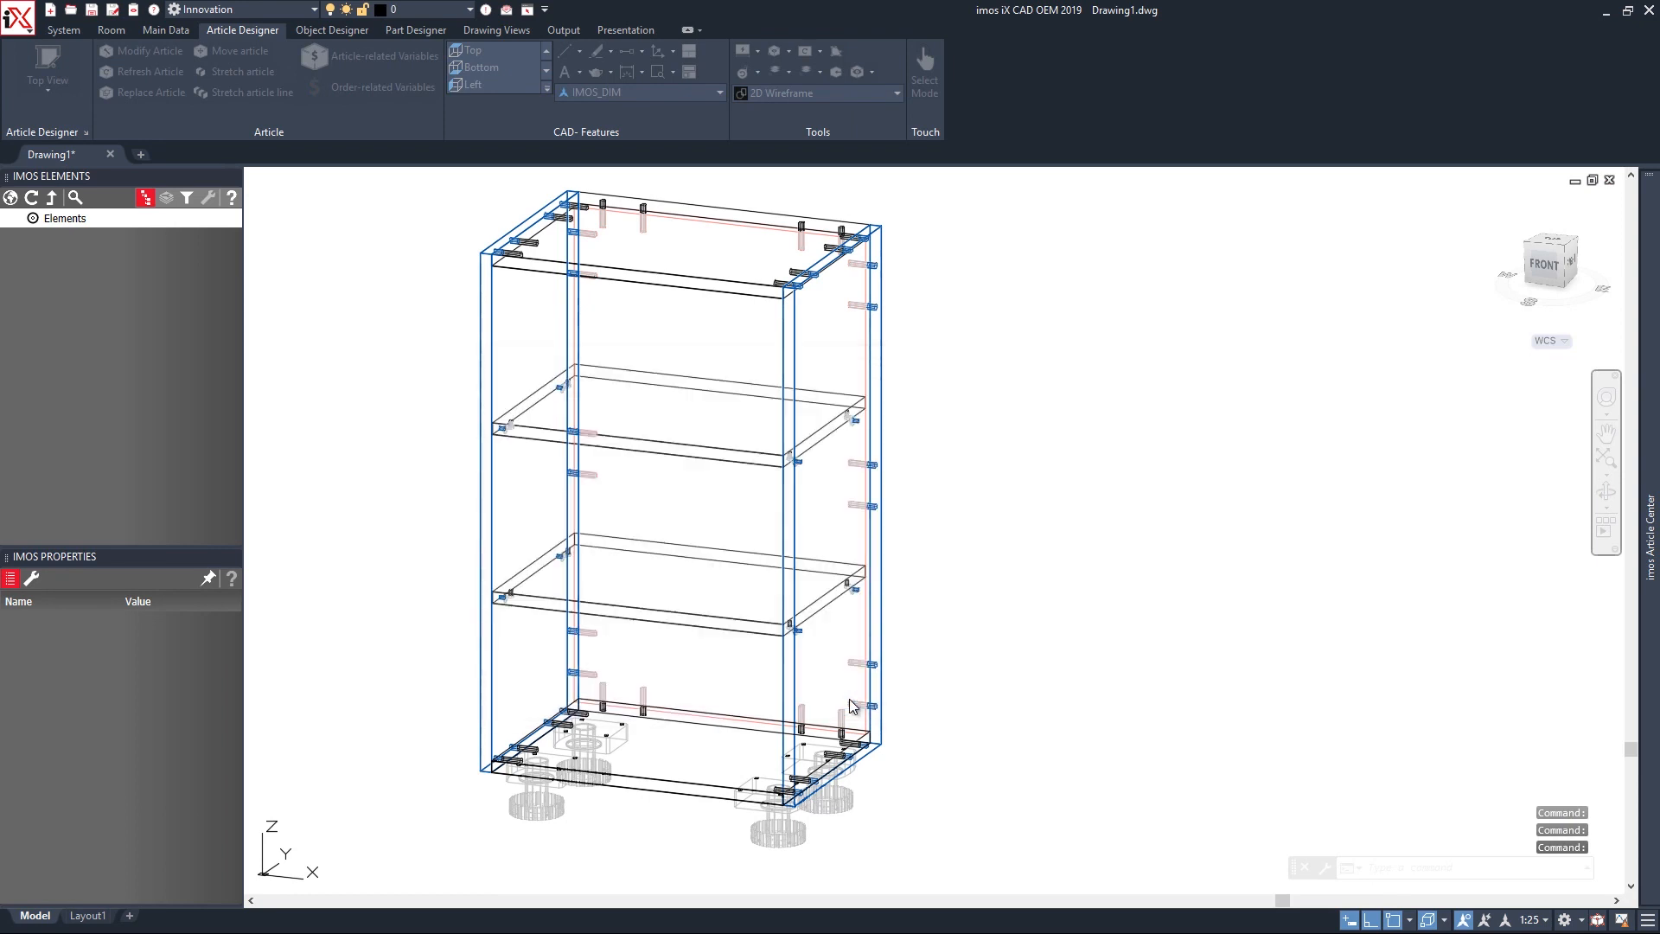
{"action": "left_click", "coordinate": [766, 95]}
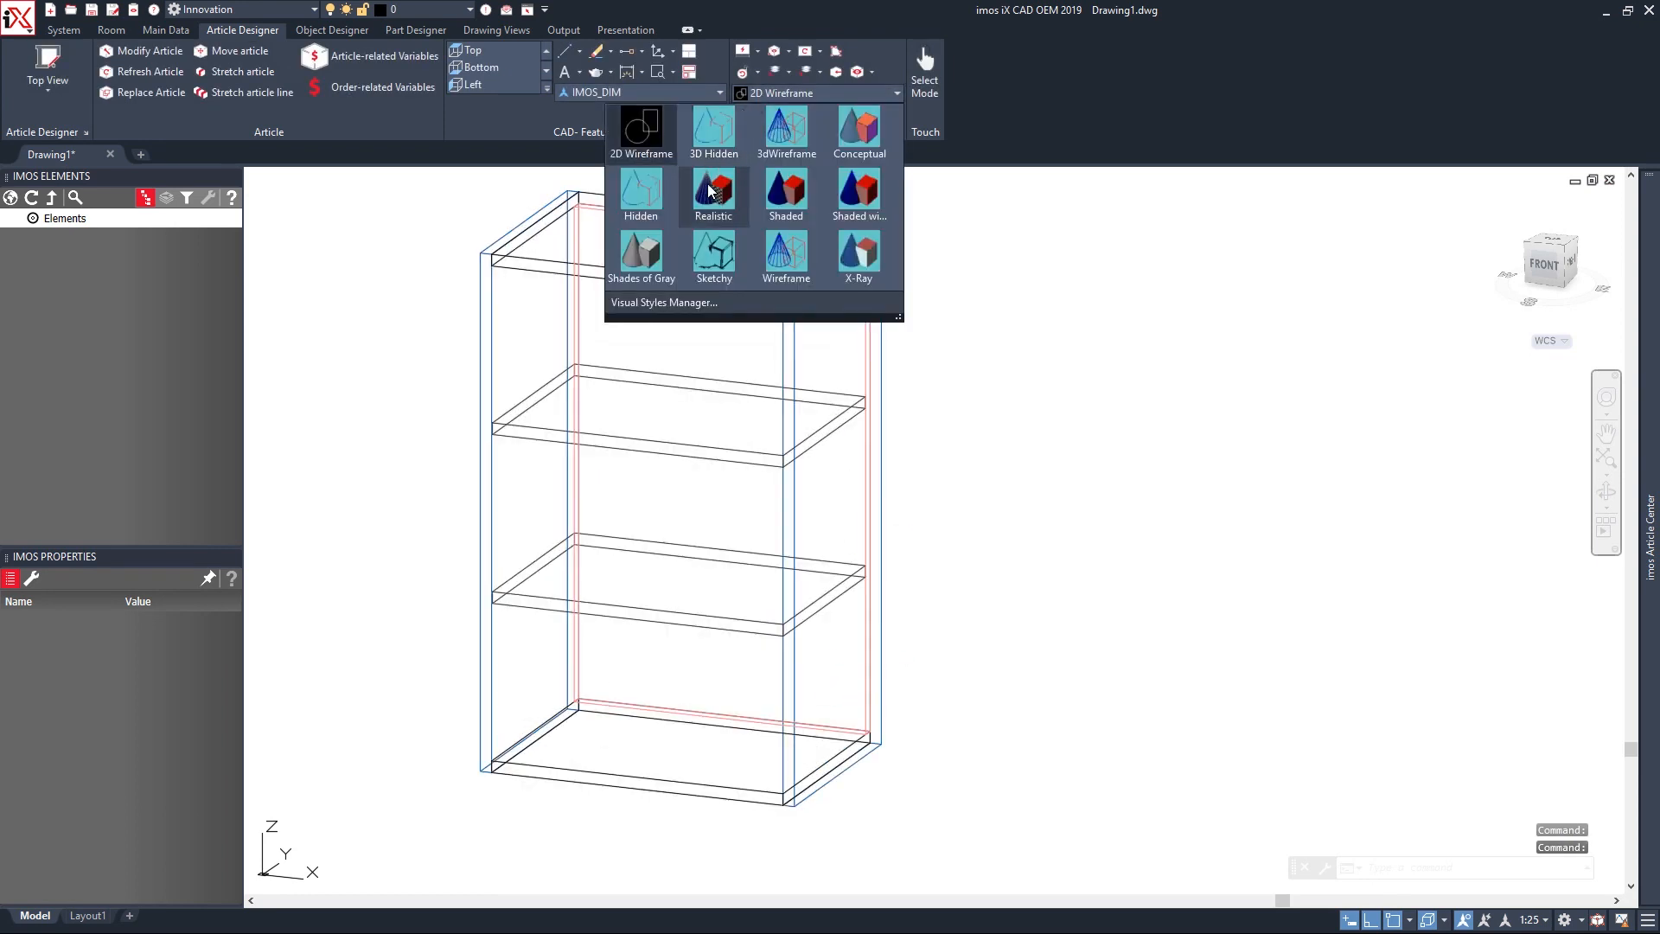
{"action": "left_click", "coordinate": [664, 200]}
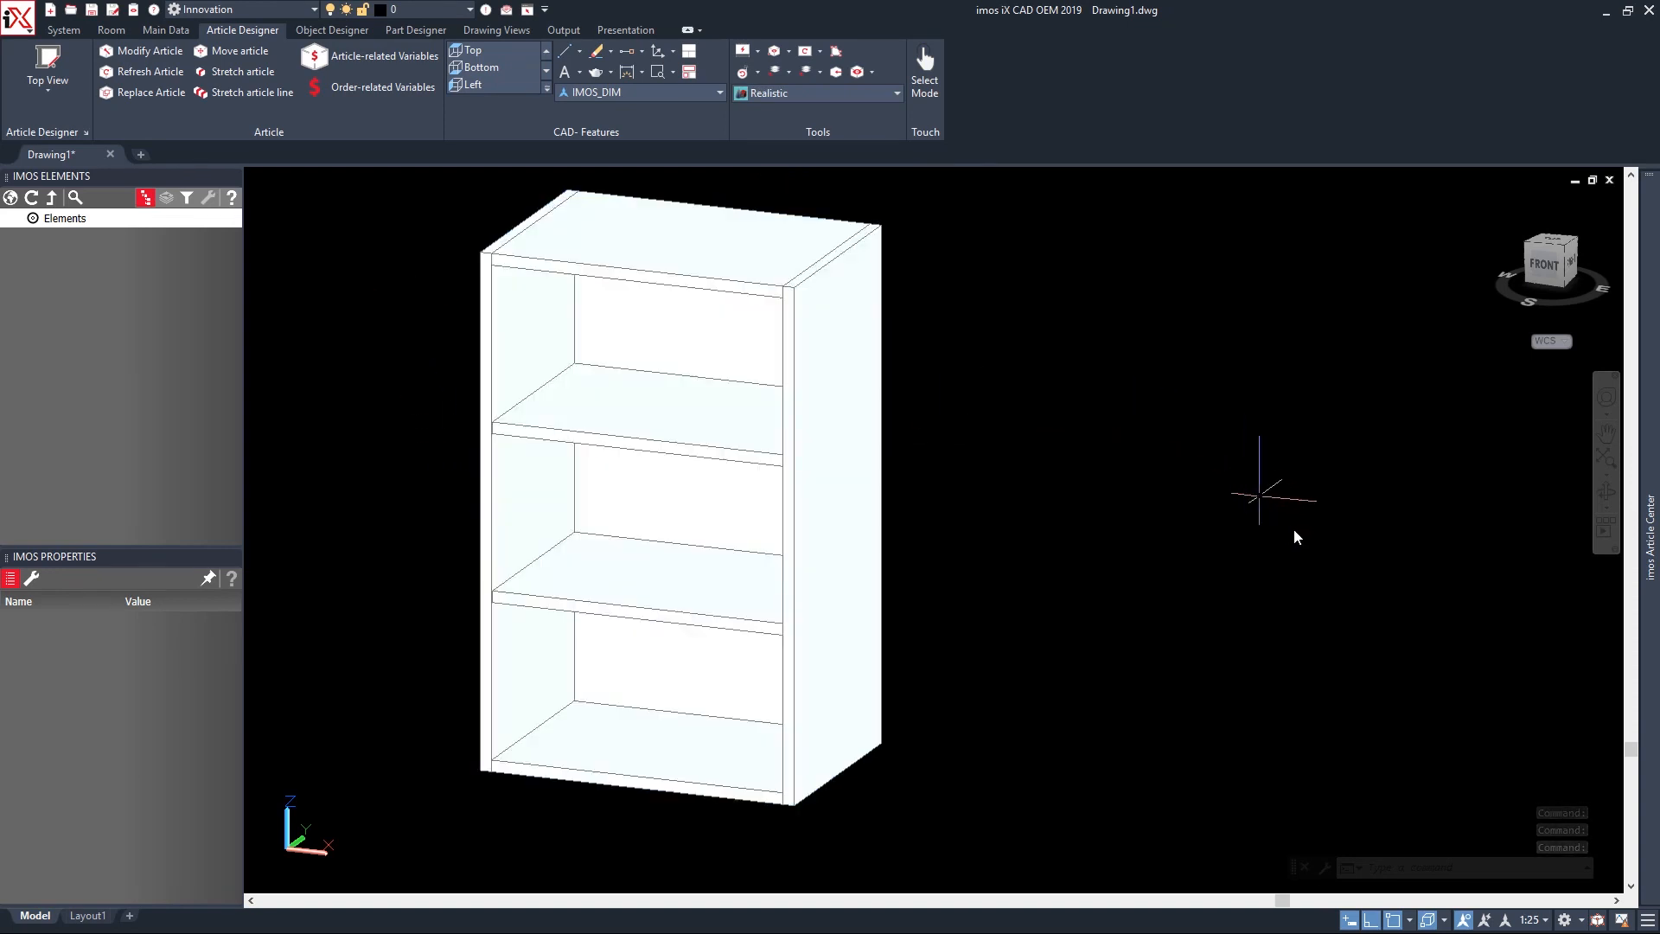
Open the BUO_Shelf article from the New Project folder under Project for editing in the Article Designer.
{"action": "mouse_move", "coordinate": [1650, 538]}
{"action": "left_click", "coordinate": [1364, 337]}
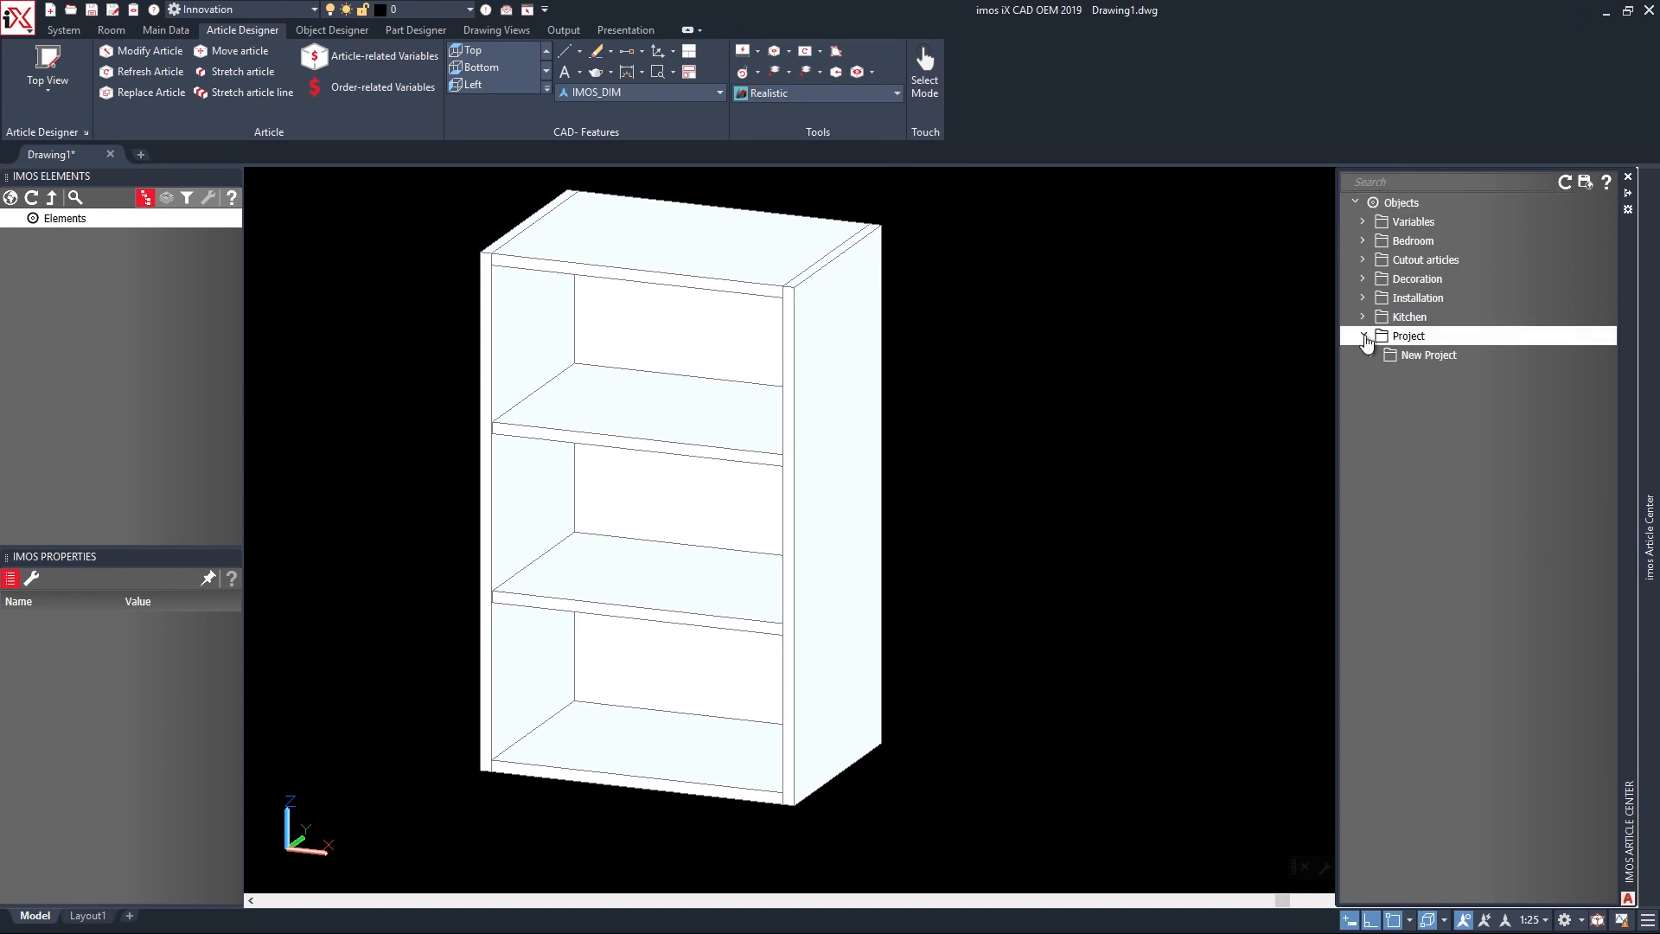
{"action": "left_click", "coordinate": [1373, 355]}
{"action": "left_click", "coordinate": [1409, 377]}
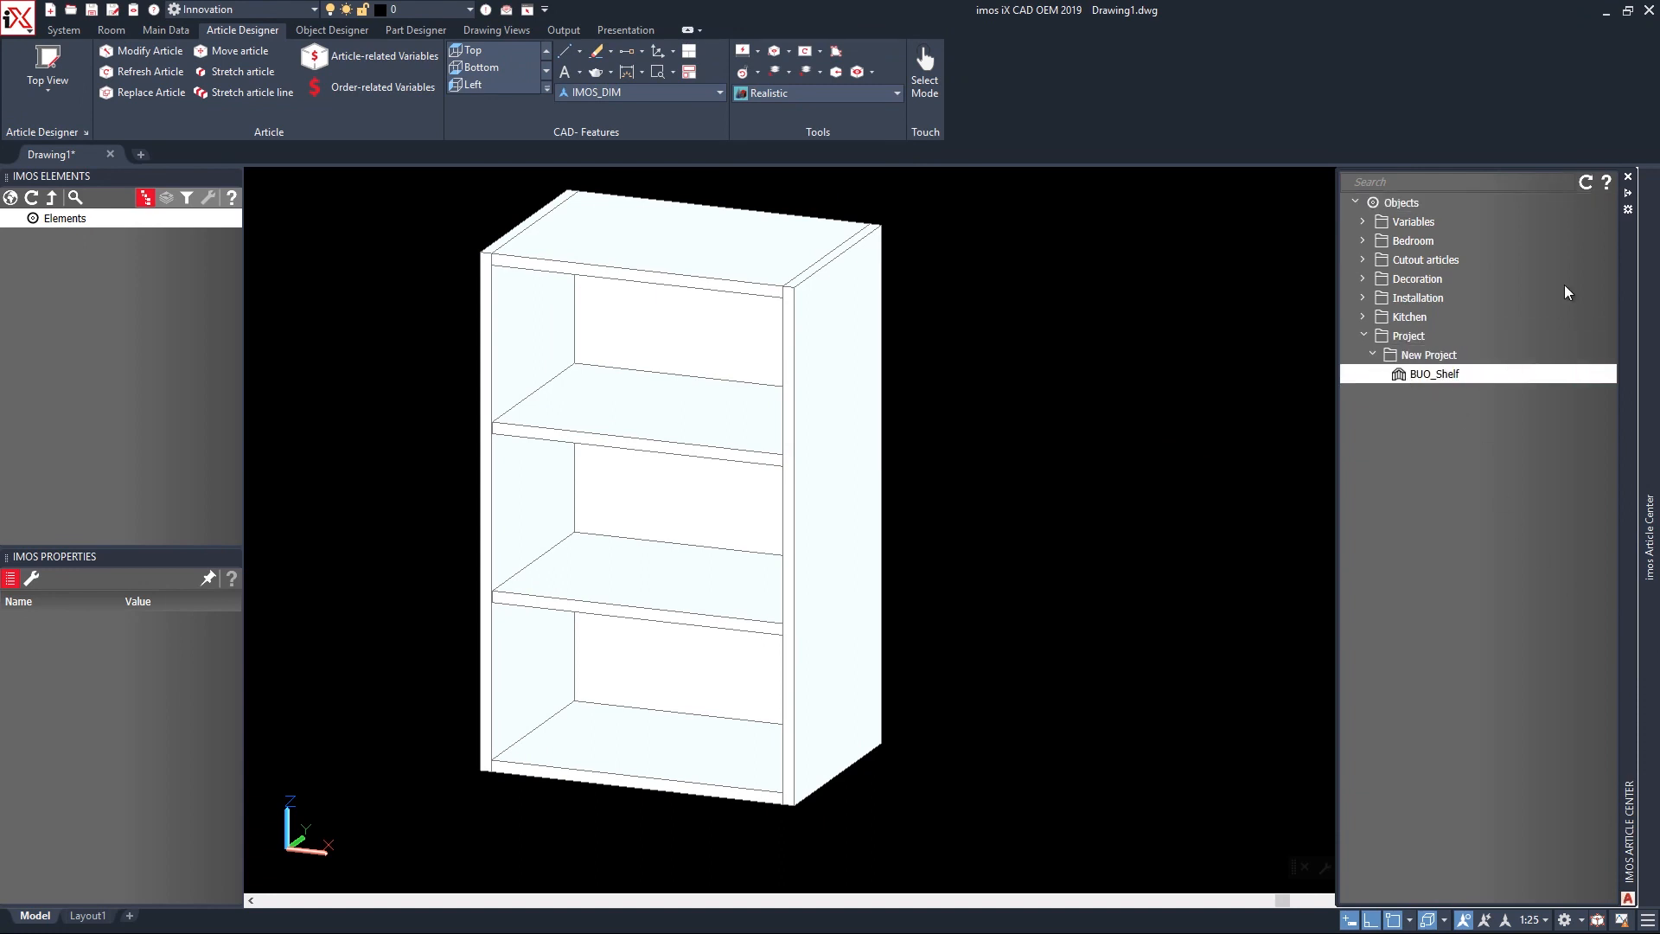
{"action": "left_click", "coordinate": [1584, 375]}
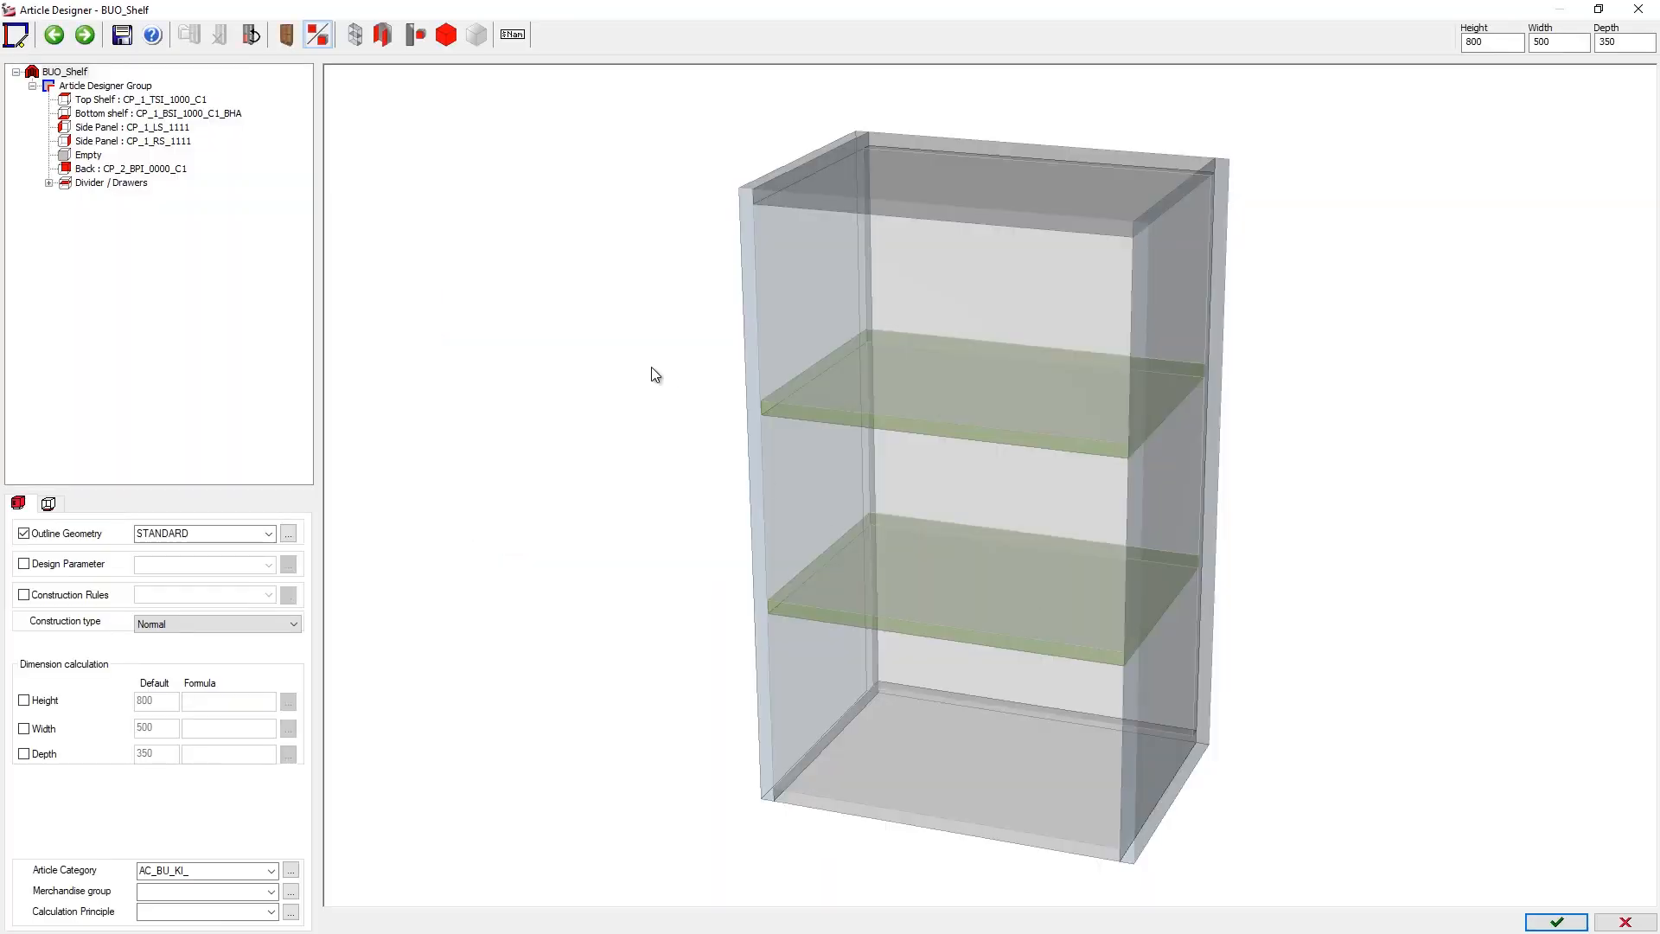
Change the shelf divider's construction principle to CP_1_AFS_1000_UP and set its First Linear Division to 0:1:1:1.
{"action": "left_click", "coordinate": [108, 183]}
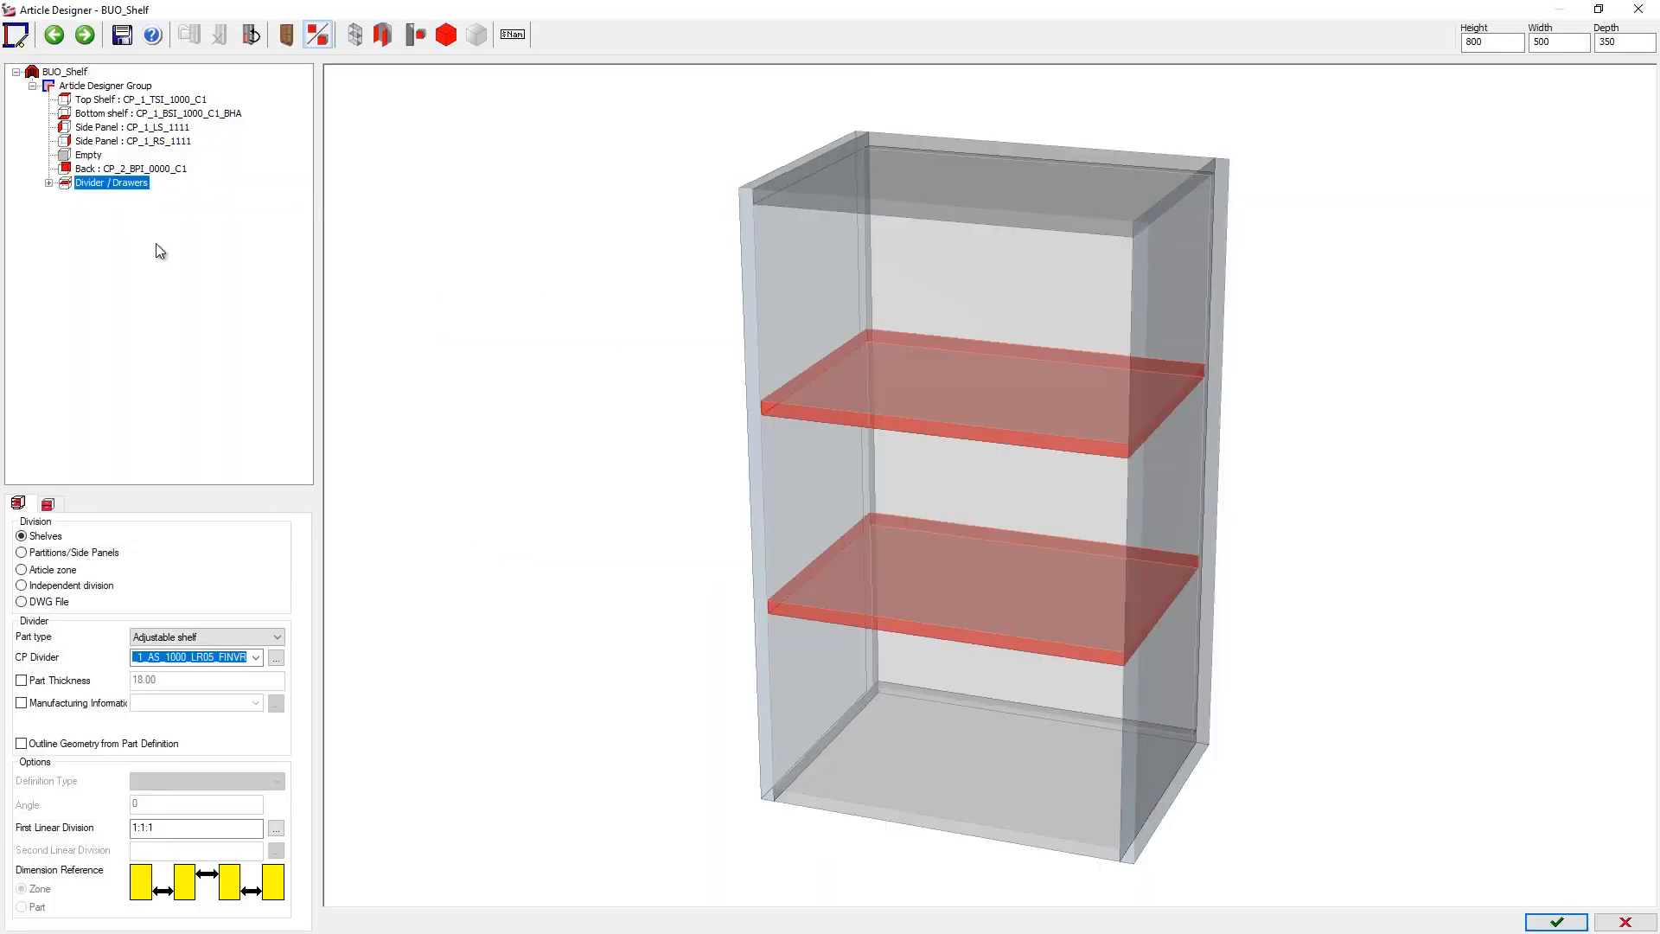
{"action": "left_click", "coordinate": [256, 657]}
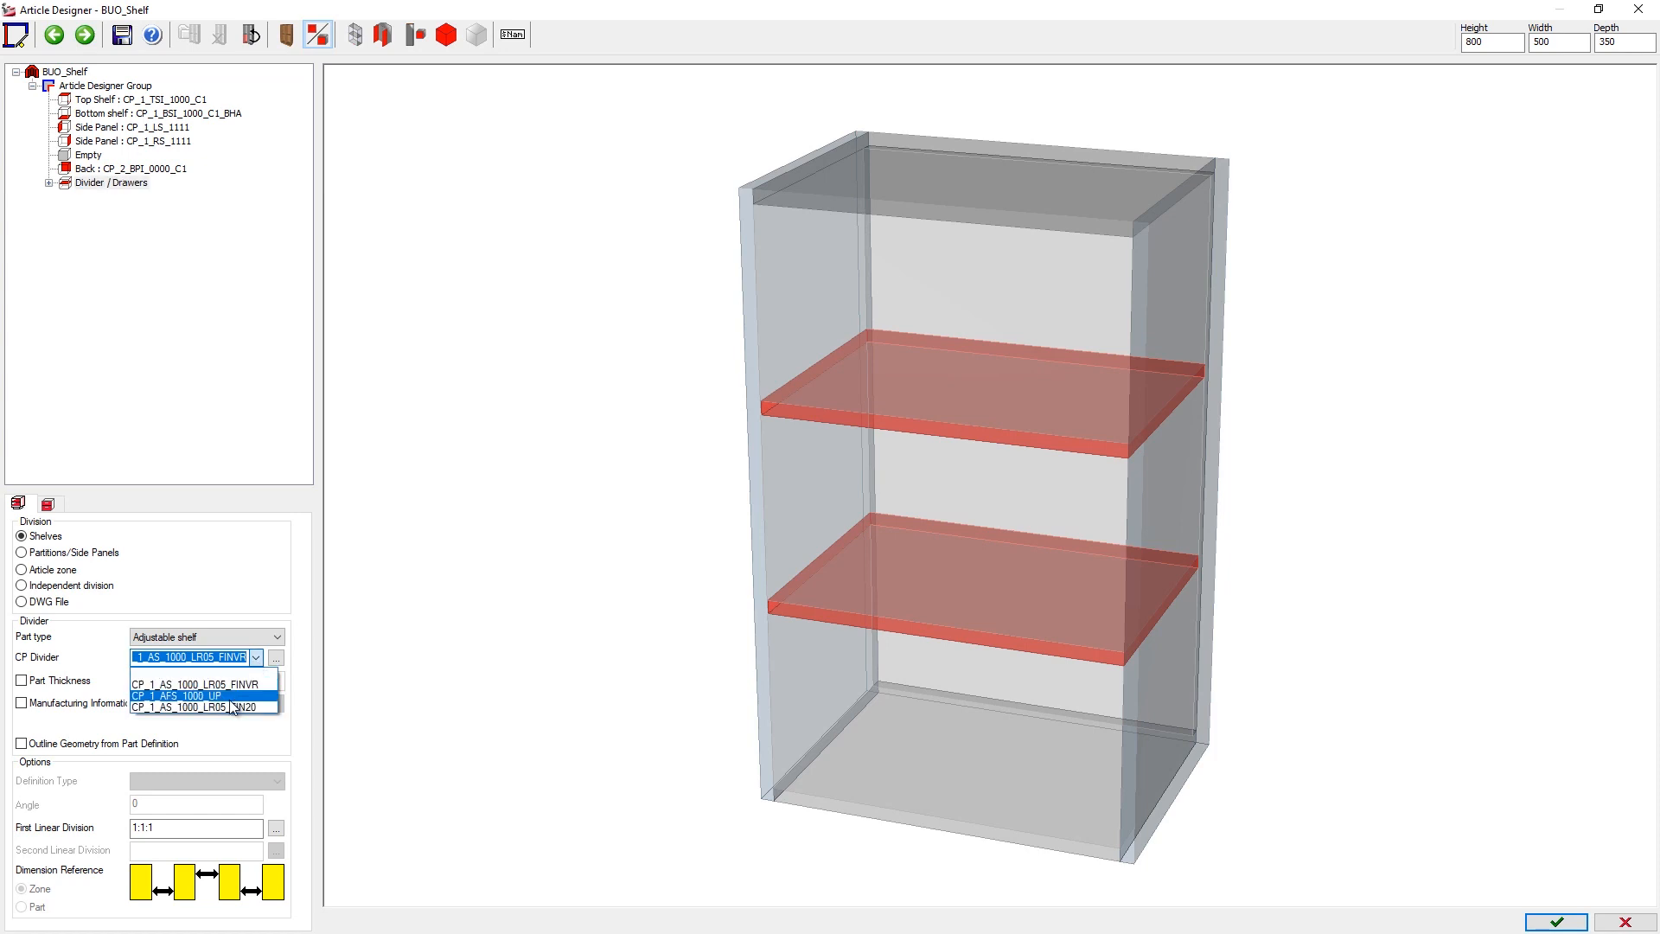
{"action": "left_click", "coordinate": [199, 695]}
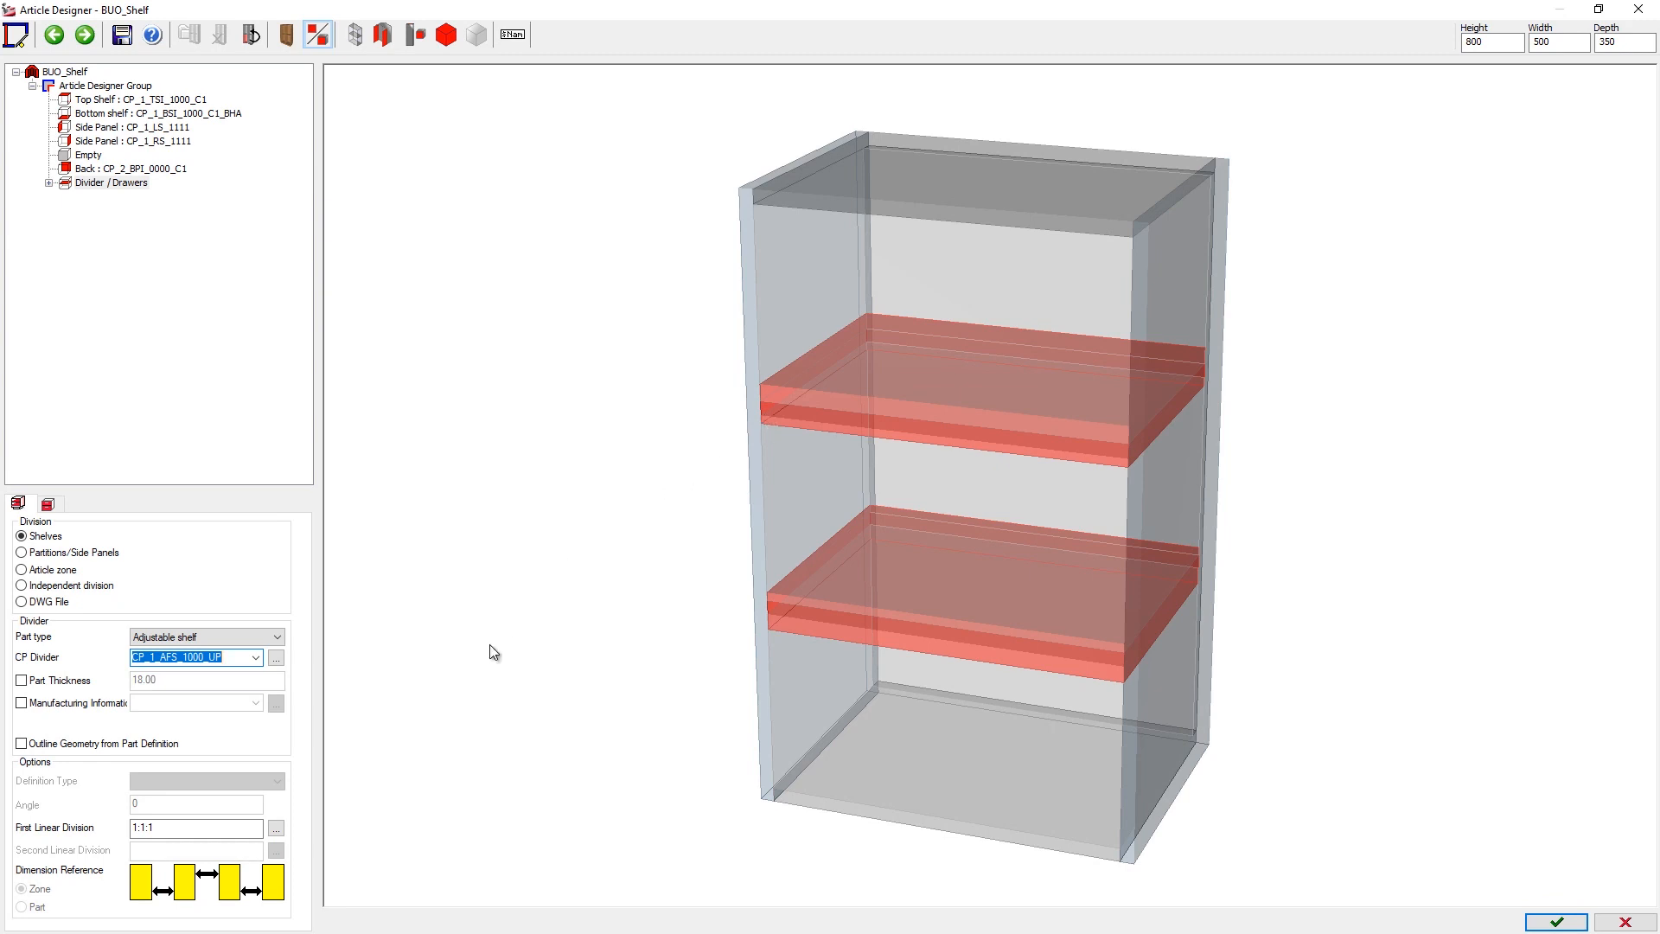
{"action": "left_click", "coordinate": [137, 829]}
{"action": "type", "text": "0"}
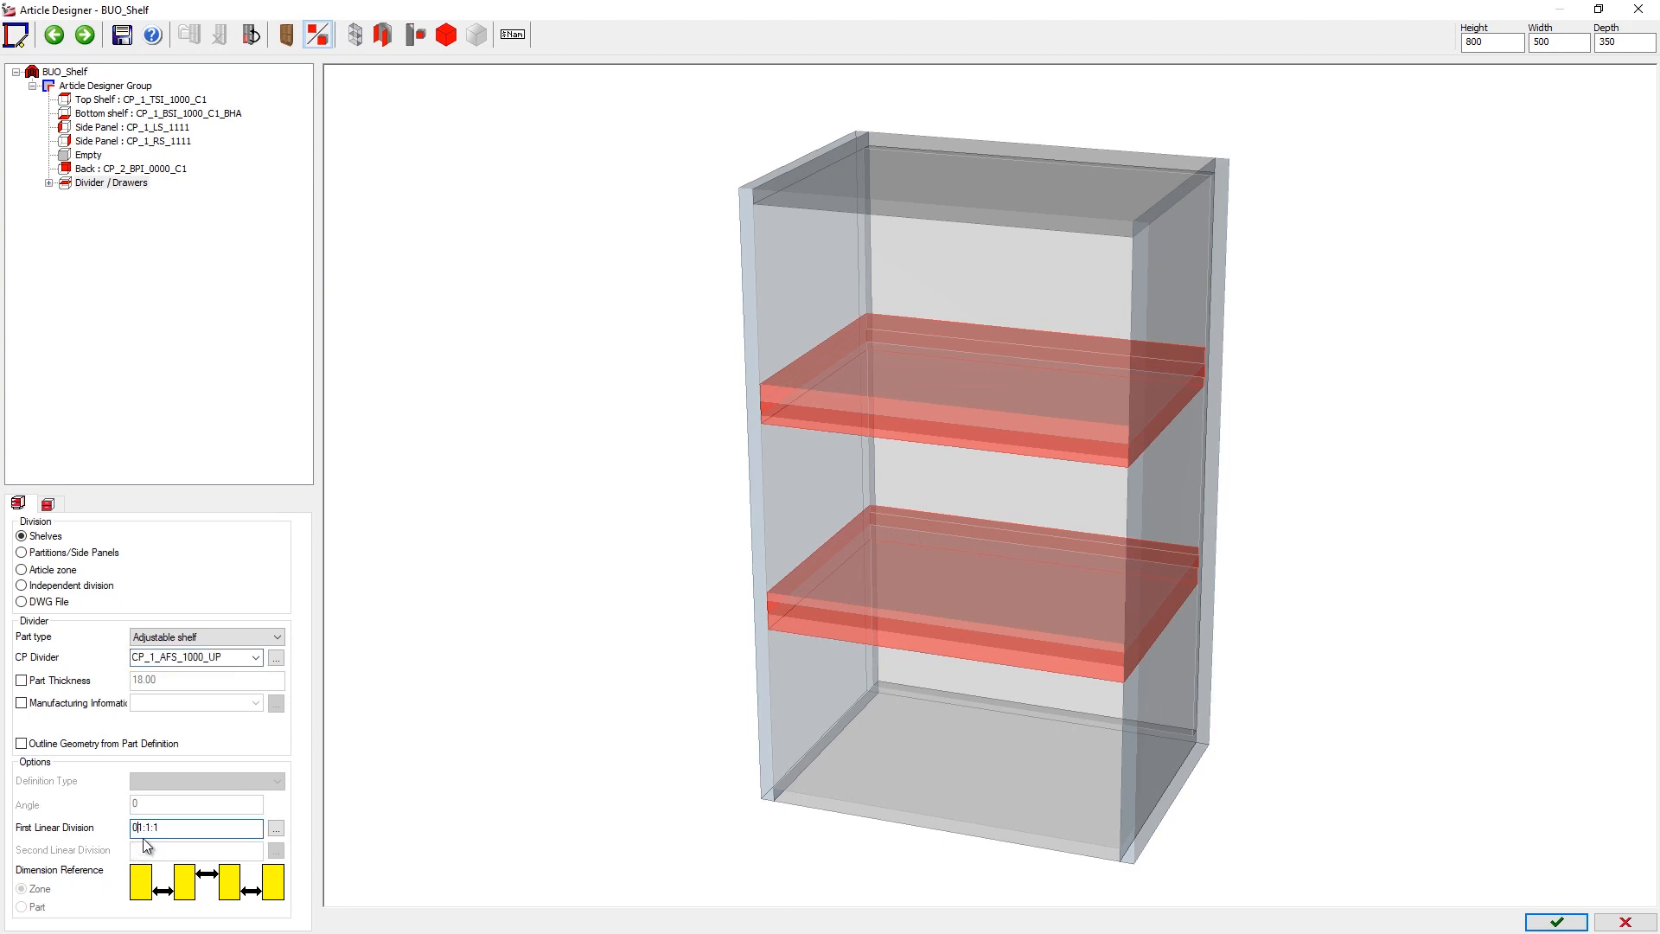
{"action": "type", "text": ":"}
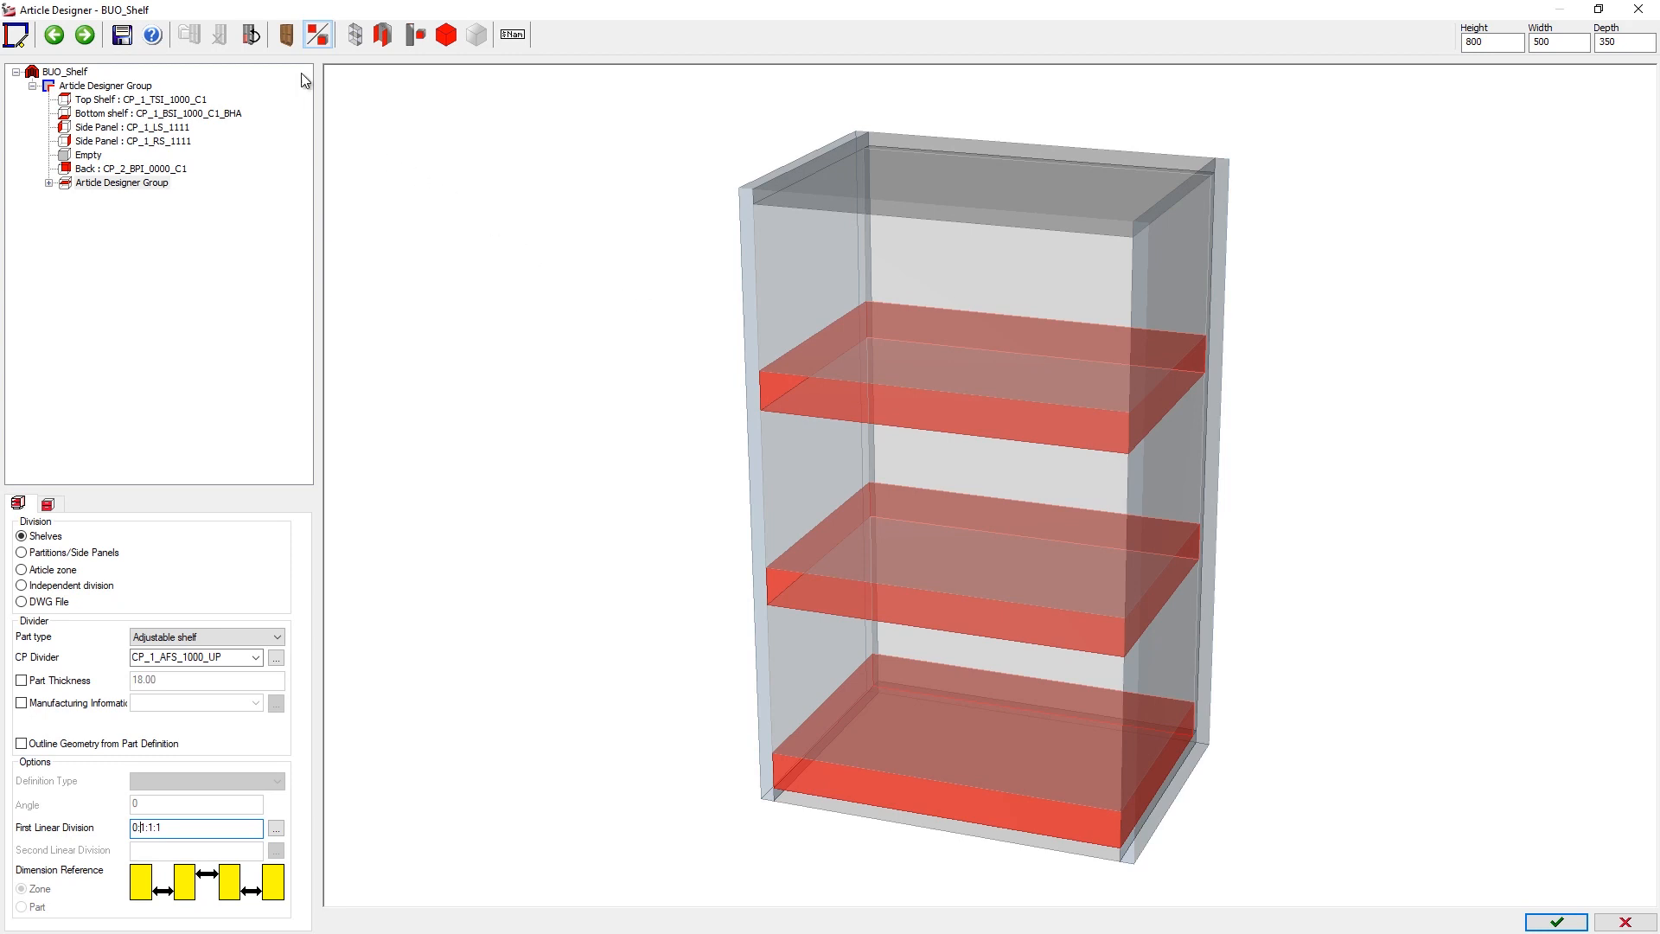
Preview the modified cabinet in the 3D viewer and orbit around it to check the angled shelves.
{"action": "left_click", "coordinate": [287, 34]}
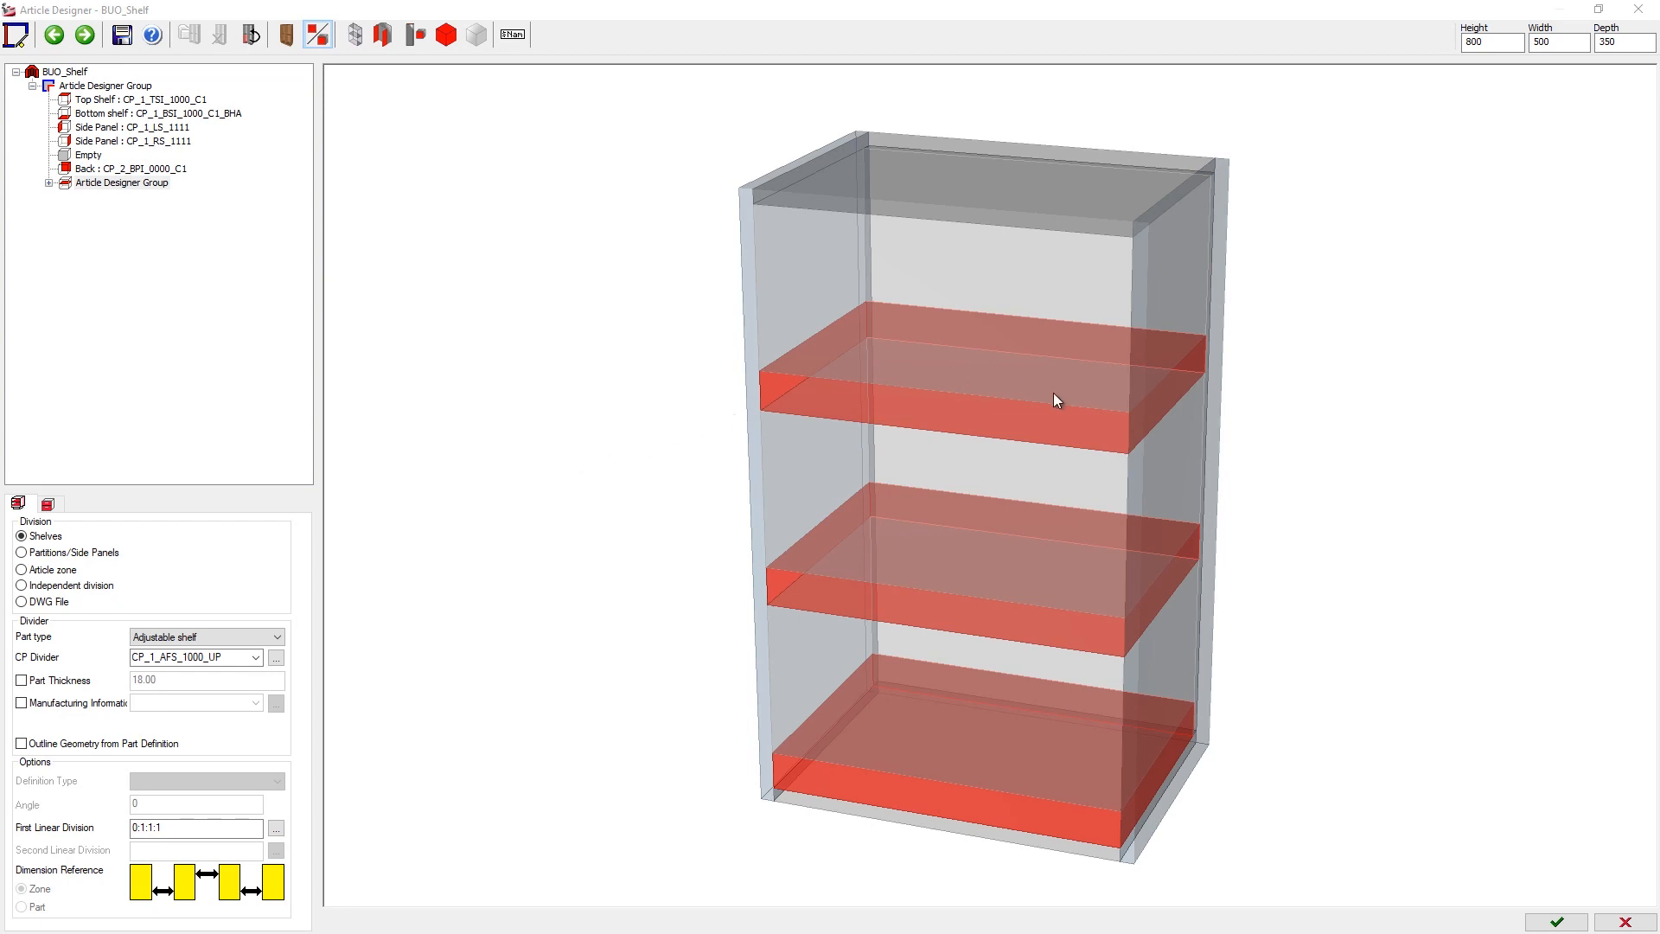
{"action": "left_click", "coordinate": [286, 35]}
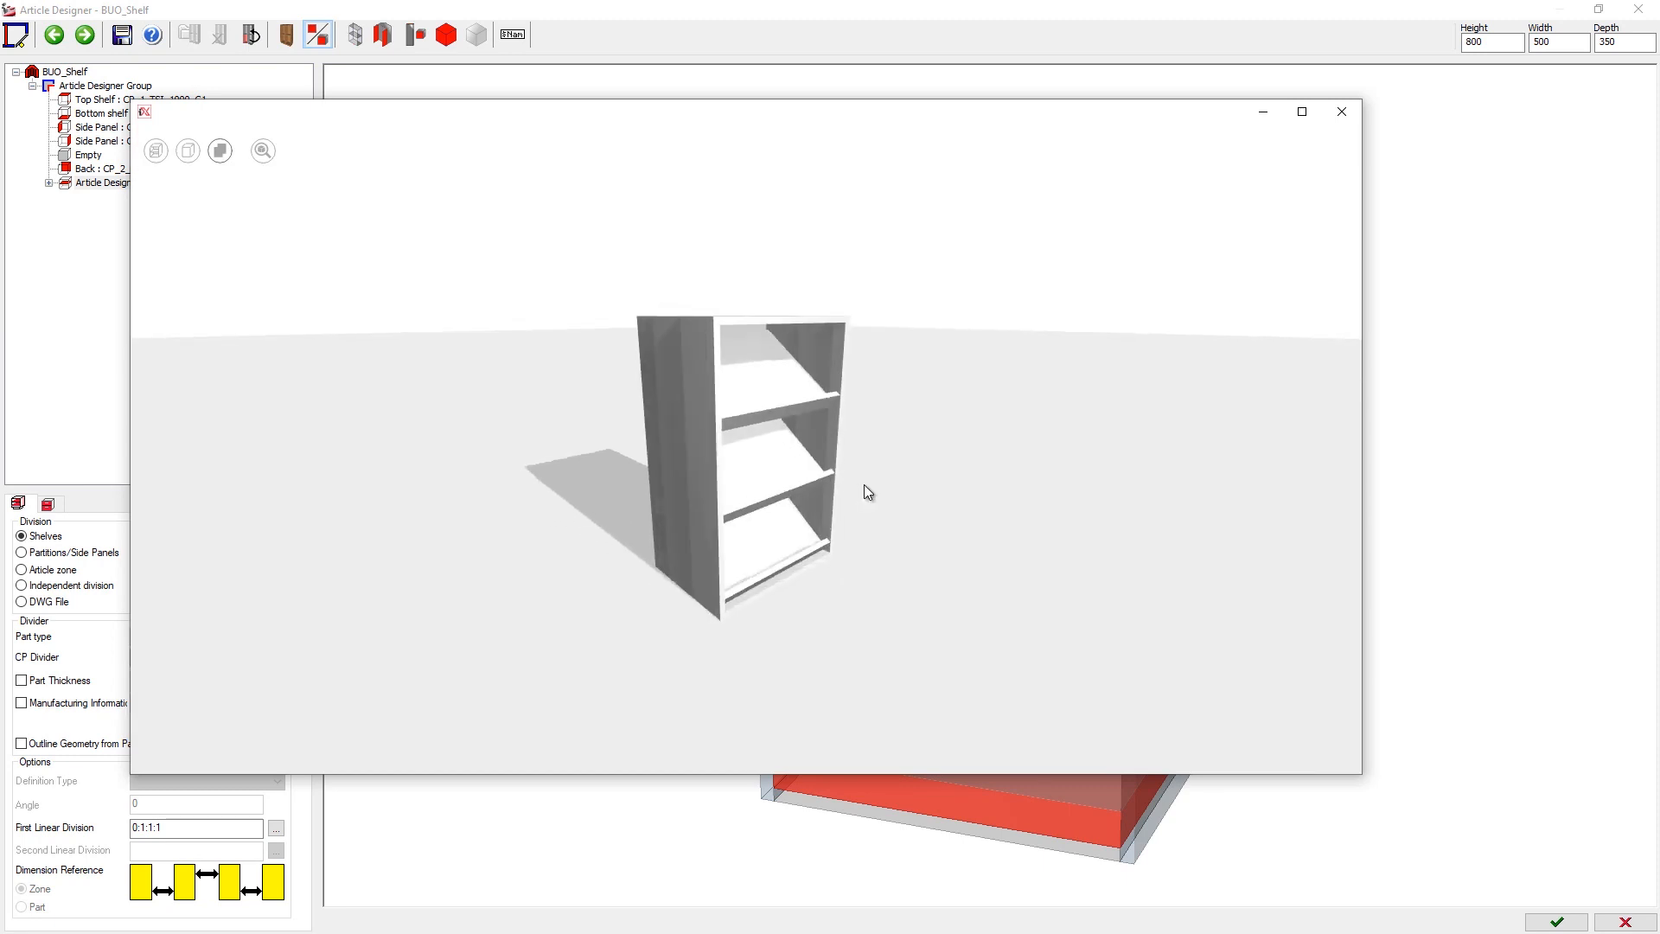
{"action": "left_click_drag", "start_coordinate": [883, 471], "coordinate": [756, 480]}
{"action": "left_click_drag", "start_coordinate": [580, 461], "coordinate": [627, 505]}
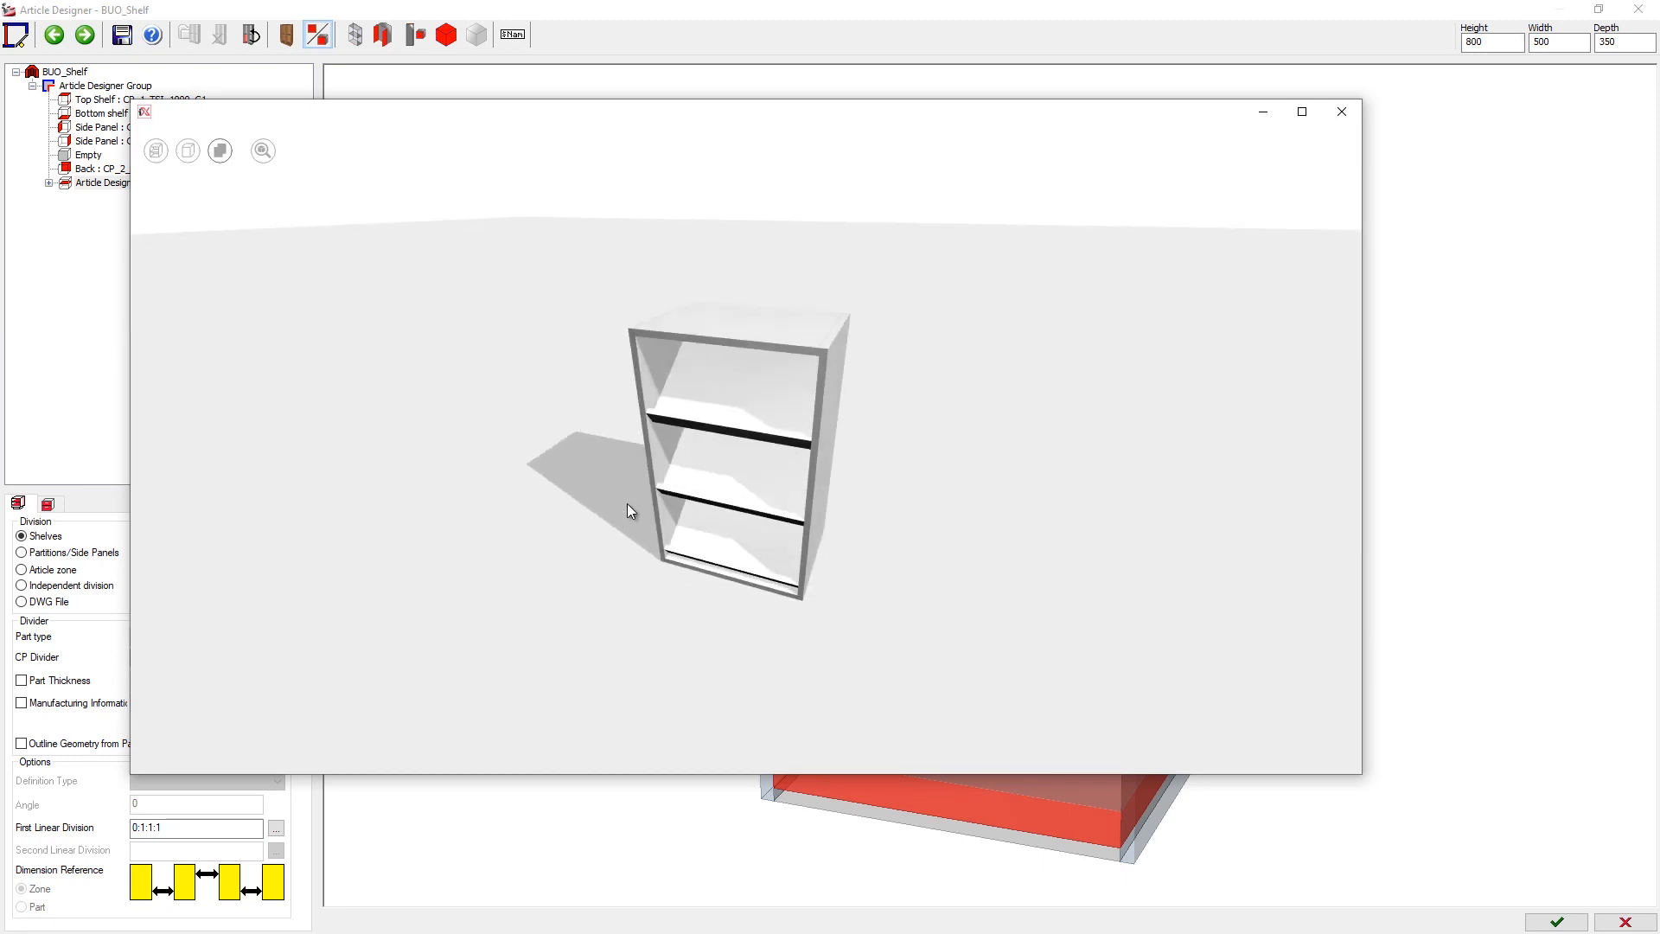
{"action": "left_click", "coordinate": [1342, 112]}
Save the modified article under the new name BUO_Angle_Shelf in New Project and place it beside the first cabinet.
{"action": "left_click", "coordinate": [1558, 924]}
{"action": "left_click", "coordinate": [772, 517]}
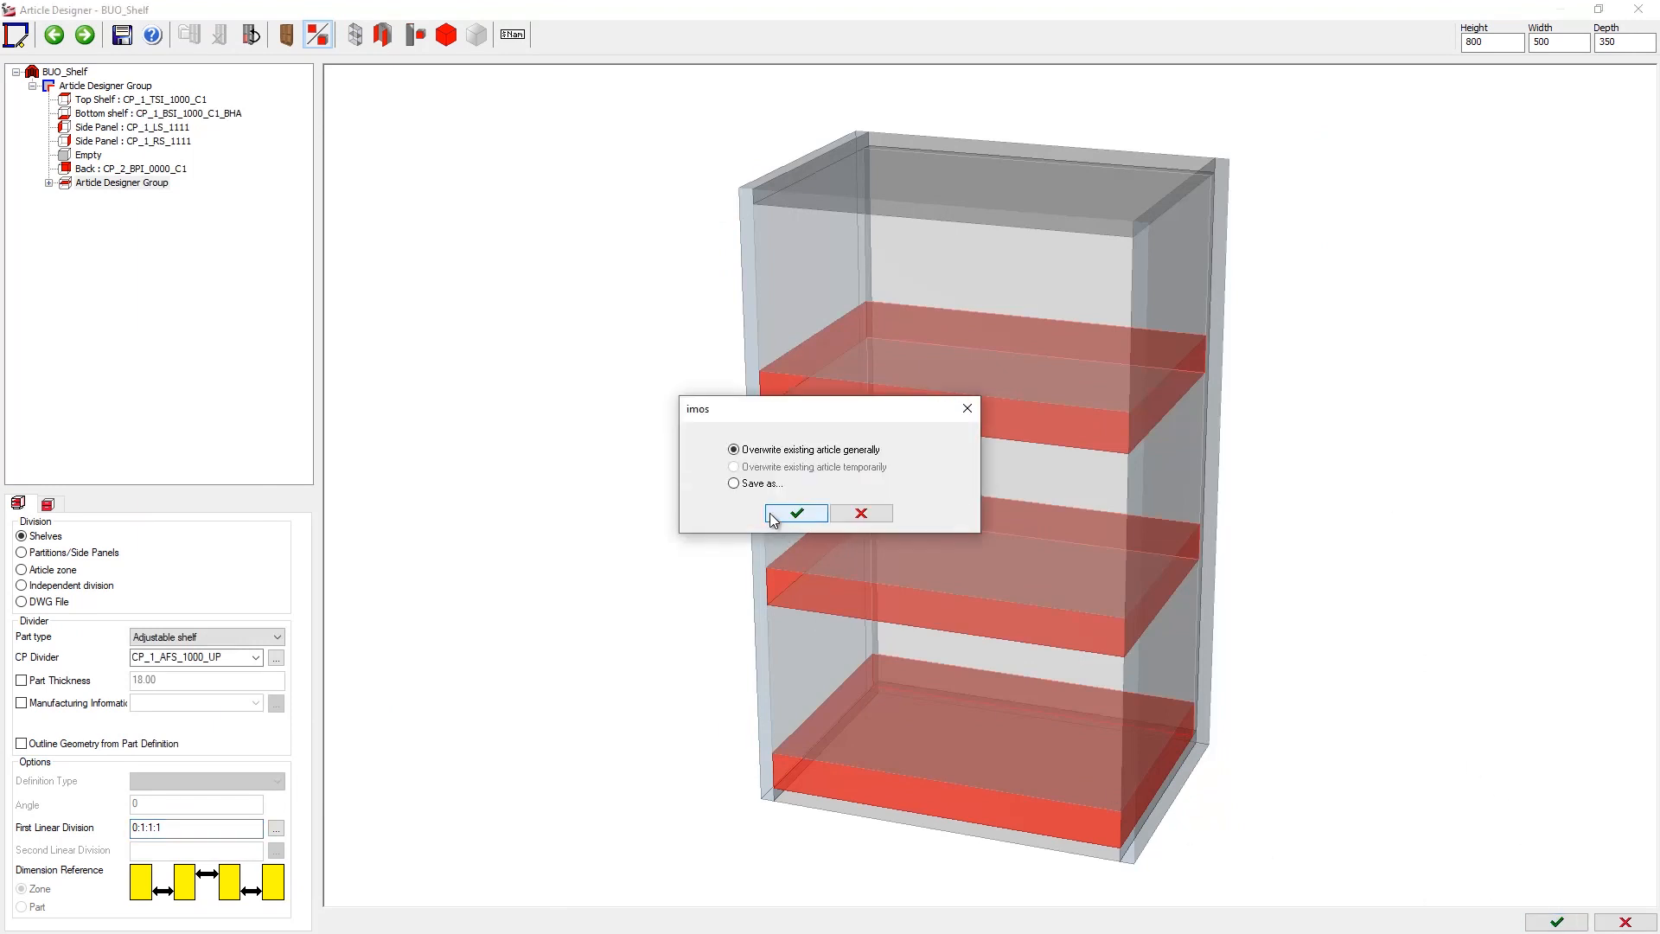
{"action": "left_click", "coordinate": [781, 511]}
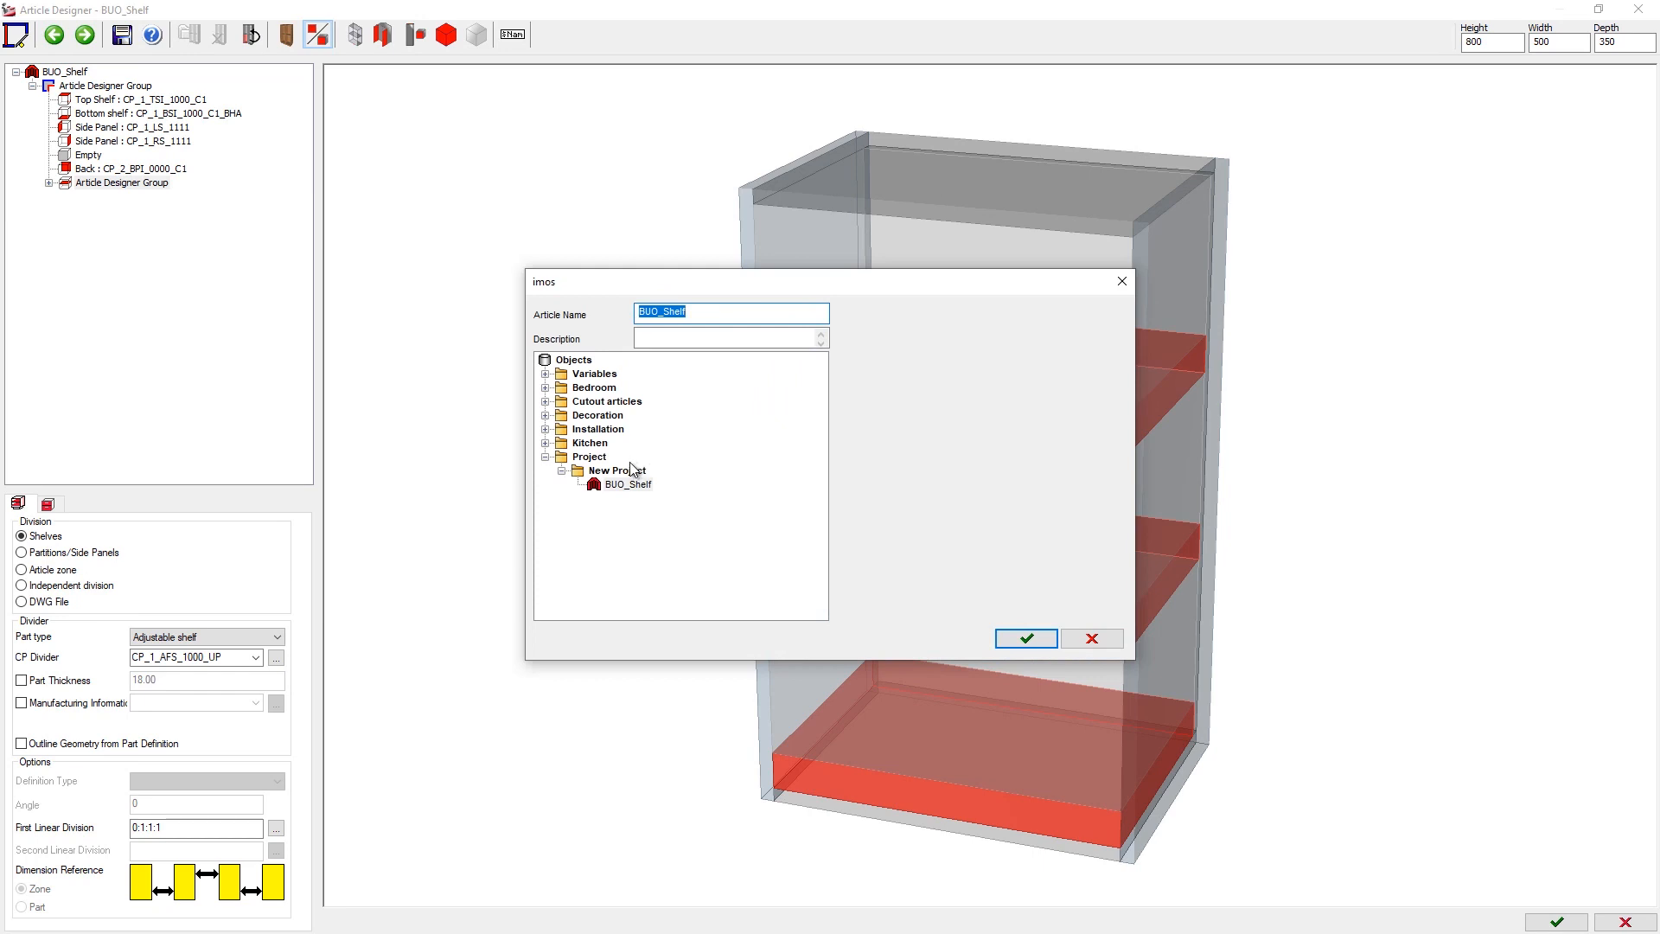
{"action": "left_click", "coordinate": [660, 318]}
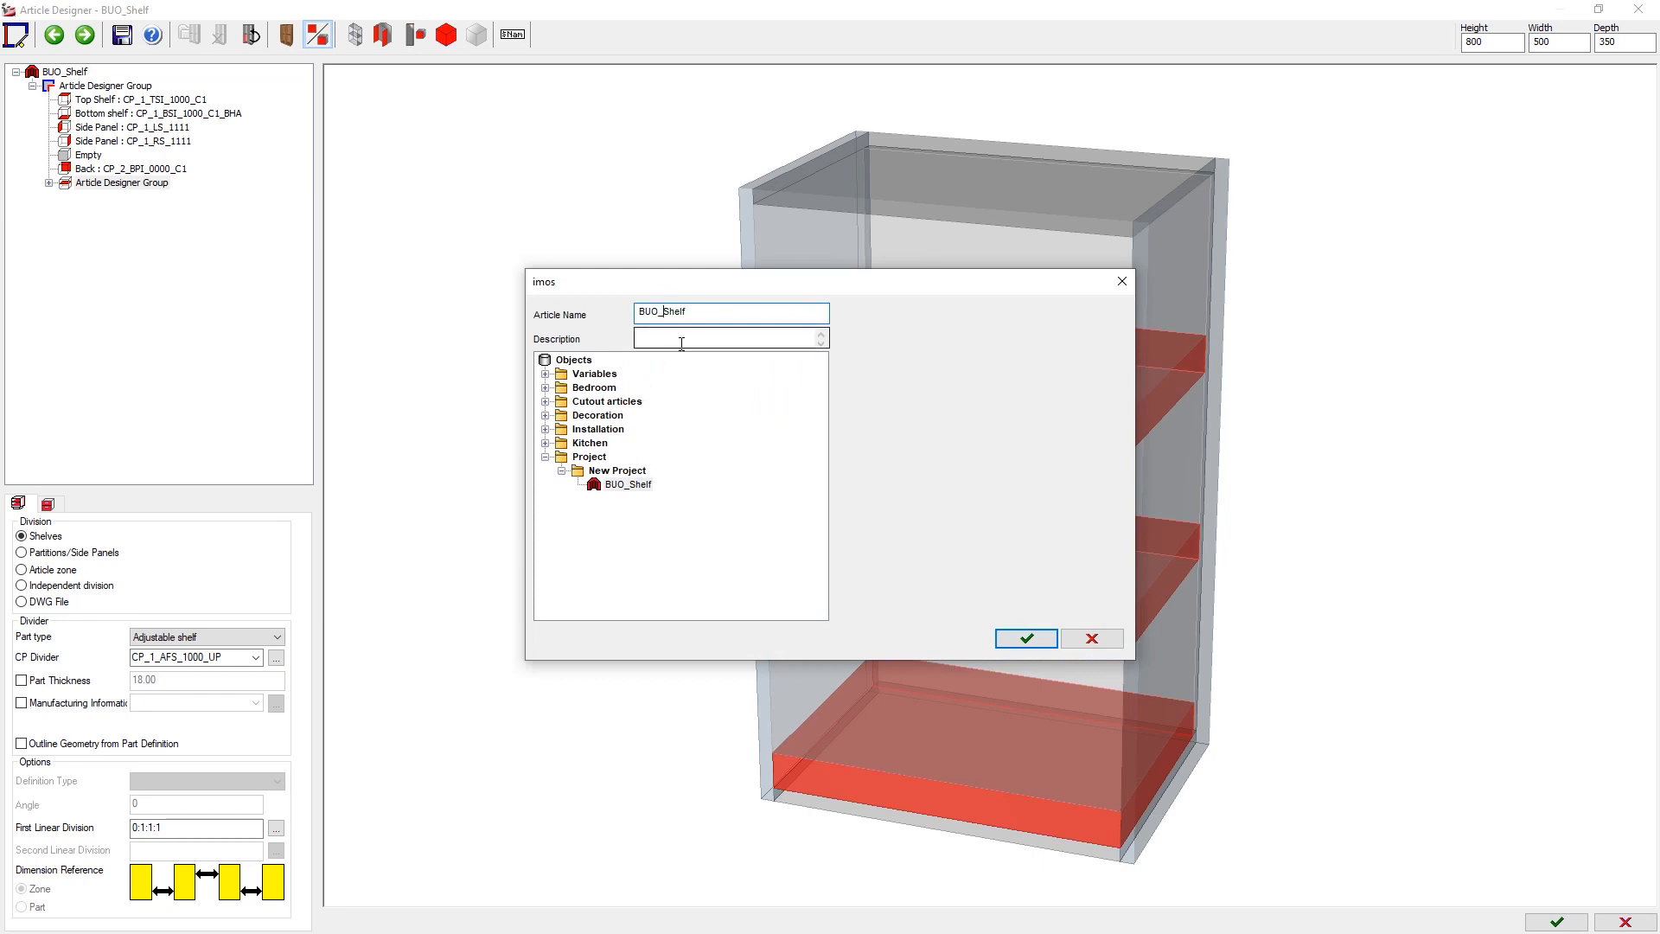
{"action": "type", "text": "Angle_"}
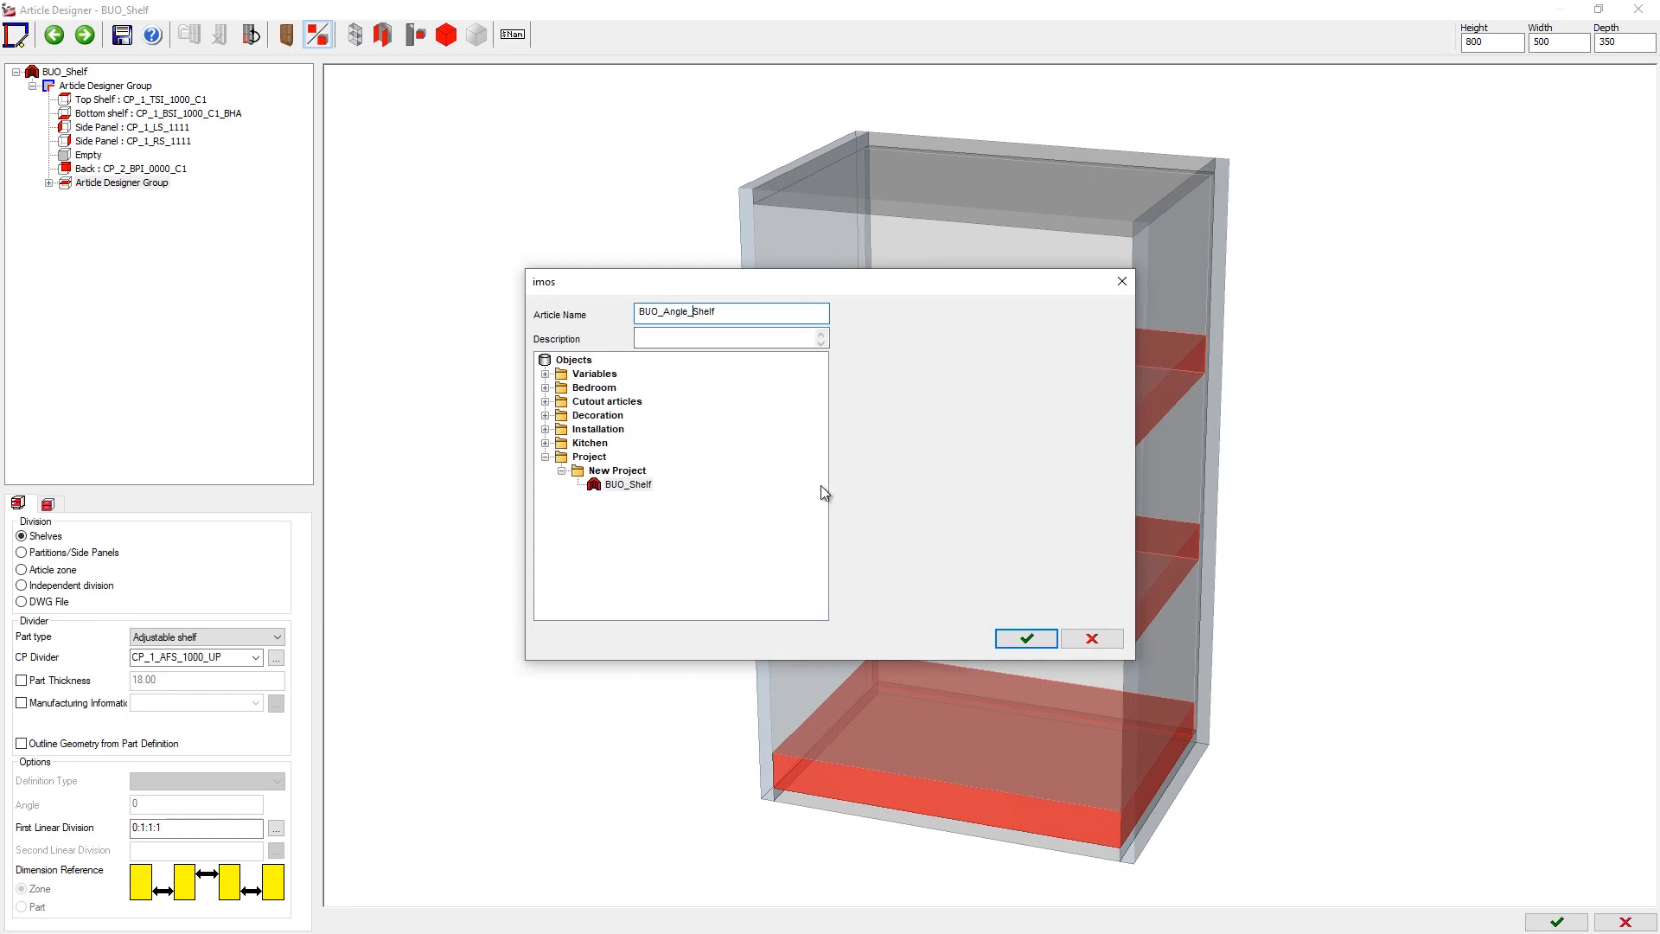
{"action": "left_click", "coordinate": [1008, 634]}
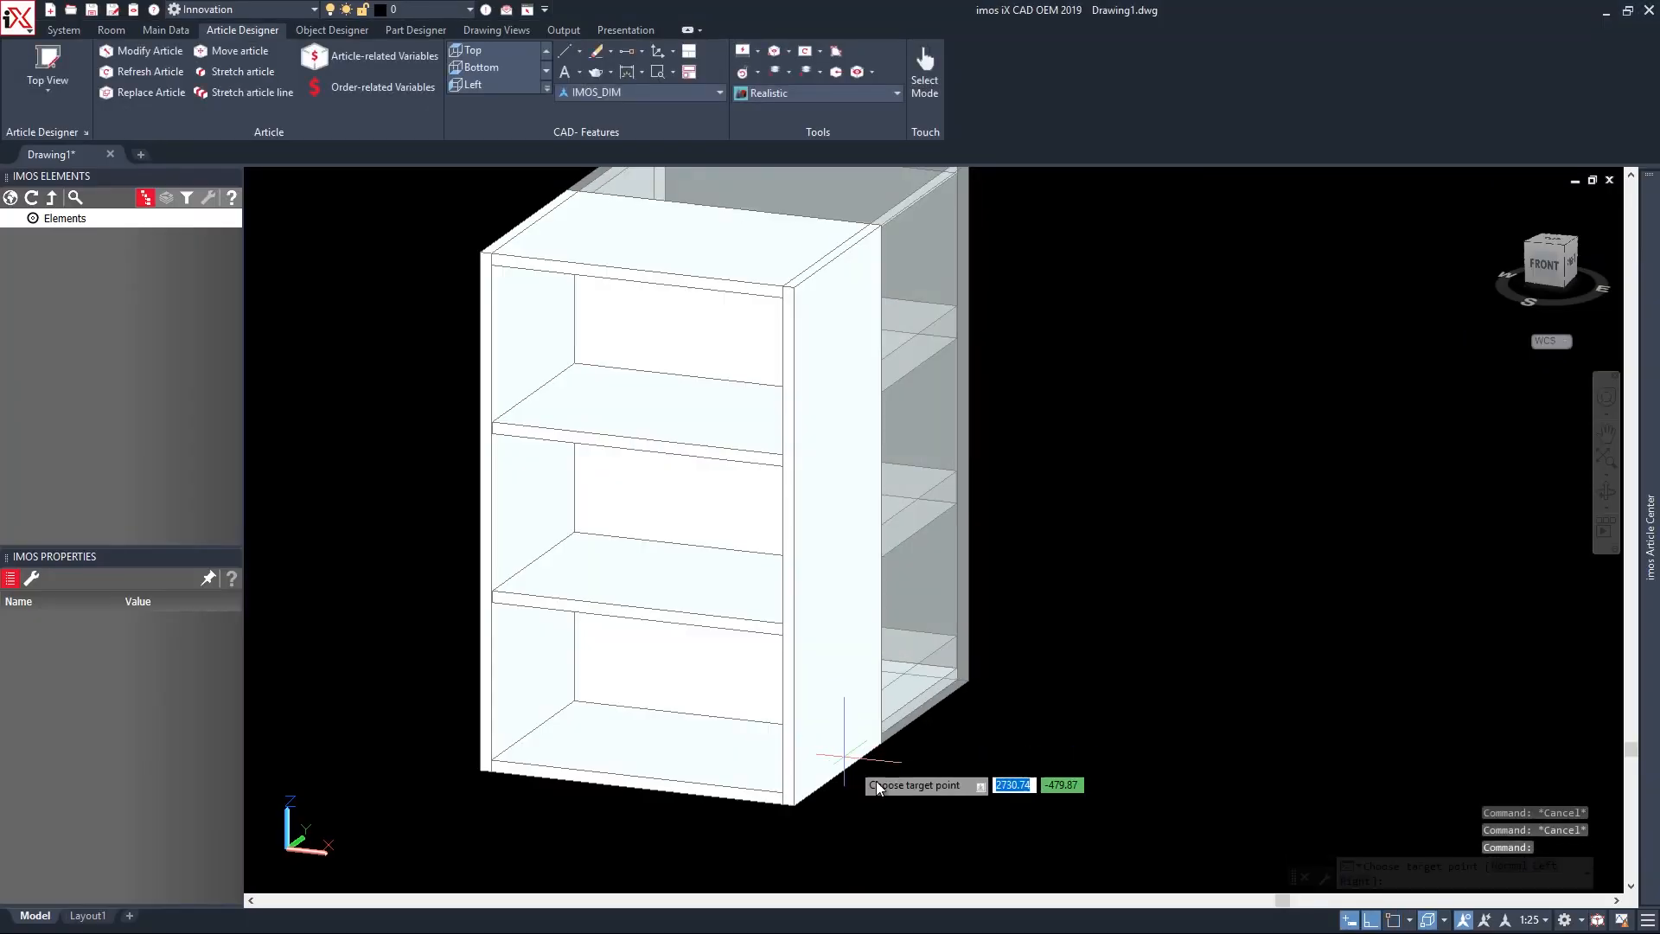
{"action": "left_click", "coordinate": [972, 826]}
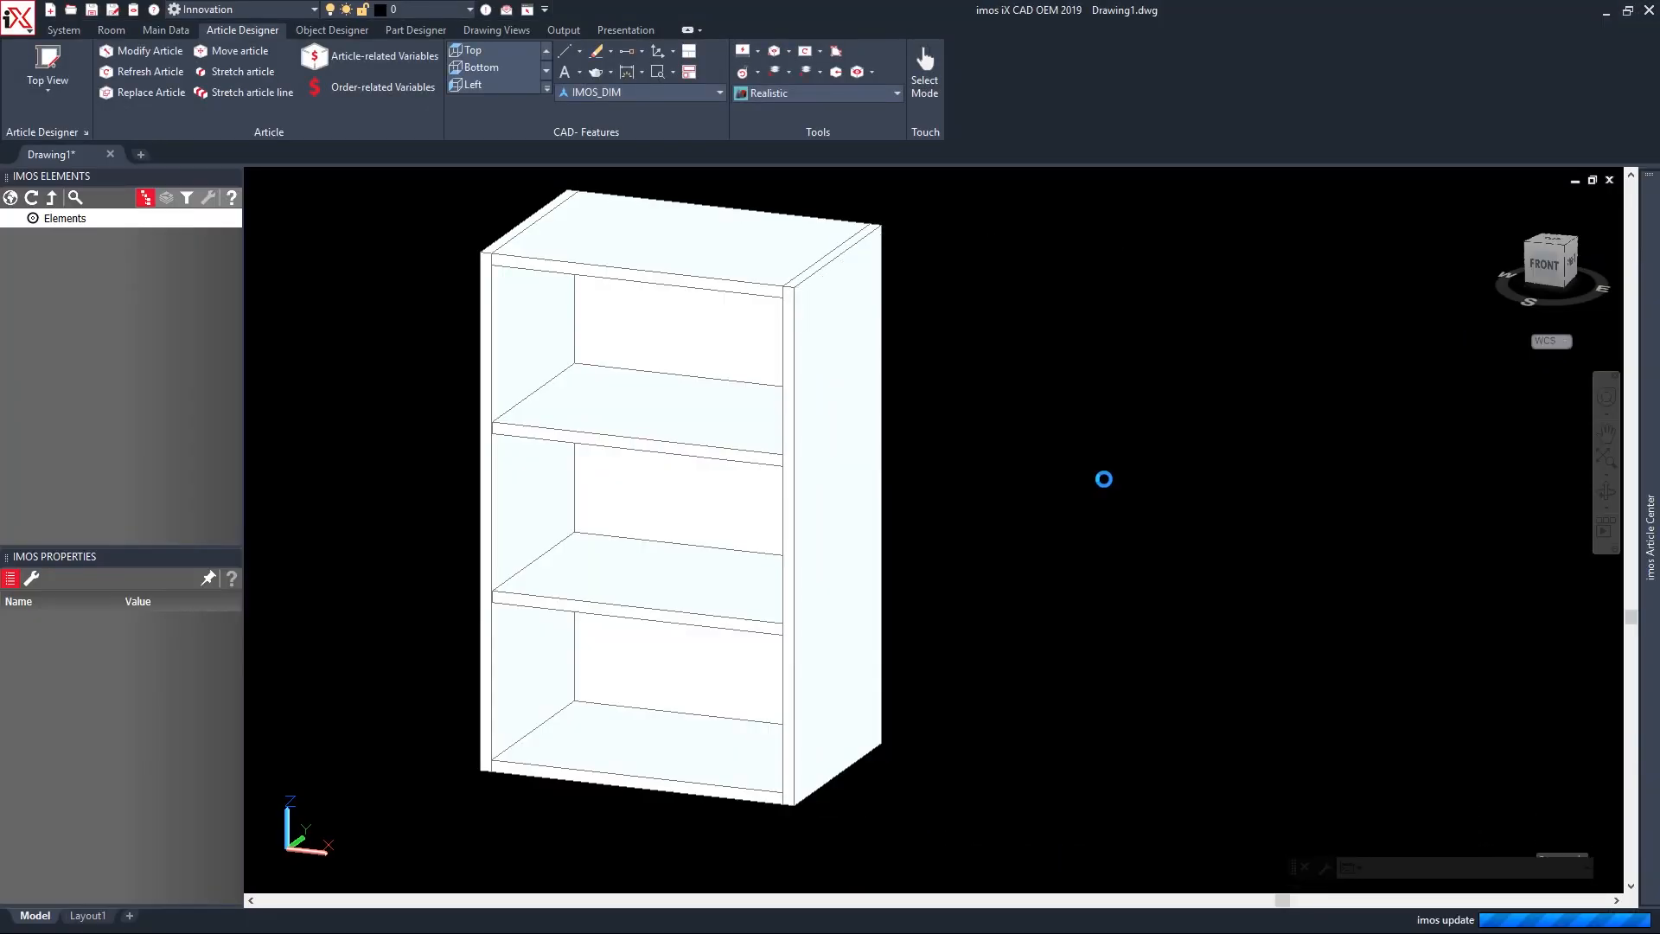
Refresh the article list and place another BUO_Shelf from New Project beside the angled-shelf cabinet.
{"action": "scroll", "coordinate": [1381, 525], "scroll_direction": "down", "scroll_amount": 2}
{"action": "middle_click_drag", "start_coordinate": [1381, 525], "coordinate": [937, 490]}
{"action": "mouse_move", "coordinate": [1657, 572]}
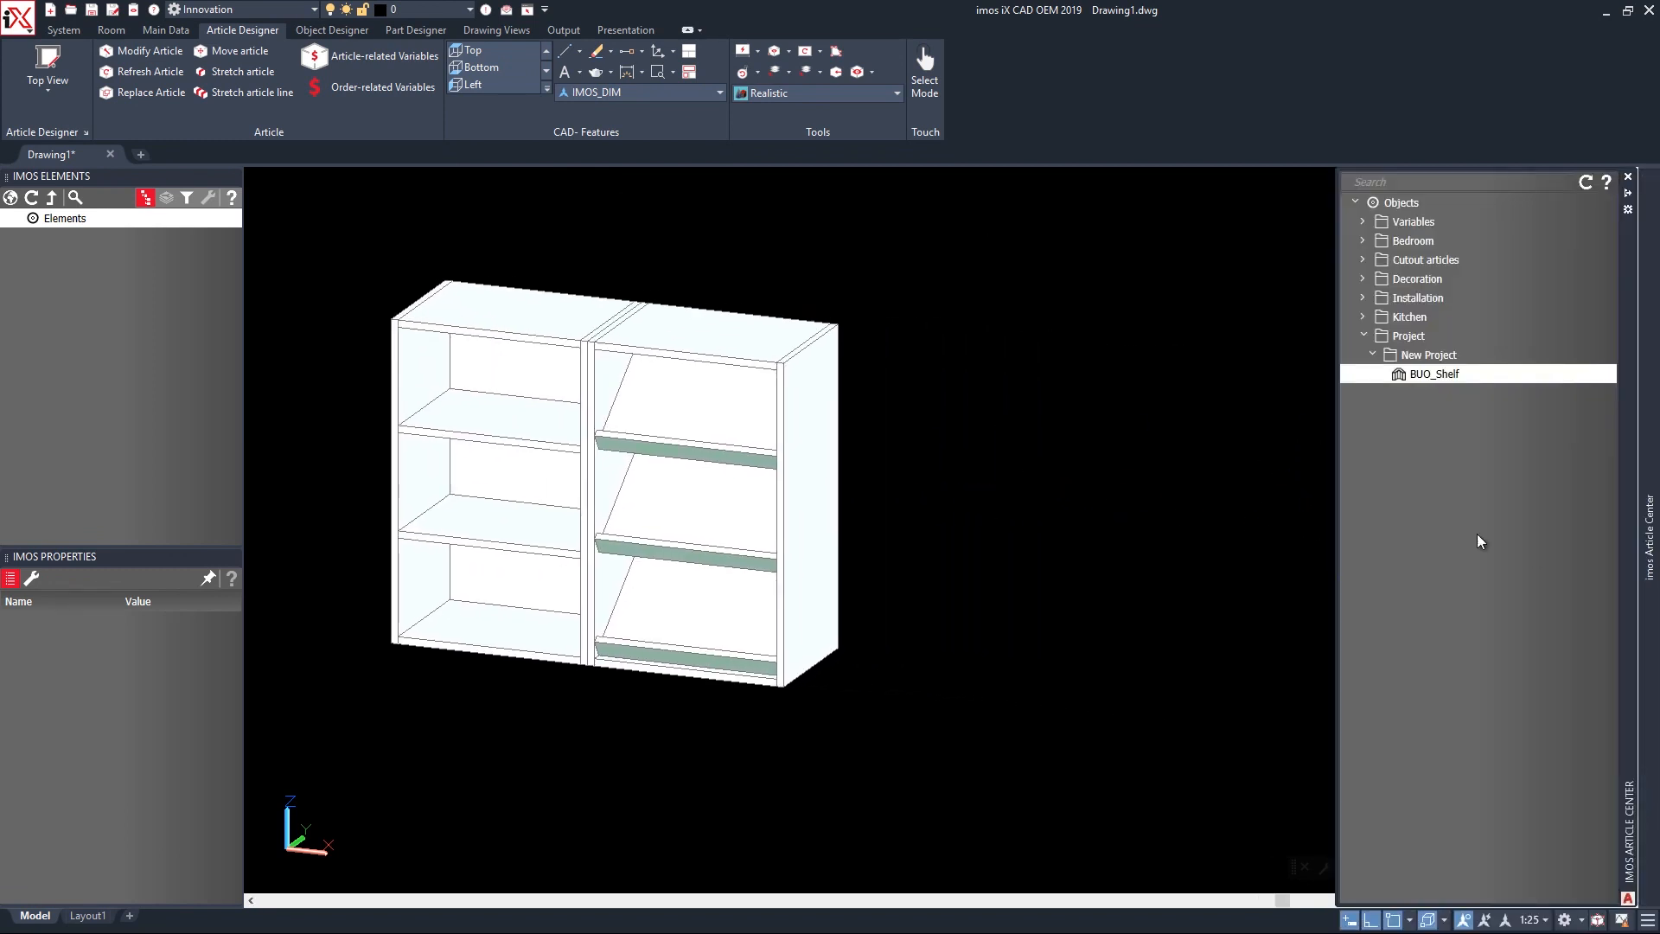
{"action": "left_click", "coordinate": [1585, 183]}
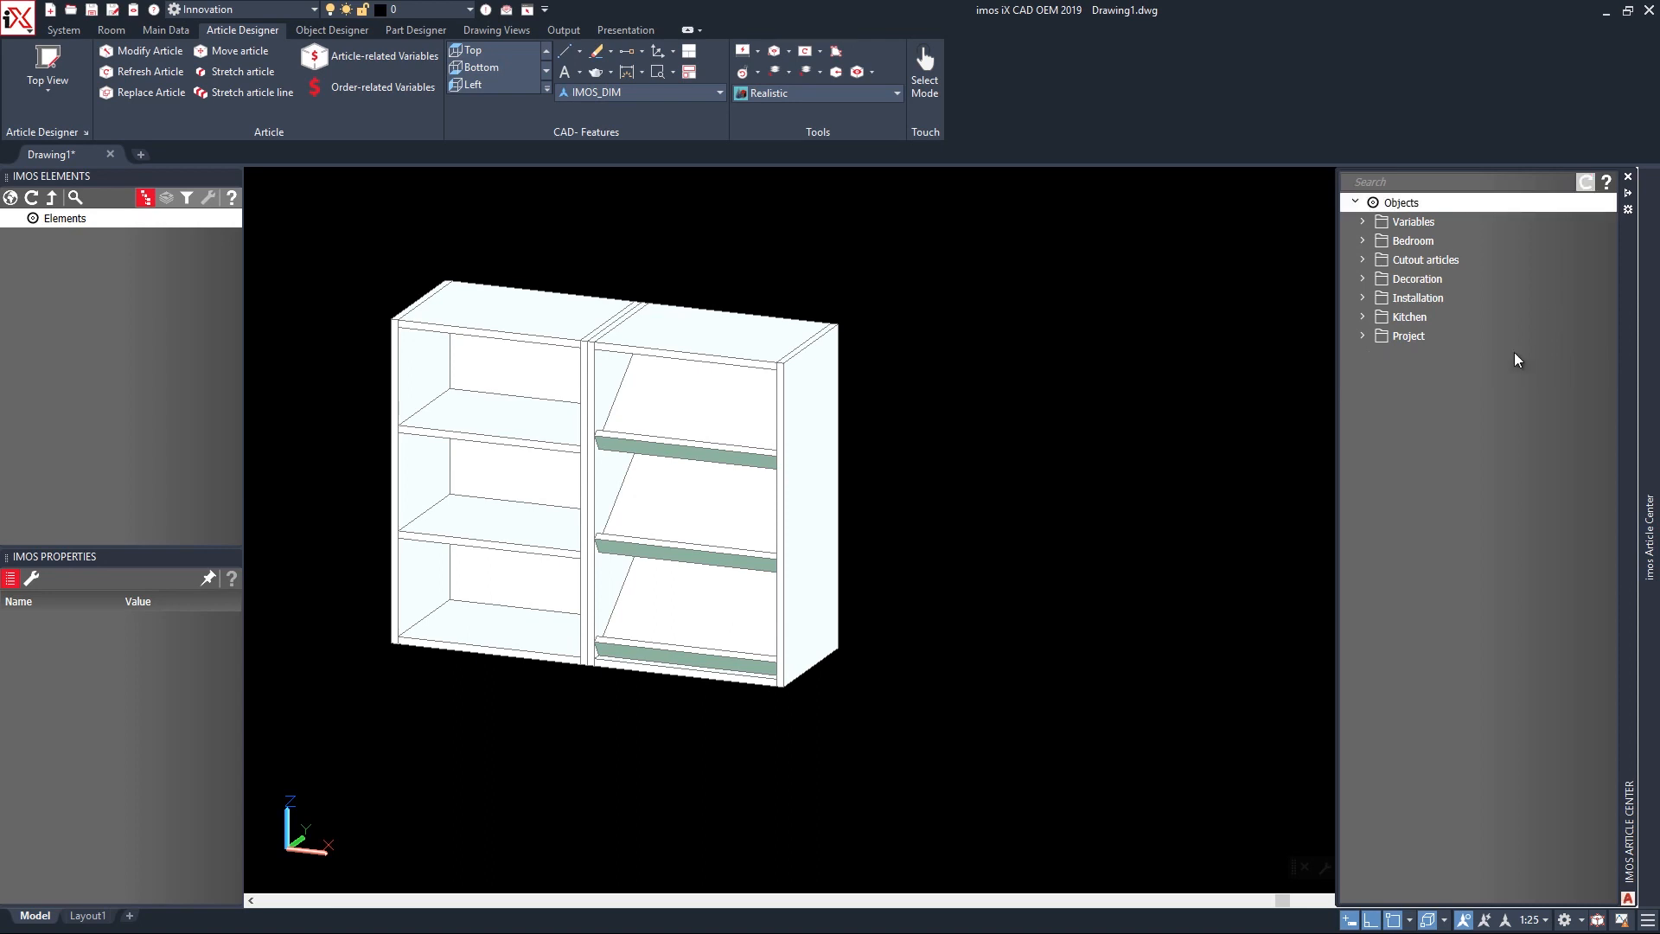
{"action": "double_click", "coordinate": [1408, 336]}
{"action": "double_click", "coordinate": [1429, 355]}
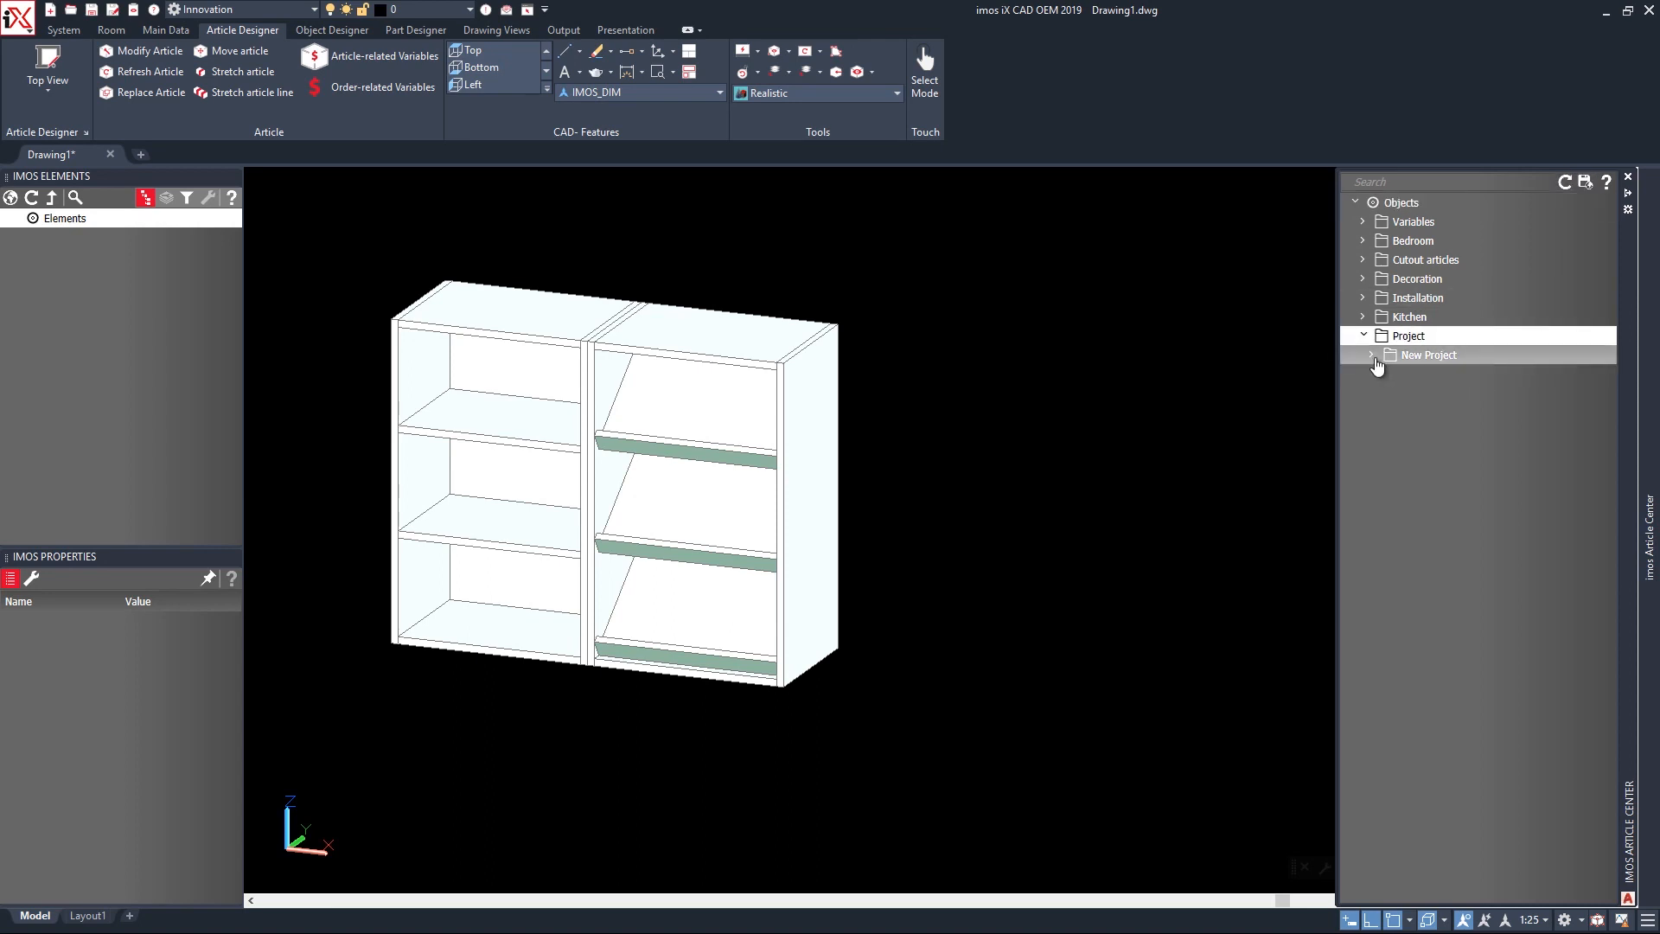
{"action": "left_click_drag", "start_coordinate": [1435, 393], "coordinate": [927, 673]}
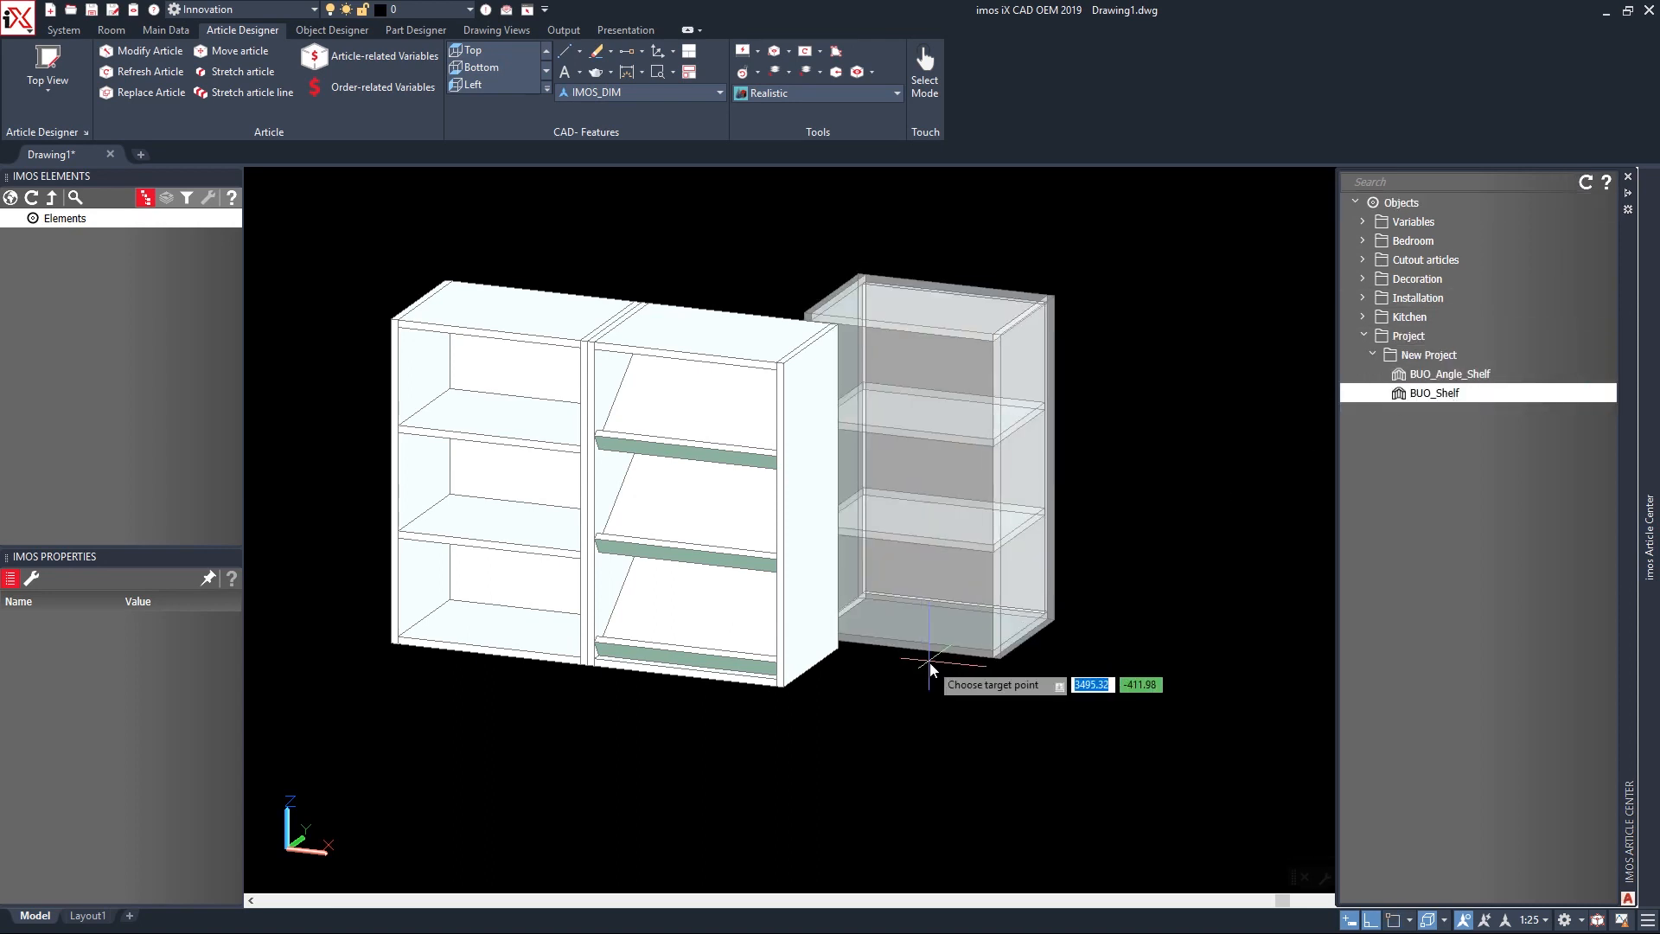
{"action": "left_click", "coordinate": [934, 697]}
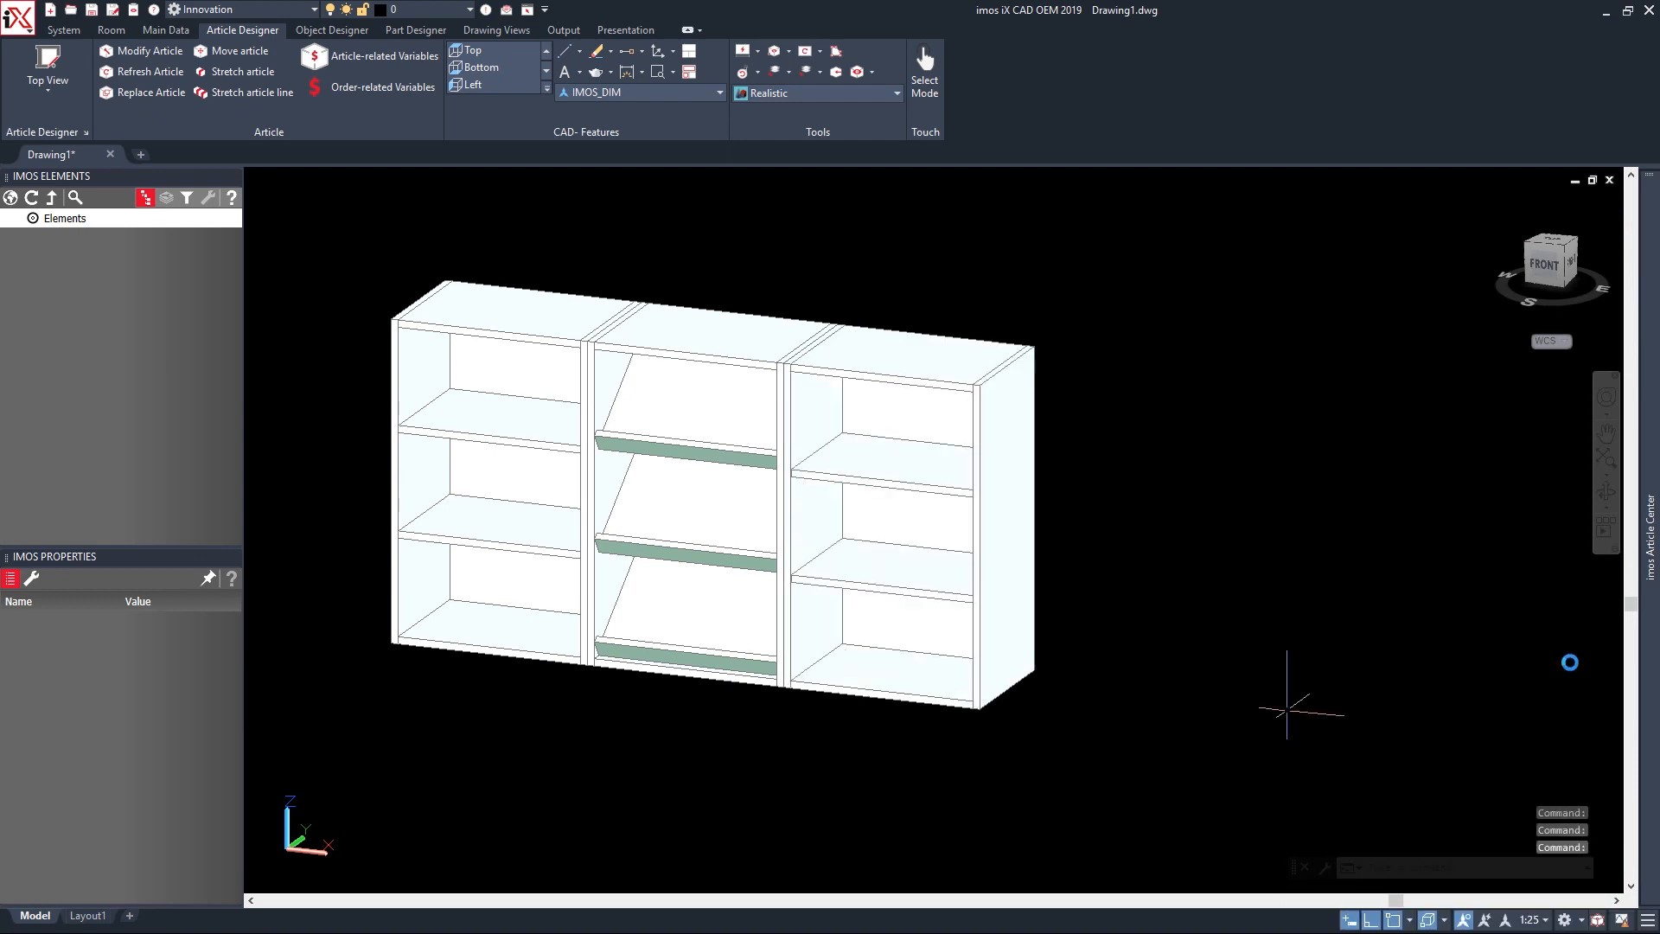
Extend the cabinet row with one more BUO_Angle_Shelf followed by one more BUO_Shelf.
{"action": "left_click", "coordinate": [1433, 378]}
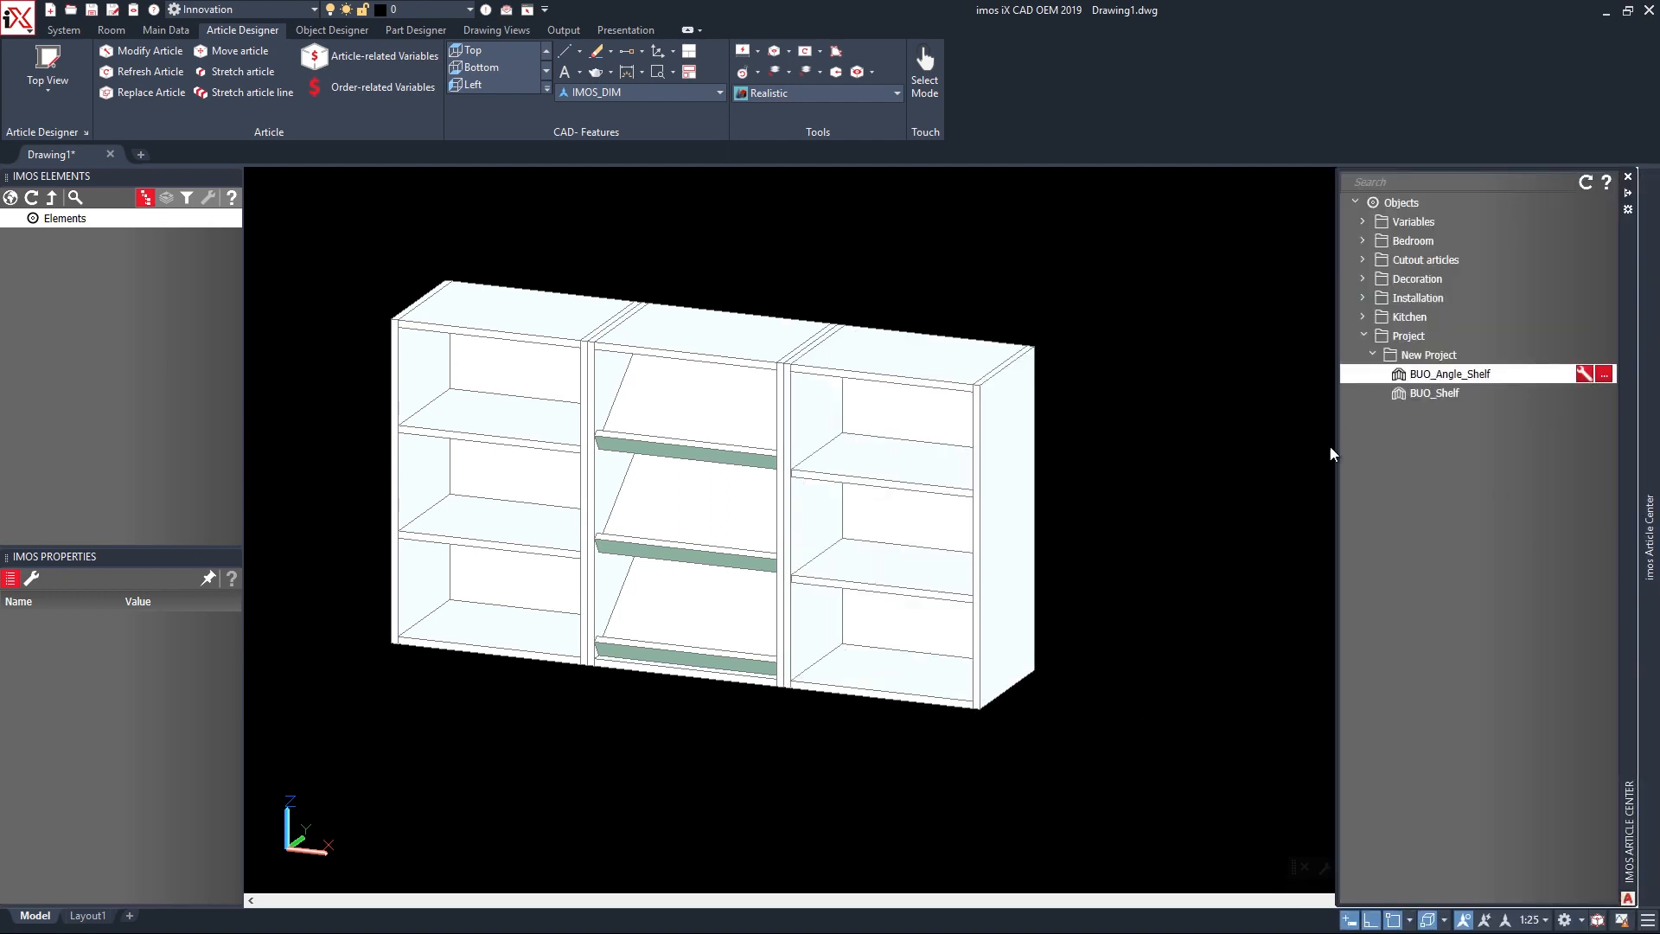
{"action": "left_click_drag", "start_coordinate": [1330, 449], "coordinate": [1056, 672]}
{"action": "left_click", "coordinate": [1108, 718]}
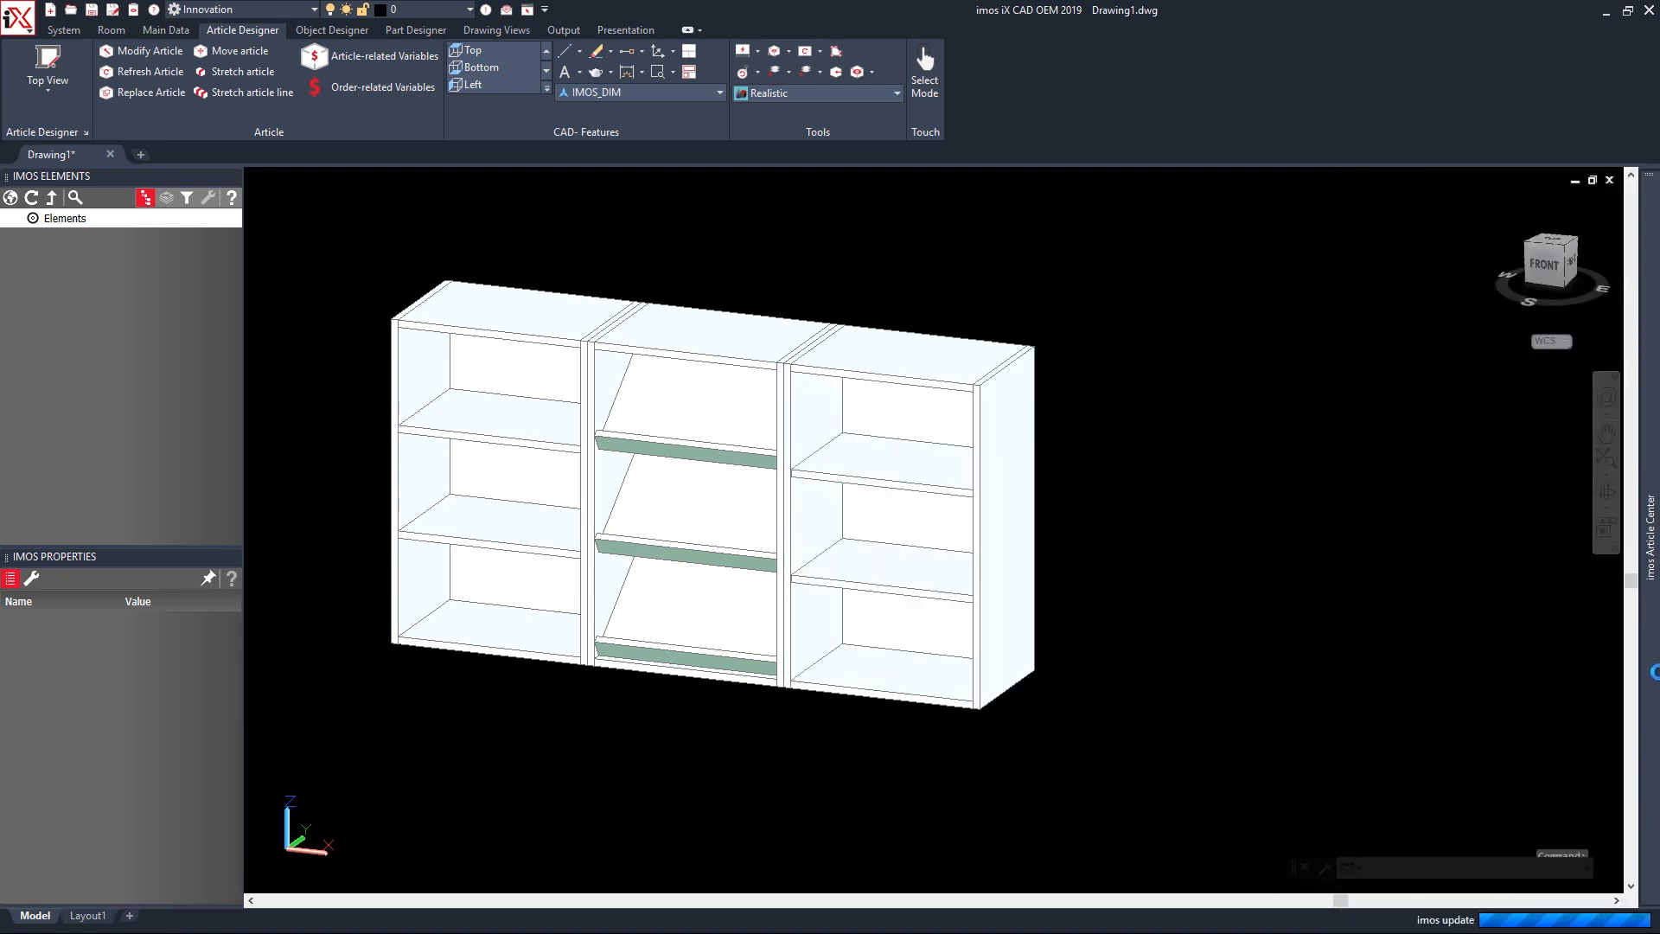
{"action": "mouse_move", "coordinate": [1658, 667]}
{"action": "left_click_drag", "start_coordinate": [1431, 396], "coordinate": [1308, 751]}
{"action": "left_click", "coordinate": [1301, 748]}
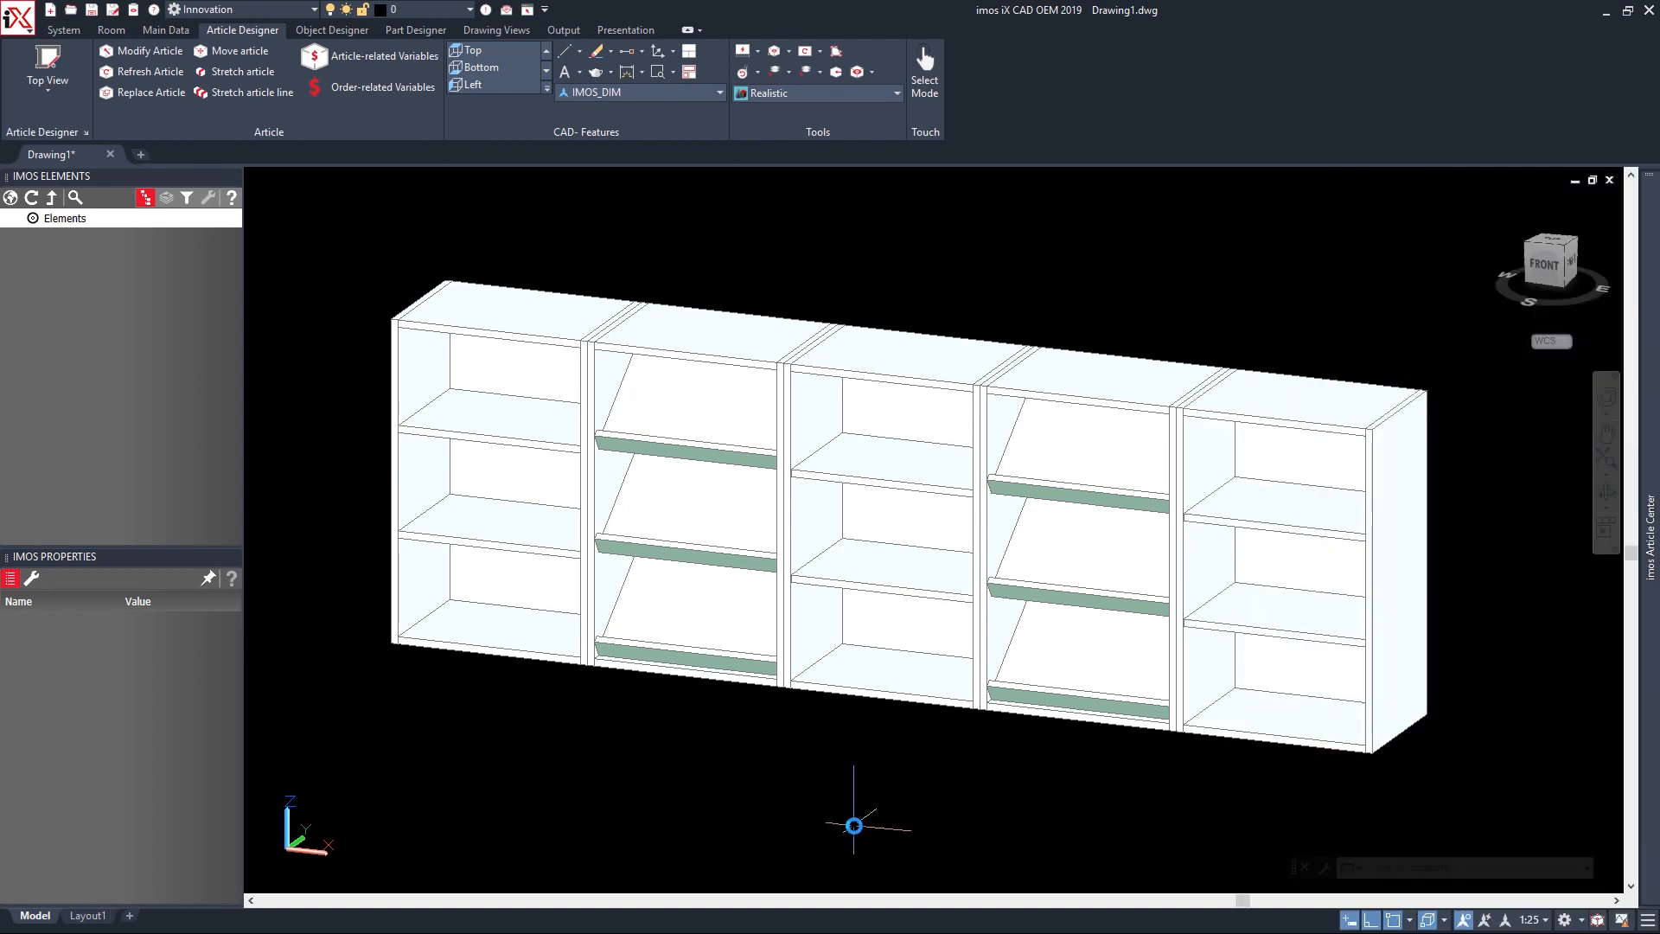
Inspect the whole row of cabinets from the front and from the back.
{"action": "mouse_move", "coordinate": [626, 801]}
{"action": "middle_mouse_down", "text": "shift"}
{"action": "mouse_move", "coordinate": [919, 738]}
{"action": "mouse_move", "coordinate": [952, 767]}
{"action": "mouse_move", "coordinate": [760, 774]}
{"action": "mouse_move", "coordinate": [641, 822]}
{"action": "mouse_move", "coordinate": [626, 809]}
{"action": "middle_mouse_up", "text": "shift"}
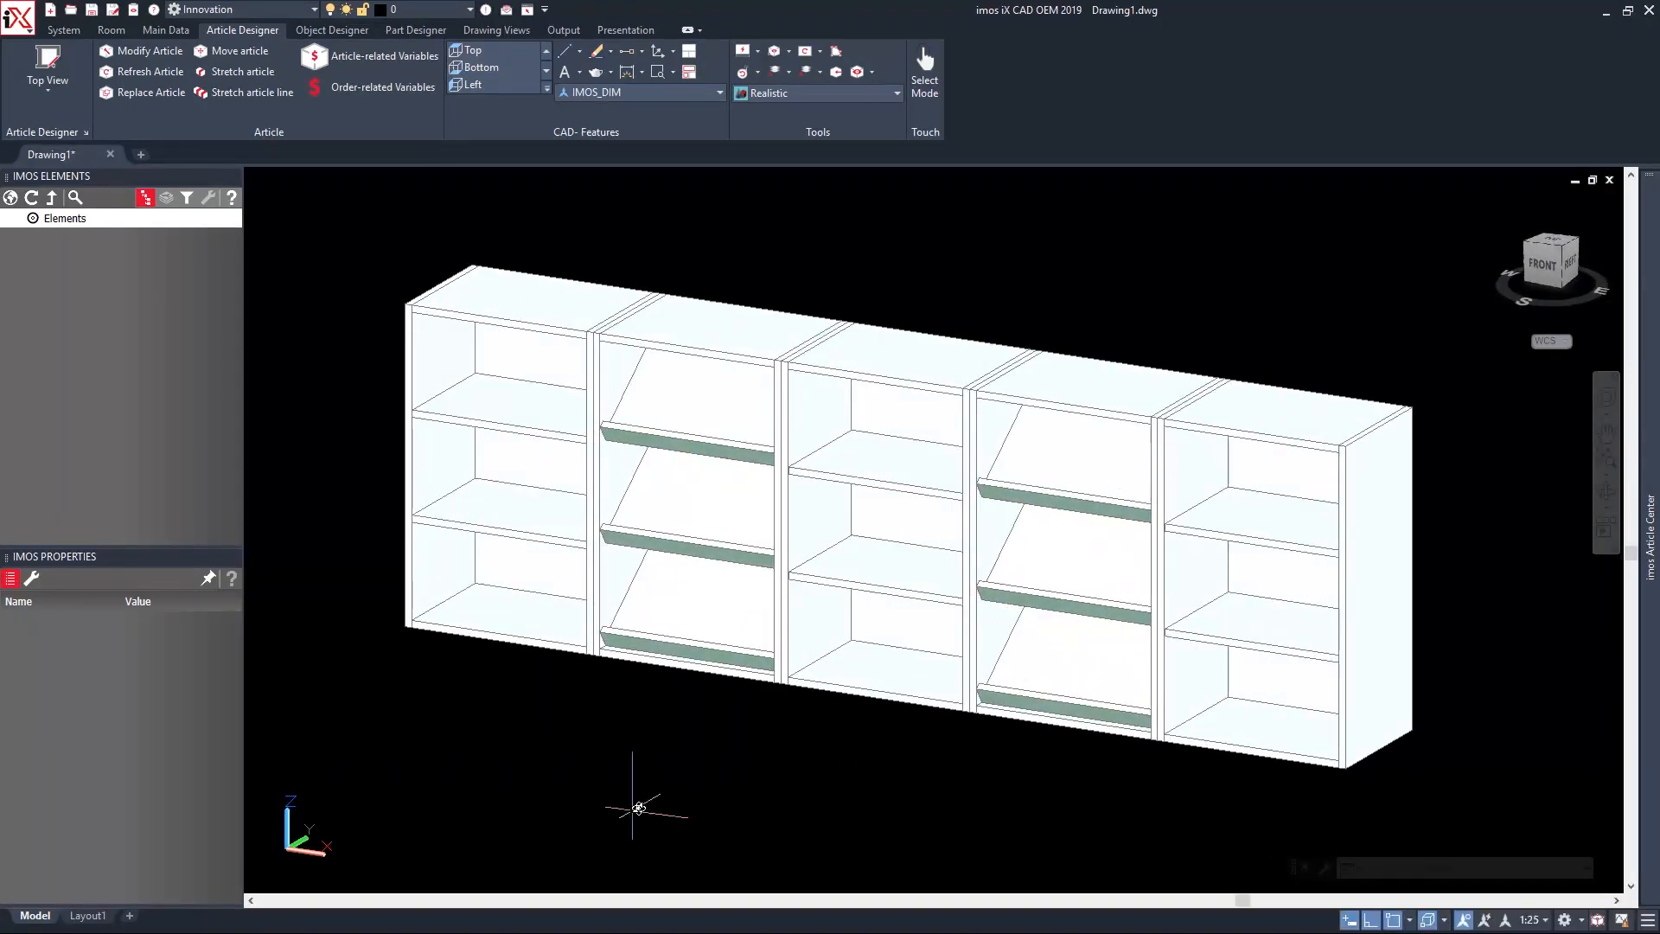
{"action": "scroll", "coordinate": [778, 796], "scroll_direction": "down", "scroll_amount": 2}
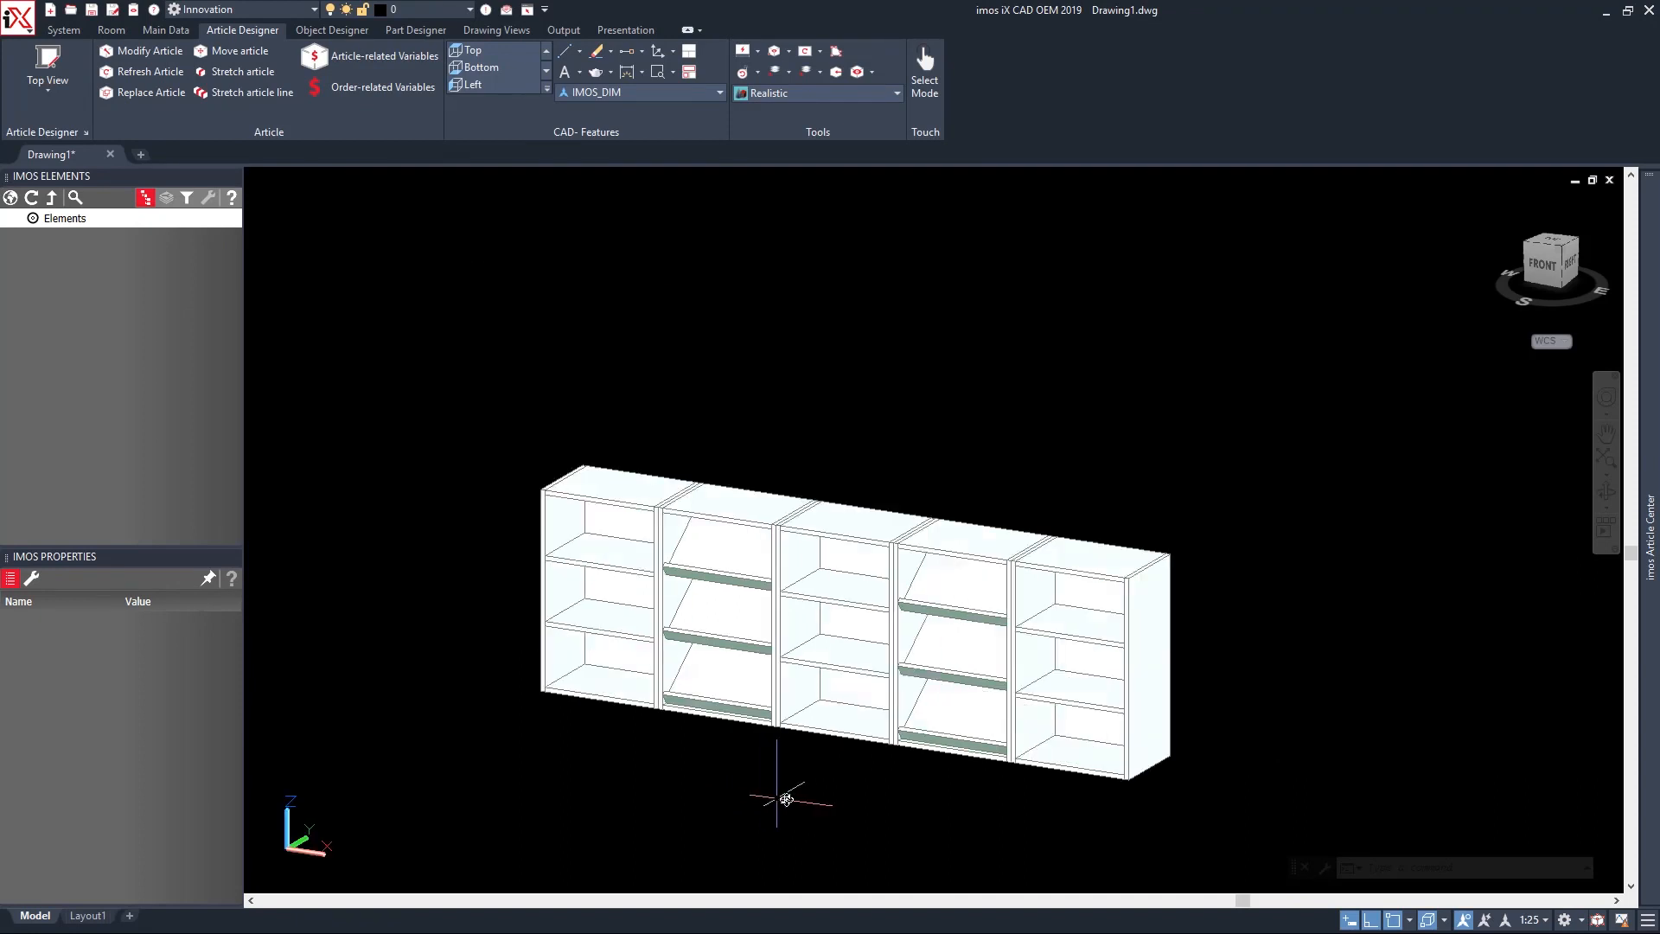
{"action": "middle_click_drag", "start_coordinate": [856, 778], "coordinate": [418, 804], "text": "shift"}
{"action": "scroll", "coordinate": [427, 797], "scroll_direction": "up", "scroll_amount": 3}
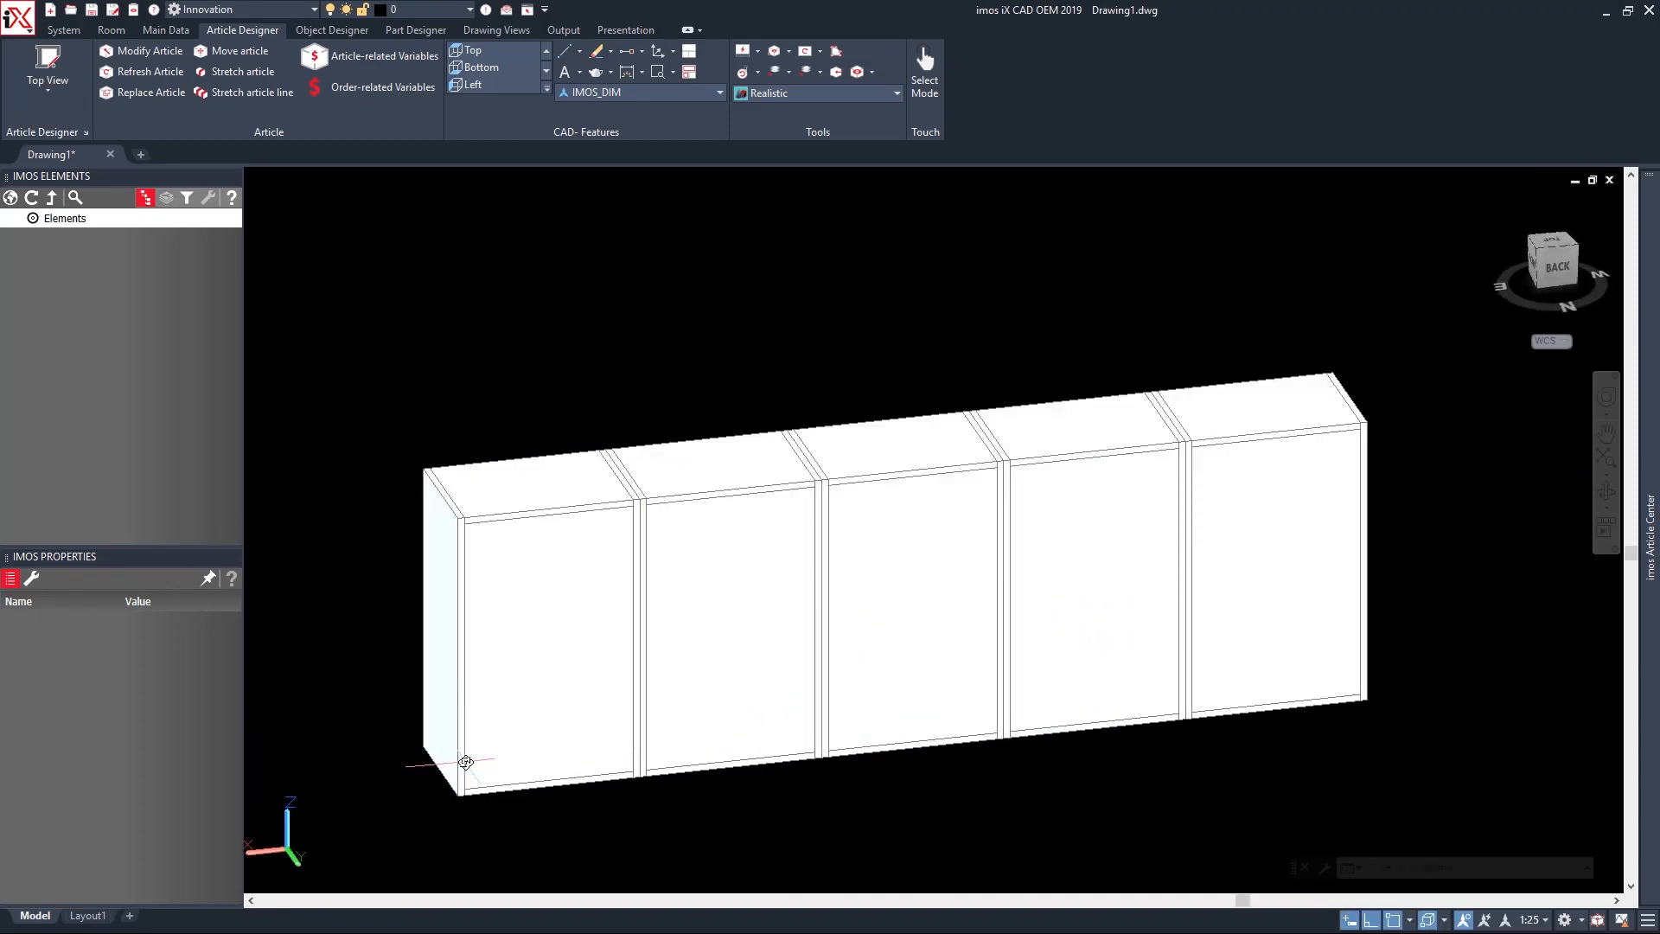
{"action": "scroll", "coordinate": [449, 770], "scroll_direction": "down", "scroll_amount": 3}
{"action": "middle_click_drag", "start_coordinate": [380, 722], "coordinate": [639, 538]}
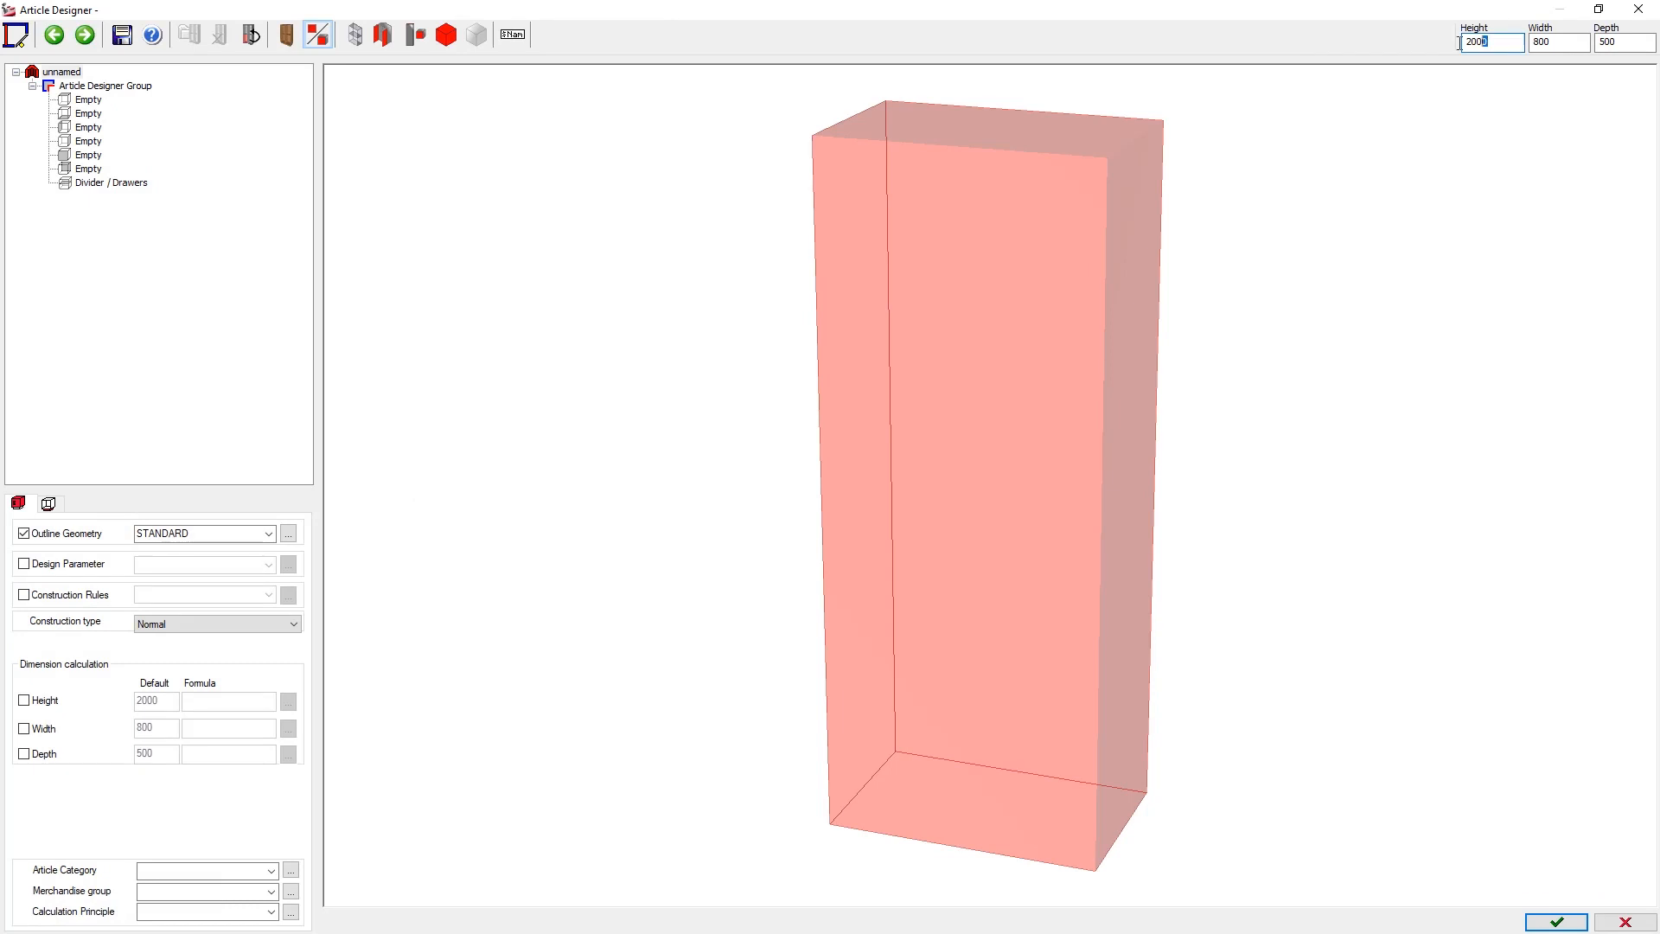
Set the new article's outer dimensions to height 800, width 1000 and depth 350.
{"action": "type", "text": "00"}
{"action": "key", "text": "Tab"}
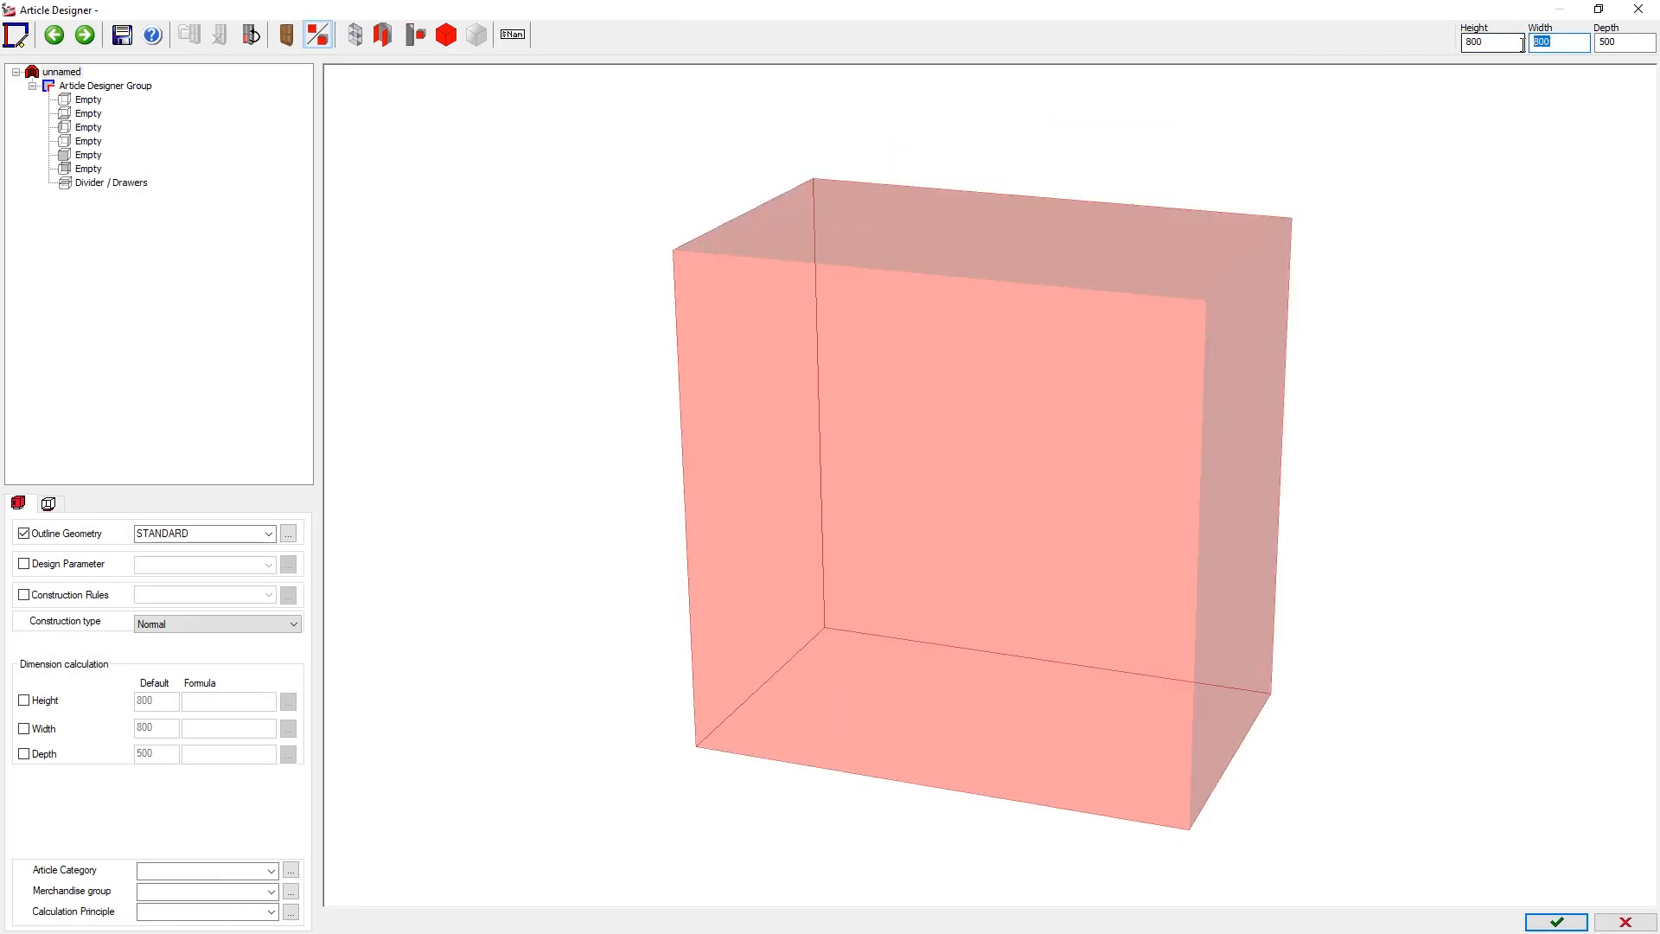
{"action": "key", "text": "Tab"}
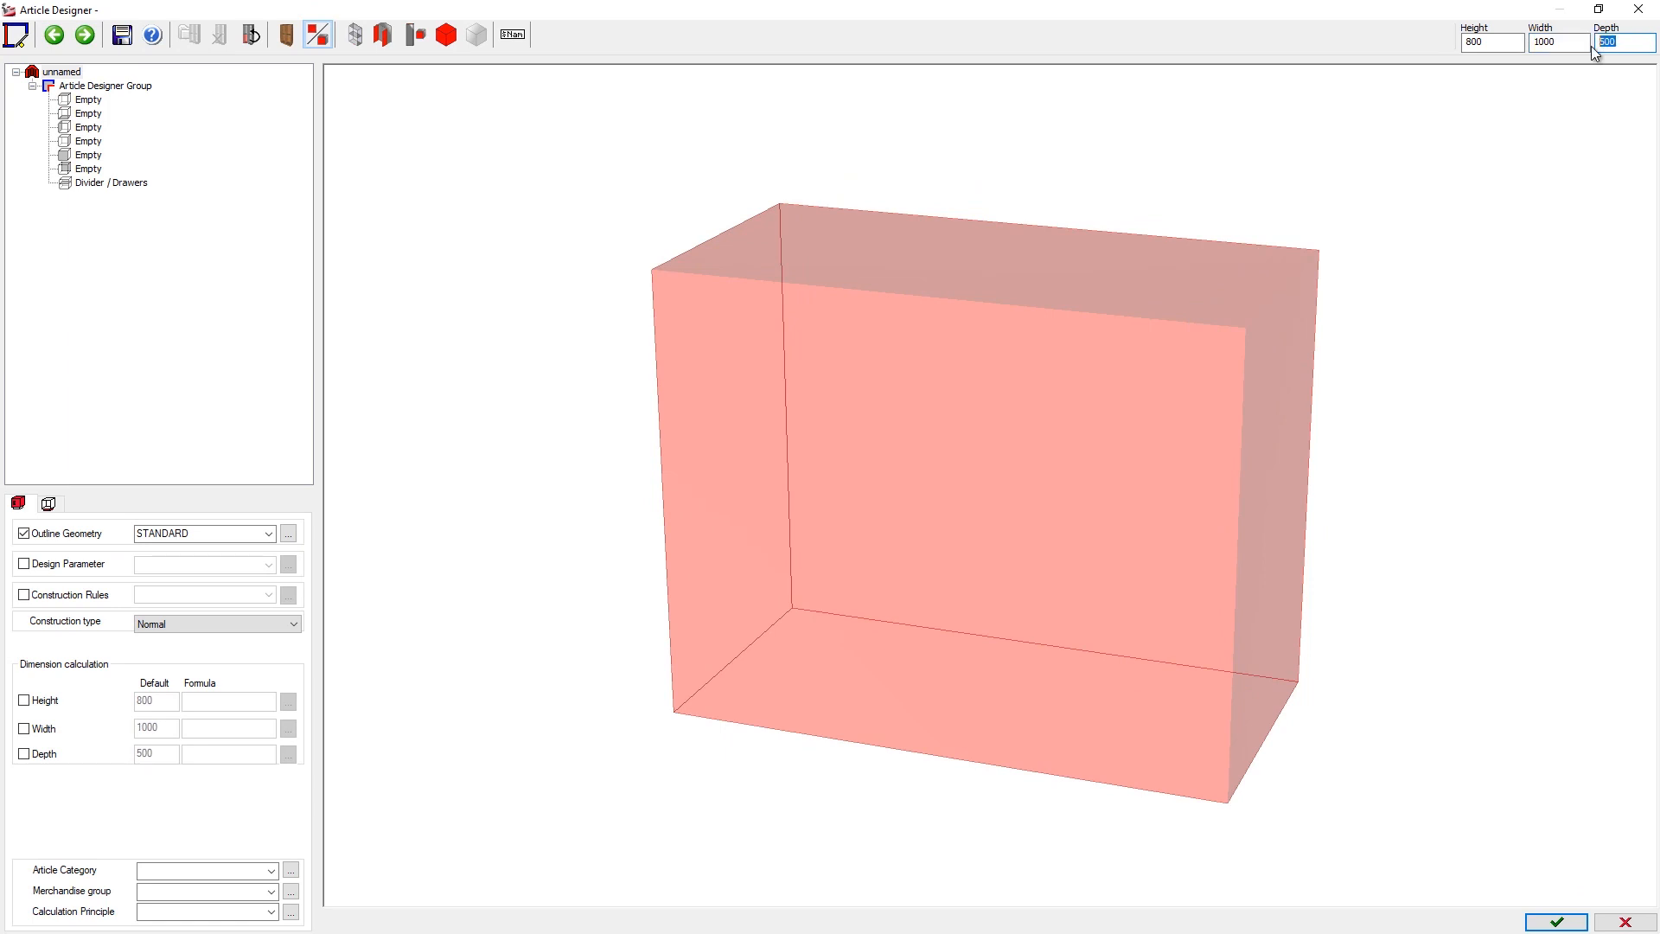
{"action": "type", "text": "350"}
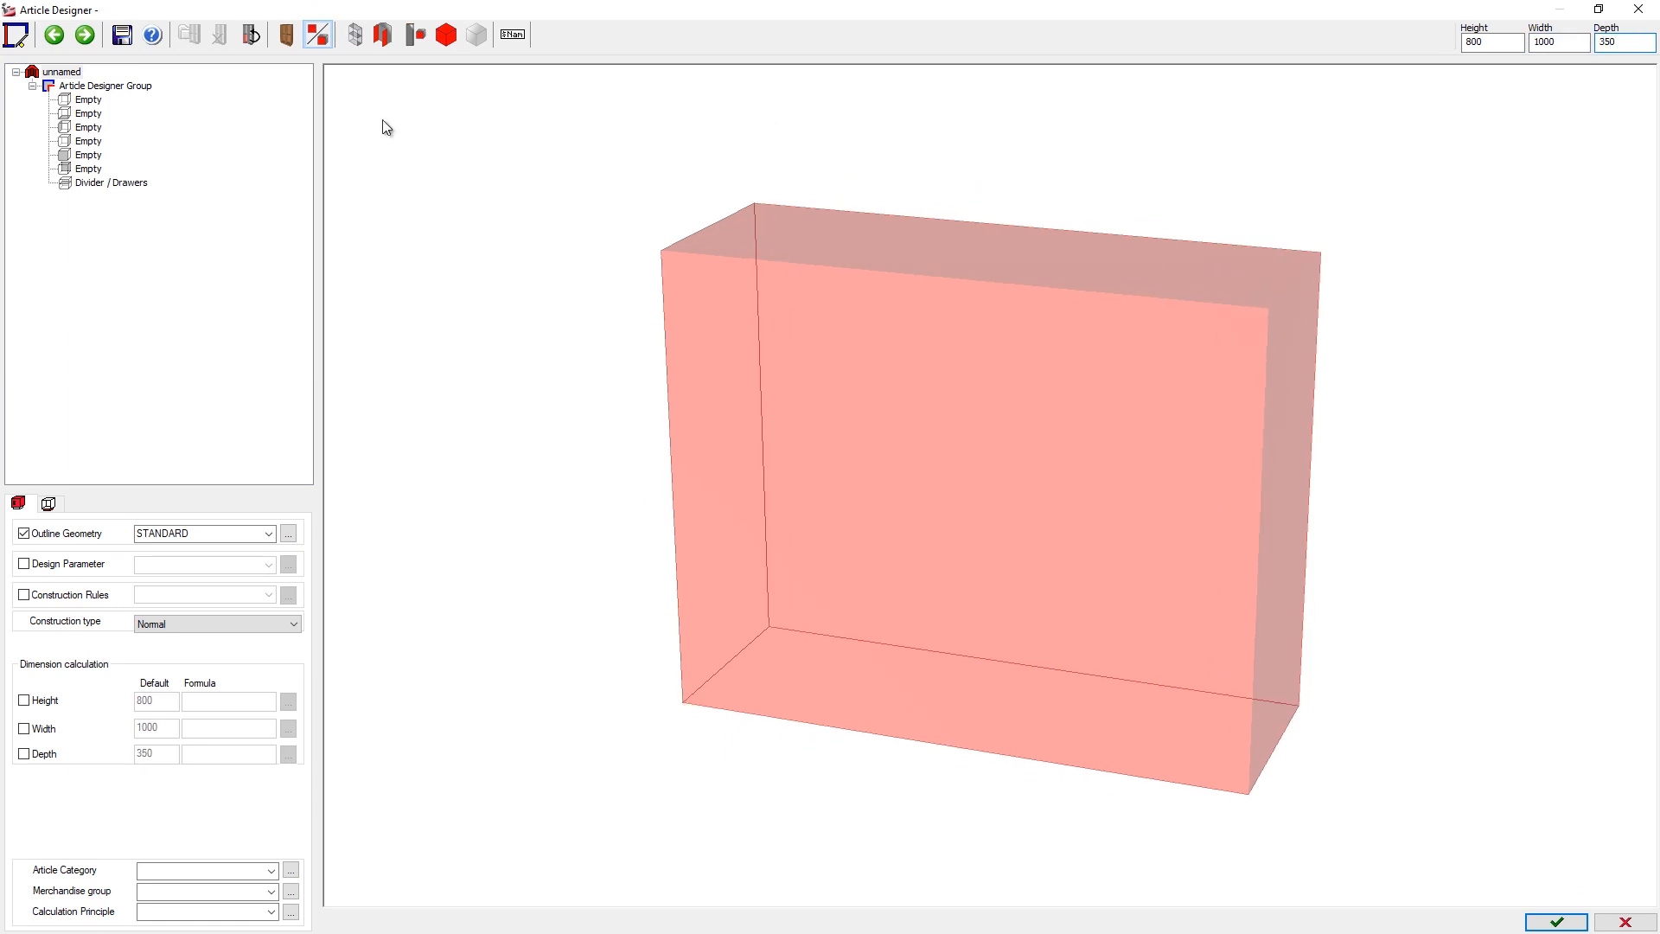
Add a top shelf, a bottom shelf, two side panels and a back to the new article with their default principles.
{"action": "double_click", "coordinate": [88, 98]}
{"action": "double_click", "coordinate": [85, 112]}
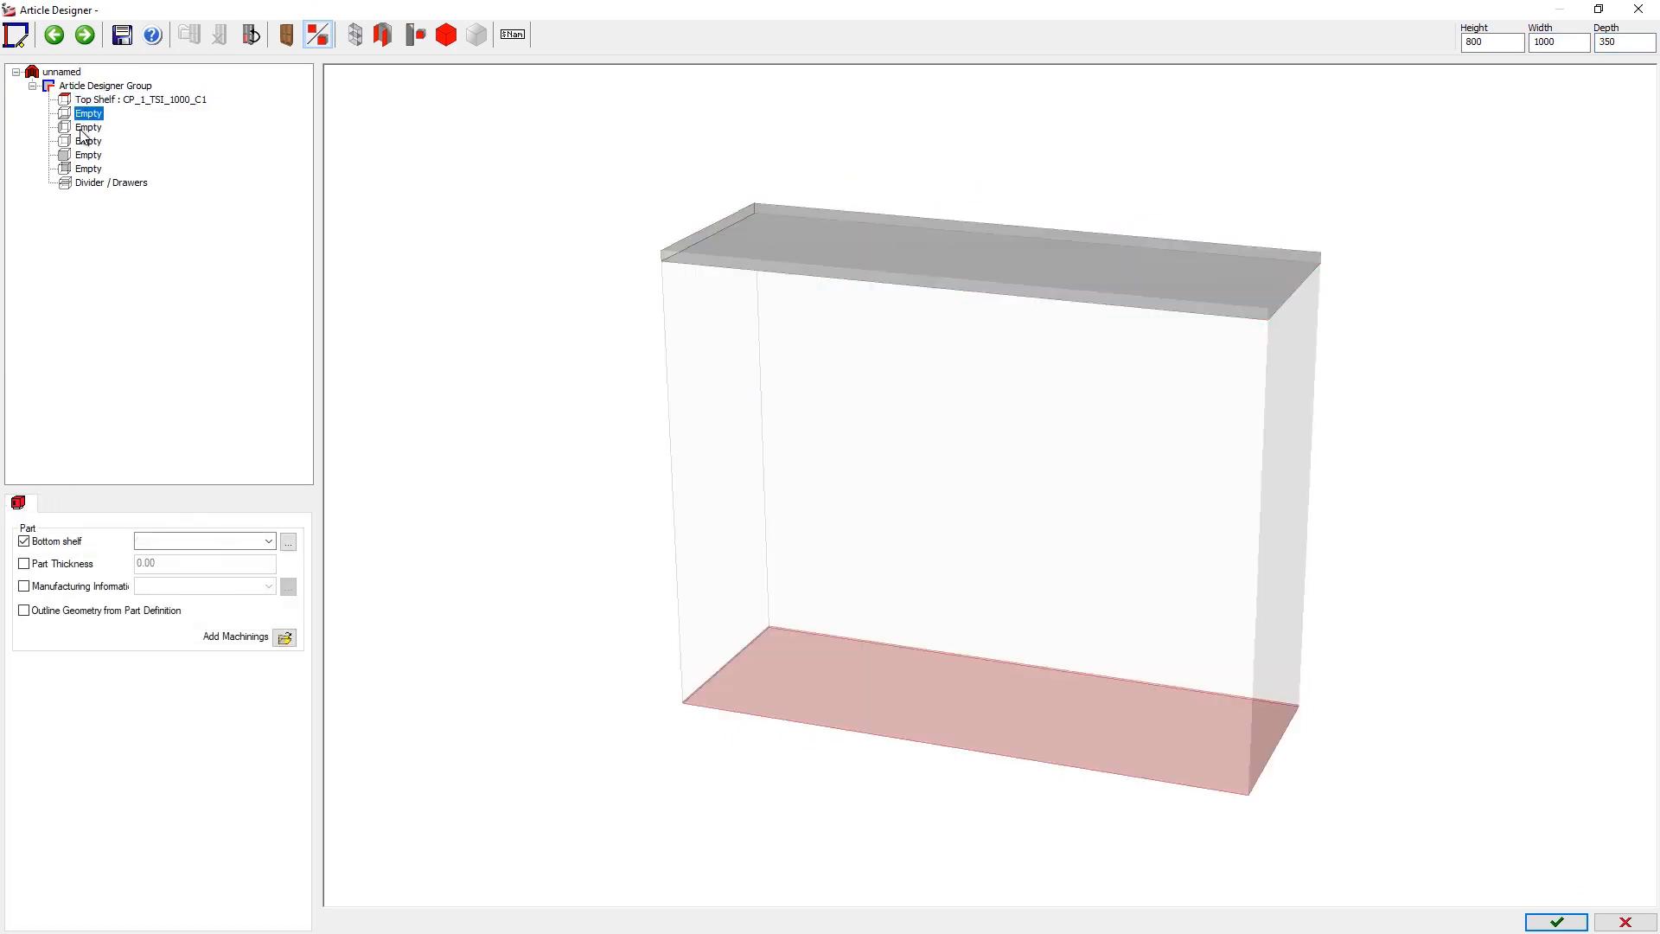
{"action": "double_click", "coordinate": [83, 128]}
{"action": "double_click", "coordinate": [87, 141]}
{"action": "double_click", "coordinate": [88, 169]}
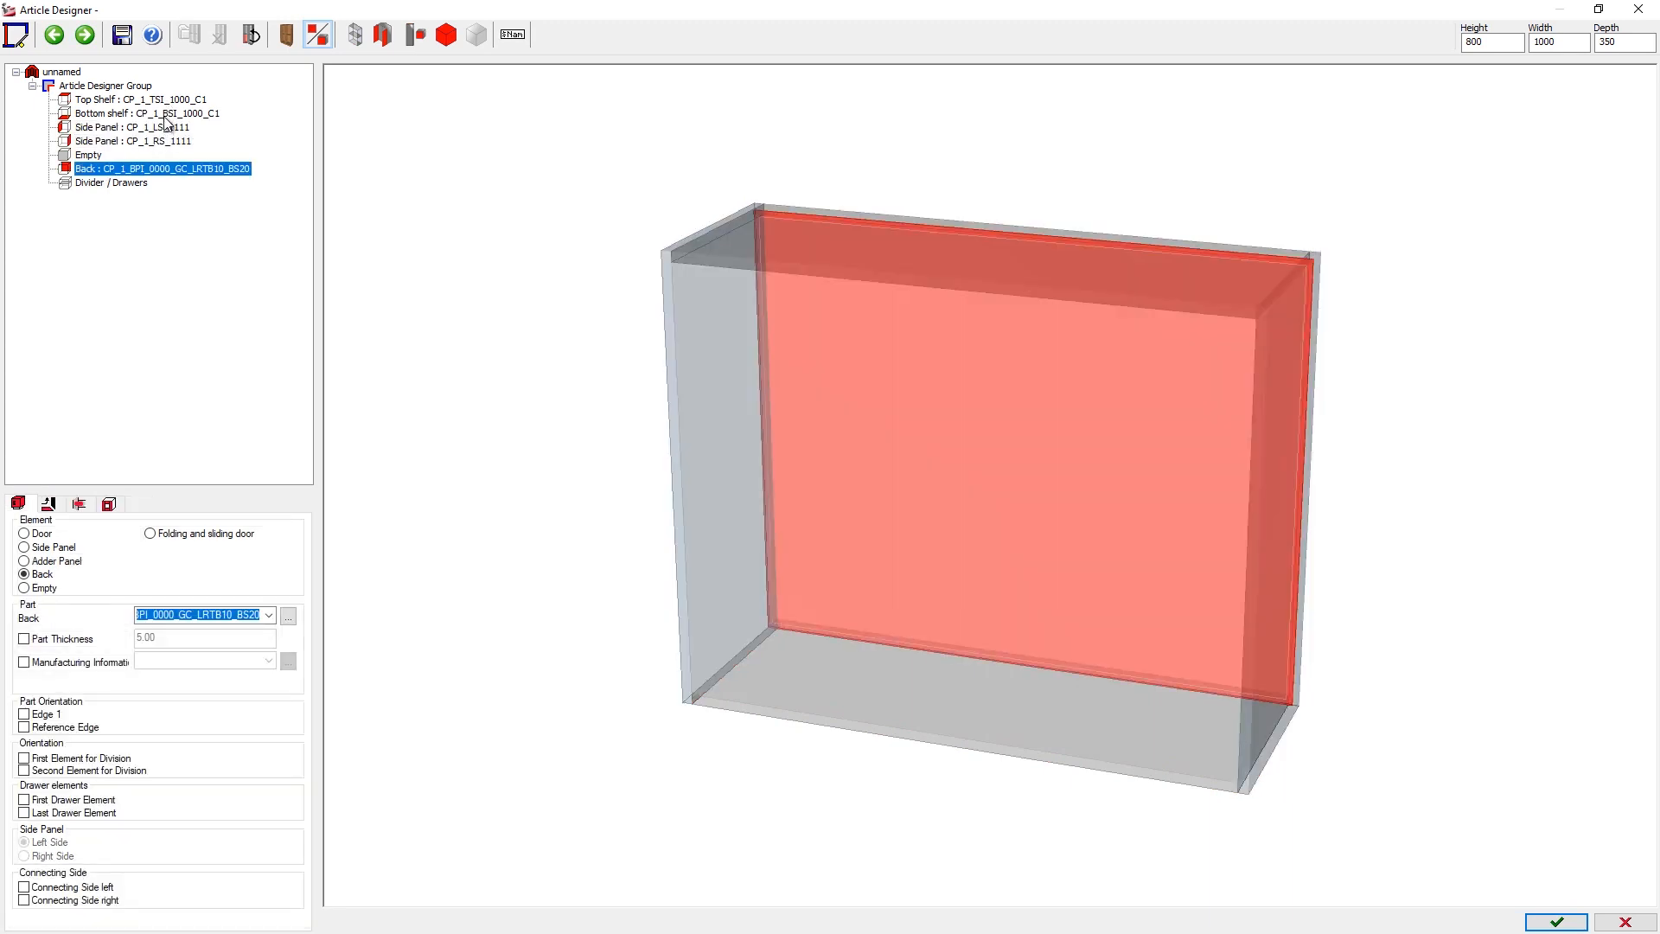
Change the bottom shelf's construction principle to CP_1_BSI_1000_C1_BHA and the back's to CP_2_BPI_0000_C1.
{"action": "left_click", "coordinate": [164, 113]}
{"action": "left_click", "coordinate": [269, 540]}
{"action": "left_click", "coordinate": [199, 568]}
{"action": "left_click", "coordinate": [168, 169]}
{"action": "left_click", "coordinate": [269, 615]}
{"action": "left_click", "coordinate": [259, 644]}
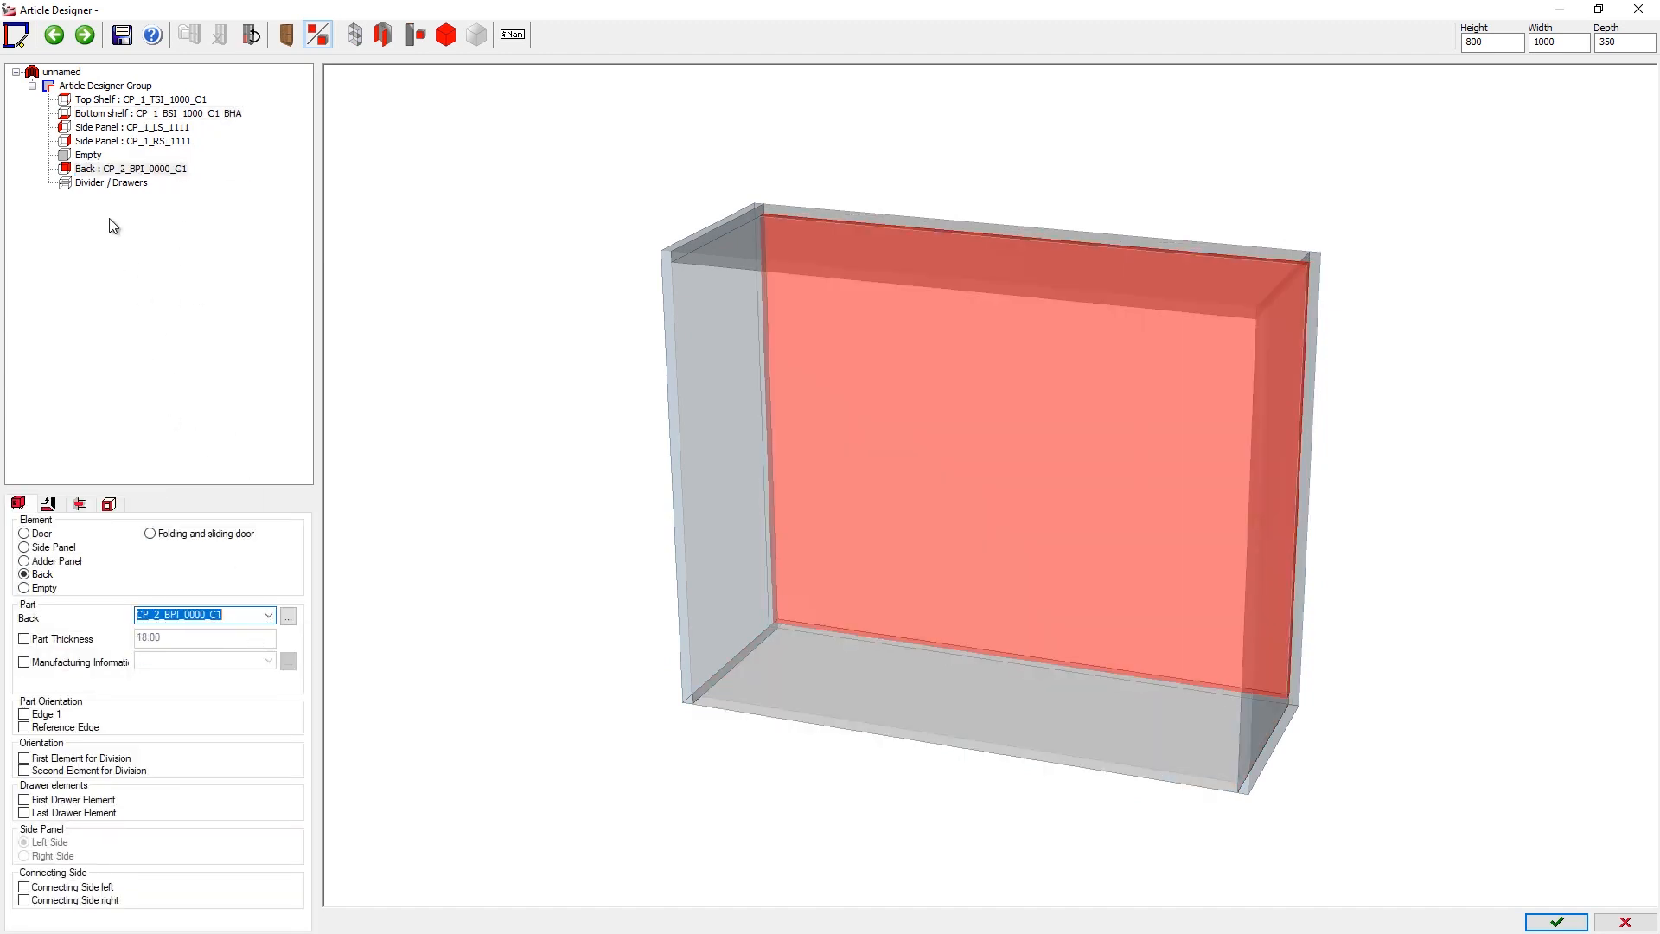
Divide the cabinet interior with a fixed shelf using principle CP_1_FS_1000_C1 and a first linear division of 1:150mm.
{"action": "left_click", "coordinate": [111, 183]}
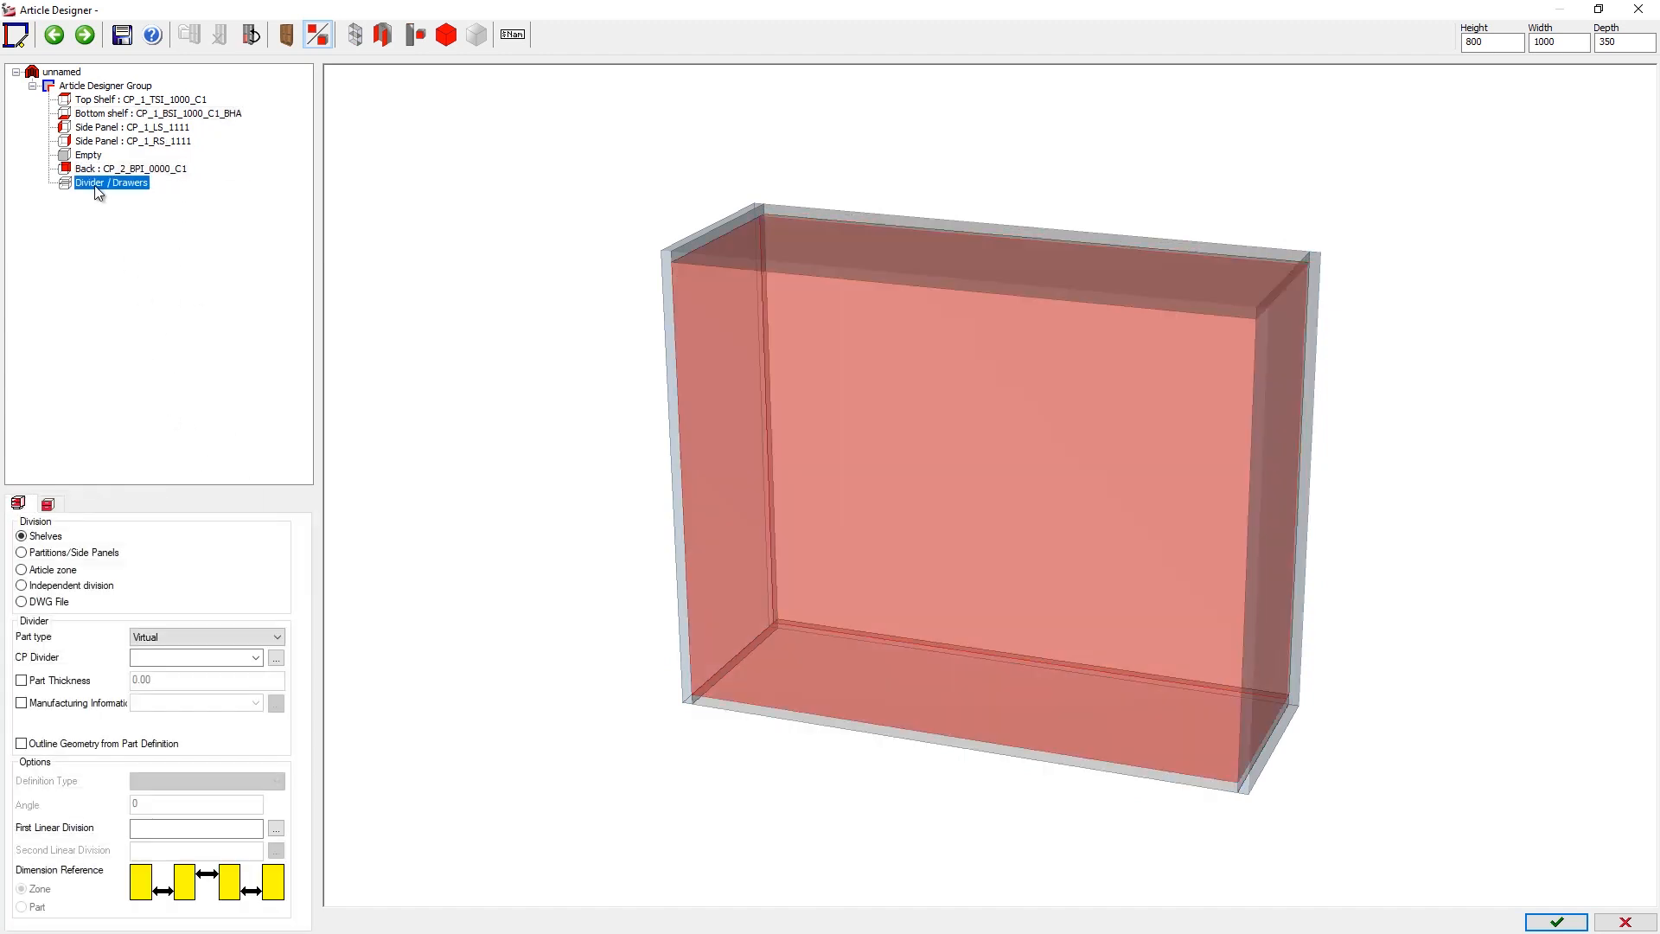
{"action": "left_click", "coordinate": [145, 640]}
{"action": "left_click", "coordinate": [147, 664]}
{"action": "left_click", "coordinate": [154, 828]}
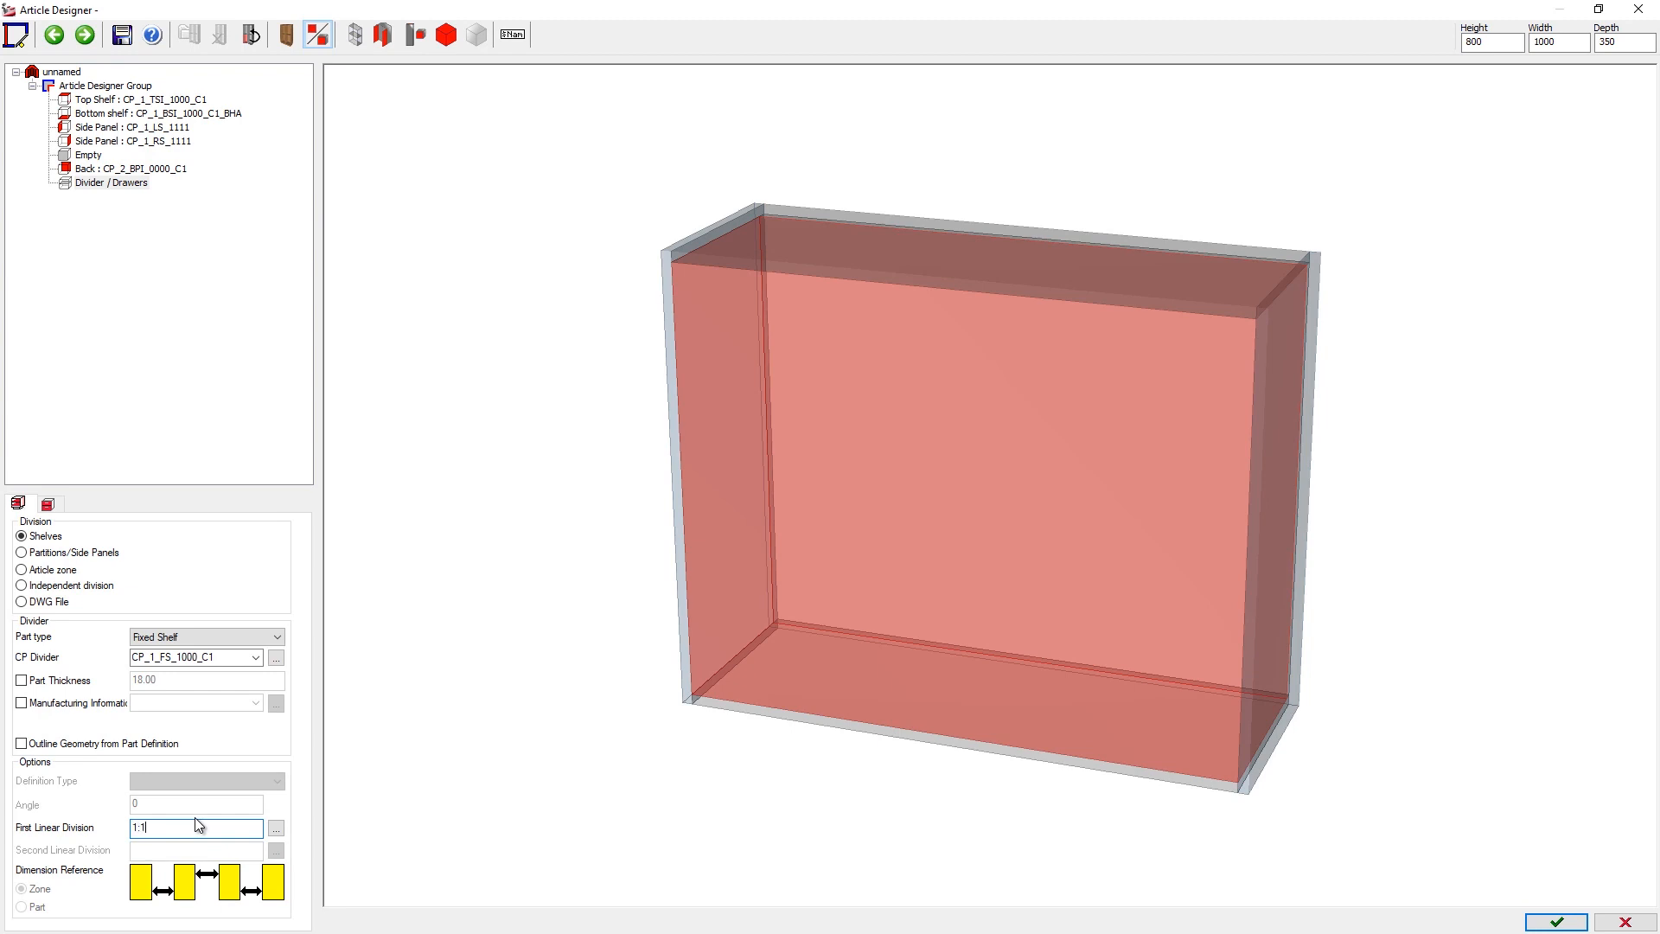
{"action": "type", "text": "1:150mm"}
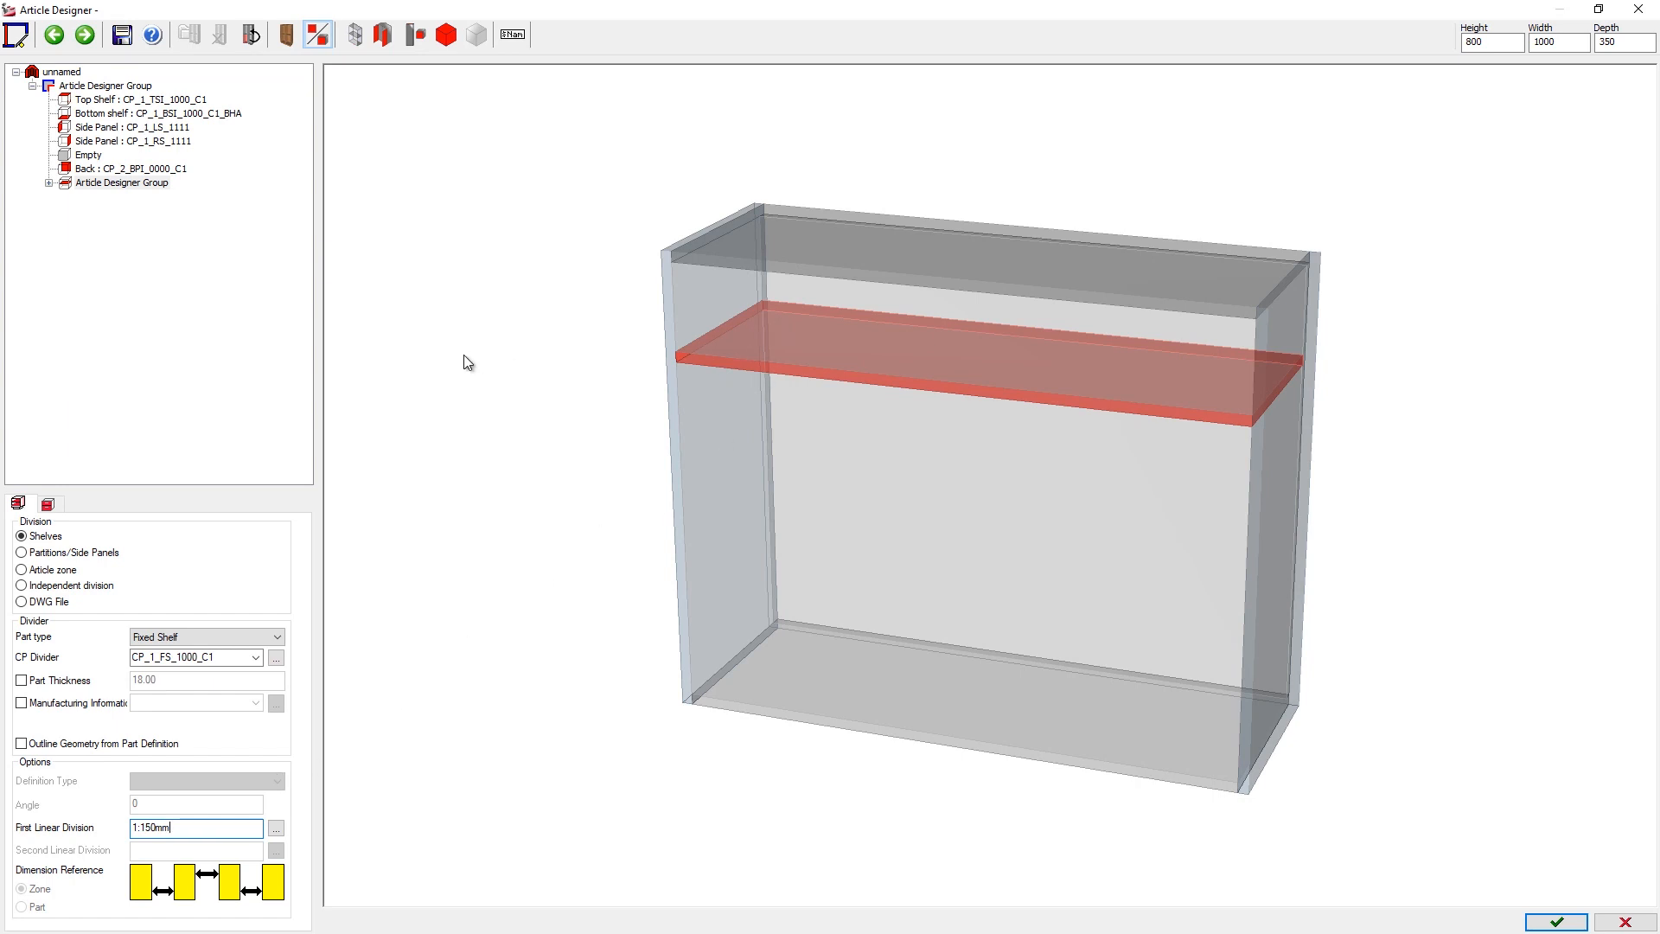
Divide the compartment below the fixed shelf with an adjustable shelf at a first linear division of 1:1.
{"action": "left_click", "coordinate": [49, 183]}
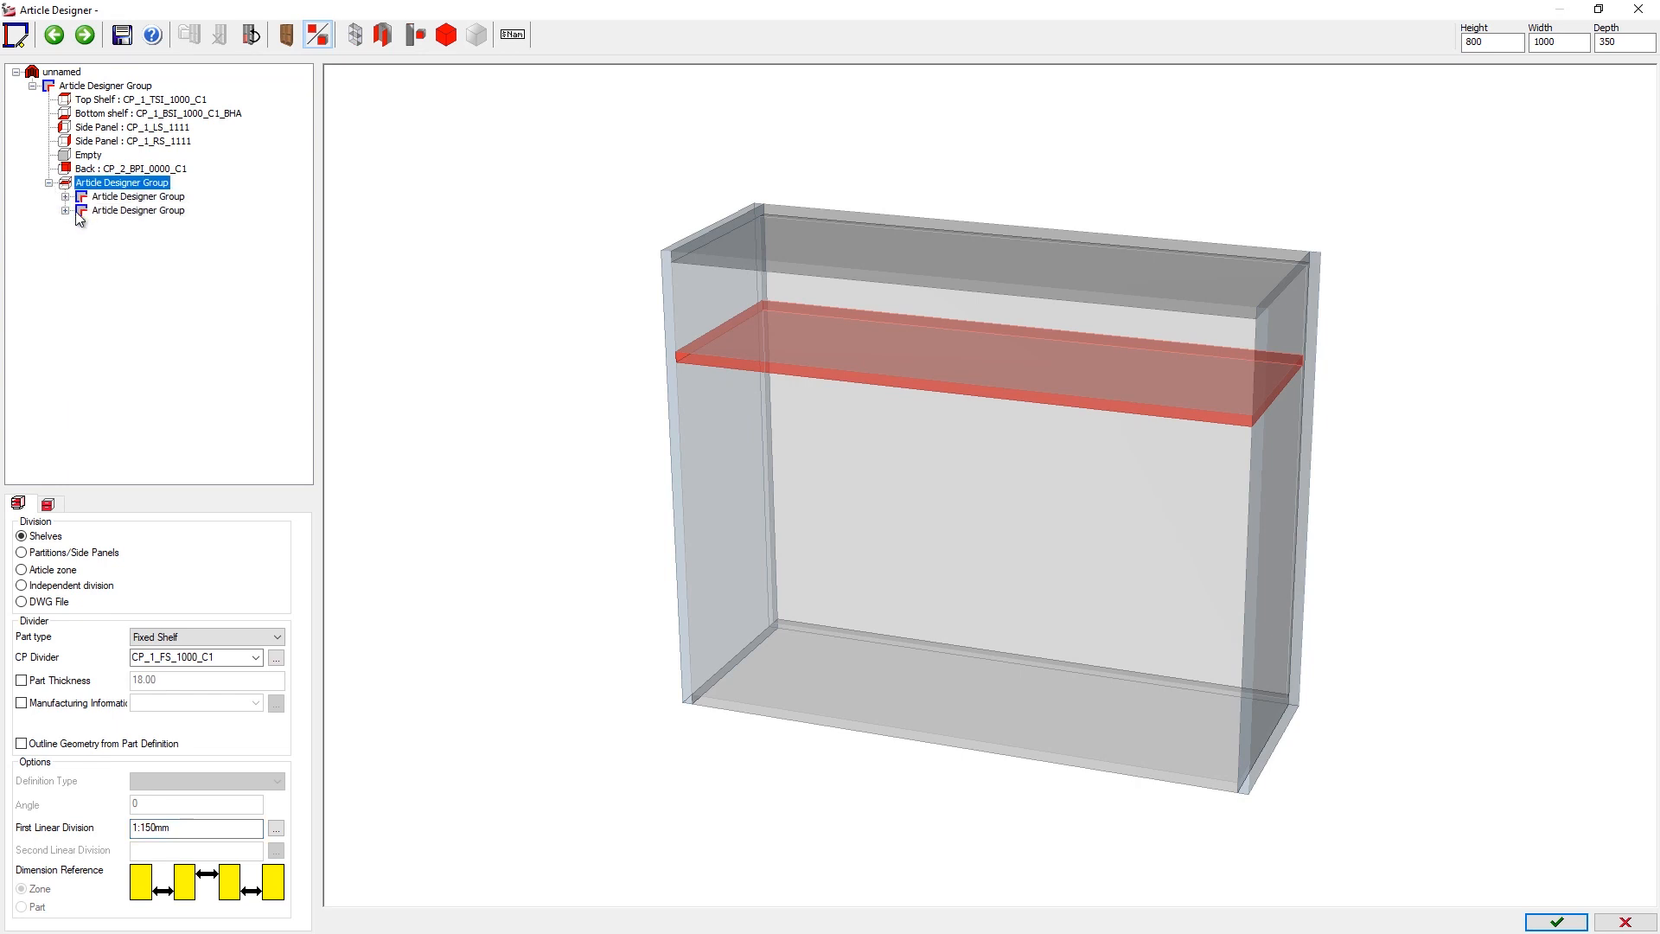
{"action": "left_click", "coordinate": [66, 210]}
{"action": "left_click", "coordinate": [138, 308]}
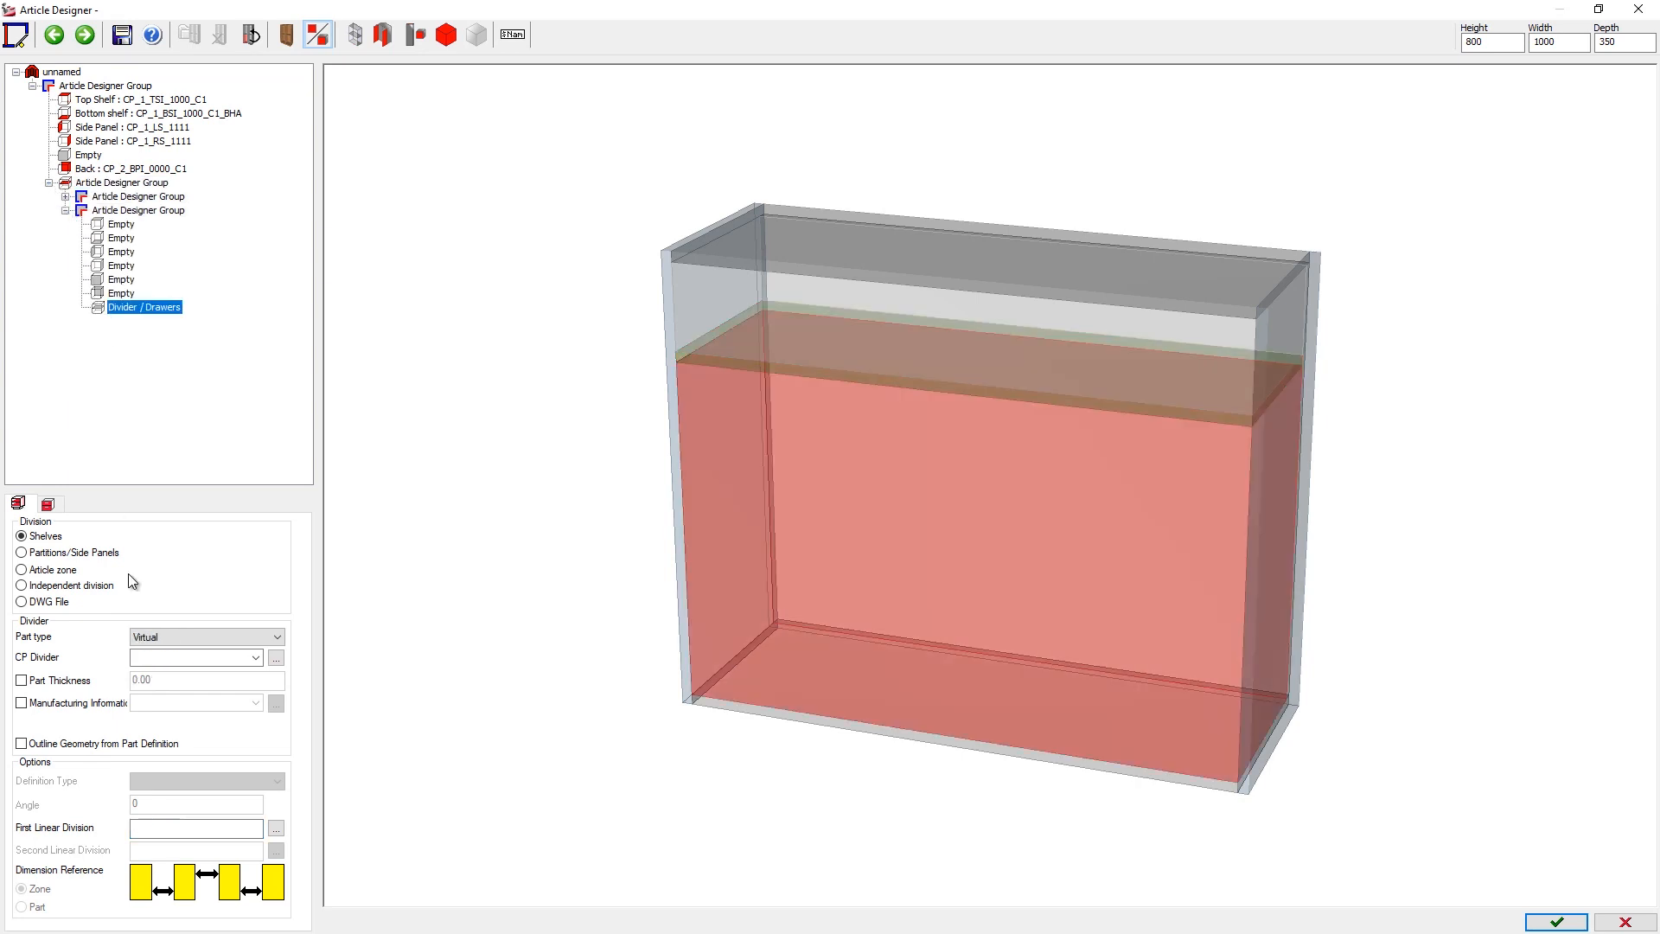
{"action": "left_click", "coordinate": [173, 827]}
{"action": "type", "text": "1:1"}
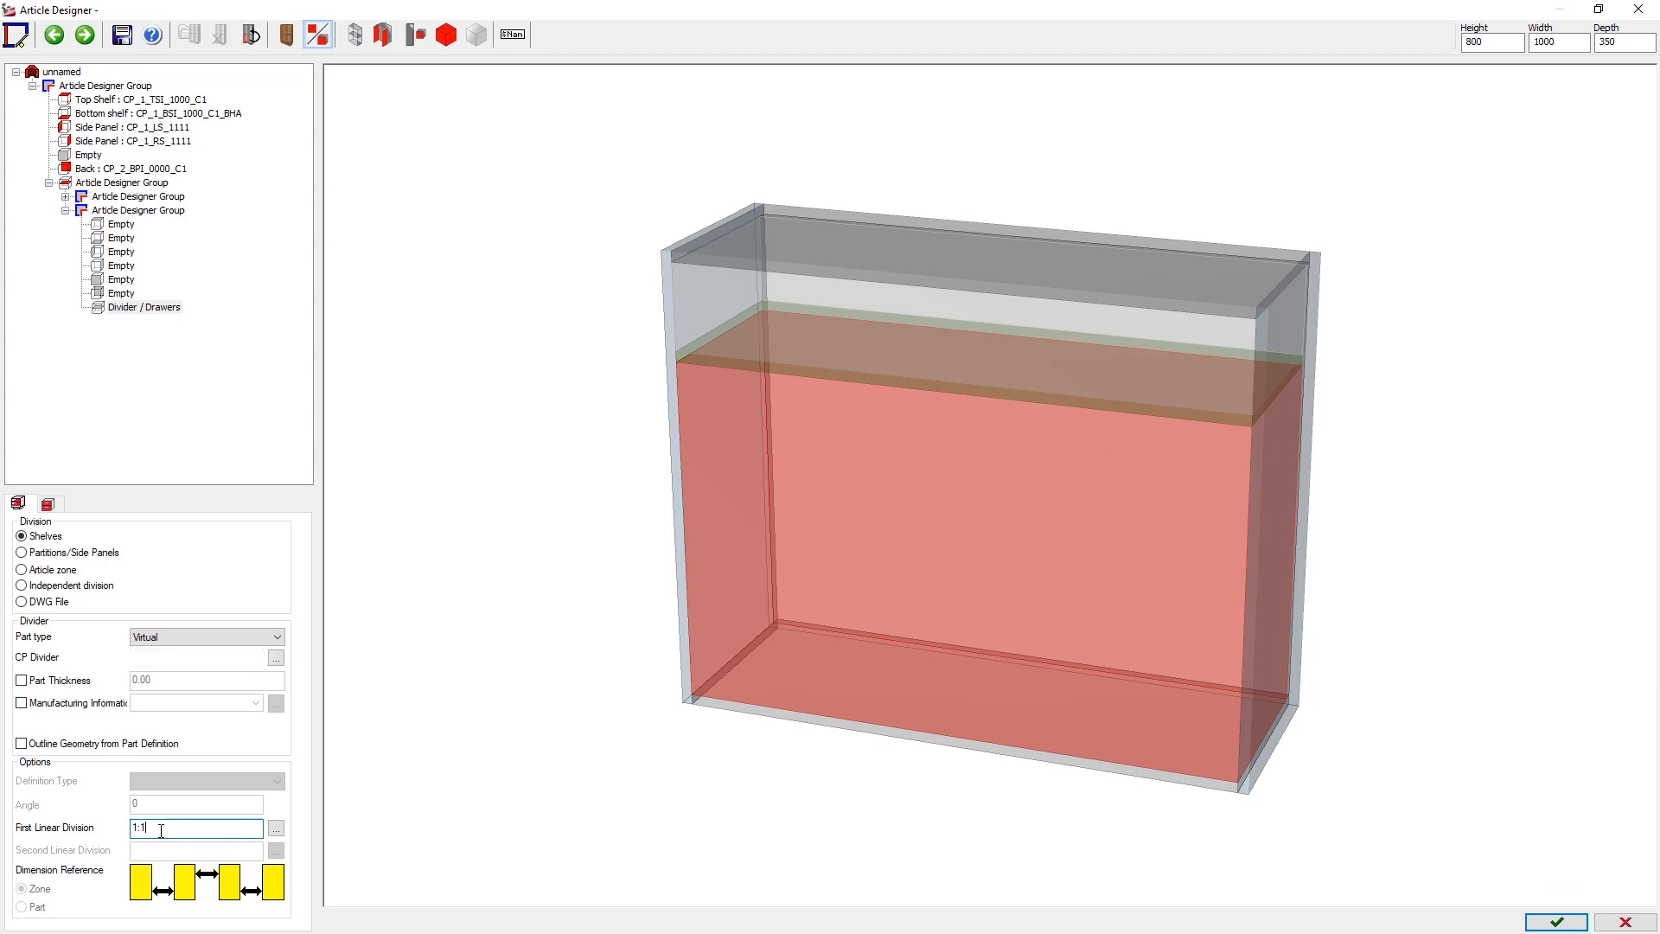
{"action": "key", "text": "Return"}
{"action": "left_click", "coordinate": [171, 638]}
{"action": "left_click", "coordinate": [166, 653]}
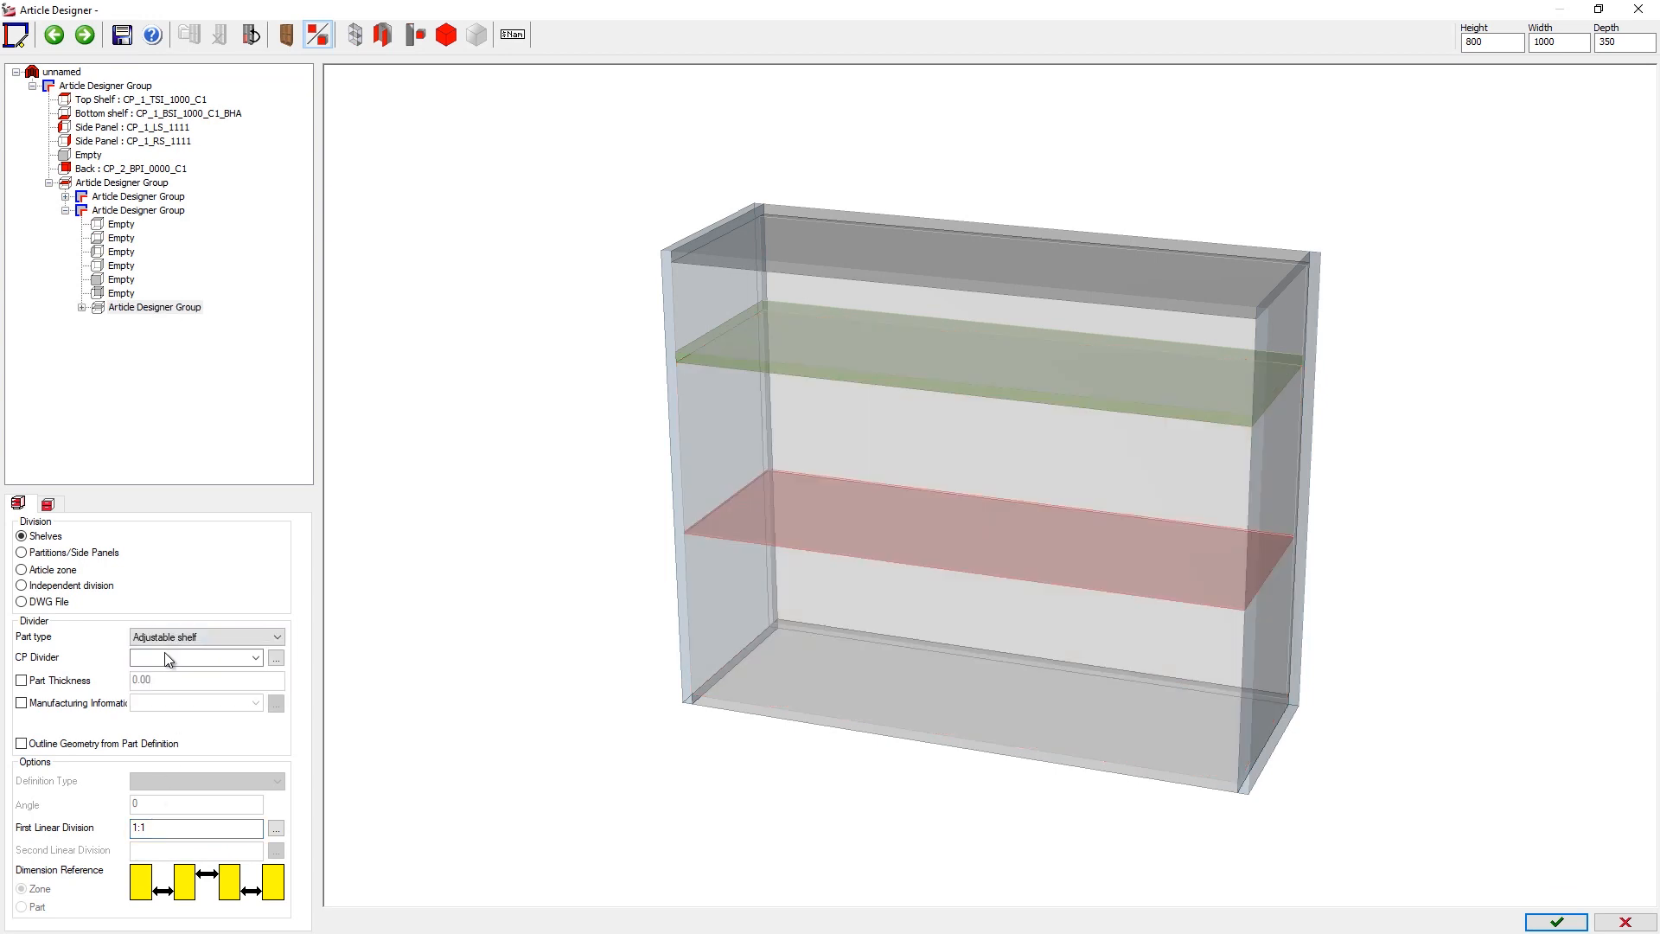
Add a door to the front of the lower compartment and set its principle to CP_DDI_H_PT_FD.
{"action": "left_click", "coordinate": [118, 280]}
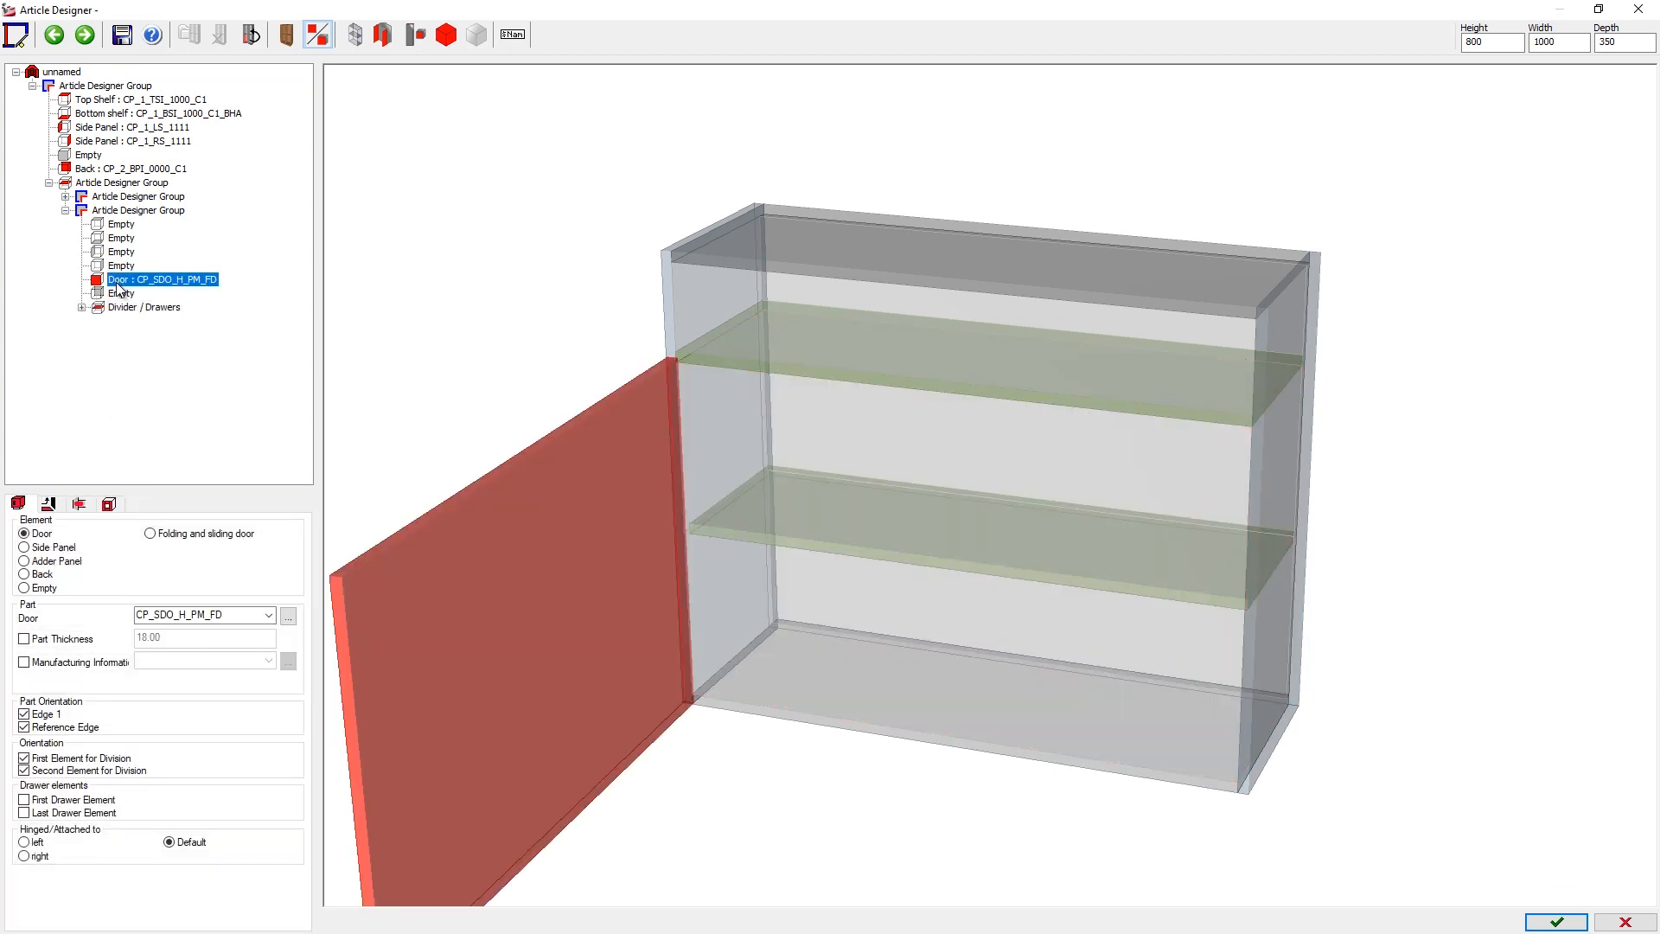
{"action": "left_click", "coordinate": [267, 615]}
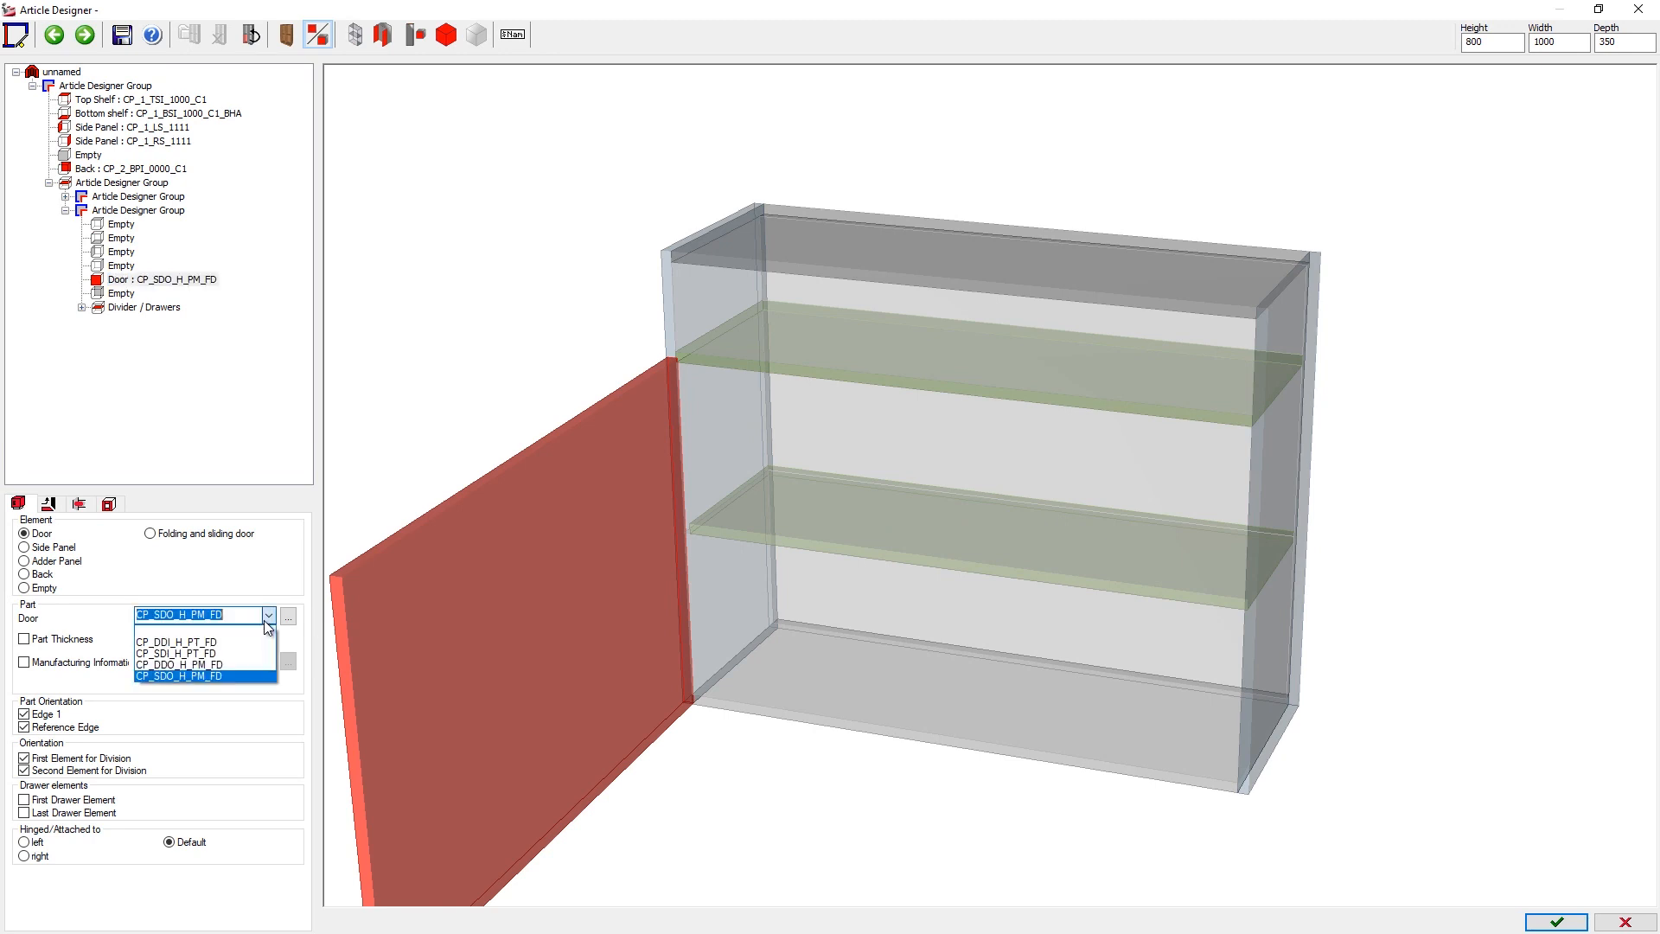
{"action": "left_click", "coordinate": [216, 647]}
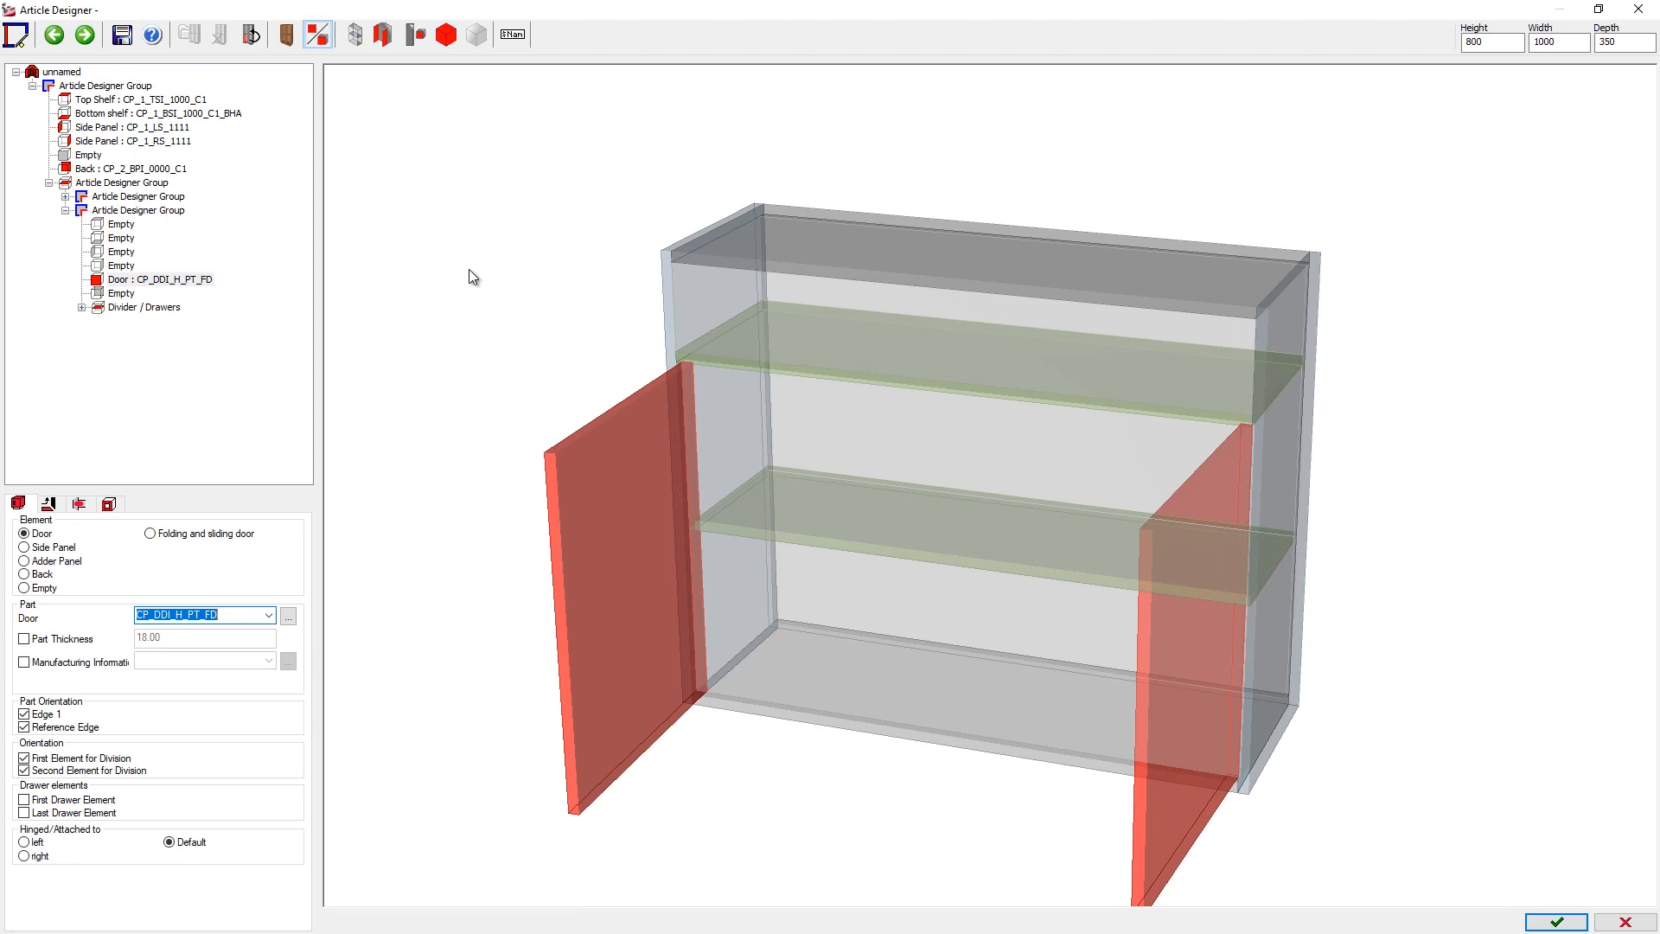
Set the article category of the whole article to AC_BU_KI_.
{"action": "left_click", "coordinate": [61, 72]}
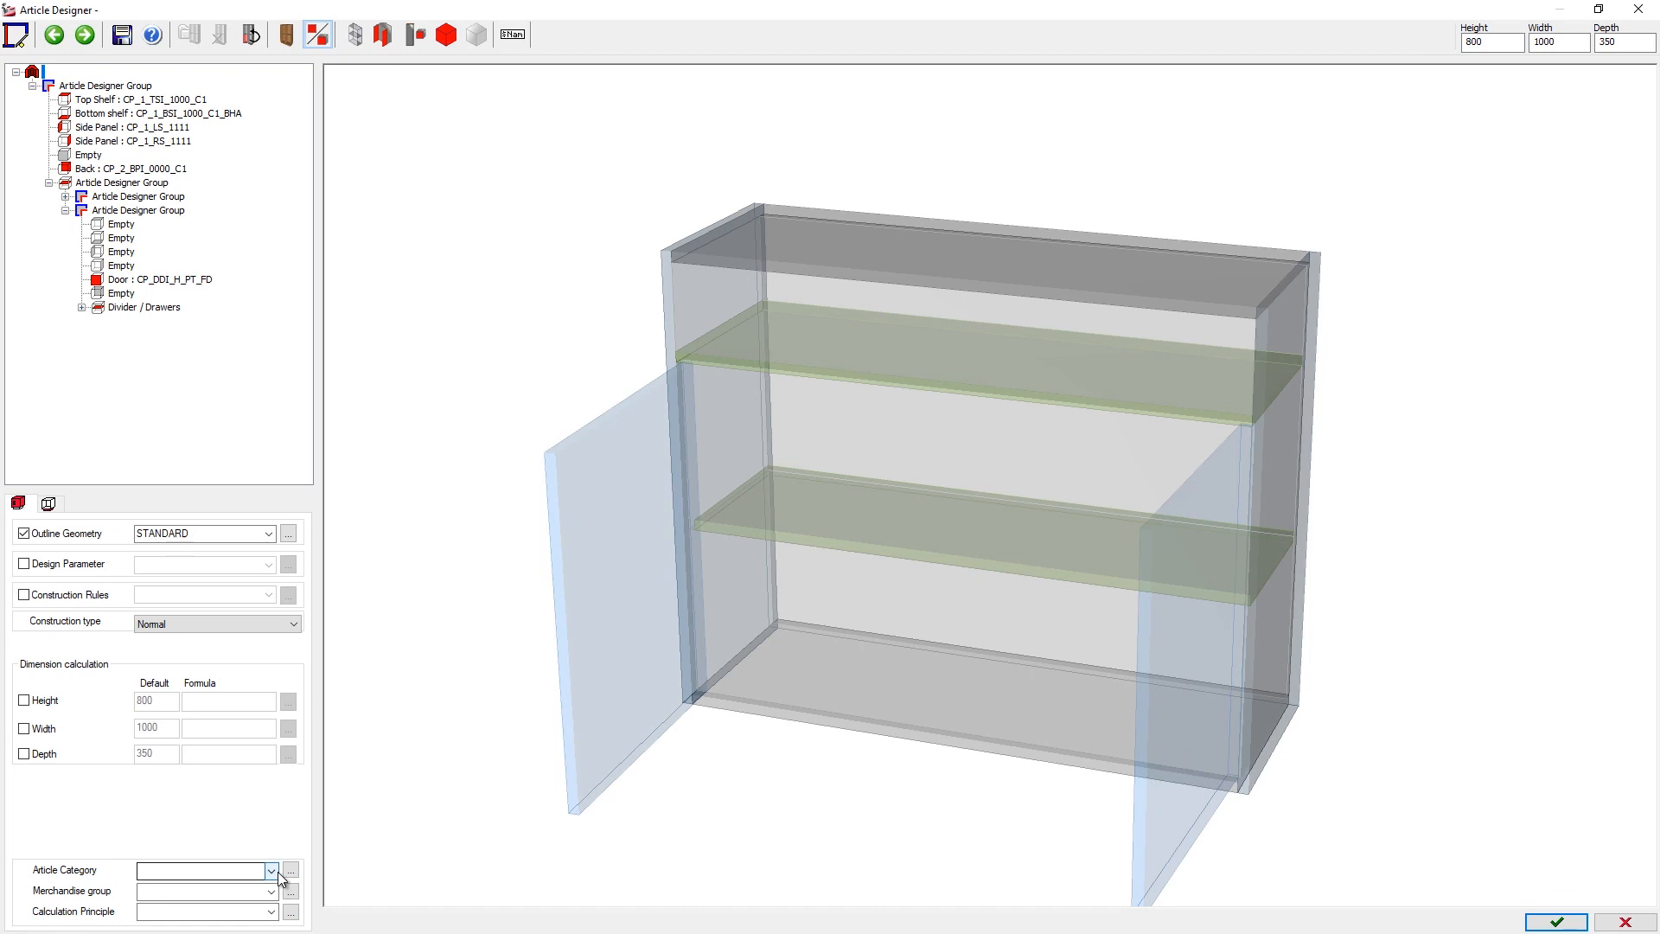
{"action": "left_click", "coordinate": [270, 871]}
{"action": "left_click", "coordinate": [245, 893]}
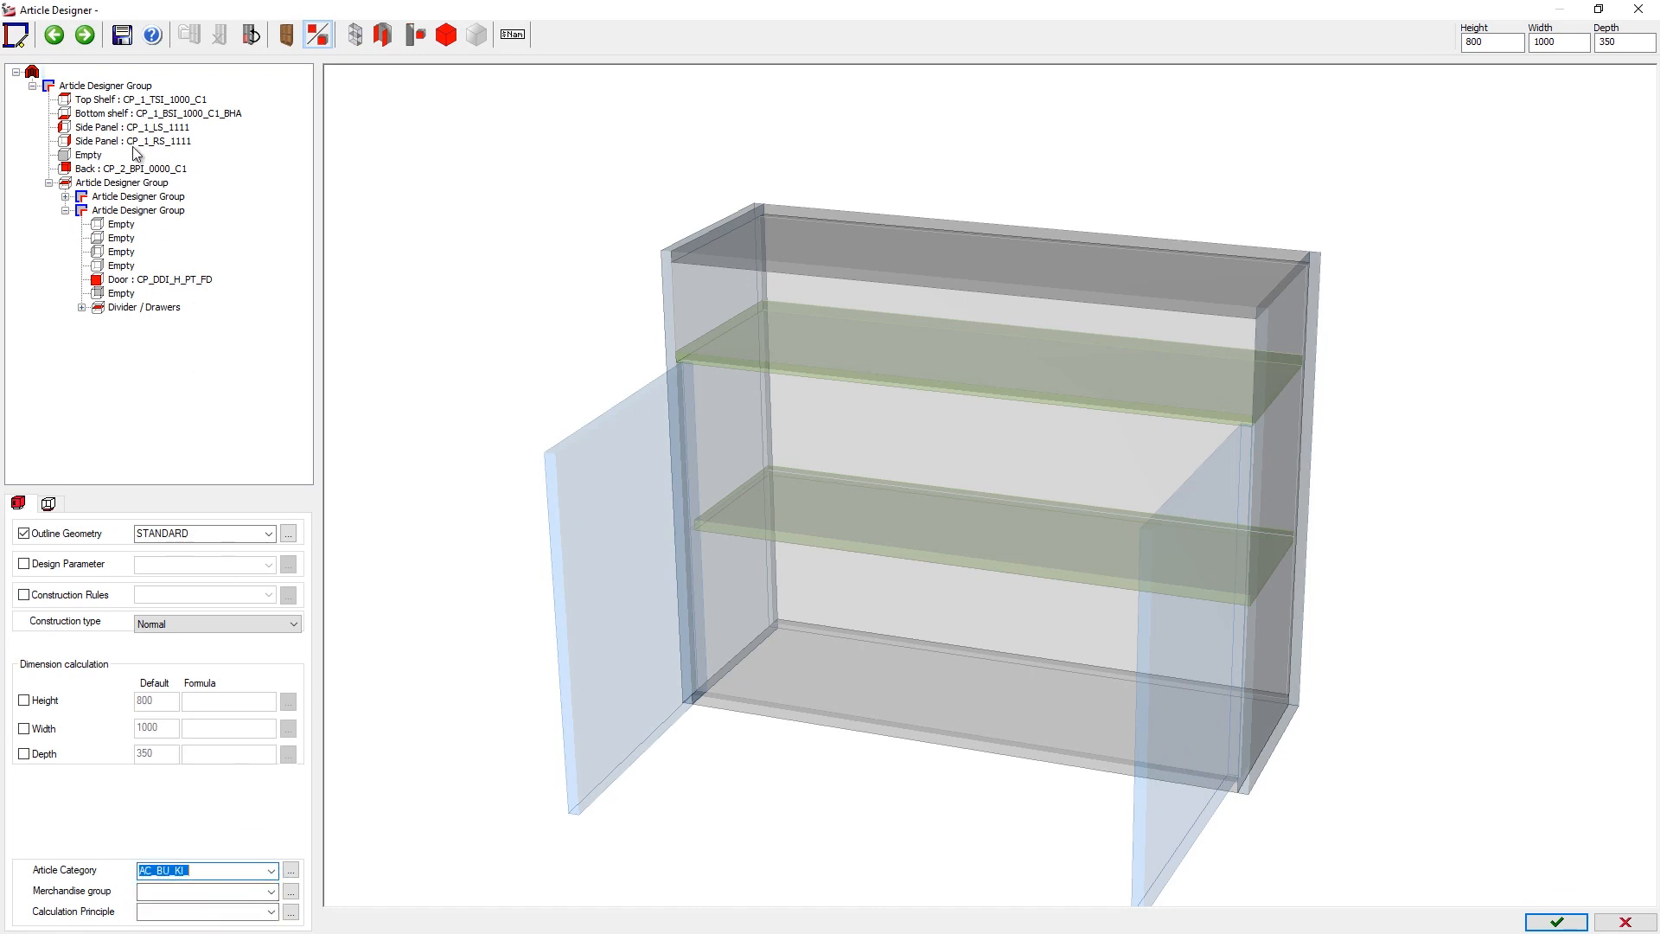
Save the article as BUD_Fixed_Shelf in Project > New Project and place it in free space beside the cabinet row.
{"action": "left_click", "coordinate": [122, 35]}
{"action": "left_click", "coordinate": [770, 519]}
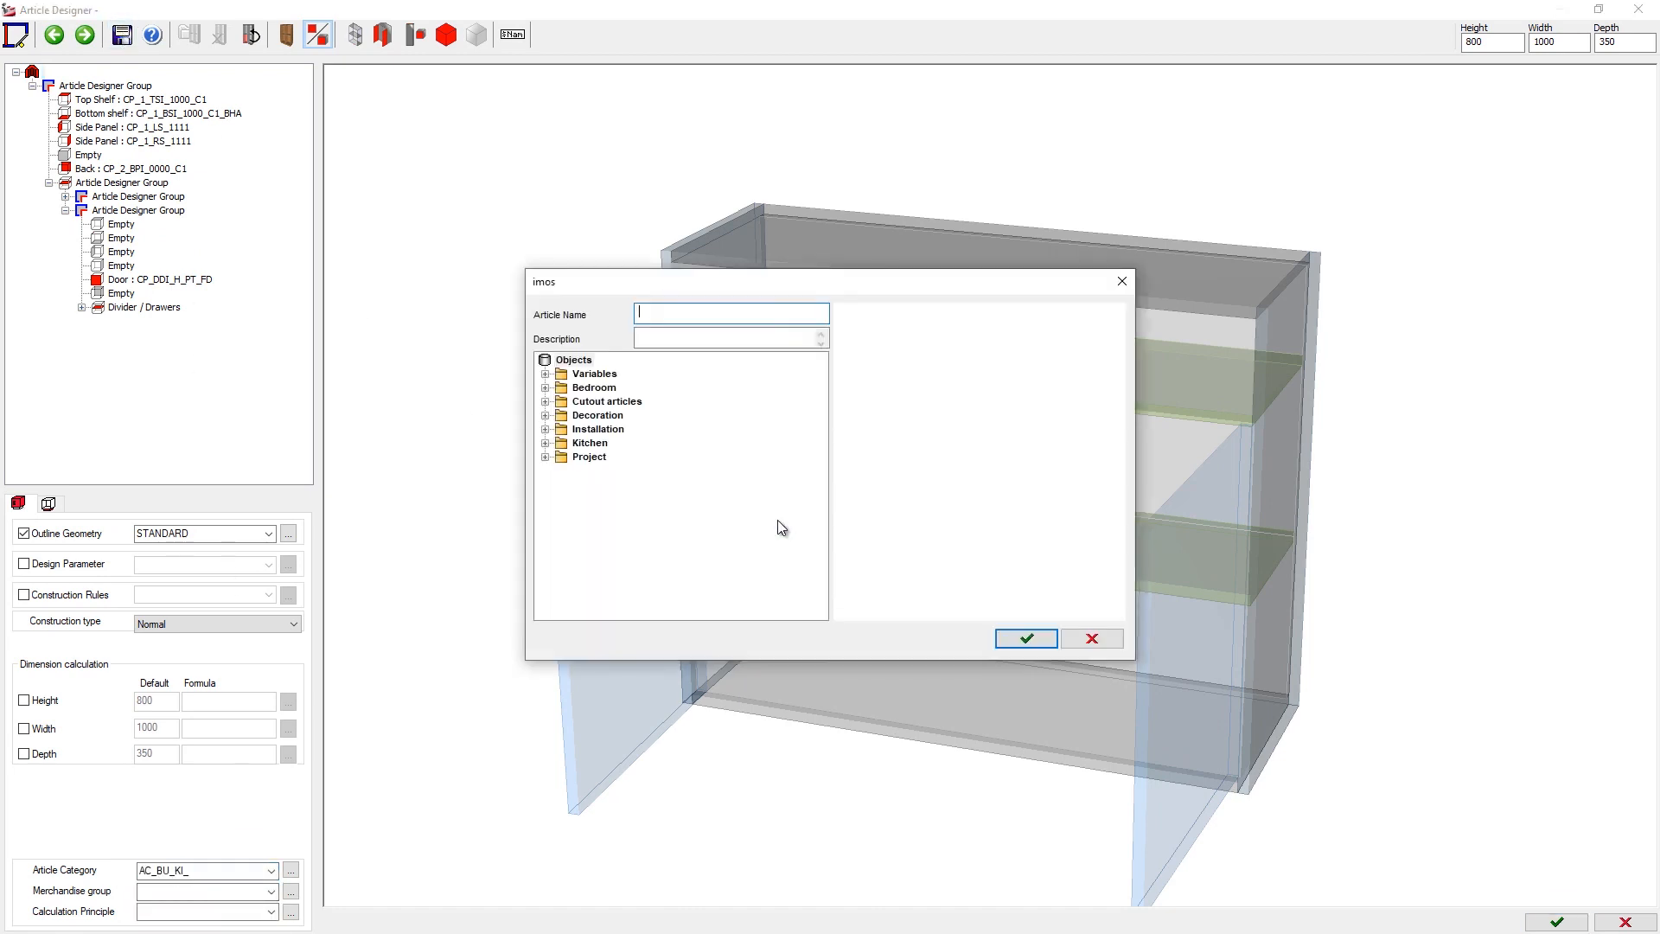
{"action": "left_click", "coordinate": [579, 457]}
{"action": "double_click", "coordinate": [584, 475]}
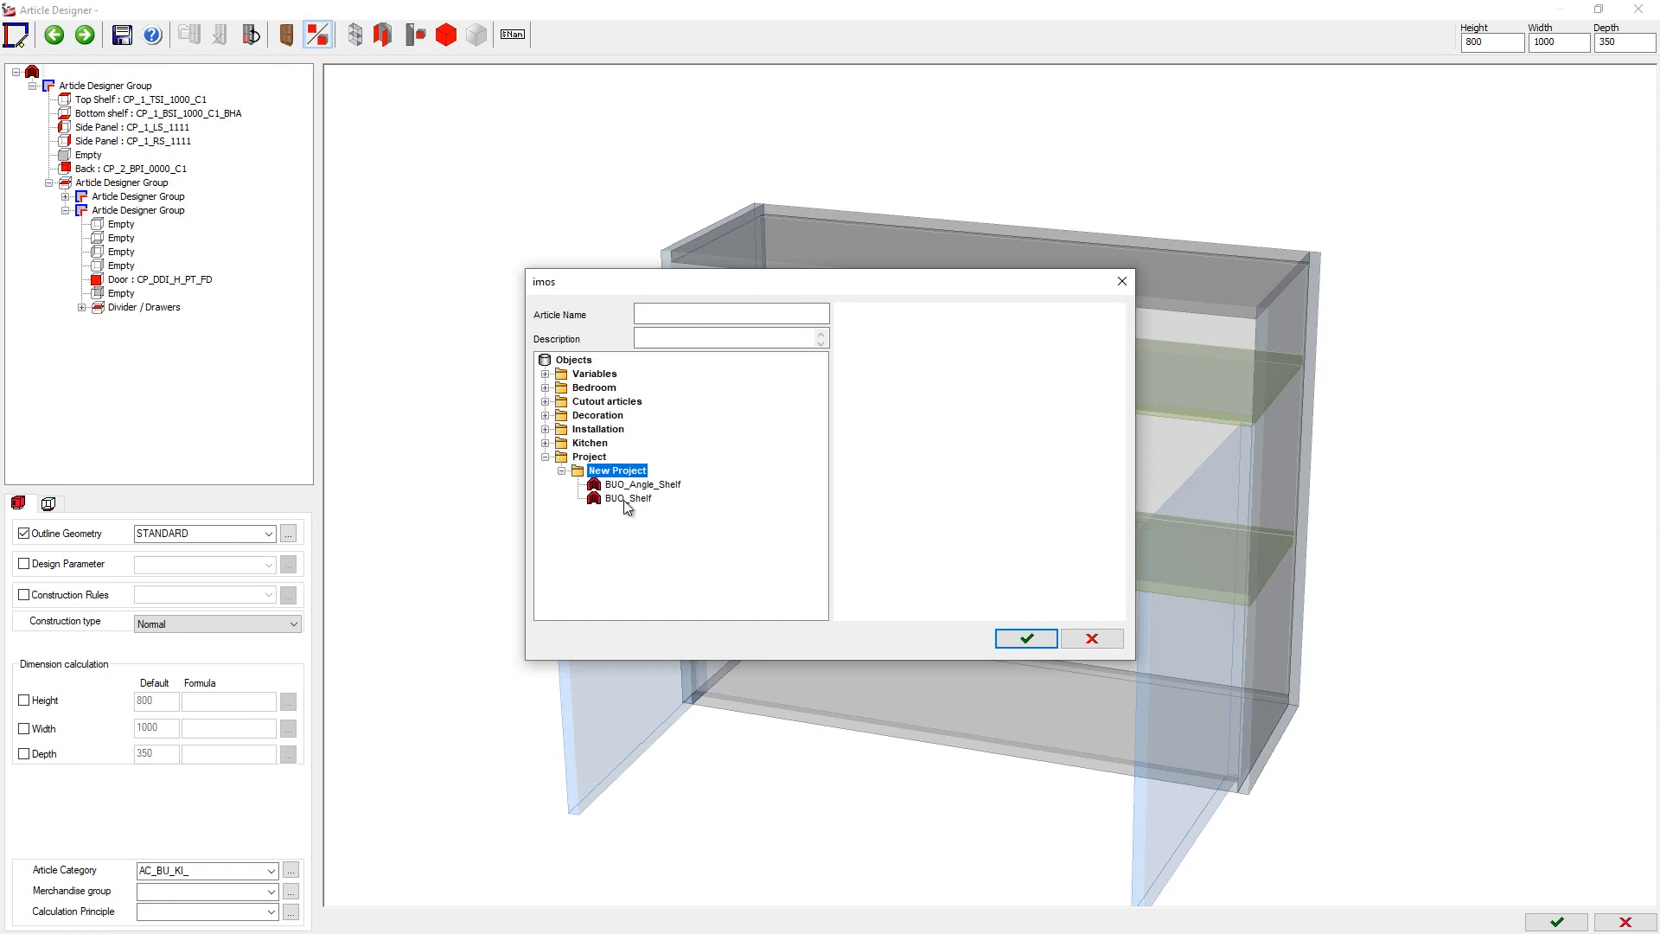
{"action": "left_click", "coordinate": [628, 501]}
{"action": "left_click", "coordinate": [654, 315]}
{"action": "key", "text": "BackSpace"}
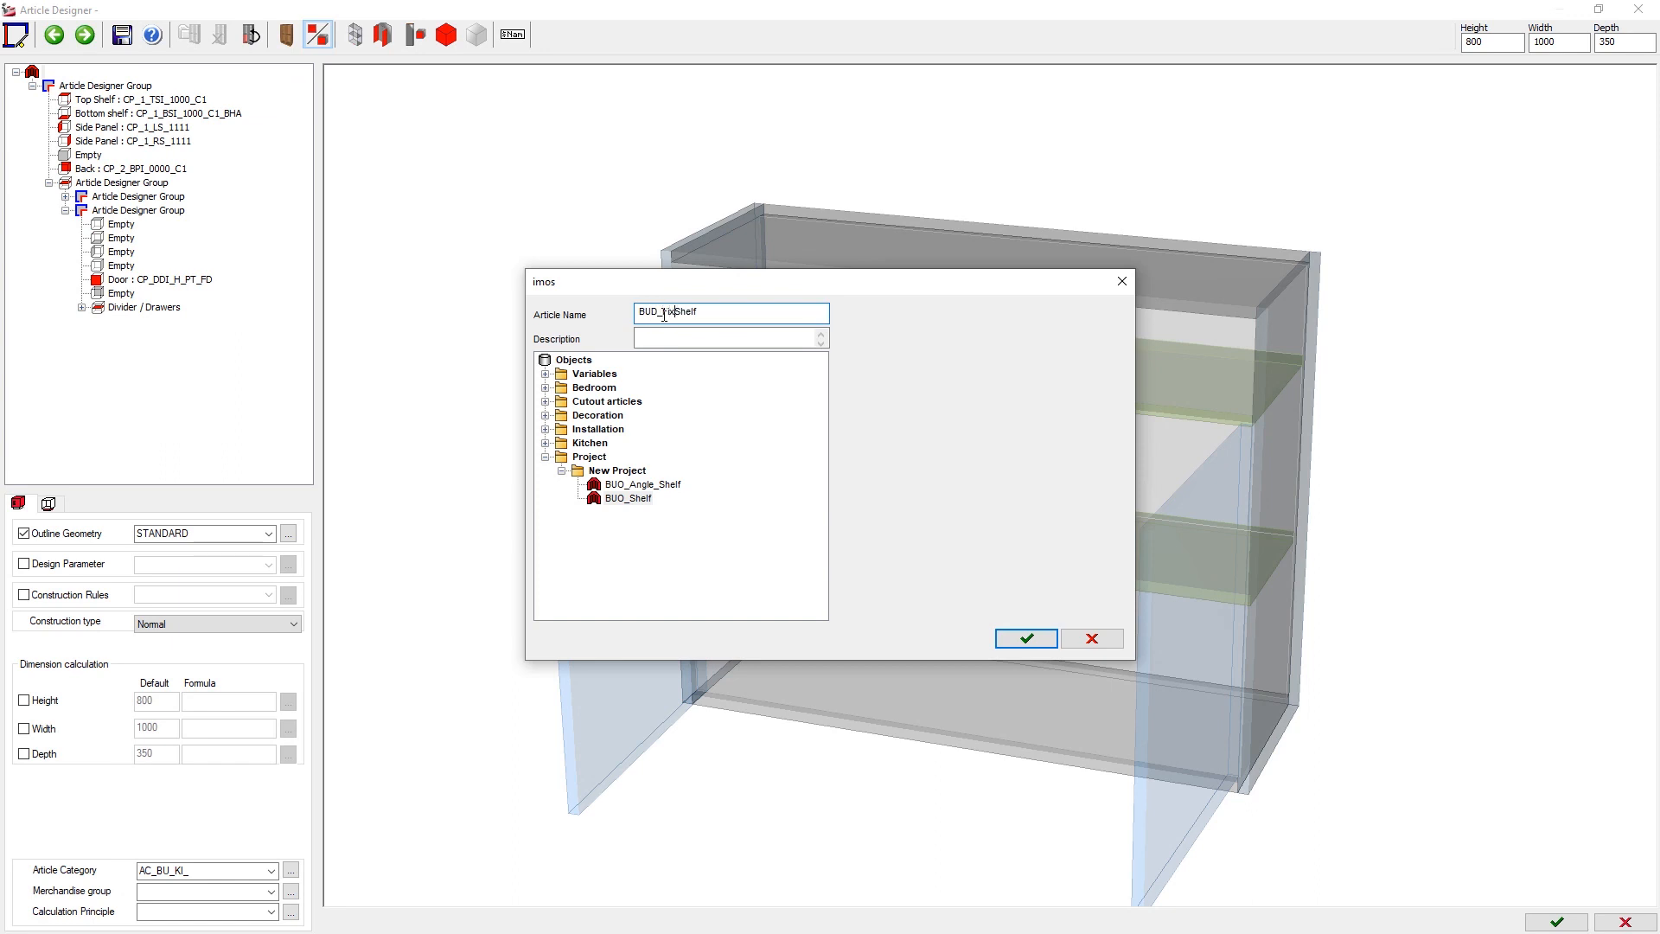
{"action": "left_click", "coordinate": [1023, 638]}
{"action": "left_click", "coordinate": [1541, 919]}
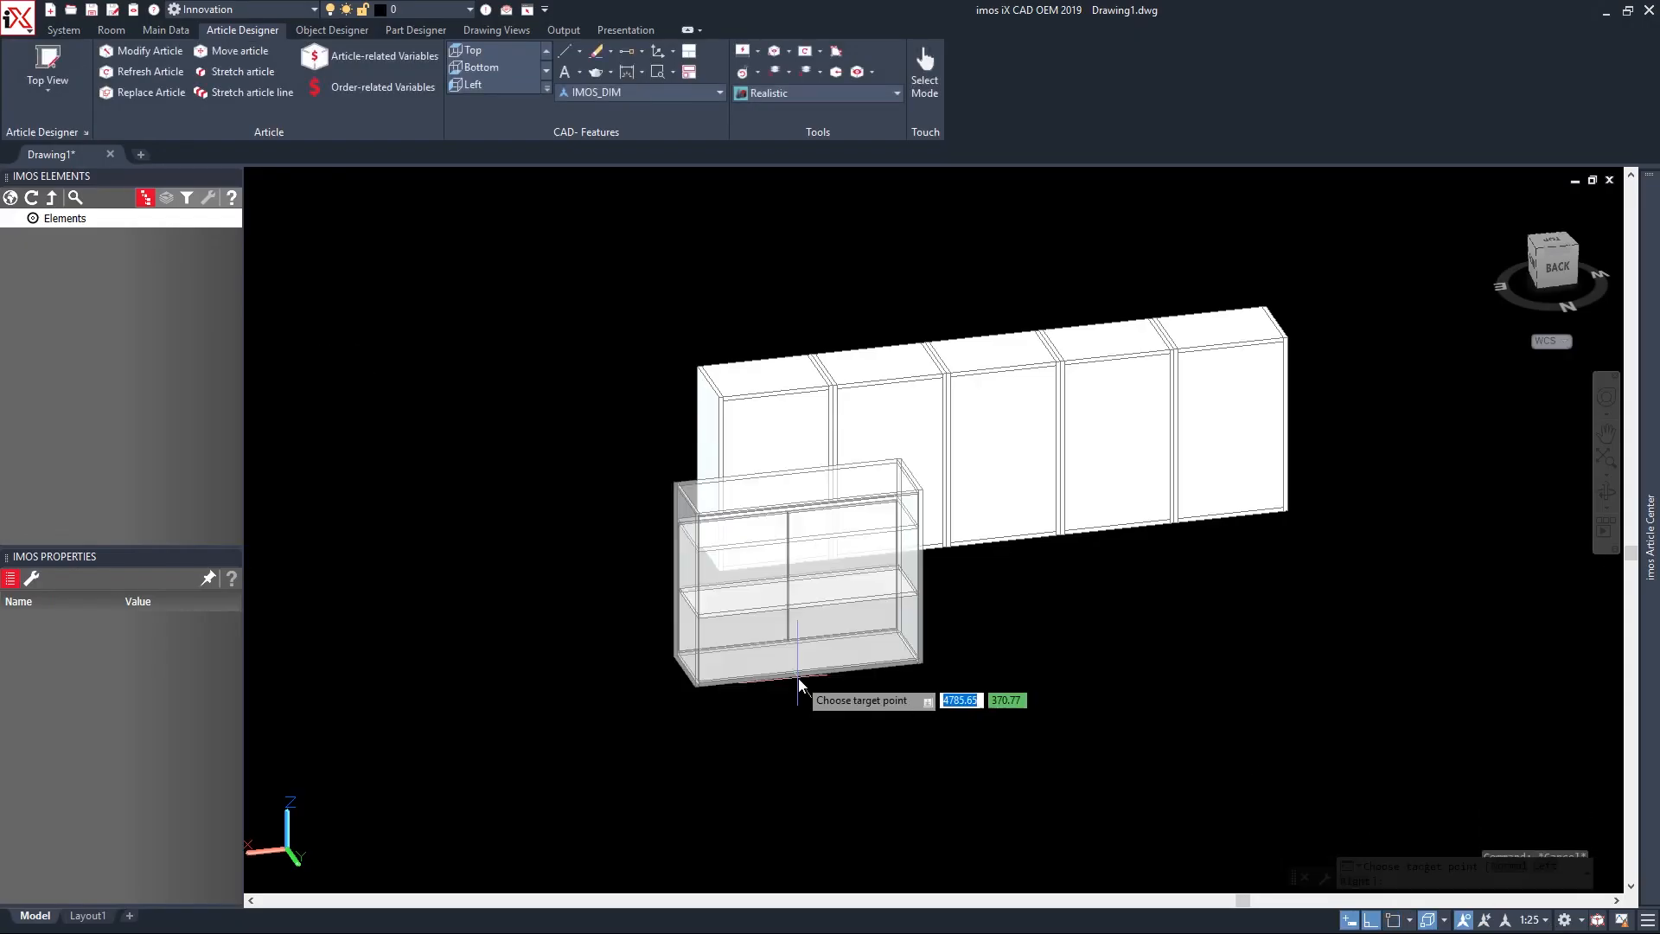
{"action": "left_click", "coordinate": [521, 756]}
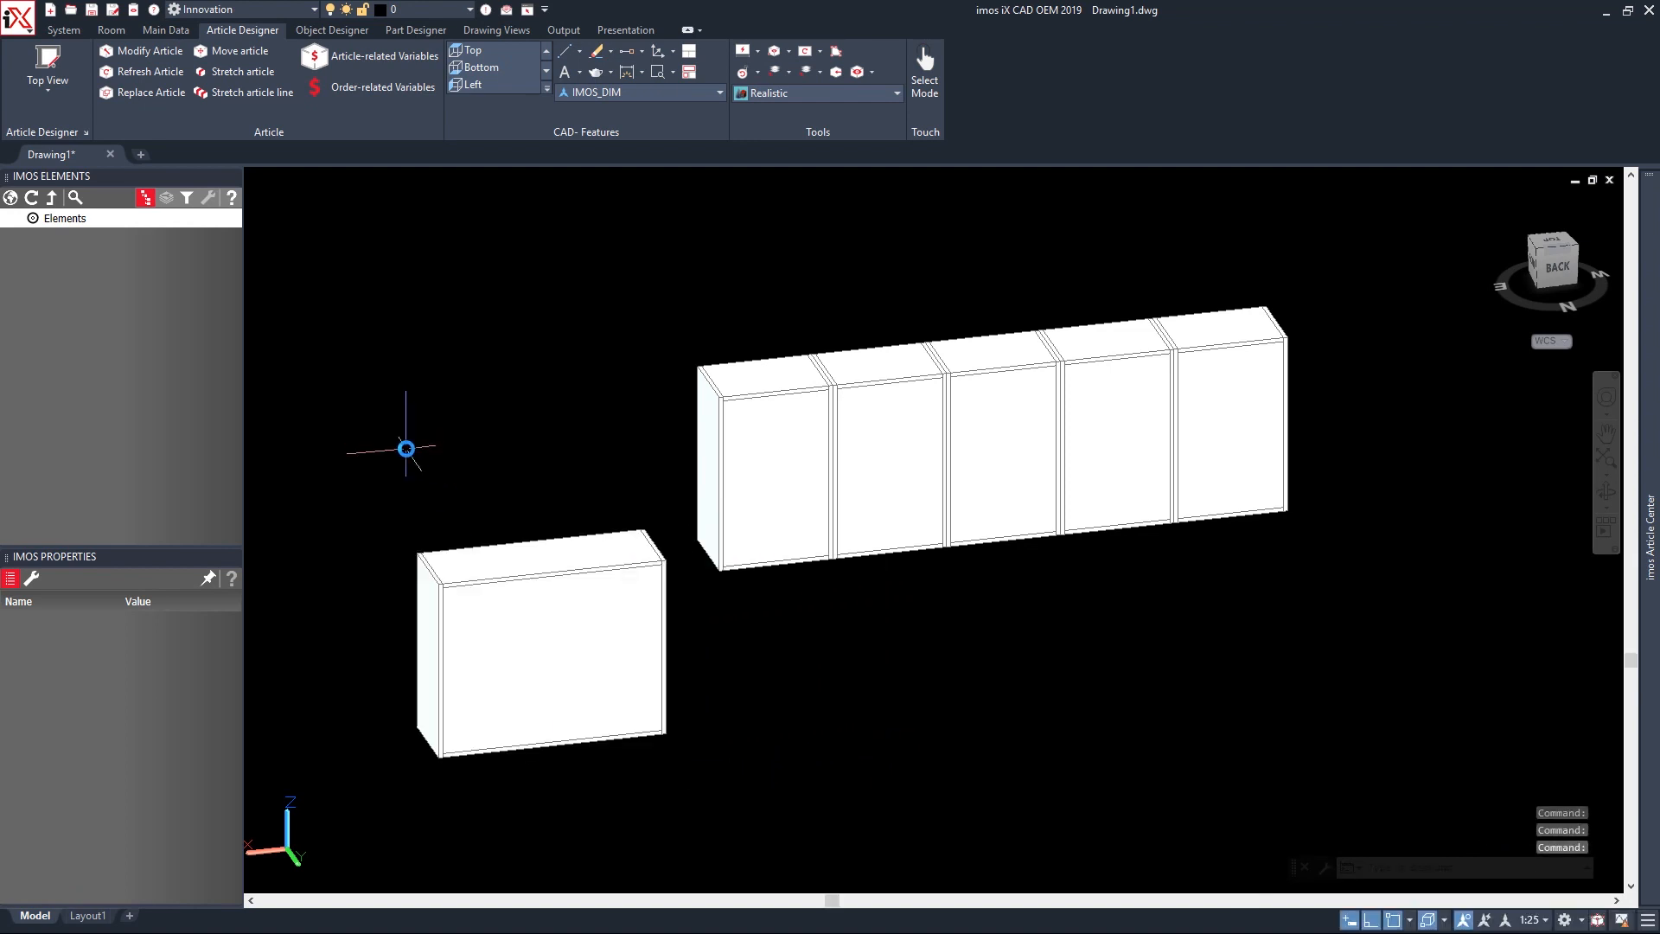
Rotate the BUD_Fixed_Shelf cabinet by 180 degrees and move it back to back against the end of the cabinet row.
{"action": "left_click", "coordinate": [518, 541]}
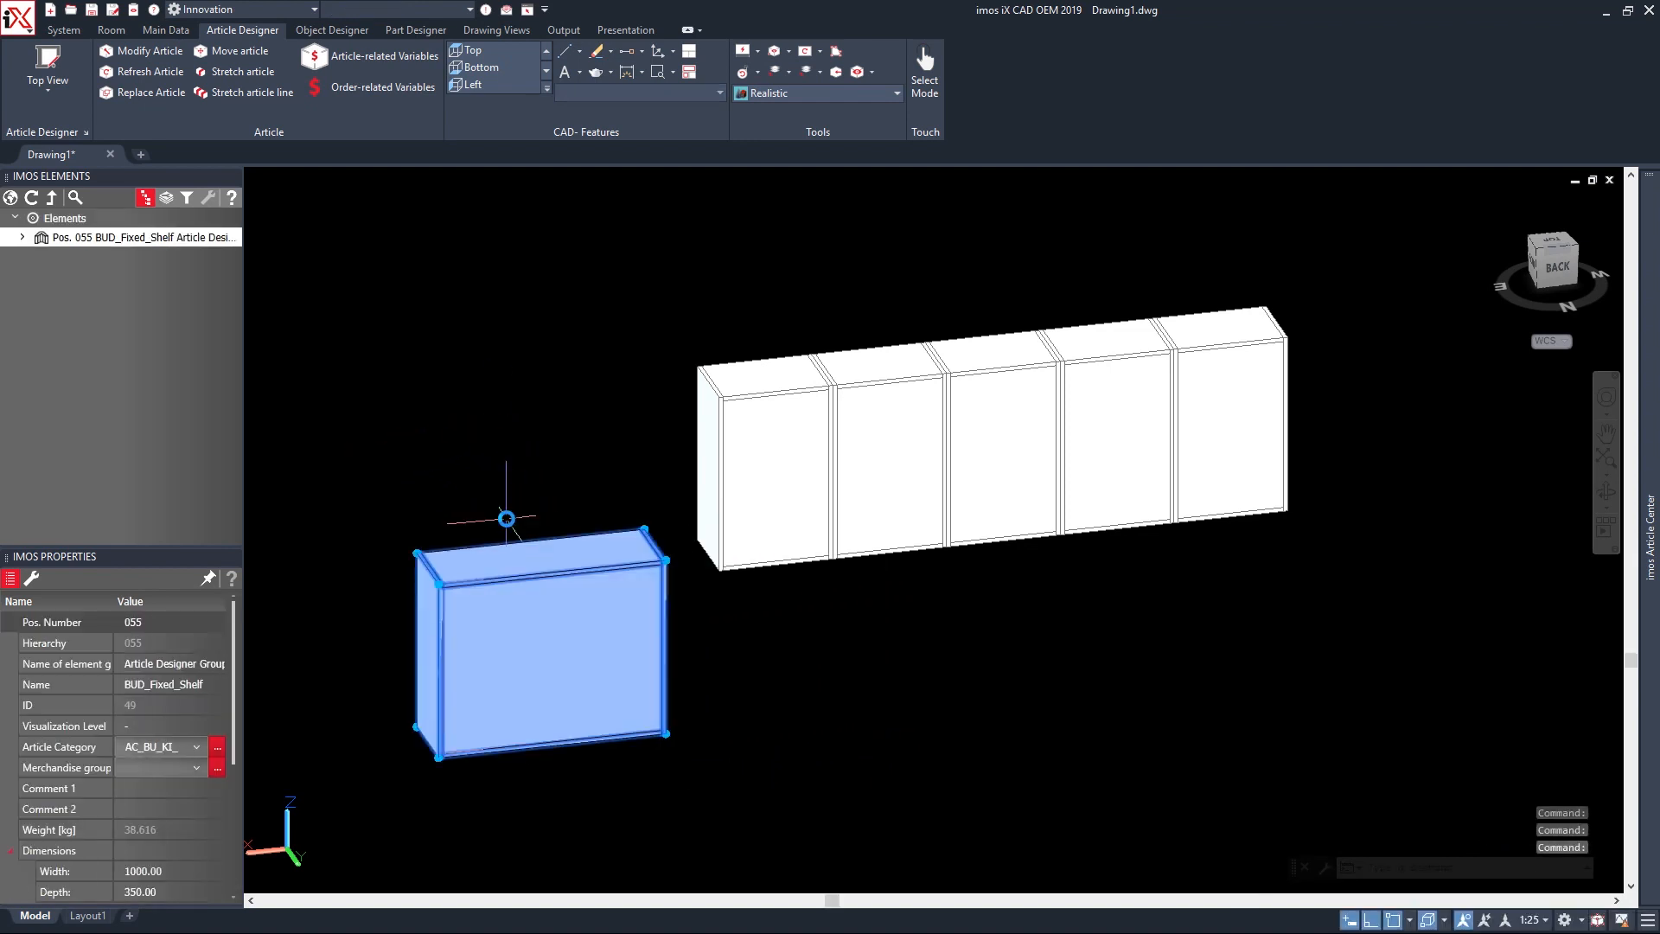
{"action": "right_click", "coordinate": [477, 521]}
{"action": "left_click", "coordinate": [522, 701]}
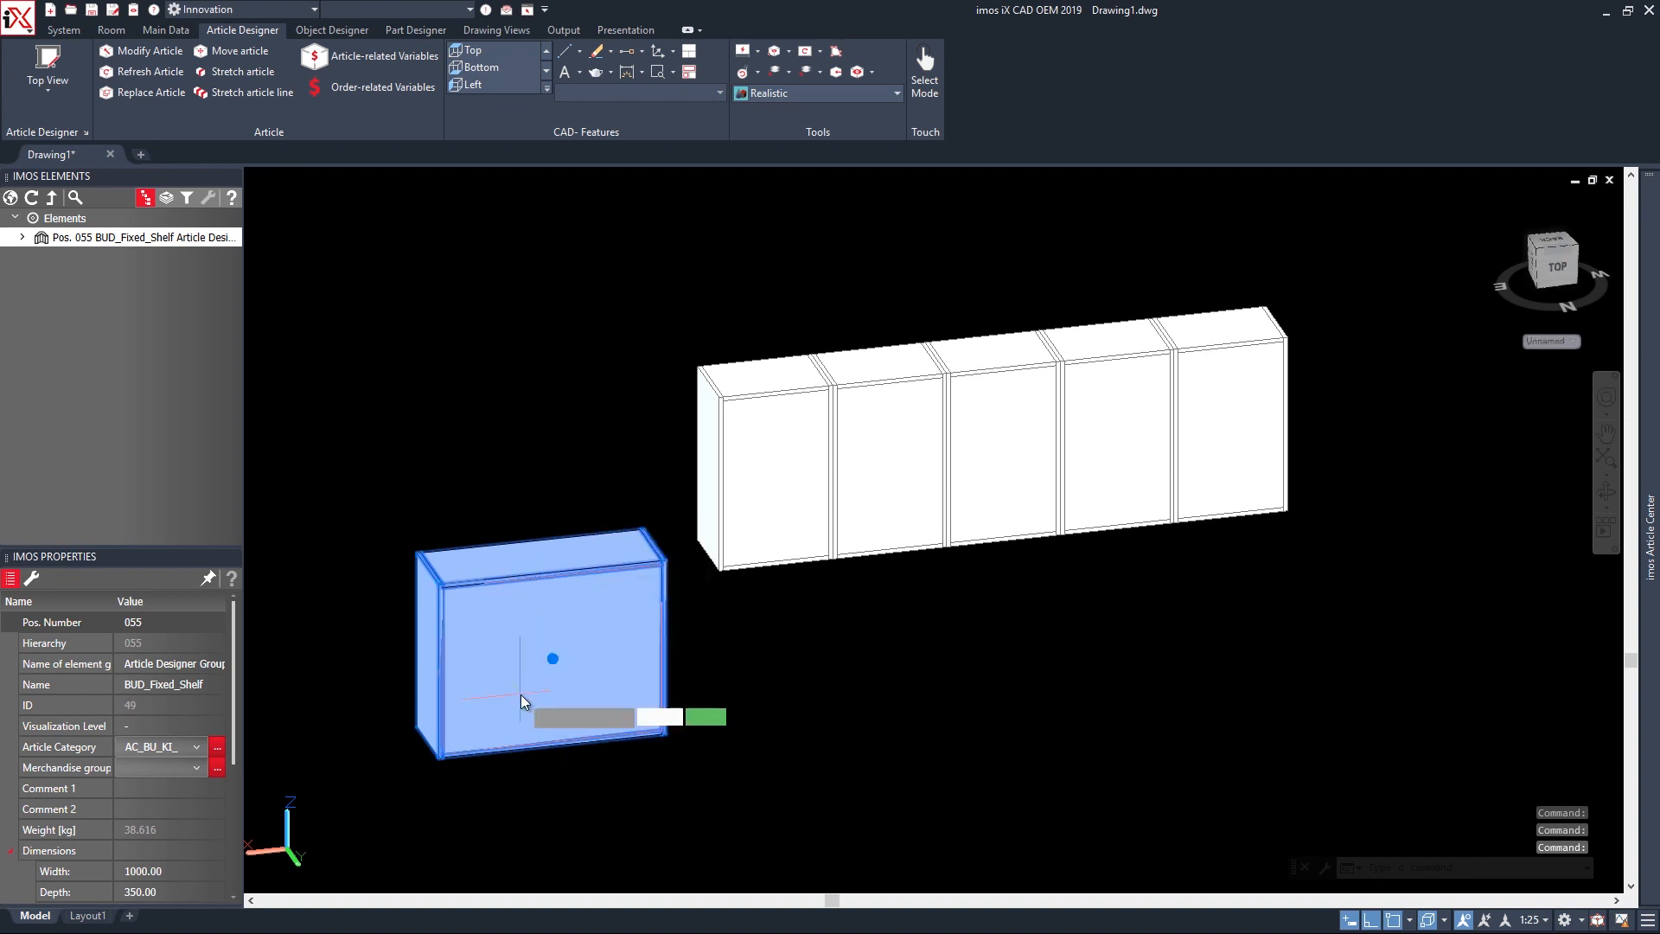
{"action": "left_click", "coordinate": [497, 778]}
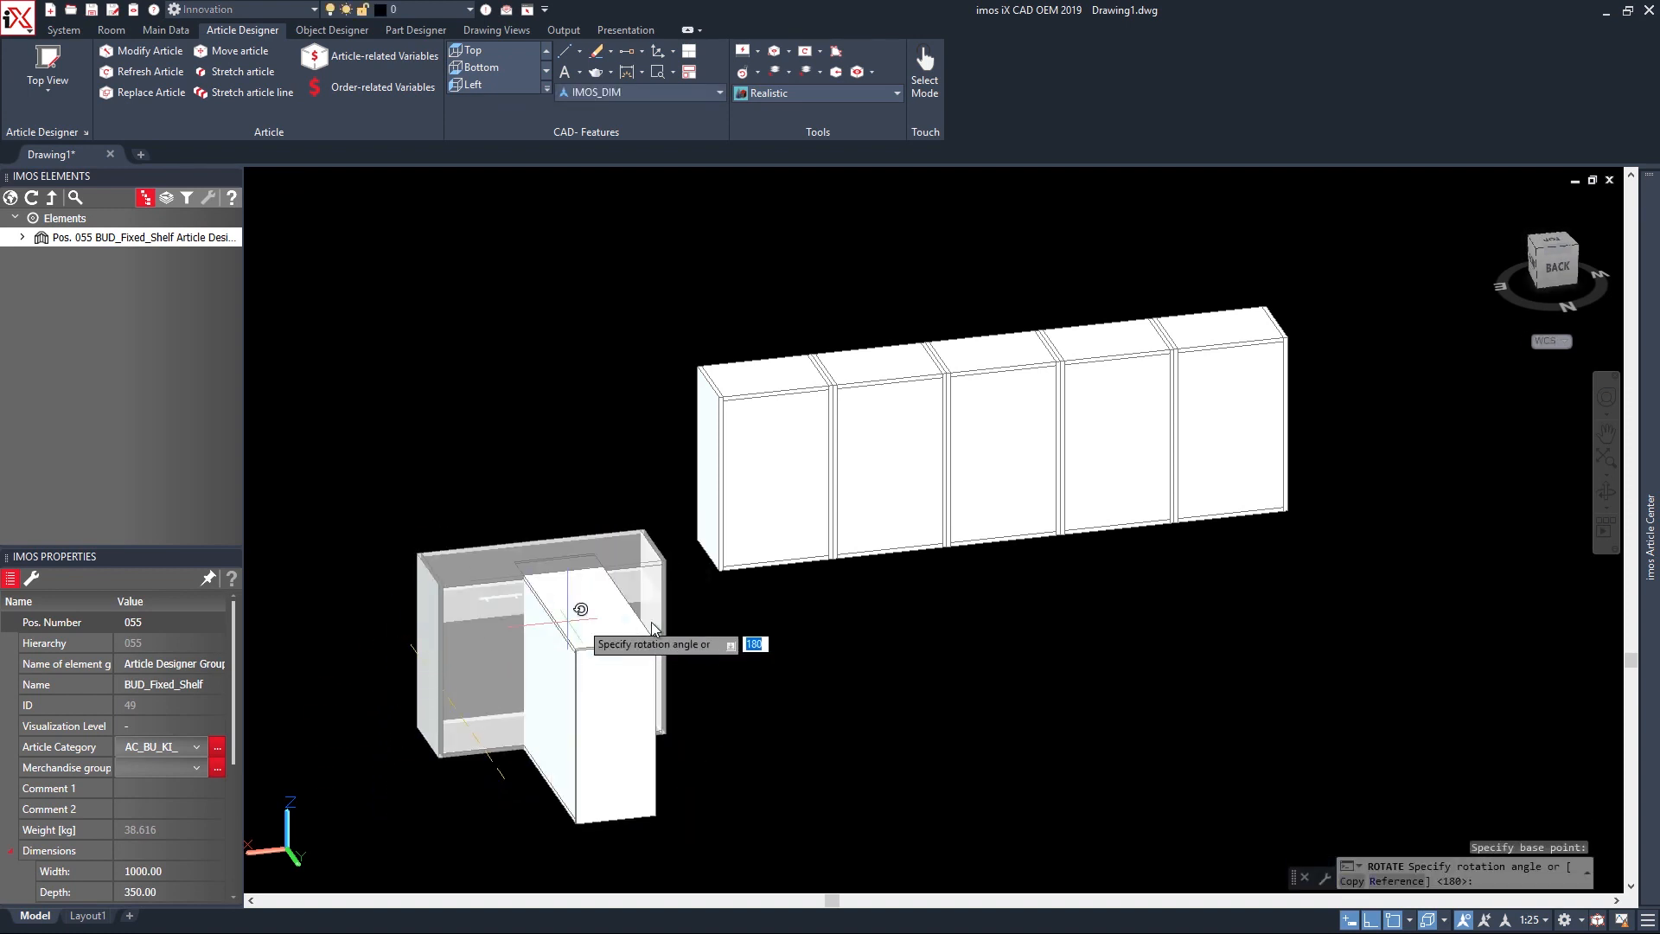
{"action": "left_click", "coordinate": [873, 685]}
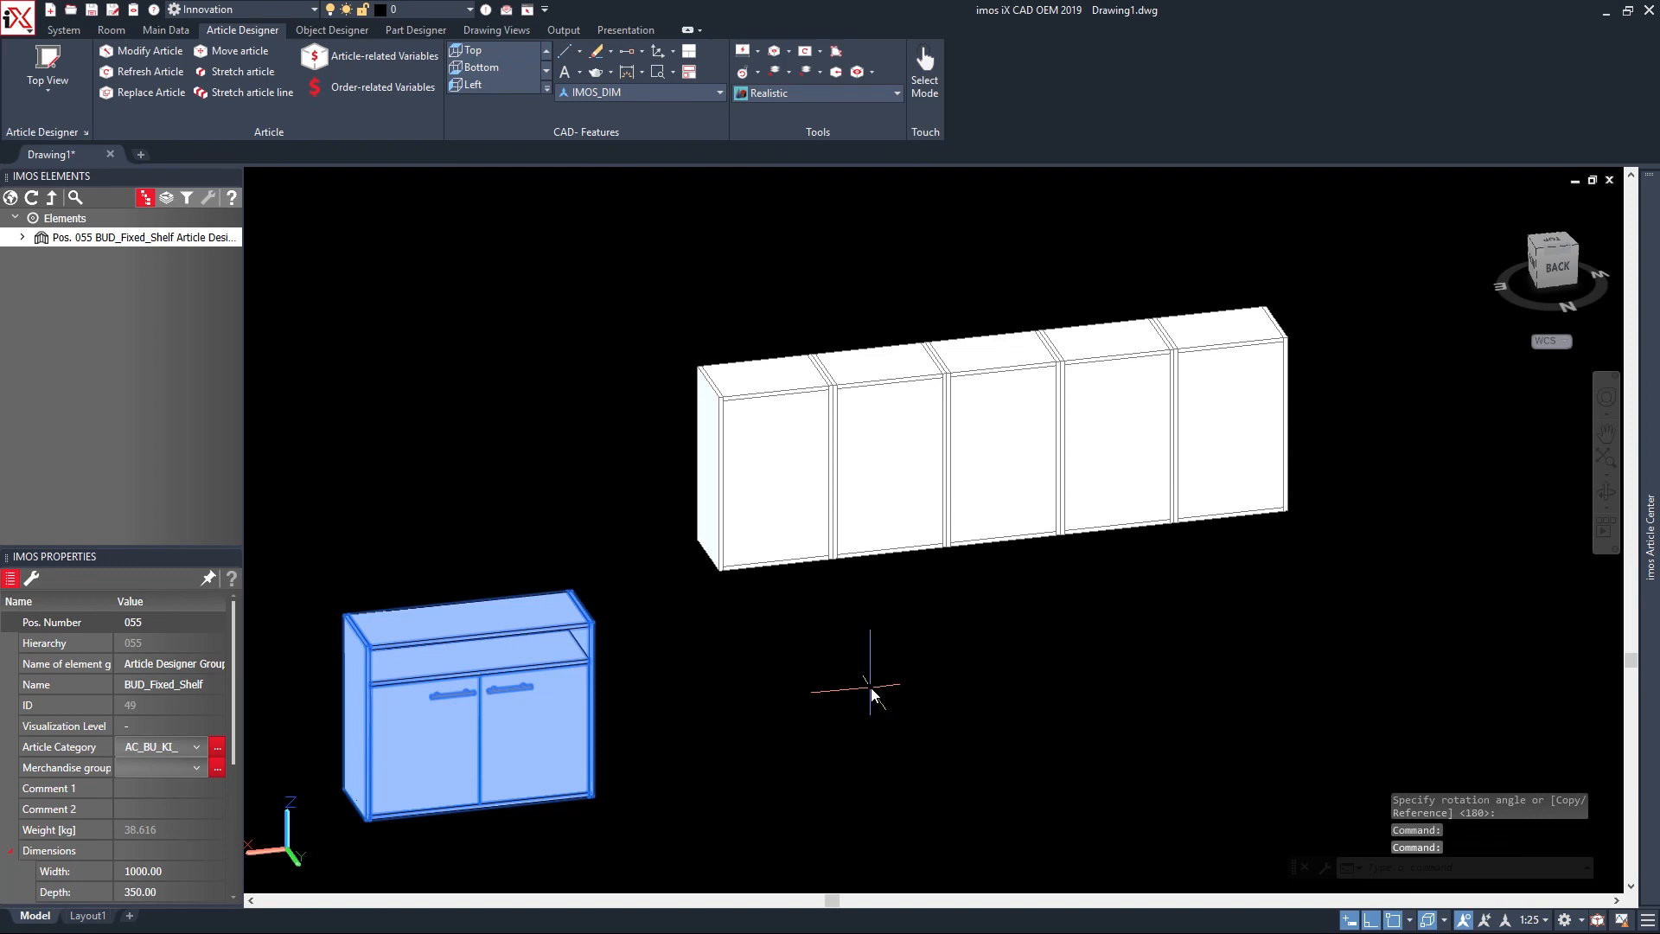
{"action": "left_click", "coordinate": [230, 51]}
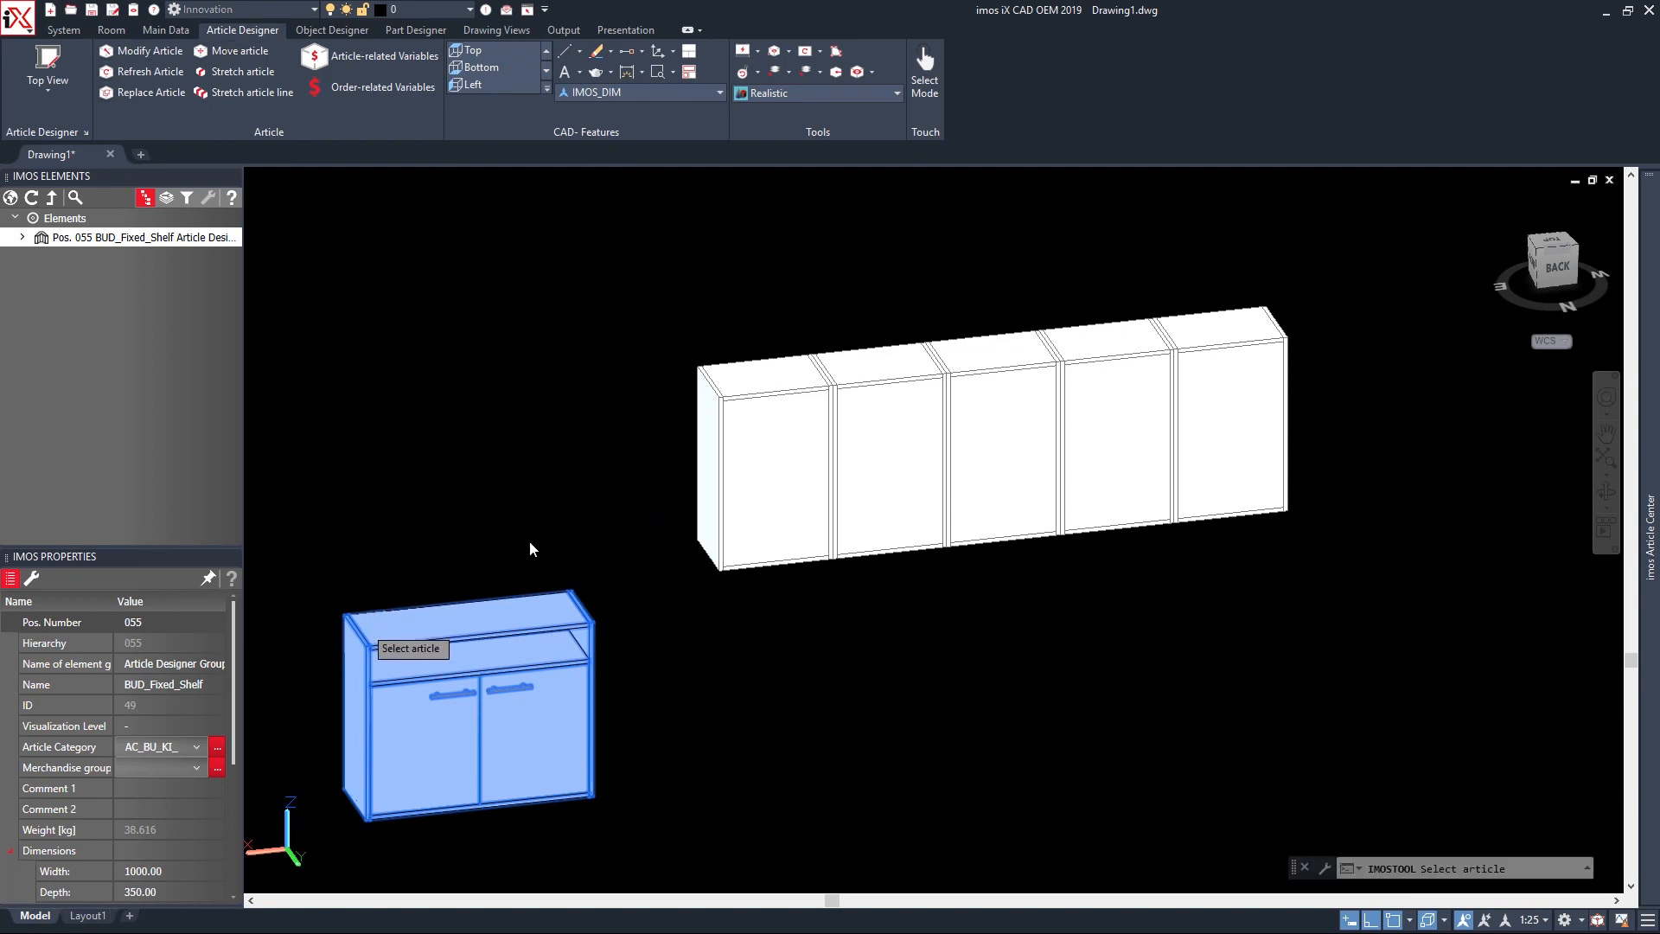
{"action": "left_click", "coordinate": [809, 581]}
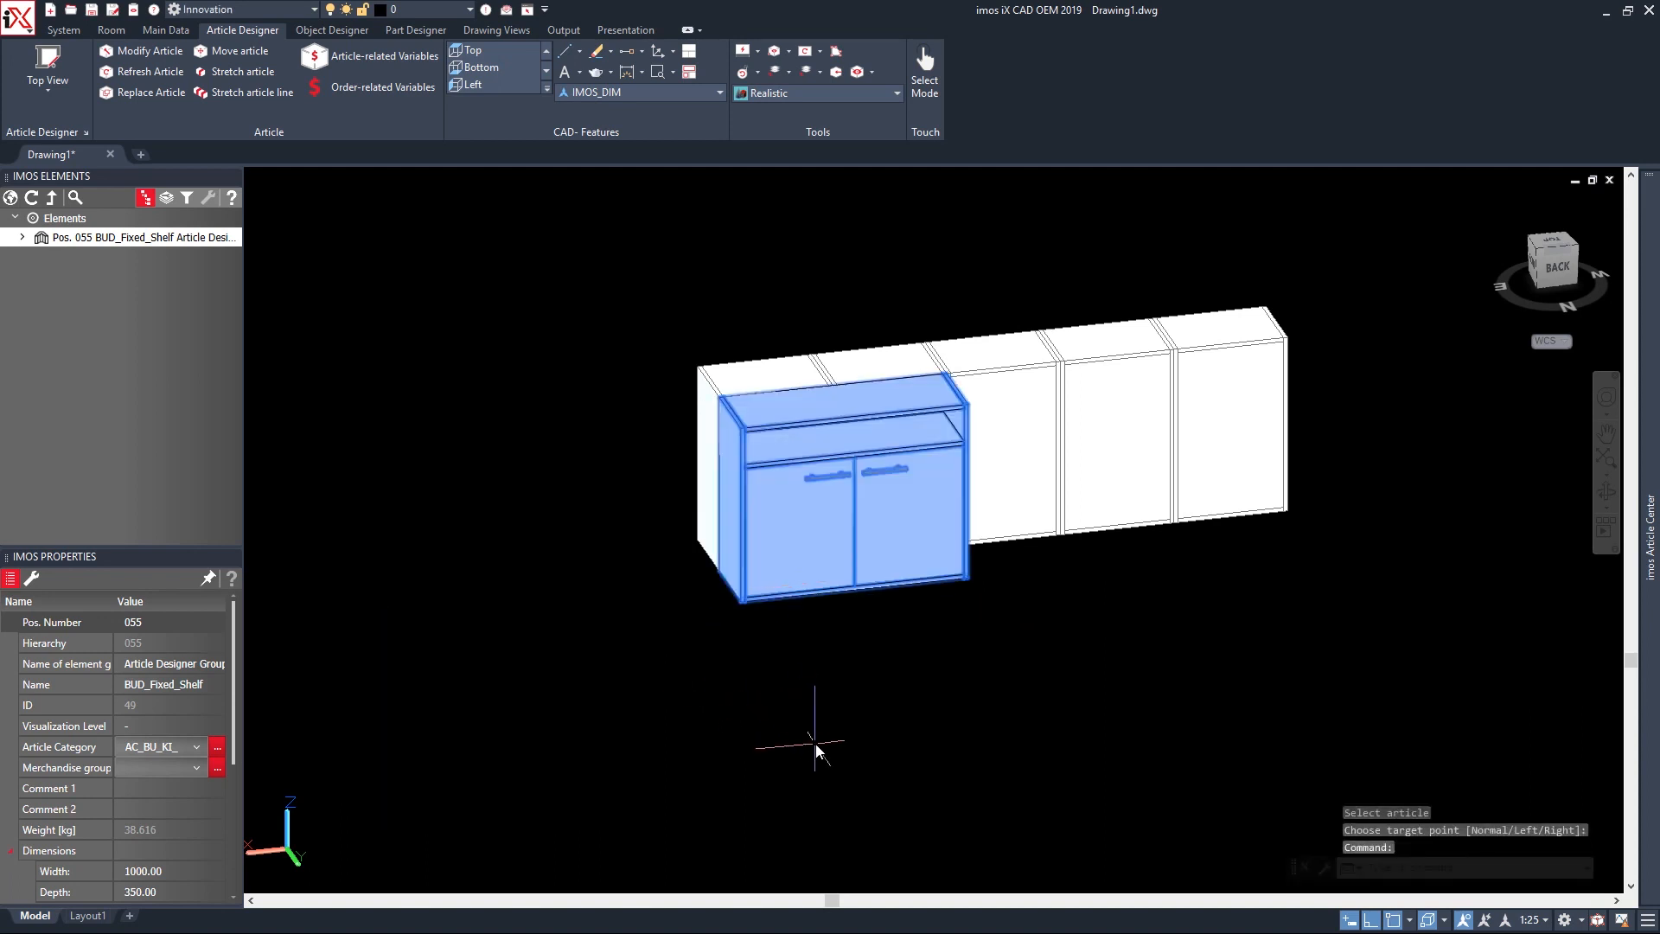
Insert a BUO_Angle_Shelf article directly beside the double-door cabinet, against the back of the row.
{"action": "mouse_move", "coordinate": [1654, 547]}
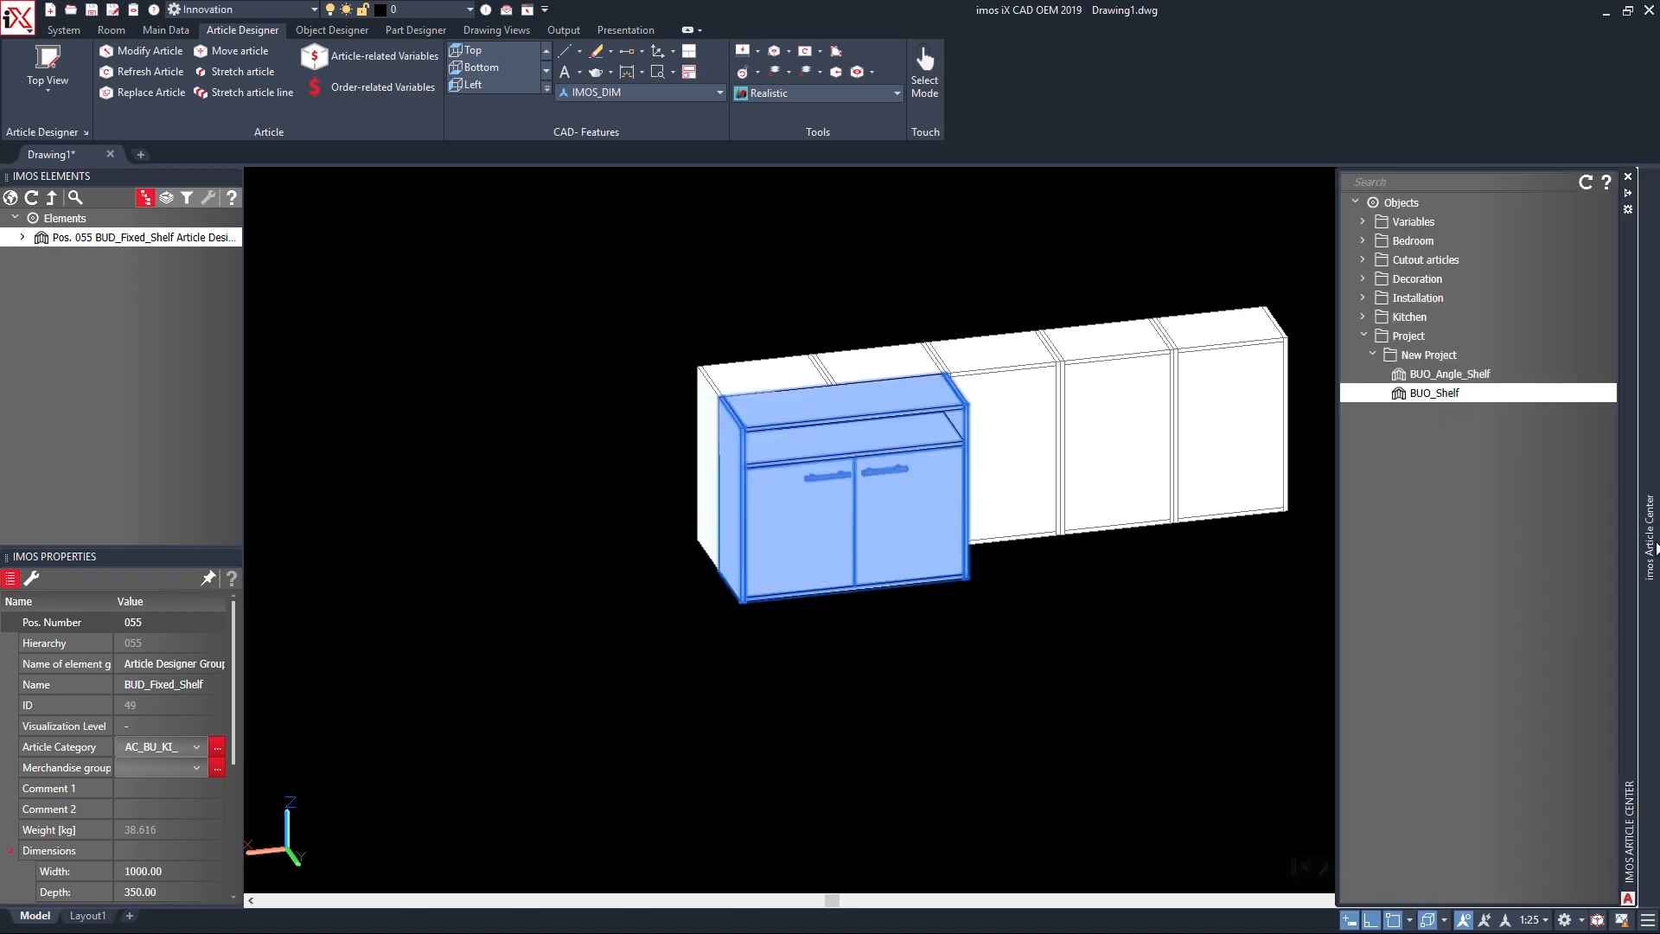
{"action": "double_click", "coordinate": [1479, 377]}
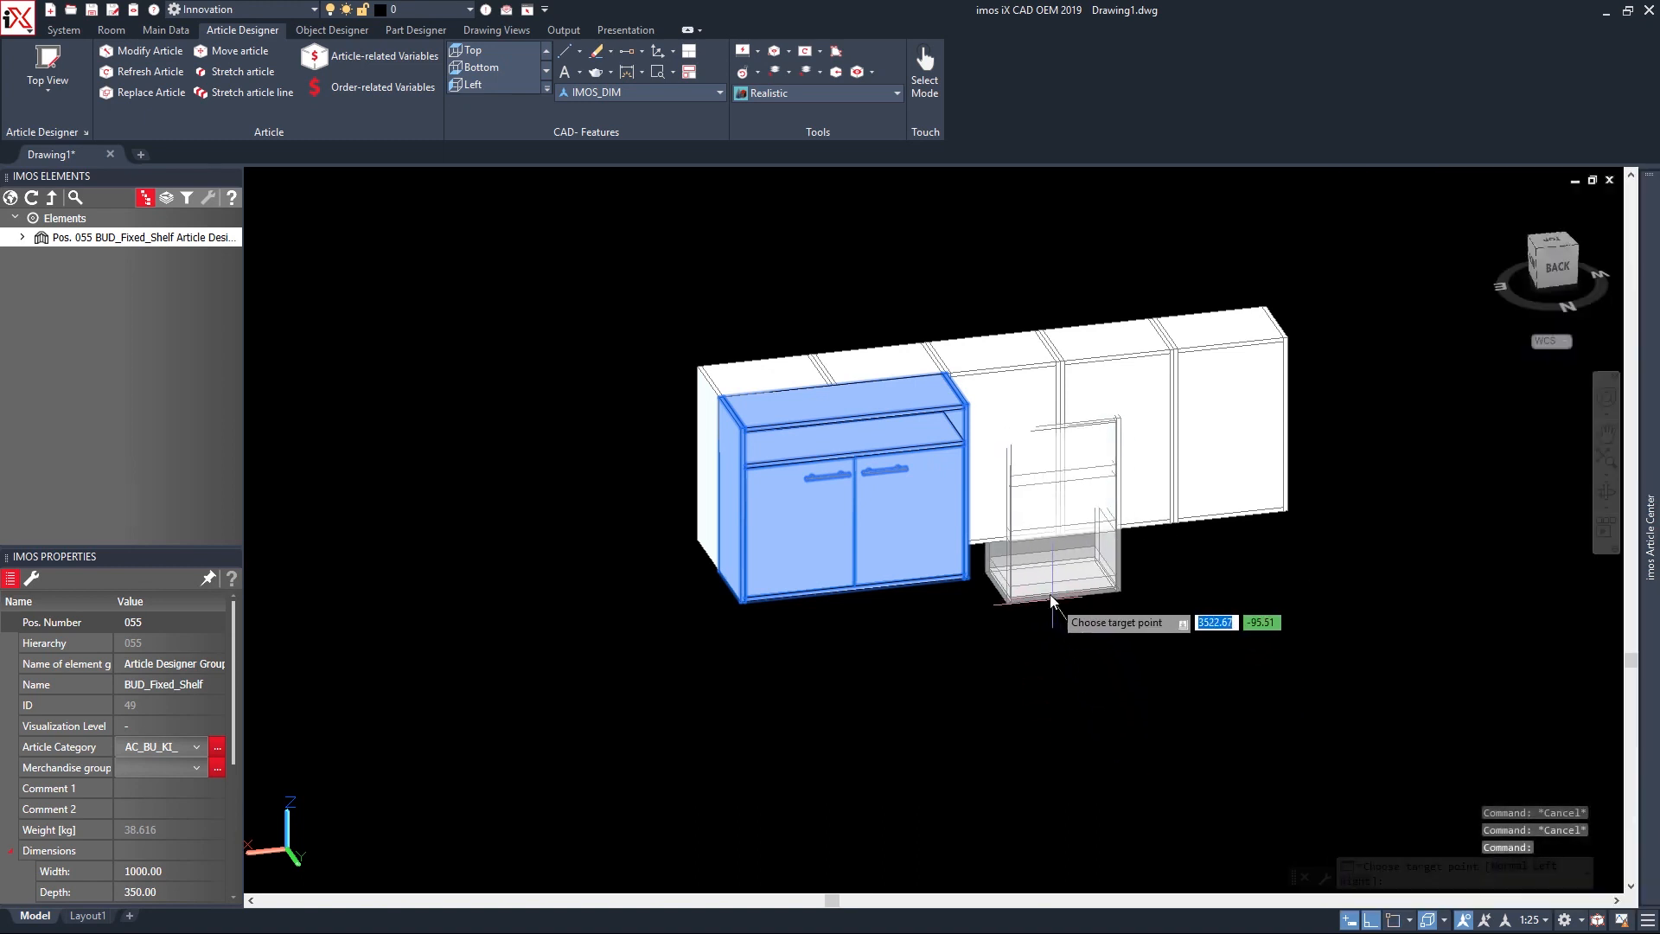
{"action": "left_click", "coordinate": [1017, 683]}
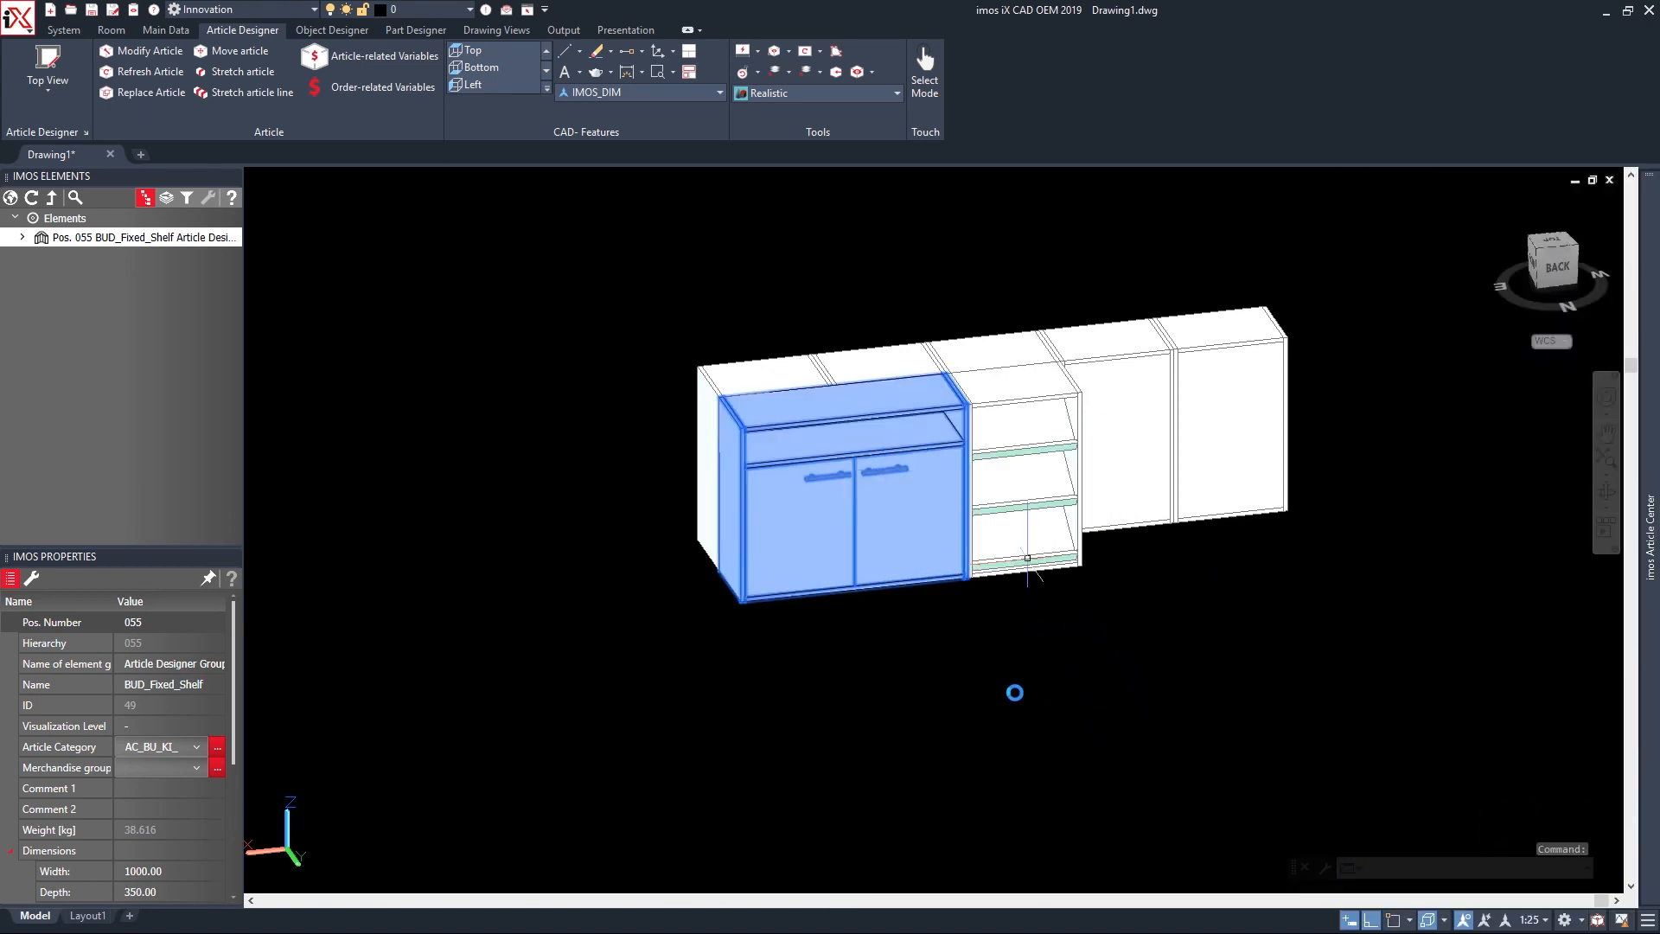
{"action": "middle_click_drag", "start_coordinate": [1080, 606], "coordinate": [827, 696], "text": "shift"}
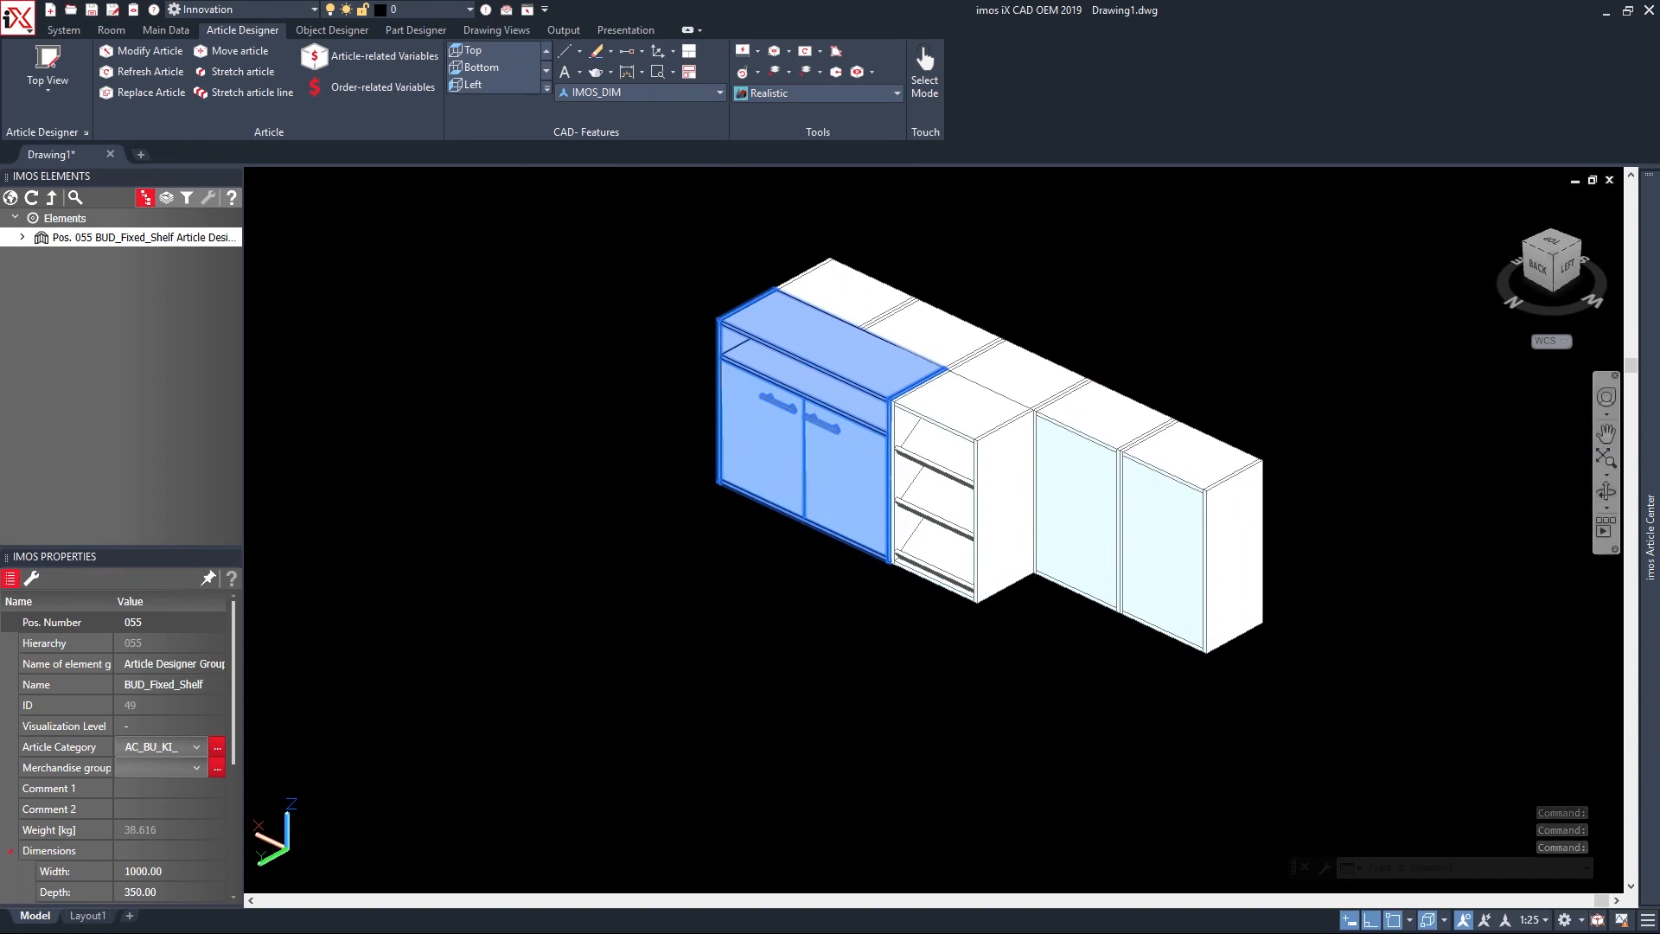
Refresh the article list and open BUD_Fixed_Shelf from New Project for editing in the Article Designer.
{"action": "mouse_move", "coordinate": [1643, 462]}
{"action": "left_click", "coordinate": [1584, 184]}
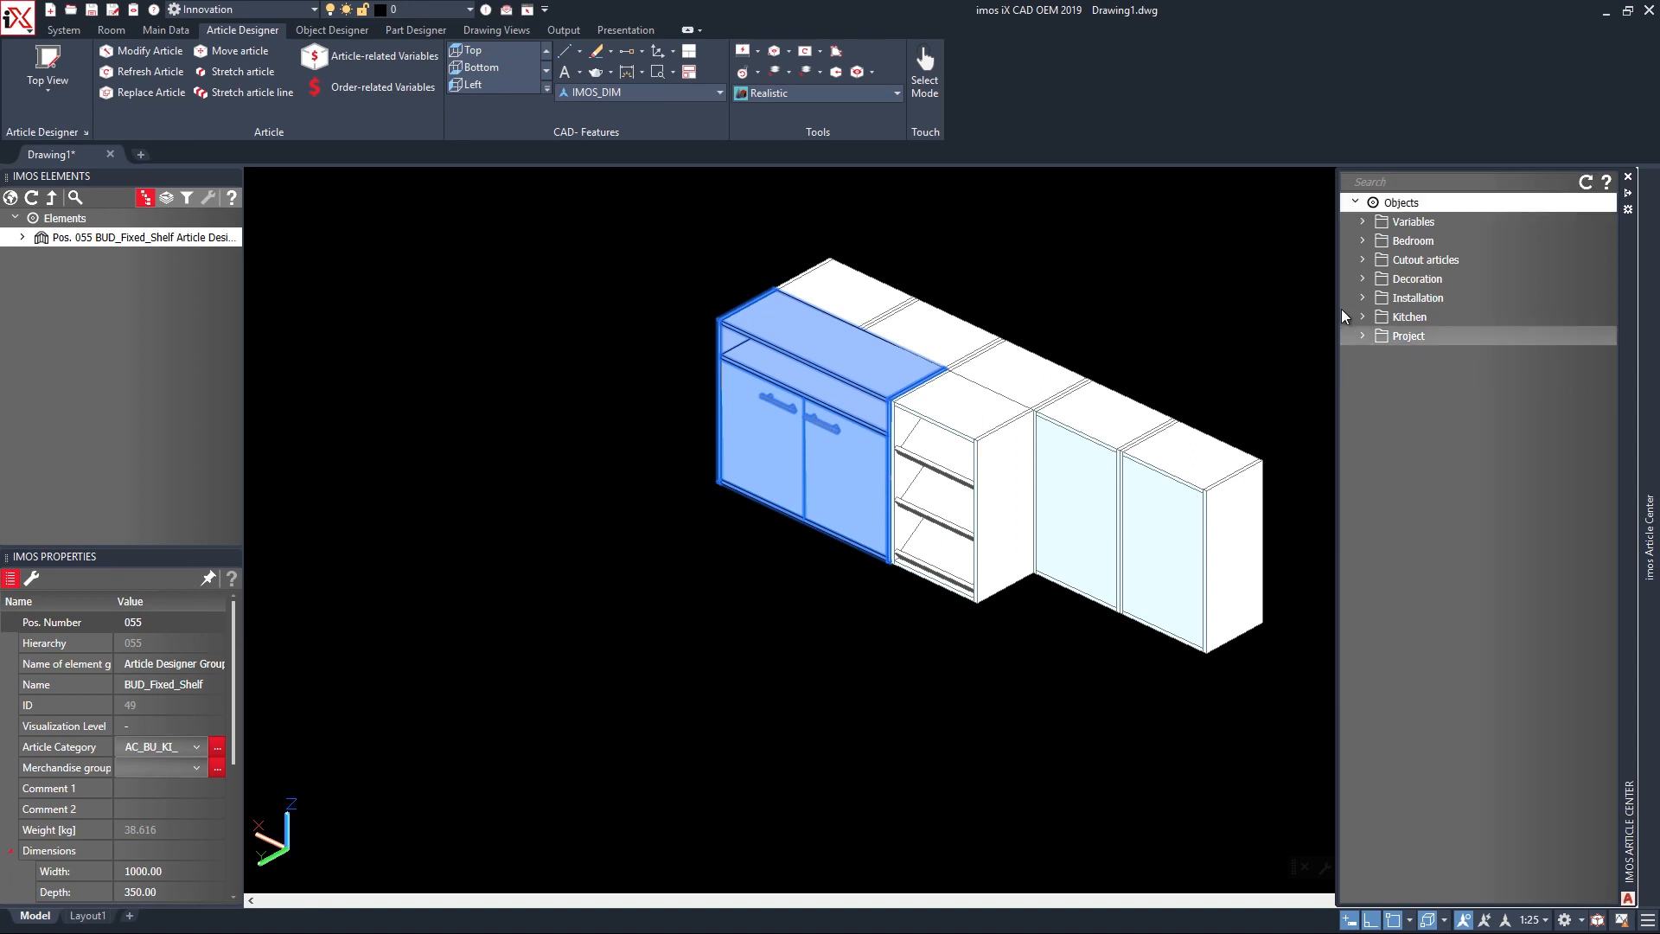
{"action": "left_click", "coordinate": [1363, 335]}
{"action": "left_click", "coordinate": [1373, 354]}
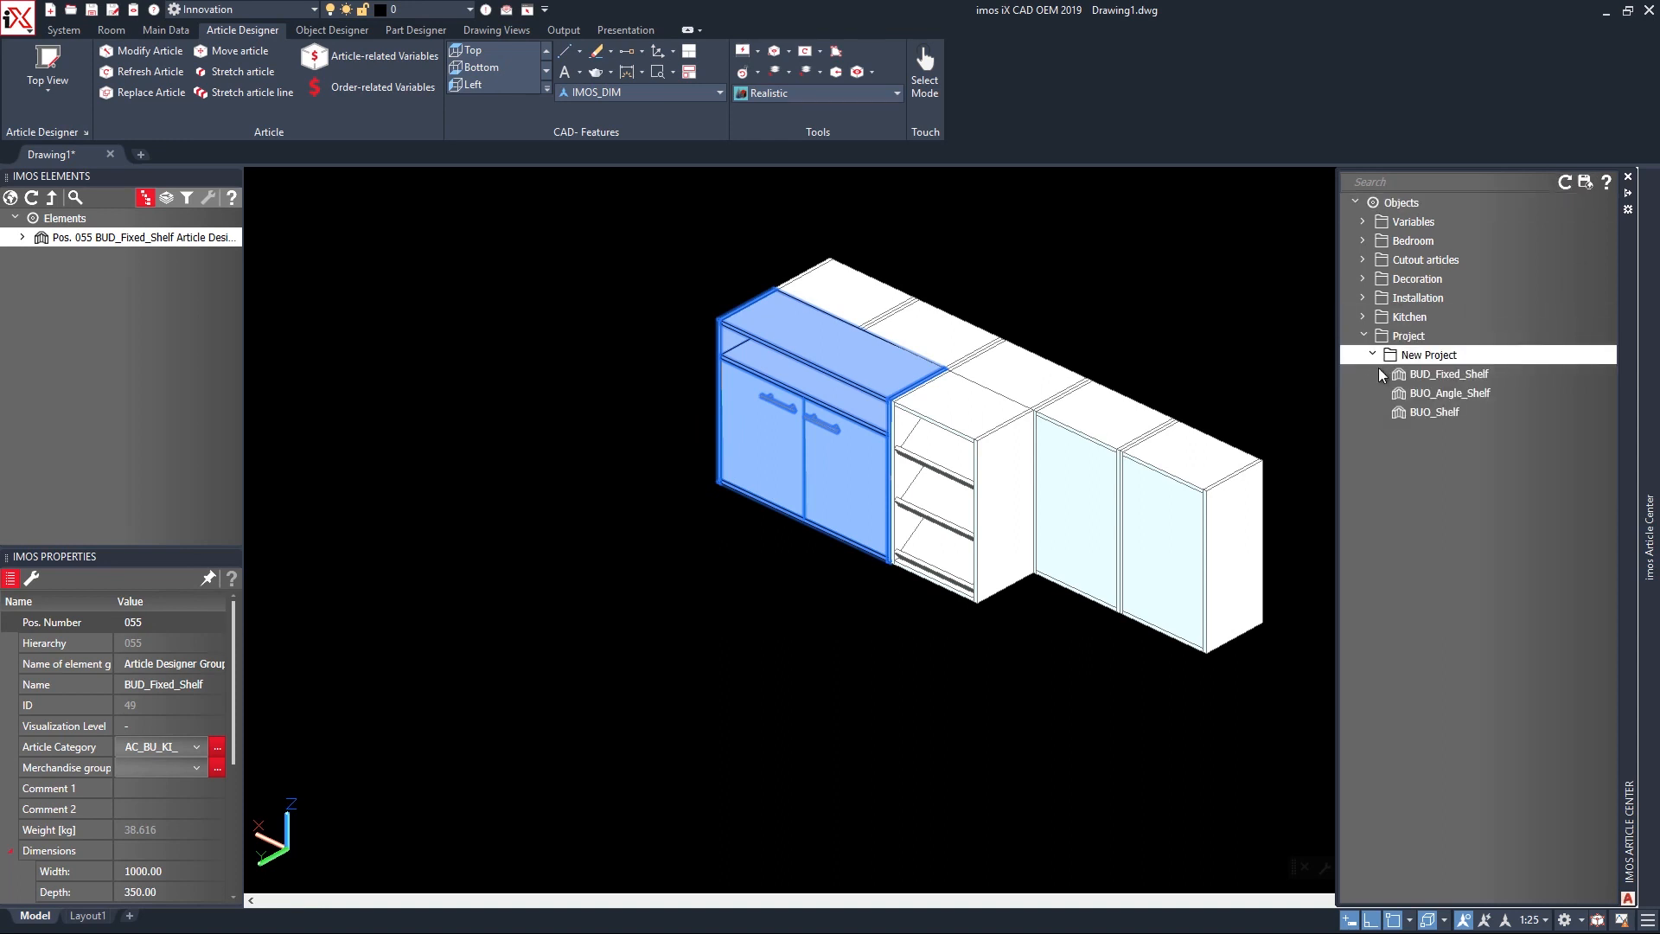
{"action": "left_click", "coordinate": [1440, 377]}
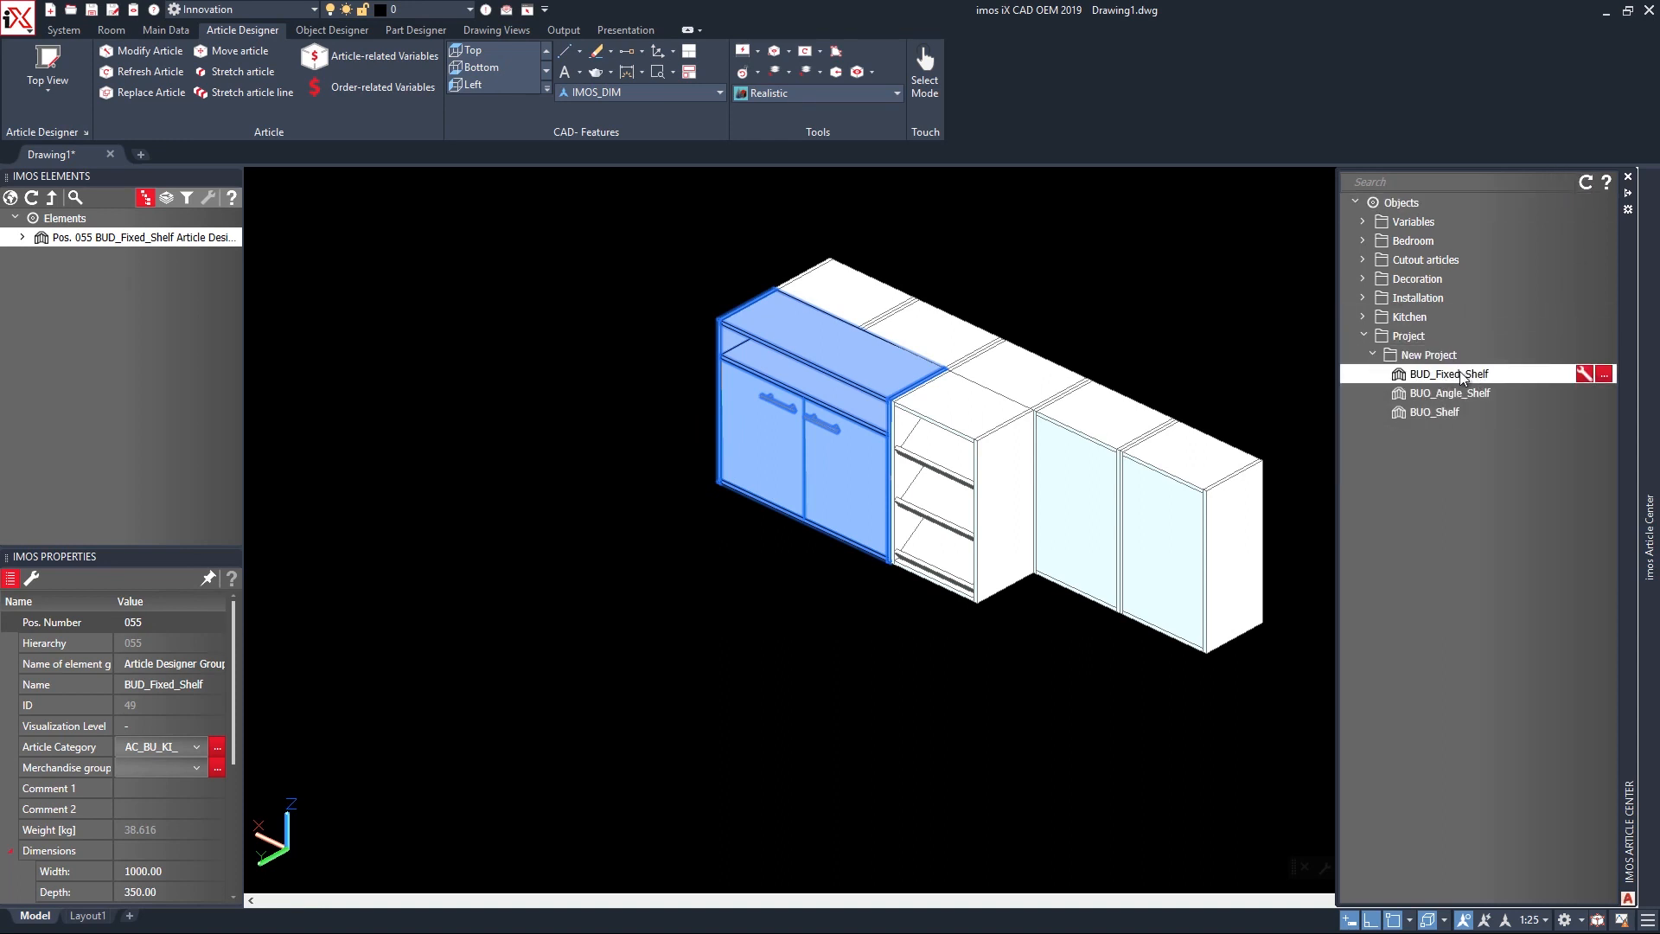
{"action": "left_click", "coordinate": [1584, 374]}
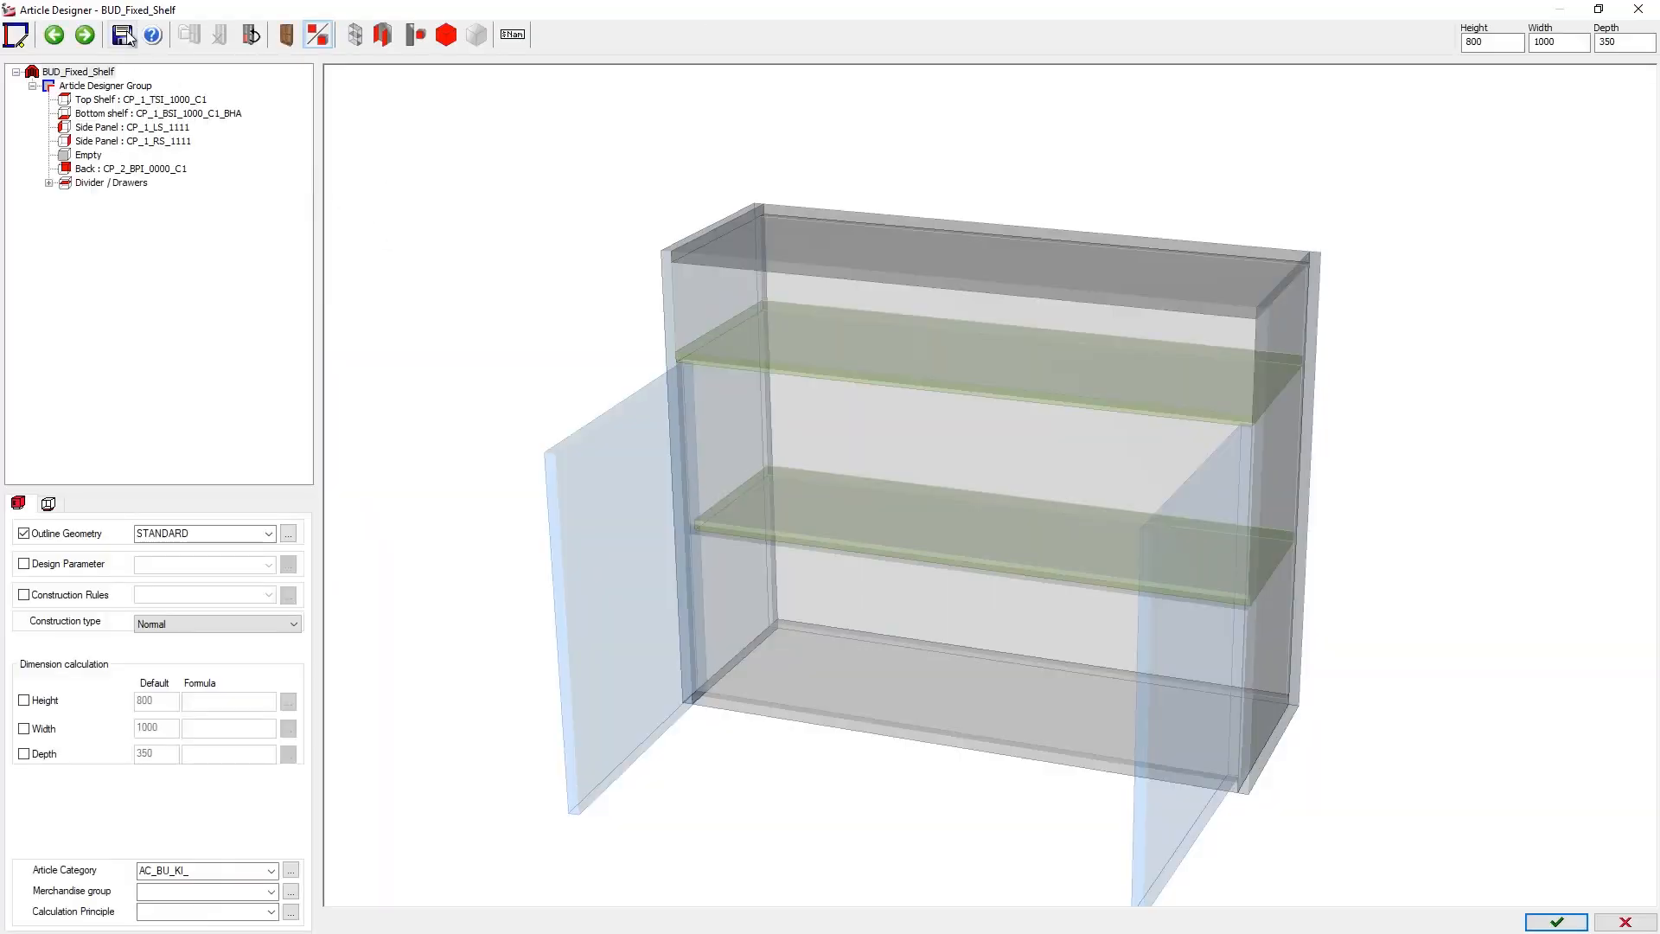
Save a copy of the article in New Project under the name BUDr_Fixed_Shelf.
{"action": "left_click", "coordinate": [123, 35]}
{"action": "left_click", "coordinate": [765, 485]}
{"action": "left_click", "coordinate": [796, 513]}
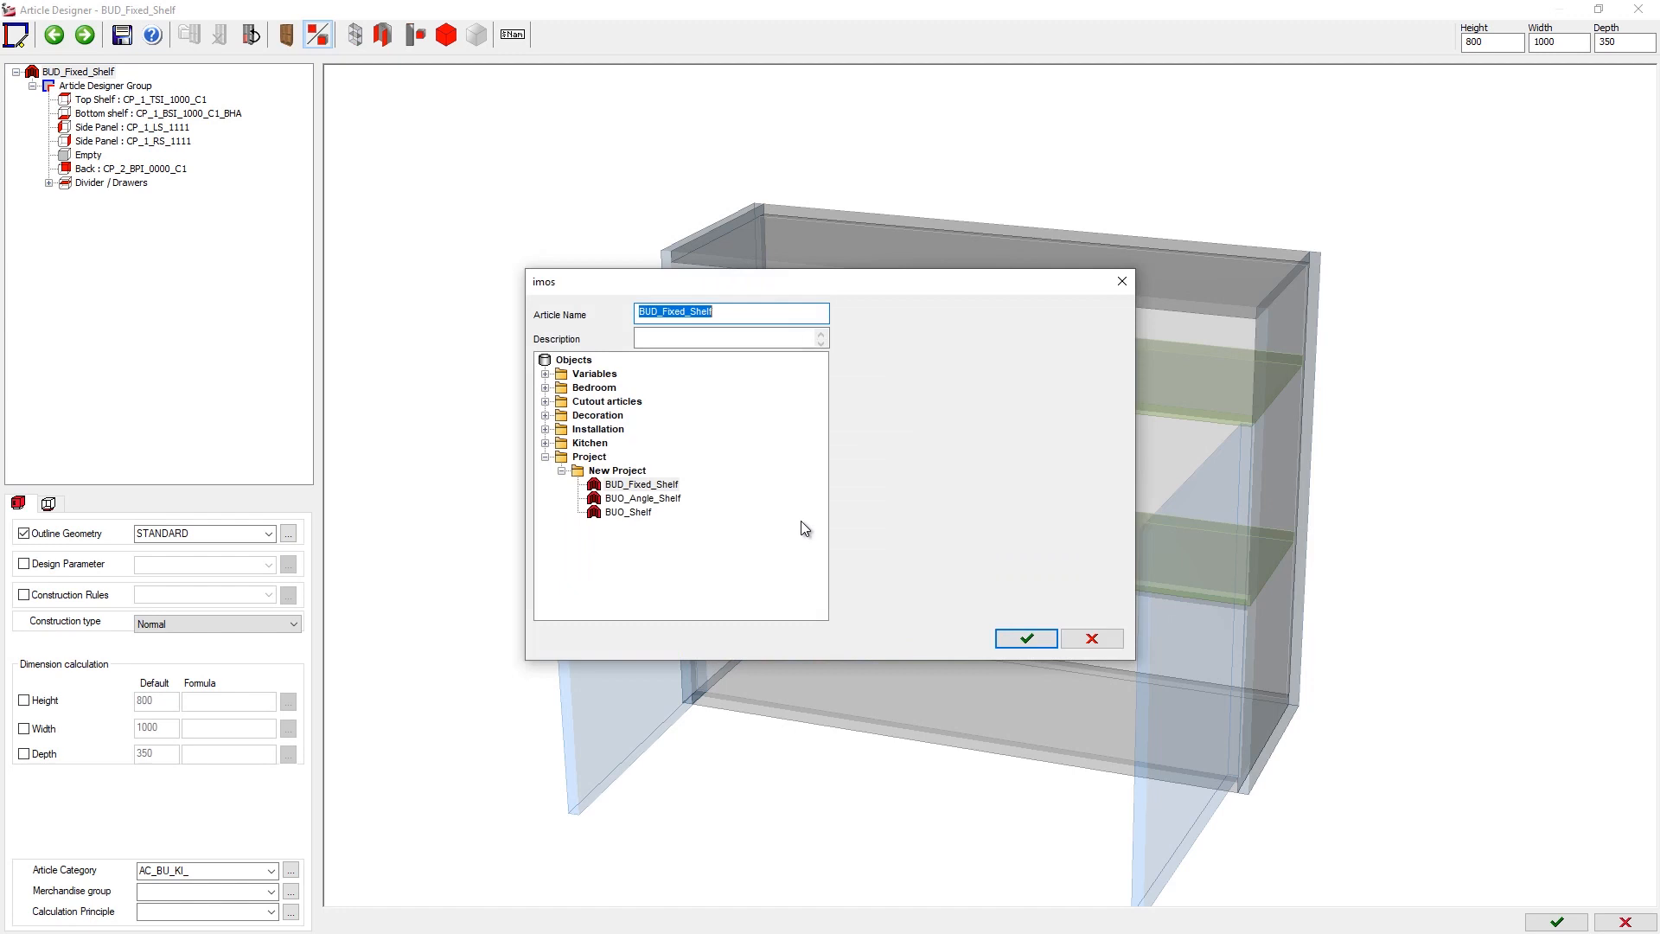
{"action": "left_click", "coordinate": [657, 312]}
{"action": "left_click", "coordinate": [1020, 638]}
Delete the double door from the compartment below the fixed shelf in BUDr_Fixed_Shelf.
{"action": "left_click", "coordinate": [82, 184]}
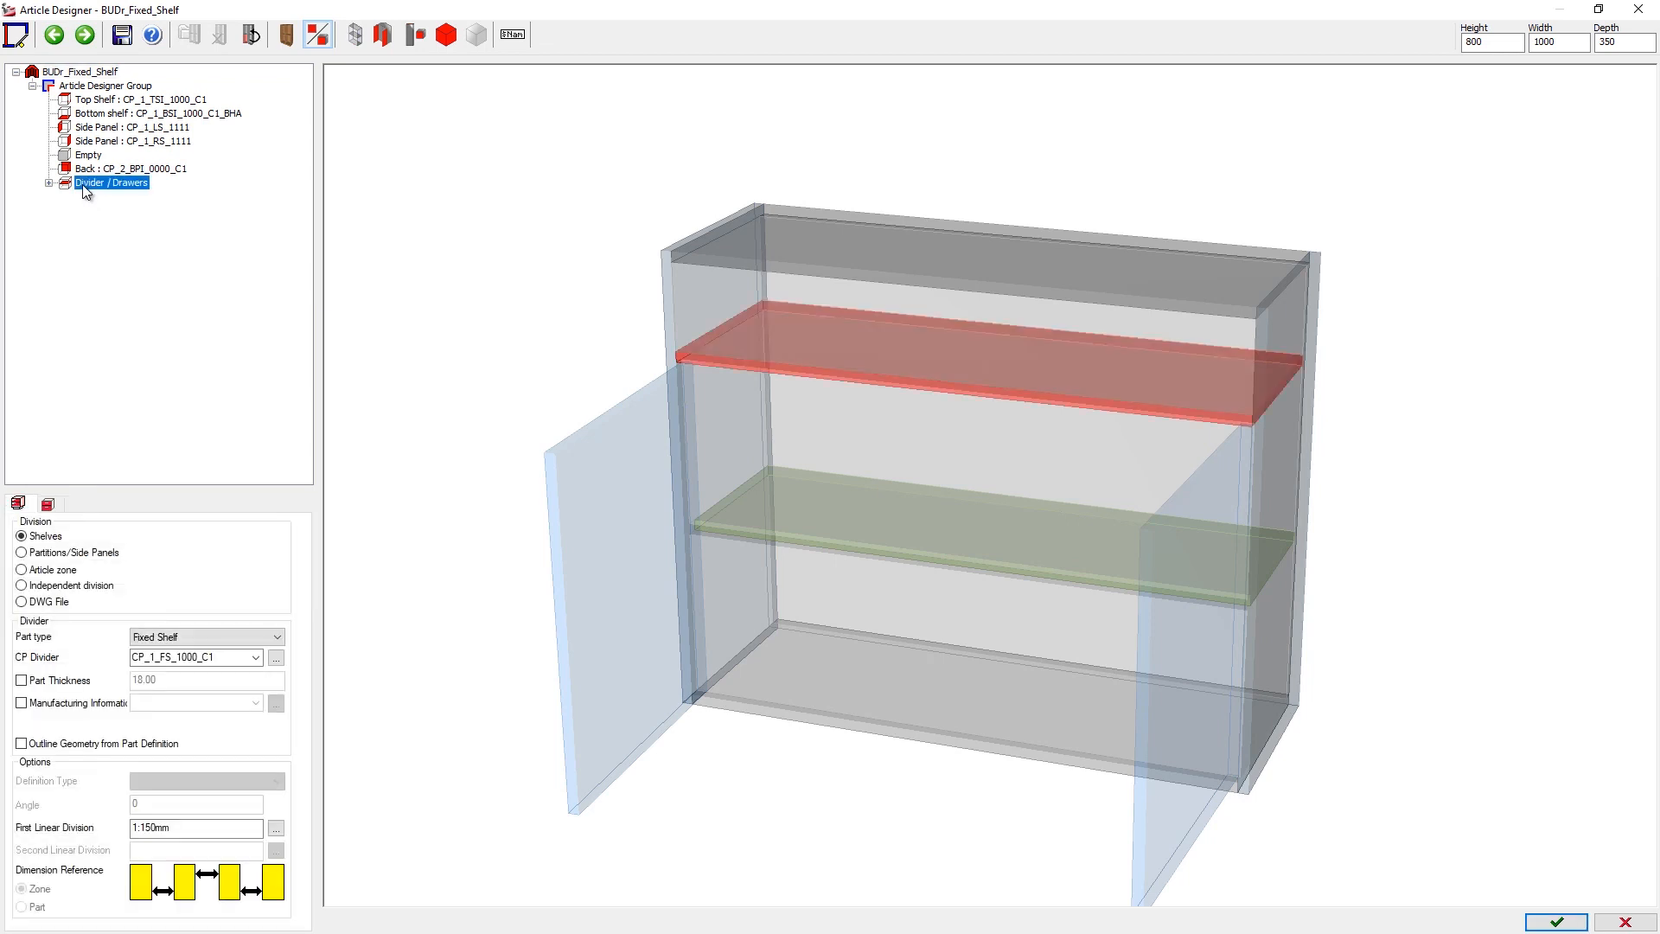
{"action": "left_click", "coordinate": [48, 184]}
{"action": "left_click", "coordinate": [65, 211]}
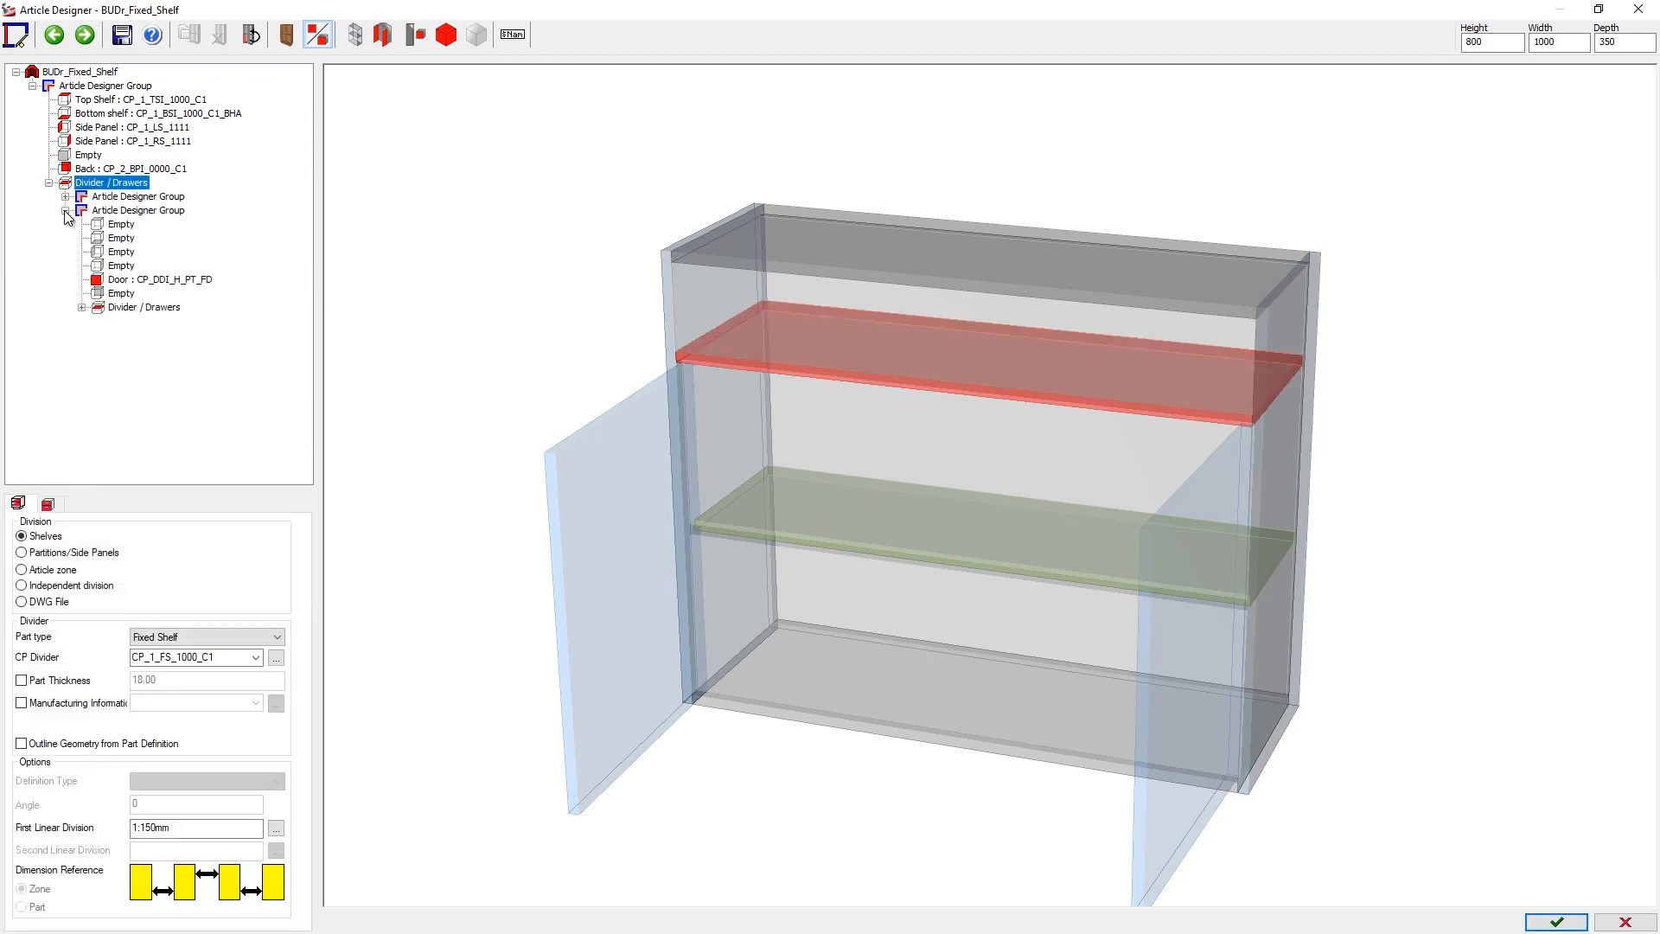
{"action": "left_click", "coordinate": [140, 282]}
{"action": "key", "text": "Delete"}
Replace the adjustable shelf below the fixed shelf with three drawers, using front division 1:1:1 and Inset construction.
{"action": "left_click", "coordinate": [129, 309]}
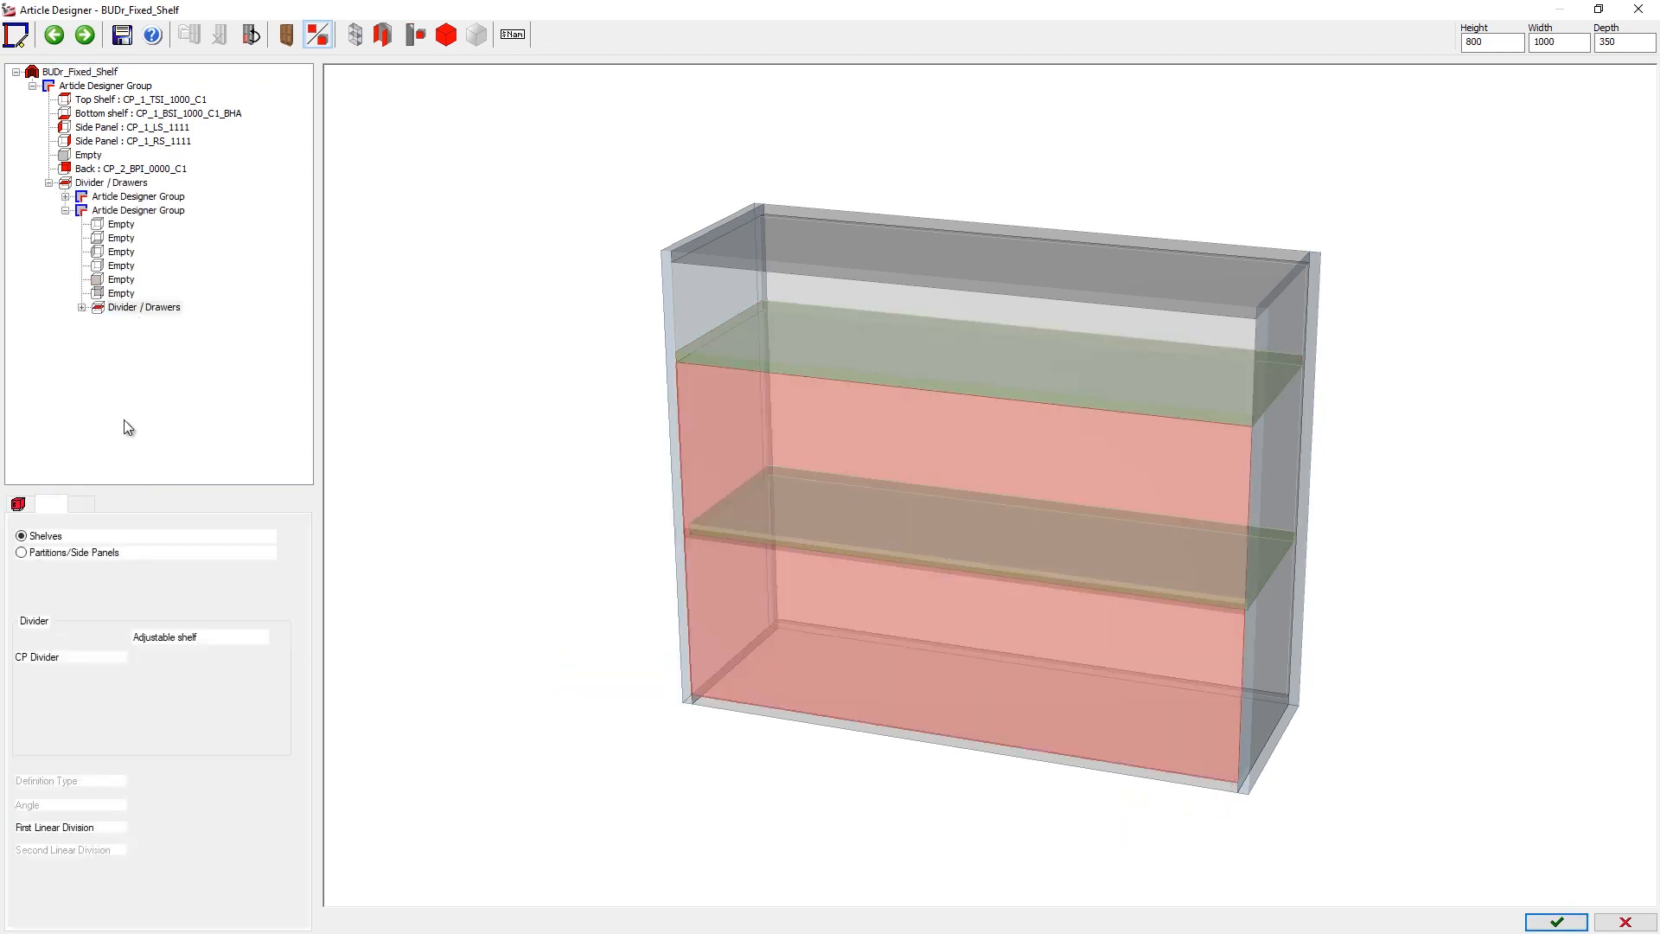
{"action": "left_click", "coordinate": [145, 828]}
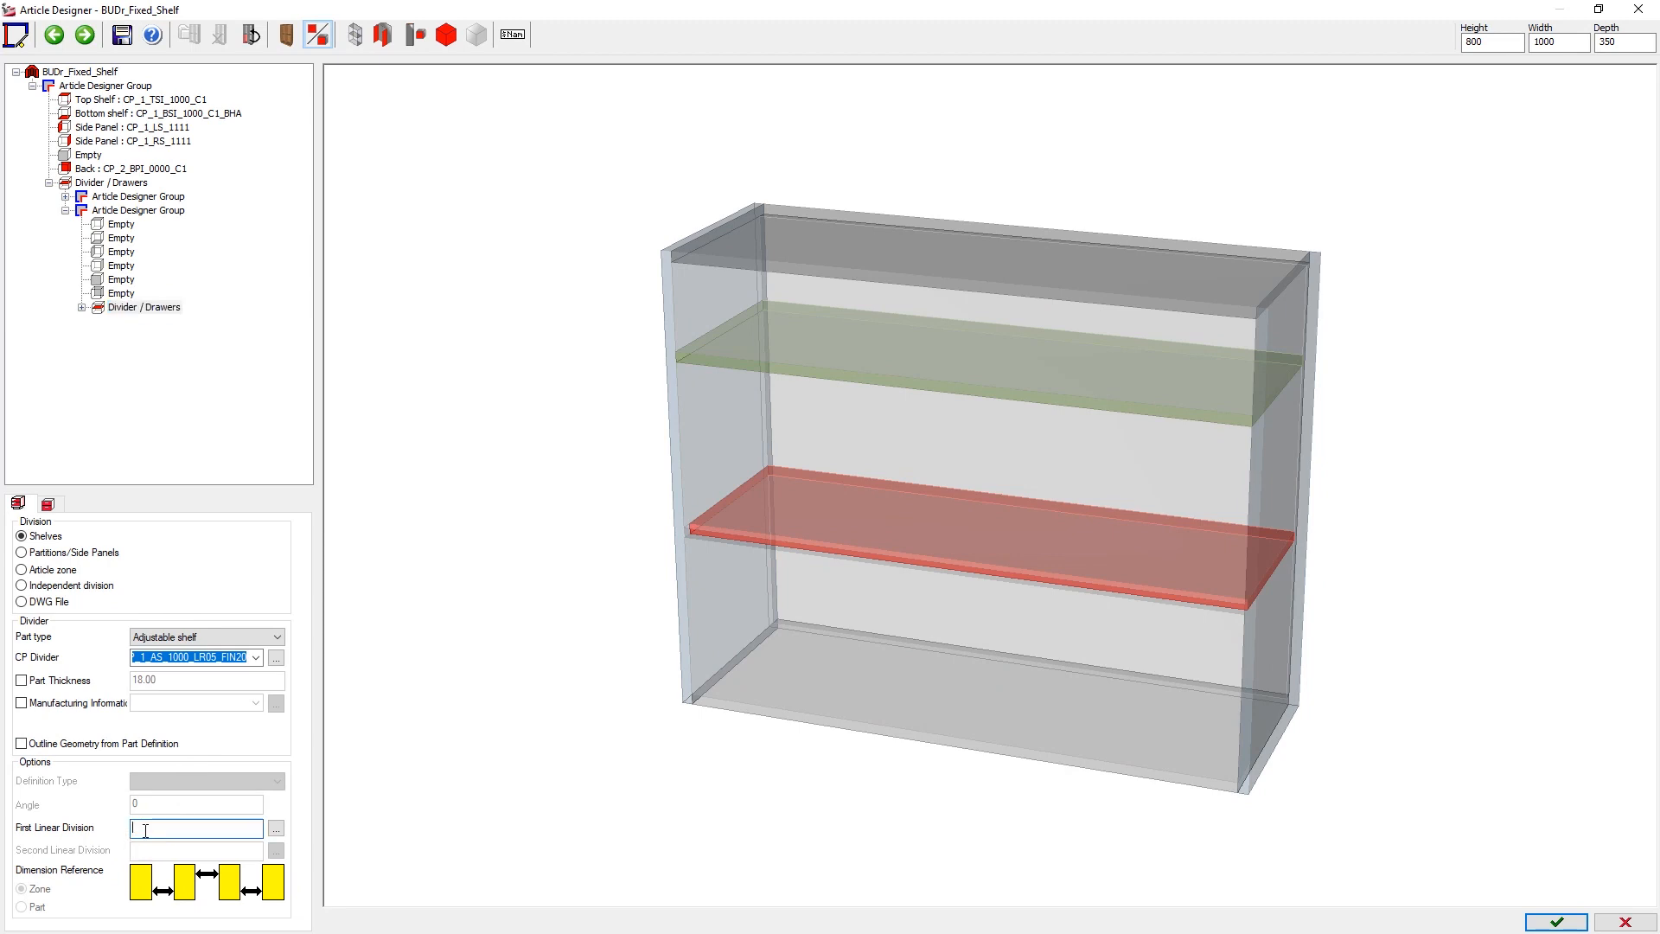
{"action": "left_click", "coordinate": [49, 504]}
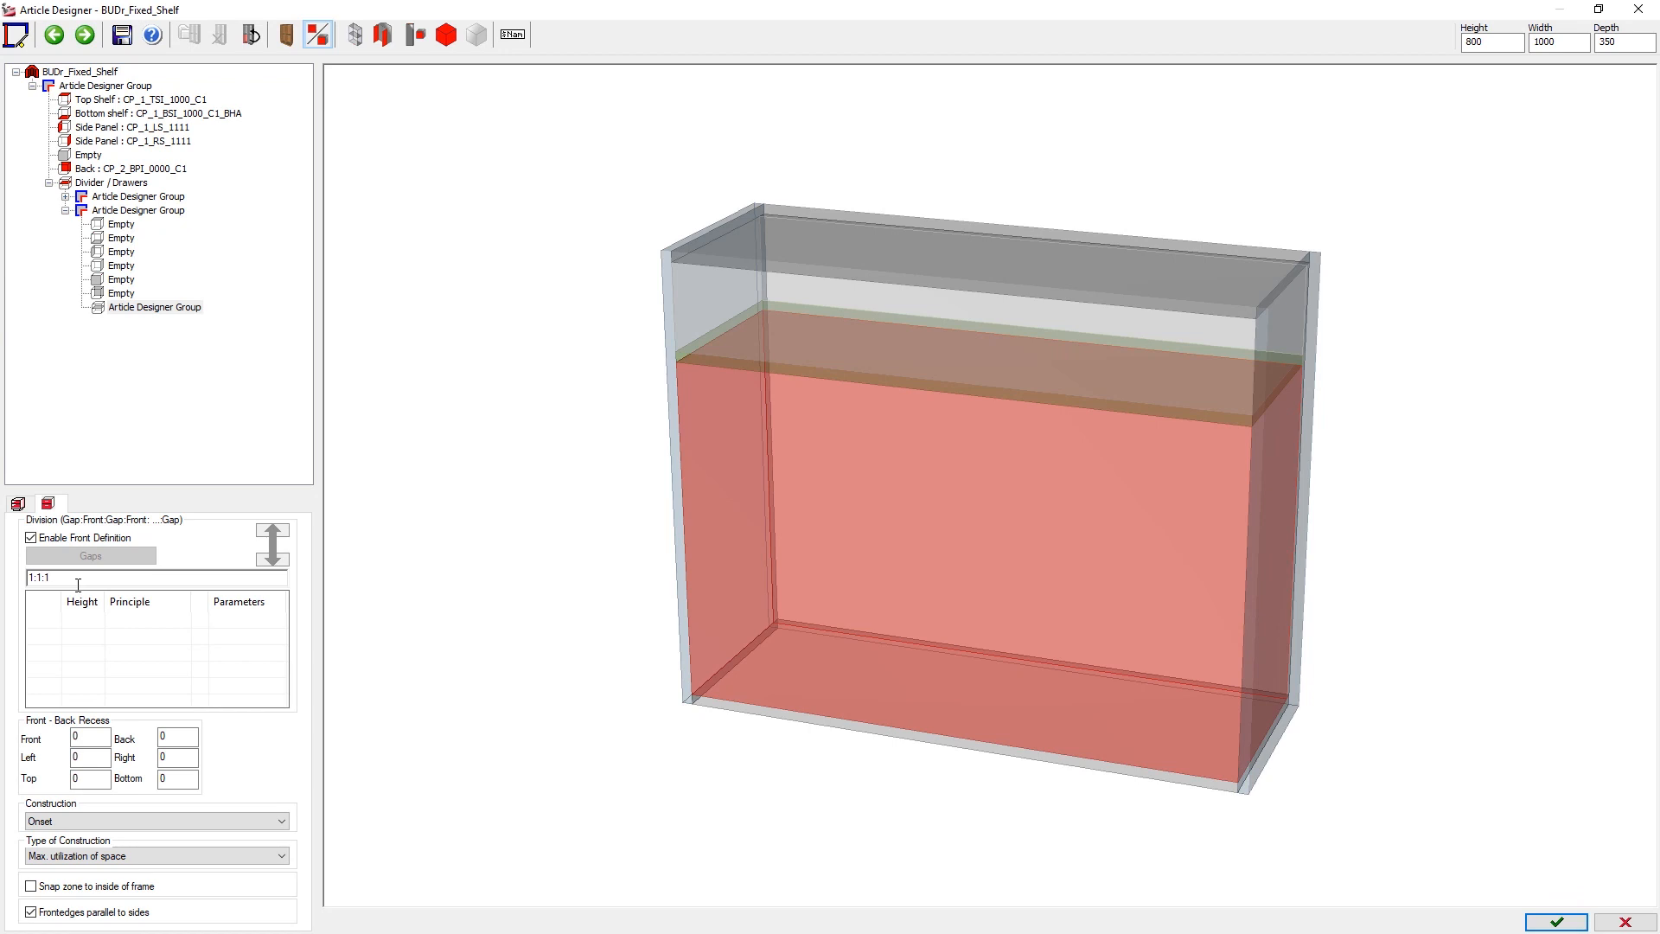
{"action": "key", "text": "Return"}
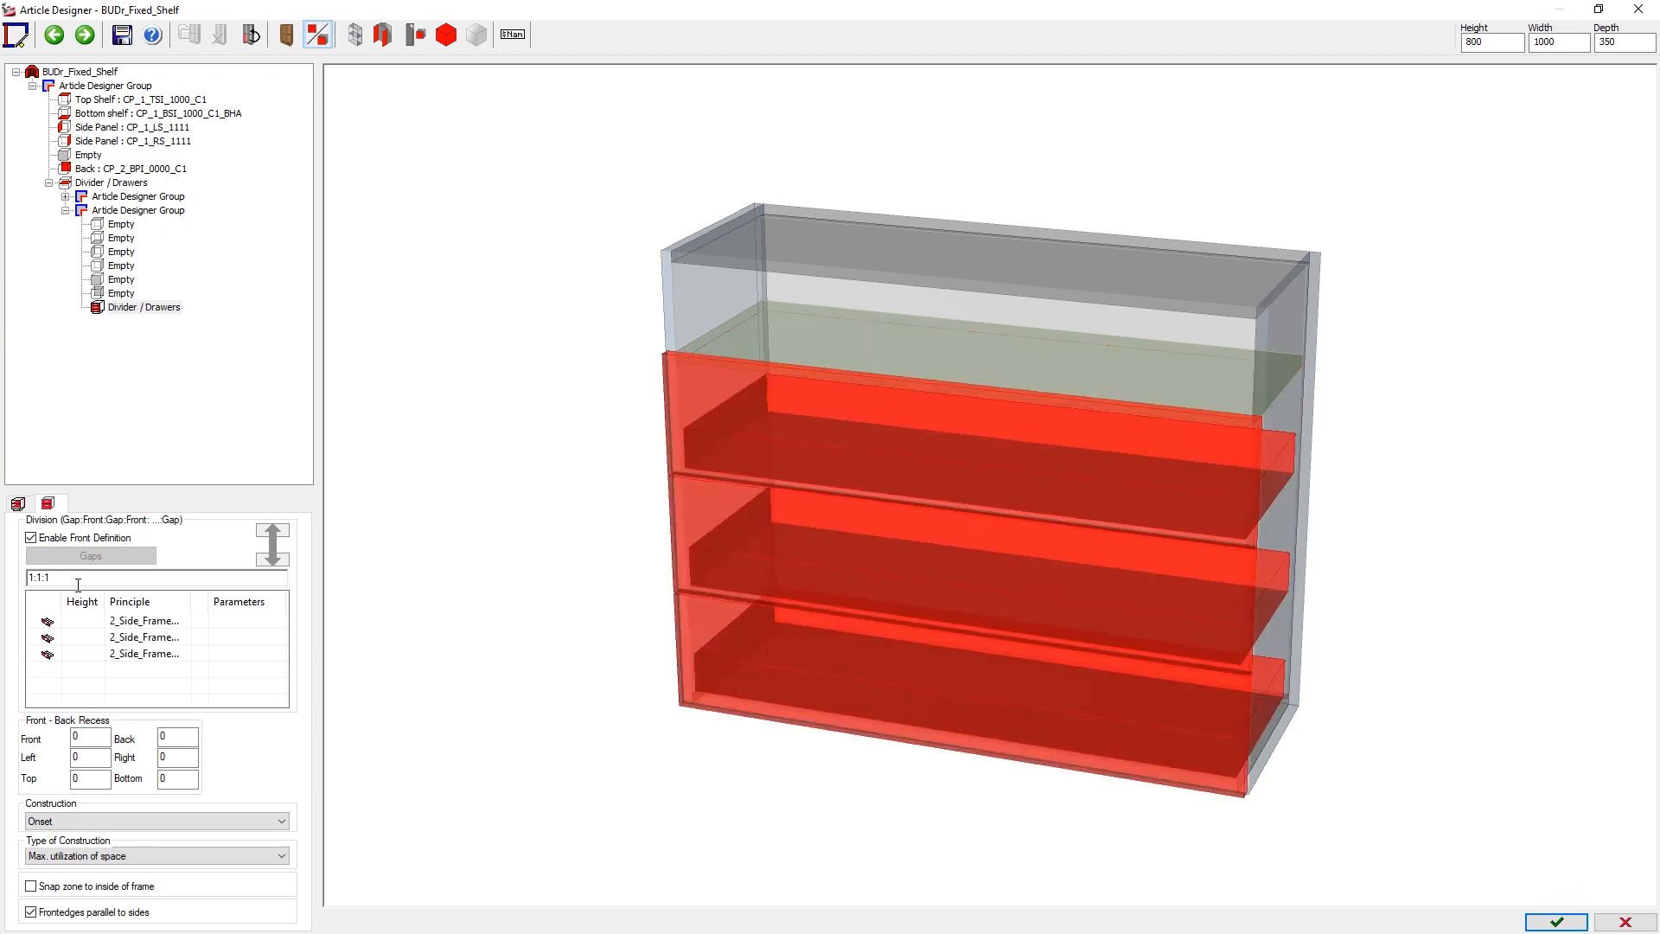
{"action": "left_click", "coordinate": [117, 823]}
{"action": "left_click", "coordinate": [70, 823]}
{"action": "left_click", "coordinate": [66, 847]}
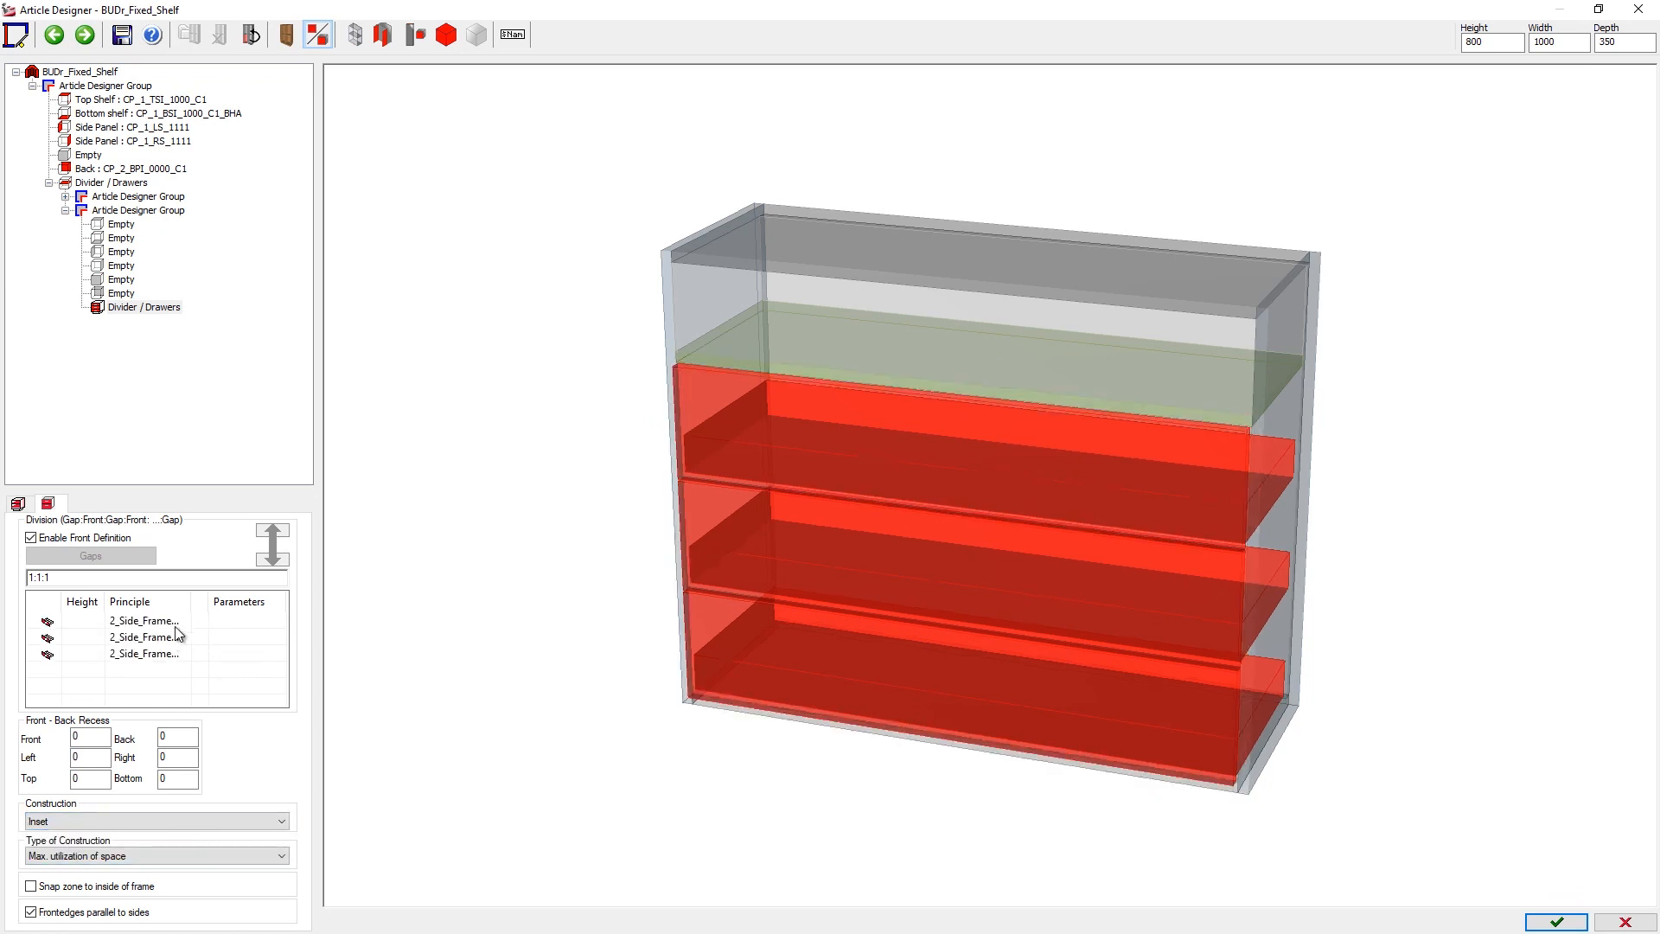
Change the principle of all three drawers from the side frame type to the Under_Floor type.
{"action": "left_click", "coordinate": [179, 619]}
{"action": "left_click", "coordinate": [165, 657]}
{"action": "left_click", "coordinate": [167, 638]}
{"action": "left_click", "coordinate": [168, 638]}
{"action": "left_click", "coordinate": [162, 672]}
{"action": "left_click", "coordinate": [164, 654]}
{"action": "left_click", "coordinate": [163, 689]}
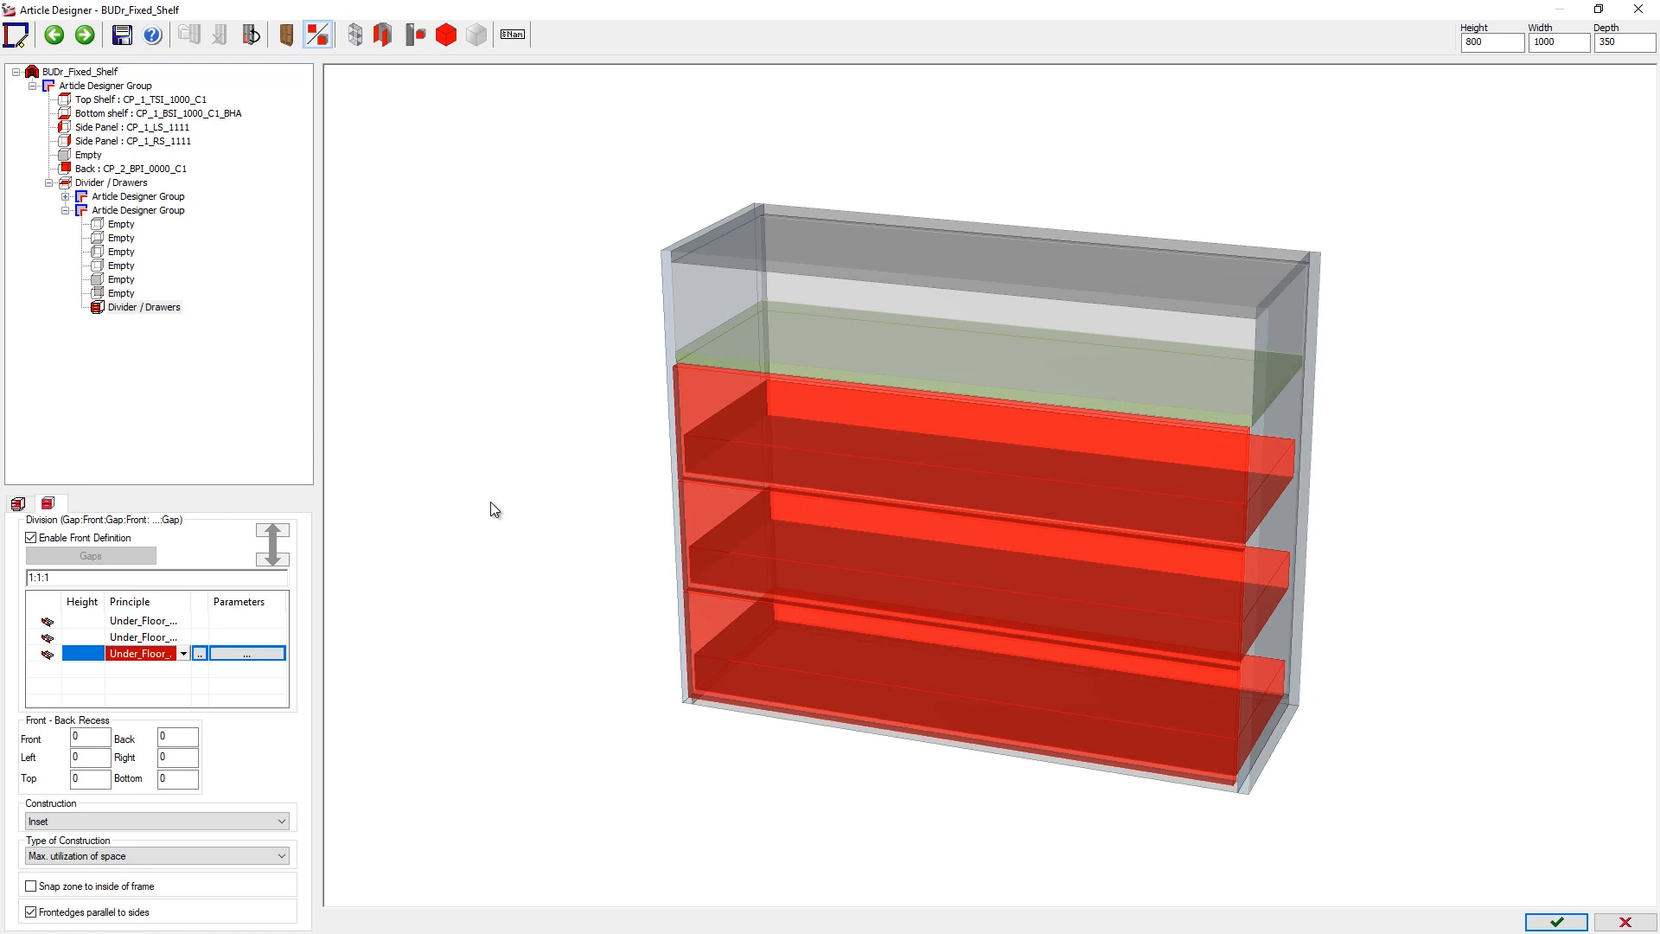
Save the BUDr_Fixed_Shelf article and insert it beside the angled shelf unit, against the back of the row.
{"action": "left_click", "coordinate": [1555, 923]}
{"action": "left_click", "coordinate": [778, 514]}
{"action": "left_click", "coordinate": [780, 512]}
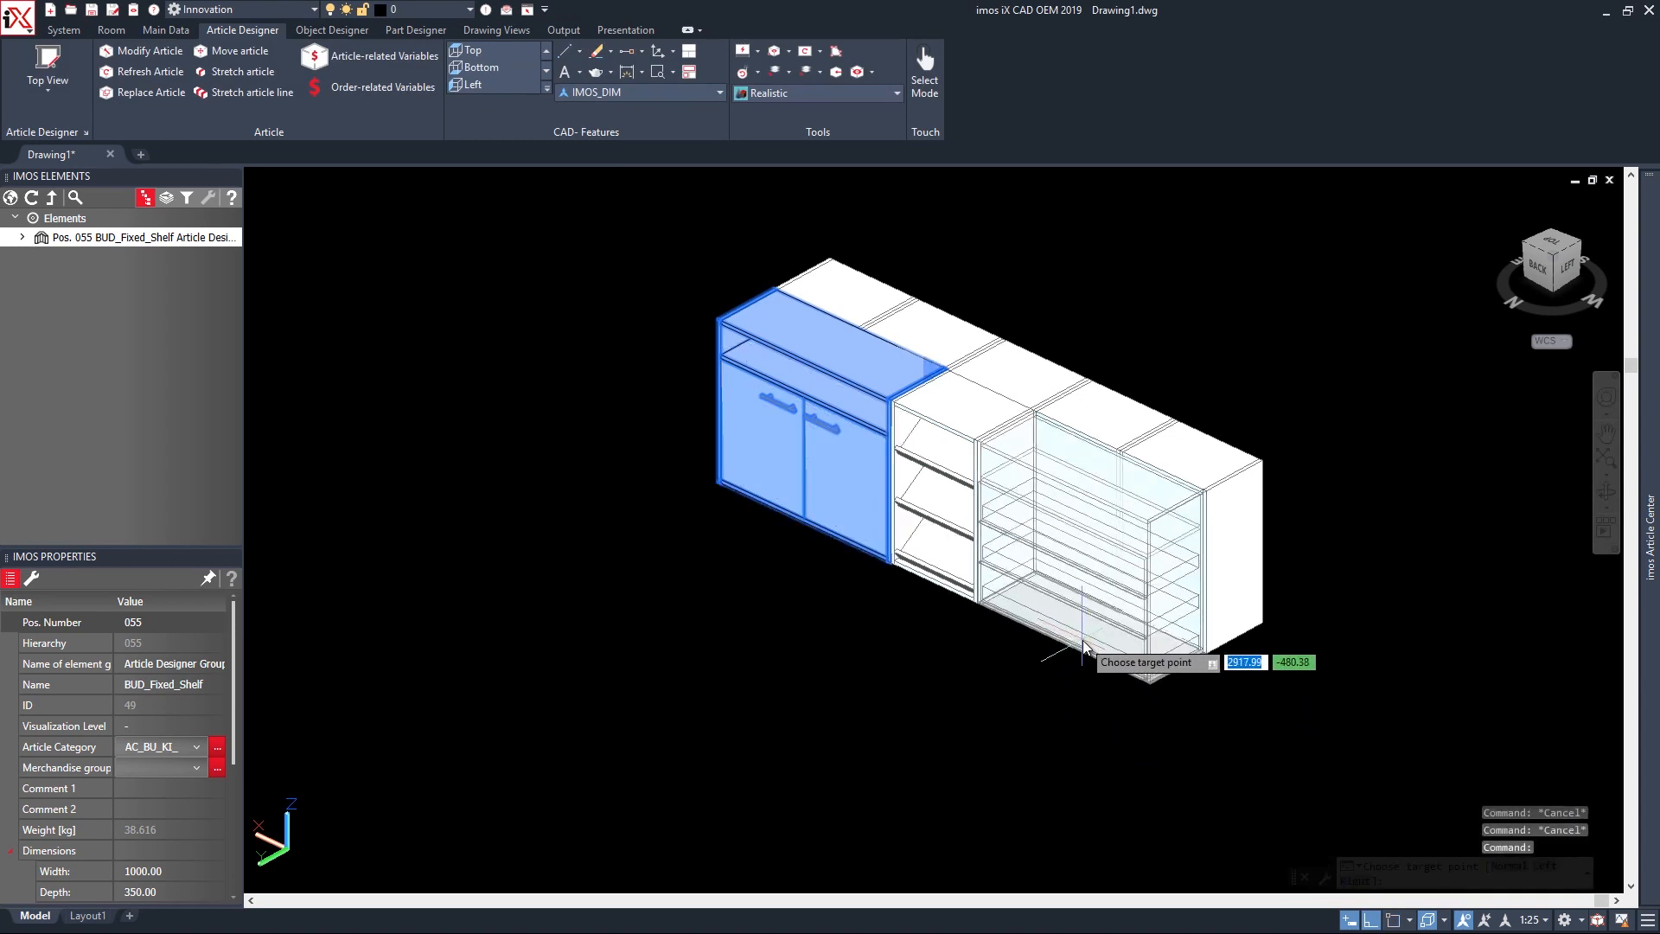
{"action": "left_click", "coordinate": [1084, 647]}
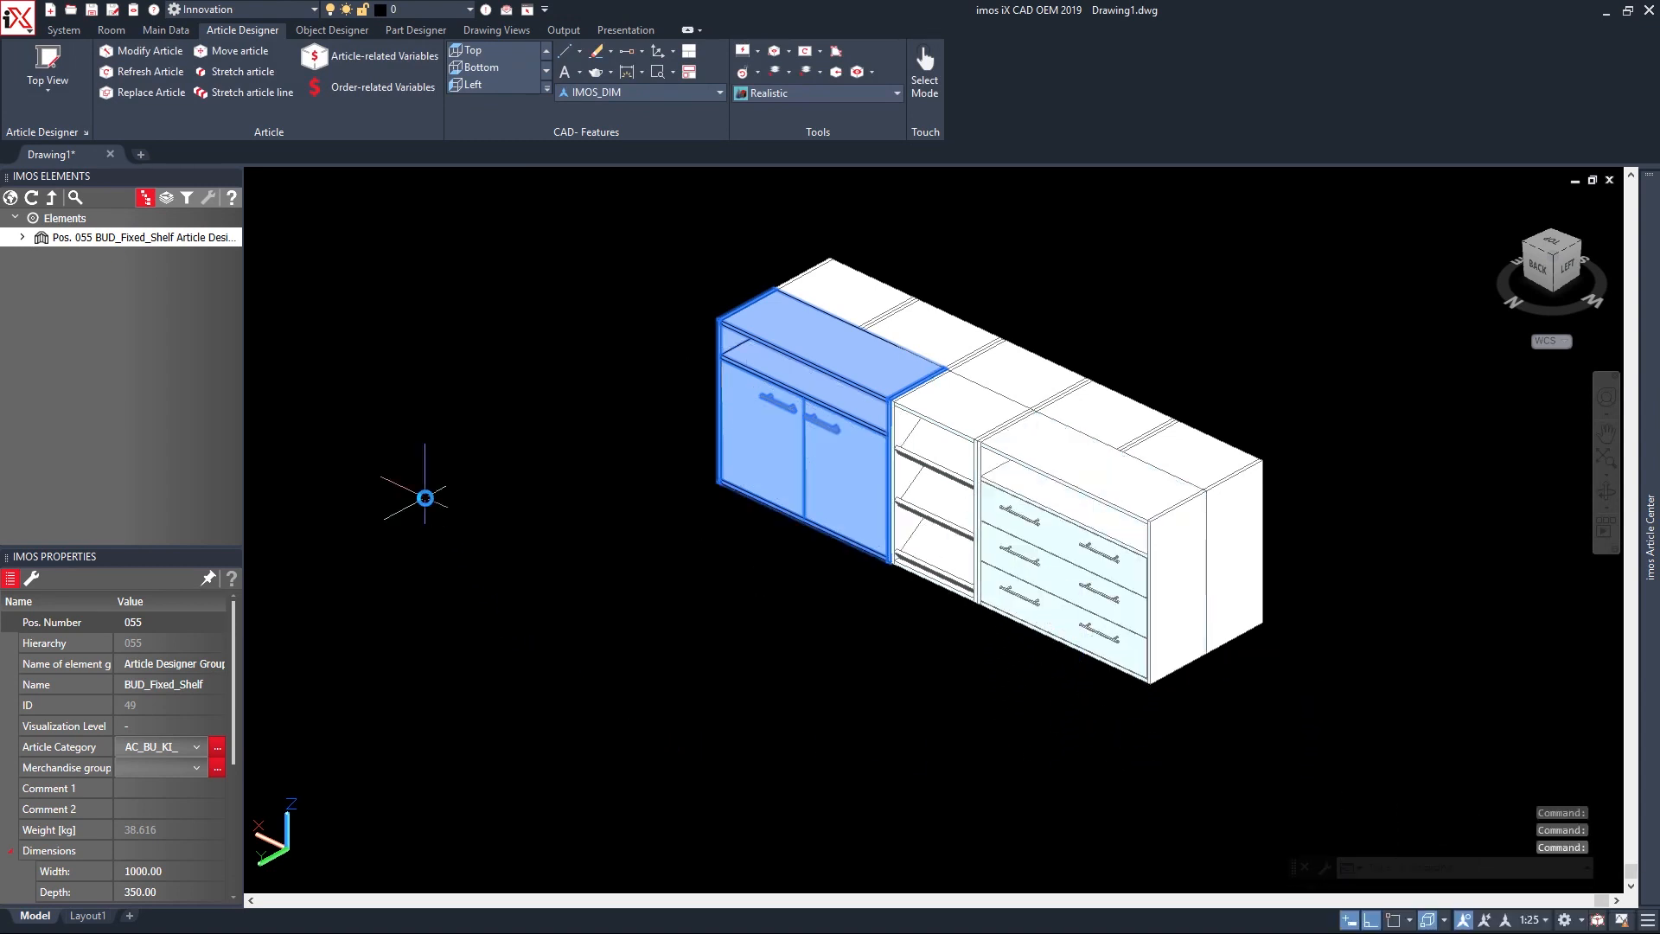
Start a new article in the Article Designer with height 918 mm, width 2576 mm and depth 700 mm.
{"action": "middle_click_drag", "start_coordinate": [564, 567], "coordinate": [453, 567]}
{"action": "middle_click_drag", "start_coordinate": [602, 669], "coordinate": [657, 666], "text": "shift"}
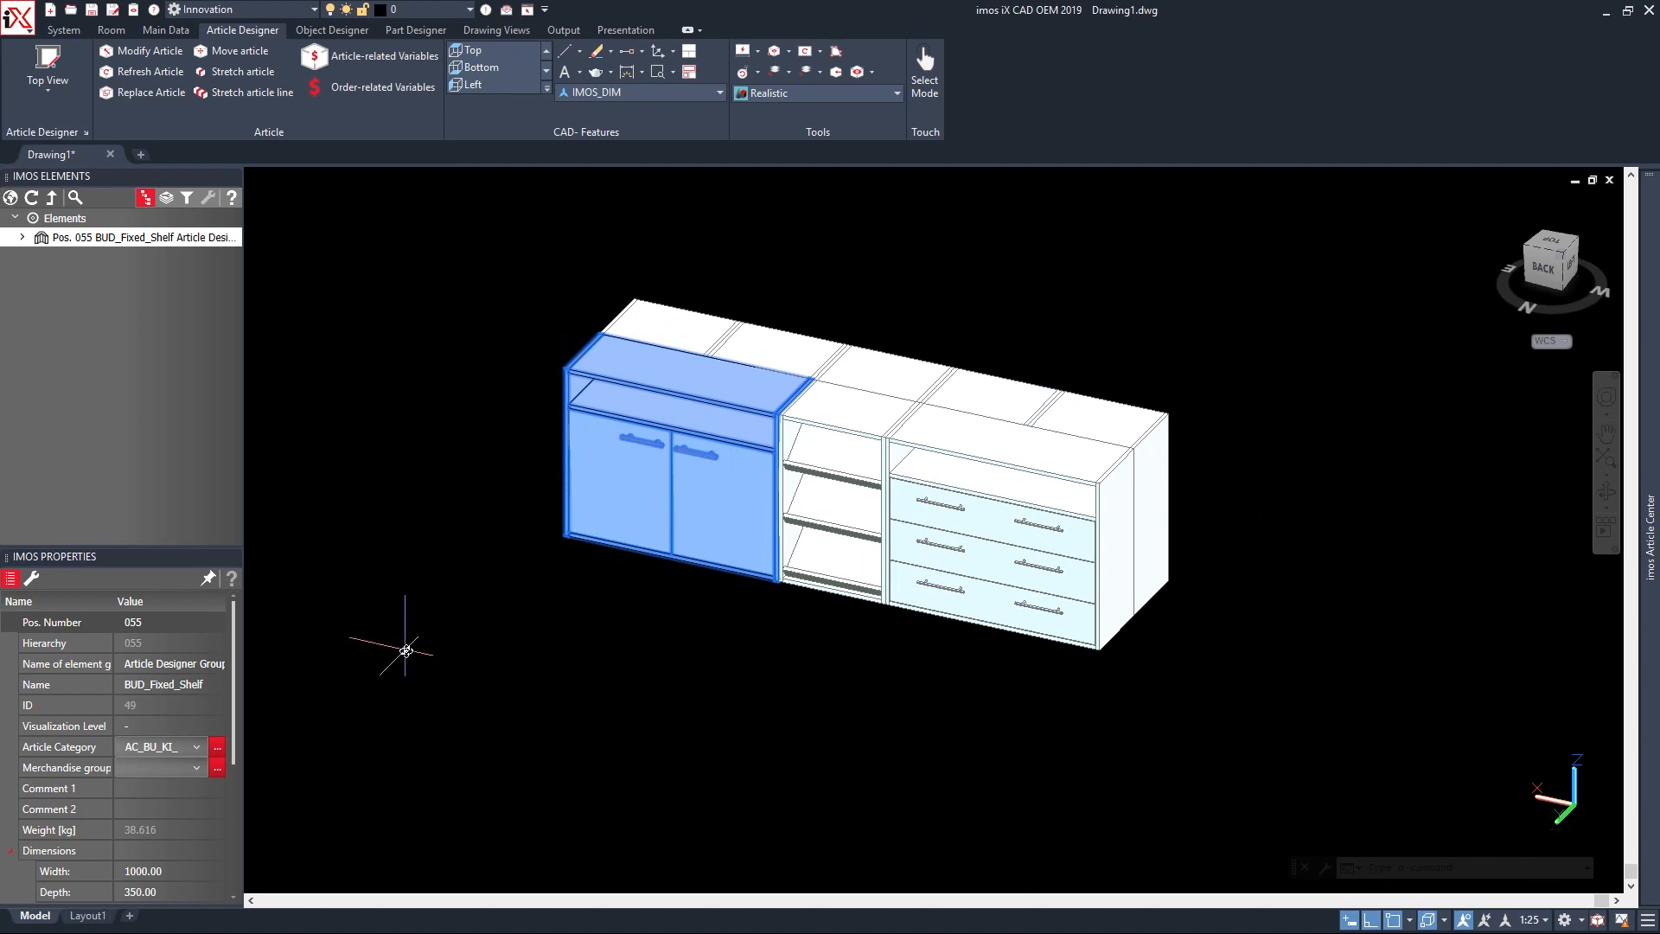
{"action": "left_click", "coordinate": [12, 199]}
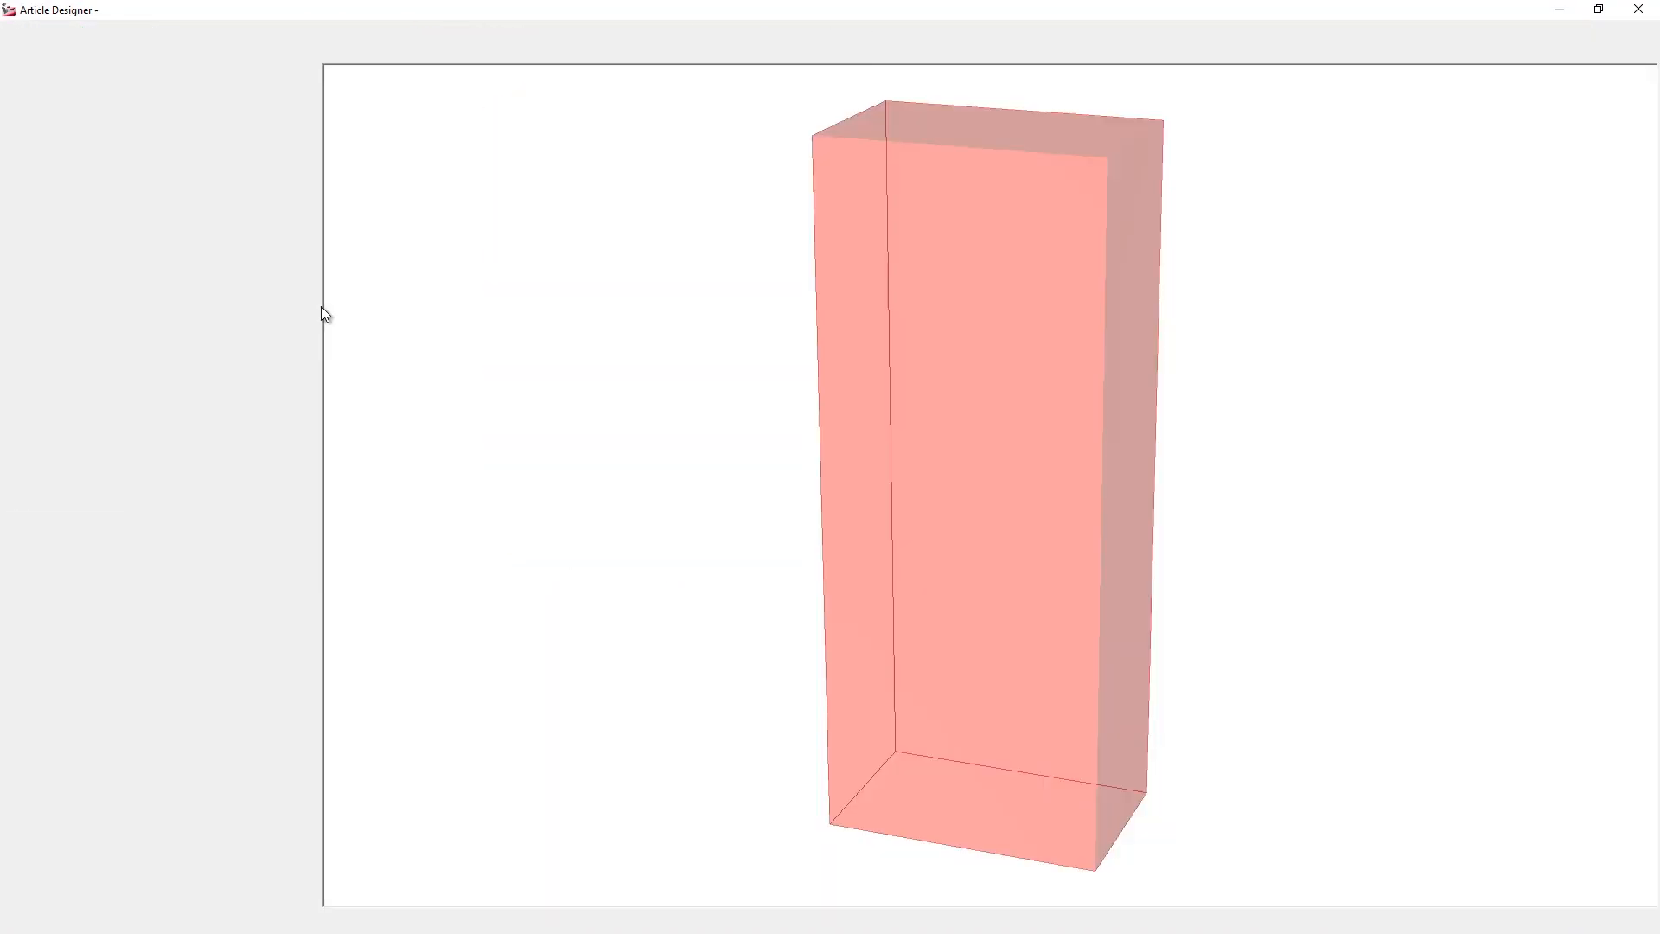
{"action": "left_click", "coordinate": [1497, 45]}
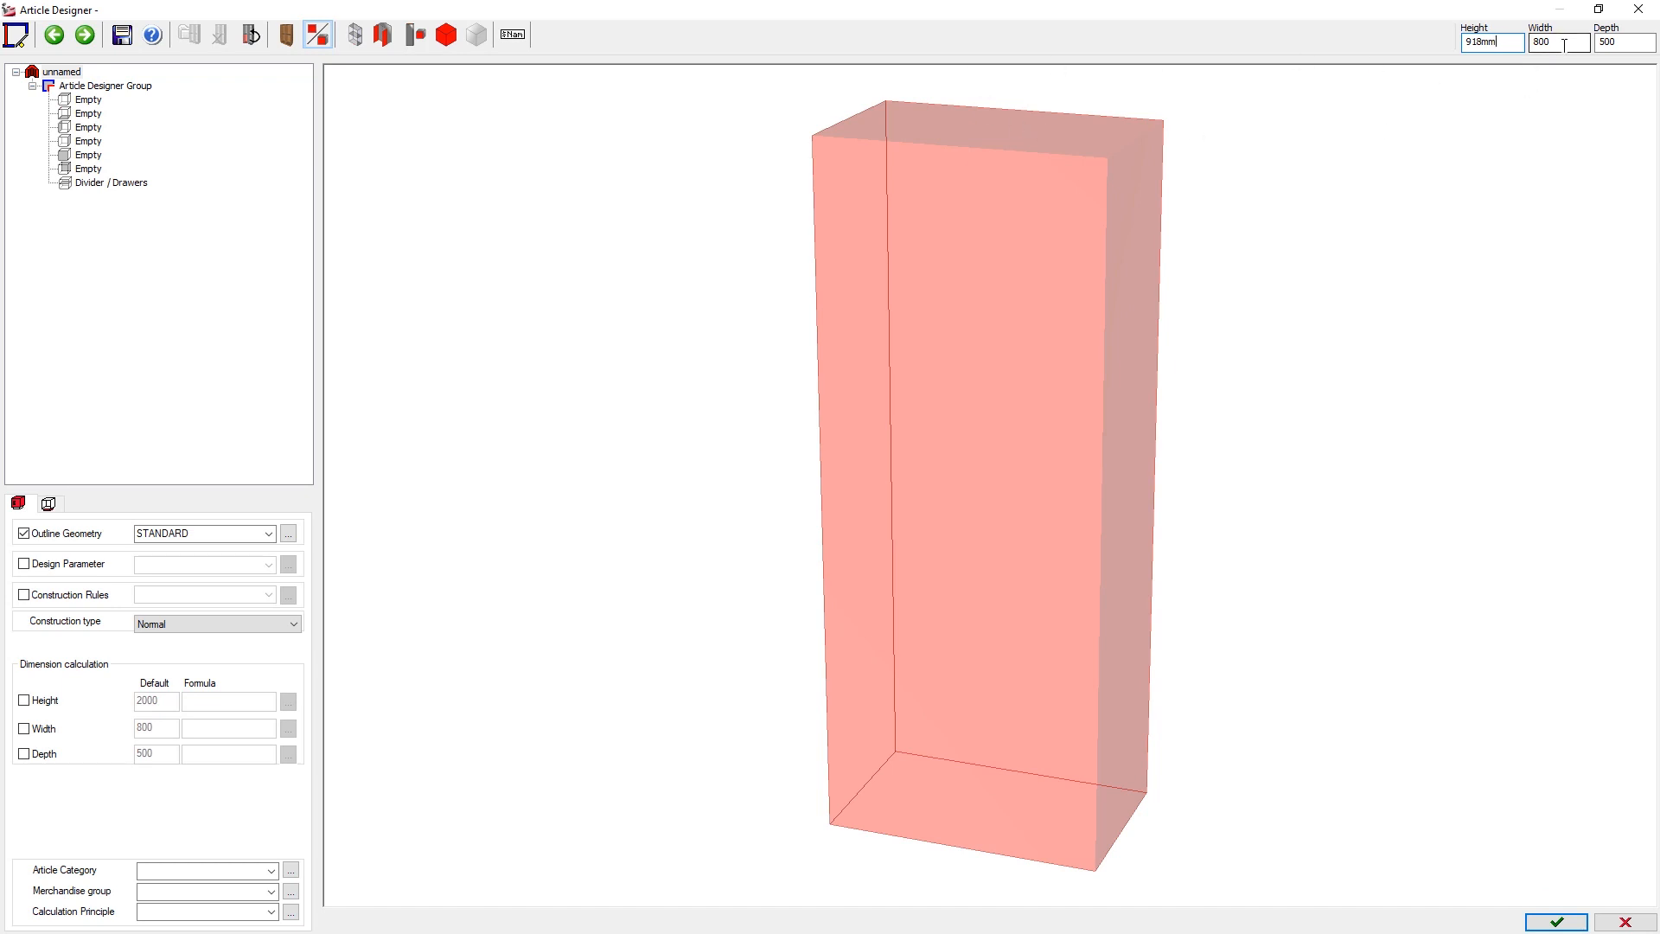
{"action": "left_click", "coordinate": [1564, 45]}
{"action": "double_click", "coordinate": [1549, 45]}
{"action": "type", "text": "2576"}
{"action": "key", "text": "Tab"}
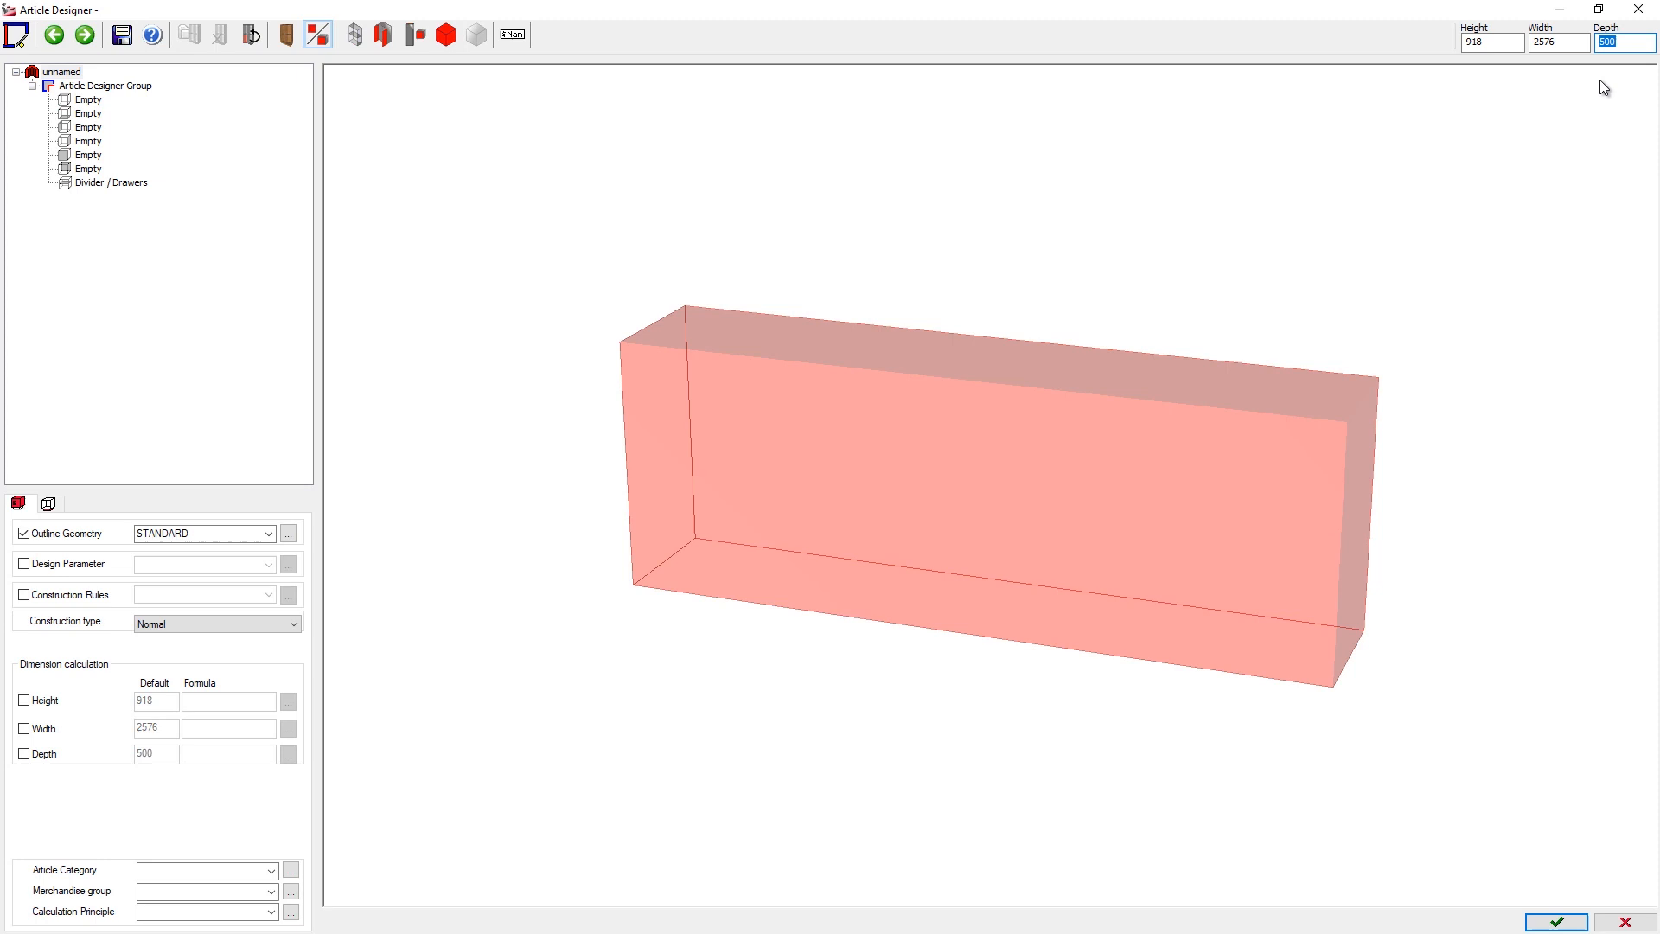
{"action": "key", "text": "Return"}
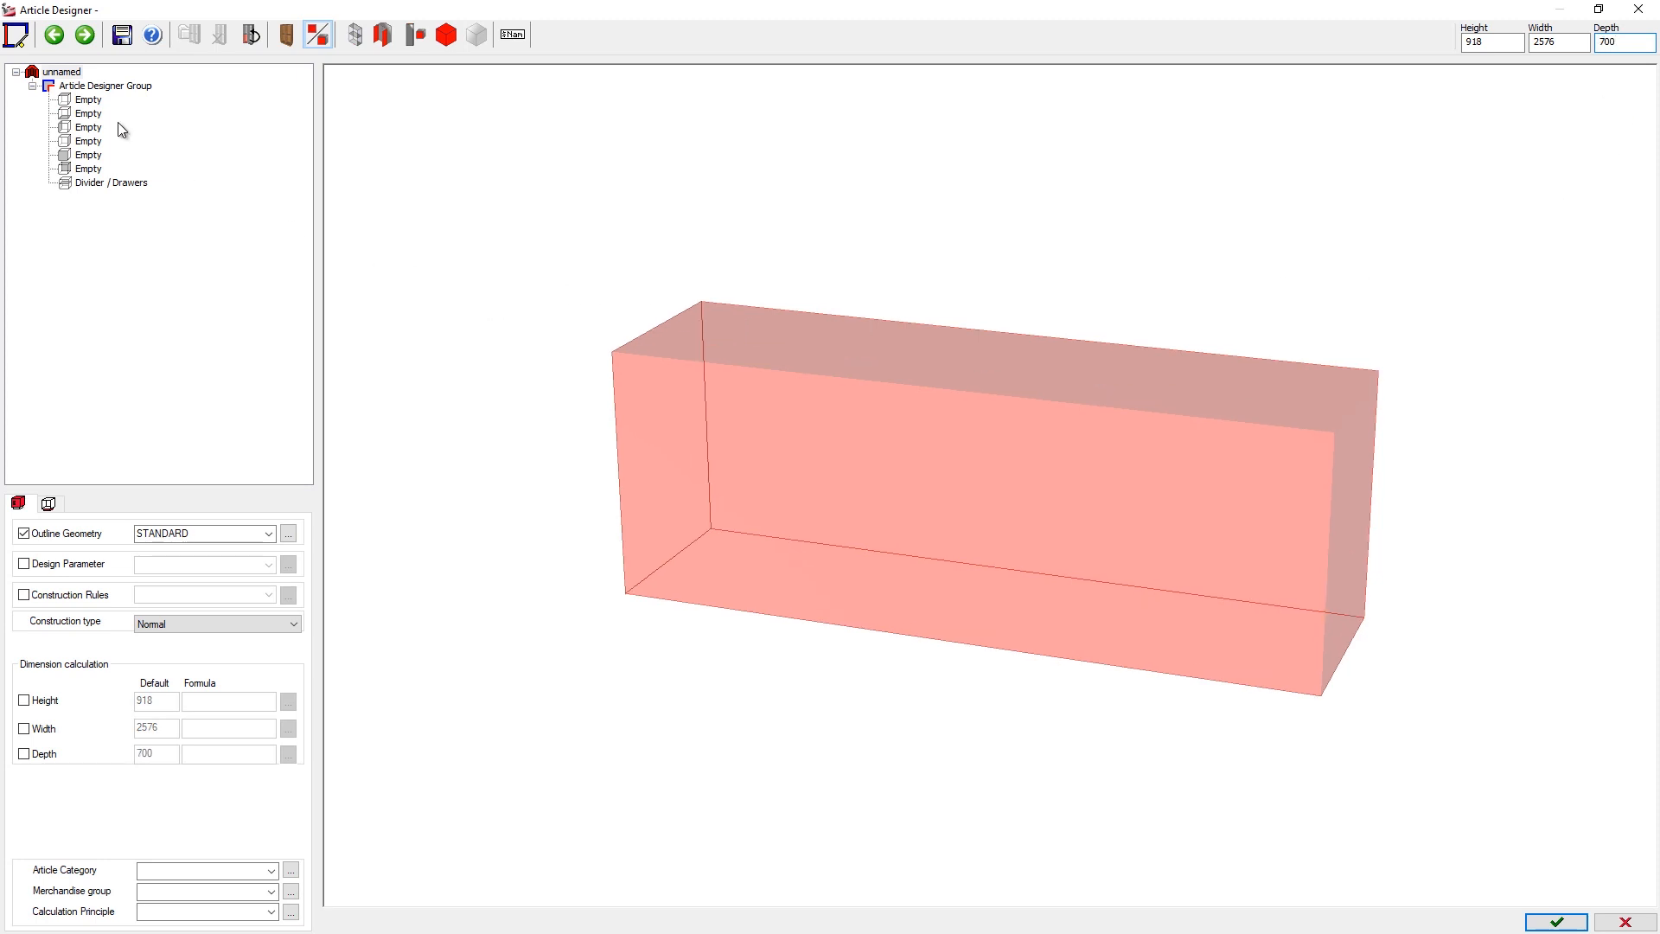
Add a top shelf and the left and right side panels to the new article.
{"action": "double_click", "coordinate": [91, 101]}
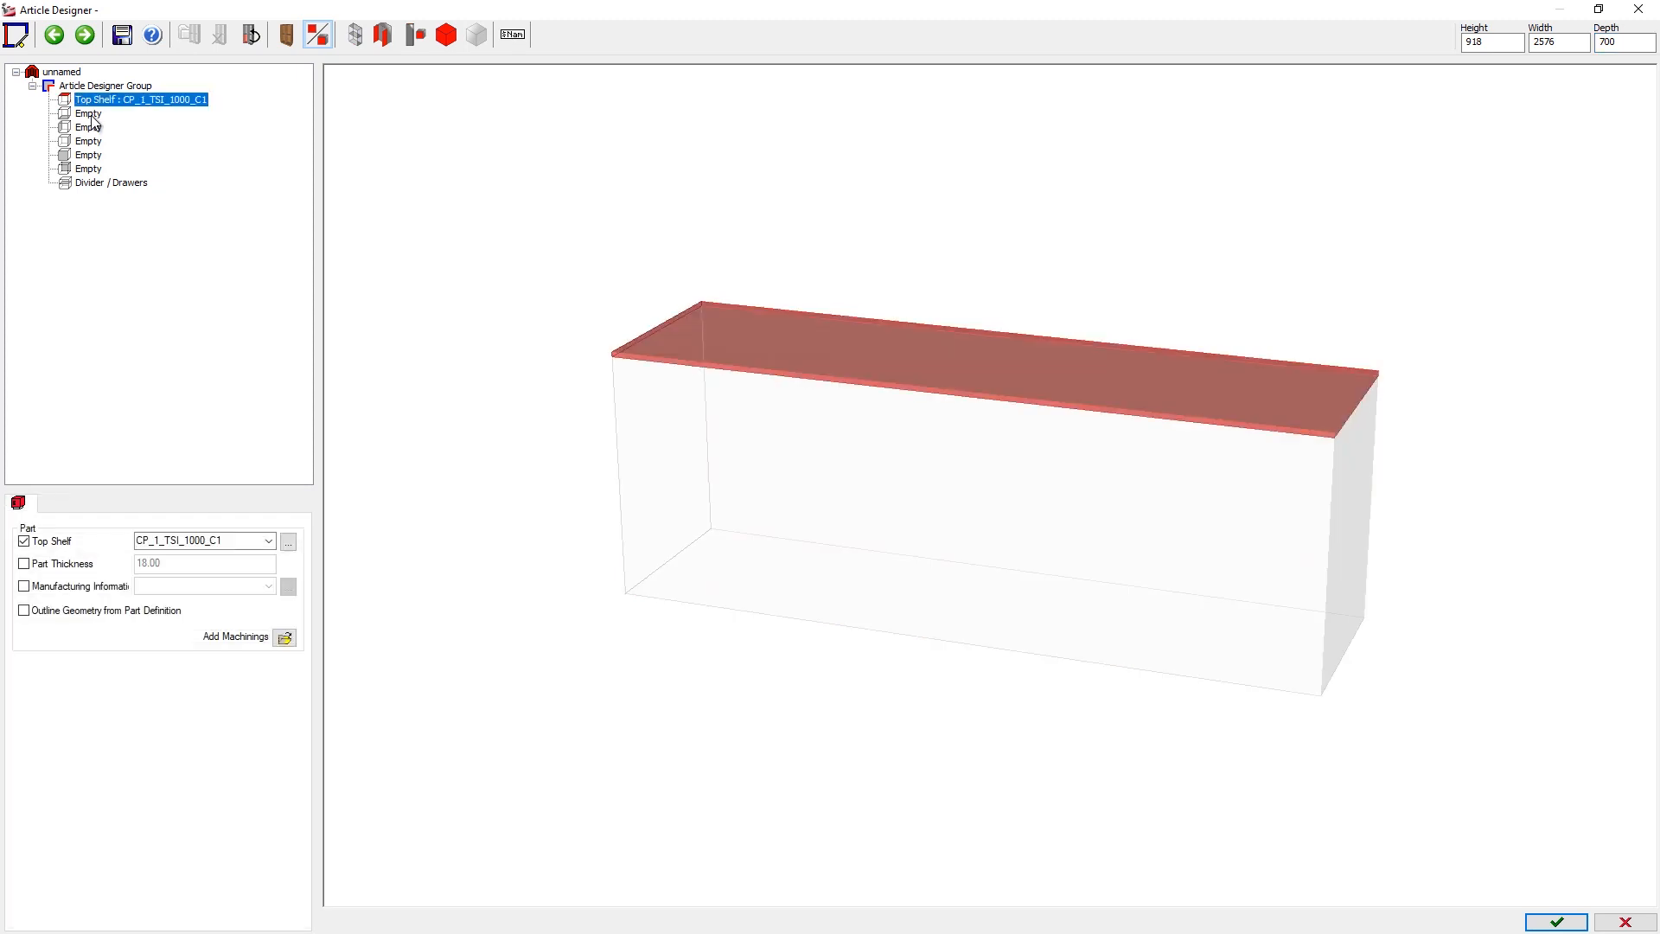
{"action": "double_click", "coordinate": [90, 127]}
{"action": "double_click", "coordinate": [95, 147]}
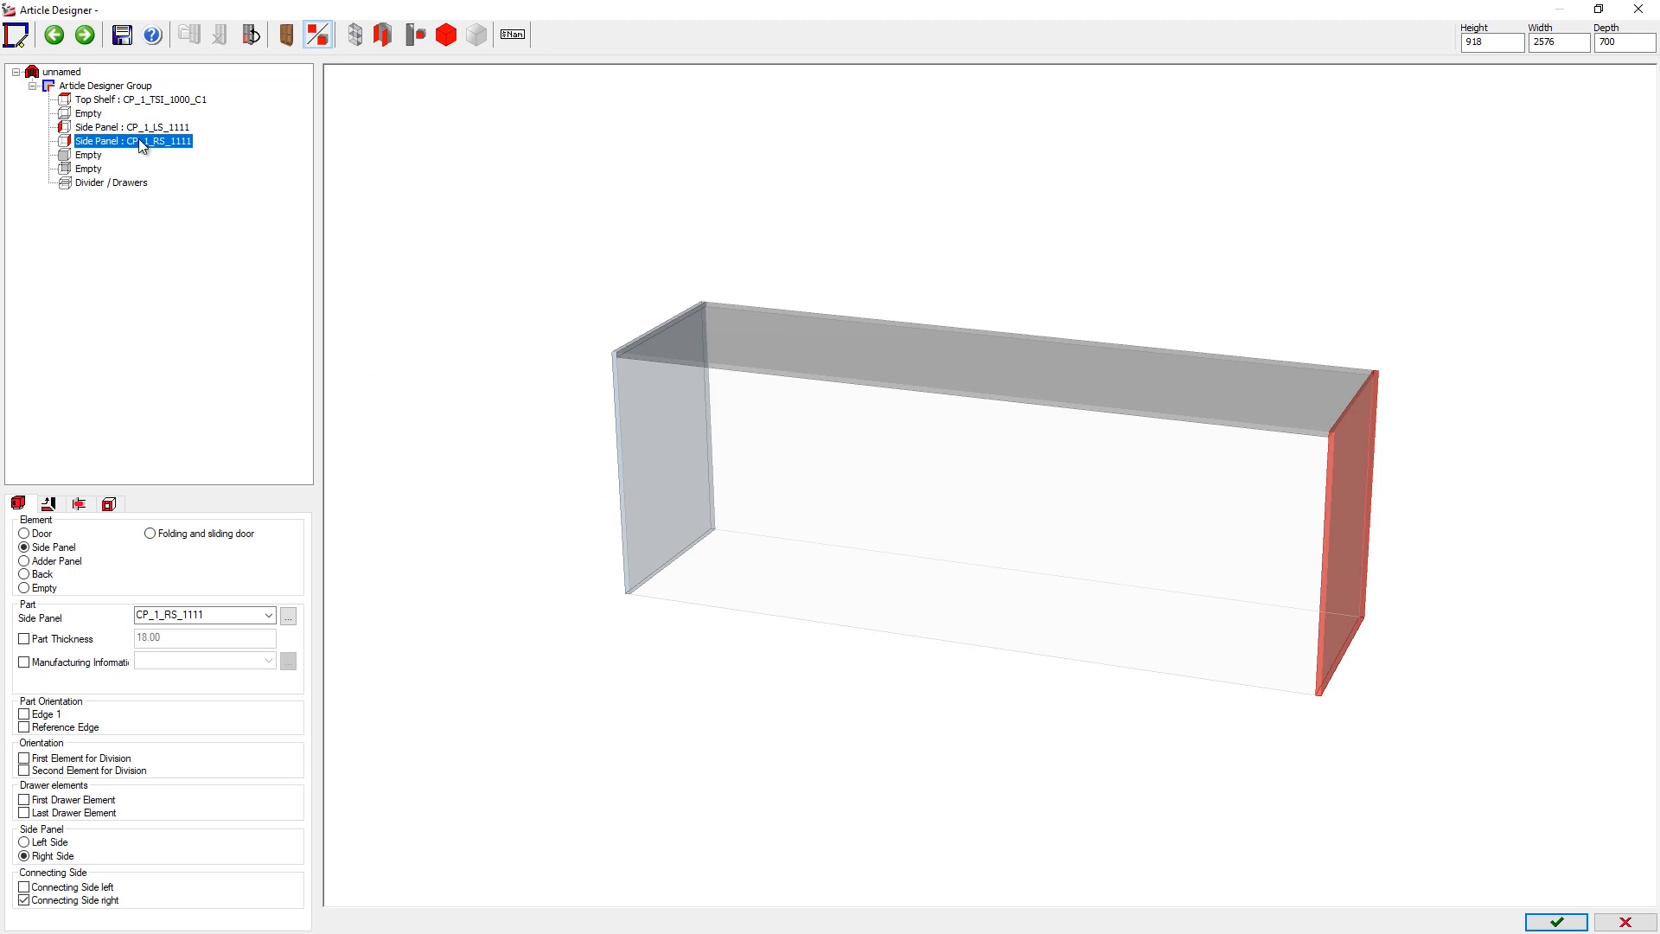
Change the top shelf's part to CP_1_TPO_1010_Mitre.
{"action": "left_click", "coordinate": [136, 101]}
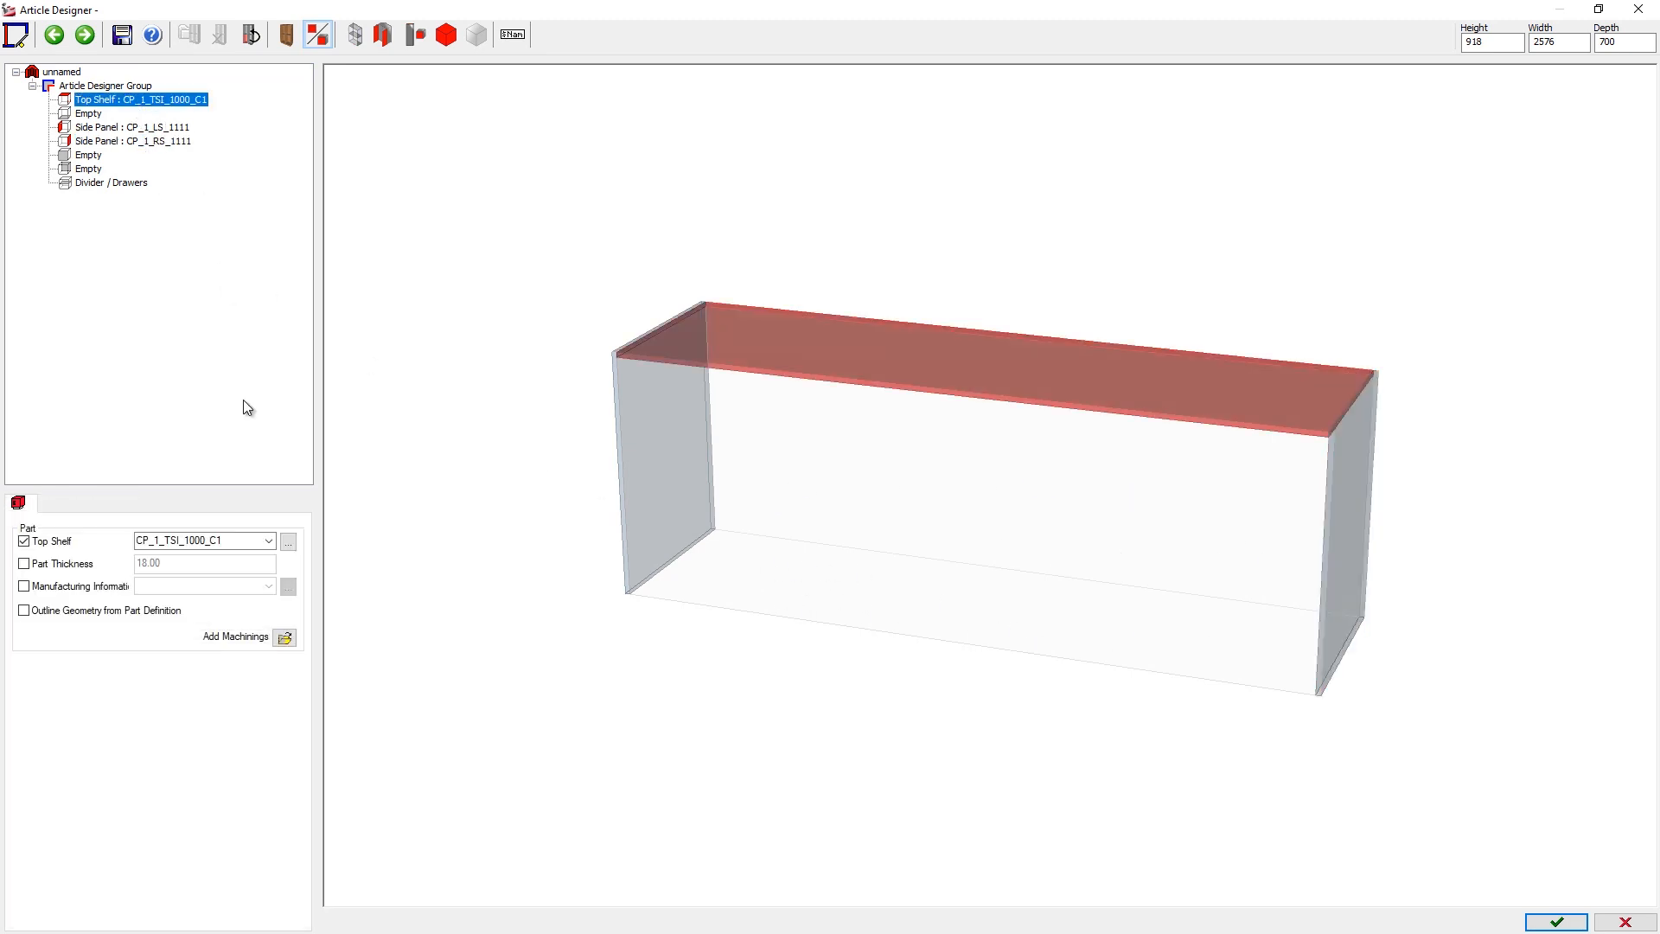
{"action": "left_click", "coordinate": [268, 540]}
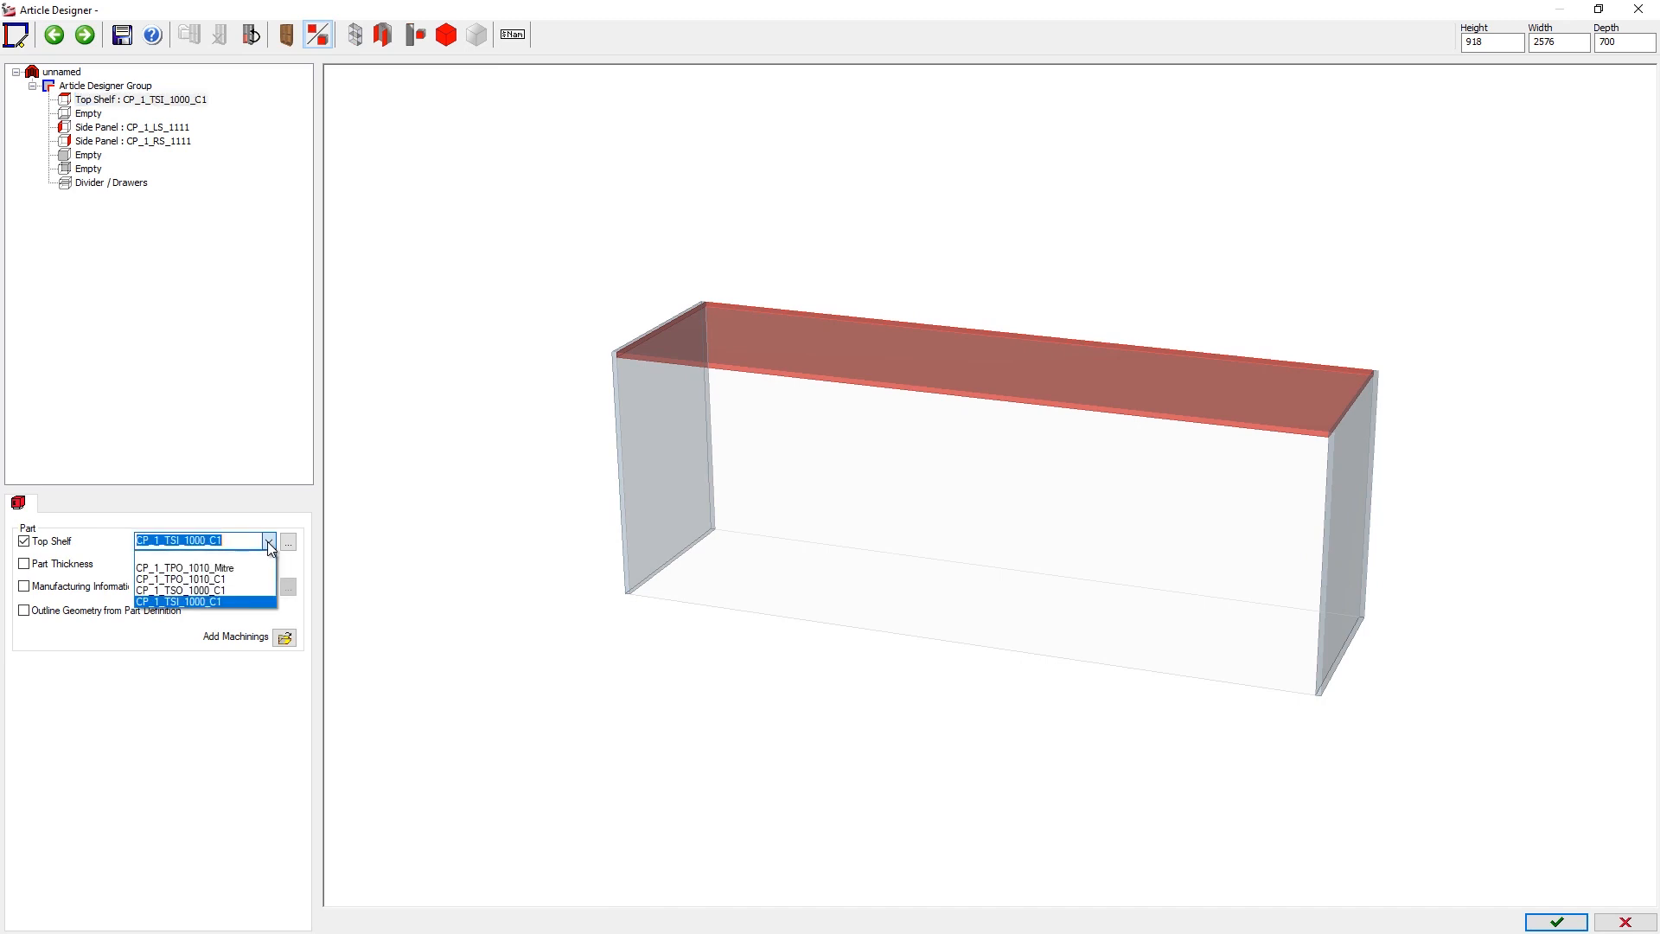
{"action": "left_click", "coordinate": [218, 568]}
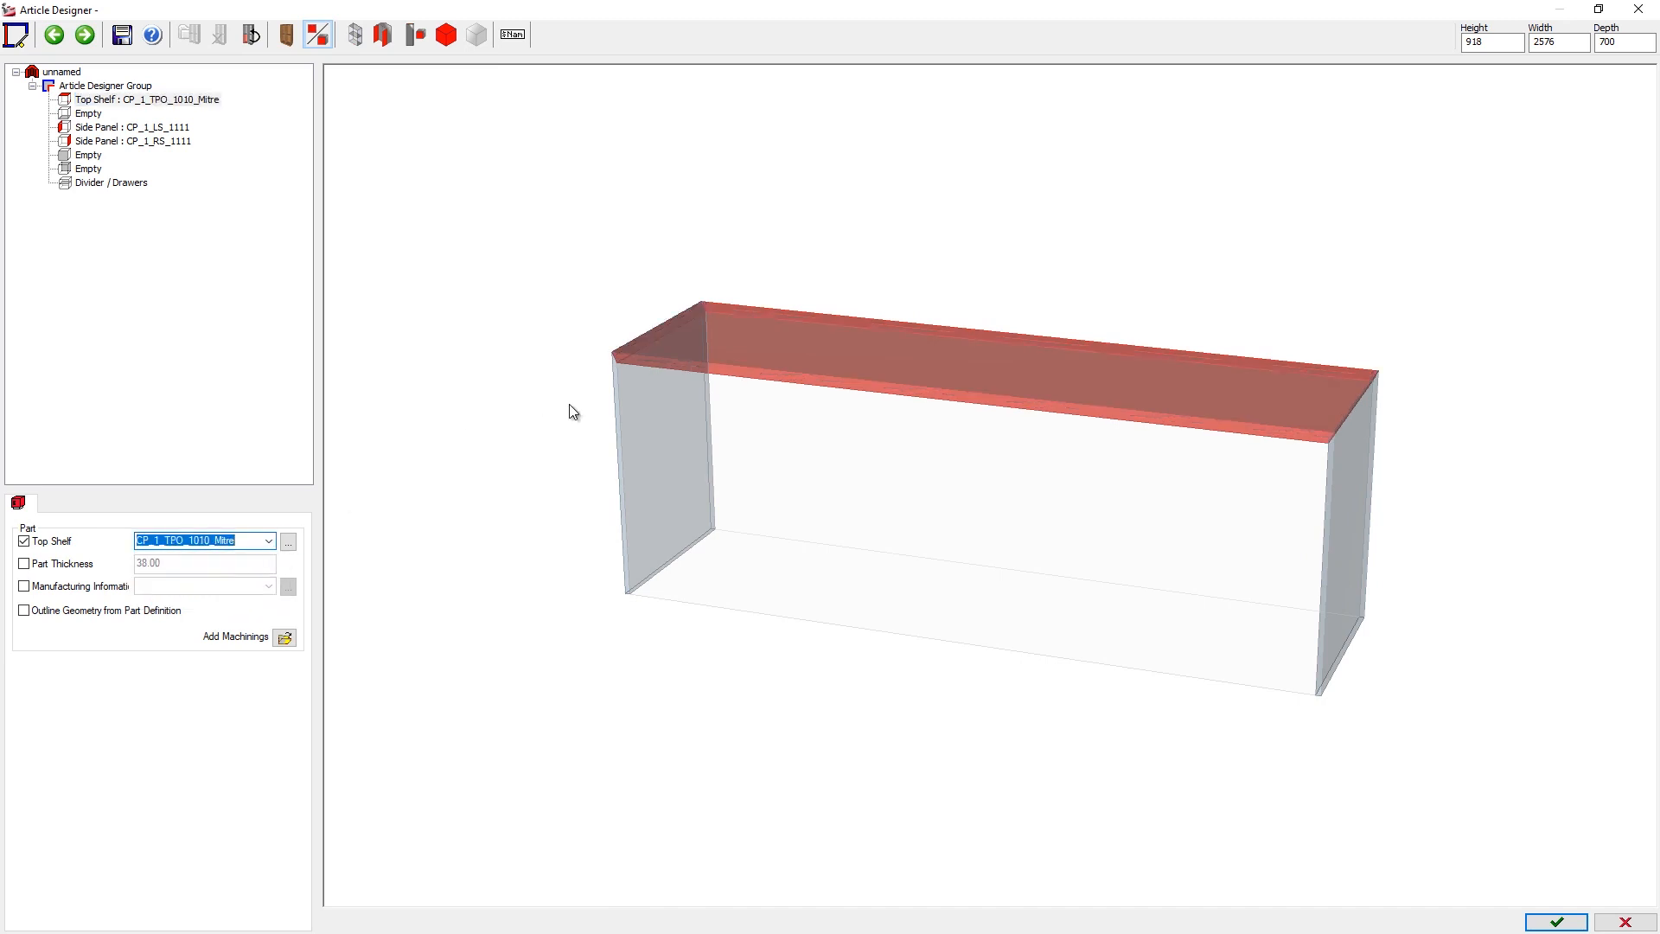
Change both the left and right side panels to CP_1_PN_1011 to match the mitred top shelf.
{"action": "scroll", "coordinate": [617, 378], "scroll_direction": "up", "scroll_amount": 5}
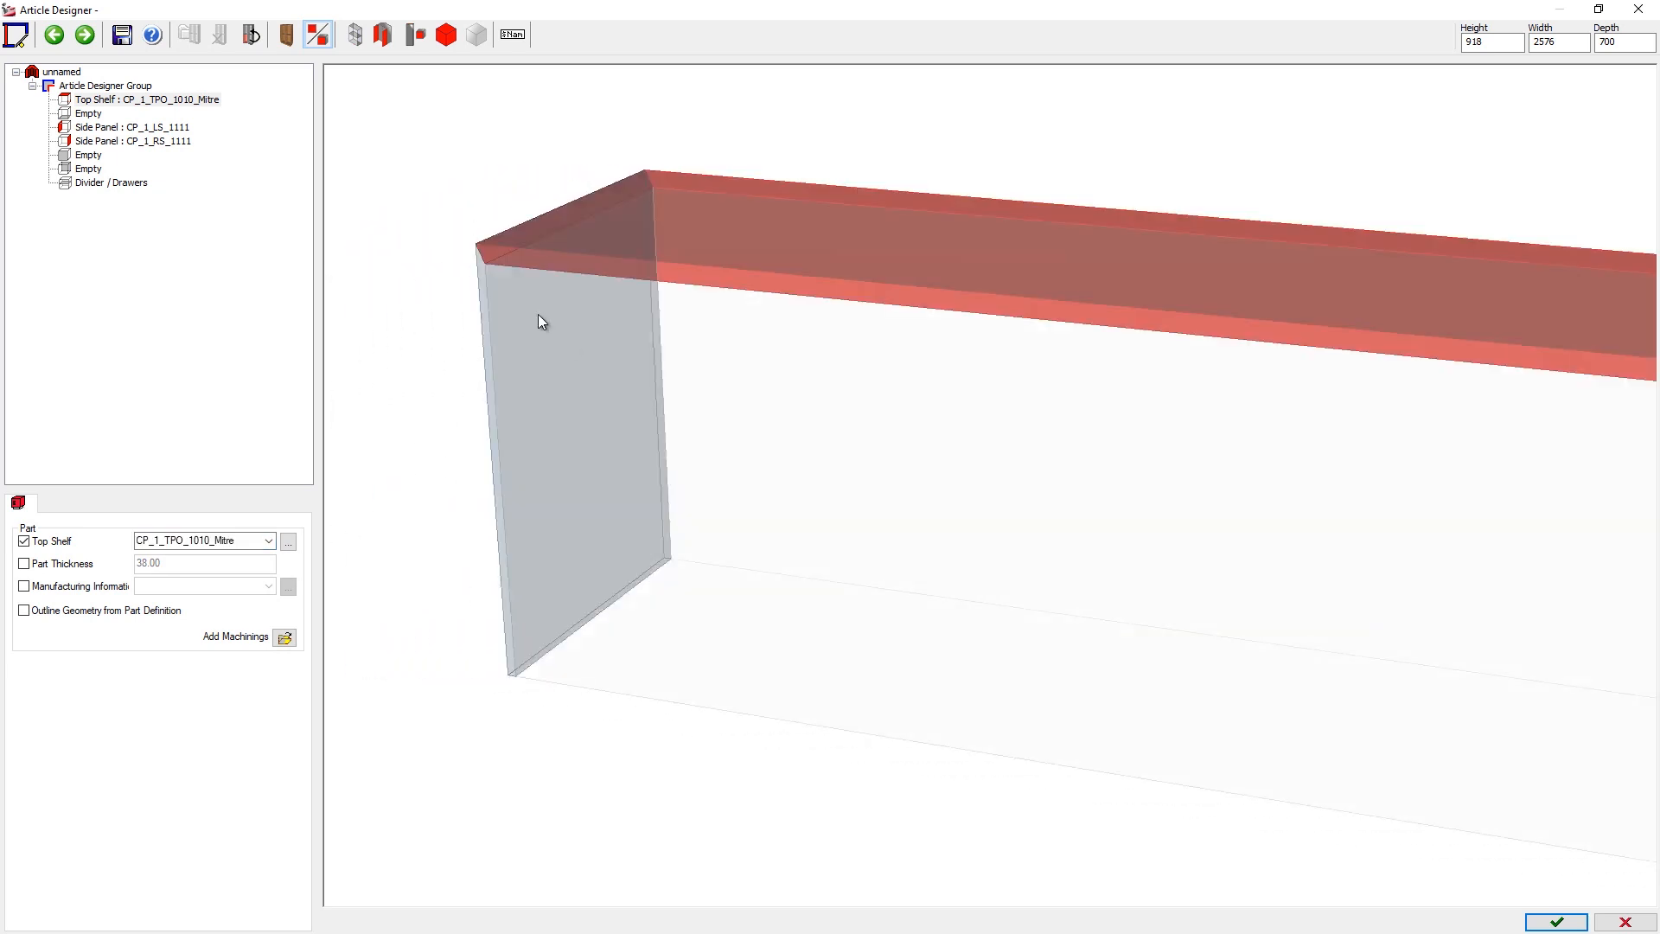
{"action": "left_click", "coordinate": [483, 270]}
{"action": "left_click", "coordinate": [269, 615]}
{"action": "left_click", "coordinate": [169, 641]}
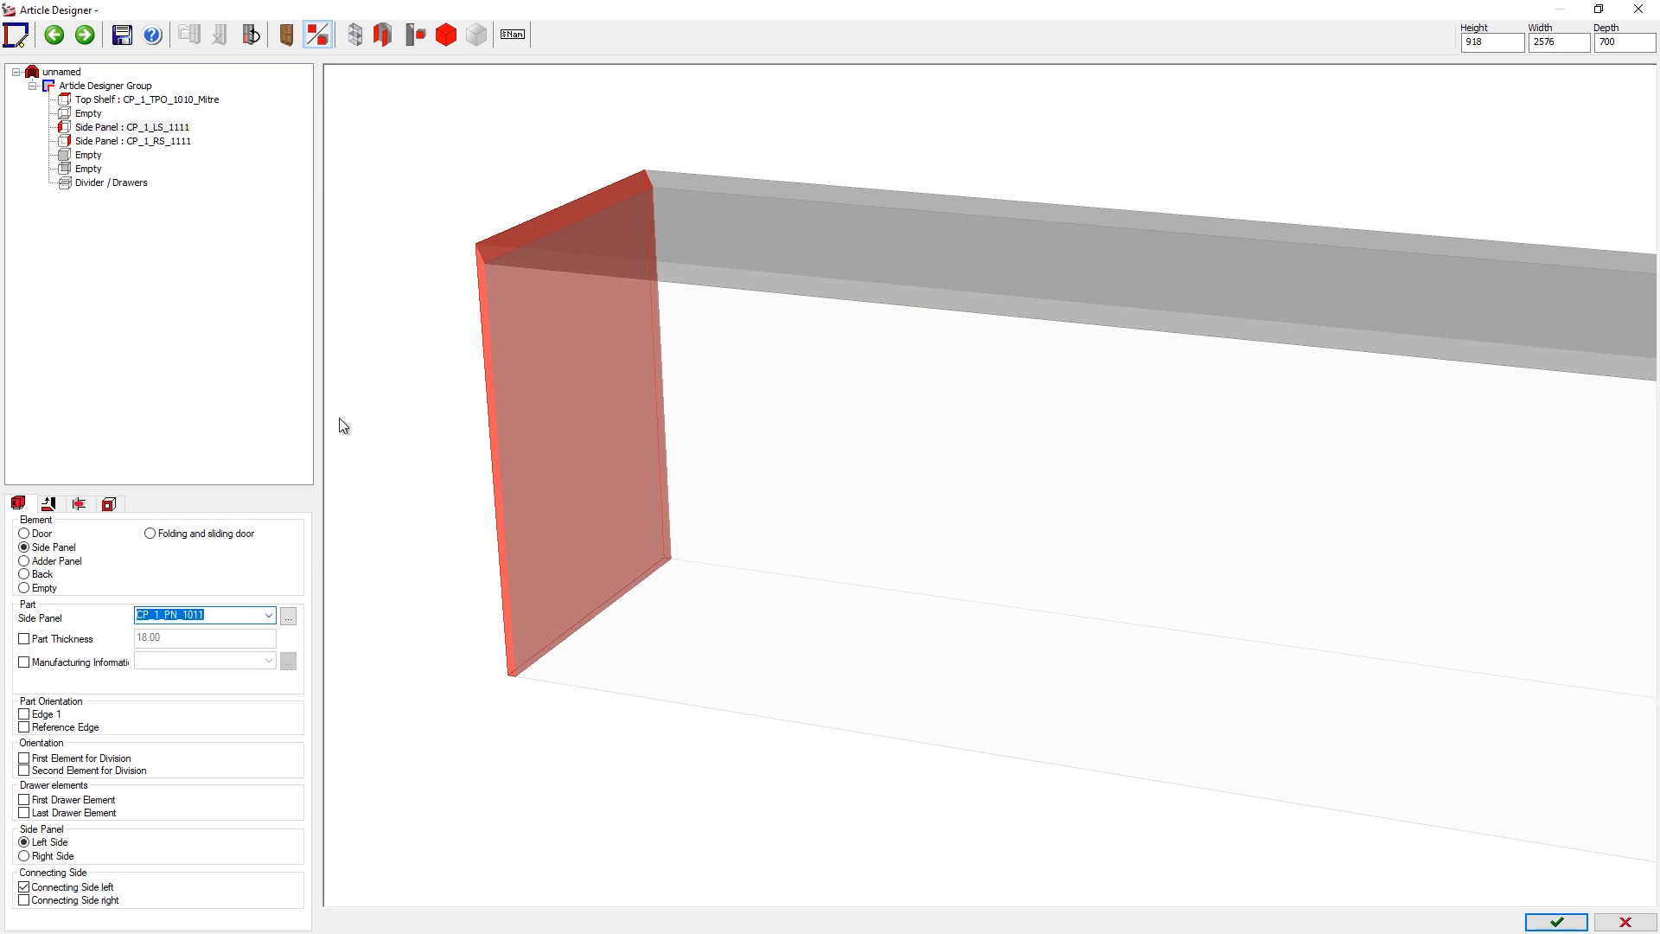
{"action": "left_click", "coordinate": [151, 142]}
{"action": "left_click", "coordinate": [269, 616]}
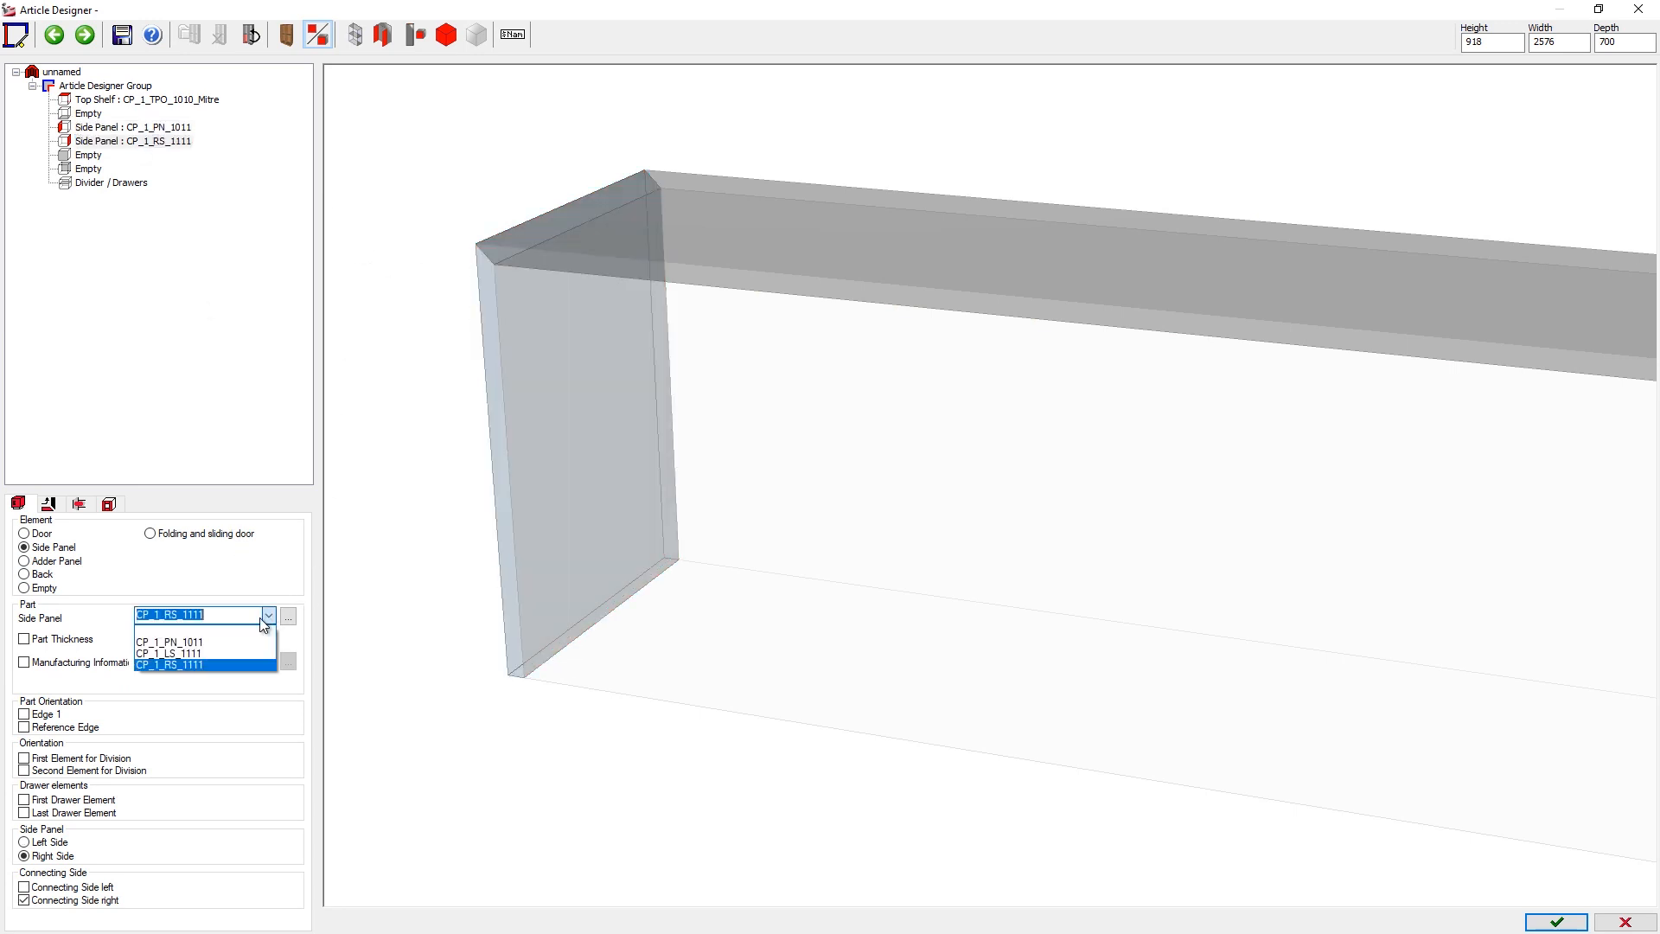
{"action": "left_click", "coordinate": [170, 641]}
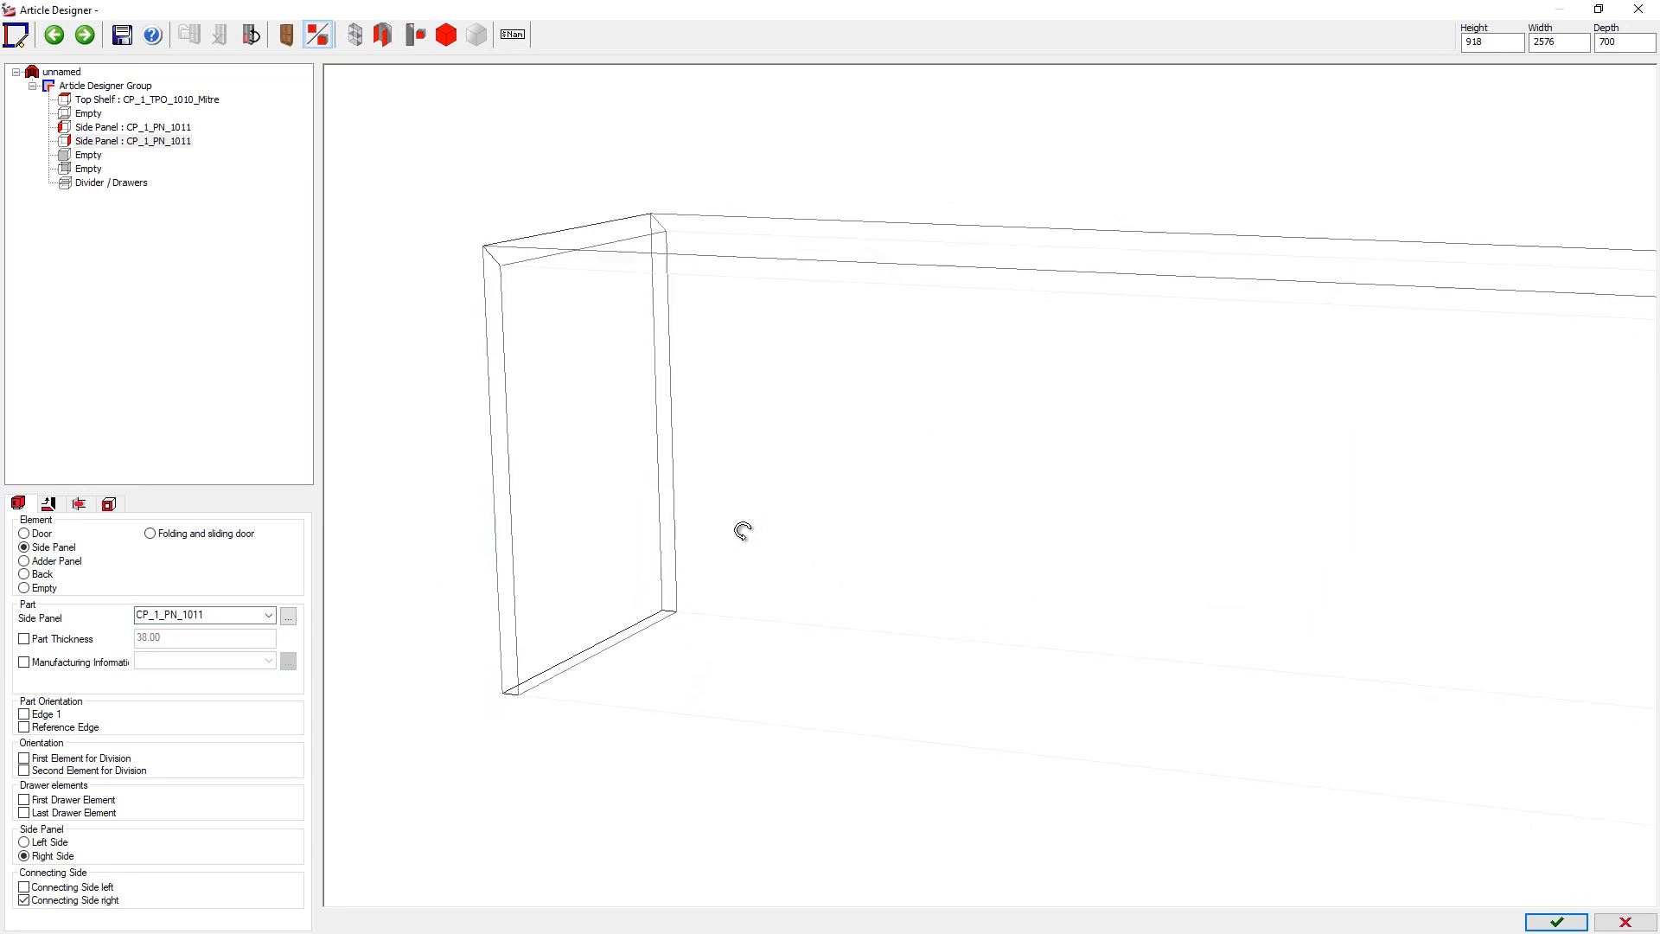
Examine the mitred top and side panels in the rendered 3D preview and close it.
{"action": "middle_click_drag", "start_coordinate": [1180, 558], "coordinate": [1077, 562]}
{"action": "left_click", "coordinate": [286, 35]}
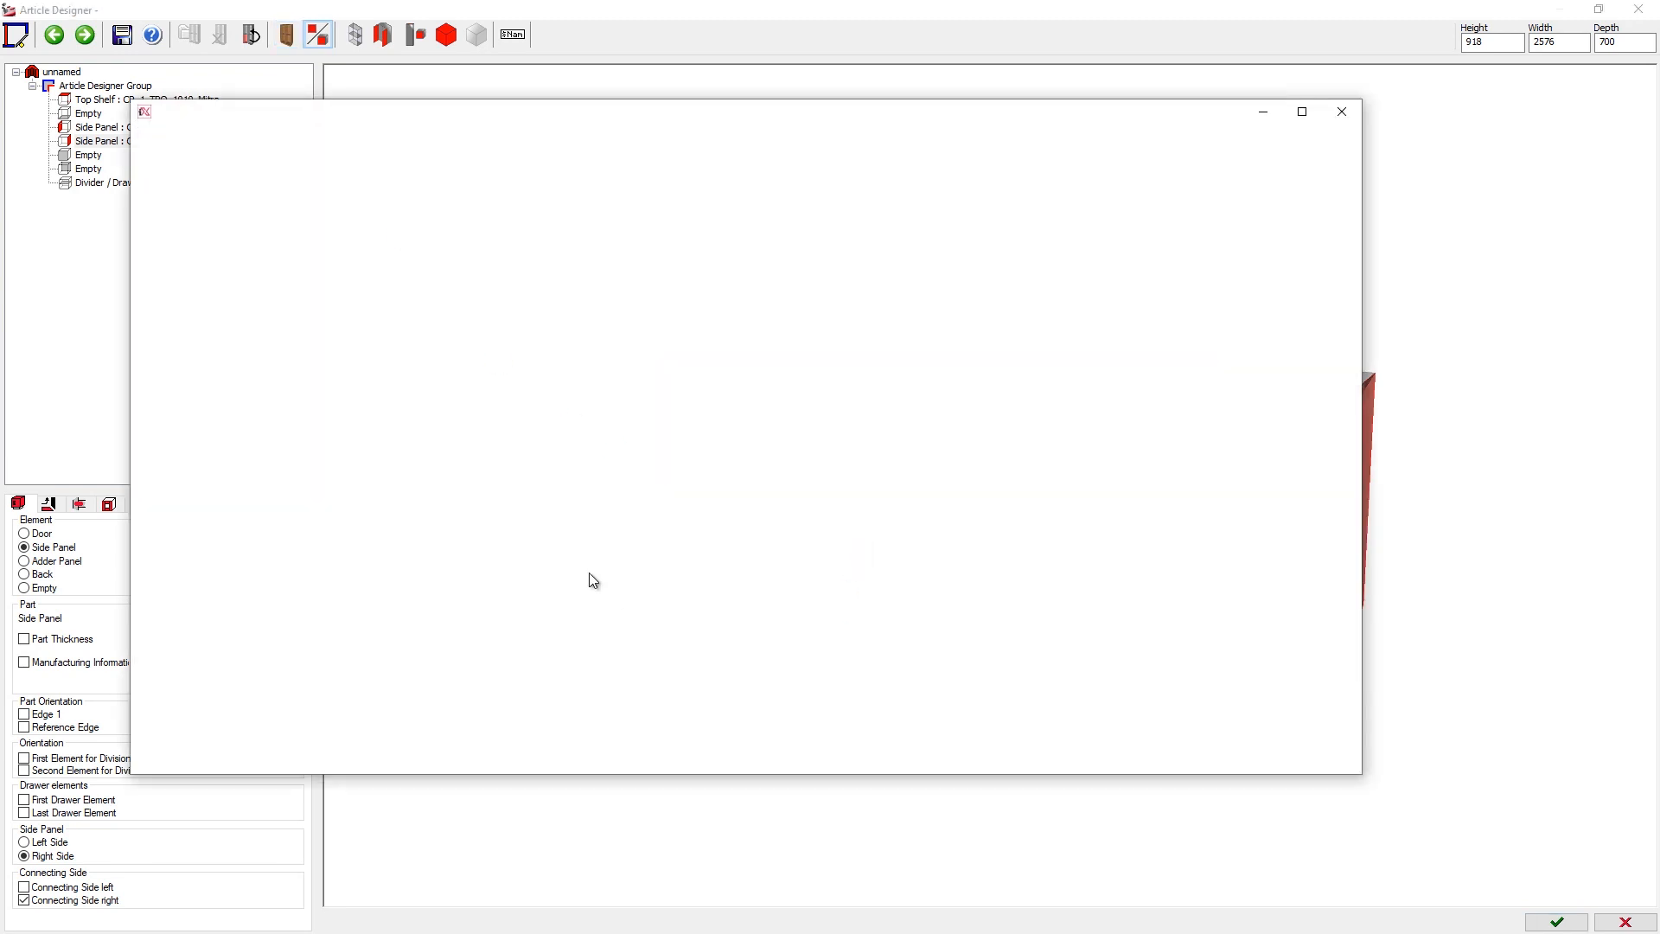
{"action": "left_click_drag", "start_coordinate": [676, 532], "coordinate": [617, 512]}
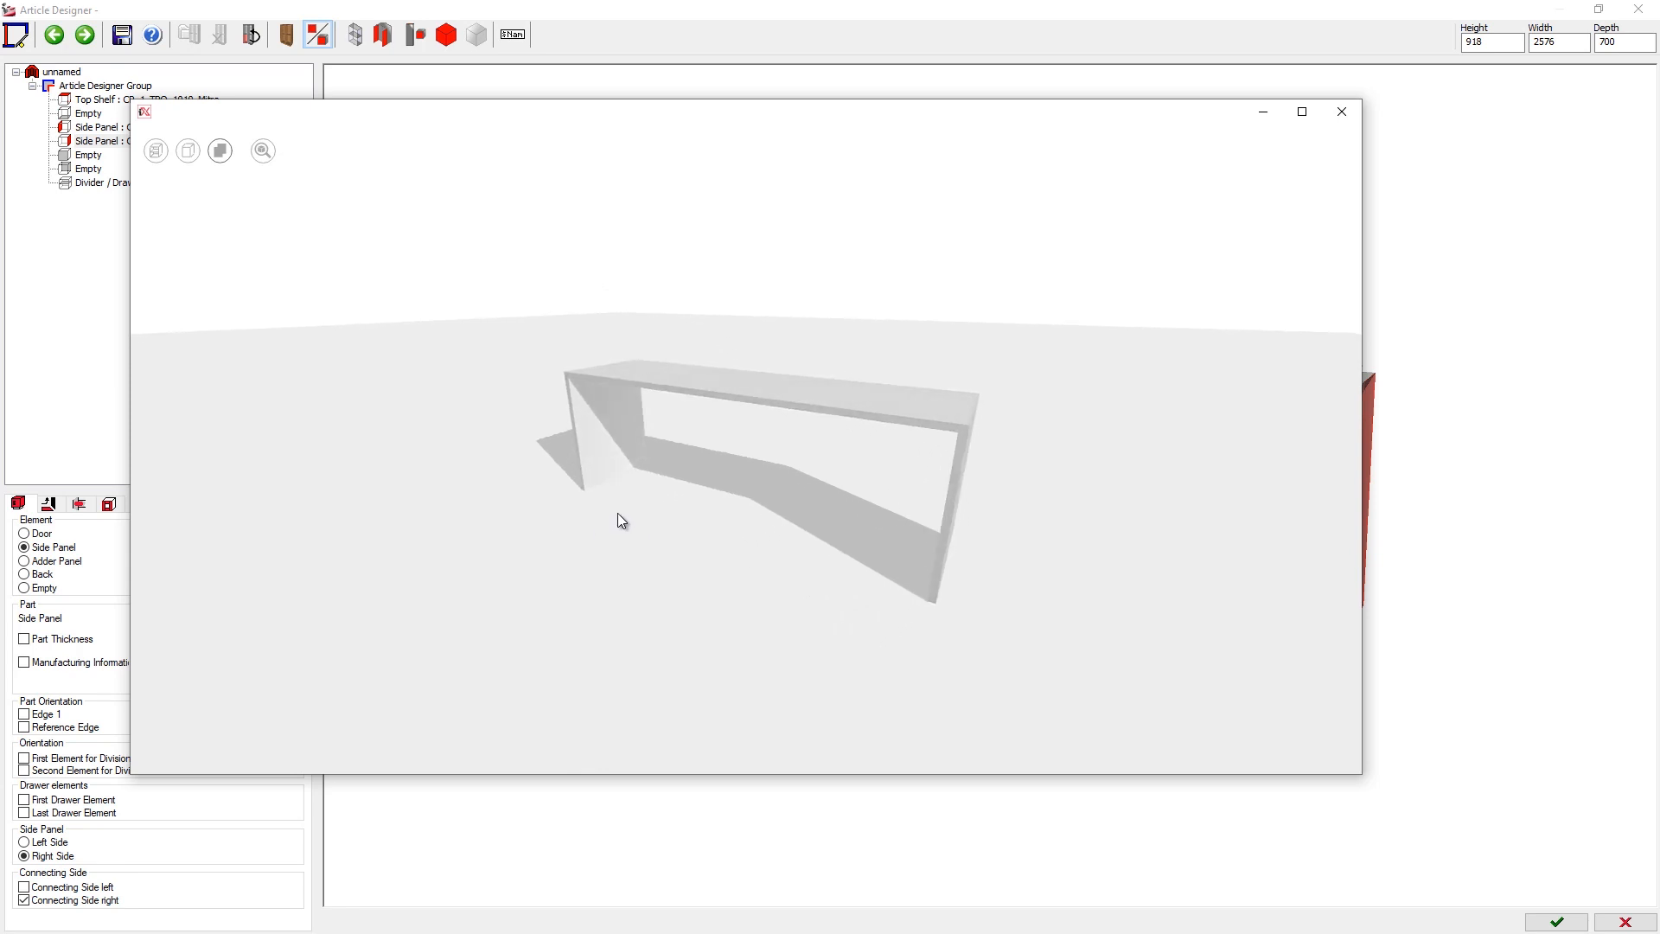
{"action": "left_click", "coordinate": [1341, 112]}
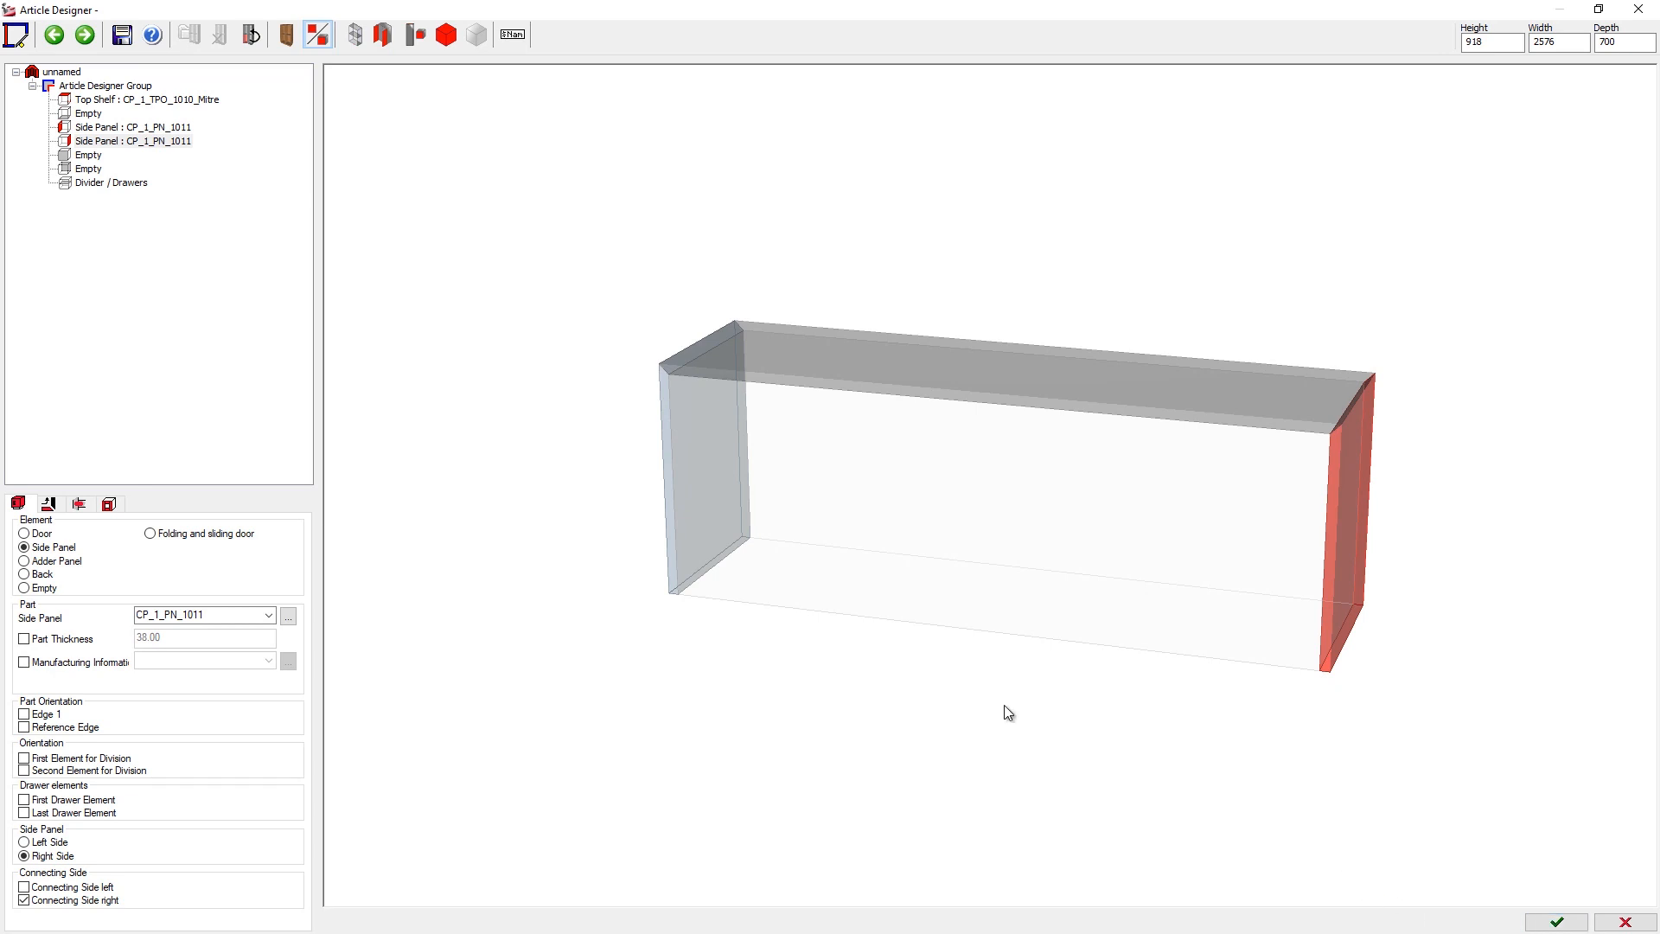
Save the article in New Project under the name Bridge and insert it in front of the cabinet rows.
{"action": "left_click", "coordinate": [1556, 921]}
{"action": "left_click", "coordinate": [764, 511]}
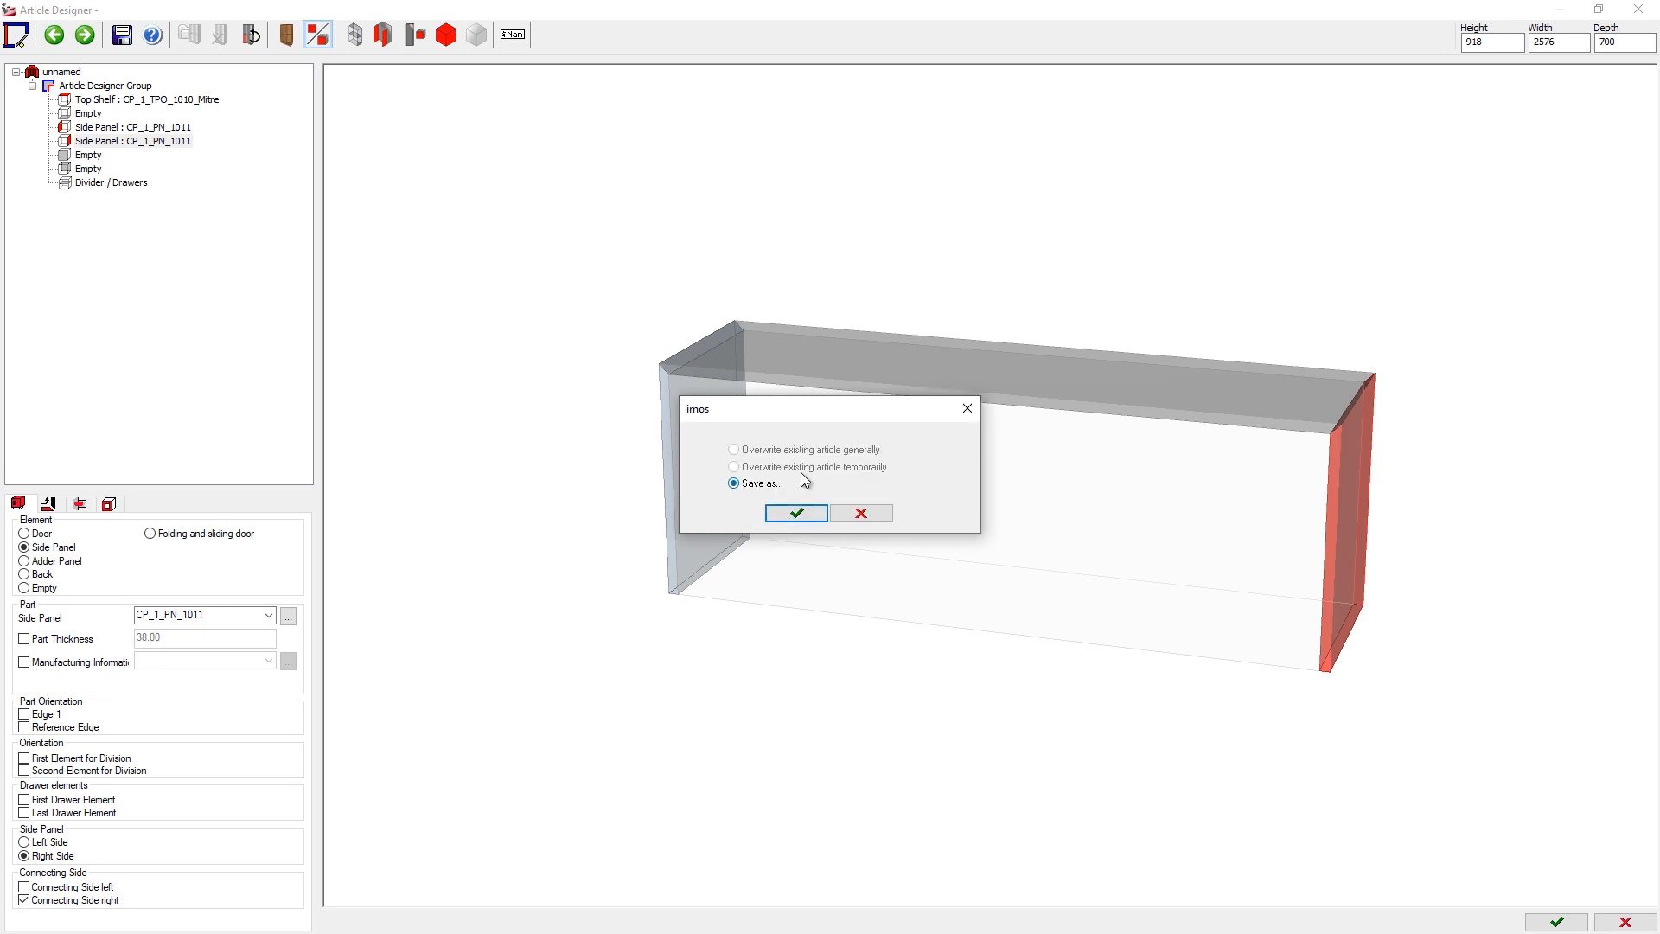
{"action": "left_click", "coordinate": [787, 510]}
{"action": "double_click", "coordinate": [584, 455]}
{"action": "left_click", "coordinate": [591, 472]}
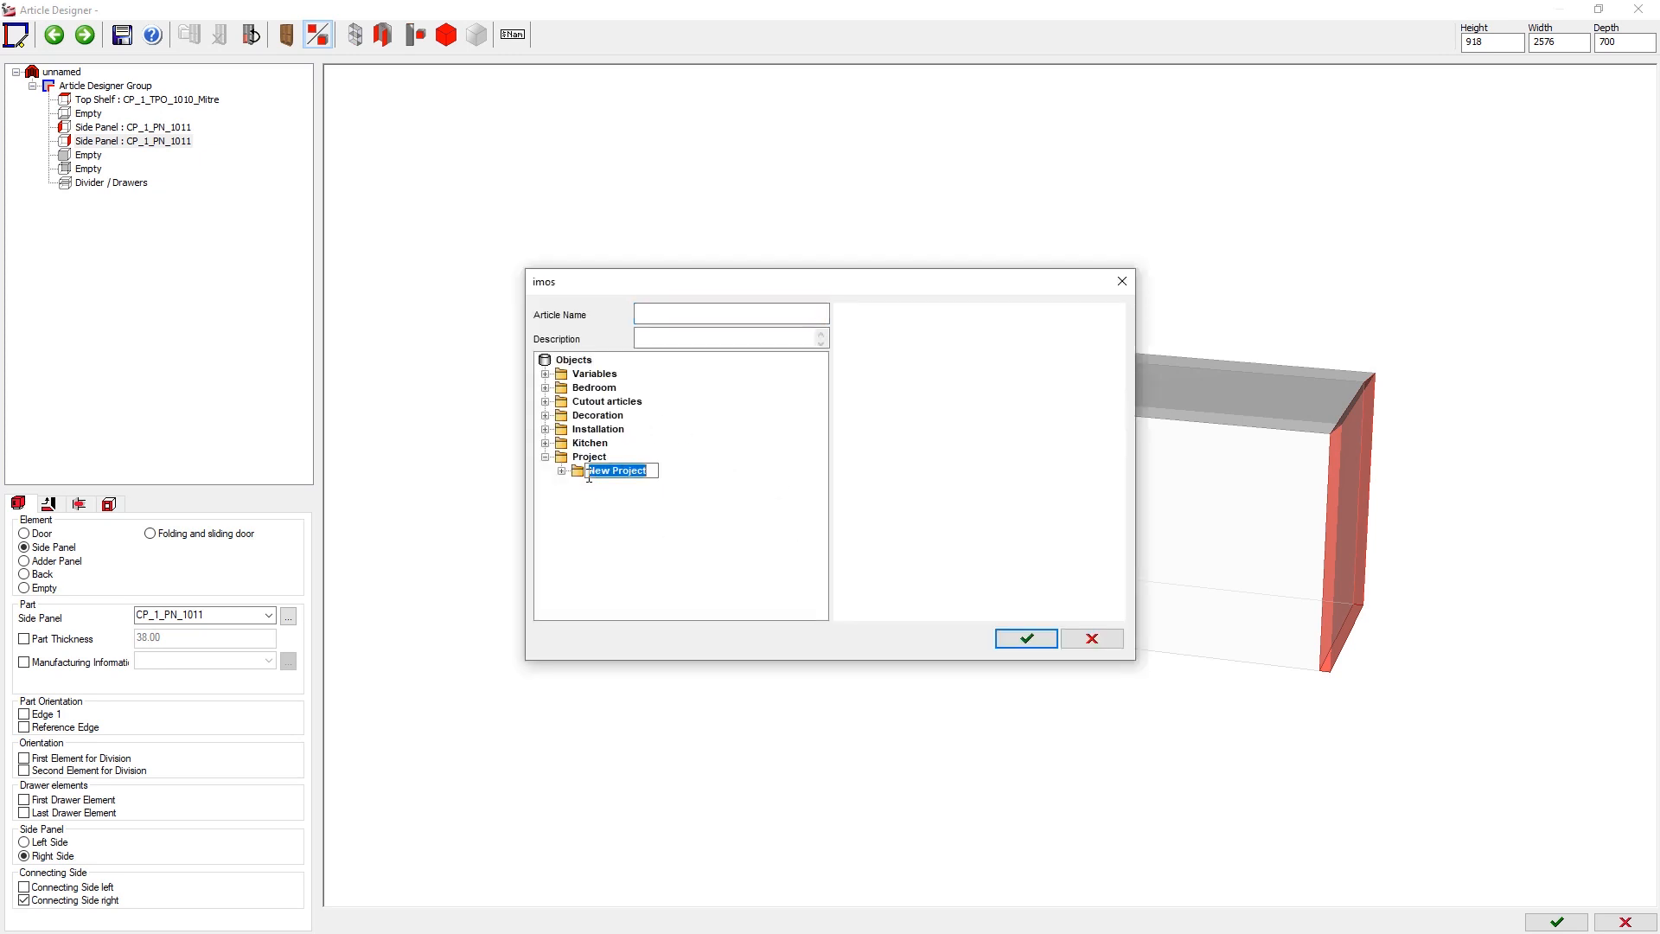
{"action": "left_click", "coordinate": [676, 317]}
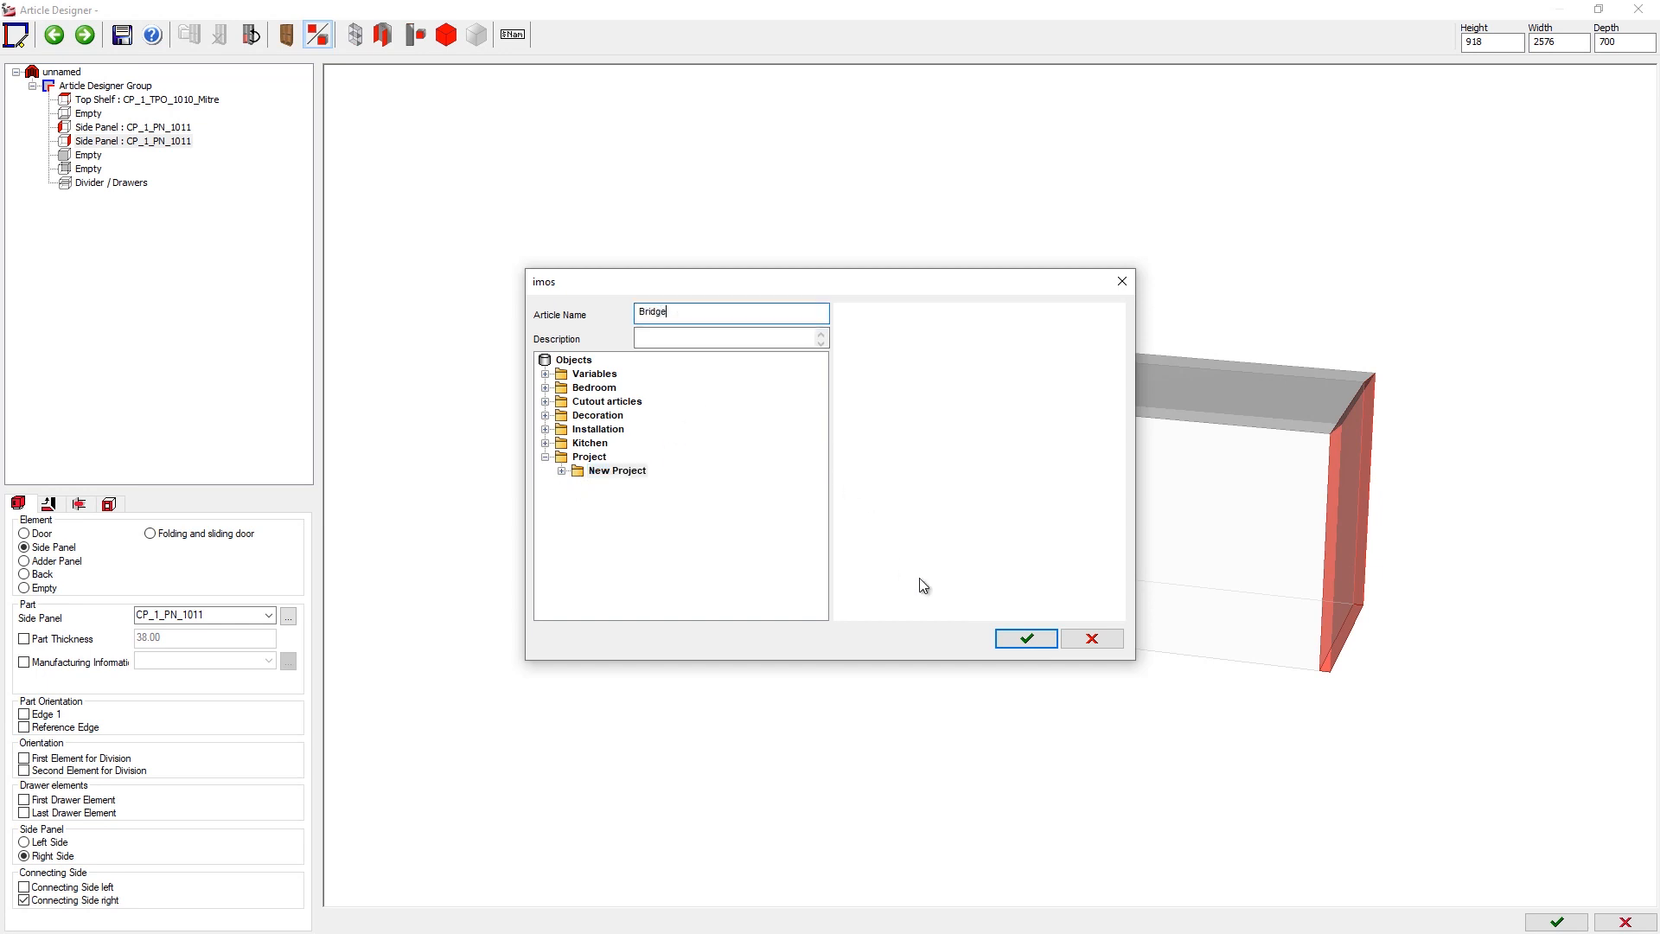
{"action": "left_click", "coordinate": [1022, 638]}
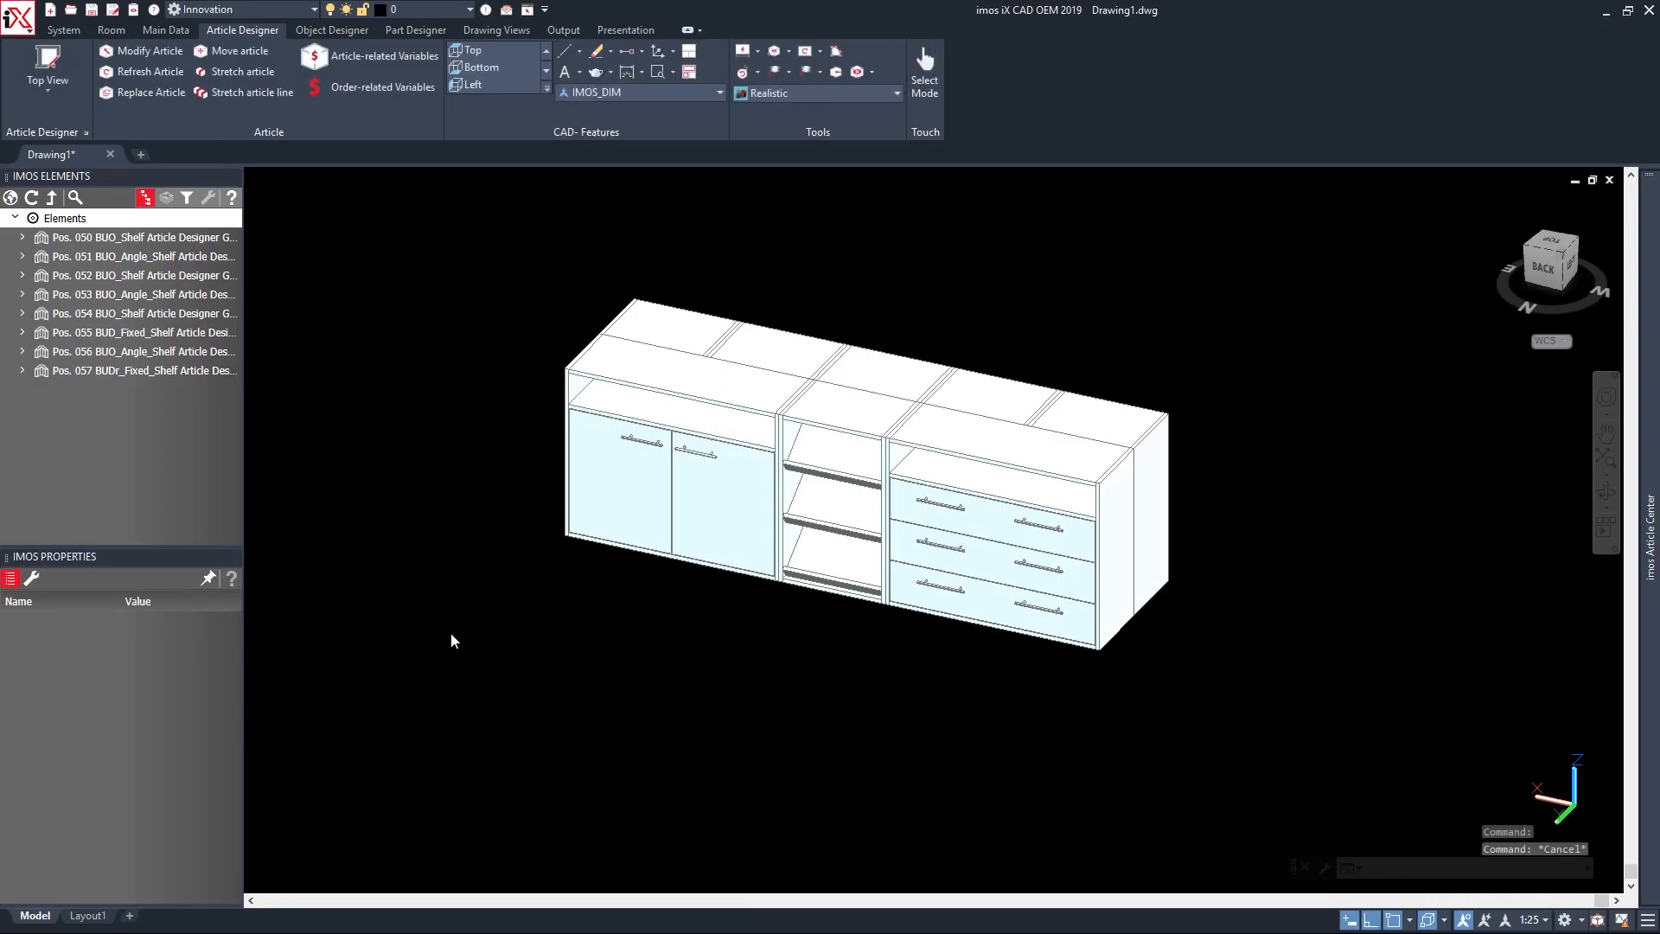
{"action": "left_click", "coordinate": [630, 728]}
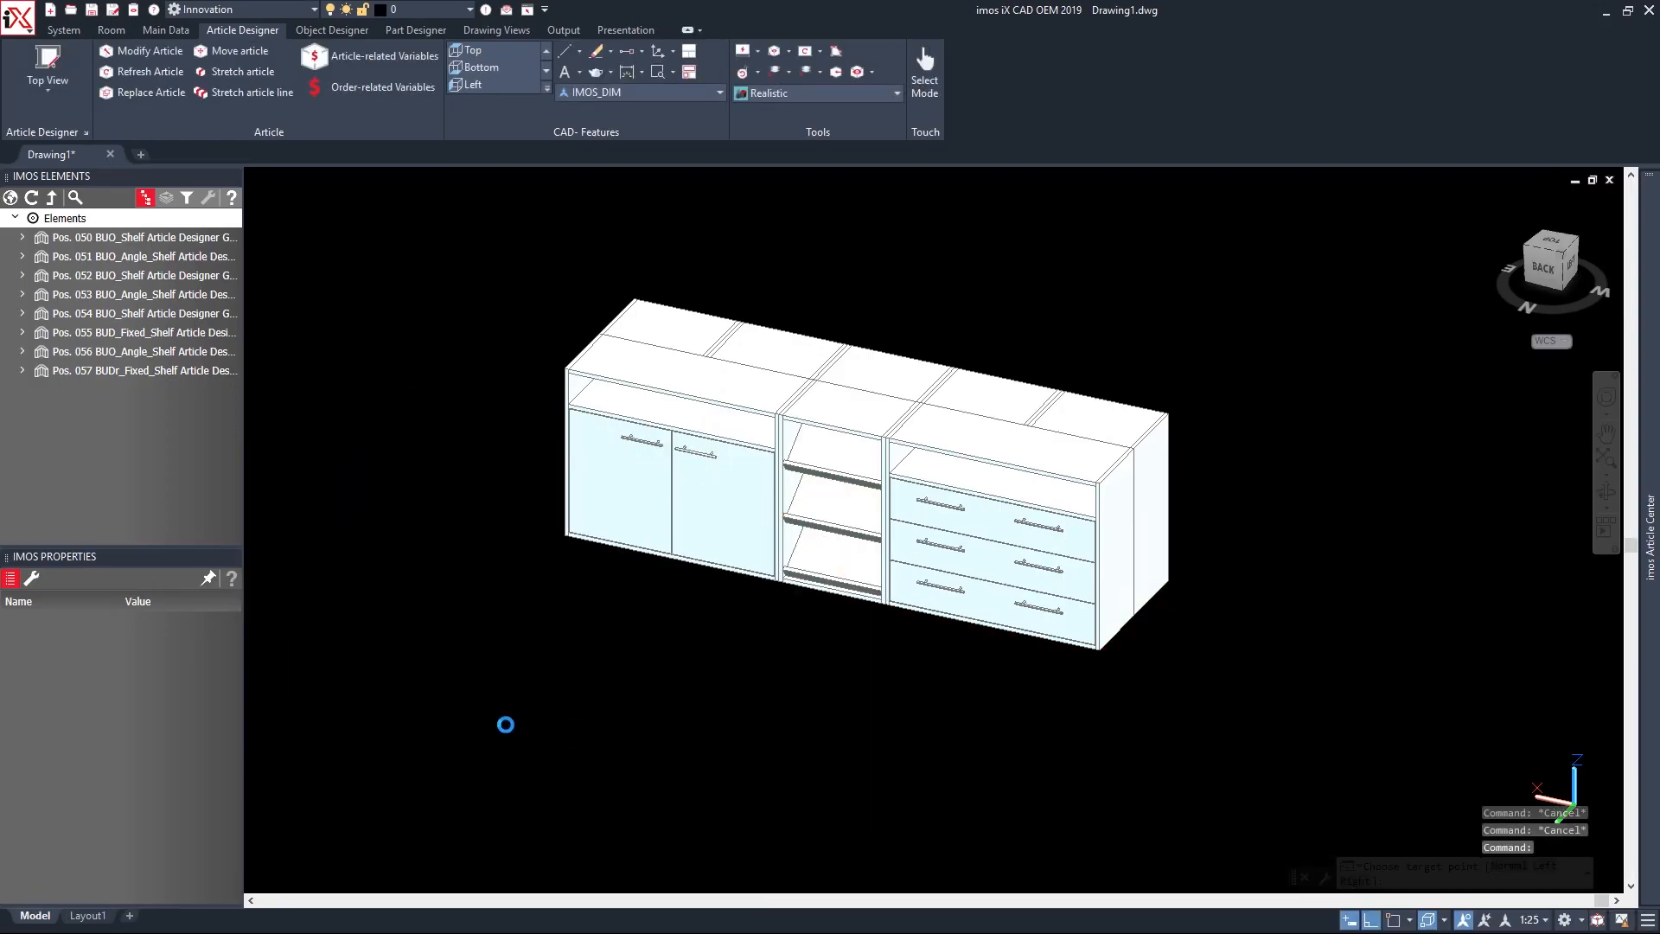
Display the model in 2D Wireframe and move the Bridge article over the cabinet rows so that it encloses them.
{"action": "left_click", "coordinate": [817, 93]}
{"action": "left_click", "coordinate": [654, 137]}
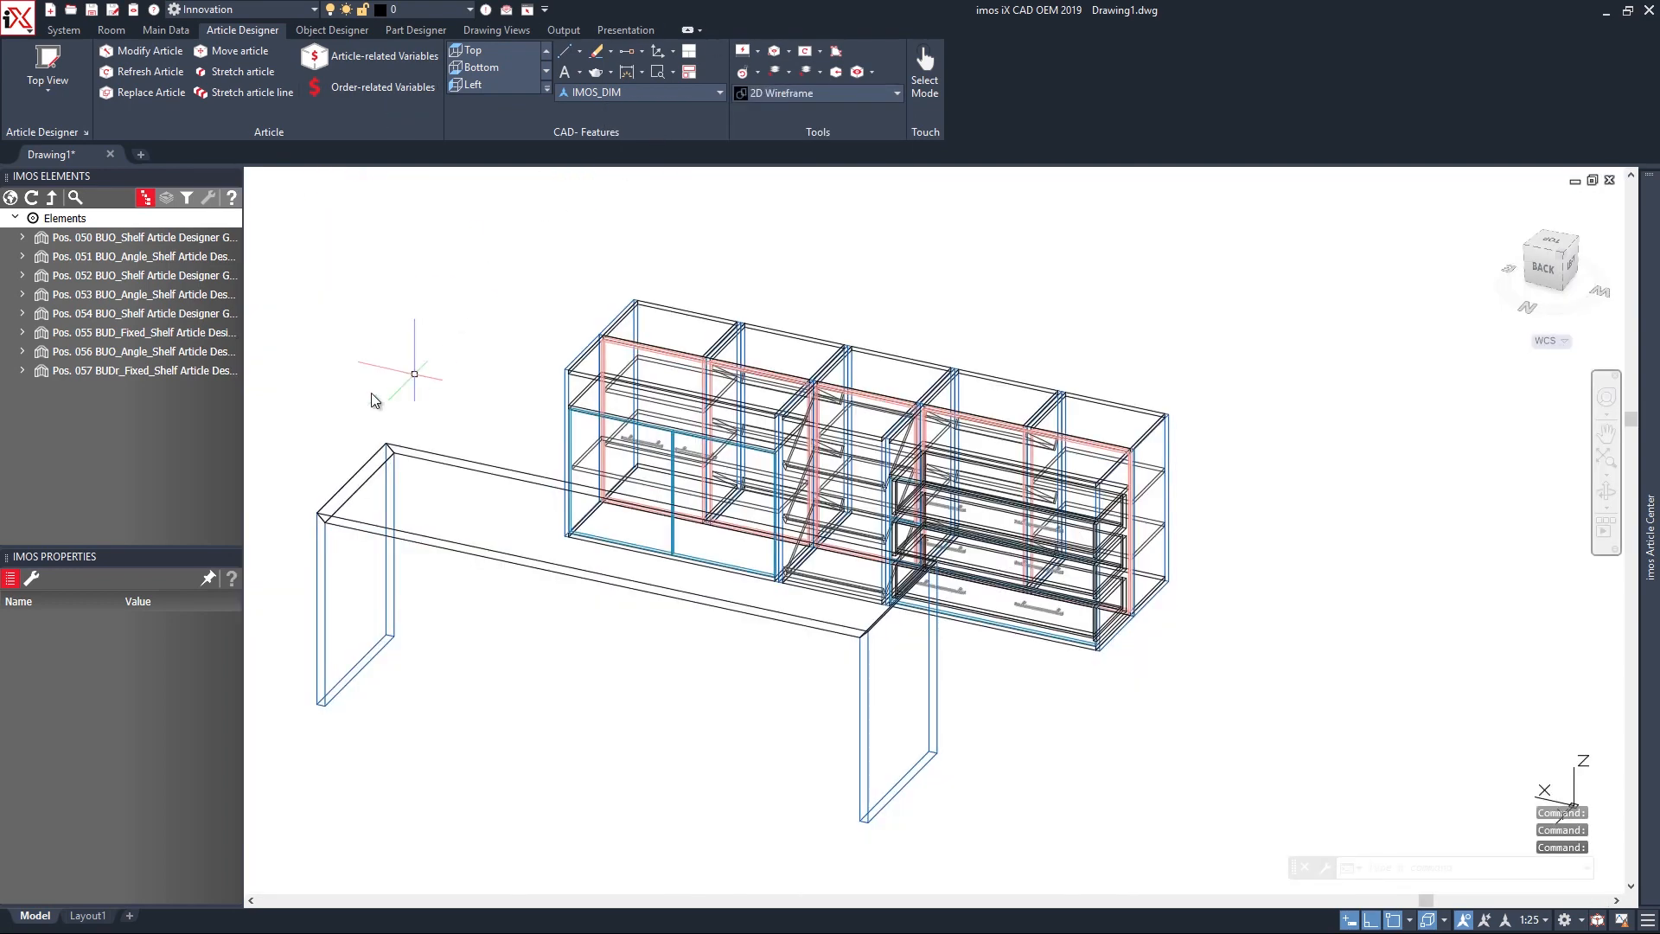
{"action": "left_click", "coordinate": [363, 508]}
{"action": "type", "text": "m"}
{"action": "key", "text": "Return"}
{"action": "left_click", "coordinate": [362, 496]}
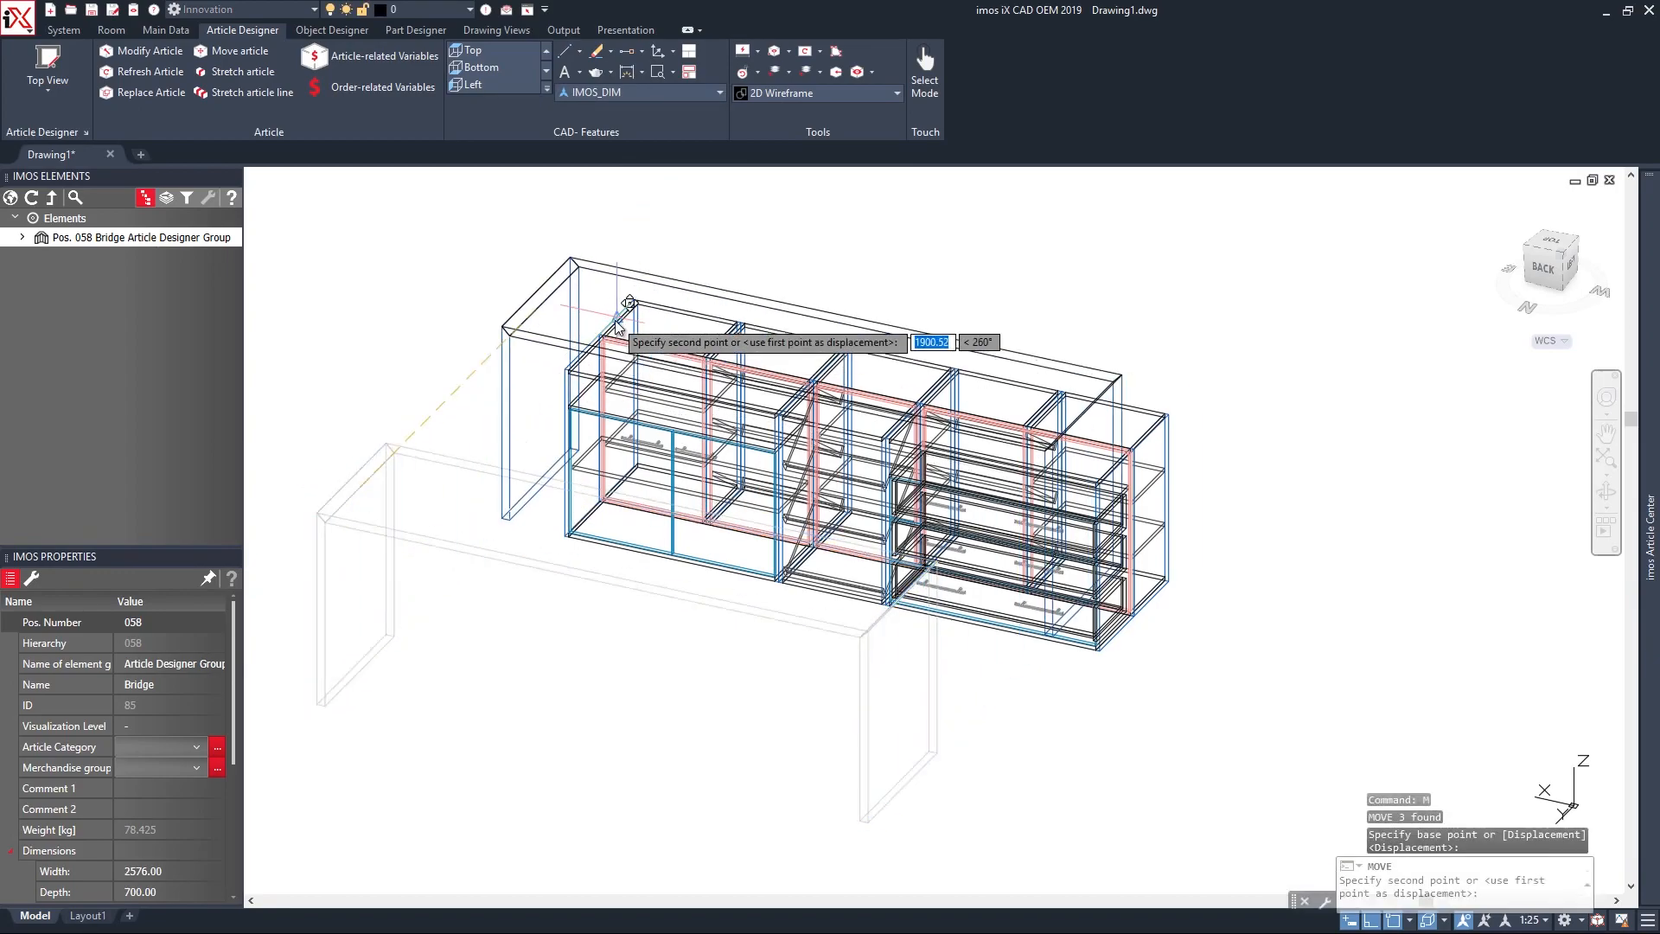
{"action": "scroll", "coordinate": [618, 327], "scroll_direction": "up", "scroll_amount": 10}
{"action": "left_click", "coordinate": [532, 408]}
{"action": "scroll", "coordinate": [532, 408], "scroll_direction": "down", "scroll_amount": 10}
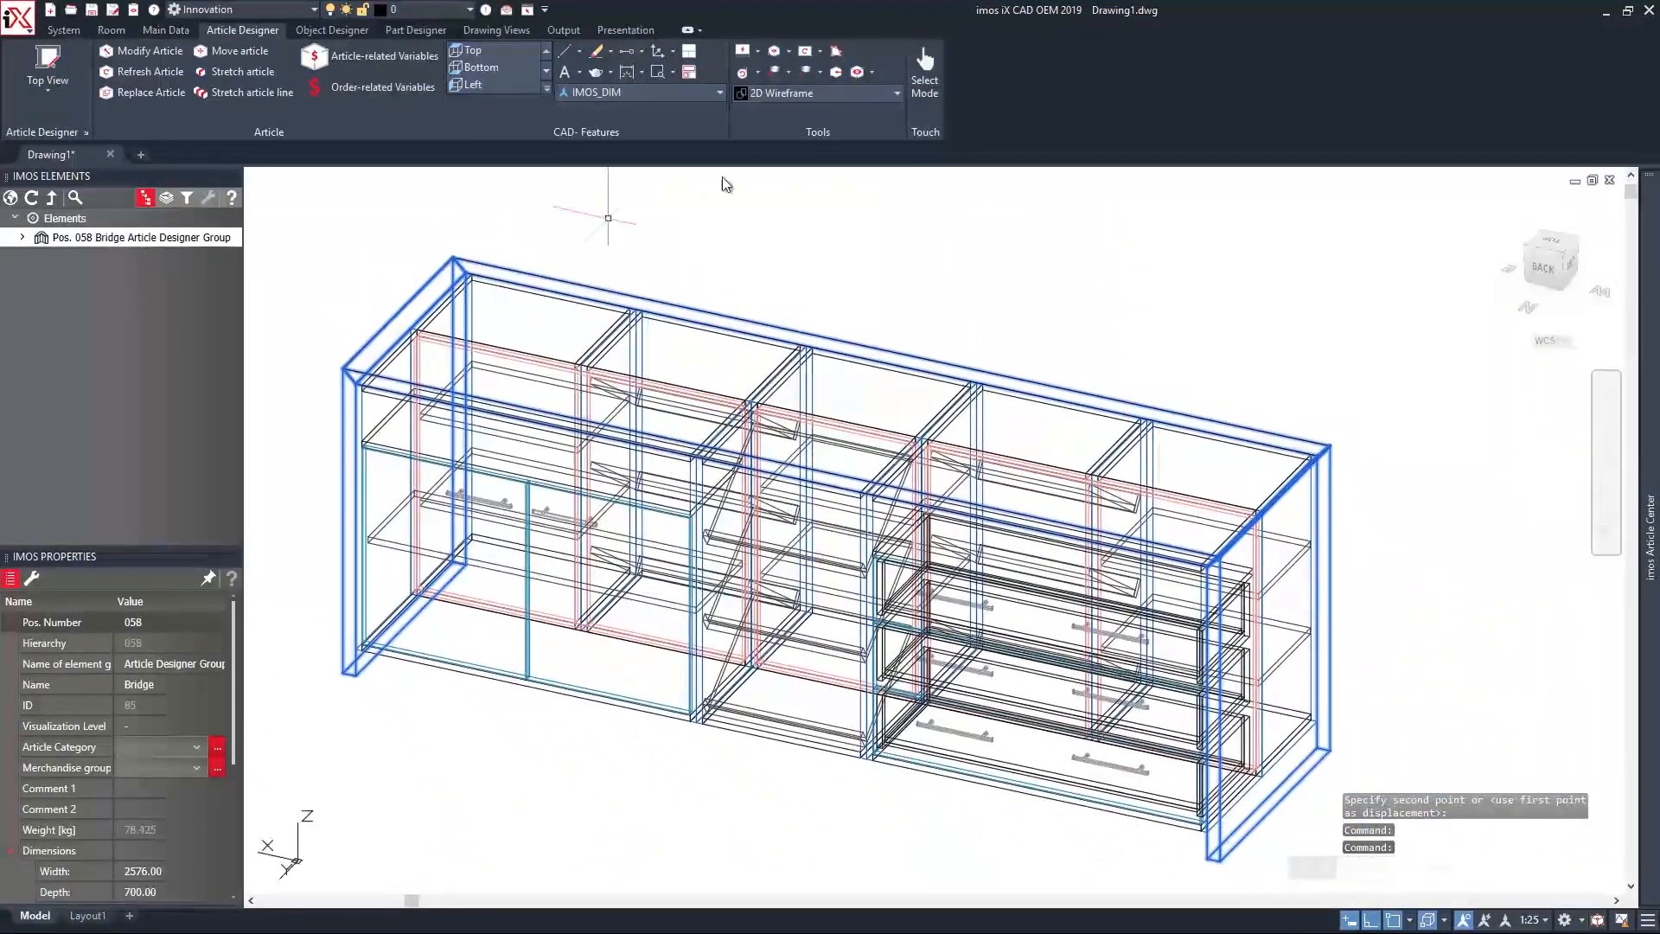
Switch the model back to a solid visual style and look over the assembled furniture.
{"action": "left_click", "coordinate": [804, 93]}
{"action": "left_click", "coordinate": [697, 214]}
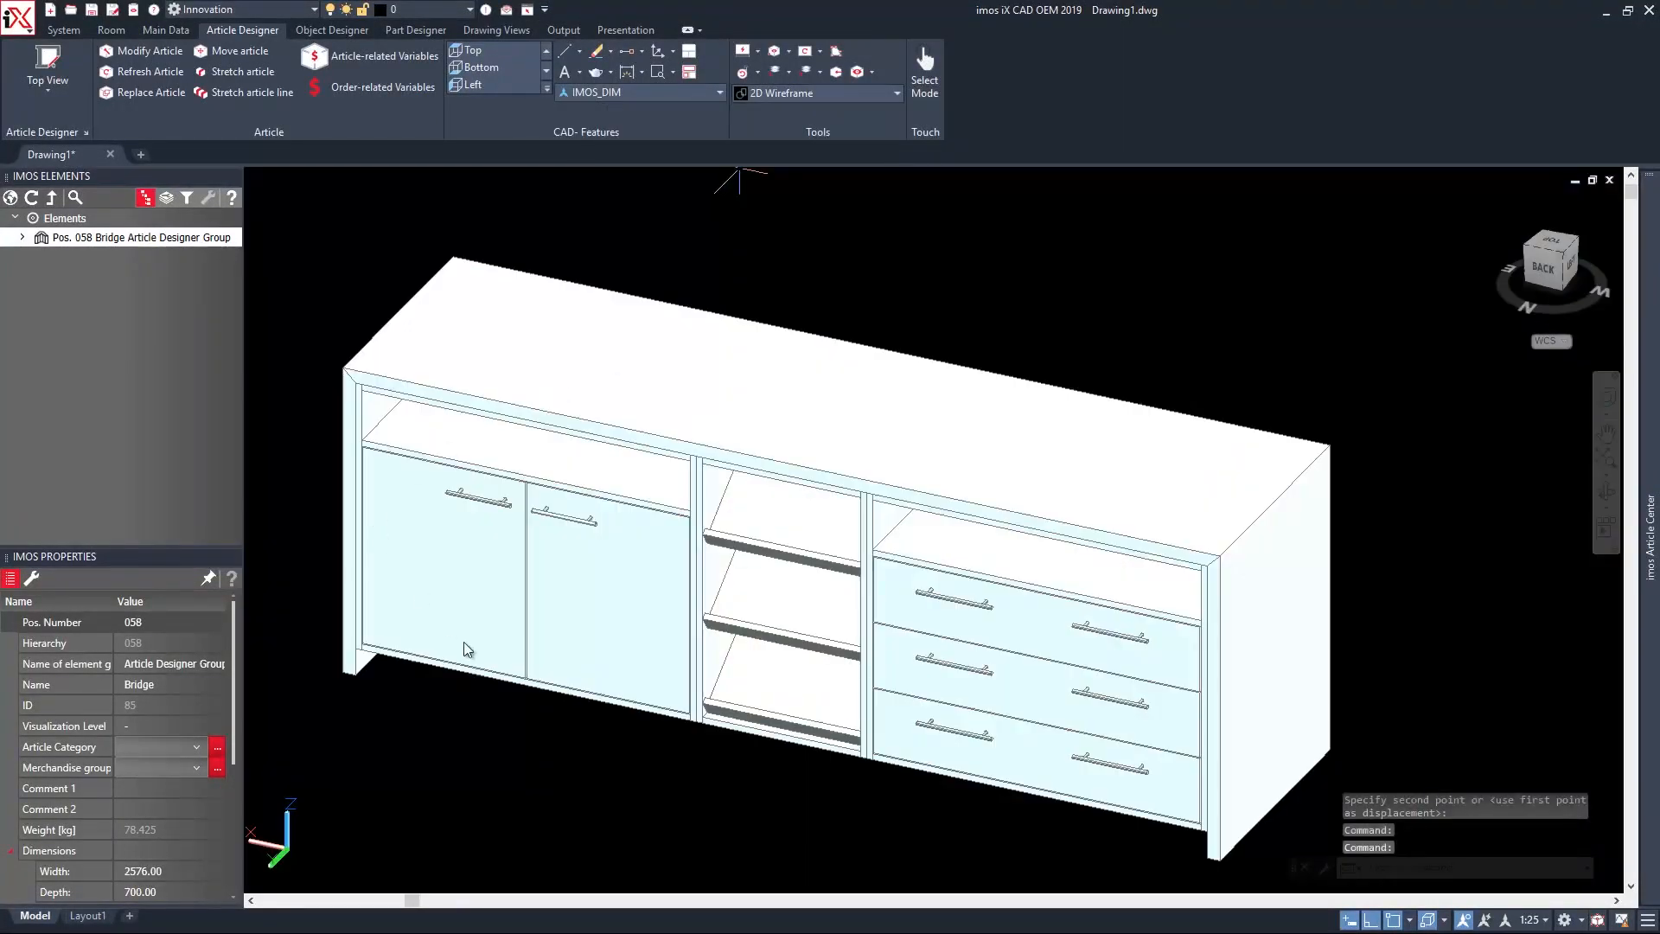
{"action": "mouse_move", "coordinate": [639, 804]}
{"action": "middle_mouse_down", "text": "shift"}
{"action": "mouse_move", "coordinate": [585, 749]}
{"action": "mouse_move", "coordinate": [593, 730]}
{"action": "mouse_move", "coordinate": [1004, 791]}
{"action": "mouse_move", "coordinate": [741, 781]}
{"action": "mouse_move", "coordinate": [765, 801]}
{"action": "mouse_move", "coordinate": [752, 778]}
{"action": "middle_mouse_up", "text": "shift"}
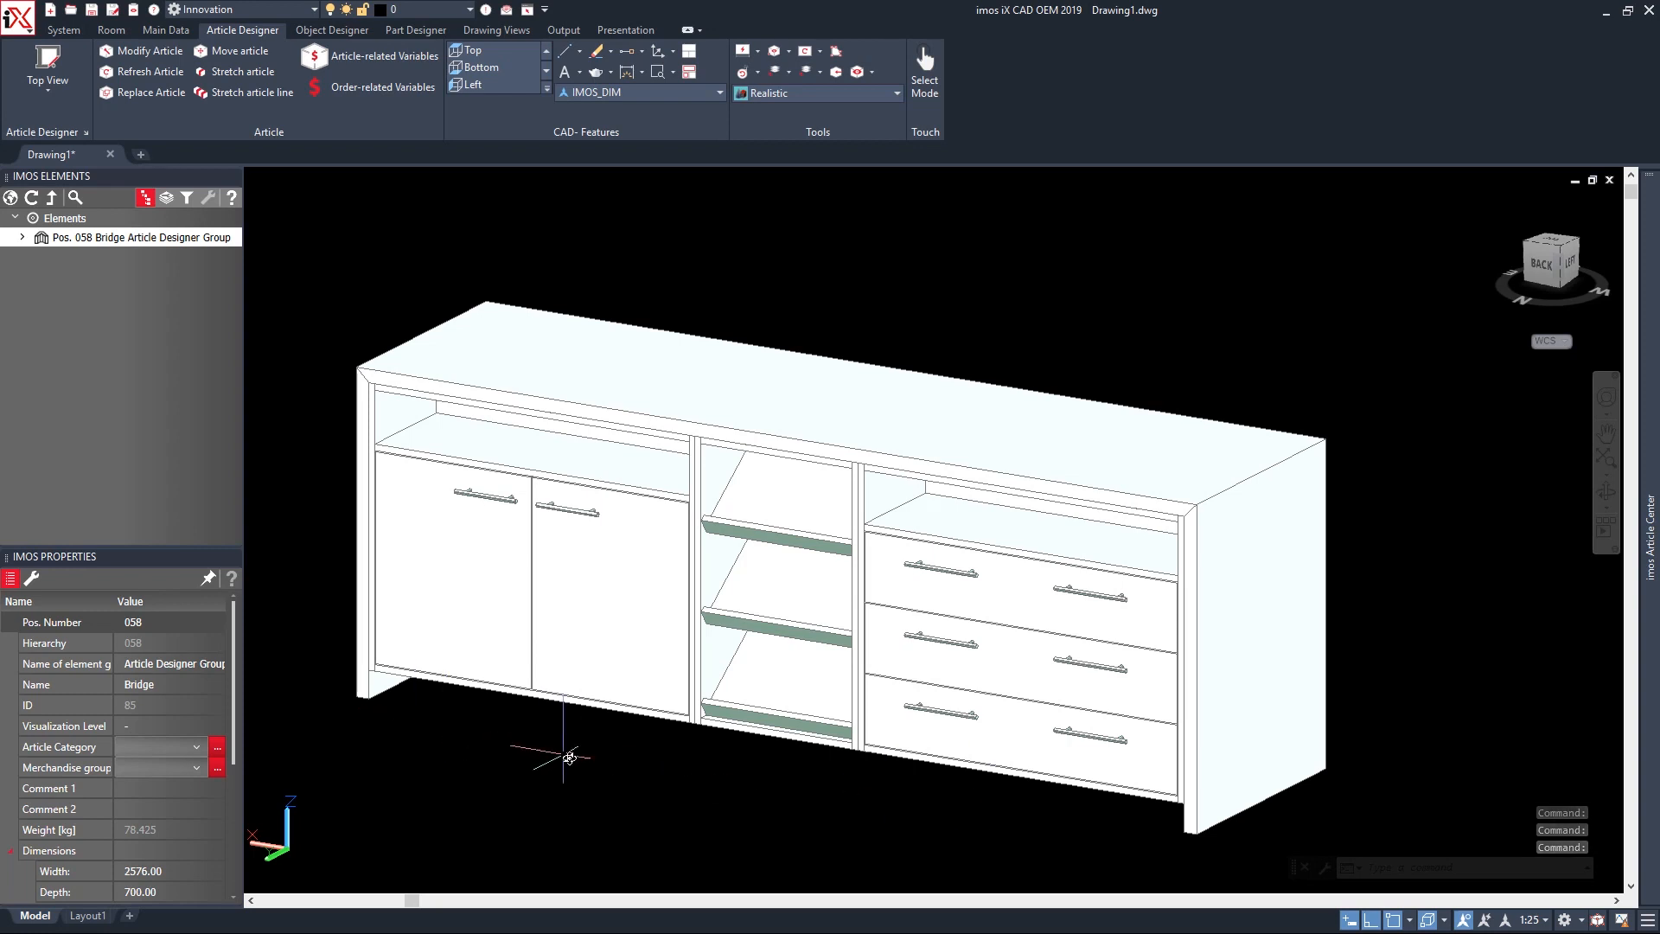
Insert a contiguous Base part under the door, angled-shelf and drawer cabinets, keeping the preset insets, height and thickness.
{"action": "left_click", "coordinate": [11, 199]}
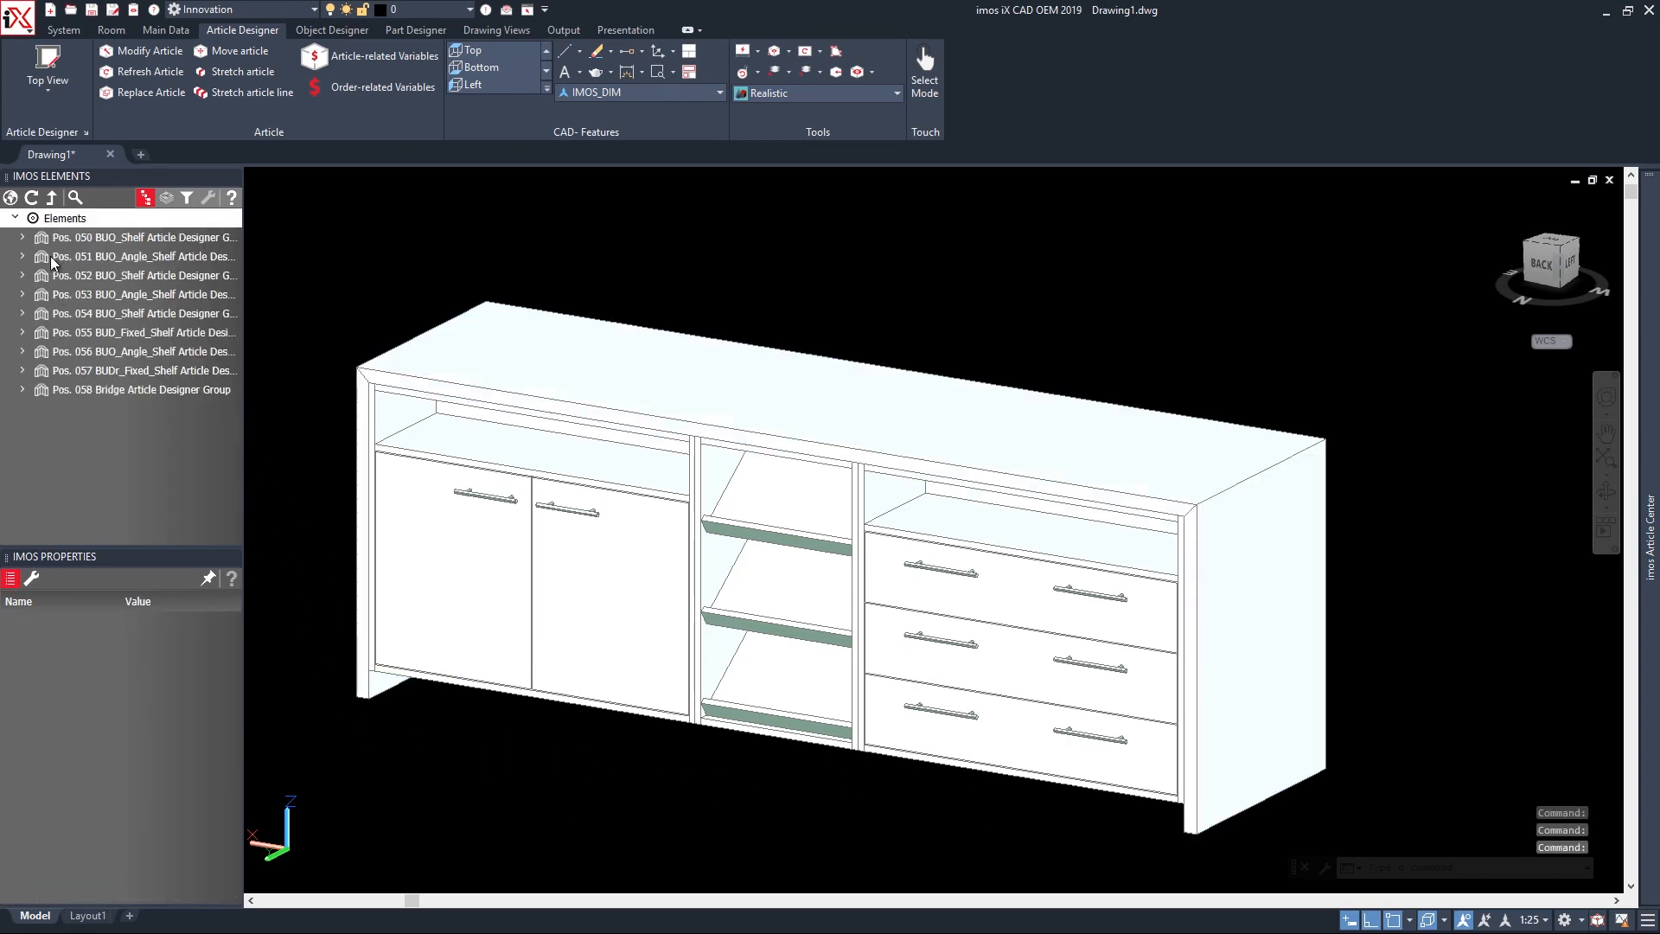
{"action": "left_click", "coordinate": [32, 583]}
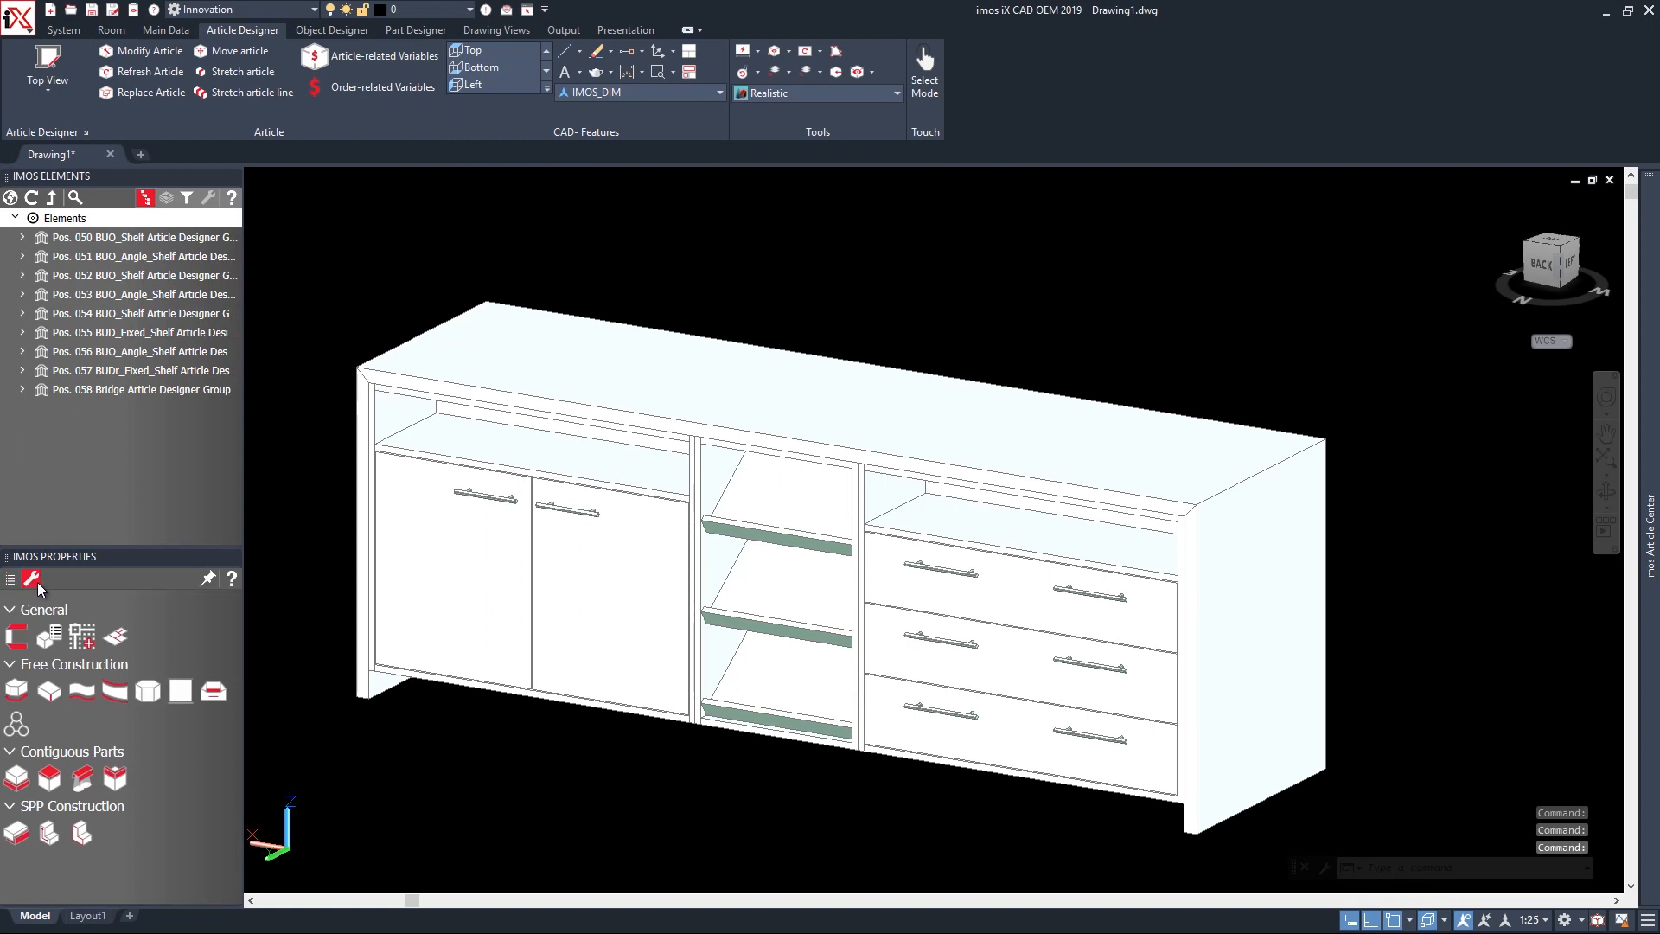
{"action": "left_click", "coordinate": [15, 780]}
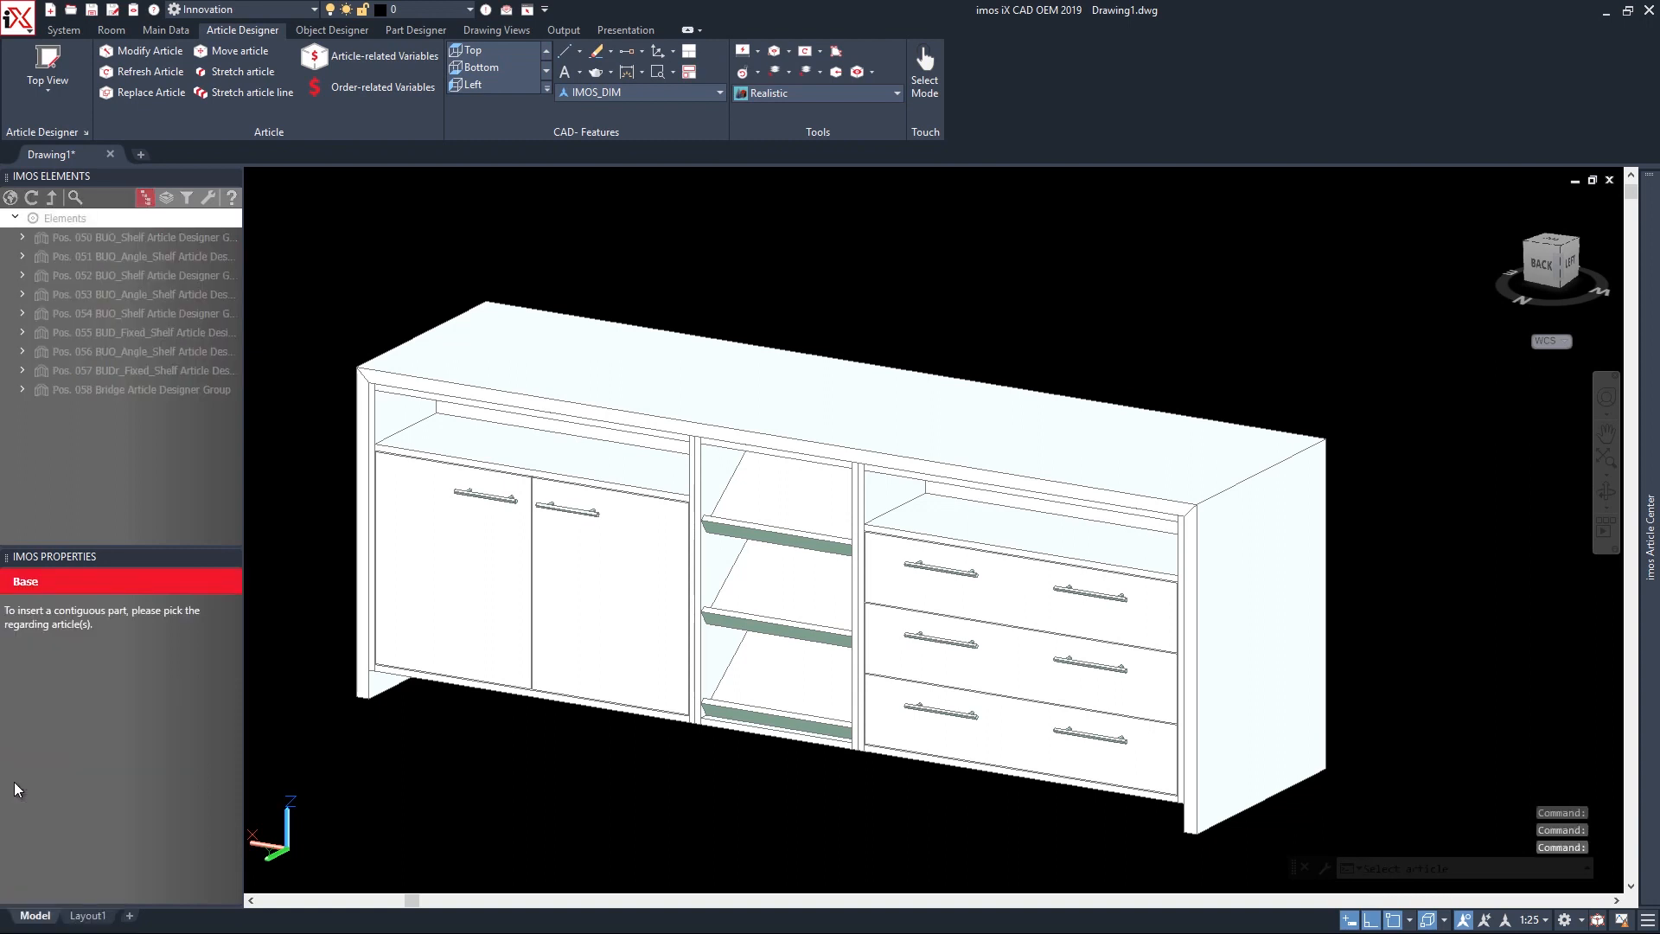
{"action": "left_click", "coordinate": [517, 668]}
{"action": "left_click", "coordinate": [792, 718]}
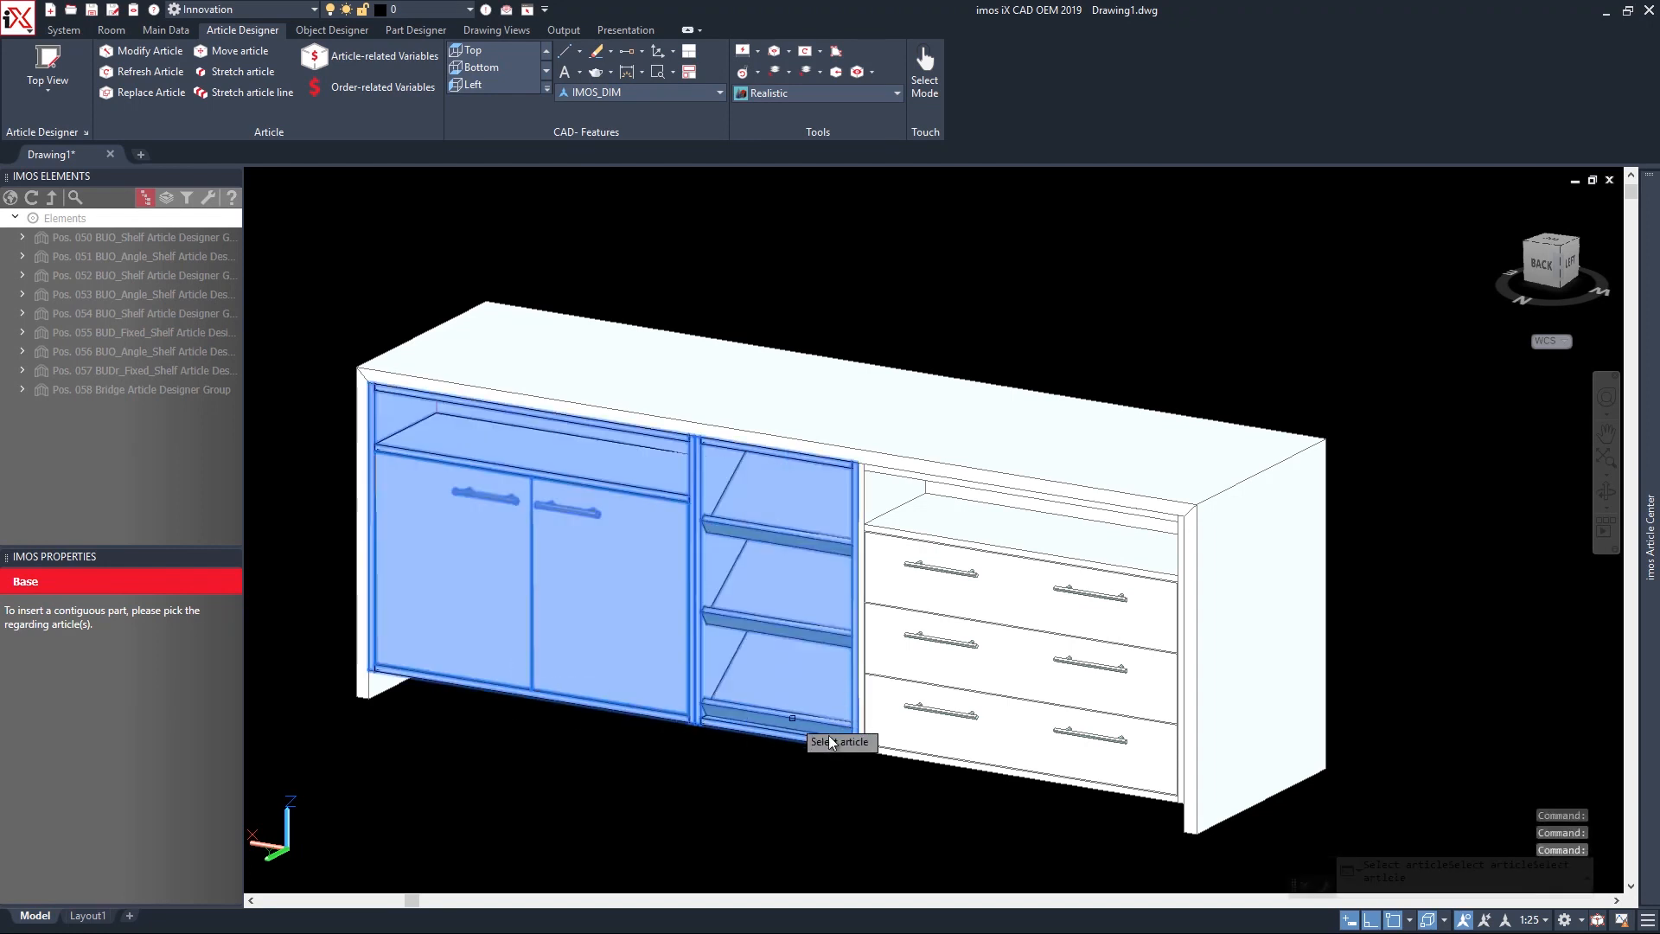
{"action": "right_click", "coordinate": [810, 799]}
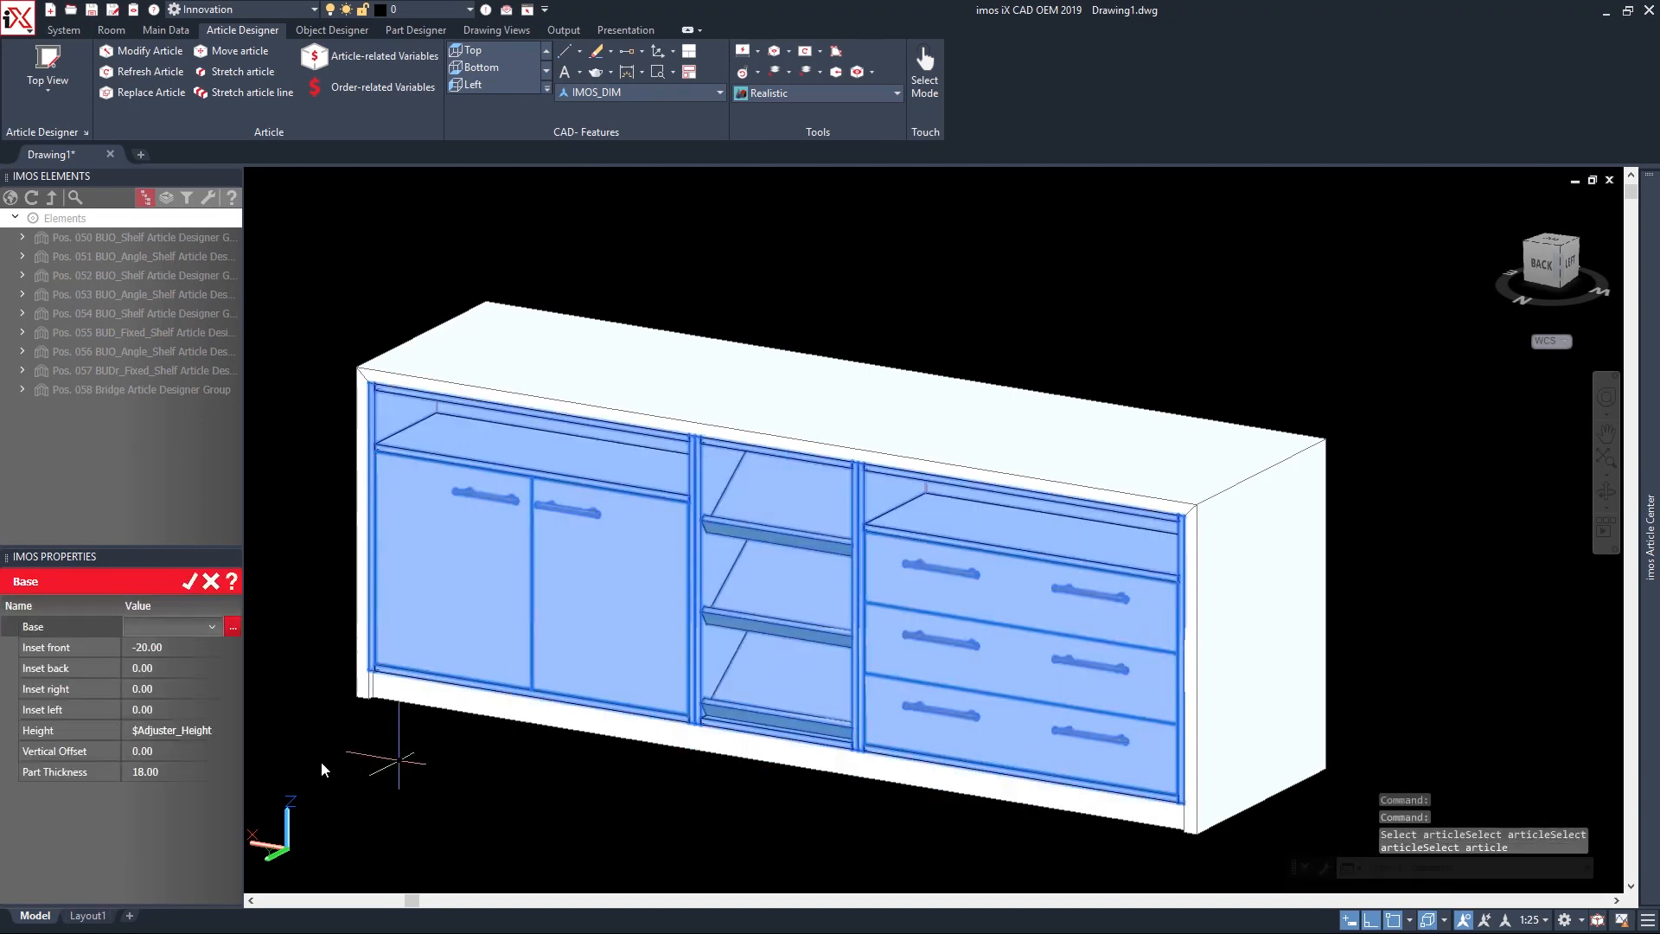
{"action": "scroll", "coordinate": [376, 727], "scroll_direction": "up", "scroll_amount": 4}
{"action": "scroll", "coordinate": [482, 759], "scroll_direction": "down", "scroll_amount": 1}
{"action": "middle_click_drag", "start_coordinate": [482, 759], "coordinate": [611, 656], "text": "shift"}
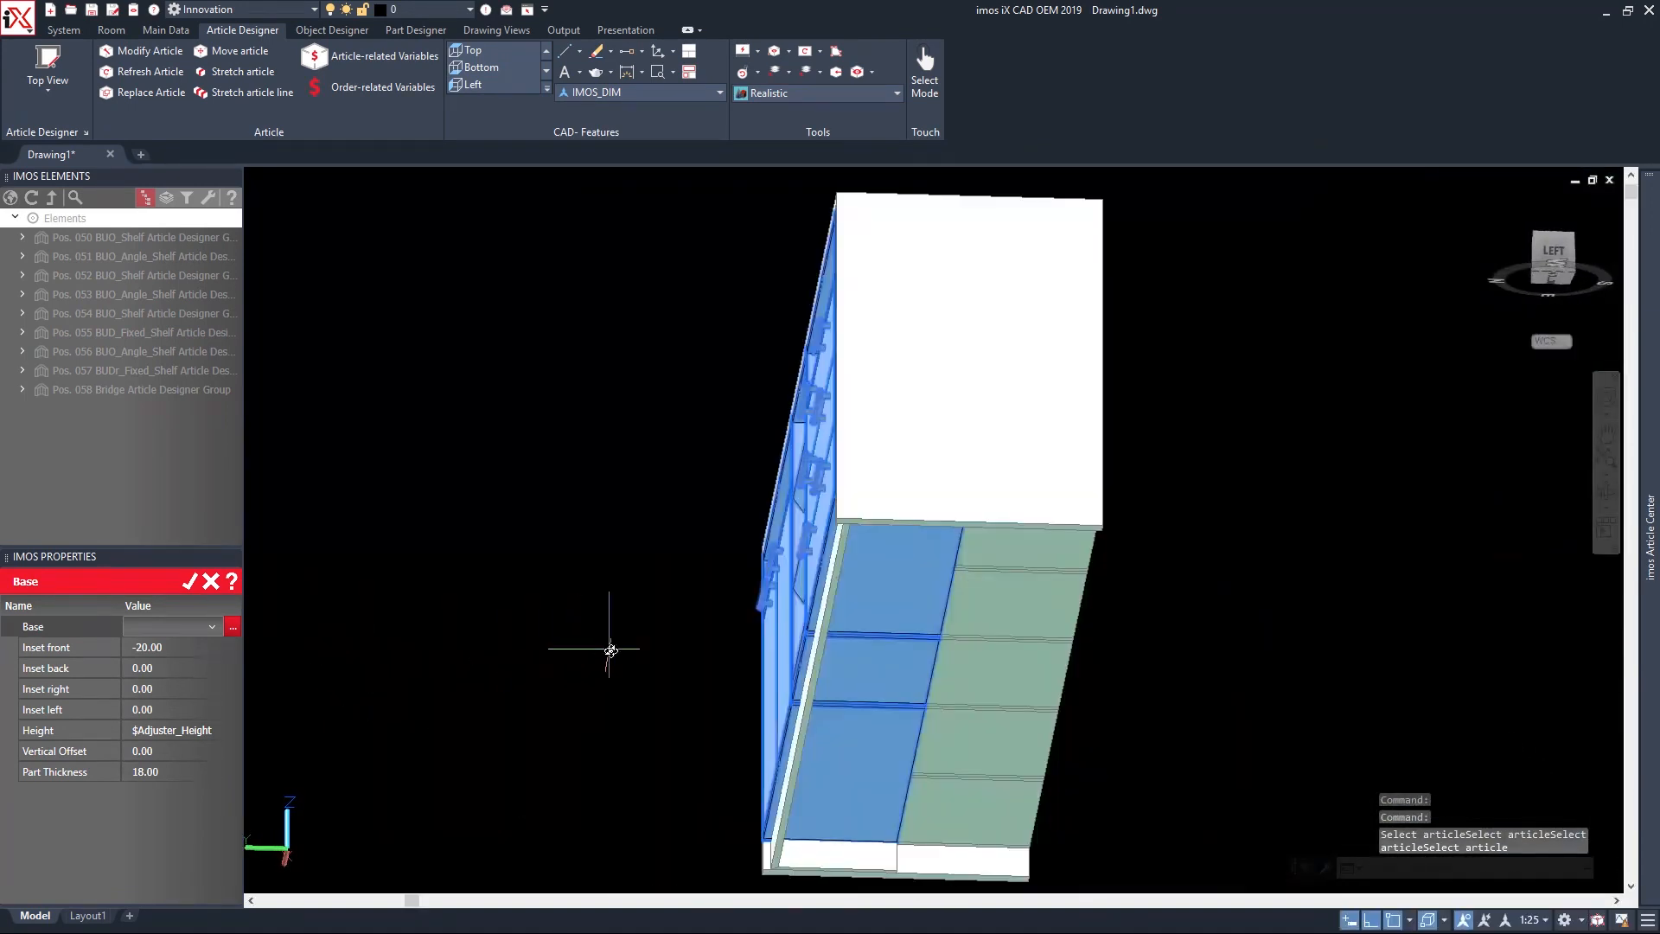
{"action": "middle_click_drag", "start_coordinate": [760, 725], "coordinate": [387, 704], "text": "shift"}
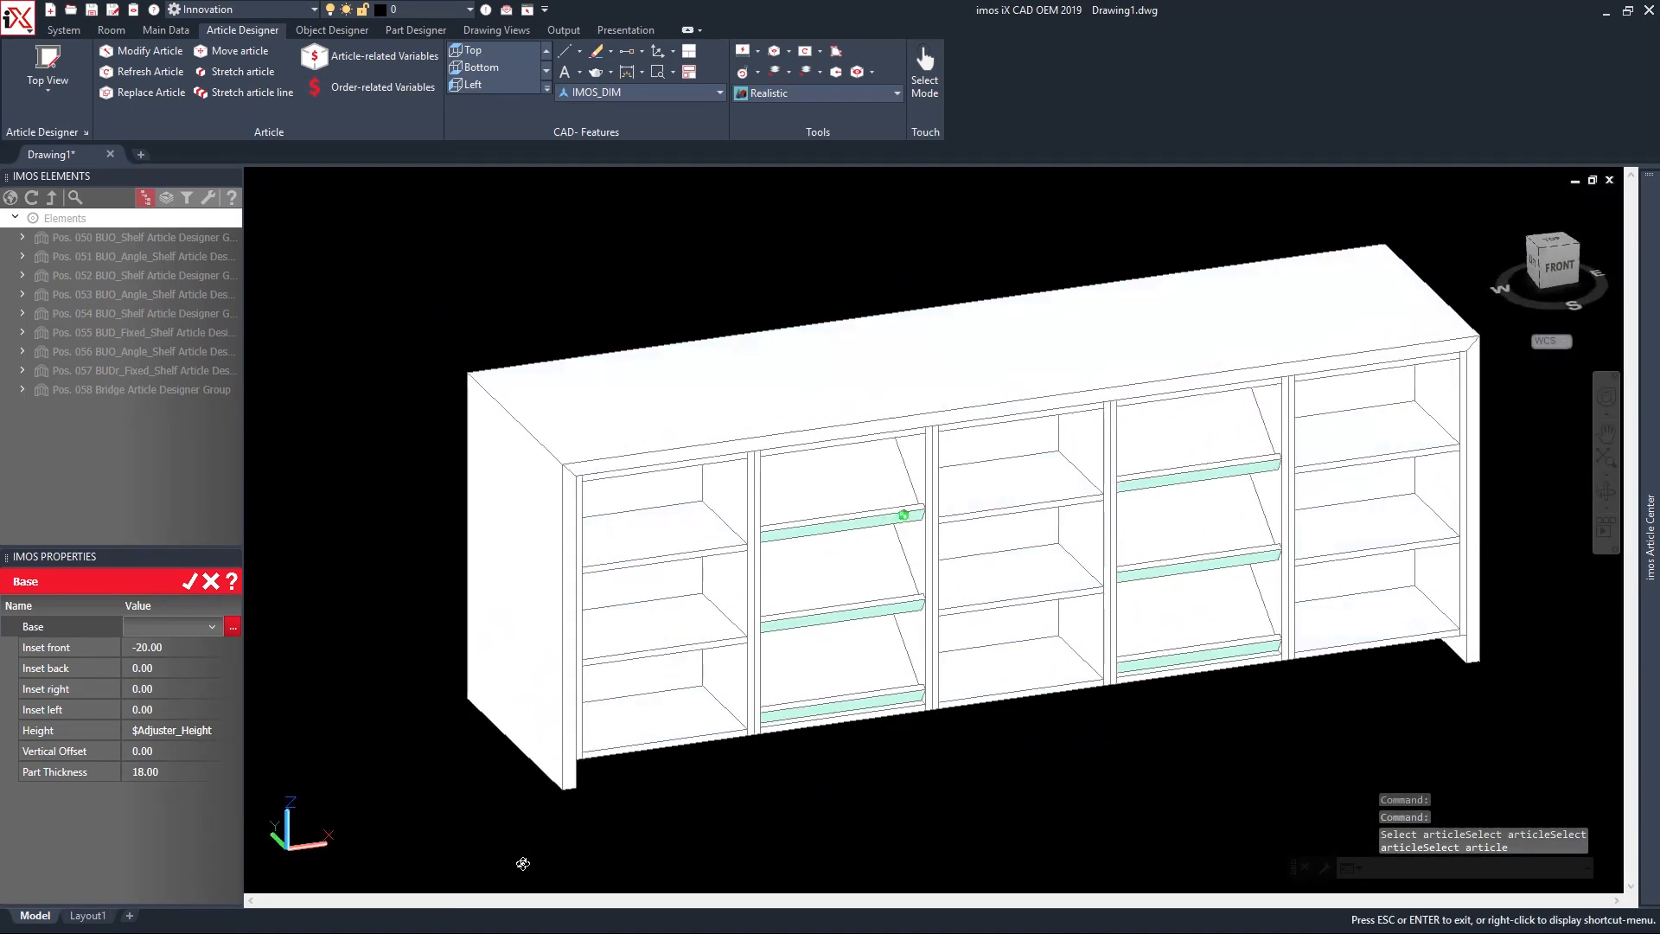
{"action": "left_click", "coordinate": [195, 583]}
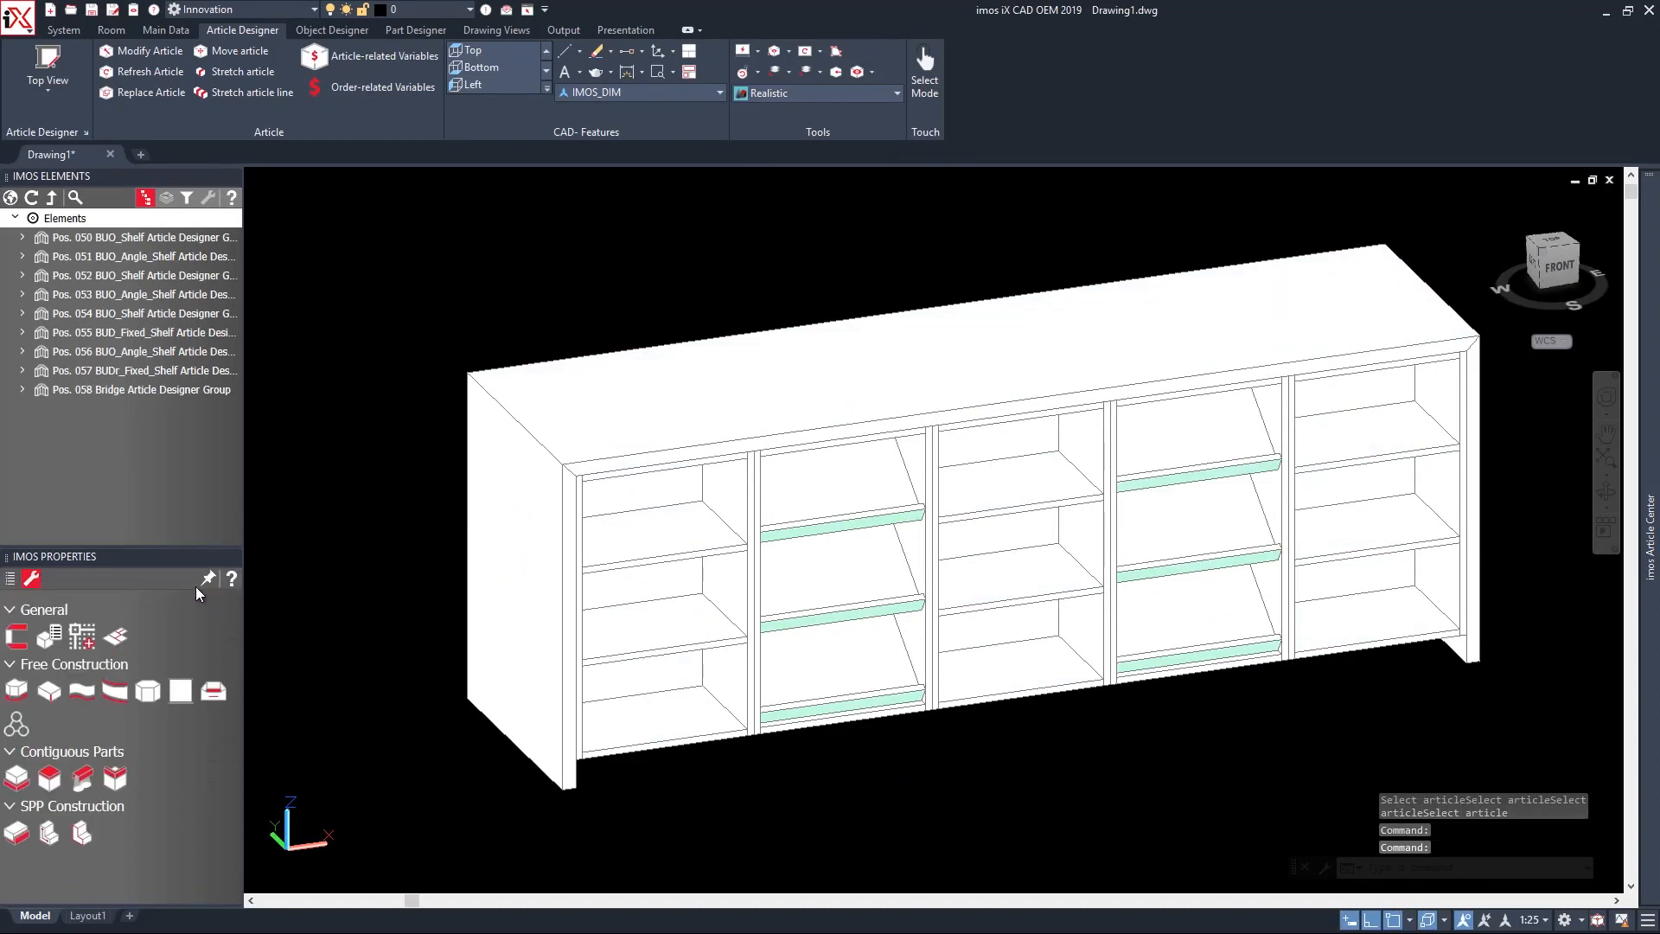
Insert another contiguous Base part under the five shelf and angled-shelf cabinets of the opposite row, keeping the preset values.
{"action": "left_click", "coordinate": [17, 778]}
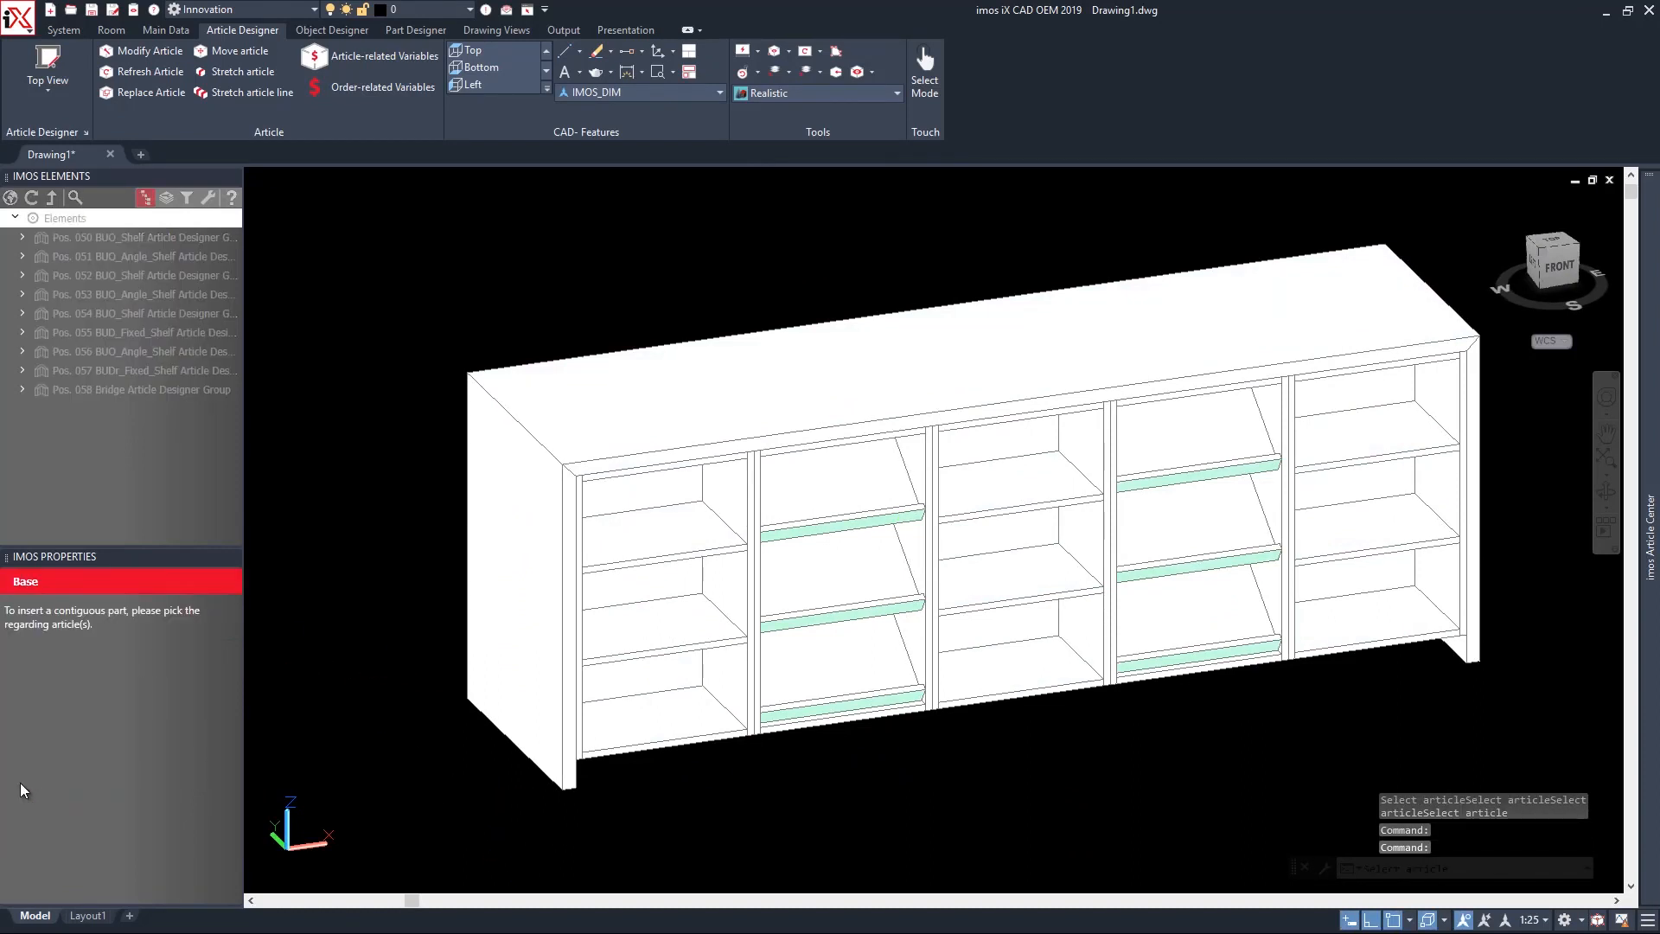
{"action": "left_click", "coordinate": [650, 752]}
{"action": "left_click", "coordinate": [817, 719]}
{"action": "left_click", "coordinate": [1016, 697]}
{"action": "left_click", "coordinate": [1191, 672]}
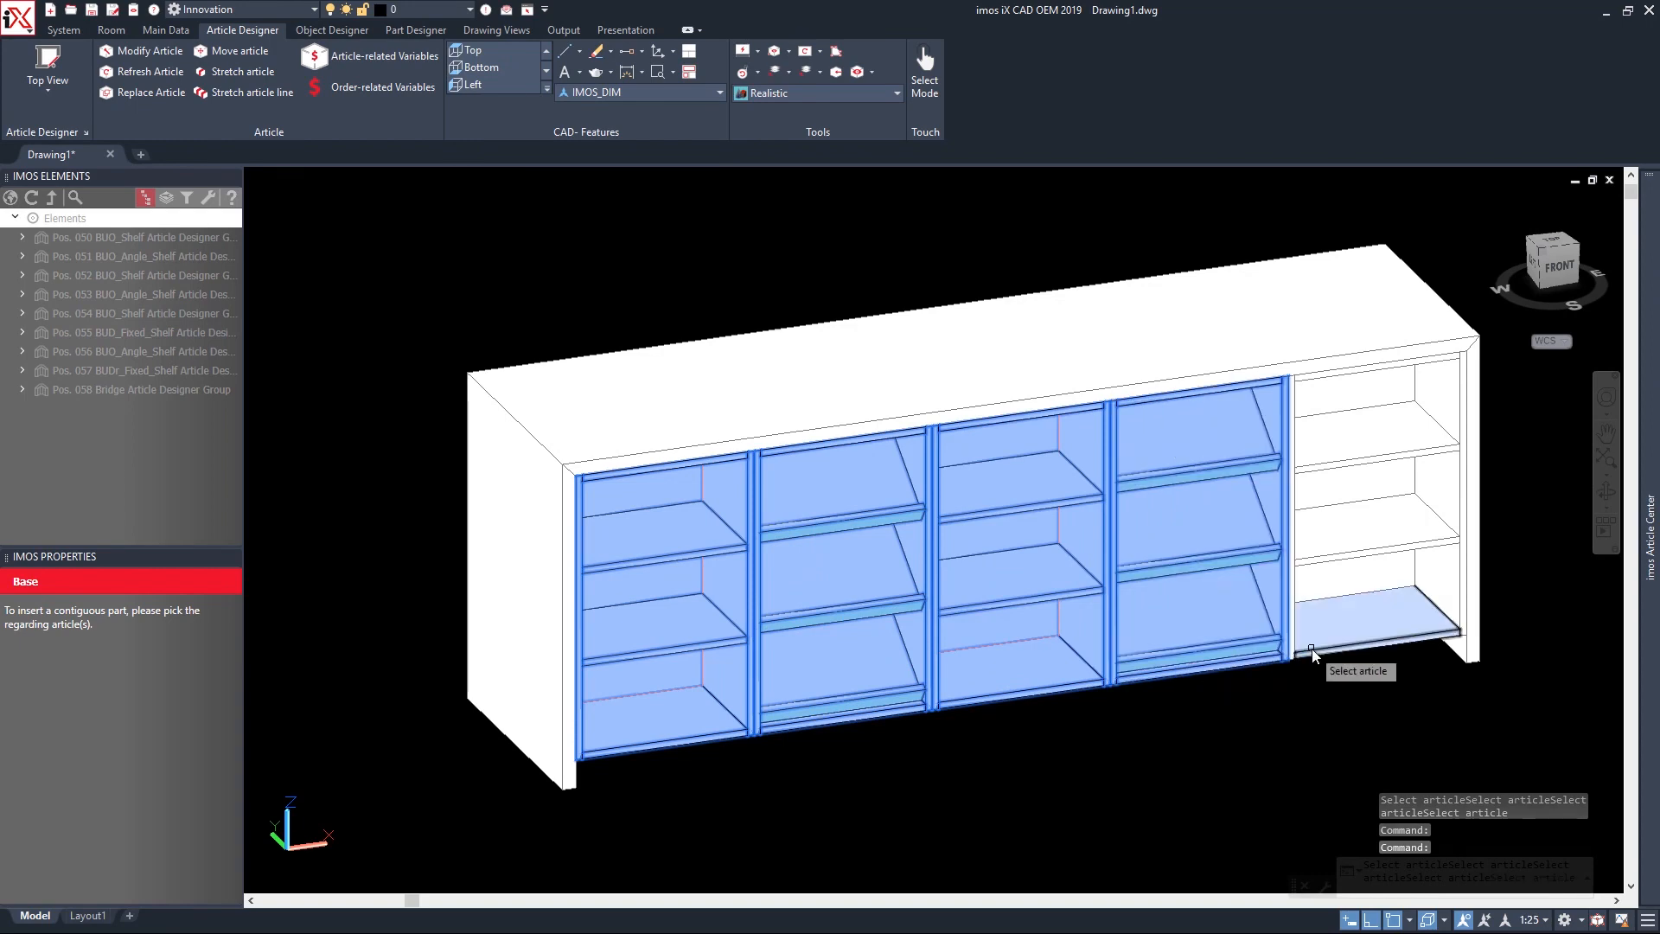
{"action": "left_click", "coordinate": [1306, 650]}
{"action": "middle_click_drag", "start_coordinate": [398, 847], "coordinate": [805, 664], "text": "shift"}
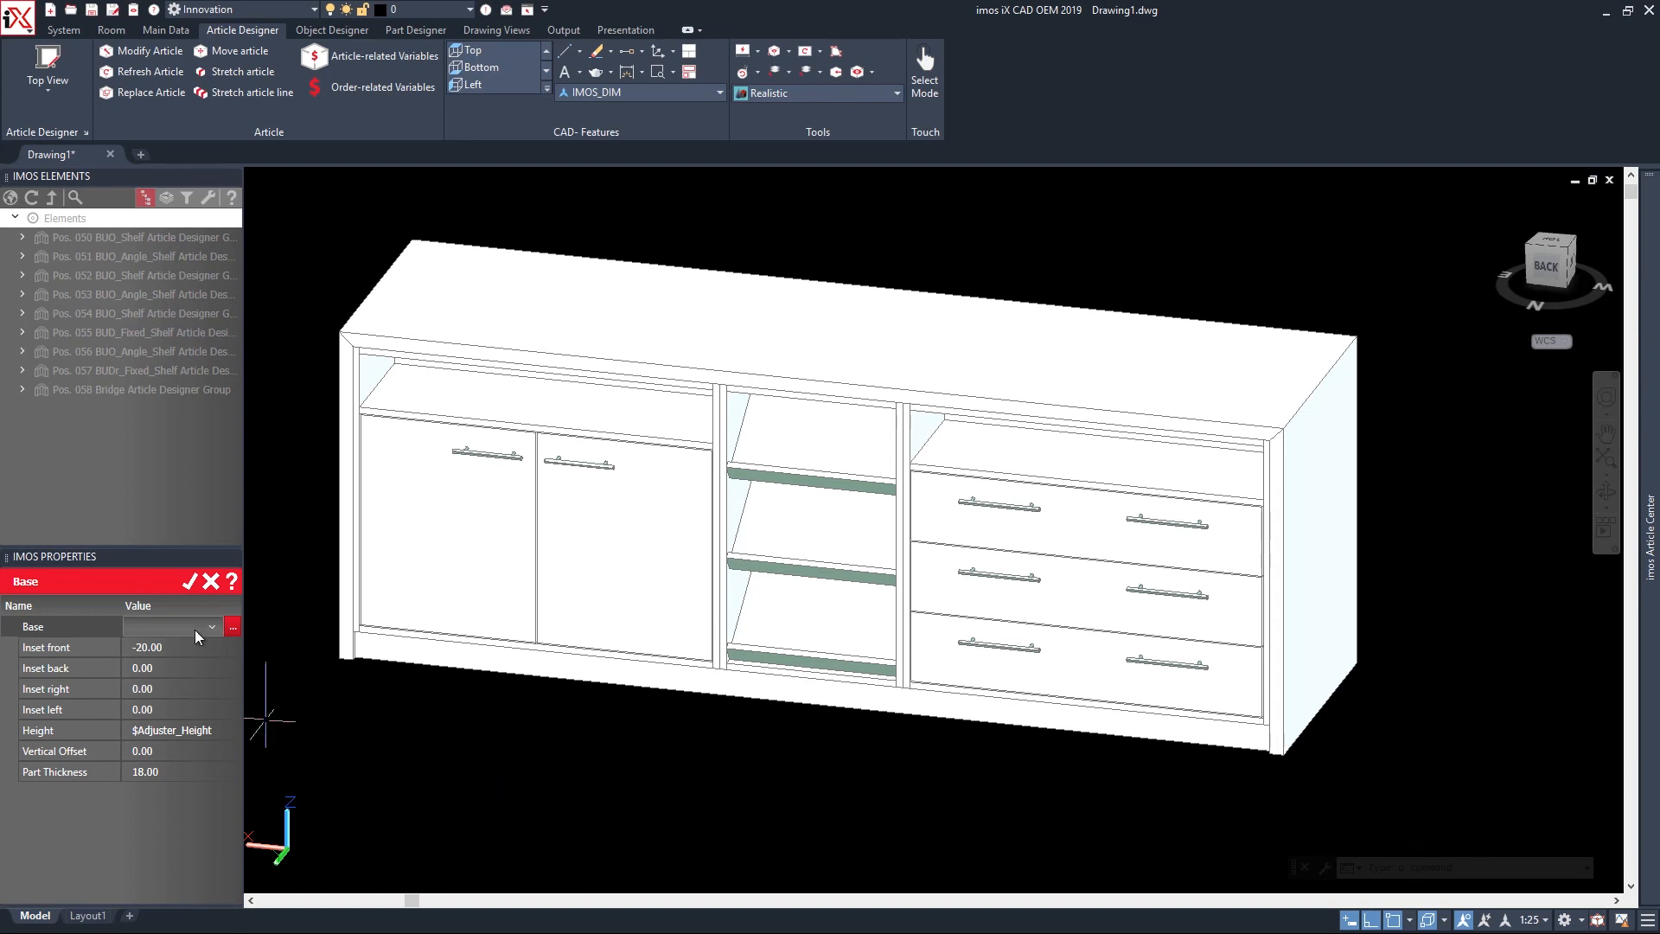
{"action": "left_click", "coordinate": [188, 581]}
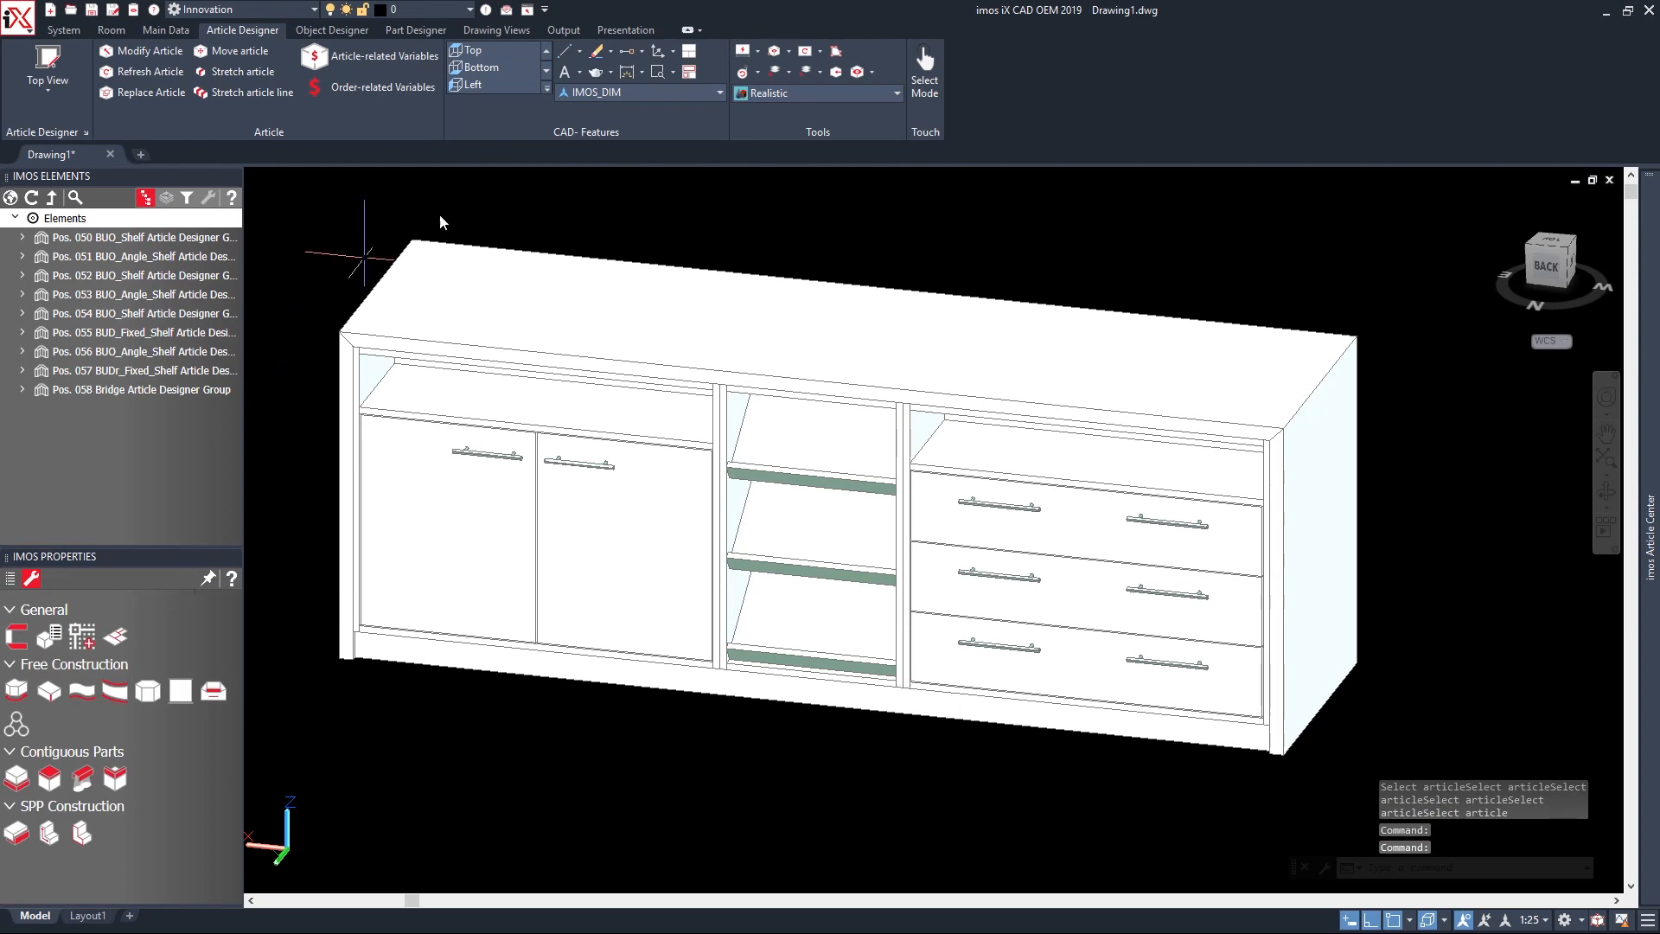
Display the model in 2D Wireframe and turn it to the top view with north up.
{"action": "left_click", "coordinate": [775, 93]}
{"action": "left_click", "coordinate": [650, 119]}
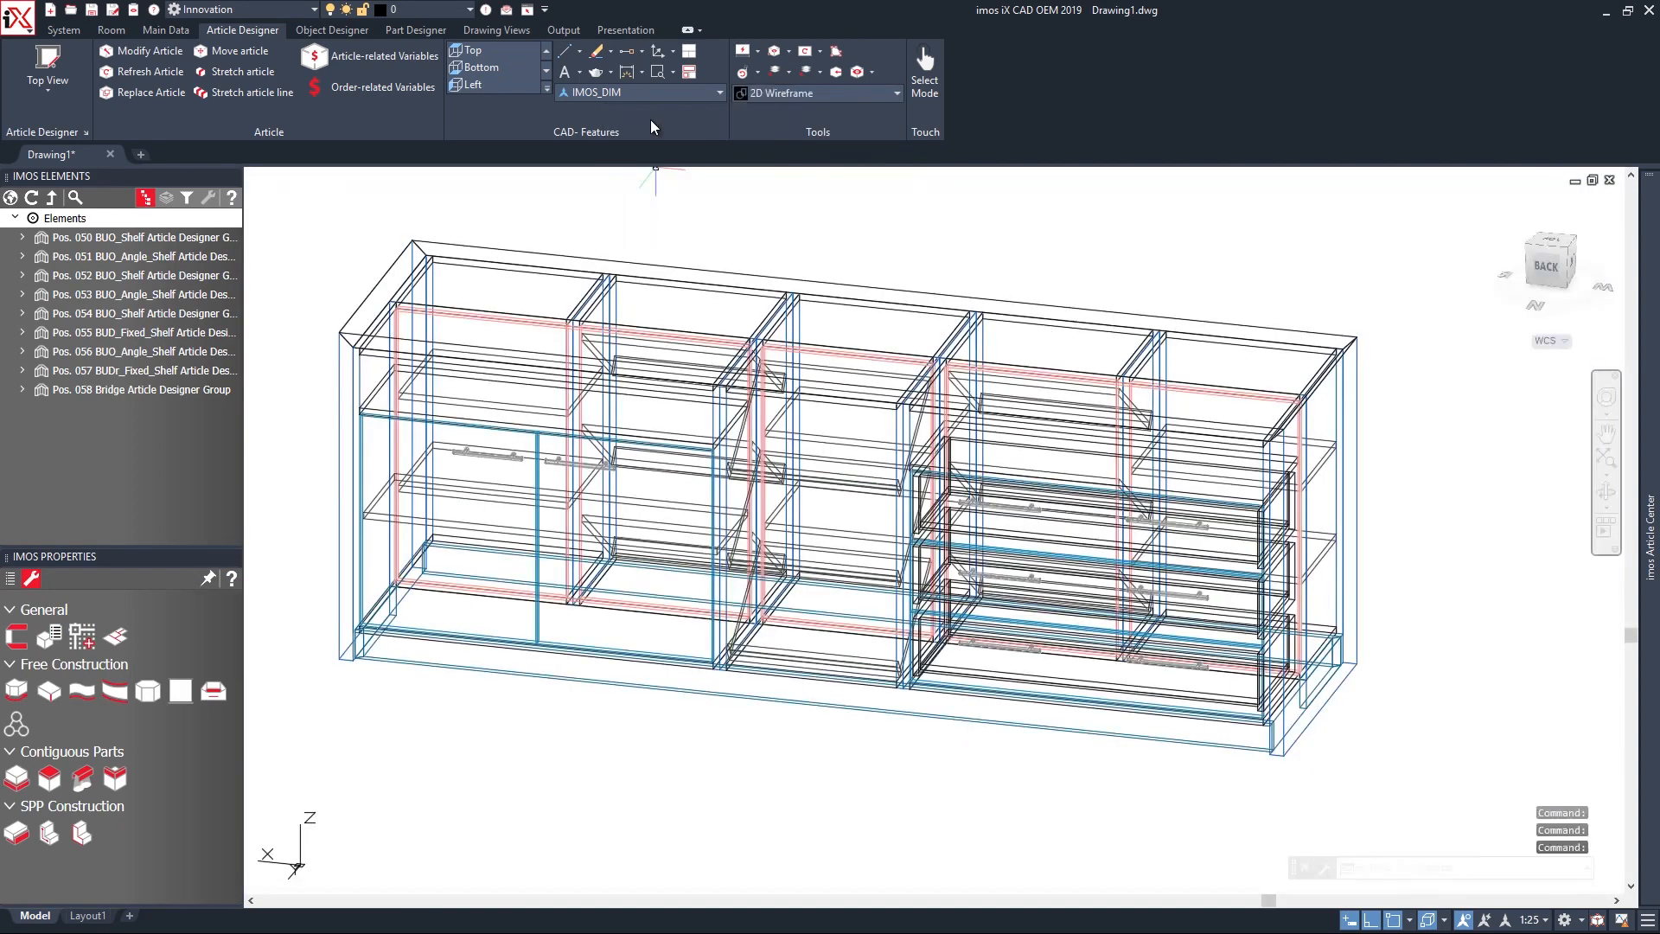
{"action": "left_click", "coordinate": [1546, 250]}
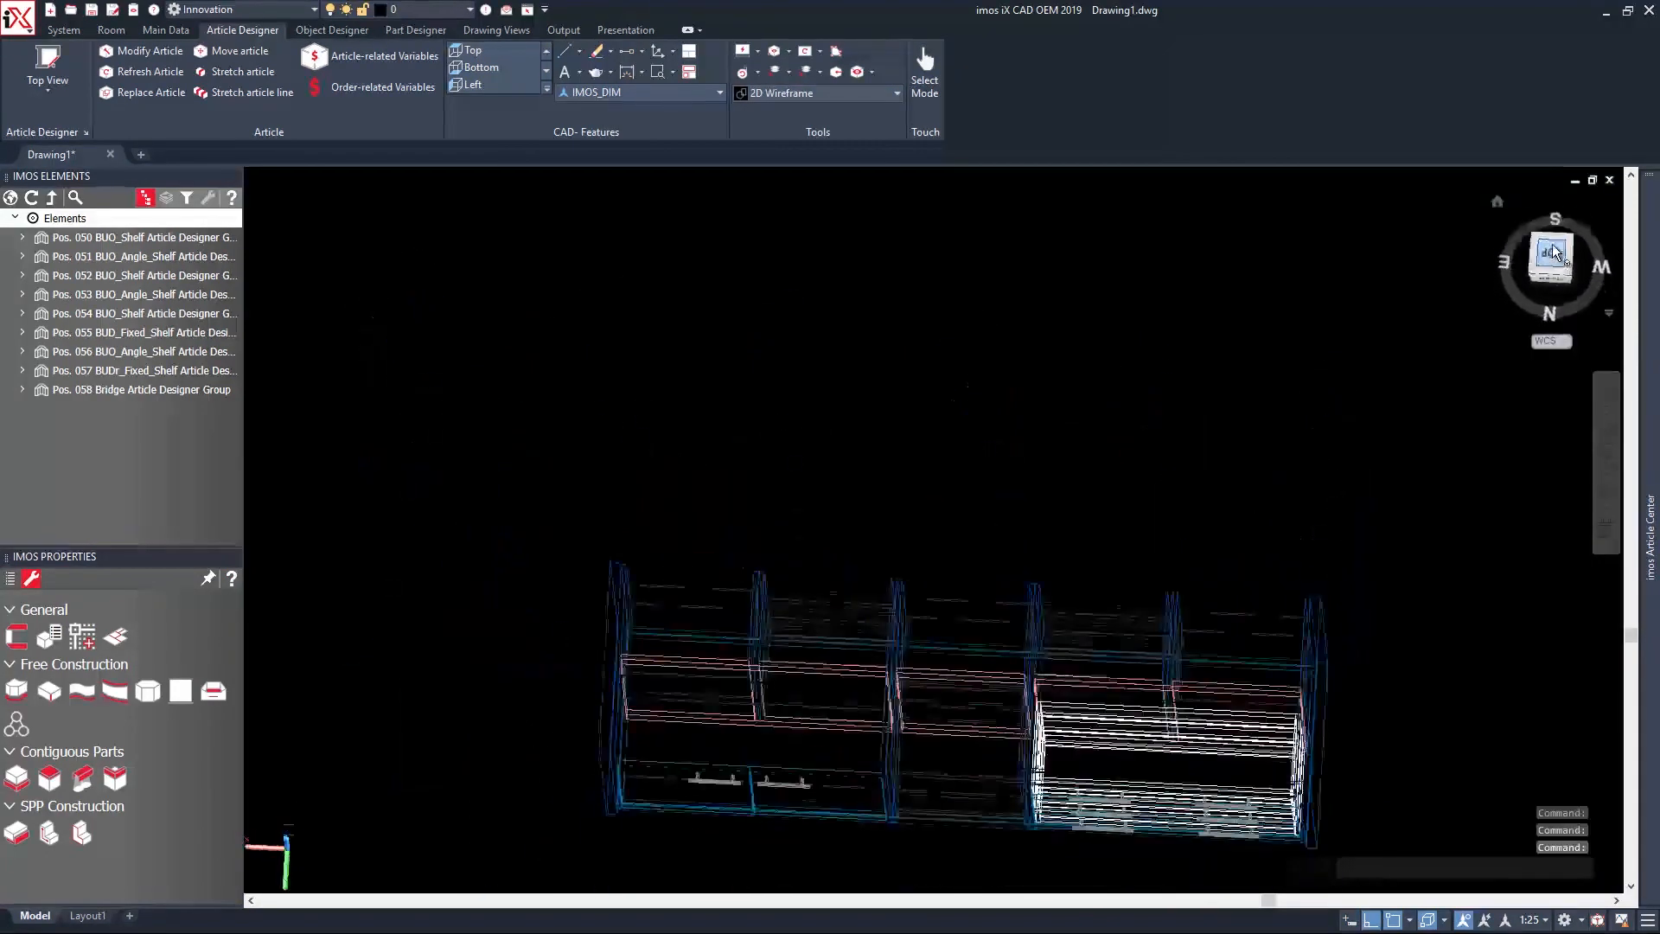
{"action": "left_click", "coordinate": [1615, 223]}
{"action": "left_click", "coordinate": [1615, 222]}
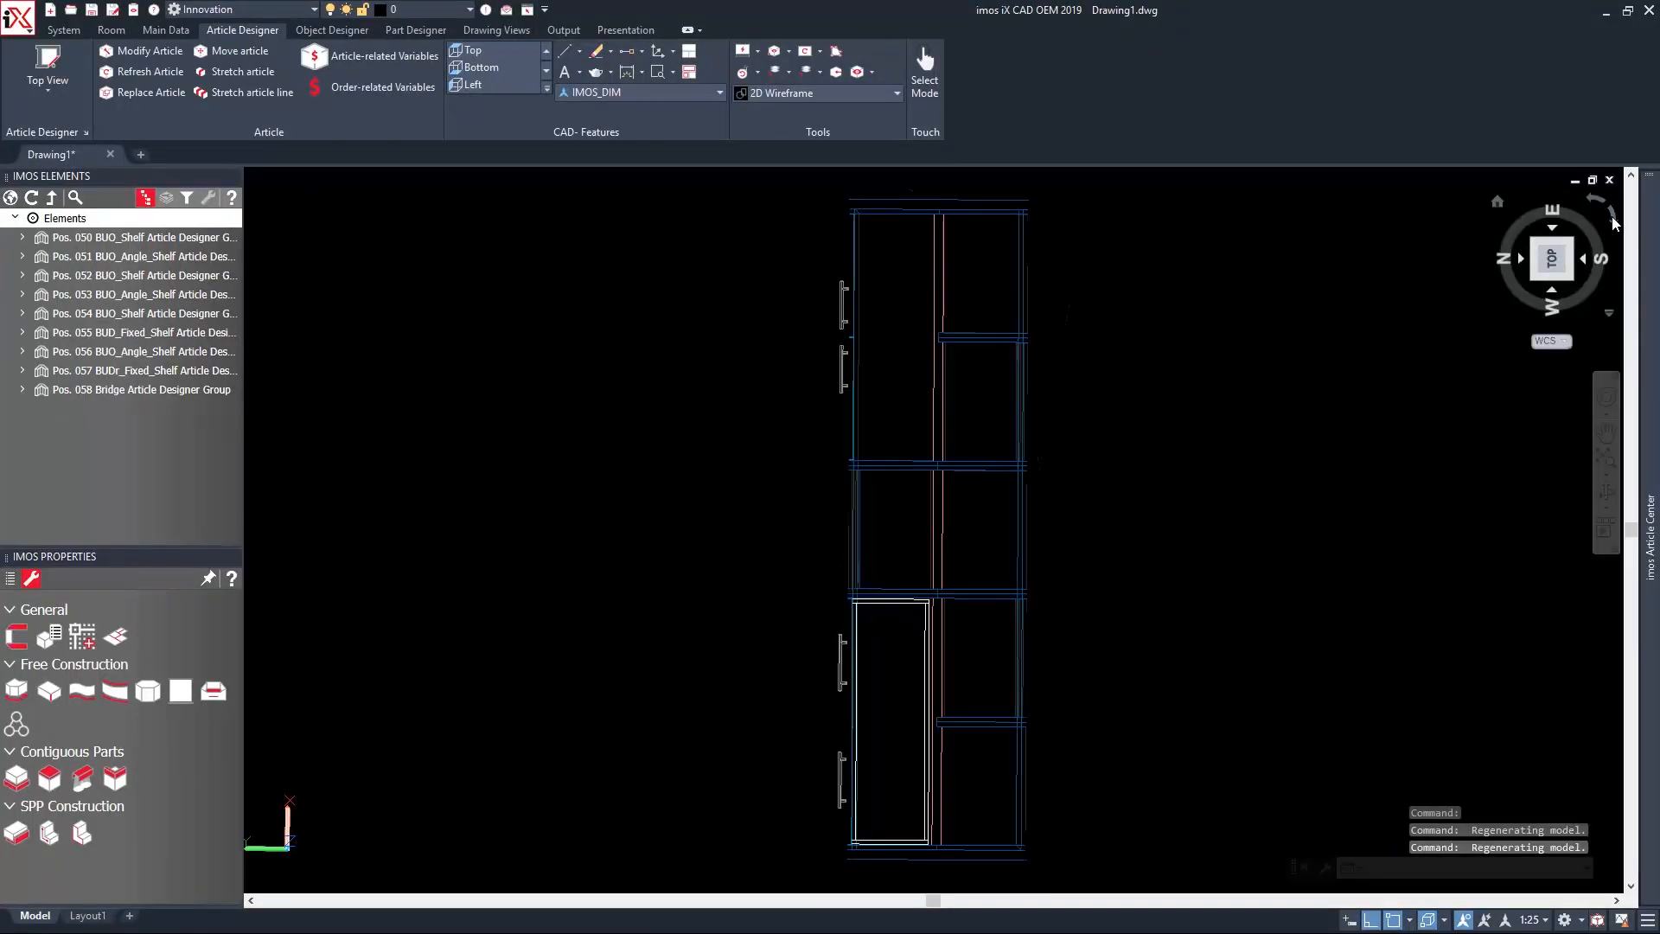
{"action": "scroll", "coordinate": [842, 667], "scroll_direction": "up", "scroll_amount": 2}
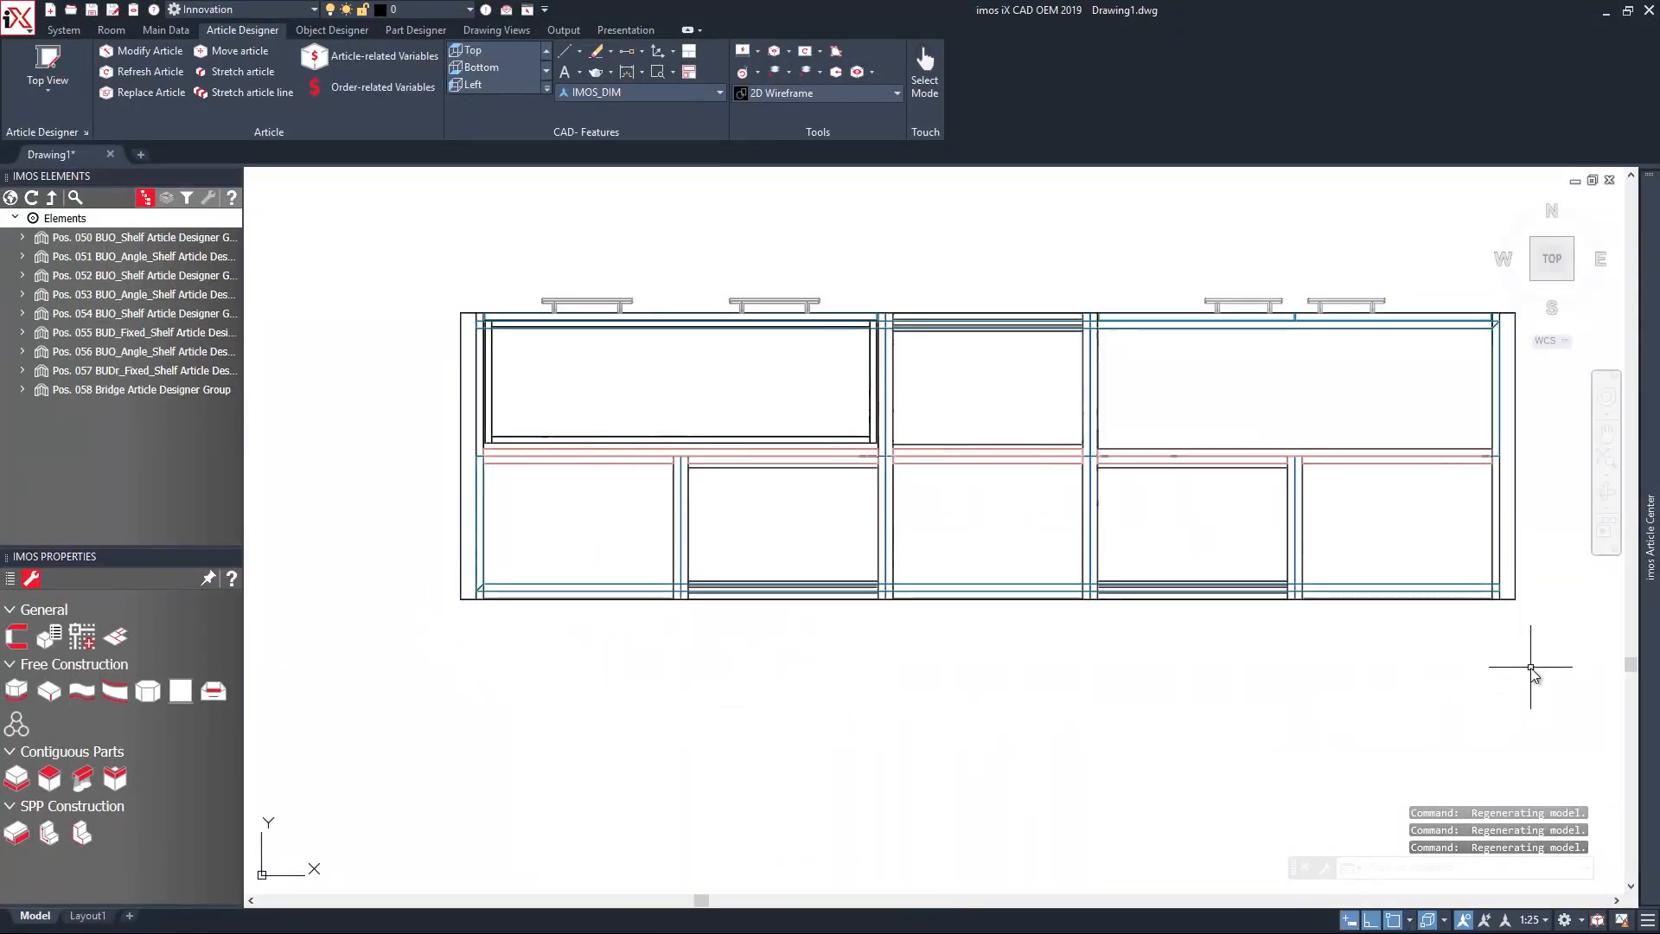
{"action": "middle_click_drag", "start_coordinate": [662, 748], "coordinate": [575, 723]}
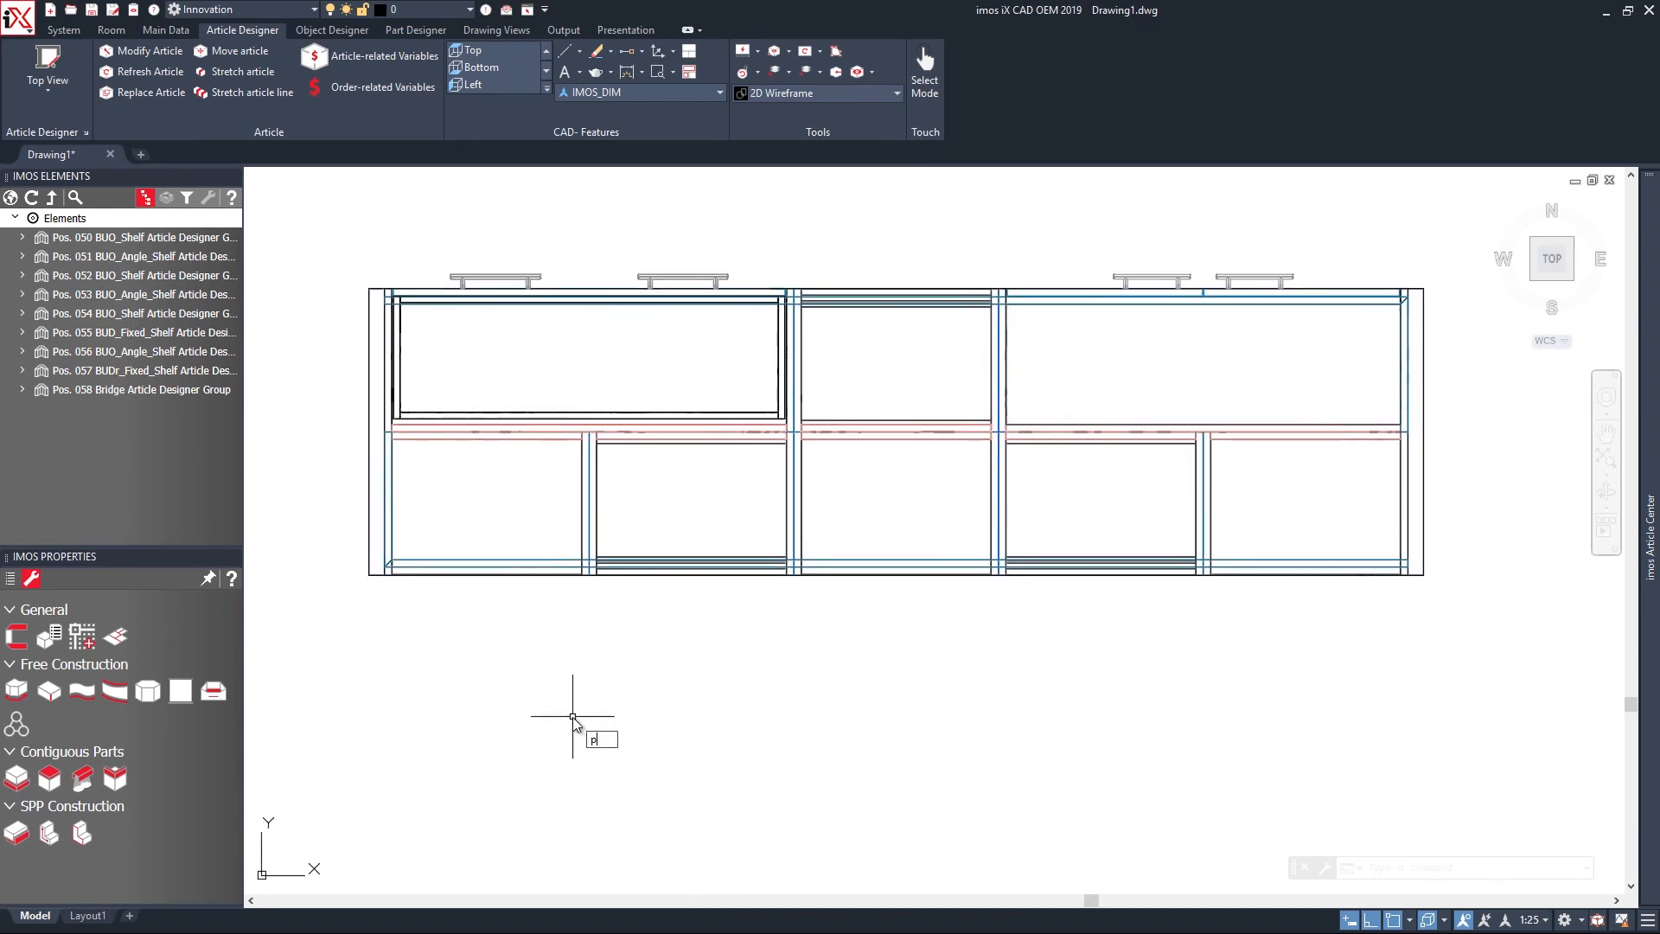
Draw a polyline arc with a radius of 15000 between the Bridge's two front corners, bulging outward from the open-shelf row.
{"action": "left_click", "coordinate": [369, 574]}
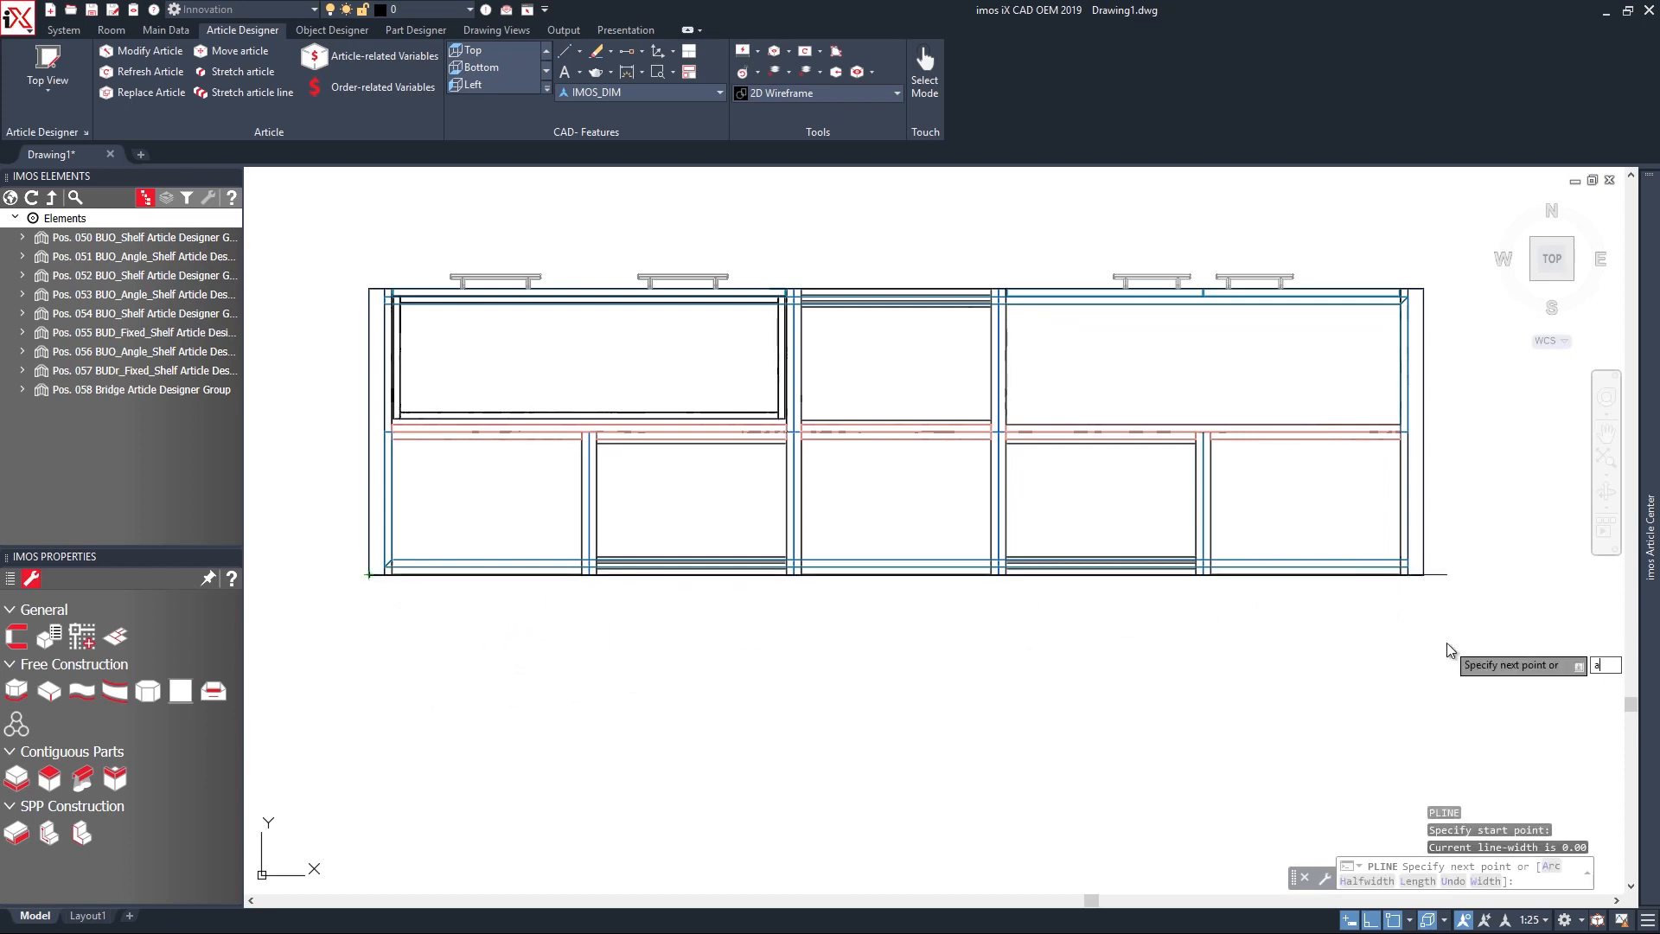
{"action": "type", "text": "a"}
{"action": "key", "text": "Return"}
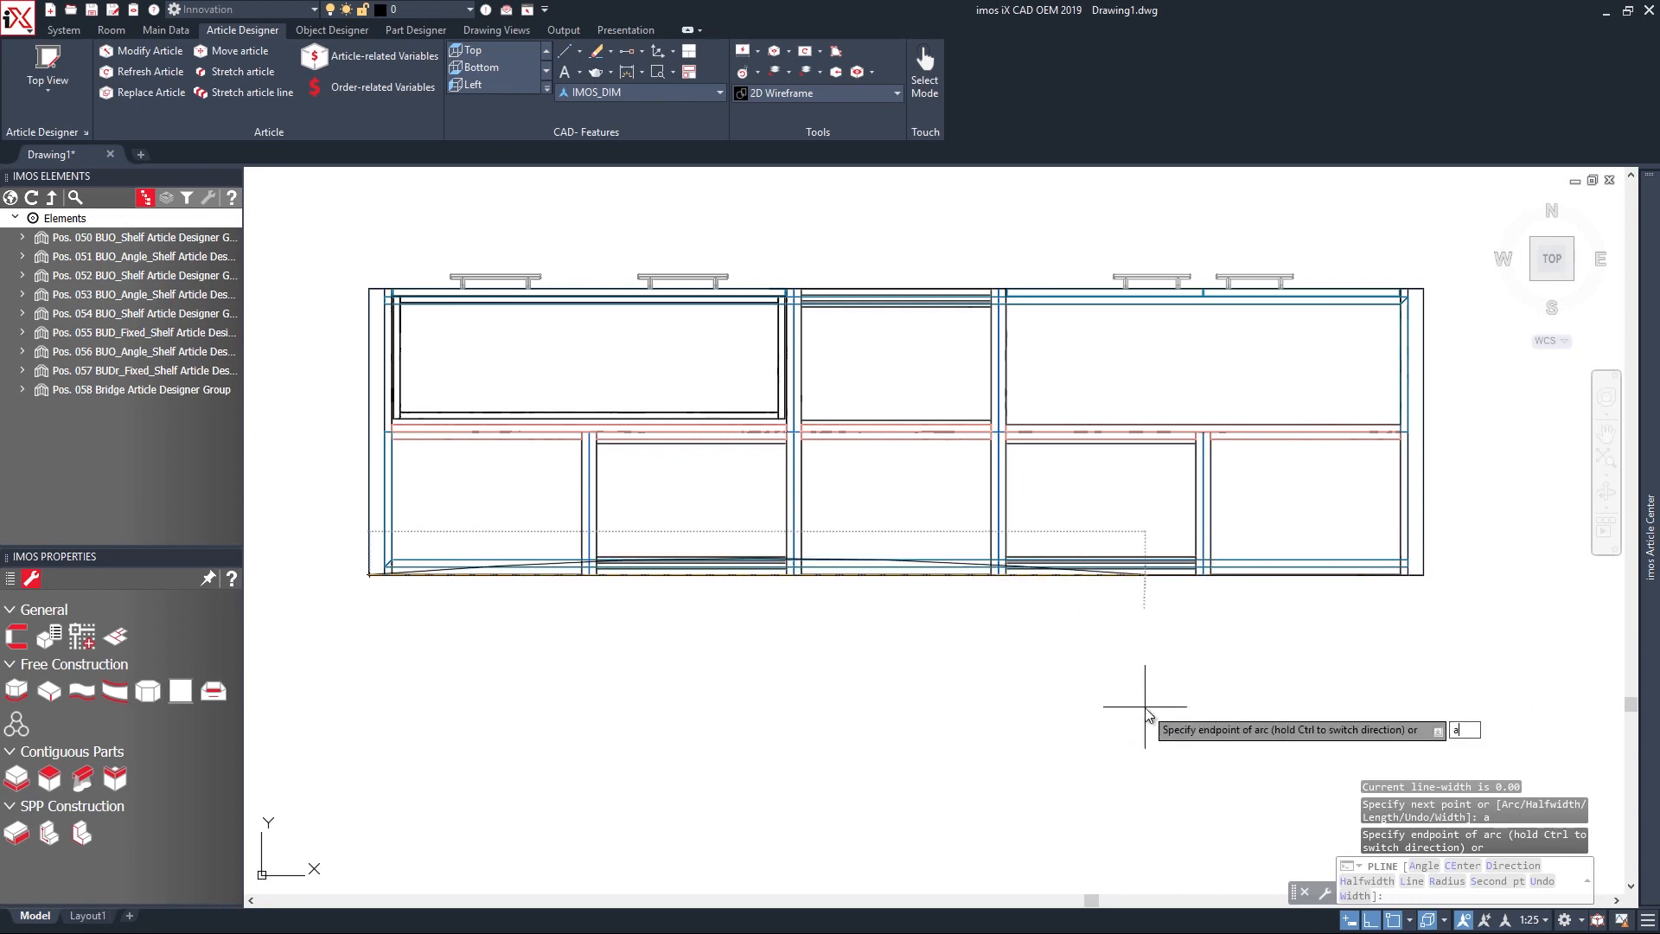
{"action": "type", "text": "r"}
{"action": "key", "text": "Return"}
{"action": "type", "text": "1"}
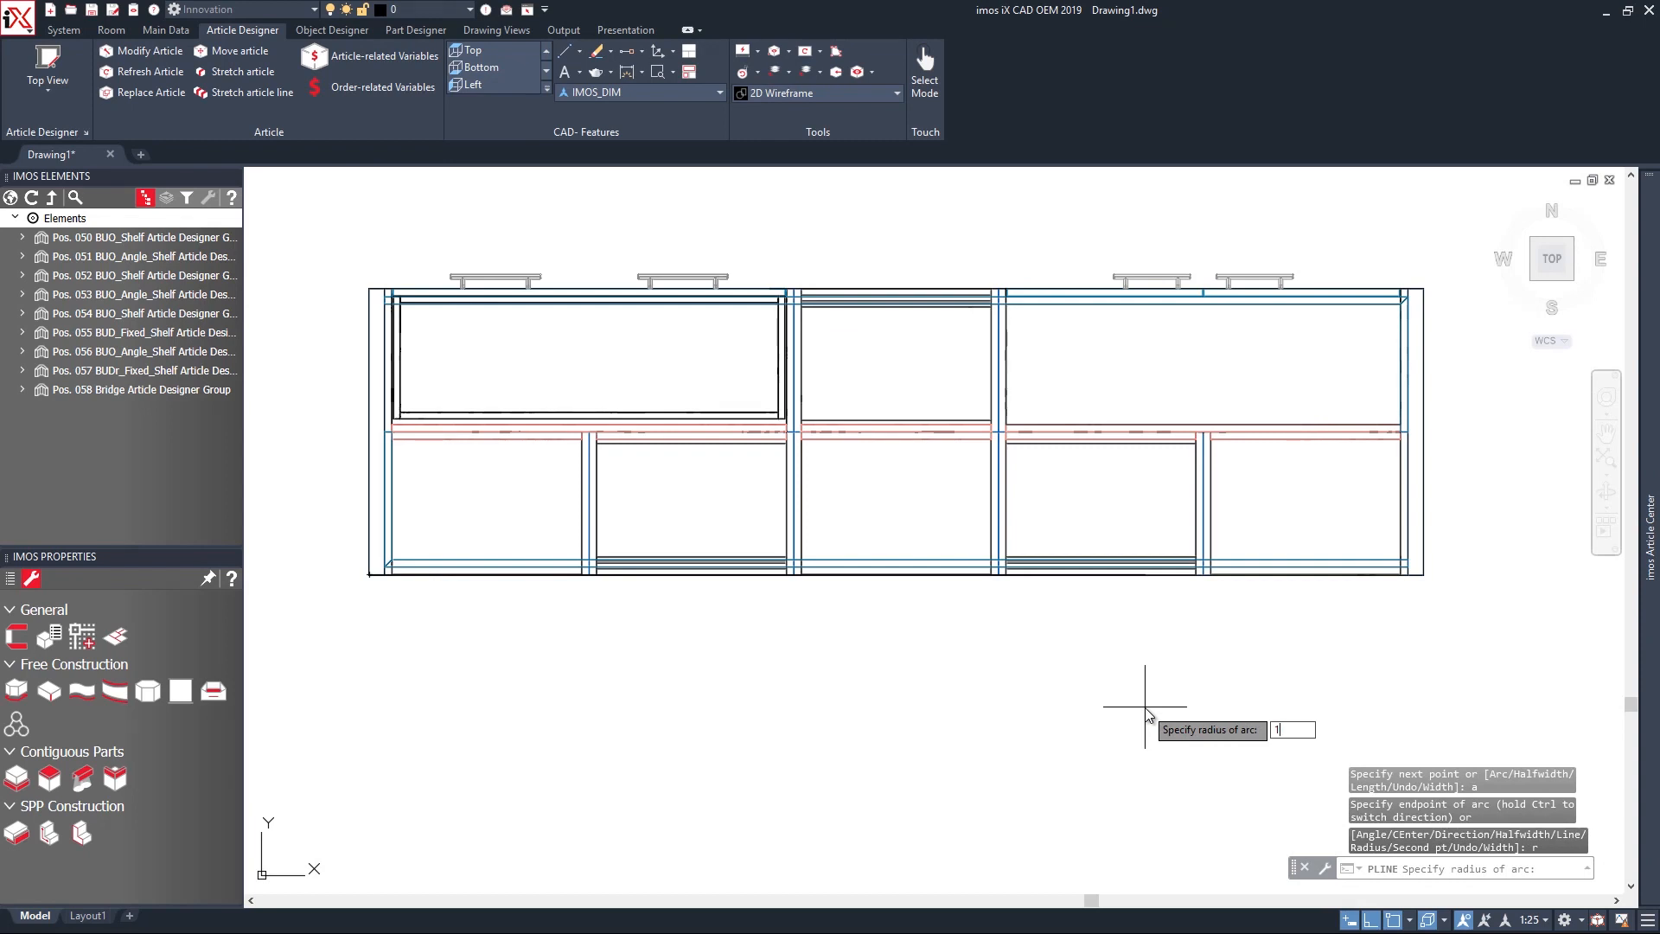
{"action": "type", "text": "5000"}
{"action": "key", "text": "Return"}
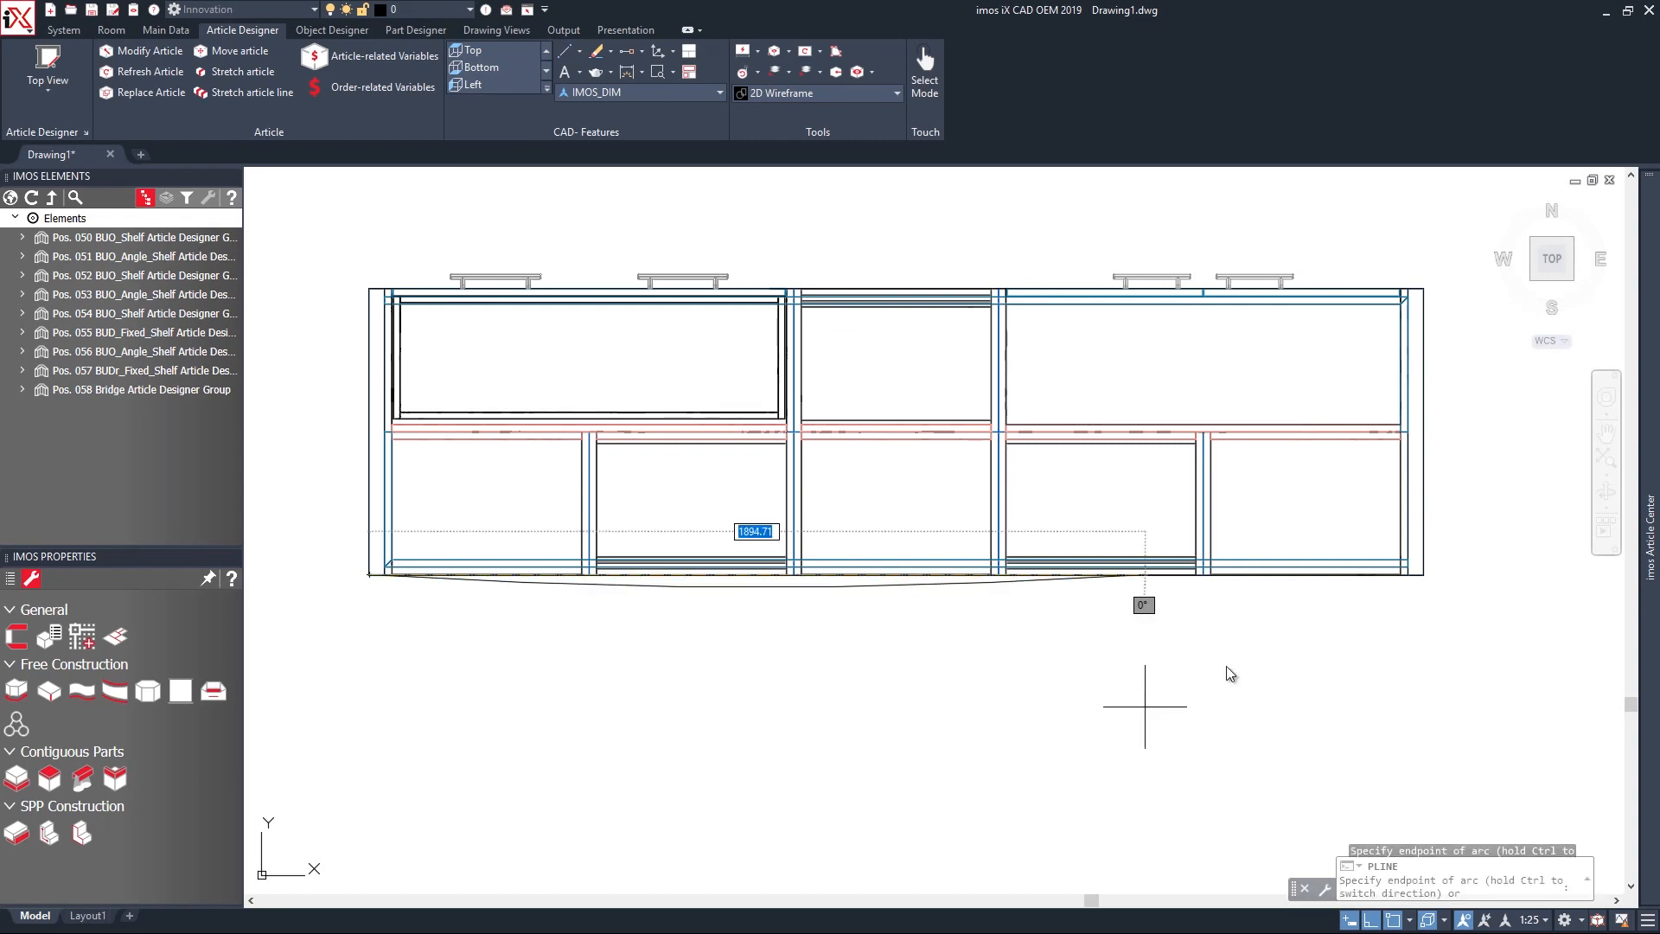
{"action": "scroll", "coordinate": [1422, 571], "scroll_direction": "up", "scroll_amount": 4}
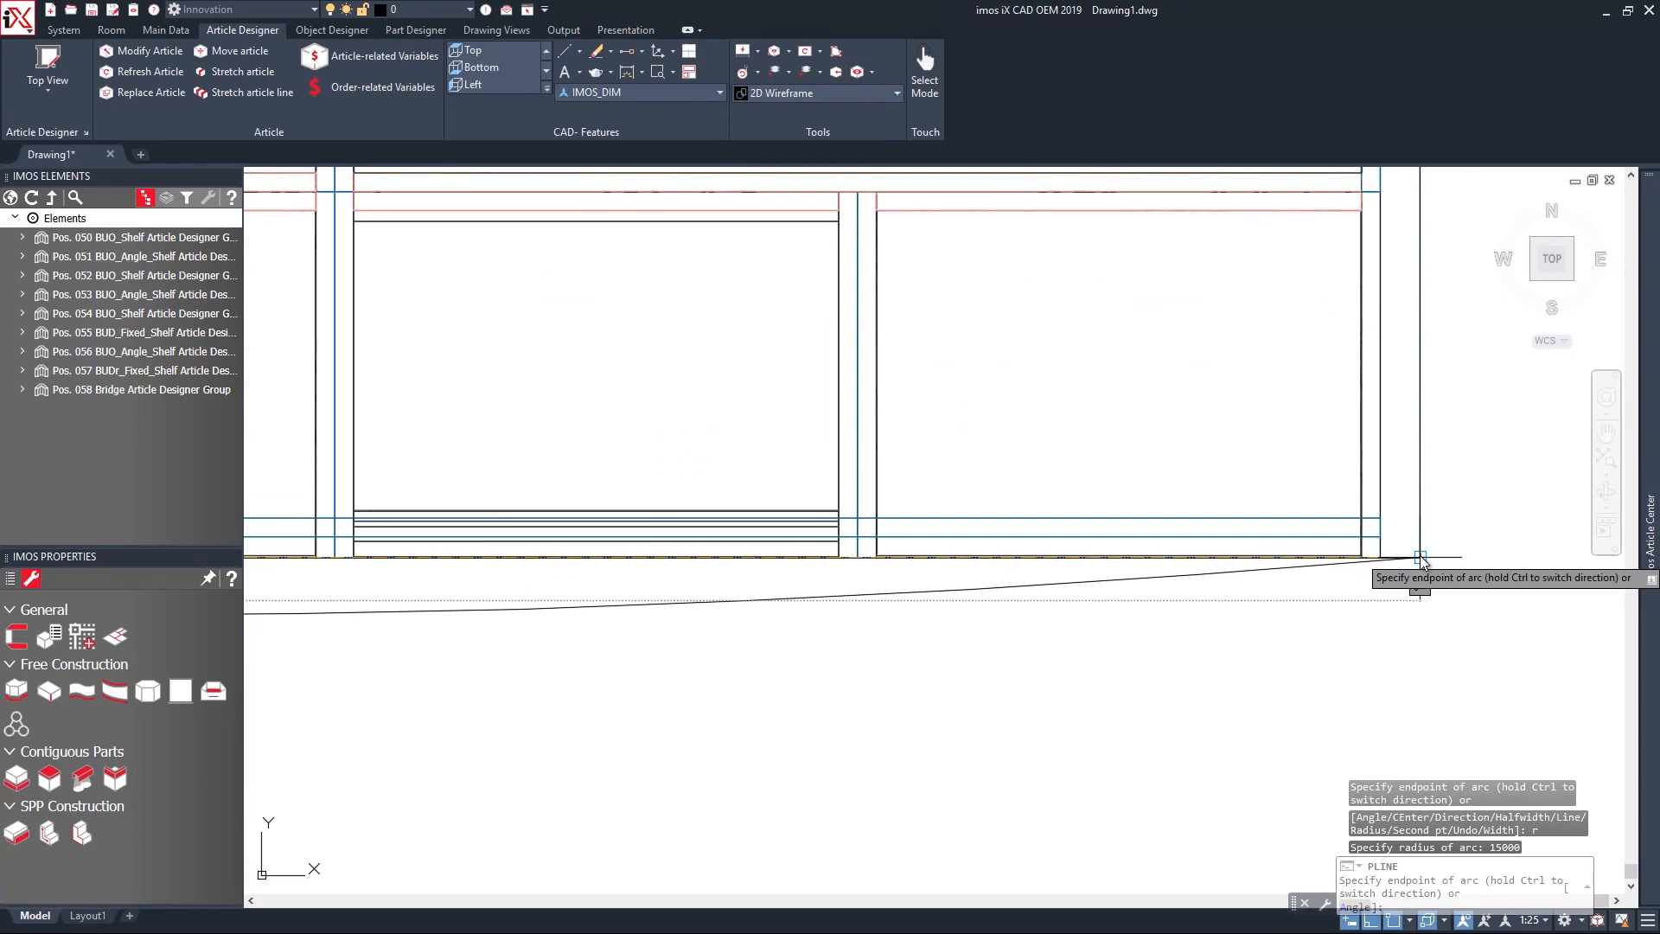
{"action": "left_click", "coordinate": [1422, 561]}
{"action": "scroll", "coordinate": [1422, 564], "scroll_direction": "down", "scroll_amount": 4}
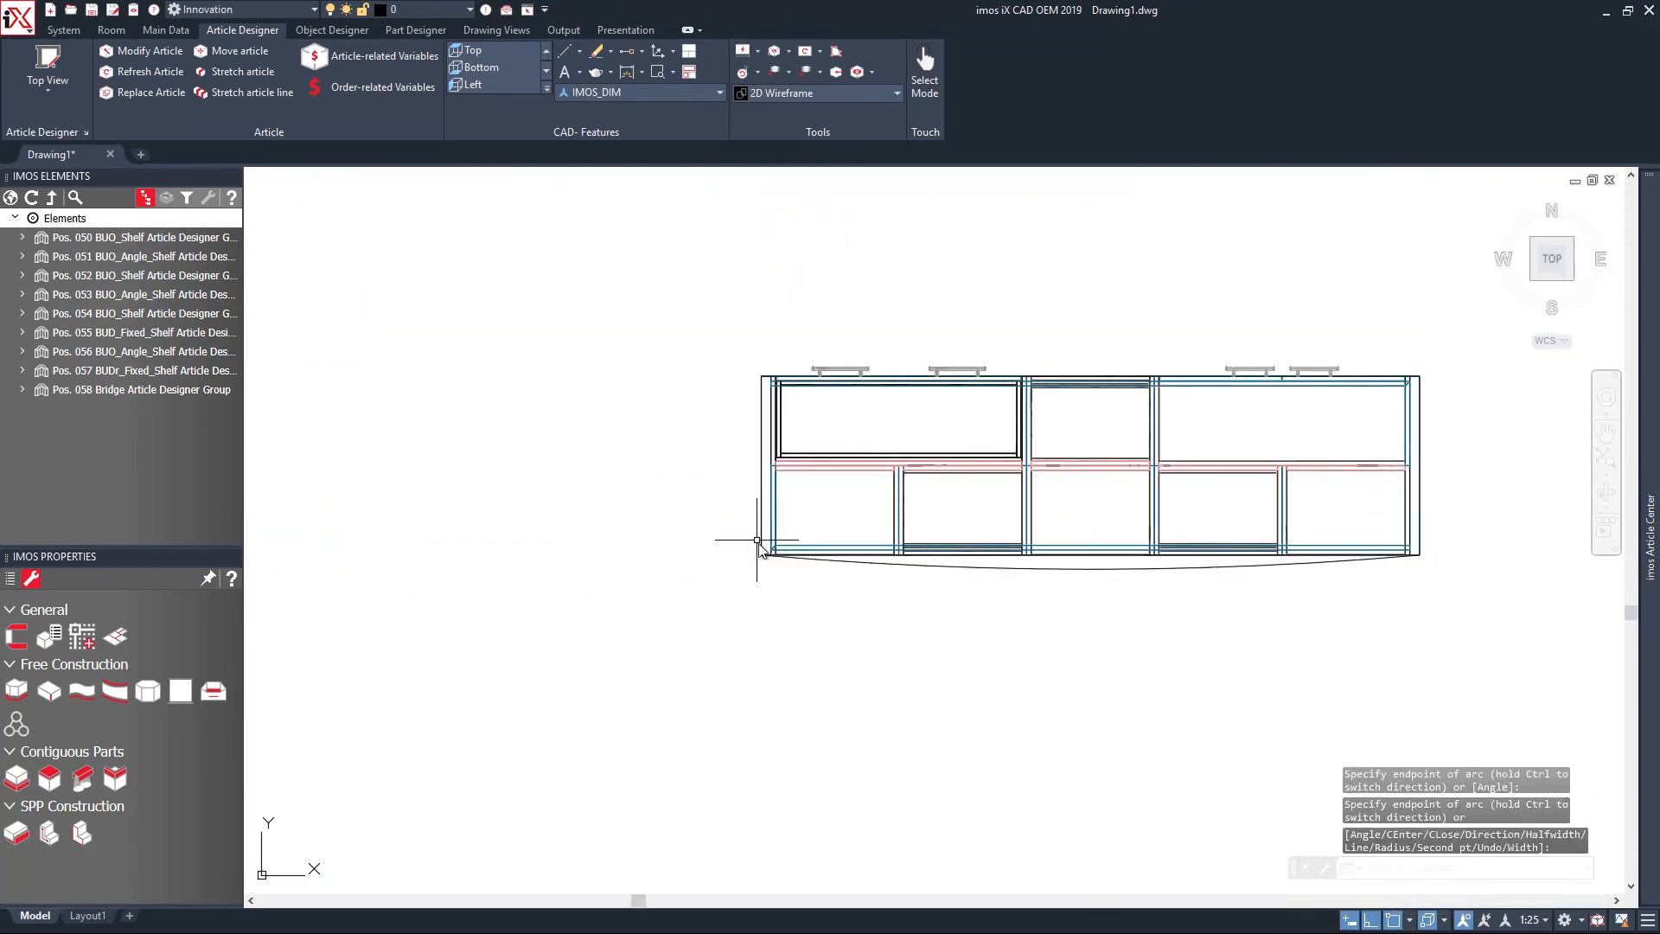
Start selecting edges to modify and pick the front edges of the Bridge's top and side panels and the adjoining cabinet side.
{"action": "middle_click_drag", "start_coordinate": [984, 625], "coordinate": [630, 637]}
{"action": "scroll", "coordinate": [630, 638], "scroll_direction": "up", "scroll_amount": 3}
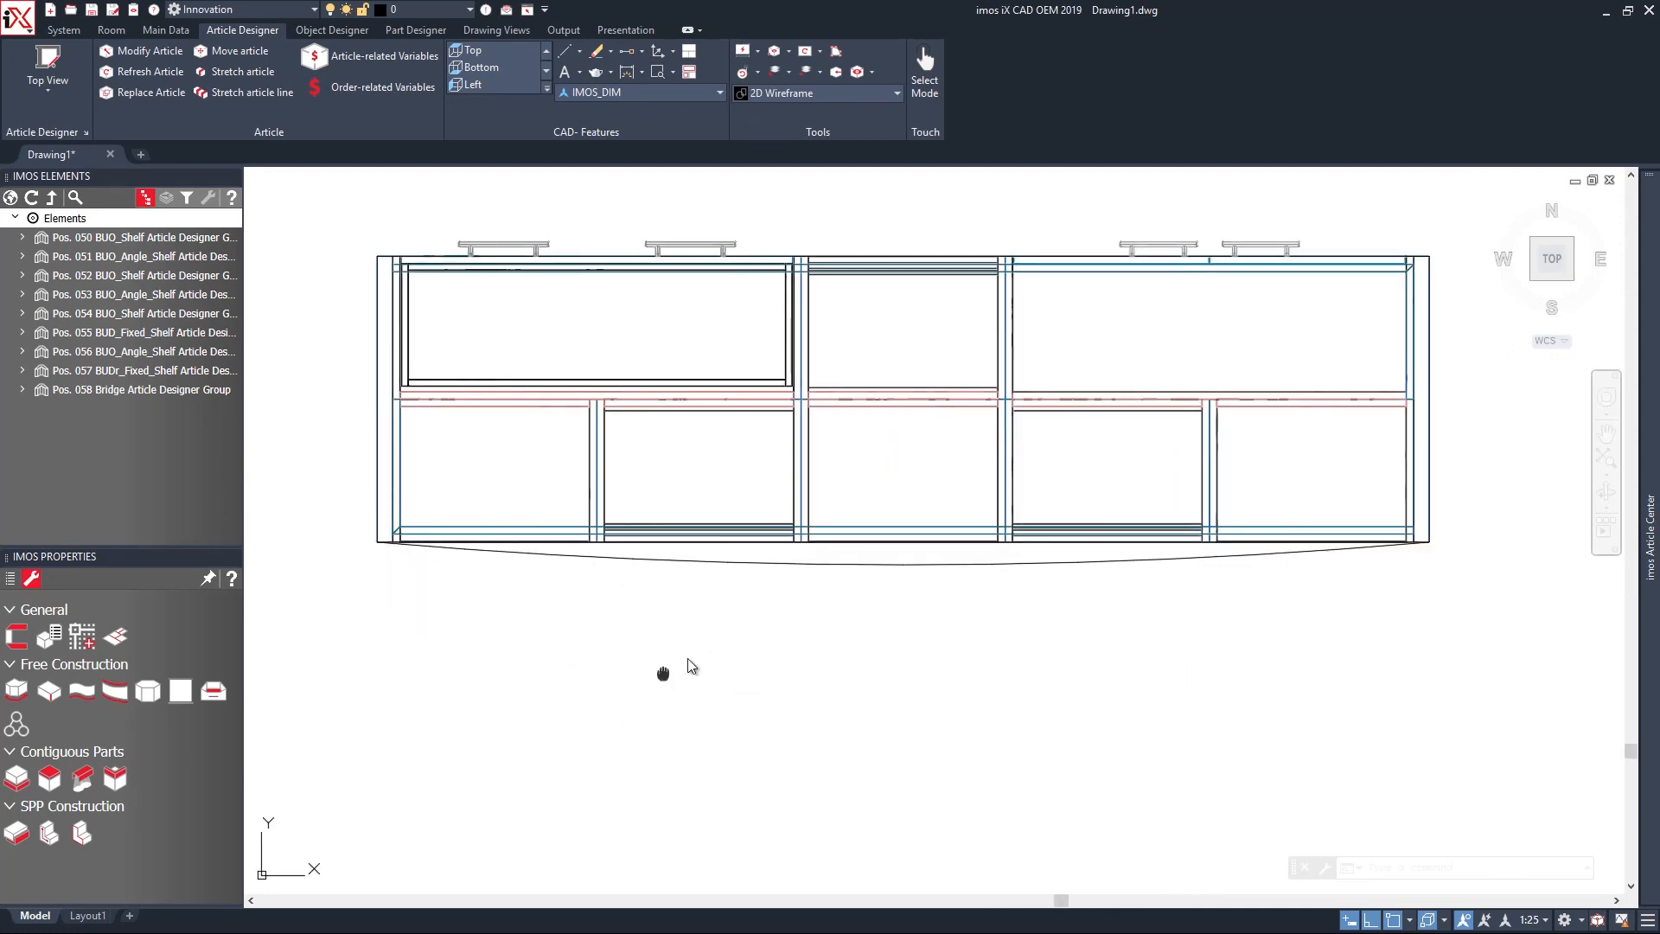
{"action": "middle_click_drag", "start_coordinate": [662, 674], "coordinate": [737, 625]}
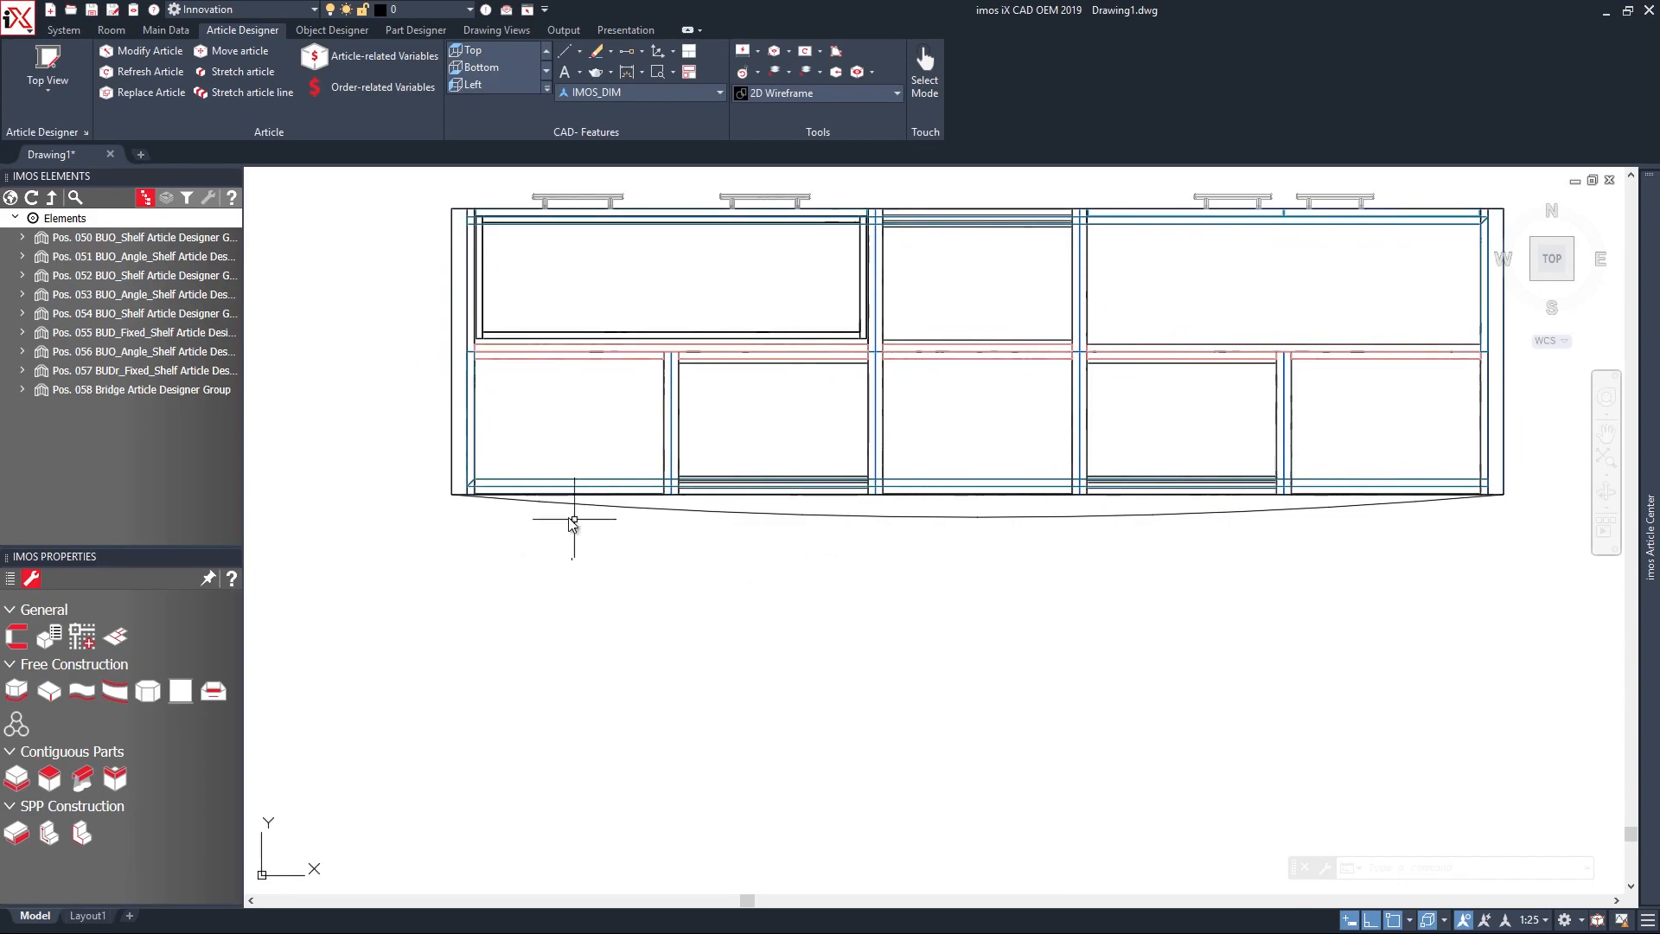
{"action": "middle_click_drag", "start_coordinate": [363, 506], "coordinate": [426, 568], "text": "shift"}
{"action": "scroll", "coordinate": [479, 512], "scroll_direction": "down", "scroll_amount": 2}
{"action": "scroll", "coordinate": [485, 490], "scroll_direction": "up", "scroll_amount": 2}
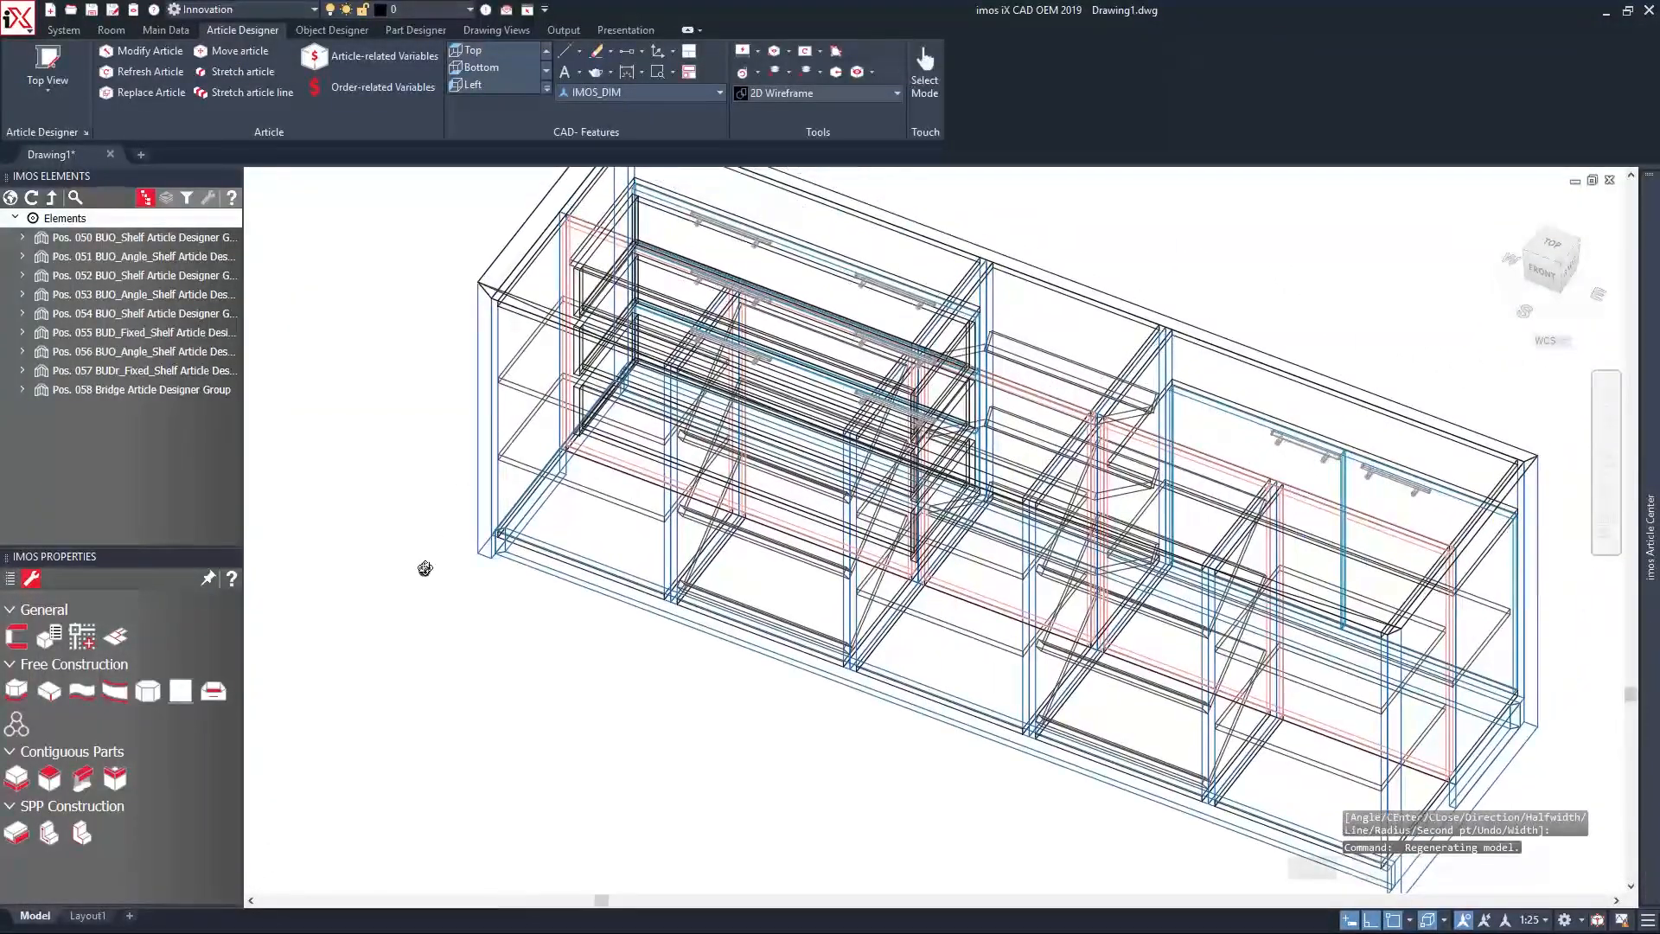
{"action": "right_click", "coordinate": [425, 568]}
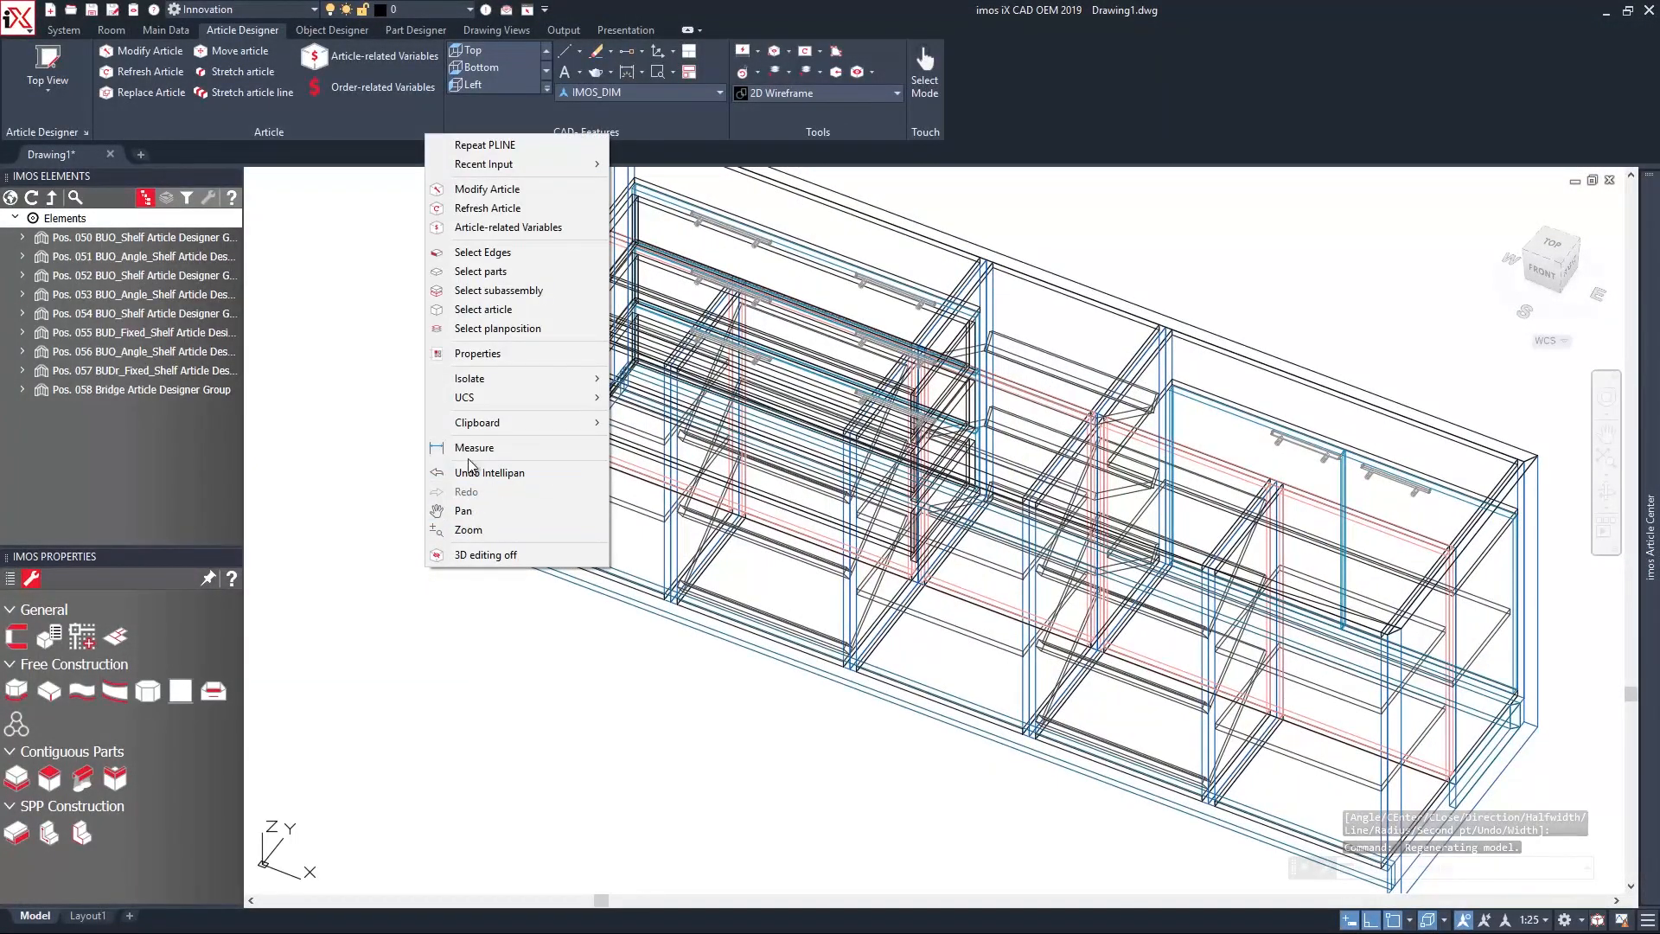
{"action": "left_click", "coordinate": [462, 252]}
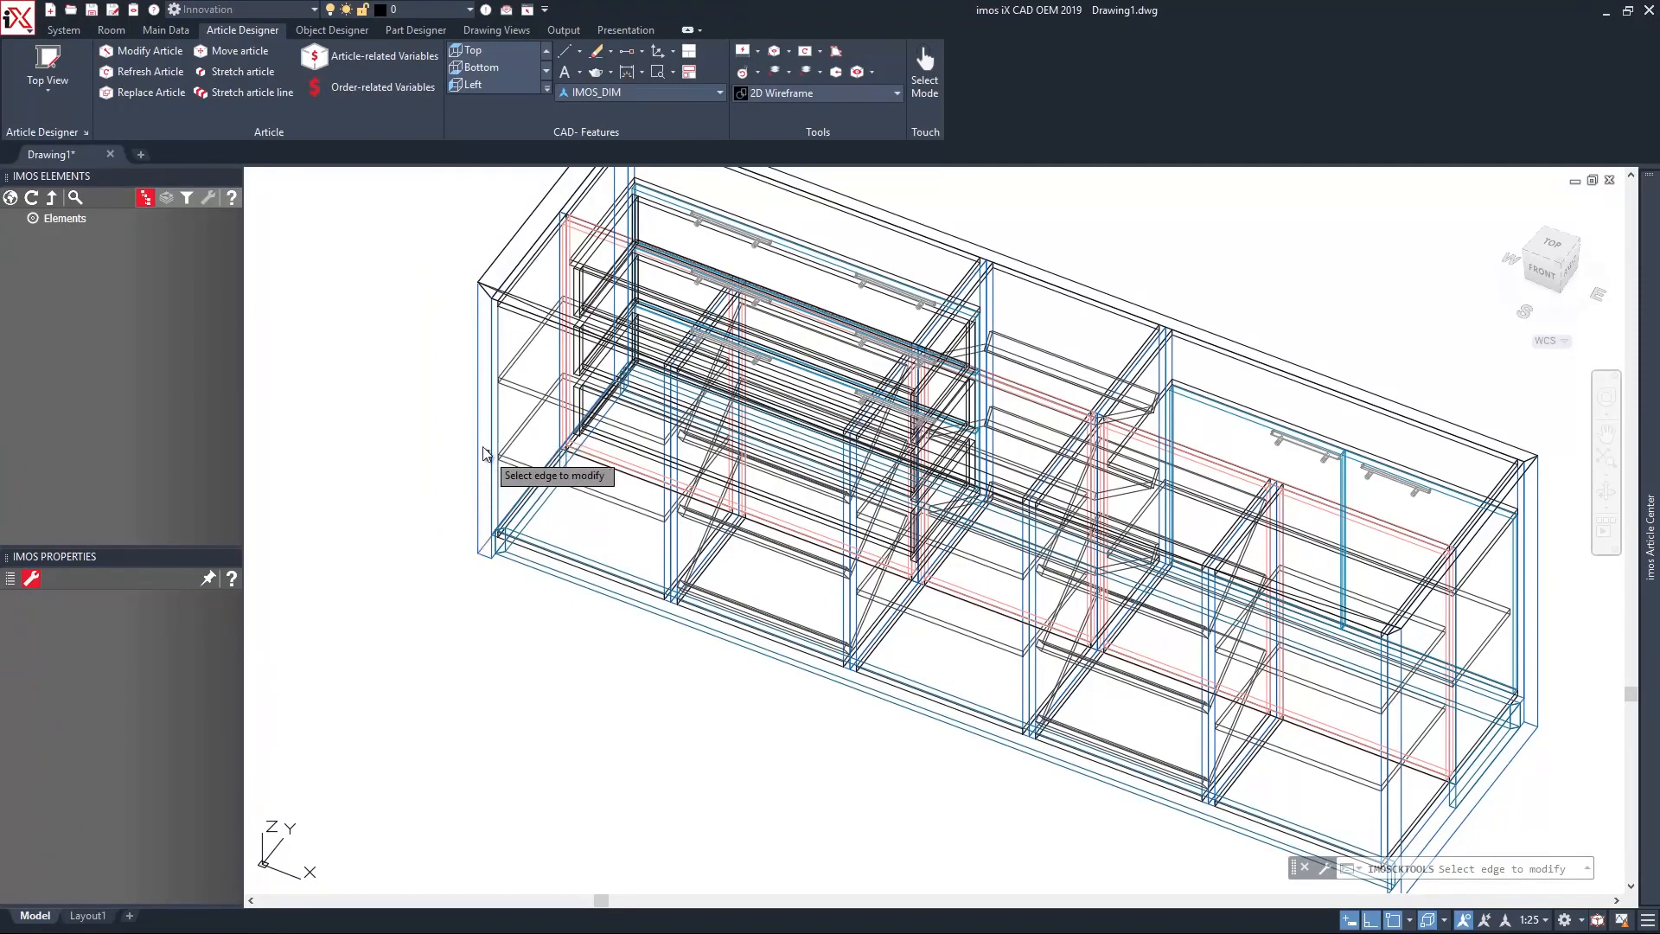
{"action": "scroll", "coordinate": [506, 354], "scroll_direction": "up", "scroll_amount": 8}
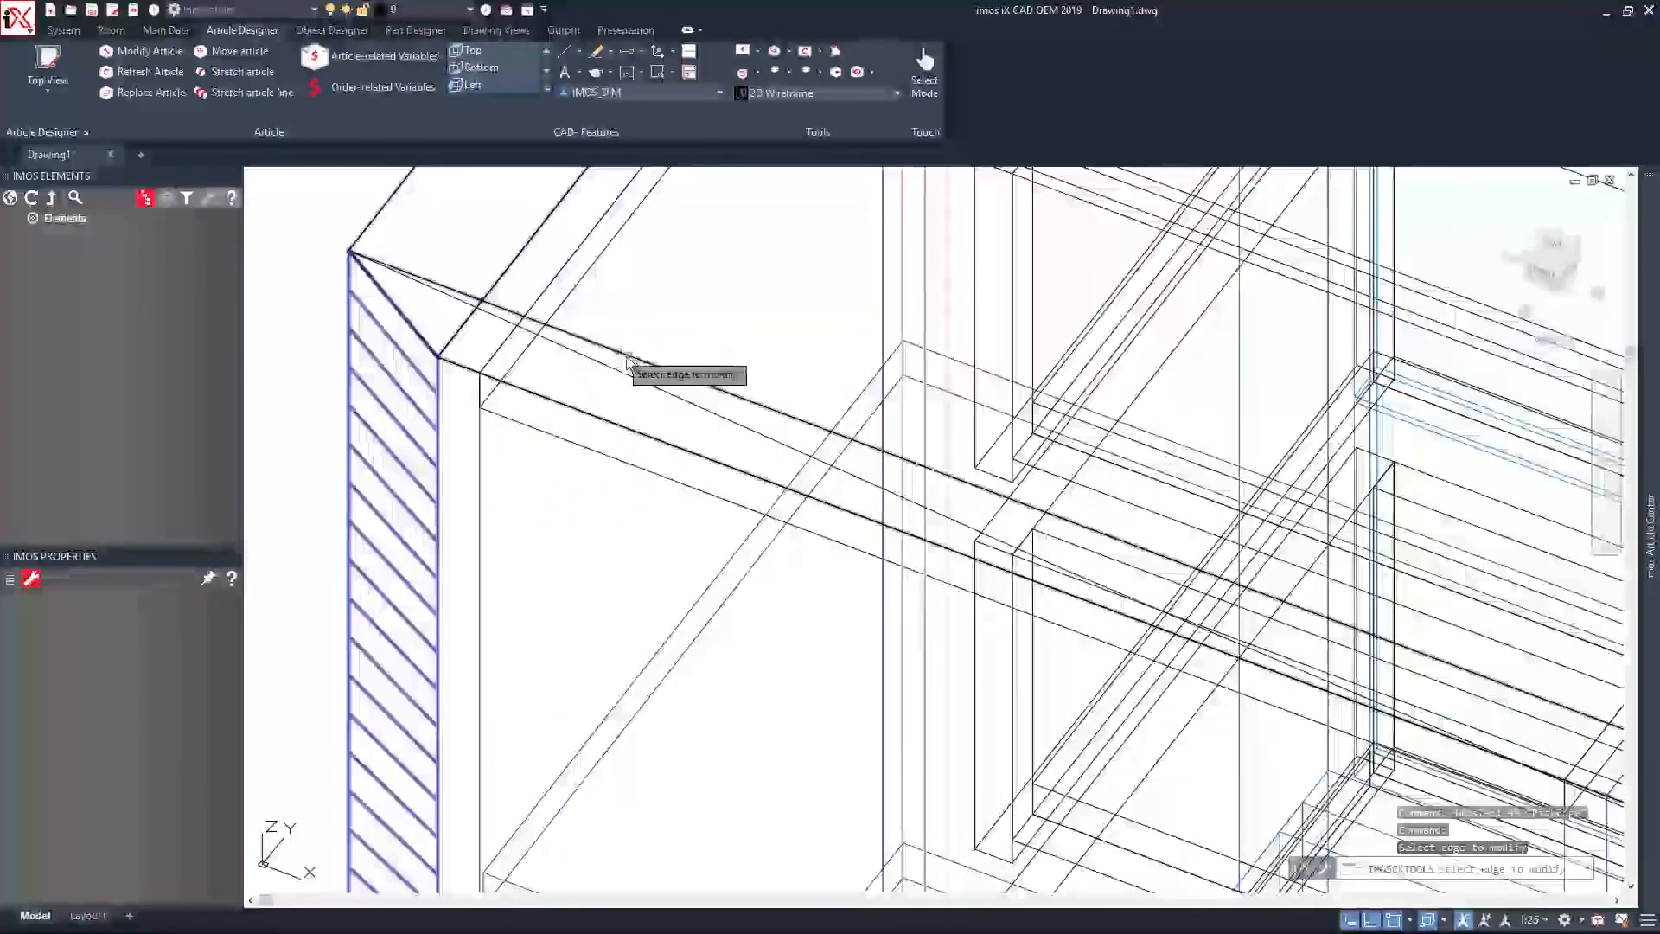
{"action": "scroll", "coordinate": [629, 354], "scroll_direction": "down", "scroll_amount": 10}
{"action": "scroll", "coordinate": [1179, 637], "scroll_direction": "up", "scroll_amount": 10}
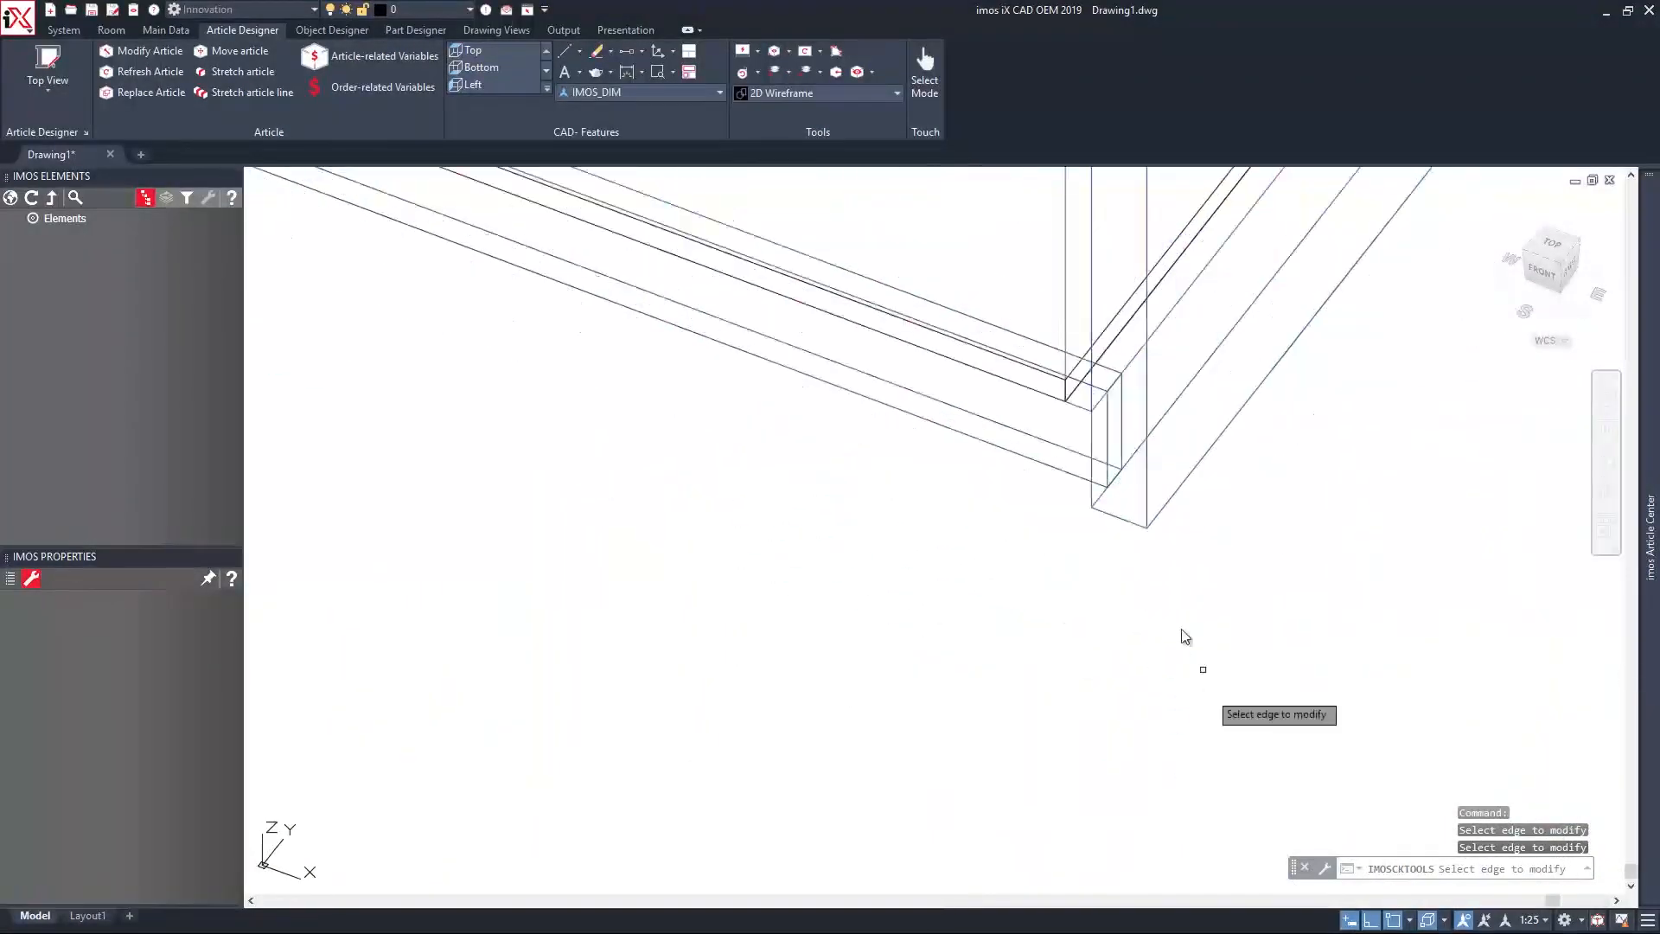
{"action": "left_click", "coordinate": [1149, 517]}
{"action": "scroll", "coordinate": [1145, 510], "scroll_direction": "down", "scroll_amount": 5}
{"action": "scroll", "coordinate": [1126, 471], "scroll_direction": "up", "scroll_amount": 6}
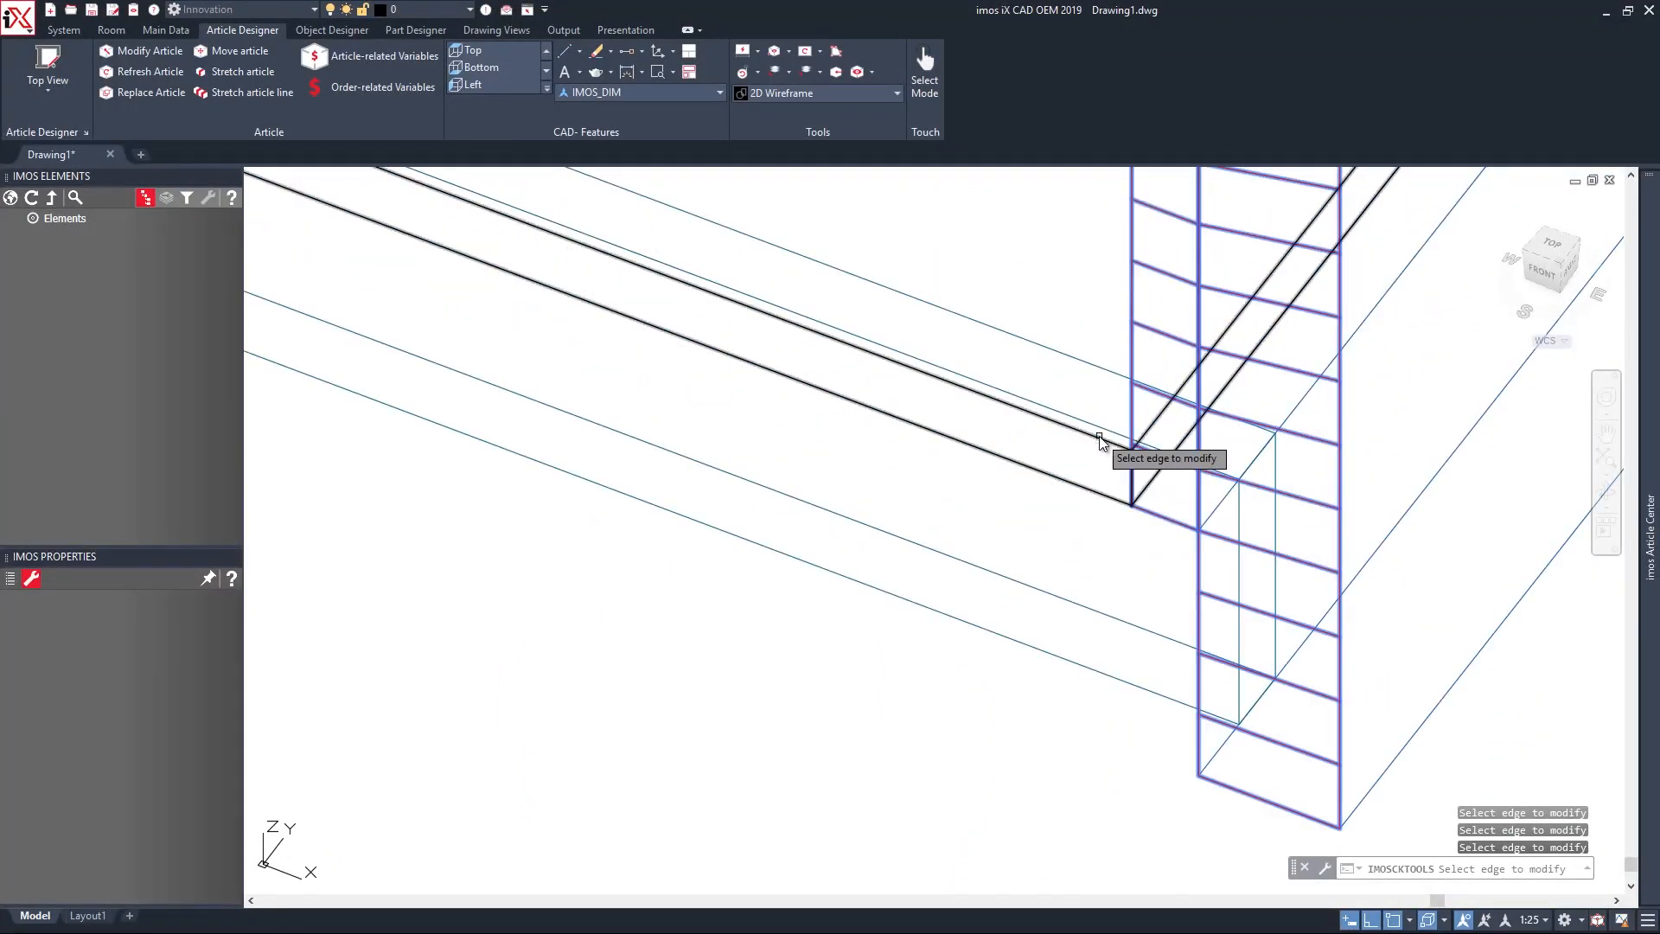
Add the front edges of the near end cabinet's bottom, two shelves, top and inner dividing sides to the edge selection.
{"action": "scroll", "coordinate": [1063, 484], "scroll_direction": "down", "scroll_amount": 8}
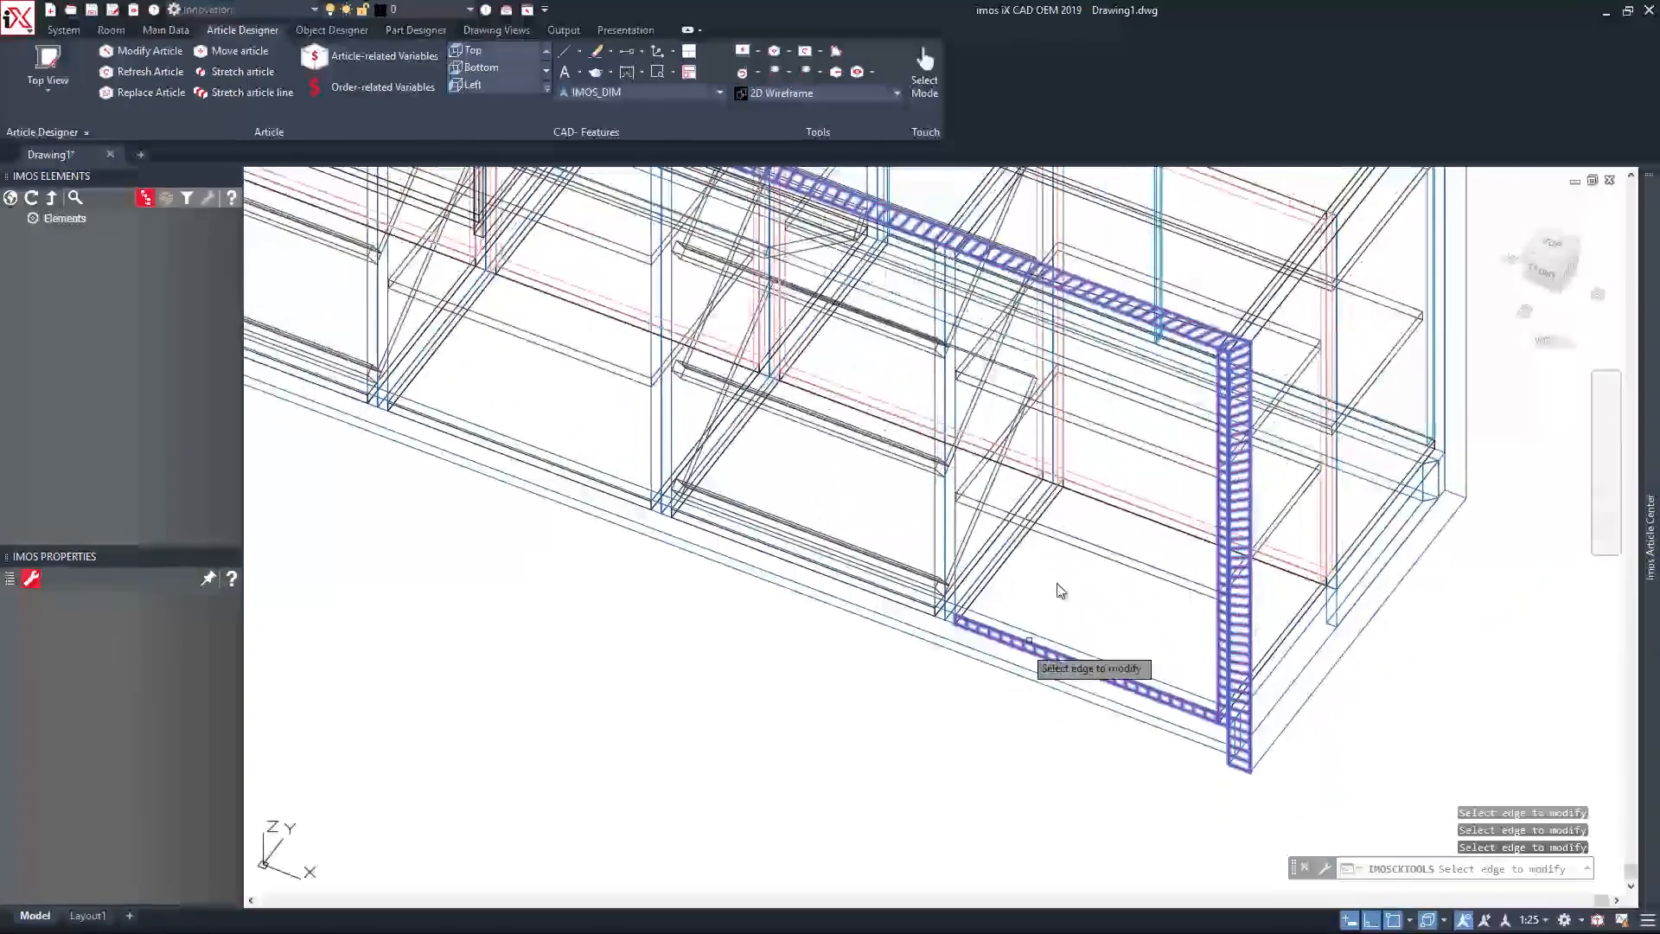
{"action": "left_click", "coordinate": [1081, 546]}
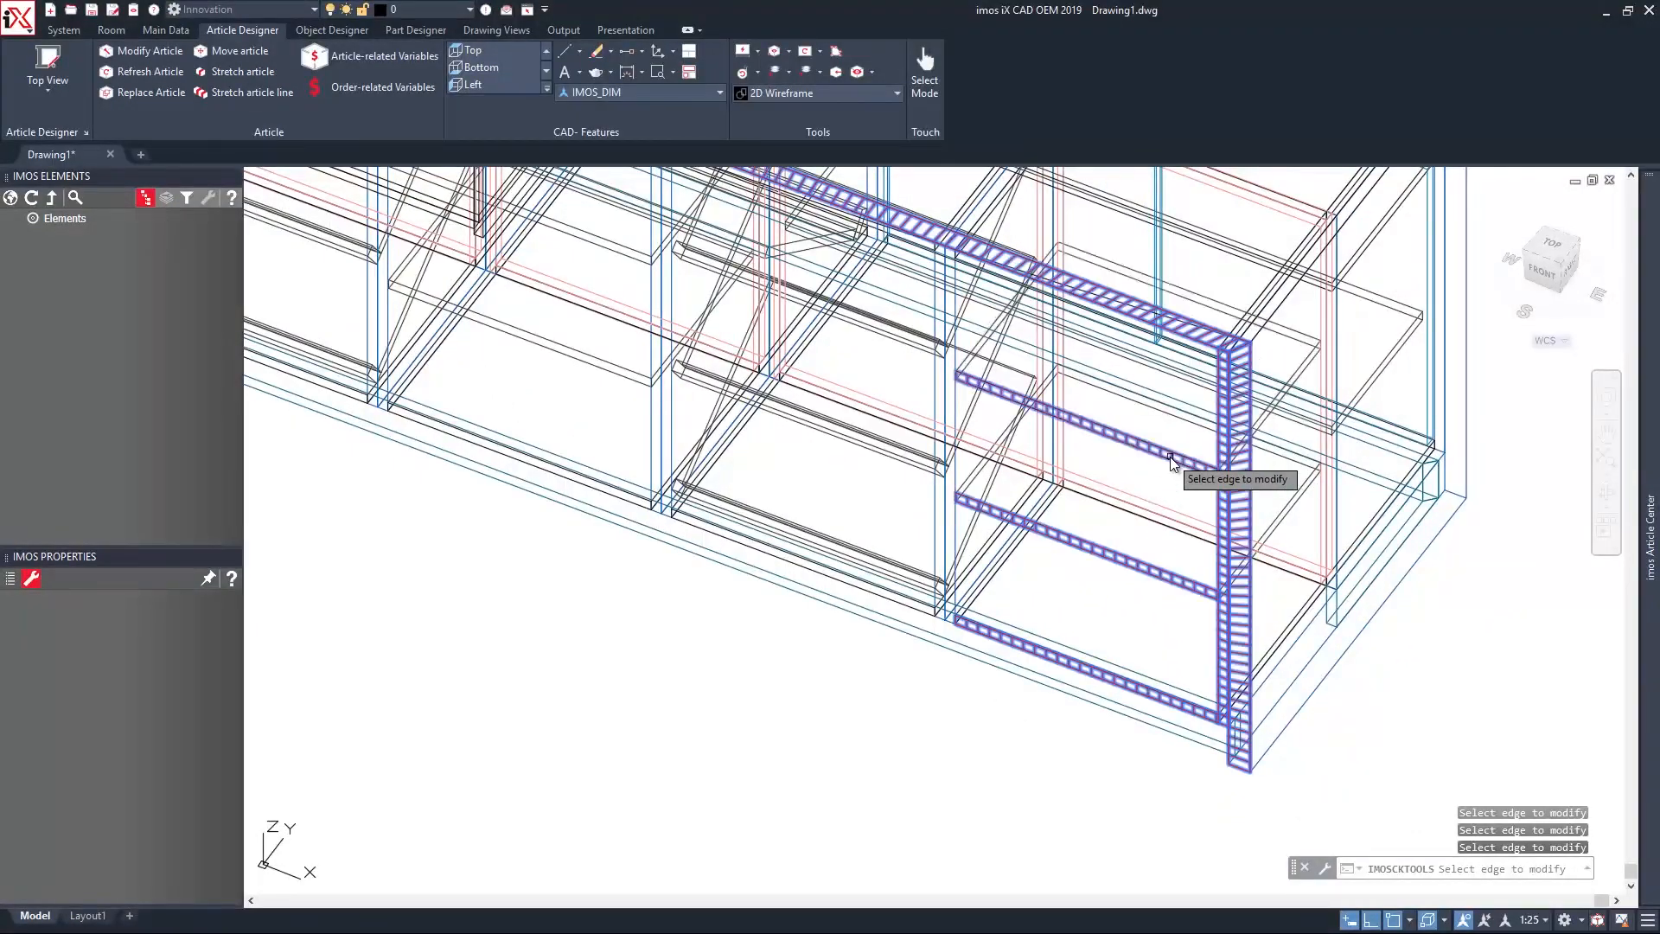
{"action": "scroll", "coordinate": [1170, 457], "scroll_direction": "up", "scroll_amount": 8}
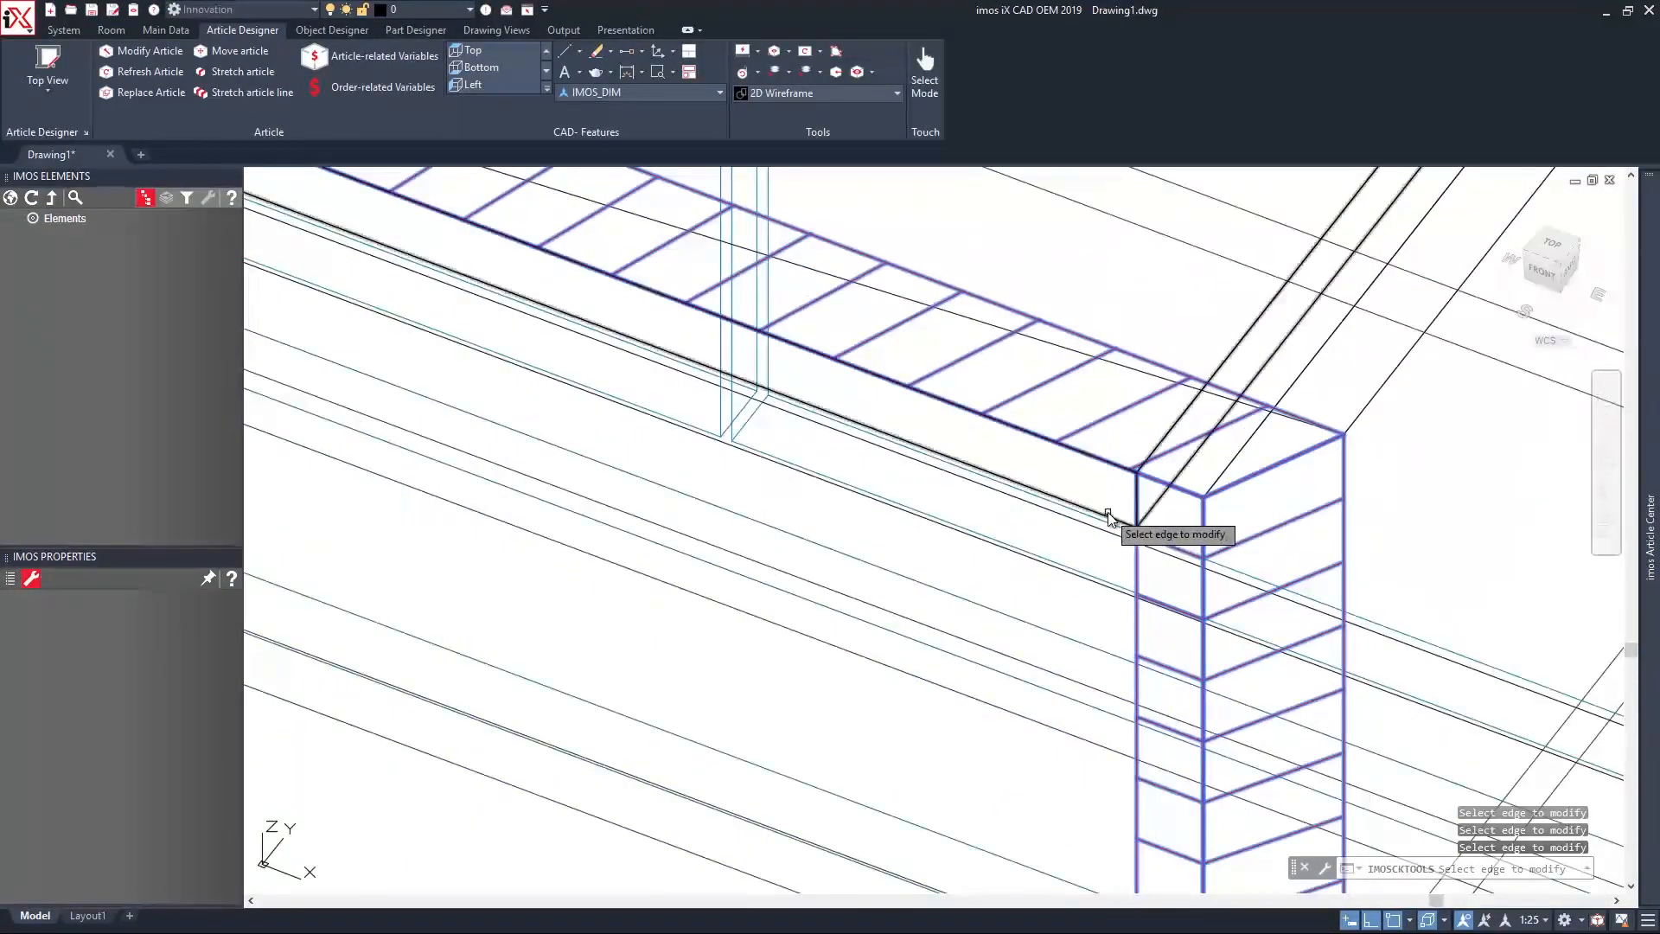
{"action": "scroll", "coordinate": [1109, 517], "scroll_direction": "down", "scroll_amount": 10}
{"action": "scroll", "coordinate": [955, 628], "scroll_direction": "up", "scroll_amount": 5}
{"action": "scroll", "coordinate": [955, 629], "scroll_direction": "up", "scroll_amount": 3}
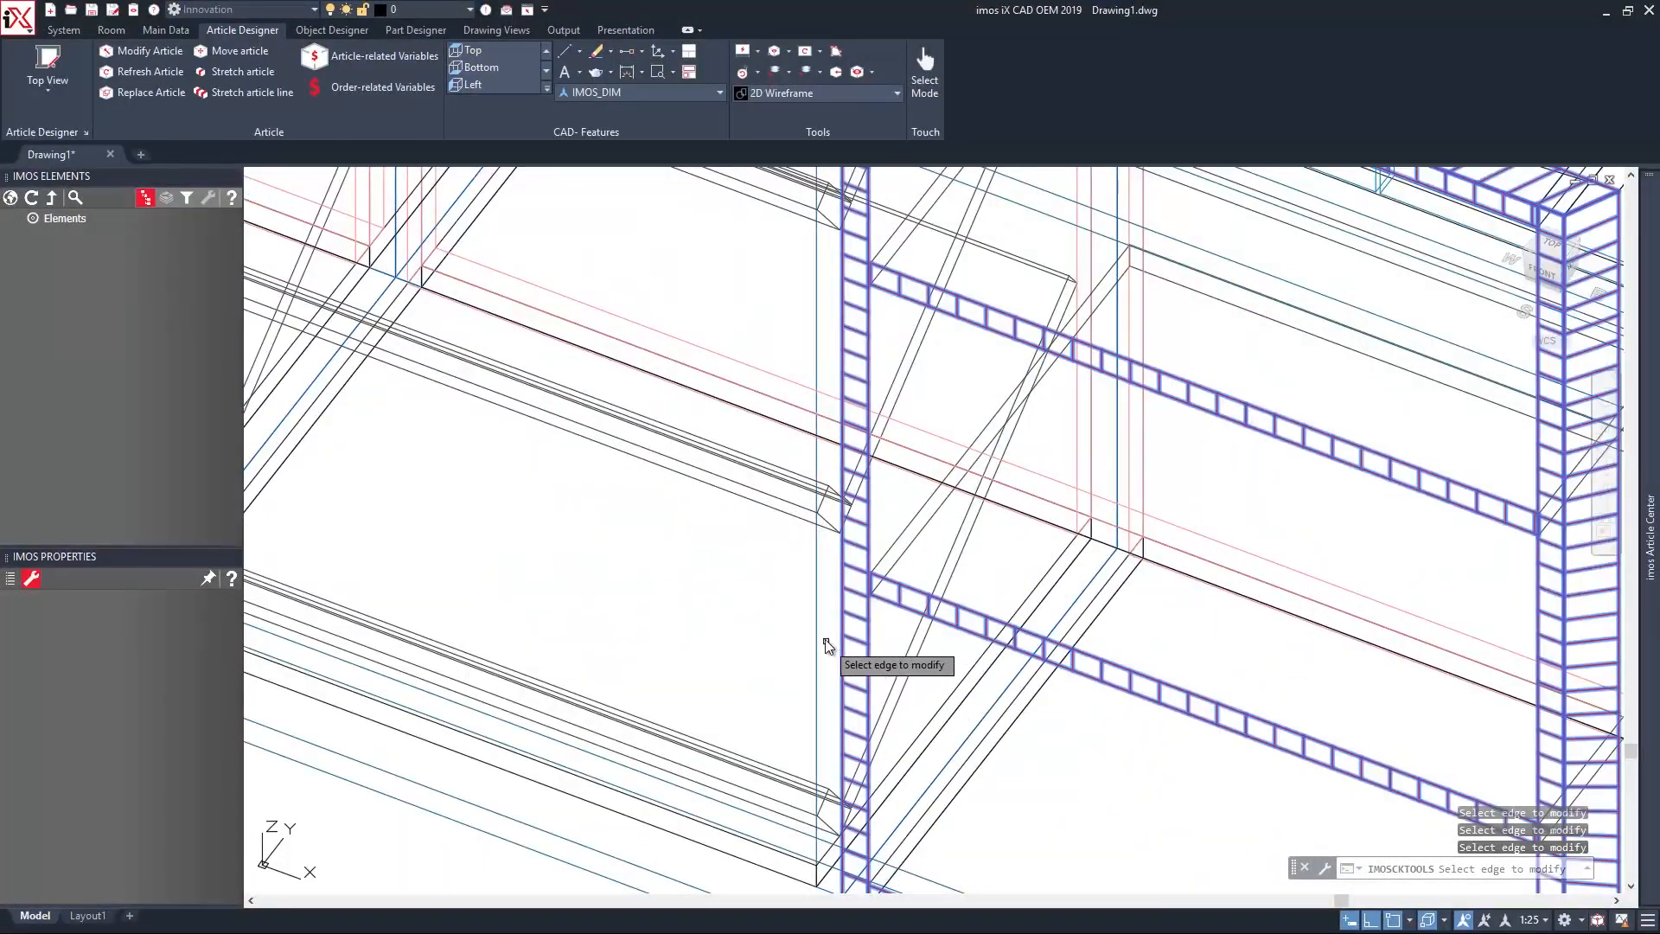
Add the front edges of the middle open-shelf cabinet's bottom, two shelves, top and near dividing sides to the selection.
{"action": "scroll", "coordinate": [821, 639], "scroll_direction": "down", "scroll_amount": 8}
{"action": "scroll", "coordinate": [647, 609], "scroll_direction": "up", "scroll_amount": 6}
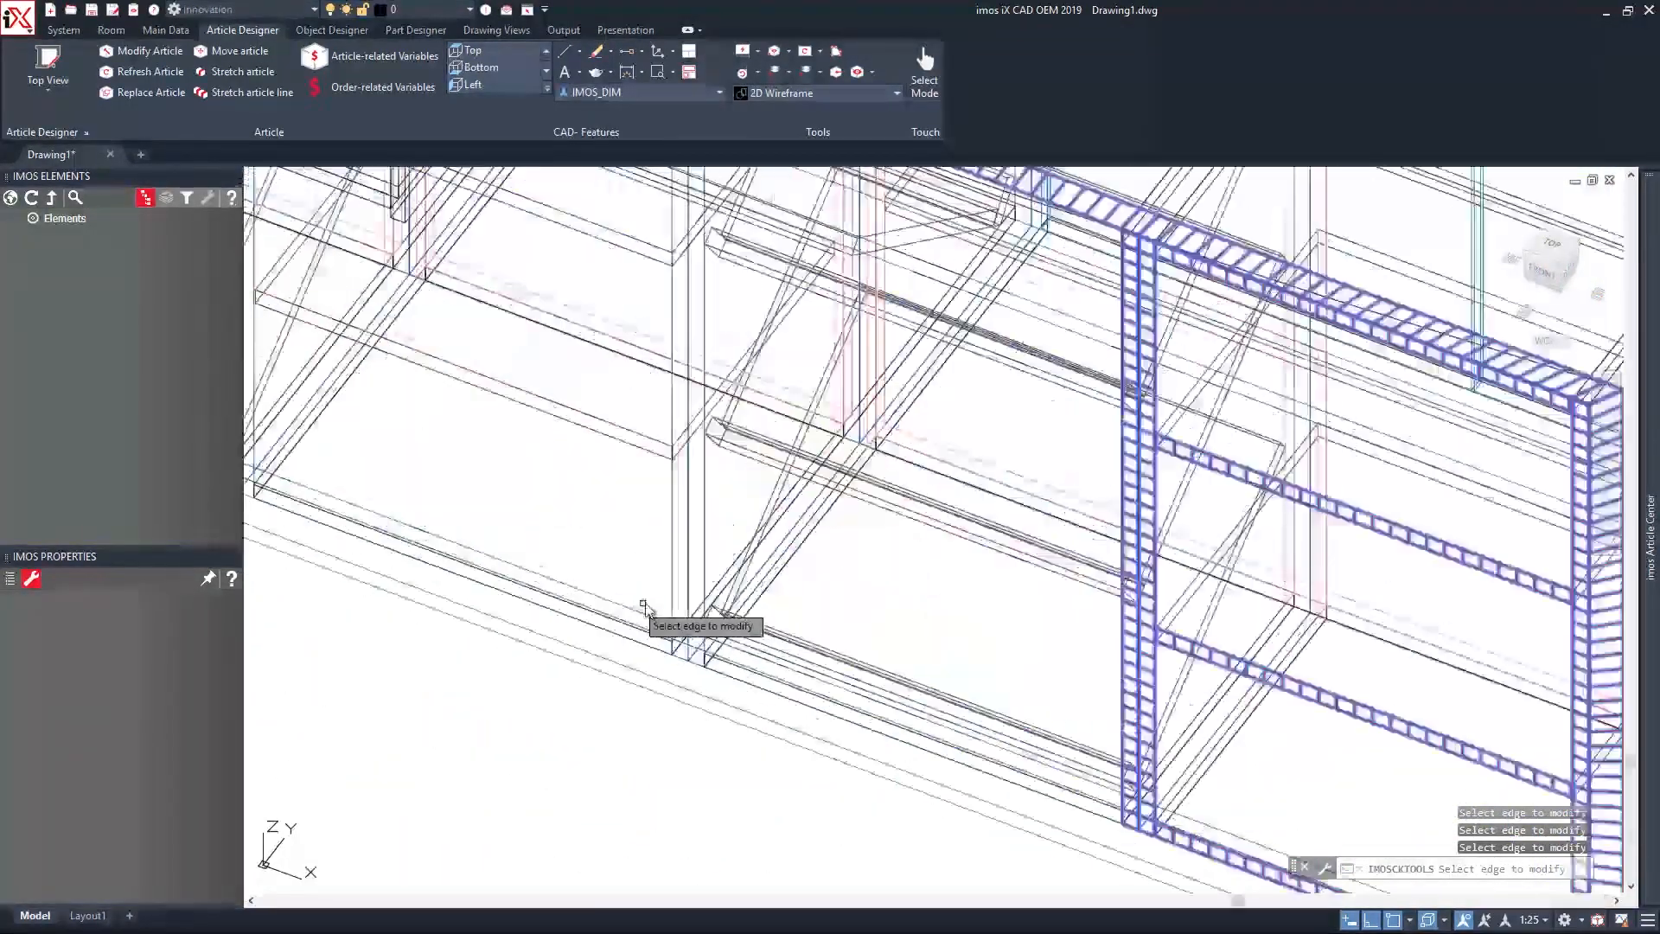
{"action": "scroll", "coordinate": [657, 601], "scroll_direction": "up", "scroll_amount": 3}
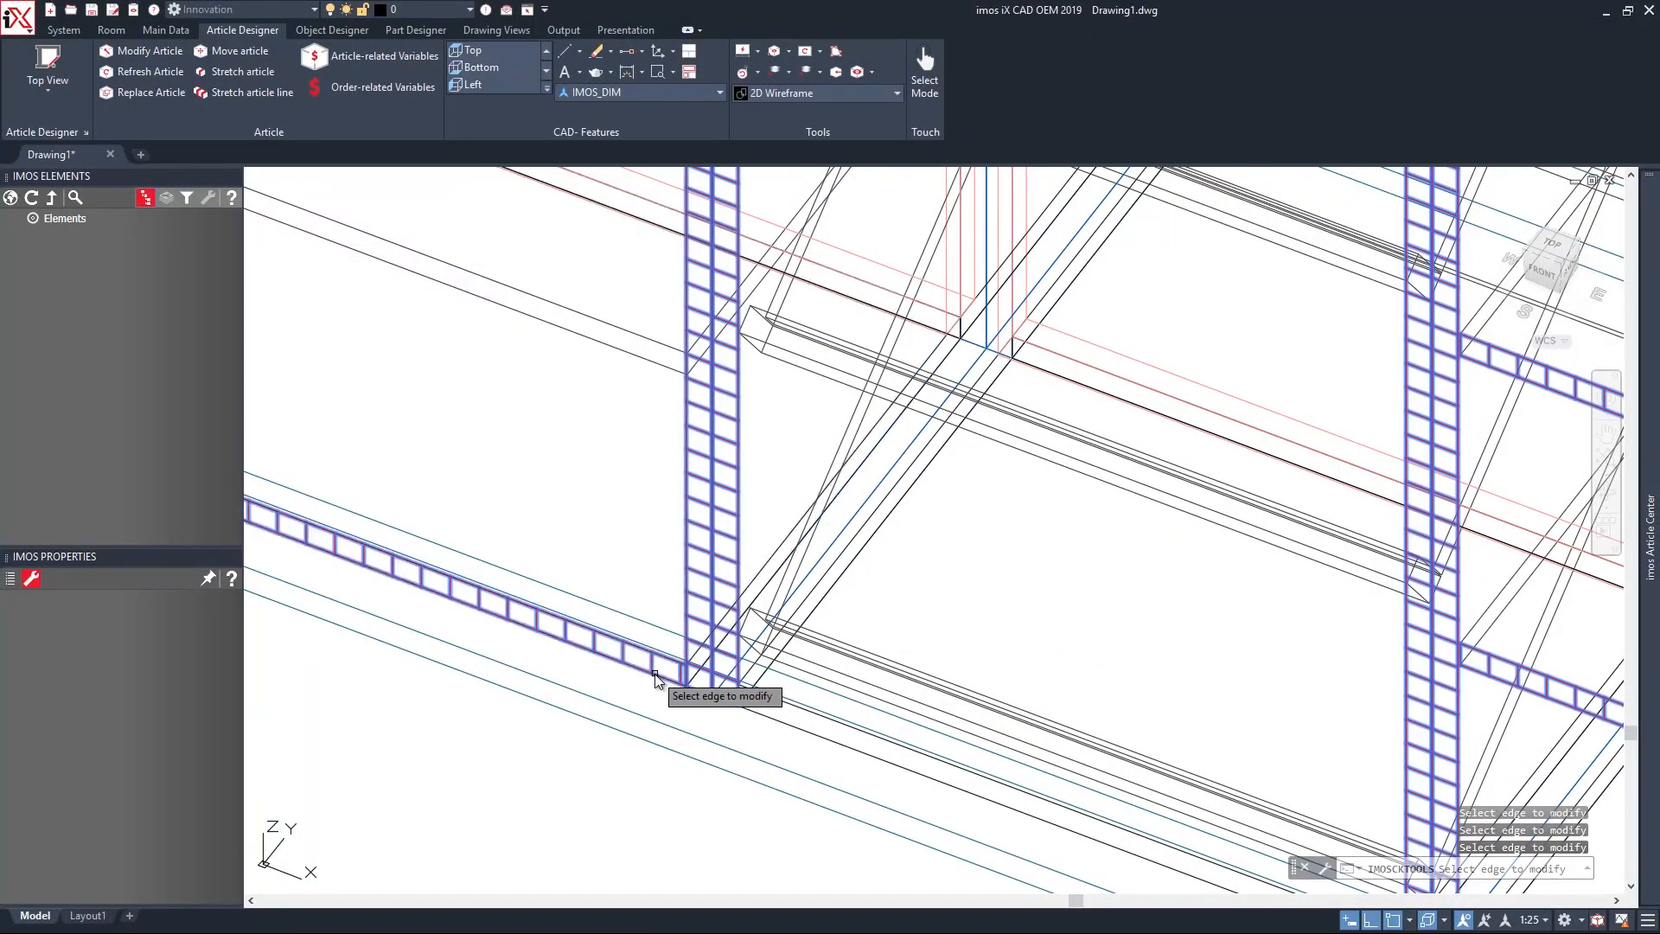
{"action": "scroll", "coordinate": [655, 679], "scroll_direction": "down", "scroll_amount": 3}
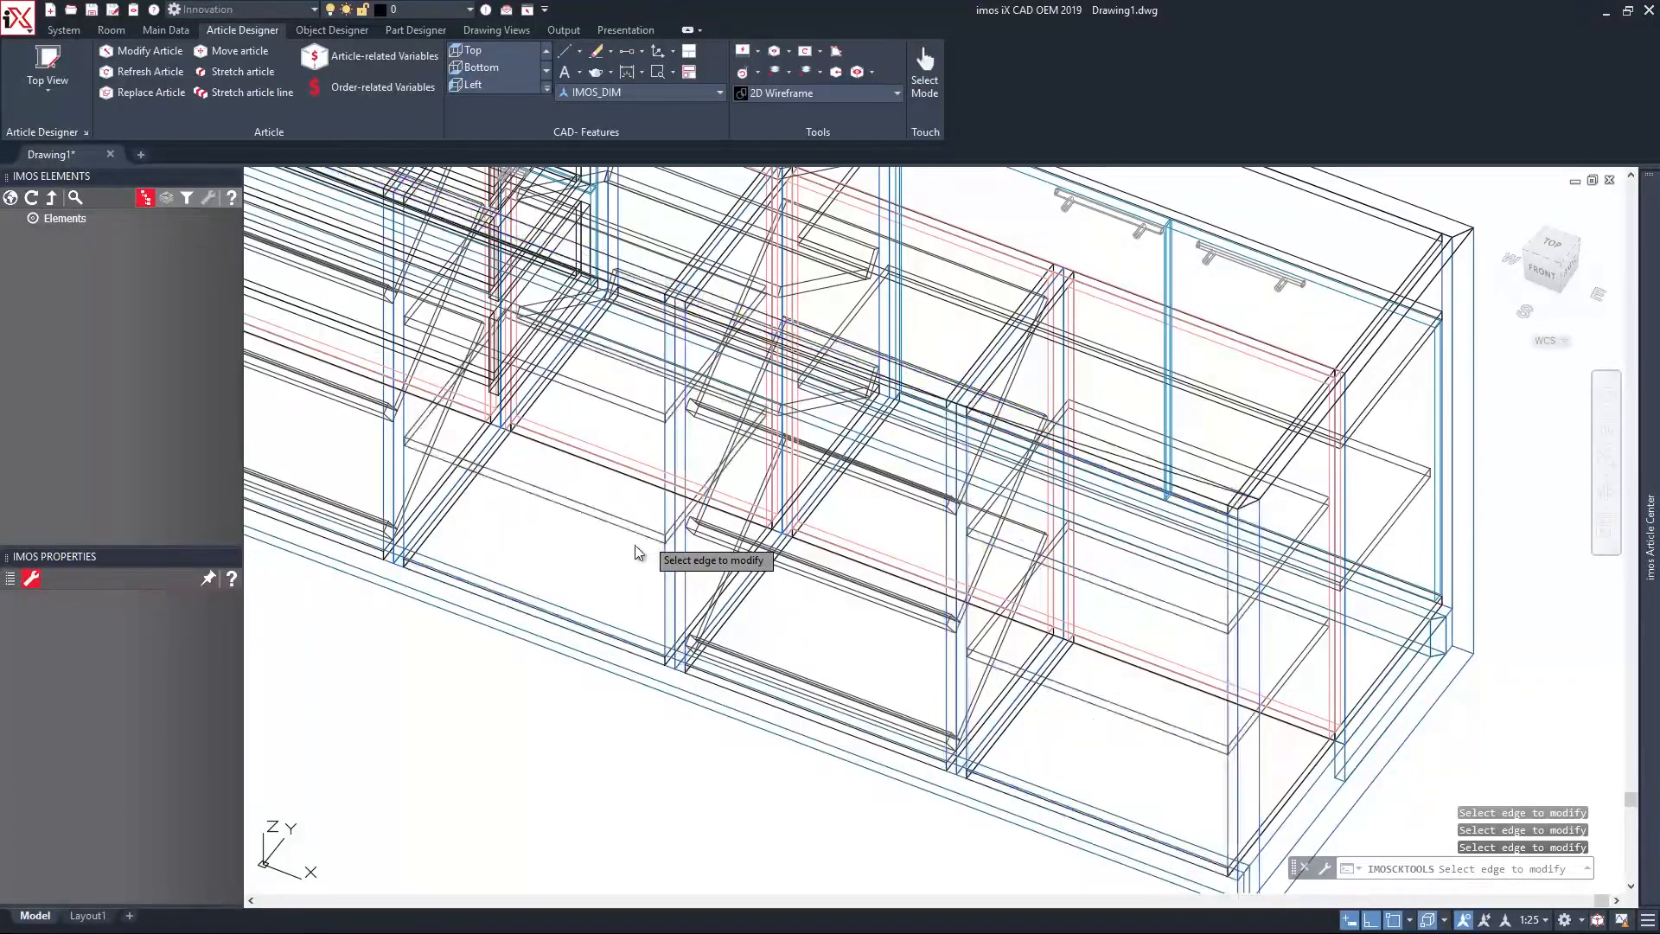
{"action": "scroll", "coordinate": [741, 605], "scroll_direction": "up", "scroll_amount": 2}
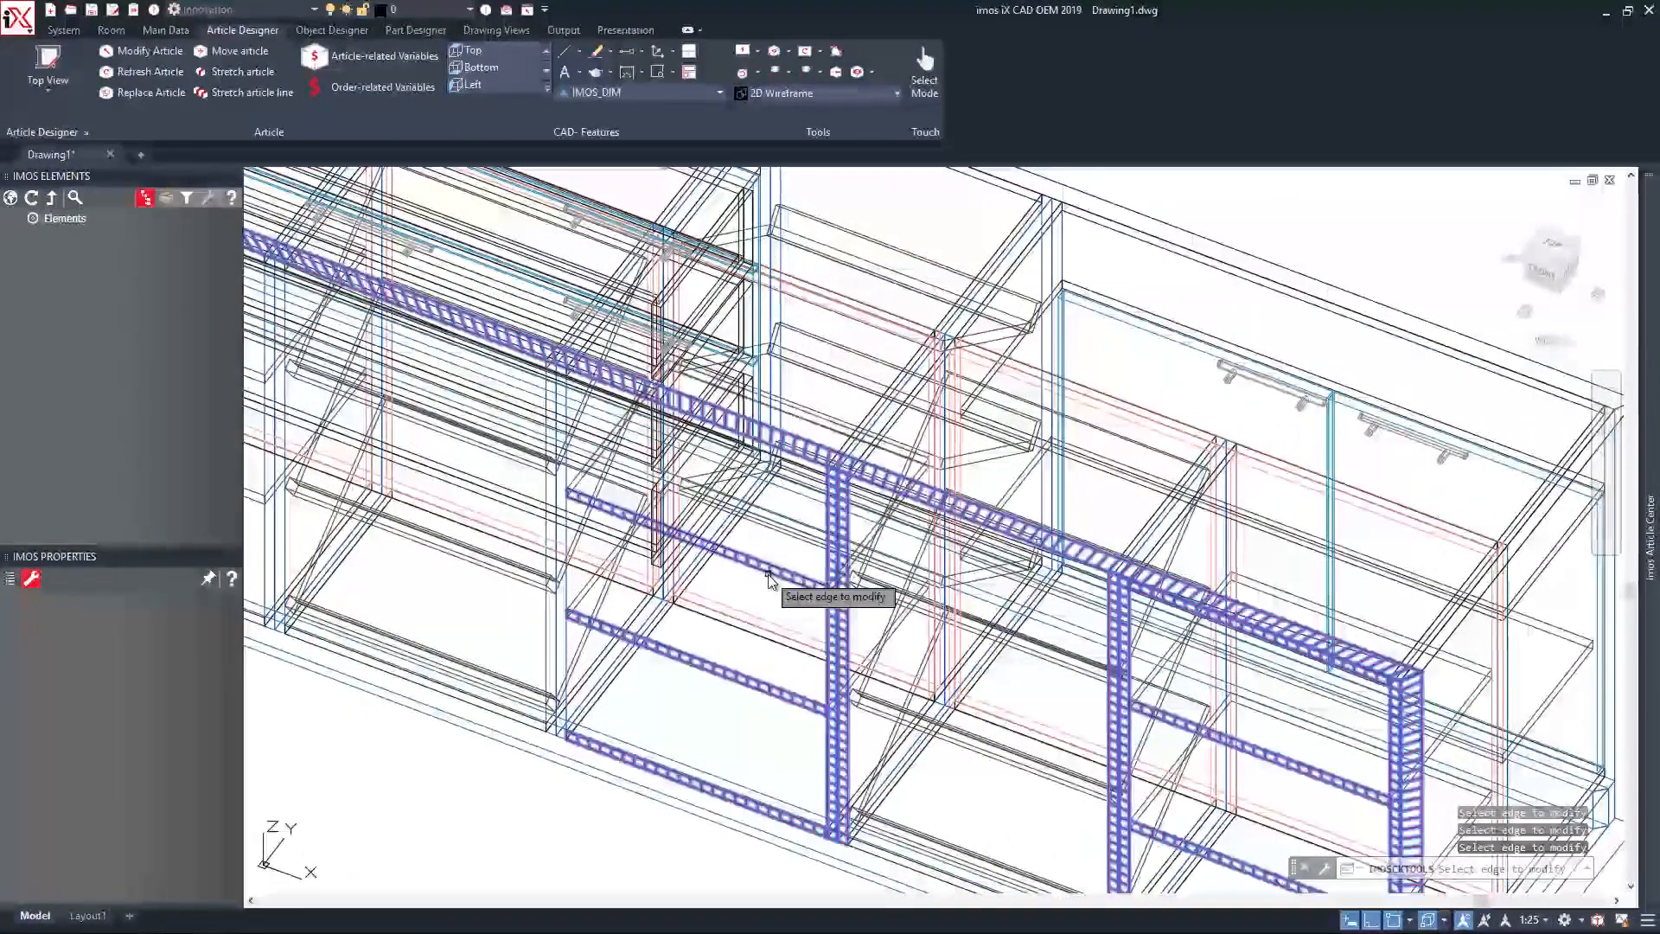
{"action": "scroll", "coordinate": [783, 572], "scroll_direction": "up", "scroll_amount": 4}
{"action": "scroll", "coordinate": [811, 461], "scroll_direction": "up", "scroll_amount": 2}
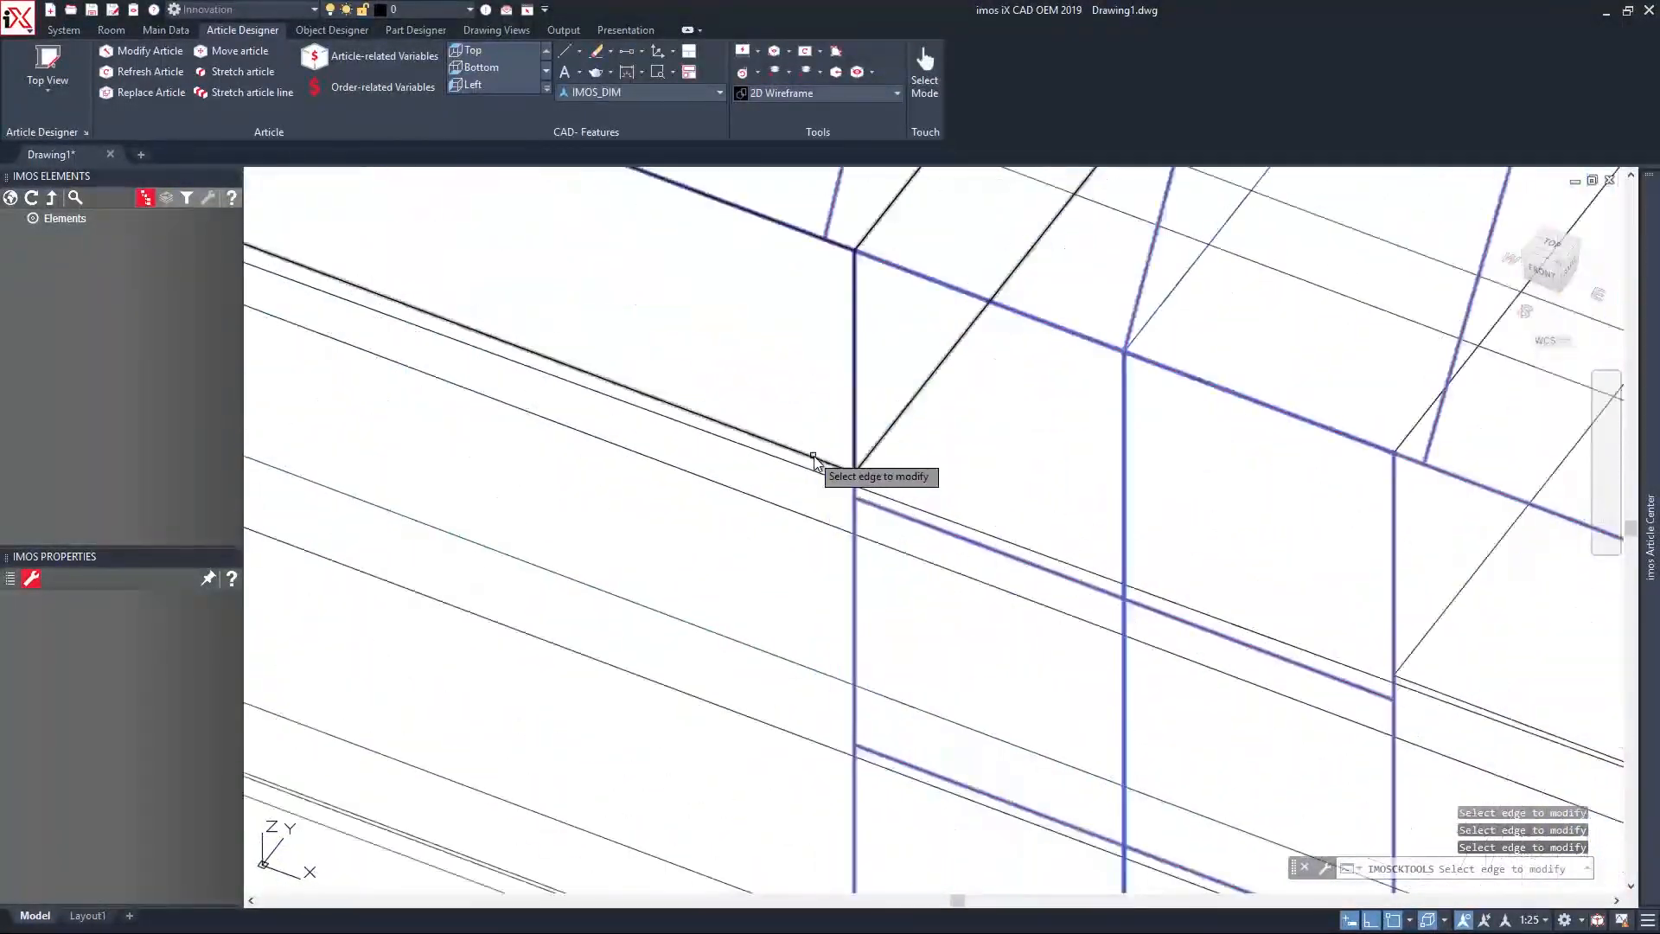
Add the front edges of the remaining dividing sides, bottoms and end-cabinet shelves towards the far end of the row.
{"action": "scroll", "coordinate": [813, 463], "scroll_direction": "down", "scroll_amount": 7}
{"action": "scroll", "coordinate": [596, 665], "scroll_direction": "up", "scroll_amount": 4}
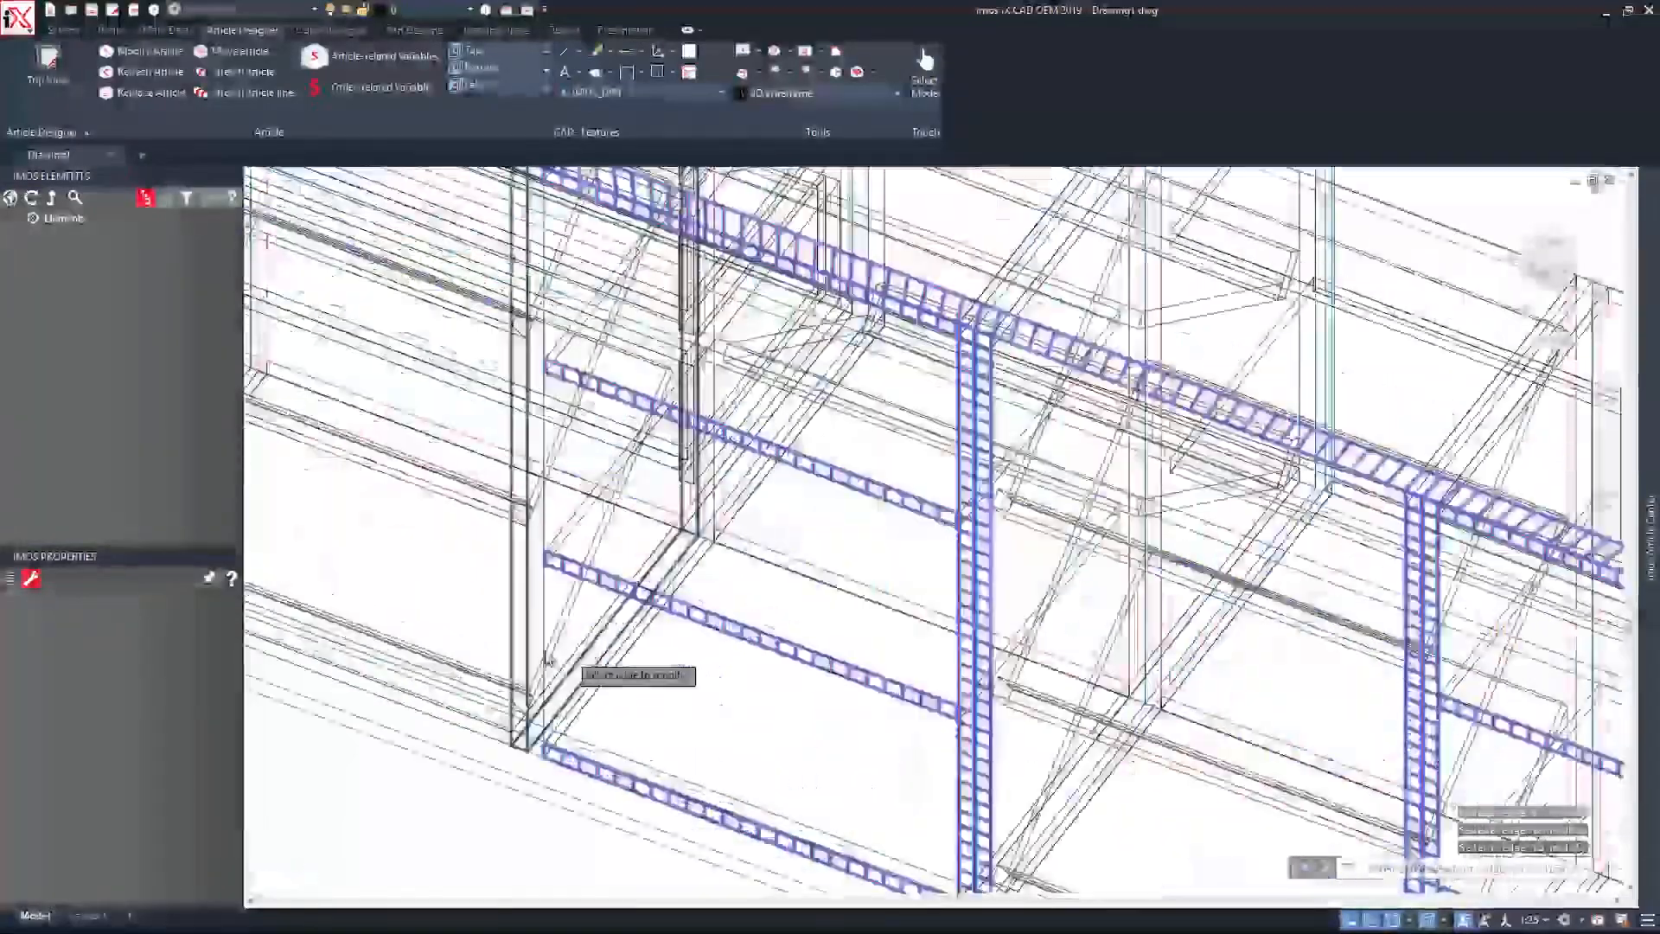
{"action": "scroll", "coordinate": [507, 597], "scroll_direction": "down", "scroll_amount": 7}
{"action": "scroll", "coordinate": [735, 678], "scroll_direction": "up", "scroll_amount": 5}
{"action": "left_click", "coordinate": [740, 680]}
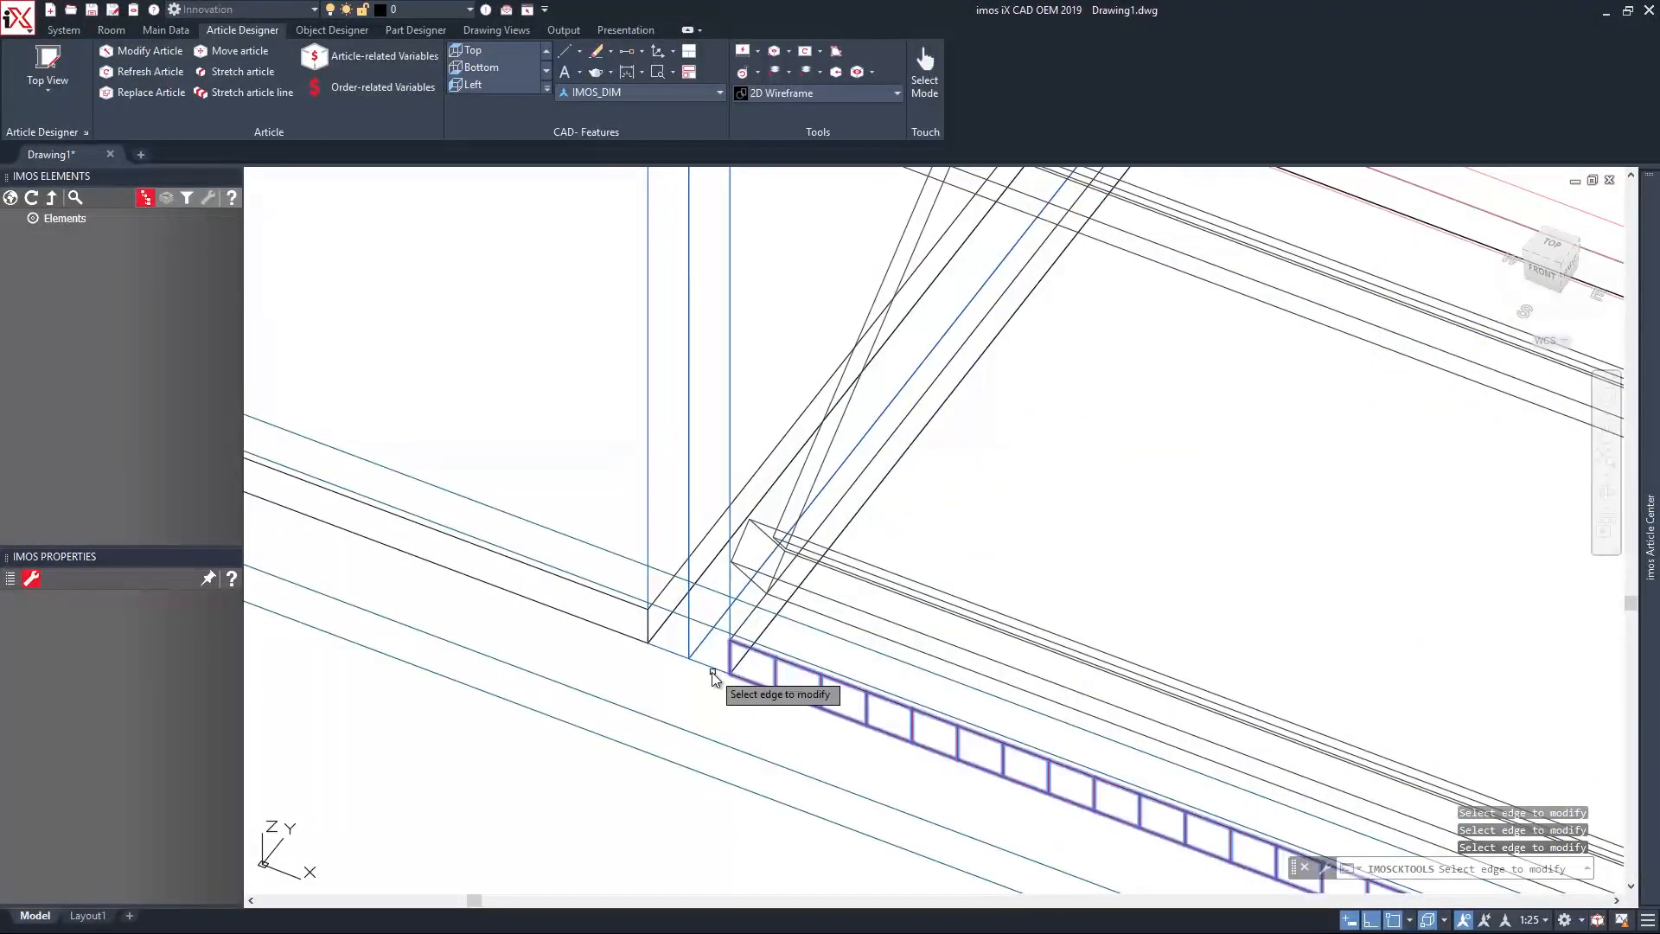
{"action": "left_click", "coordinate": [729, 475]}
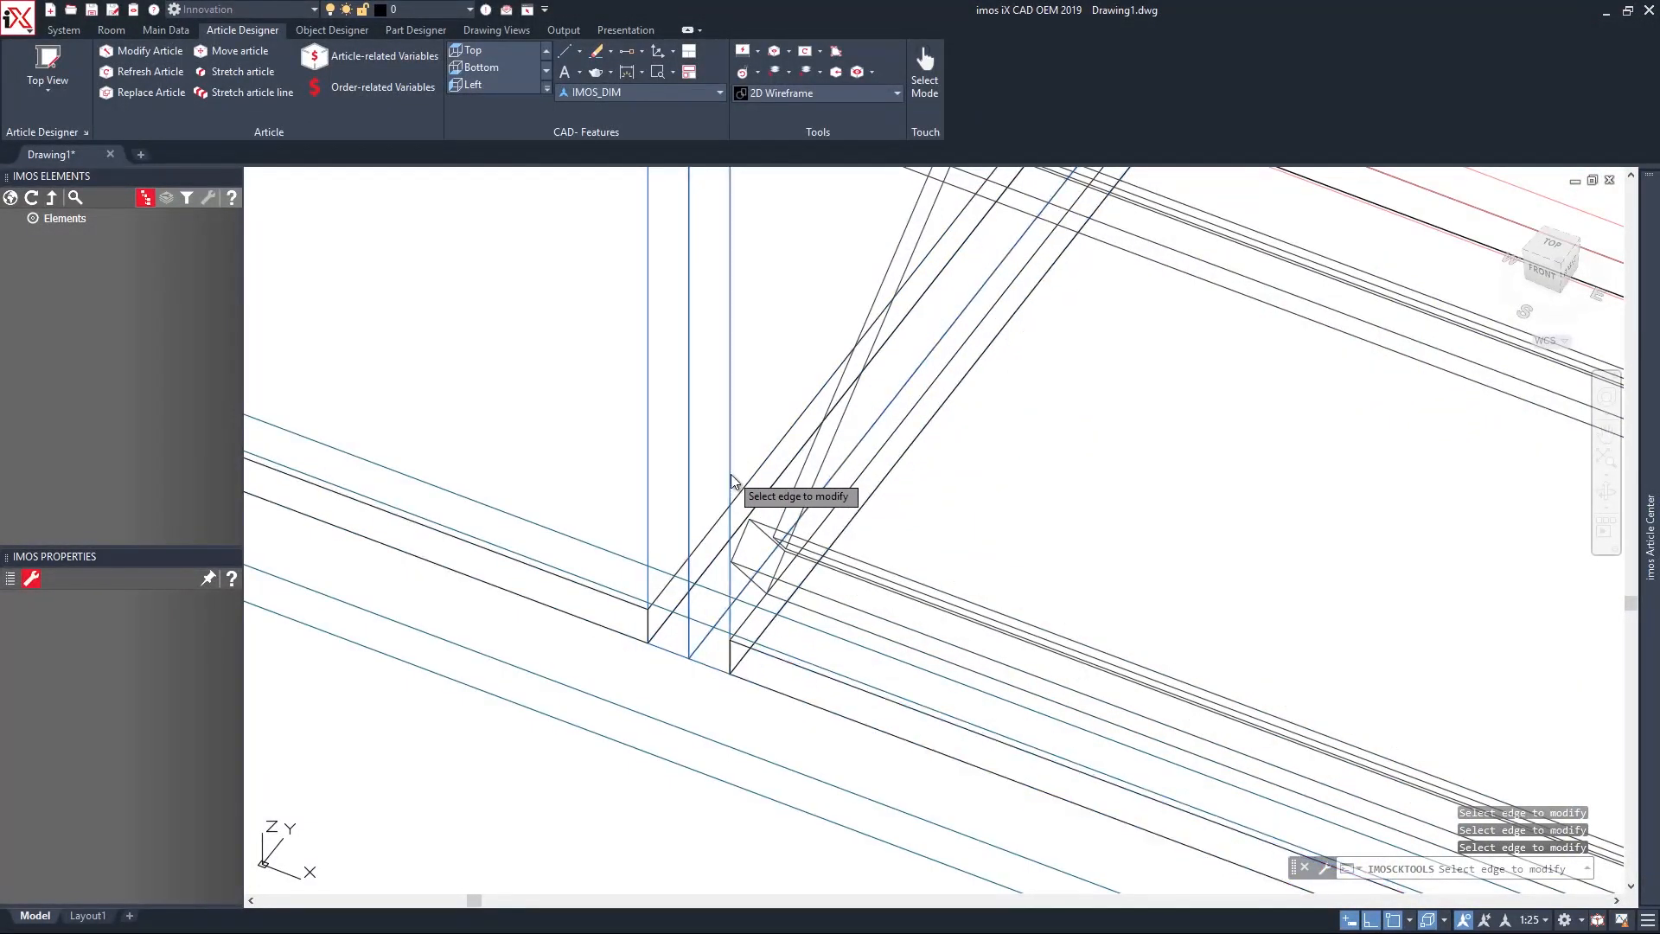
{"action": "left_click", "coordinate": [646, 423]}
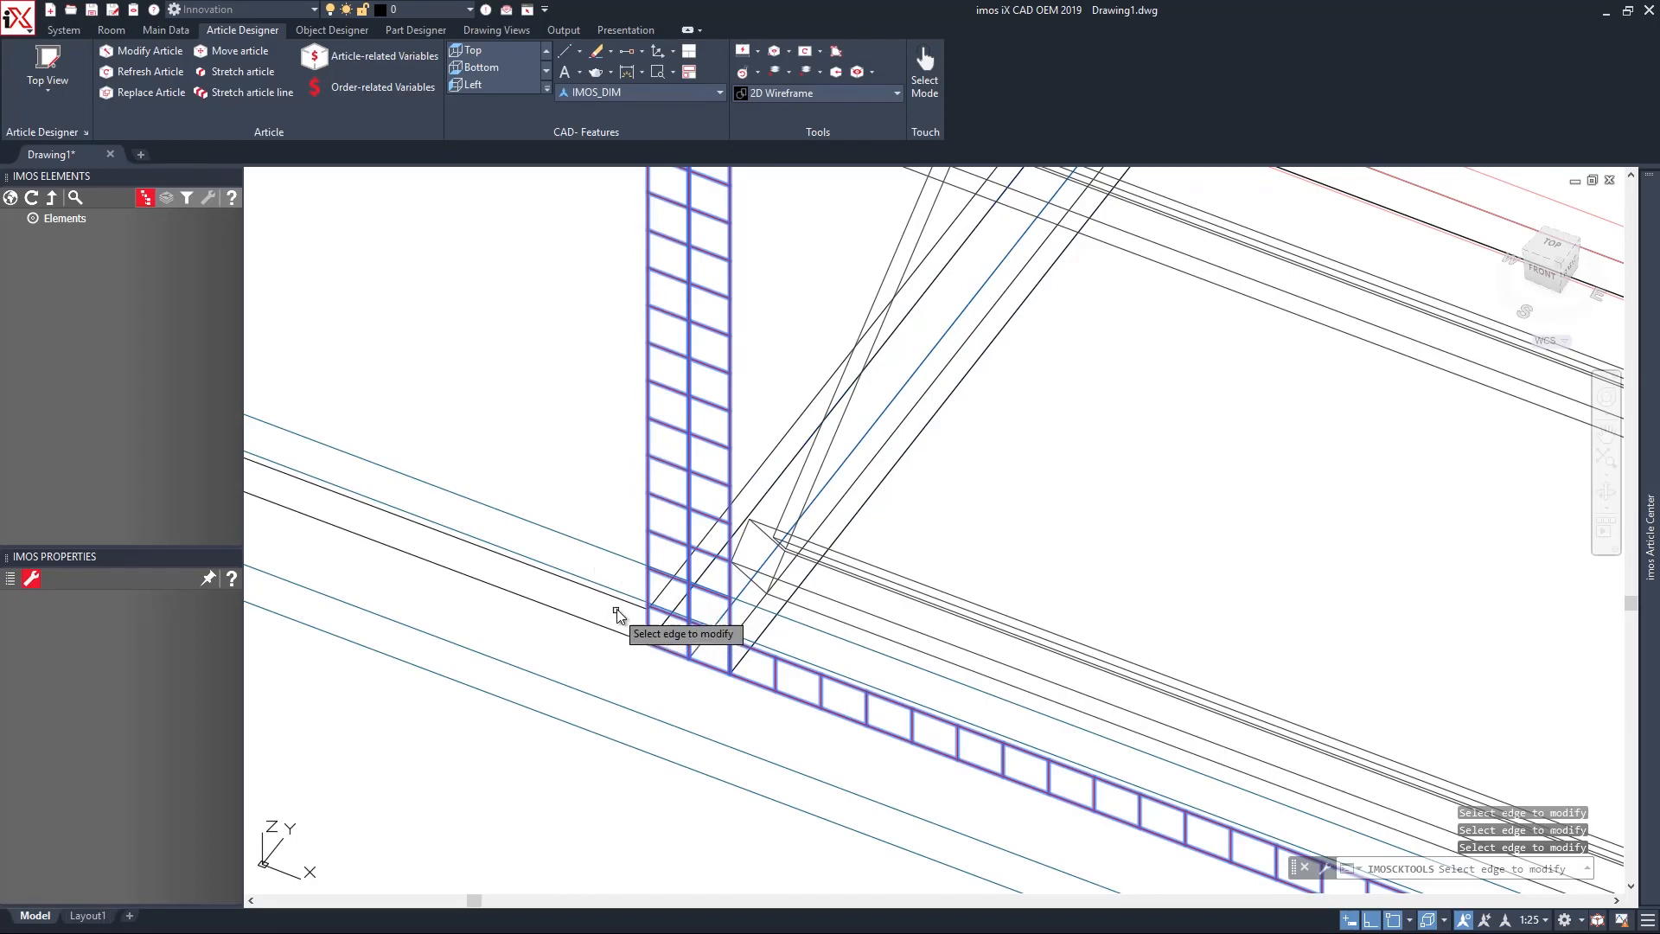
{"action": "scroll", "coordinate": [612, 588], "scroll_direction": "down", "scroll_amount": 5}
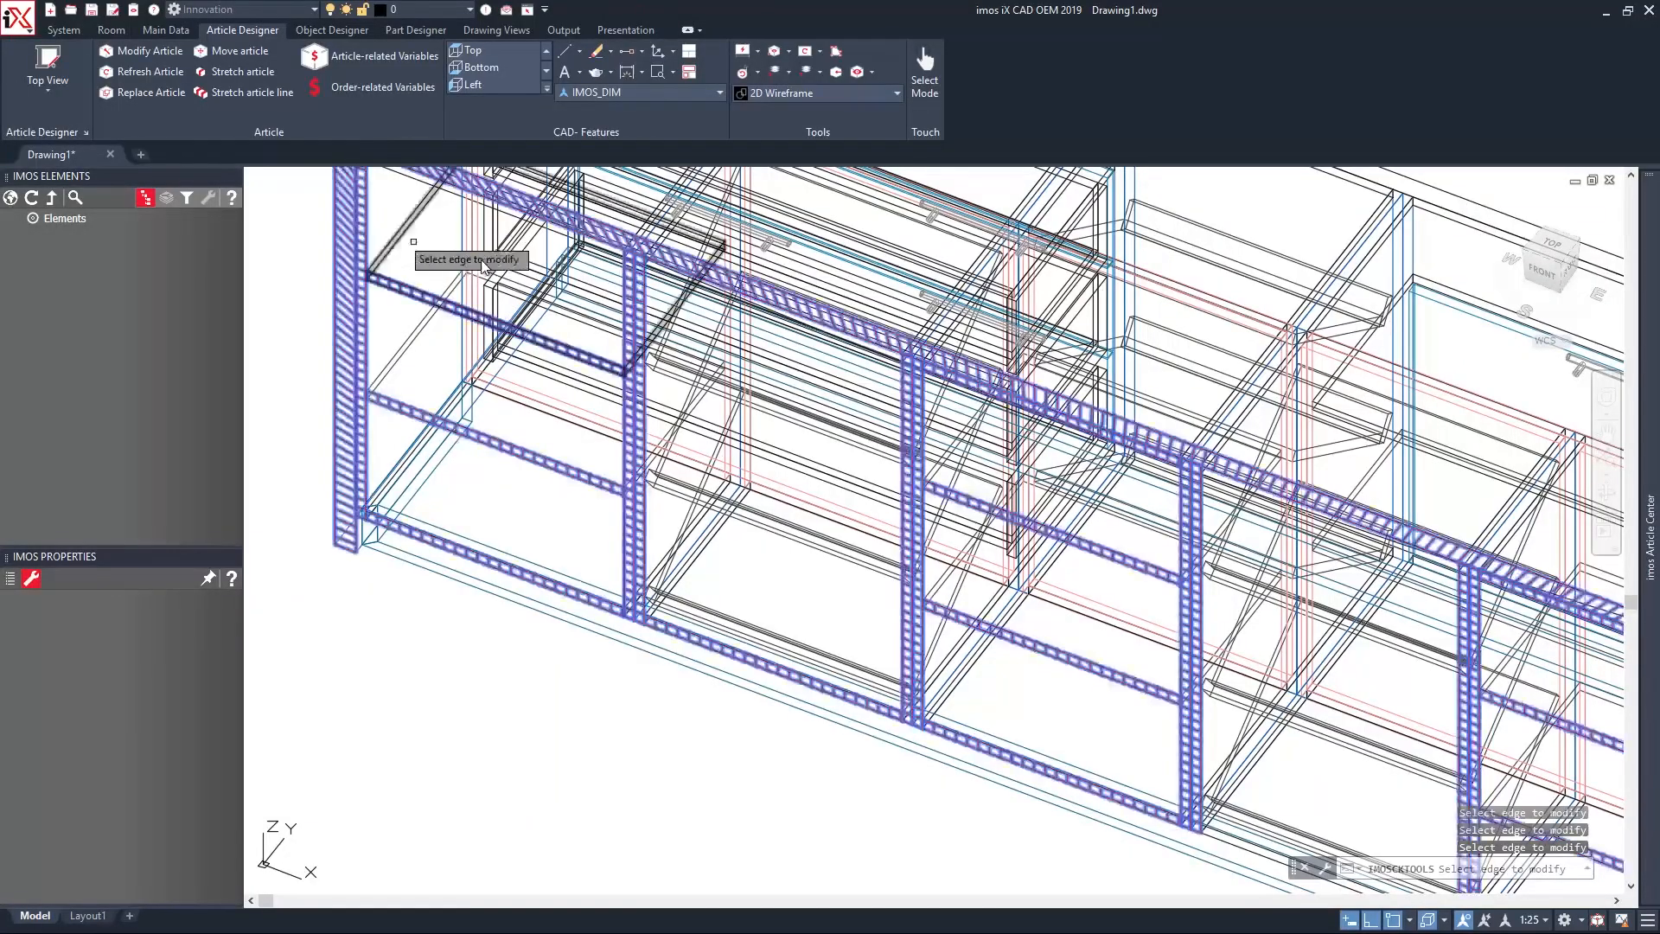
Add the remaining cabinet top front edges at the far end and finish the edge selection.
{"action": "scroll", "coordinate": [648, 275], "scroll_direction": "up", "scroll_amount": 6}
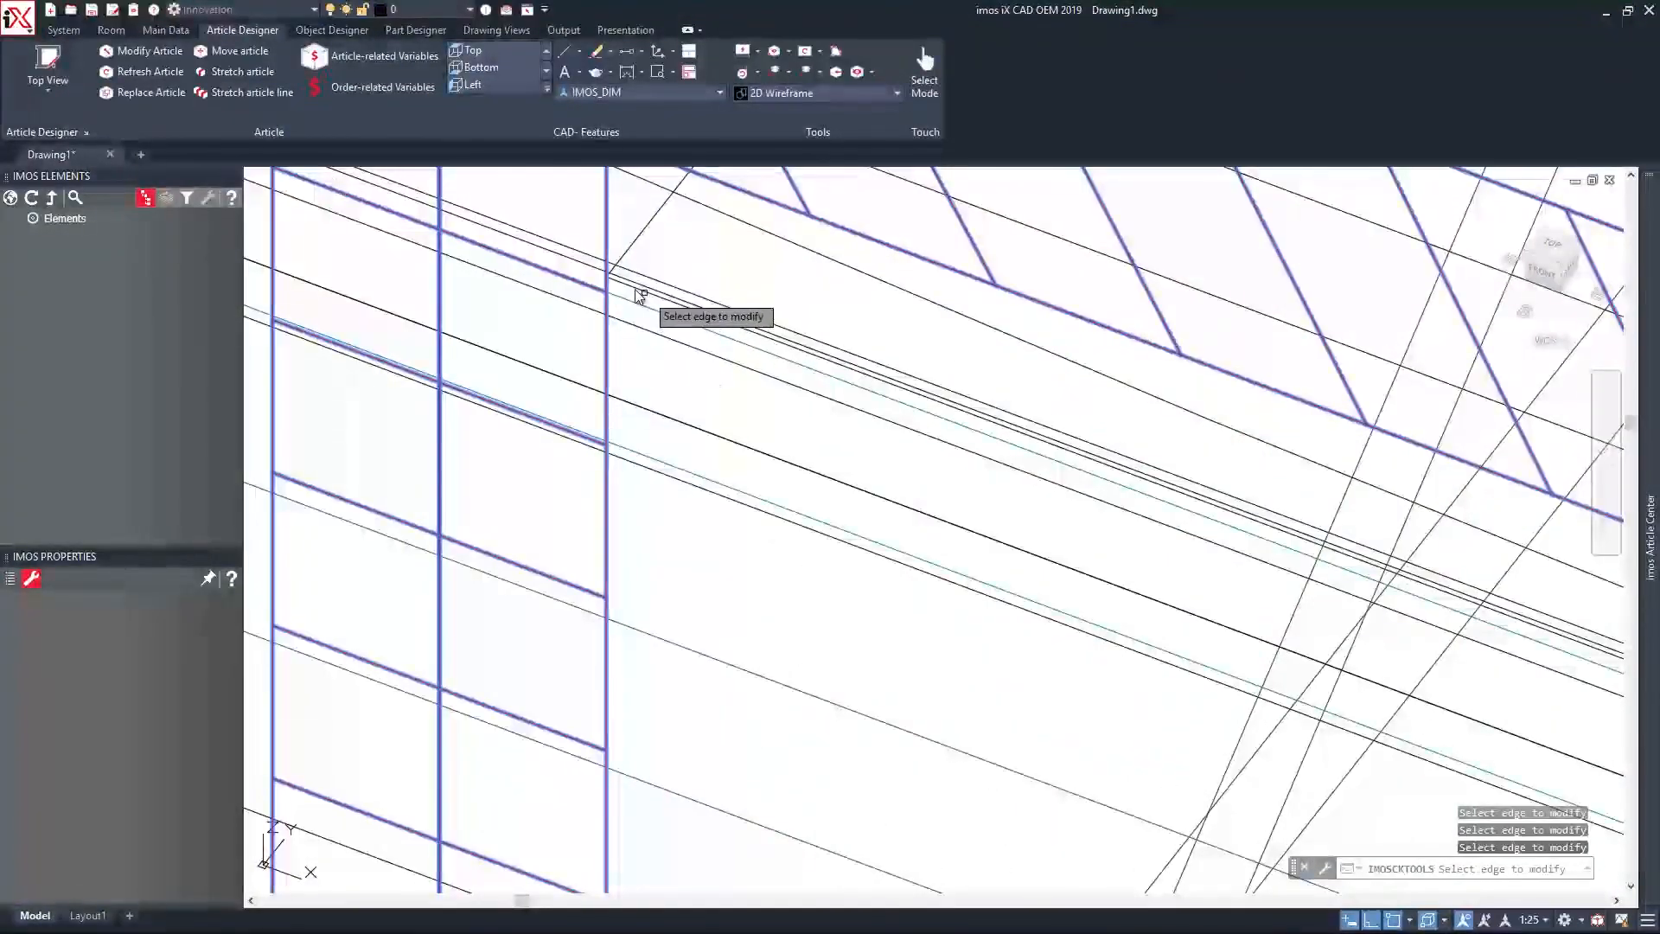
{"action": "scroll", "coordinate": [629, 290], "scroll_direction": "up", "scroll_amount": 3}
{"action": "scroll", "coordinate": [631, 291], "scroll_direction": "down", "scroll_amount": 6}
{"action": "scroll", "coordinate": [605, 363], "scroll_direction": "up", "scroll_amount": 7}
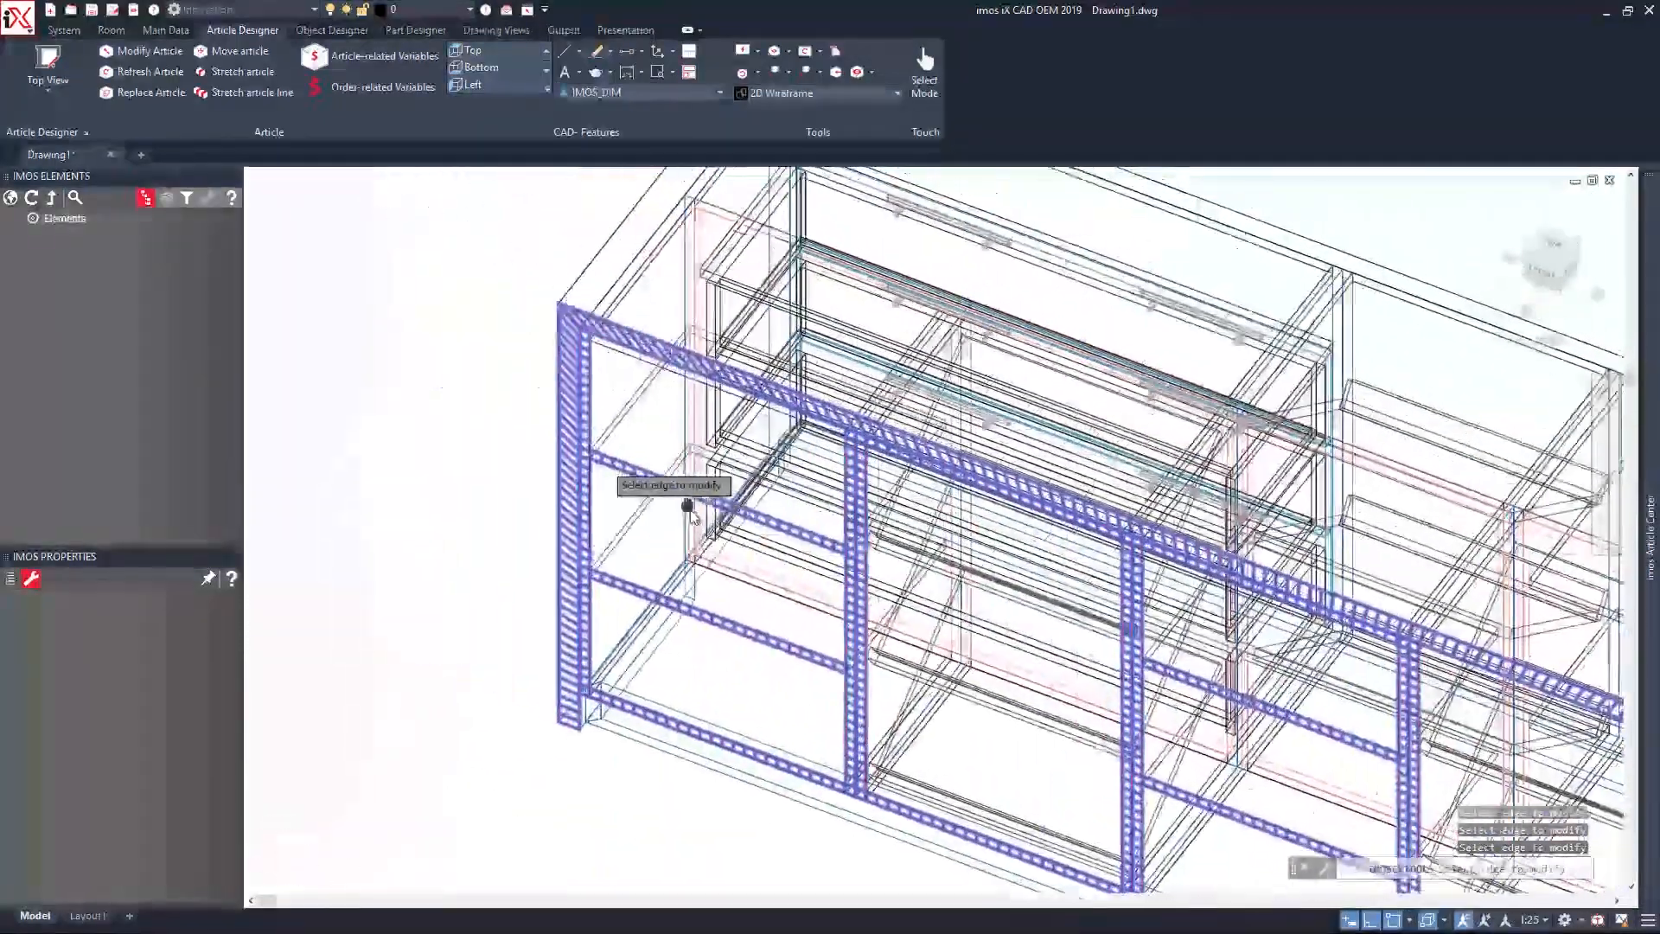
{"action": "scroll", "coordinate": [599, 356], "scroll_direction": "down", "scroll_amount": 7}
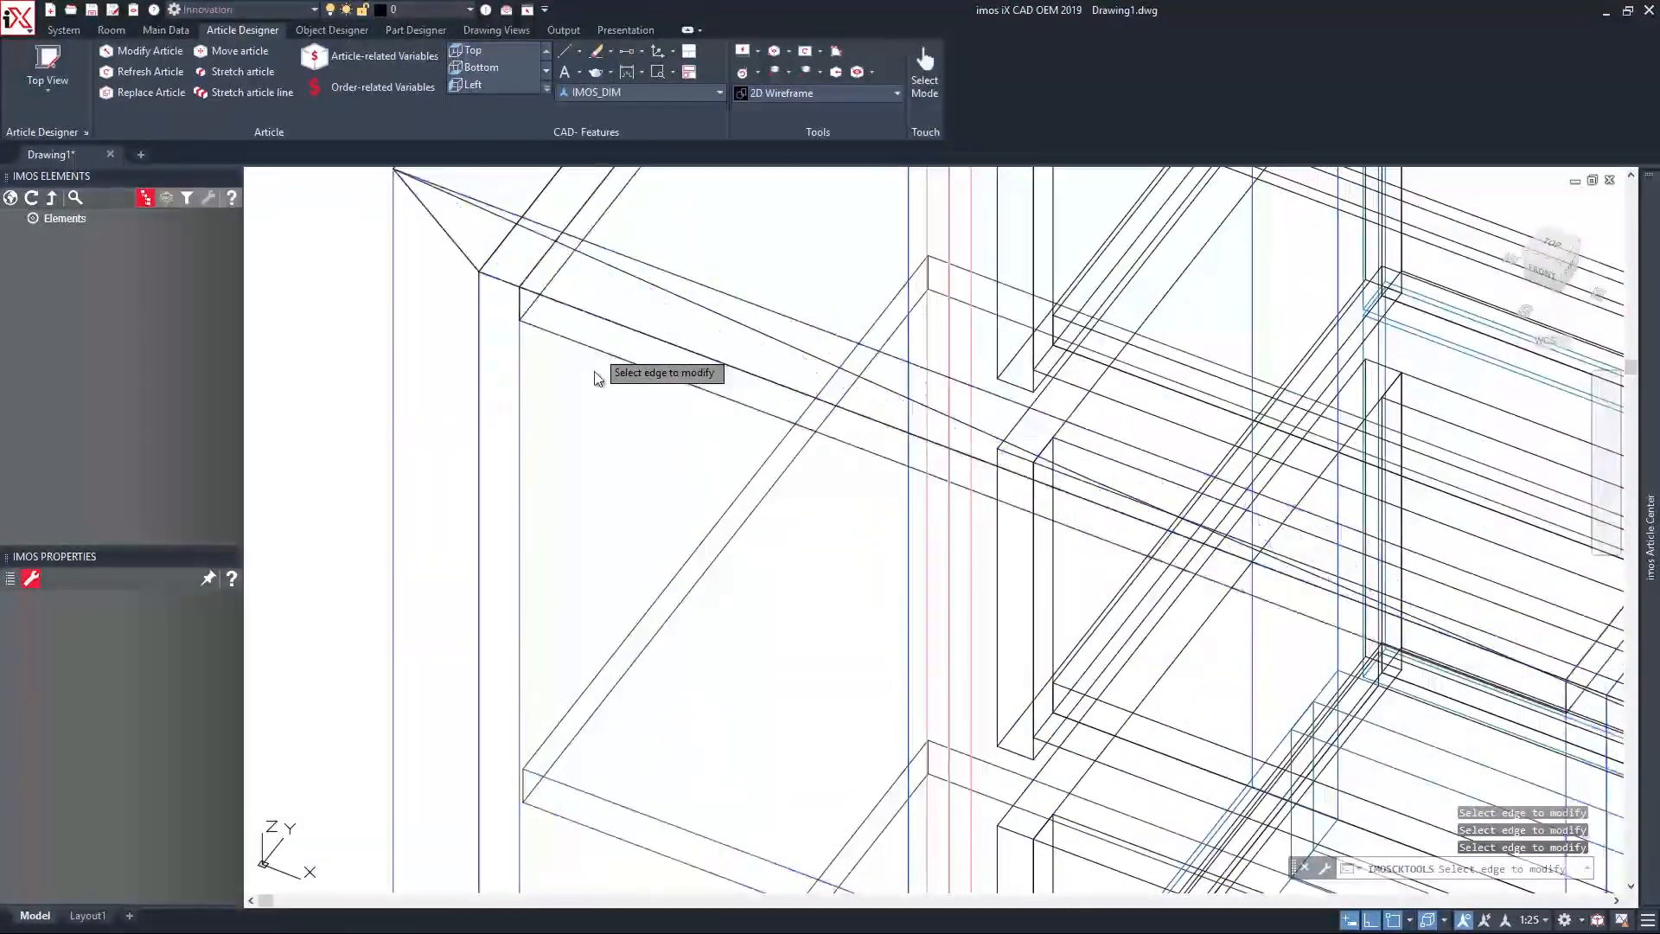
{"action": "middle_click_drag", "start_coordinate": [648, 729], "coordinate": [500, 669]}
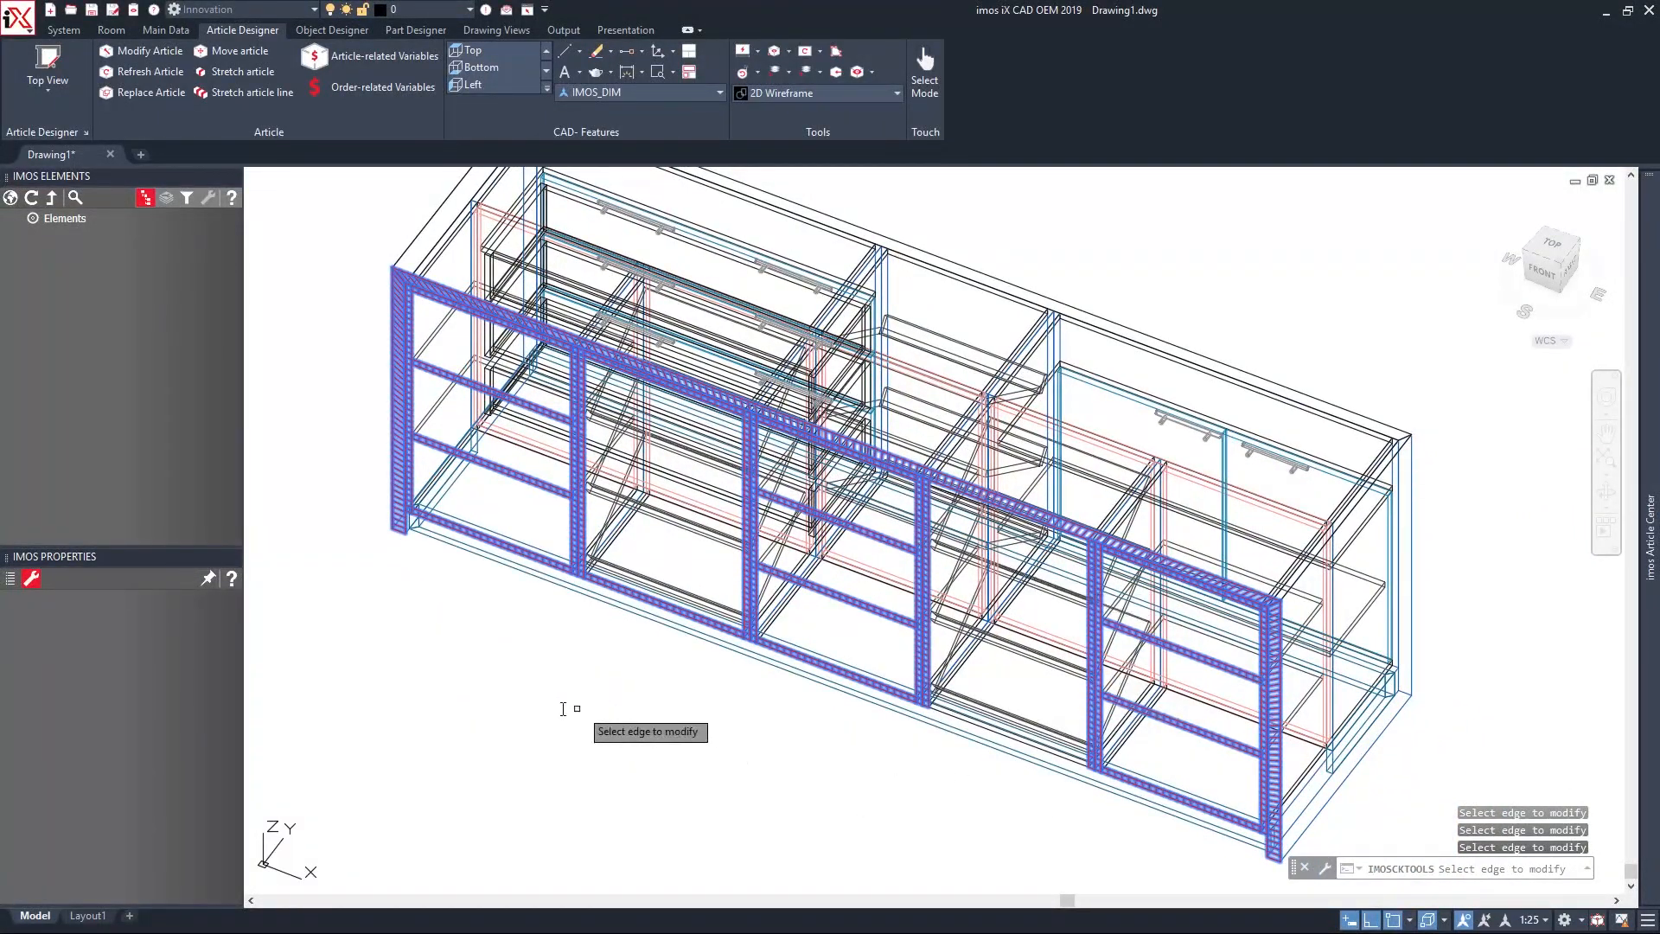
{"action": "right_click", "coordinate": [475, 687]}
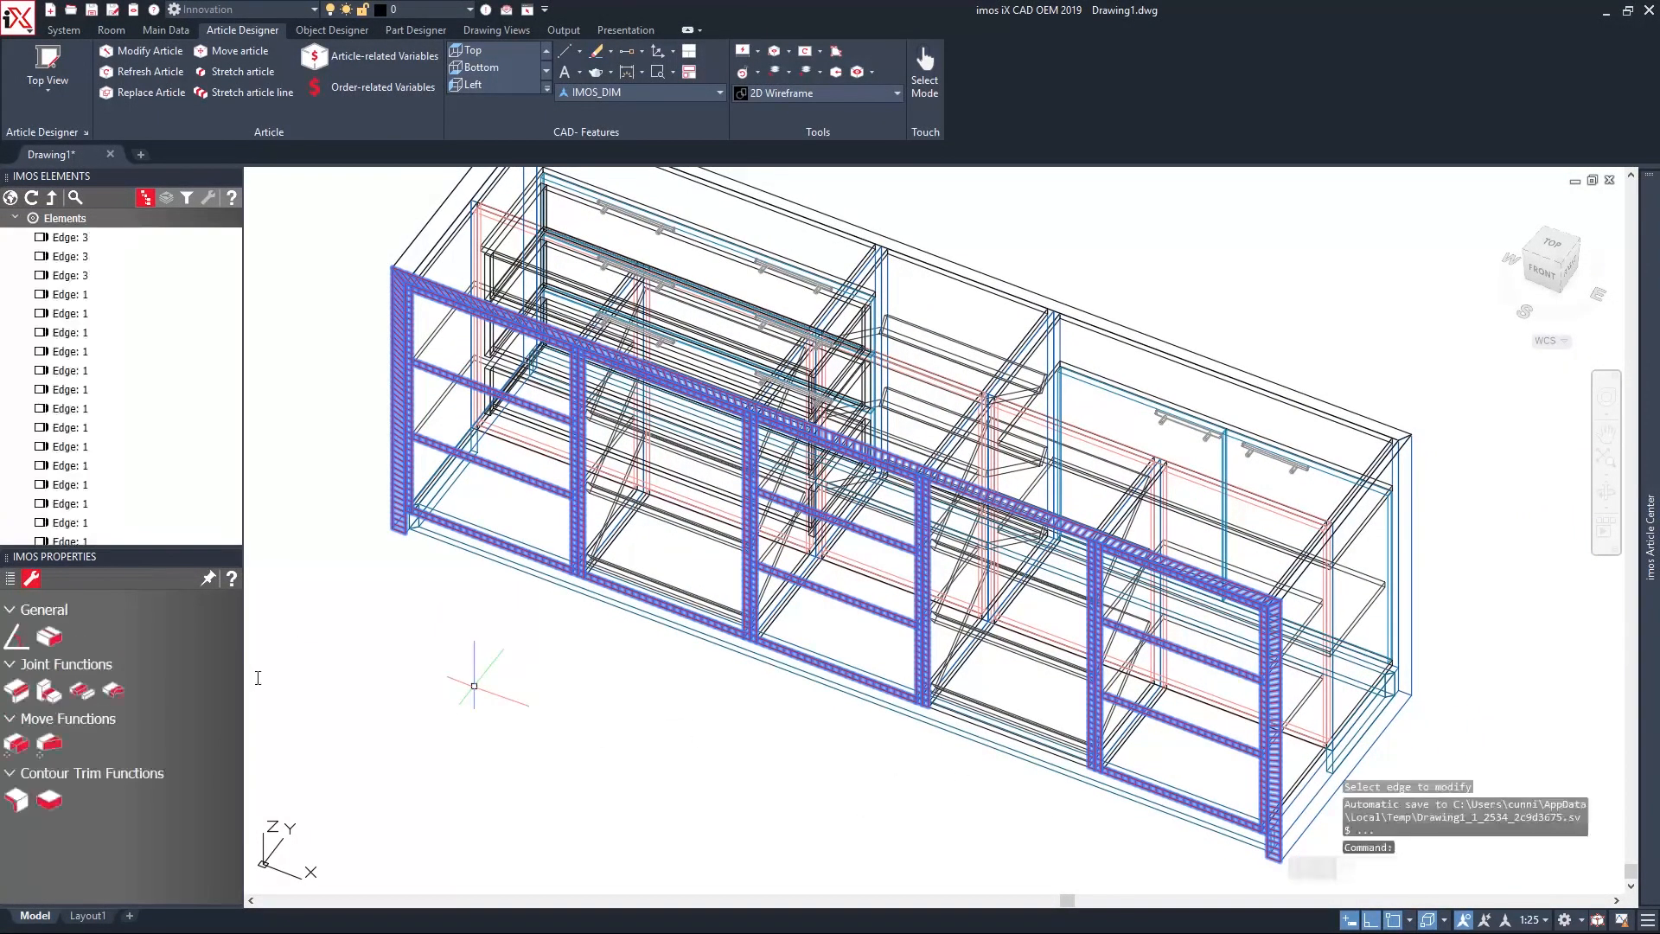
{"action": "left_click", "coordinate": [114, 698]}
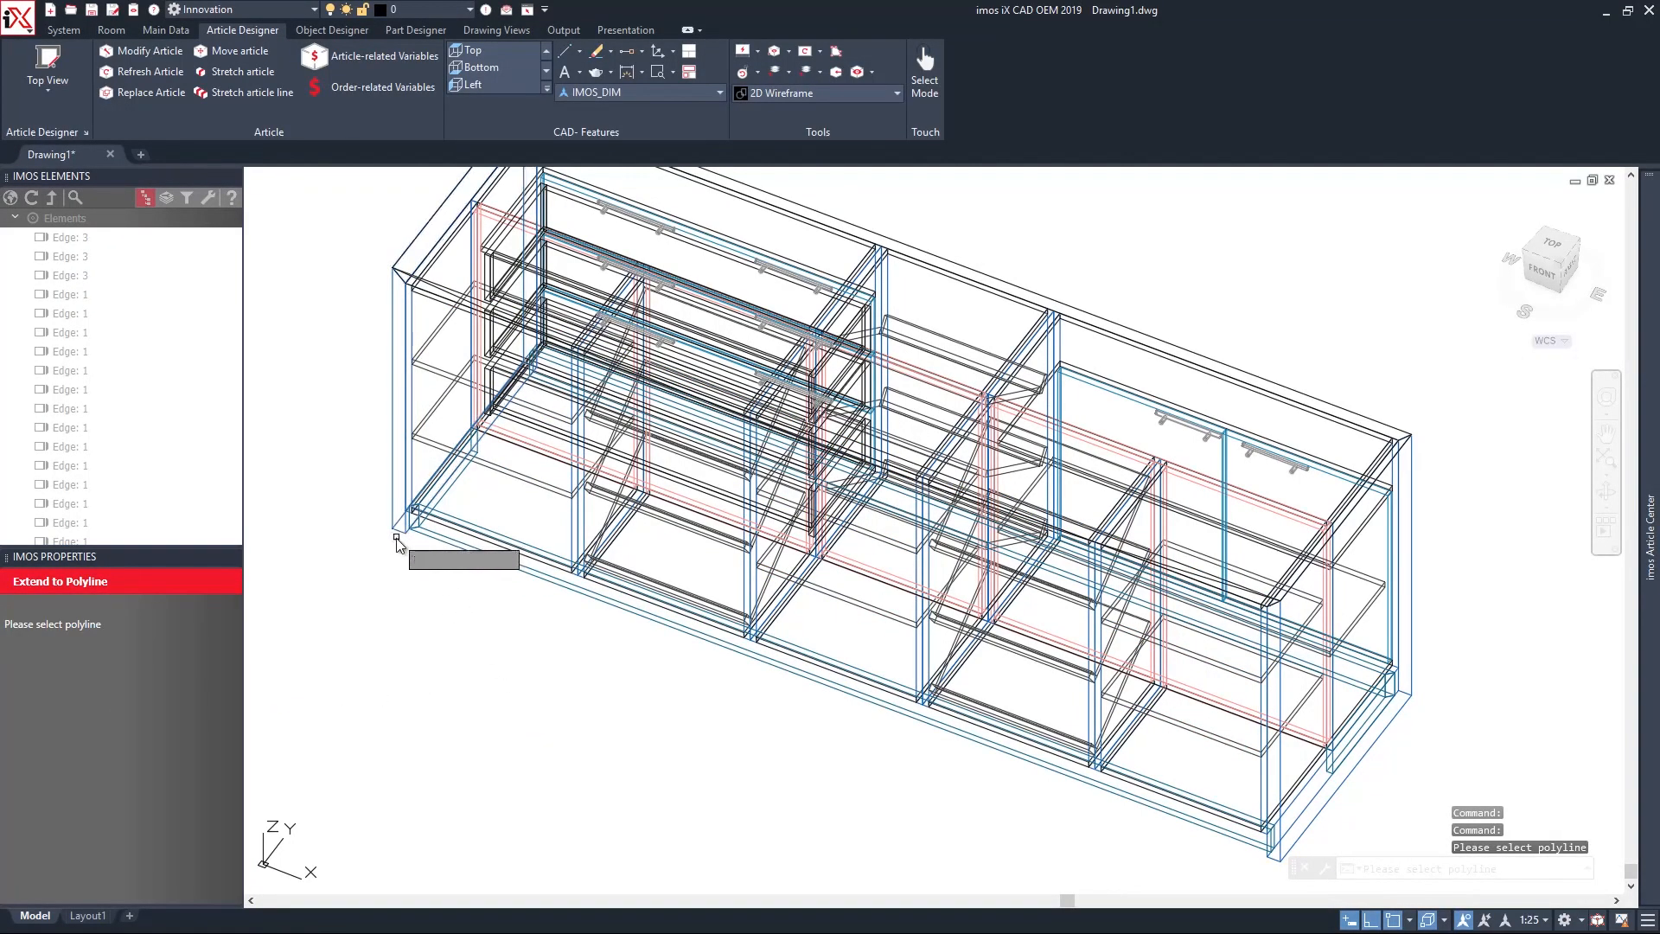
{"action": "left_click", "coordinate": [596, 691]}
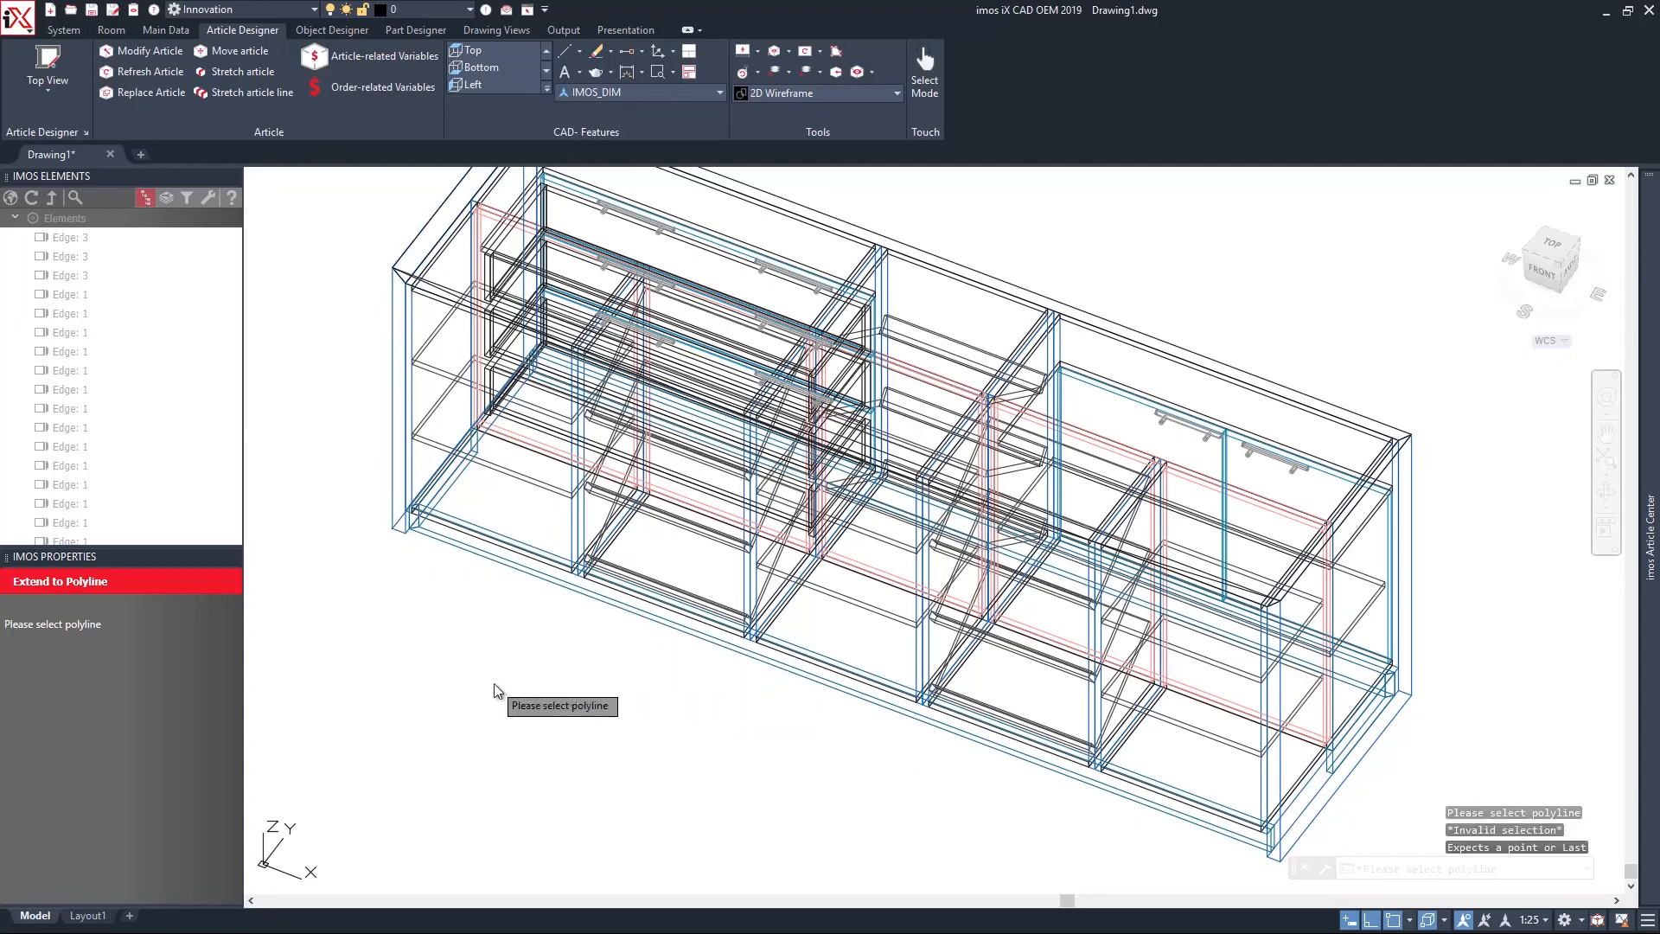
{"action": "mouse_move", "coordinate": [627, 694]}
{"action": "middle_mouse_down"}
{"action": "mouse_move", "coordinate": [589, 667]}
{"action": "mouse_move", "coordinate": [626, 655]}
{"action": "mouse_move", "coordinate": [615, 749]}
{"action": "mouse_move", "coordinate": [657, 701]}
{"action": "middle_mouse_up"}
{"action": "key", "text": "Escape"}
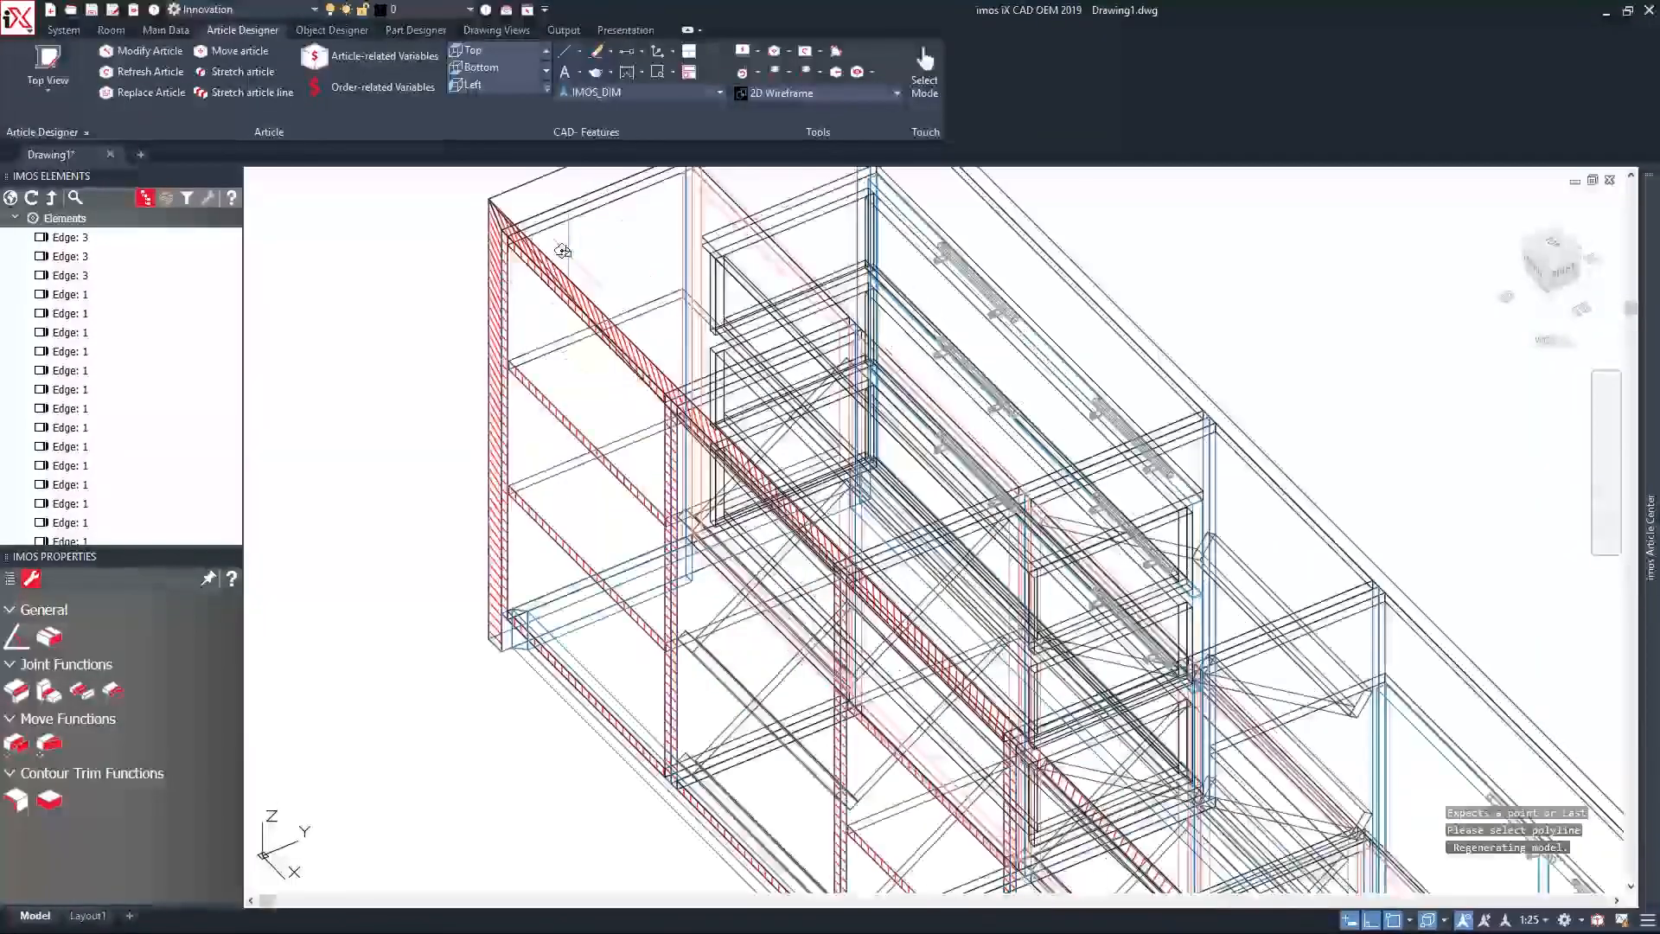
Extend all selected front edges to the arc polyline, keeping the snap radius of 500.
{"action": "left_click", "coordinate": [120, 691]}
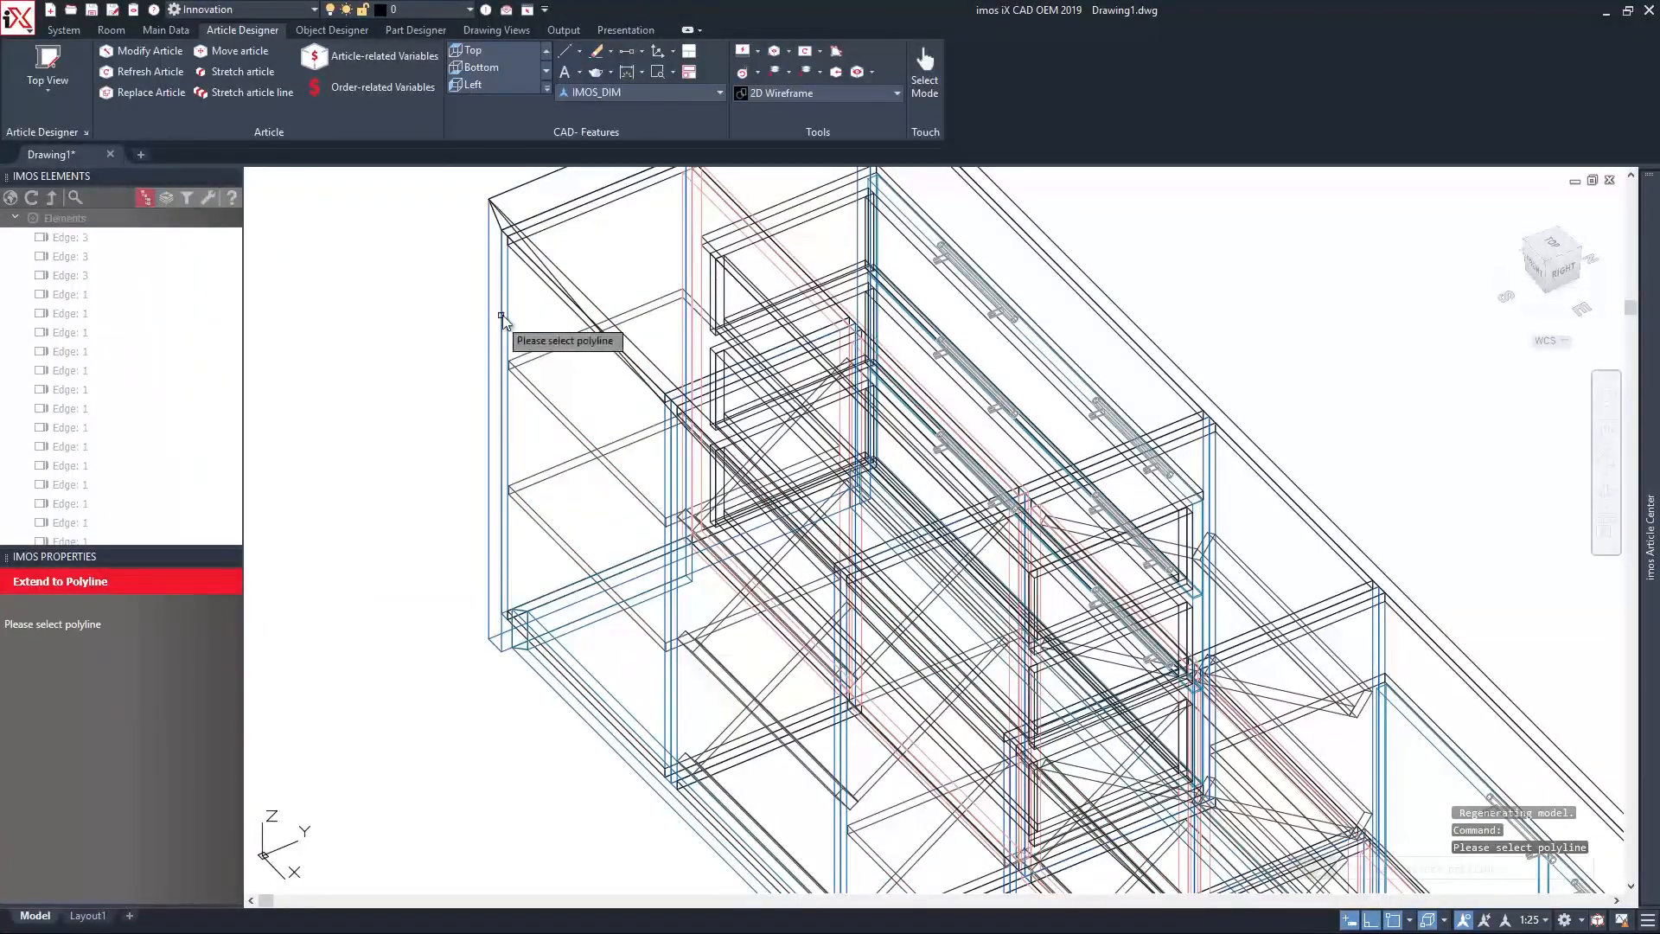
{"action": "scroll", "coordinate": [527, 285], "scroll_direction": "up", "scroll_amount": 3}
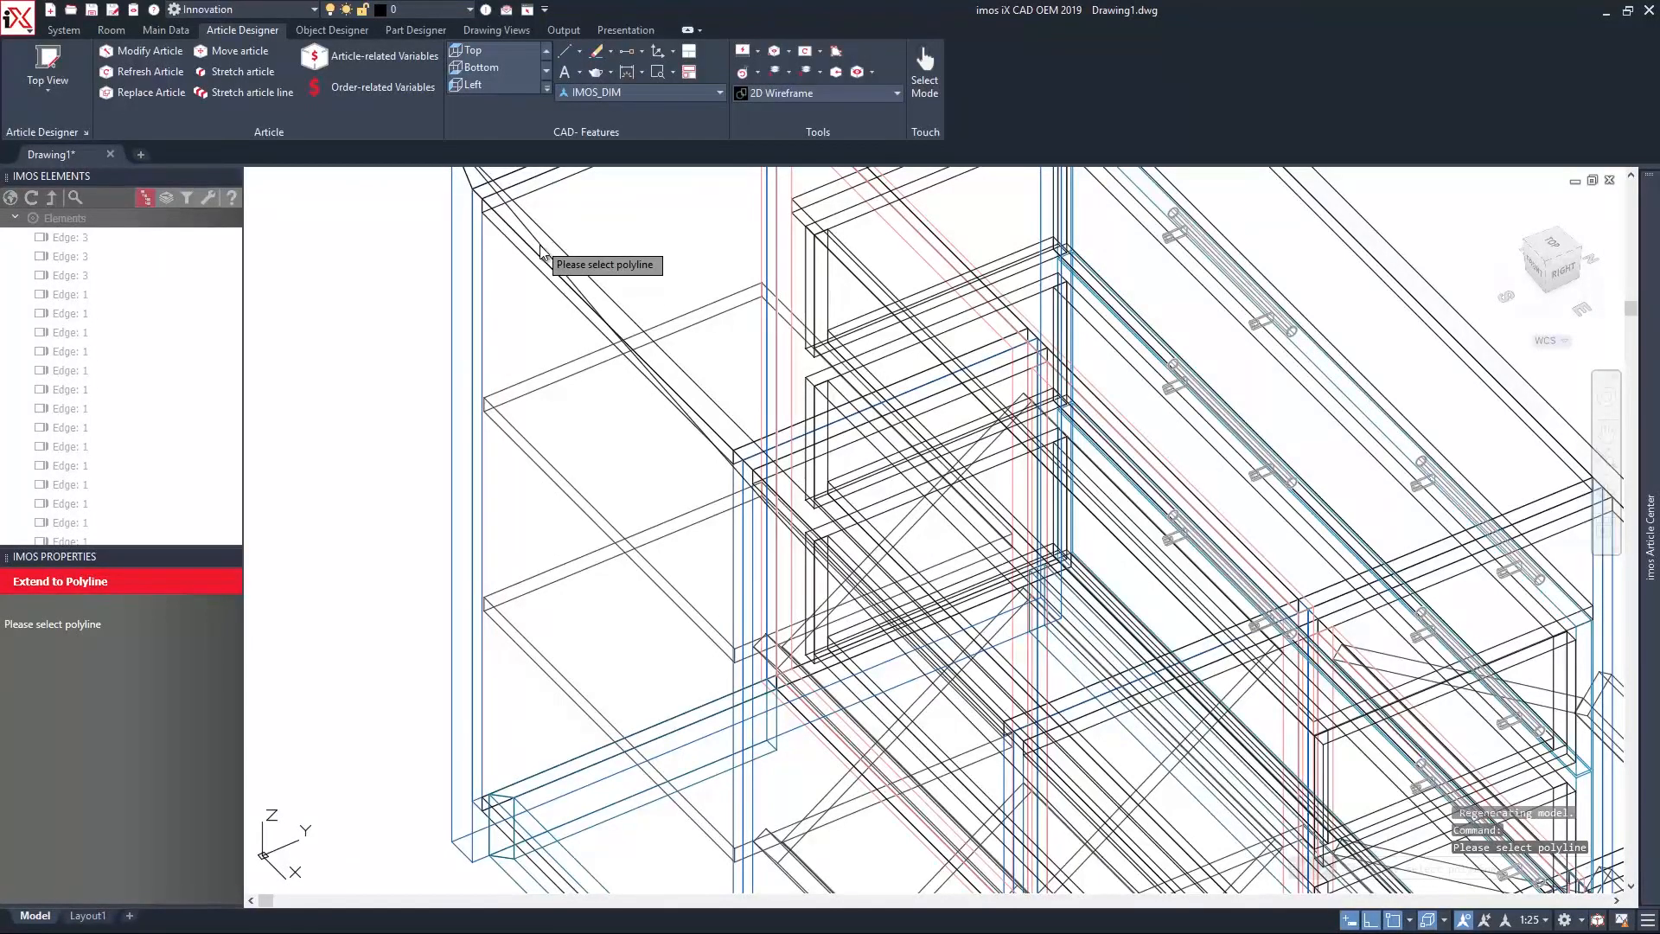
{"action": "scroll", "coordinate": [661, 546], "scroll_direction": "down", "scroll_amount": 5}
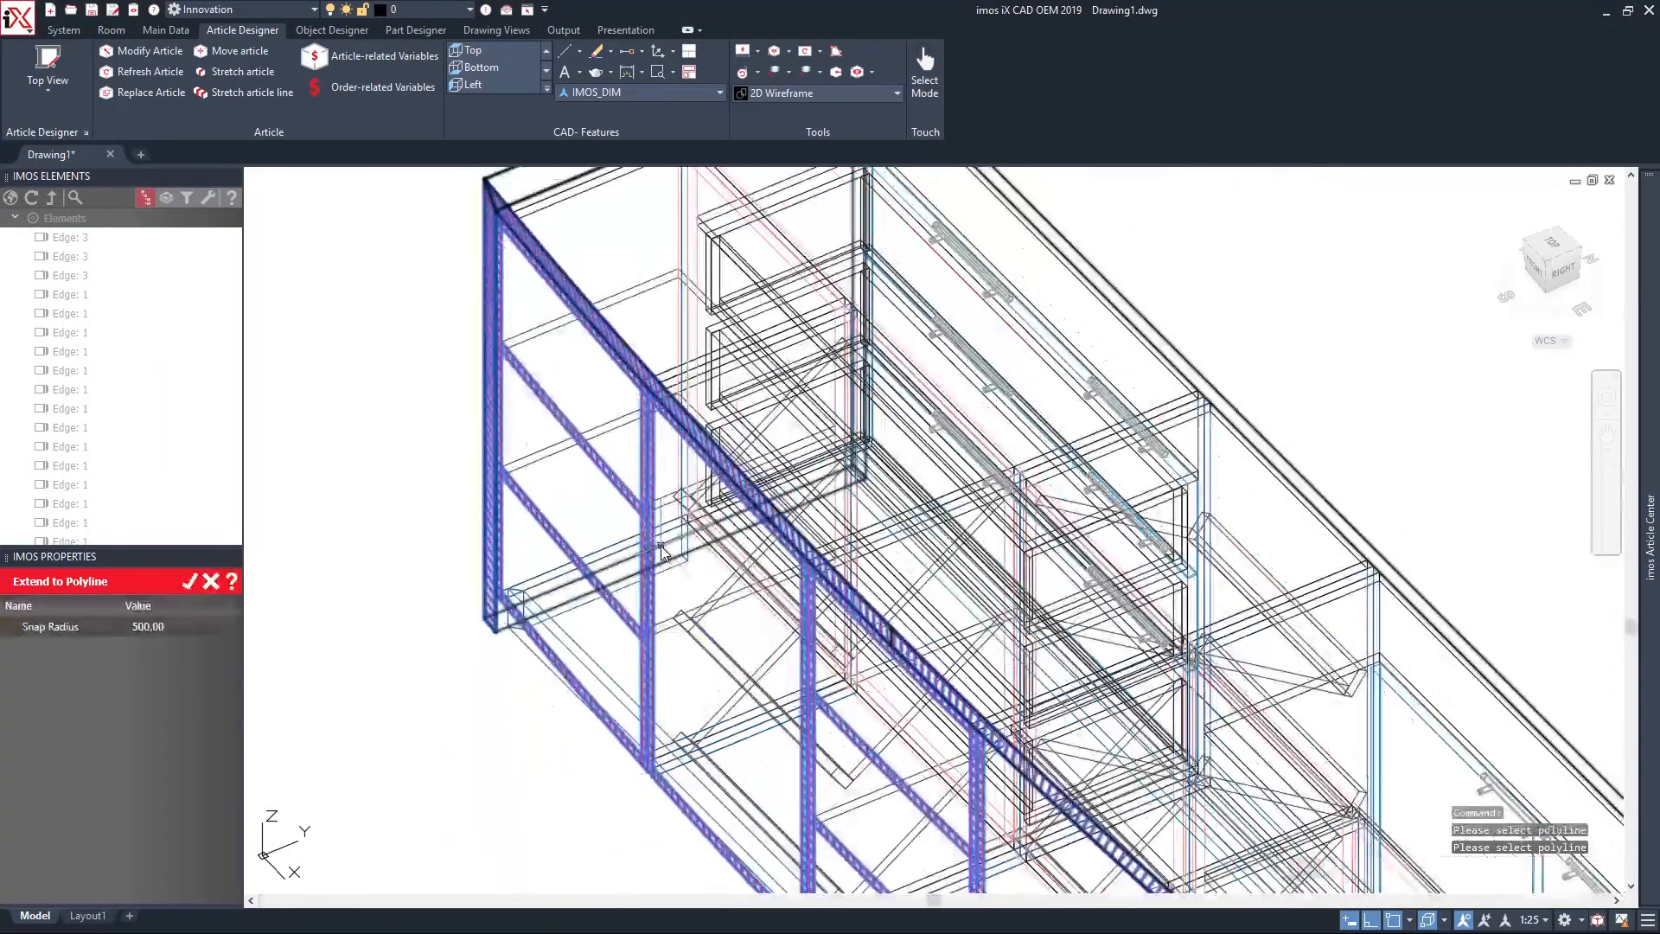
{"action": "middle_click_drag", "start_coordinate": [579, 640], "coordinate": [534, 519]}
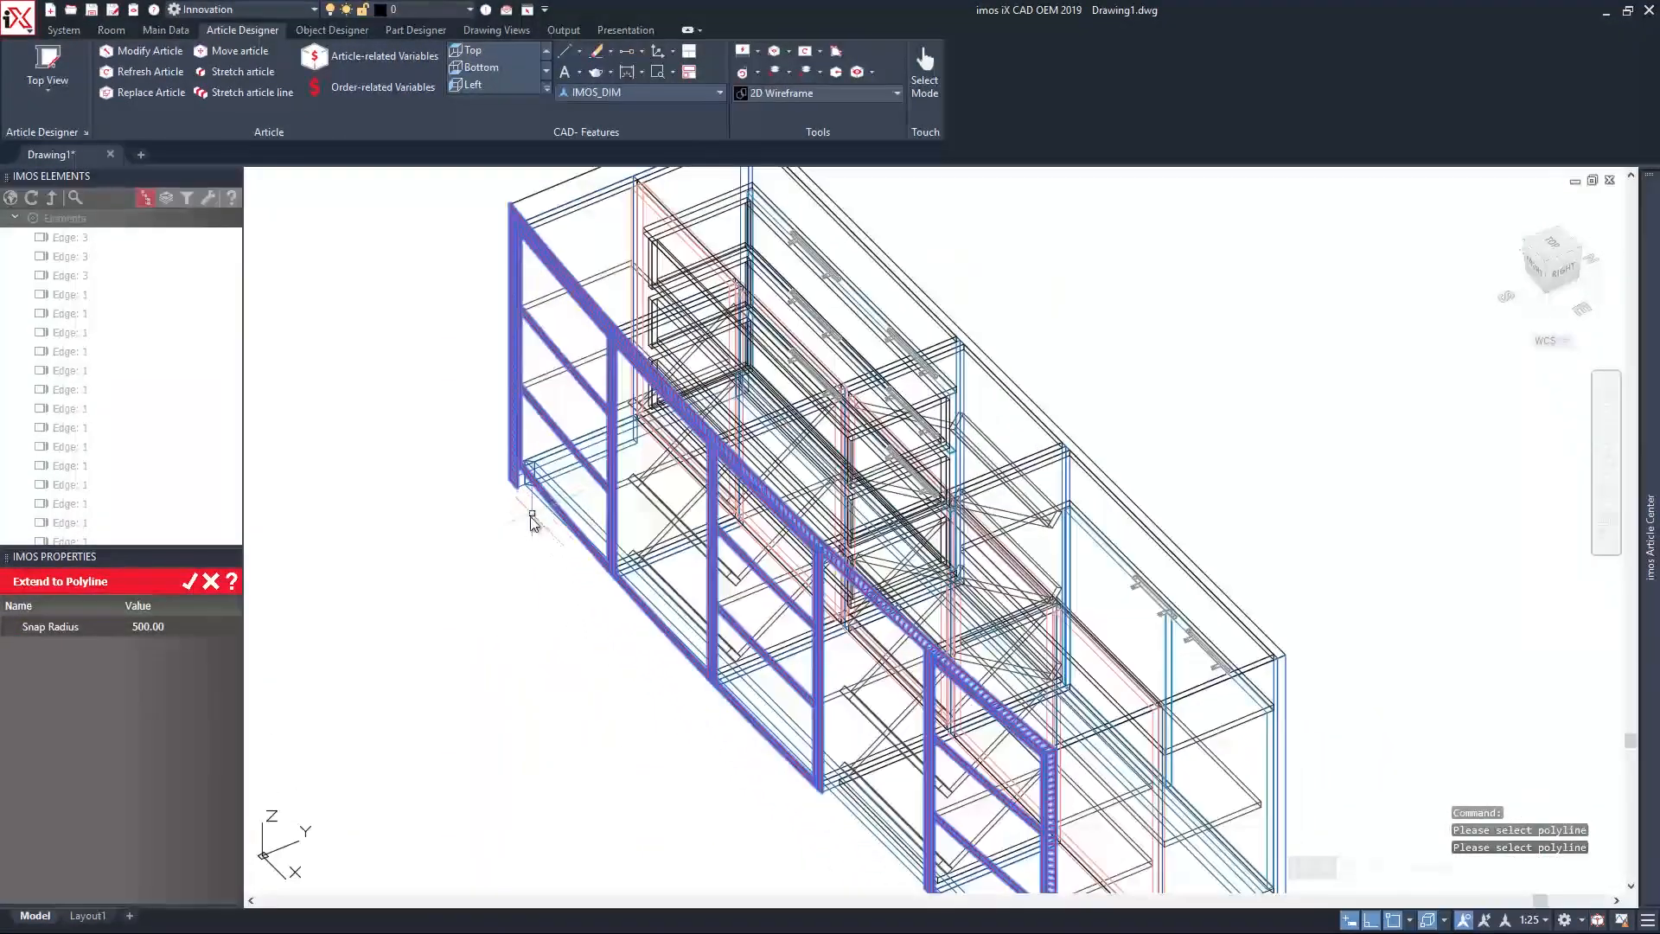
{"action": "middle_click_drag", "start_coordinate": [530, 581], "coordinate": [515, 530]}
{"action": "scroll", "coordinate": [804, 674], "scroll_direction": "up", "scroll_amount": 6}
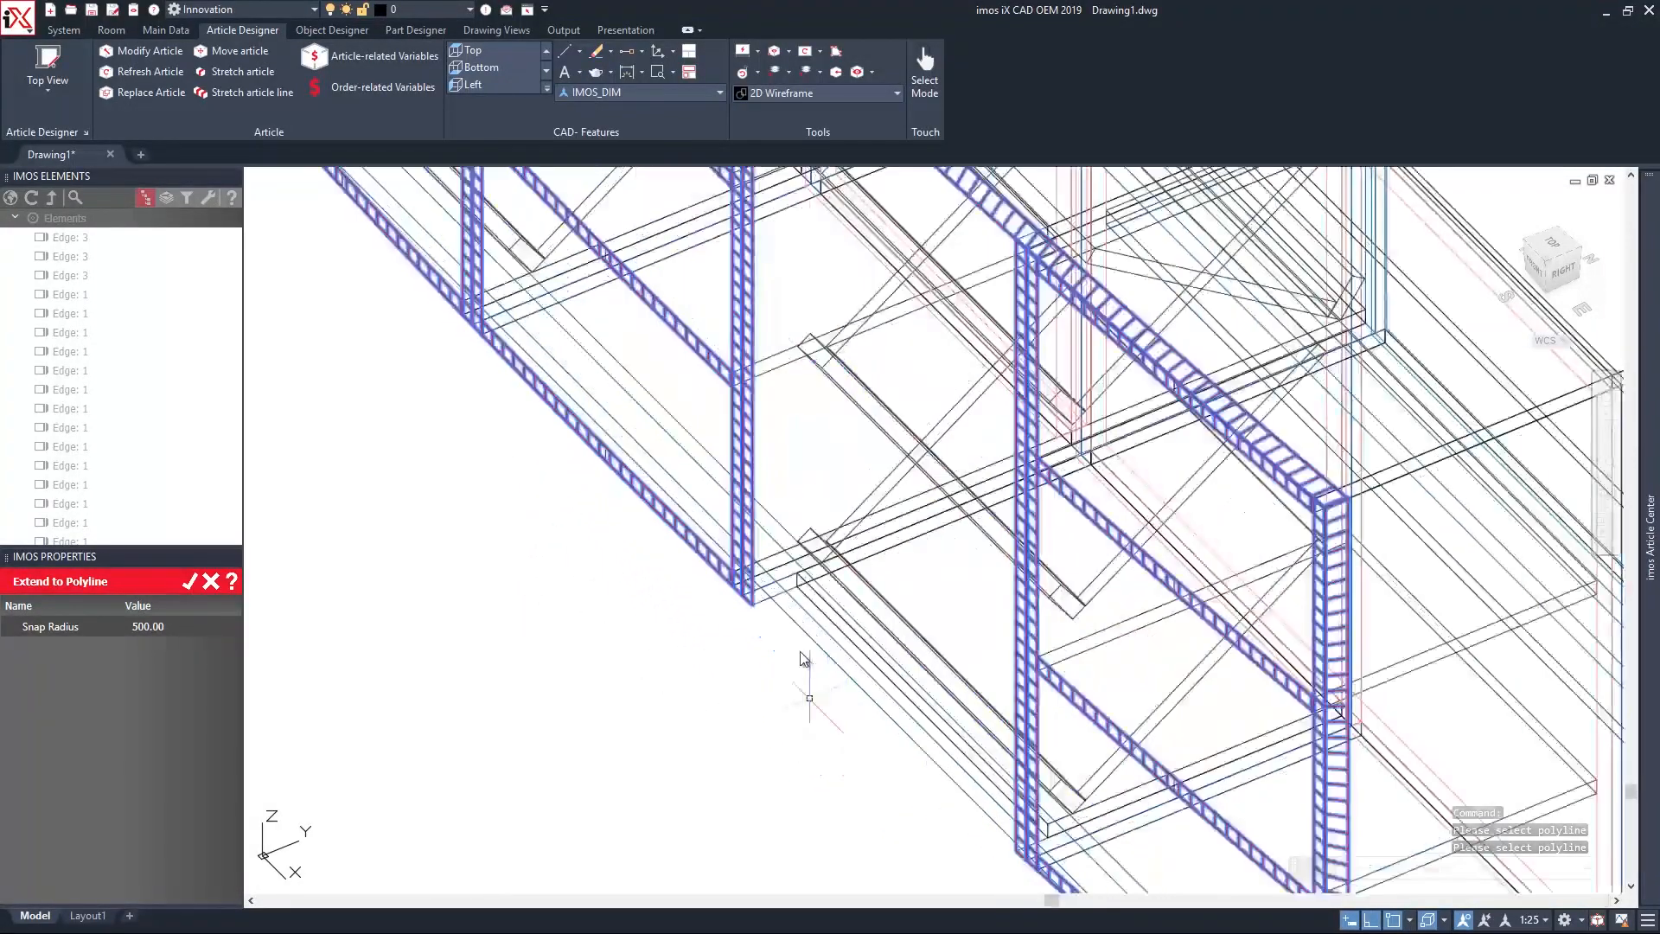
{"action": "scroll", "coordinate": [787, 597], "scroll_direction": "down", "scroll_amount": 5}
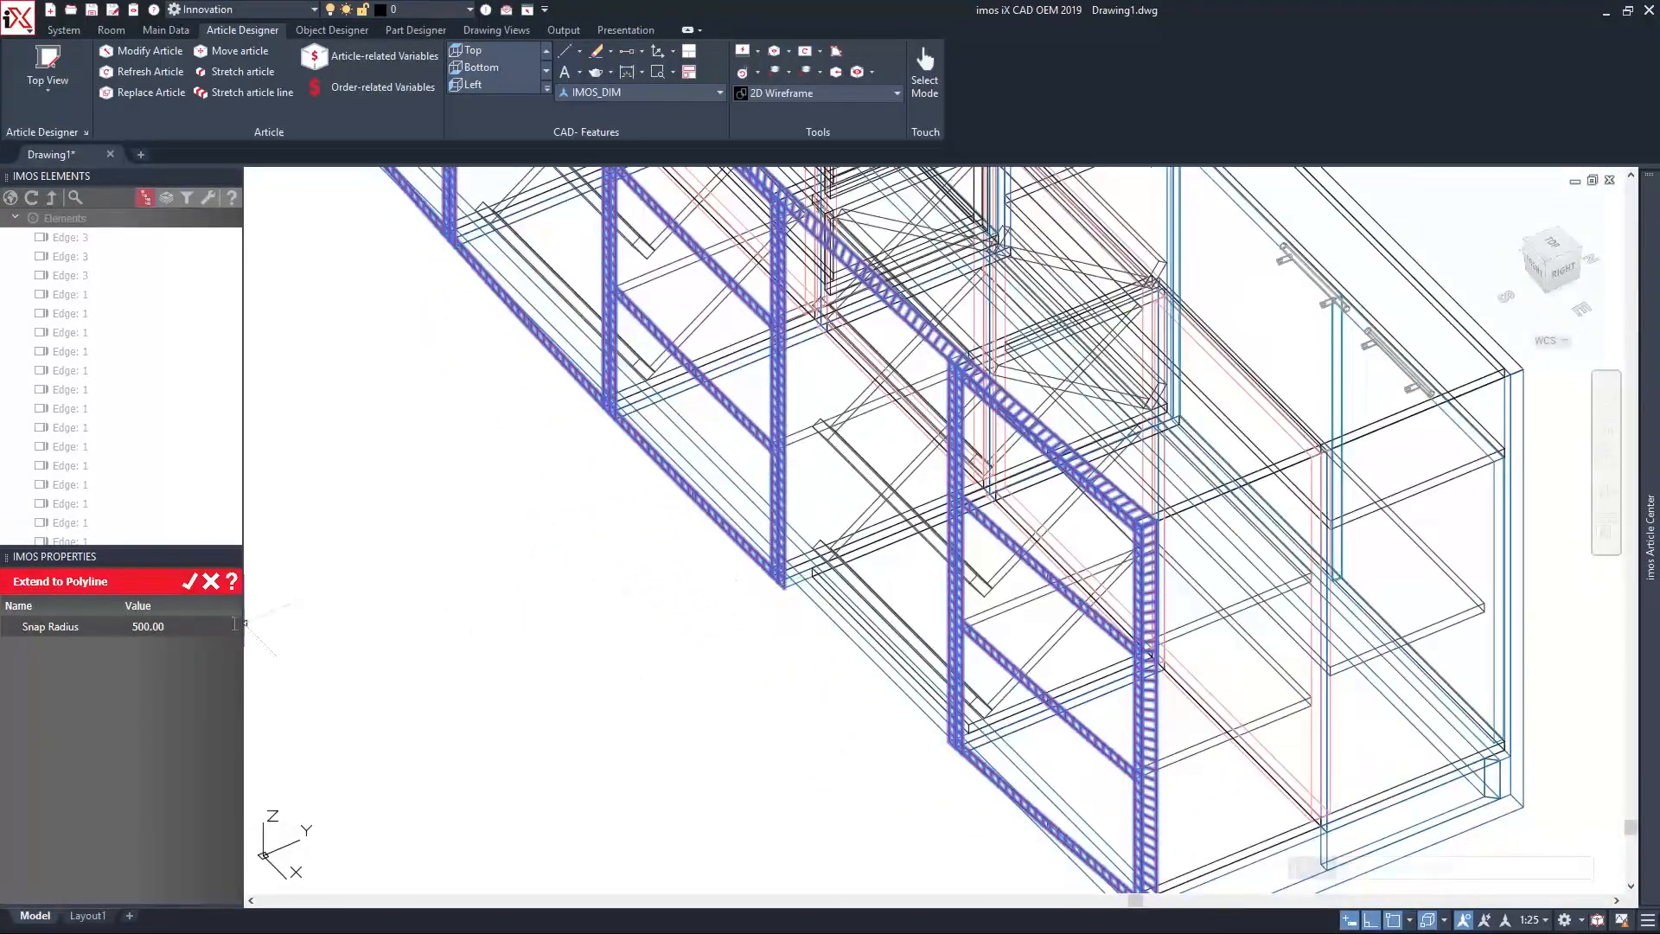
{"action": "left_click", "coordinate": [189, 585]}
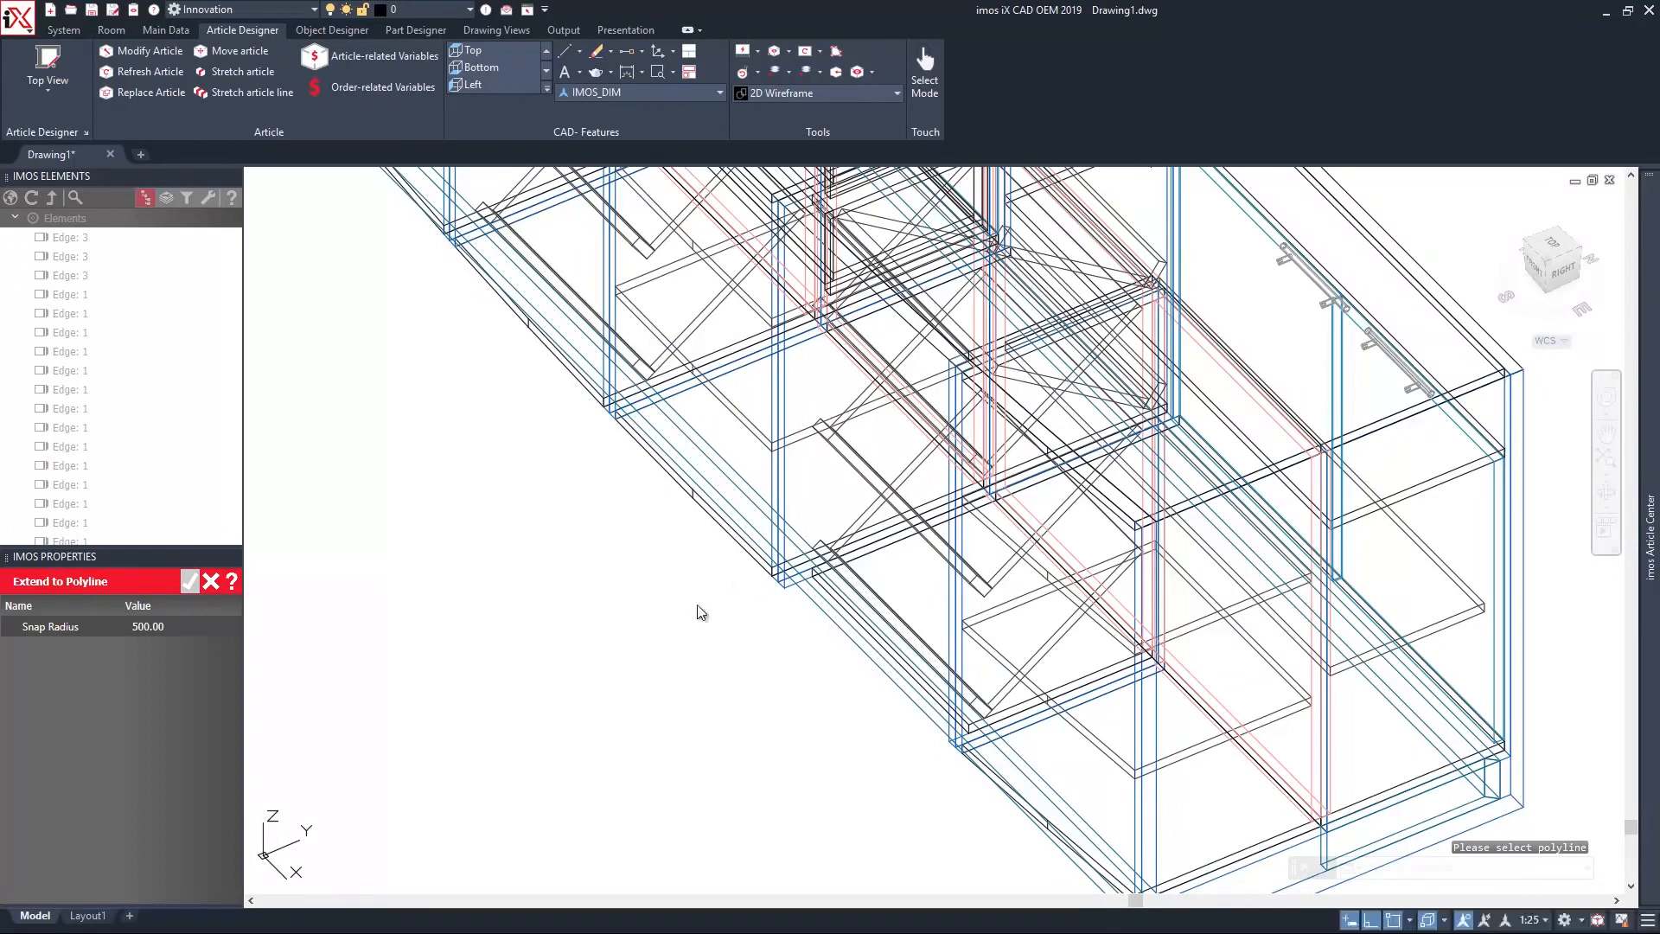
{"action": "key", "text": "Escape"}
Select the front bottom edge of the angled-shelf cabinet next to the near end cabinet for modification.
{"action": "right_click", "coordinate": [380, 458]}
{"action": "left_click", "coordinate": [432, 576]}
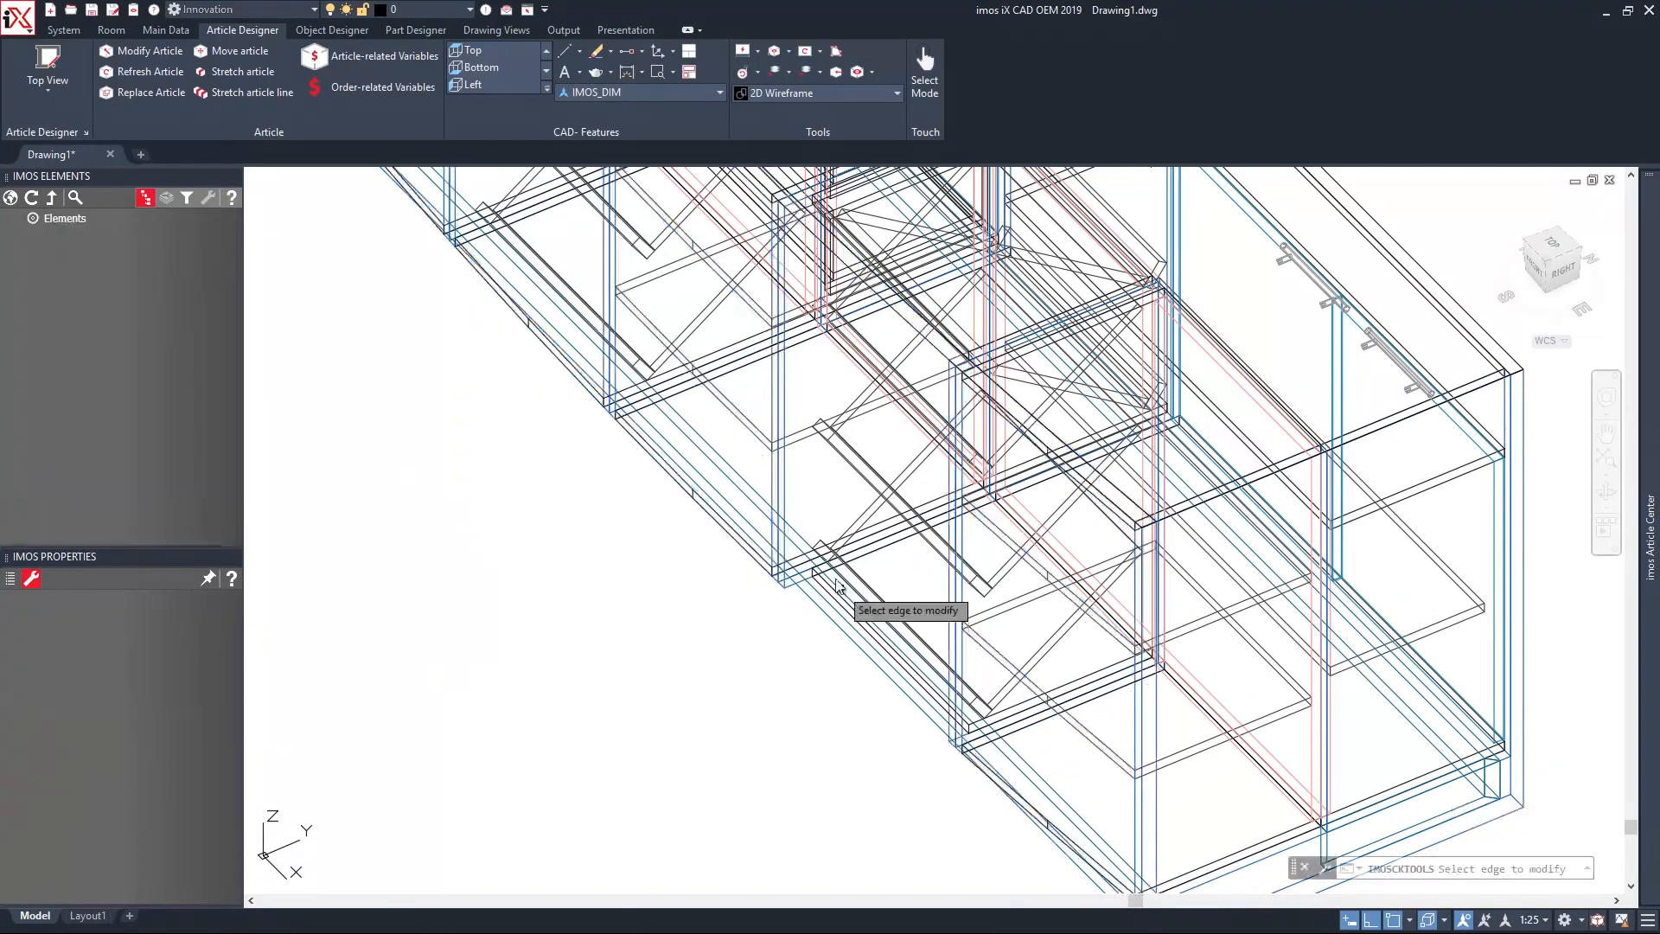
{"action": "scroll", "coordinate": [789, 582], "scroll_direction": "up", "scroll_amount": 5}
{"action": "left_click", "coordinate": [878, 598]}
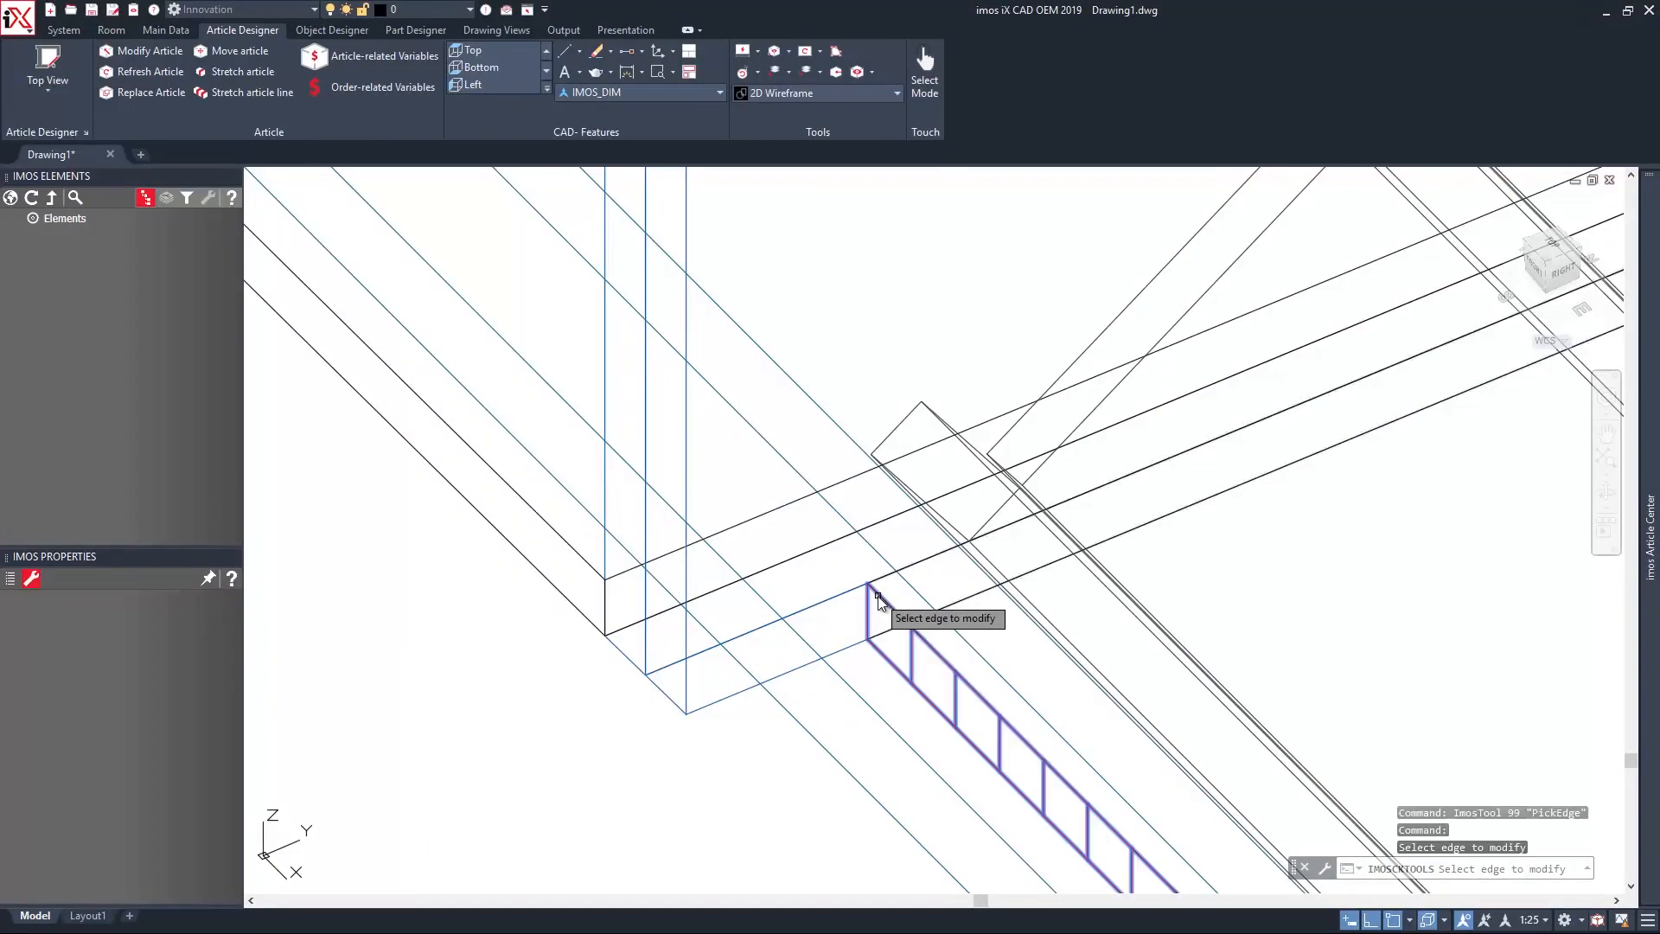
{"action": "scroll", "coordinate": [878, 598], "scroll_direction": "down", "scroll_amount": 5}
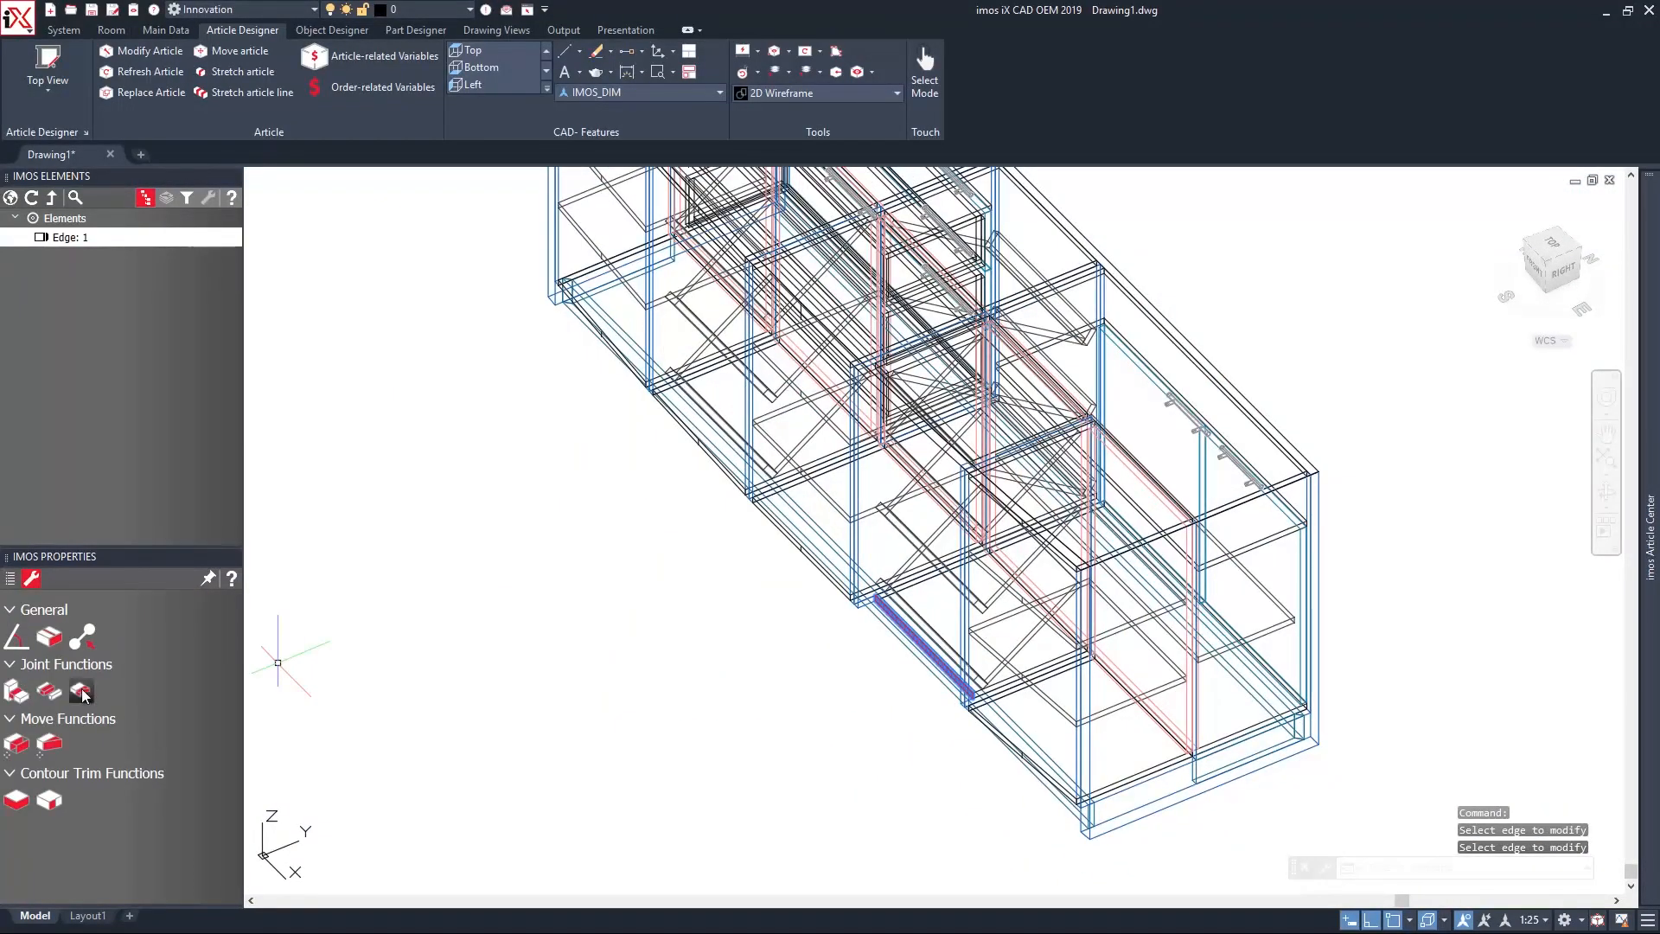
Extend the selected bottom front edge to the arc polyline, keeping the snap radius of 500.
{"action": "left_click", "coordinate": [82, 693]}
{"action": "scroll", "coordinate": [449, 586], "scroll_direction": "up", "scroll_amount": 8}
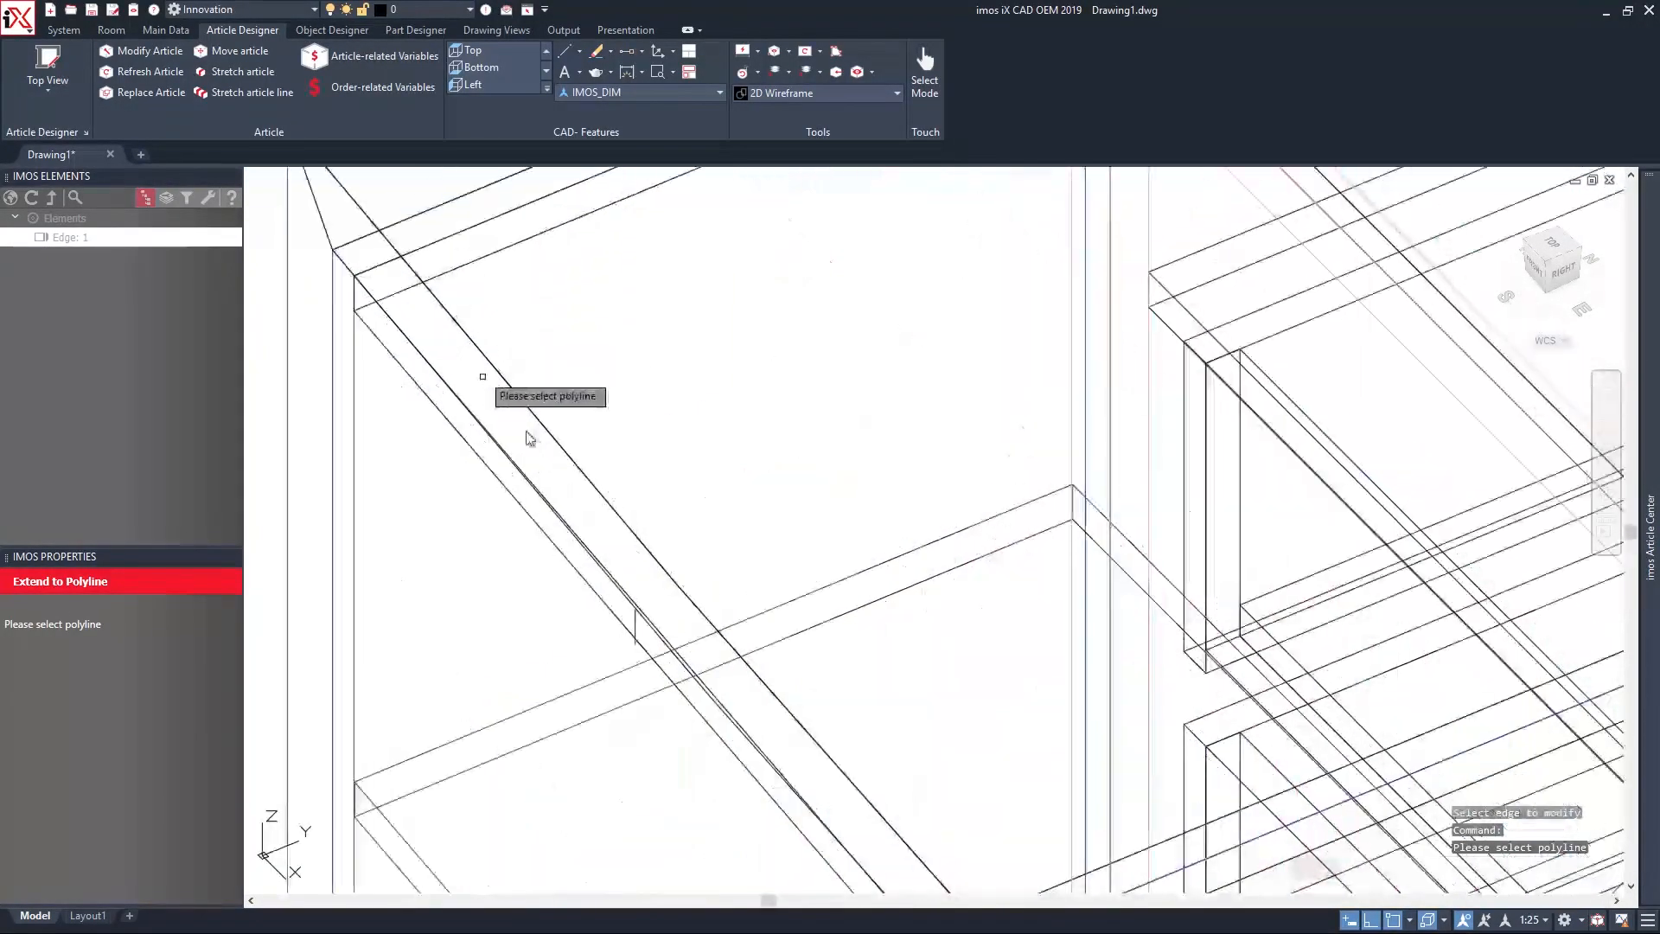
{"action": "scroll", "coordinate": [530, 439], "scroll_direction": "down", "scroll_amount": 8}
{"action": "scroll", "coordinate": [899, 820], "scroll_direction": "up", "scroll_amount": 7}
{"action": "left_click", "coordinate": [900, 820]}
{"action": "scroll", "coordinate": [915, 828], "scroll_direction": "down", "scroll_amount": 7}
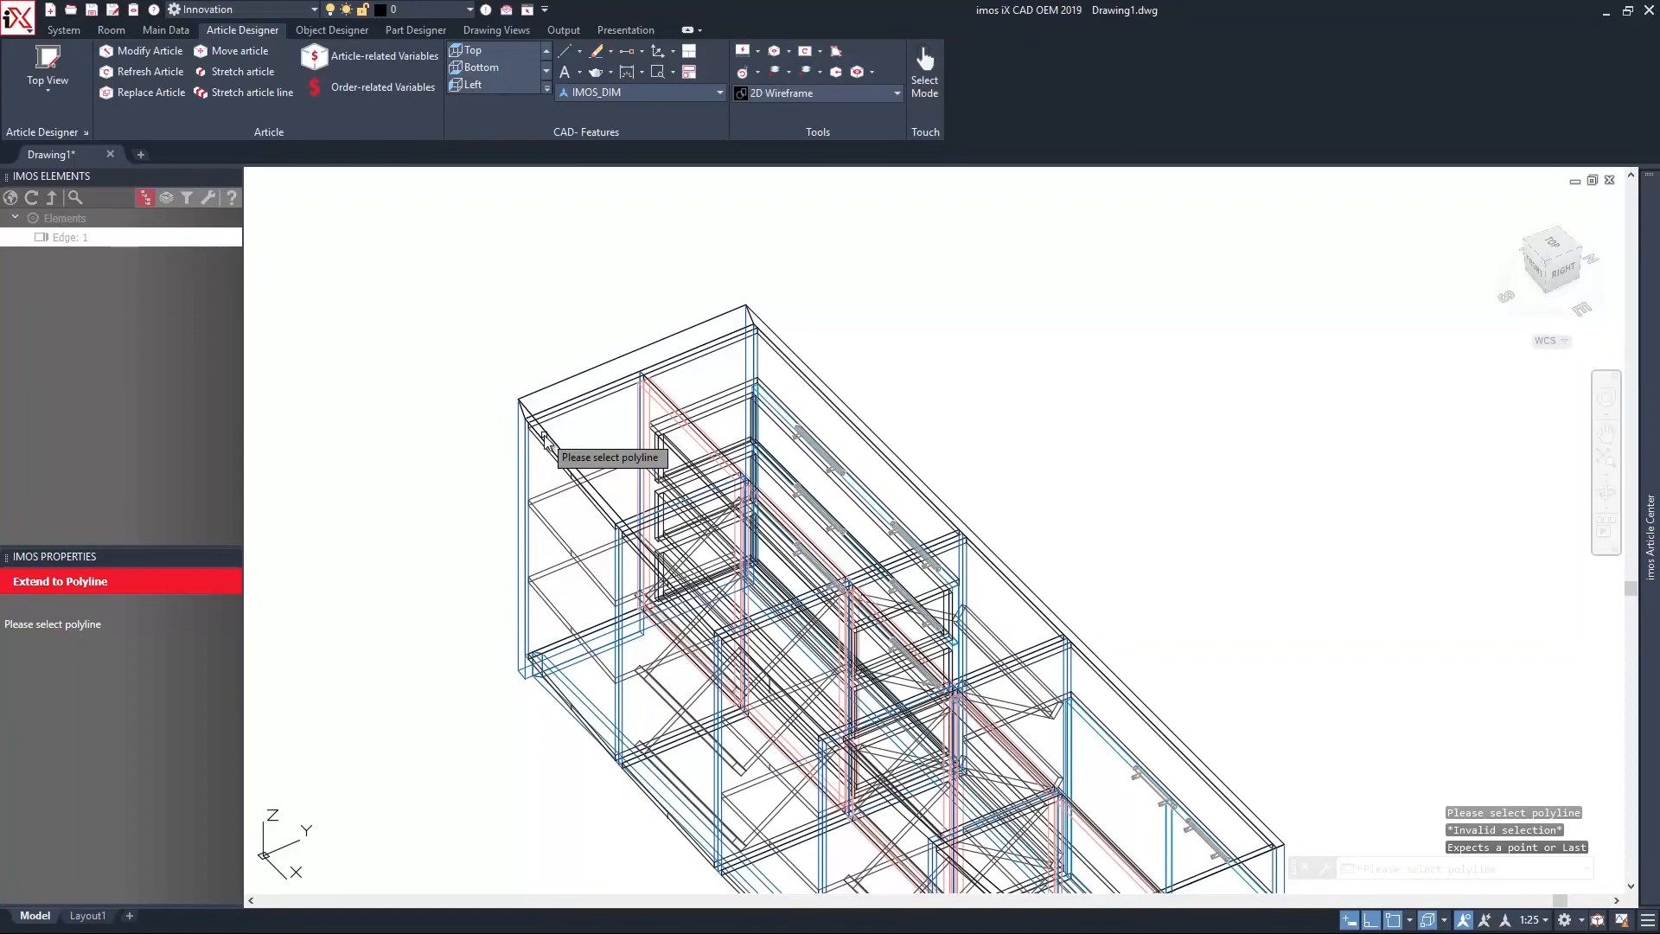
{"action": "scroll", "coordinate": [462, 356], "scroll_direction": "up", "scroll_amount": 5}
{"action": "scroll", "coordinate": [469, 341], "scroll_direction": "down", "scroll_amount": 5}
{"action": "scroll", "coordinate": [667, 780], "scroll_direction": "up", "scroll_amount": 5}
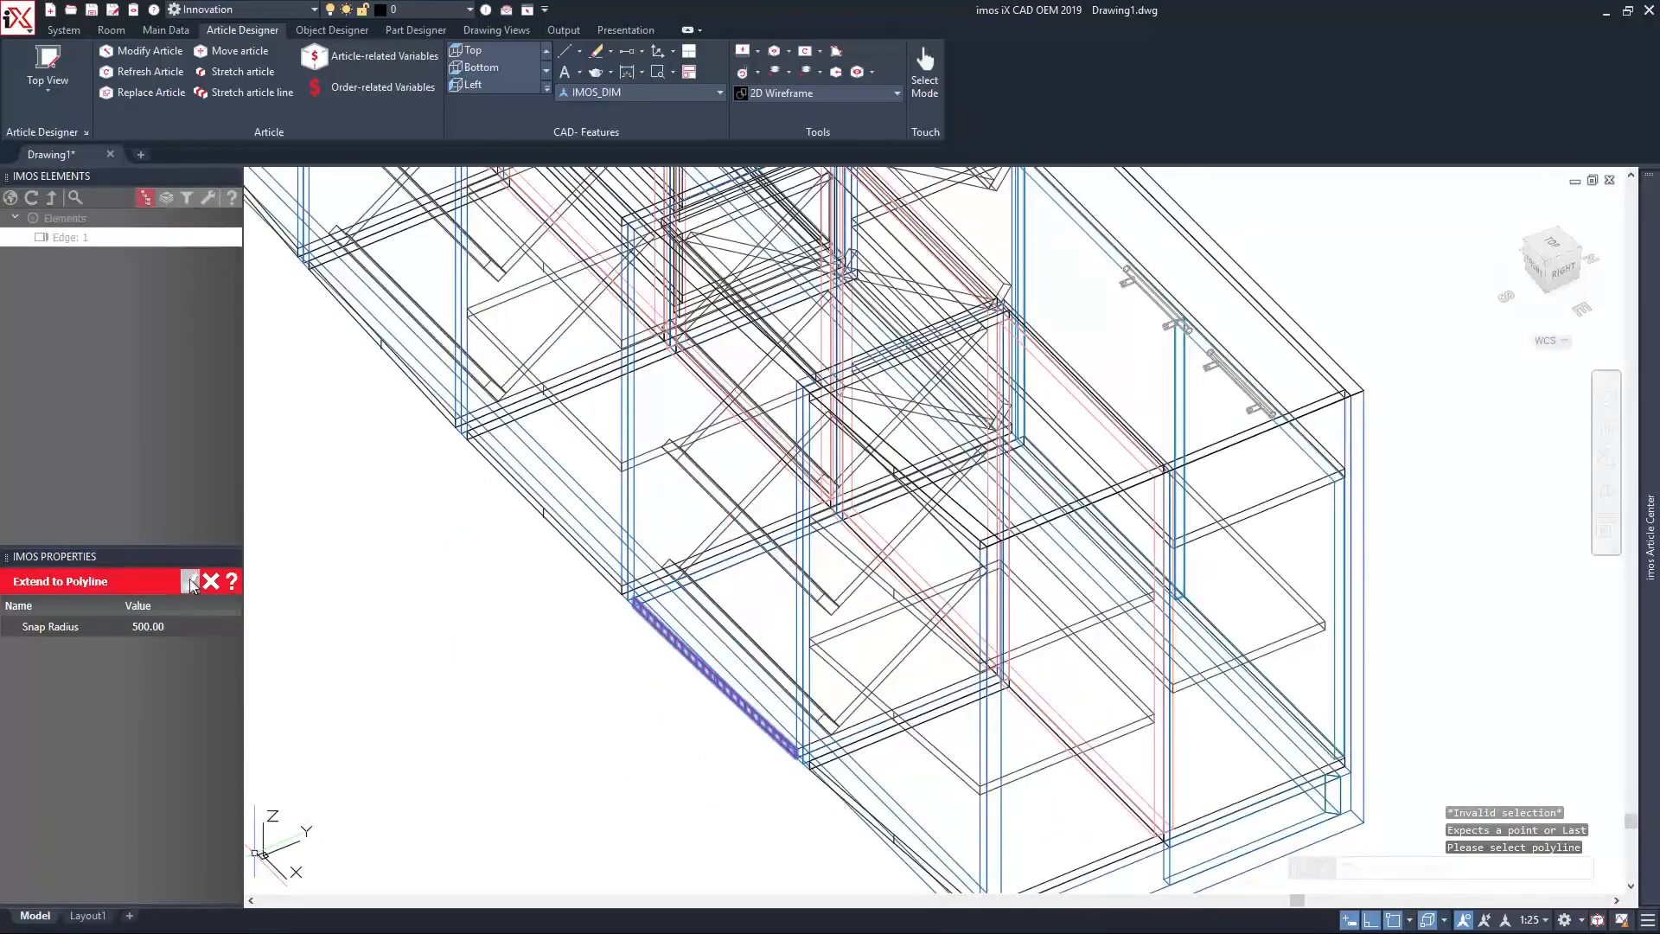
{"action": "key", "text": "Escape"}
Display the cabinet row in the Realistic visual style and clear the edge selection.
{"action": "scroll", "coordinate": [505, 736], "scroll_direction": "down", "scroll_amount": 4}
{"action": "middle_click_drag", "start_coordinate": [511, 751], "coordinate": [678, 671]}
{"action": "scroll", "coordinate": [659, 770], "scroll_direction": "up", "scroll_amount": 2}
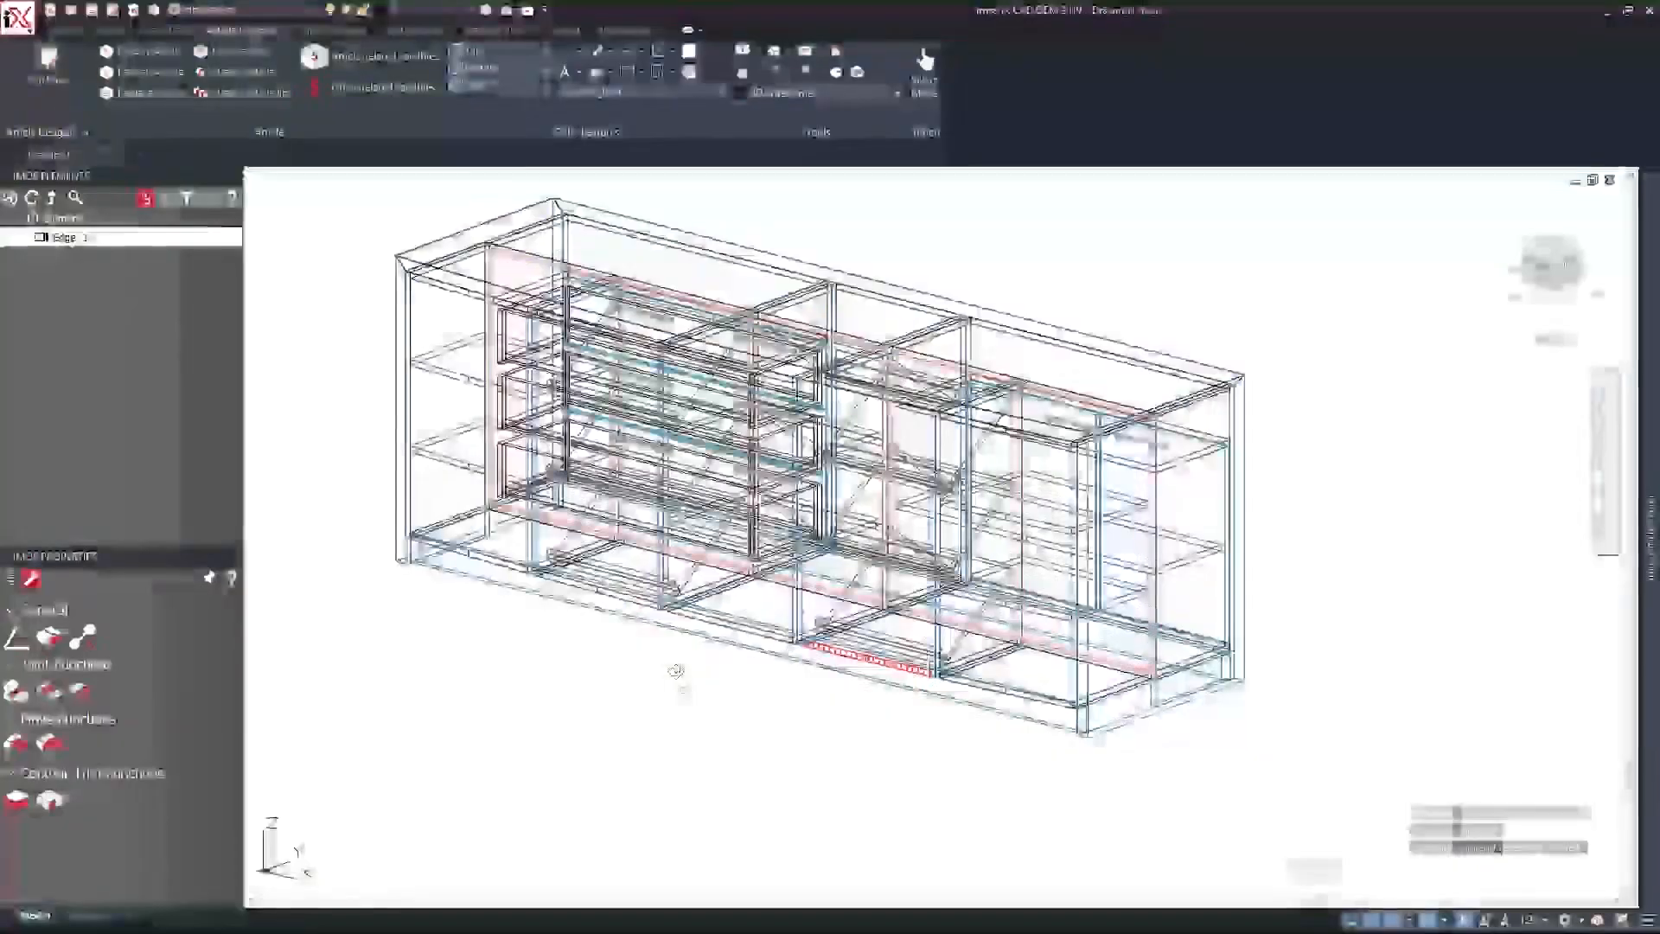
{"action": "left_click", "coordinate": [783, 95]}
{"action": "middle_click_drag", "start_coordinate": [672, 709], "coordinate": [704, 693], "text": "shift"}
{"action": "left_click", "coordinate": [575, 475]}
{"action": "key", "text": "Escape"}
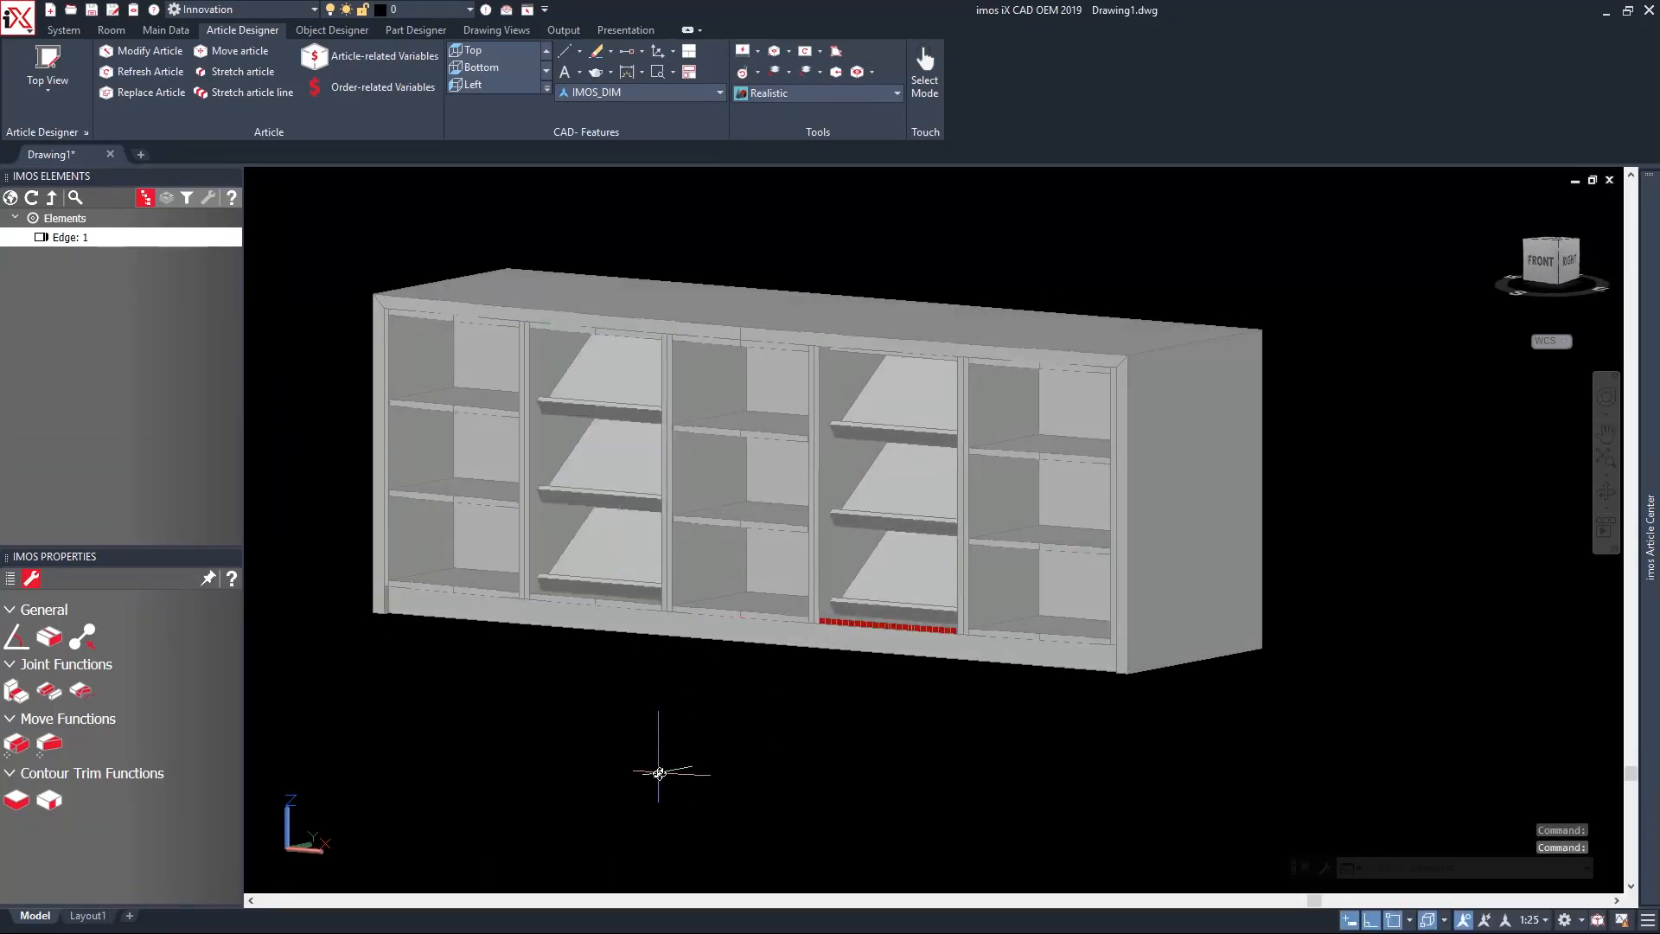
{"action": "left_click", "coordinate": [61, 222]}
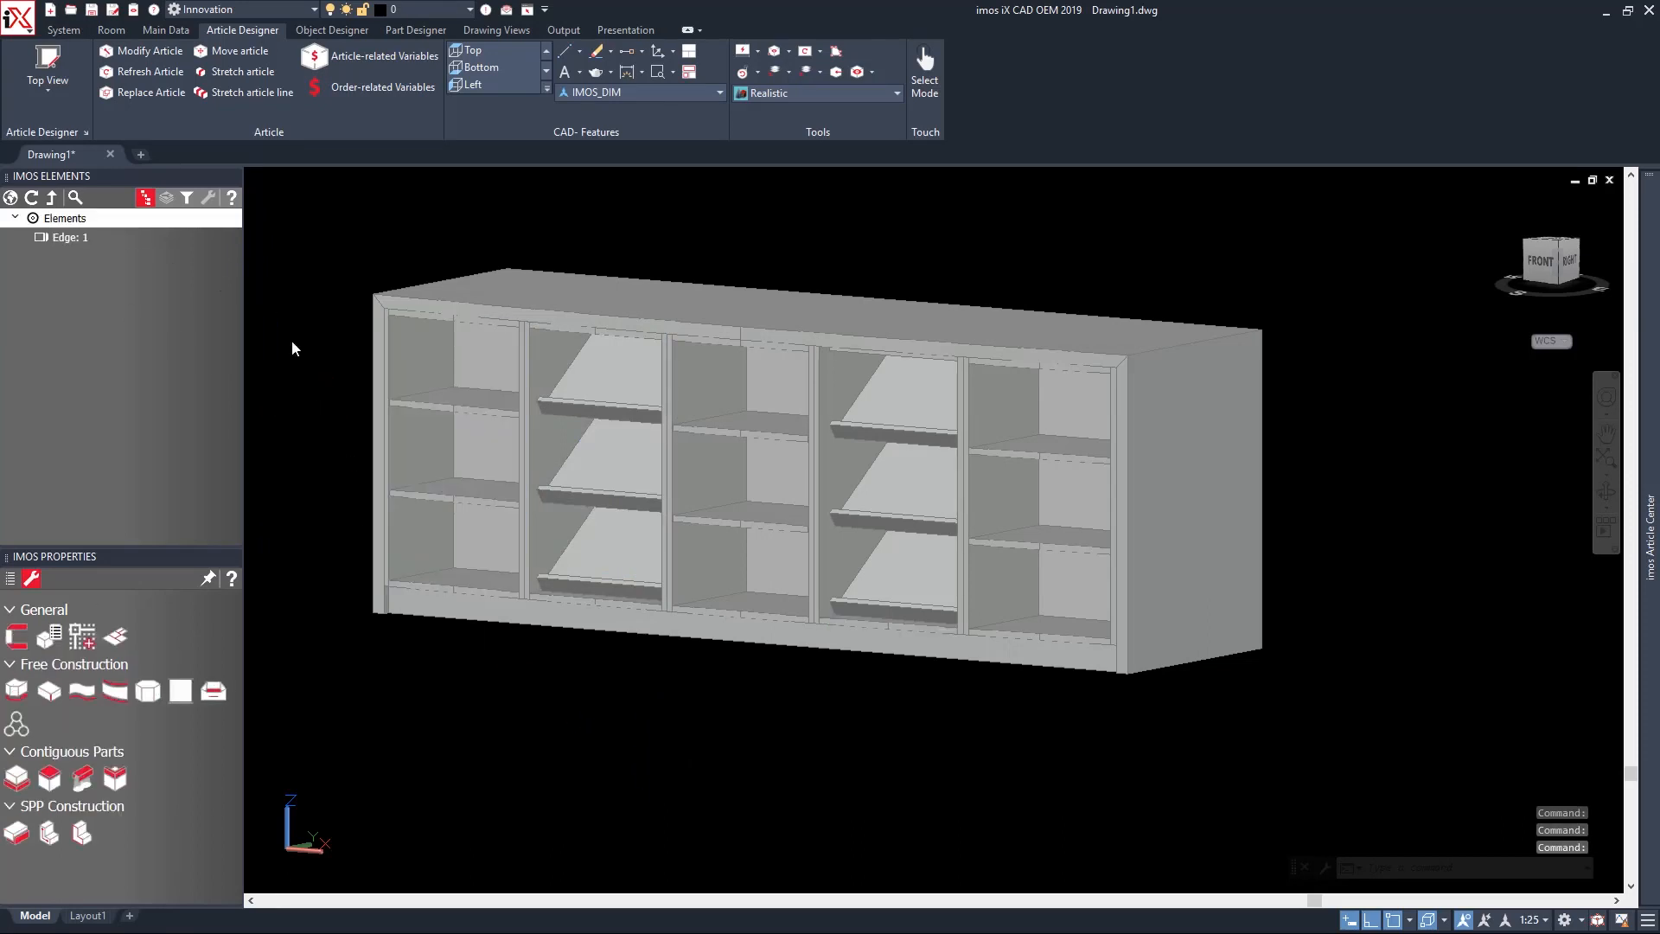
Modify the second cabinet from the row's front left end, setting its empty front's Divider Inset to -20.
{"action": "left_click", "coordinate": [201, 54]}
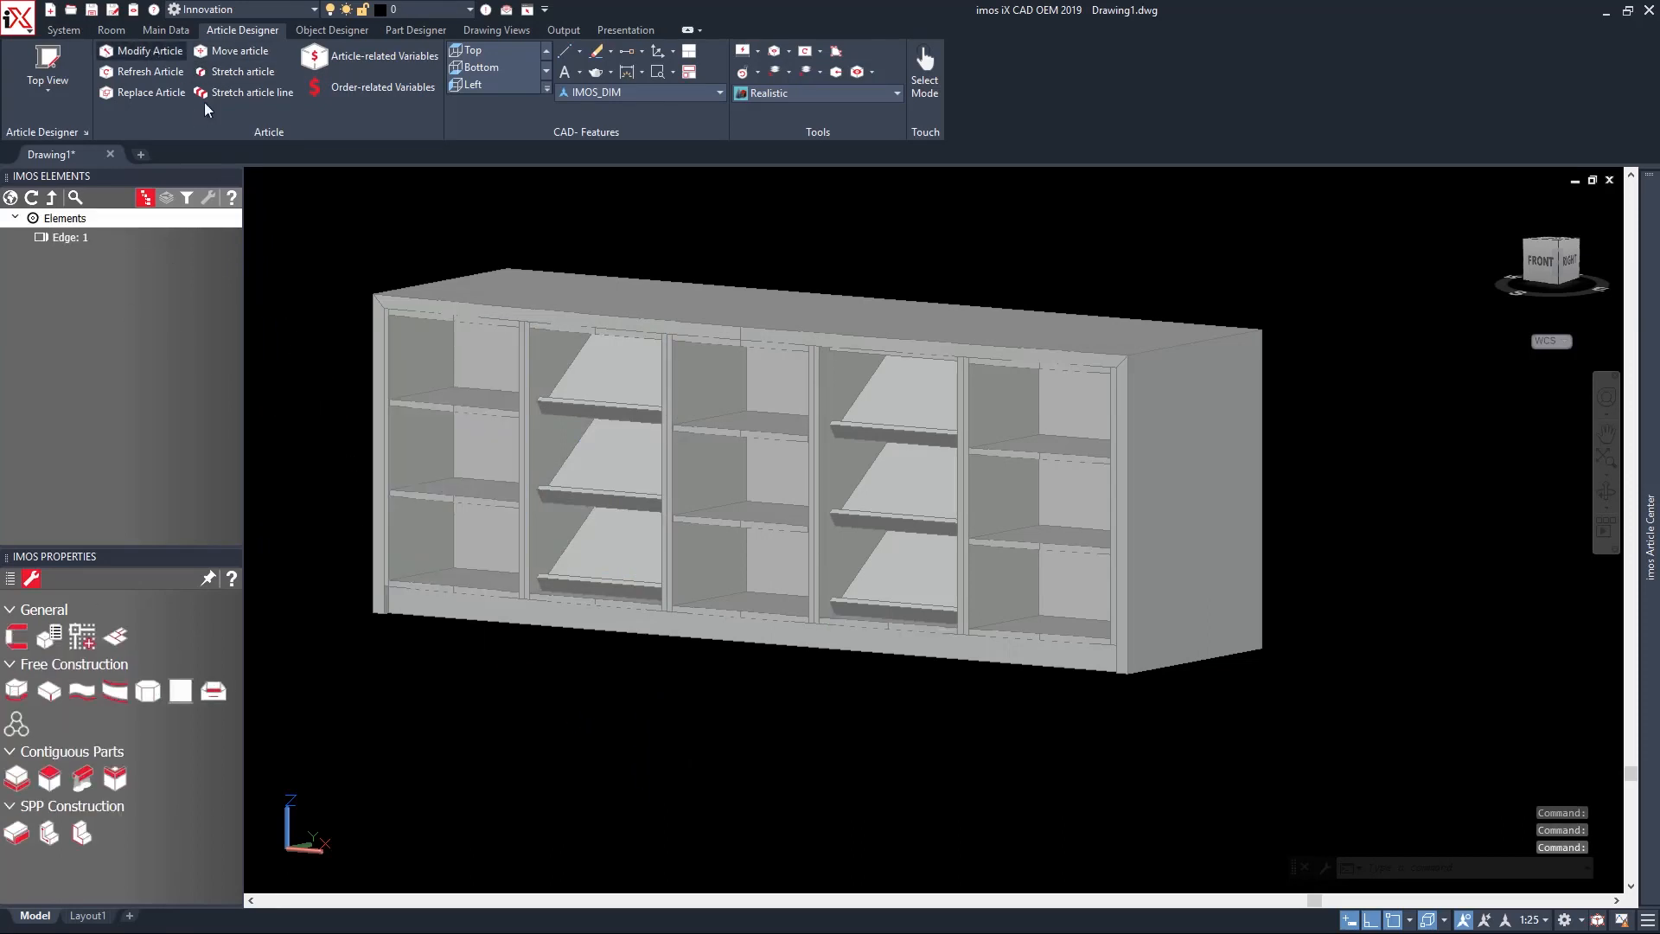
{"action": "left_click", "coordinate": [596, 414]}
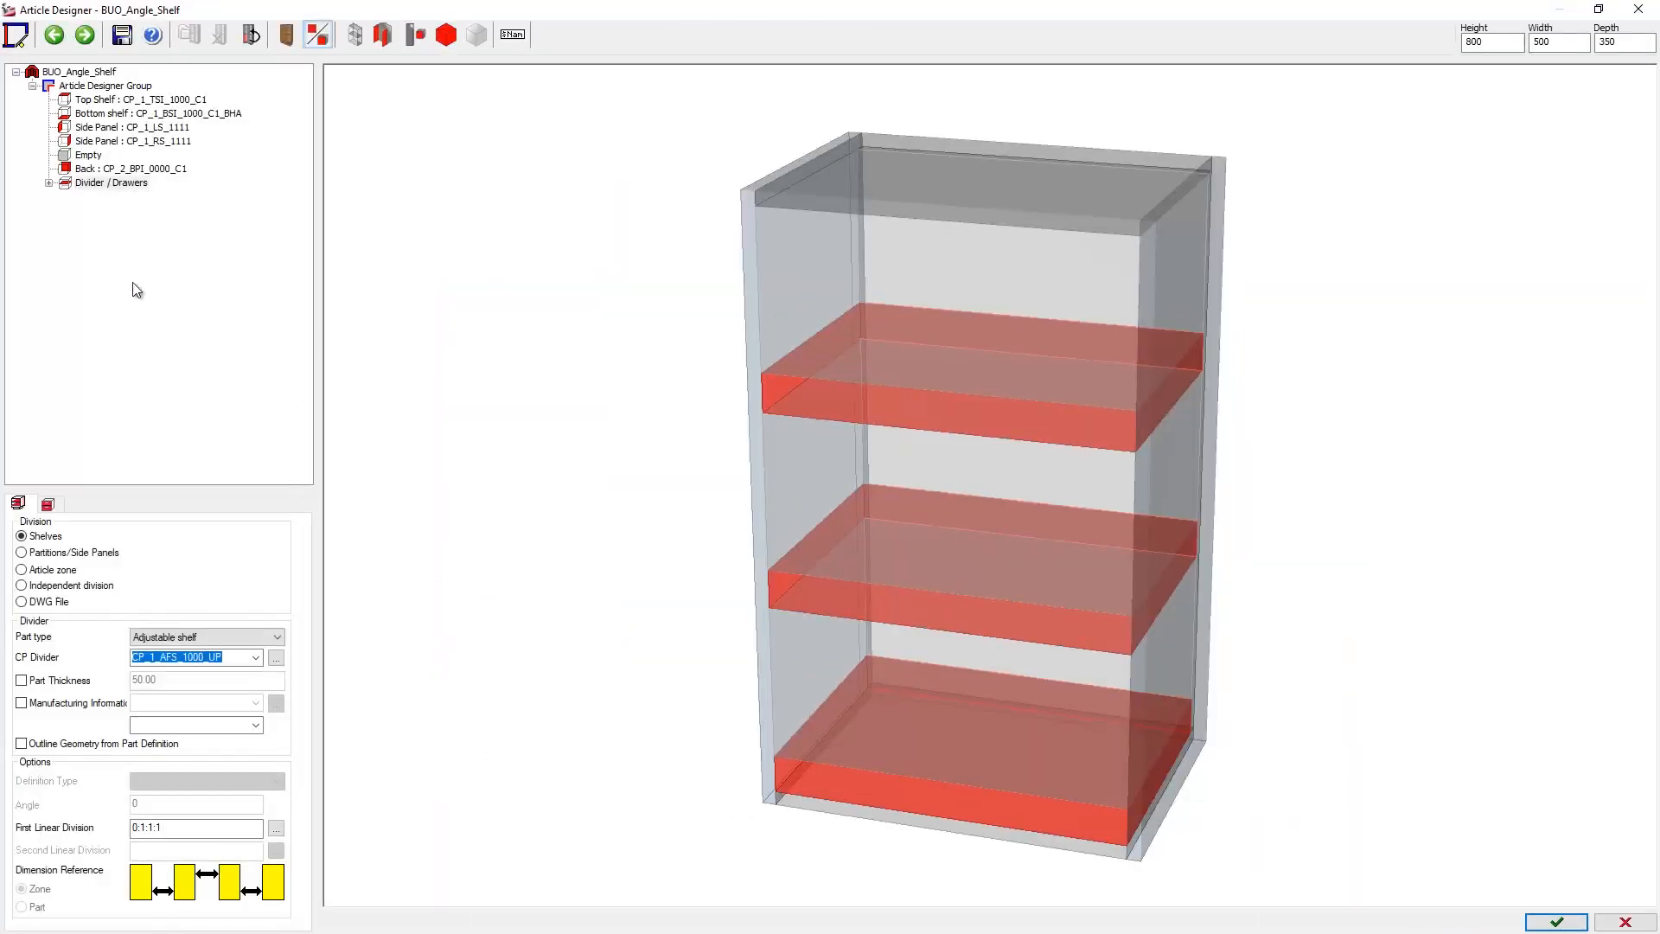
{"action": "left_click", "coordinate": [79, 155]}
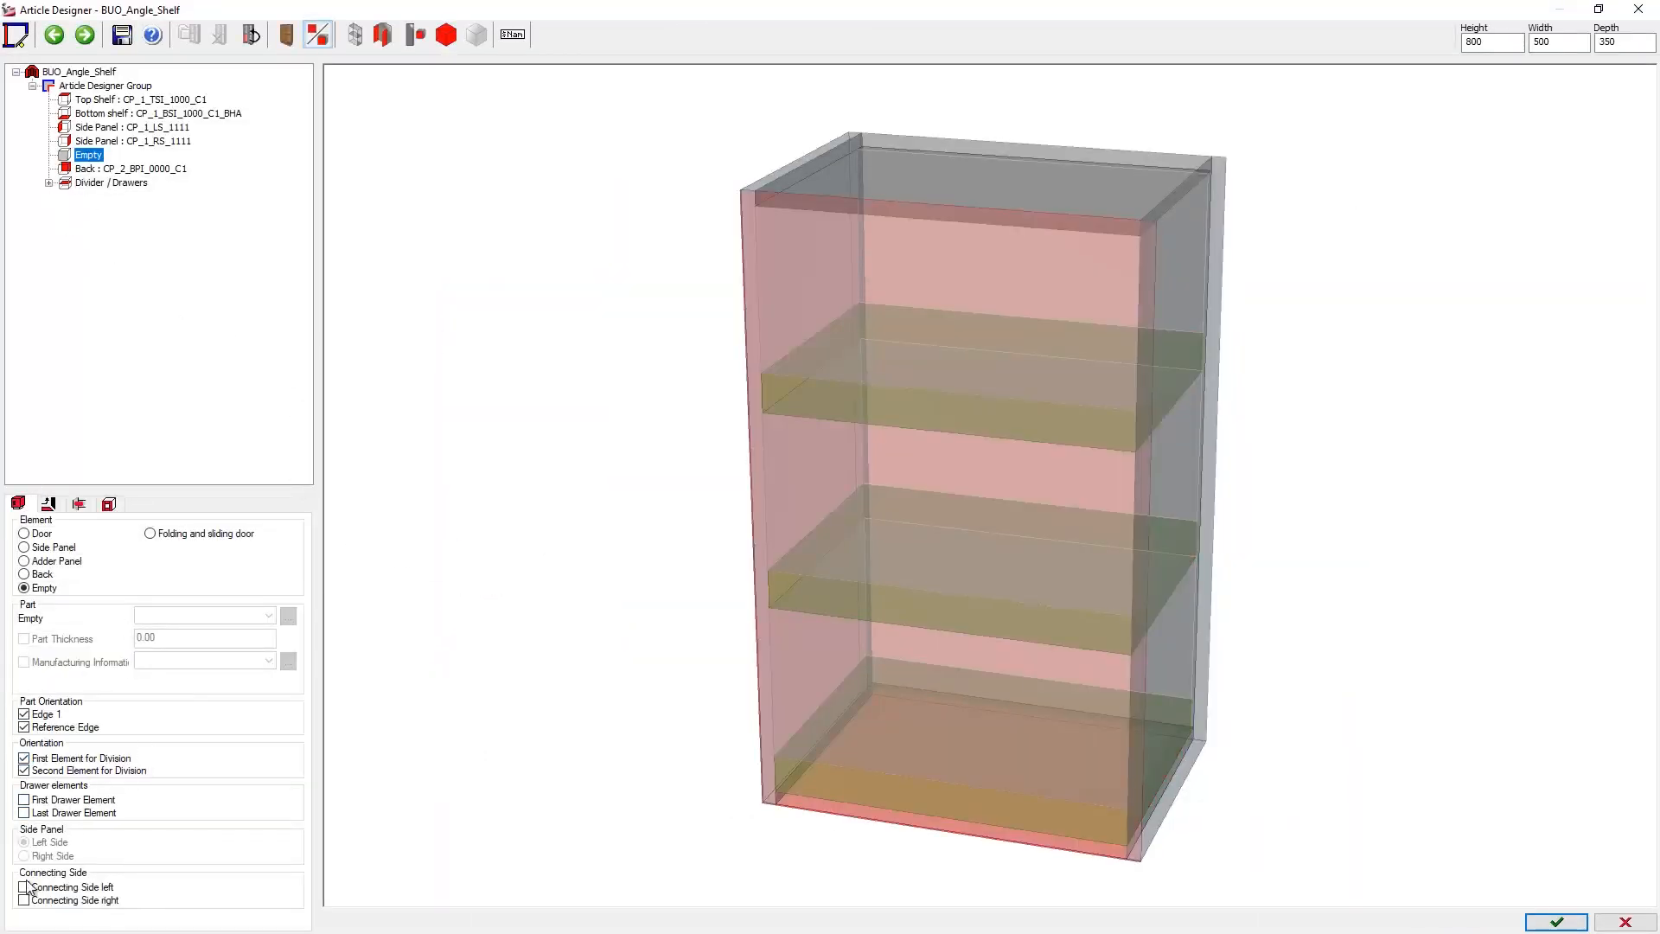
{"action": "left_click", "coordinate": [49, 504]}
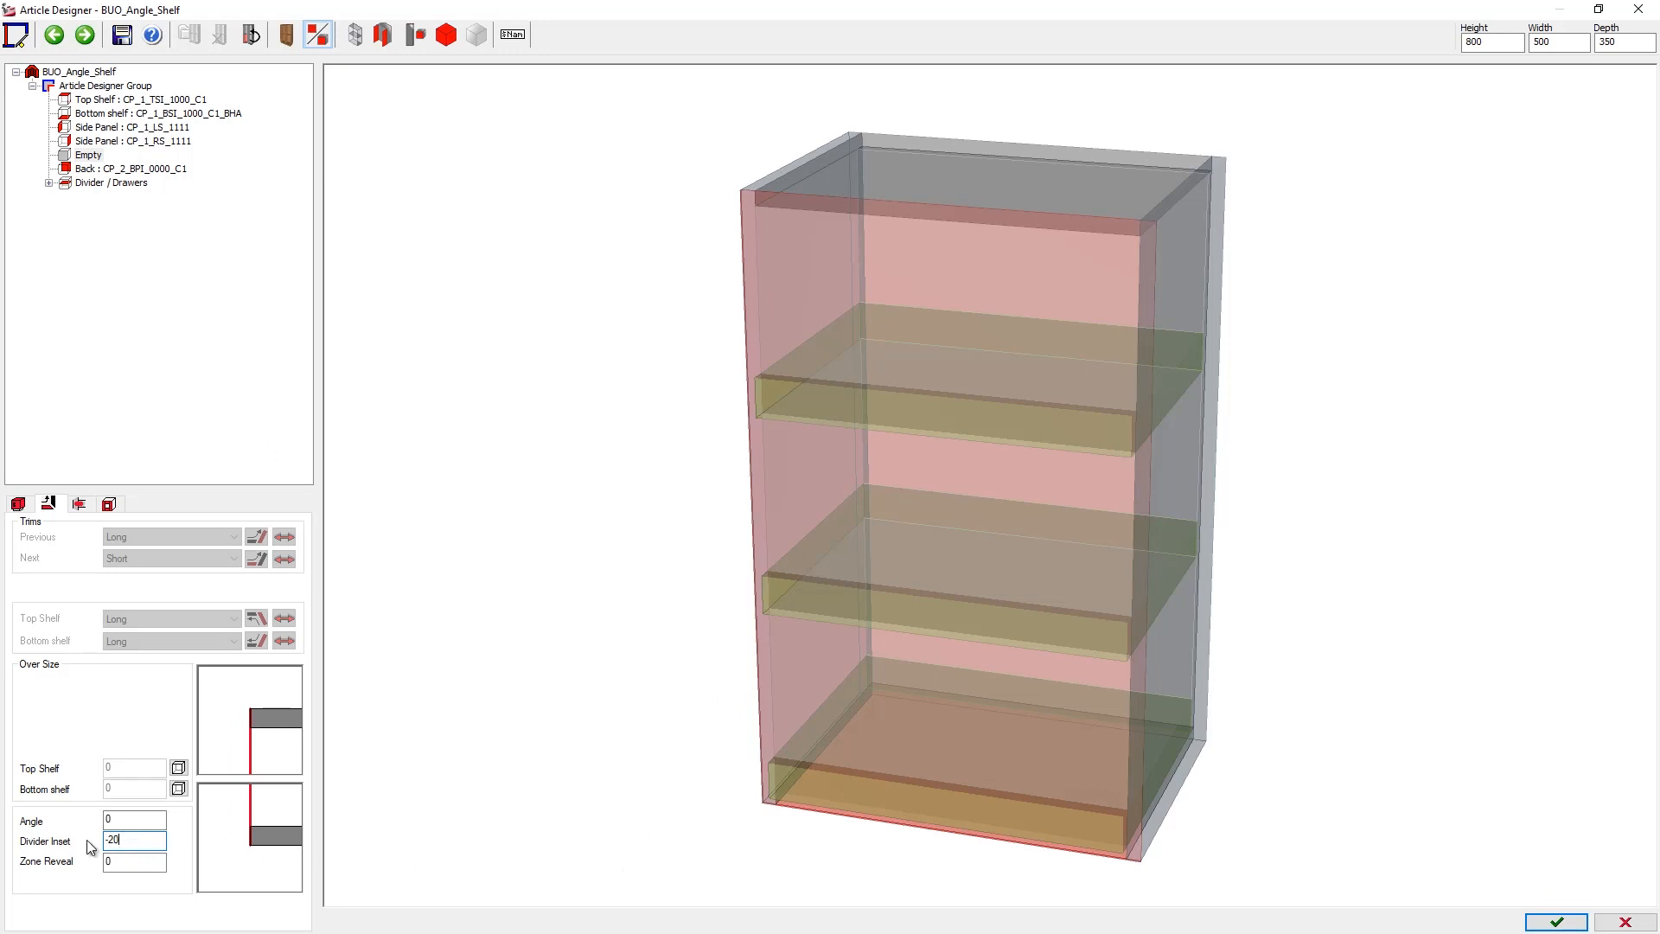
Set the back panel's Divider Inset to 20, apply without saving the article's changes, and update the contiguous parts.
{"action": "left_click", "coordinate": [87, 170]}
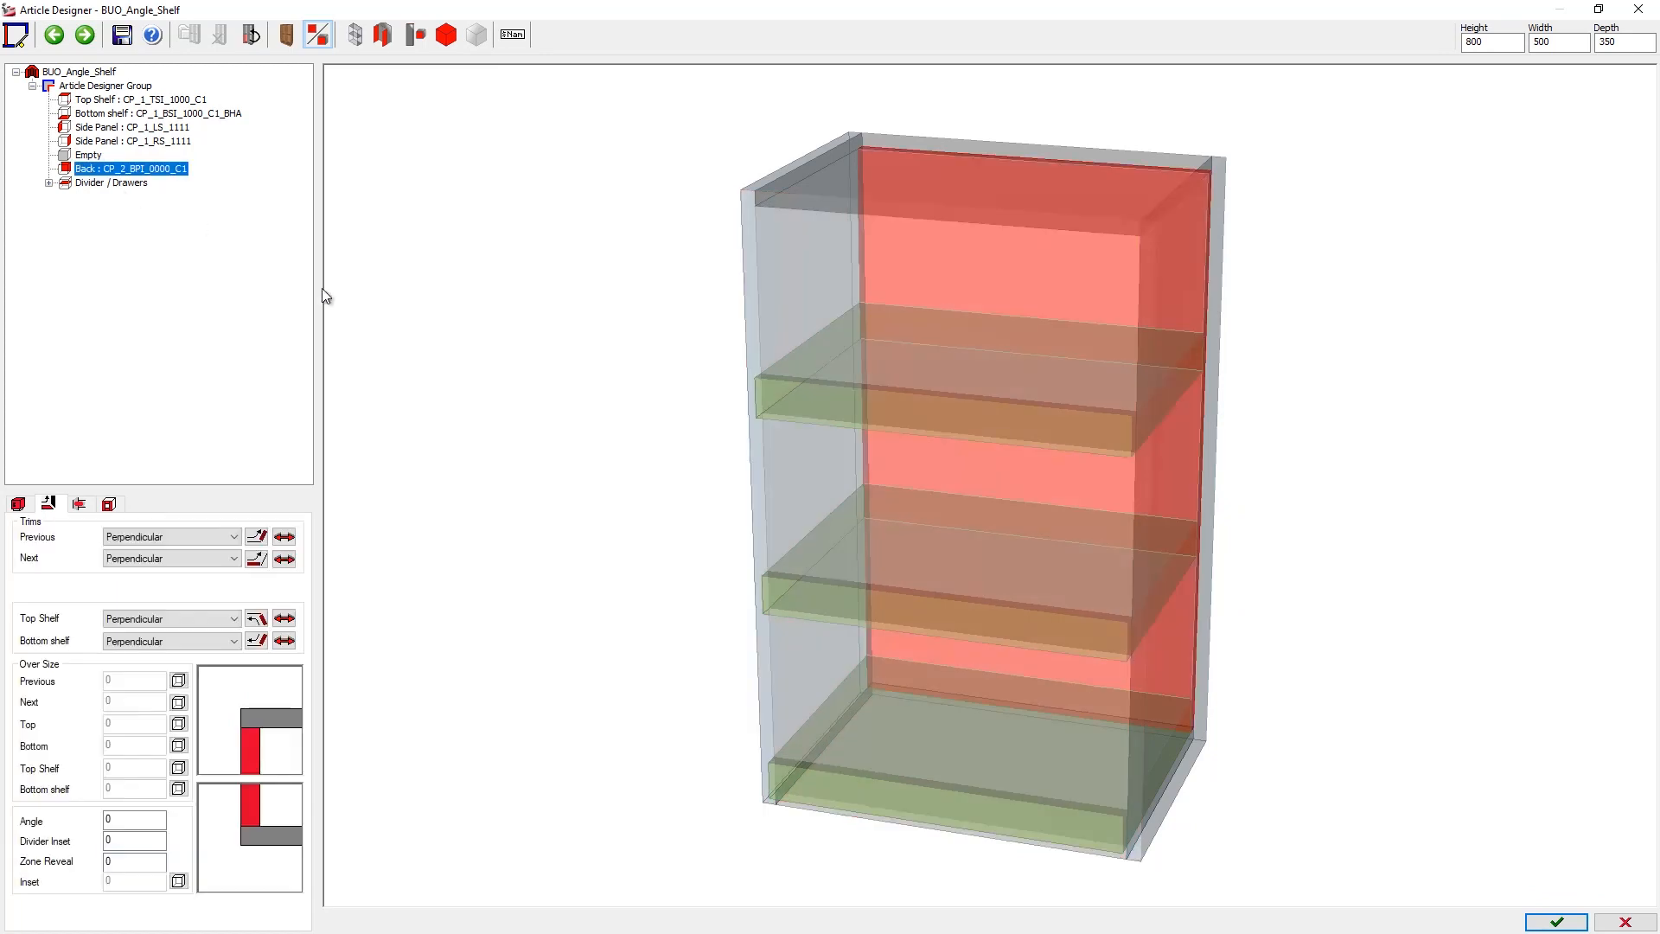
{"action": "left_click_drag", "start_coordinate": [126, 842], "coordinate": [80, 844]}
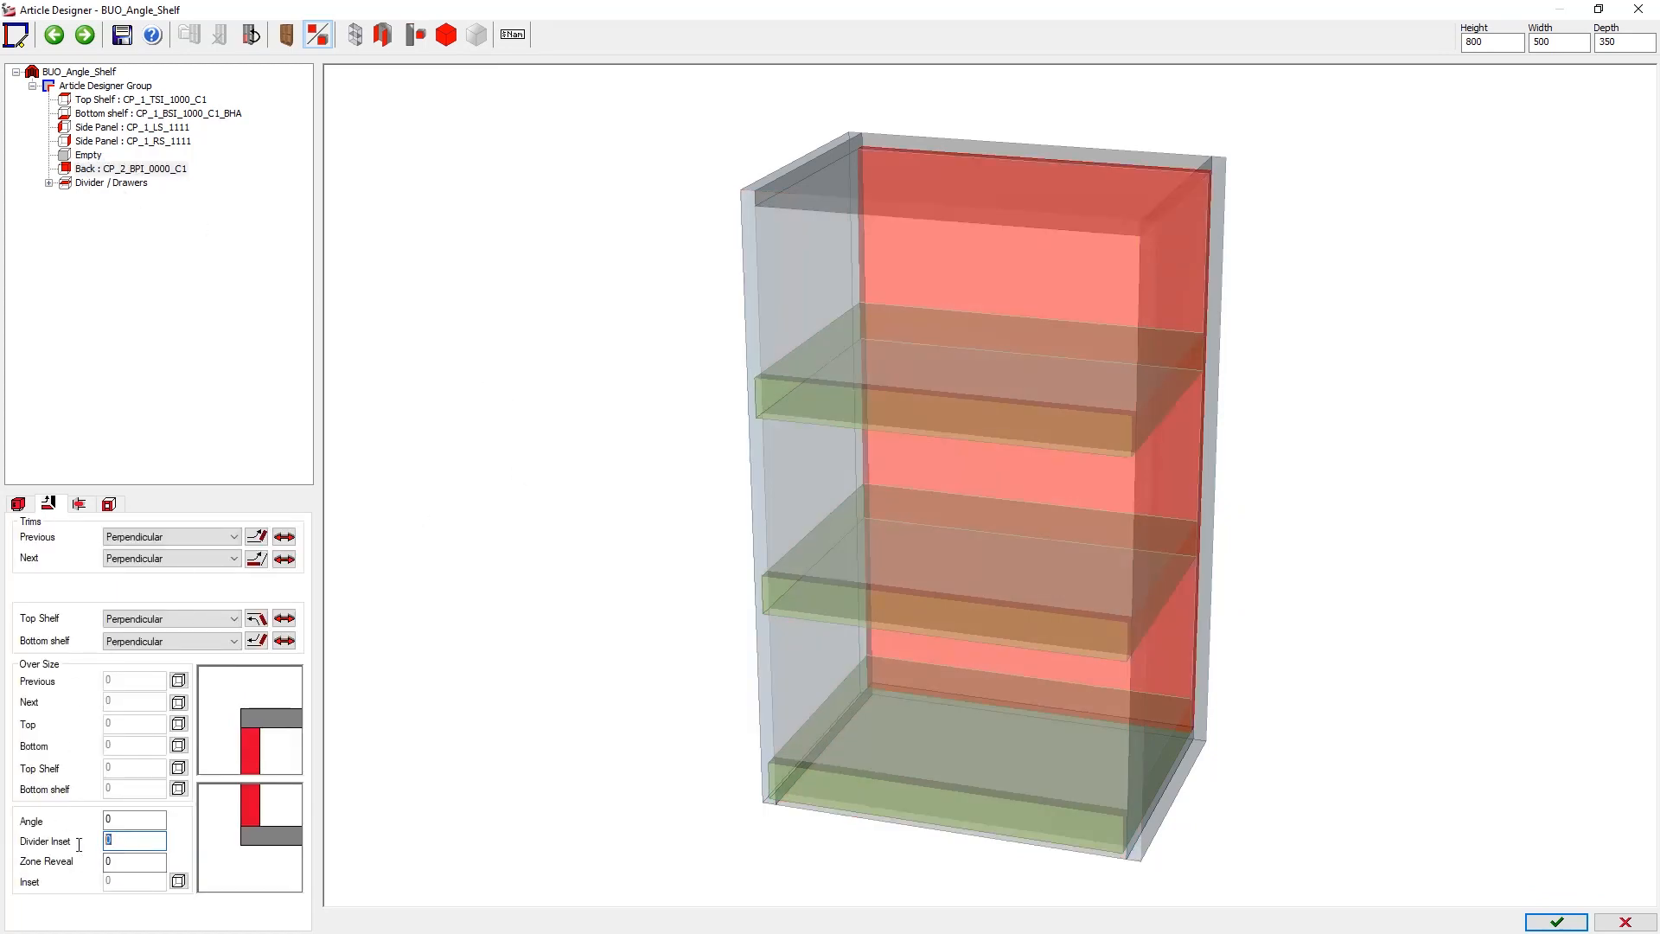
{"action": "type", "text": "-20"}
{"action": "key", "text": "BackSpace"}
{"action": "key", "text": "BackSpace"}
{"action": "type", "text": "20"}
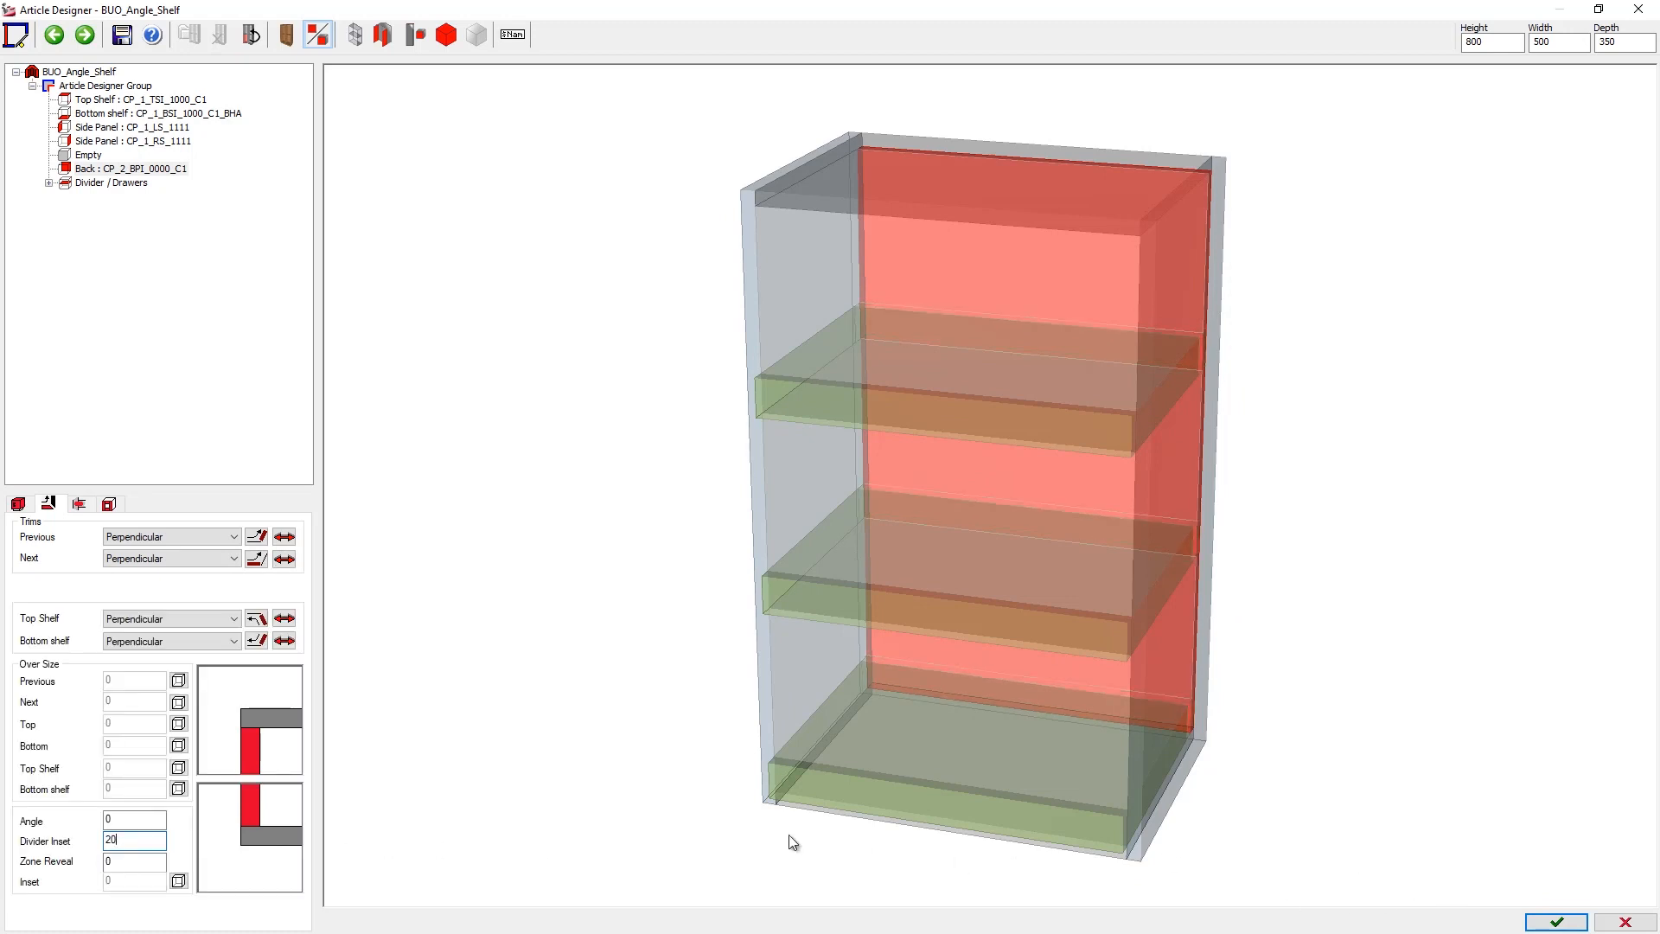
{"action": "left_click", "coordinate": [1549, 922]}
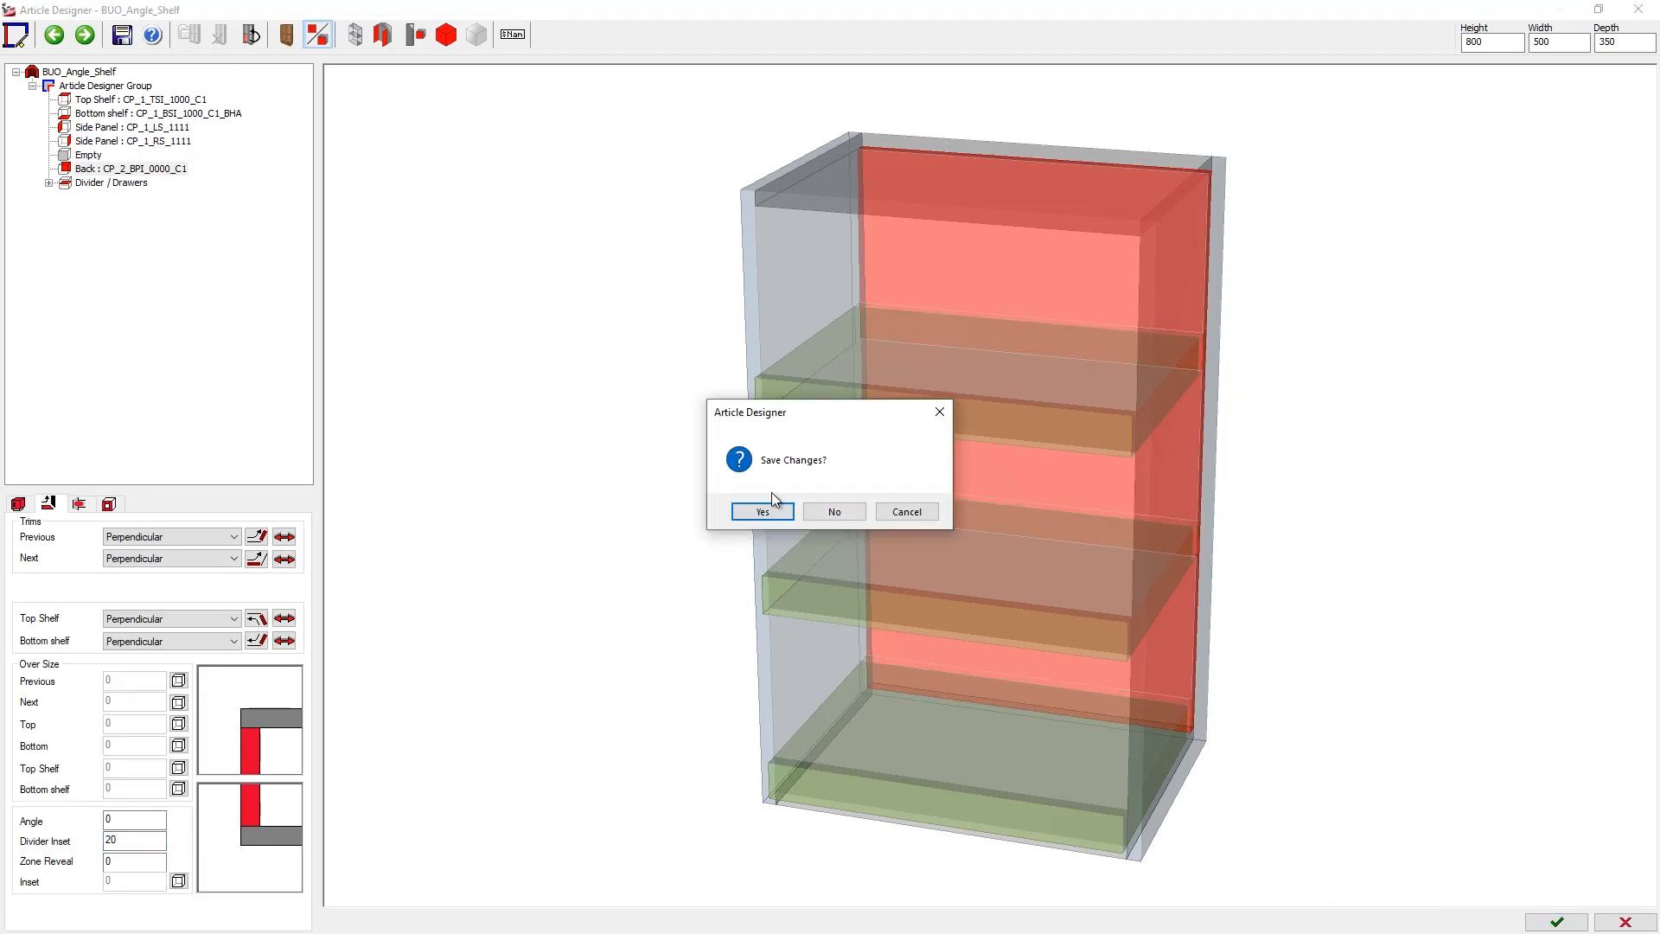
{"action": "left_click", "coordinate": [832, 511]}
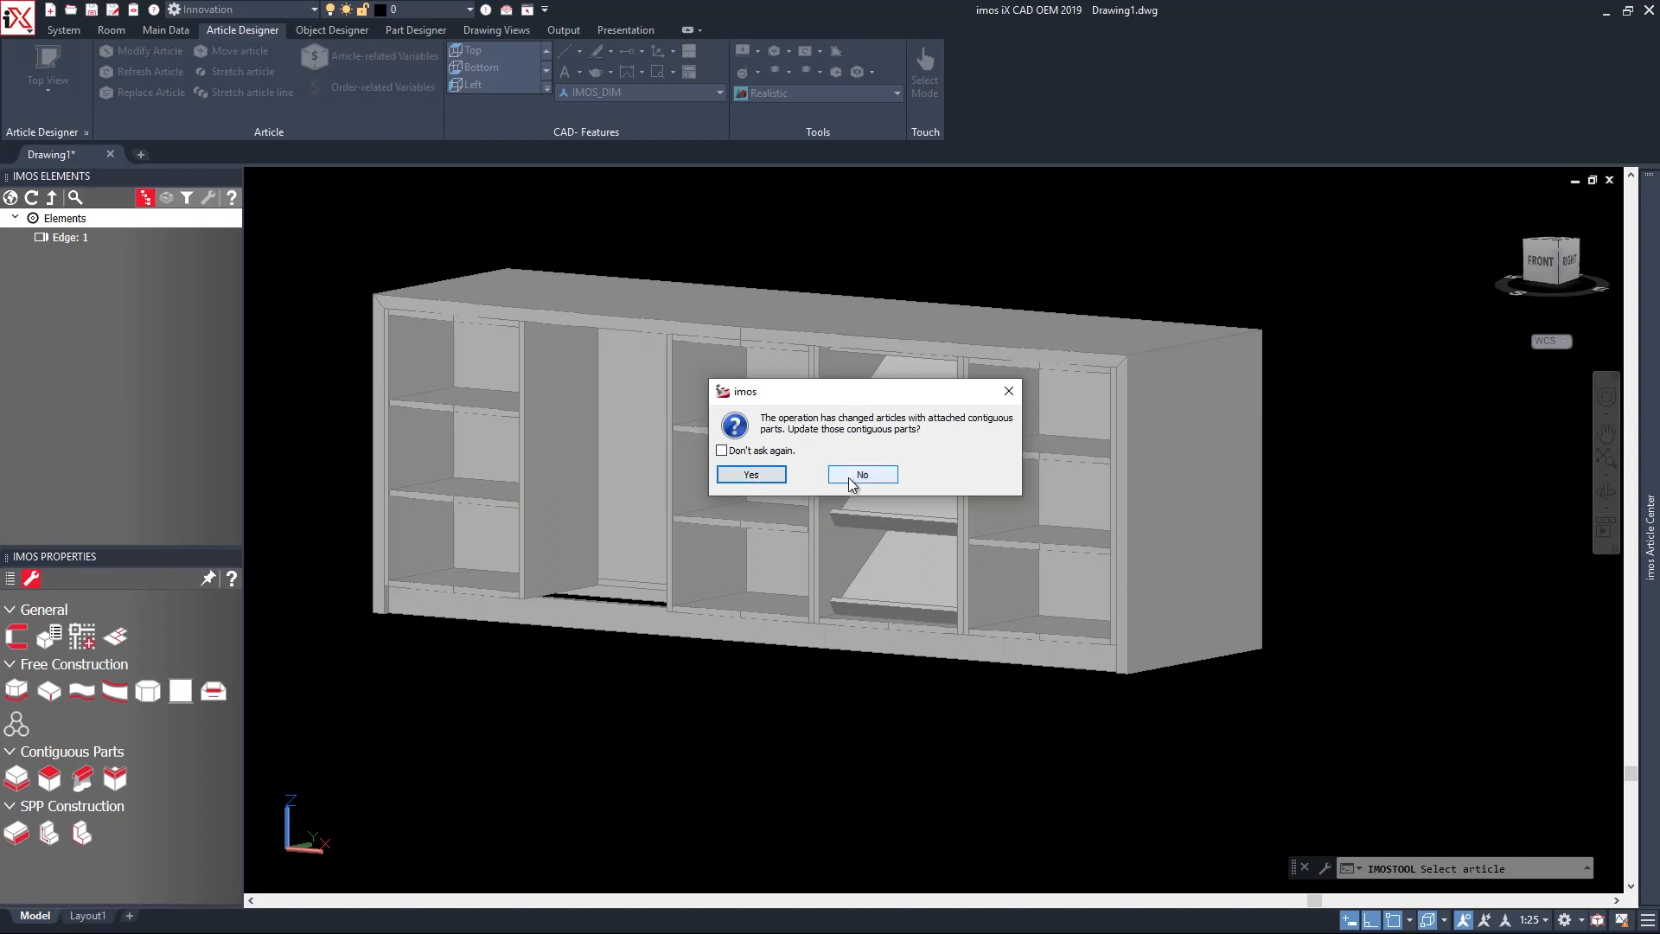
{"action": "left_click", "coordinate": [767, 487]}
Reopen the same angled-shelf cabinet and set its empty front's Divider Inset to -30, declining to save and updating the contiguous parts.
{"action": "middle_click_drag", "start_coordinate": [571, 675], "coordinate": [556, 736], "text": "shift"}
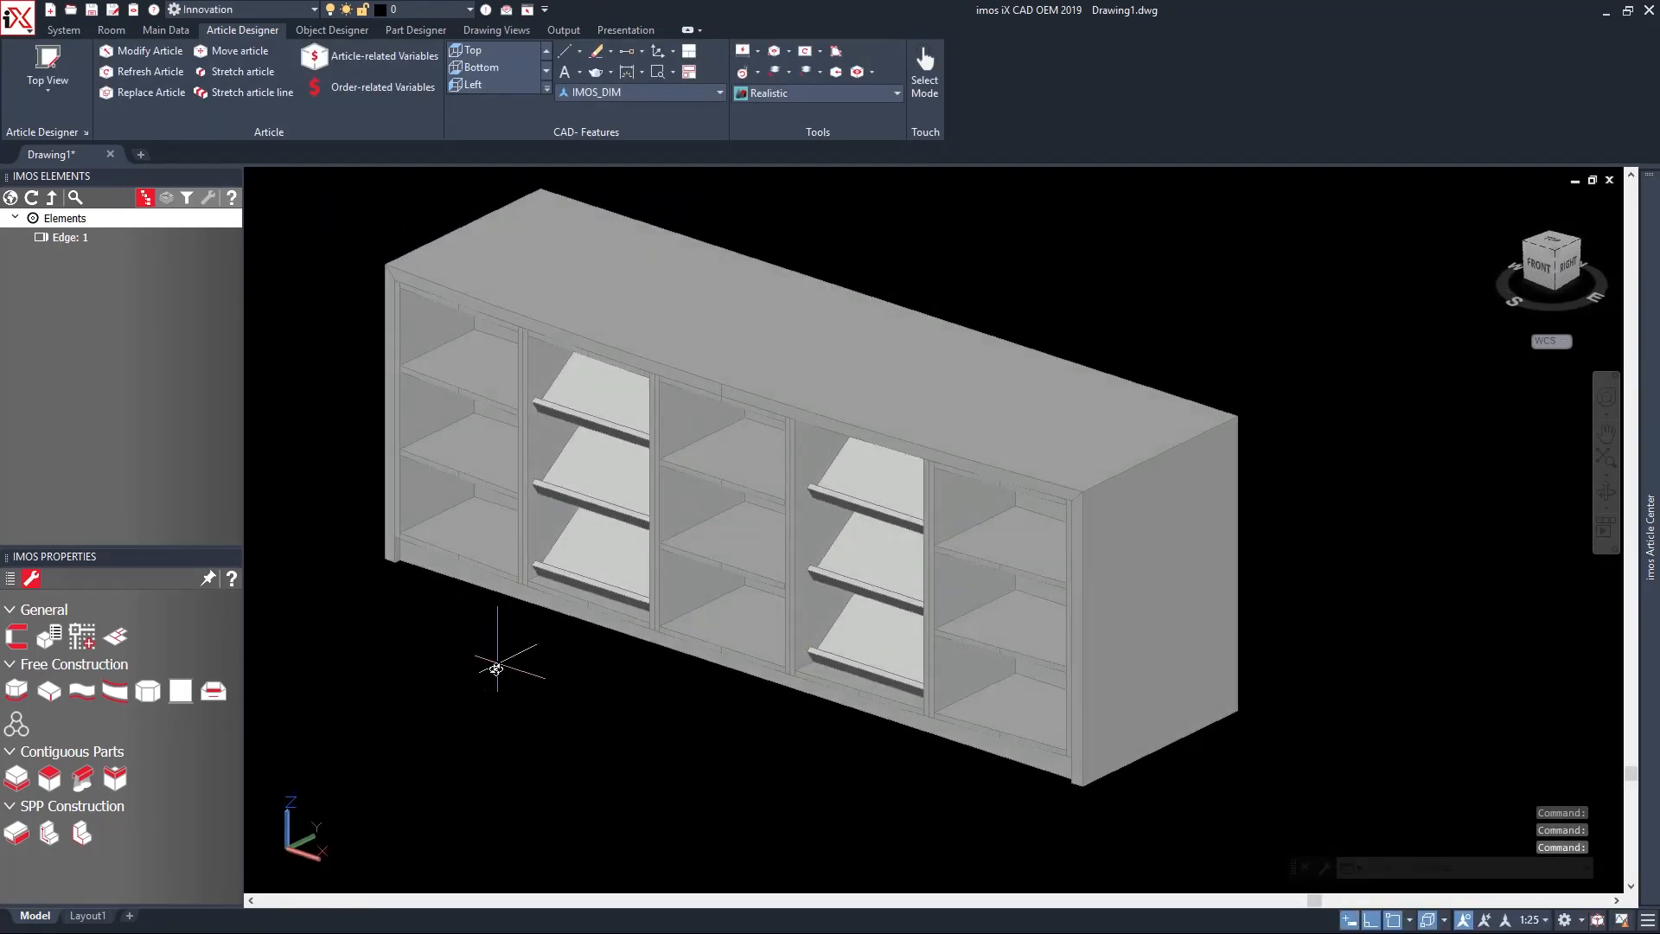
{"action": "scroll", "coordinate": [501, 659], "scroll_direction": "up", "scroll_amount": 4}
{"action": "scroll", "coordinate": [568, 467], "scroll_direction": "up", "scroll_amount": 8}
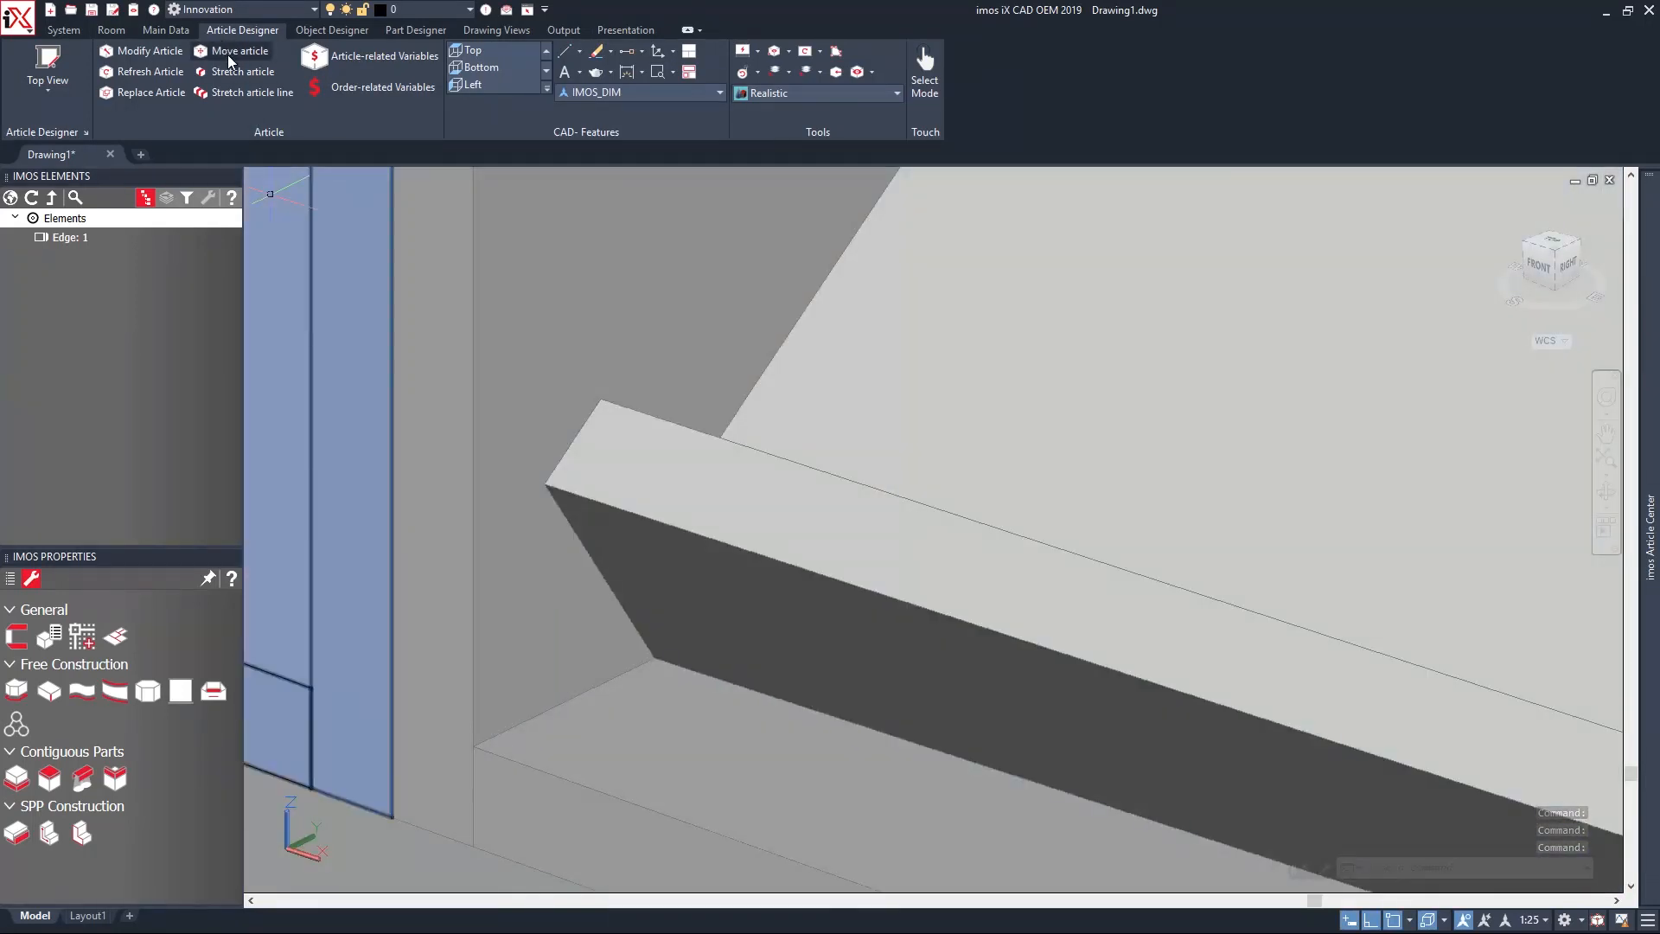
{"action": "left_click", "coordinate": [142, 51]}
{"action": "left_click", "coordinate": [594, 502]}
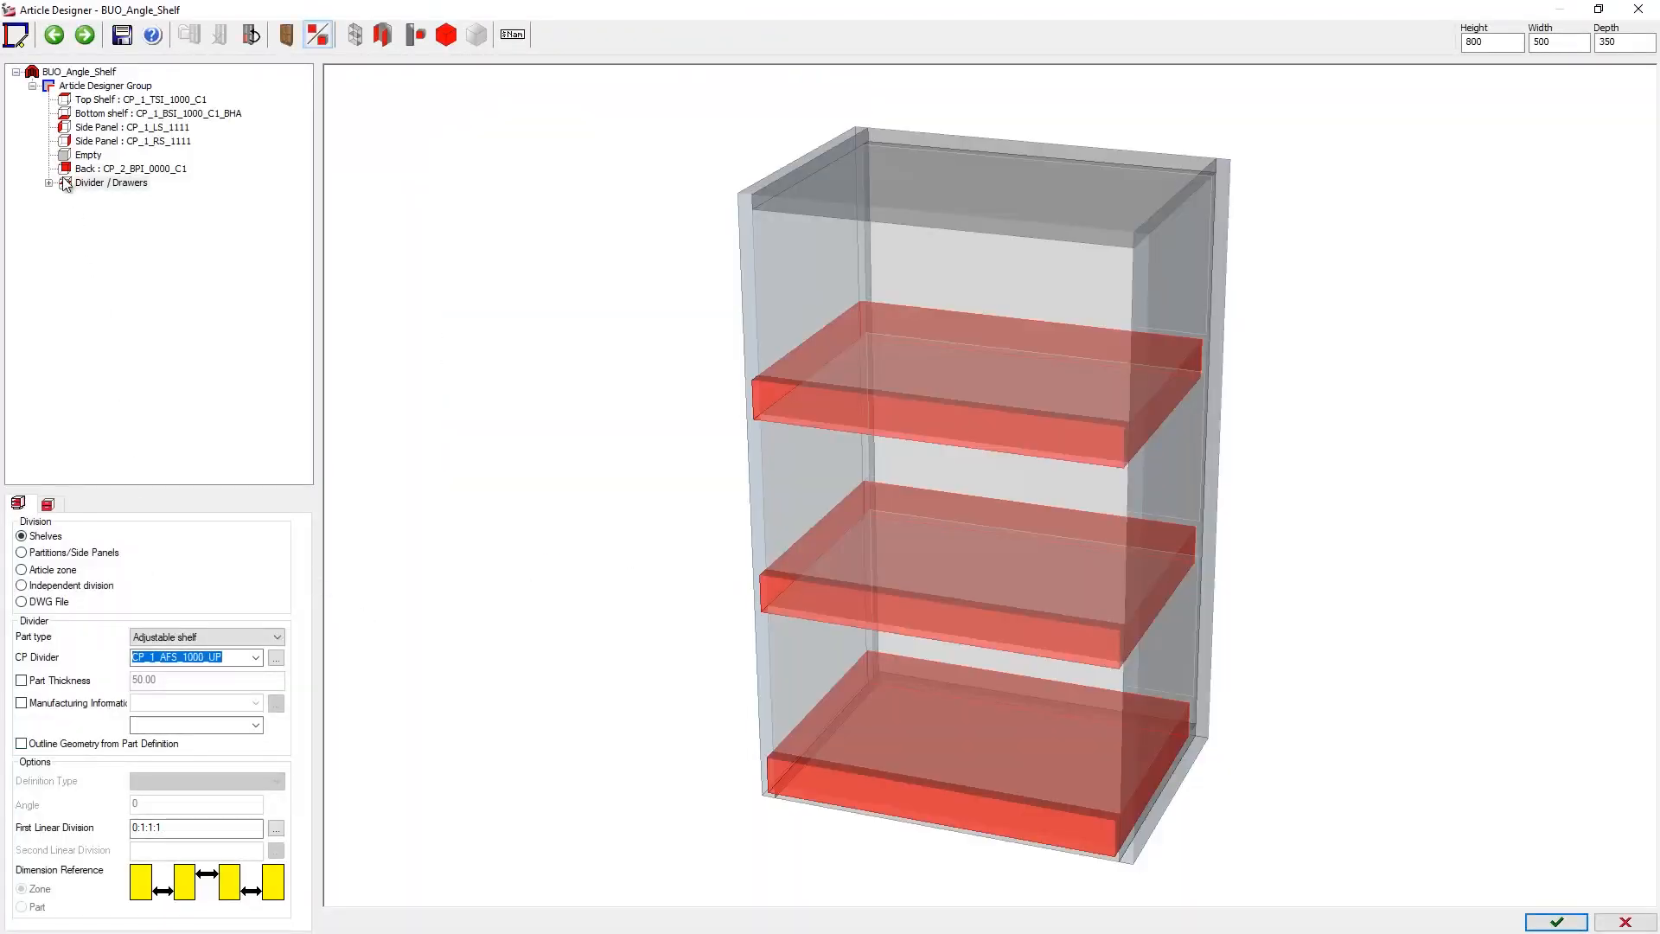
{"action": "left_click", "coordinate": [72, 157]}
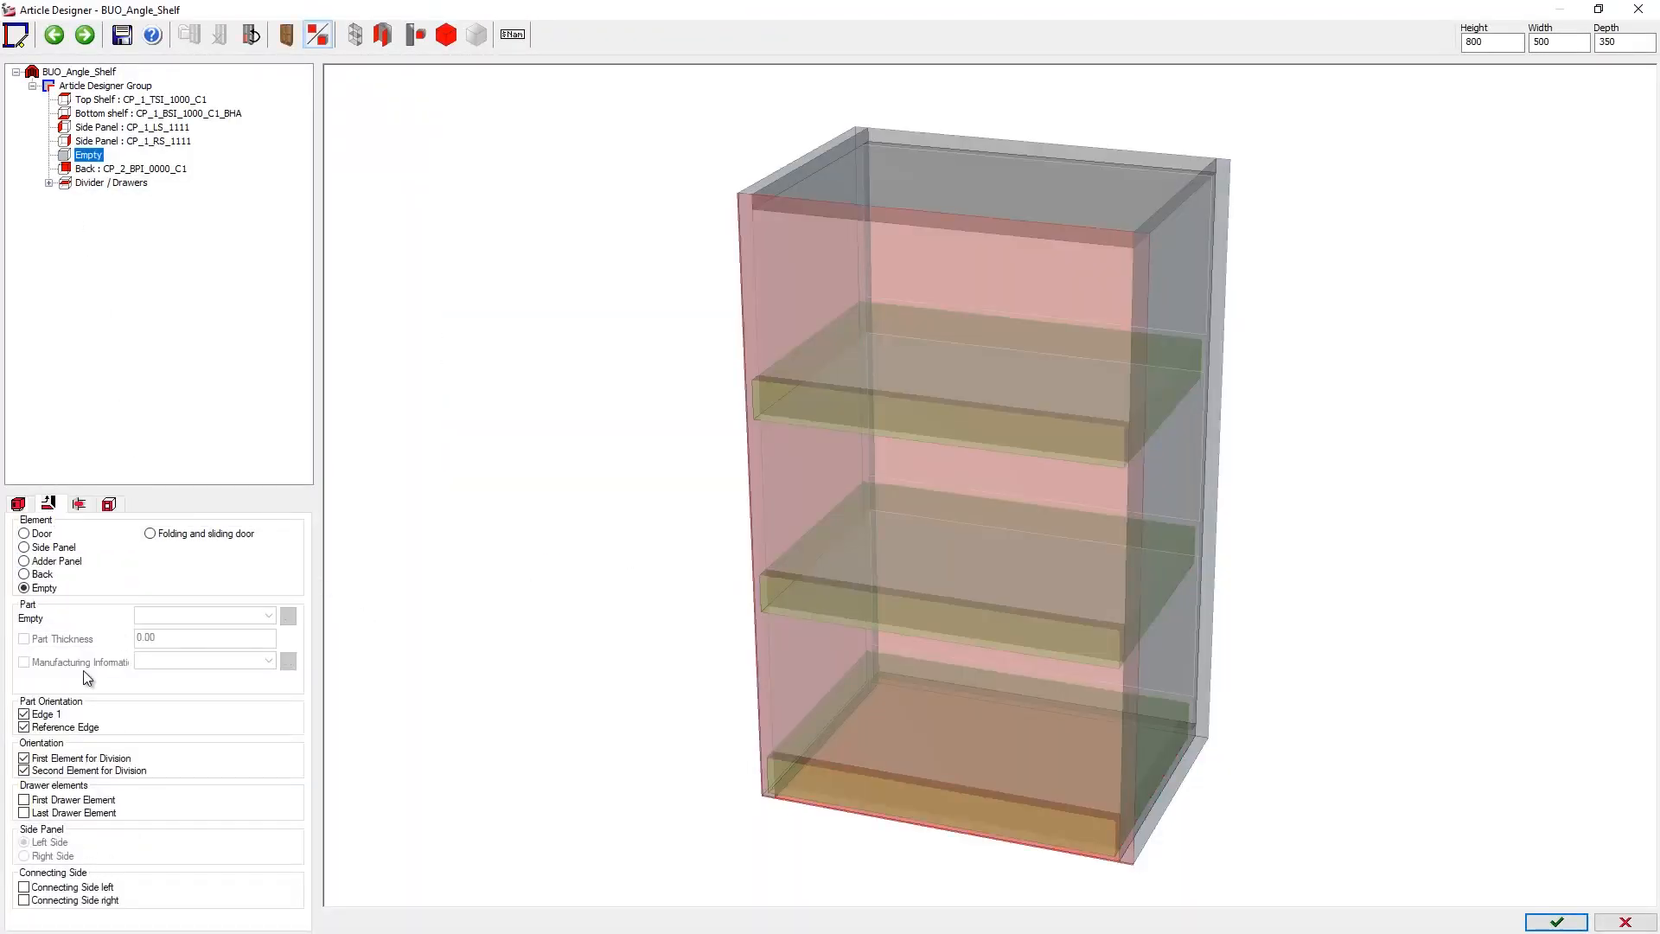
{"action": "key", "text": "BackSpace"}
{"action": "key", "text": "BackSpace"}
{"action": "type", "text": "30"}
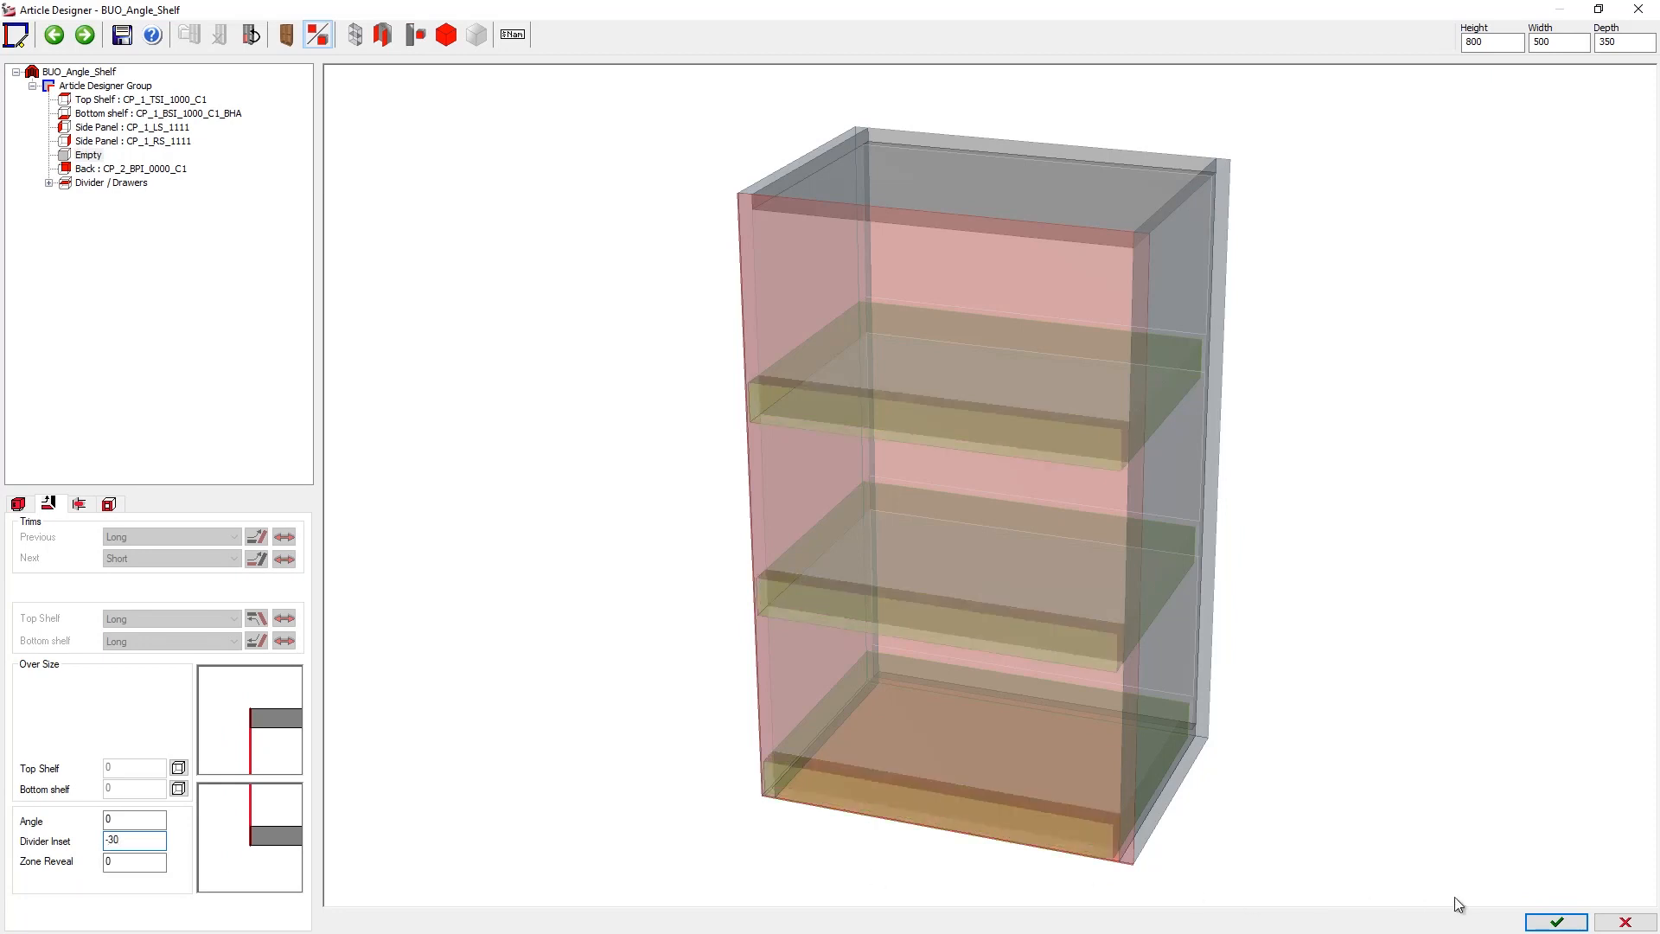
{"action": "left_click", "coordinate": [833, 513]}
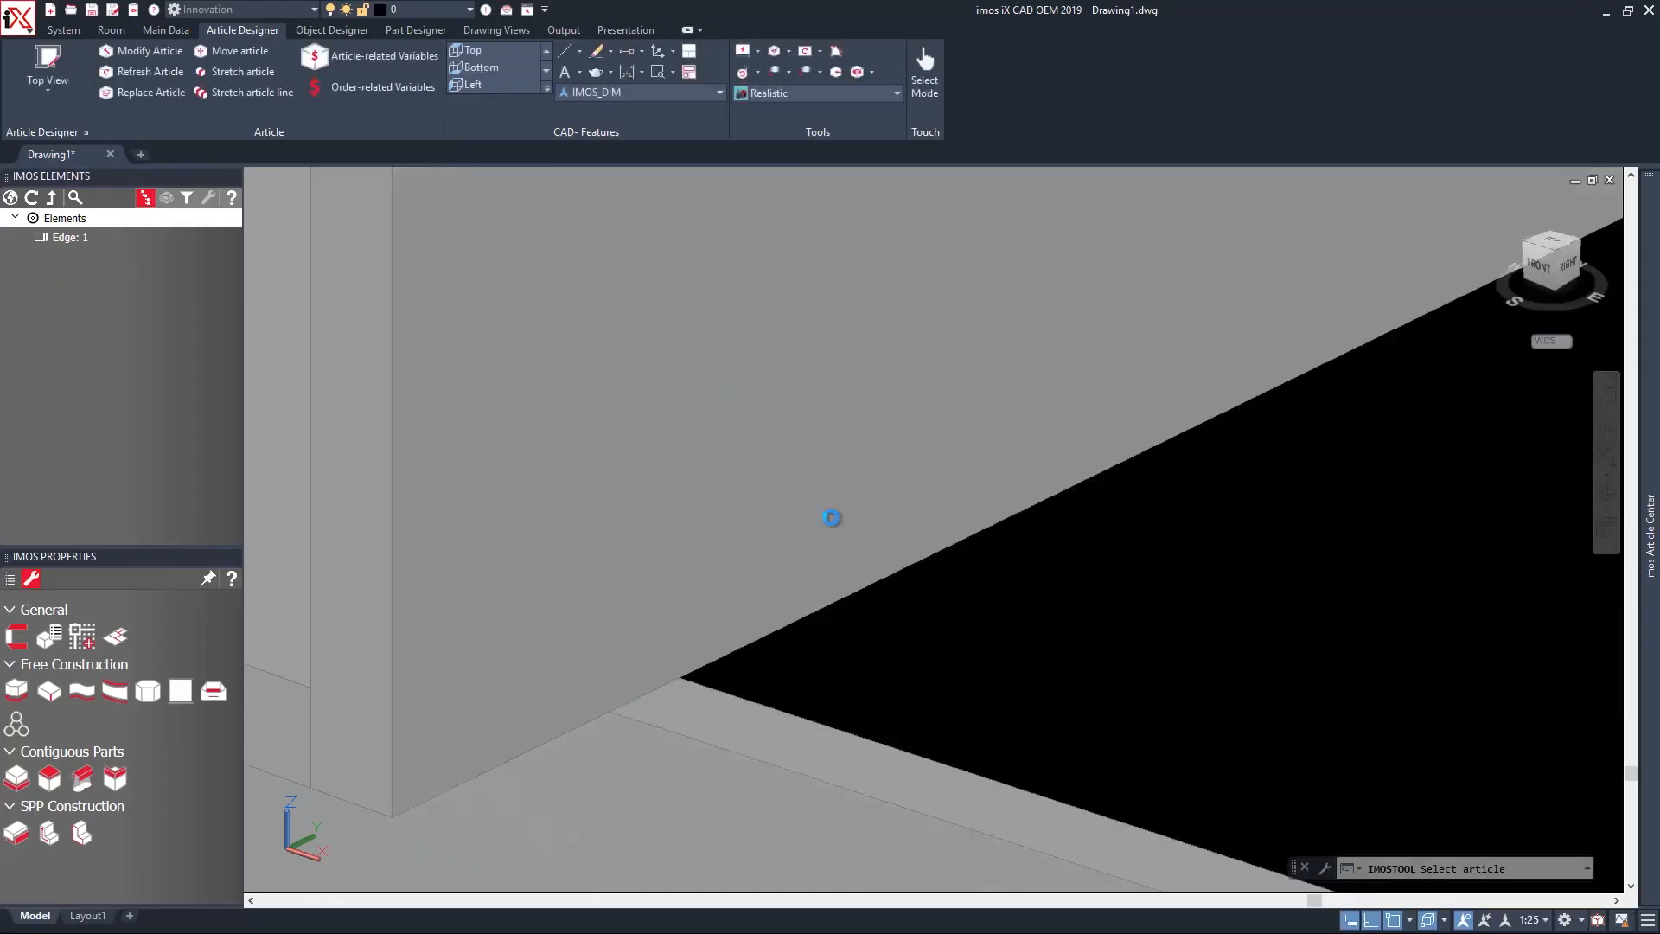
{"action": "left_click", "coordinate": [776, 477]}
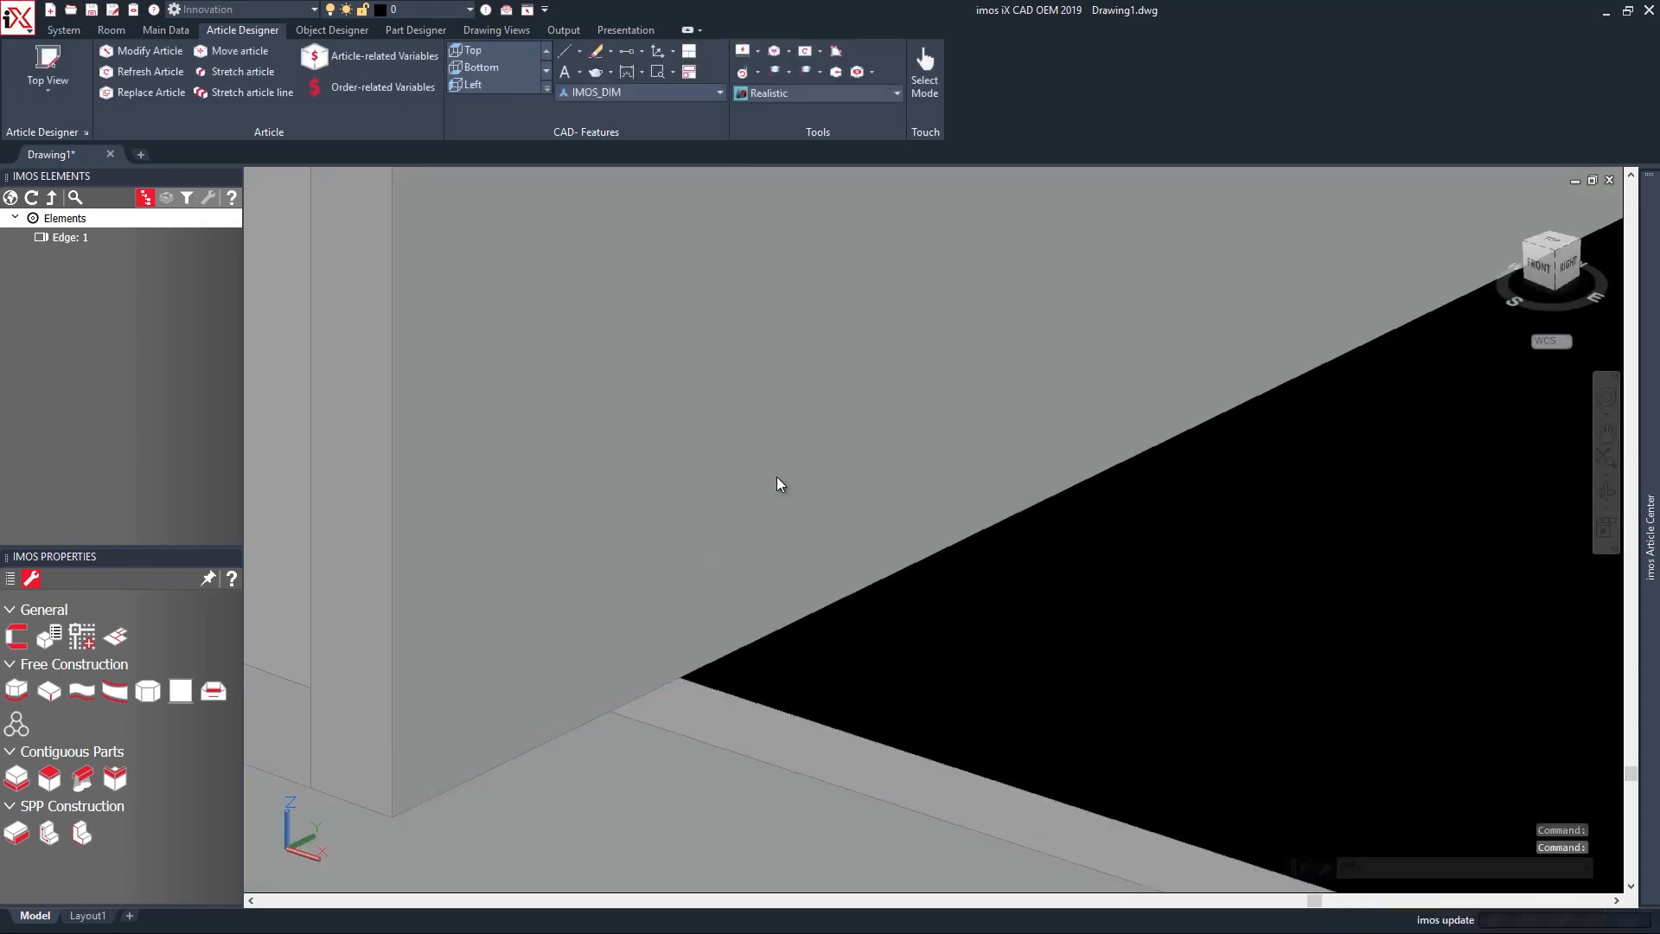
Modify the fourth cabinet from the row's front left end, setting its empty front's Divider Inset to -30.
{"action": "scroll", "coordinate": [757, 550], "scroll_direction": "down", "scroll_amount": 10}
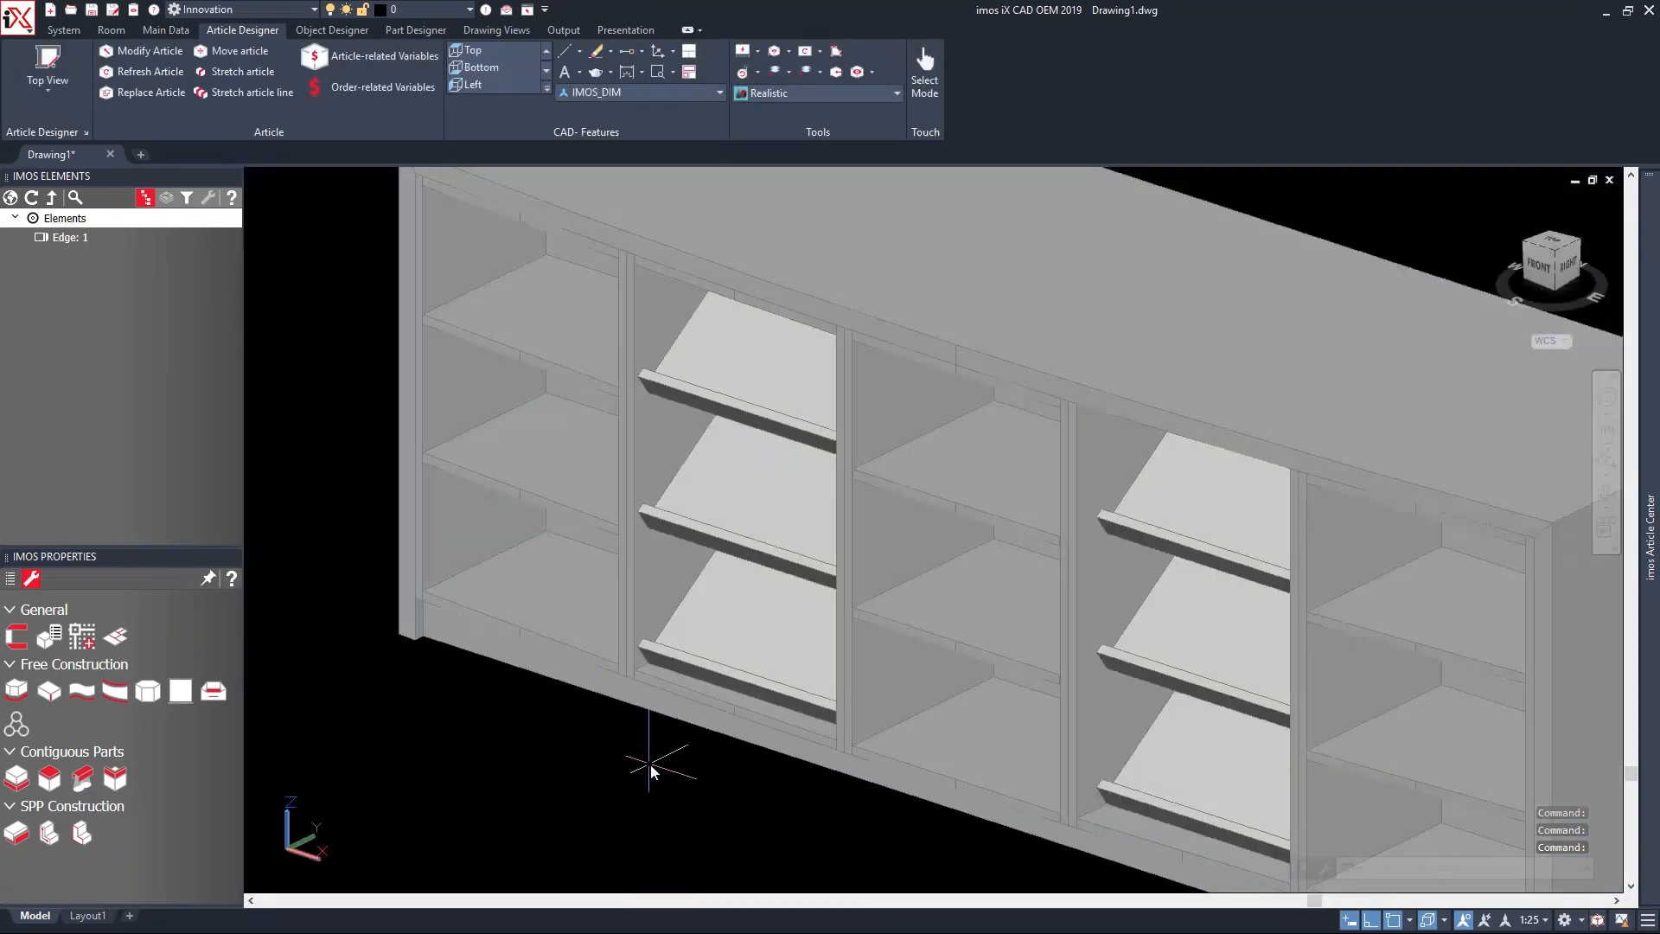
{"action": "middle_click_drag", "start_coordinate": [653, 768], "coordinate": [597, 672]}
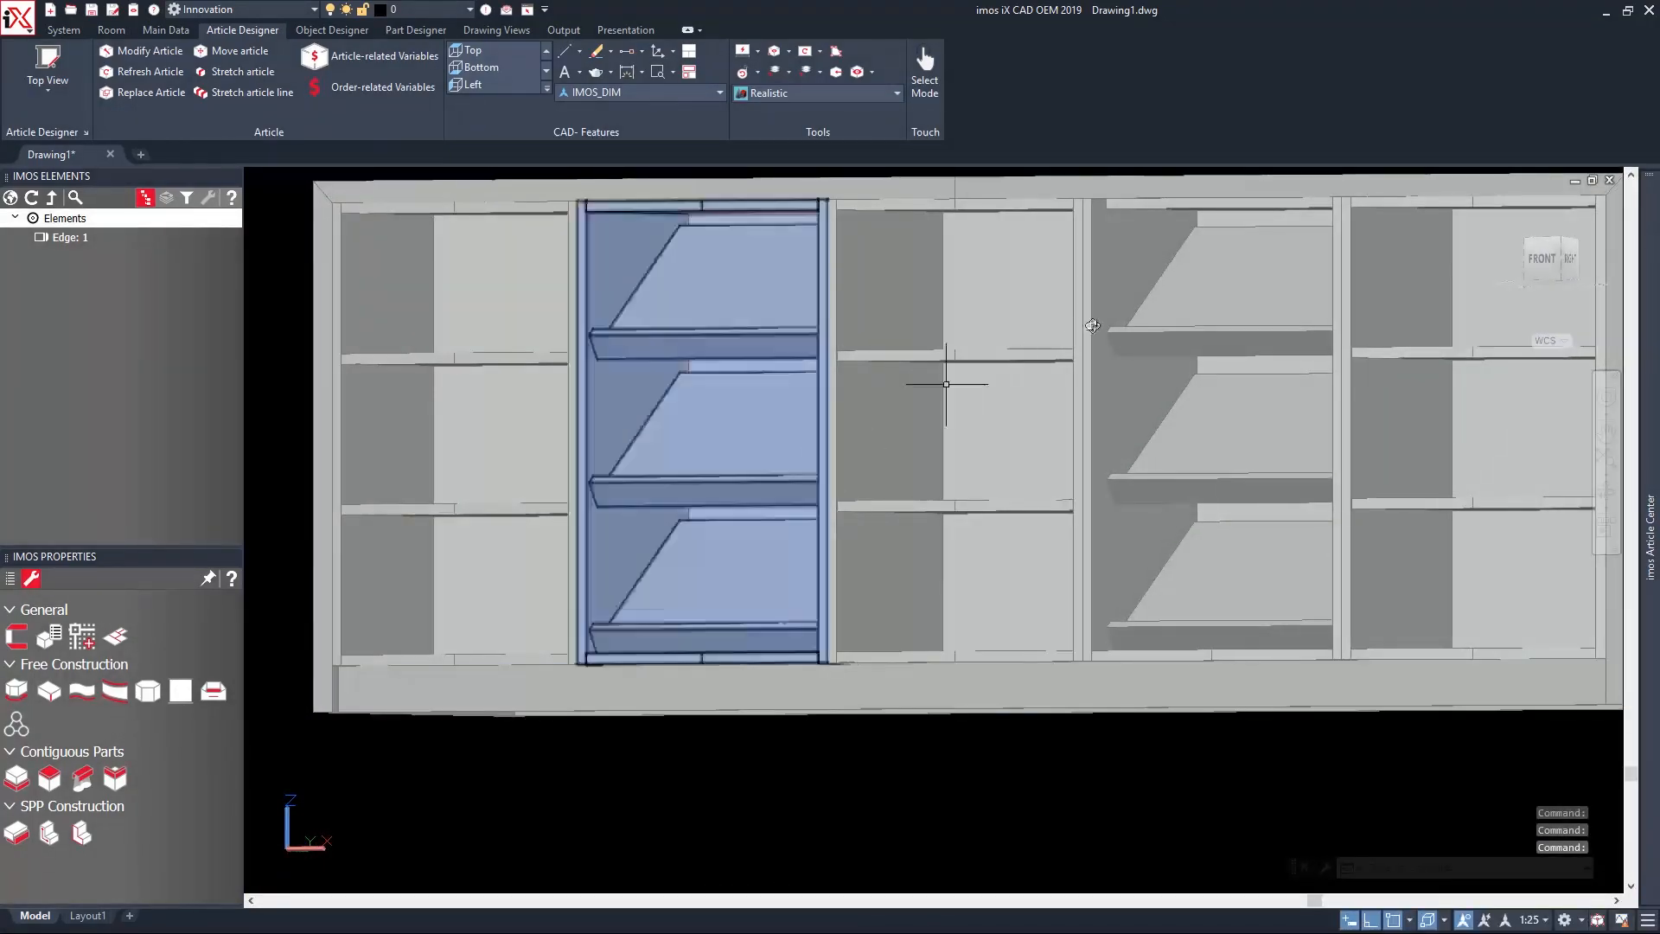
{"action": "left_click", "coordinate": [147, 57]}
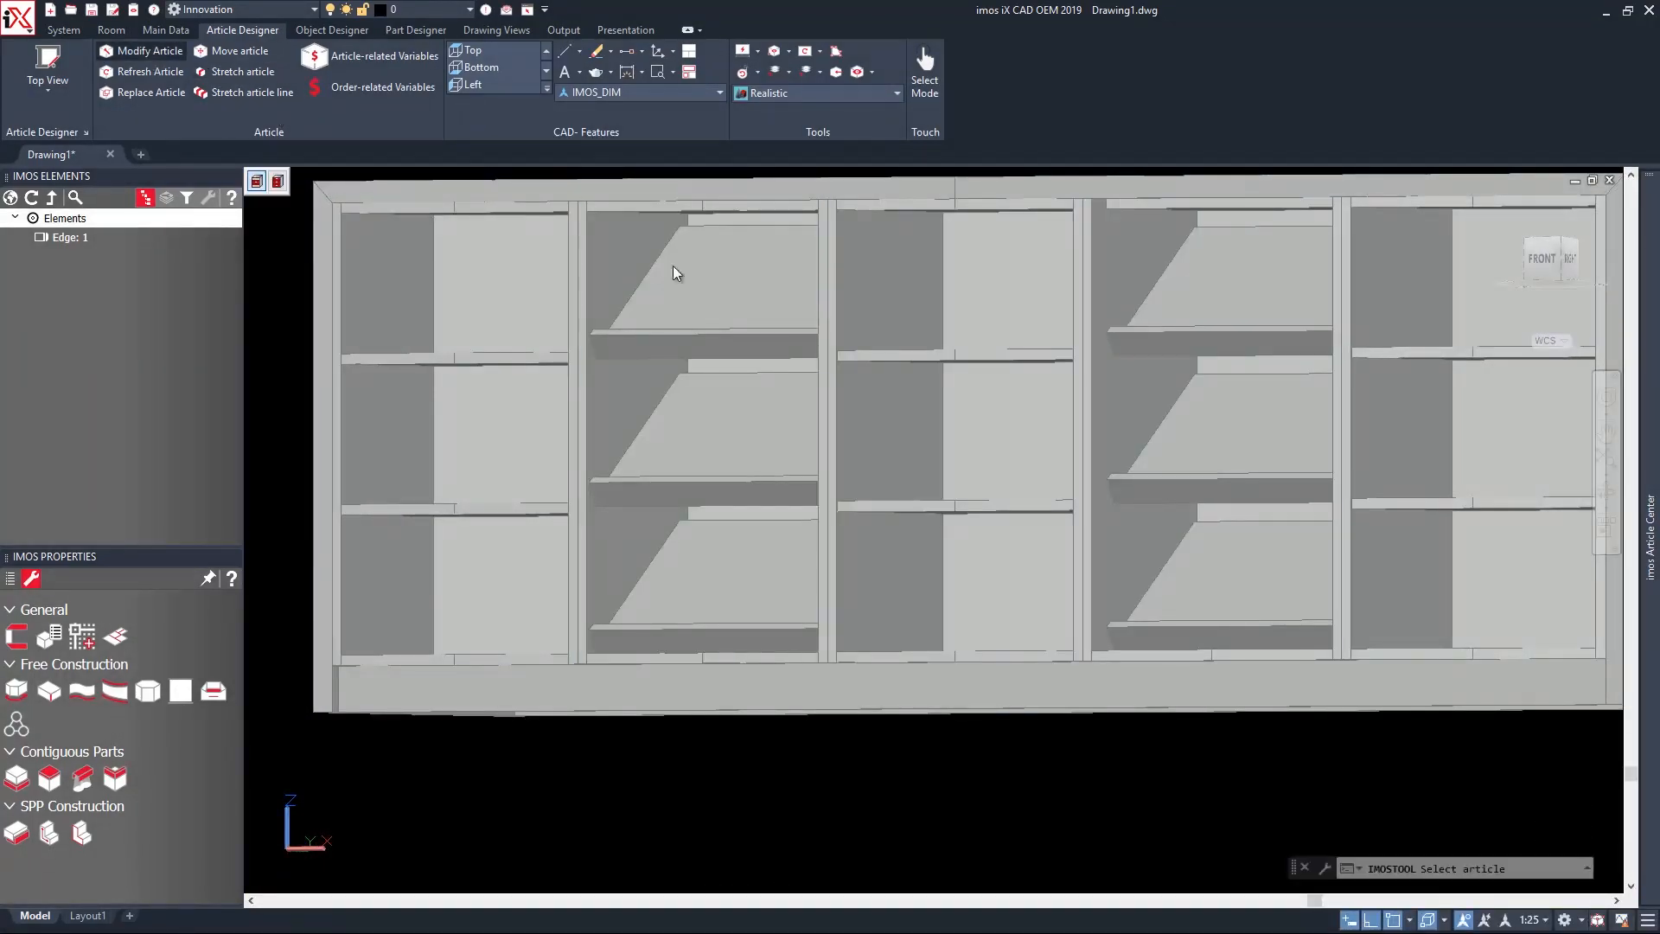
{"action": "left_click", "coordinate": [1195, 340]}
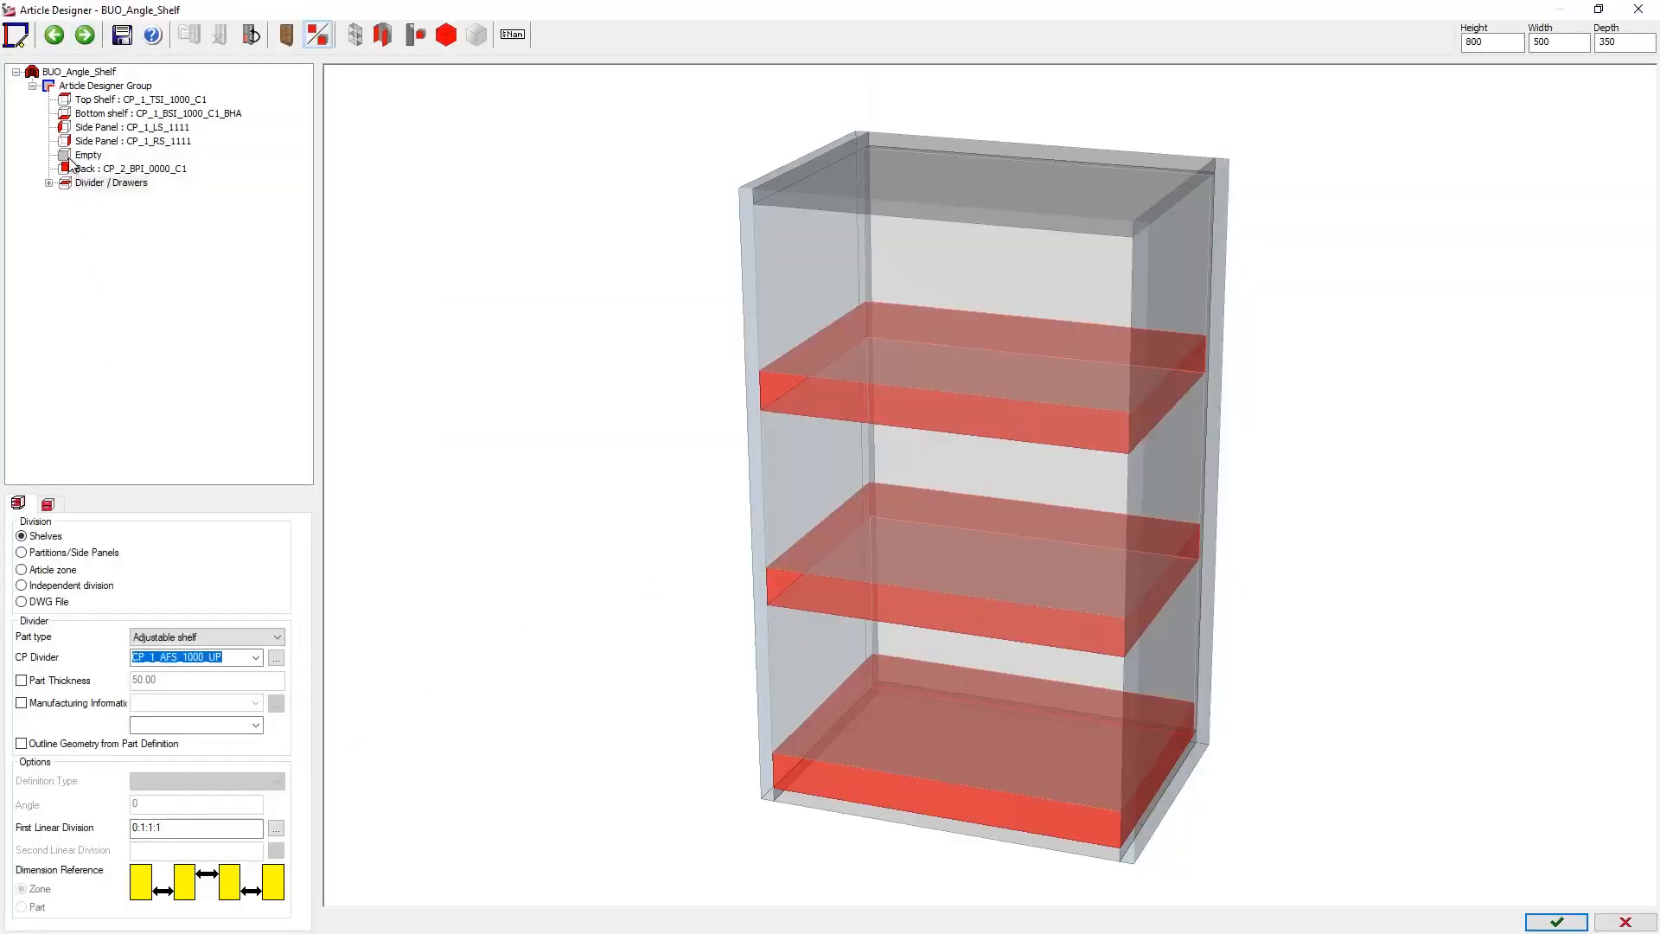
{"action": "left_click", "coordinate": [83, 154]}
{"action": "left_click", "coordinate": [49, 504]}
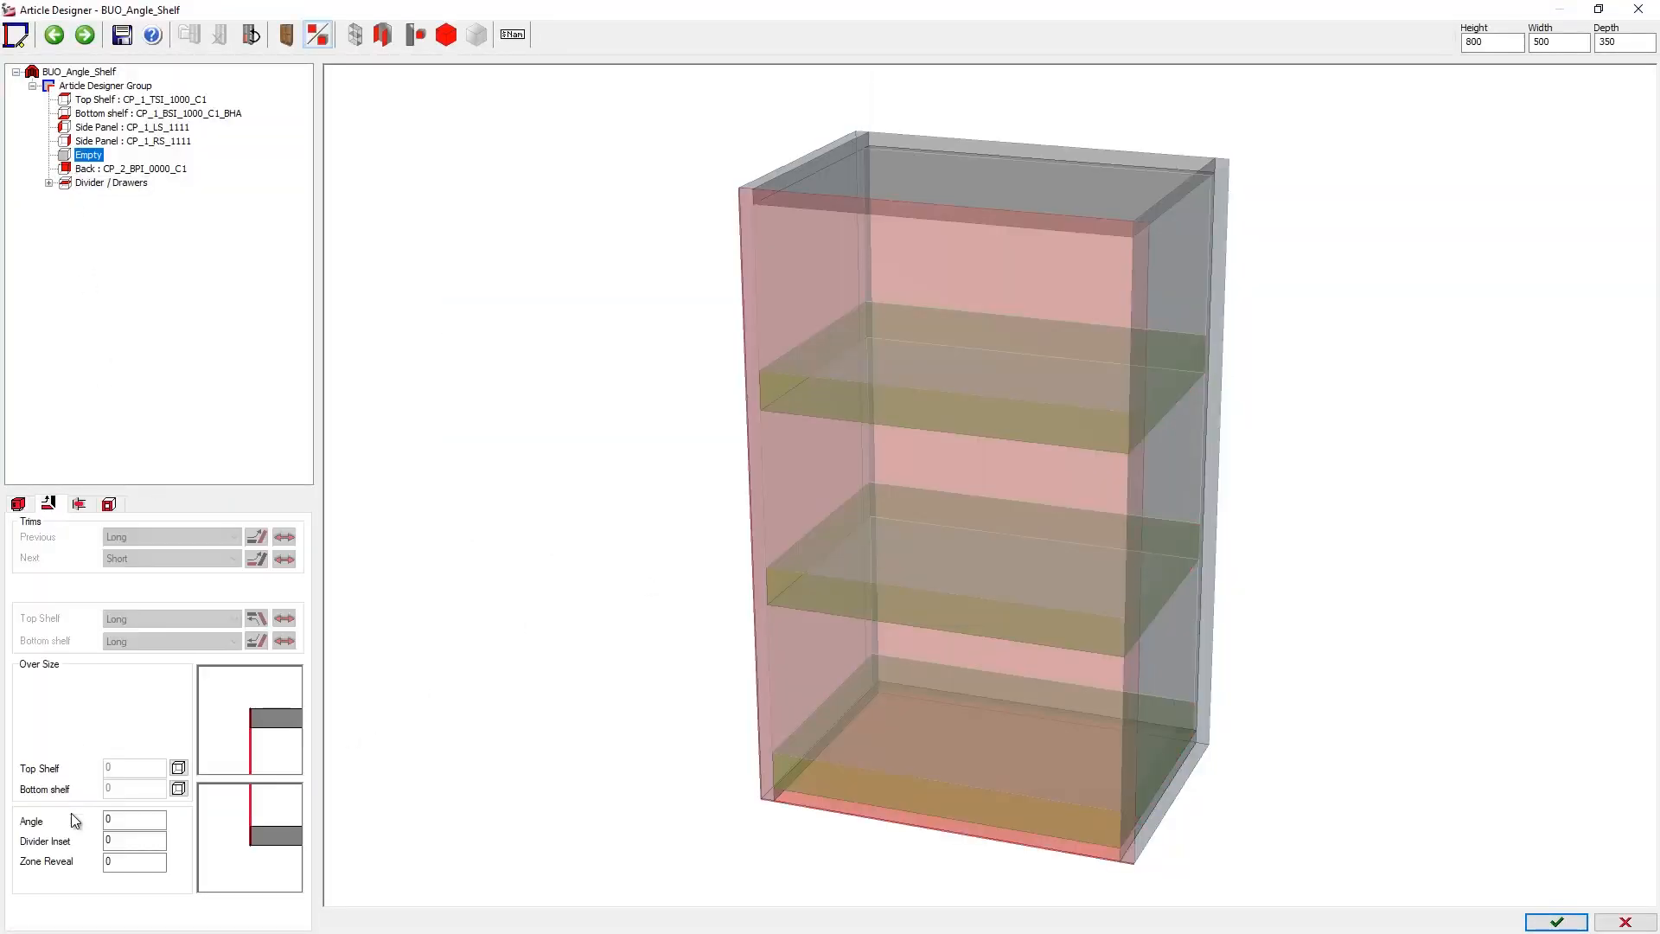
{"action": "type", "text": "-30"}
Set the back panel's Zone Reveal to 20, apply without saving the article's changes, and update the contiguous parts.
{"action": "left_click", "coordinate": [87, 169]}
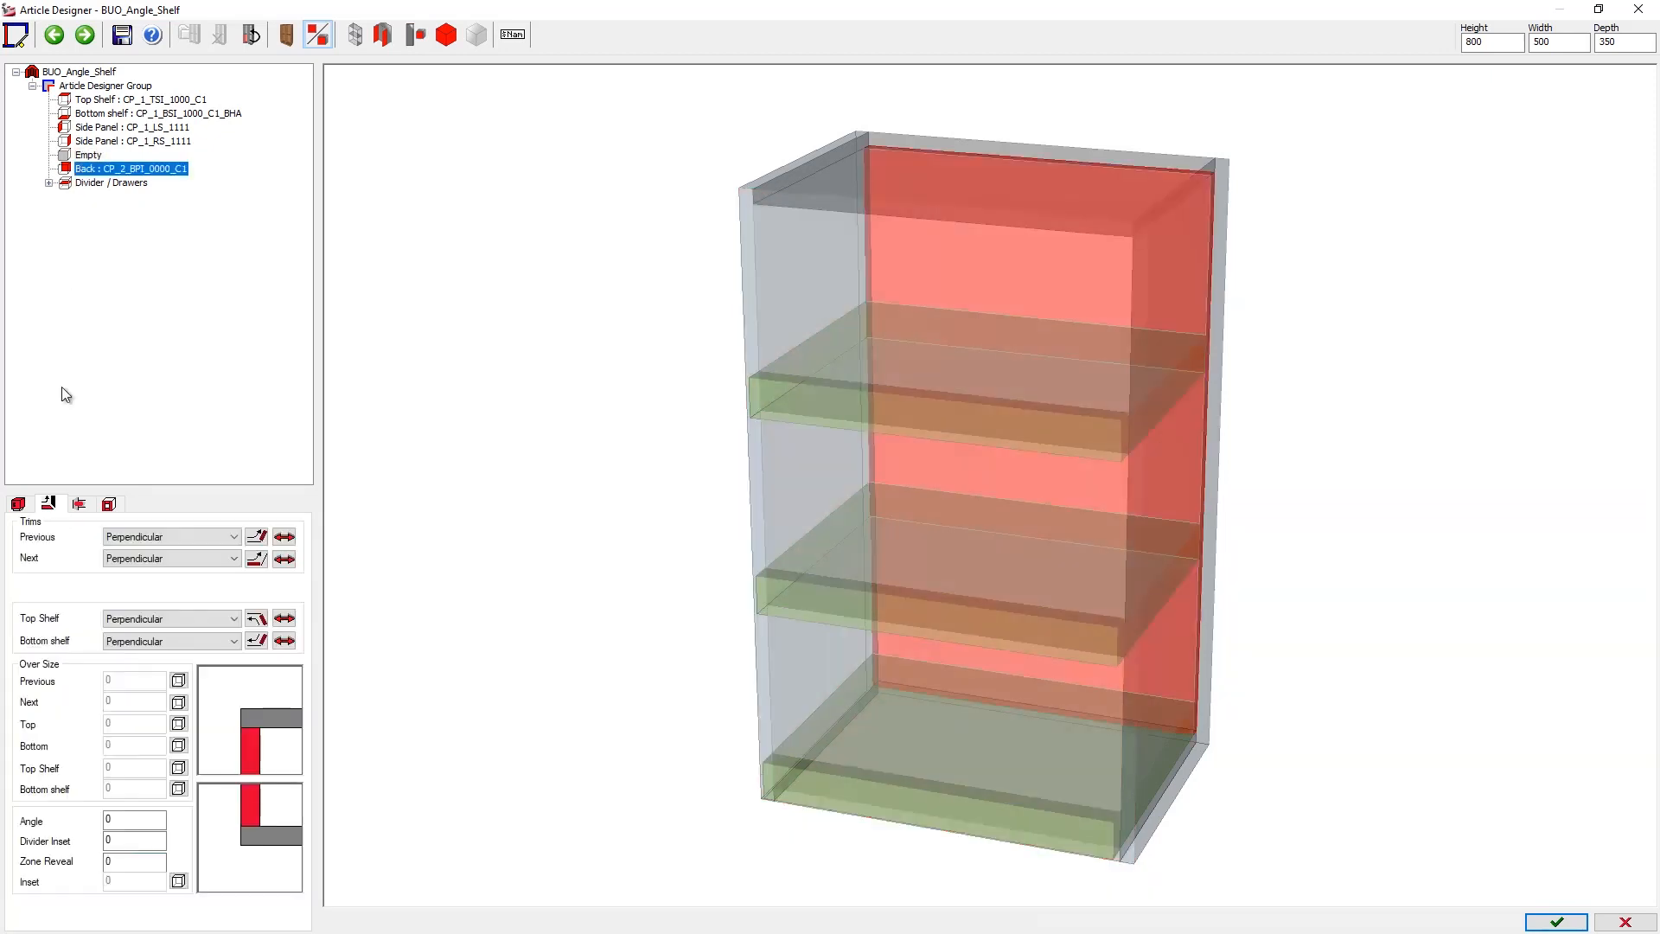
{"action": "left_click", "coordinate": [124, 862]}
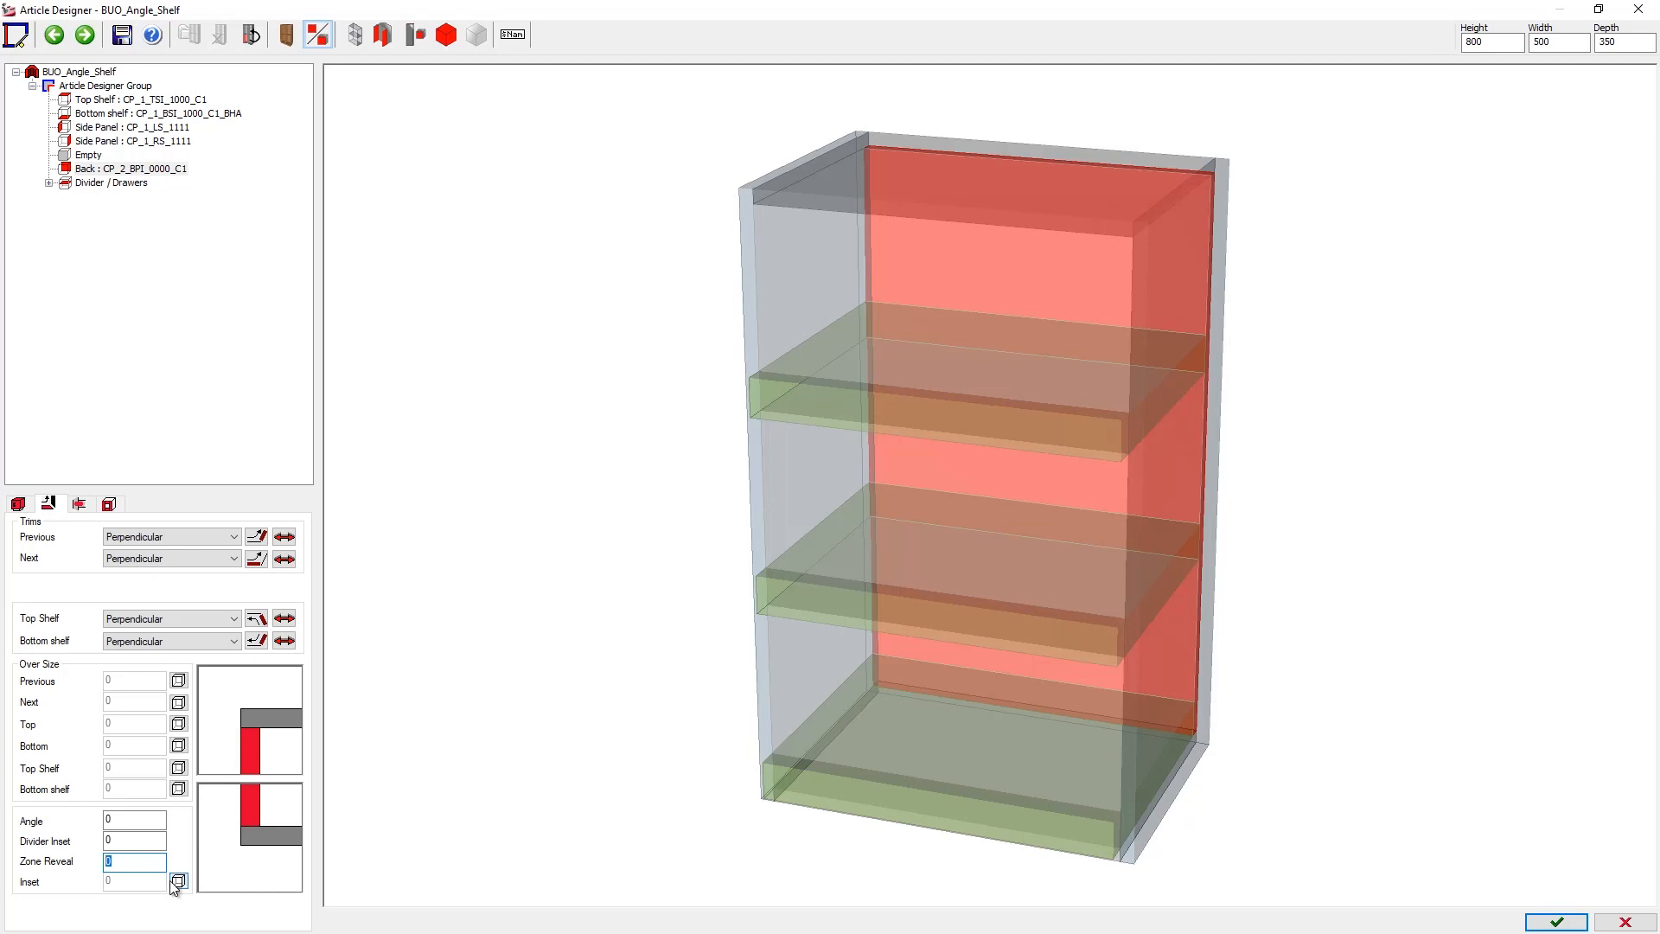
{"action": "type", "text": "20"}
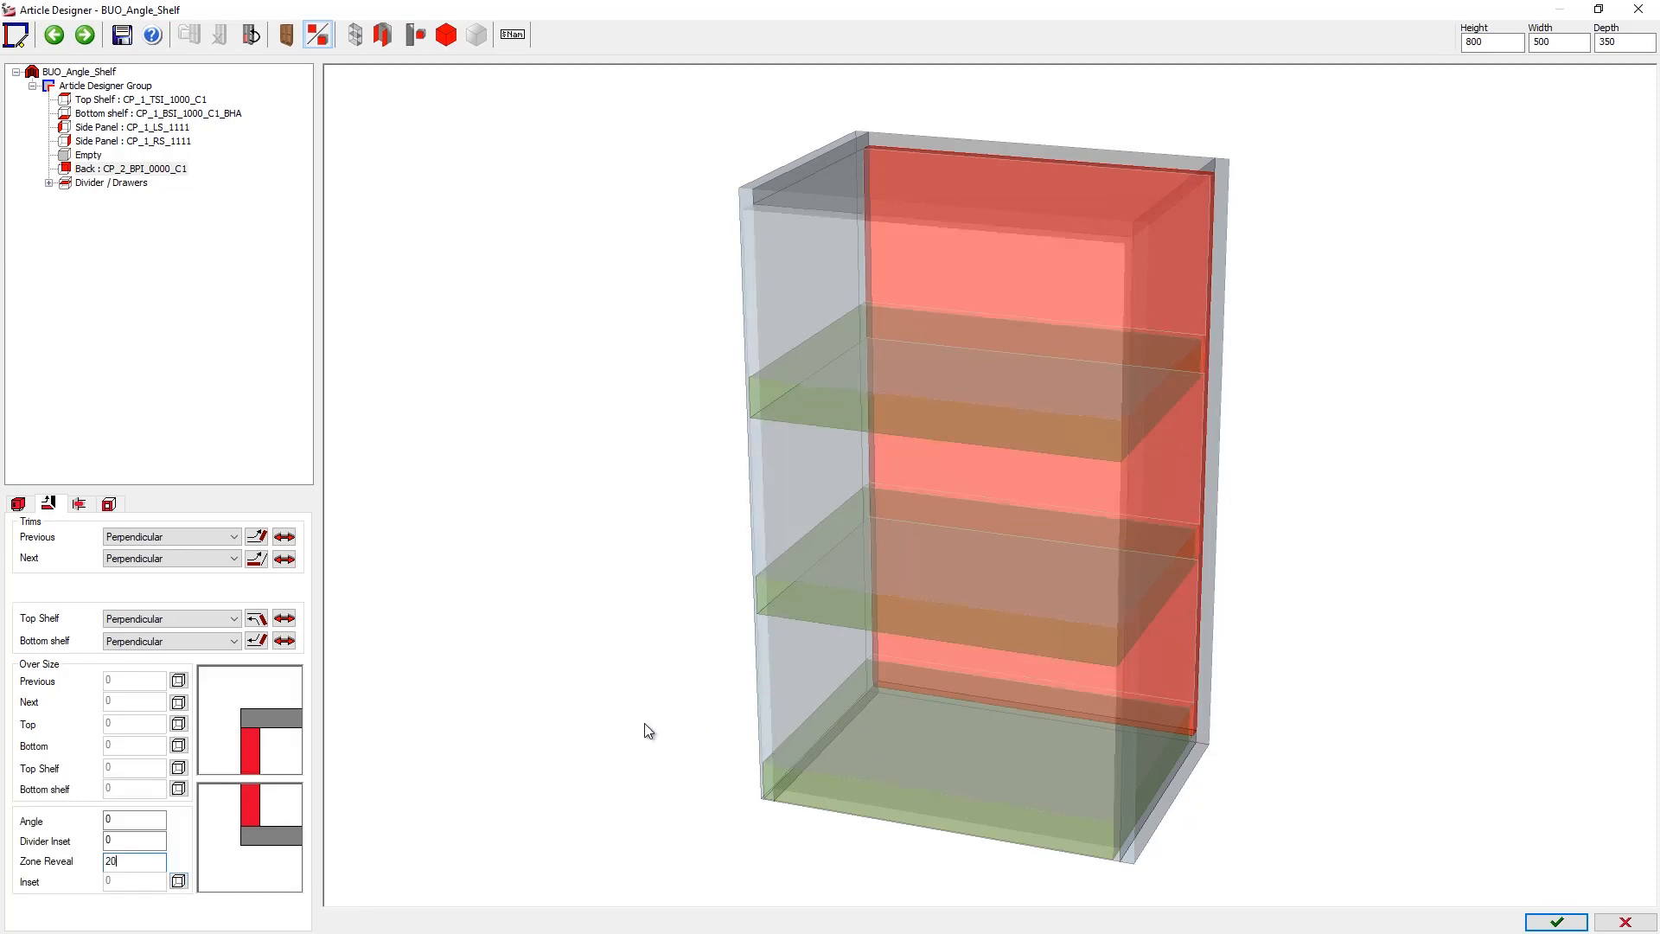
{"action": "left_click", "coordinate": [1556, 922]}
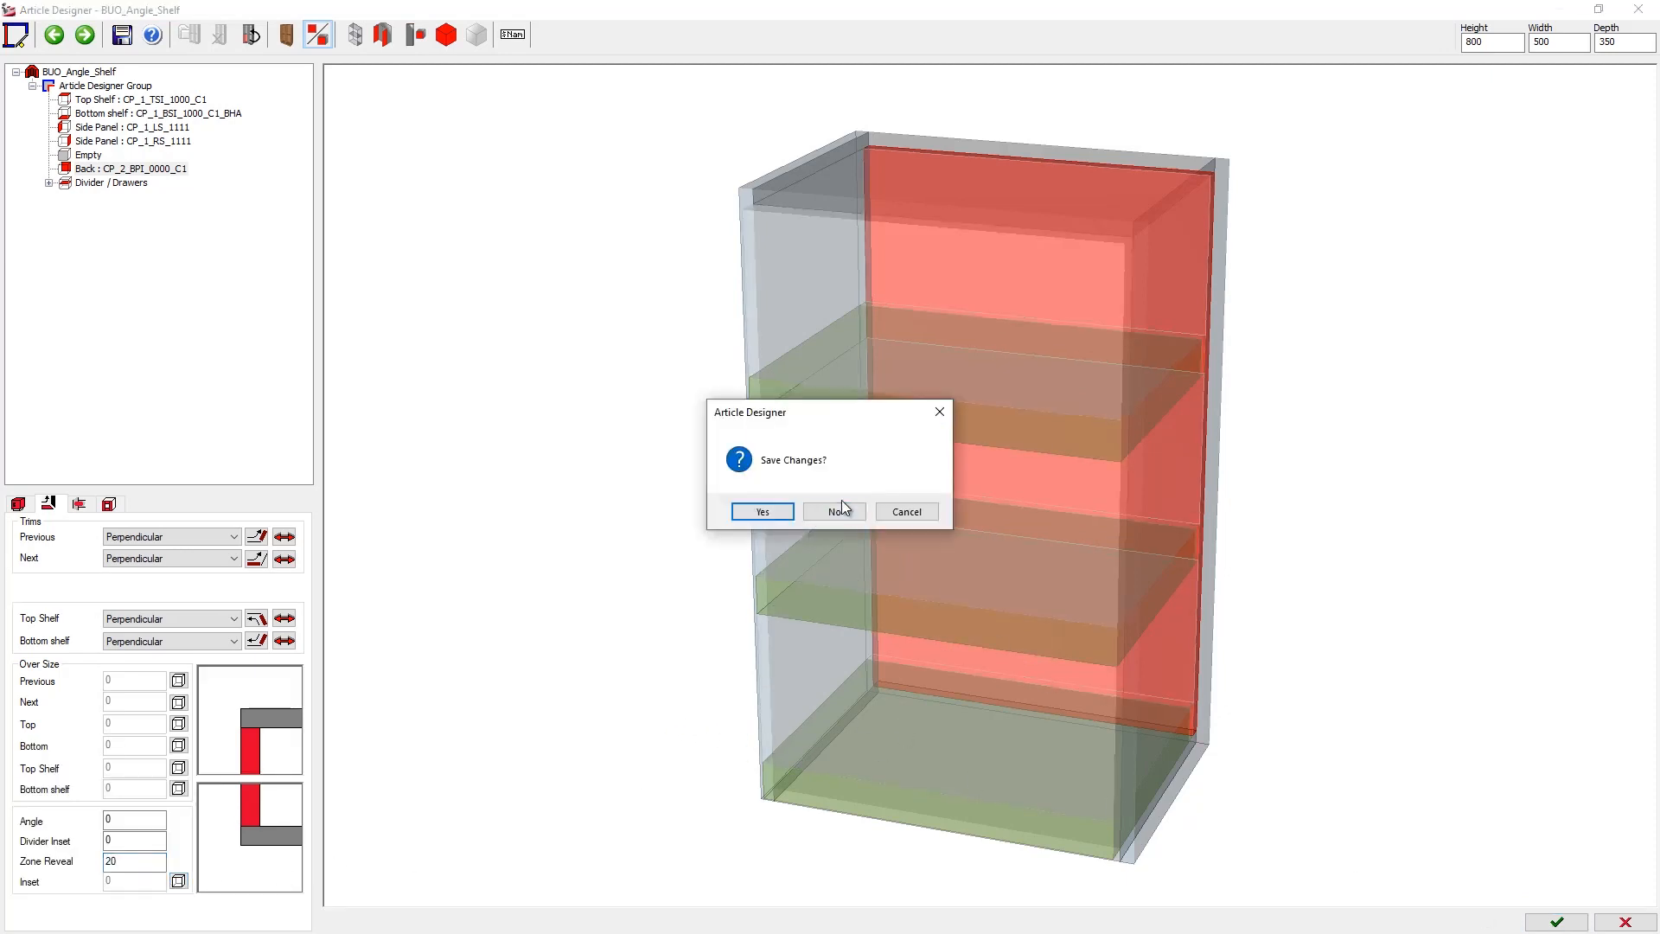
{"action": "left_click", "coordinate": [843, 510]}
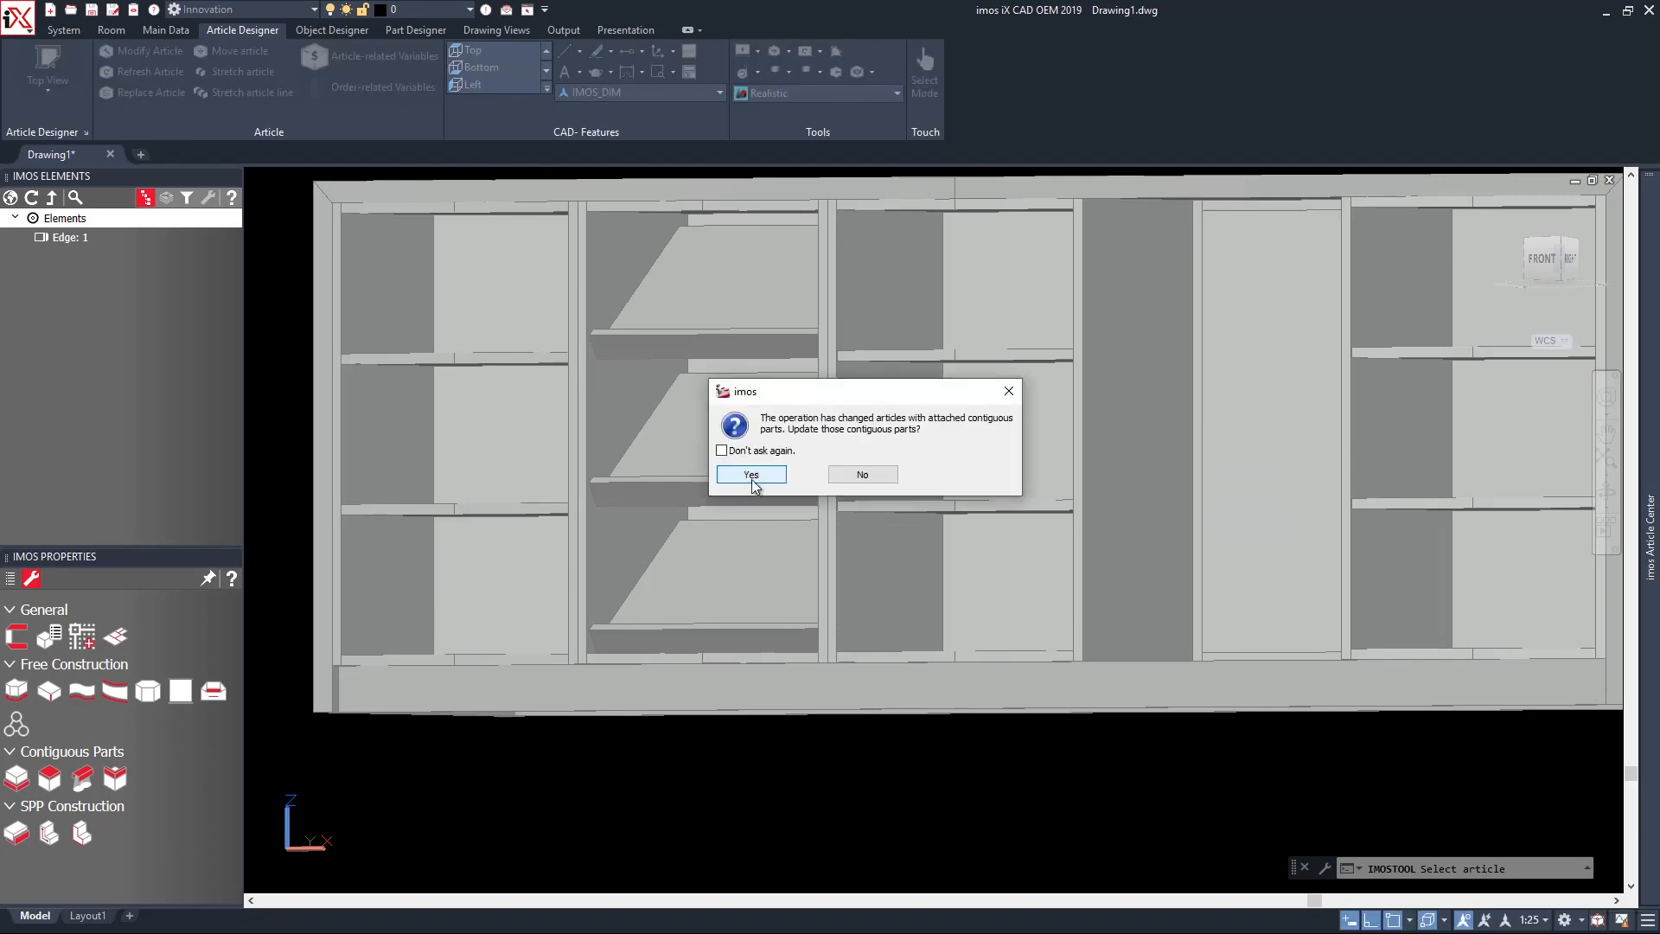
{"action": "left_click", "coordinate": [752, 477]}
{"action": "scroll", "coordinate": [997, 649], "scroll_direction": "down", "scroll_amount": 2}
{"action": "middle_click_drag", "start_coordinate": [997, 649], "coordinate": [1111, 798], "text": "shift"}
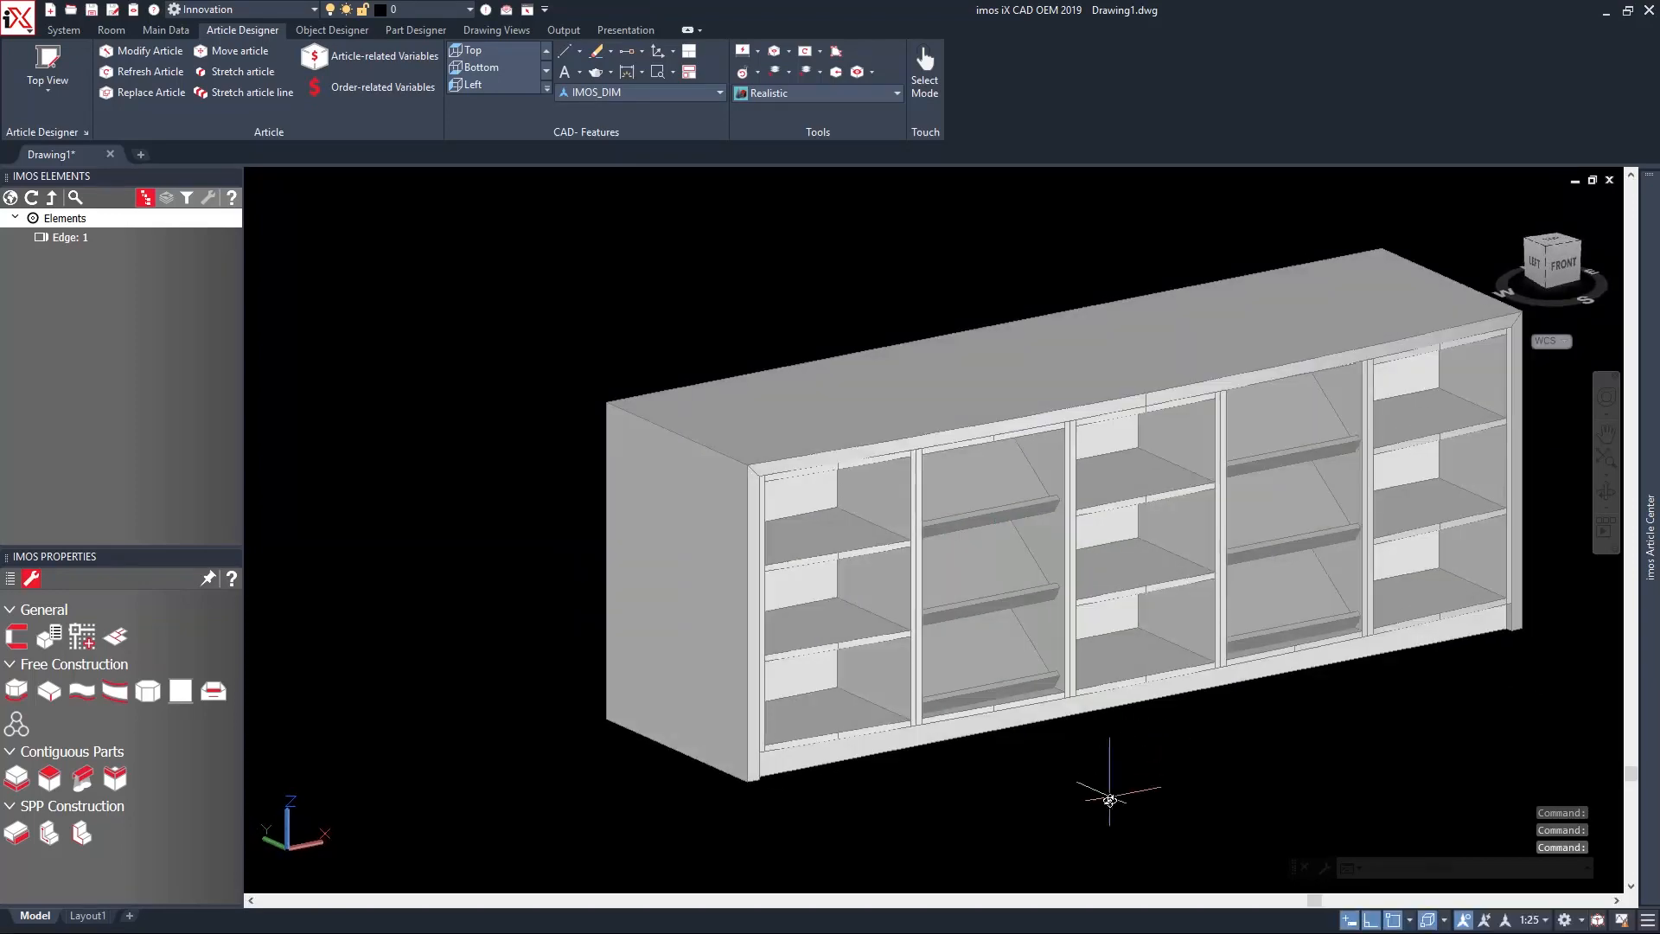
{"action": "mouse_move", "coordinate": [709, 839]}
{"action": "middle_mouse_down", "text": "shift"}
{"action": "mouse_move", "coordinate": [817, 852]}
{"action": "mouse_move", "coordinate": [778, 817]}
{"action": "mouse_move", "coordinate": [848, 847]}
{"action": "mouse_move", "coordinate": [485, 842]}
{"action": "mouse_move", "coordinate": [304, 813]}
{"action": "mouse_move", "coordinate": [300, 827]}
{"action": "mouse_move", "coordinate": [717, 839]}
{"action": "middle_mouse_up", "text": "shift"}
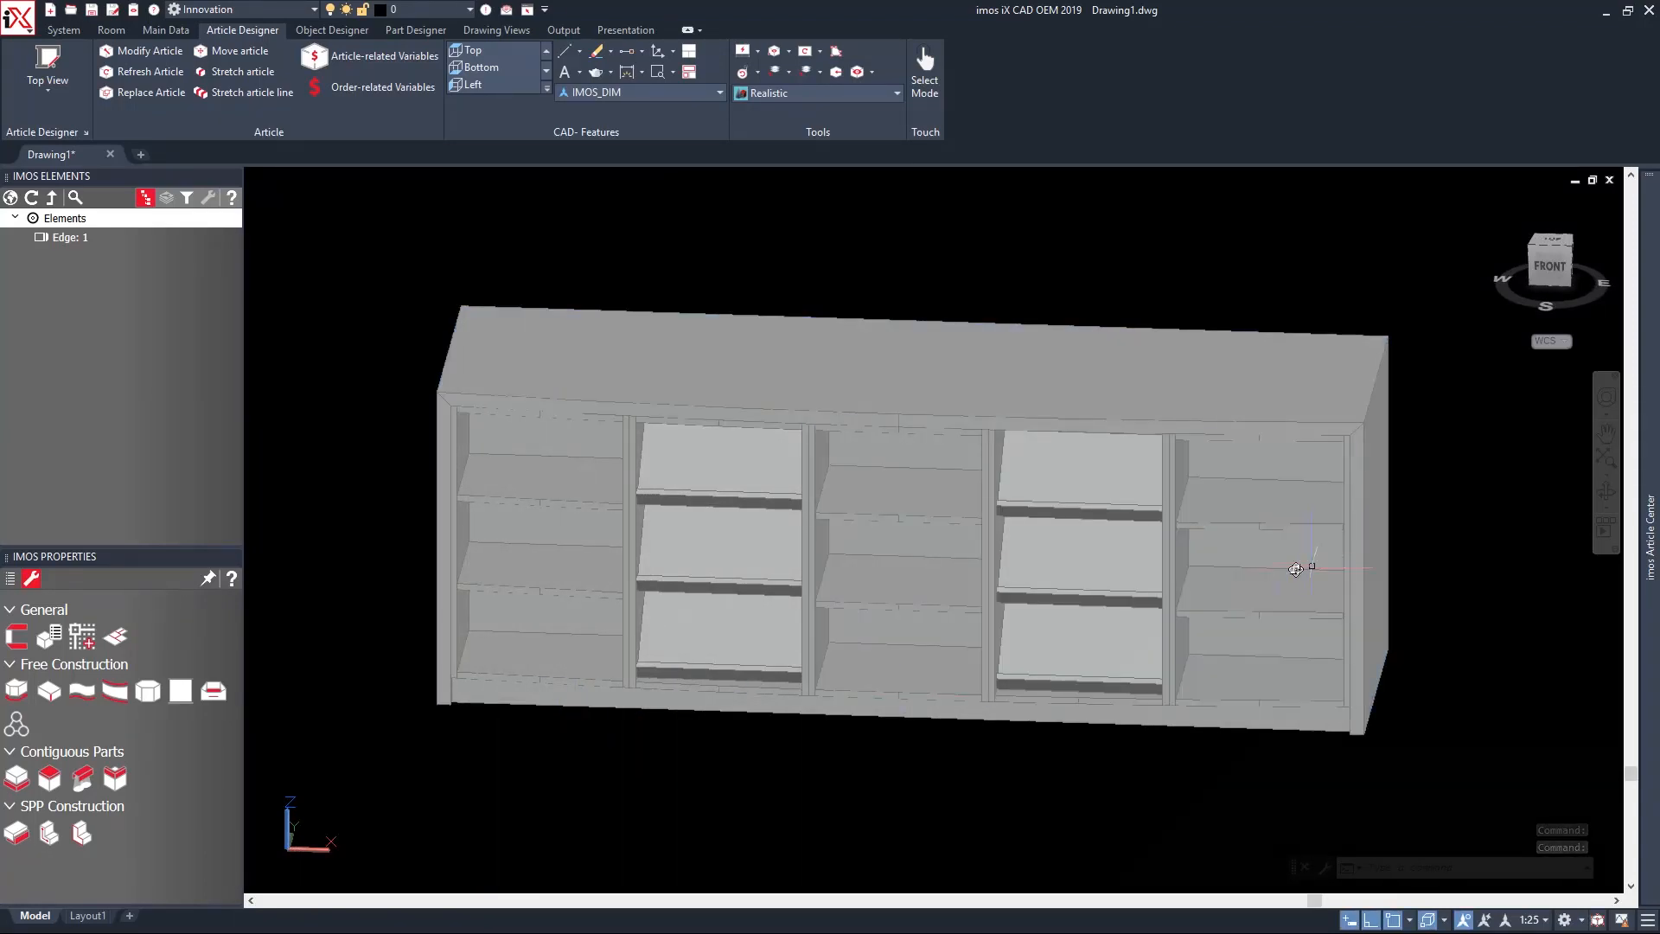
{"action": "middle_click_drag", "start_coordinate": [1131, 739], "coordinate": [702, 729], "text": "shift"}
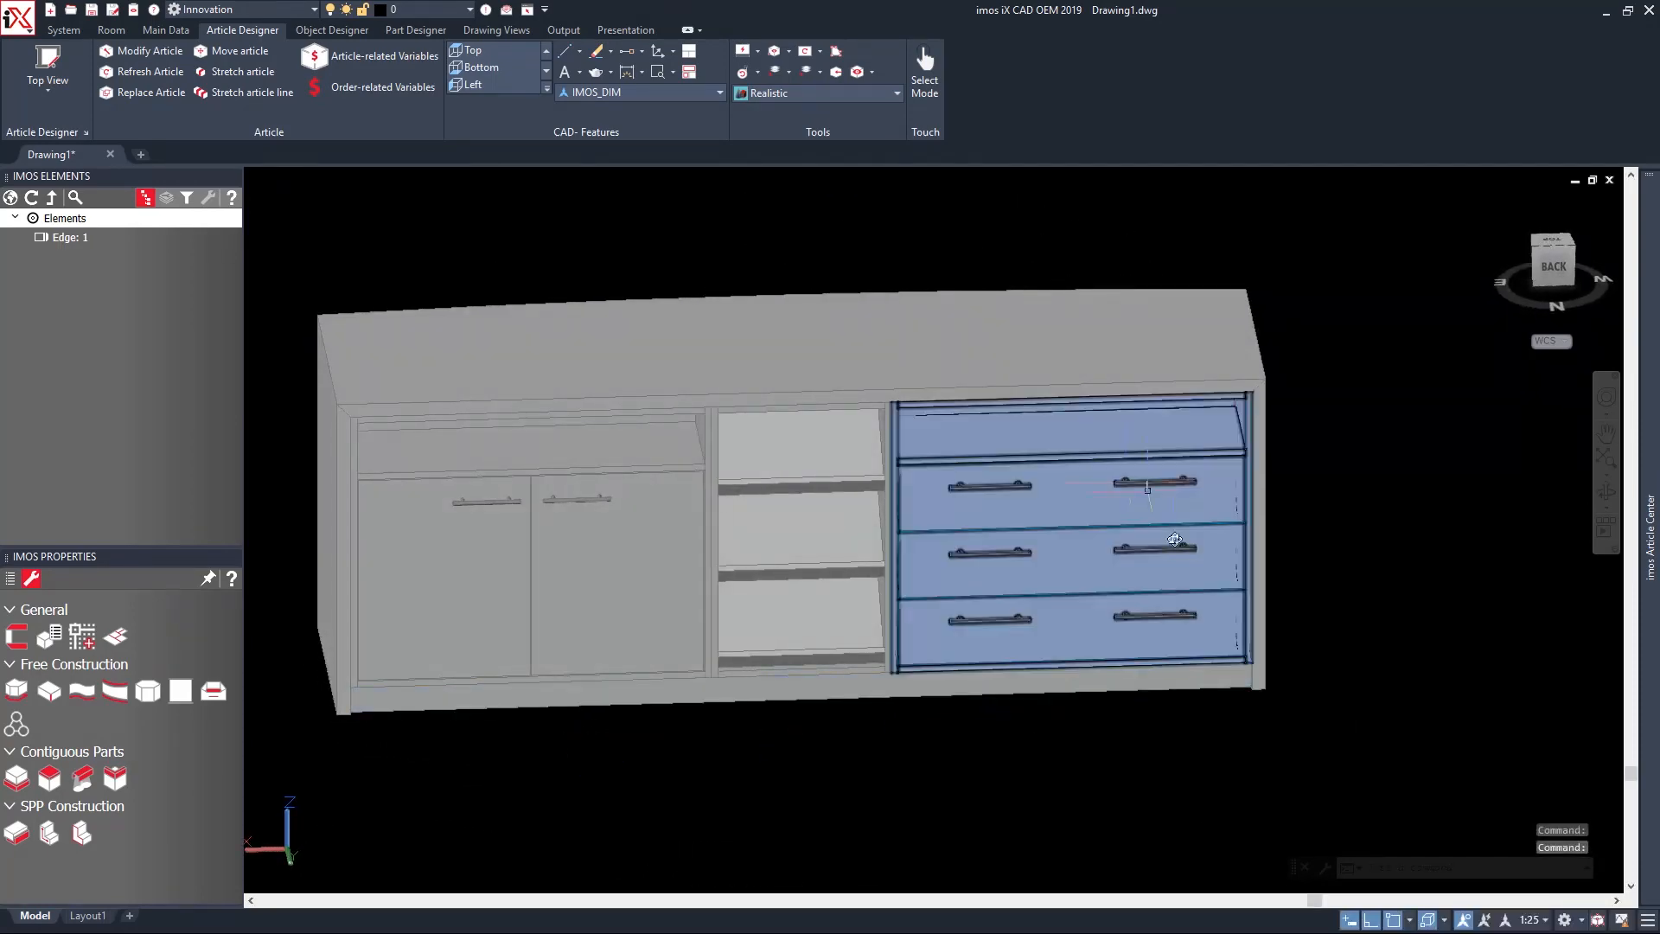
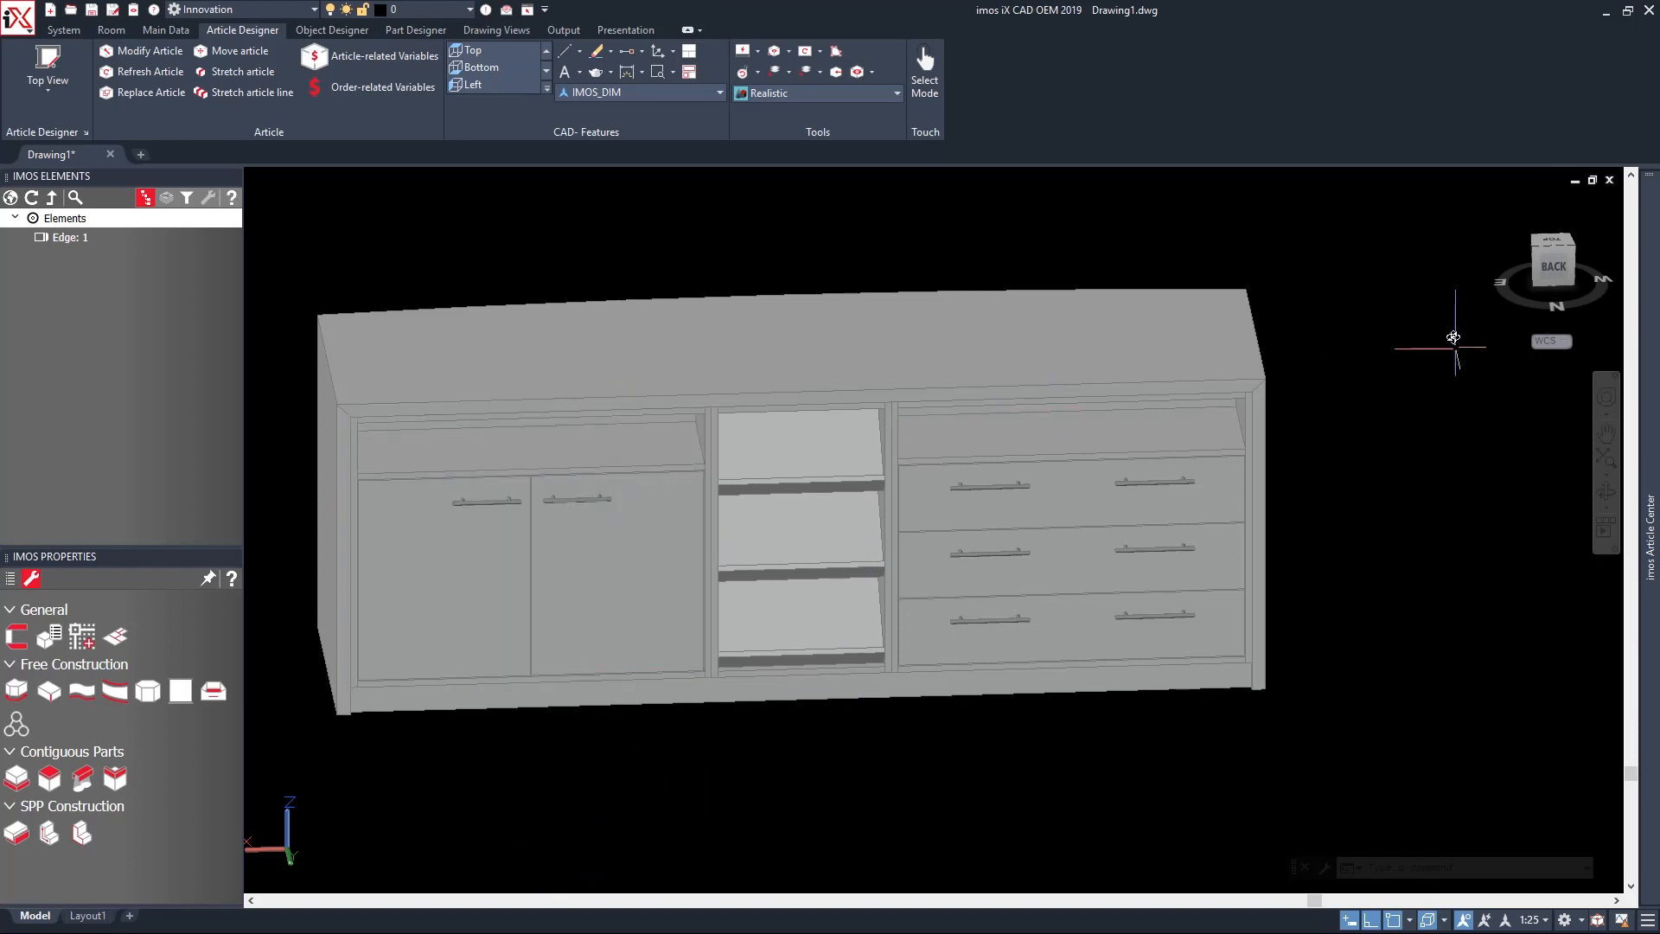
Switch the display to 2D Wireframe and show the cabinets from above.
{"action": "left_click", "coordinate": [775, 94]}
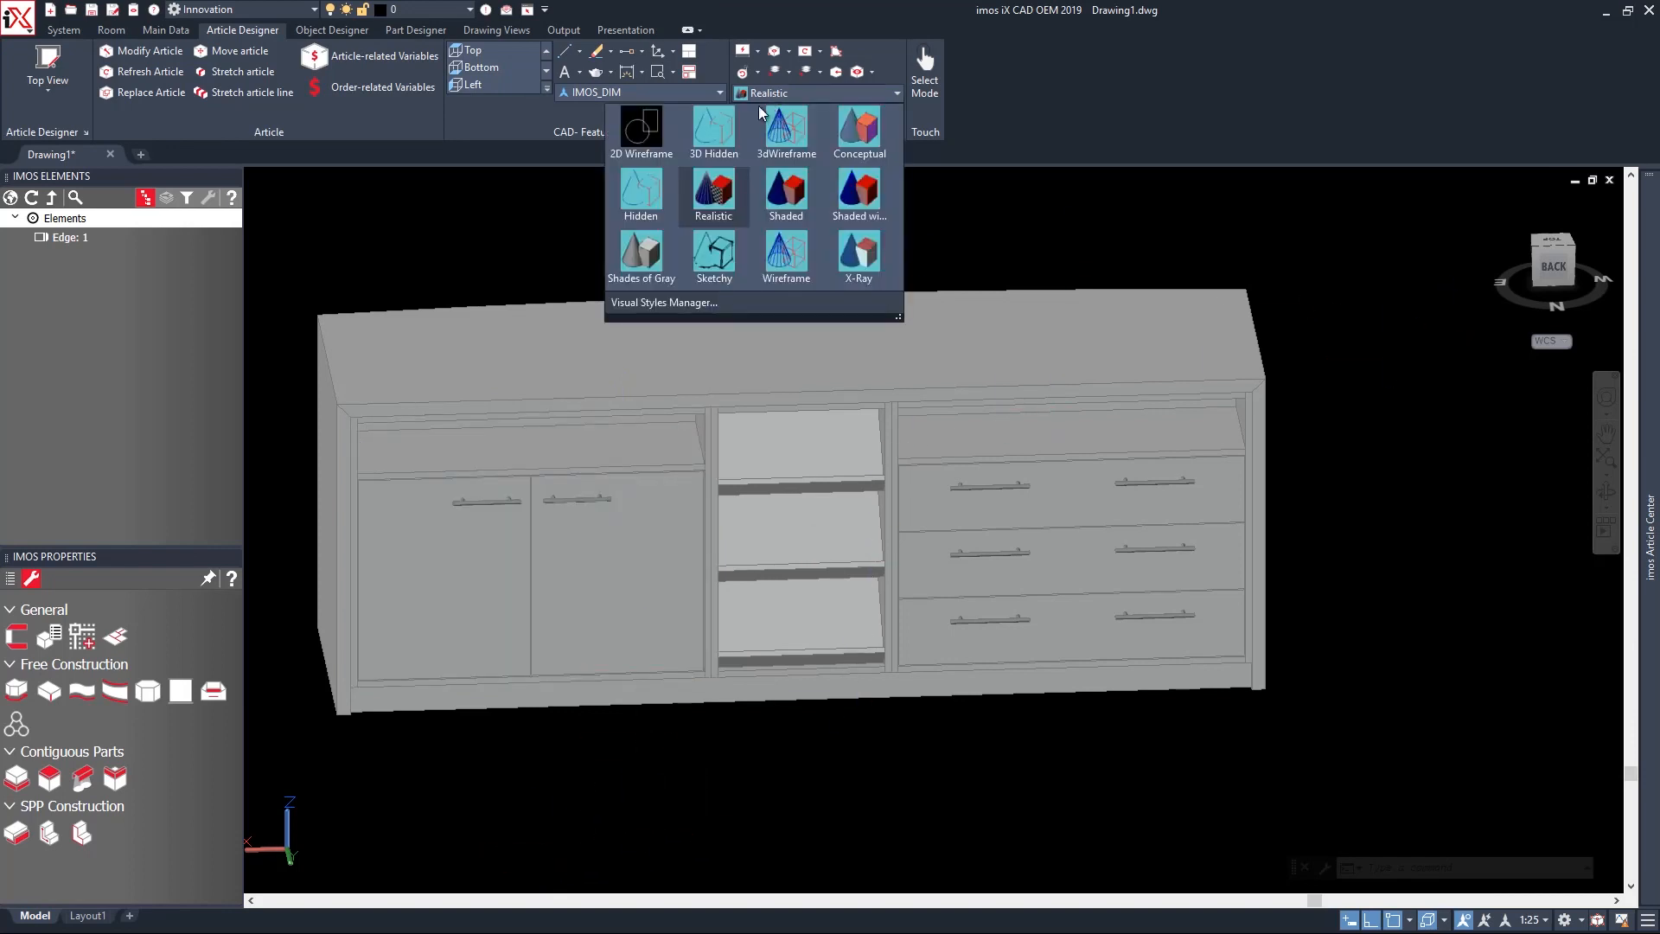
{"action": "left_click", "coordinate": [650, 129]}
{"action": "left_click", "coordinate": [1552, 243]}
{"action": "scroll", "coordinate": [841, 562], "scroll_direction": "up", "scroll_amount": 5}
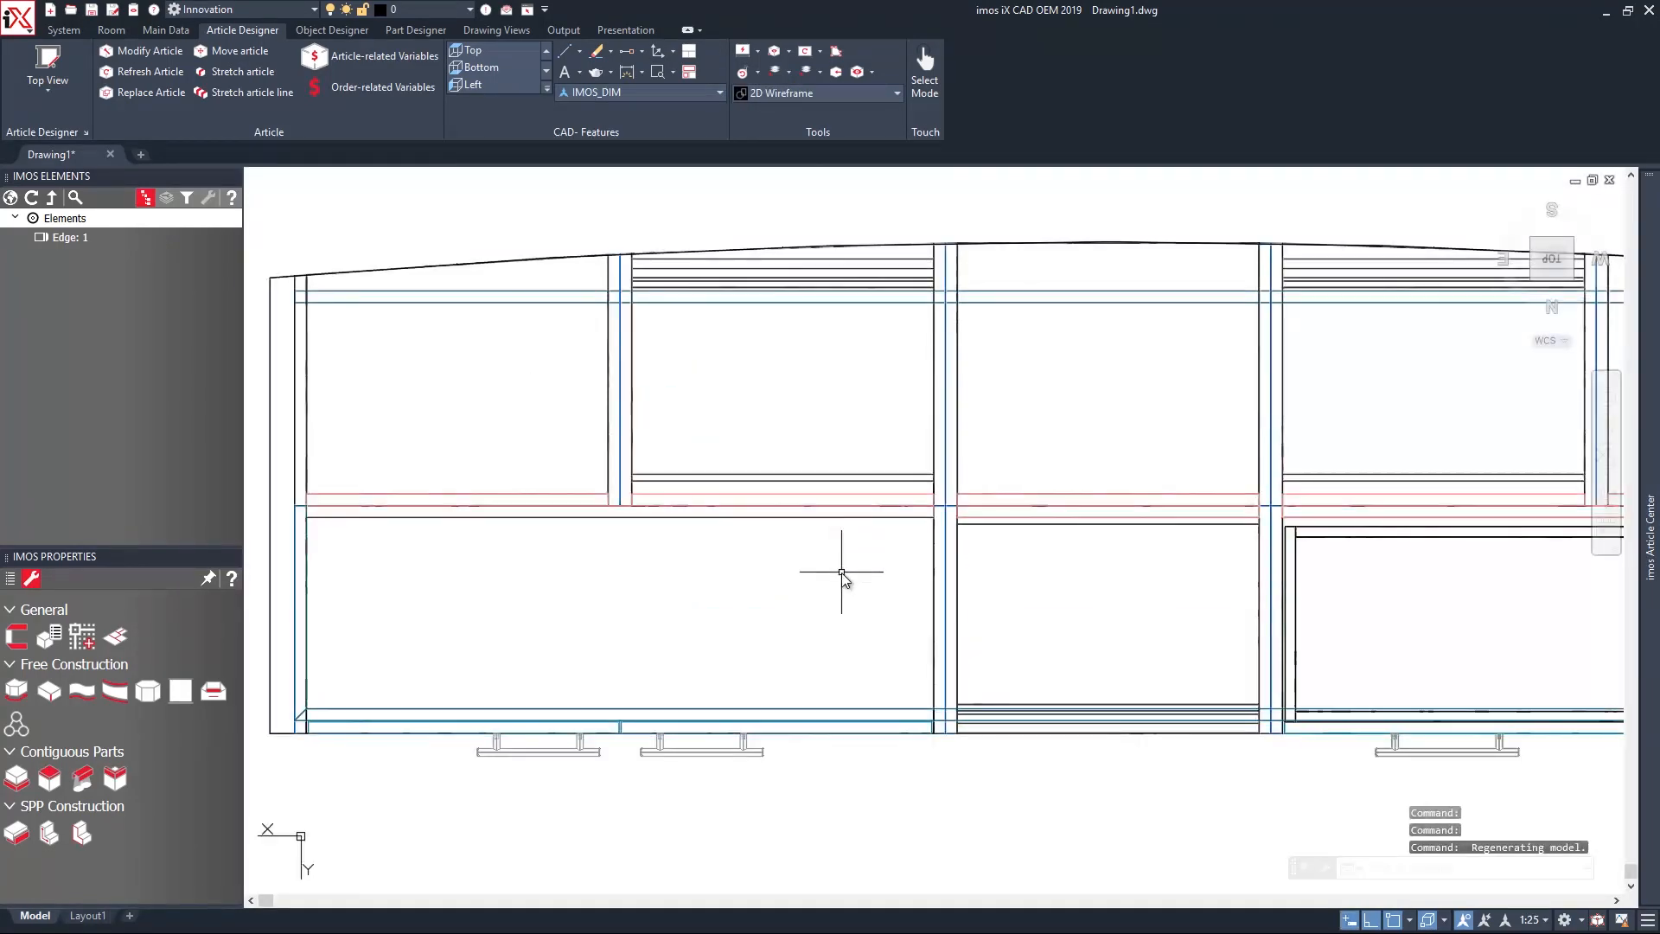
Draw a circle with a diameter of 80 inside the two-door cabinet, near its inner back corner.
{"action": "type", "text": "c"}
{"action": "key", "text": "Return"}
{"action": "left_click", "coordinate": [871, 560]}
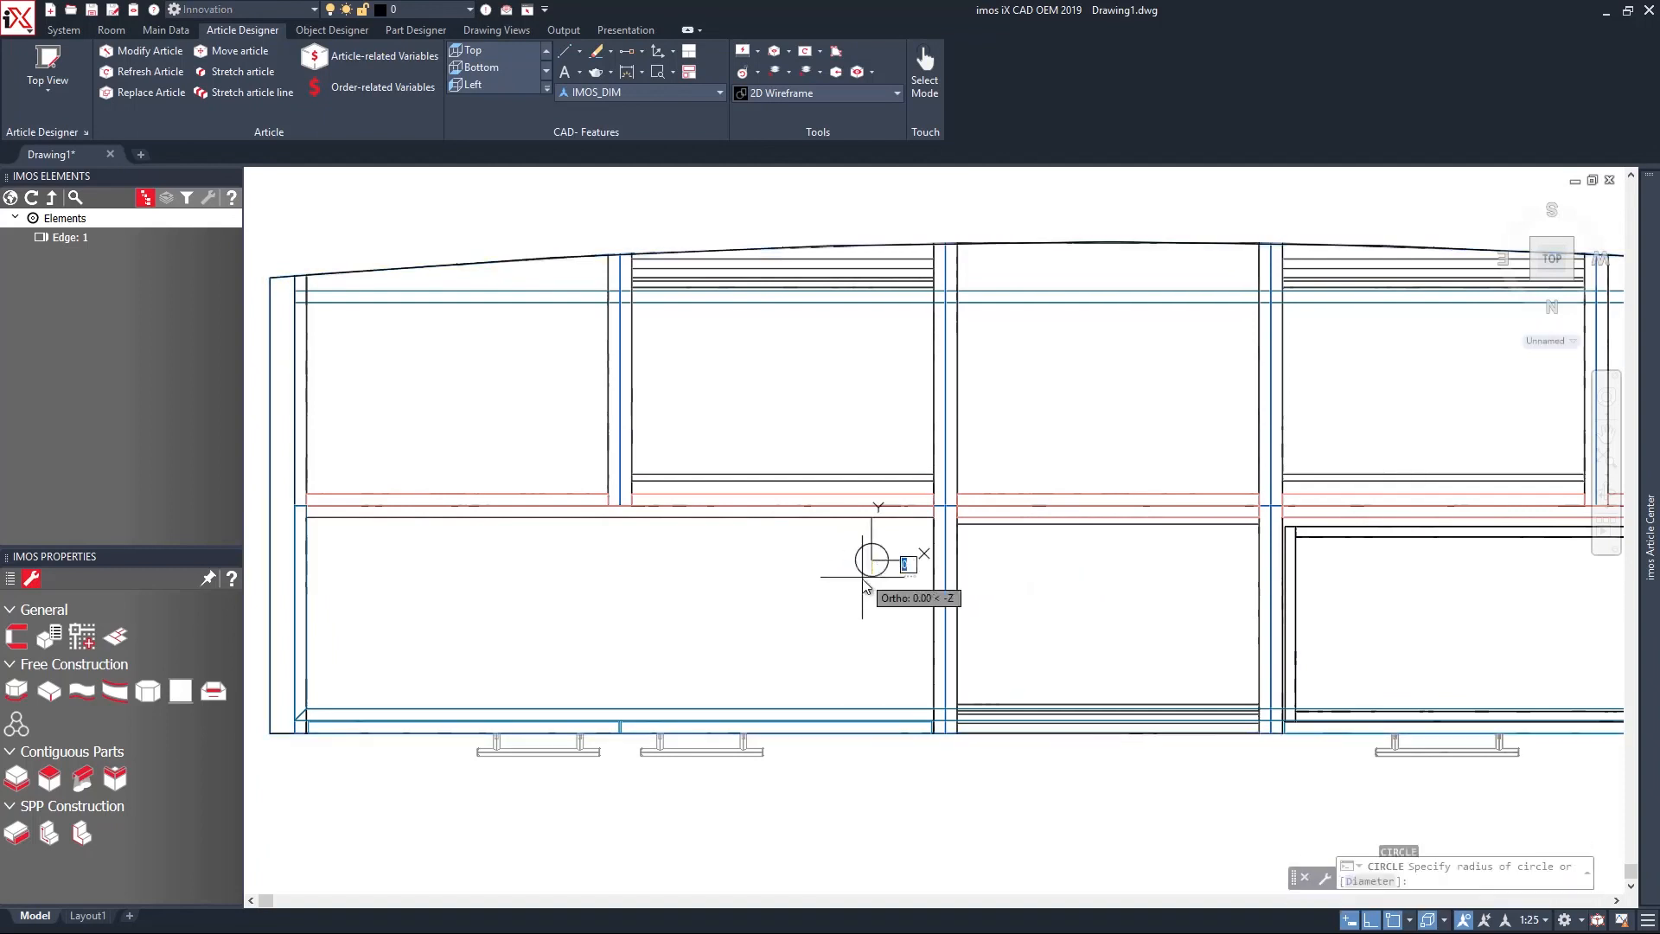
{"action": "type", "text": "d"}
{"action": "key", "text": "Return"}
{"action": "type", "text": "80"}
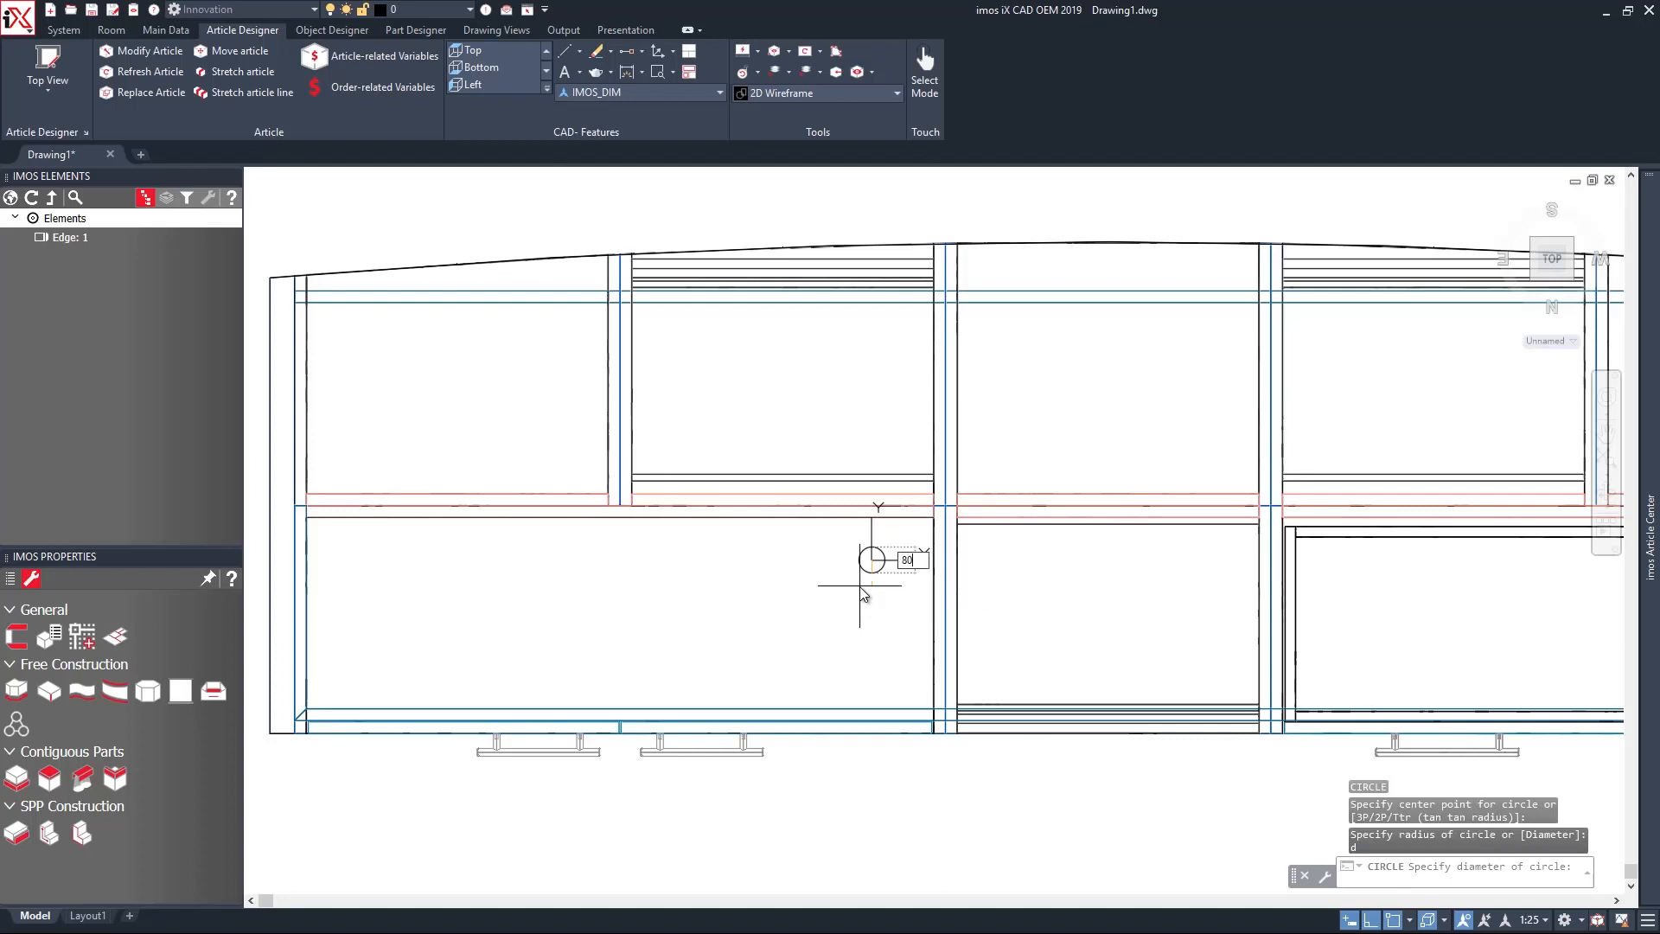
{"action": "key", "text": "Return"}
Move the circle by its centre onto the two-door cabinet's inner back corner beside the middle compartment.
{"action": "left_click", "coordinate": [874, 588]}
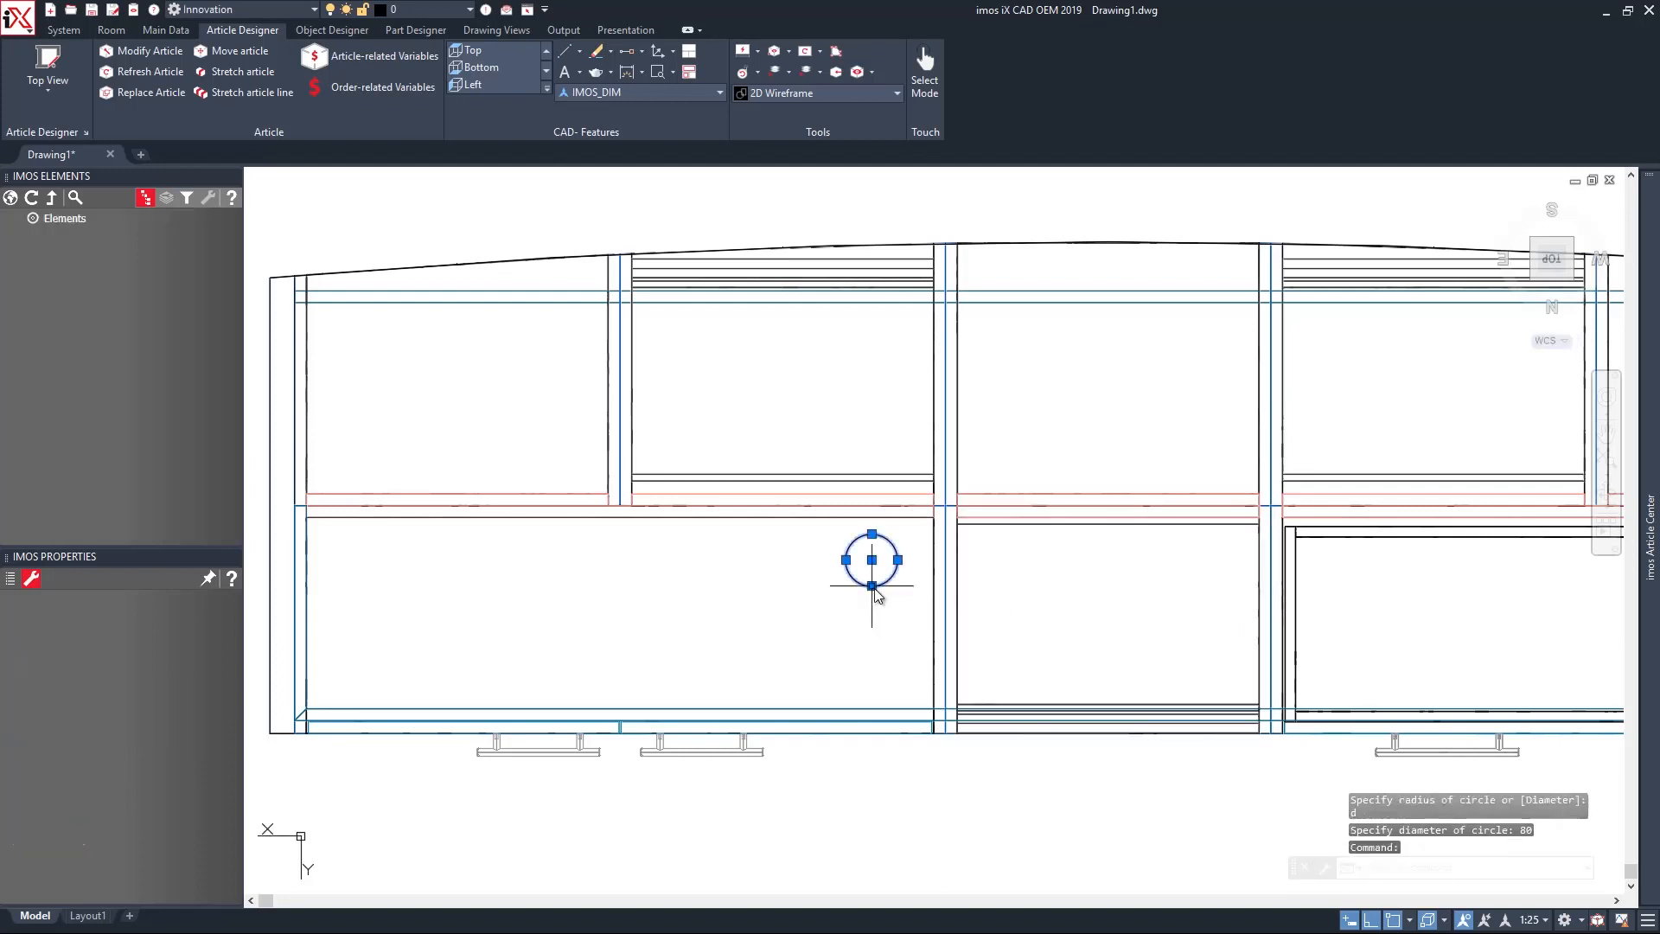
{"action": "type", "text": "m"}
{"action": "key", "text": "Return"}
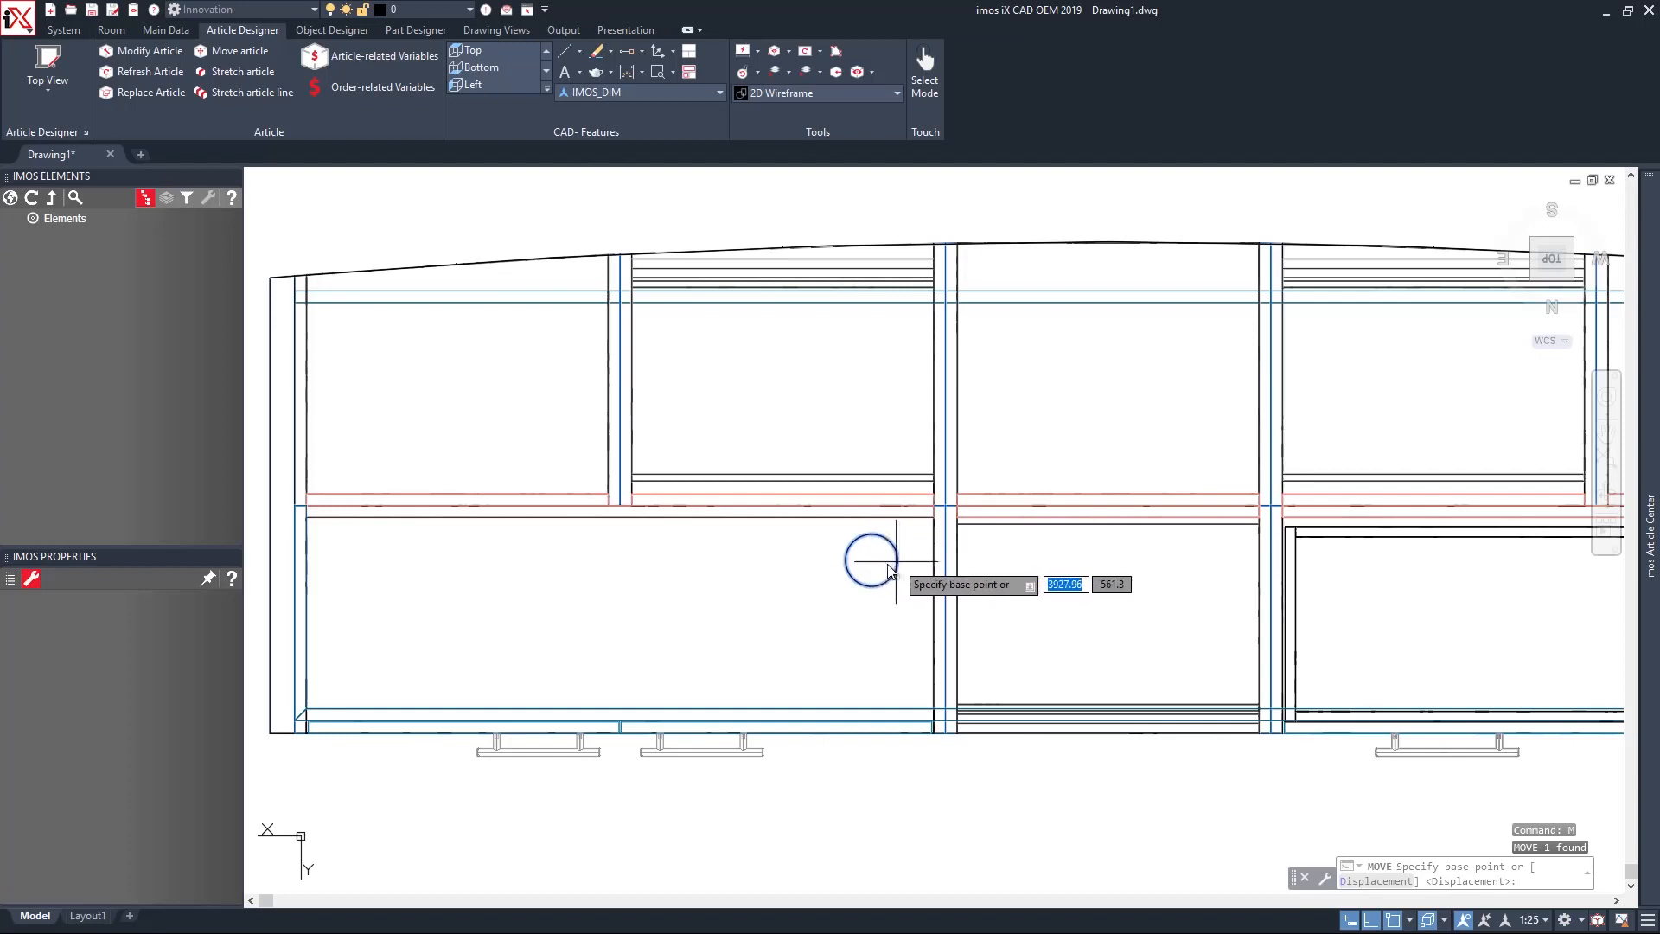
{"action": "right_click", "coordinate": [885, 573], "text": "shift"}
{"action": "left_click", "coordinate": [920, 718]}
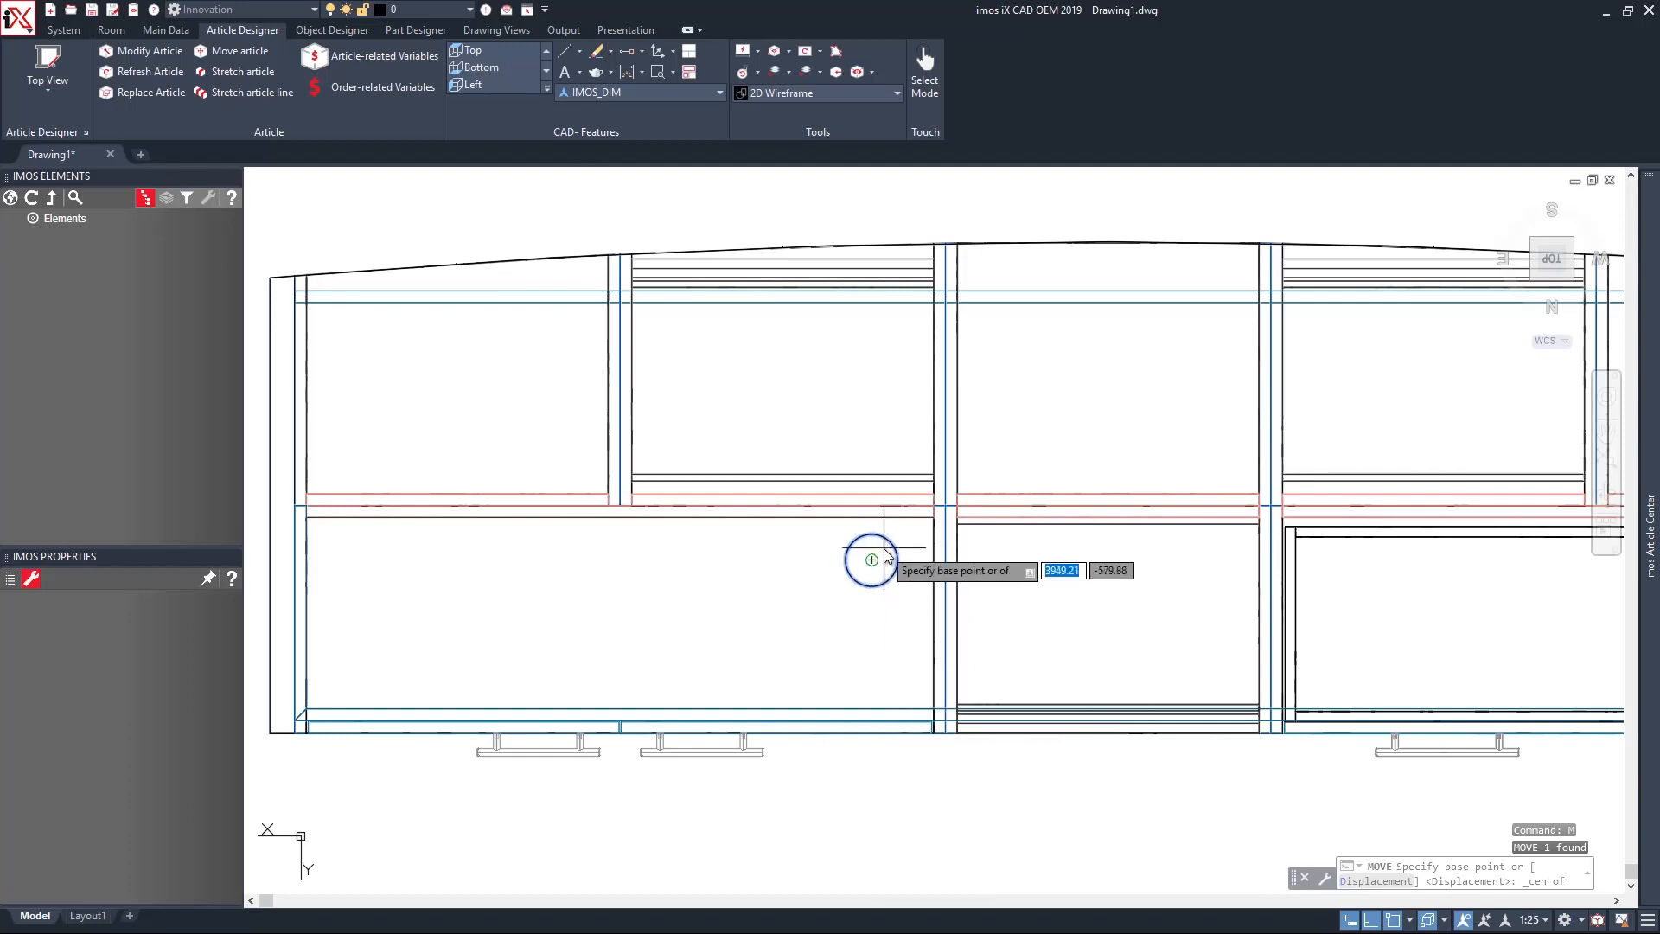
{"action": "left_click", "coordinate": [873, 562]}
{"action": "scroll", "coordinate": [918, 536], "scroll_direction": "up", "scroll_amount": 4}
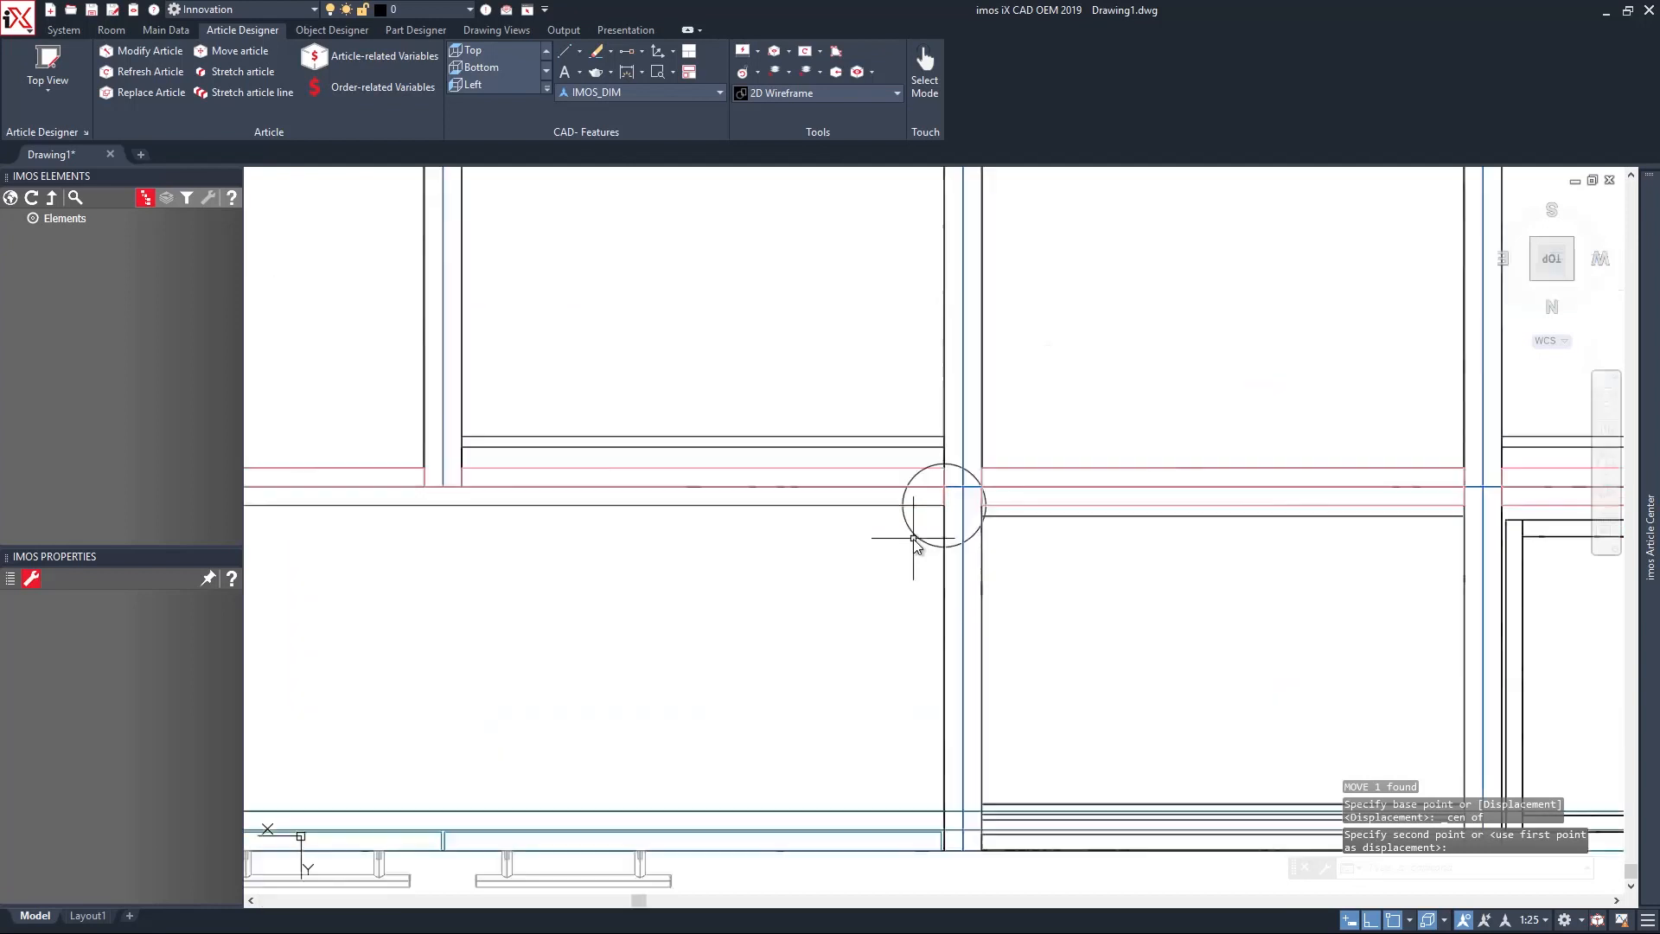
Move the circle 120 along the cabinet's width, away from the middle compartment.
{"action": "key", "text": "Escape"}
{"action": "type", "text": "m"}
{"action": "key", "text": "Return"}
{"action": "left_click", "coordinate": [848, 551]}
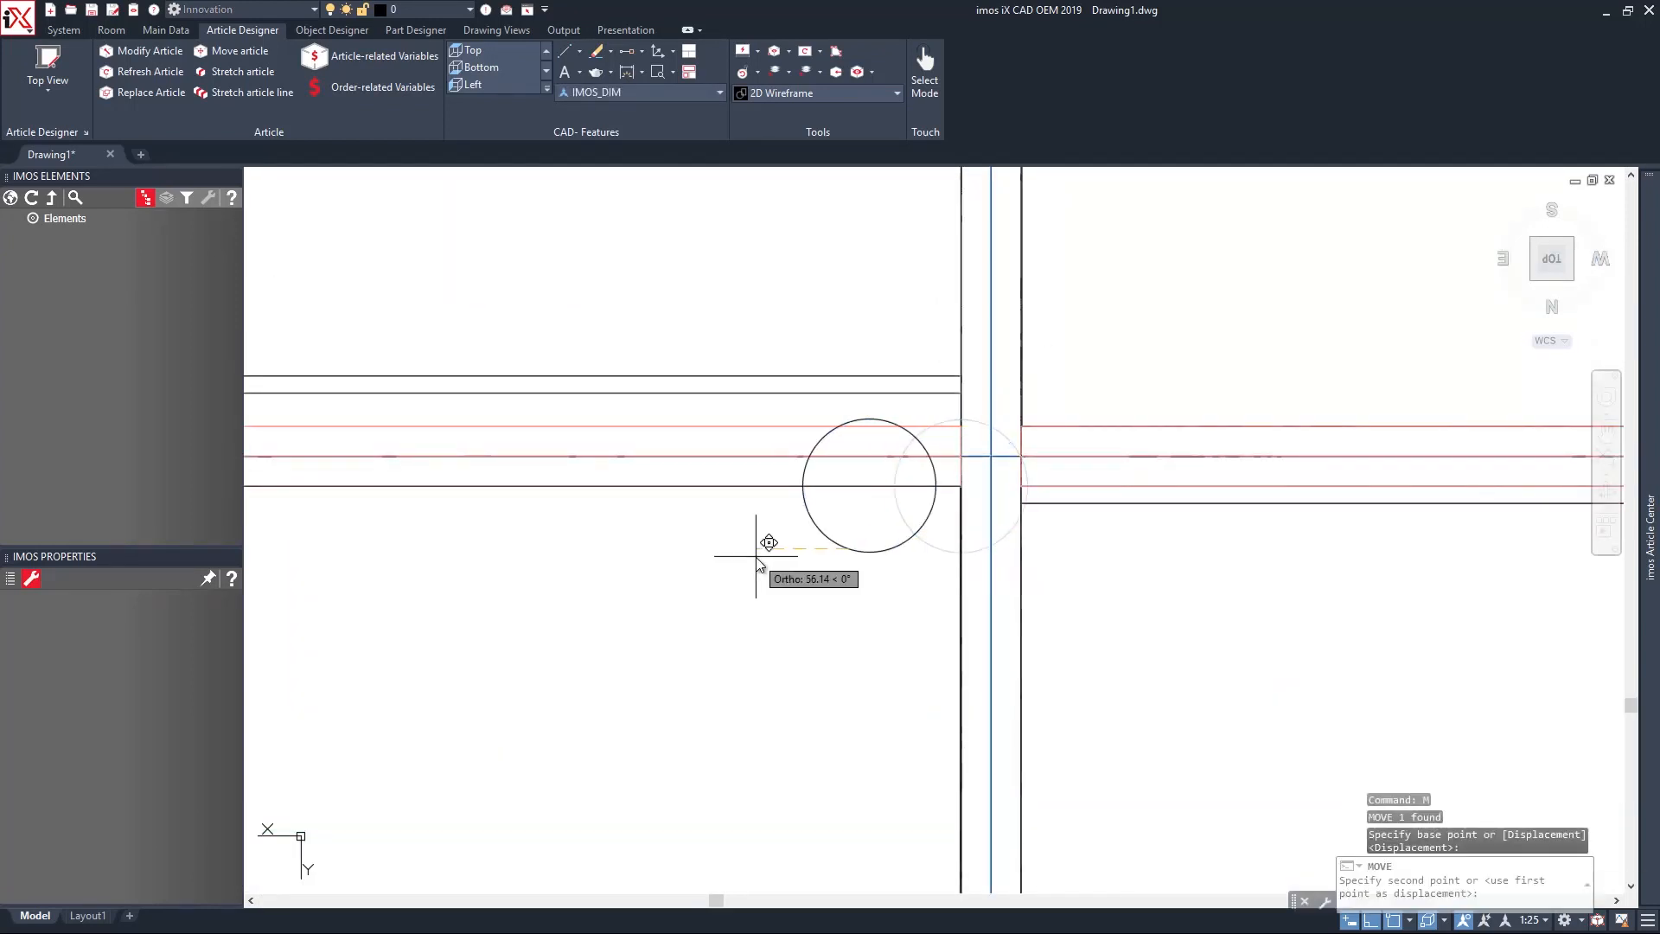
{"action": "type", "text": "120"}
{"action": "key", "text": "Return"}
Move the circle 120 along the cabinet's depth, towards the doors.
{"action": "left_click", "coordinate": [860, 560]}
{"action": "left_click", "coordinate": [785, 518]}
{"action": "type", "text": "m"}
{"action": "key", "text": "Return"}
{"action": "left_click", "coordinate": [781, 515]}
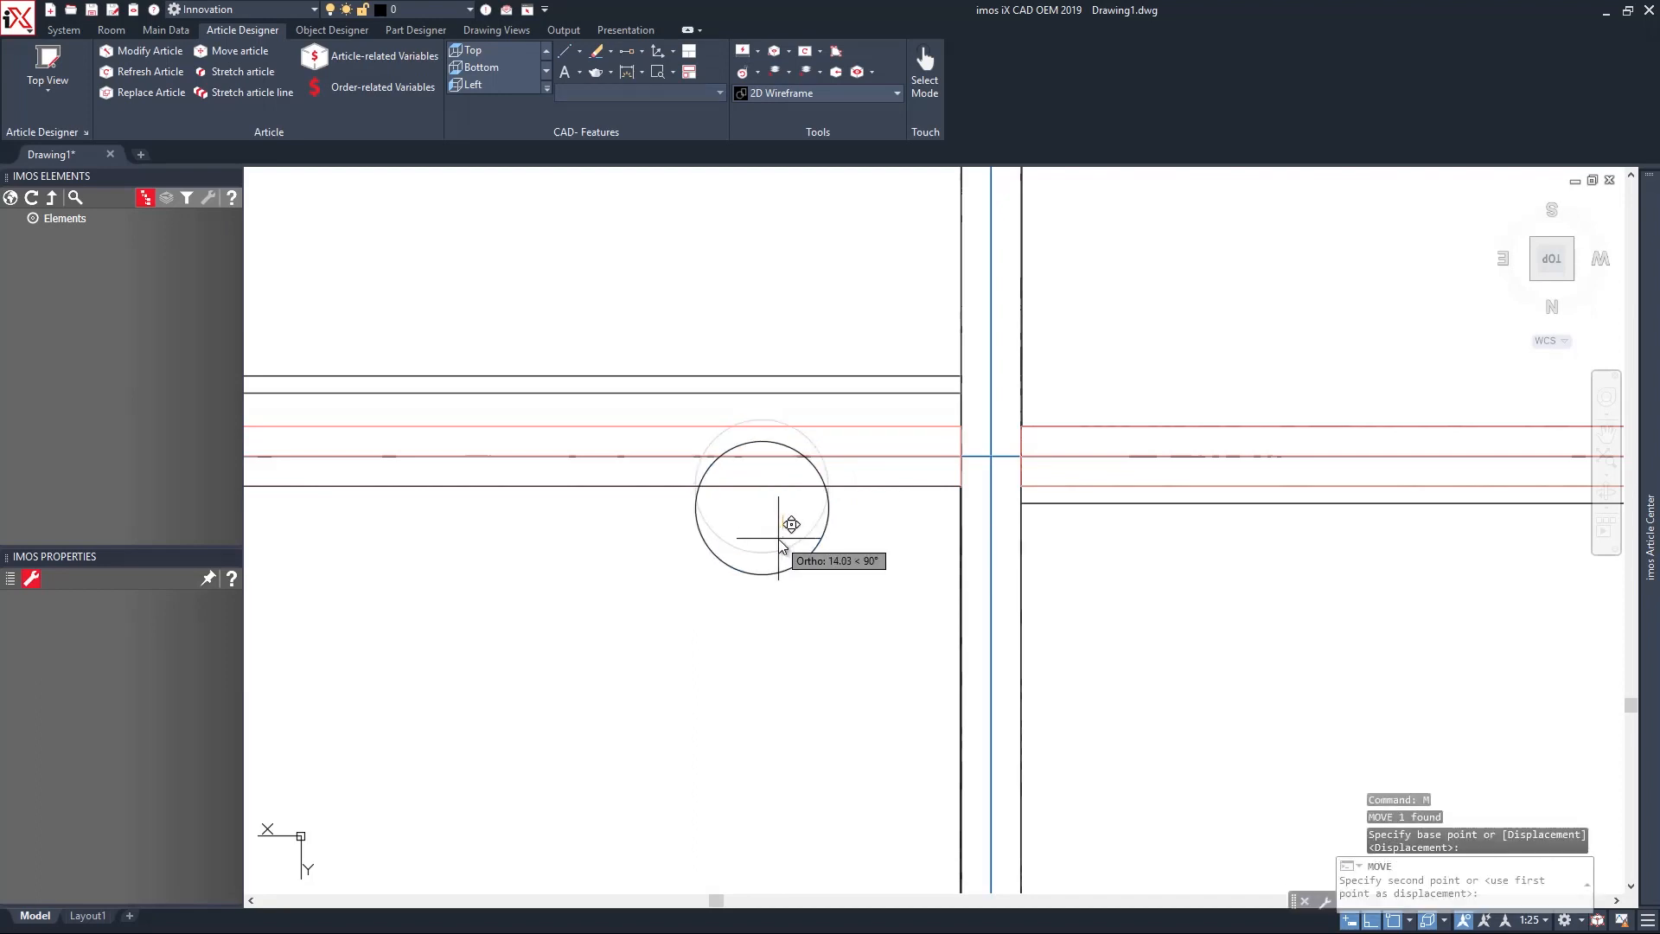
{"action": "type", "text": "120"}
{"action": "key", "text": "Return"}
Move the circle 60 back towards the two-door cabinet's back panel.
{"action": "scroll", "coordinate": [830, 560], "scroll_direction": "down", "scroll_amount": 4}
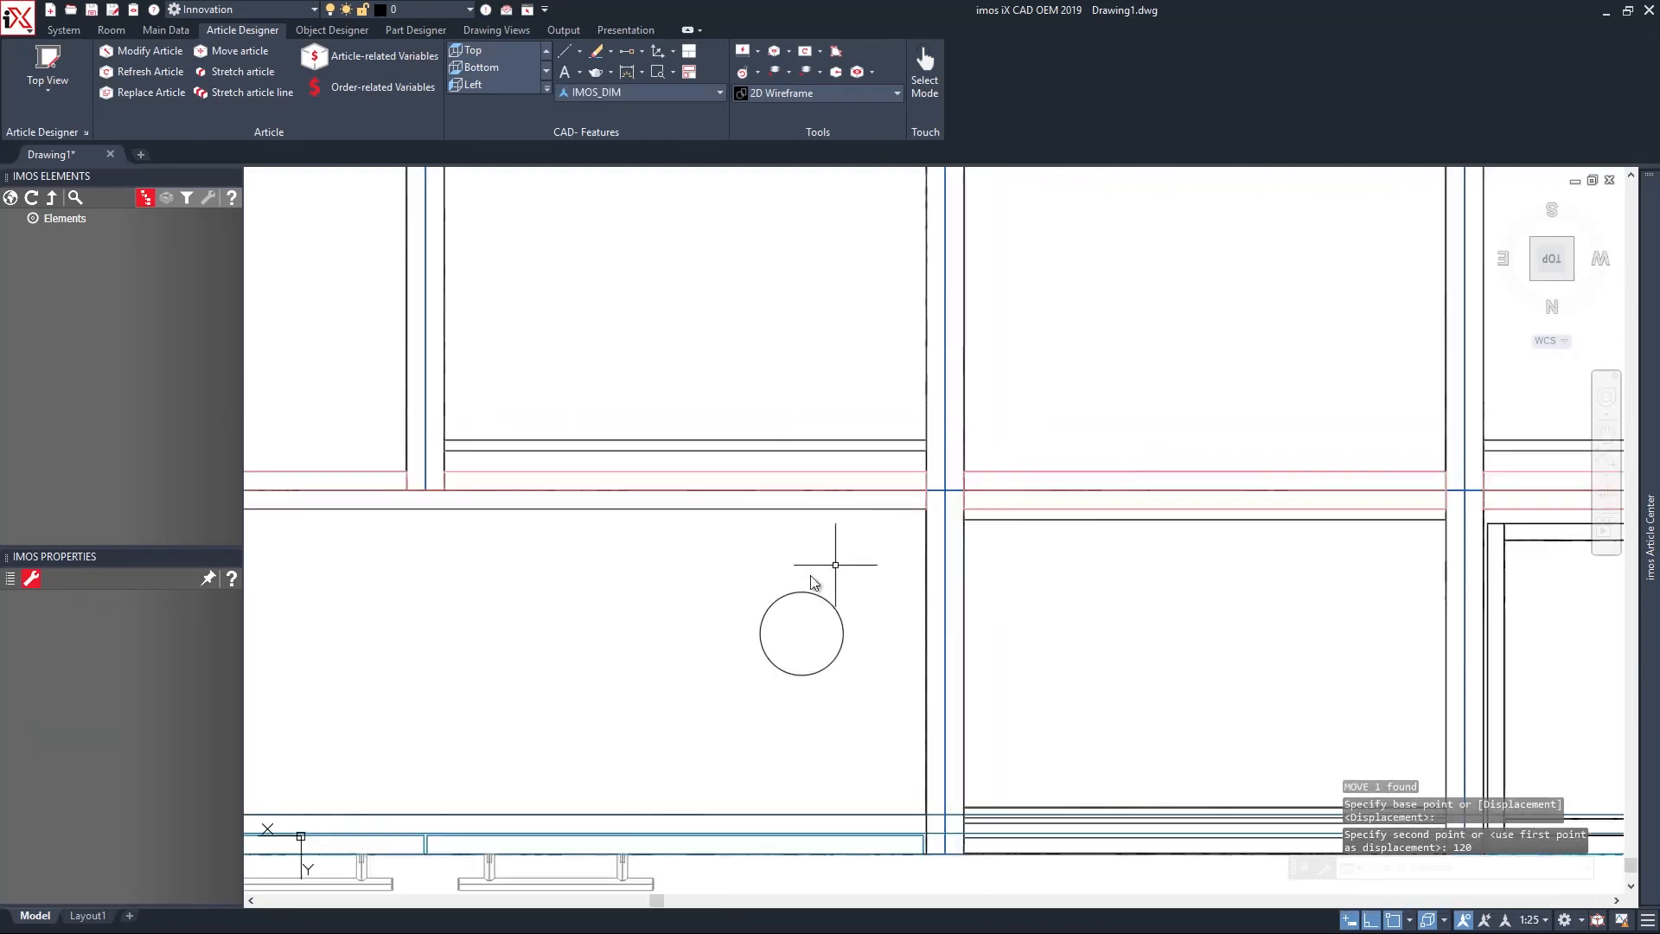
{"action": "middle_click_drag", "start_coordinate": [763, 552], "coordinate": [825, 515]}
{"action": "left_click", "coordinate": [944, 534]}
{"action": "left_click", "coordinate": [892, 500]}
{"action": "type", "text": "m"}
{"action": "key", "text": "Return"}
{"action": "left_click", "coordinate": [829, 546]}
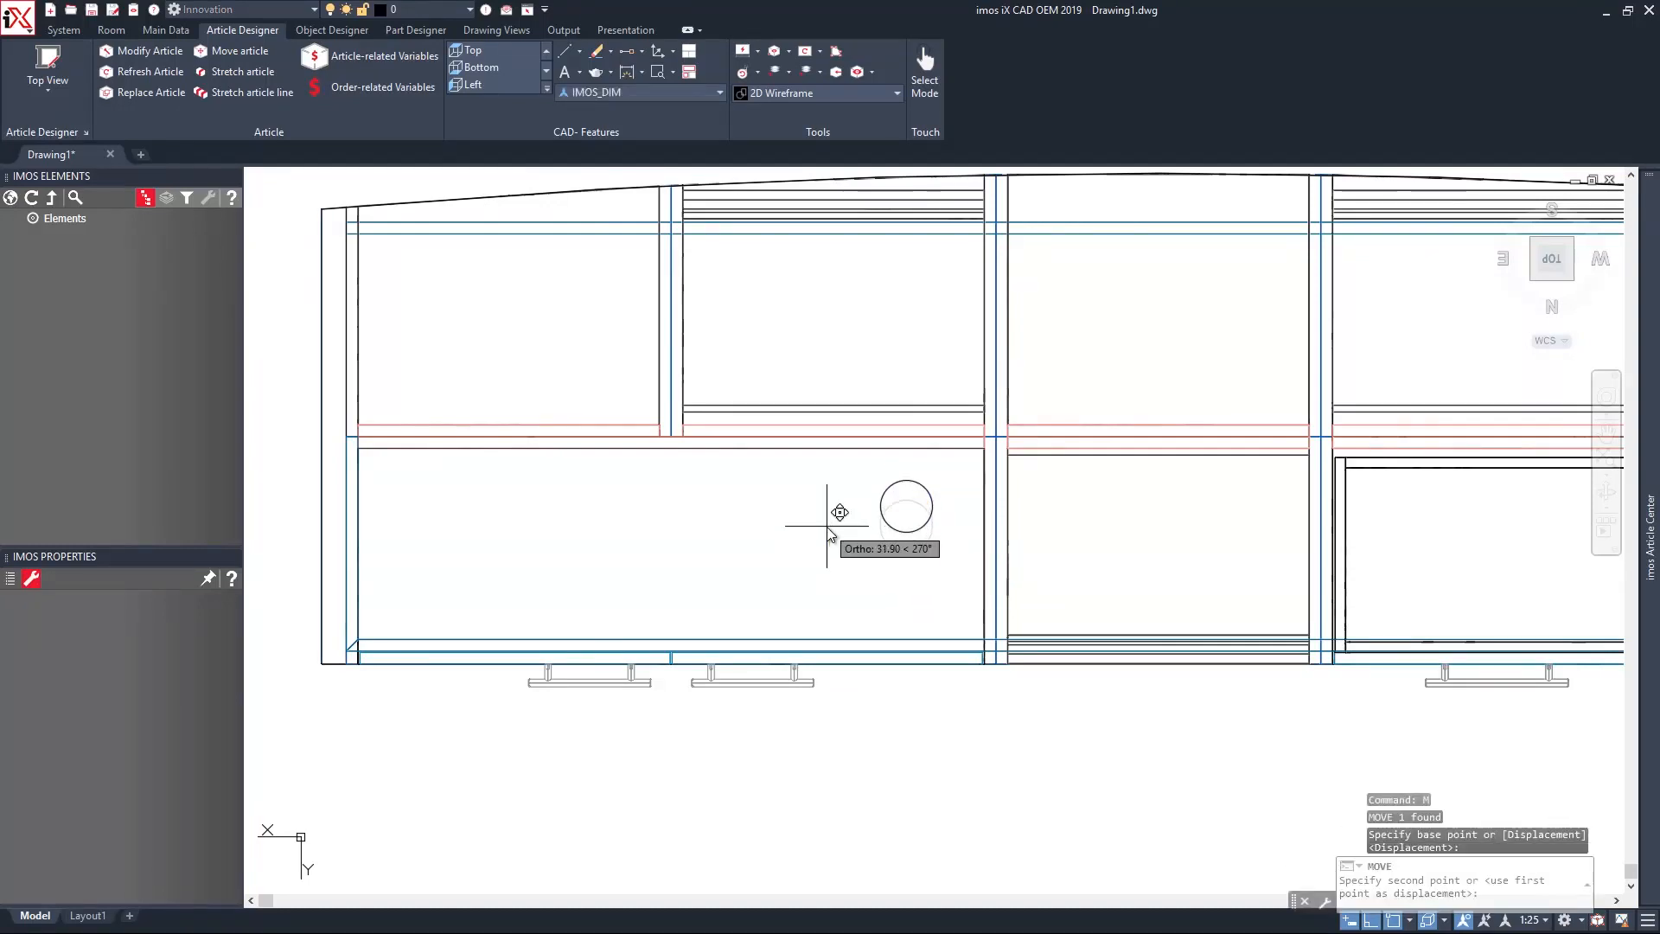
{"action": "type", "text": "60"}
{"action": "key", "text": "Return"}
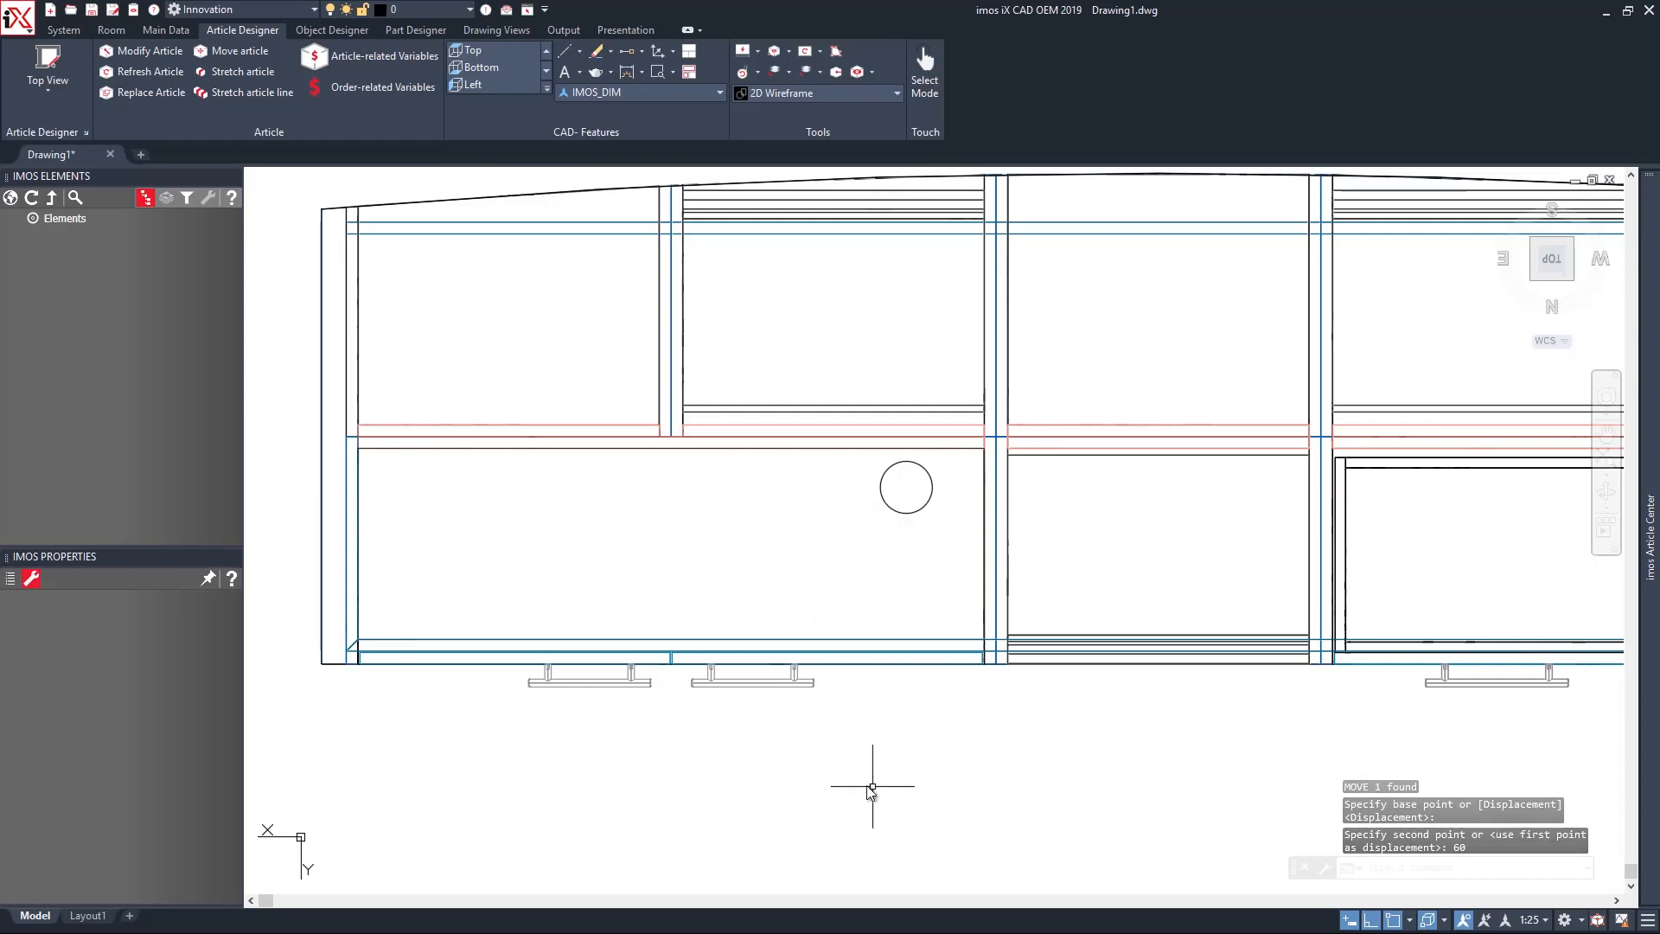
Select the mitred top panel together with the two-door cabinet's top shelf and fixed shelf as subassemblies.
{"action": "mouse_move", "coordinate": [838, 789]}
{"action": "middle_mouse_down", "text": "shift"}
{"action": "mouse_move", "coordinate": [848, 752]}
{"action": "mouse_move", "coordinate": [975, 614]}
{"action": "mouse_move", "coordinate": [1038, 568]}
{"action": "mouse_move", "coordinate": [1033, 587]}
{"action": "middle_mouse_up", "text": "shift"}
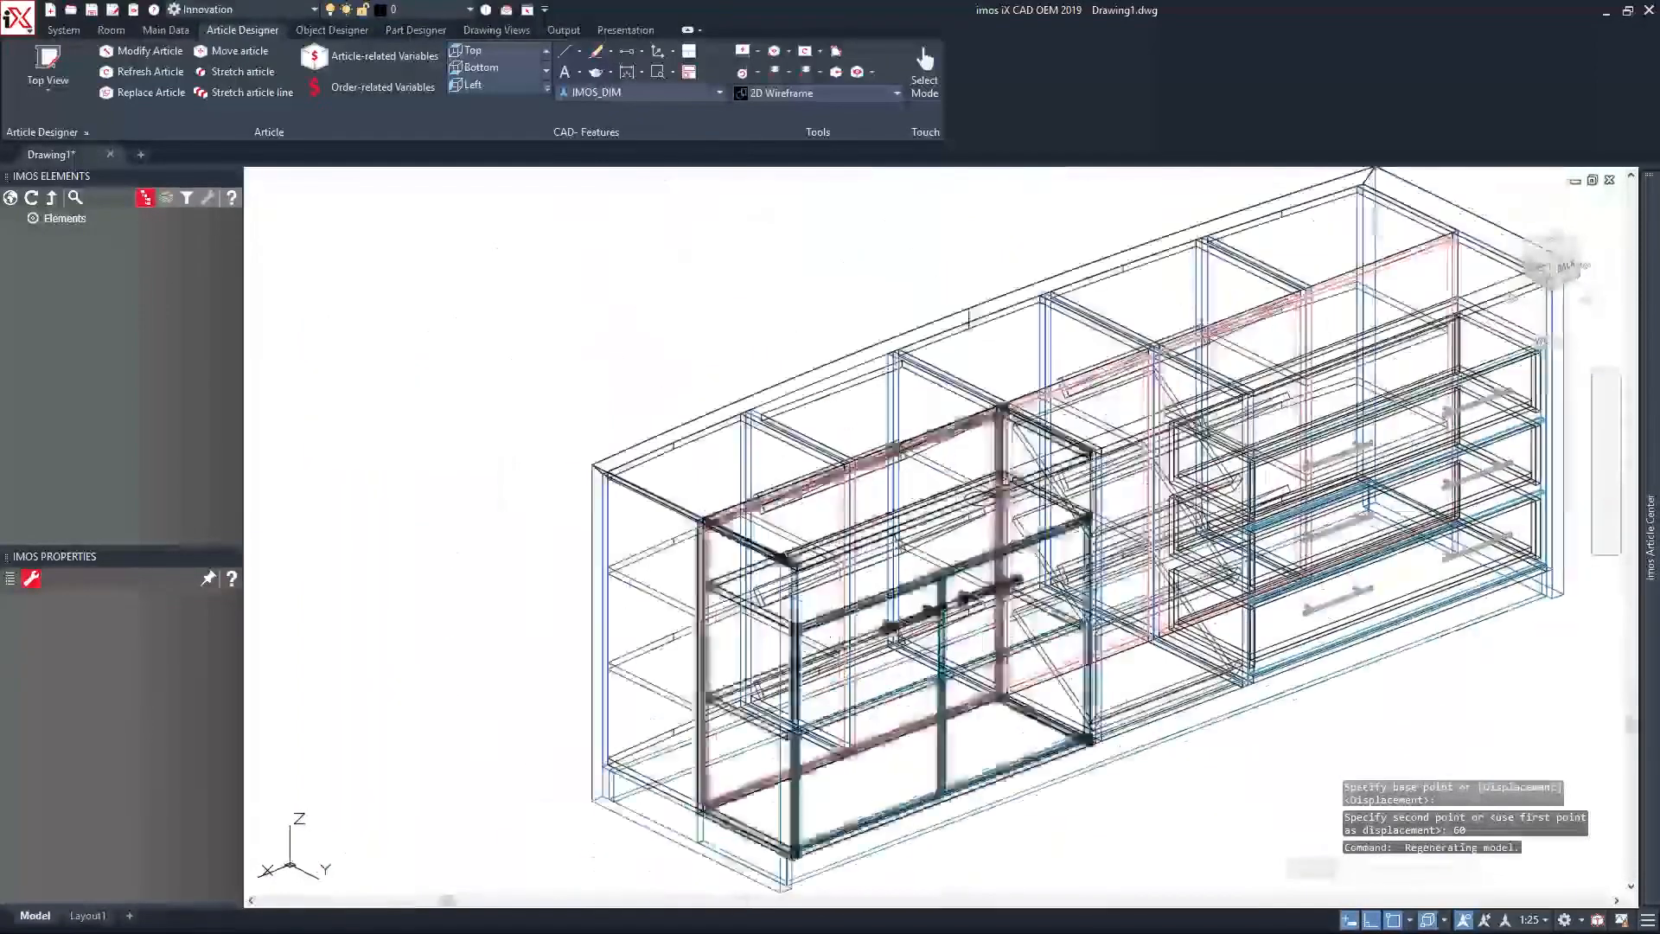
{"action": "scroll", "coordinate": [333, 246], "scroll_direction": "up", "scroll_amount": 5}
{"action": "right_click", "coordinate": [441, 282]}
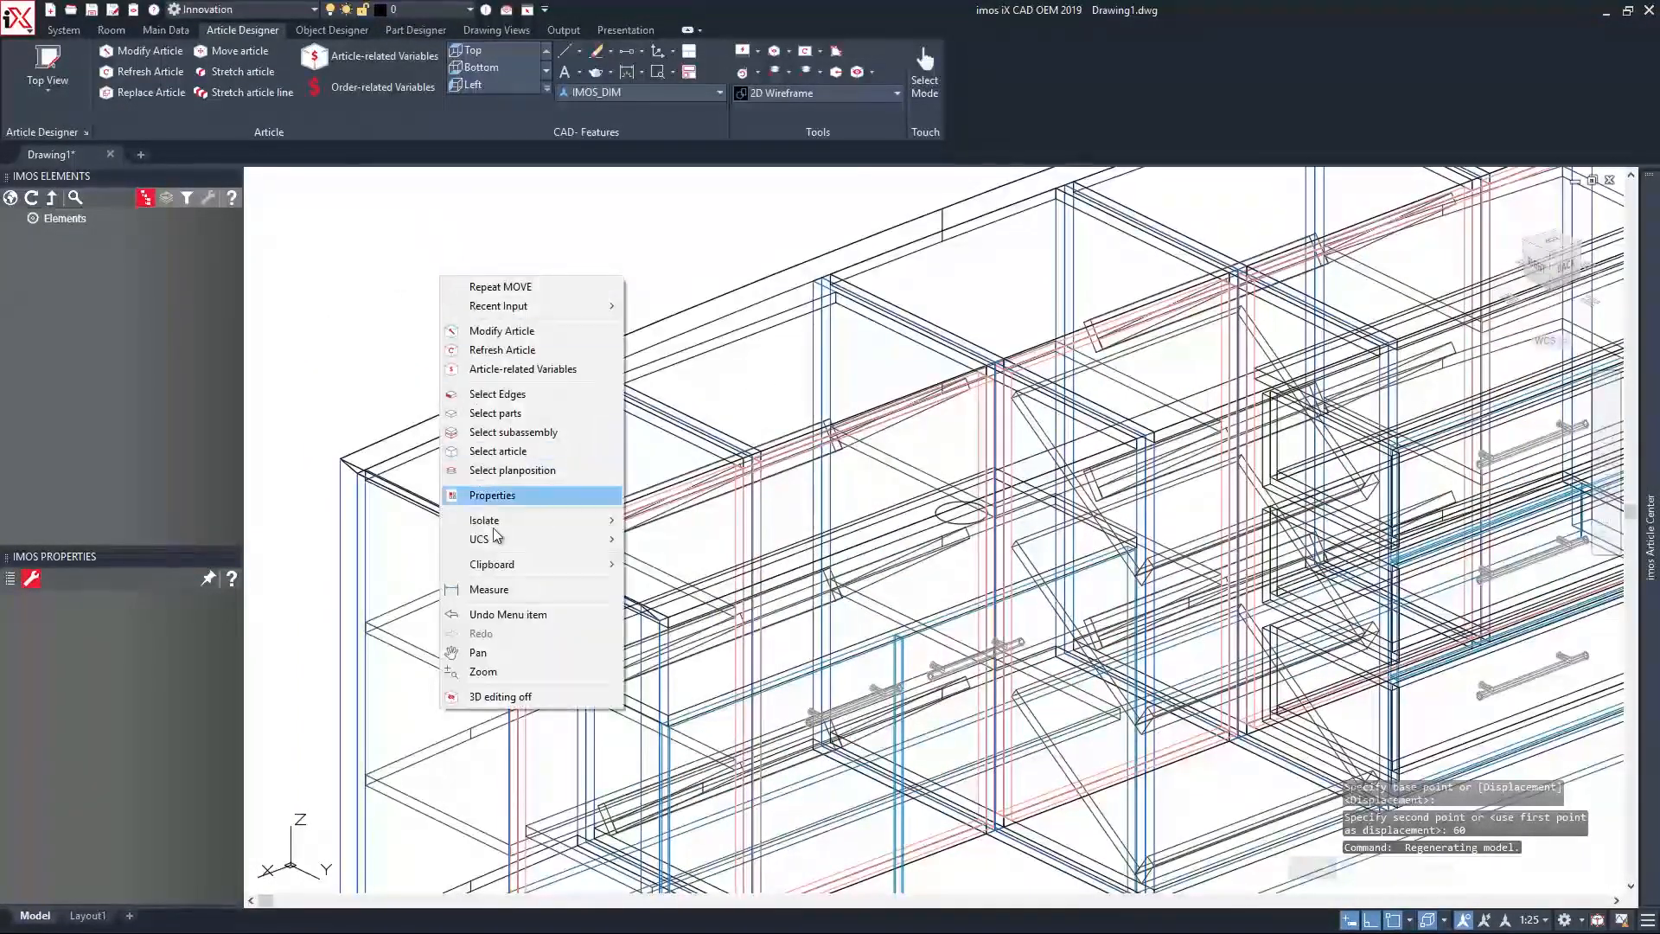
{"action": "left_click", "coordinate": [502, 432]}
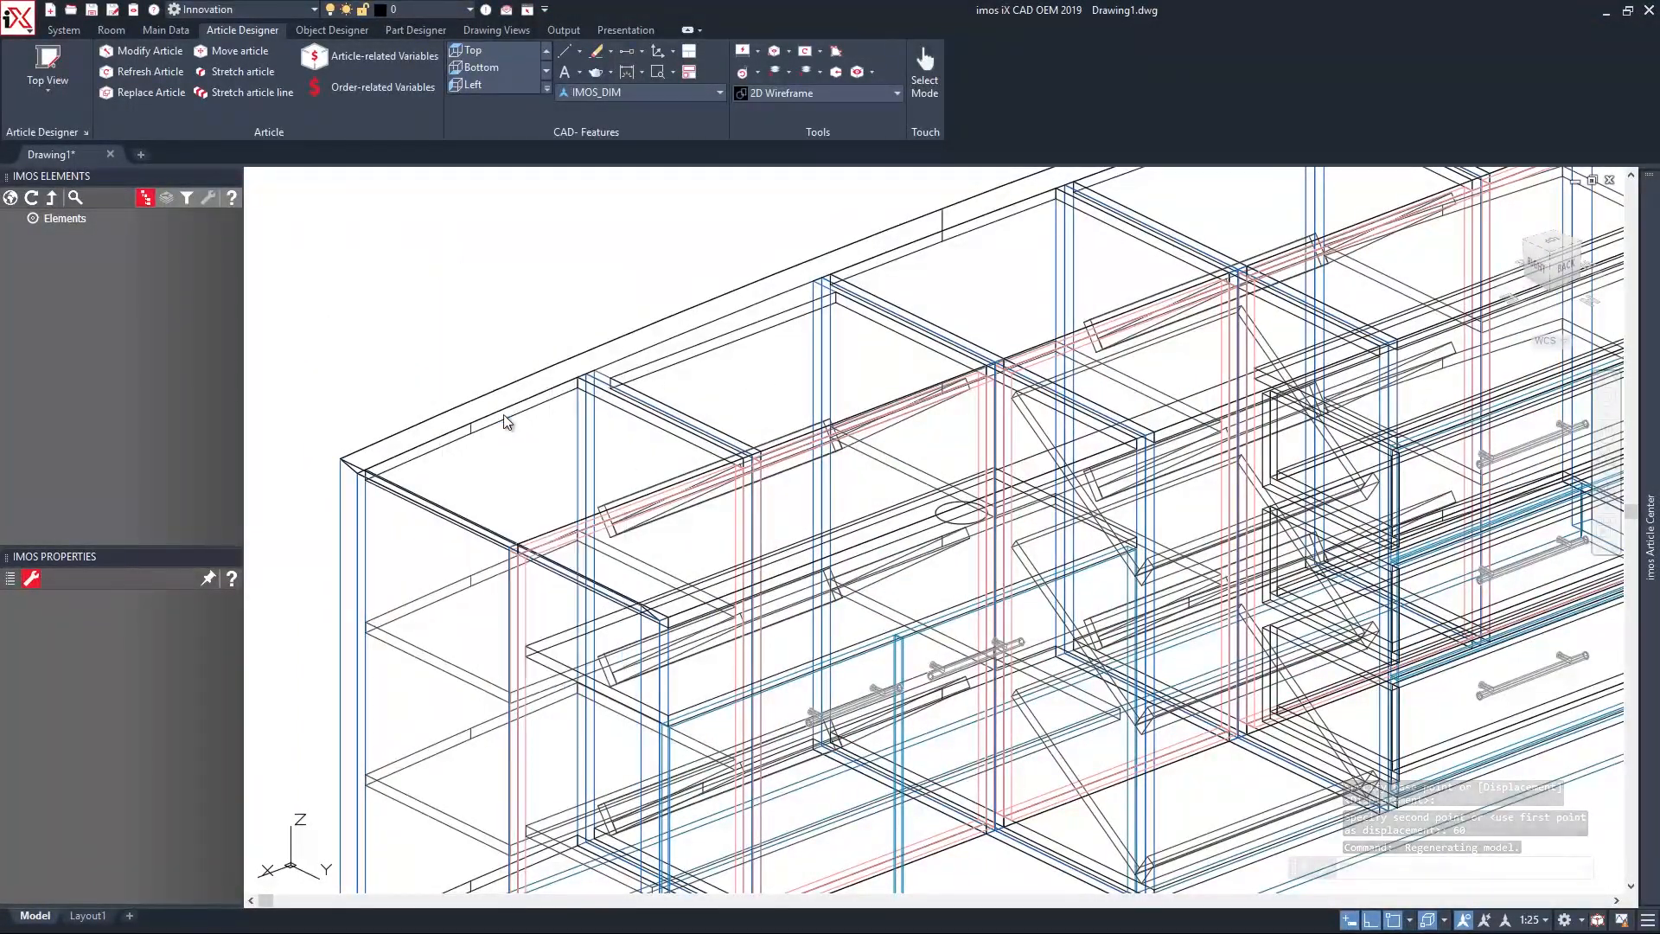
{"action": "left_click", "coordinate": [619, 338]}
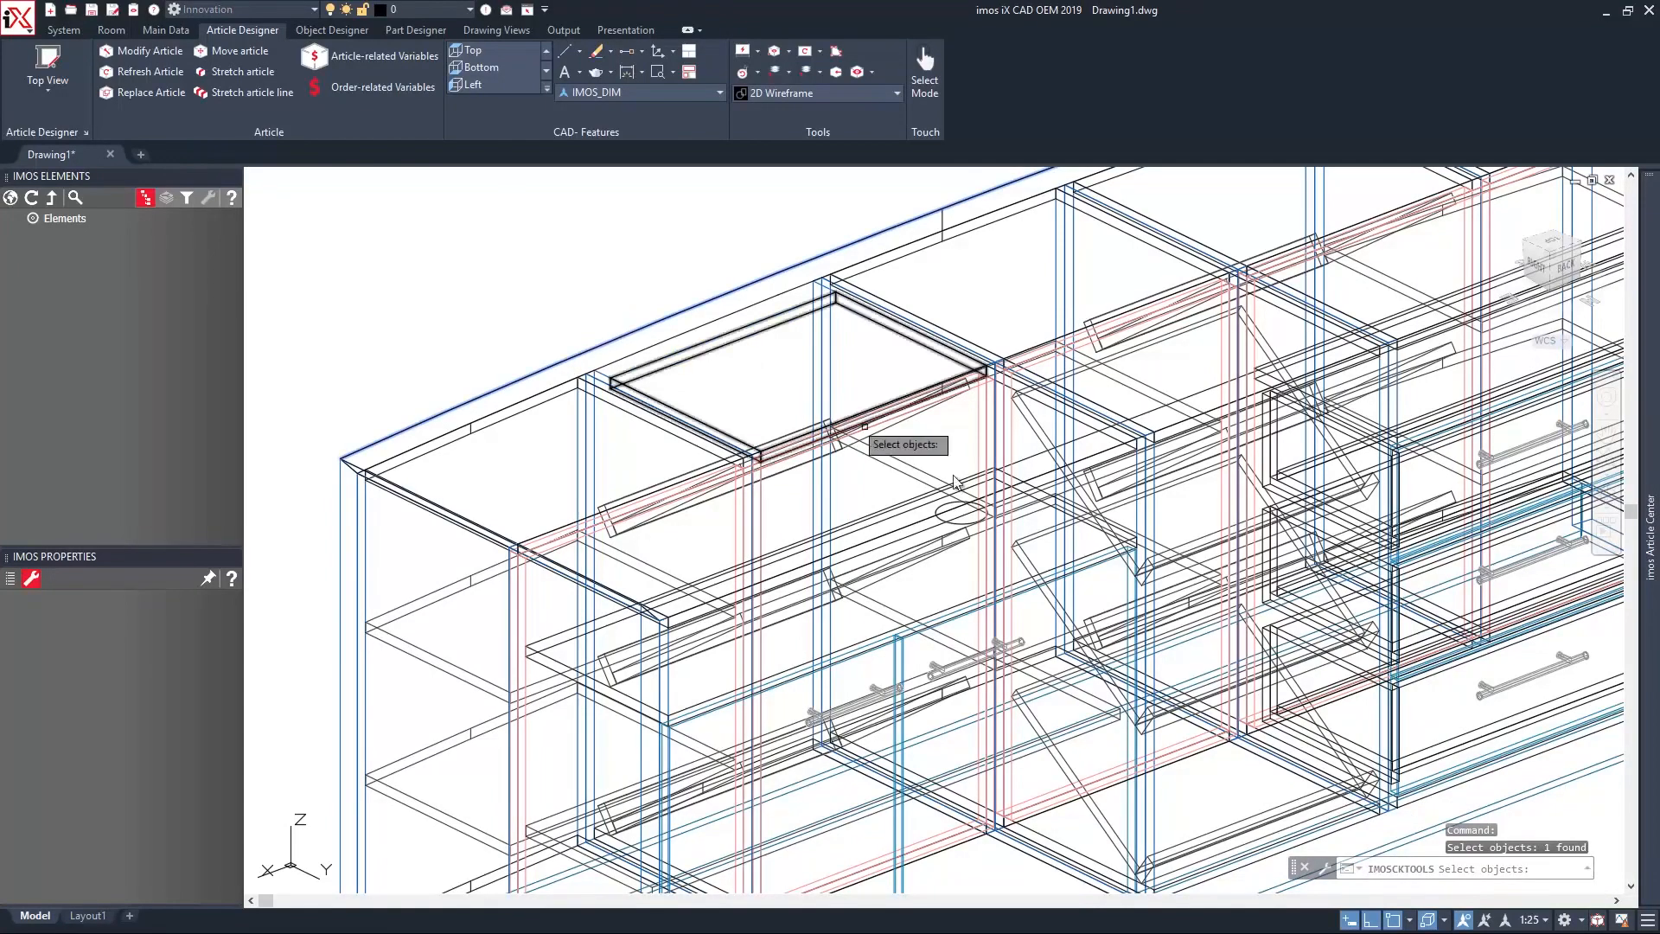
{"action": "scroll", "coordinate": [1122, 428], "scroll_direction": "up", "scroll_amount": 6}
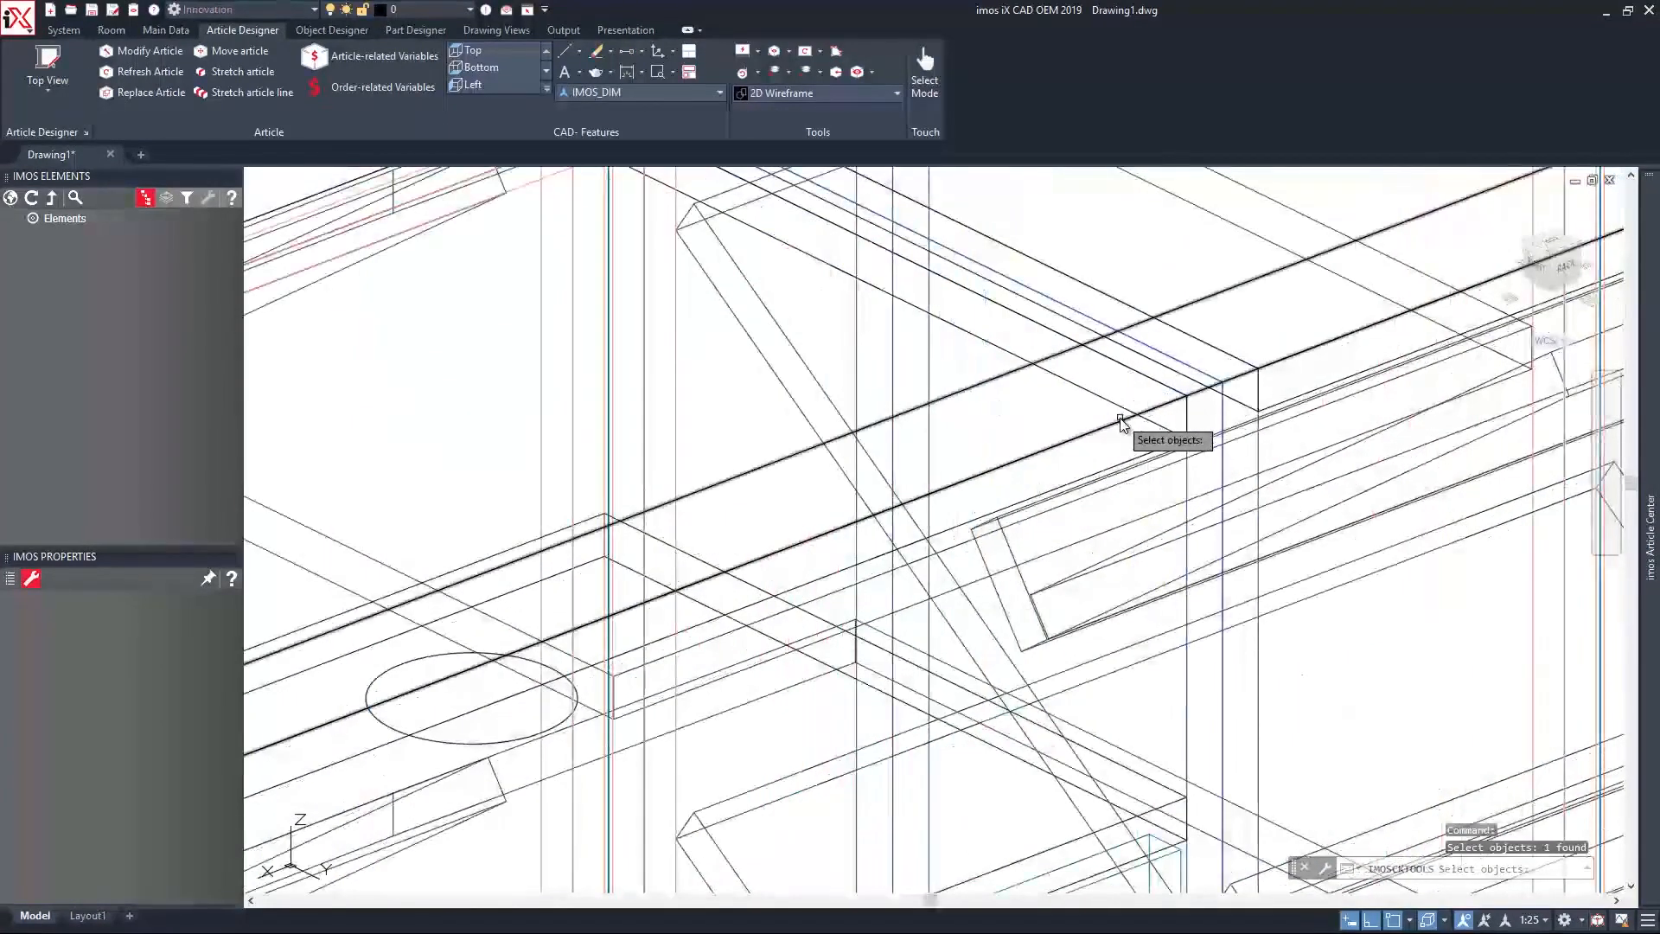
{"action": "left_click", "coordinate": [1097, 396]}
{"action": "scroll", "coordinate": [1097, 396], "scroll_direction": "down", "scroll_amount": 3}
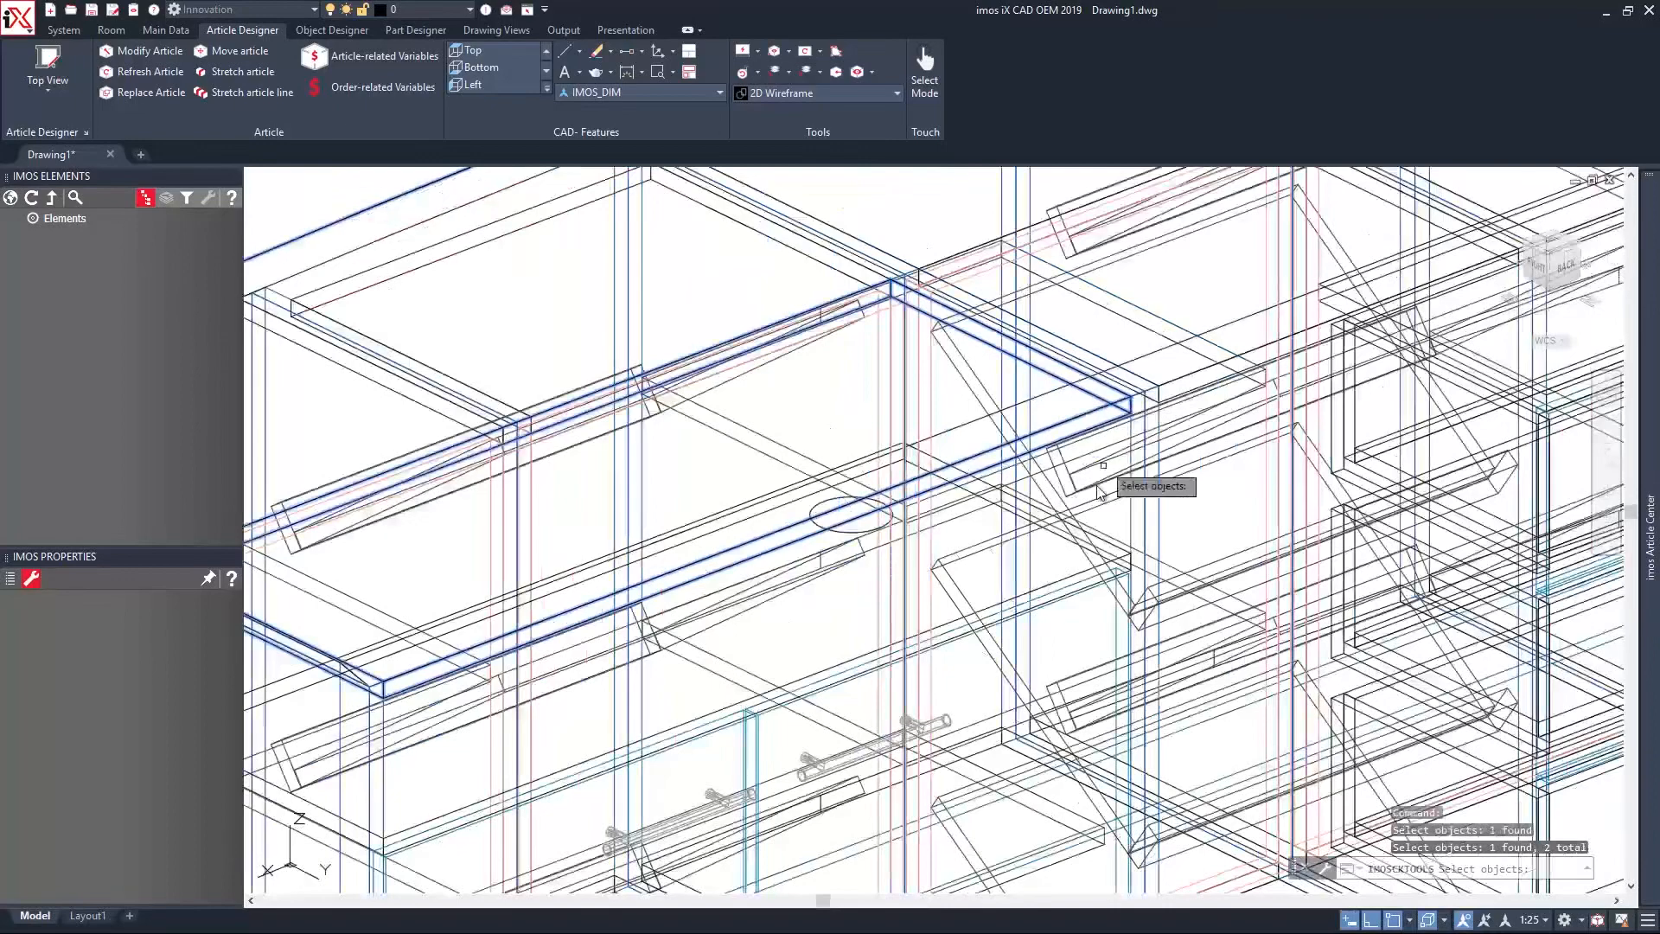
{"action": "scroll", "coordinate": [1111, 544], "scroll_direction": "down", "scroll_amount": 5}
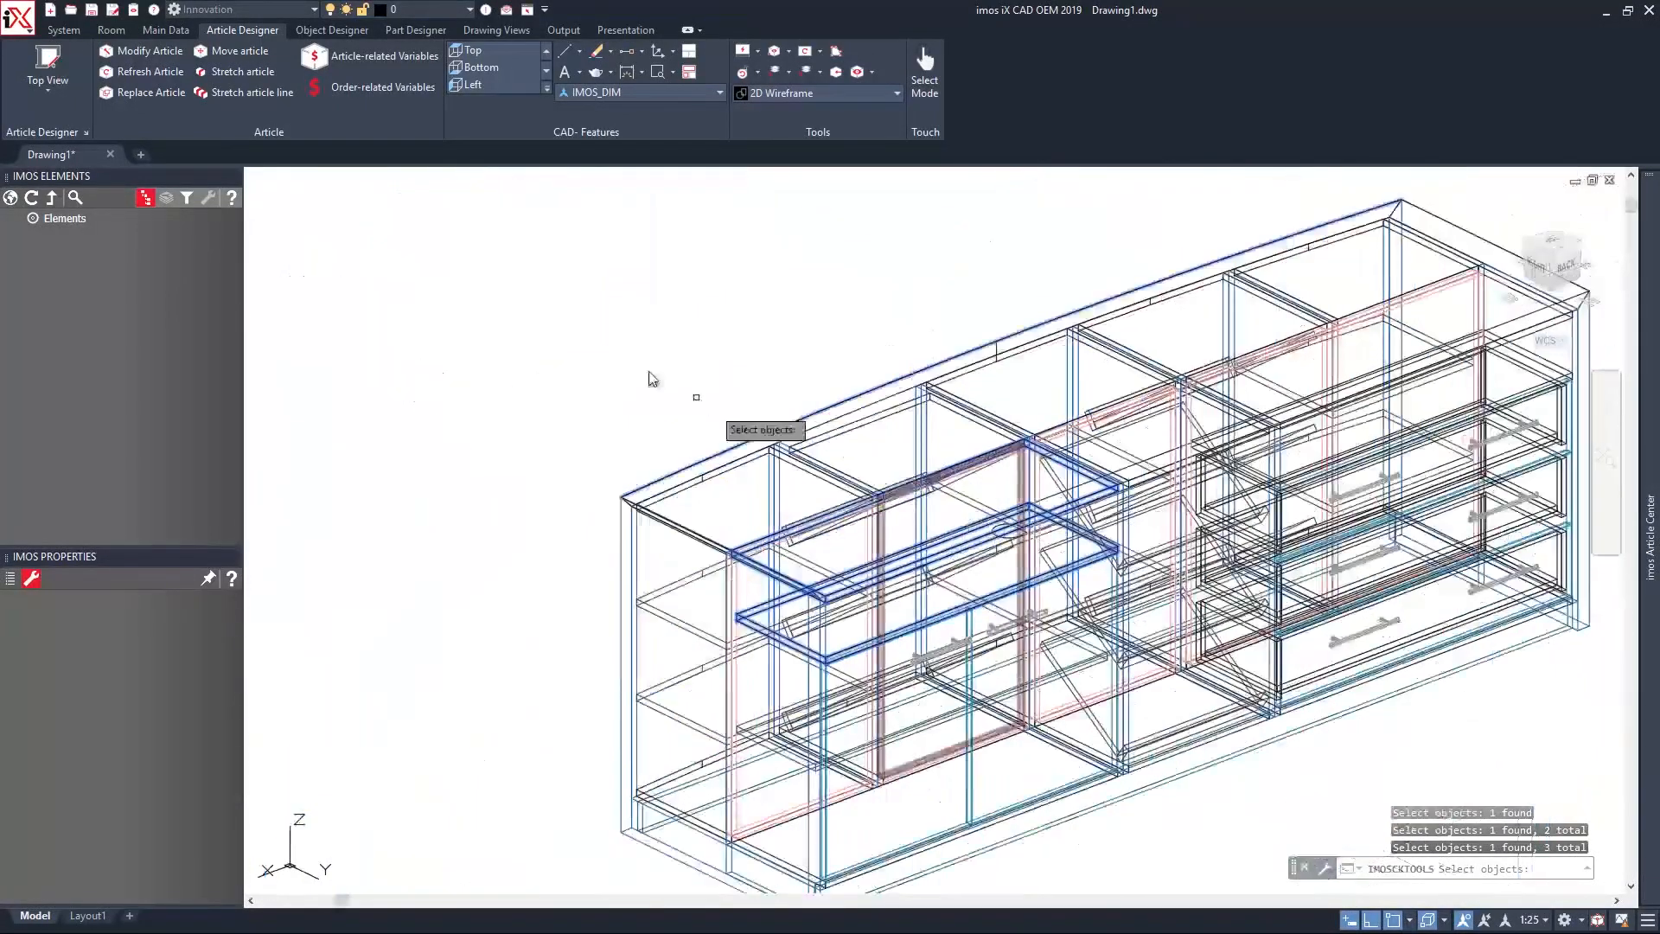
{"action": "right_click", "coordinate": [576, 332]}
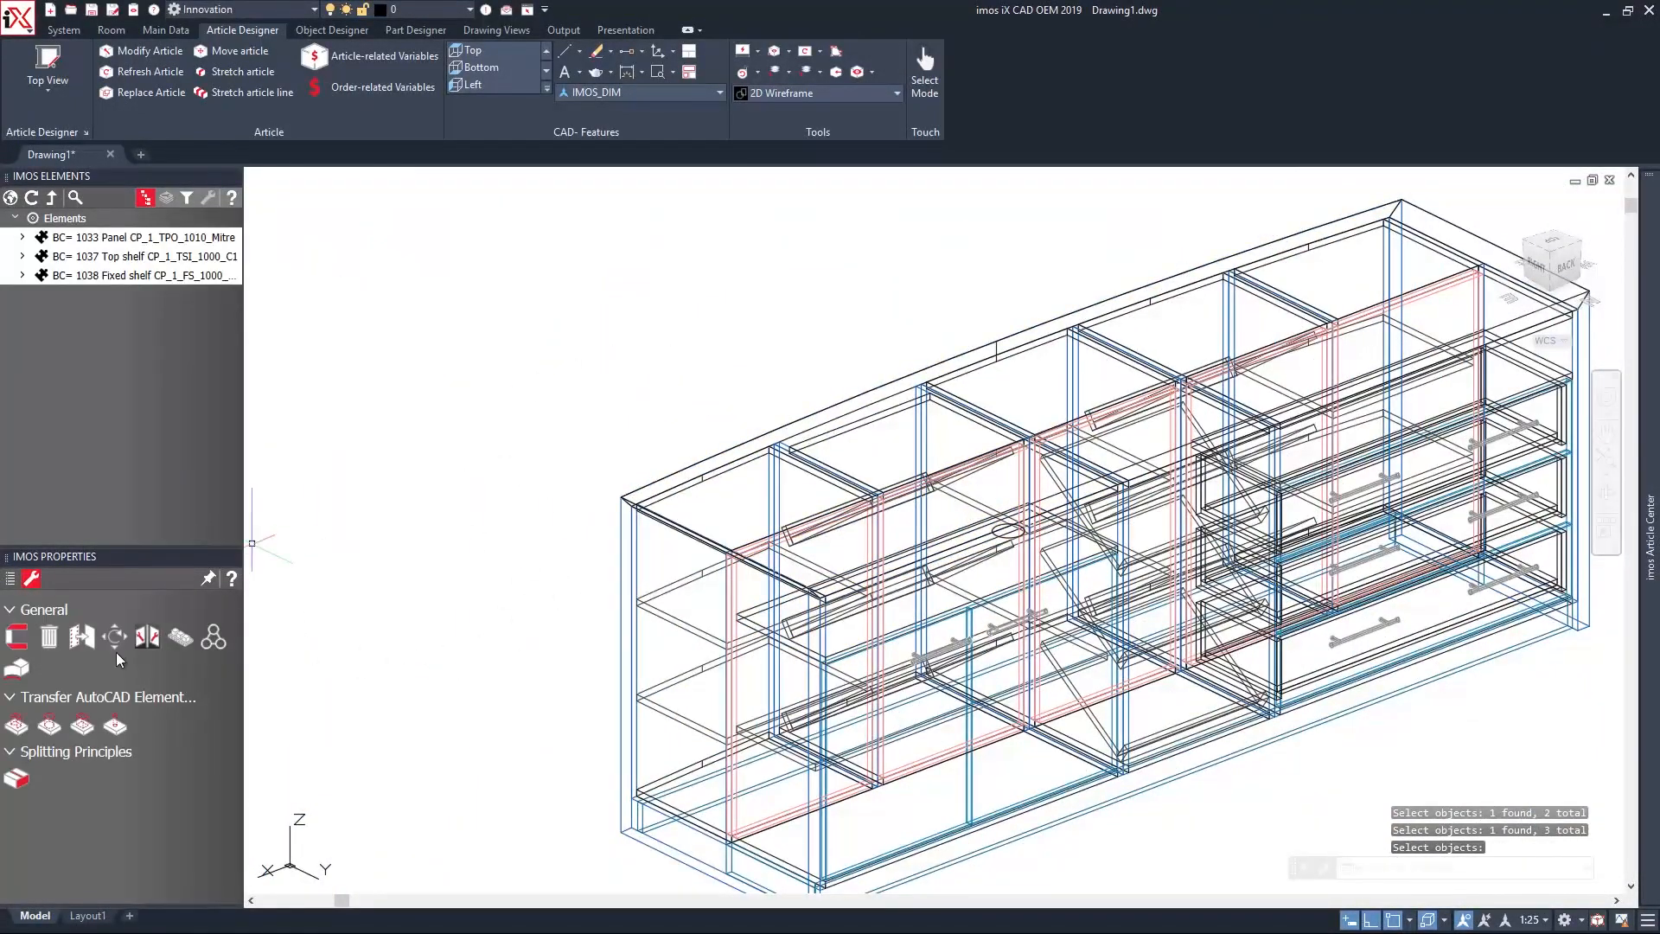
Transfer the circle into the selected panels as a Circle as Pocket cutout with the Through Hole parameter.
{"action": "left_click", "coordinate": [48, 726]}
{"action": "scroll", "coordinate": [994, 541], "scroll_direction": "up", "scroll_amount": 8}
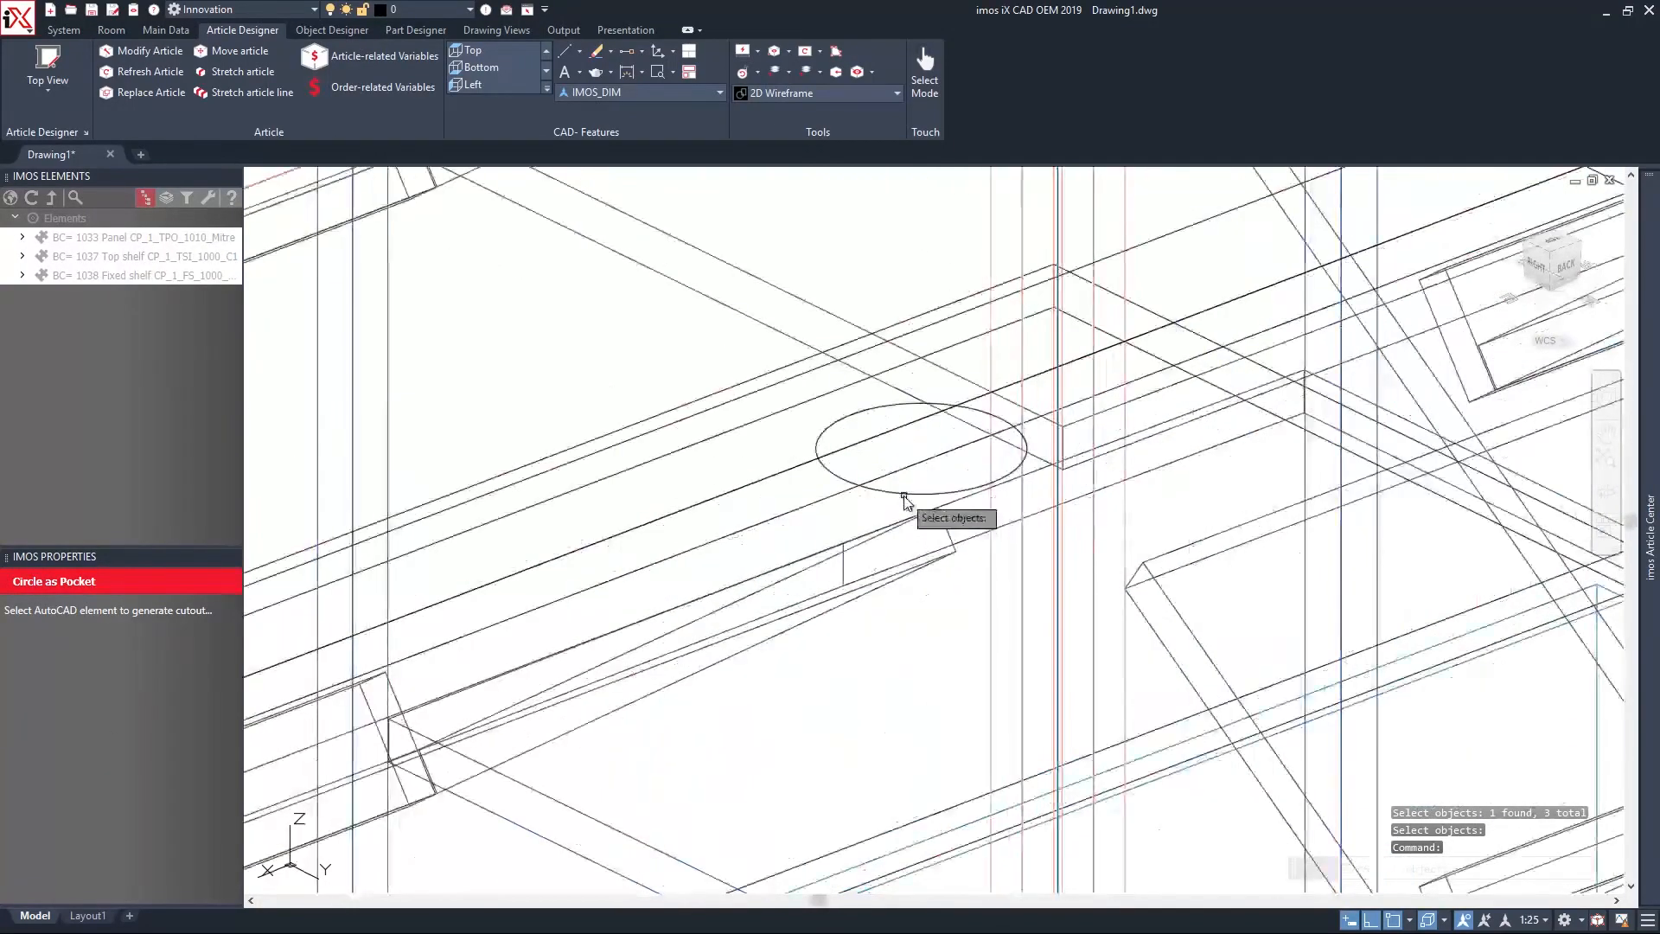
{"action": "left_click", "coordinate": [902, 493]}
{"action": "right_click", "coordinate": [569, 386]}
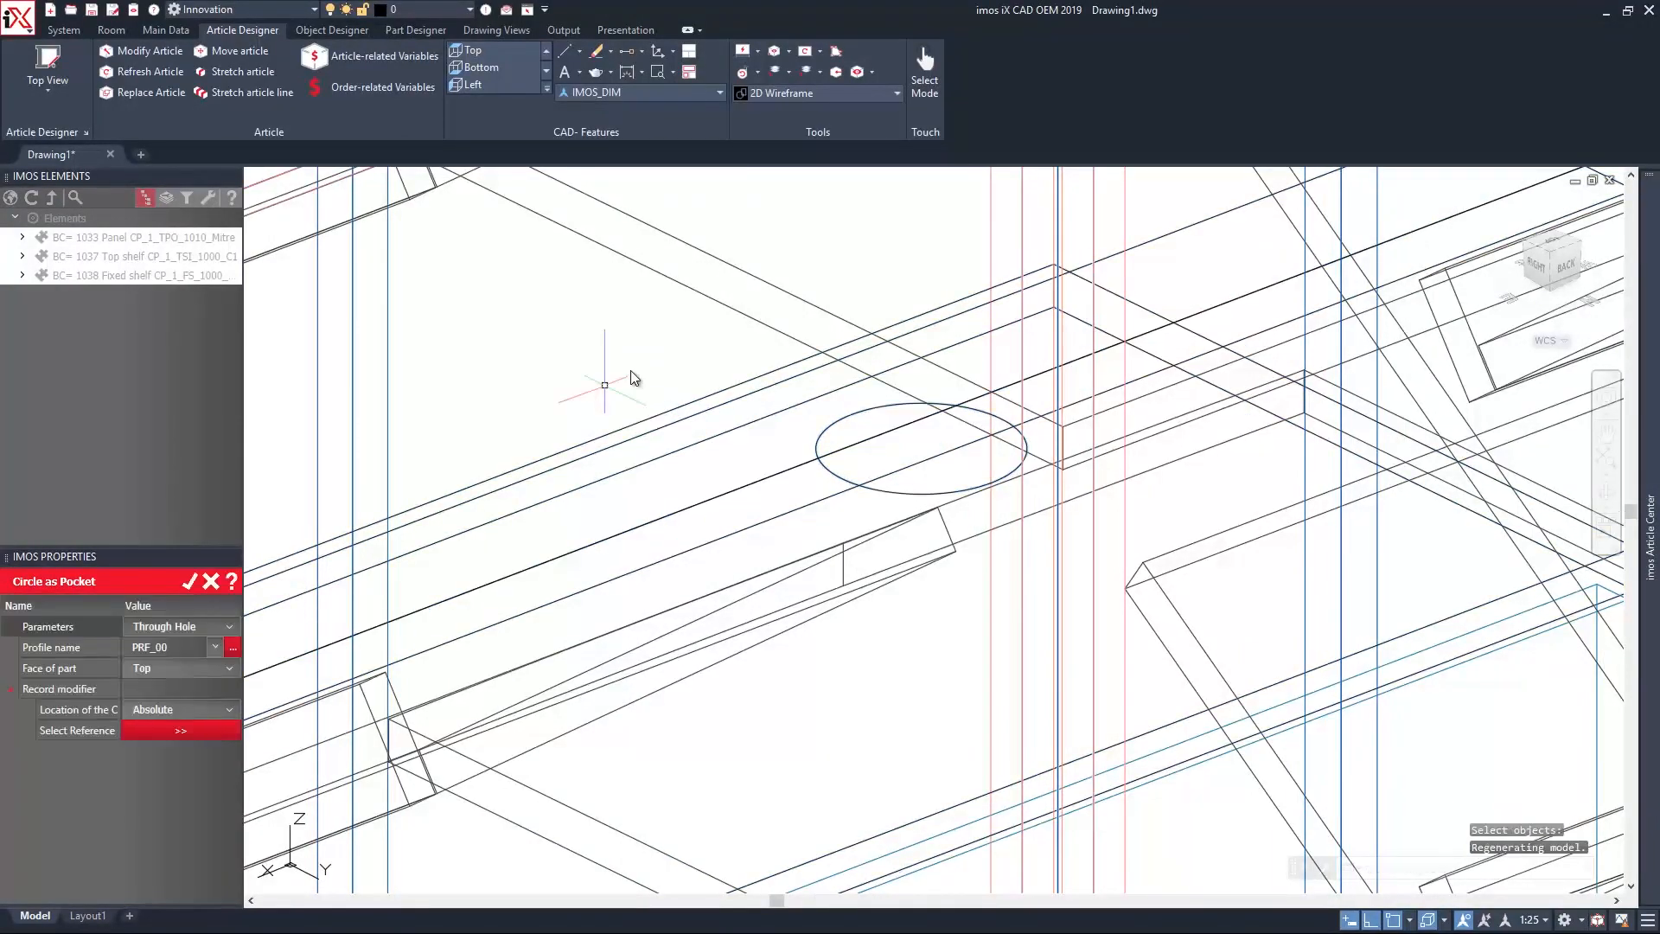
{"action": "scroll", "coordinate": [630, 370], "scroll_direction": "down", "scroll_amount": 4}
{"action": "scroll", "coordinate": [631, 370], "scroll_direction": "down", "scroll_amount": 5}
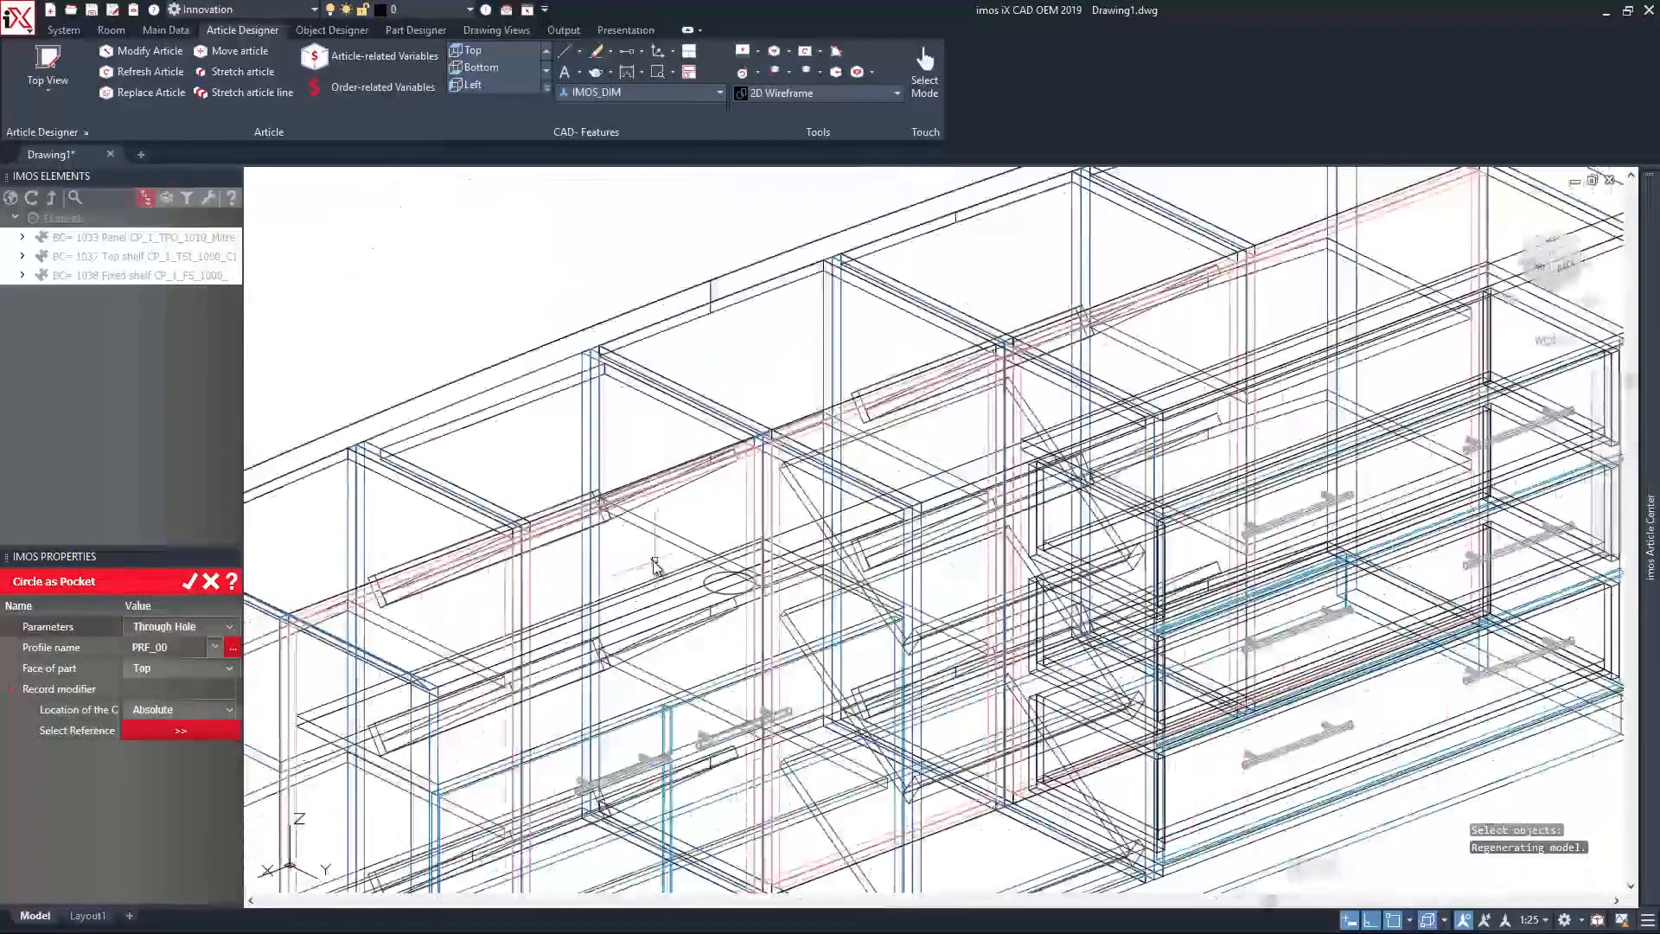
{"action": "scroll", "coordinate": [564, 292], "scroll_direction": "down", "scroll_amount": 5}
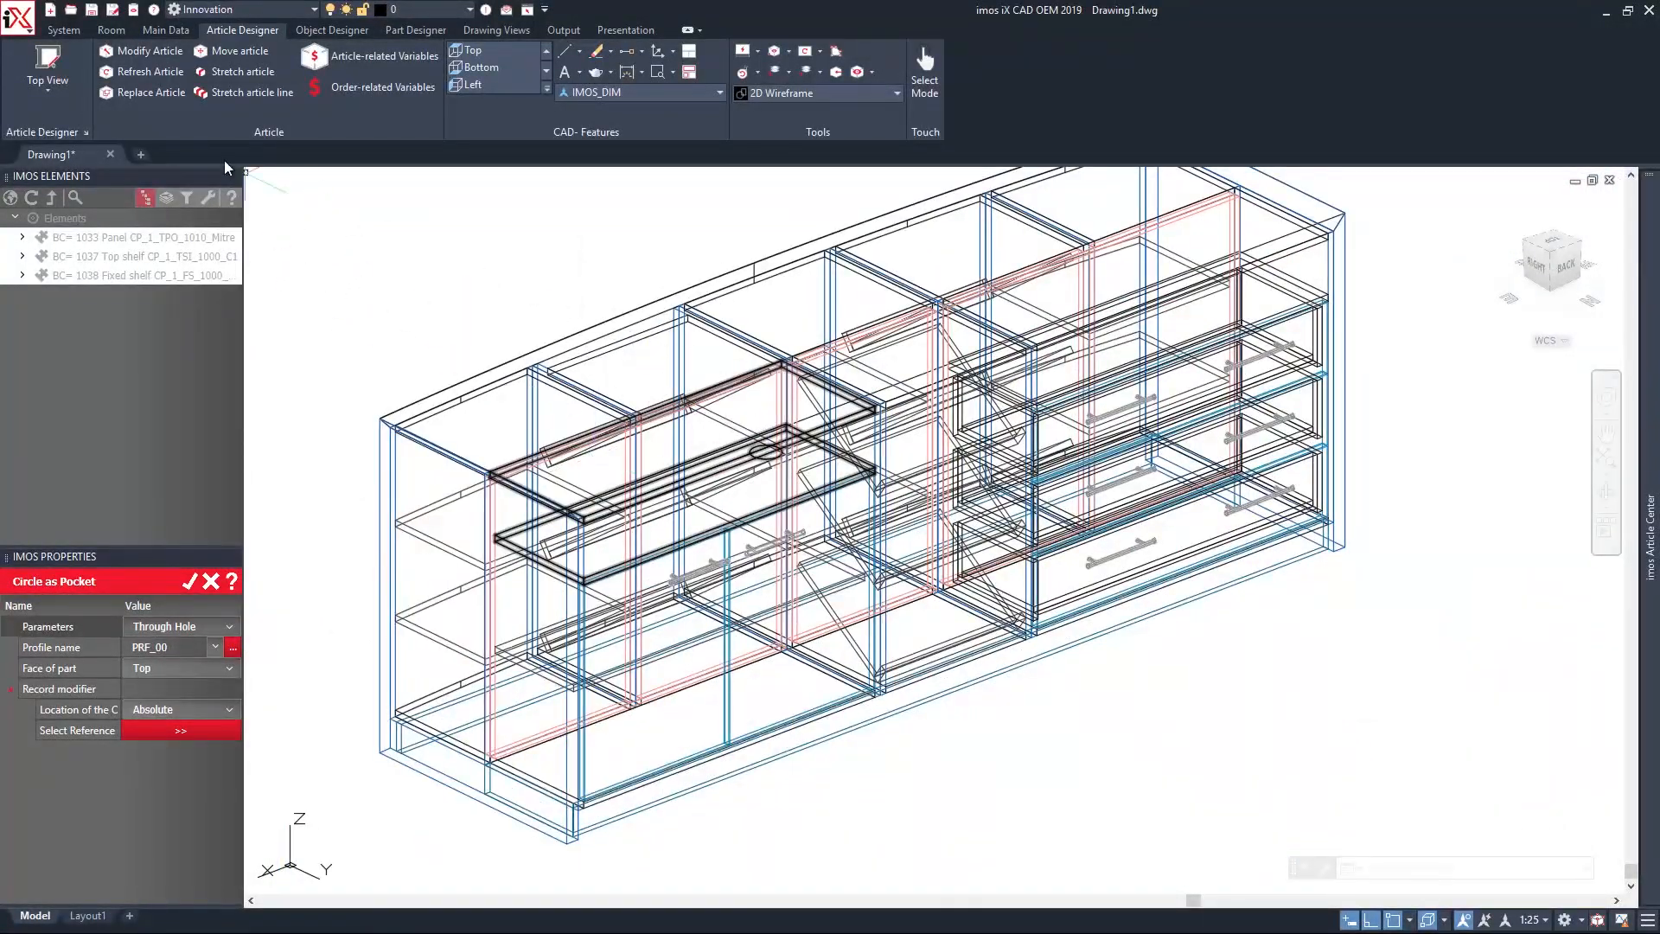
Apply visualization mode Modus - 6 with installations, connectors and interior parts shown.
{"action": "left_click", "coordinate": [133, 13]}
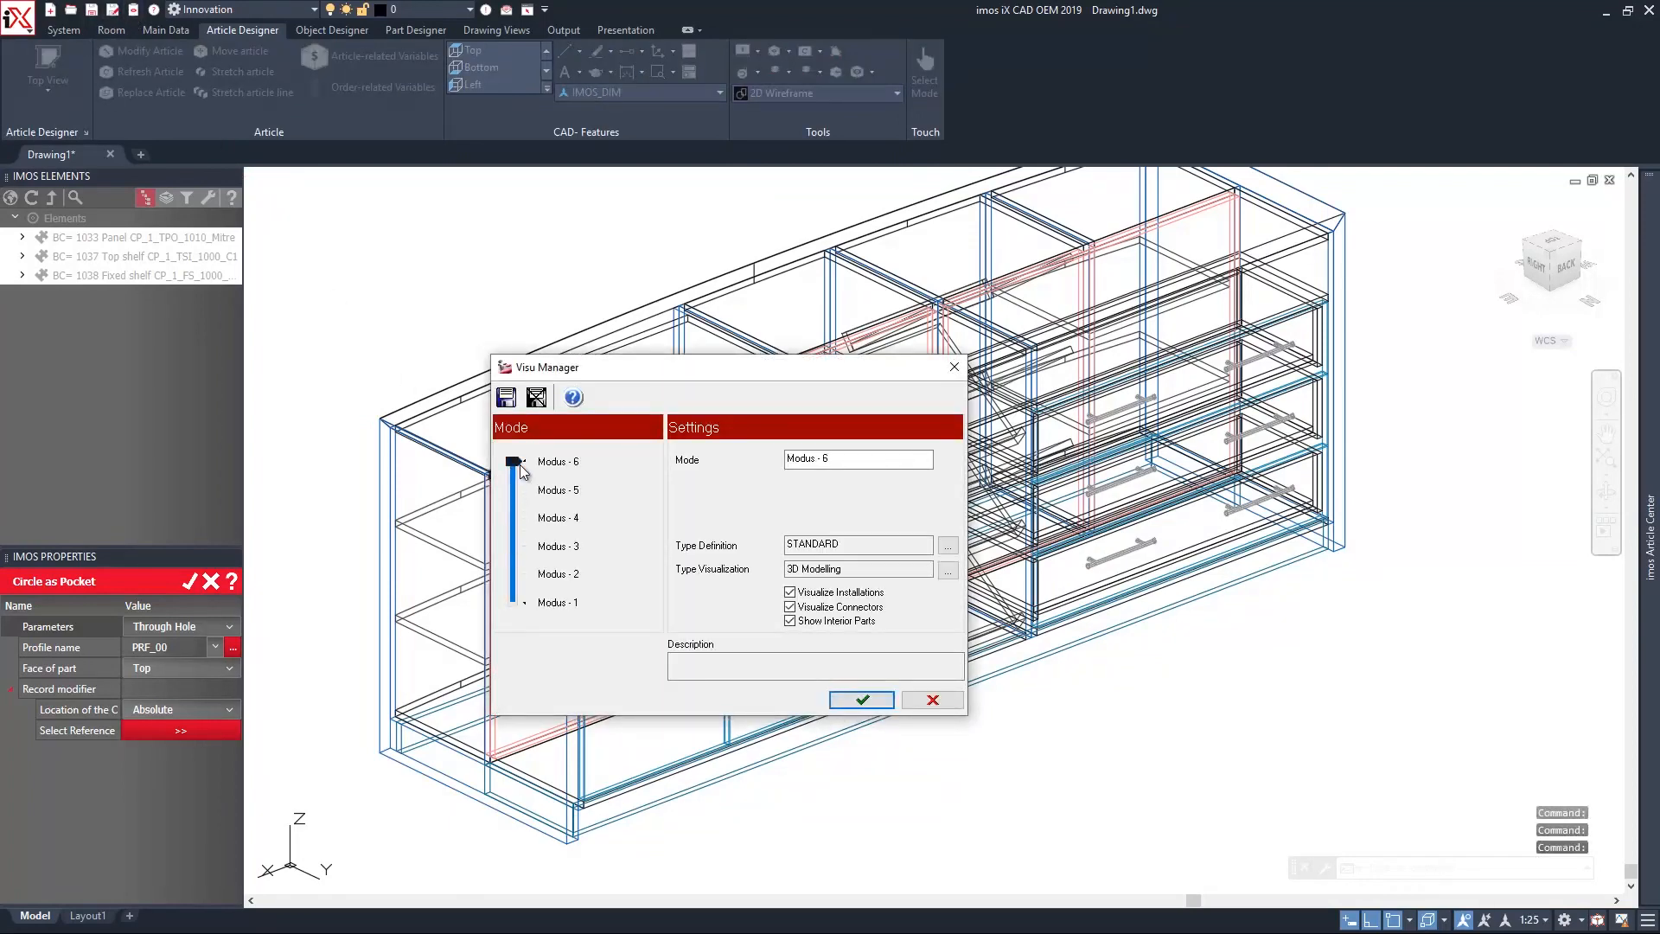
{"action": "left_click", "coordinate": [861, 697]}
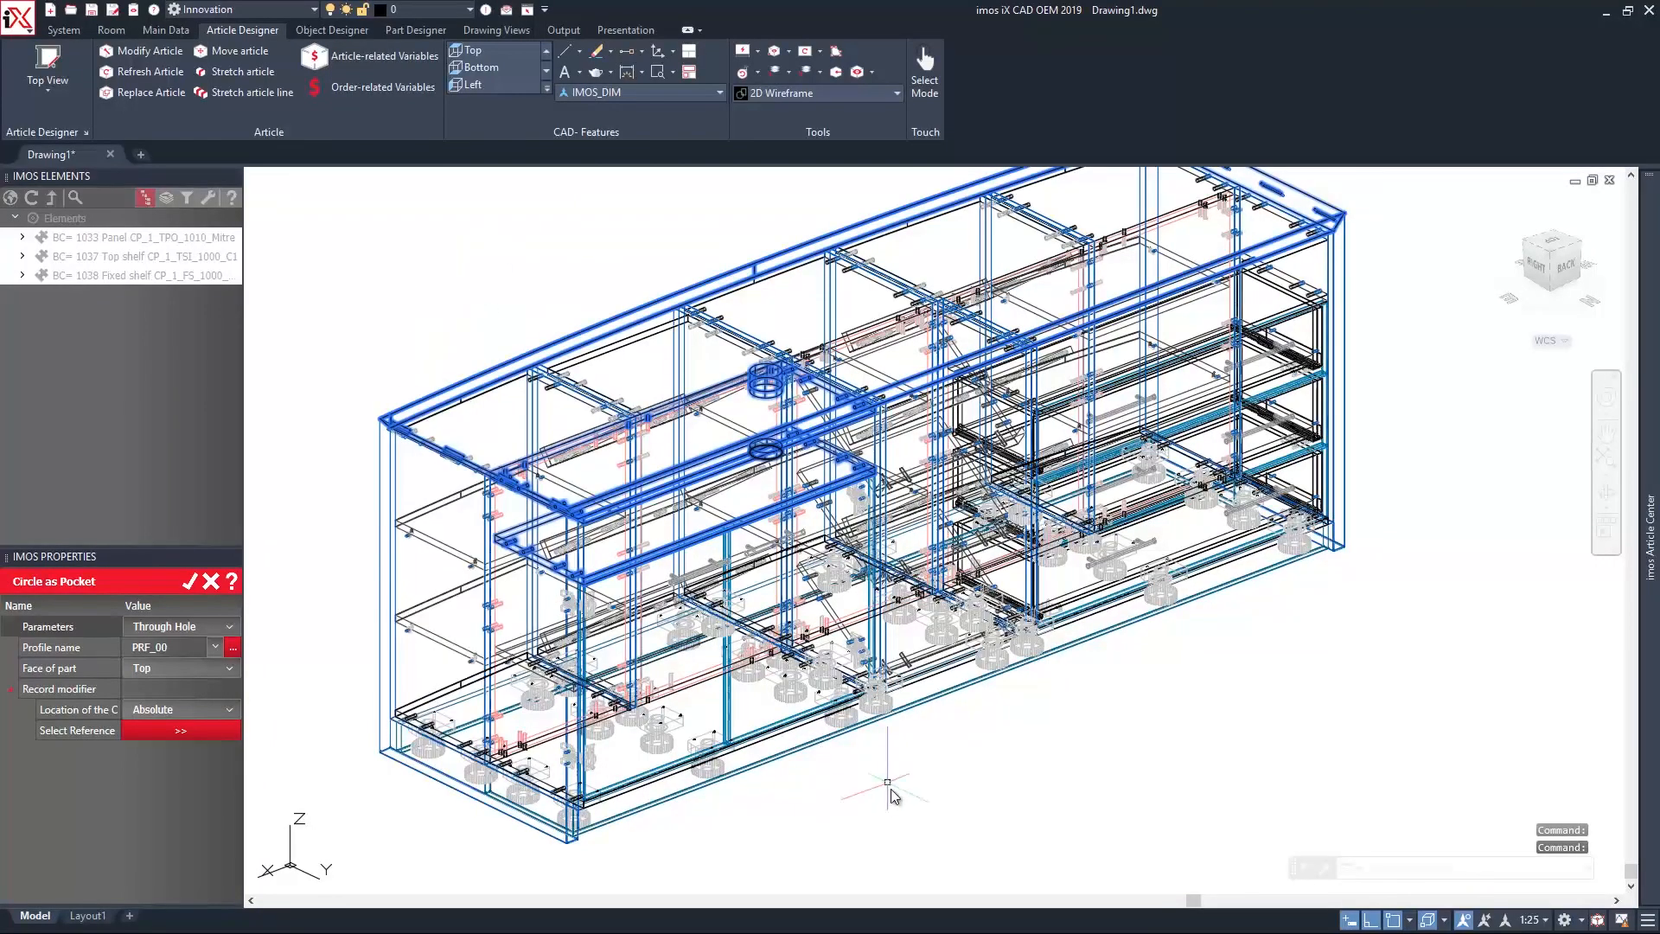
{"action": "middle_click_drag", "start_coordinate": [801, 806], "coordinate": [517, 810], "text": "shift"}
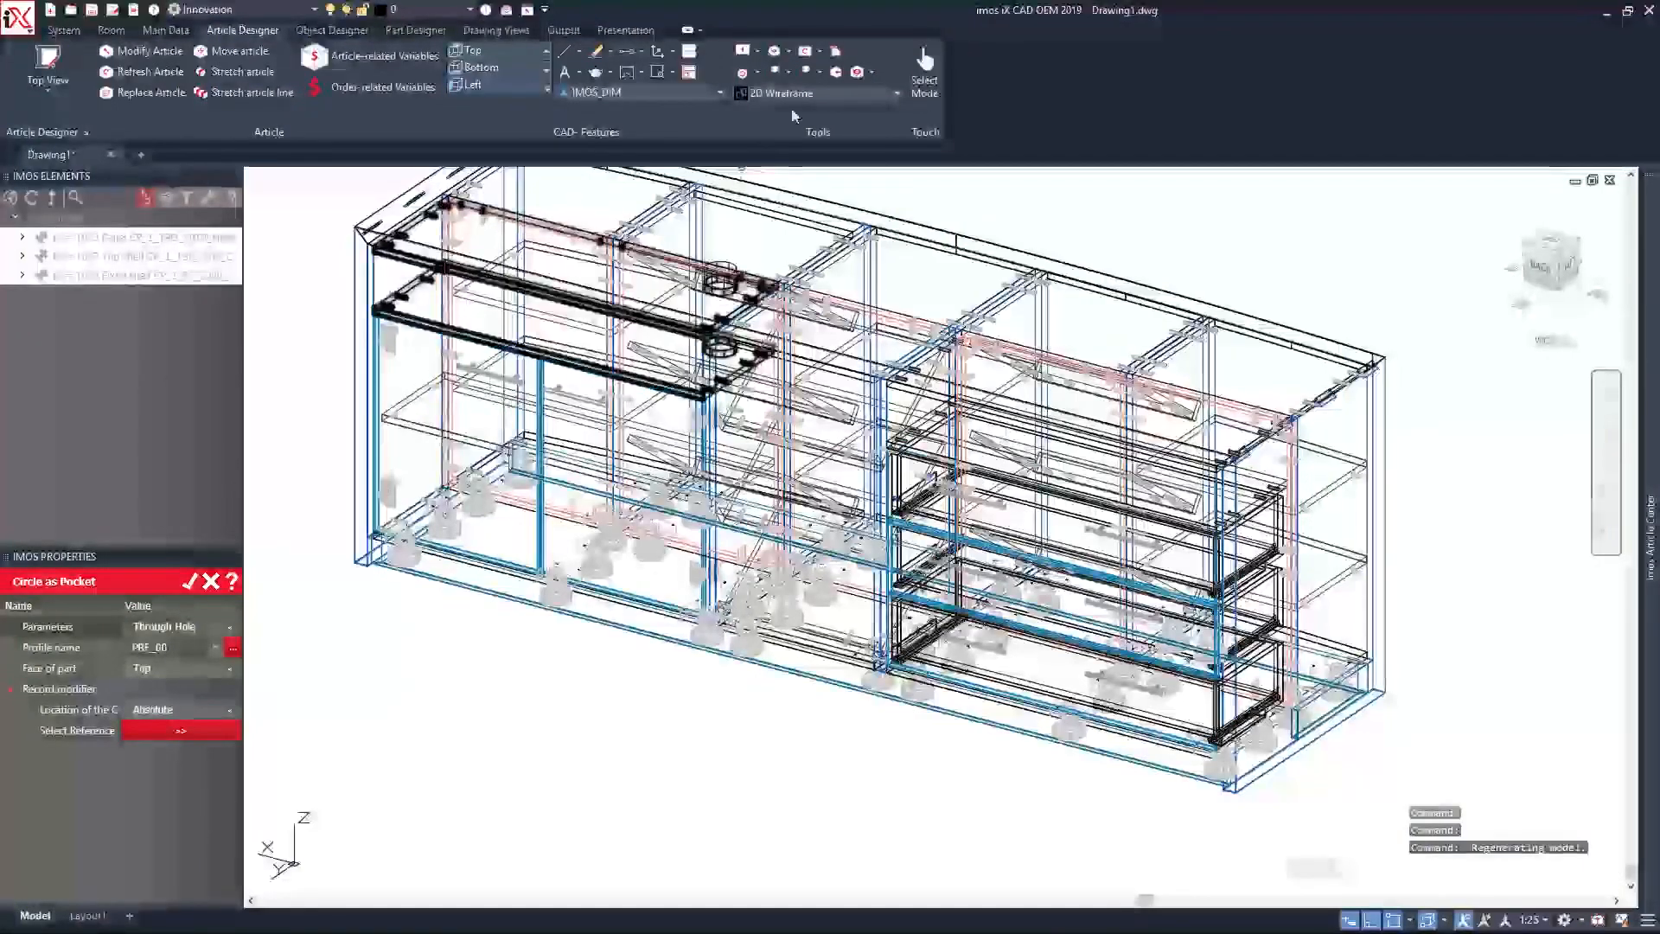
Examine the article in the Realistic visual style from the side, underneath and front.
{"action": "left_click", "coordinate": [793, 92]}
{"action": "left_click", "coordinate": [716, 183]}
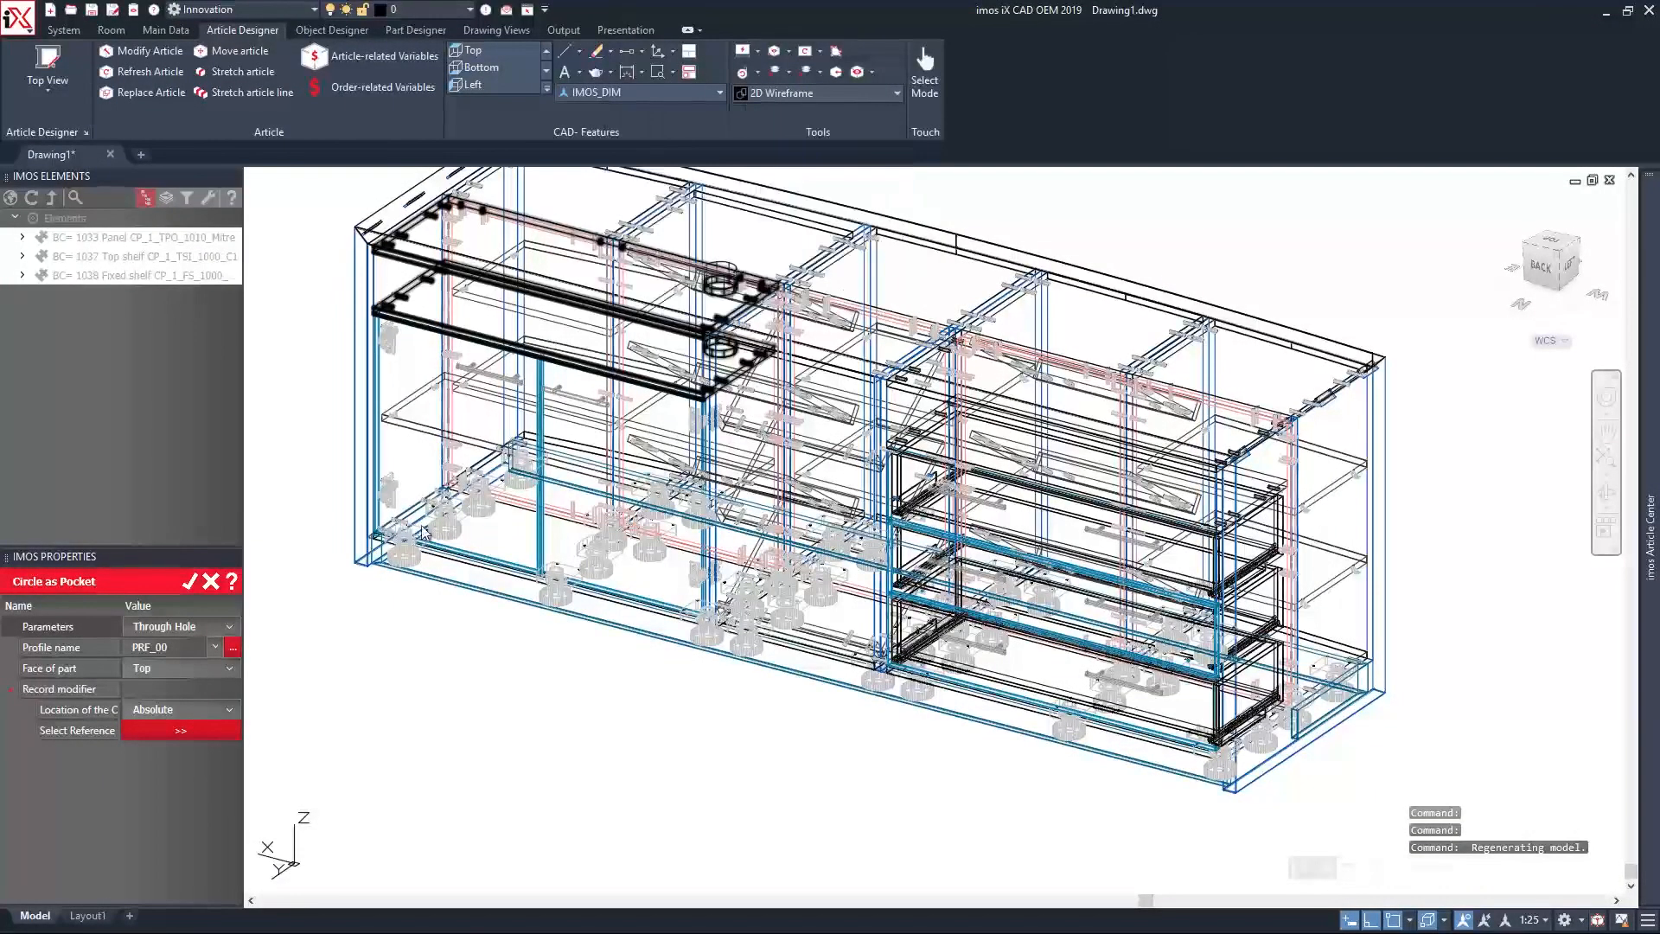
{"action": "middle_click_drag", "start_coordinate": [582, 676], "coordinate": [1164, 699], "text": "shift"}
{"action": "middle_click_drag", "start_coordinate": [784, 776], "coordinate": [522, 640], "text": "shift"}
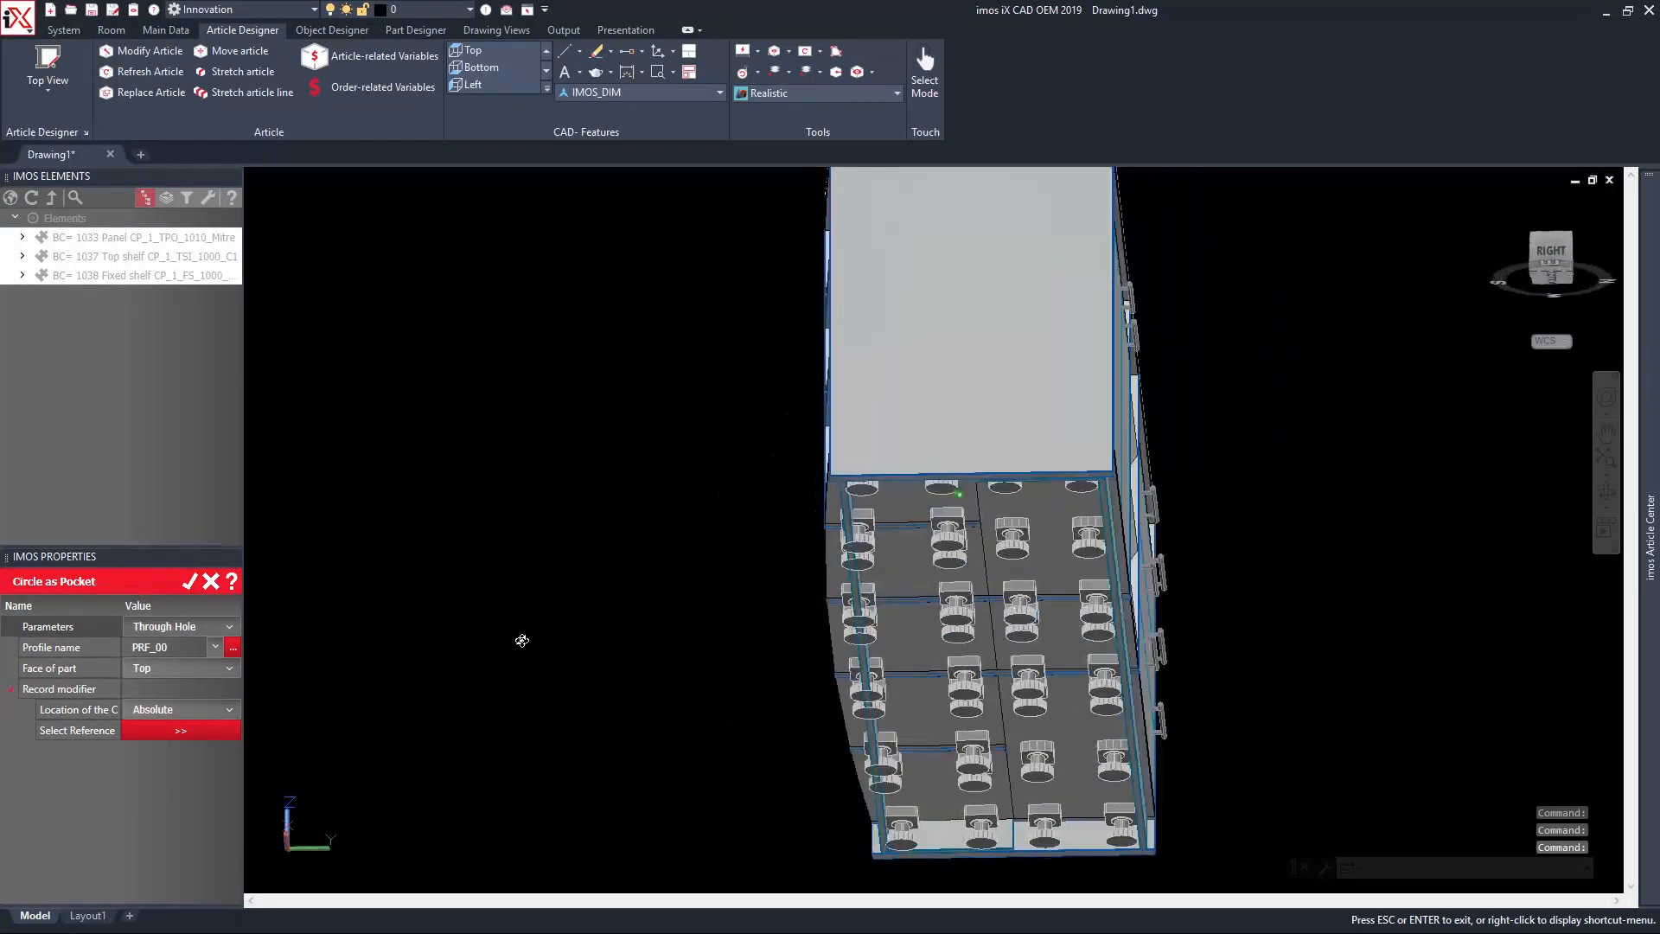
{"action": "middle_click_drag", "start_coordinate": [532, 723], "coordinate": [676, 768], "text": "shift"}
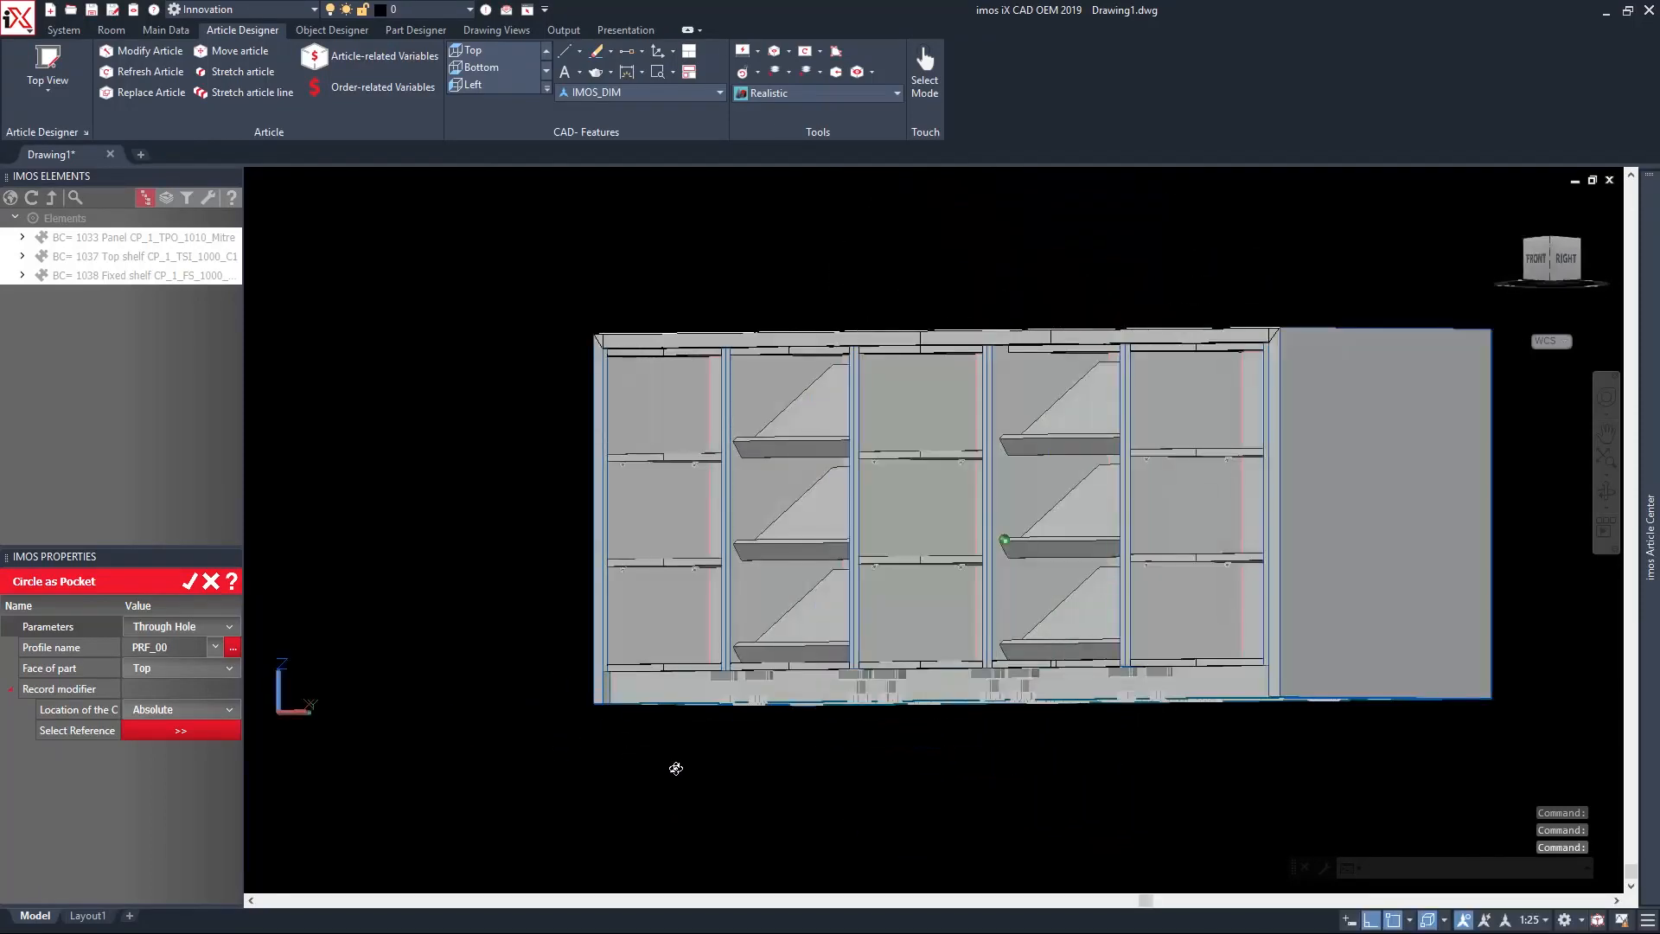
Return the display to 2D Wireframe and view the article from the top front edge.
{"action": "left_click", "coordinate": [760, 93]}
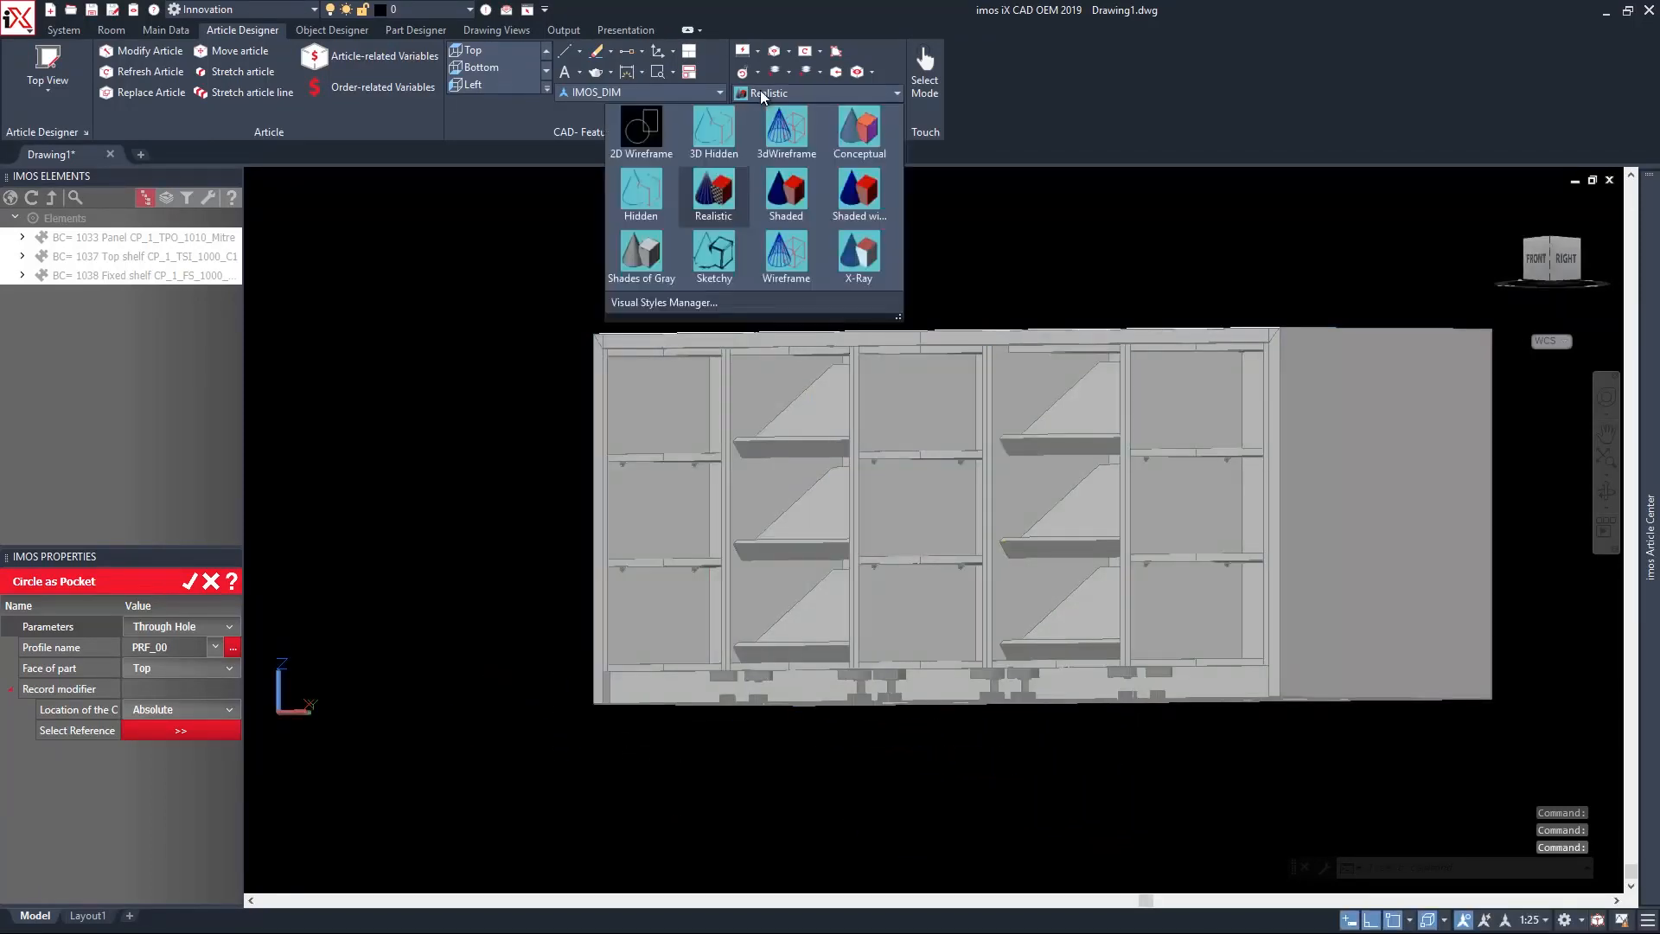
{"action": "left_click", "coordinate": [656, 114]}
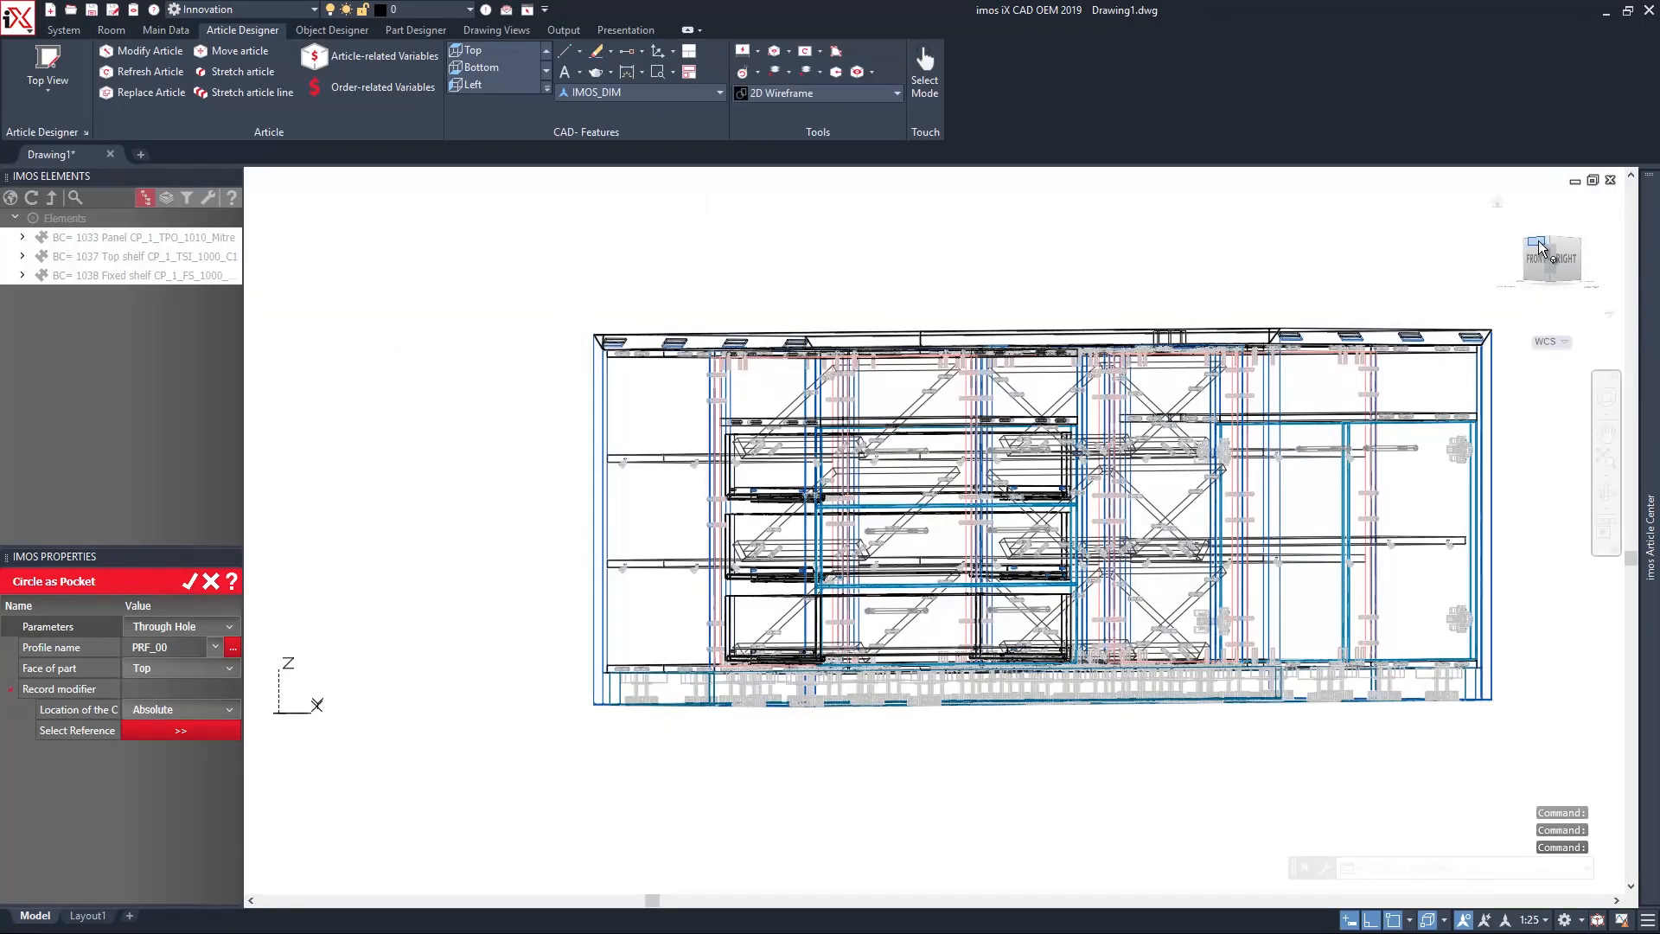
{"action": "left_click", "coordinate": [1538, 249]}
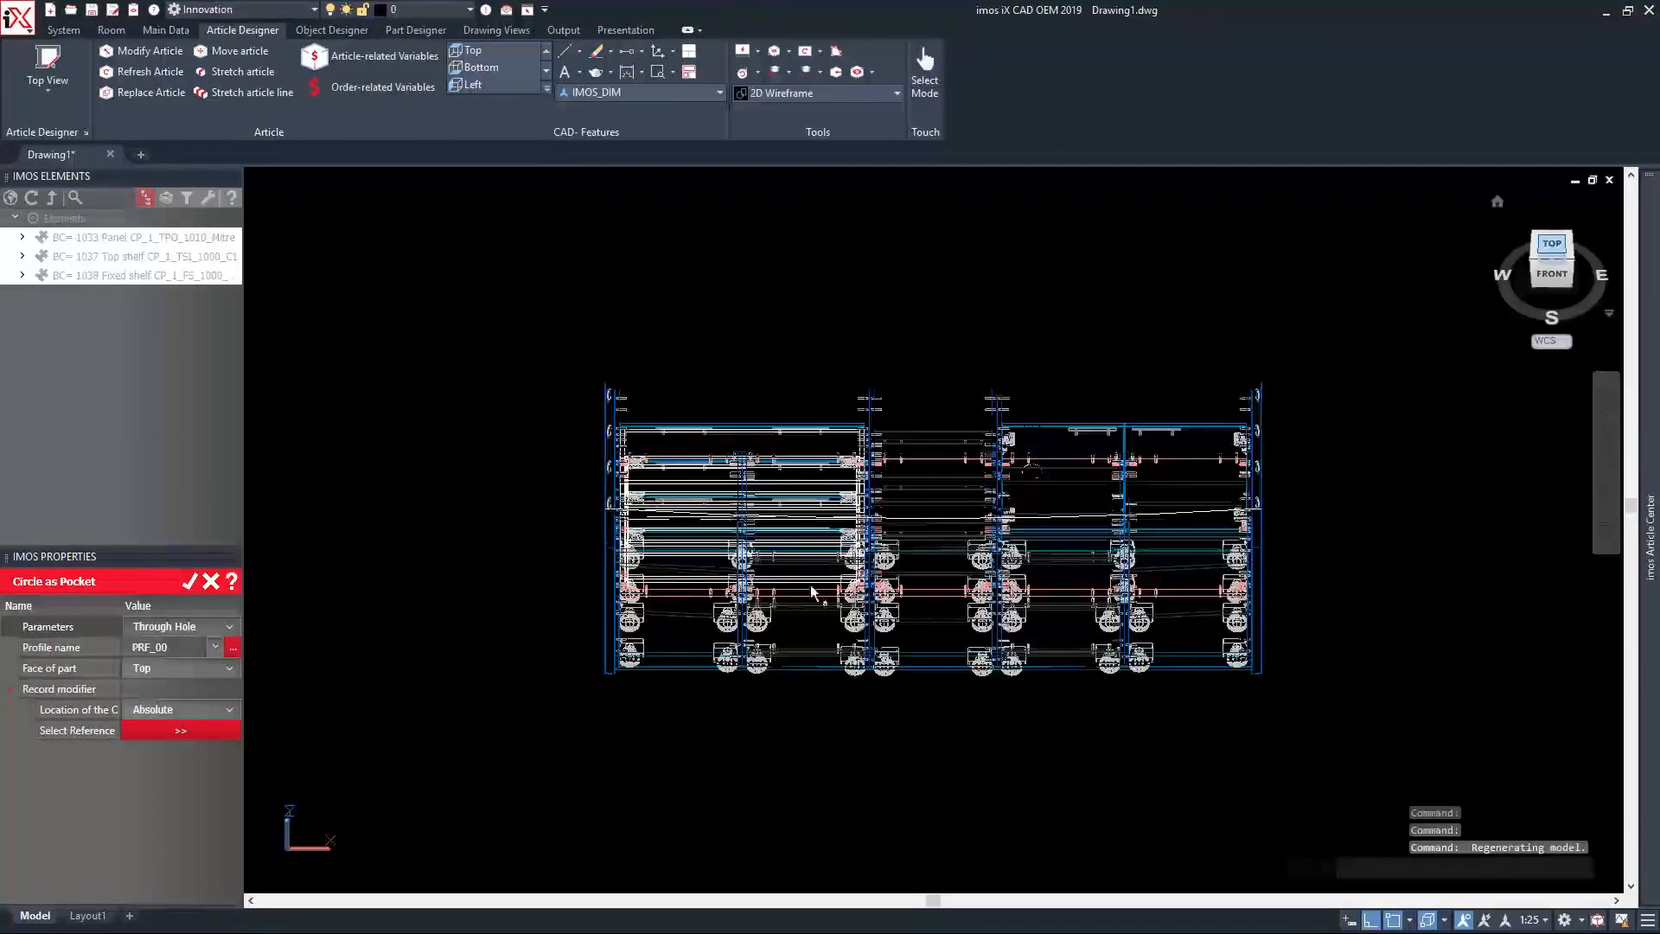
Start a polyline at the mitred front corner on the cabinet's left end, using a Perpendicular snap.
{"action": "scroll", "coordinate": [623, 615], "scroll_direction": "up", "scroll_amount": 10}
{"action": "scroll", "coordinate": [470, 605], "scroll_direction": "up", "scroll_amount": 6}
{"action": "type", "text": "pl"}
{"action": "key", "text": "Return"}
{"action": "scroll", "coordinate": [470, 581], "scroll_direction": "up", "scroll_amount": 6}
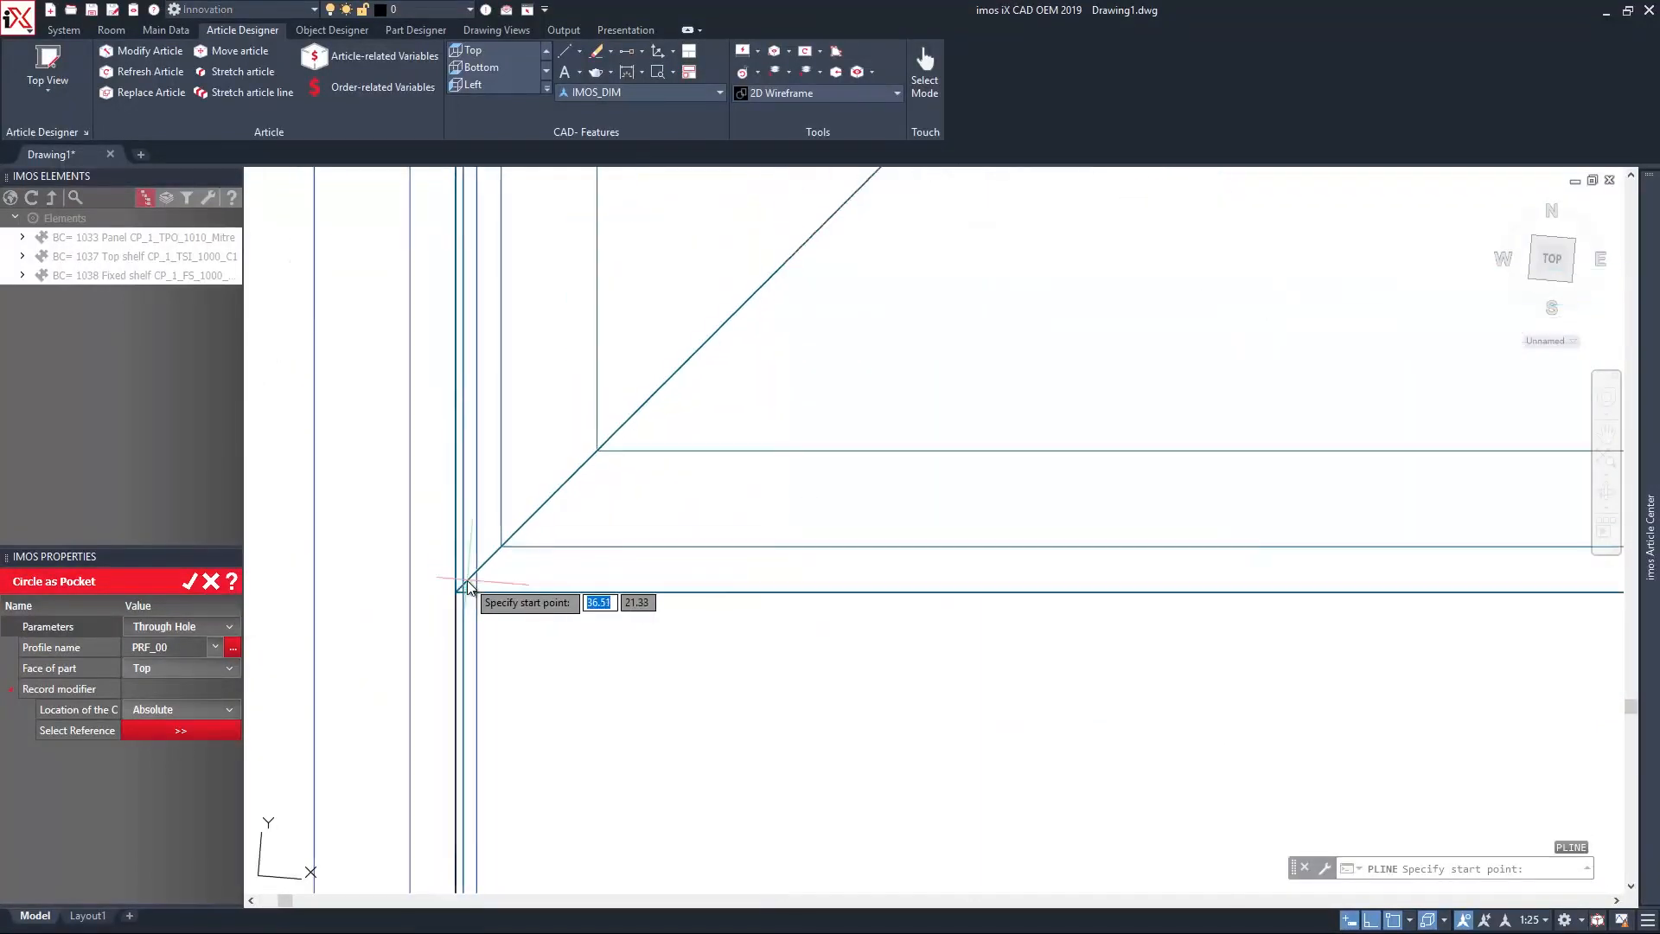
{"action": "scroll", "coordinate": [454, 586], "scroll_direction": "up", "scroll_amount": 4}
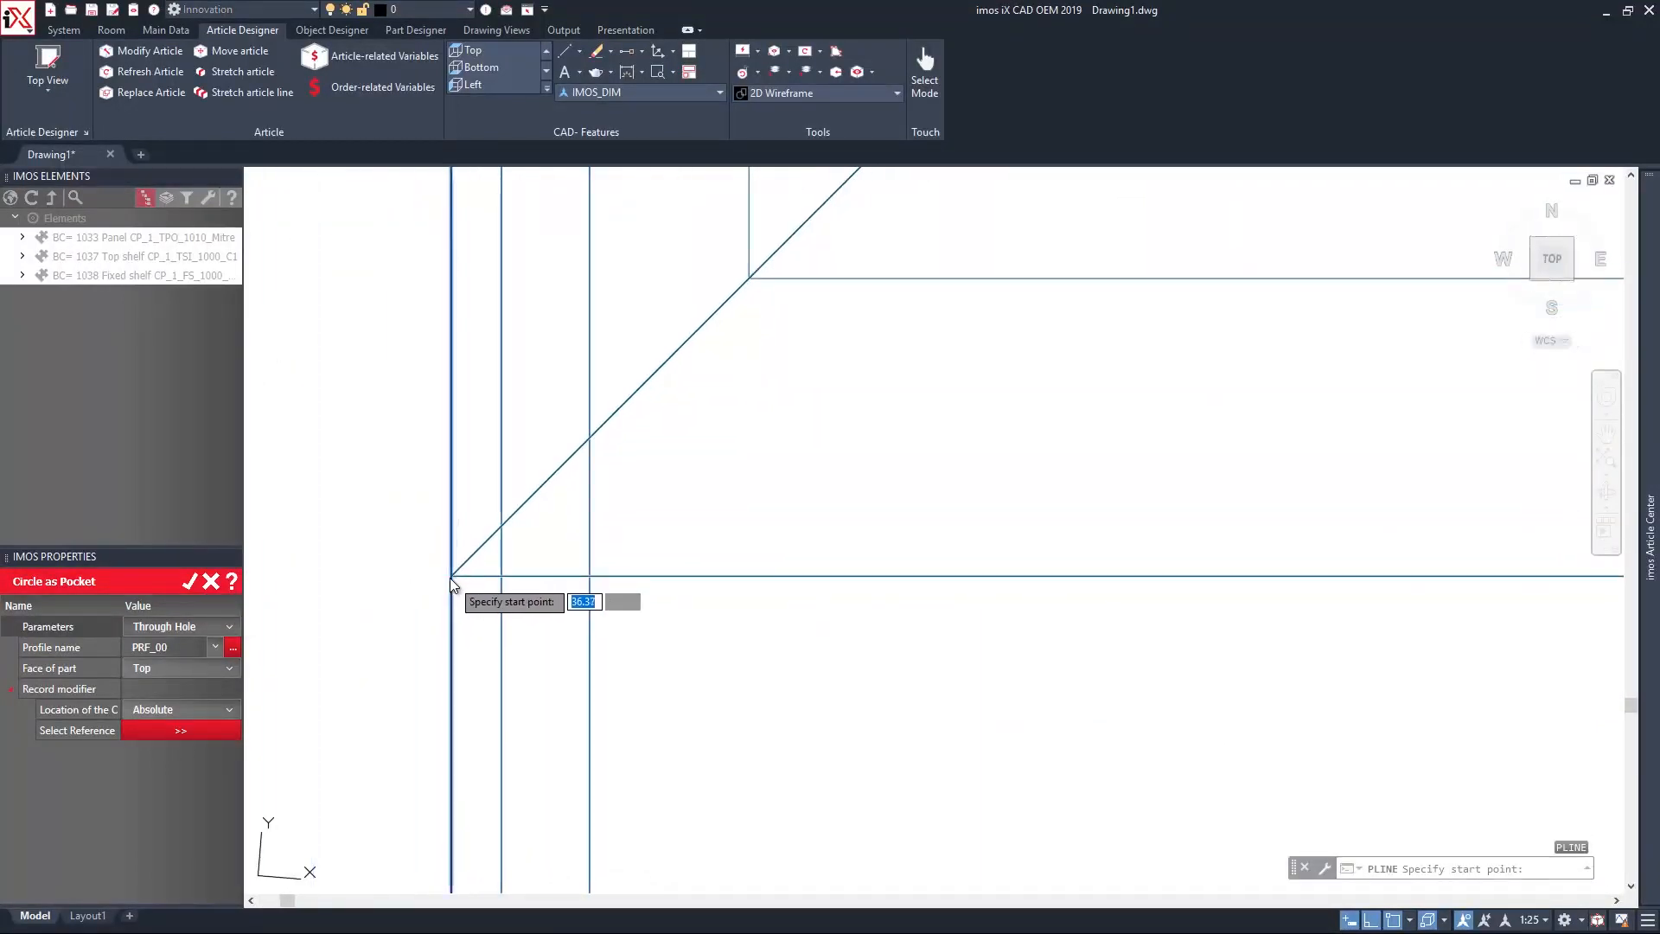
{"action": "right_click", "coordinate": [452, 583], "text": "shift"}
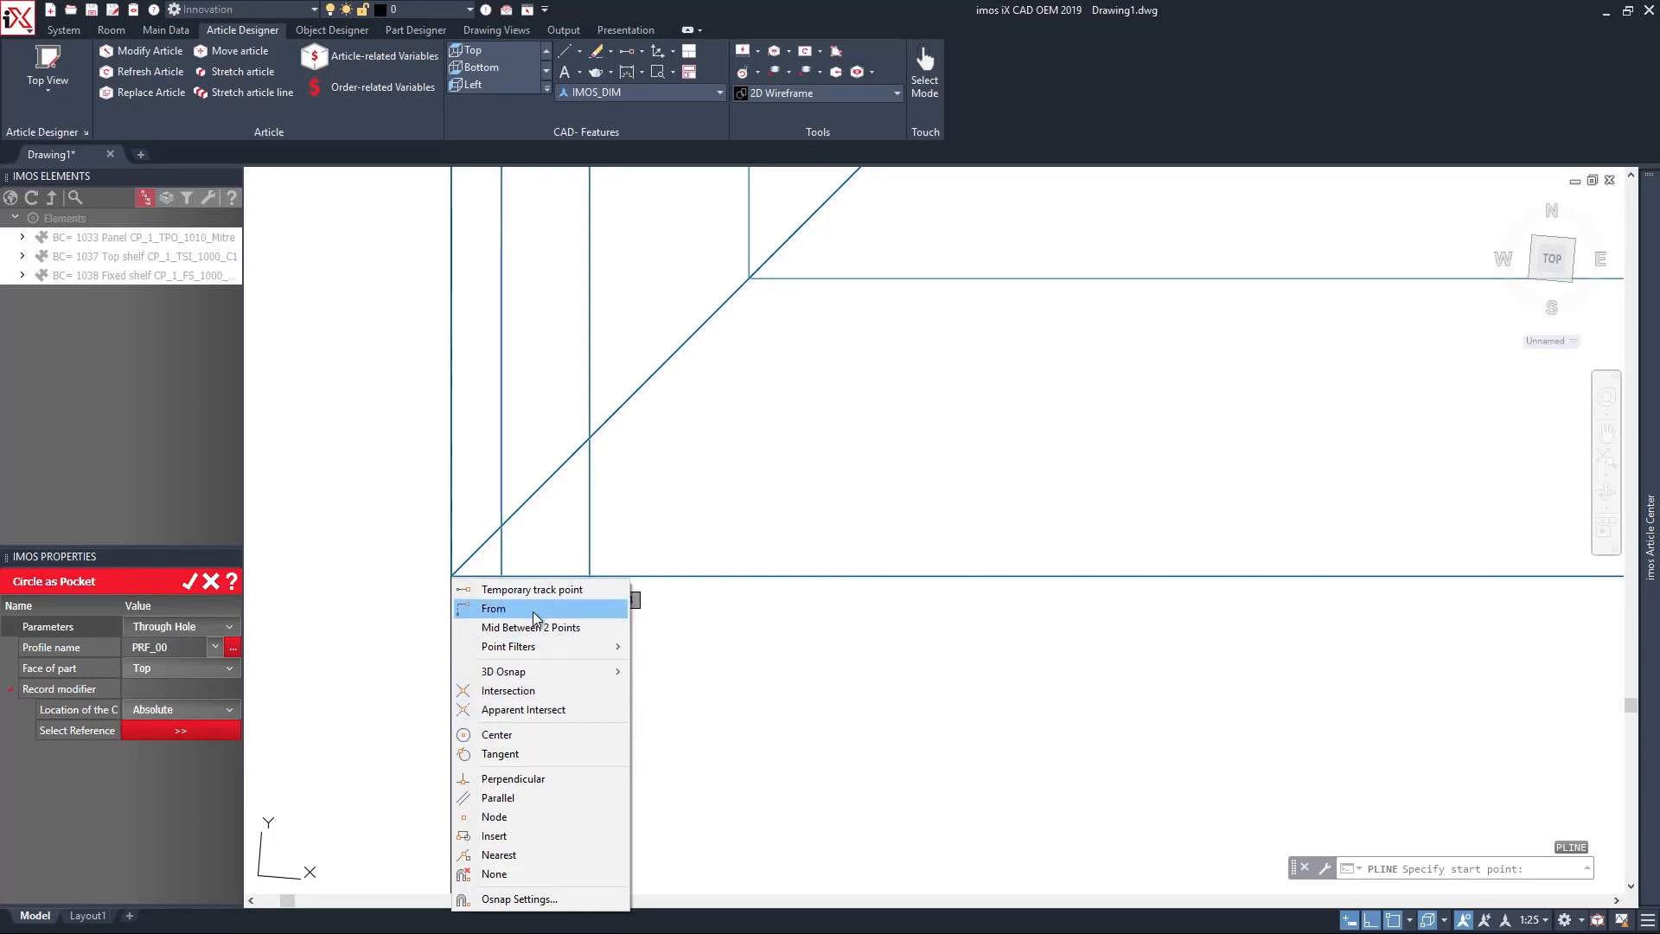
{"action": "left_click", "coordinate": [502, 780]}
{"action": "left_click", "coordinate": [451, 578]}
Continue the polyline as a single arc to the matching front corner on the cabinet's right end and finish it.
{"action": "scroll", "coordinate": [831, 596], "scroll_direction": "down", "scroll_amount": 8}
{"action": "middle_click_drag", "start_coordinate": [955, 640], "coordinate": [423, 592]}
{"action": "scroll", "coordinate": [423, 591], "scroll_direction": "down", "scroll_amount": 6}
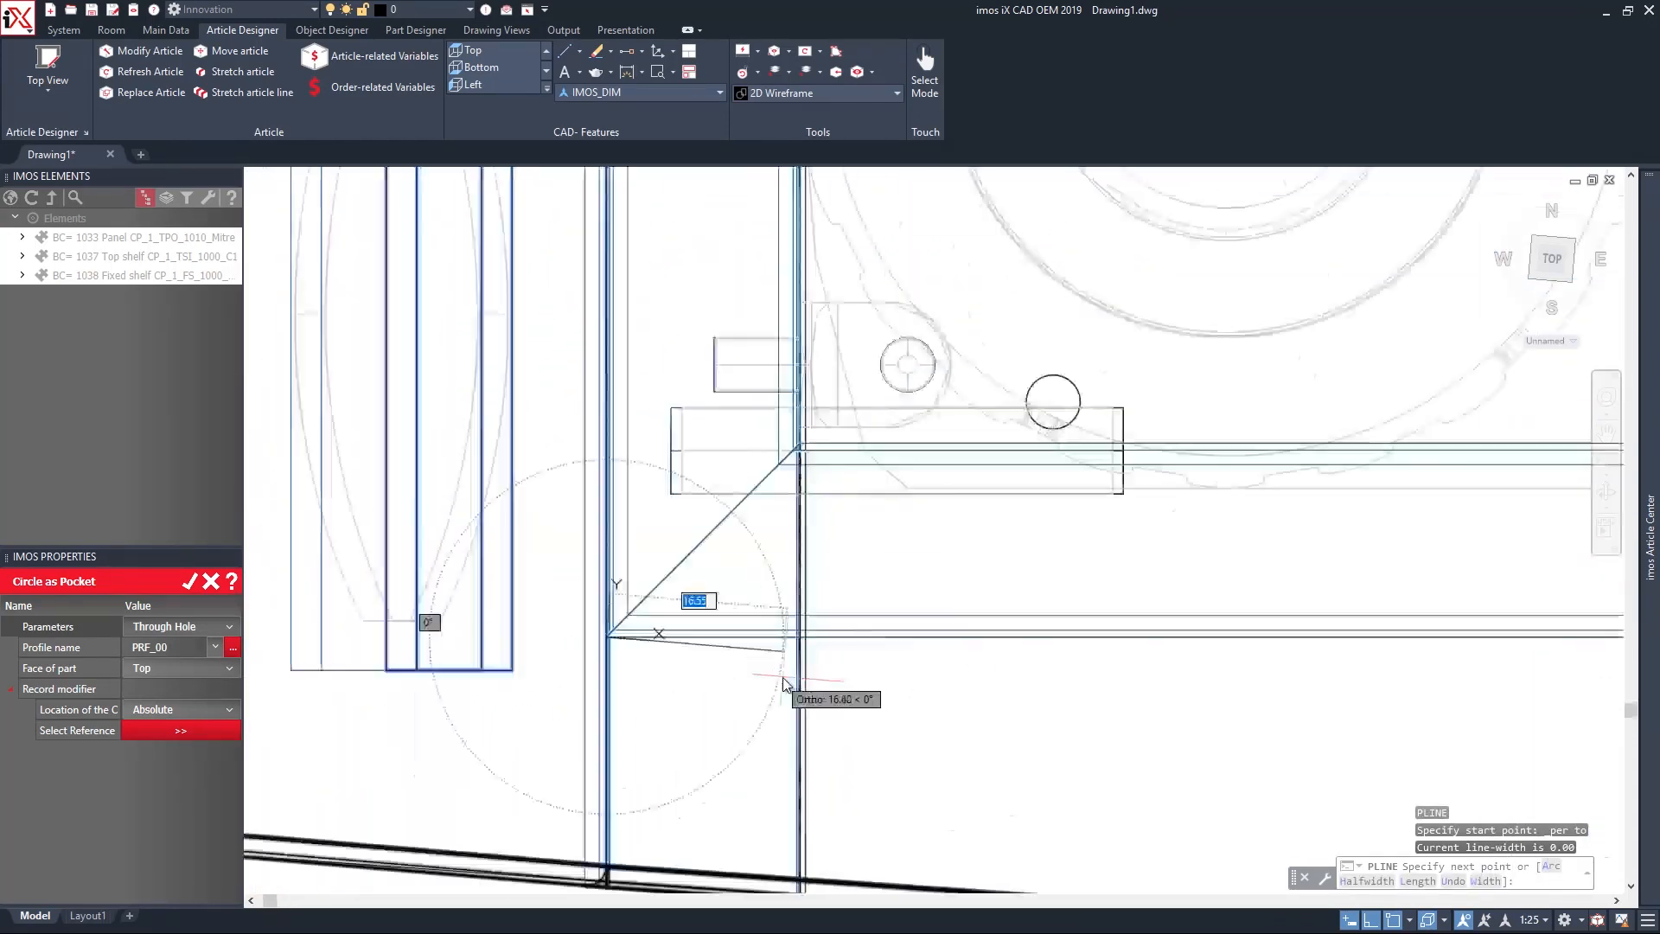
{"action": "right_click", "coordinate": [1136, 740]}
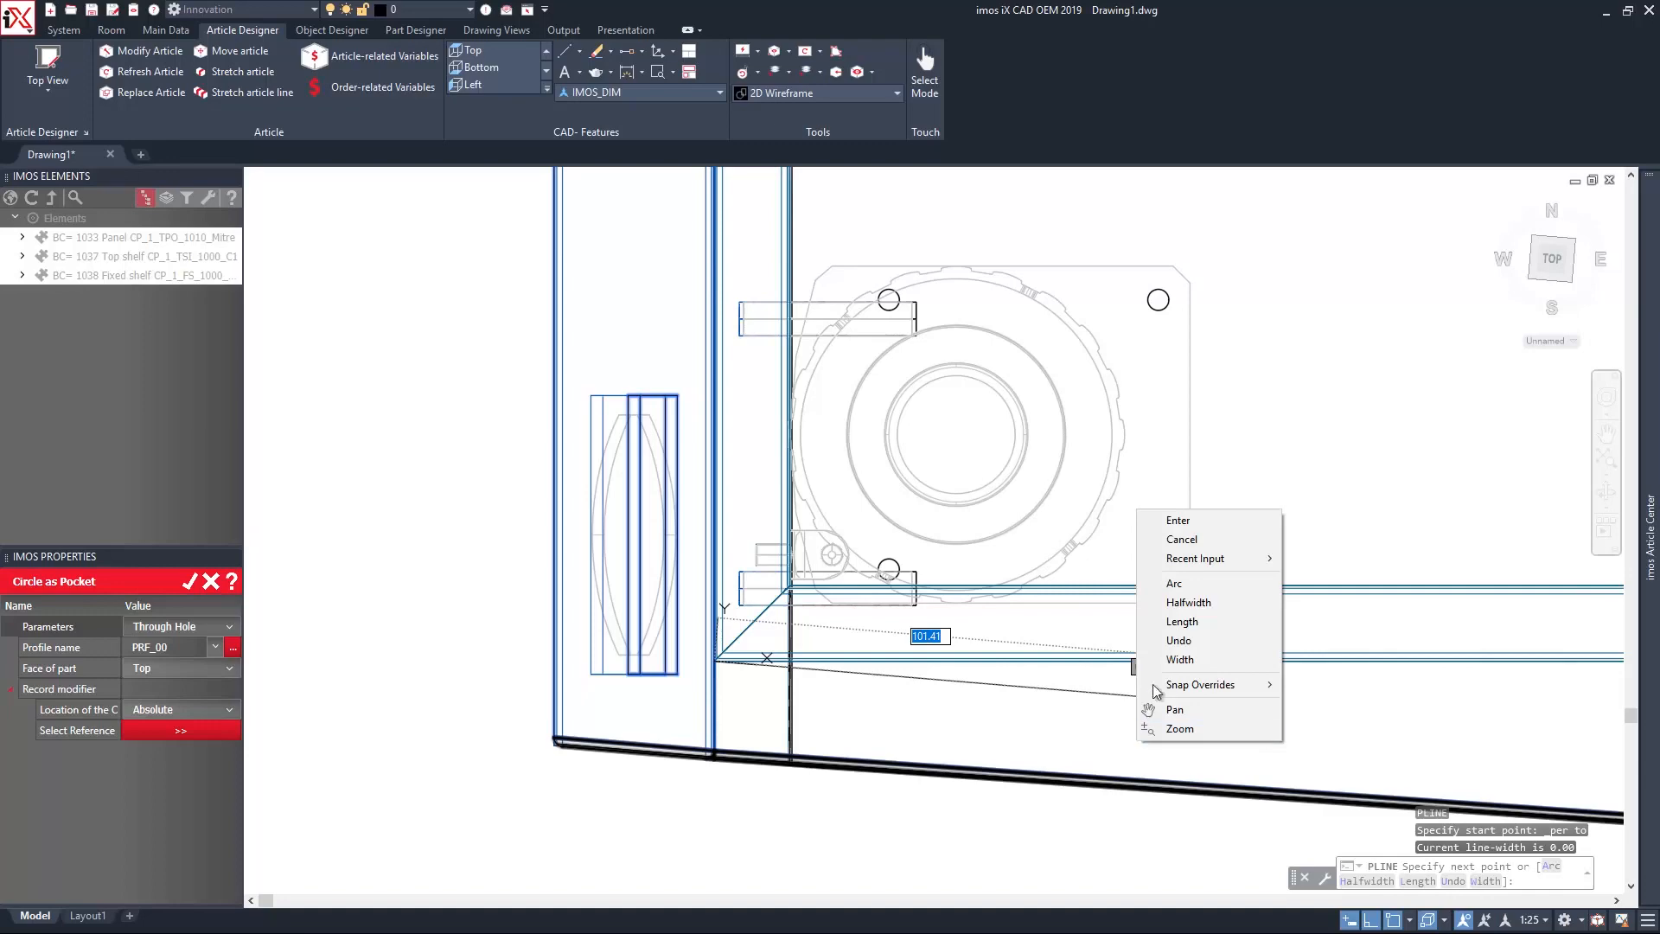
{"action": "left_click", "coordinate": [1173, 583]}
{"action": "middle_click_drag", "start_coordinate": [1179, 682], "coordinate": [631, 652]}
{"action": "scroll", "coordinate": [680, 647], "scroll_direction": "down", "scroll_amount": 4}
{"action": "scroll", "coordinate": [679, 647], "scroll_direction": "down", "scroll_amount": 3}
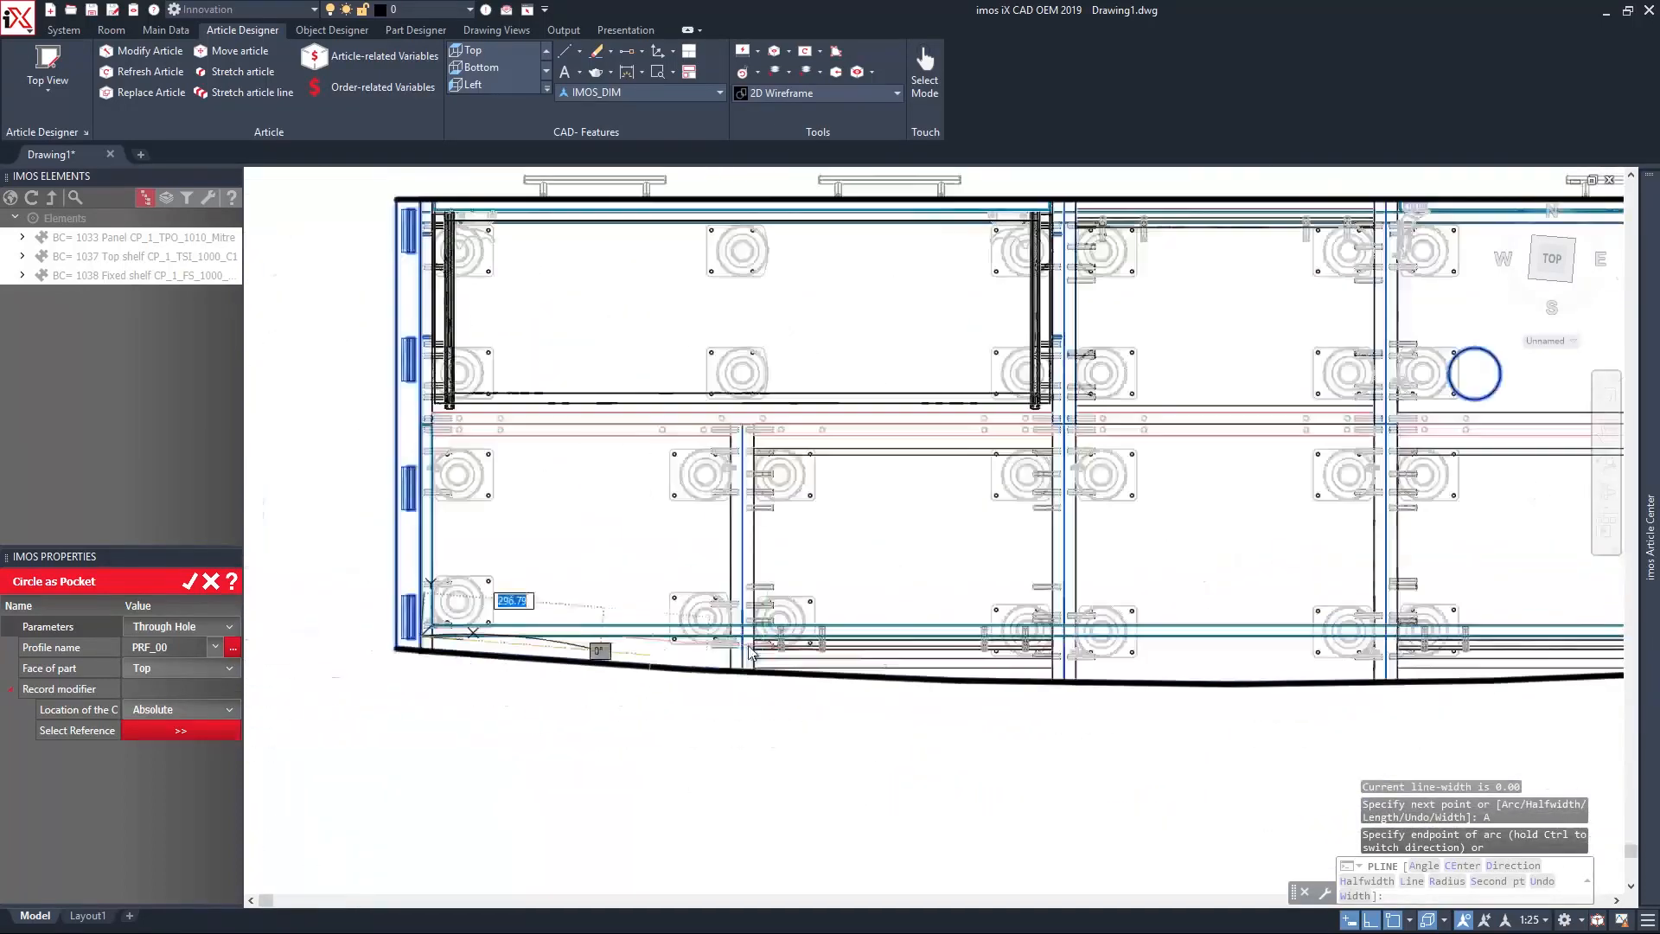
{"action": "middle_click_drag", "start_coordinate": [1303, 649], "coordinate": [666, 644]}
{"action": "scroll", "coordinate": [1378, 634], "scroll_direction": "up", "scroll_amount": 8}
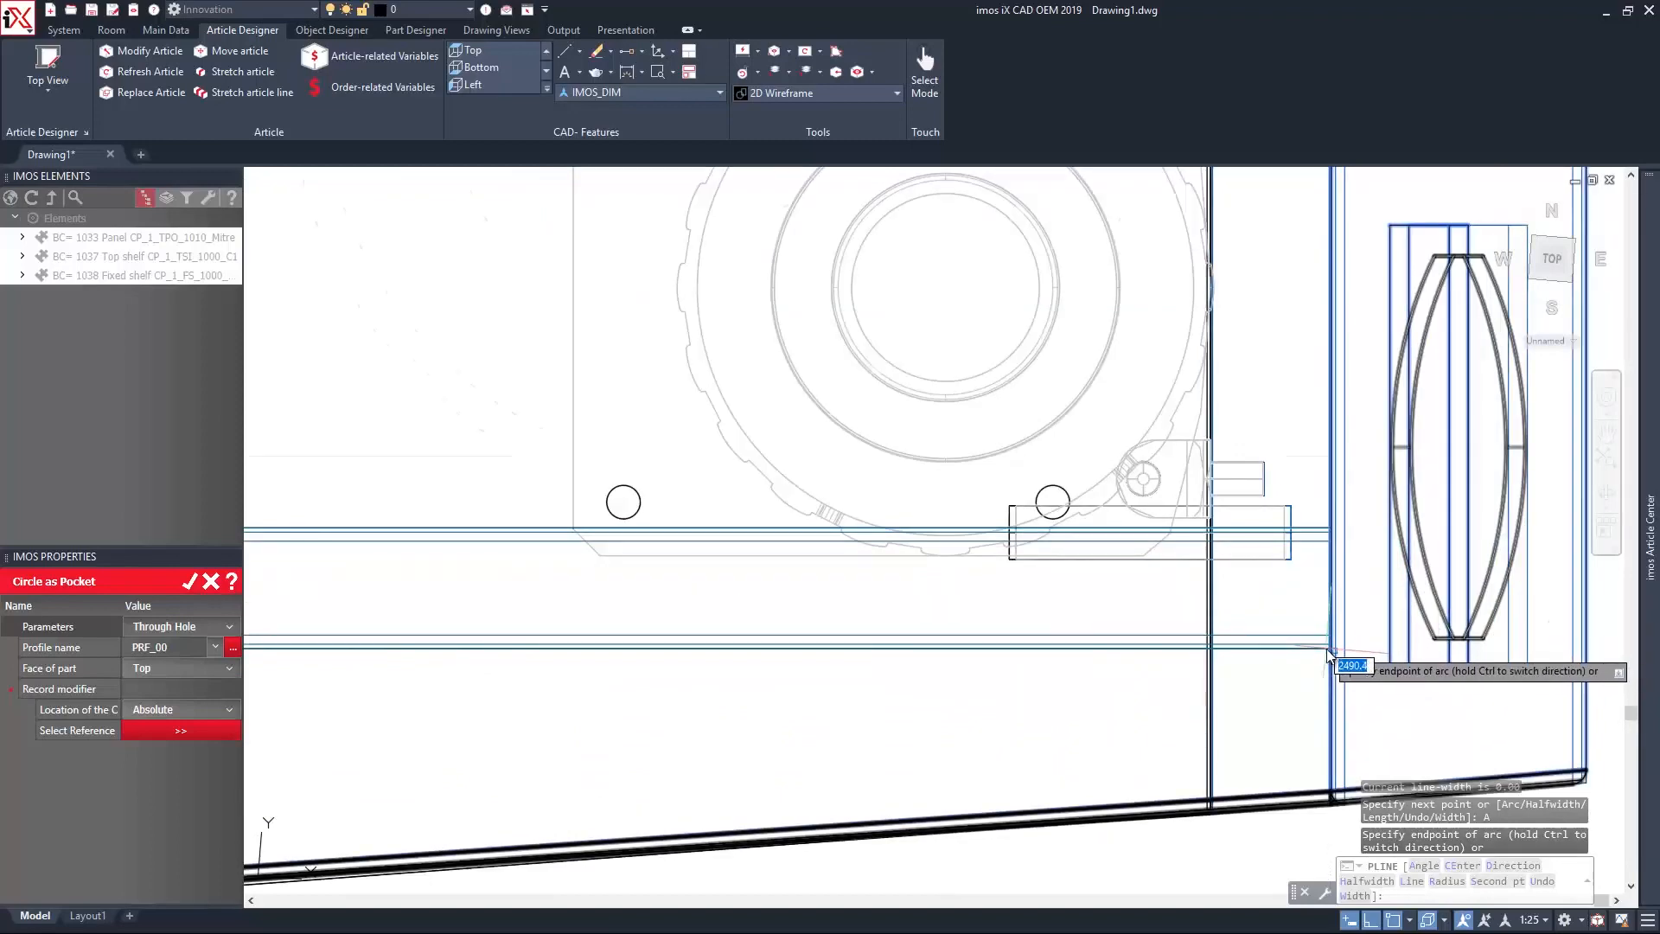
{"action": "scroll", "coordinate": [1331, 659], "scroll_direction": "down", "scroll_amount": 5}
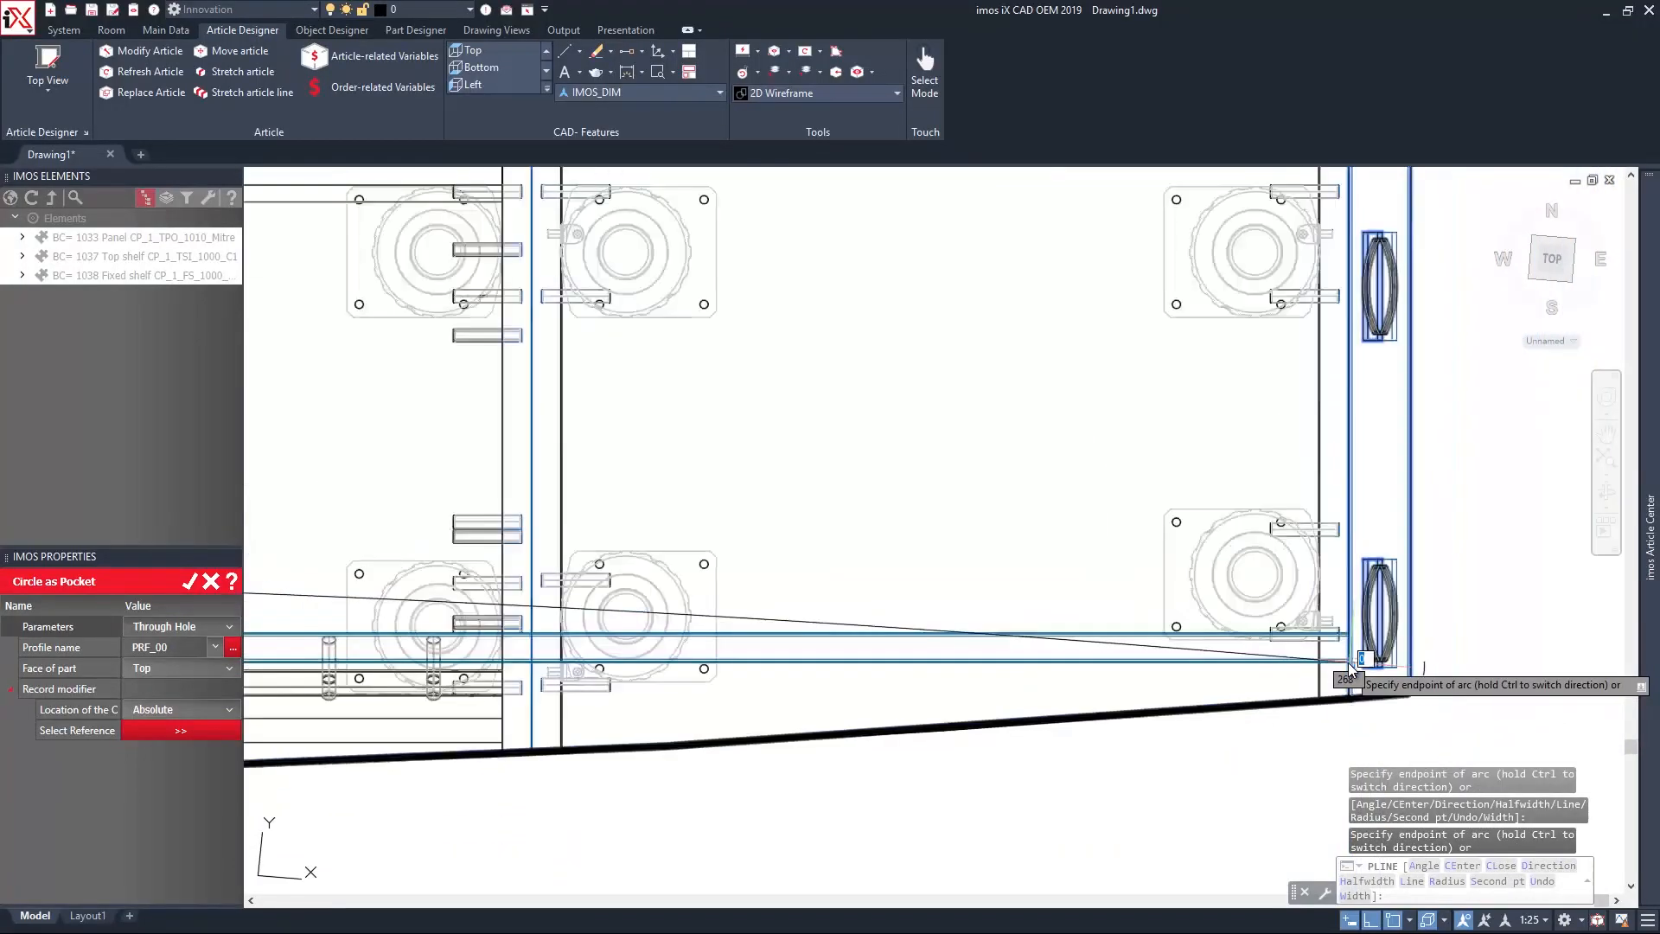
{"action": "left_click", "coordinate": [1351, 667]}
{"action": "scroll", "coordinate": [1351, 668], "scroll_direction": "down", "scroll_amount": 4}
{"action": "key", "text": "Return"}
Stretch the arc's midpoint about 115 mm straight toward the curved front edge so it bows outward.
{"action": "left_click", "coordinate": [550, 626]}
{"action": "scroll", "coordinate": [557, 692], "scroll_direction": "up", "scroll_amount": 6}
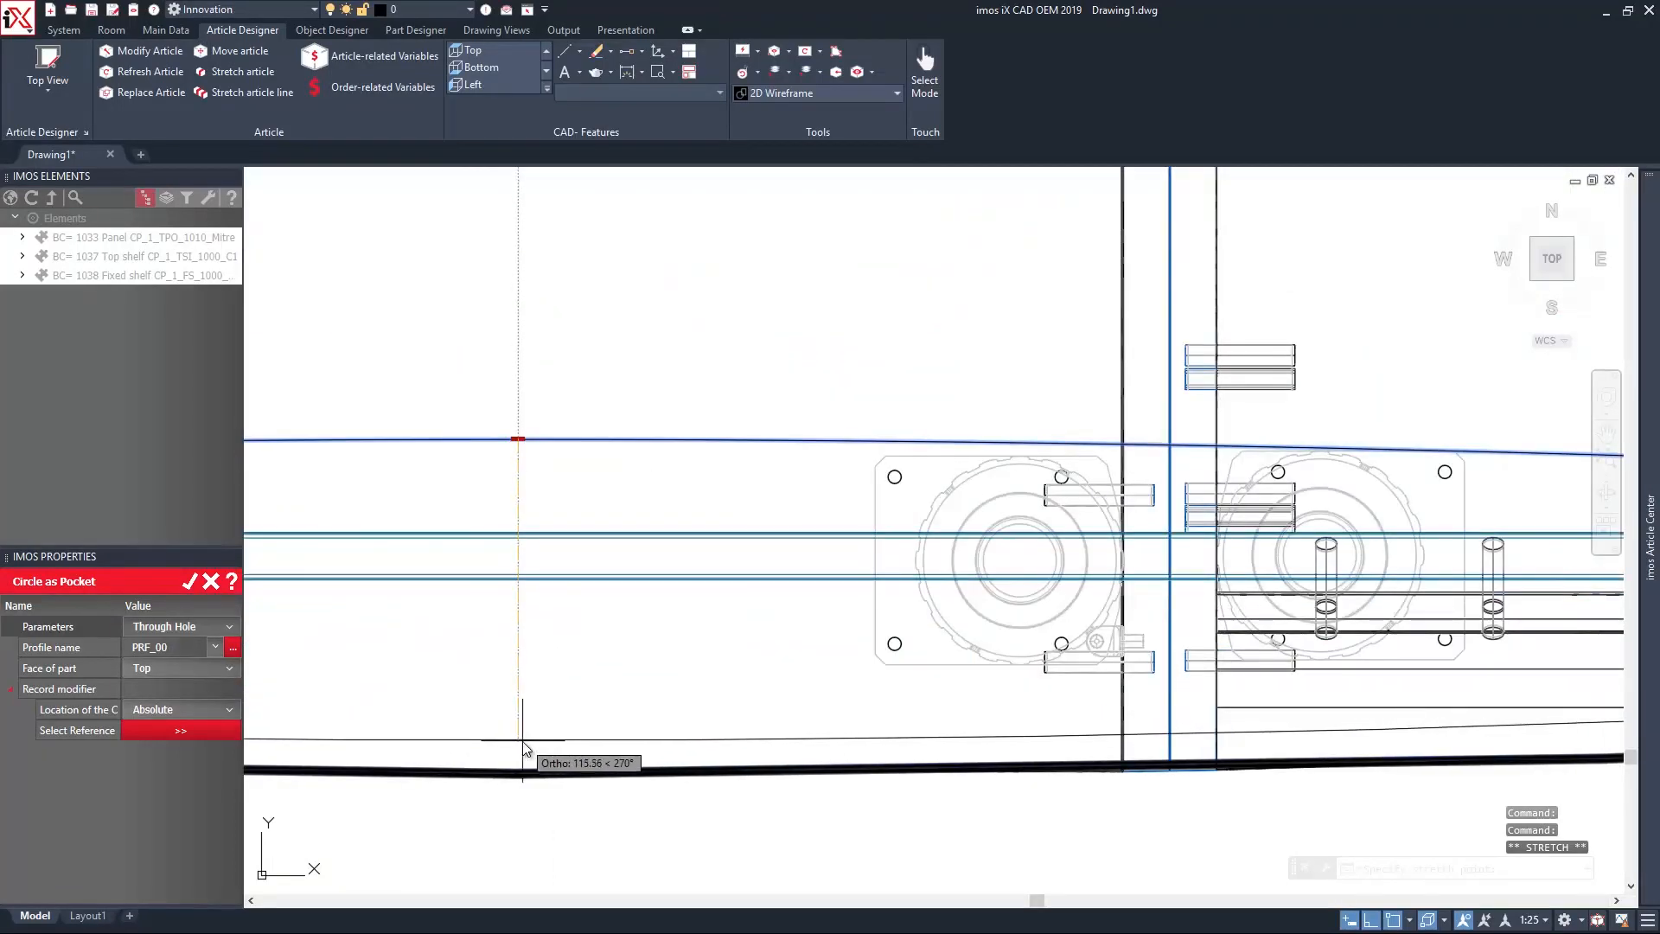
{"action": "left_click", "coordinate": [520, 740]}
{"action": "scroll", "coordinate": [542, 728], "scroll_direction": "down", "scroll_amount": 6}
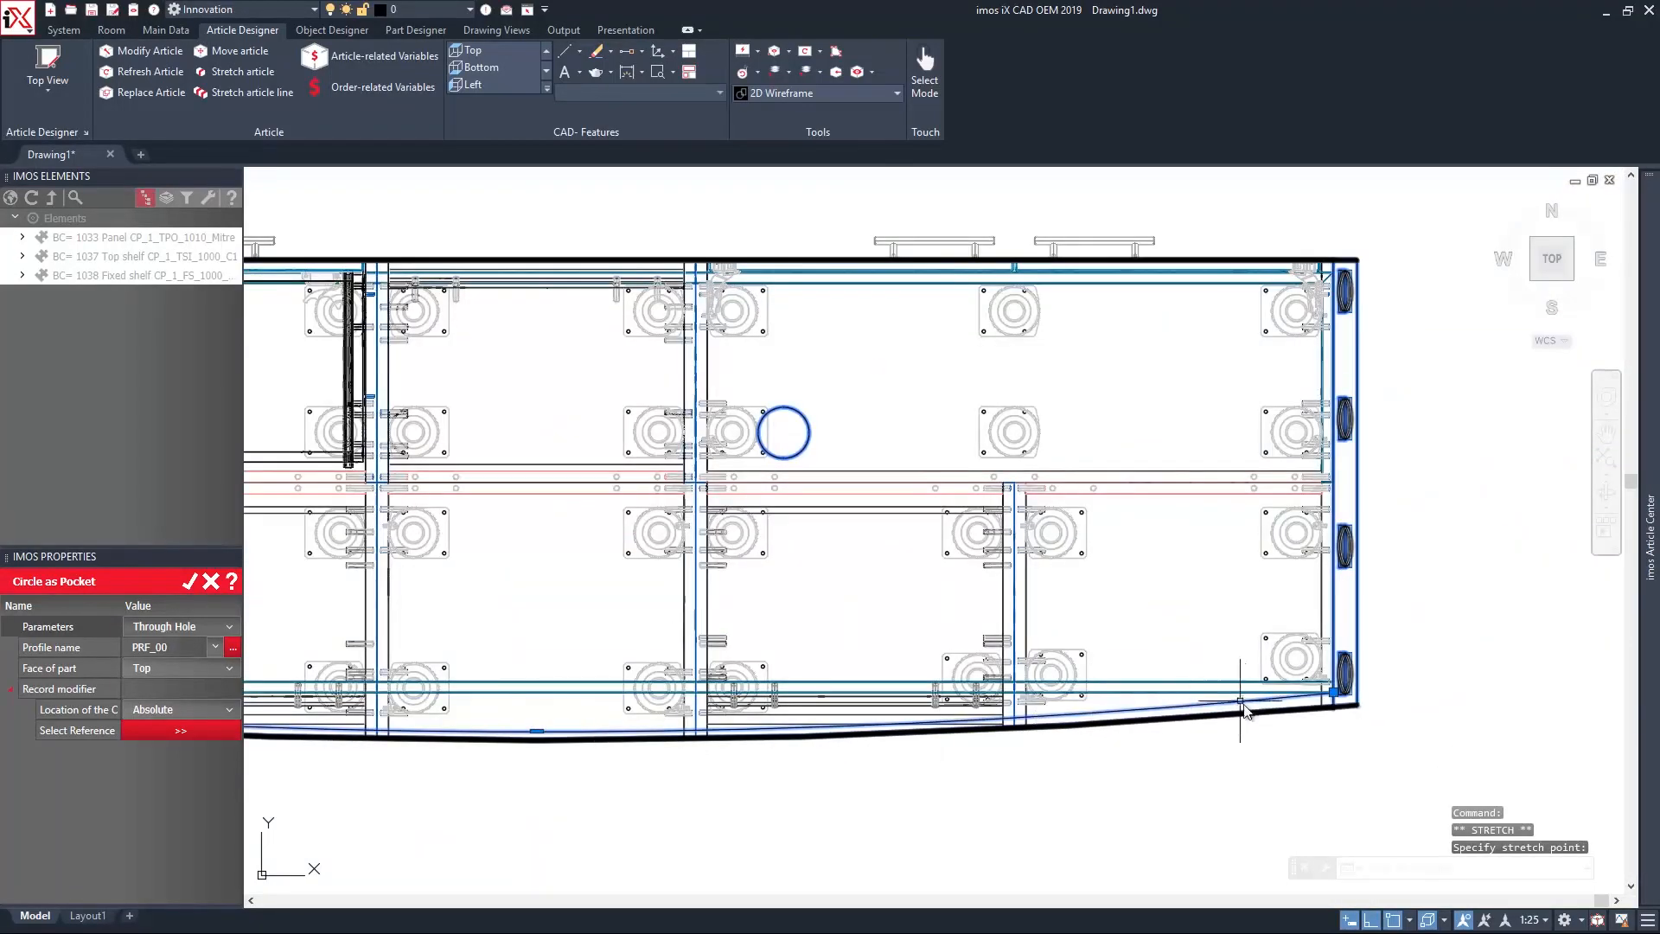
Fine-tune the arc by stretching its midpoint about 2.4 mm back from the front edge.
{"action": "scroll", "coordinate": [1240, 702], "scroll_direction": "up", "scroll_amount": 2}
{"action": "middle_click_drag", "start_coordinate": [434, 763], "coordinate": [867, 681]}
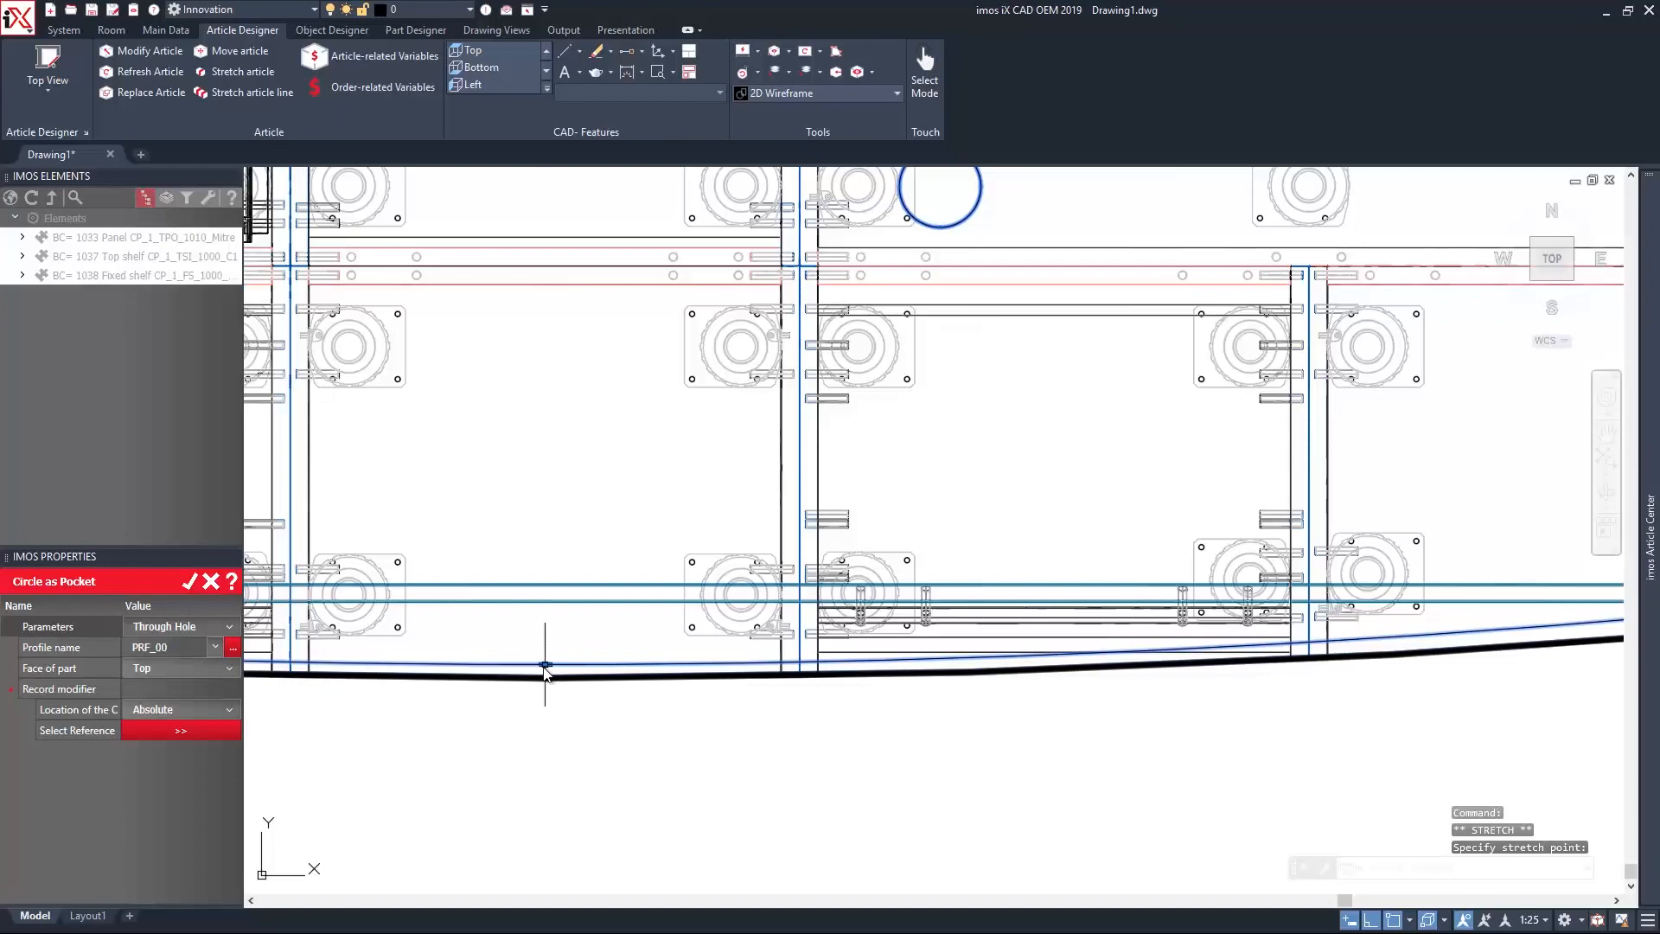
{"action": "scroll", "coordinate": [545, 670], "scroll_direction": "up", "scroll_amount": 3}
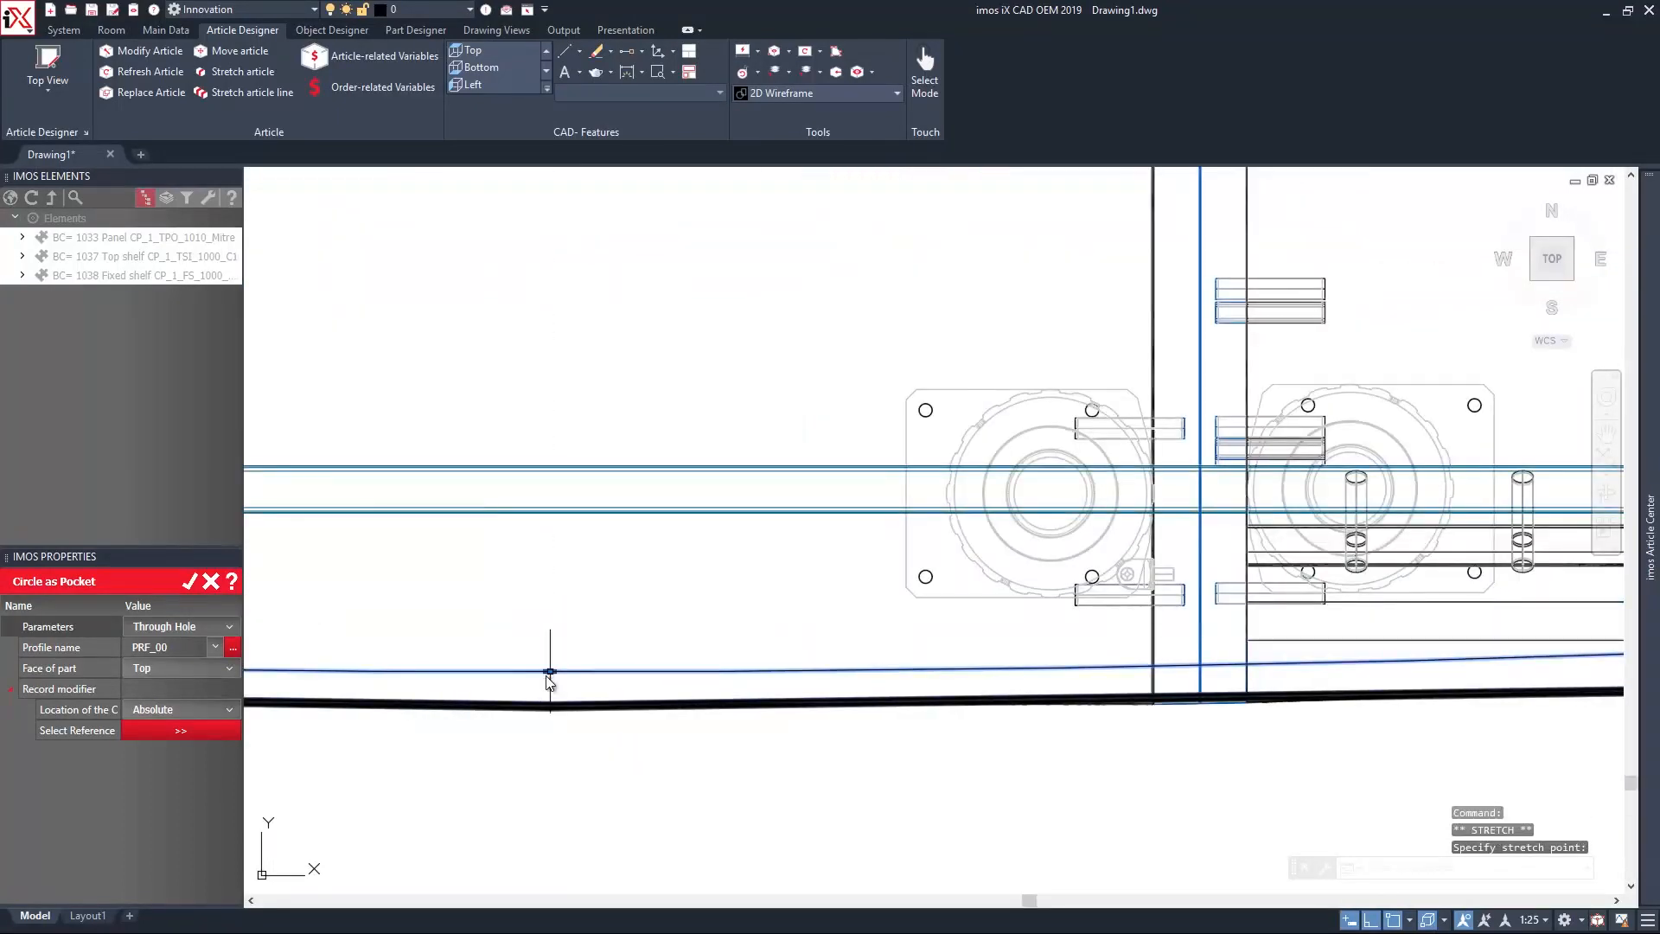
{"action": "left_click", "coordinate": [550, 679]}
{"action": "scroll", "coordinate": [546, 674], "scroll_direction": "up", "scroll_amount": 5}
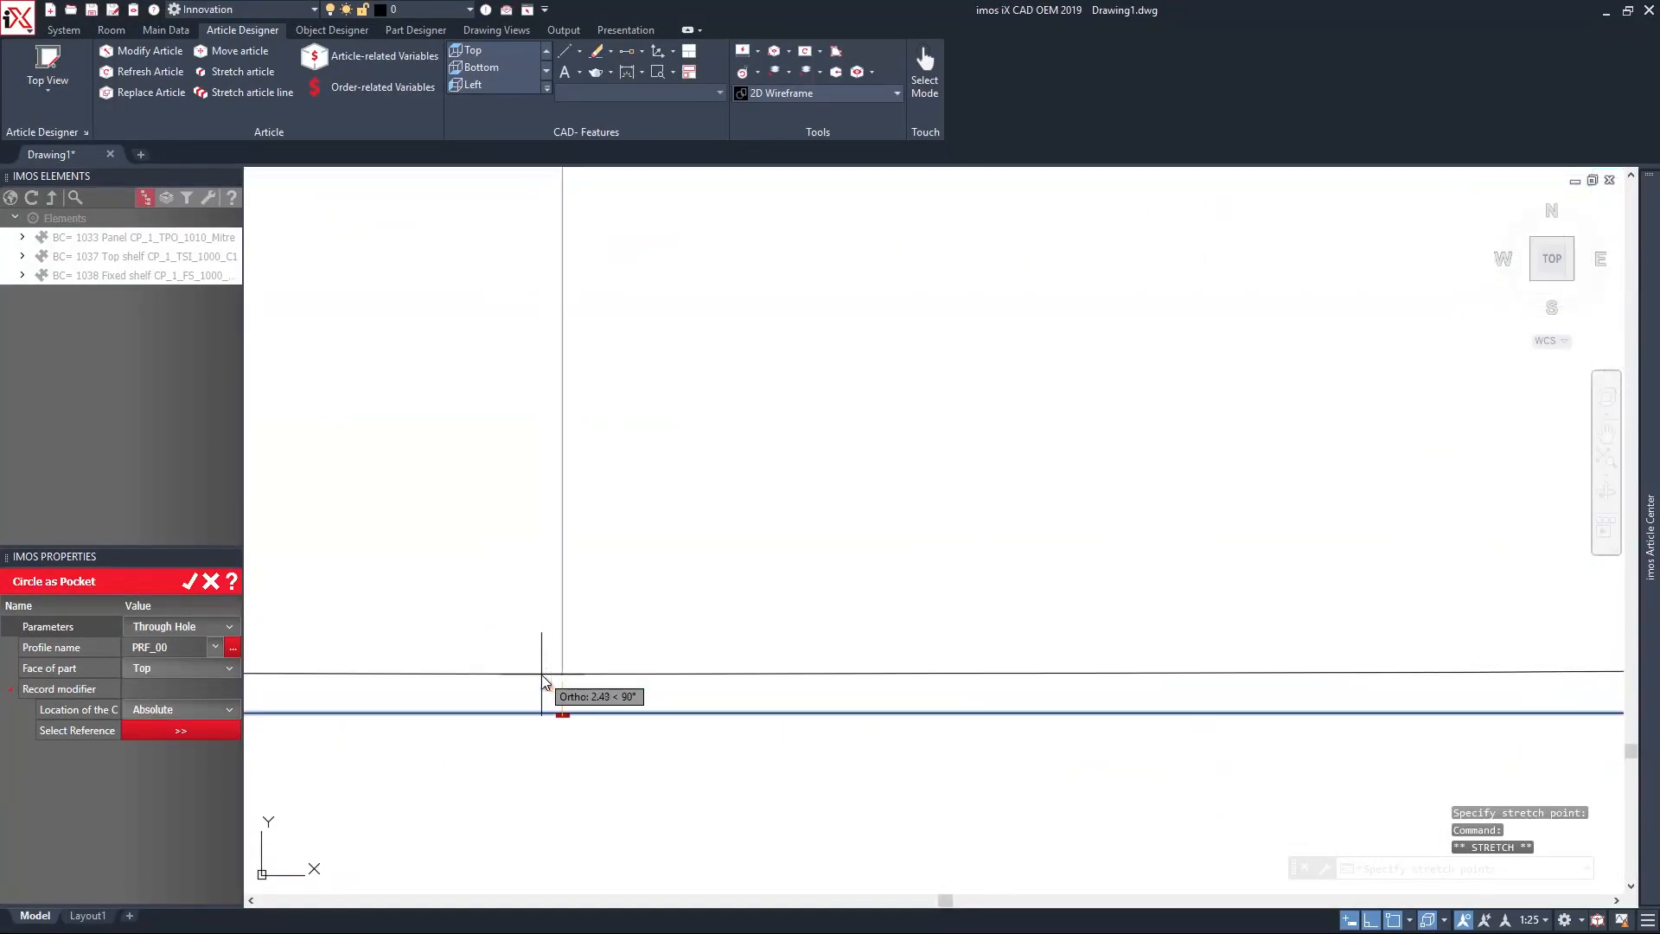
{"action": "left_click", "coordinate": [542, 676]}
{"action": "scroll", "coordinate": [553, 679], "scroll_direction": "down", "scroll_amount": 5}
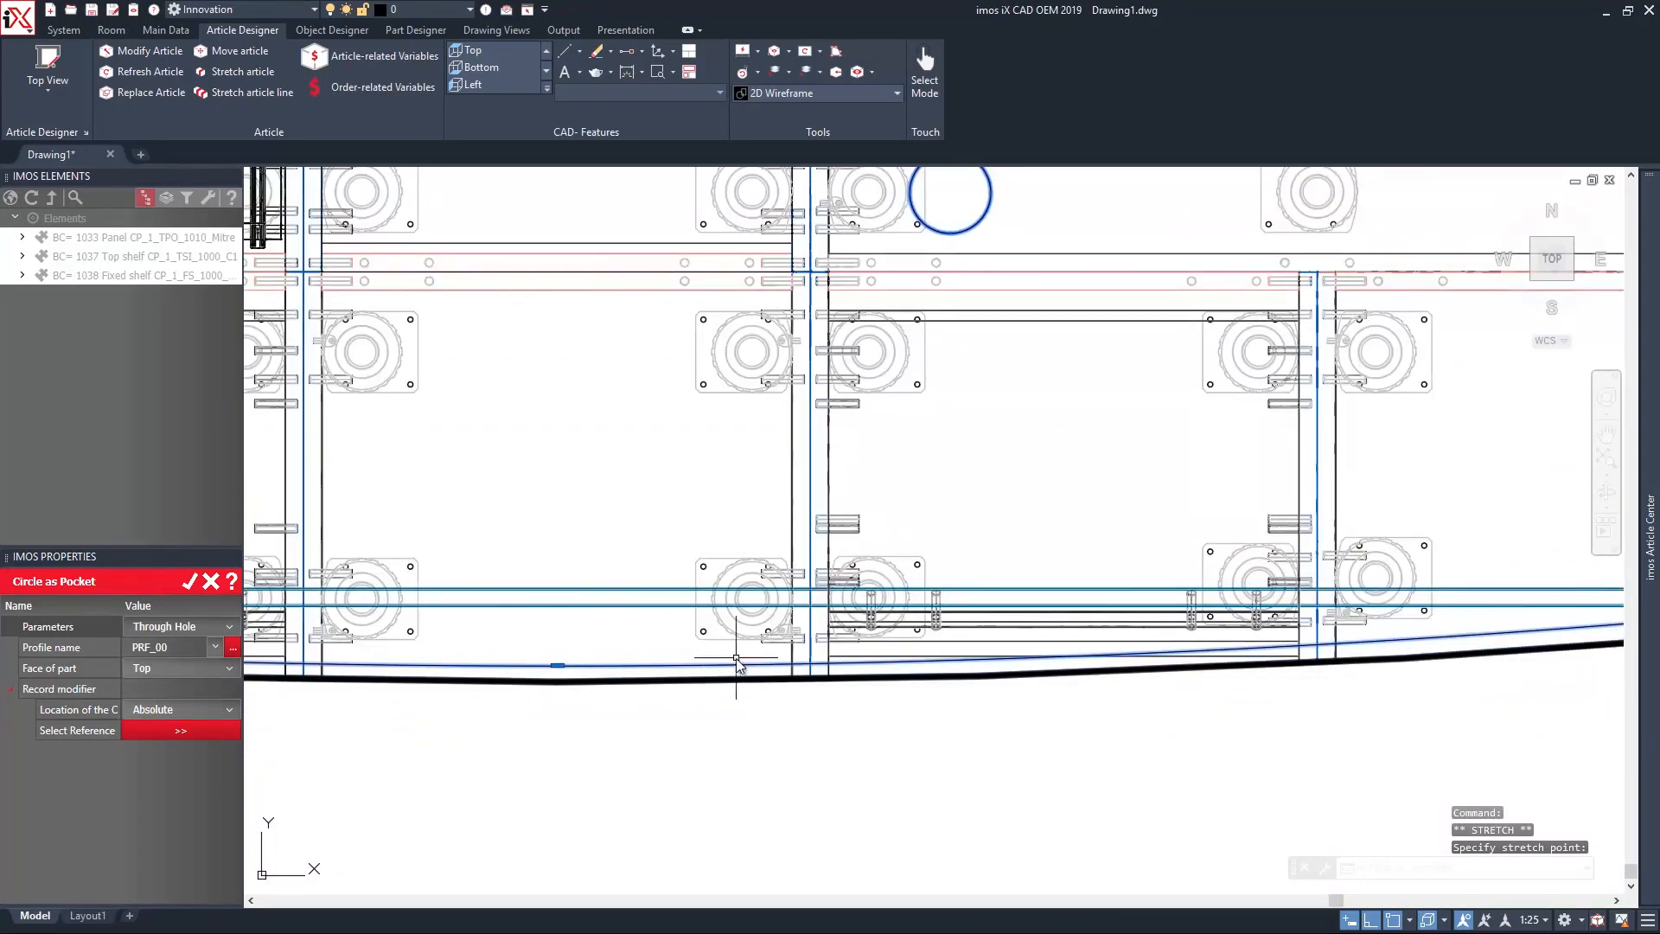
Apply the Circle as Pocket settings with the Through Hole parameter on the Top face of the selected panels.
{"action": "scroll", "coordinate": [597, 734], "scroll_direction": "down", "scroll_amount": 3}
{"action": "middle_click_drag", "start_coordinate": [585, 760], "coordinate": [730, 689]}
{"action": "scroll", "coordinate": [574, 692], "scroll_direction": "down", "scroll_amount": 3}
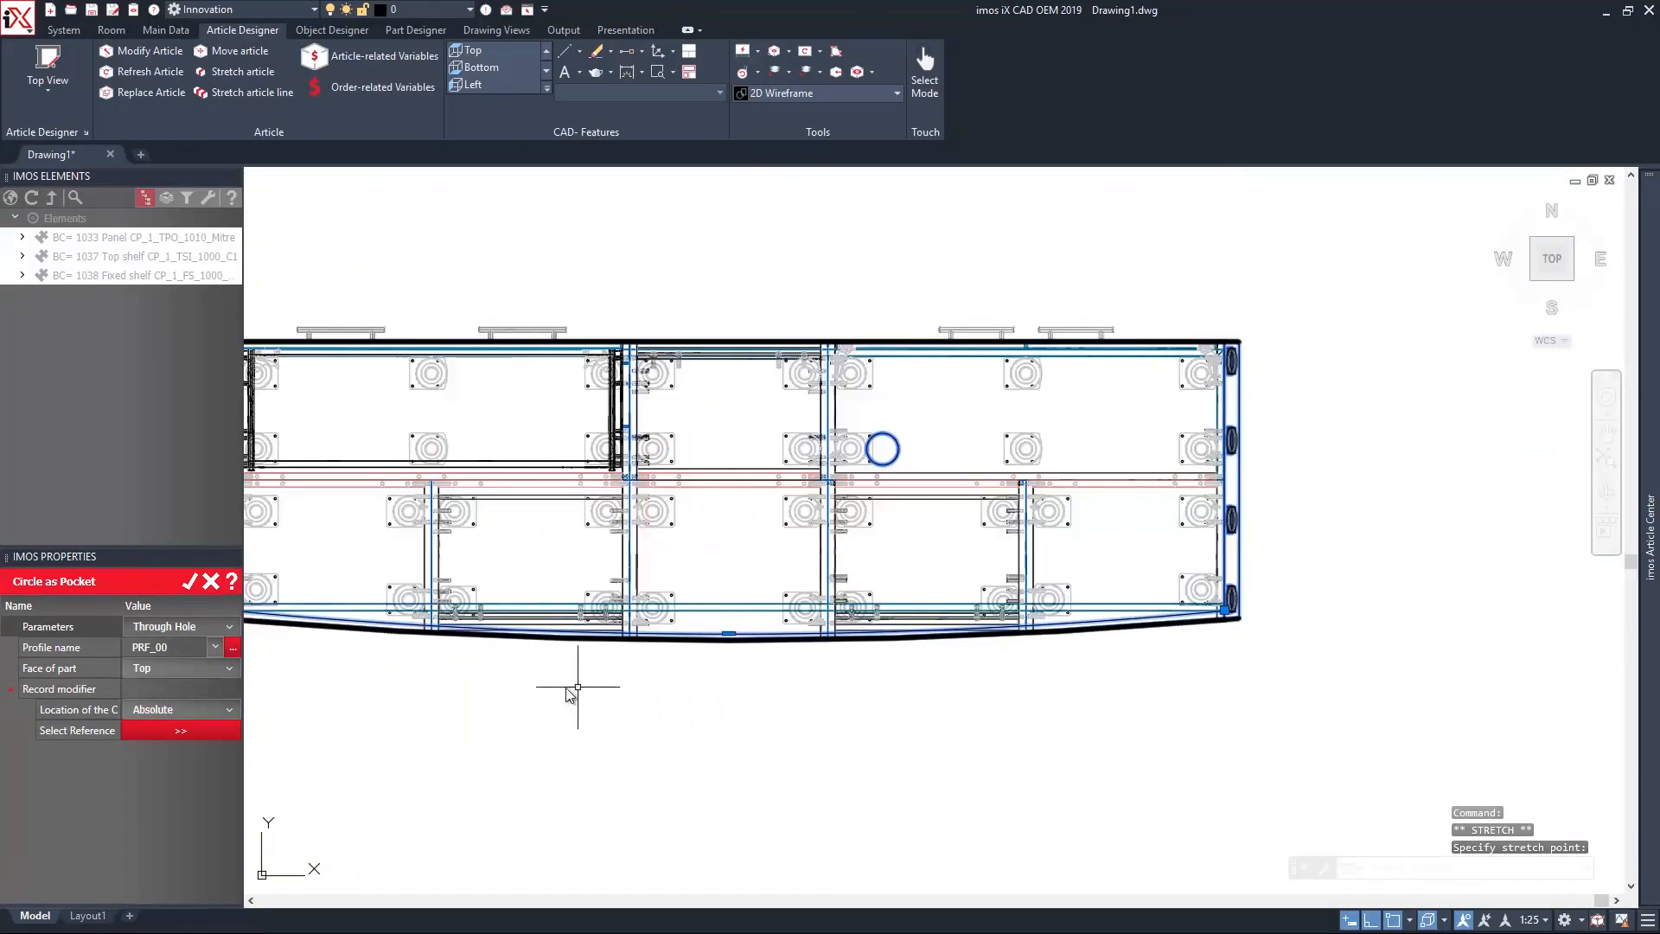
{"action": "middle_click_drag", "start_coordinate": [574, 692], "coordinate": [709, 660]}
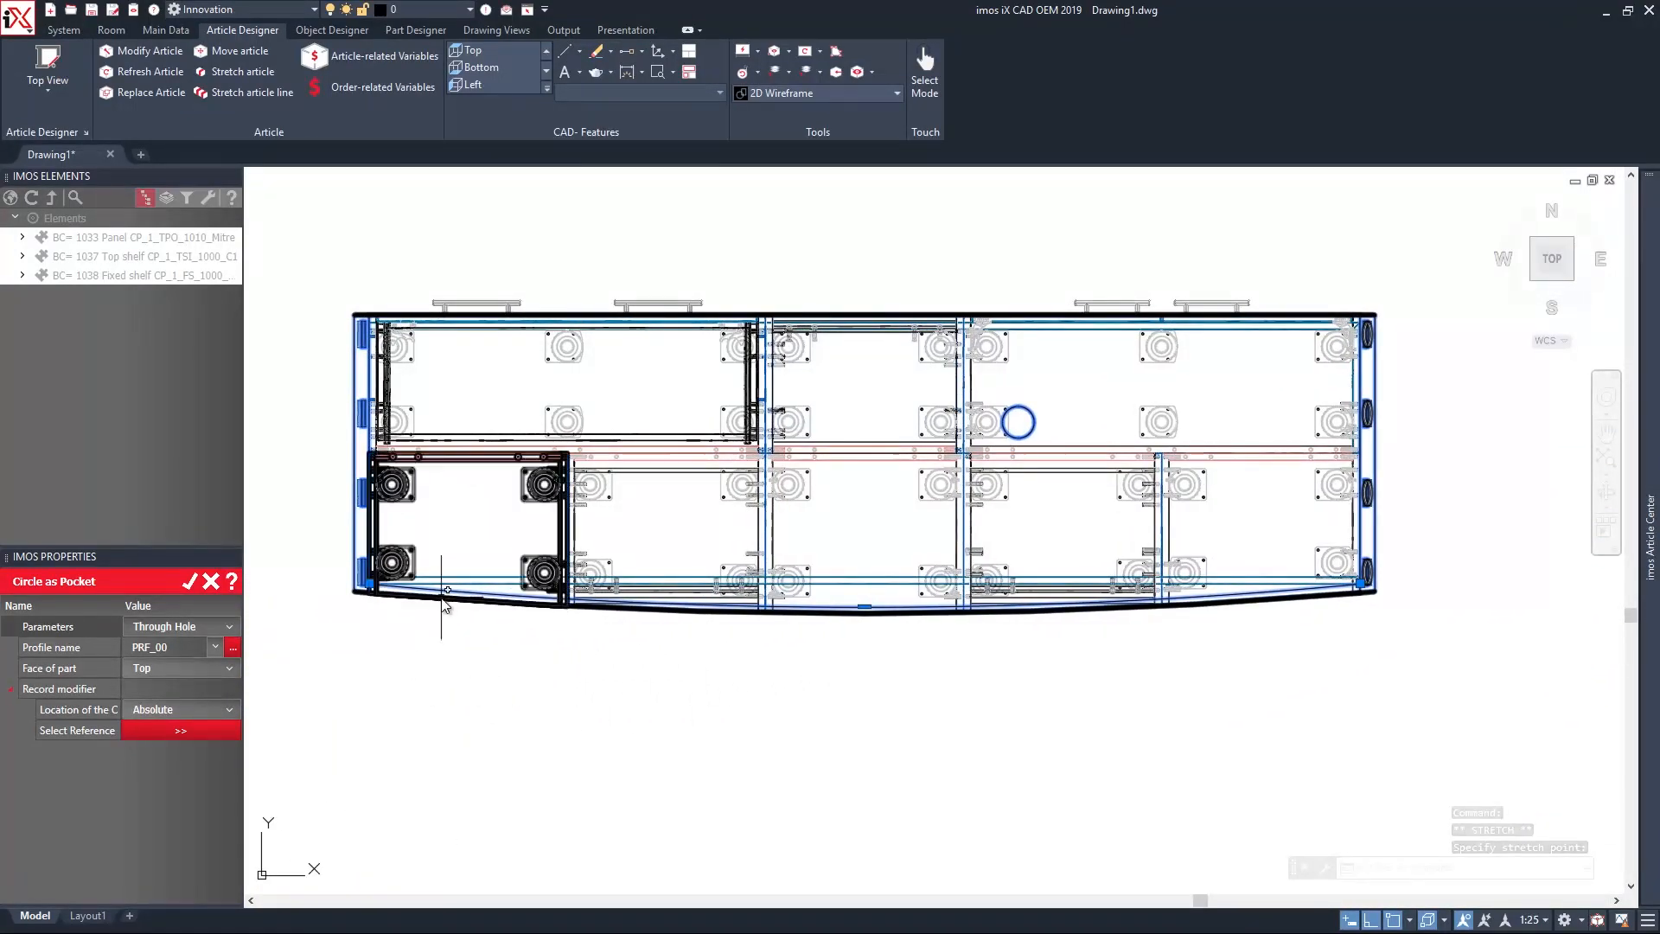
{"action": "left_click", "coordinate": [190, 581]}
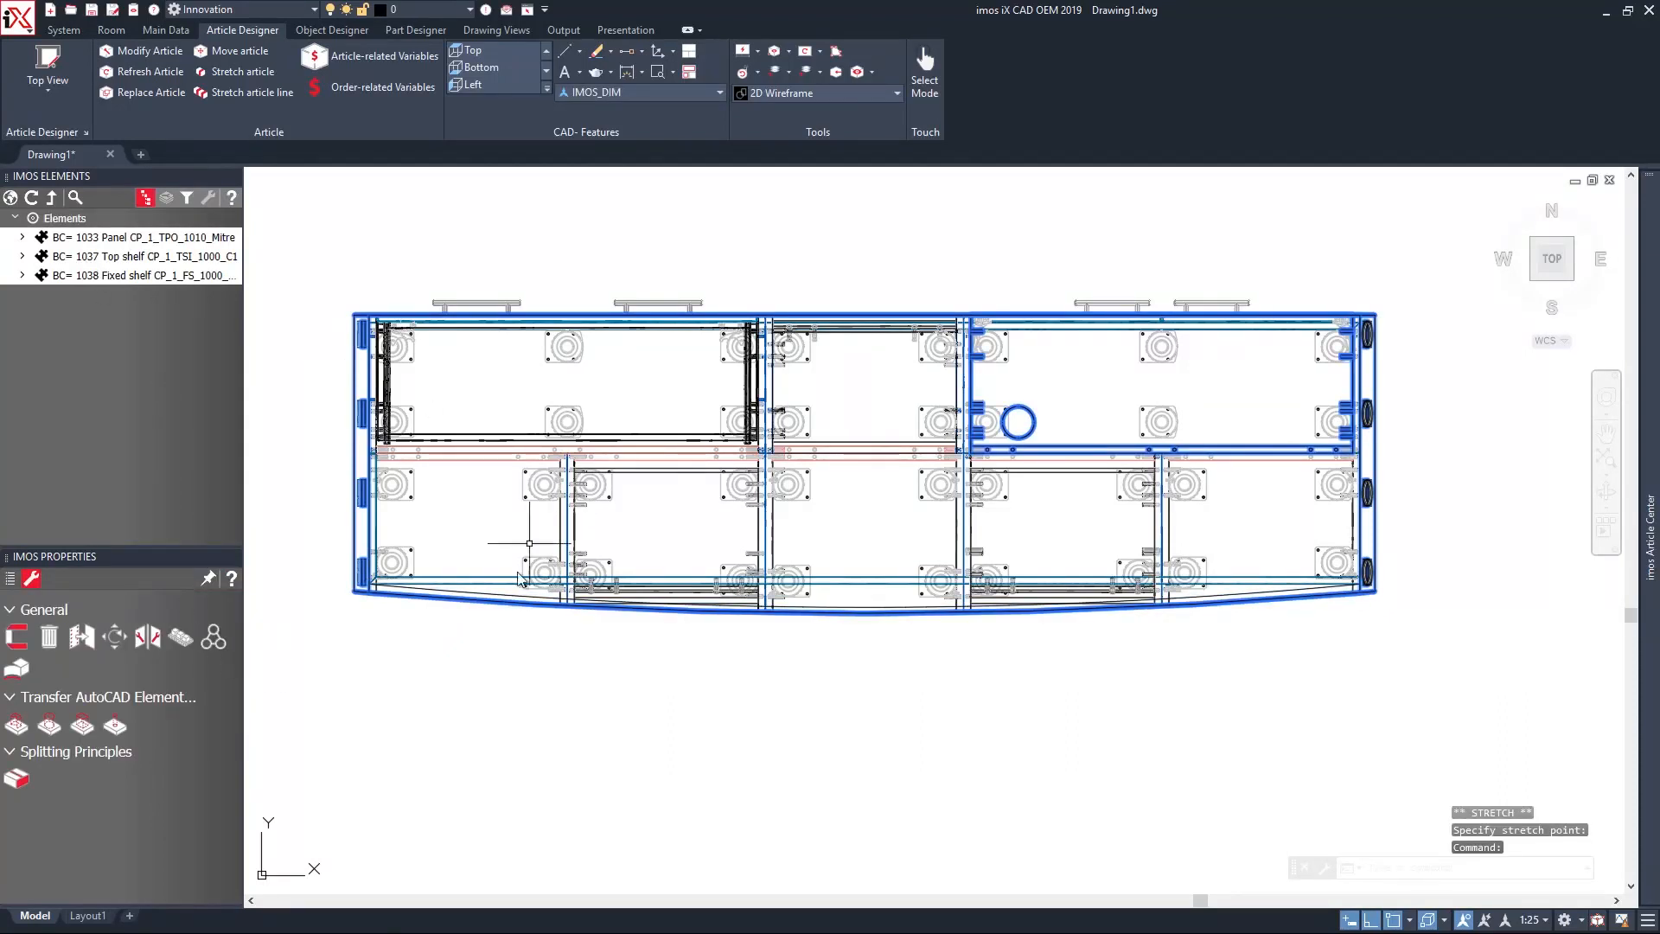
Select both base elements of the cabinet, the one along the front and the one along the back.
{"action": "left_click", "coordinate": [478, 577]}
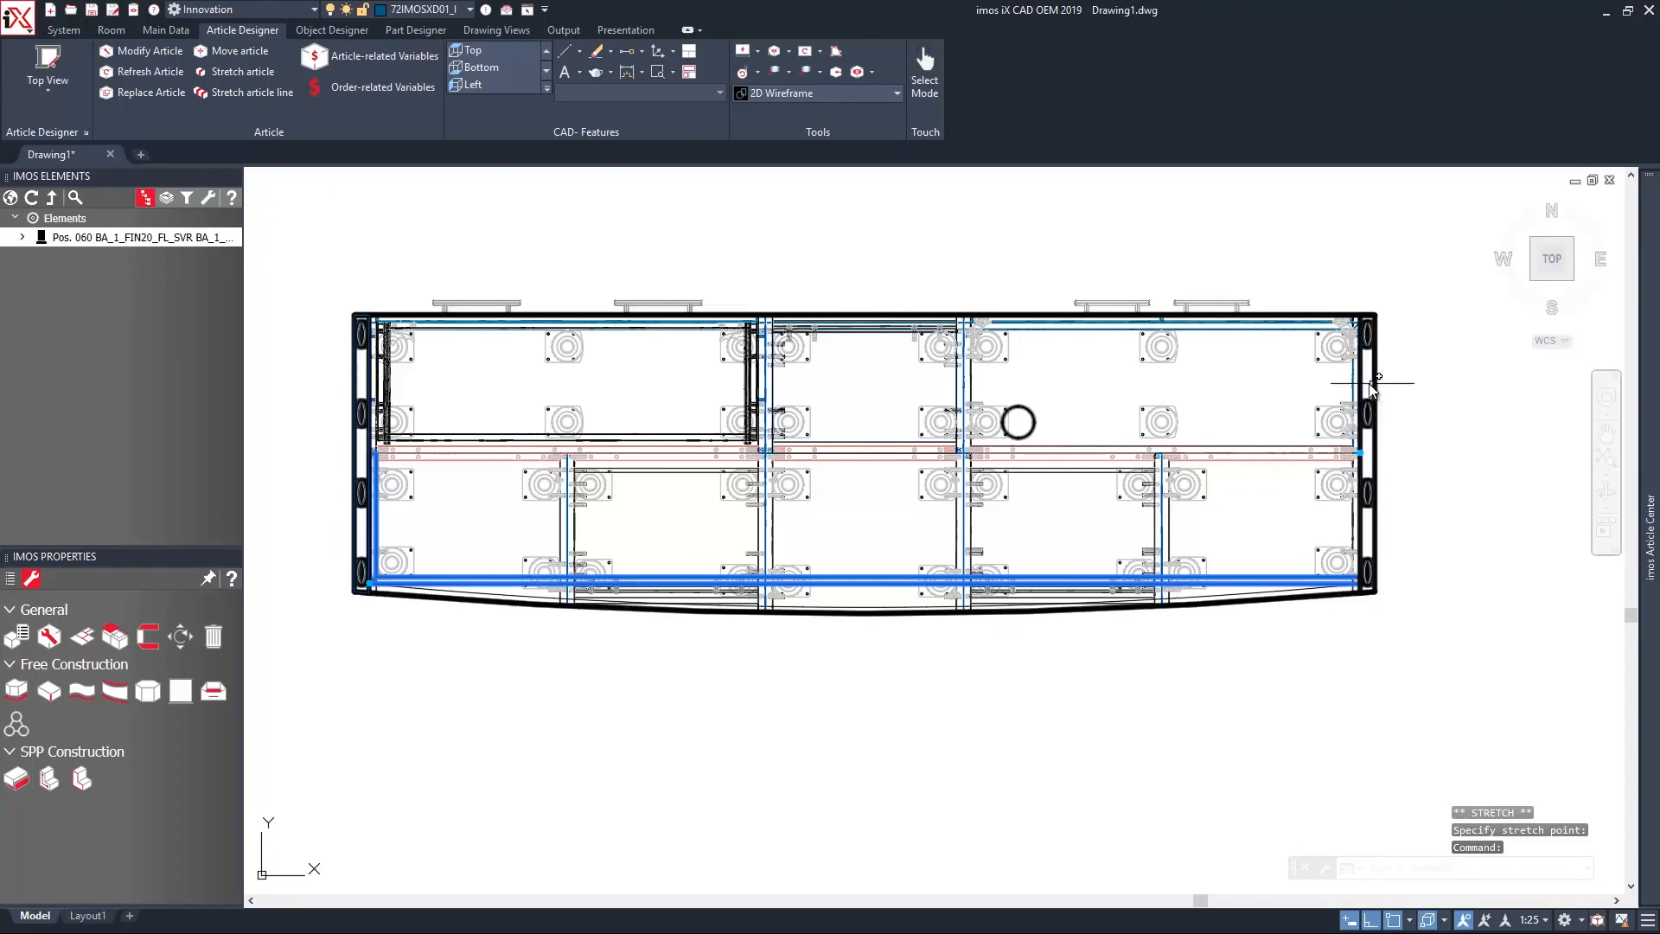
{"action": "scroll", "coordinate": [444, 330], "scroll_direction": "up", "scroll_amount": 6}
{"action": "left_click", "coordinate": [443, 323]}
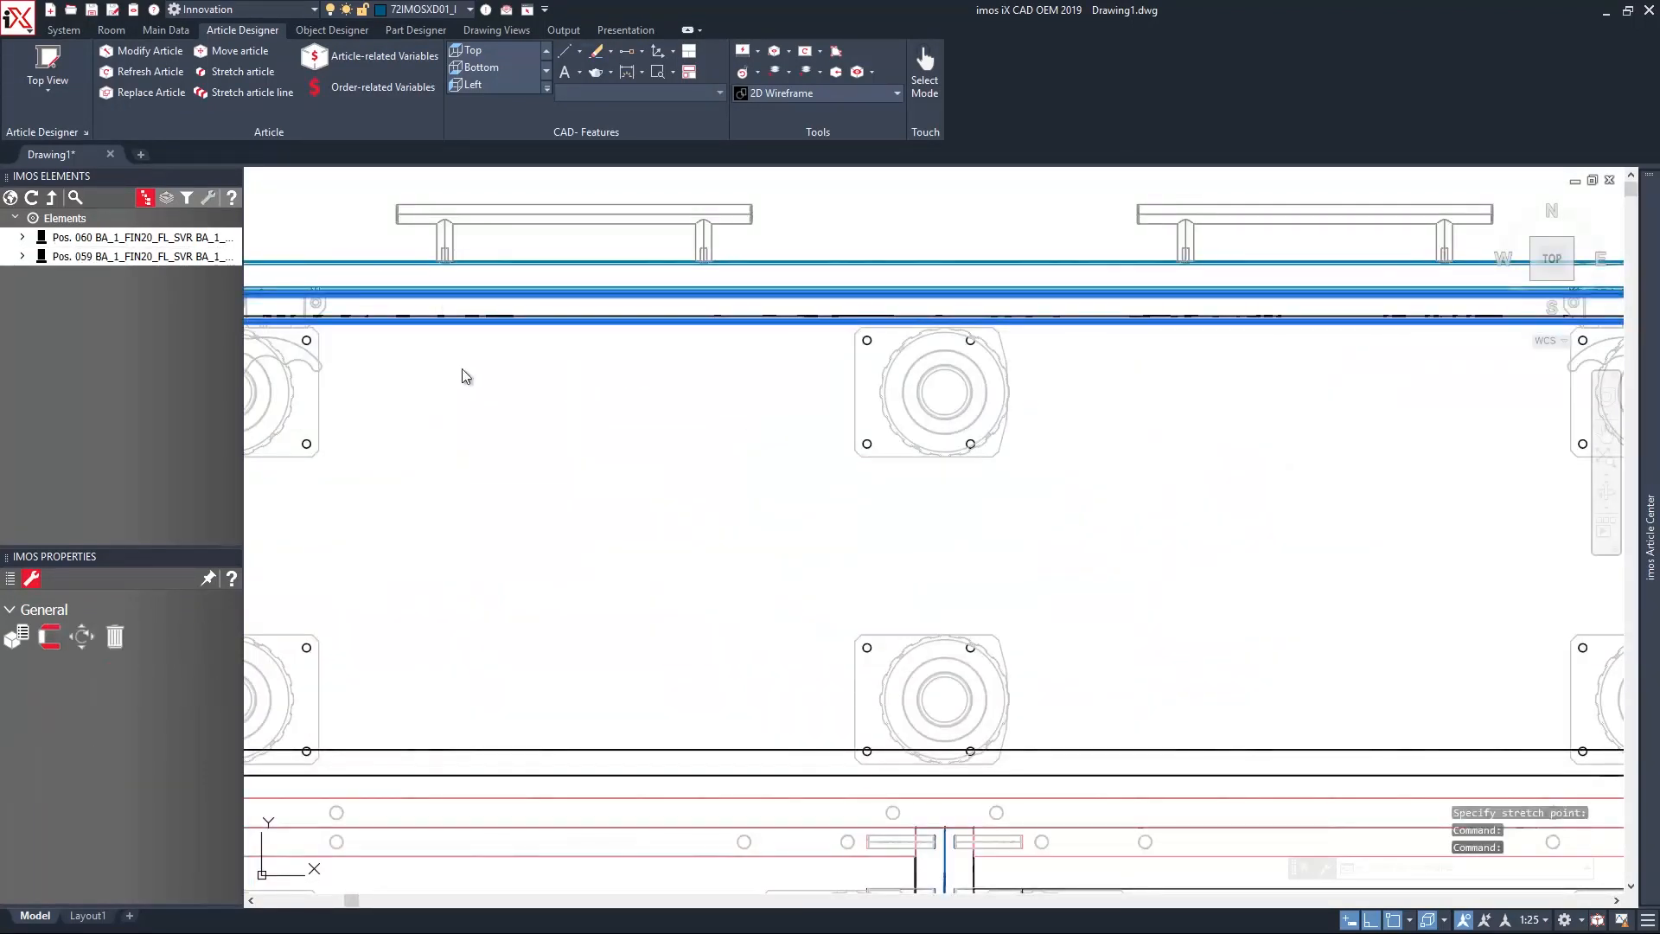
{"action": "scroll", "coordinate": [455, 363], "scroll_direction": "down", "scroll_amount": 6}
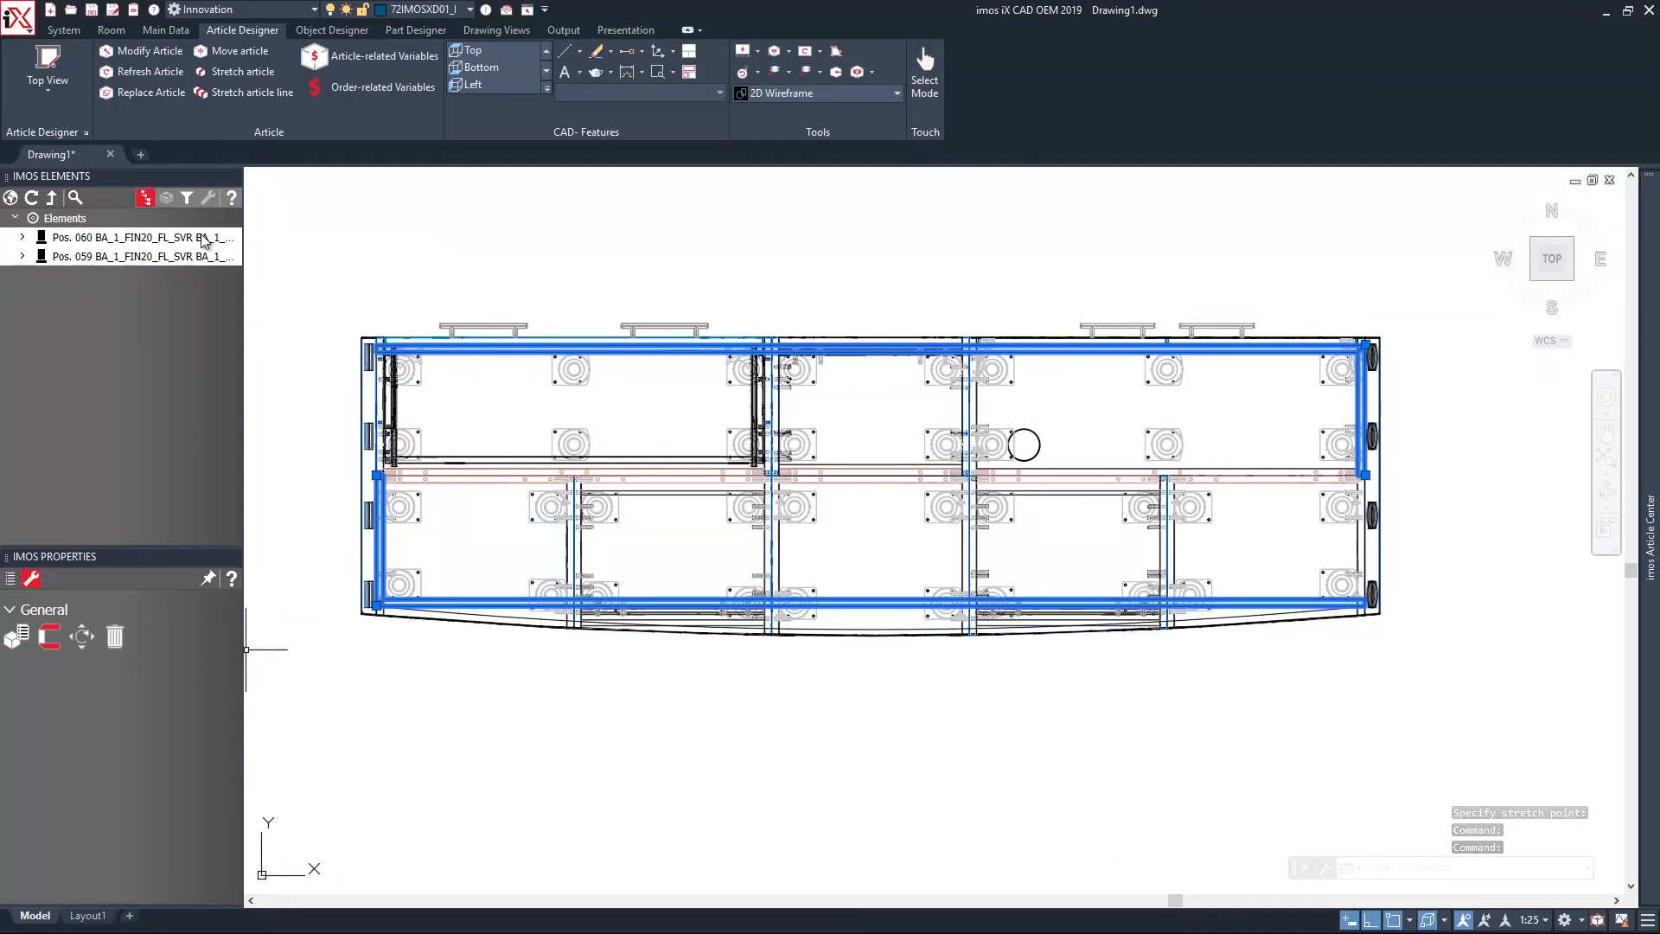
Remove the left strip from the front base (Pos. 060) by setting its Strip left construction value to blank.
{"action": "left_click", "coordinate": [90, 242]}
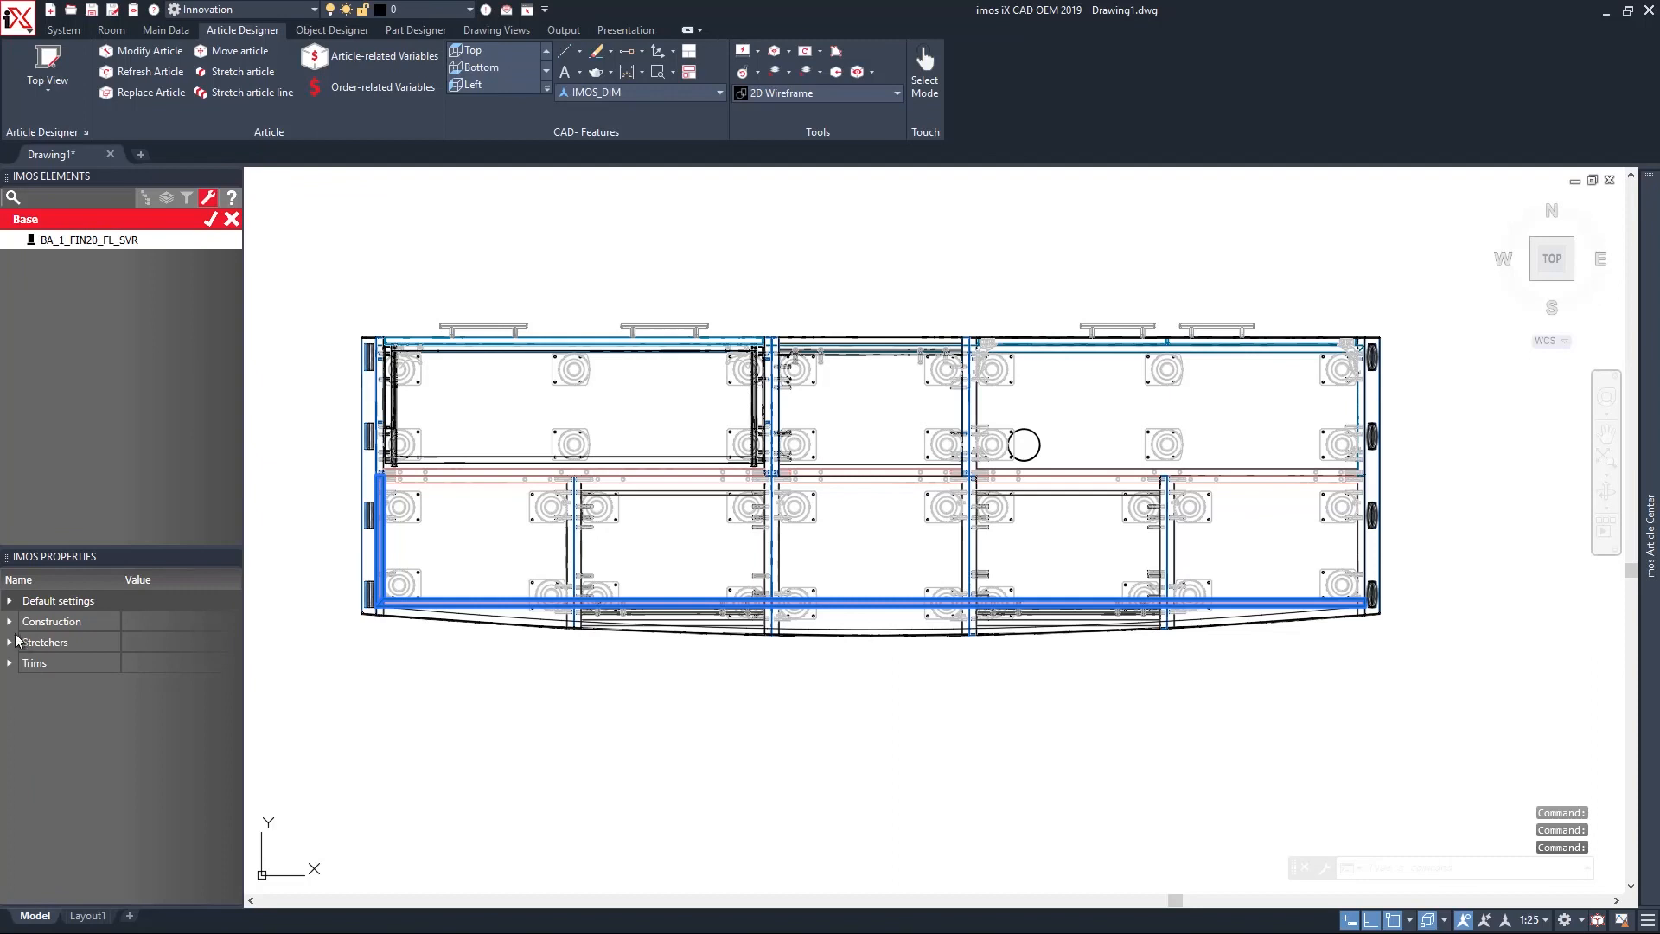
{"action": "left_click", "coordinate": [8, 623]}
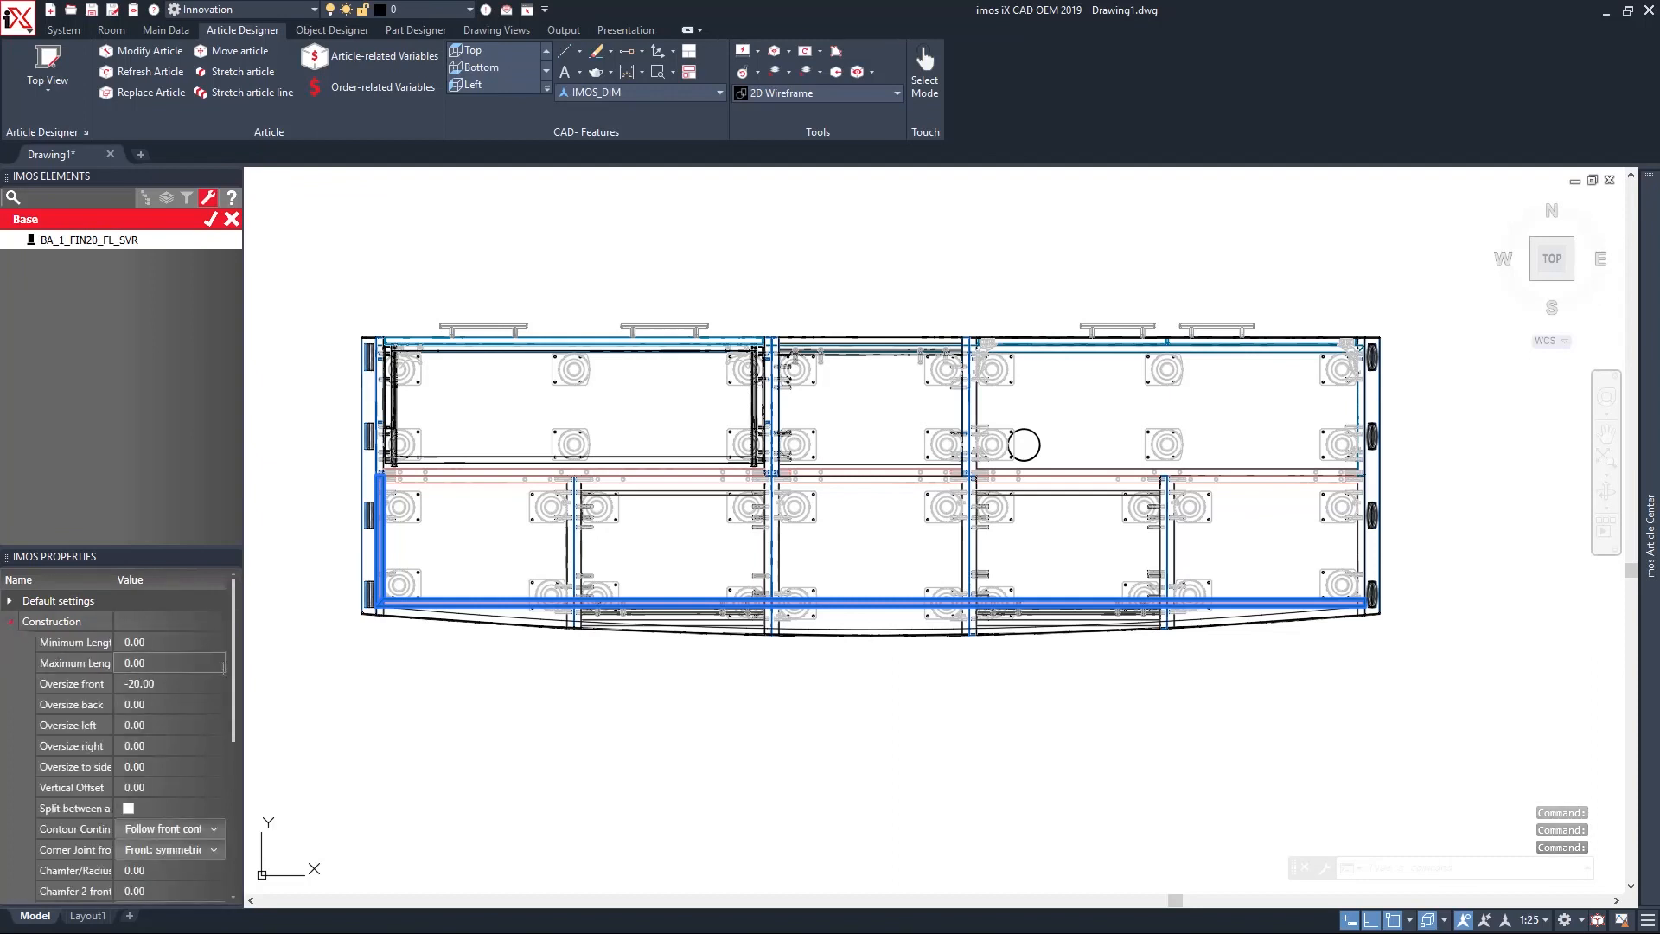
{"action": "left_click_drag", "start_coordinate": [230, 650], "coordinate": [196, 805]}
{"action": "left_click", "coordinate": [199, 774]}
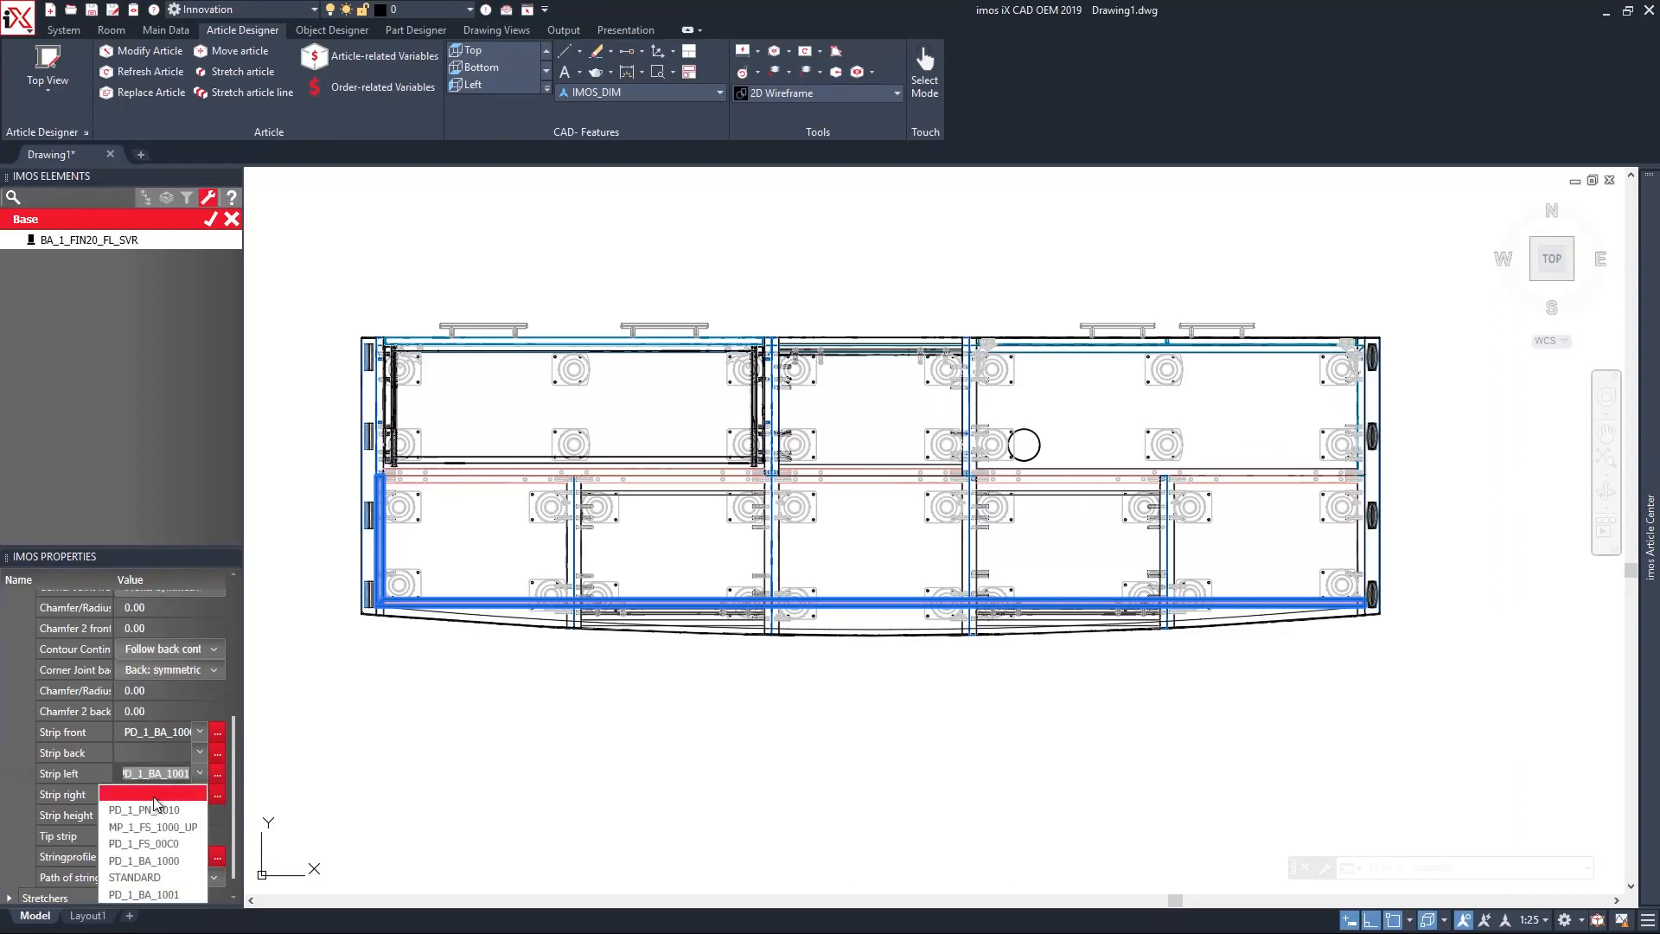
{"action": "left_click", "coordinate": [154, 794]}
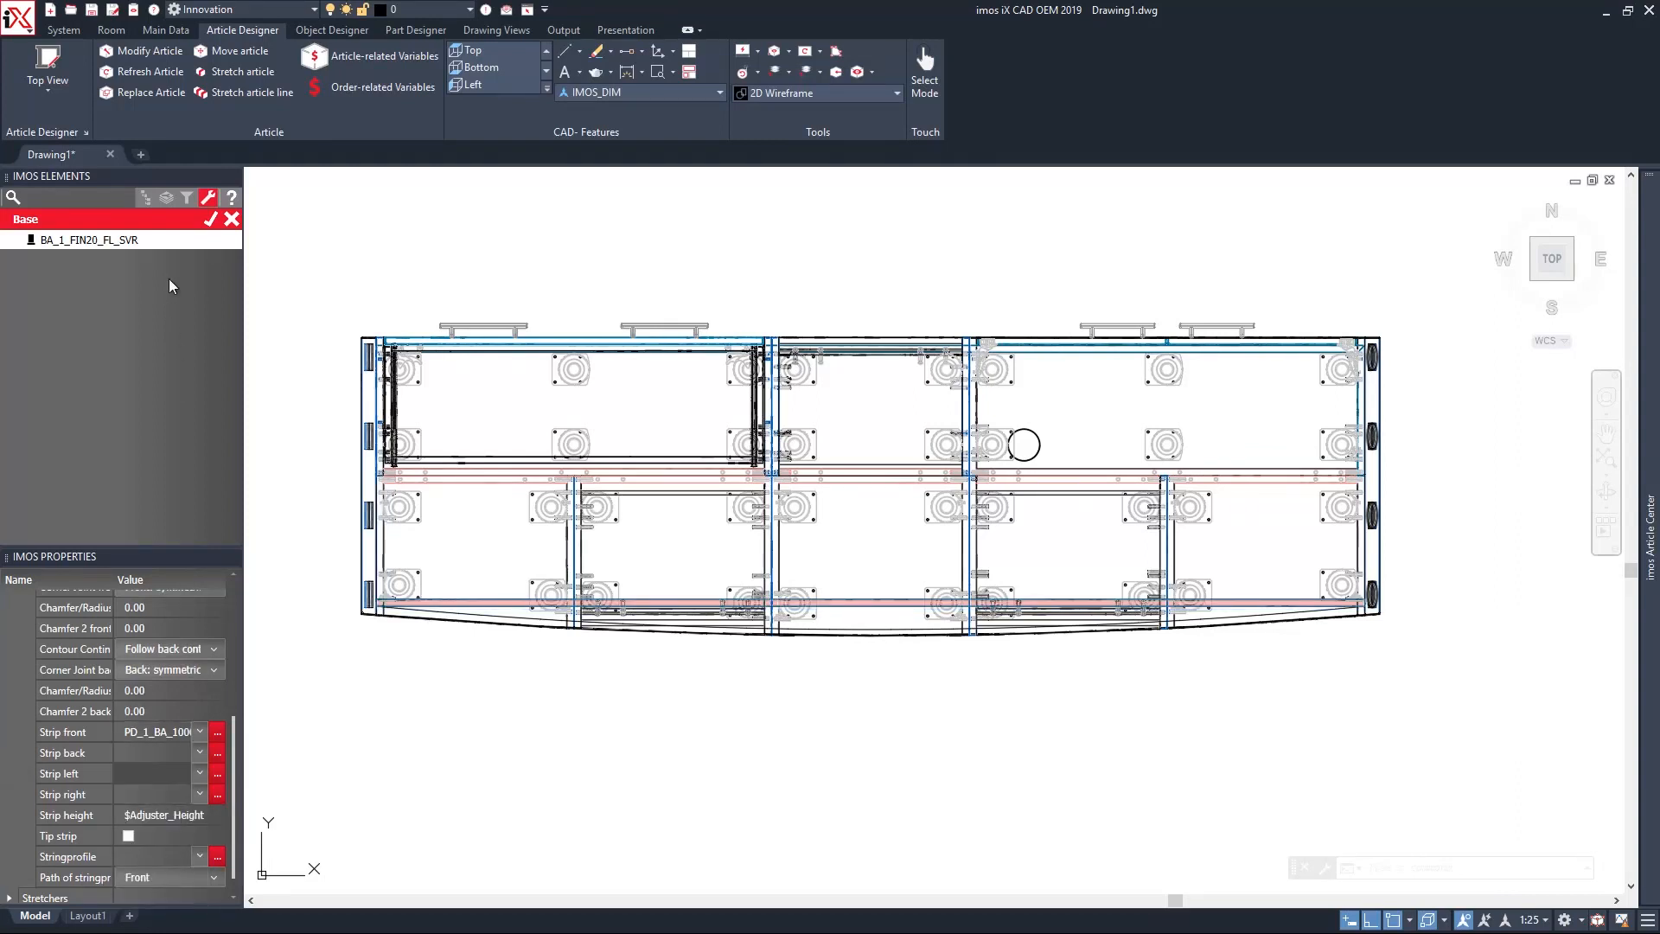
{"action": "left_click", "coordinate": [211, 219]}
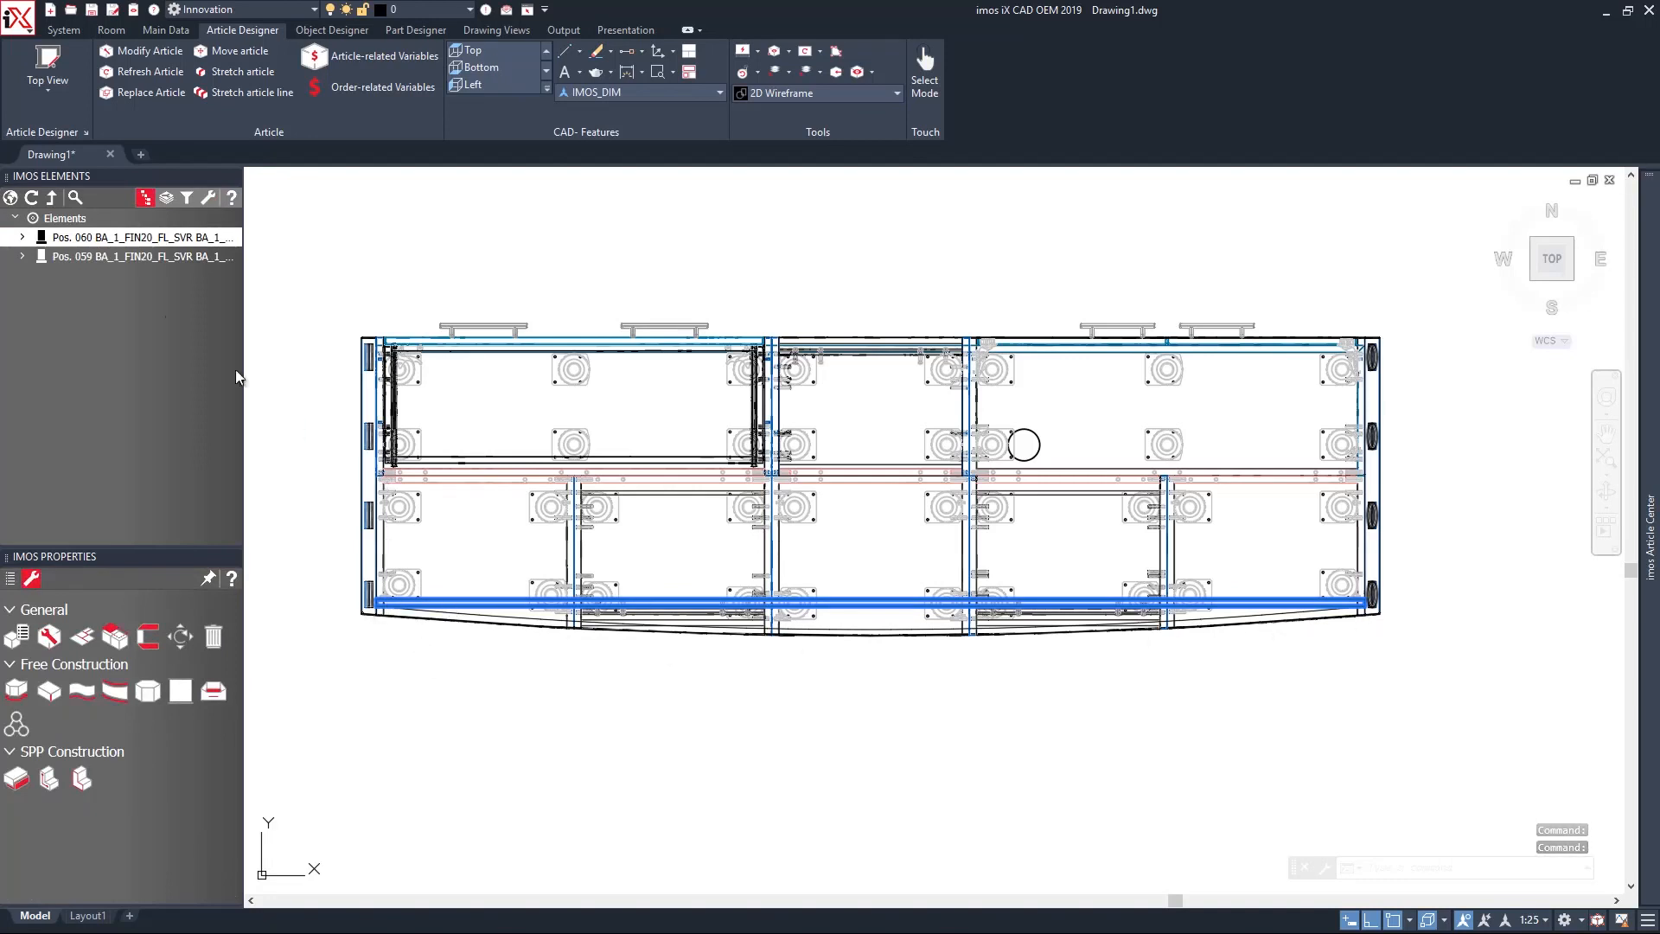
Remove the left strip from the back base (Pos. 059) by setting its Strip left construction value to blank.
{"action": "left_click", "coordinate": [139, 256]}
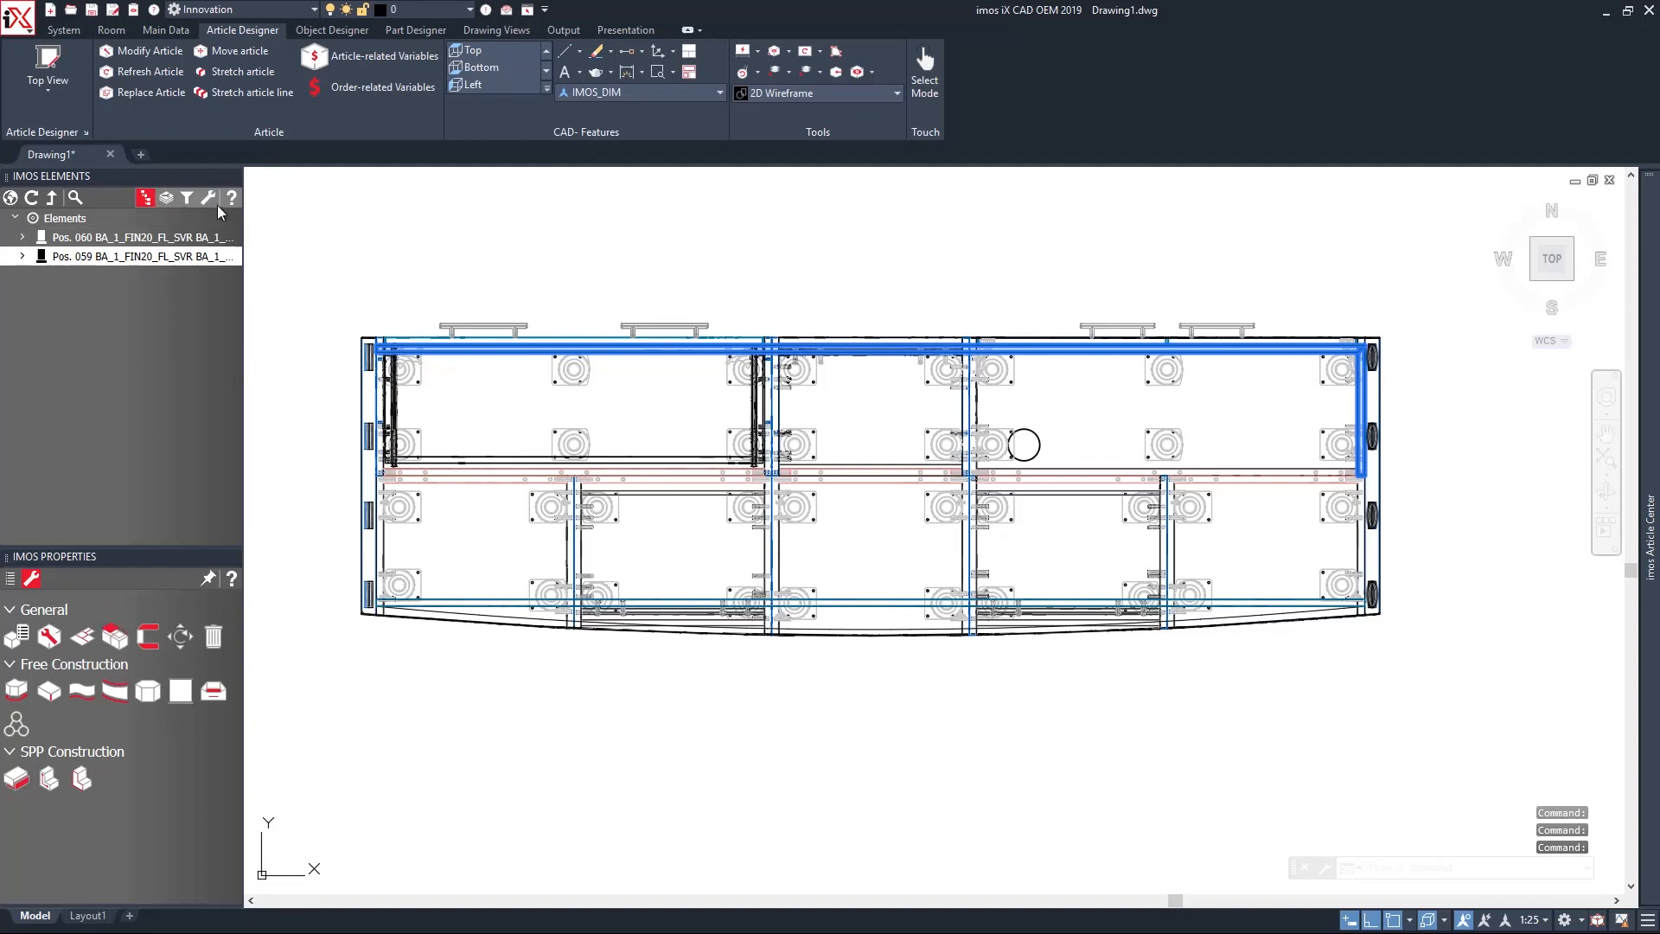
{"action": "left_click", "coordinate": [84, 781]}
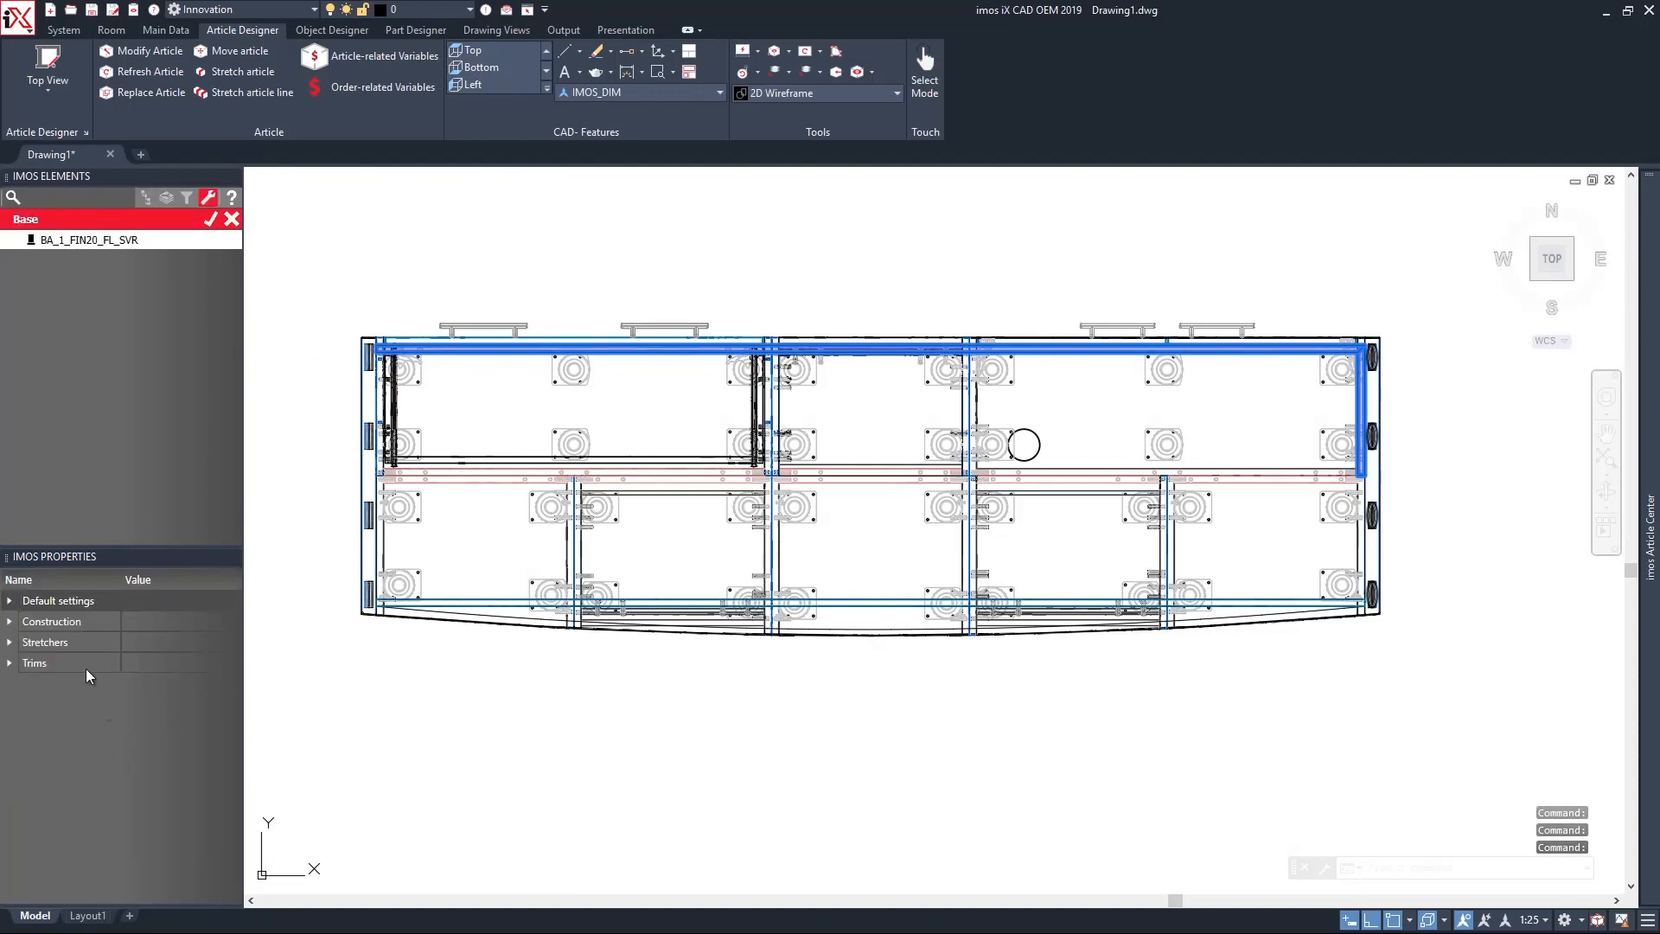
{"action": "left_click", "coordinate": [9, 621]}
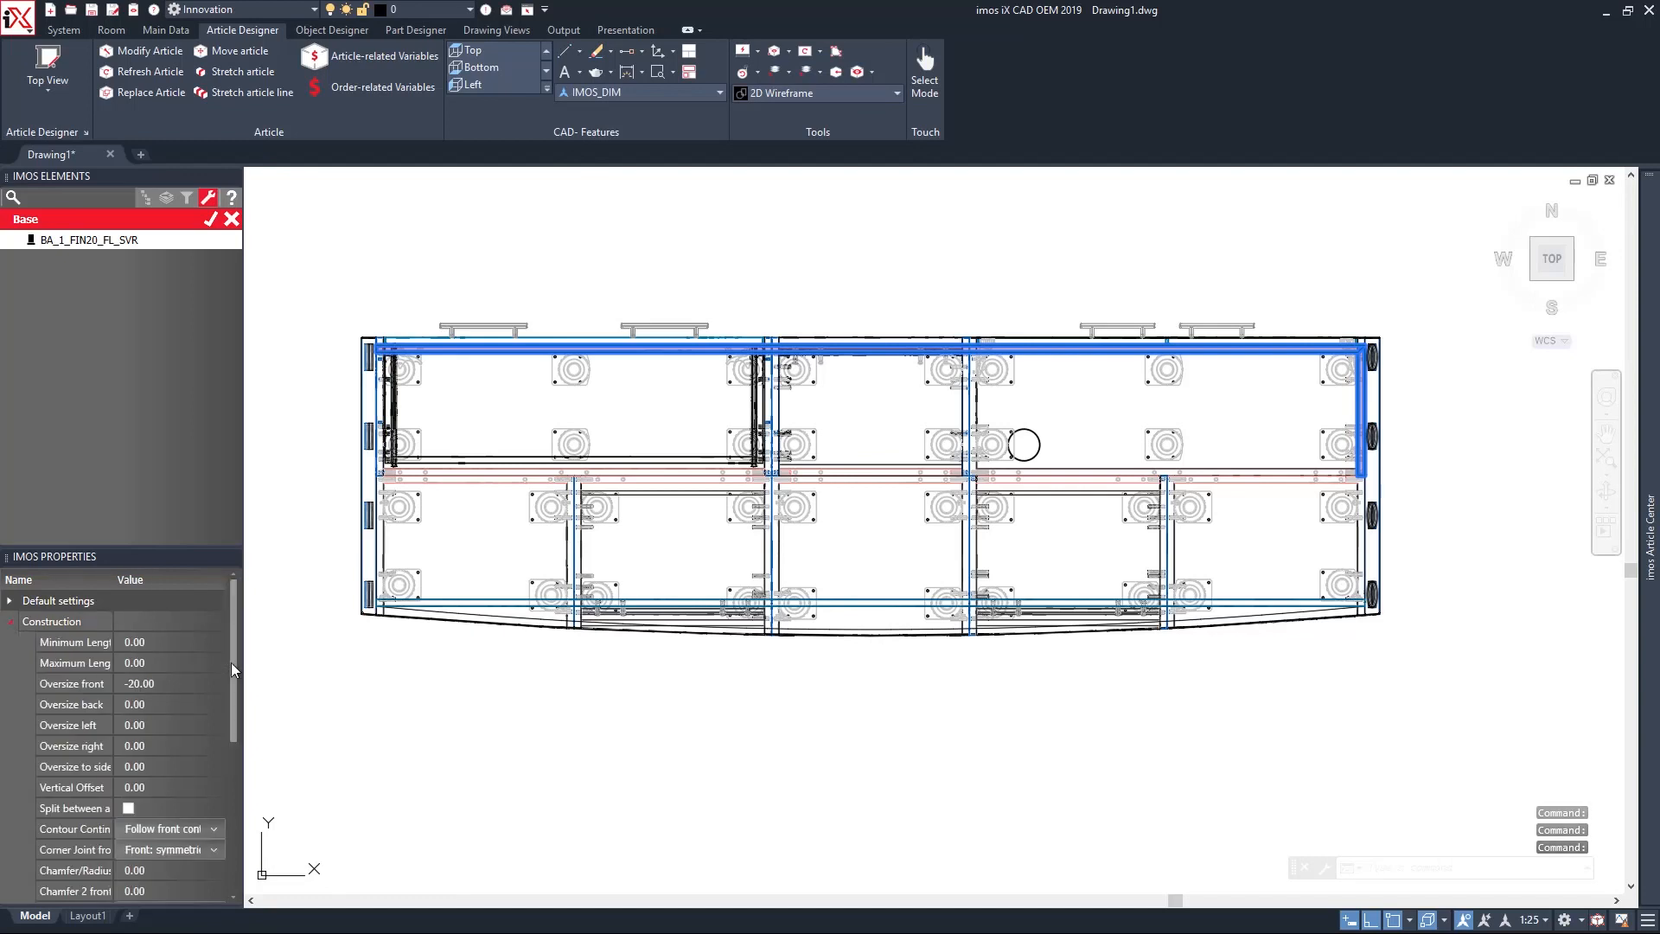
{"action": "left_click_drag", "start_coordinate": [231, 661], "coordinate": [228, 789]}
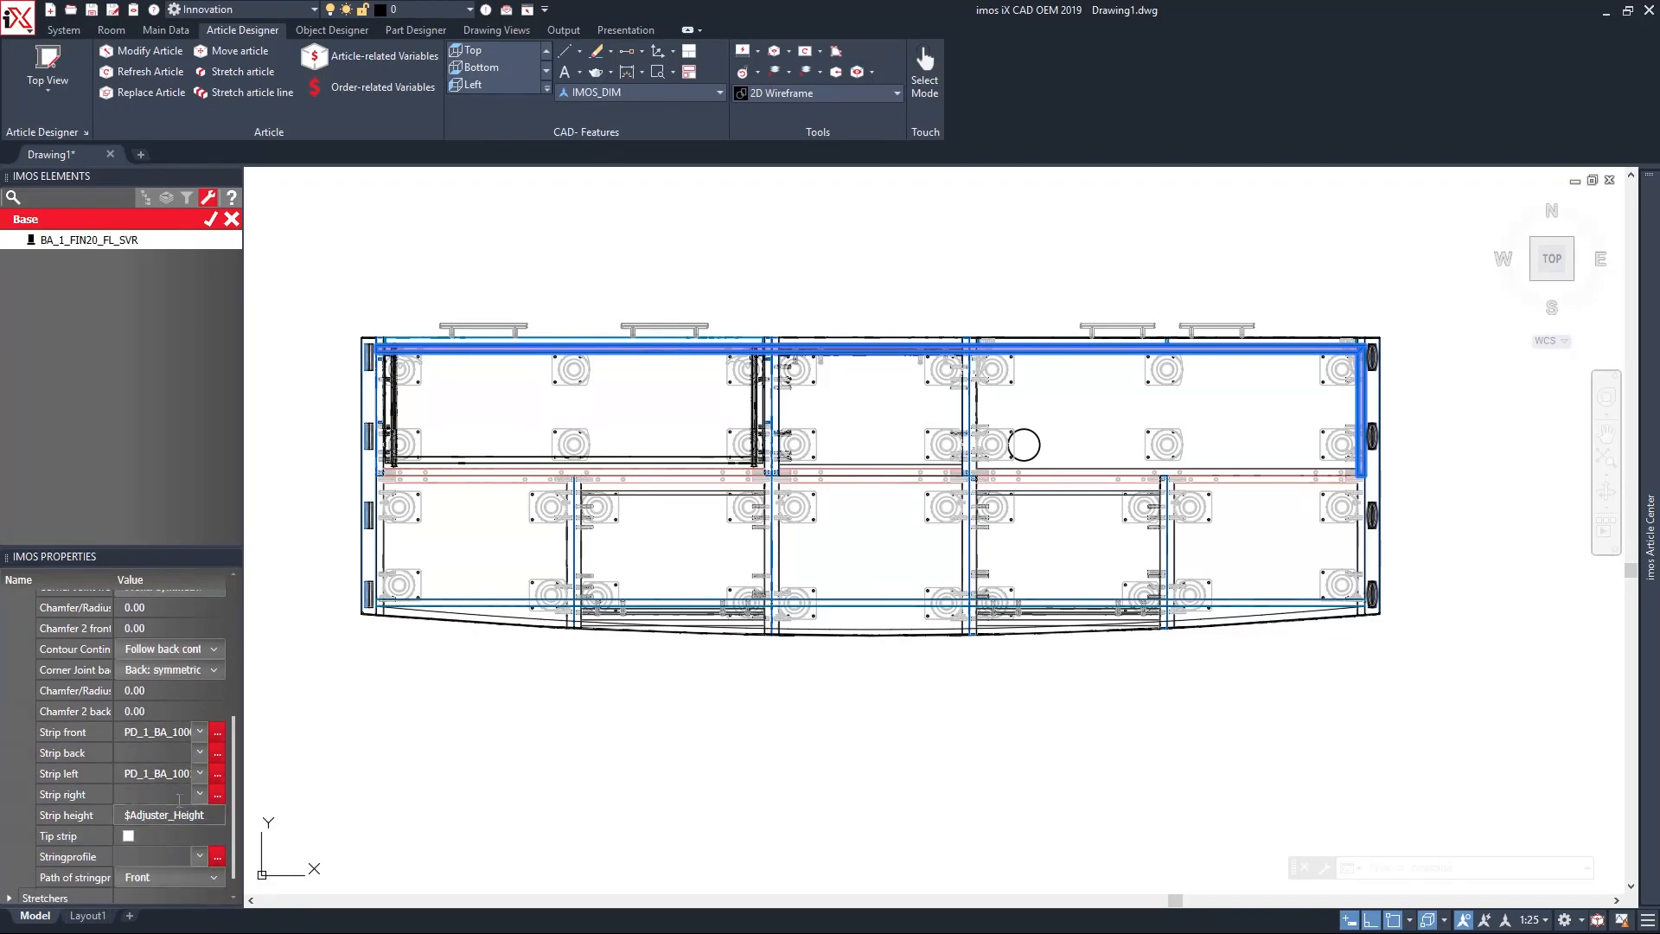
{"action": "left_click", "coordinate": [204, 776]}
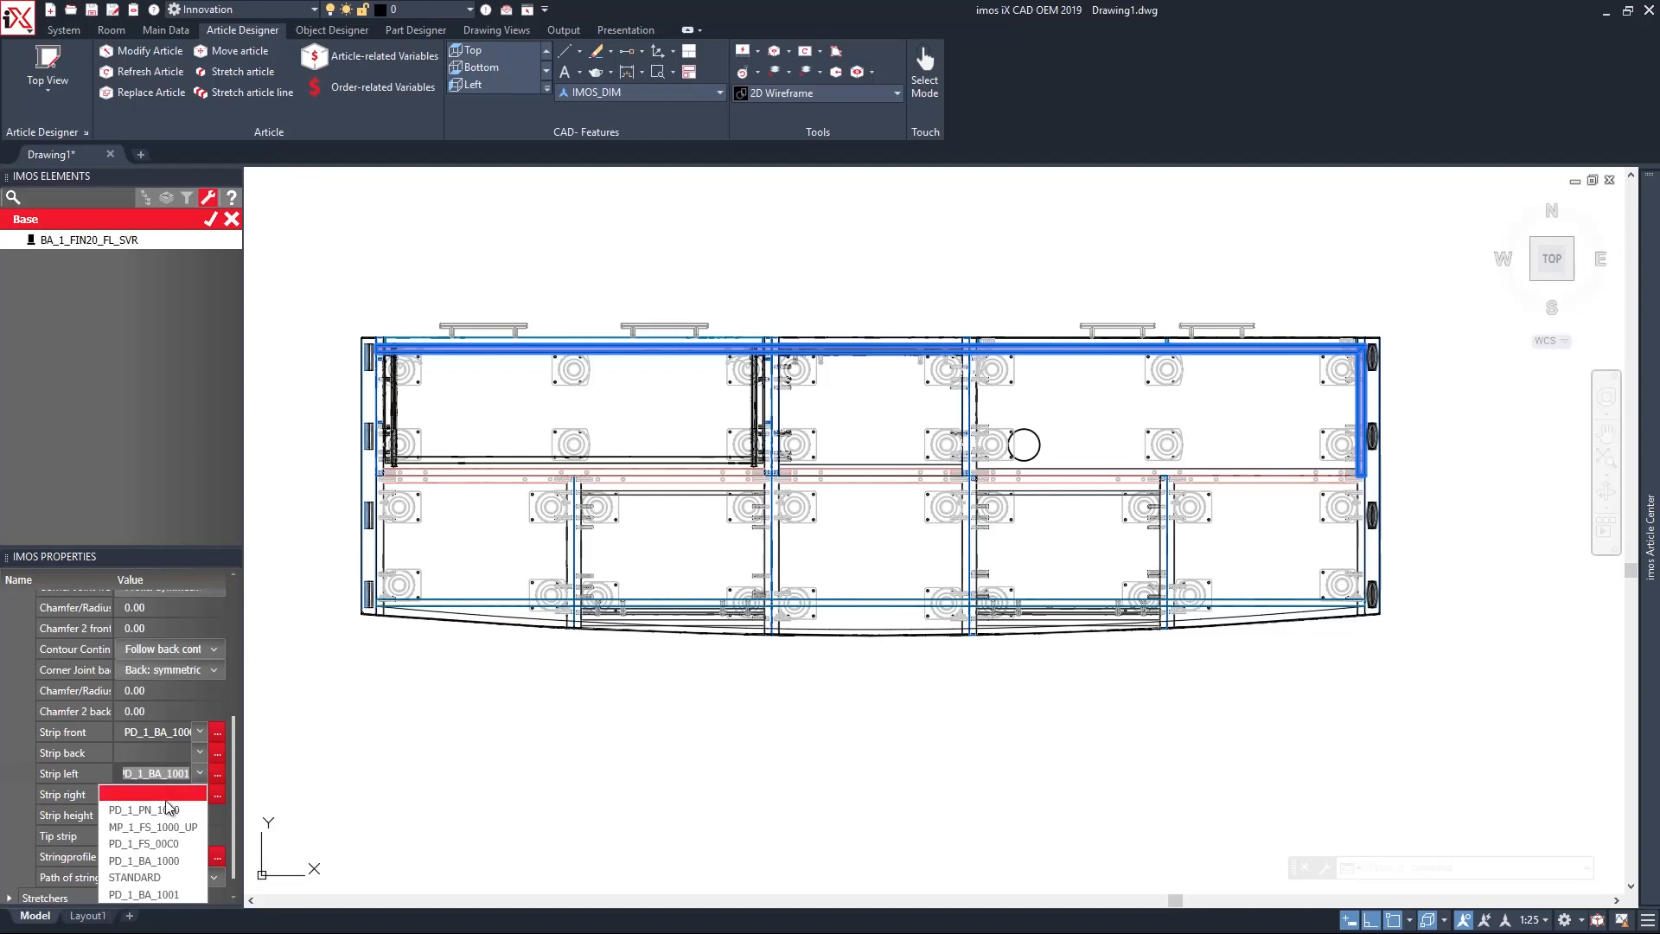
{"action": "left_click", "coordinate": [155, 793]}
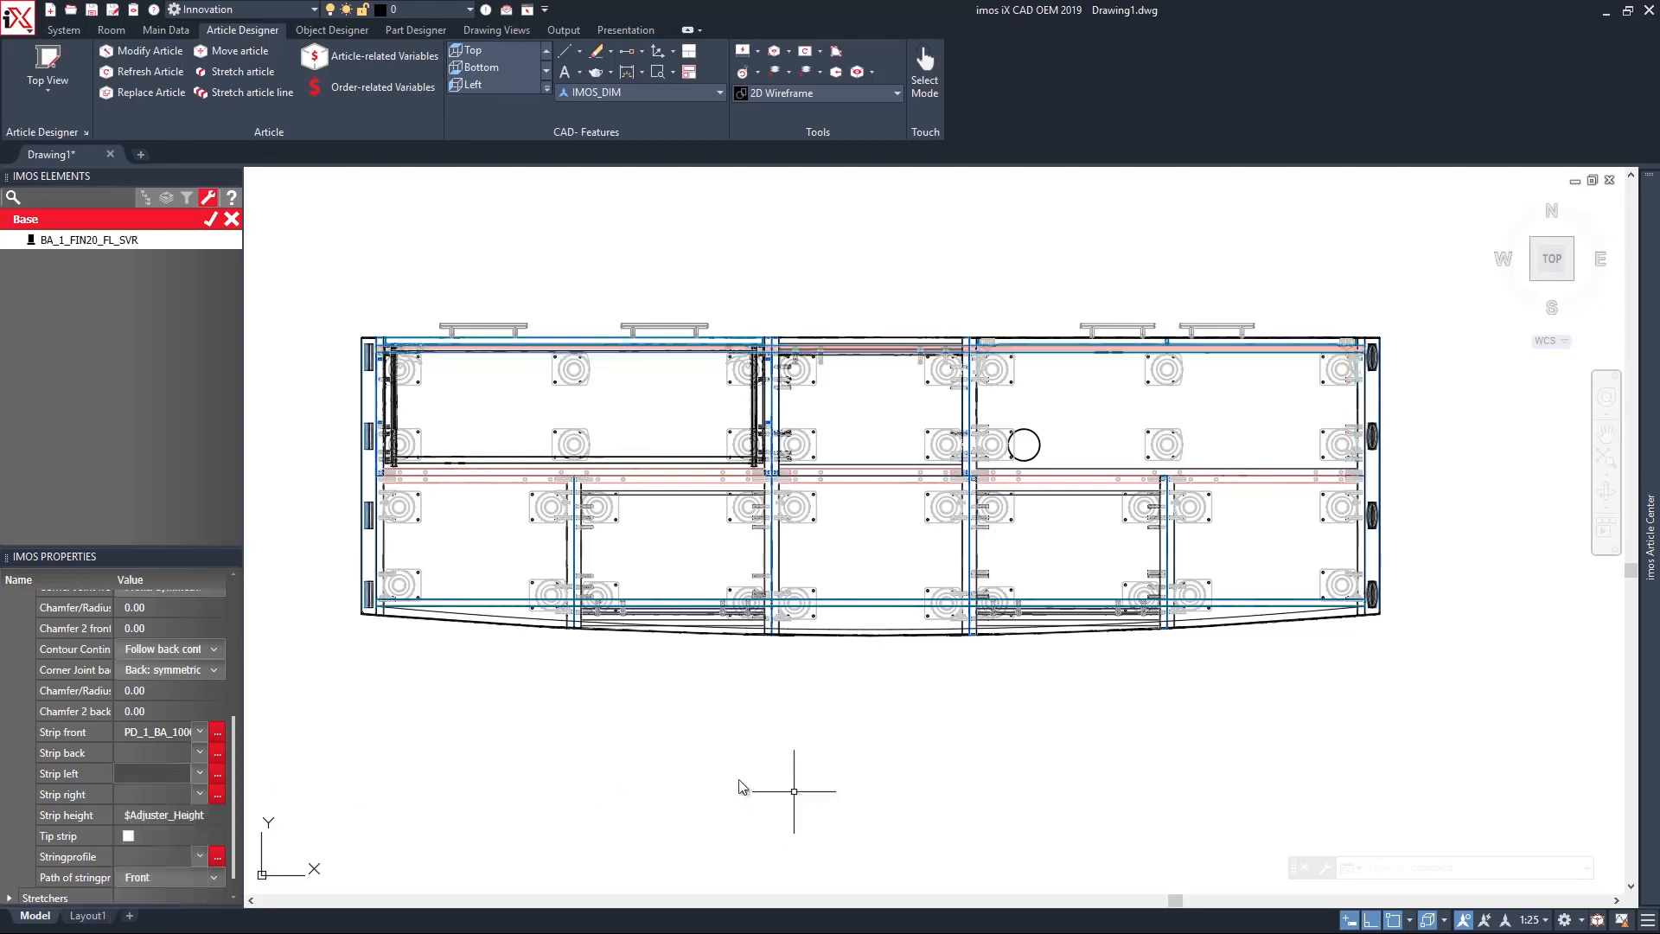
{"action": "left_click", "coordinate": [210, 219]}
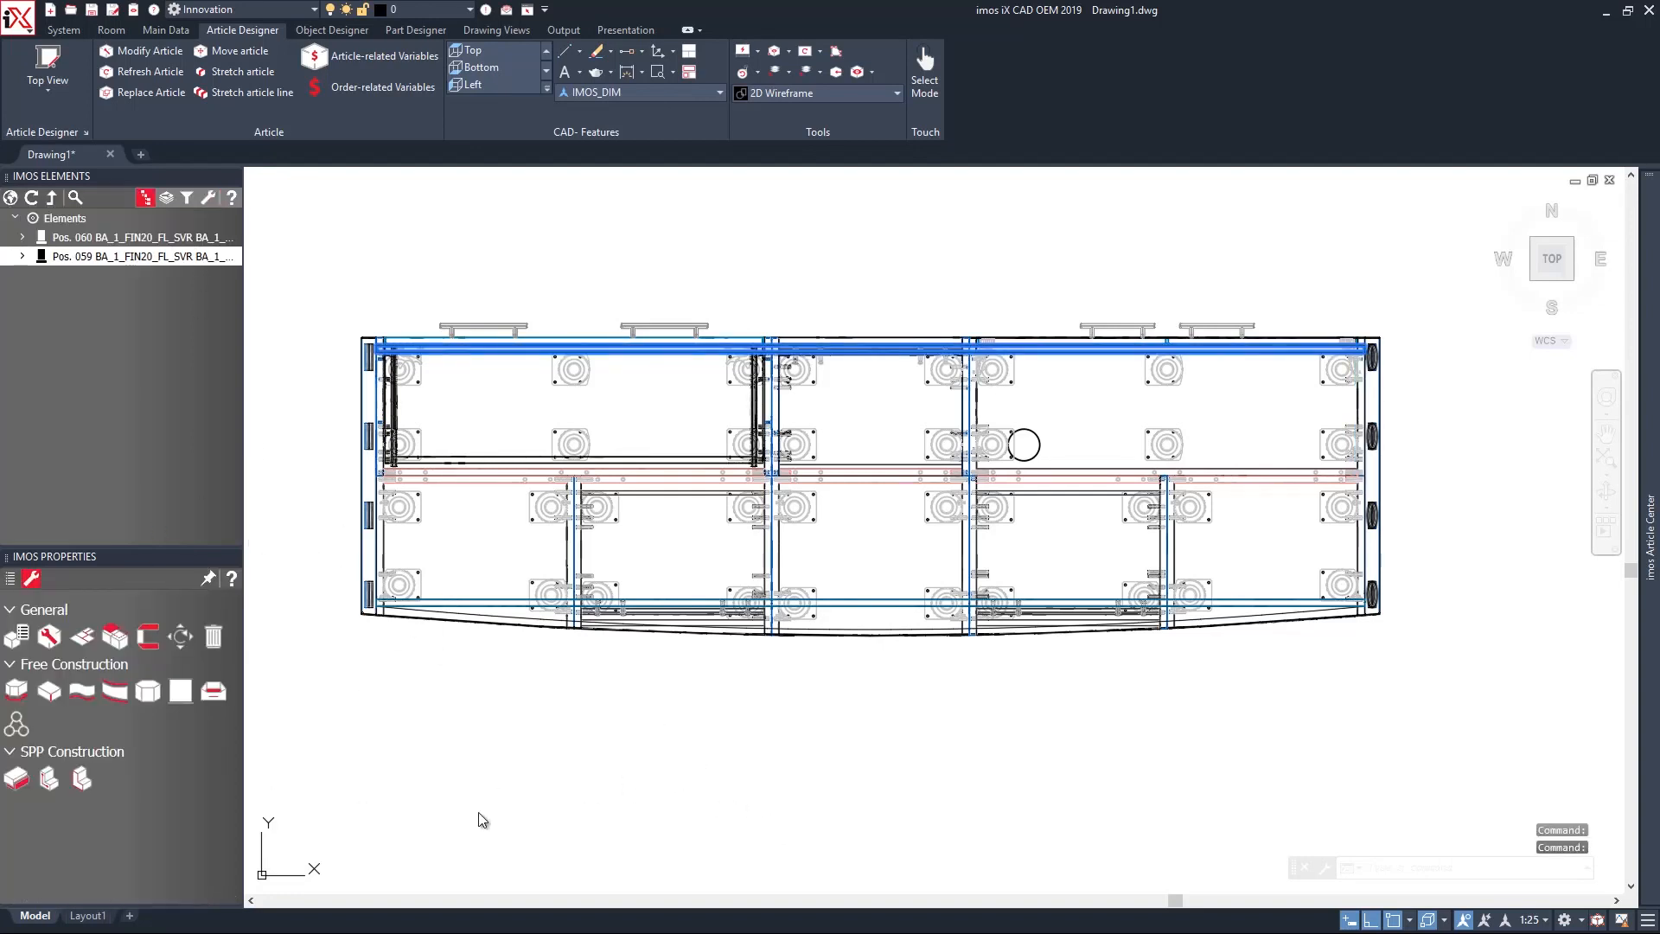
Extend the surface of the front base's filler part (BC= 1045) to the cabinet's curved front polyline.
{"action": "left_click", "coordinate": [21, 237]}
{"action": "left_click", "coordinate": [32, 256]}
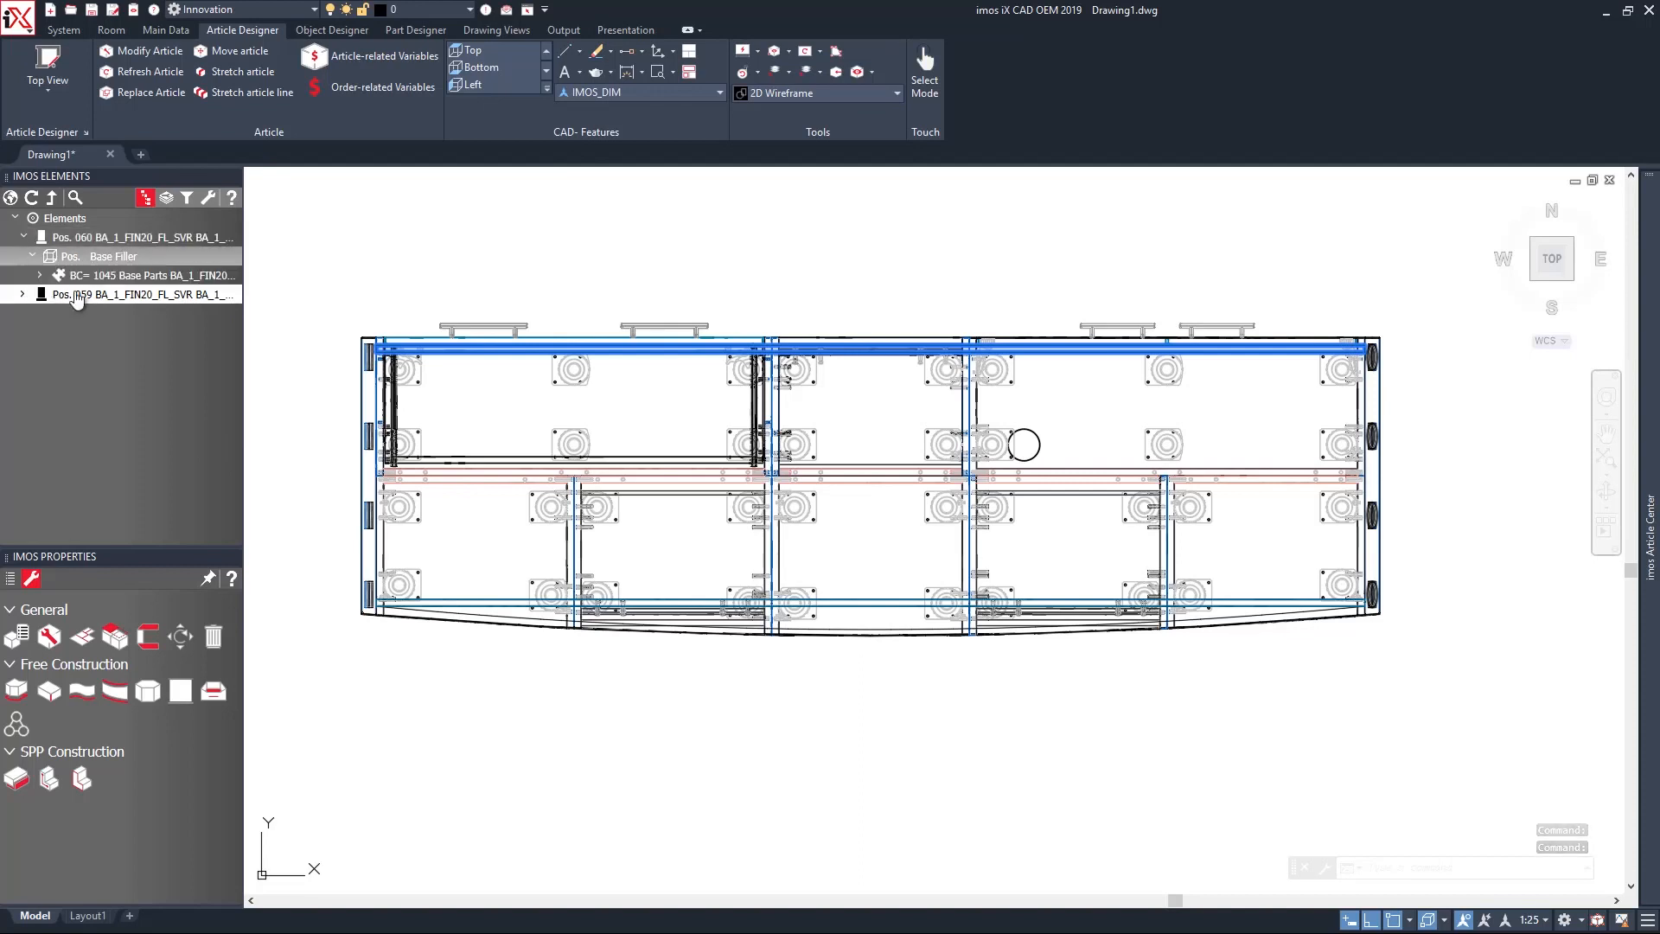
{"action": "left_click", "coordinate": [118, 276]}
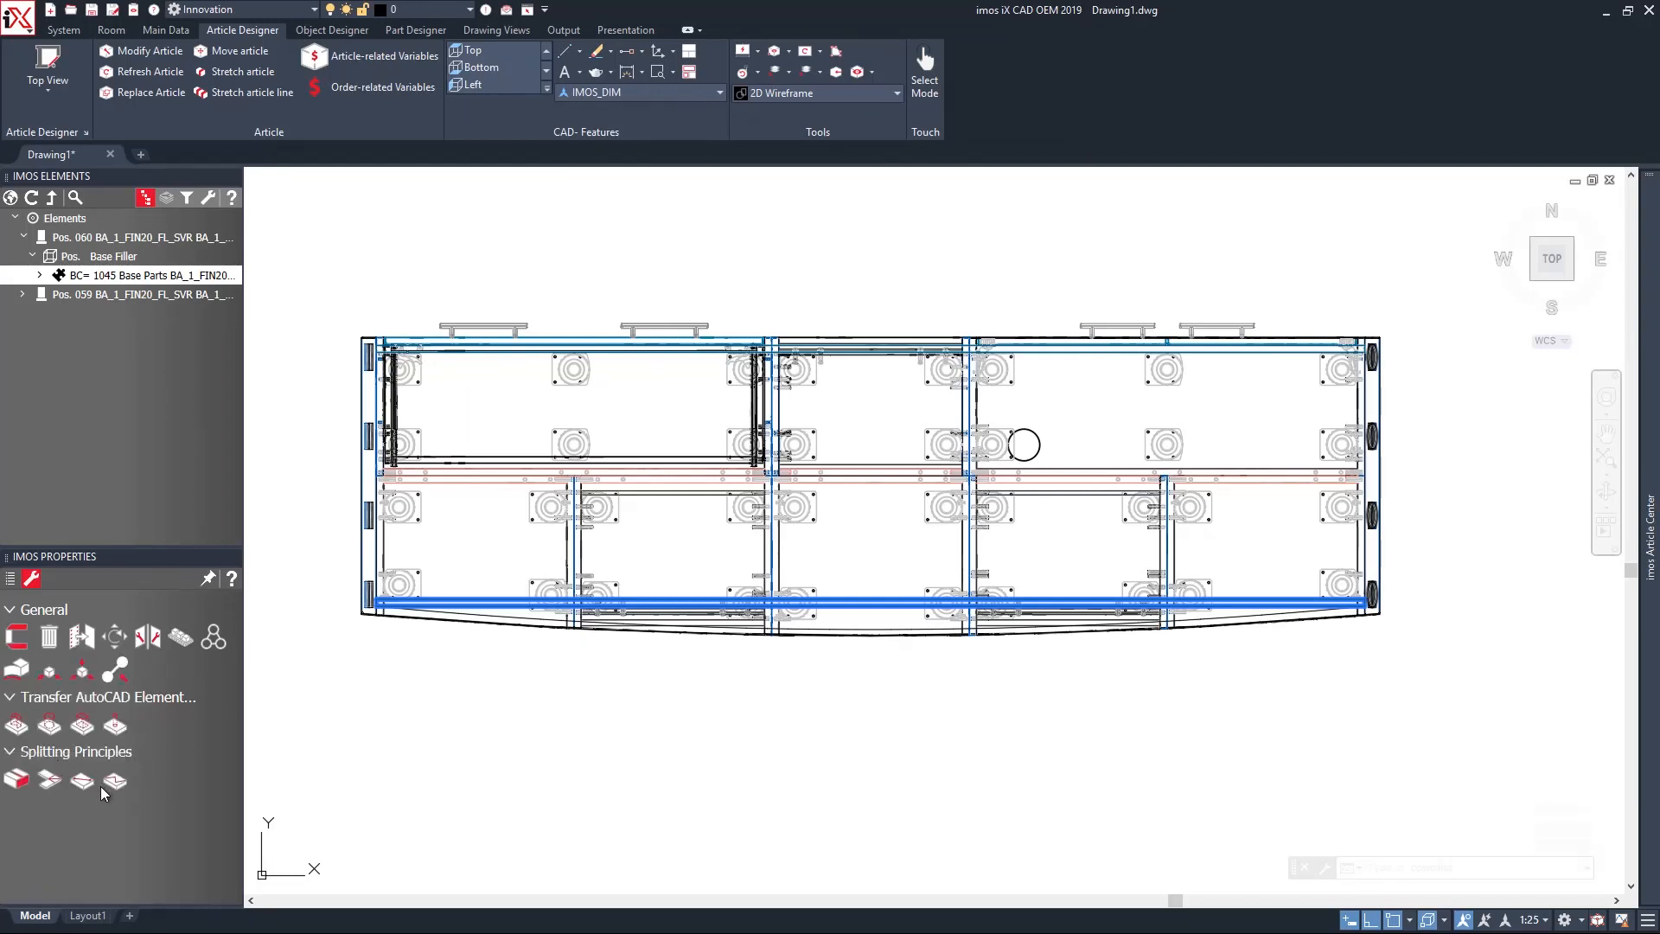
{"action": "left_click", "coordinate": [17, 670]}
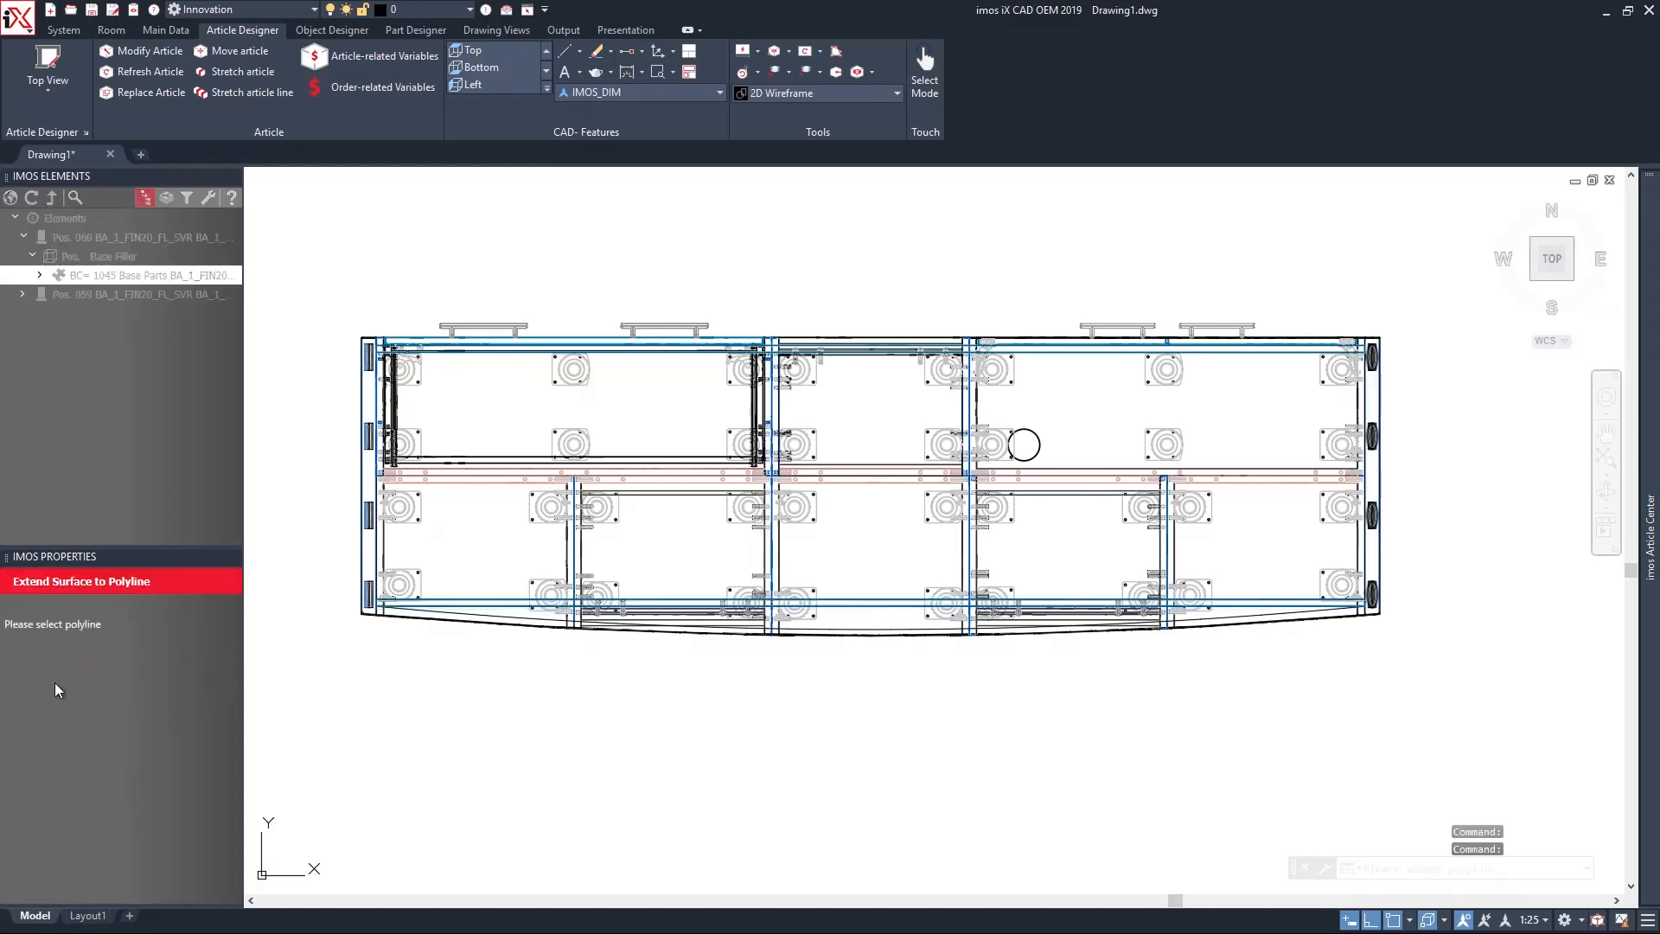
{"action": "left_click", "coordinate": [522, 624]}
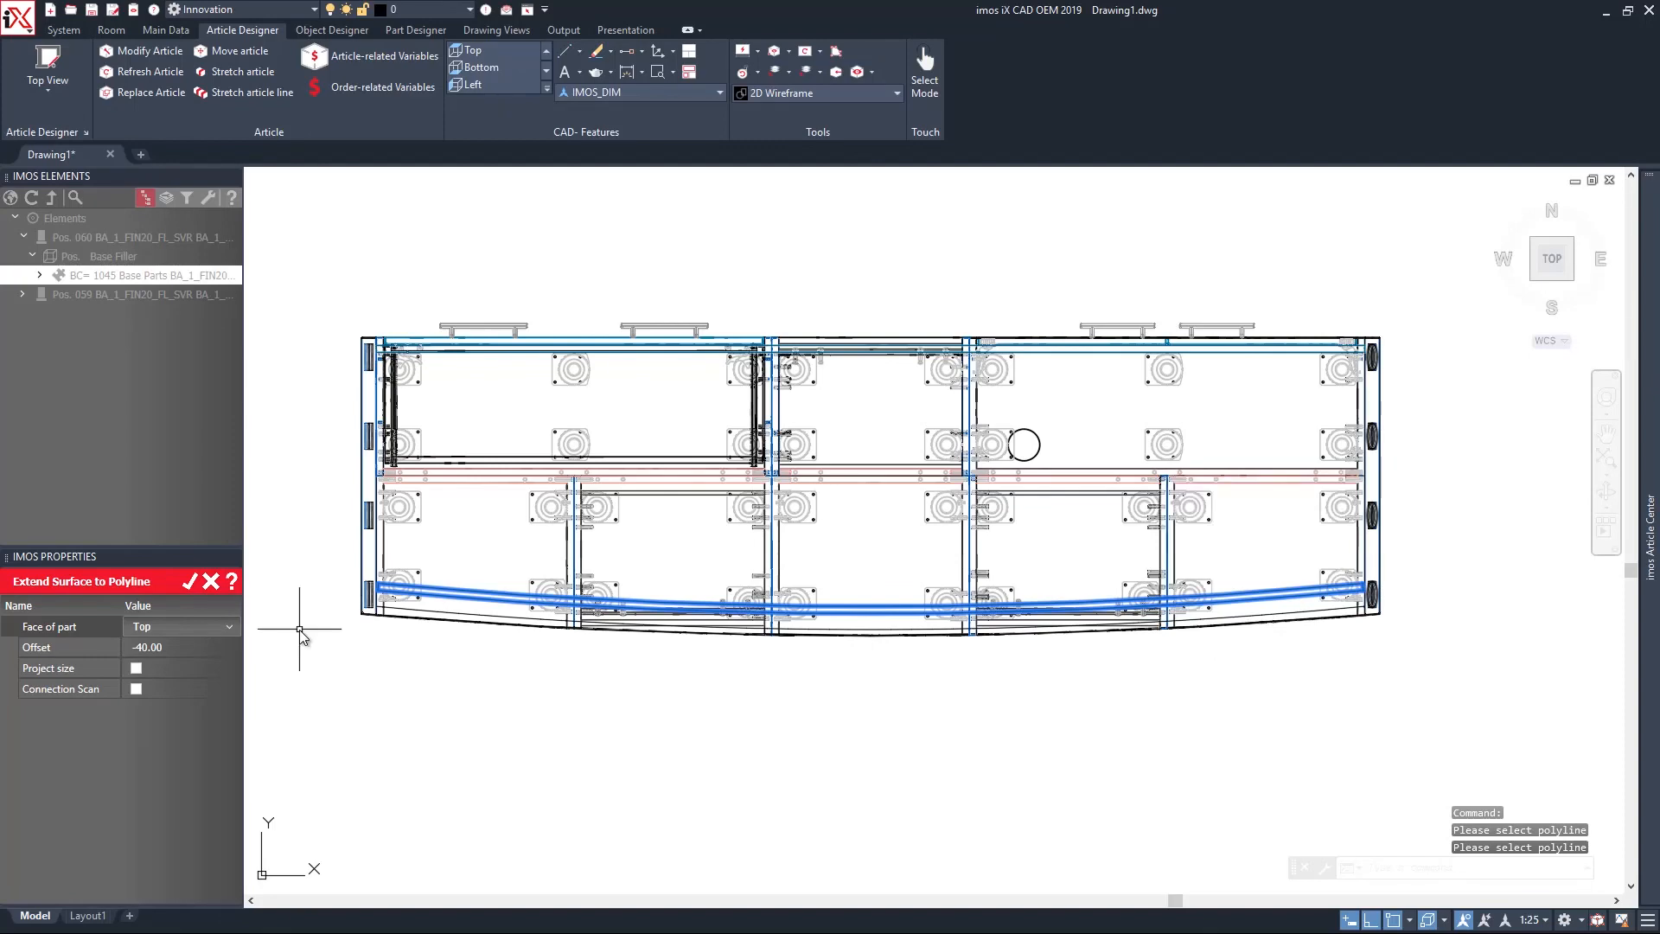
Set the offset of the base part's surface extension to 0.
{"action": "left_click", "coordinate": [169, 647]}
{"action": "left_click_drag", "start_coordinate": [170, 646], "coordinate": [129, 654]}
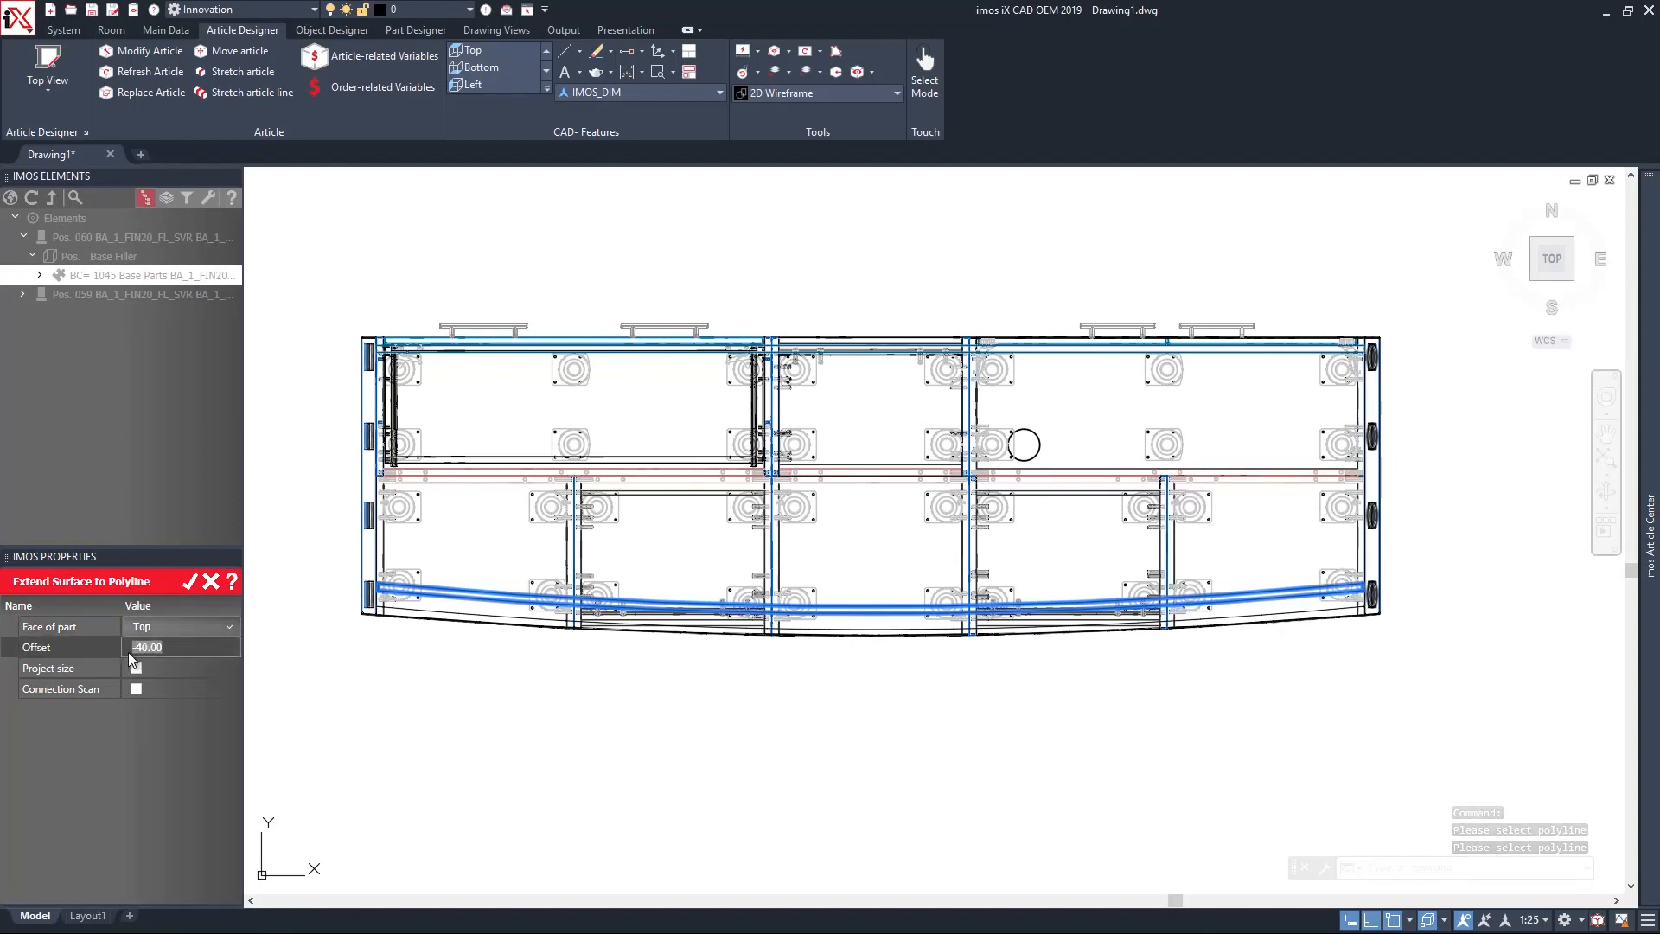
{"action": "type", "text": "0"}
{"action": "key", "text": "Return"}
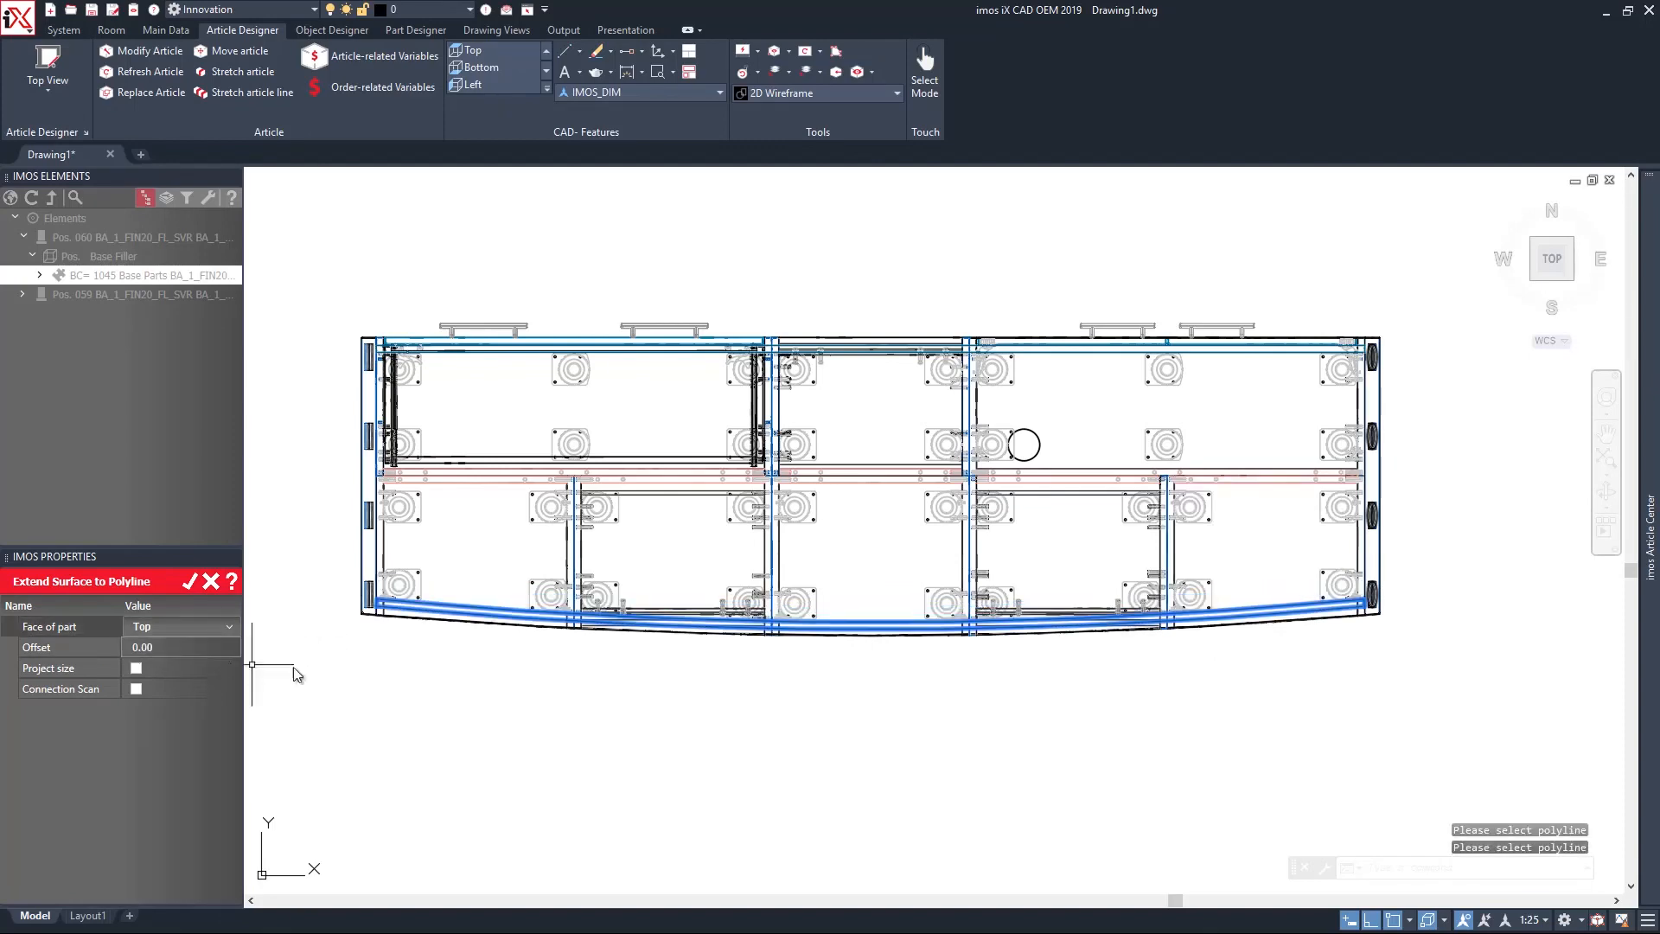
Set the offset of the base part's surface extension to 2, check the part along the curved front, and apply the extension.
{"action": "scroll", "coordinate": [368, 593], "scroll_direction": "up", "scroll_amount": 2}
{"action": "scroll", "coordinate": [369, 593], "scroll_direction": "up", "scroll_amount": 5}
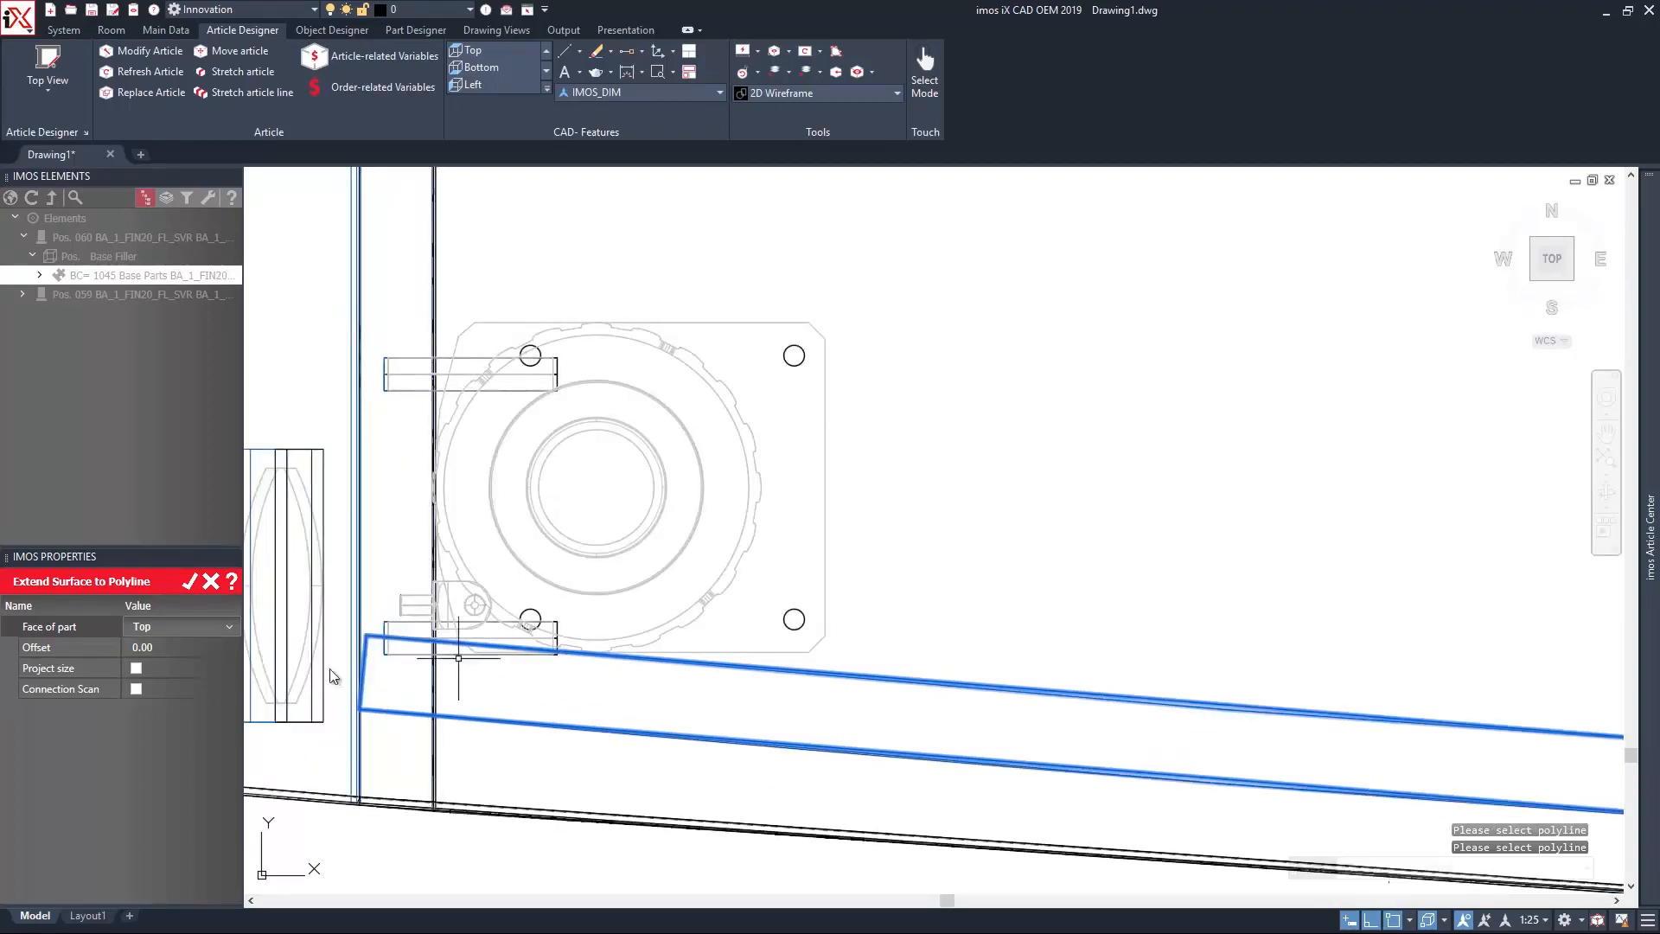
{"action": "left_click", "coordinate": [121, 650]}
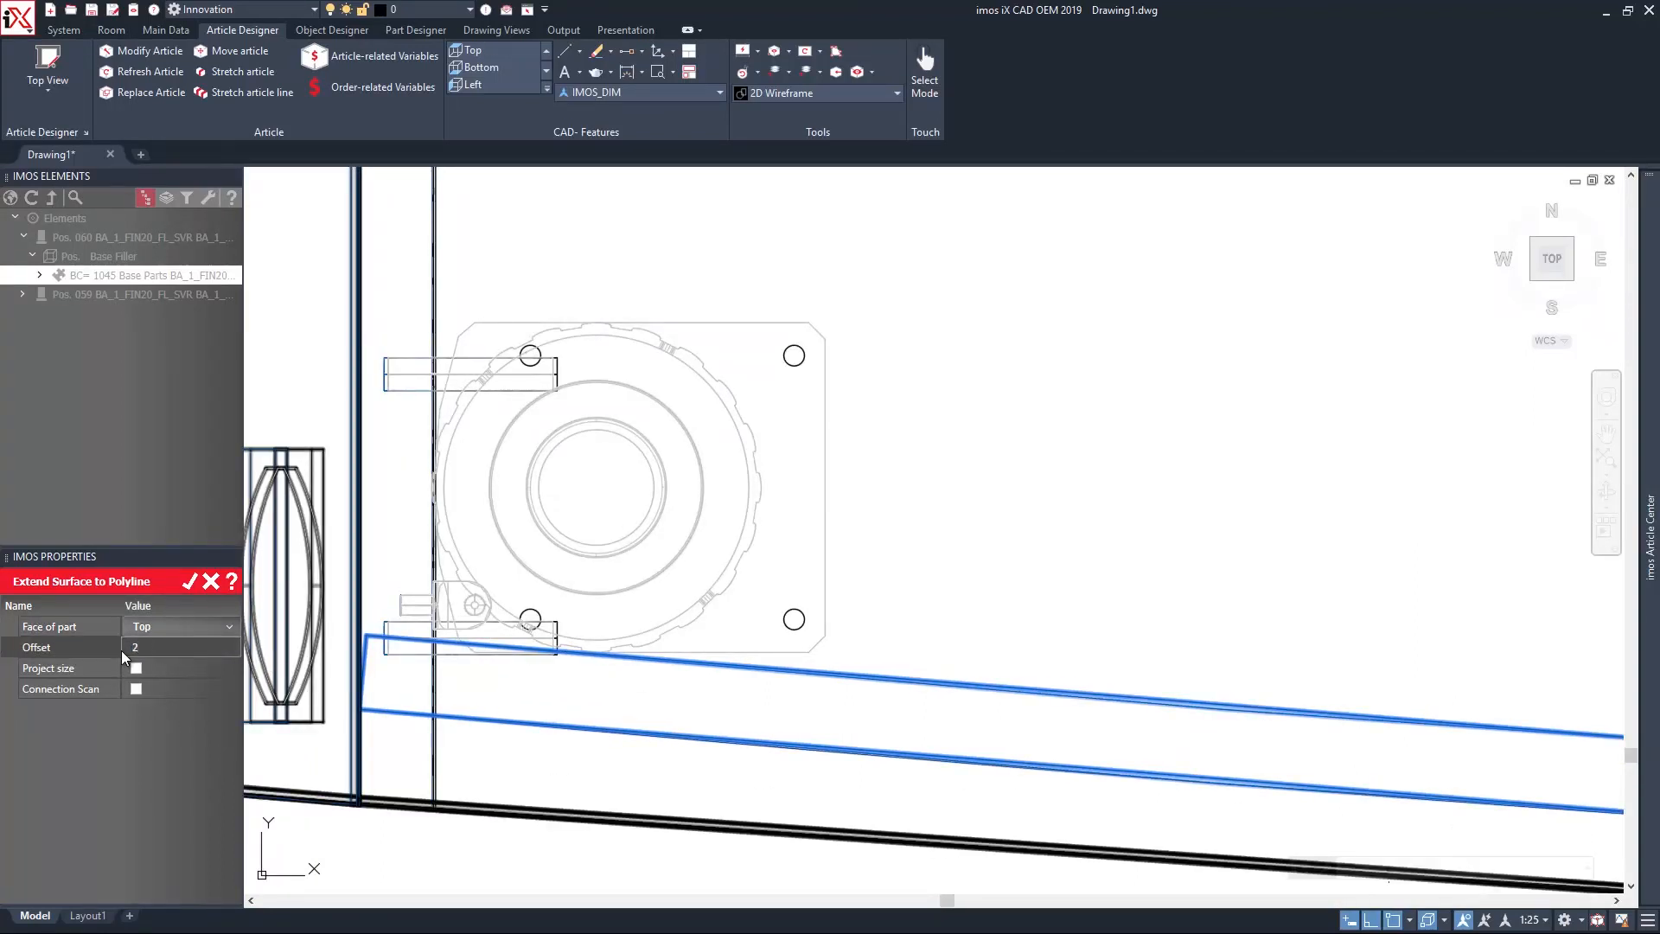
{"action": "type", "text": "2"}
{"action": "key", "text": "Return"}
{"action": "scroll", "coordinate": [482, 645], "scroll_direction": "up", "scroll_amount": 3}
{"action": "scroll", "coordinate": [439, 666], "scroll_direction": "down", "scroll_amount": 8}
{"action": "scroll", "coordinate": [1053, 720], "scroll_direction": "up", "scroll_amount": 4}
{"action": "scroll", "coordinate": [1053, 720], "scroll_direction": "down", "scroll_amount": 4}
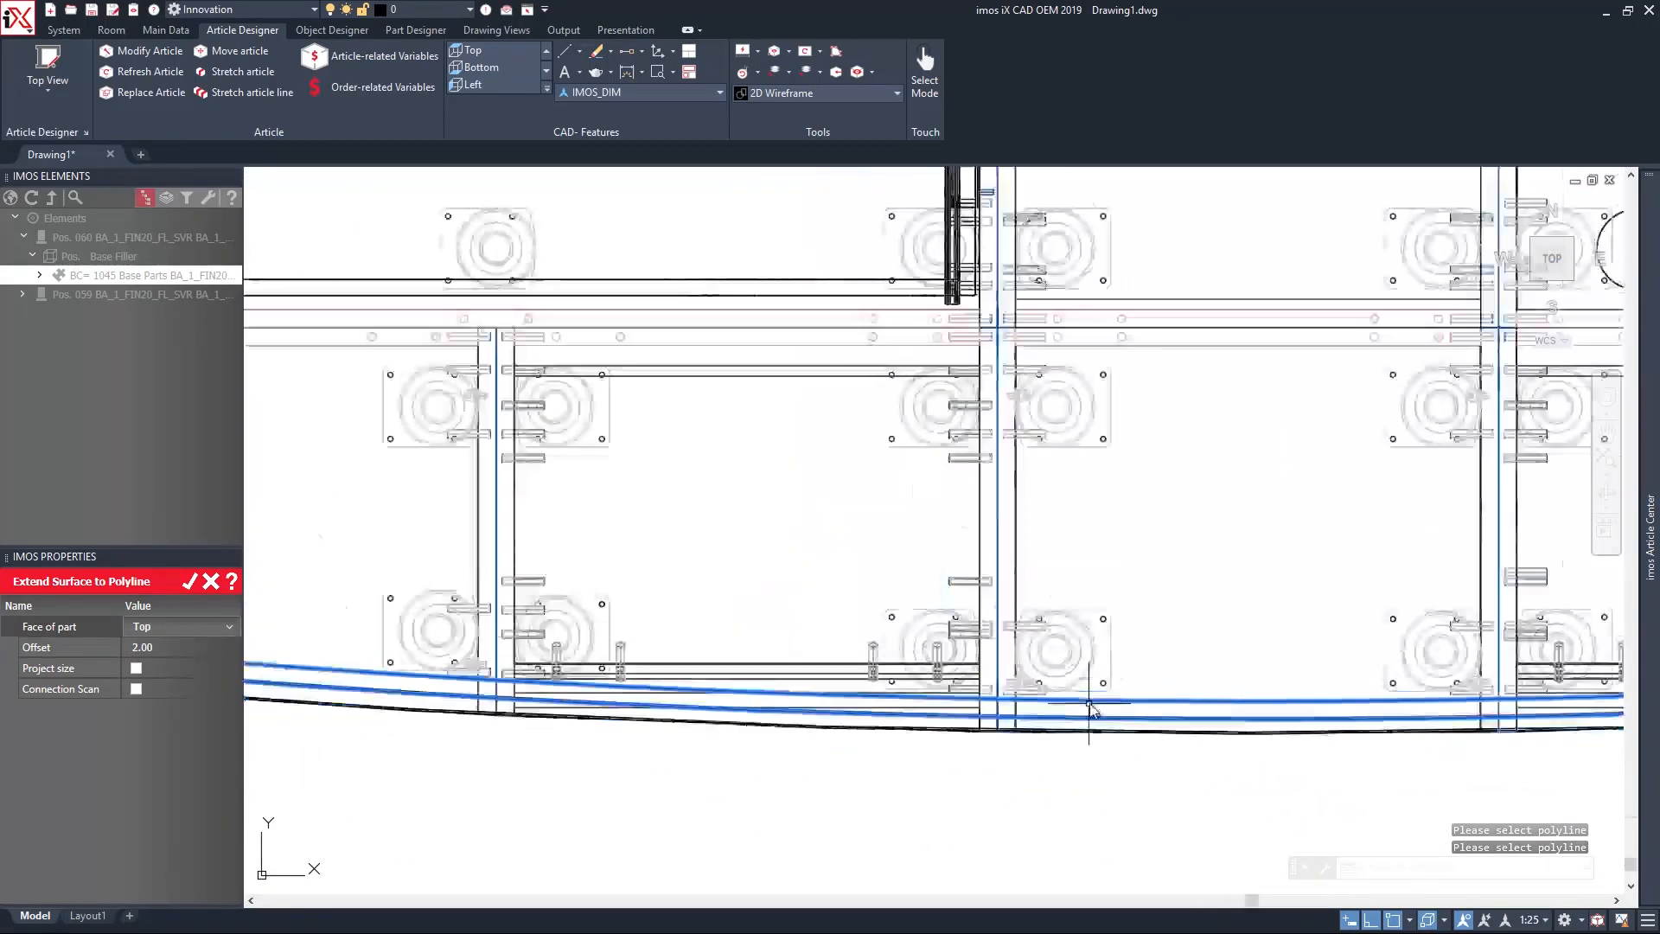
{"action": "middle_click_drag", "start_coordinate": [1011, 686], "coordinate": [727, 675]}
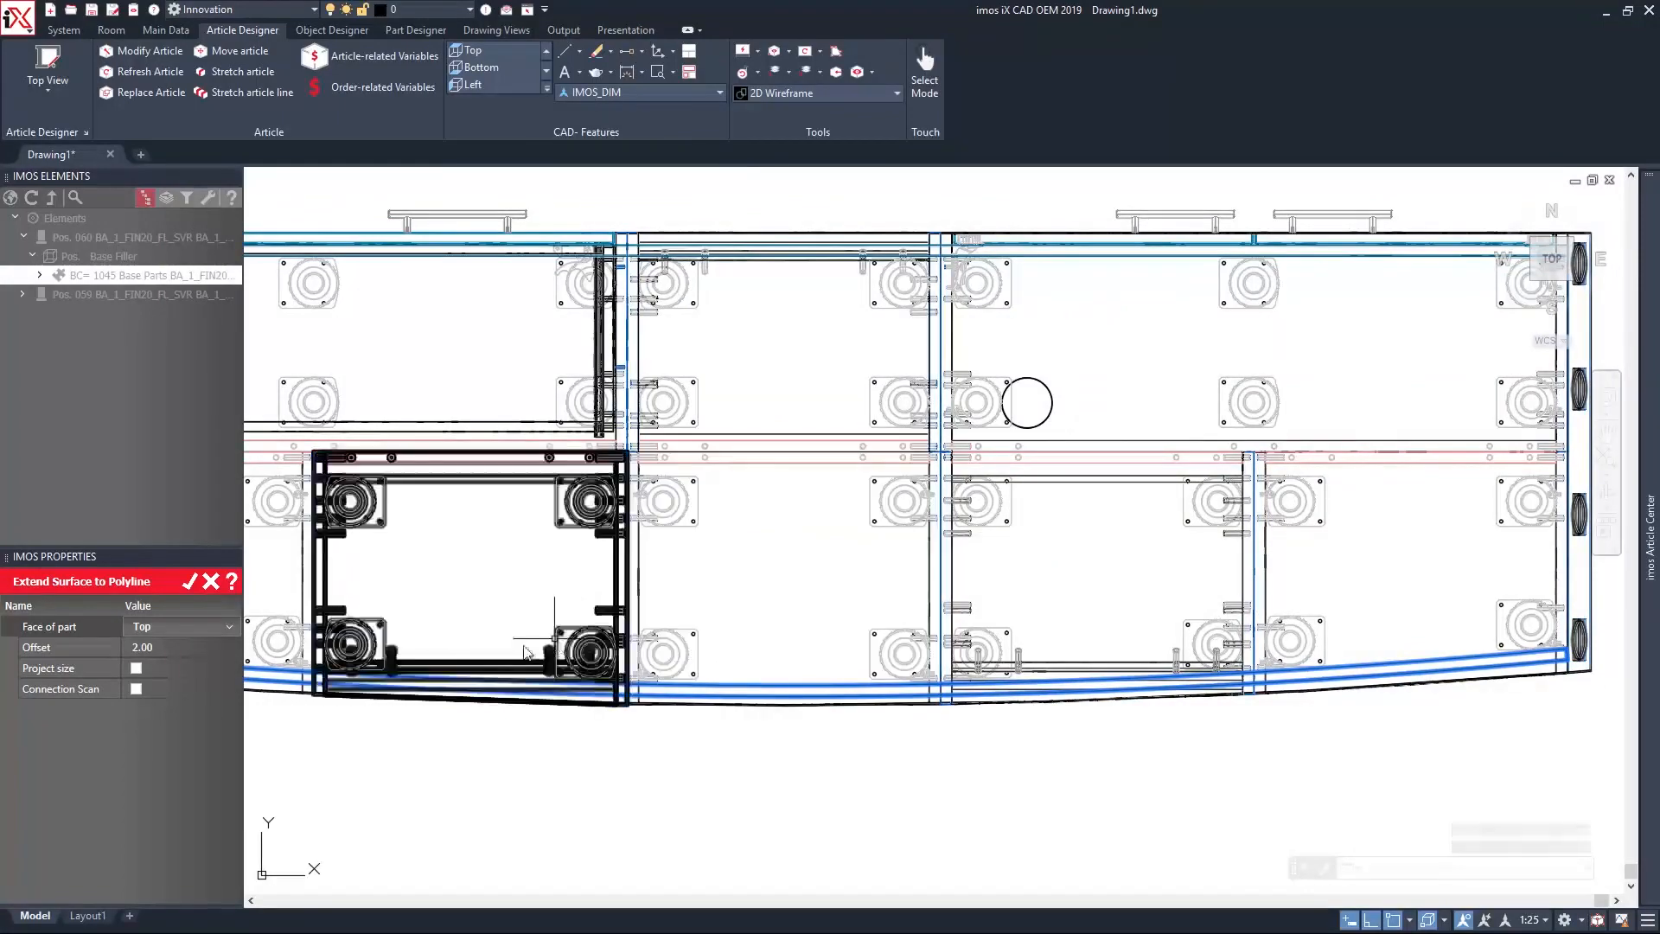
{"action": "scroll", "coordinate": [510, 642], "scroll_direction": "down", "scroll_amount": 2}
{"action": "left_click", "coordinate": [190, 582]}
View the whole cabinet in 3D from the front corner and display it in the Realistic visual style.
{"action": "scroll", "coordinate": [519, 745], "scroll_direction": "down", "scroll_amount": 3}
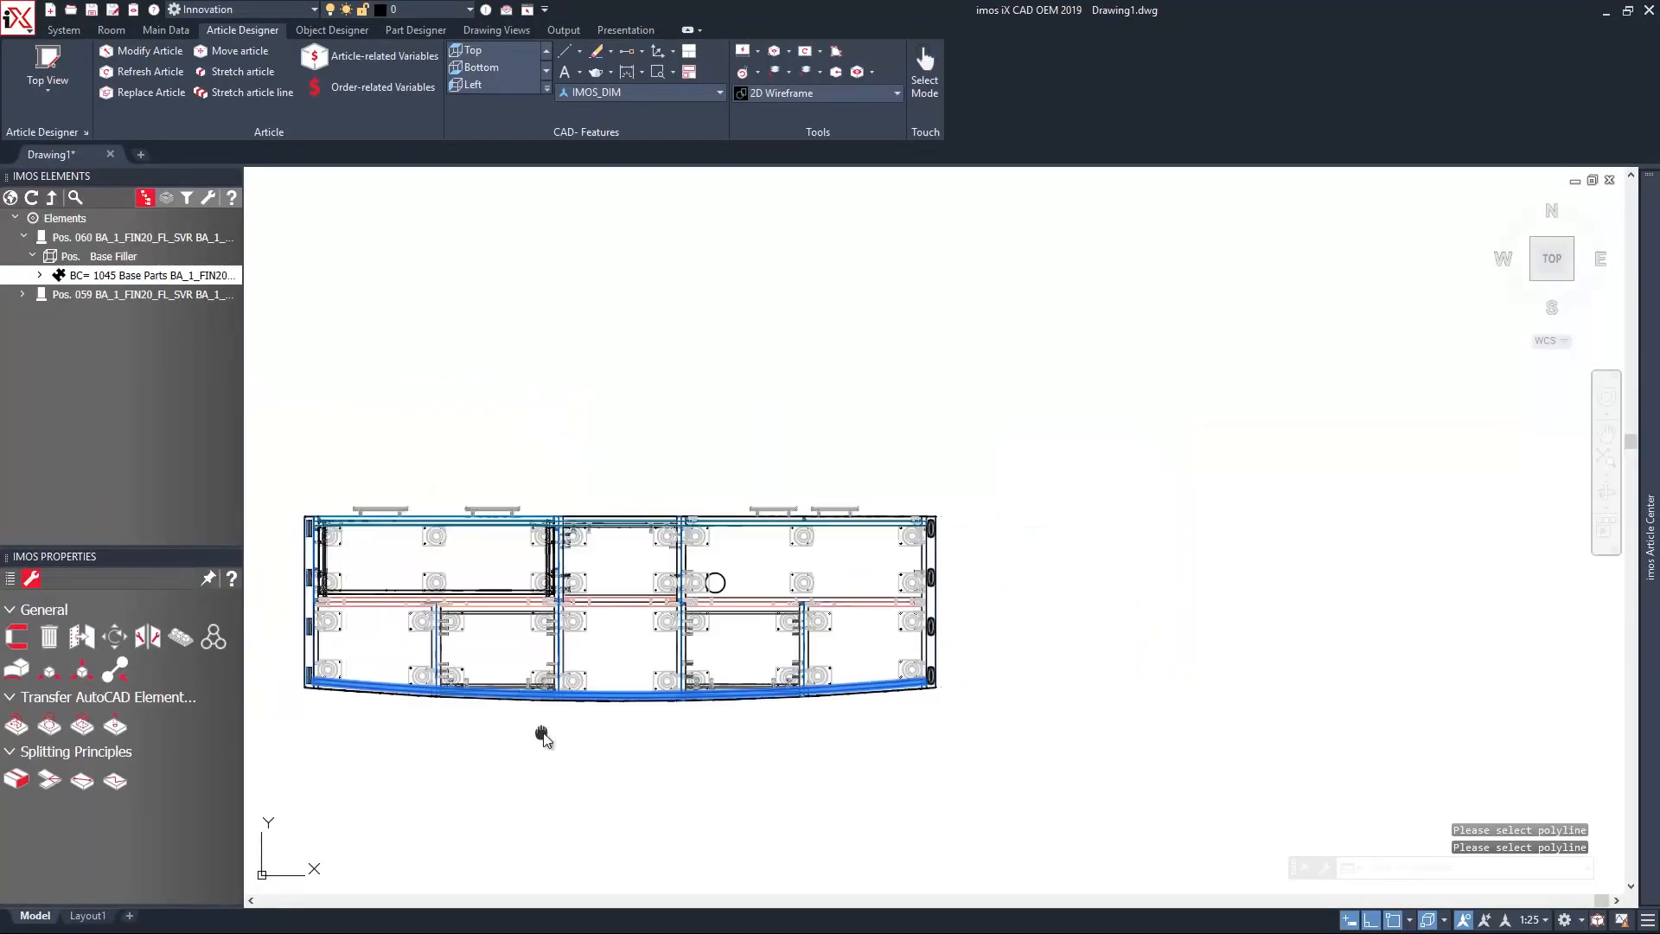
{"action": "middle_click_drag", "start_coordinate": [608, 729], "coordinate": [672, 716]}
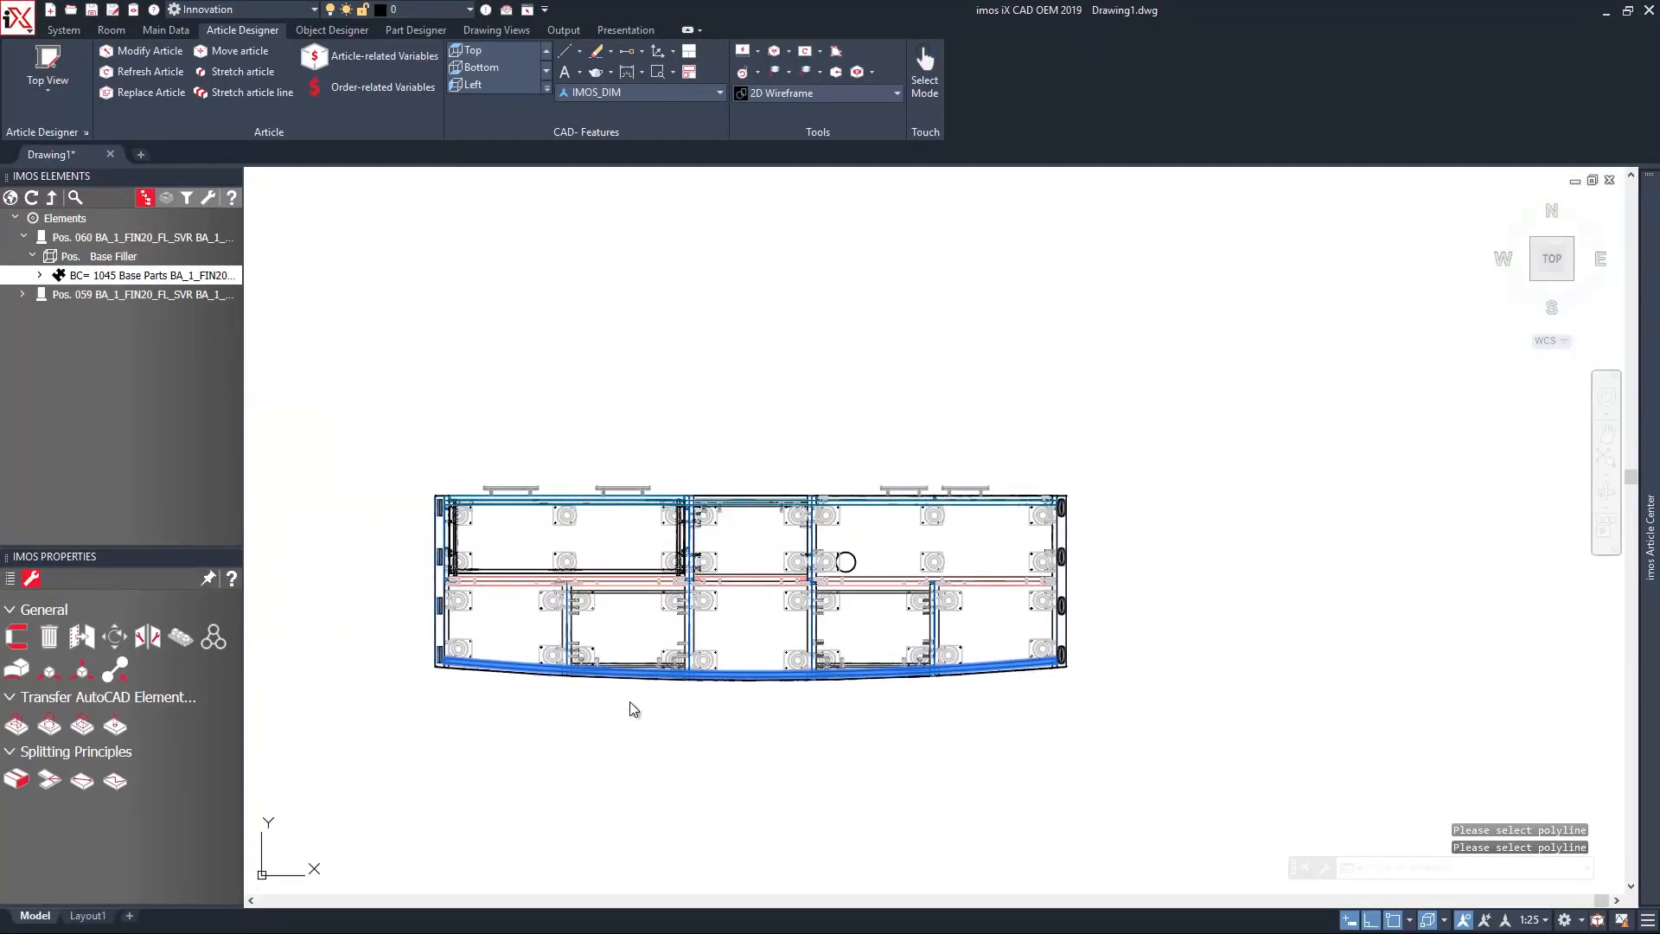
{"action": "middle_click_drag", "start_coordinate": [630, 707], "coordinate": [615, 508], "text": "shift"}
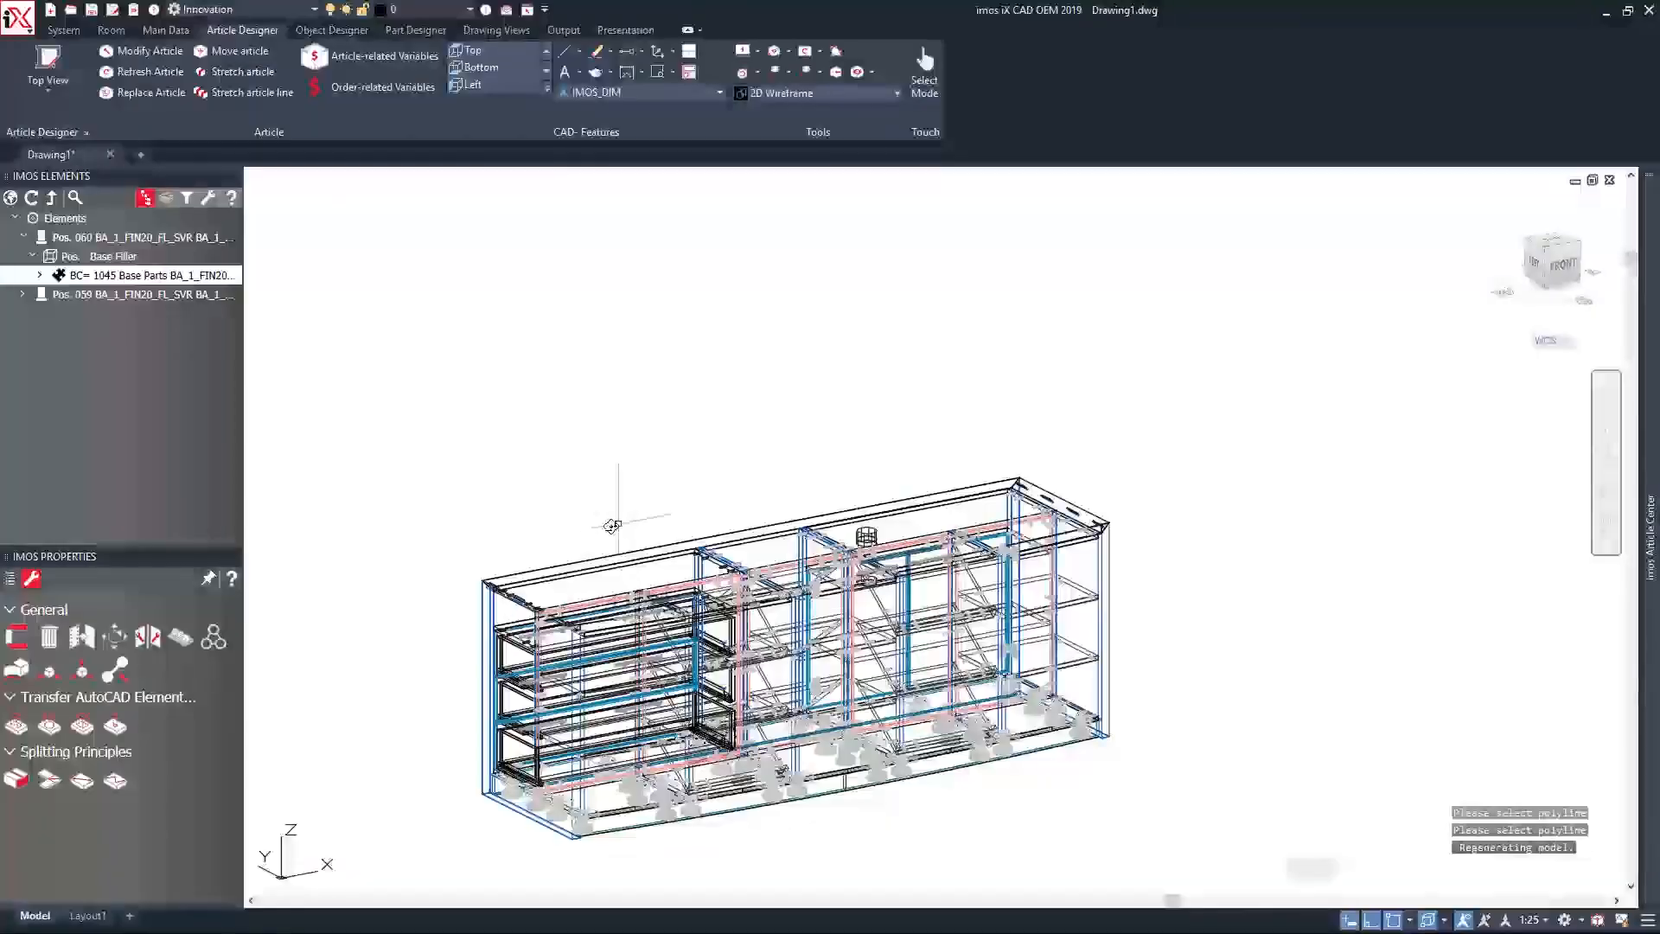
{"action": "middle_click_drag", "start_coordinate": [437, 456], "coordinate": [593, 274], "text": "shift"}
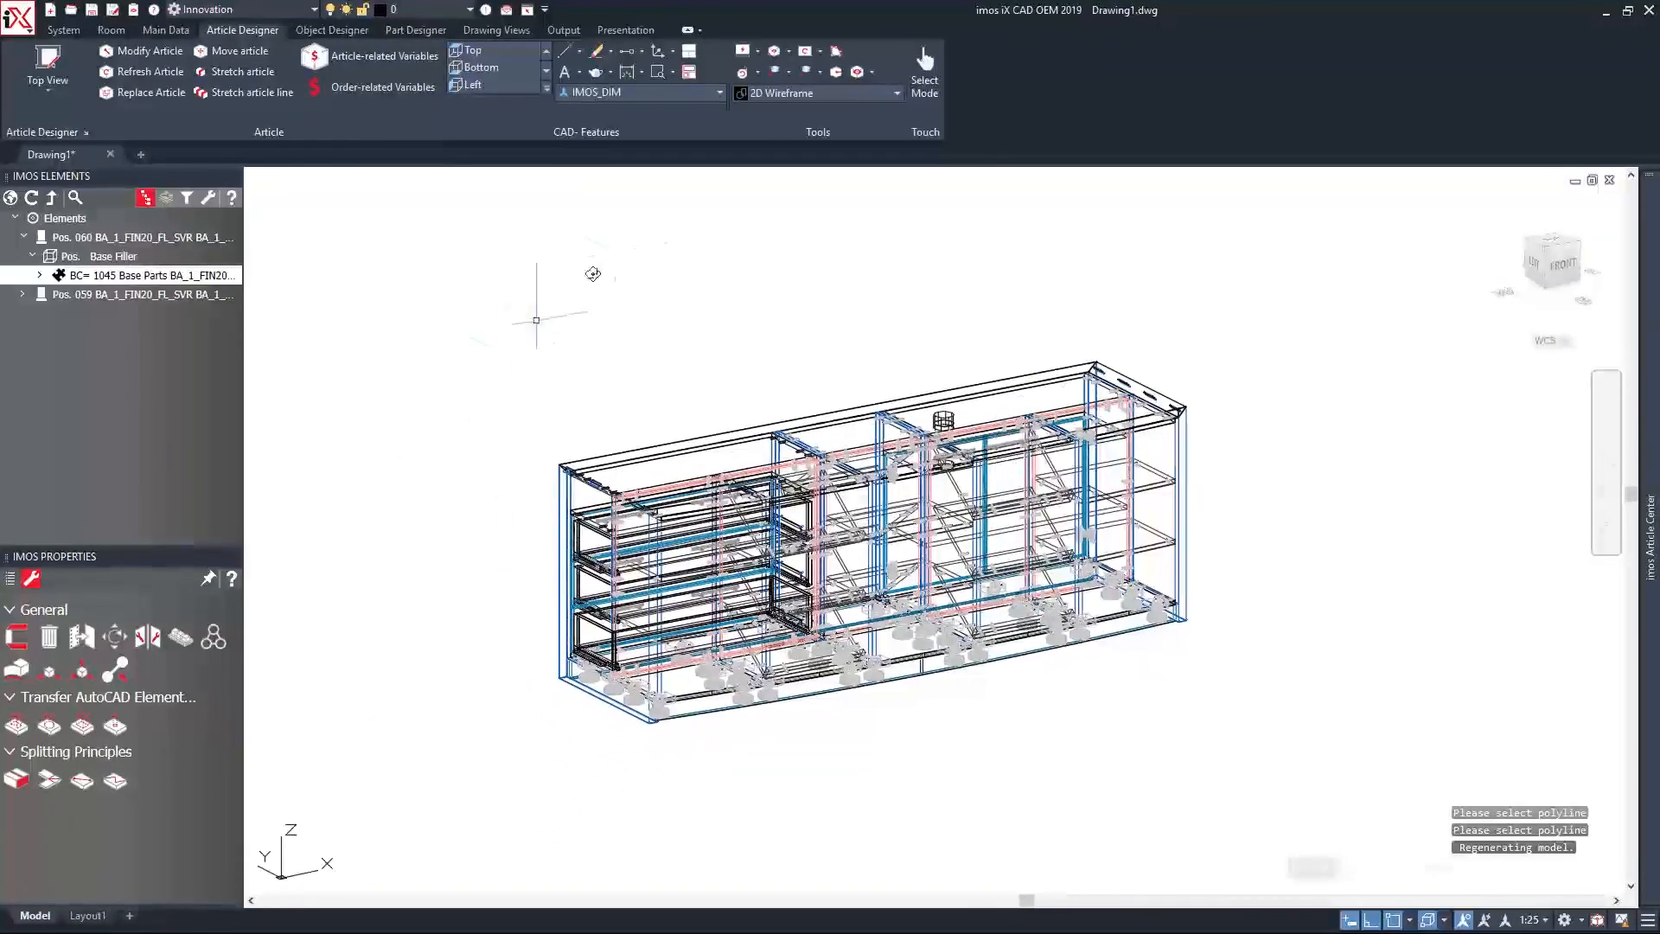
{"action": "left_click", "coordinate": [800, 93]}
{"action": "left_click", "coordinate": [707, 207]}
{"action": "mouse_move", "coordinate": [415, 370]}
{"action": "middle_mouse_down", "text": "shift"}
{"action": "mouse_move", "coordinate": [501, 370]}
{"action": "mouse_move", "coordinate": [615, 334]}
{"action": "mouse_move", "coordinate": [867, 359]}
{"action": "mouse_move", "coordinate": [387, 363]}
{"action": "middle_mouse_up", "text": "shift"}
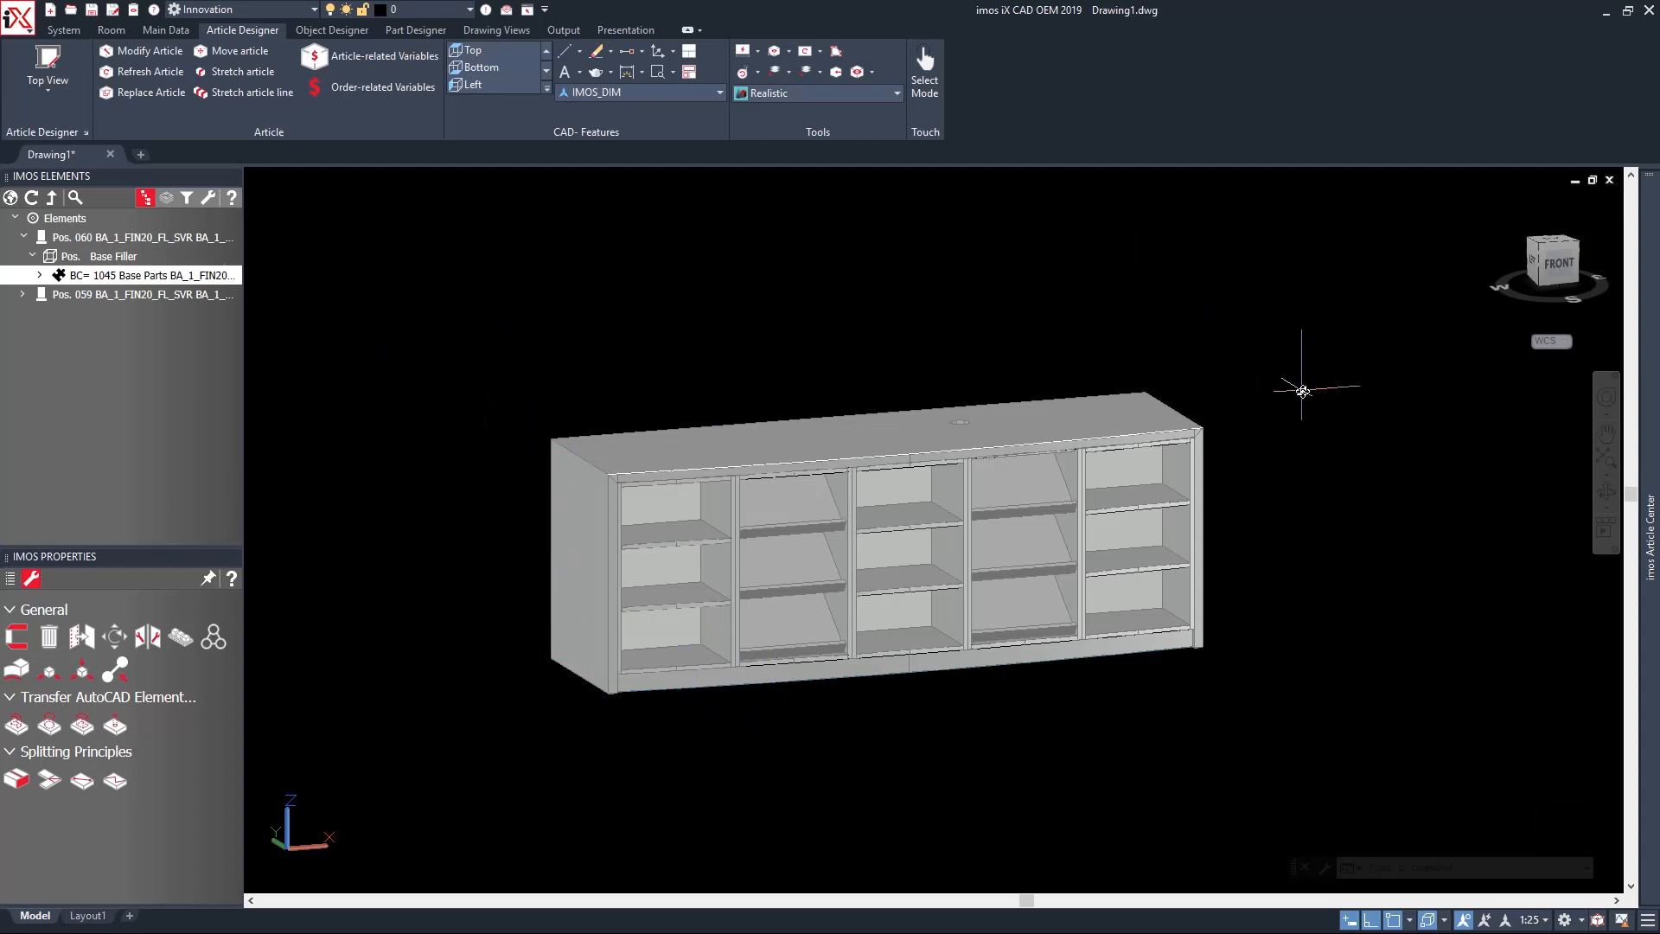
Set the order value of the carcass material family Material_Case_1 to iX_PB19_MEL_Oak_M in the order-related variables.
{"action": "left_click", "coordinate": [354, 101]}
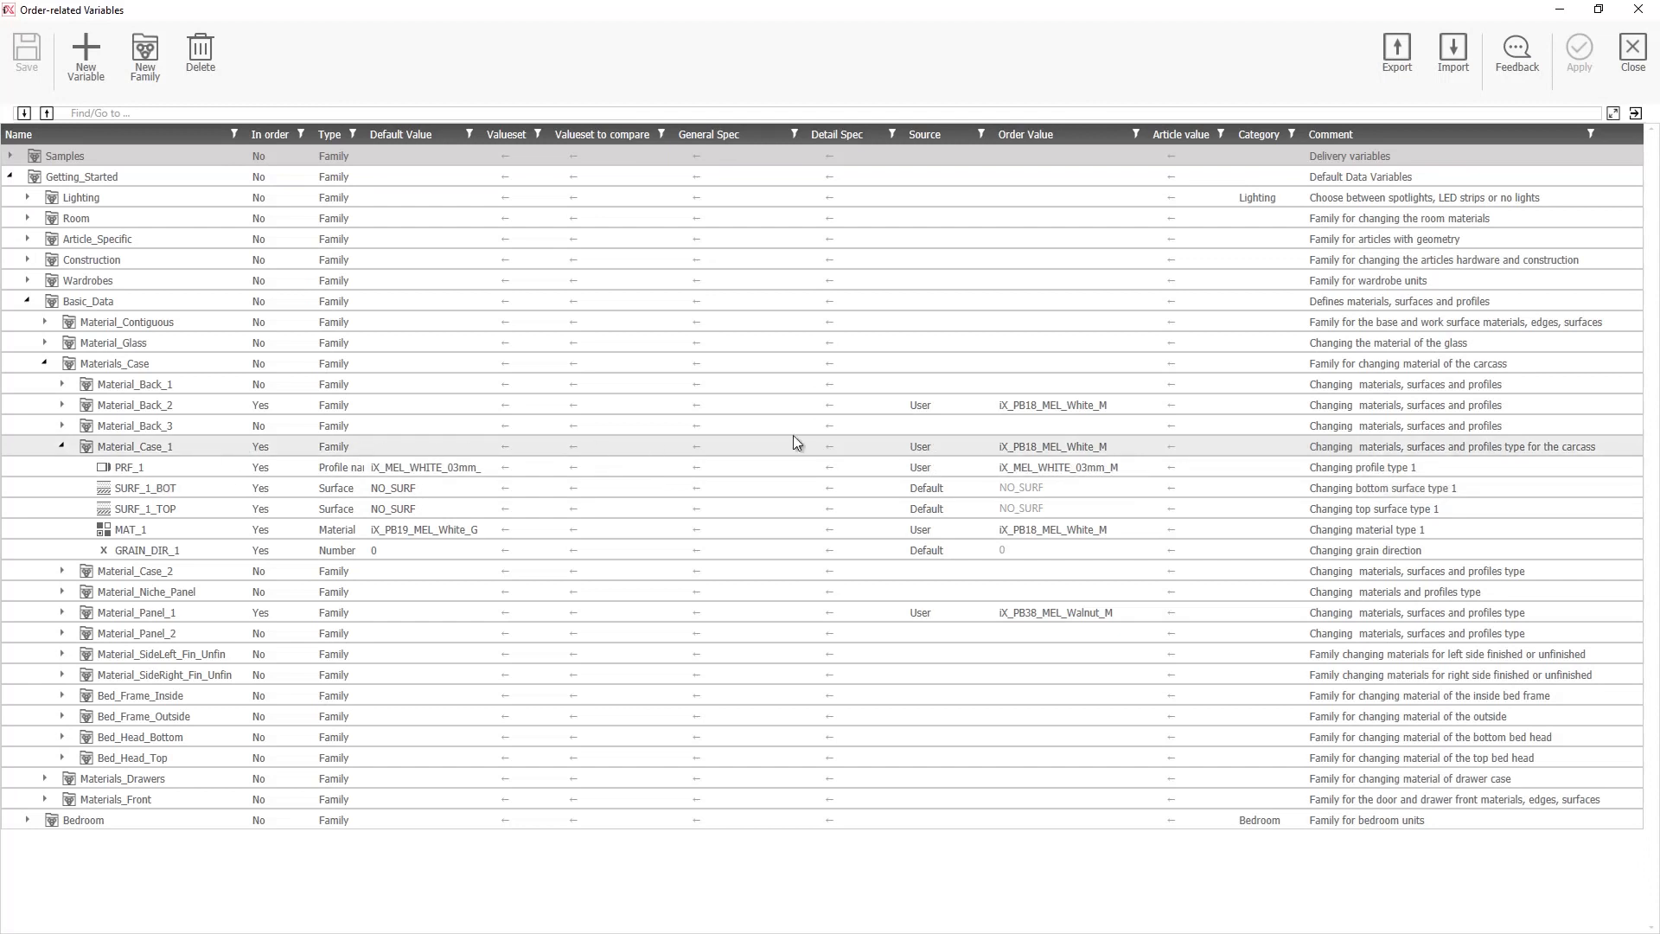
{"action": "left_click", "coordinate": [1095, 448]}
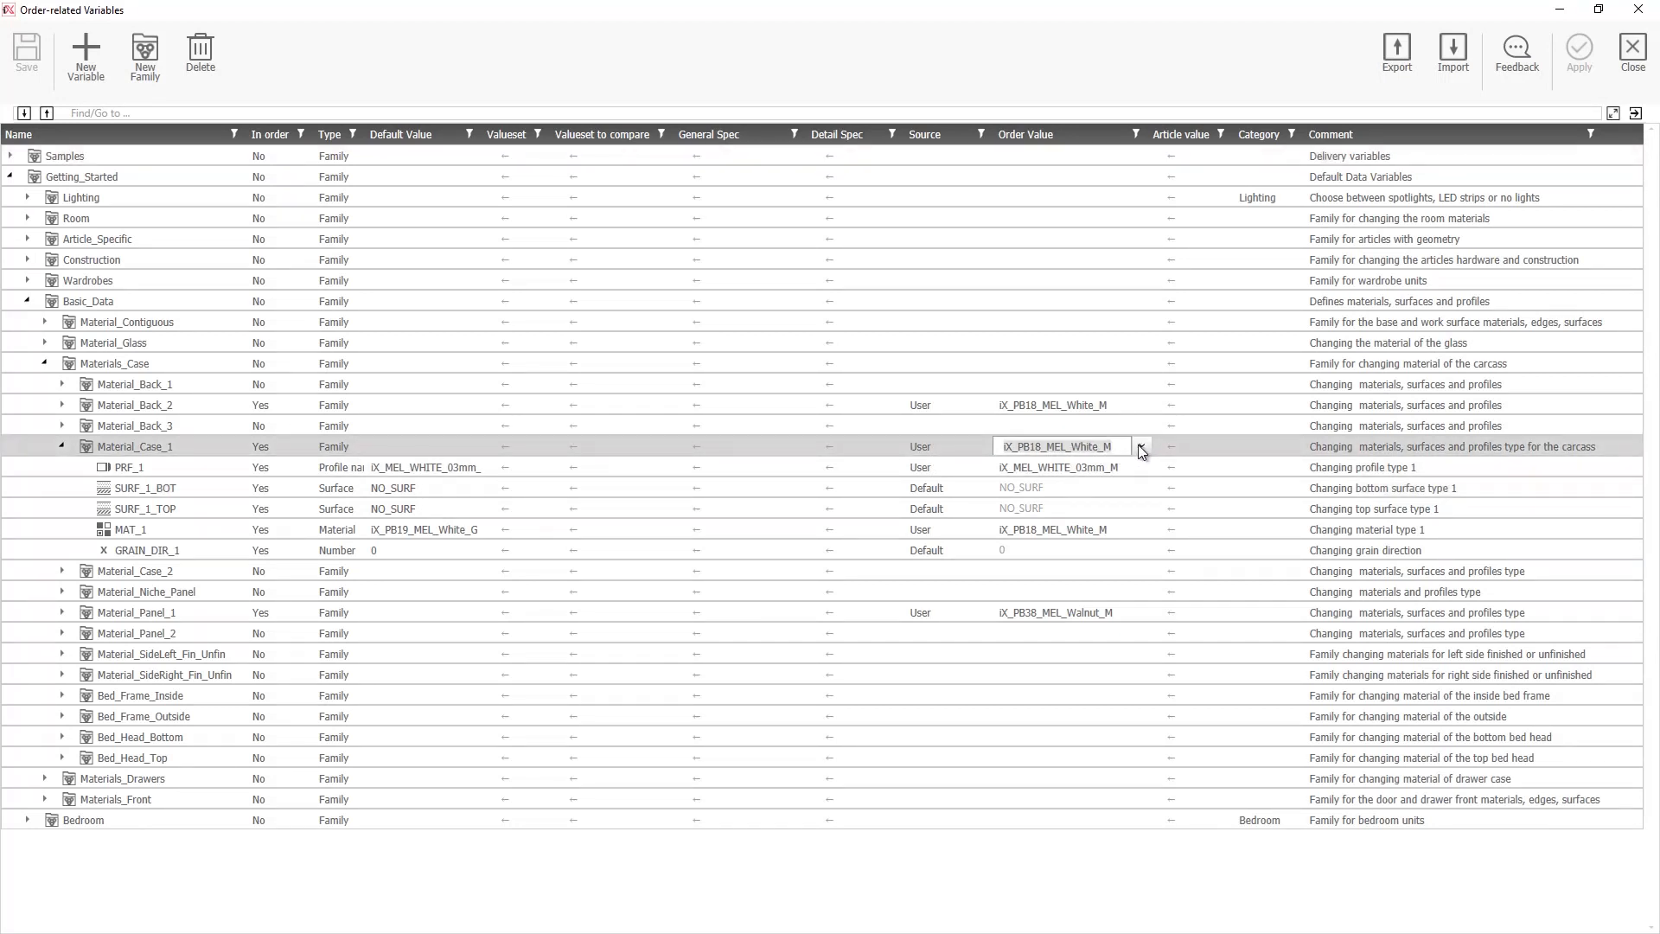
{"action": "left_click", "coordinate": [1141, 447]}
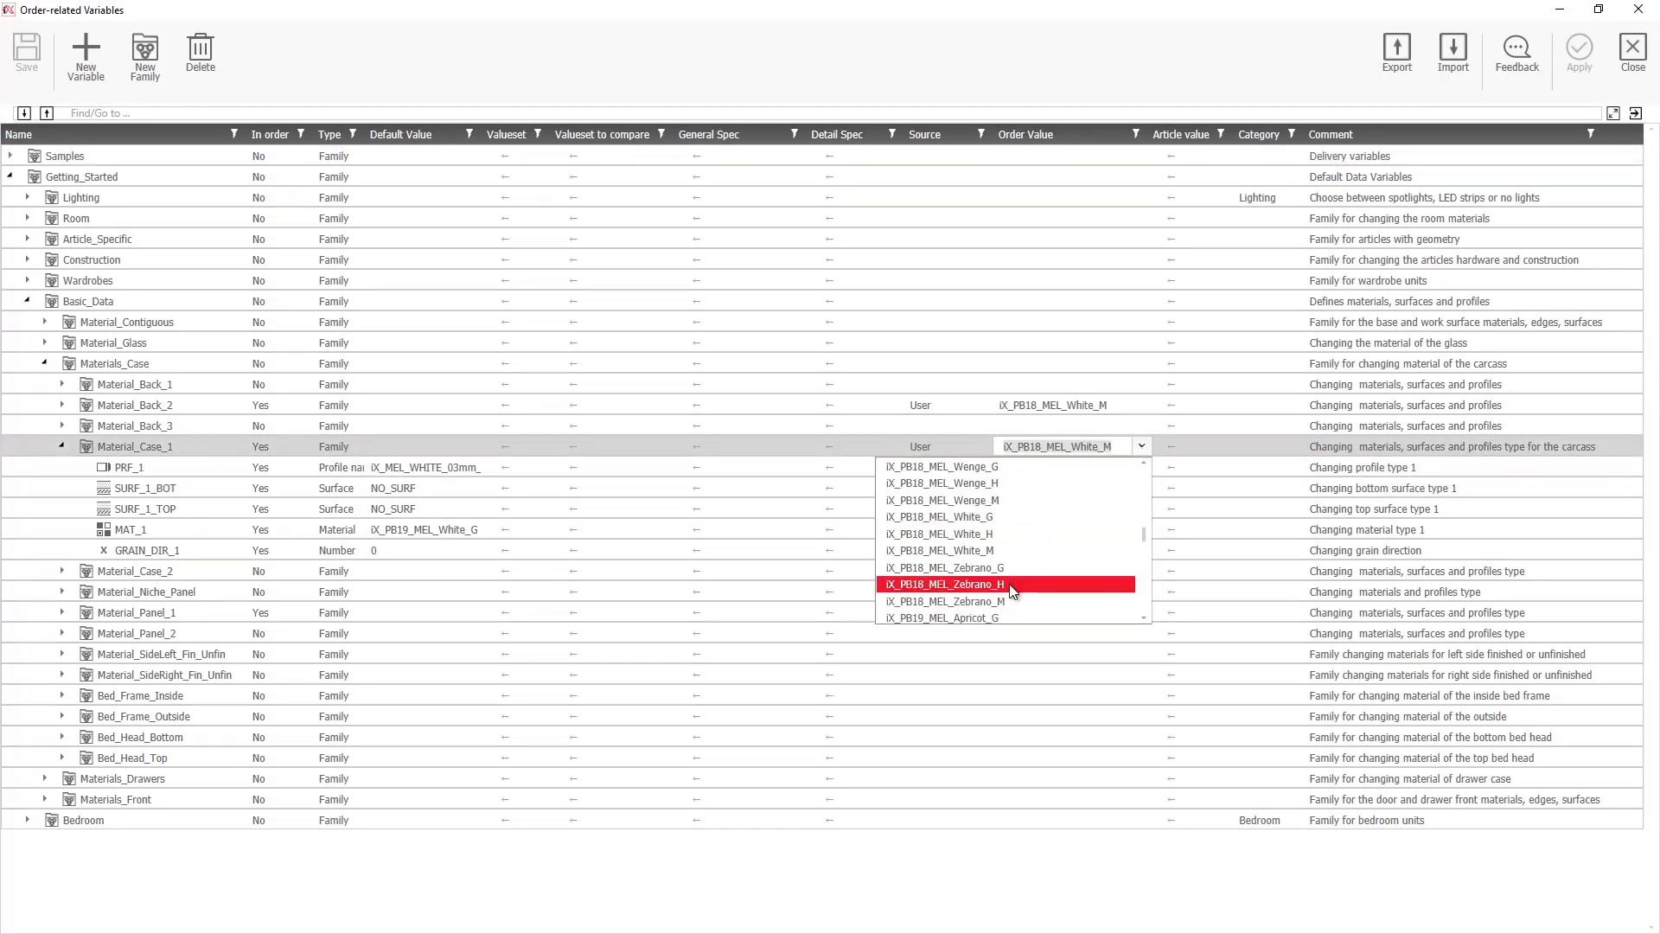
{"action": "scroll", "coordinate": [1008, 587], "scroll_direction": "down", "scroll_amount": 4}
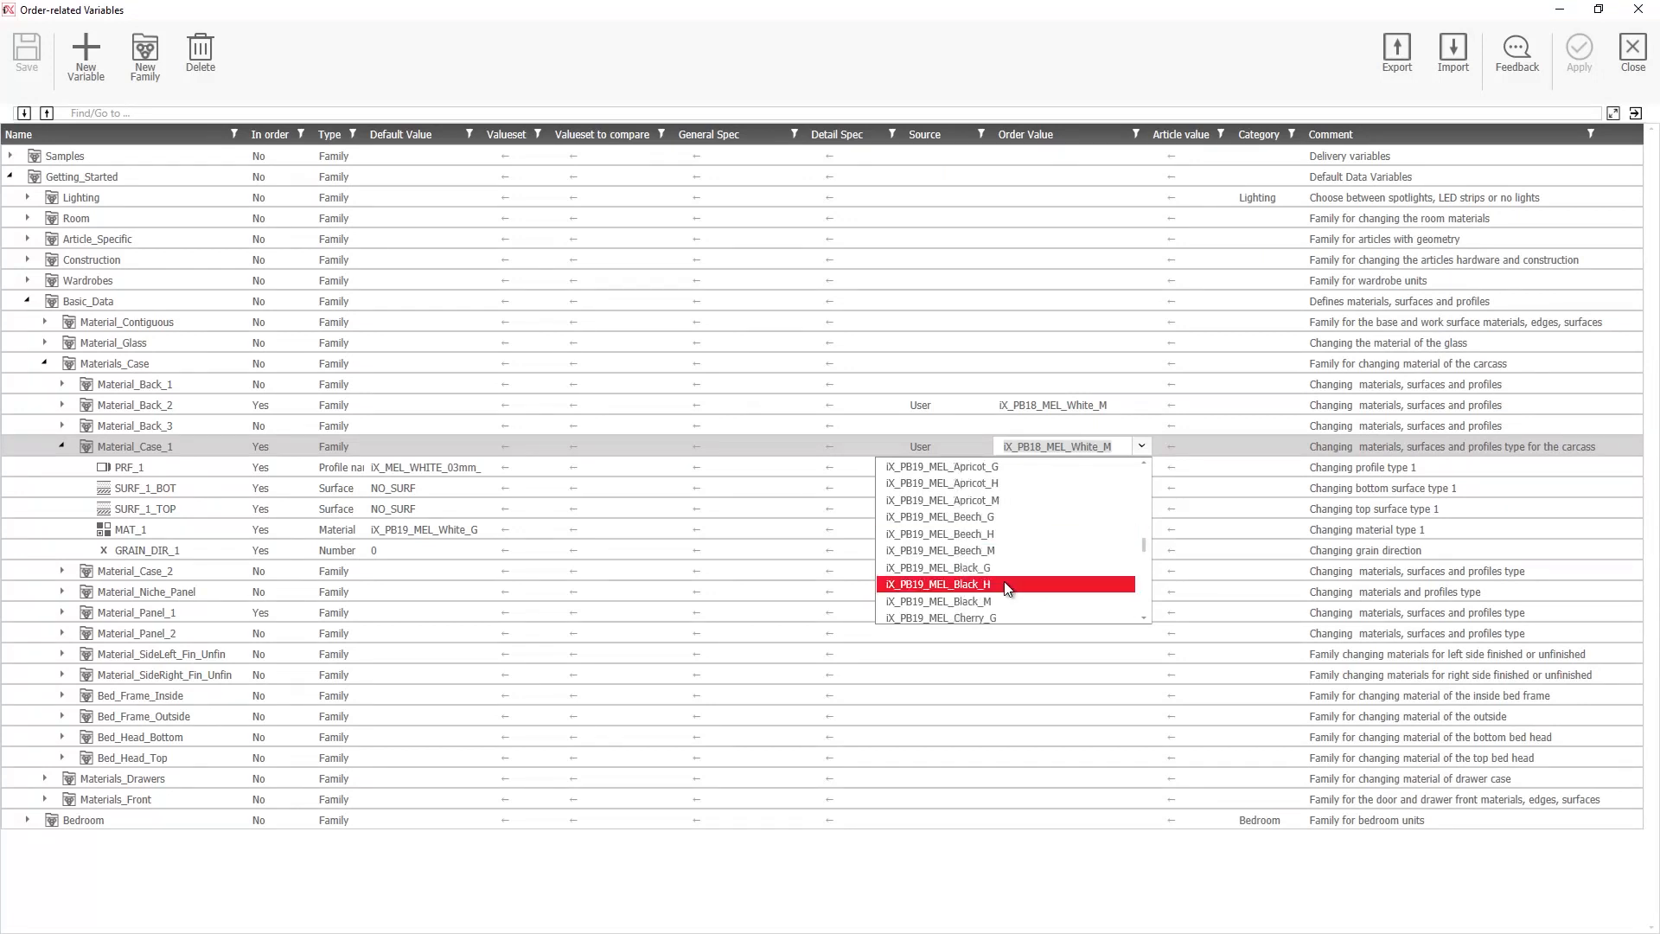
{"action": "scroll", "coordinate": [1014, 573], "scroll_direction": "down", "scroll_amount": 8}
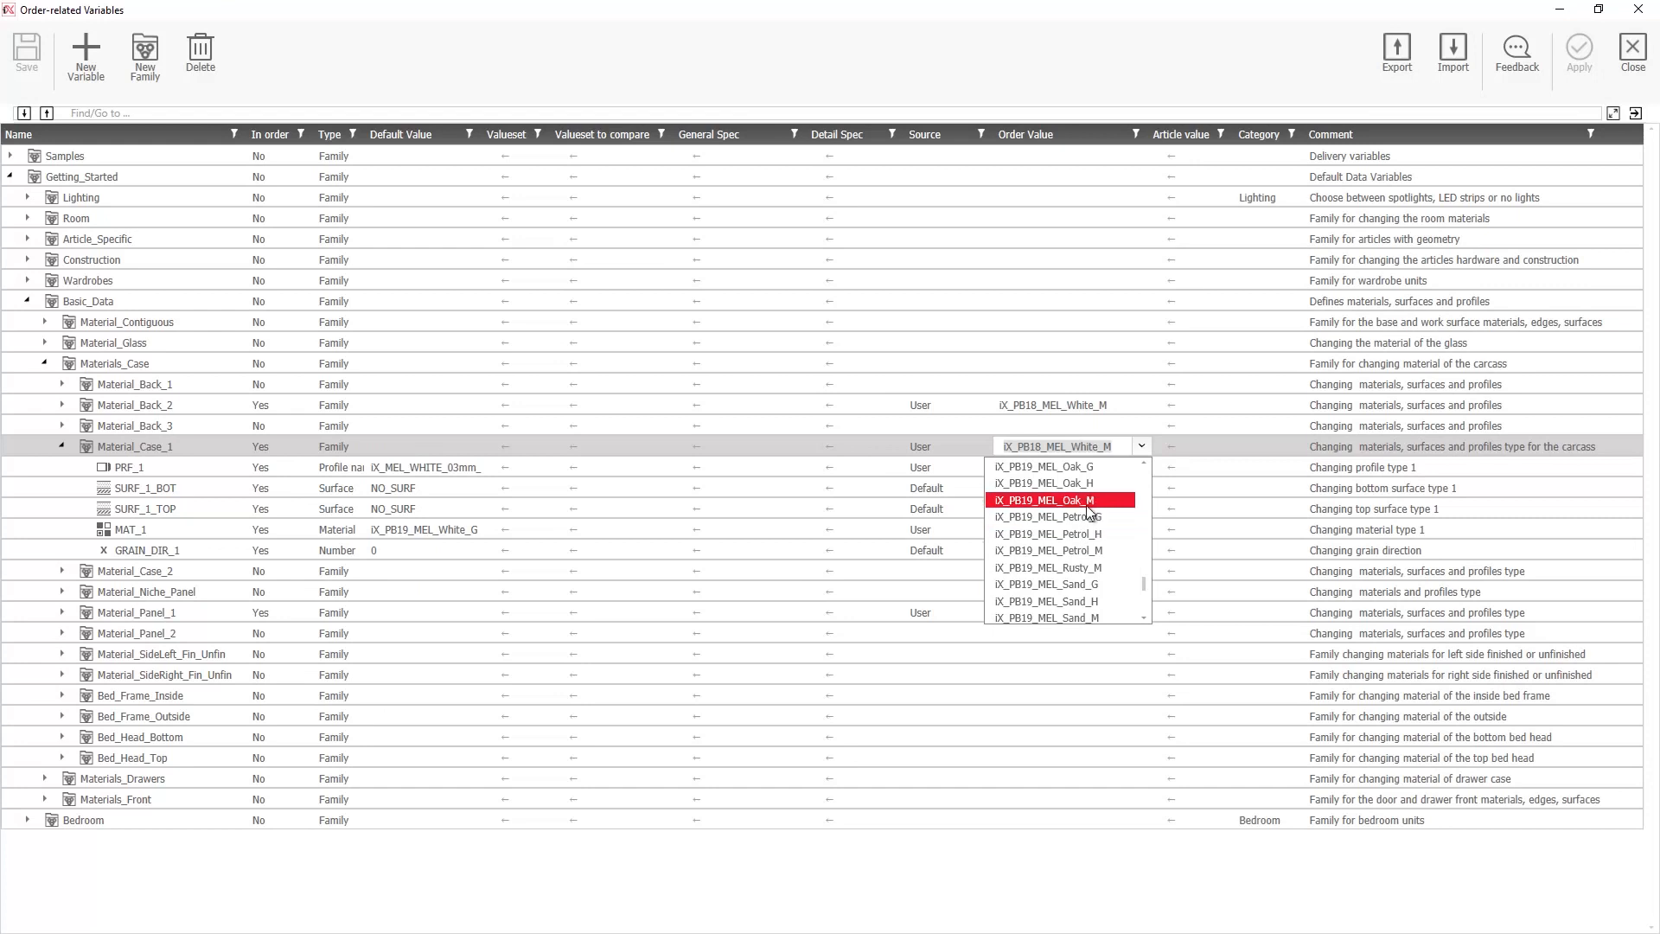
{"action": "left_click", "coordinate": [1087, 500]}
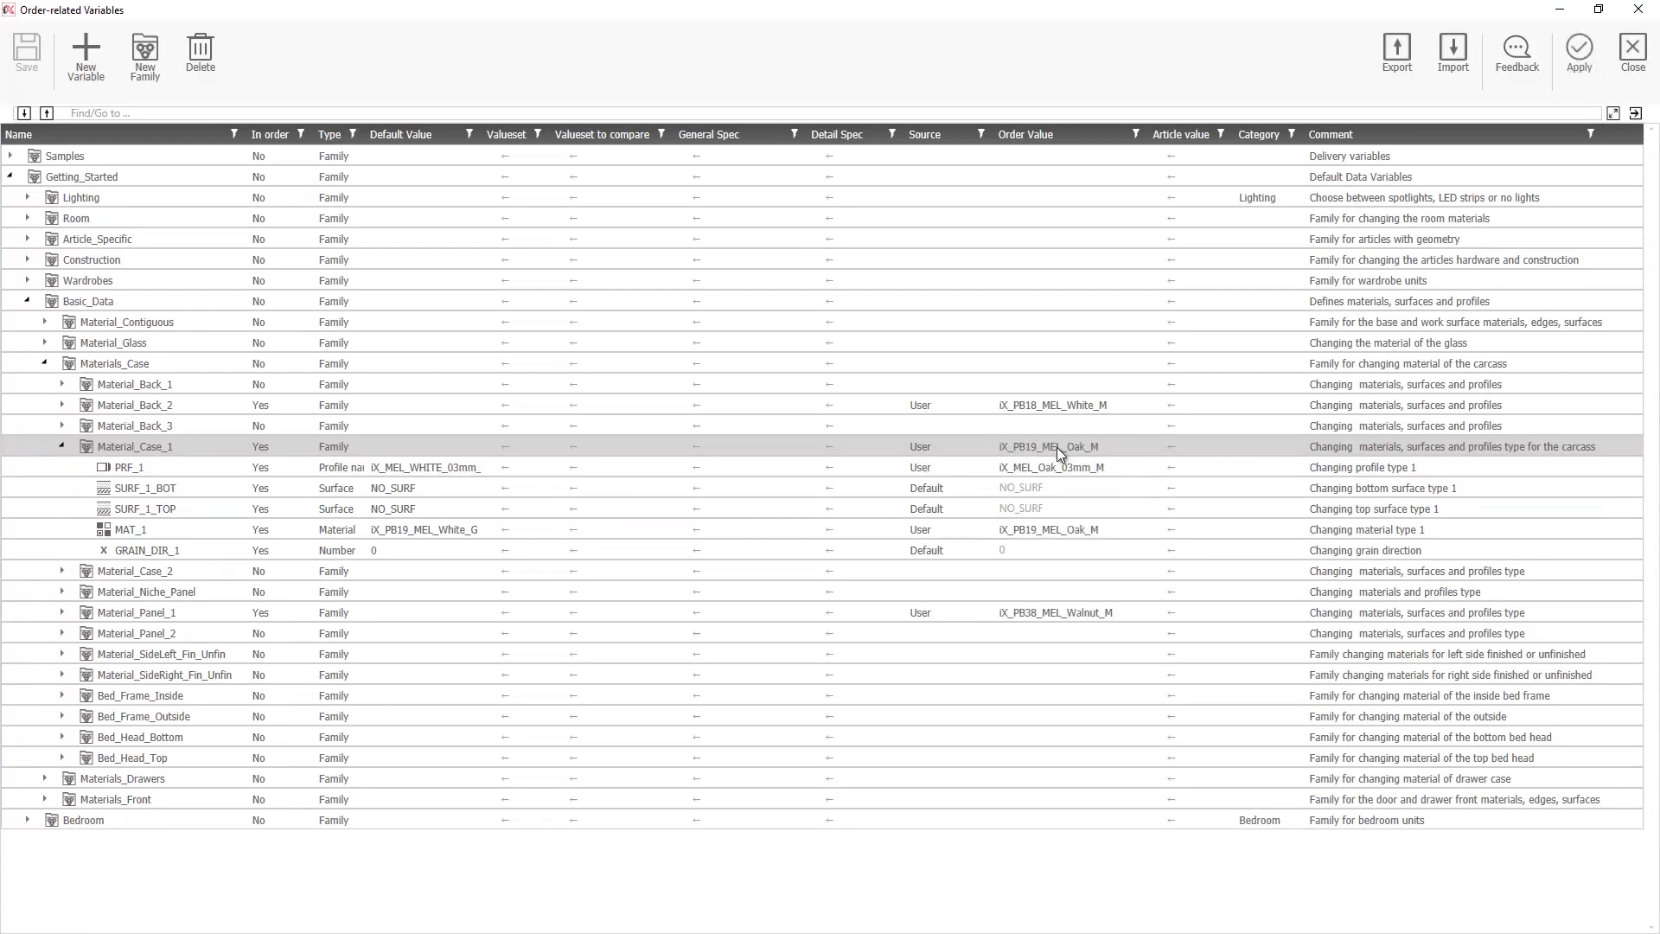
Copy the order value iX_PB19_MEL_Oak_M from Material_Case_1 to the back panel family Material_Back_2.
{"action": "left_click", "coordinate": [1104, 407]}
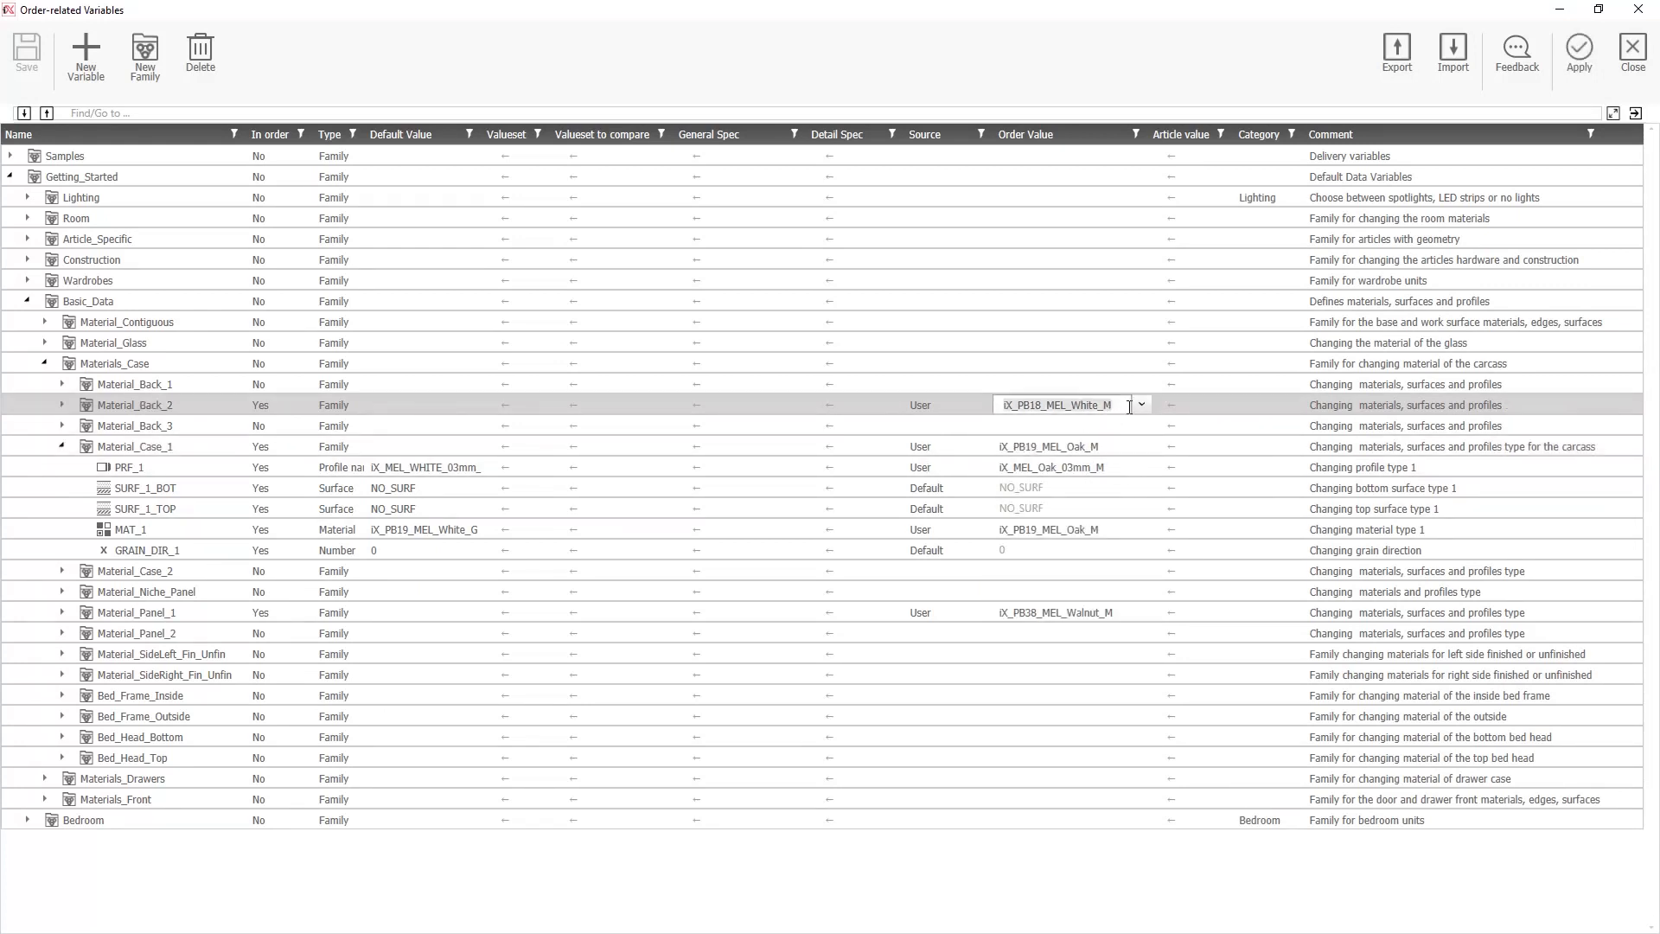
{"action": "left_click", "coordinate": [1100, 449]}
{"action": "key", "text": "ctrl+c"}
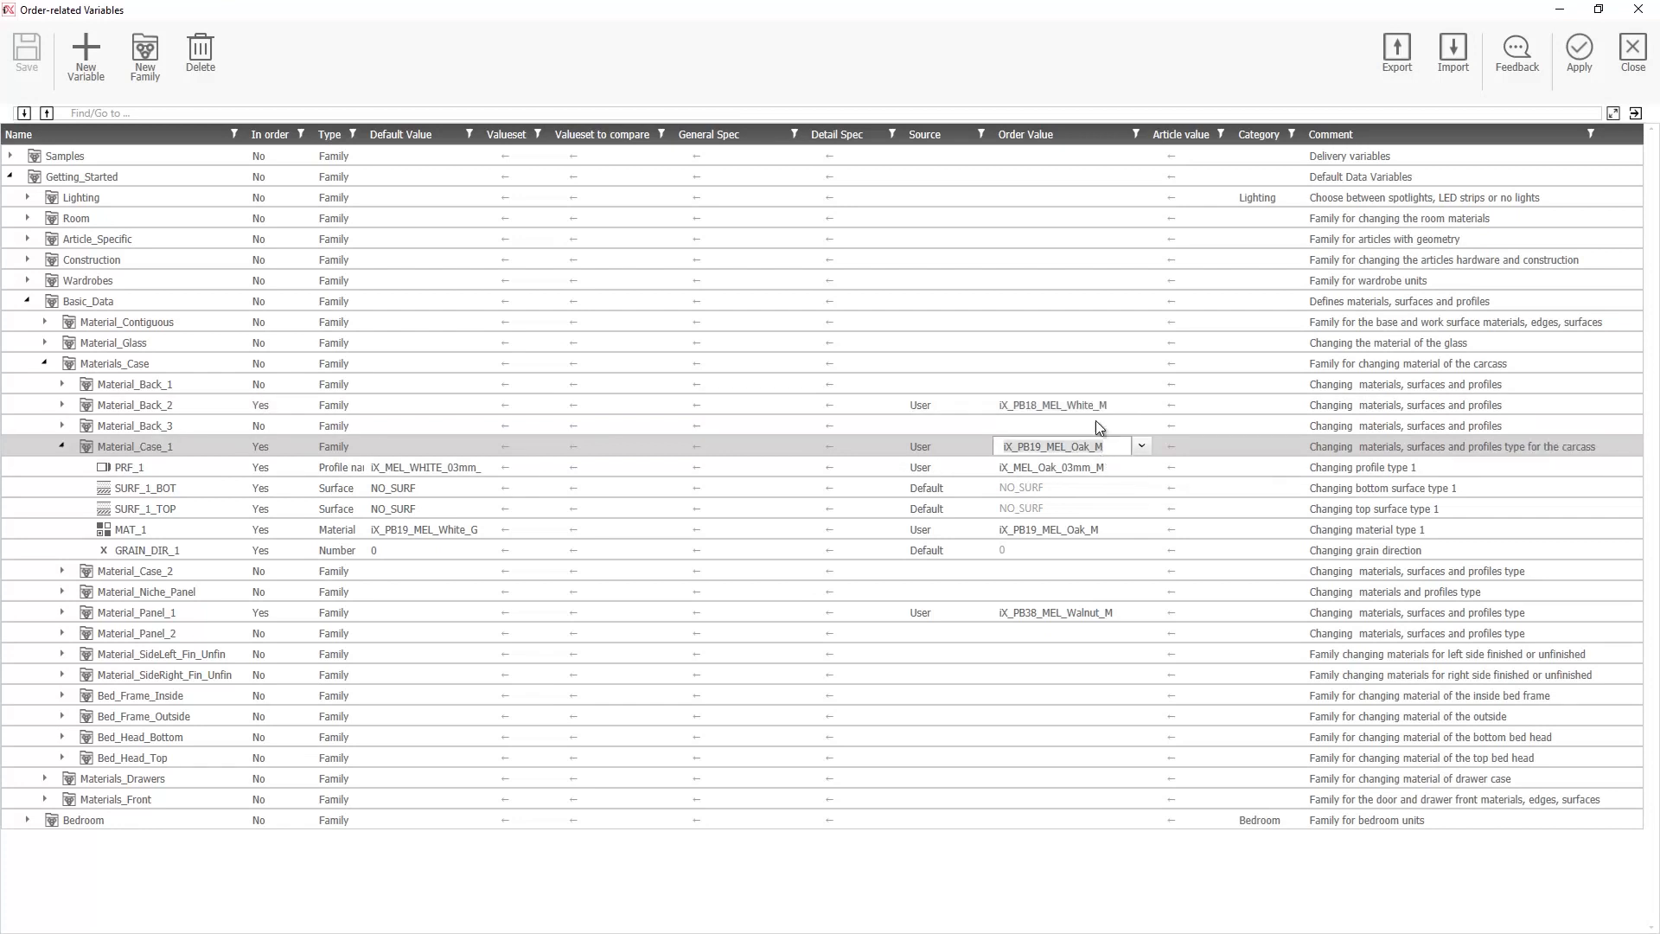
{"action": "left_click", "coordinate": [1117, 403]}
{"action": "key", "text": "ctrl+v"}
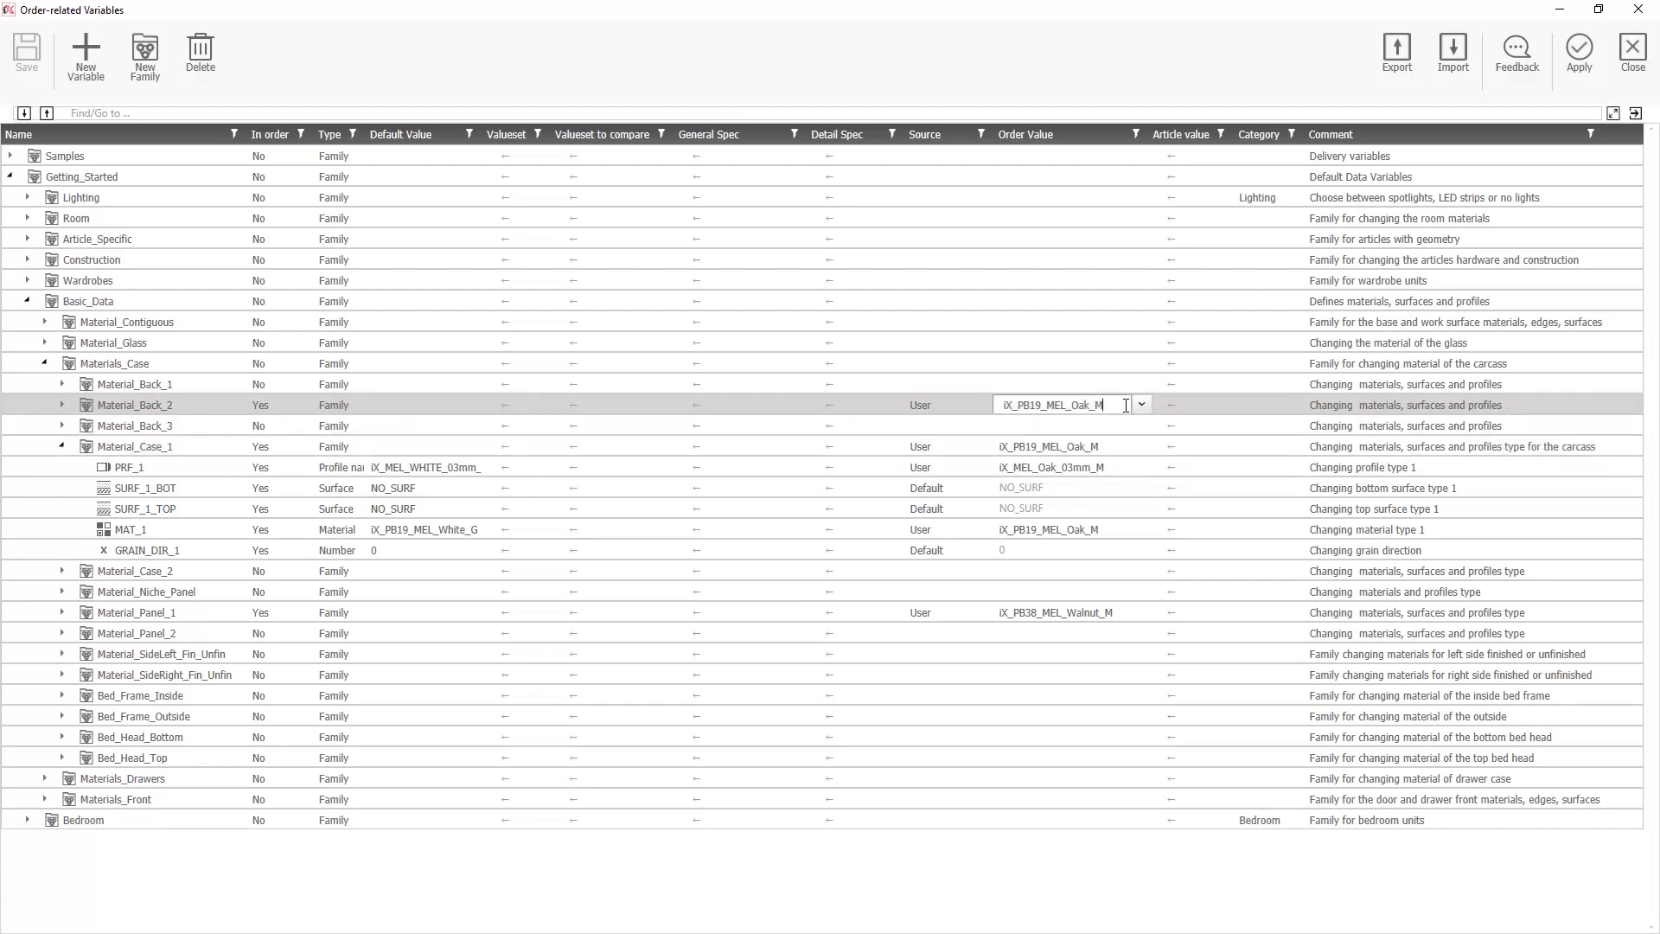
{"action": "key", "text": "Down"}
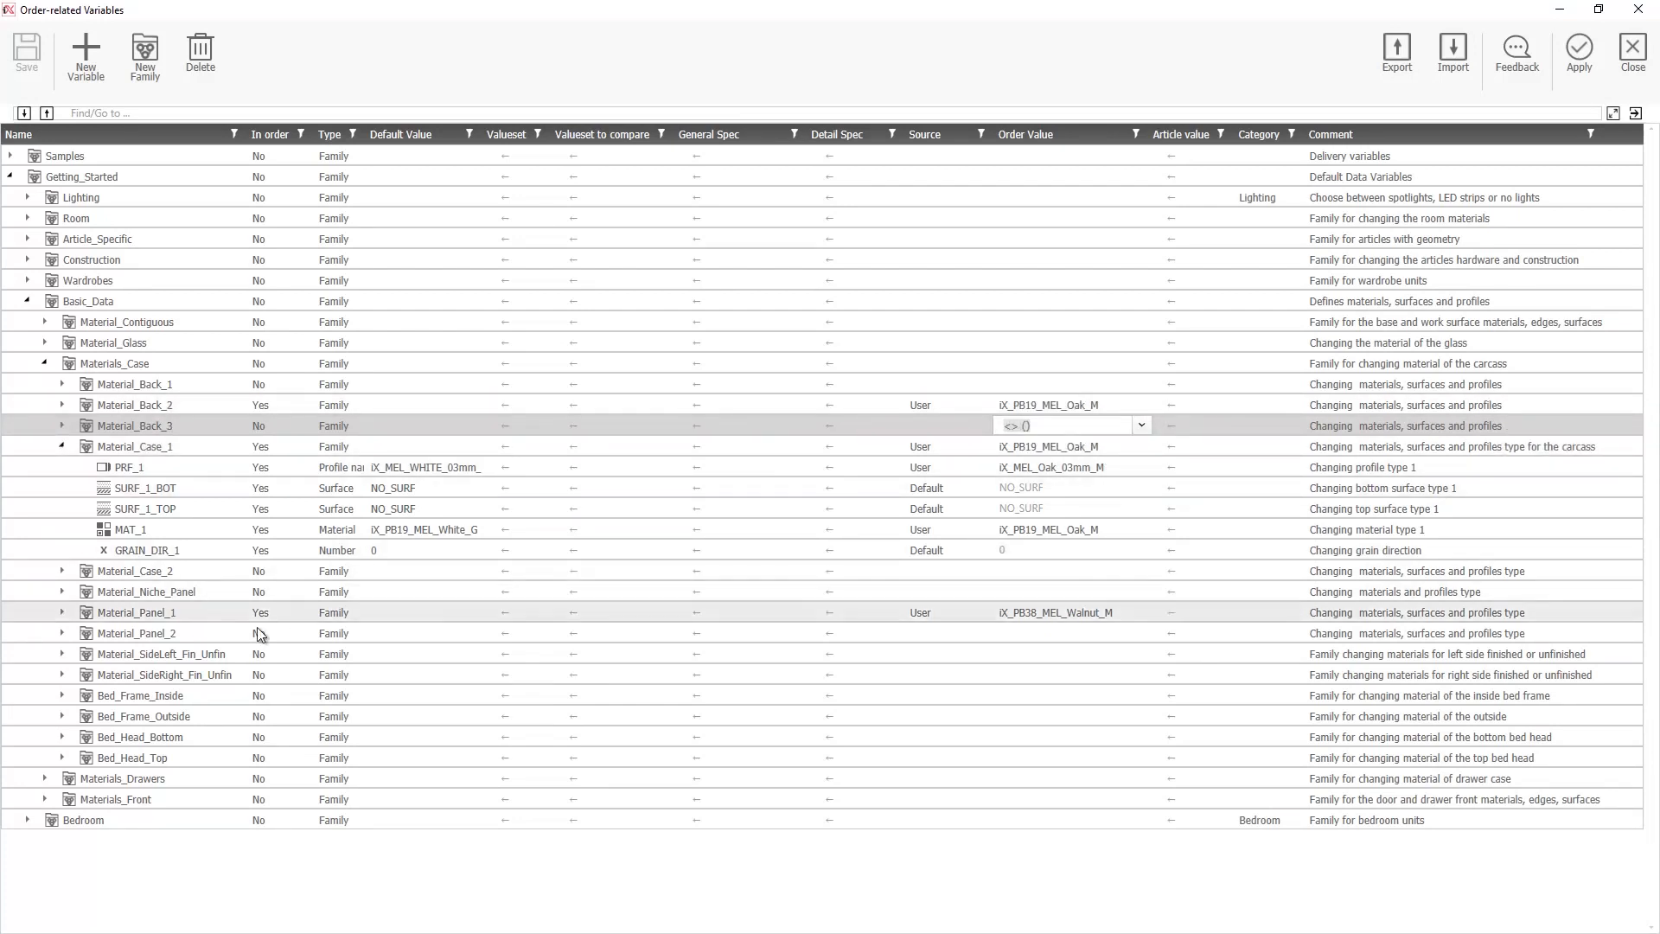
Set the order value of Material_Drawer_Front_1 in the Materials_Front family to iX_PB19_MEL_Oak_M.
{"action": "left_click", "coordinate": [45, 363]}
{"action": "left_click", "coordinate": [45, 405]}
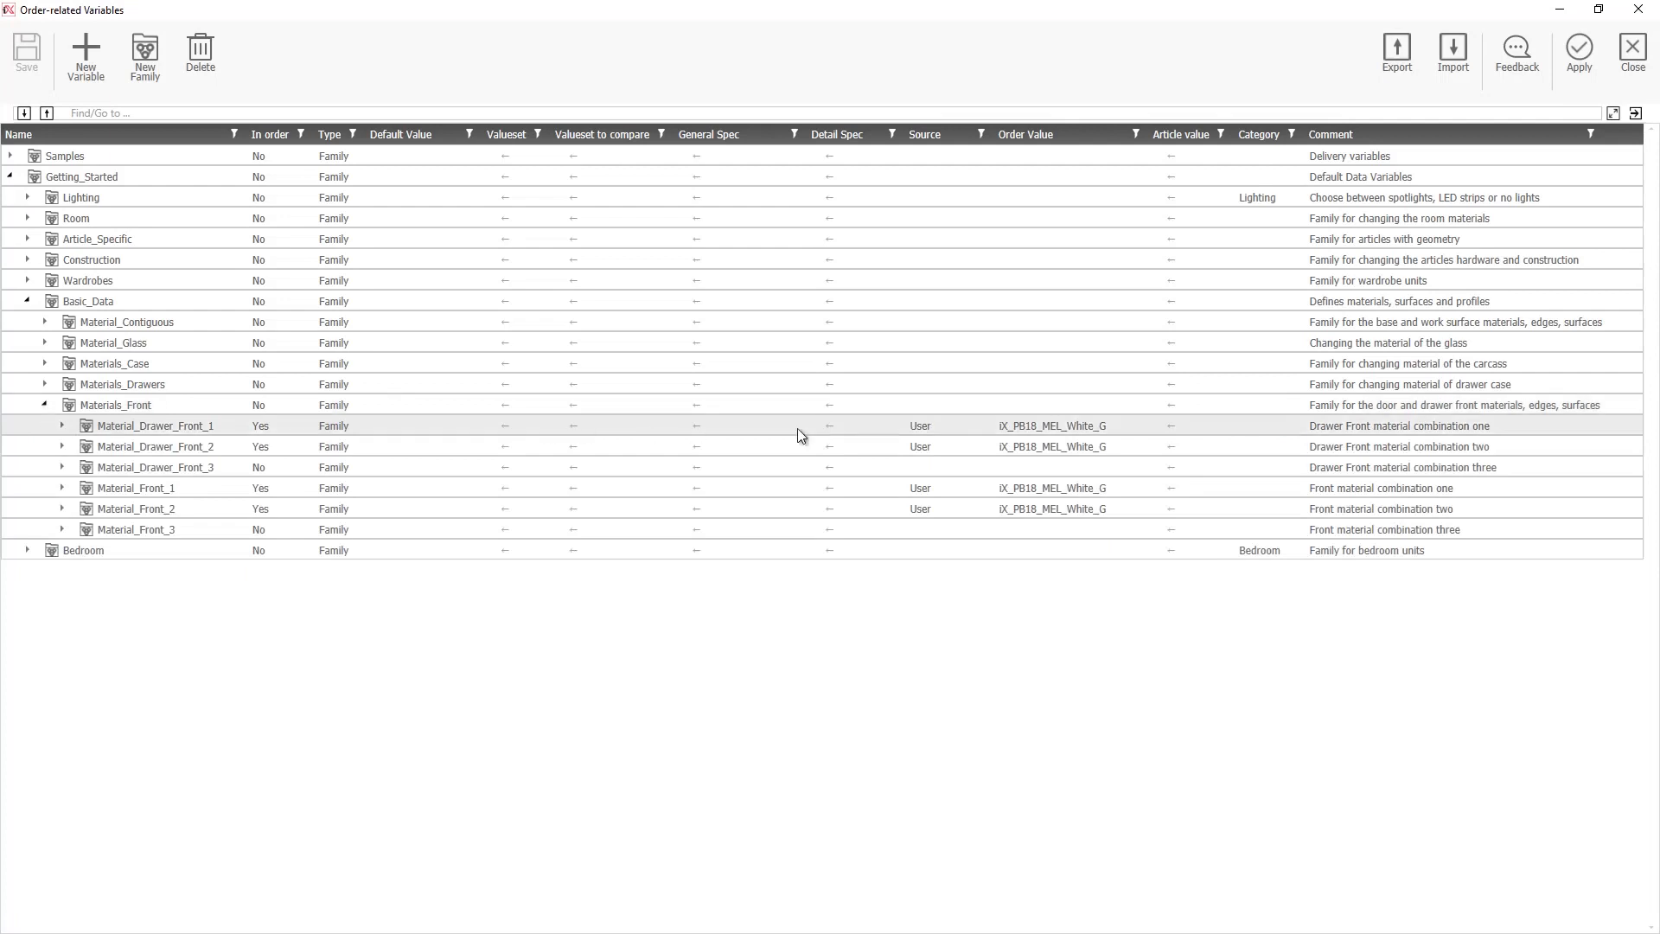
{"action": "left_click", "coordinate": [1109, 423]}
{"action": "left_click", "coordinate": [1141, 426]}
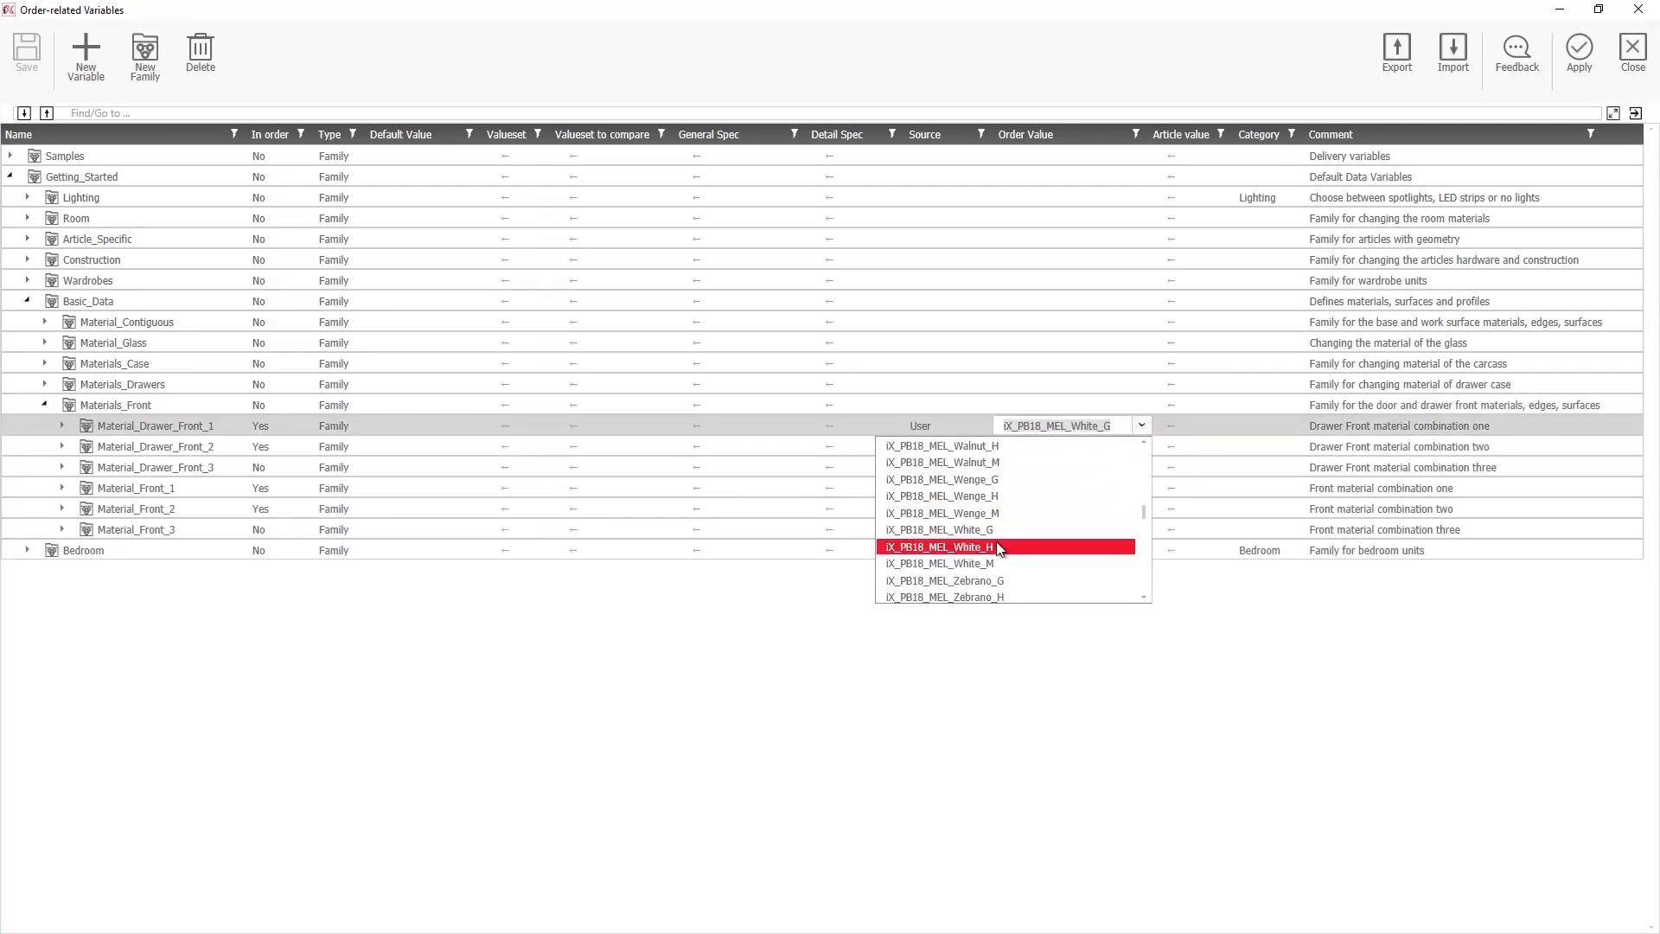
{"action": "scroll", "coordinate": [1042, 563], "scroll_direction": "down", "scroll_amount": 5}
{"action": "scroll", "coordinate": [1046, 553], "scroll_direction": "down", "scroll_amount": 4}
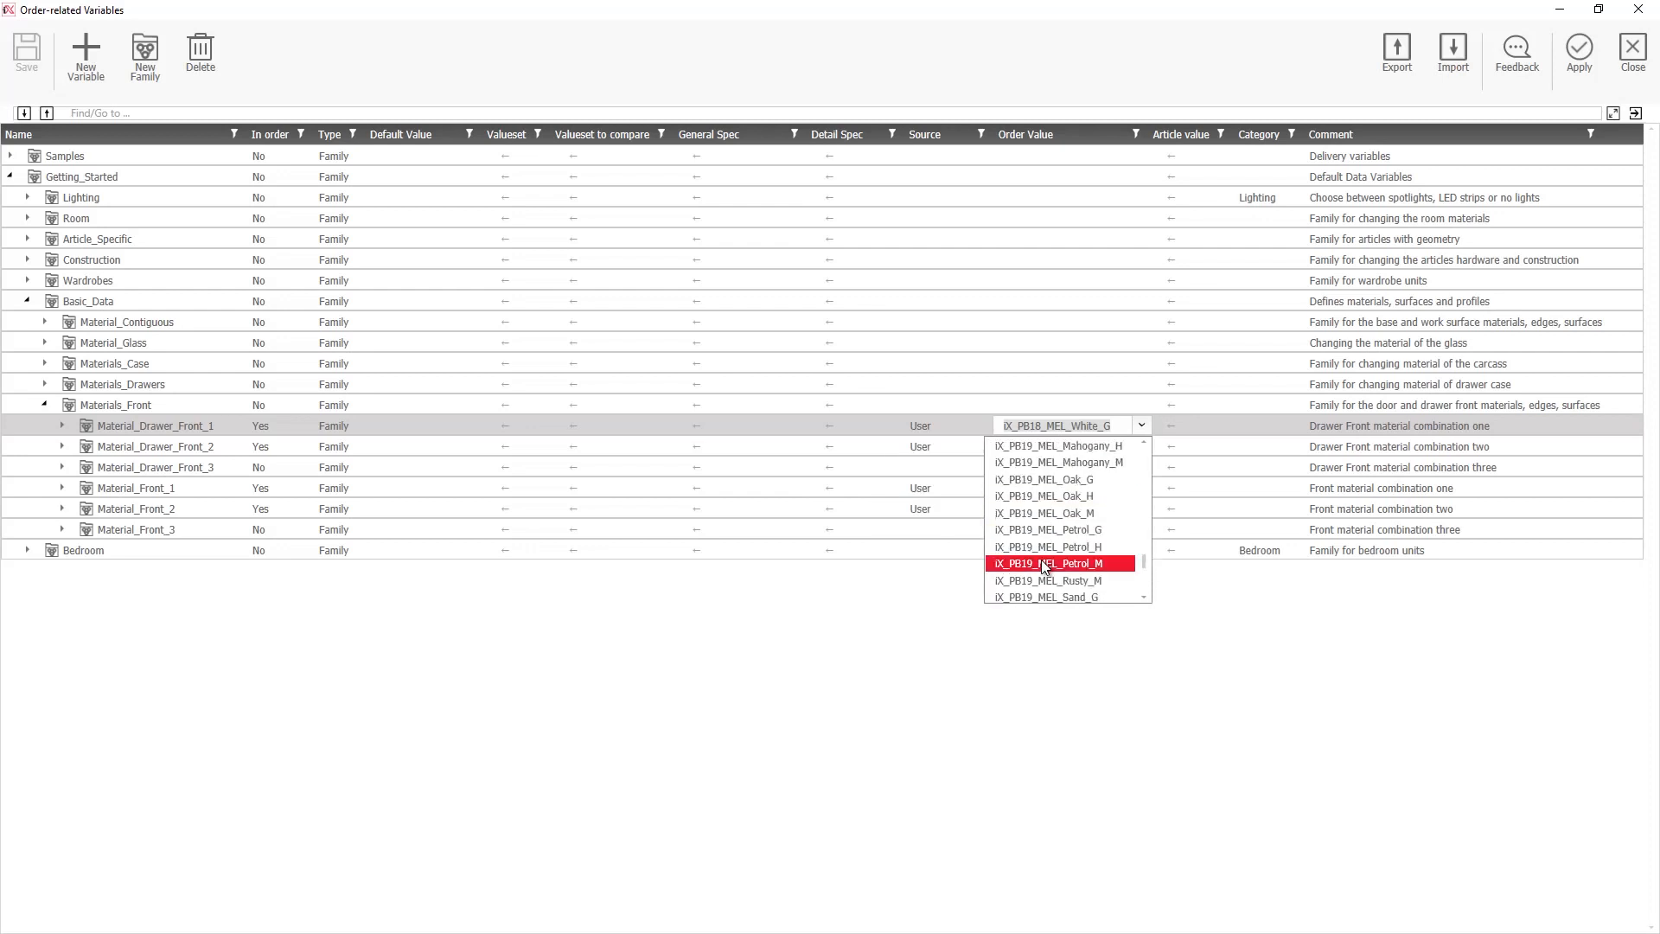
{"action": "left_click", "coordinate": [1062, 512]}
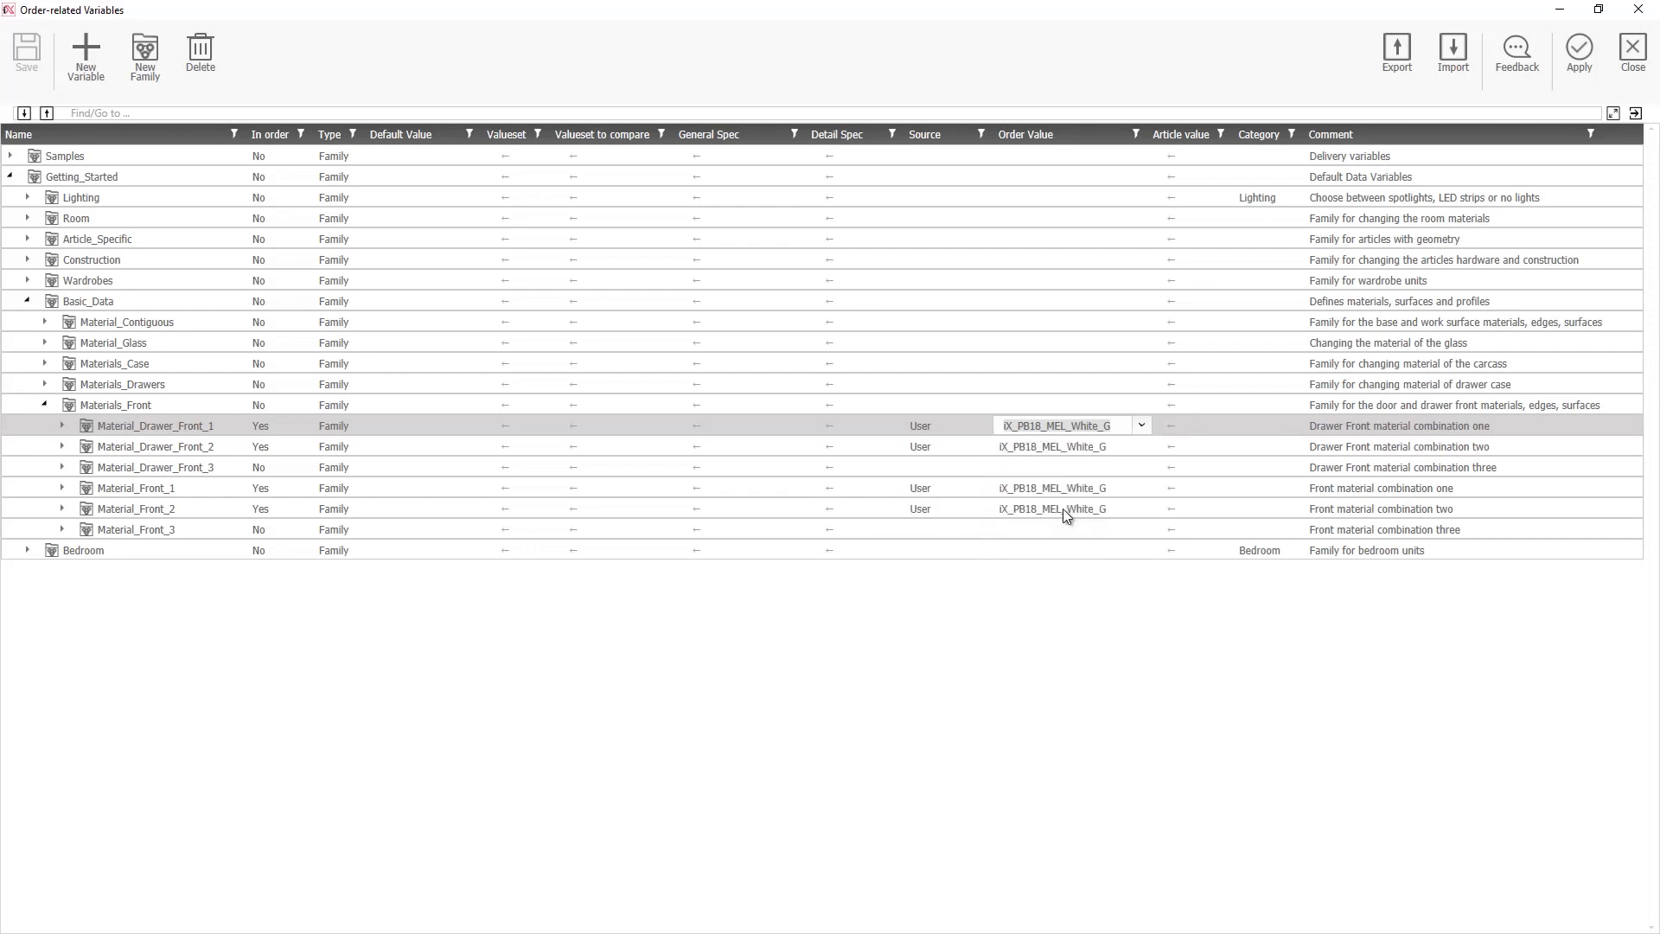
Set the order values of Material_Drawer_Front_2, Material_Front_1 and Material_Front_2 to iX_PB19_MEL_Oak_M as well.
{"action": "left_click", "coordinate": [1107, 443]}
{"action": "key", "text": "ctrl+v"}
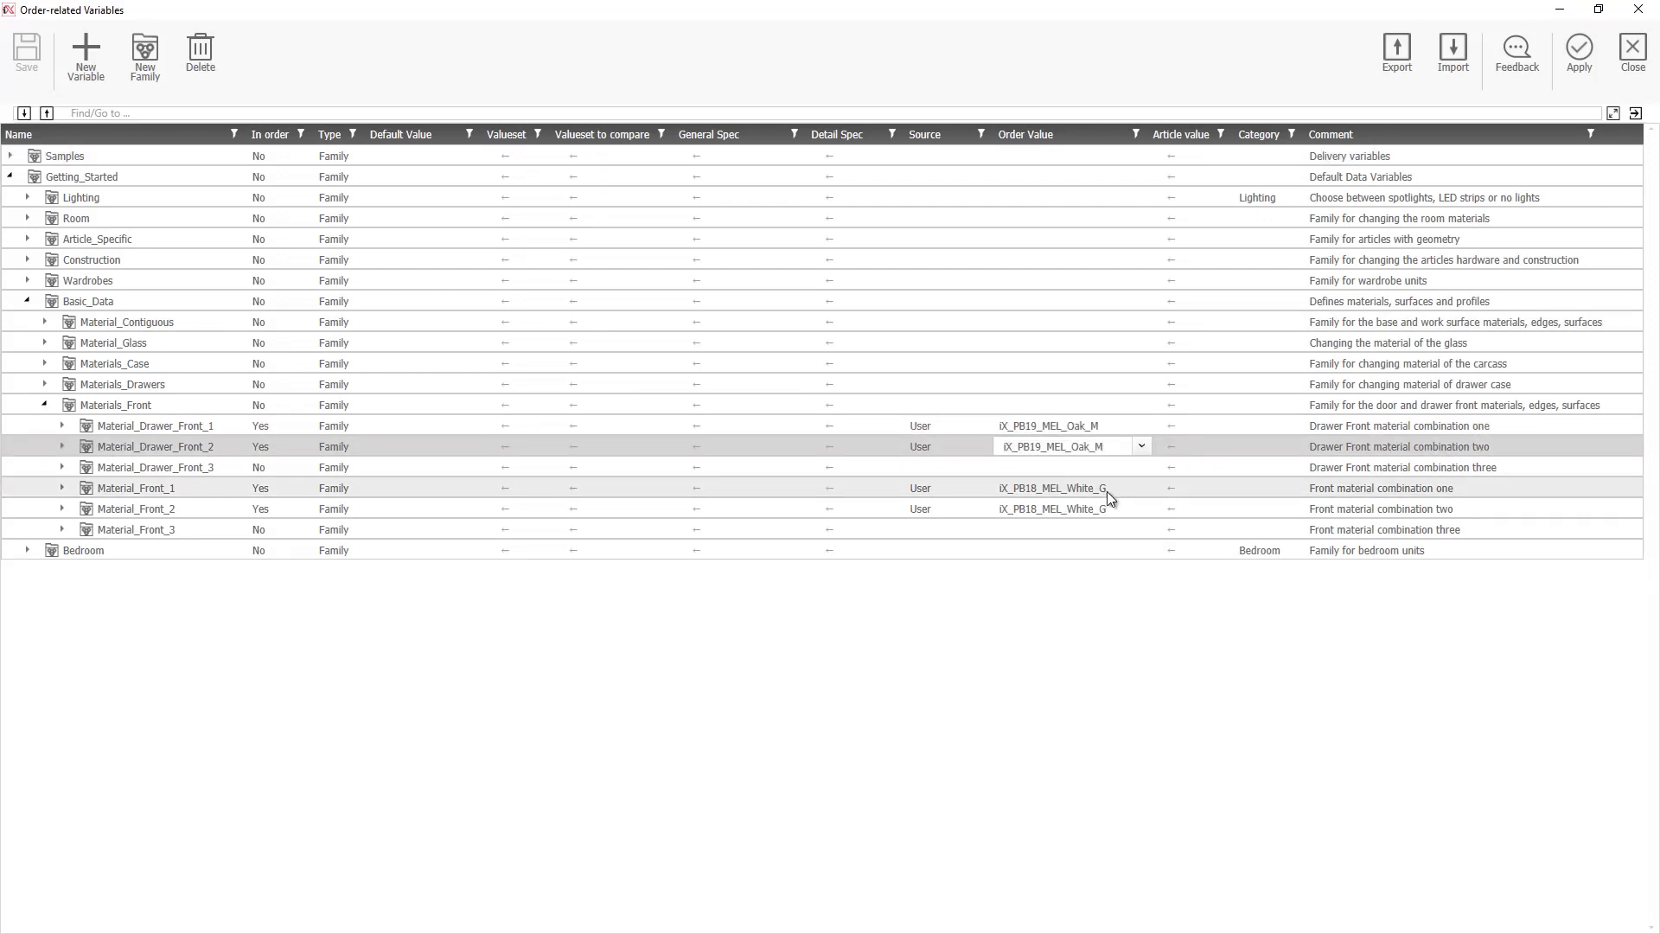
{"action": "left_click", "coordinate": [1110, 492]}
{"action": "key", "text": "ctrl+v"}
{"action": "left_click", "coordinate": [1117, 510]}
{"action": "key", "text": "ctrl+v"}
{"action": "left_click", "coordinate": [1062, 610]}
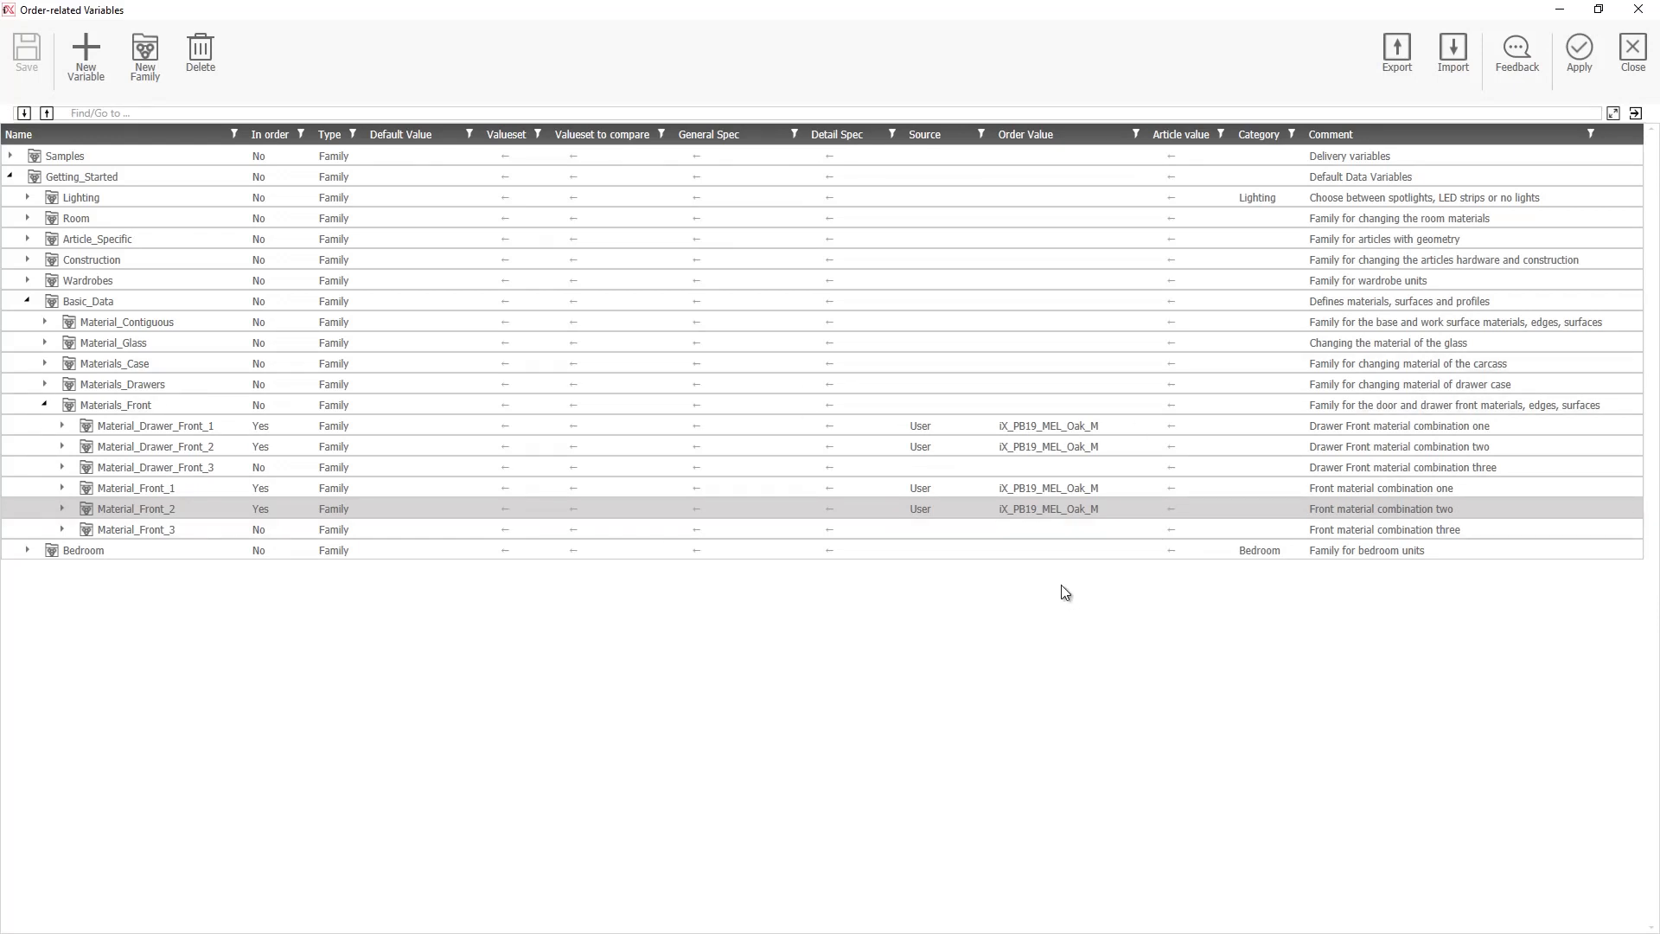
{"action": "left_click", "coordinate": [1117, 509]}
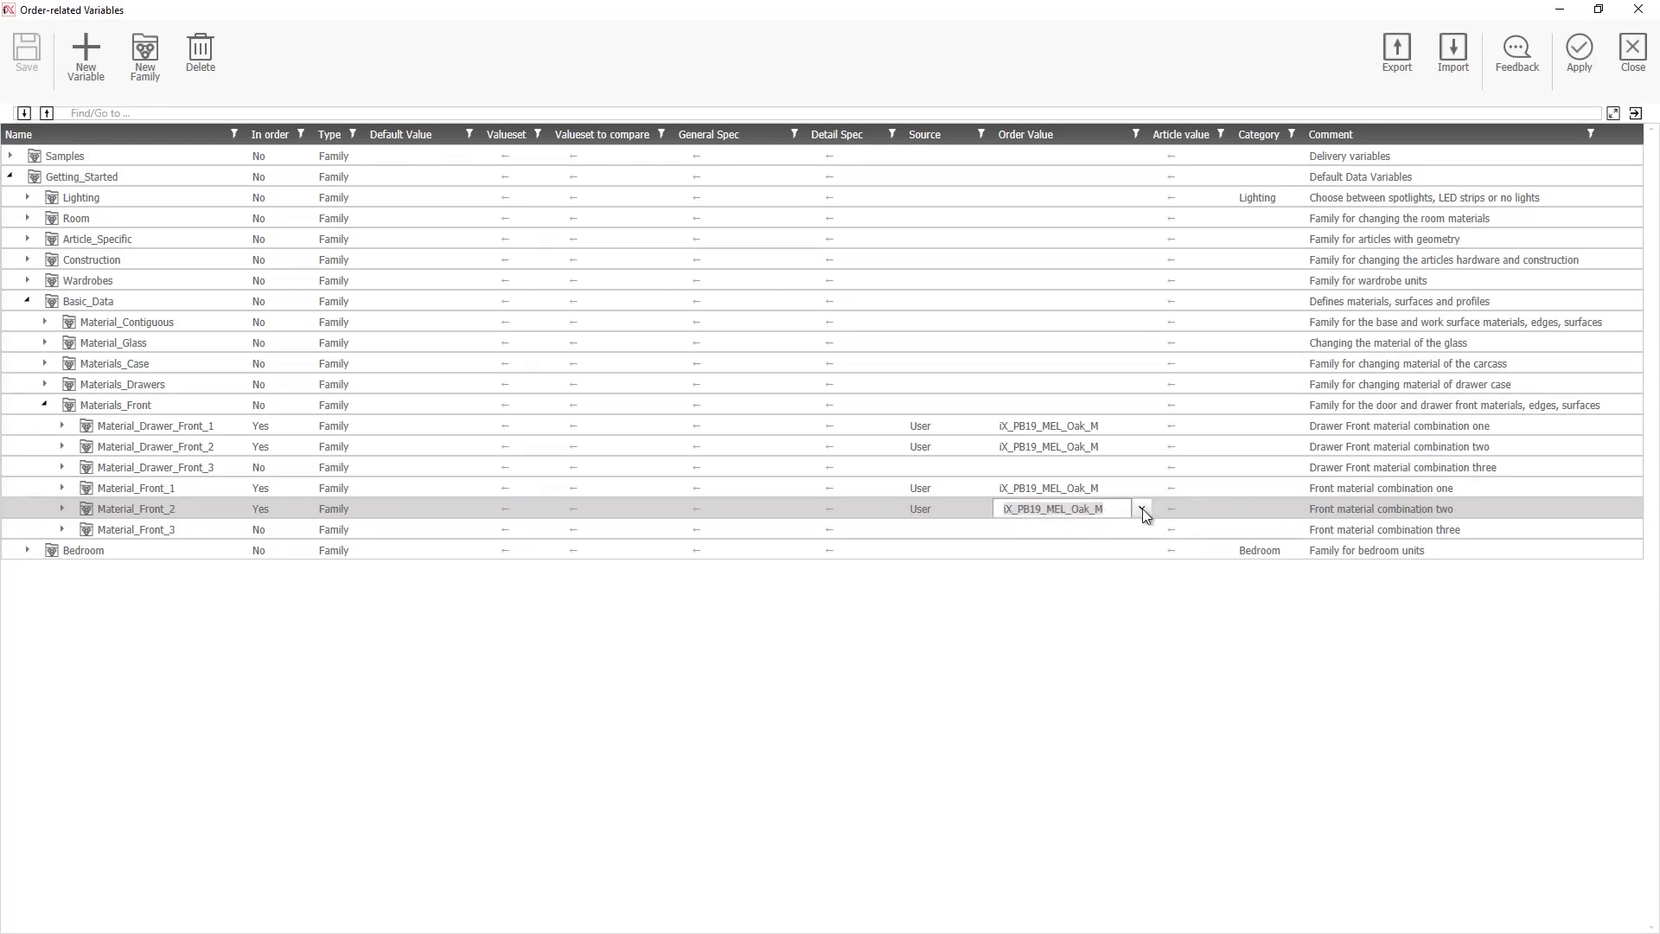
{"action": "left_click", "coordinate": [1141, 509]}
{"action": "left_click_drag", "start_coordinate": [1144, 642], "coordinate": [1148, 529]}
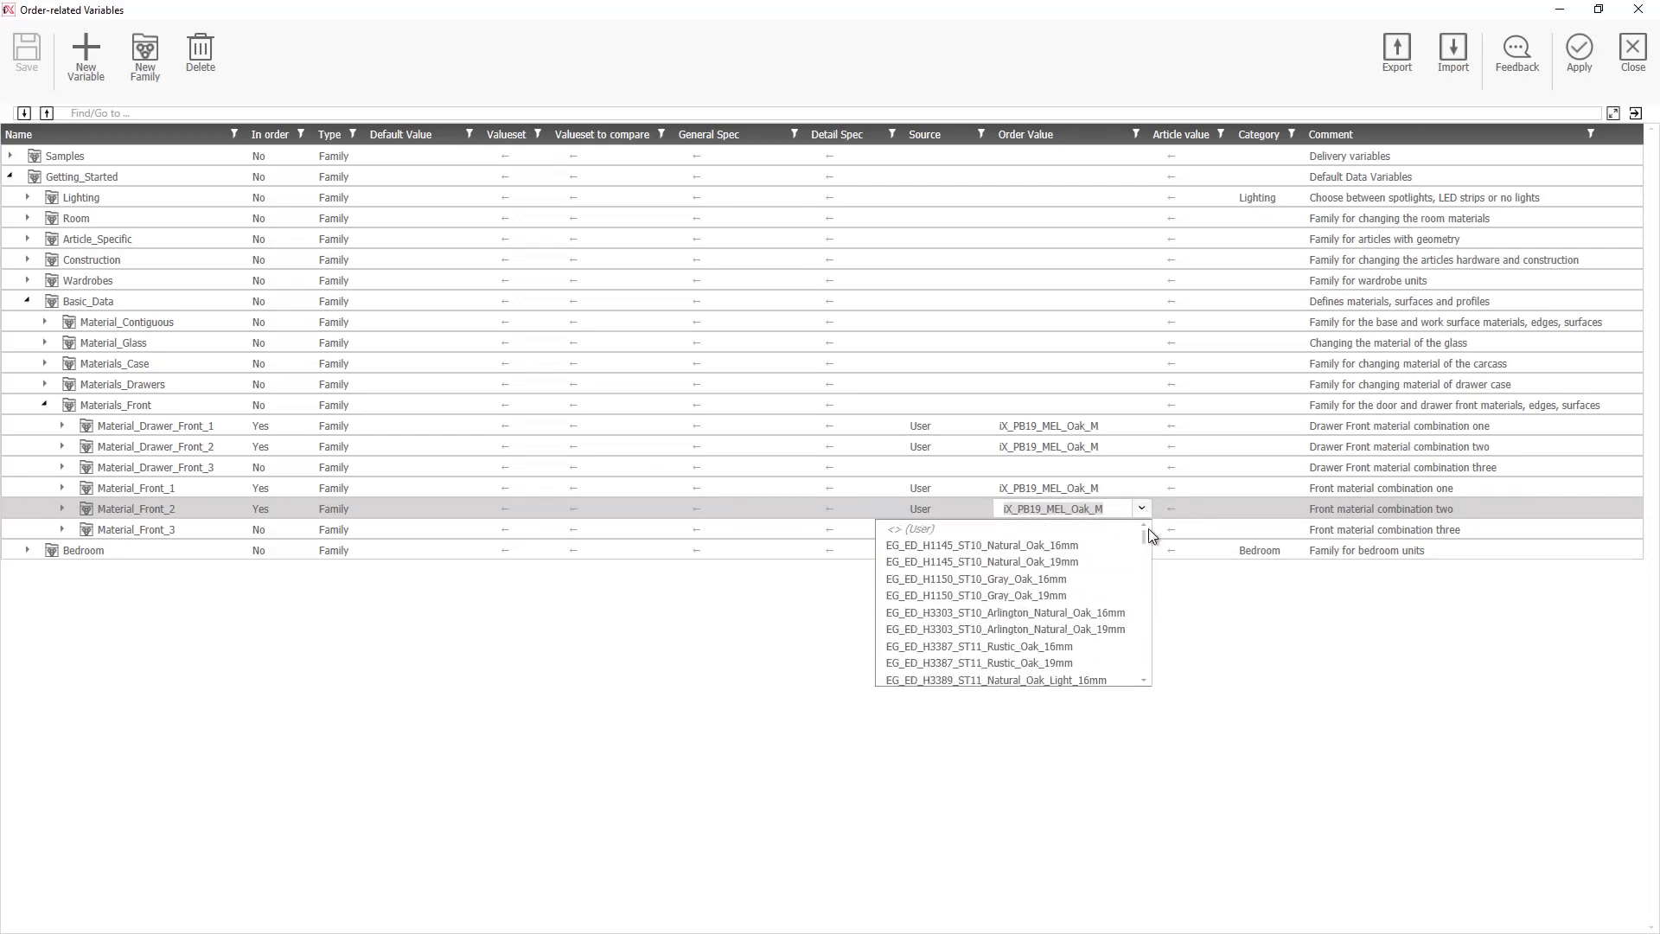
{"action": "left_click", "coordinate": [1292, 674]}
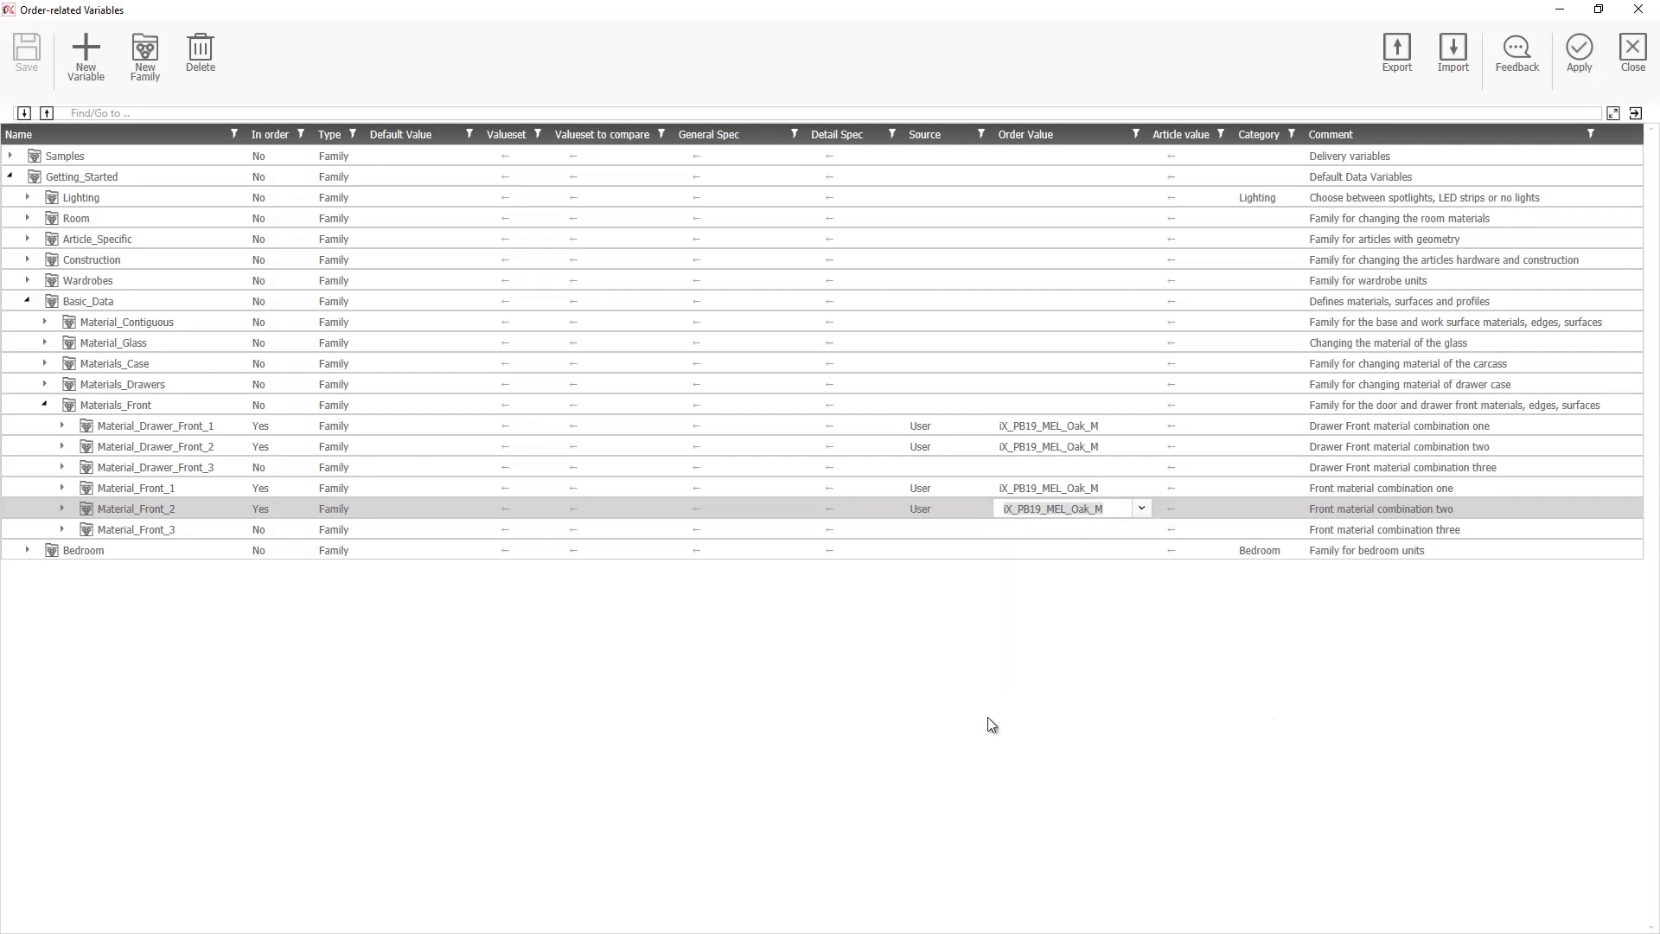
Apply the order-related variable changes to the cabinet's articles without updating the attached contiguous parts, and clear the selection.
{"action": "left_click", "coordinate": [1570, 76]}
{"action": "left_click", "coordinate": [752, 461]}
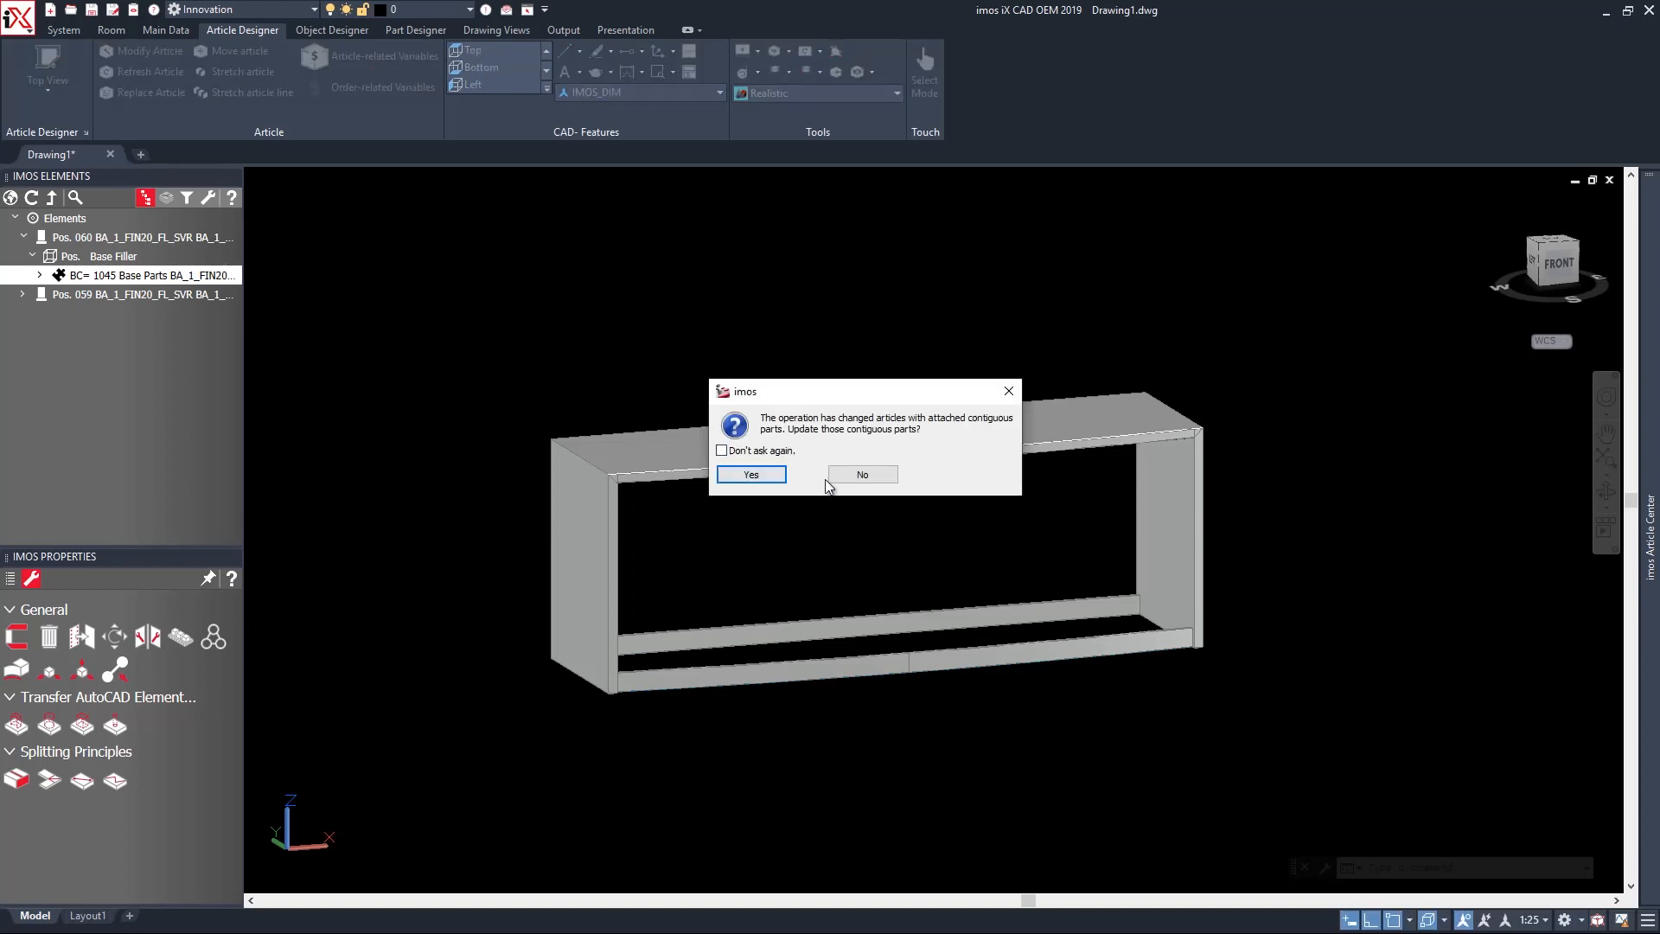
{"action": "left_click", "coordinate": [862, 474]}
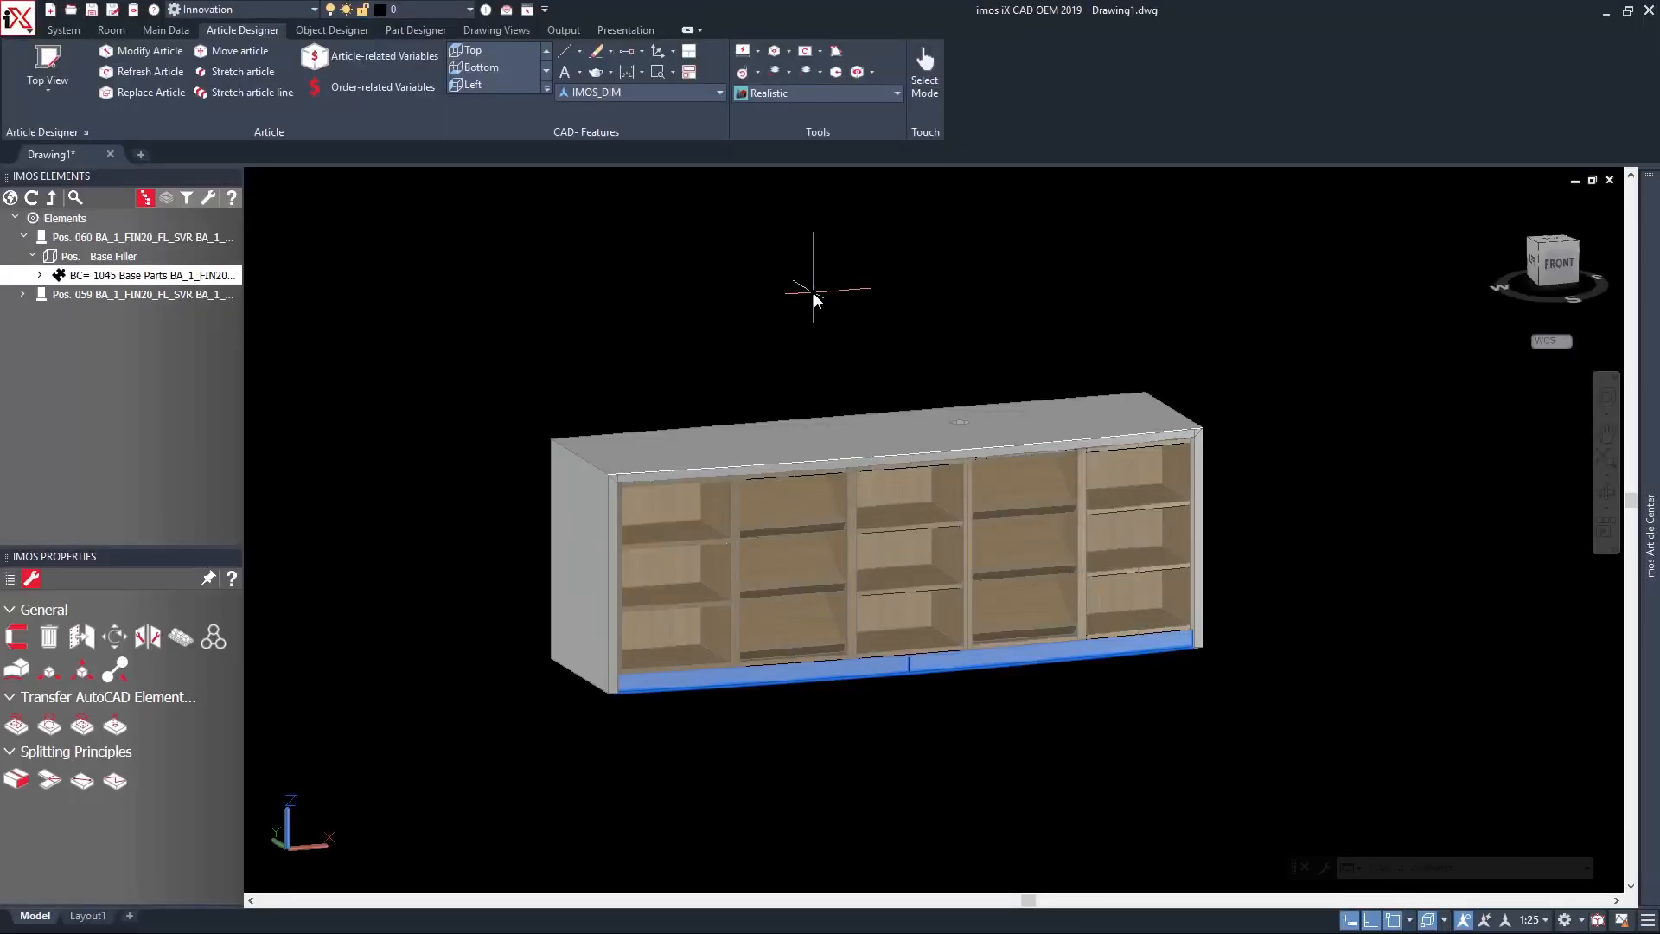
{"action": "left_click", "coordinate": [65, 218]}
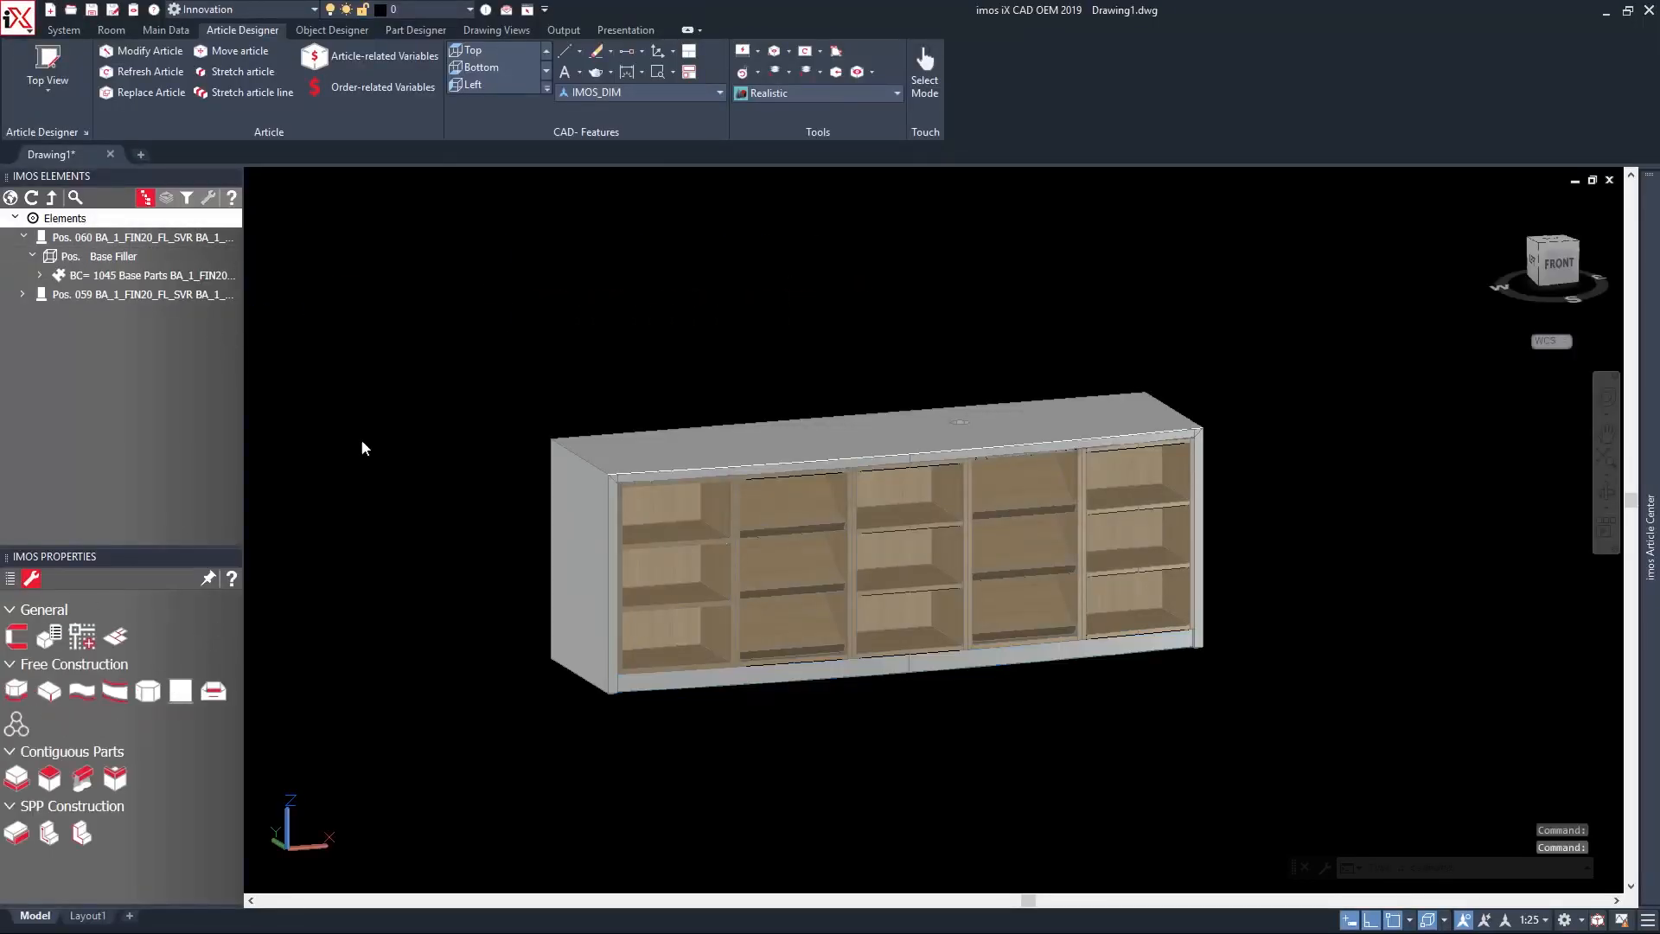
Open the article-related variables for the two-door unit and the drawer unit on the back of the cabinet.
{"action": "middle_click_drag", "start_coordinate": [478, 692], "coordinate": [999, 770], "text": "shift"}
{"action": "mouse_move", "coordinate": [562, 772]}
{"action": "middle_mouse_down", "text": "shift"}
{"action": "mouse_move", "coordinate": [630, 781]}
{"action": "mouse_move", "coordinate": [548, 775]}
{"action": "middle_mouse_up", "text": "shift"}
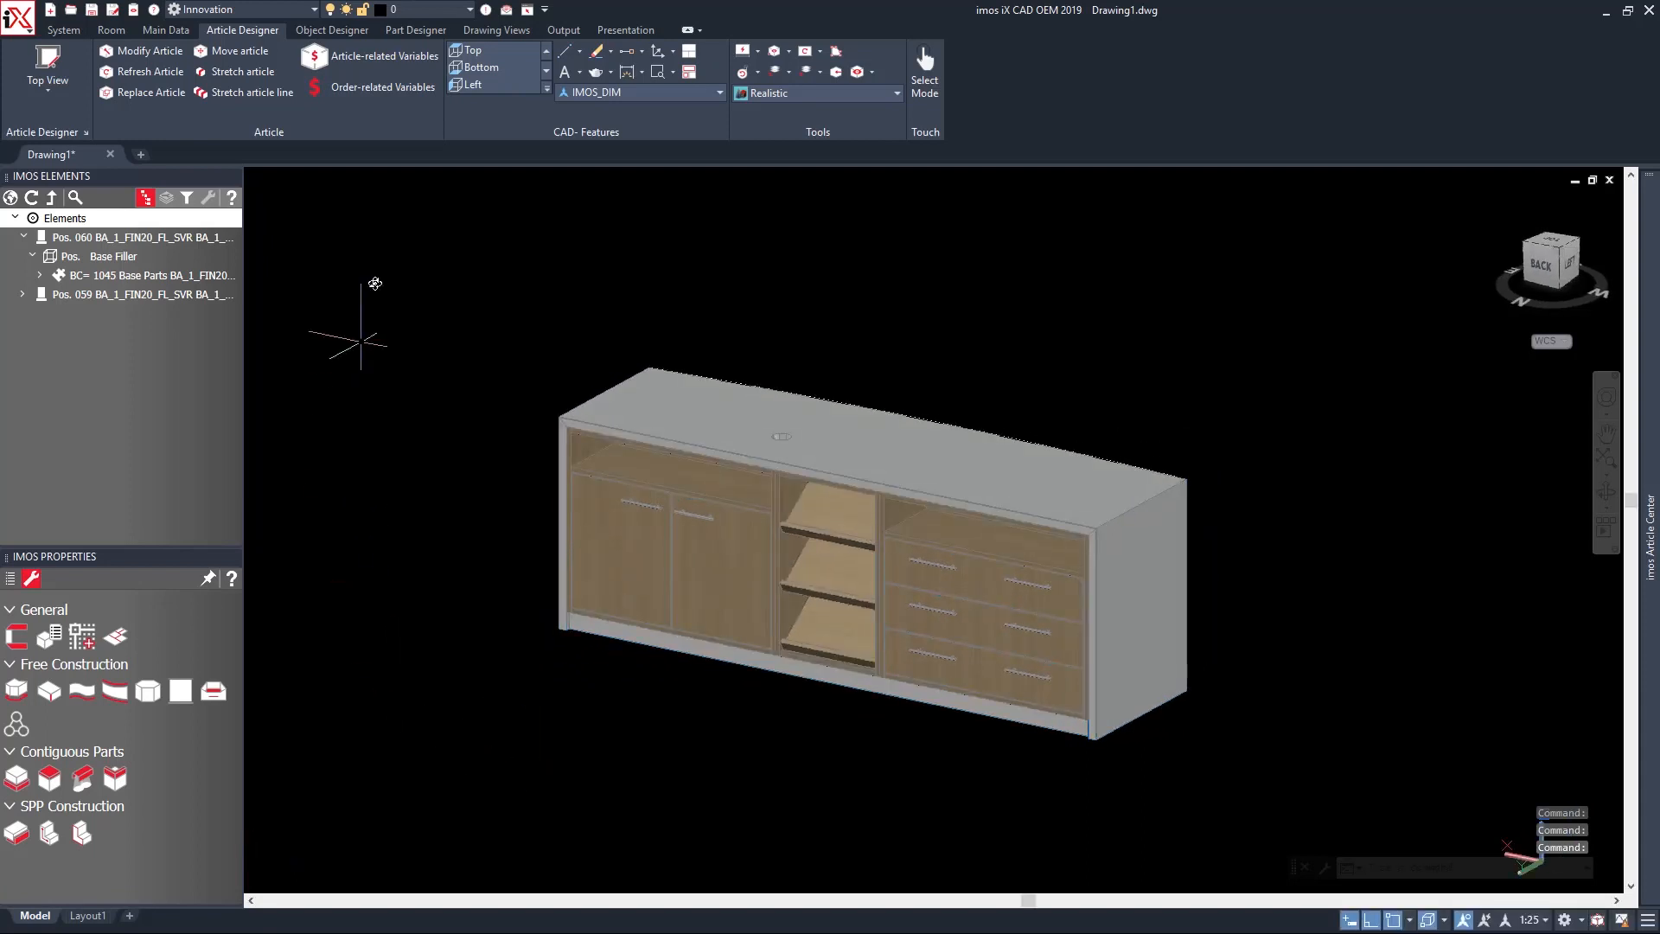
{"action": "left_click", "coordinate": [366, 65]}
{"action": "left_click", "coordinate": [685, 529]}
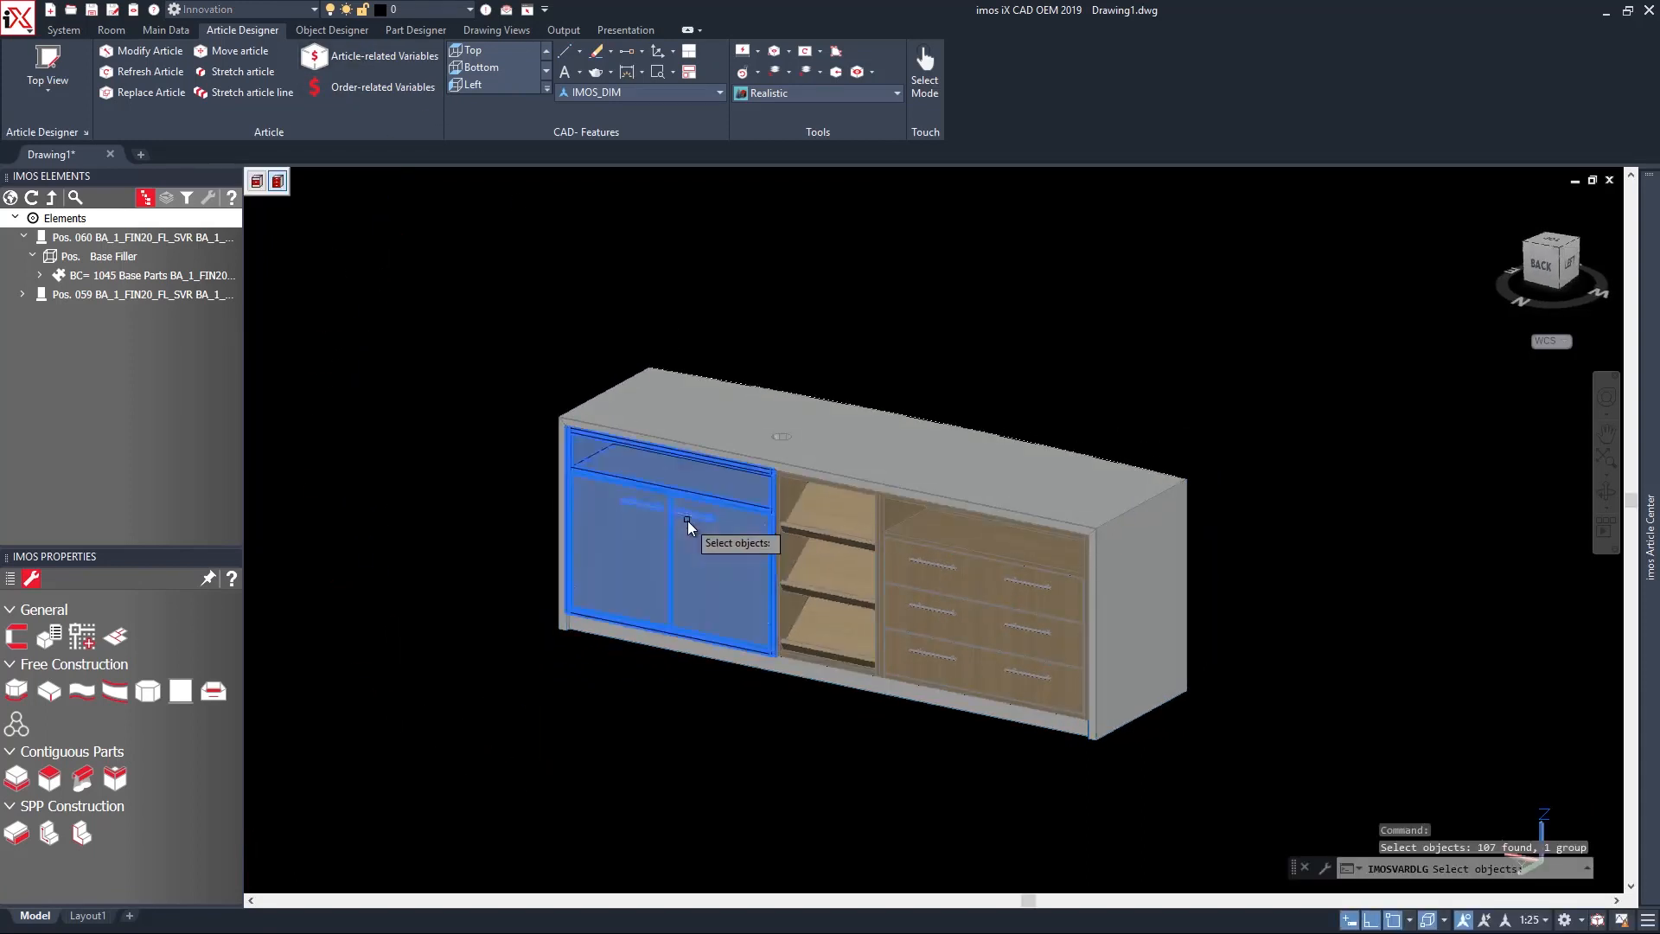
{"action": "left_click", "coordinate": [986, 596]}
{"action": "key", "text": "Return"}
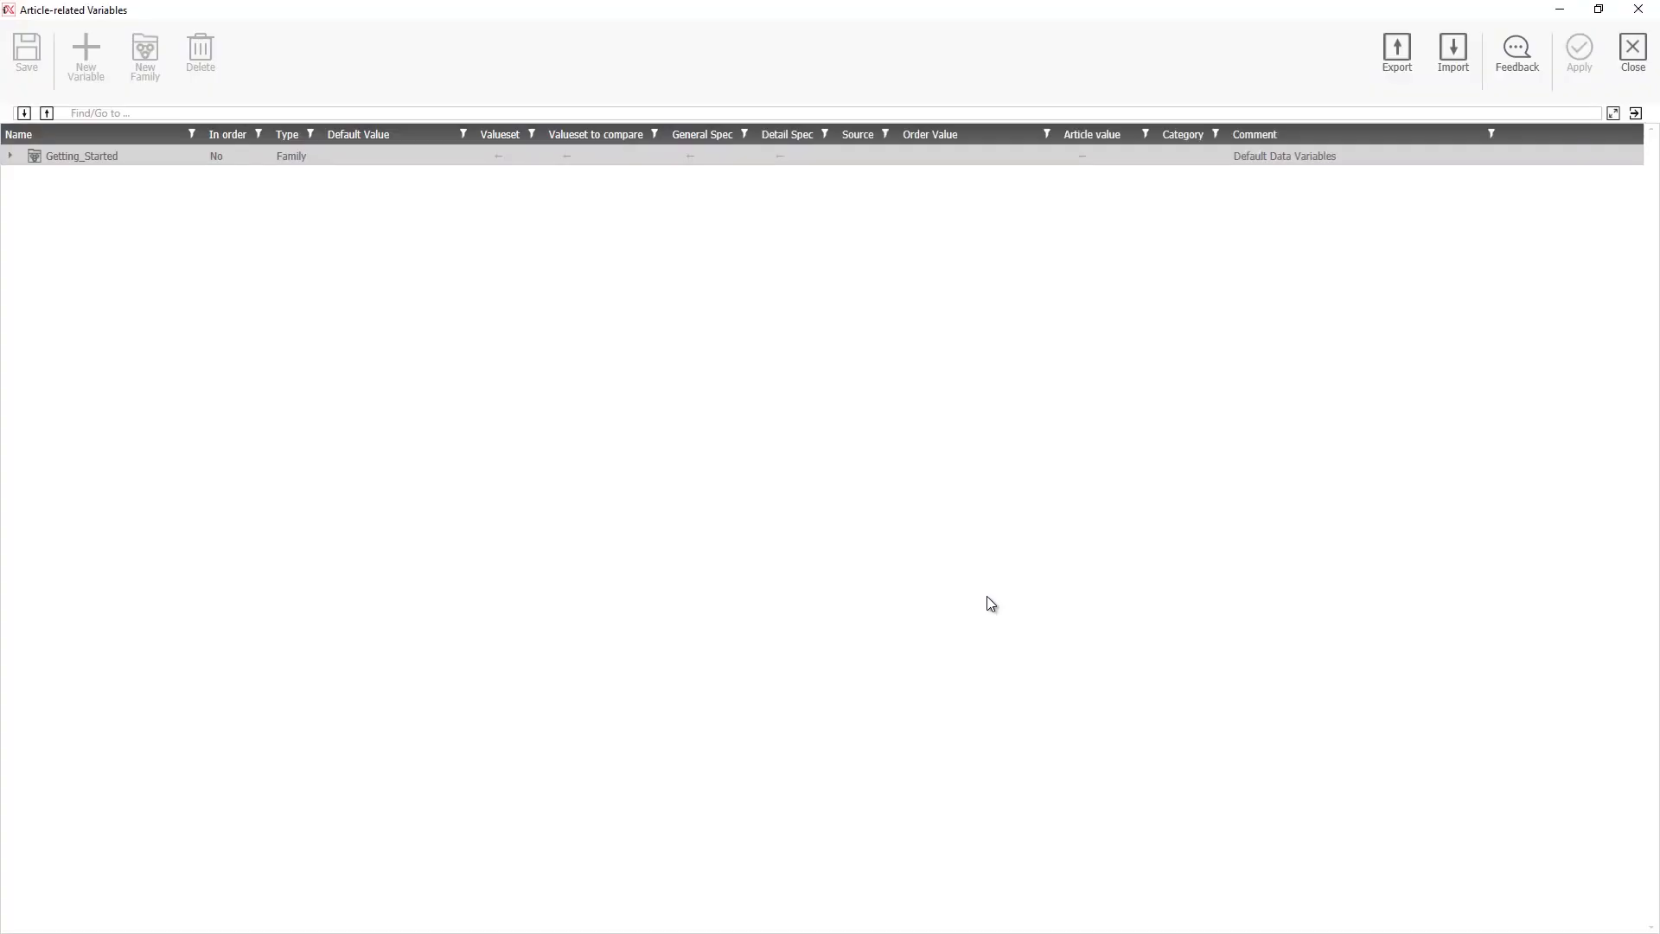
Set the article value of the Handles family under Construction to Handle_Recessed_96 for the door and drawer units.
{"action": "double_click", "coordinate": [106, 159]}
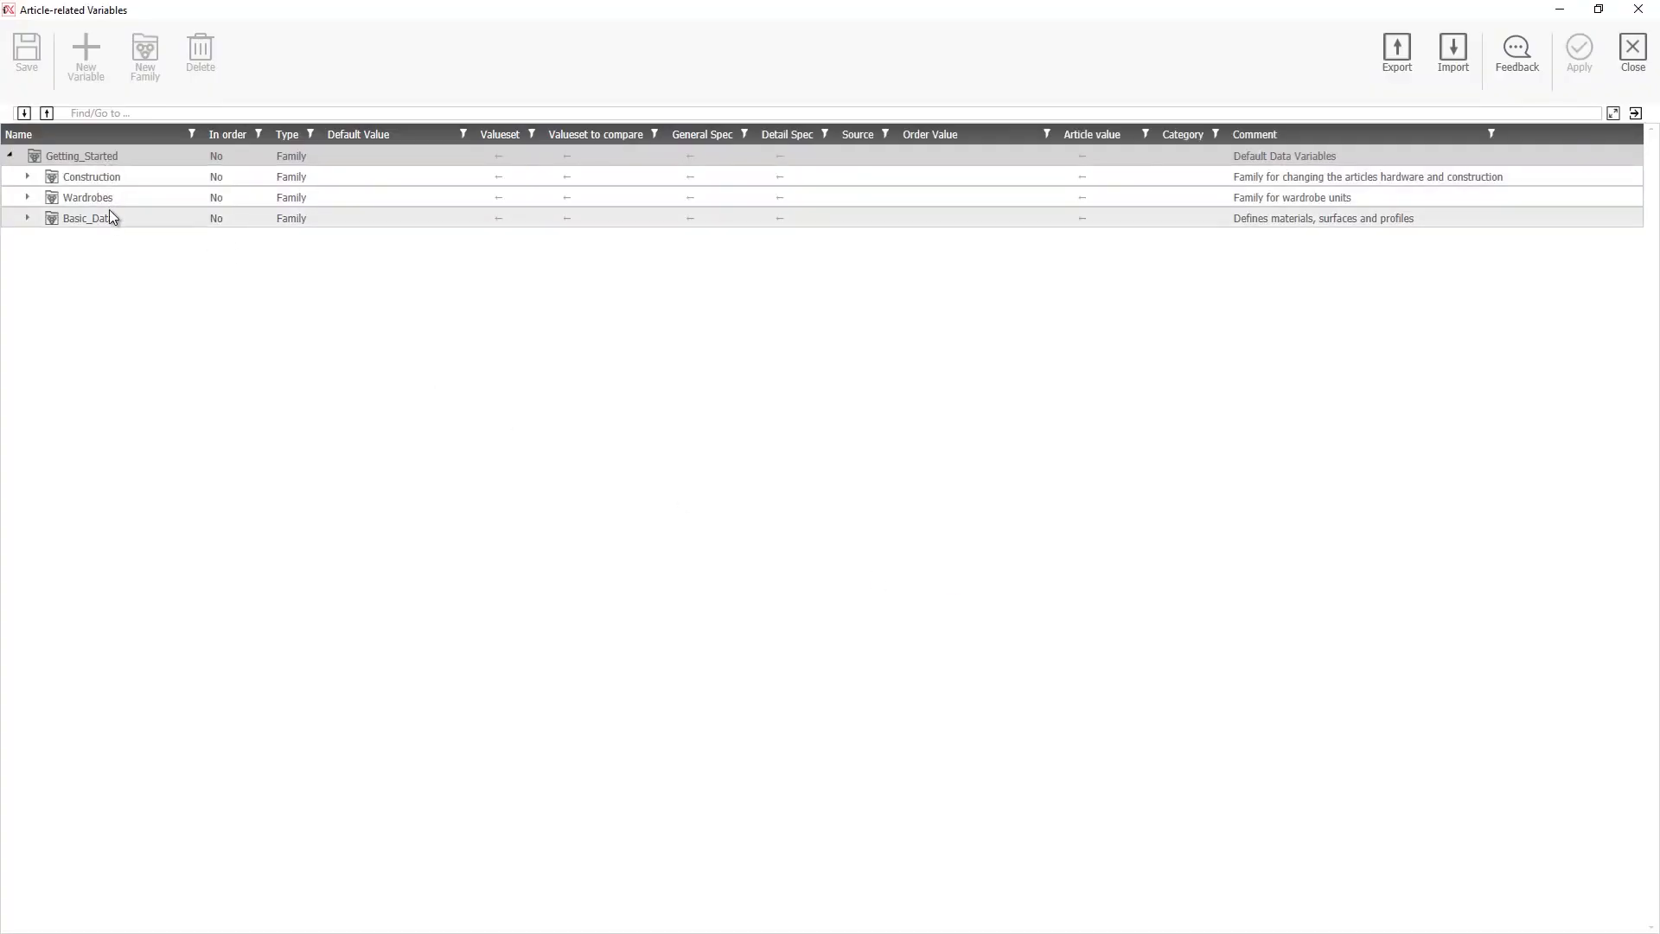
{"action": "double_click", "coordinate": [105, 178]}
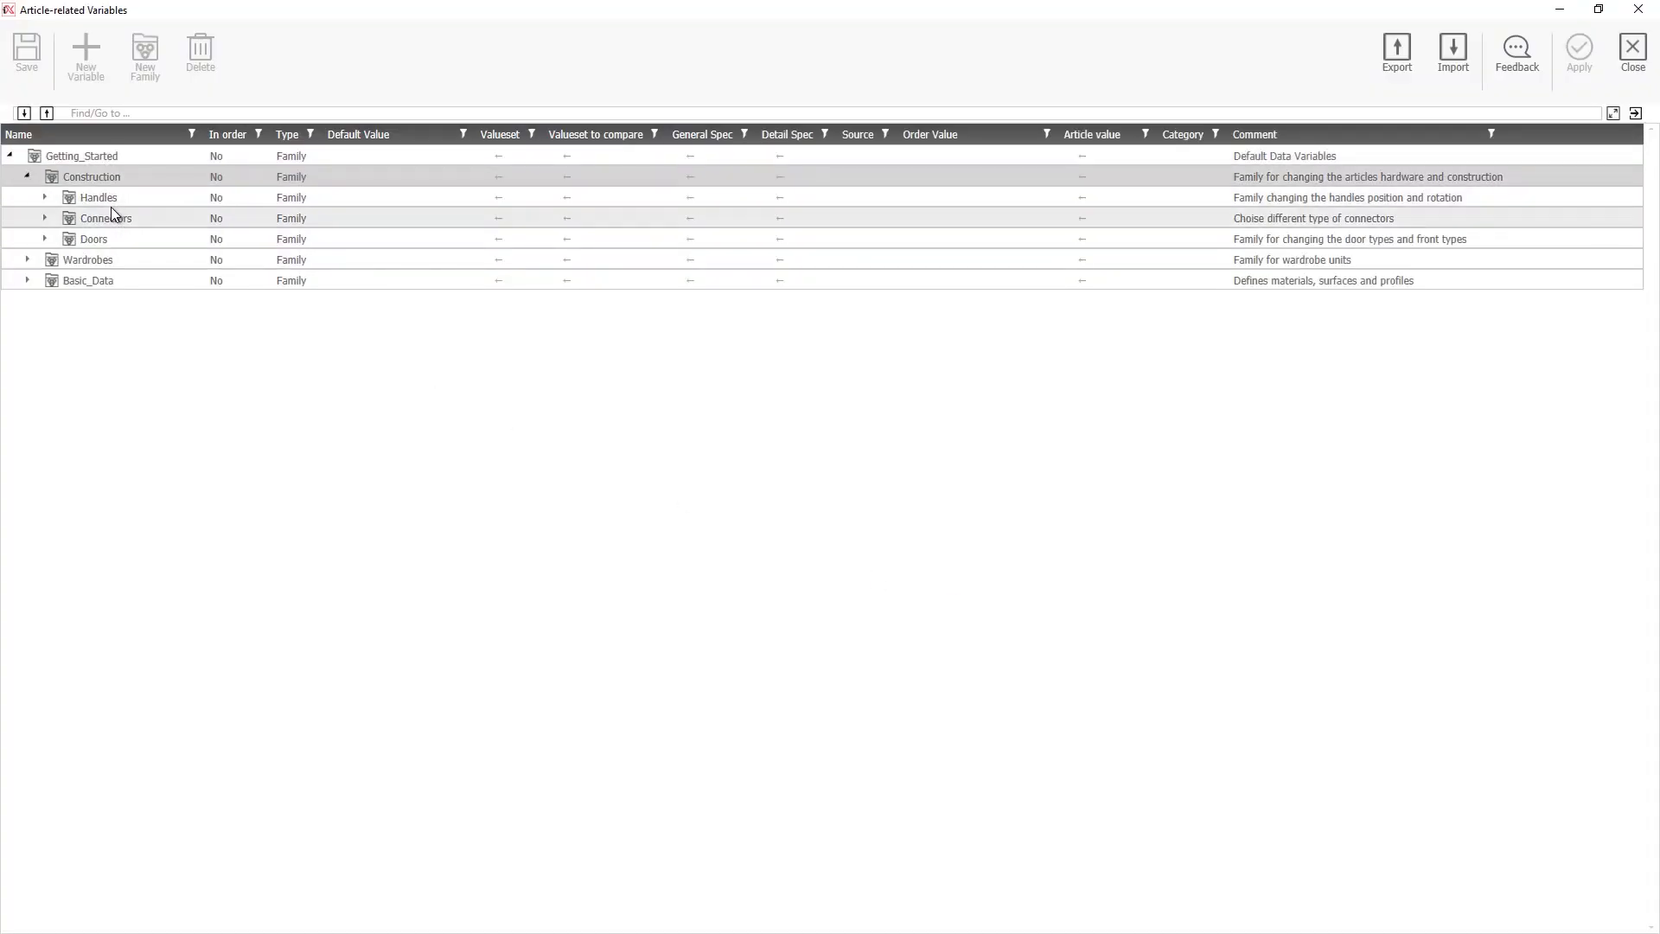
{"action": "double_click", "coordinate": [112, 195]}
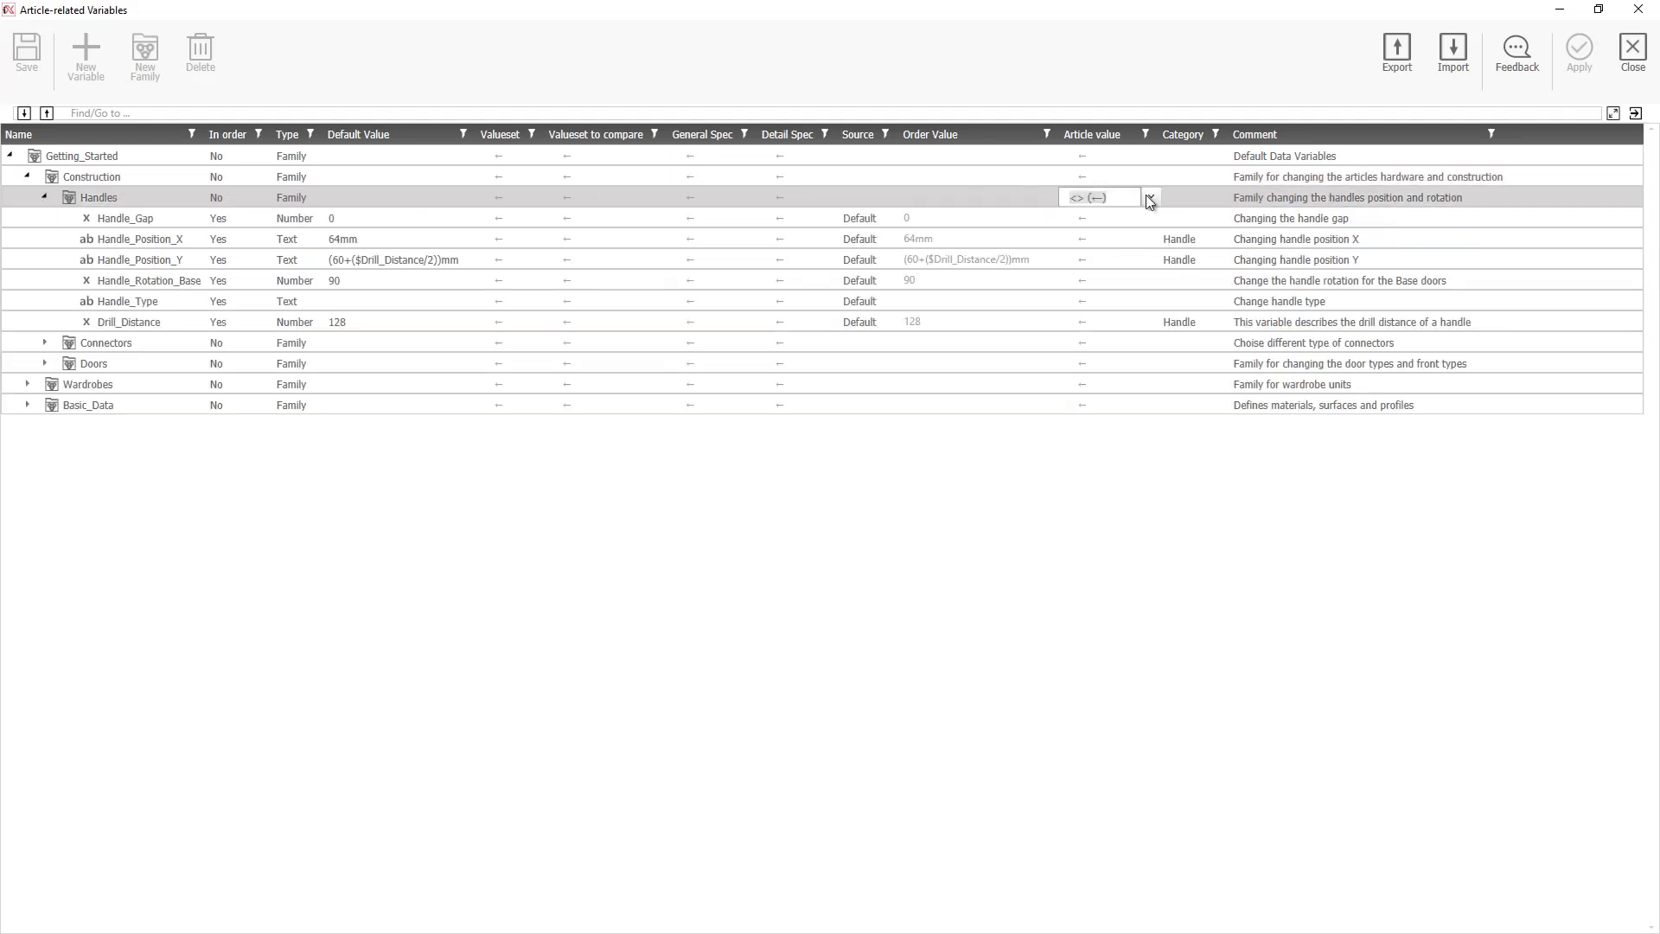
{"action": "left_click", "coordinate": [1149, 199]}
{"action": "scroll", "coordinate": [1060, 342], "scroll_direction": "down", "scroll_amount": 1}
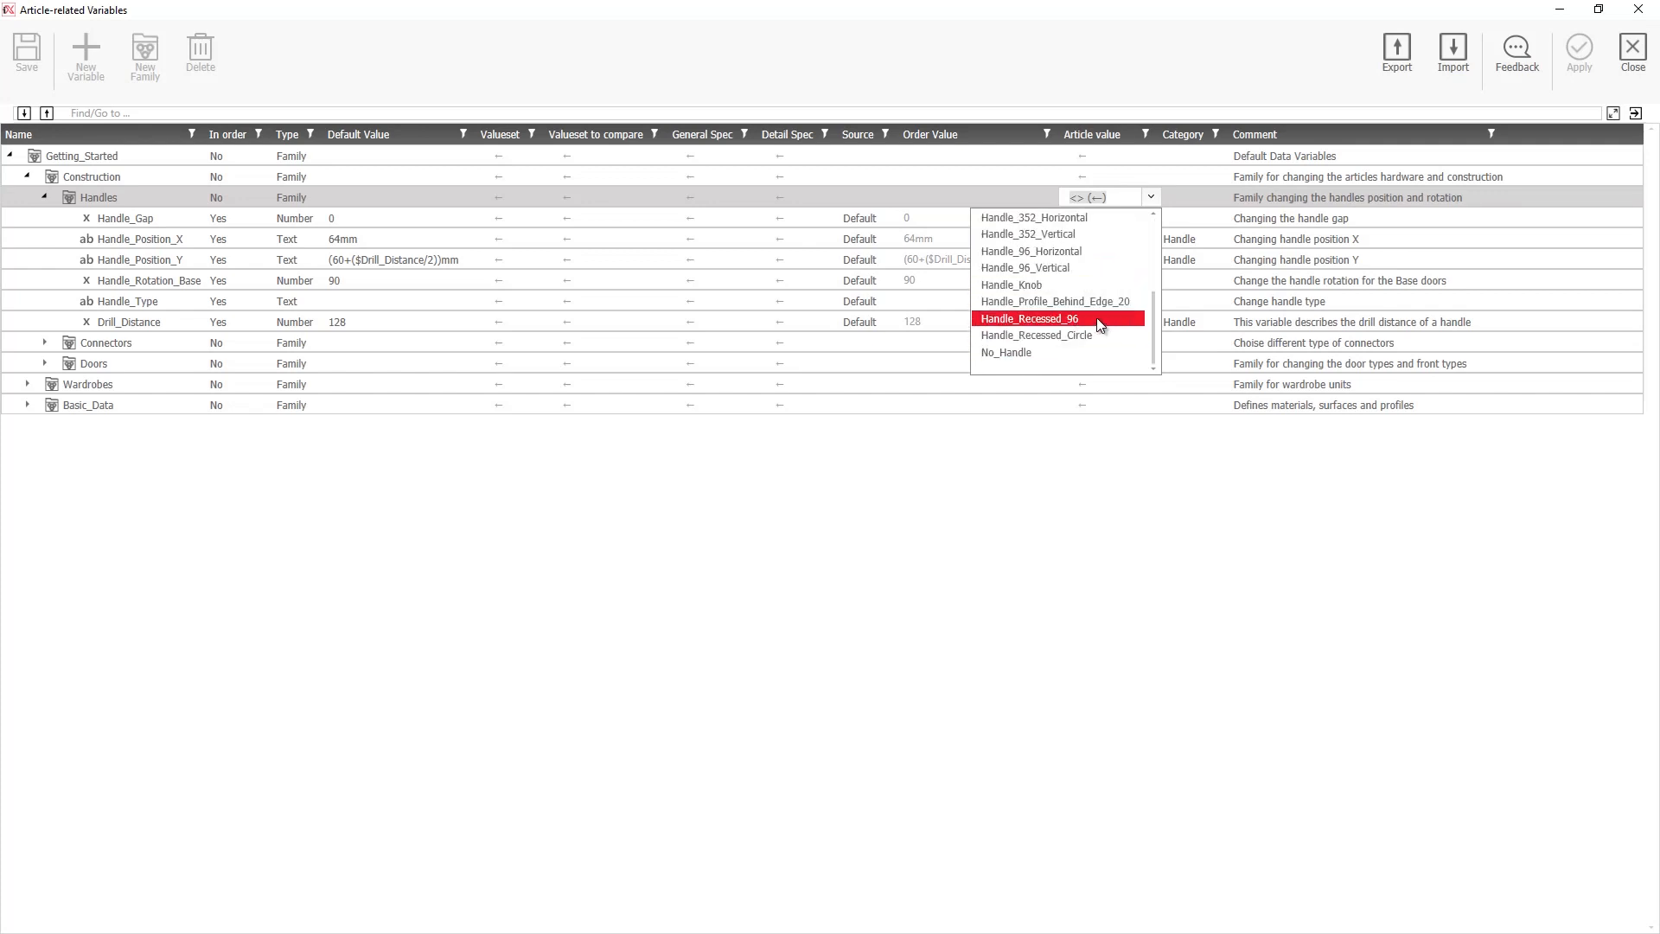
{"action": "left_click", "coordinate": [1096, 318]}
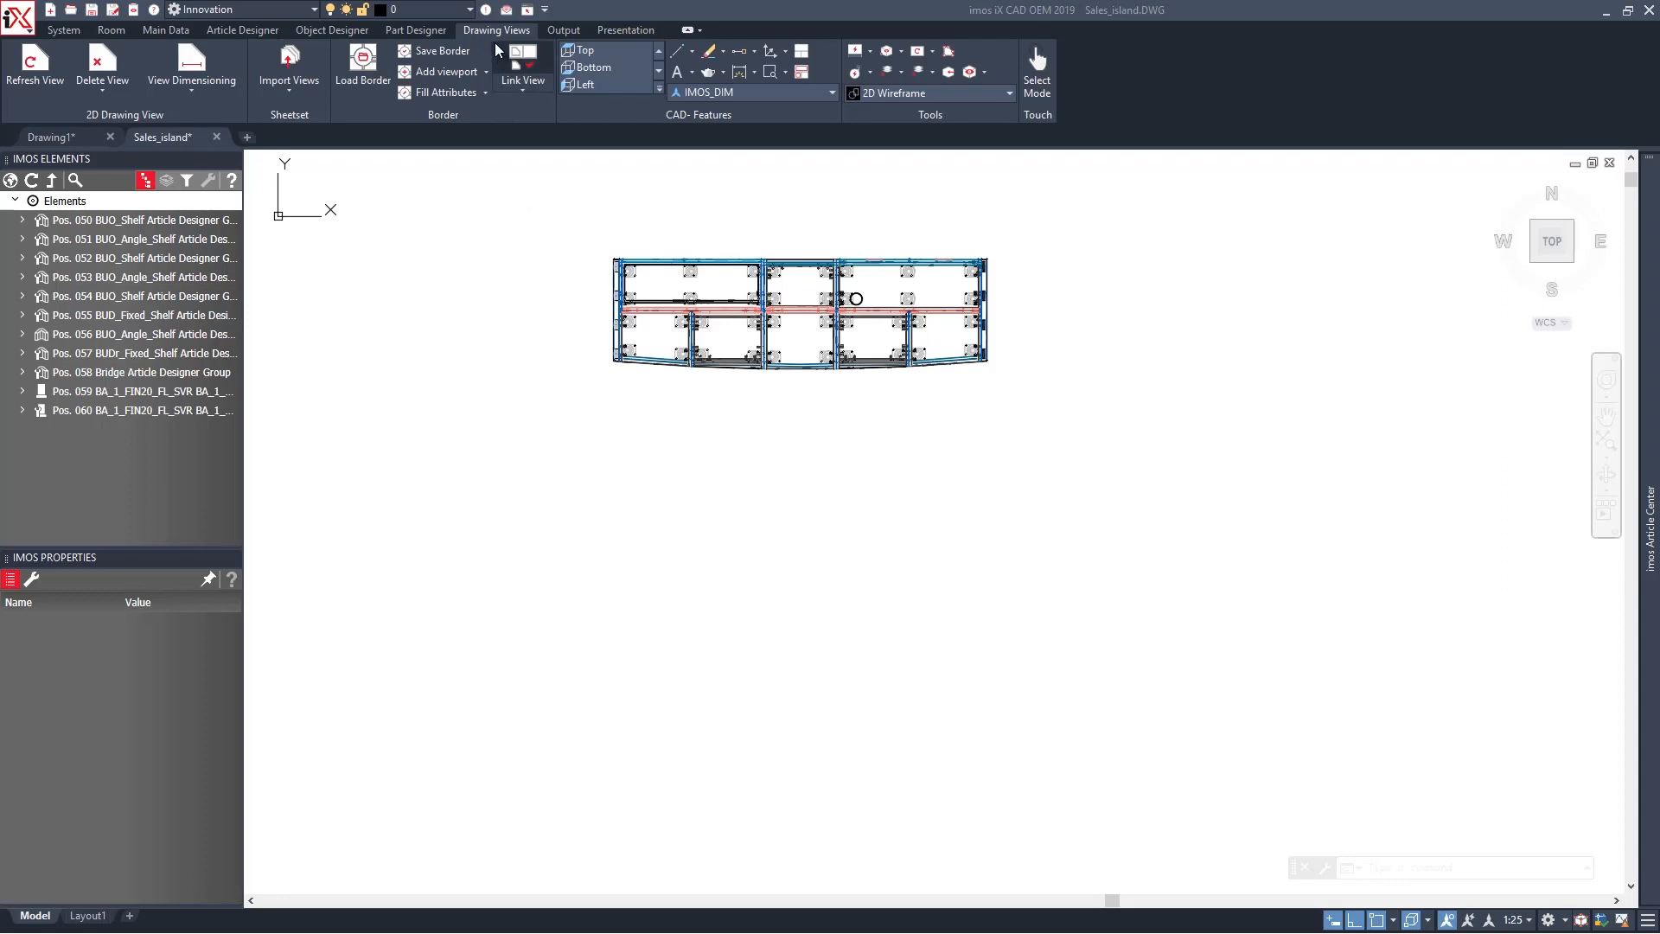
Create a 2D plan view of the whole sales island and place it below the model.
{"action": "left_click", "coordinate": [106, 95]}
{"action": "left_click", "coordinate": [121, 121]}
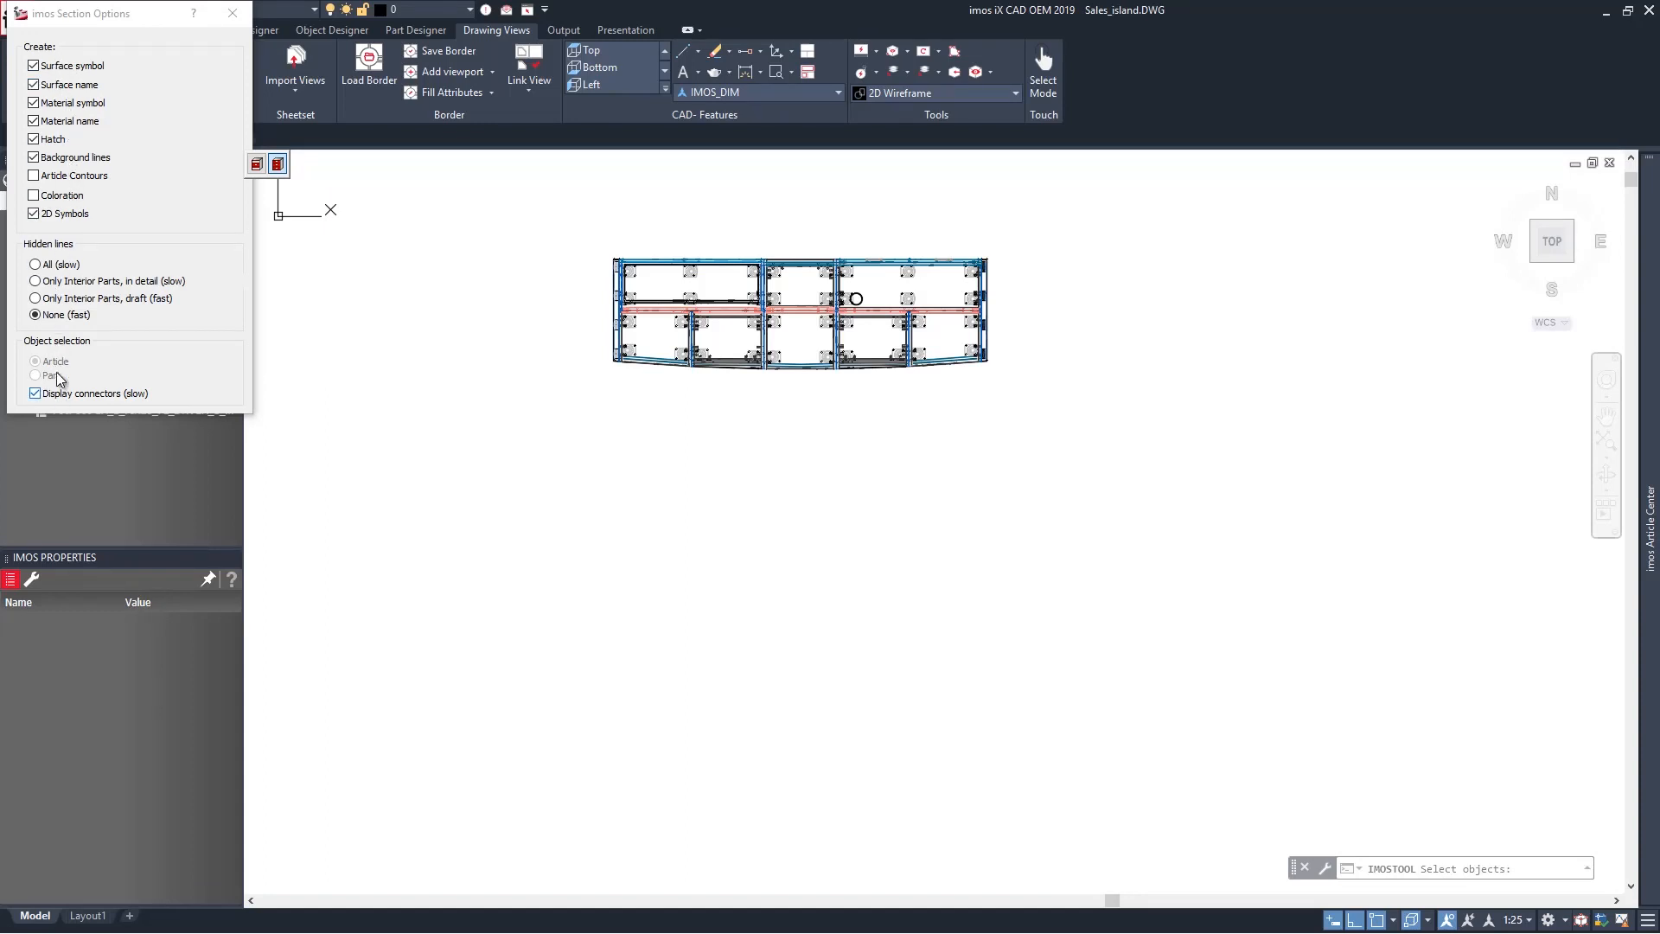
{"action": "left_click", "coordinate": [578, 242]}
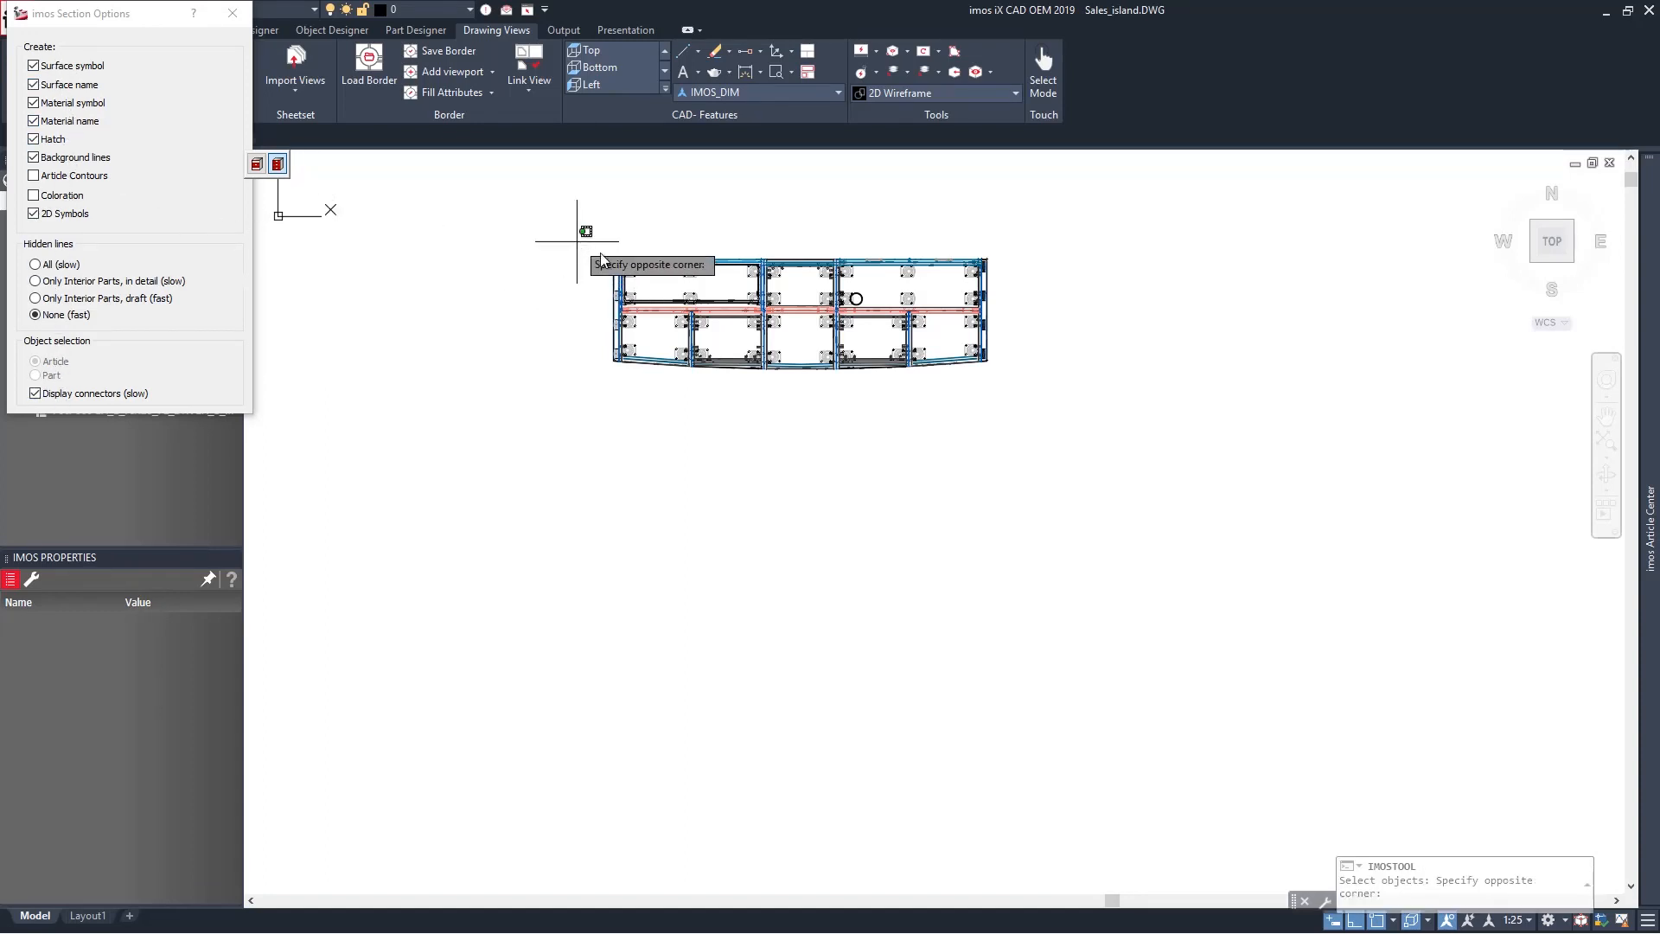
{"action": "left_click", "coordinate": [1051, 417]}
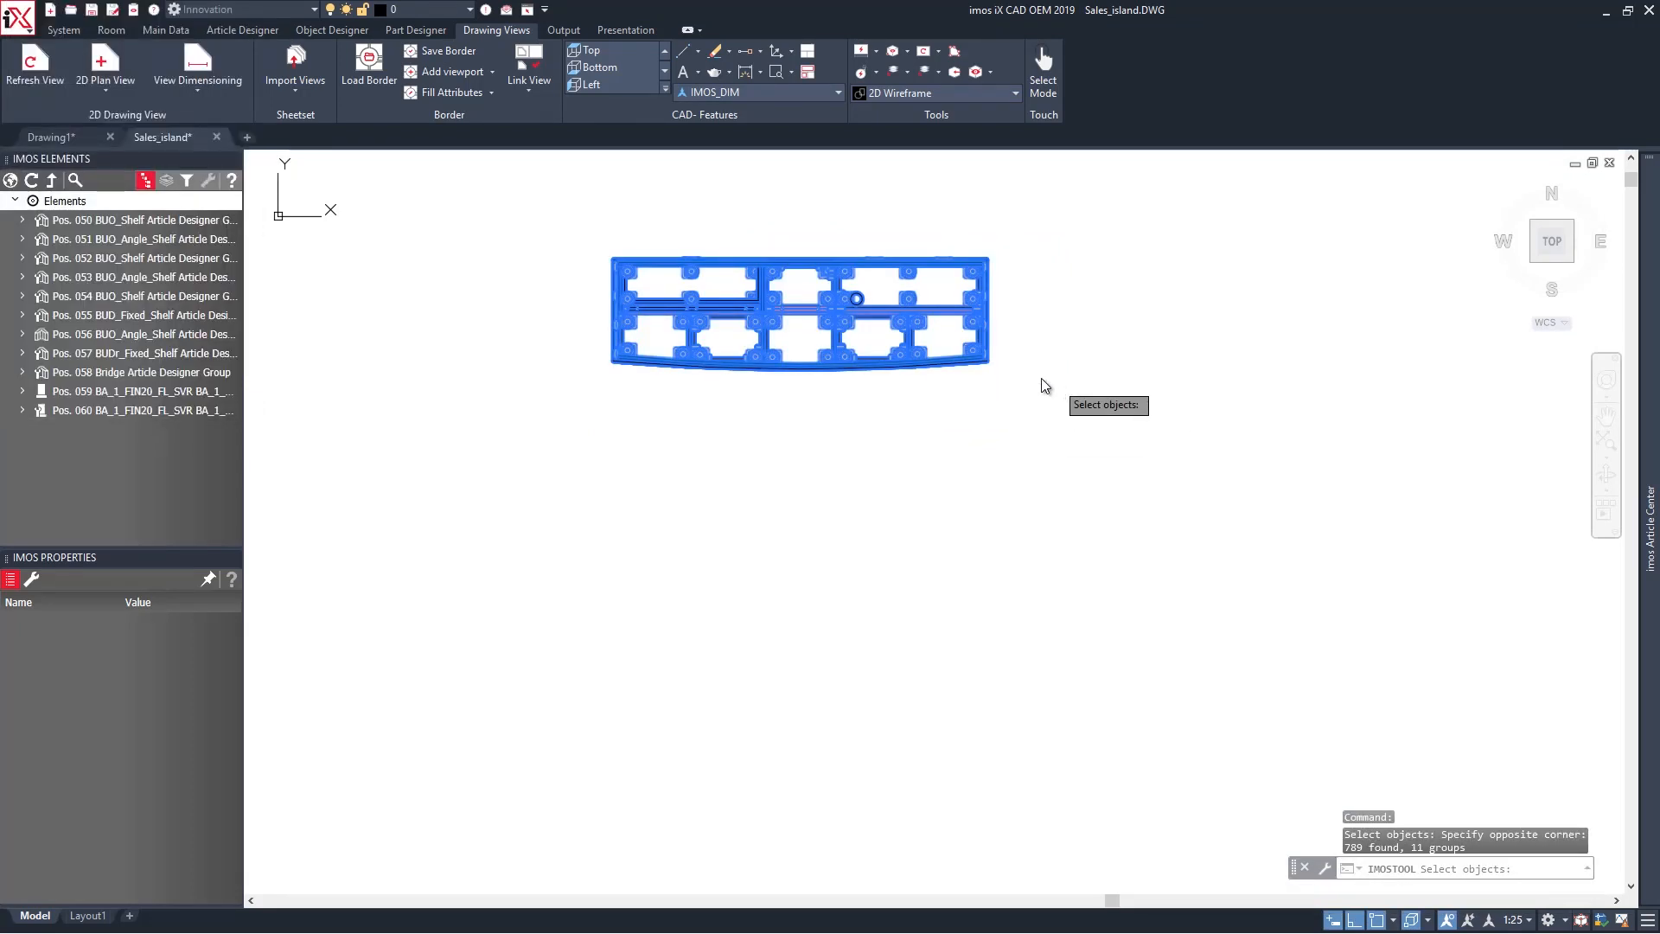
{"action": "key", "text": "Return"}
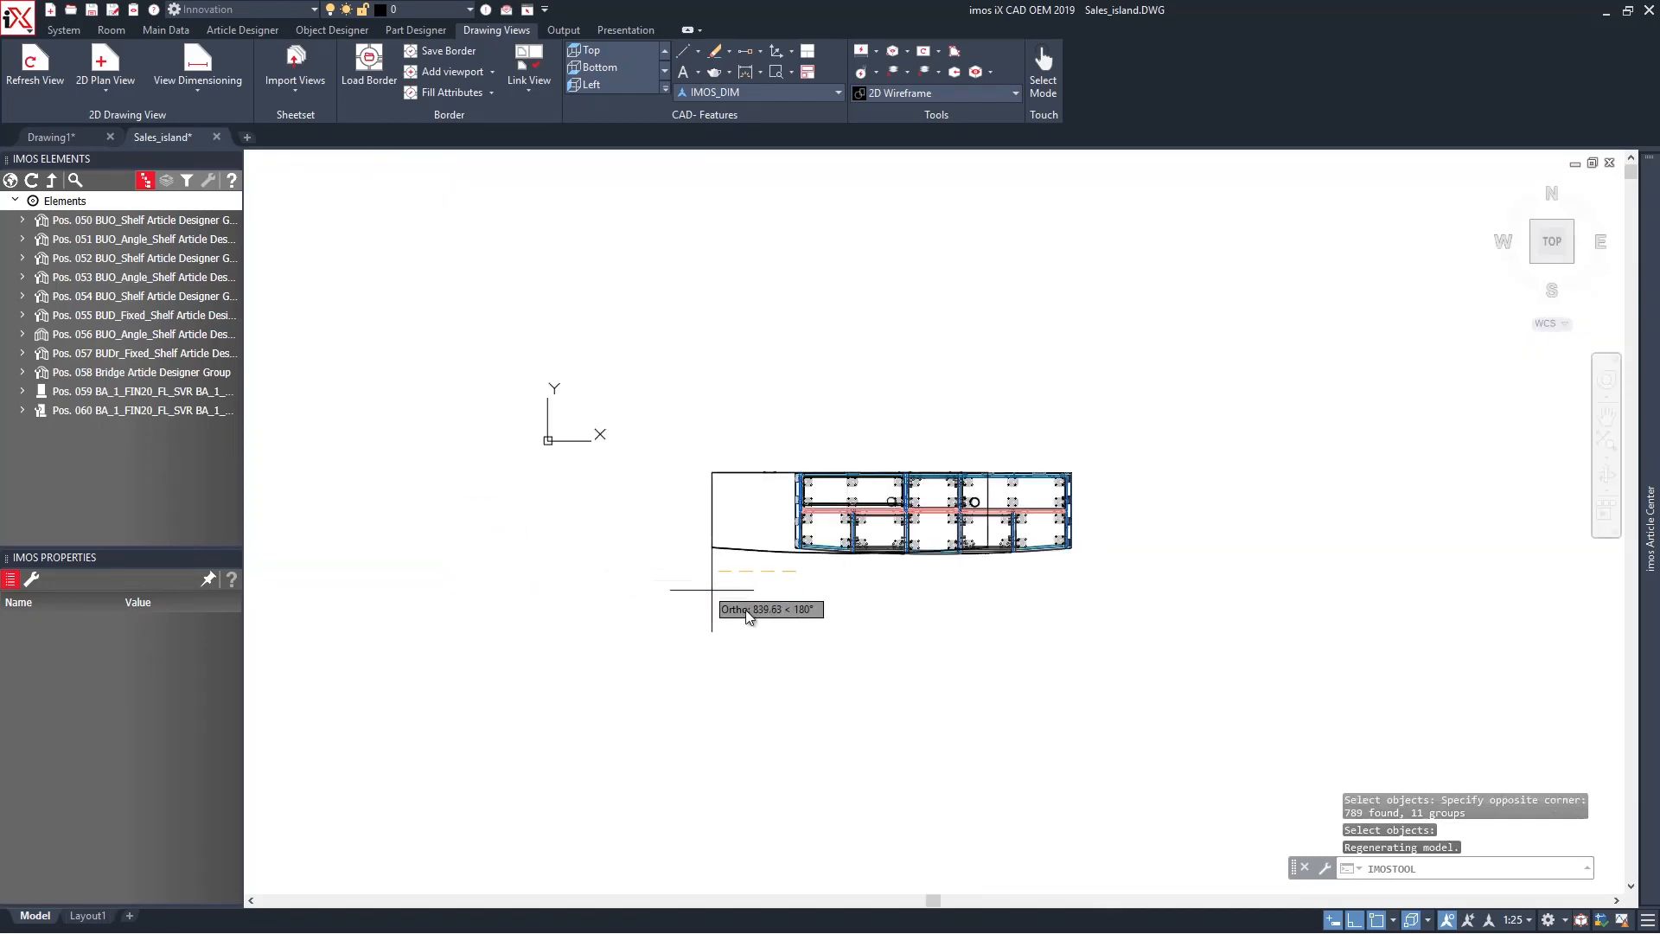
{"action": "middle_click_drag", "start_coordinate": [741, 703], "coordinate": [508, 378]}
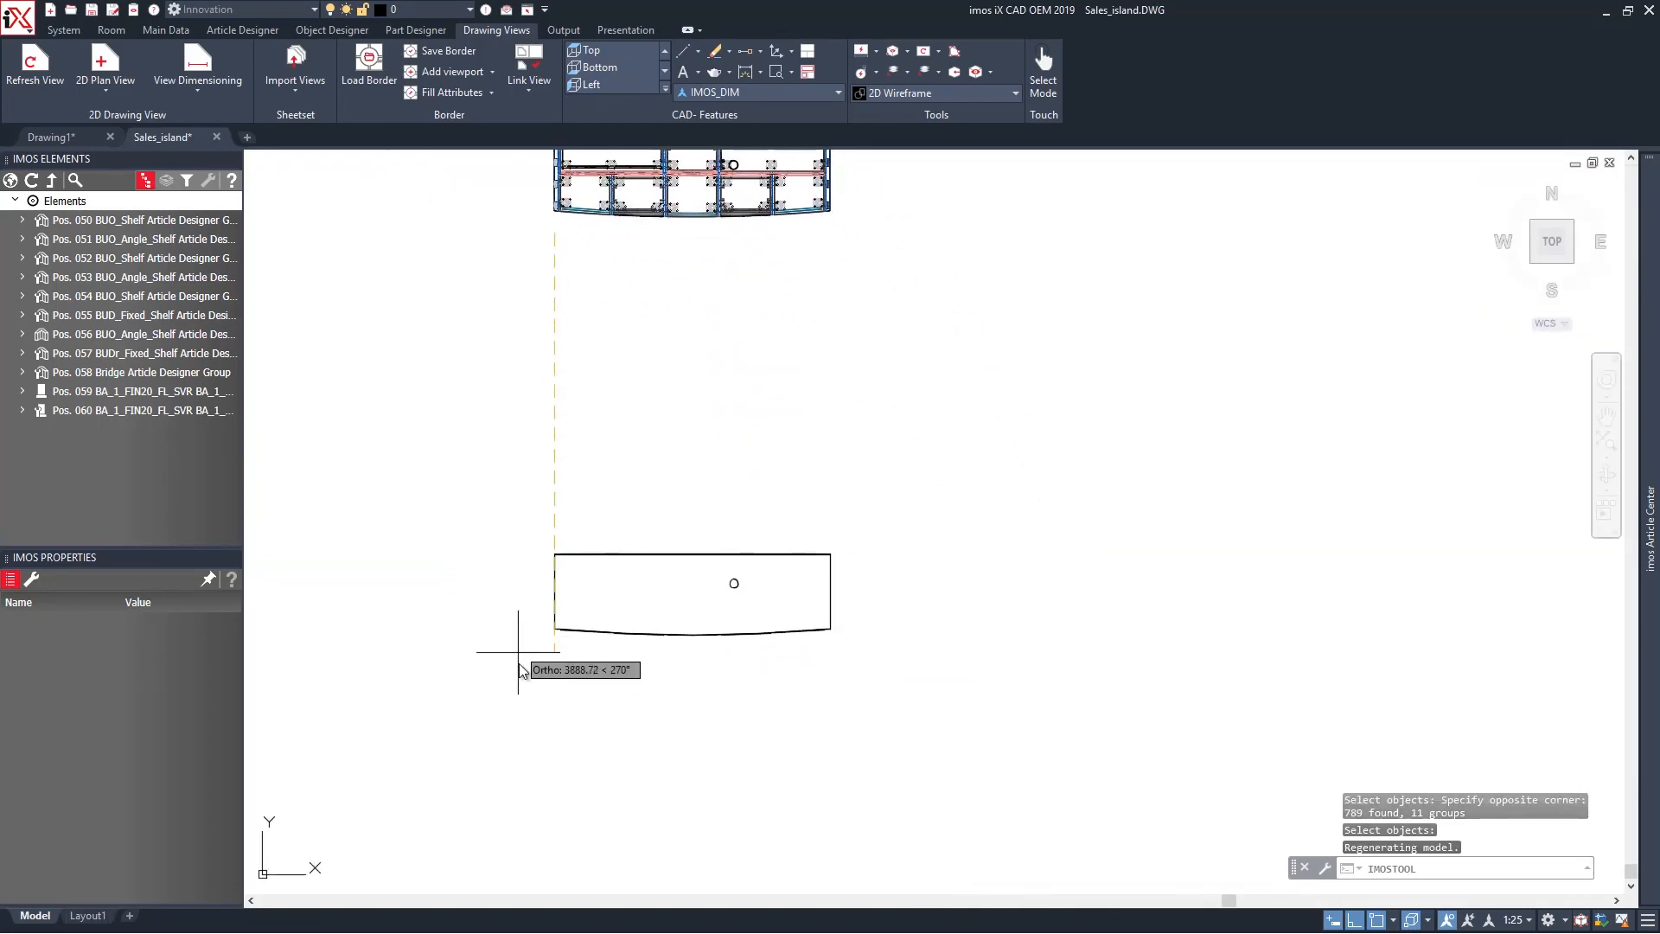
{"action": "left_click", "coordinate": [554, 692]}
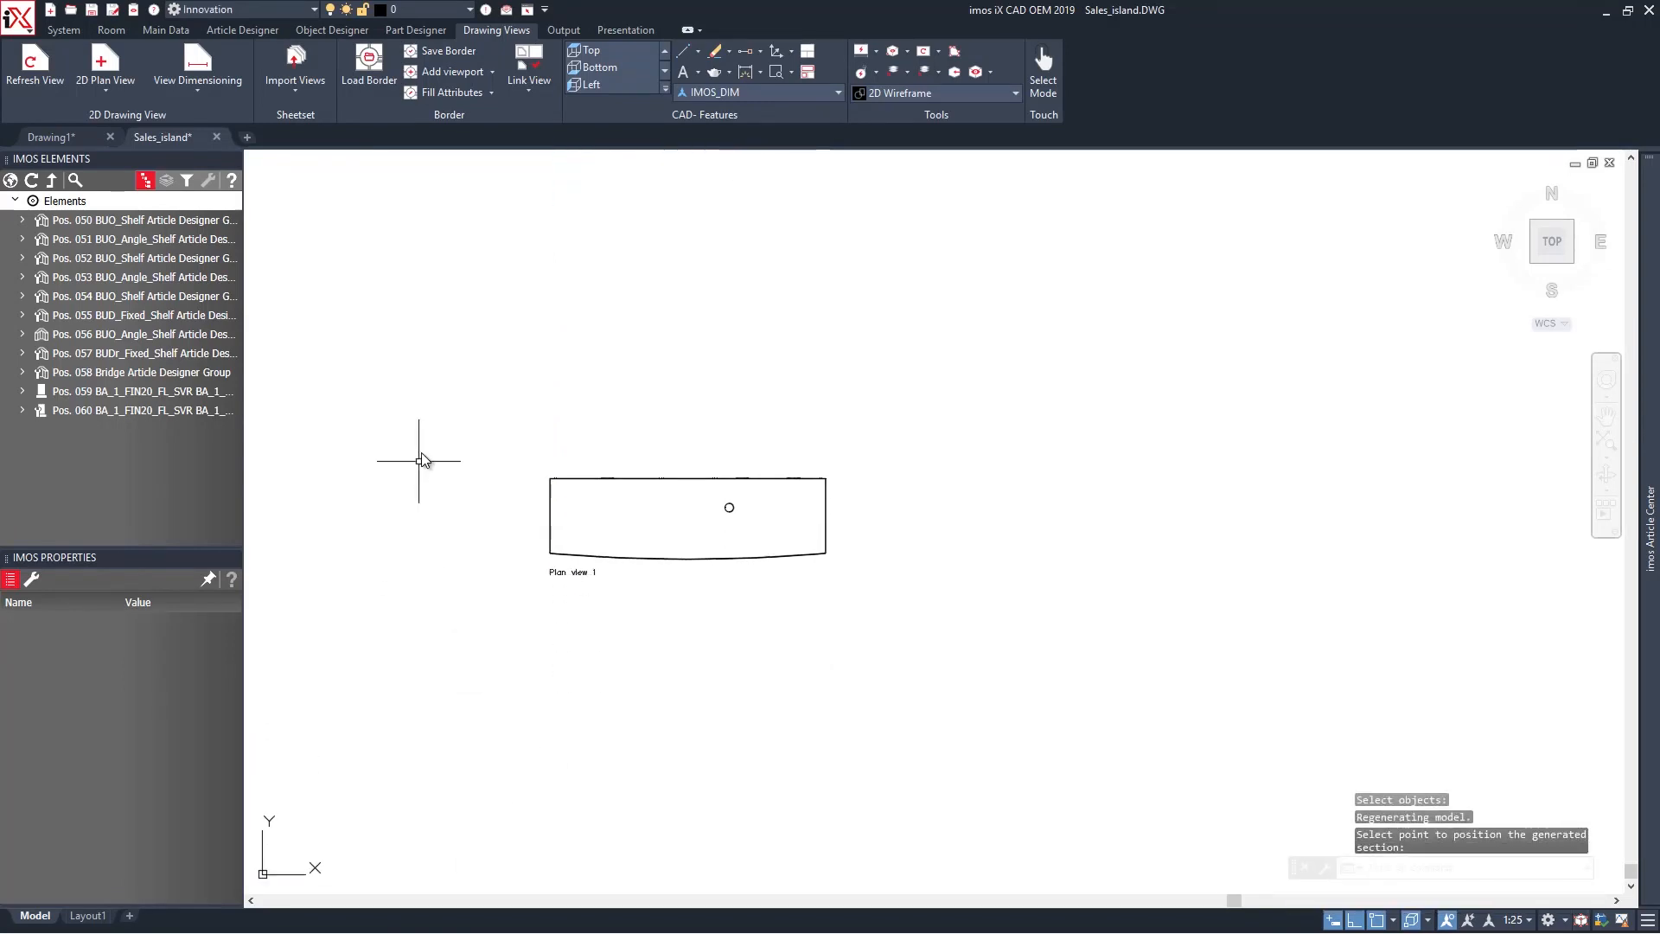
Create a 2D elevation of the plan view's curved front, place it aligned below the plan, and refresh it with coloration.
{"action": "left_click", "coordinate": [105, 83]}
{"action": "left_click", "coordinate": [101, 152]}
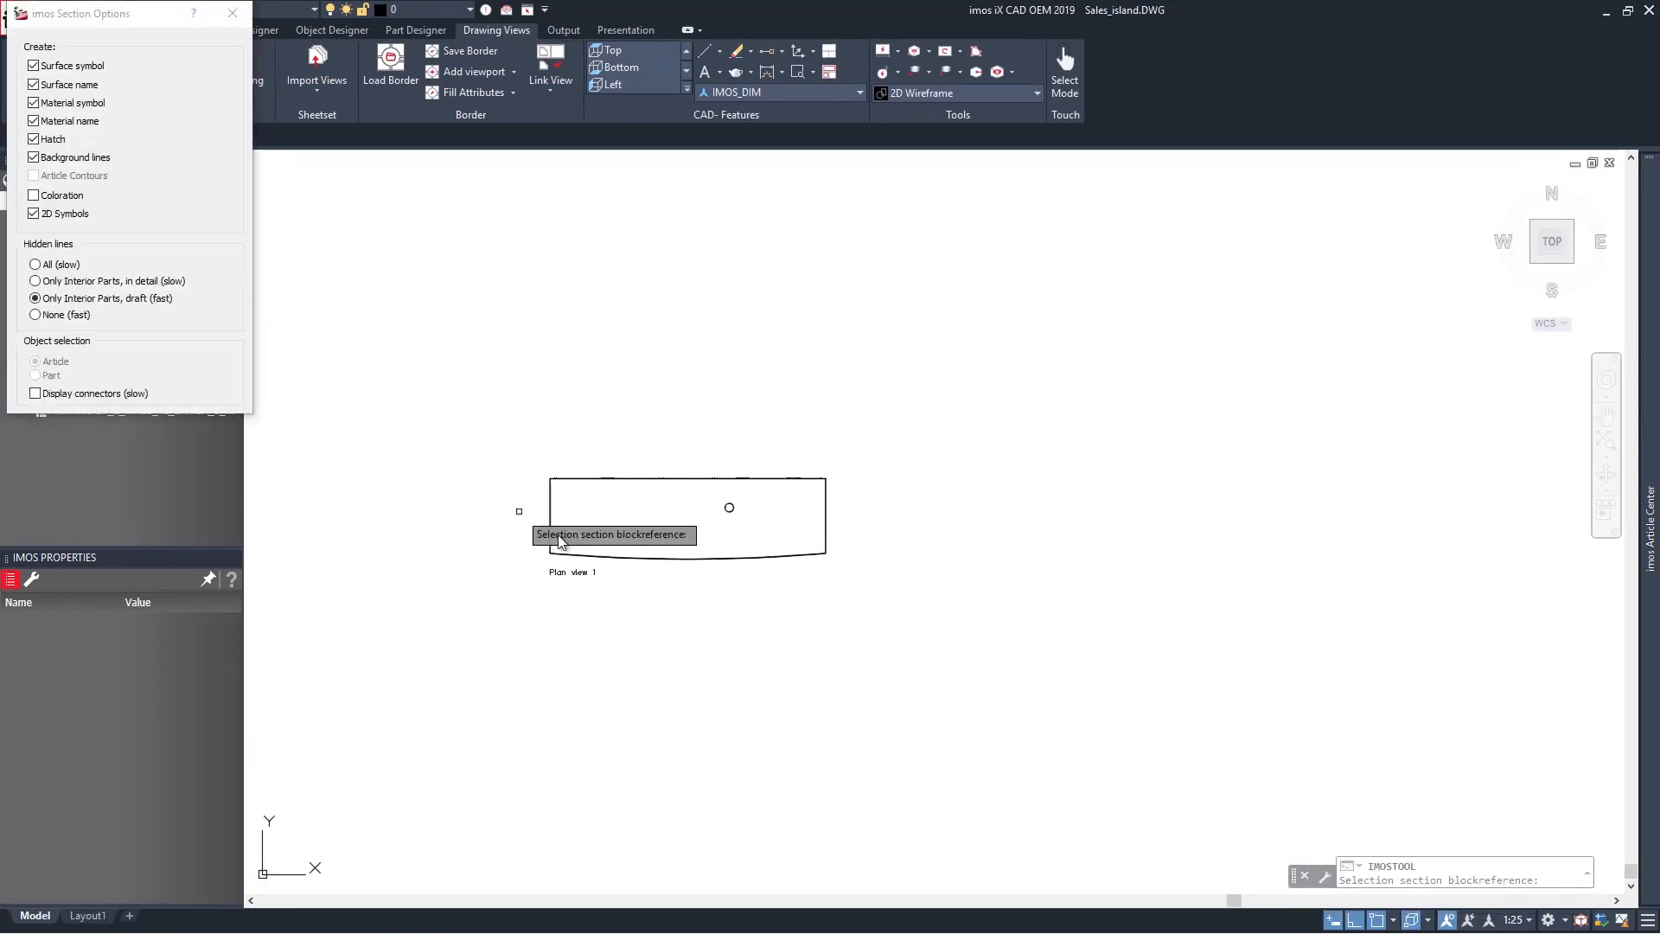
{"action": "left_click", "coordinate": [688, 566]}
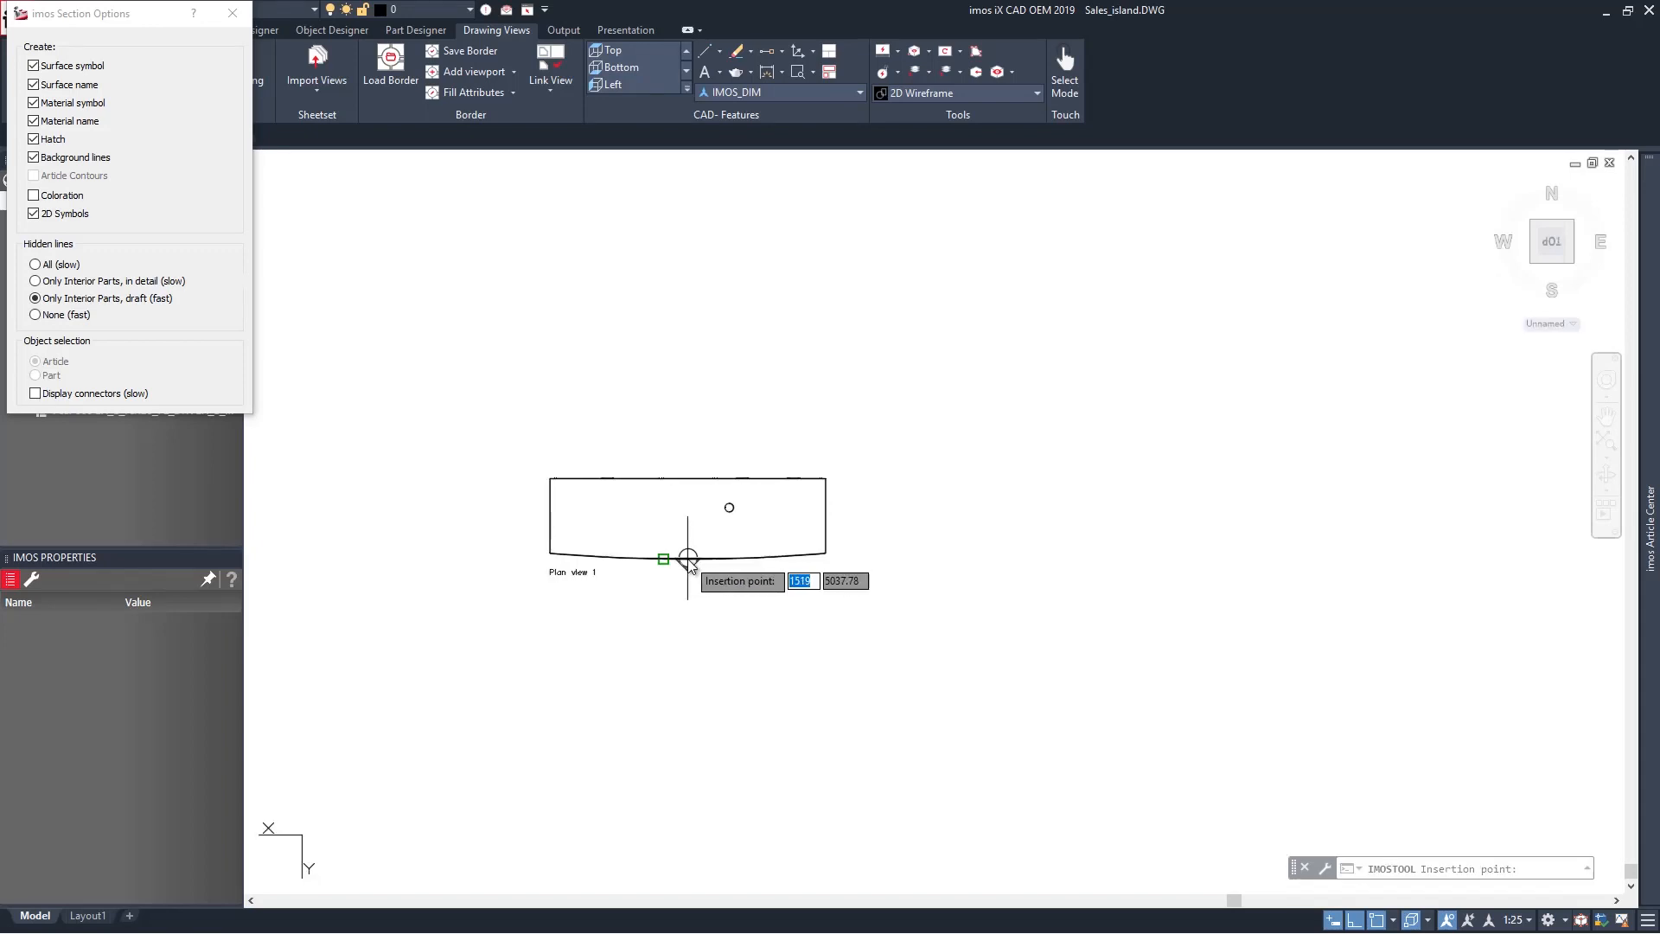
{"action": "right_click", "coordinate": [687, 465], "text": "shift"}
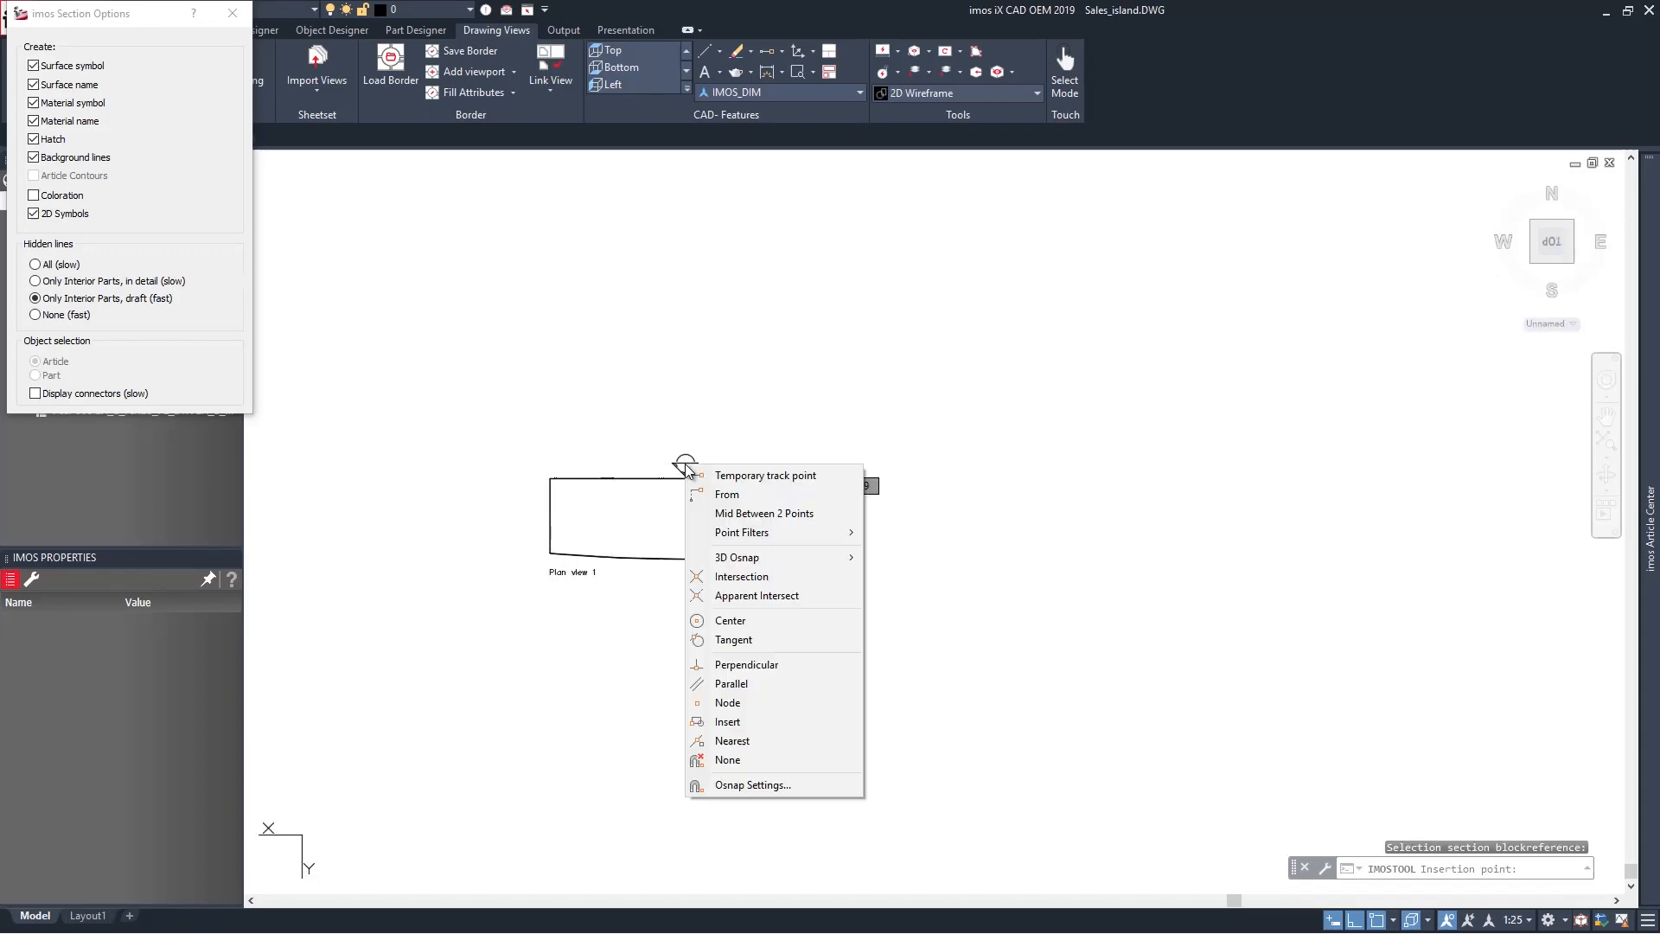
{"action": "left_click", "coordinate": [712, 597]}
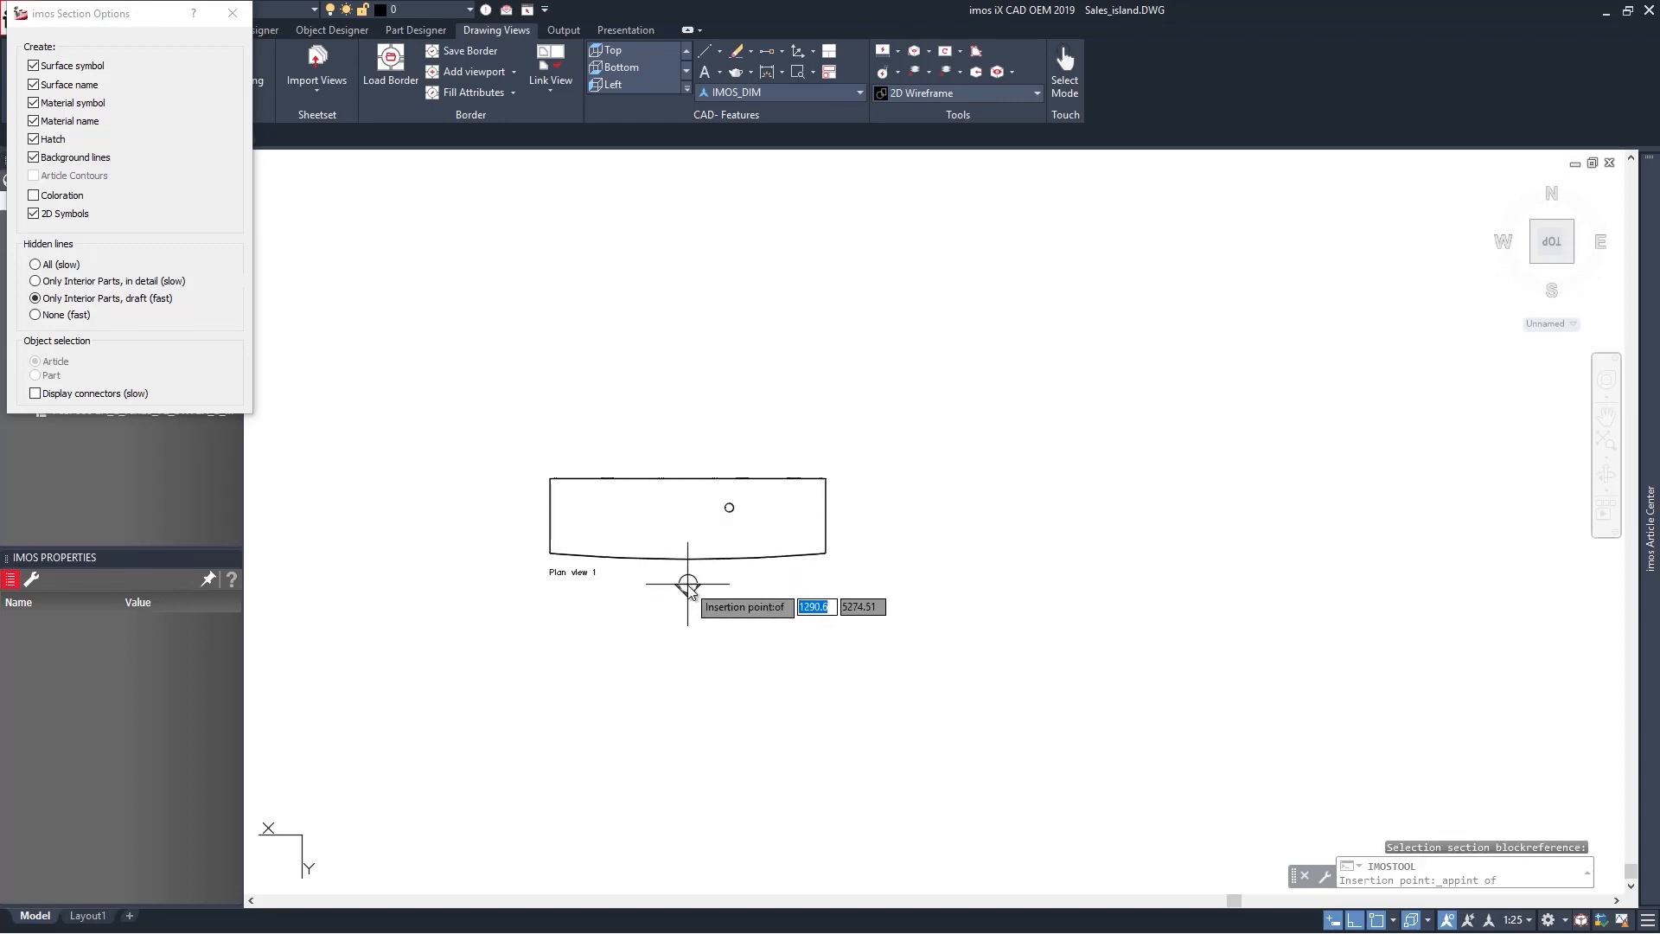
{"action": "left_click", "coordinate": [687, 585]}
{"action": "left_click", "coordinate": [824, 664]}
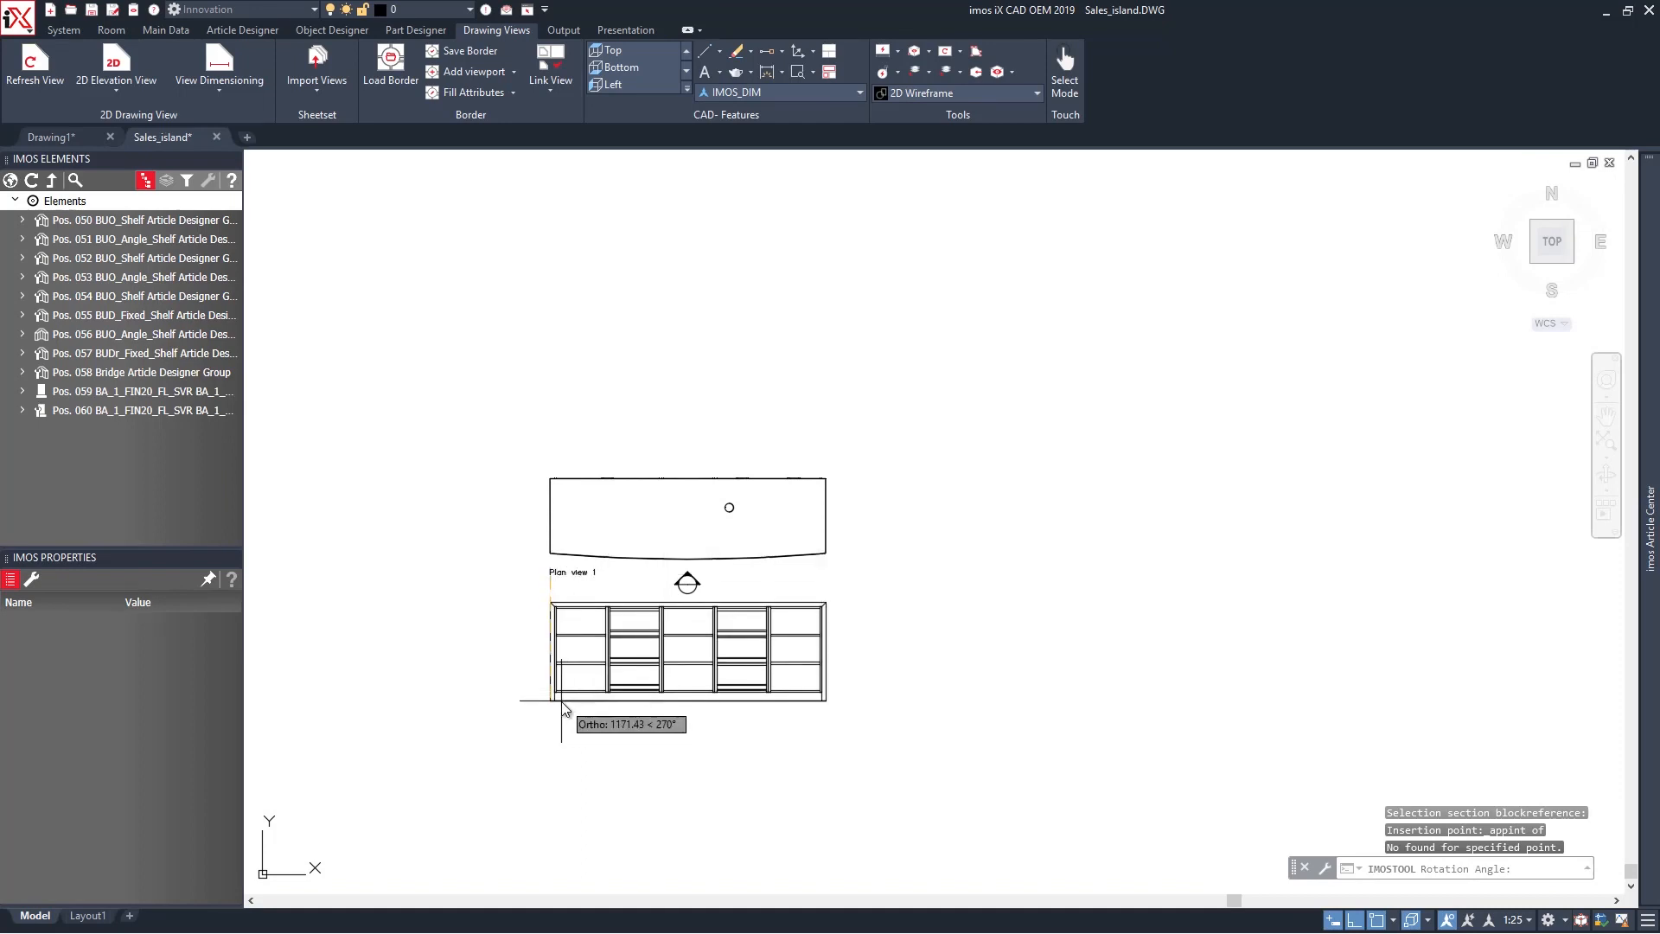
{"action": "left_click", "coordinate": [553, 716]}
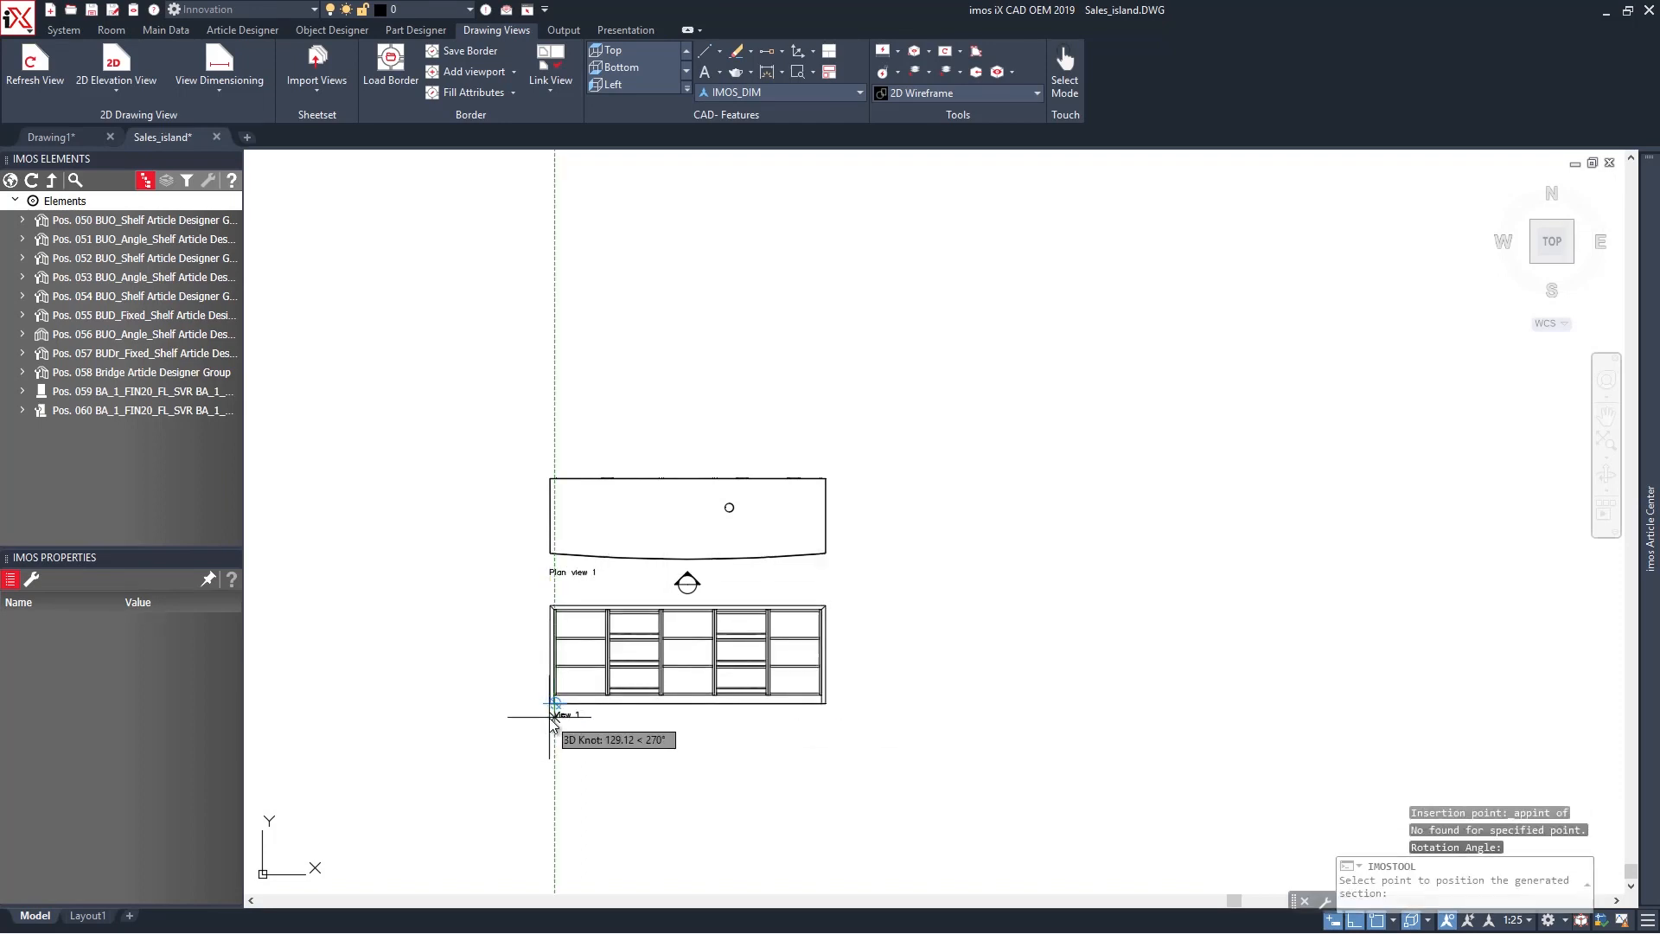
{"action": "left_click", "coordinate": [551, 721]}
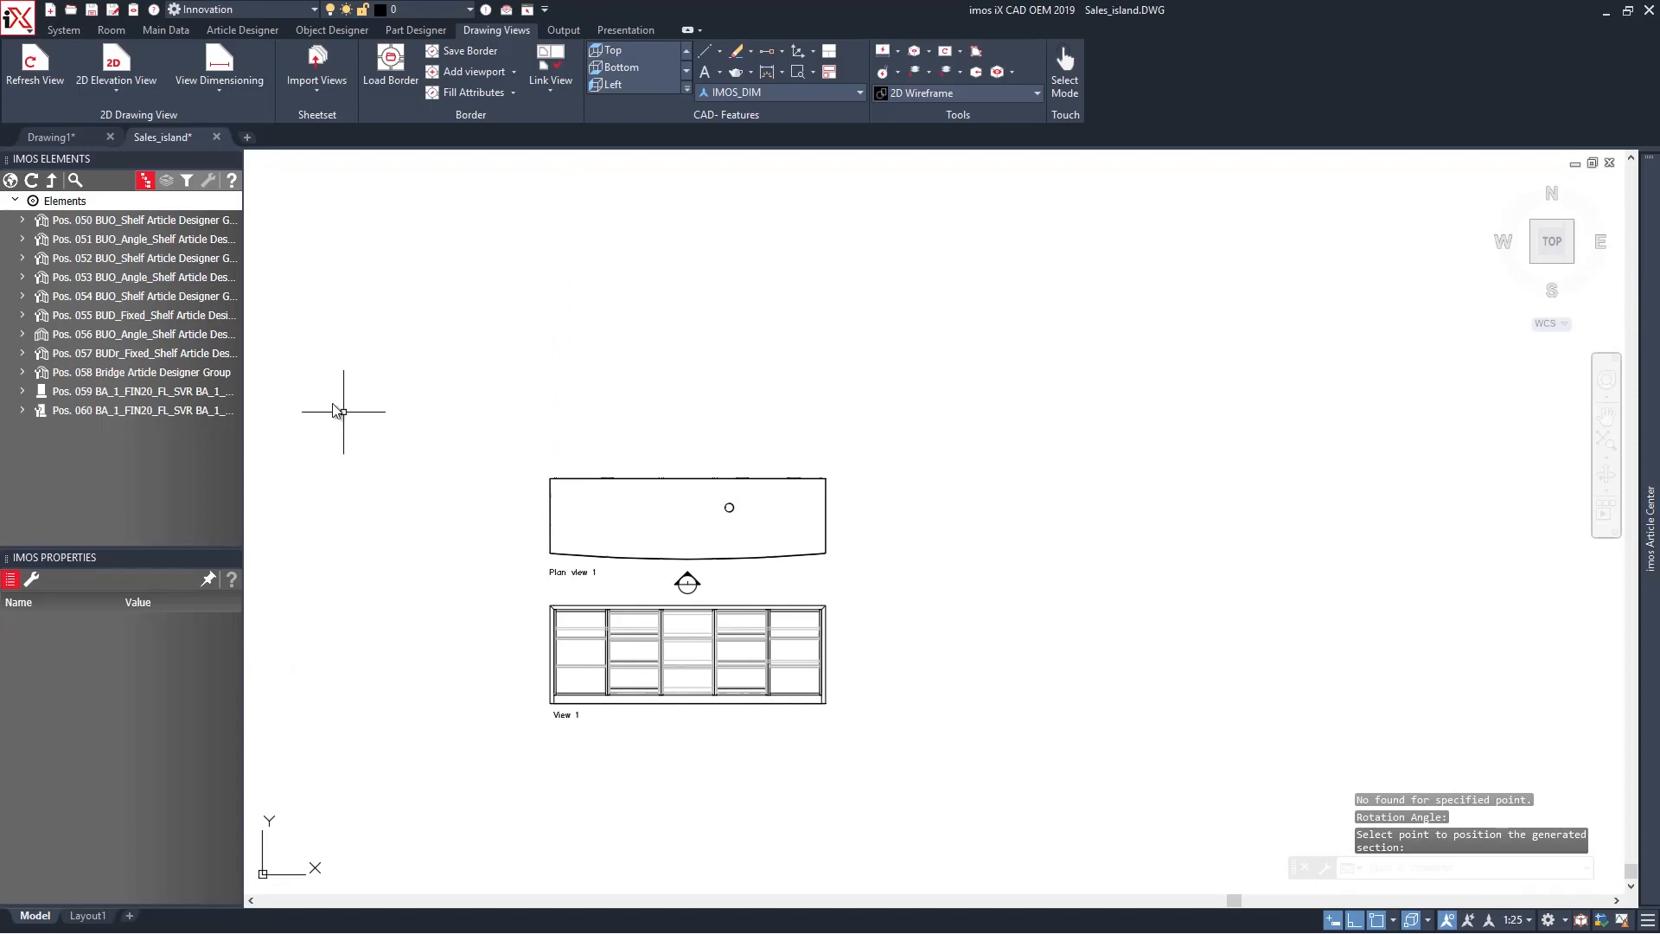
{"action": "left_click", "coordinate": [44, 64]}
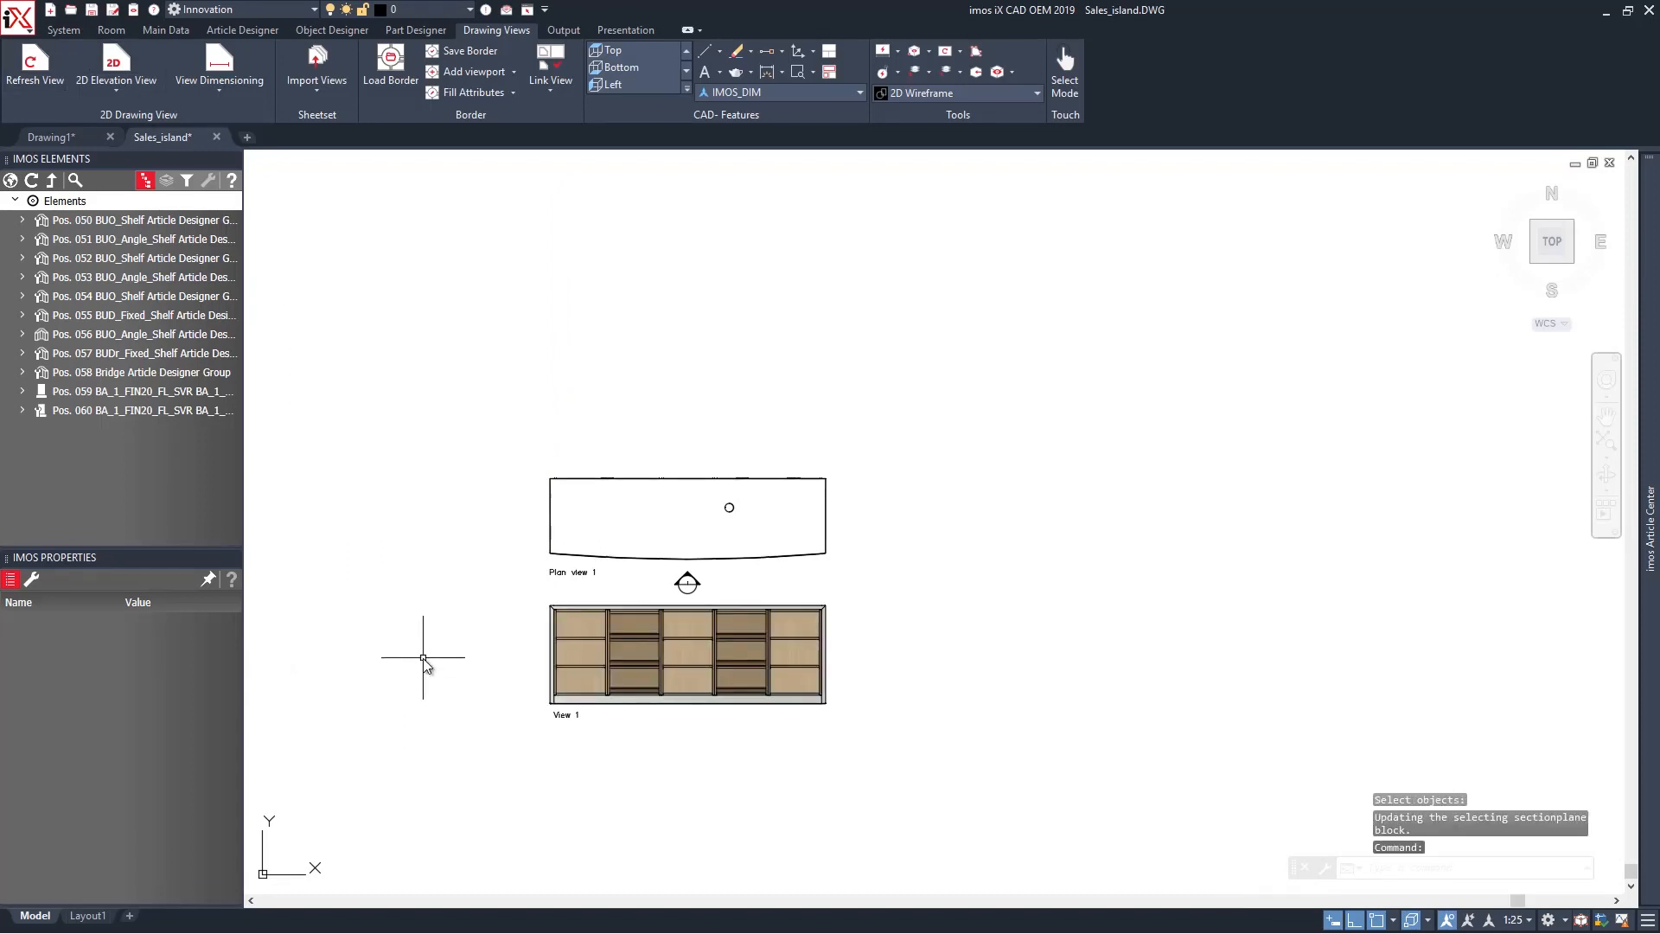
Create a coloured 2D elevation of the island's back from a view symbol centred behind the plan view.
{"action": "left_click", "coordinate": [95, 87]}
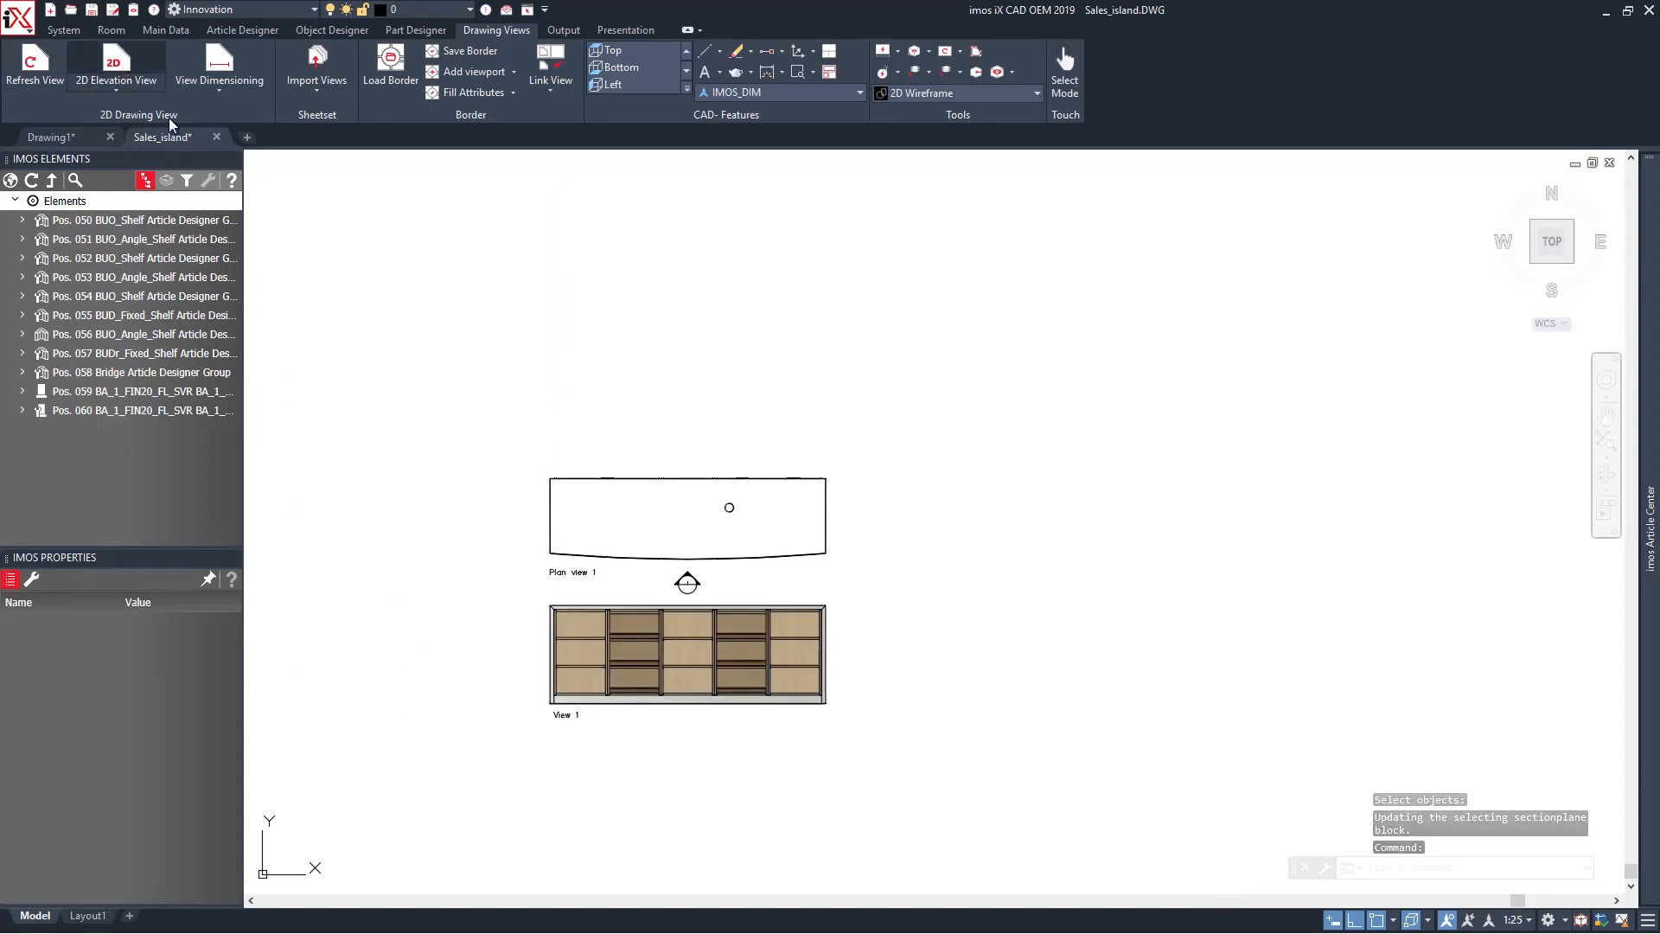
{"action": "left_click", "coordinate": [695, 482]}
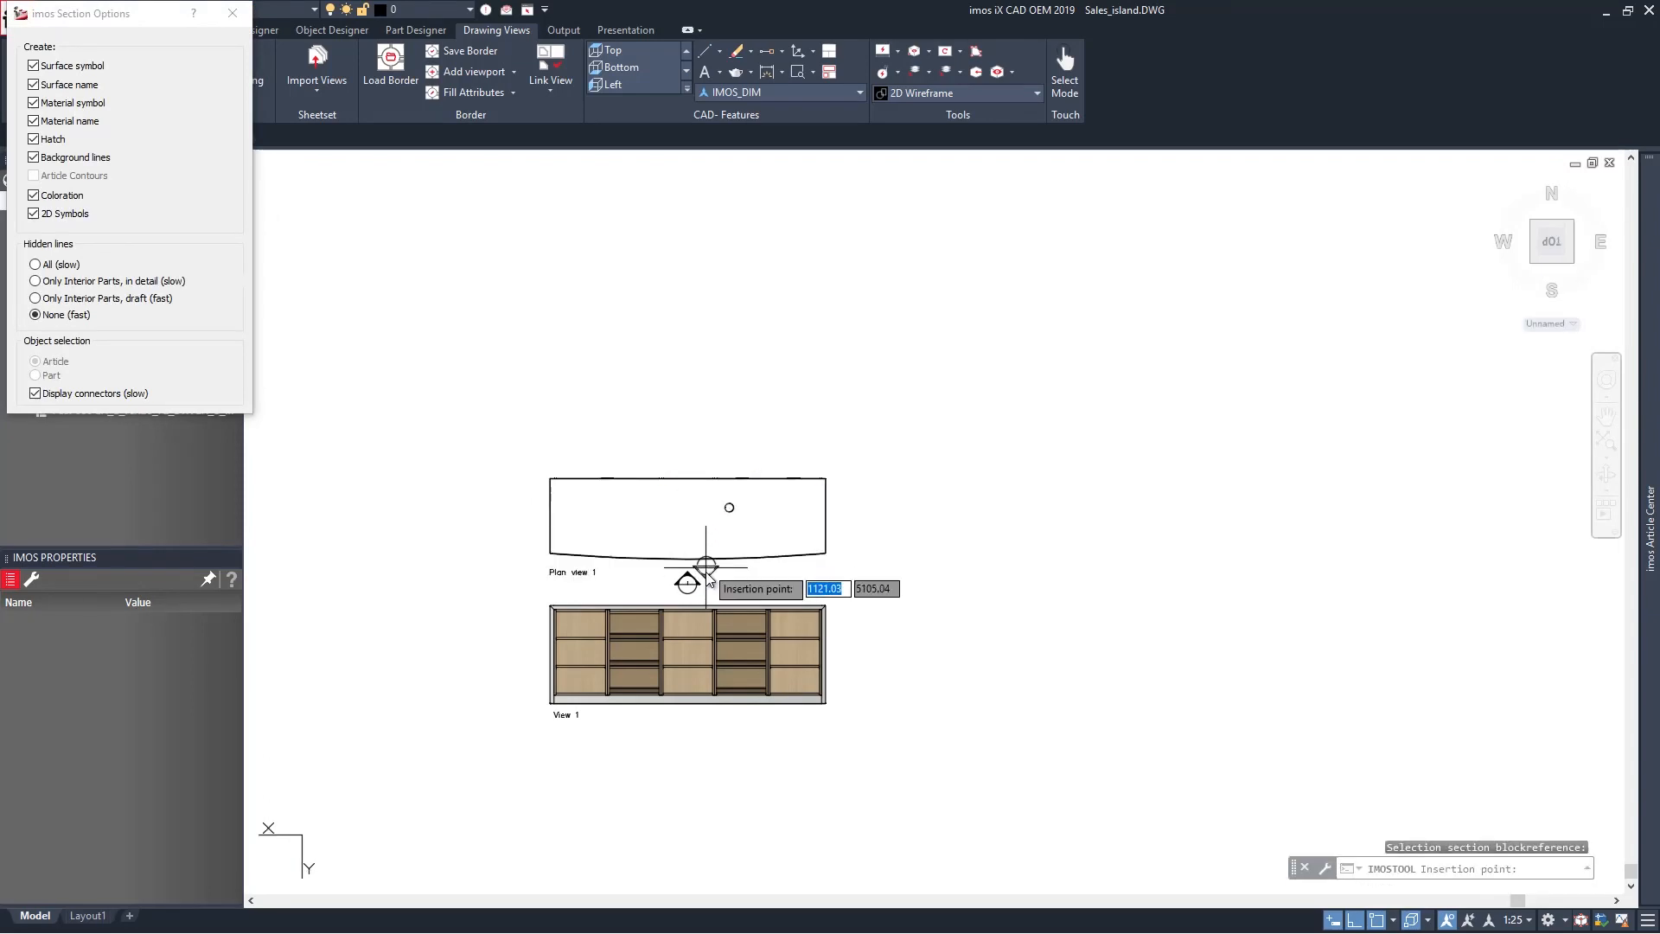
{"action": "left_click", "coordinate": [691, 451]}
{"action": "left_click", "coordinate": [545, 451]}
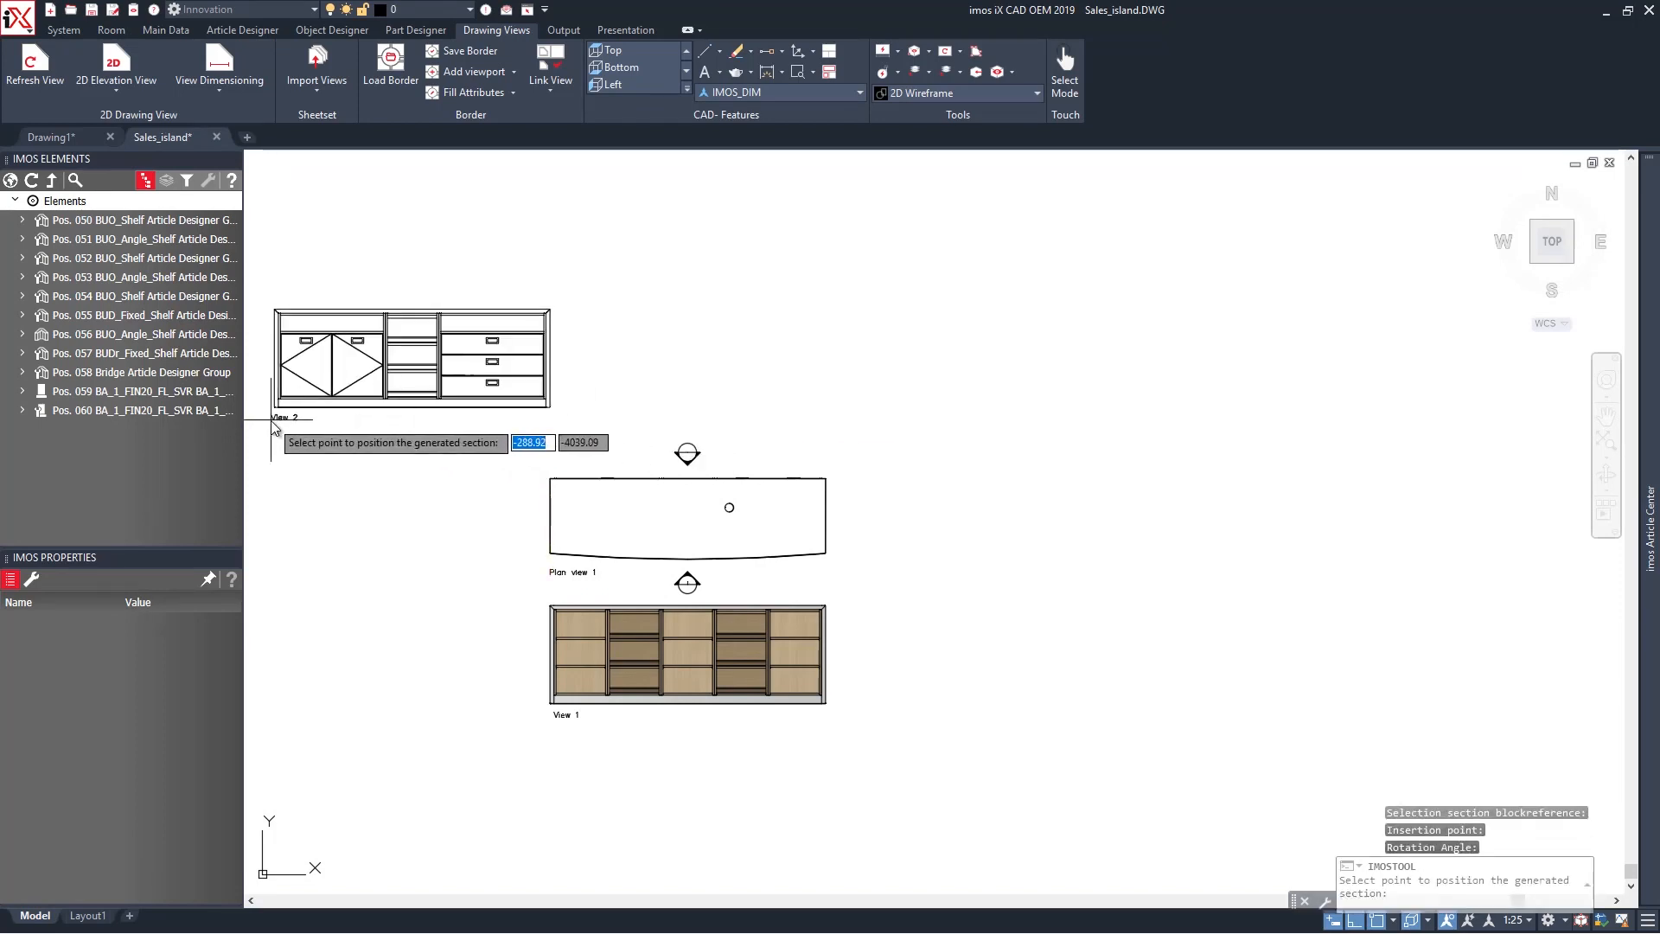
{"action": "left_click", "coordinate": [281, 430]}
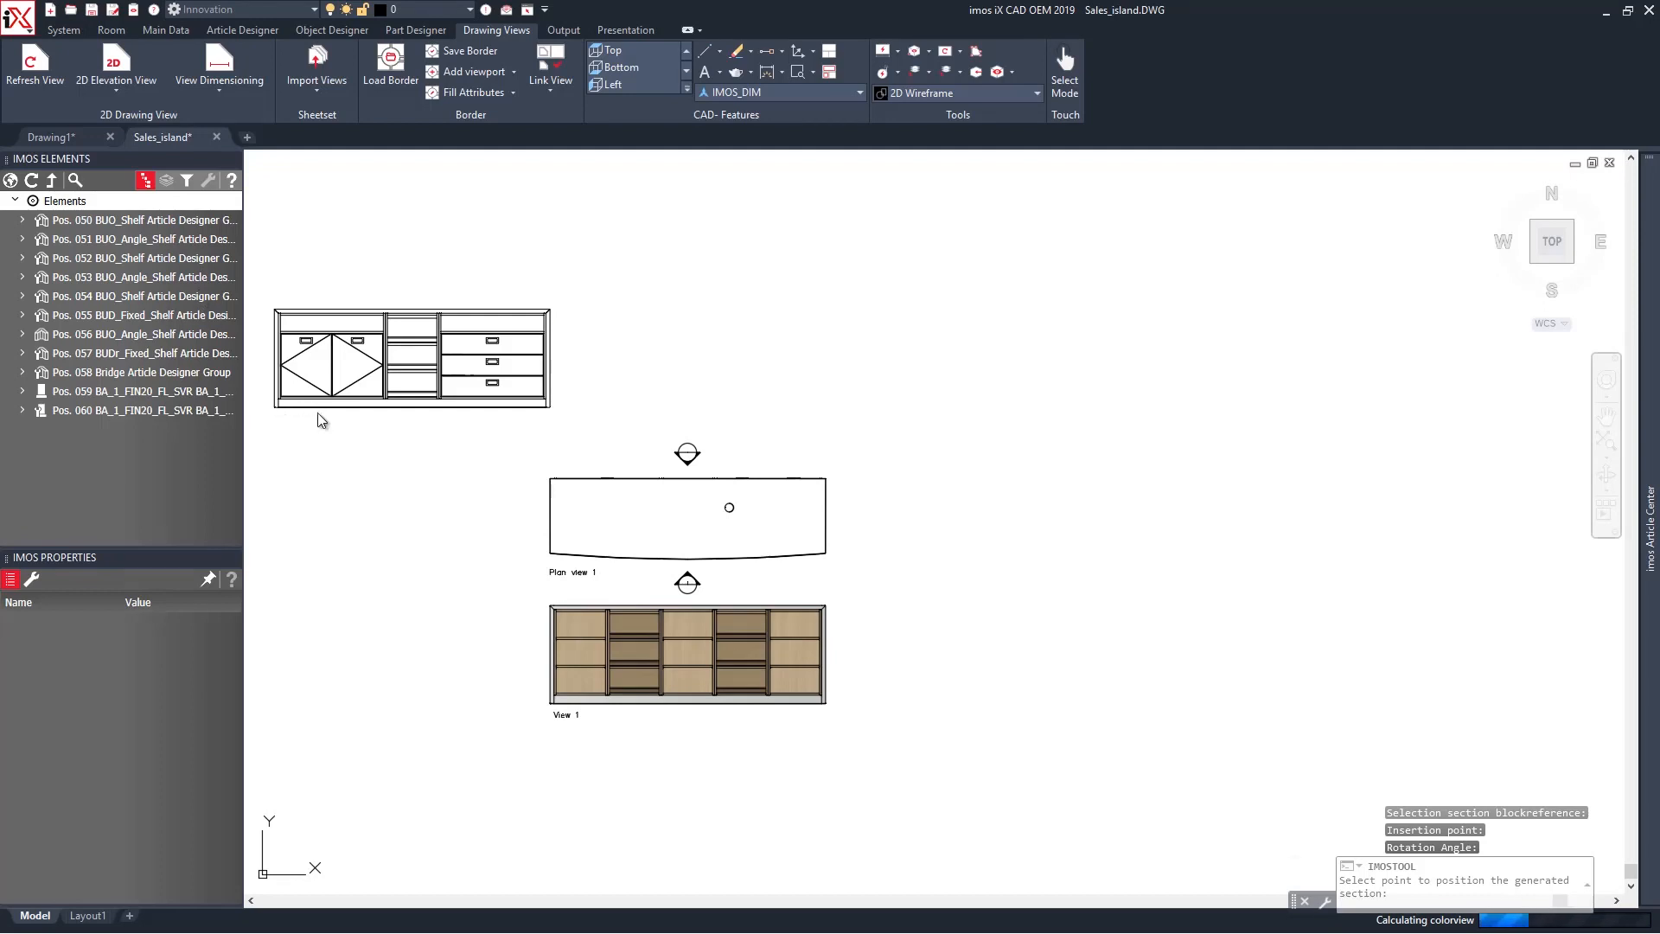
Move the back elevation so that it sits aligned directly below the front elevation.
{"action": "left_click", "coordinate": [275, 407]}
{"action": "type", "text": "m"}
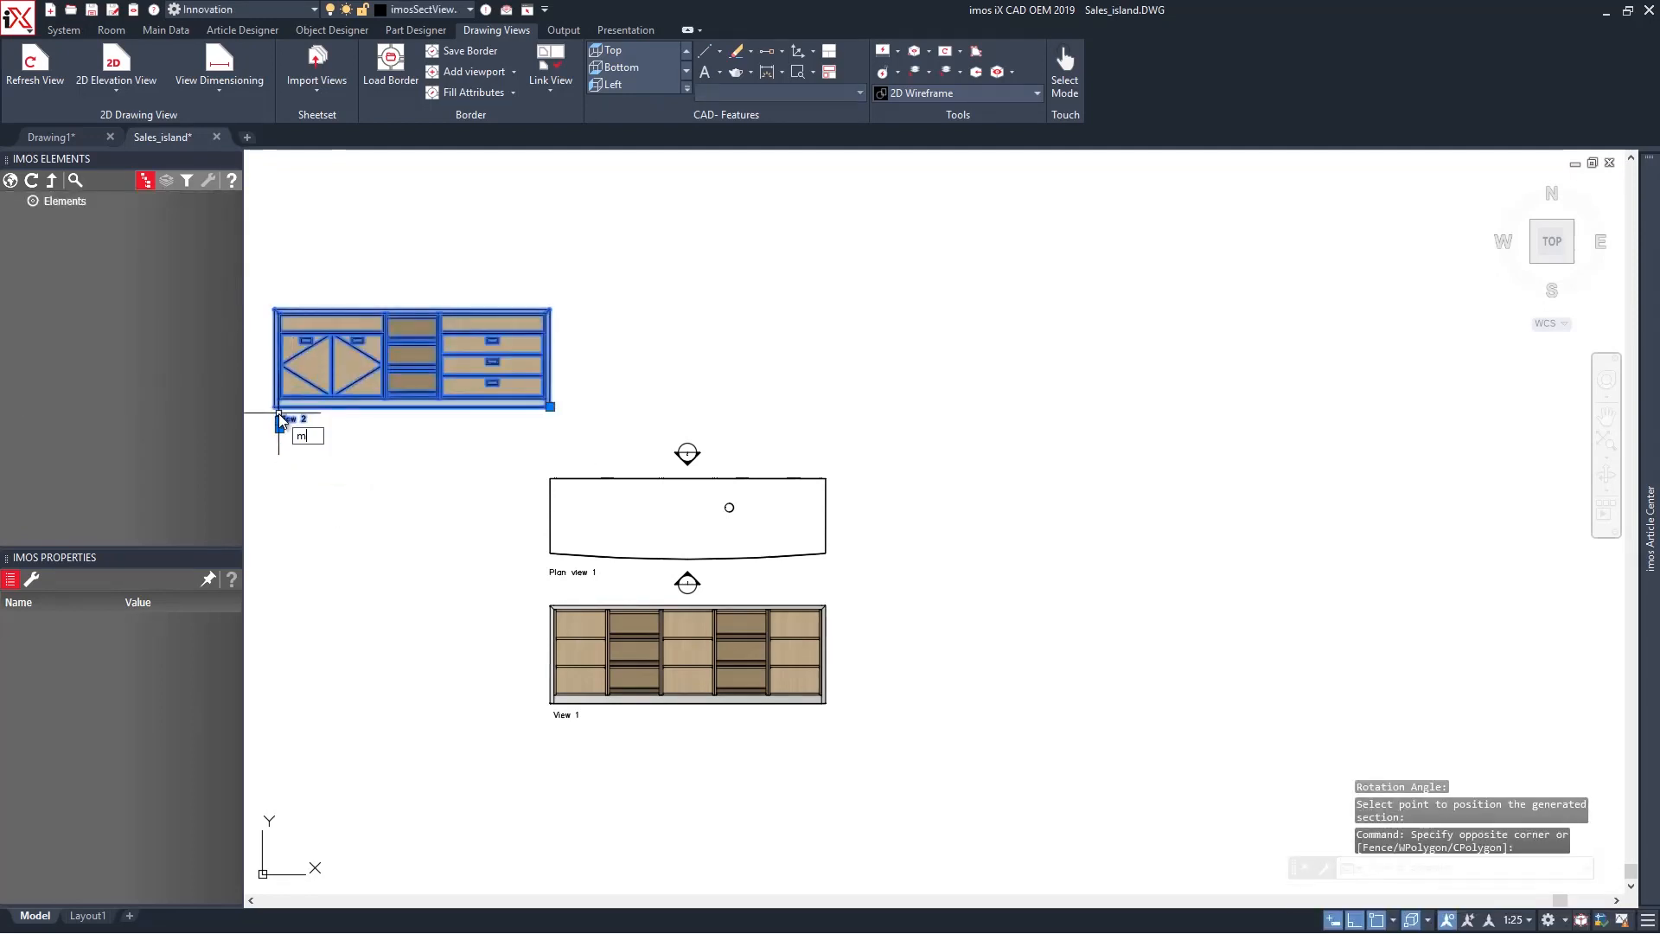
{"action": "key", "text": "Return"}
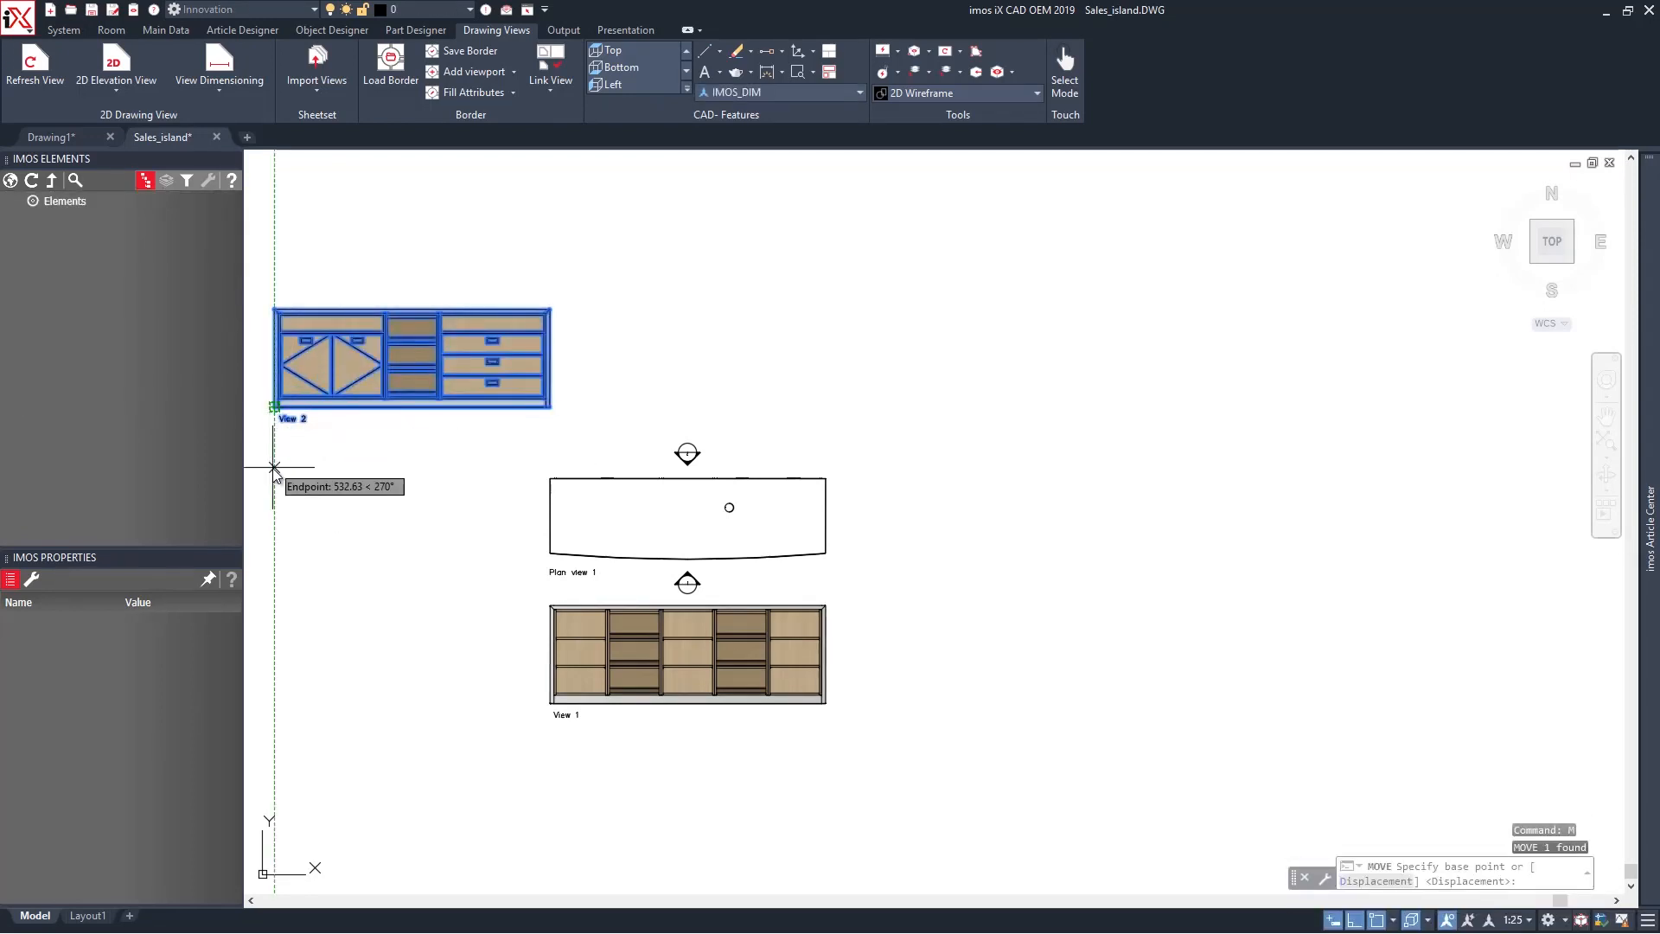
{"action": "left_click", "coordinate": [275, 268]}
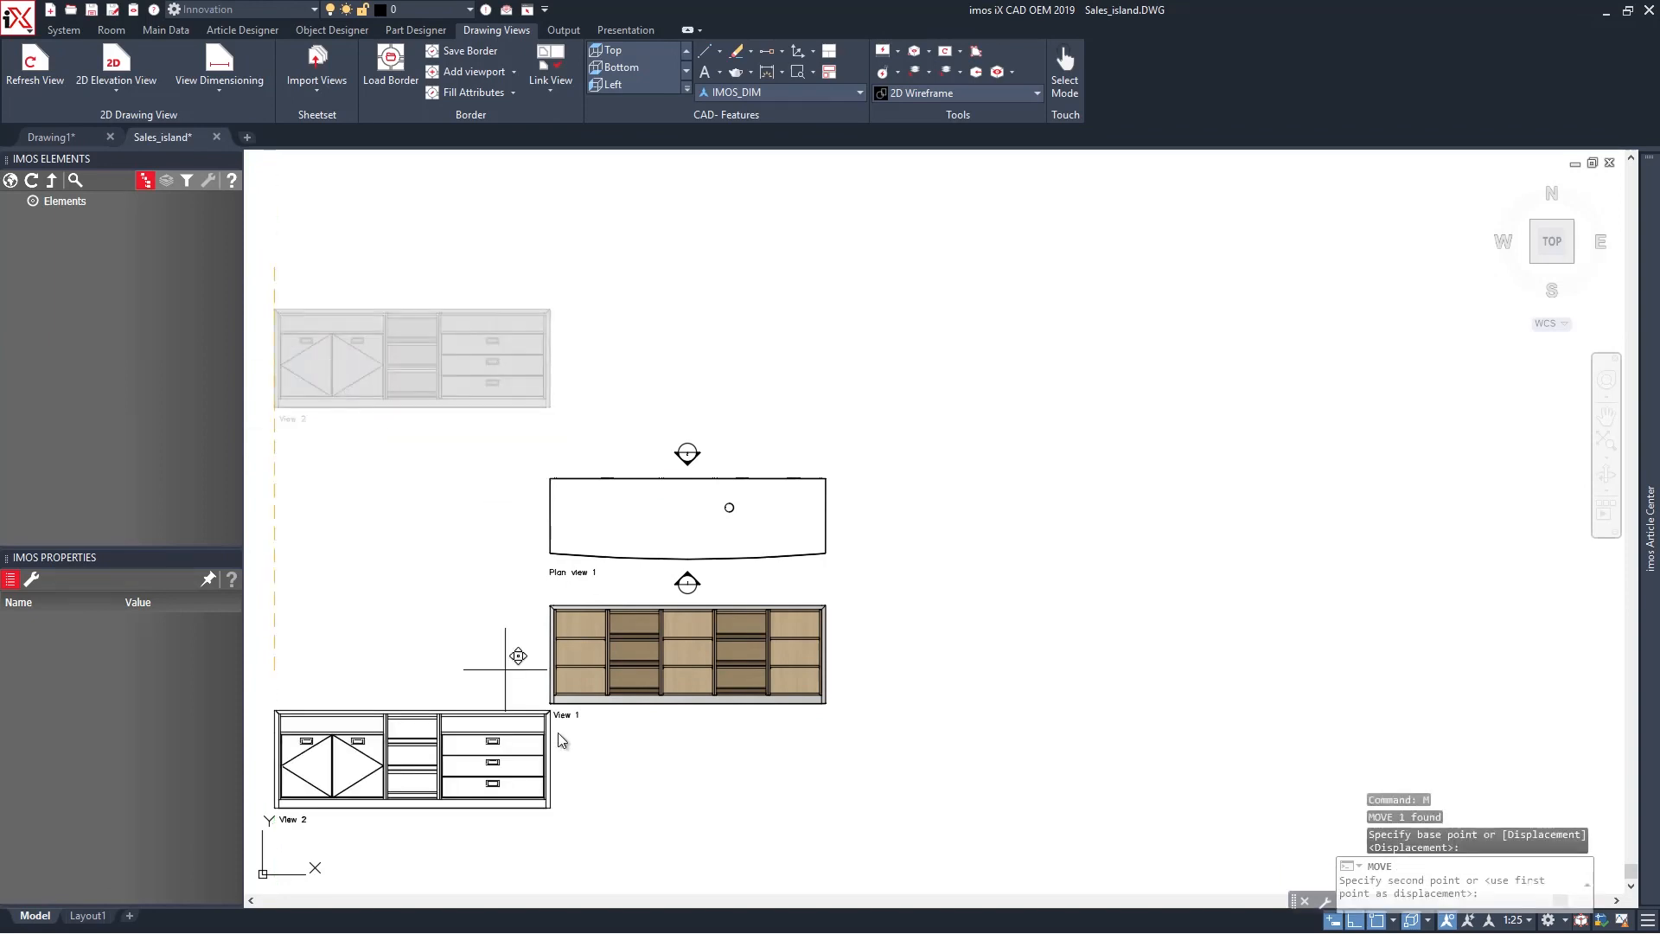
{"action": "left_click", "coordinate": [550, 705]}
{"action": "middle_click_drag", "start_coordinate": [465, 583], "coordinate": [486, 497]}
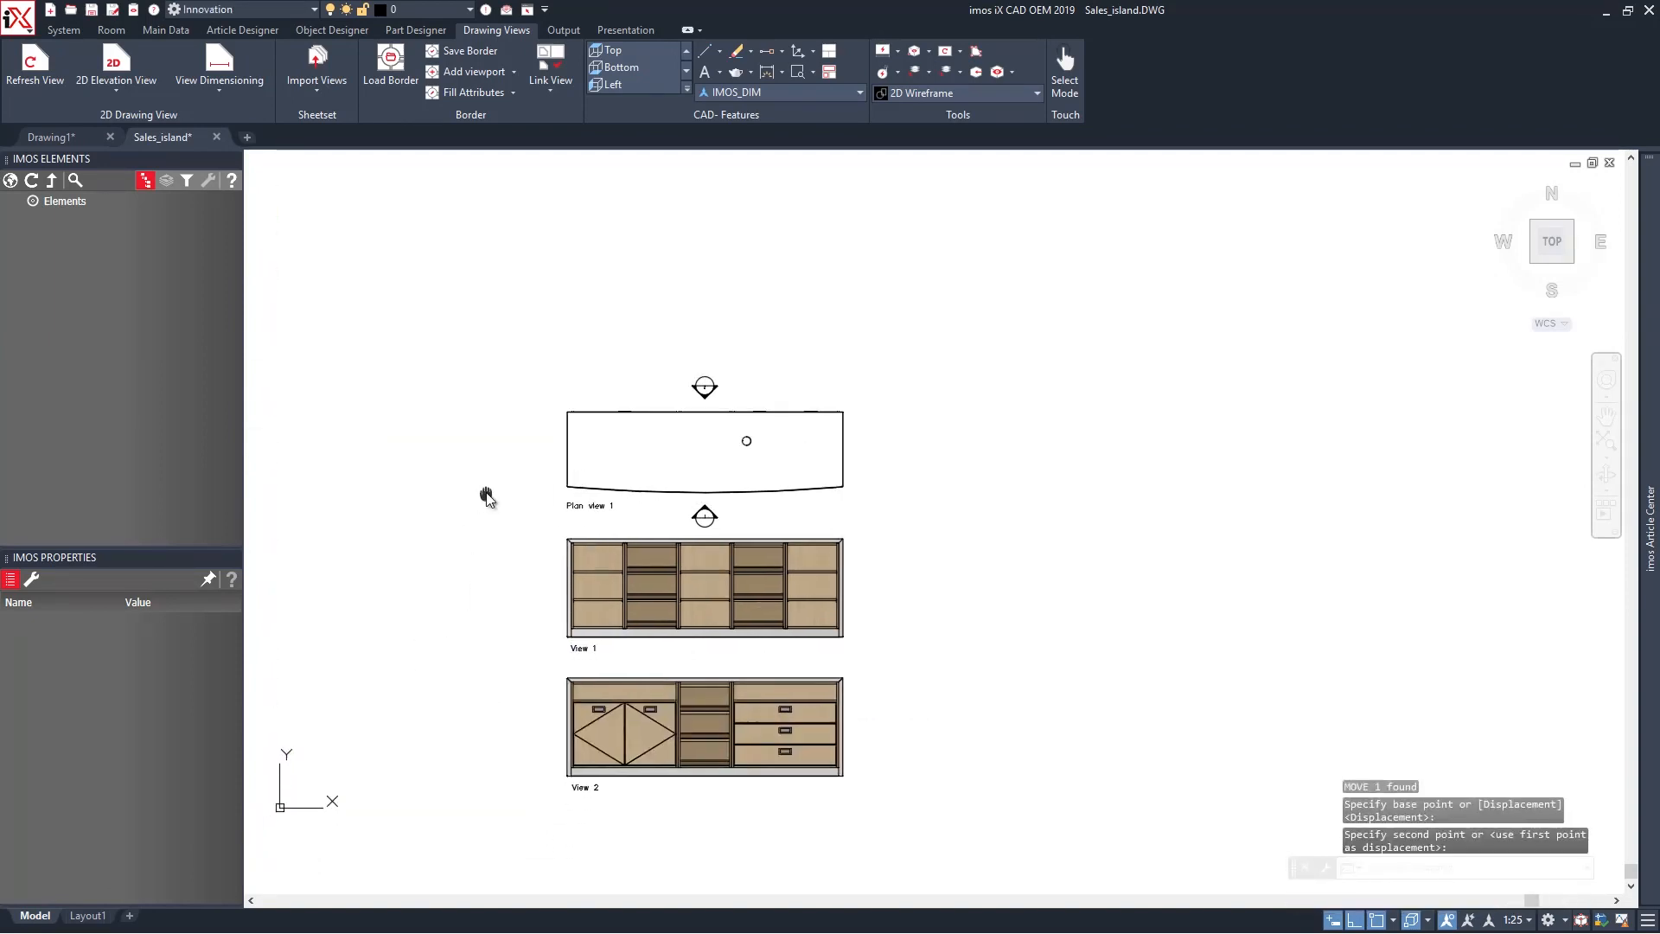
Create a coloured 2D elevation of the island's right-hand end and place it beside the plan view.
{"action": "left_click", "coordinate": [52, 71]}
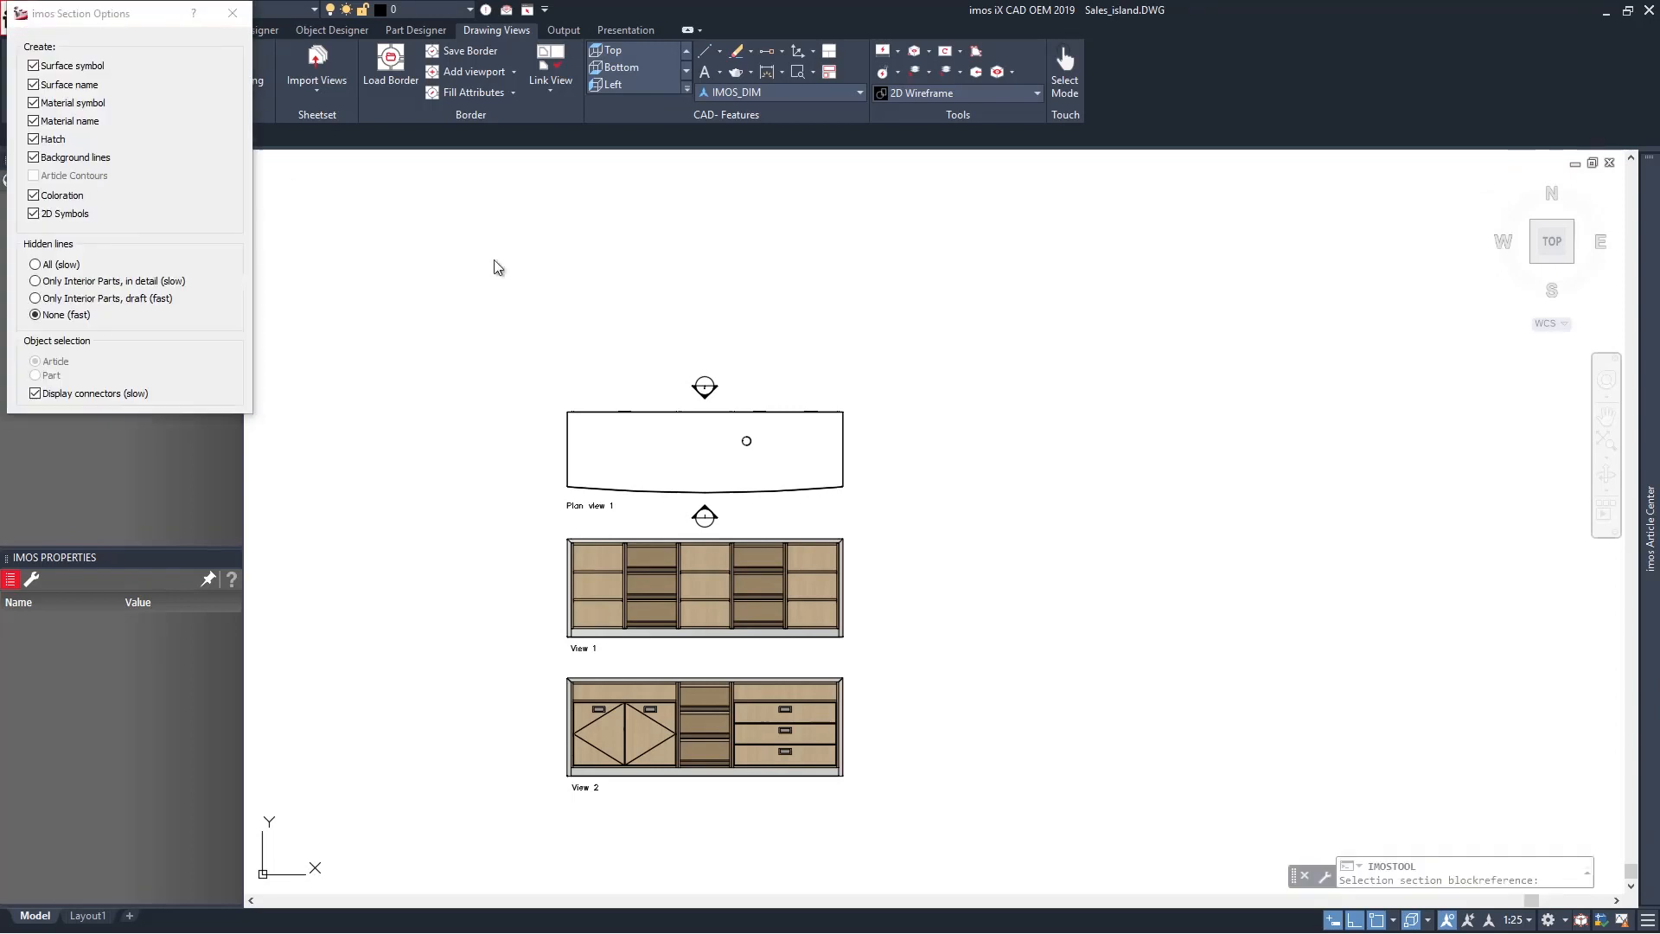
{"action": "left_click", "coordinate": [844, 445]}
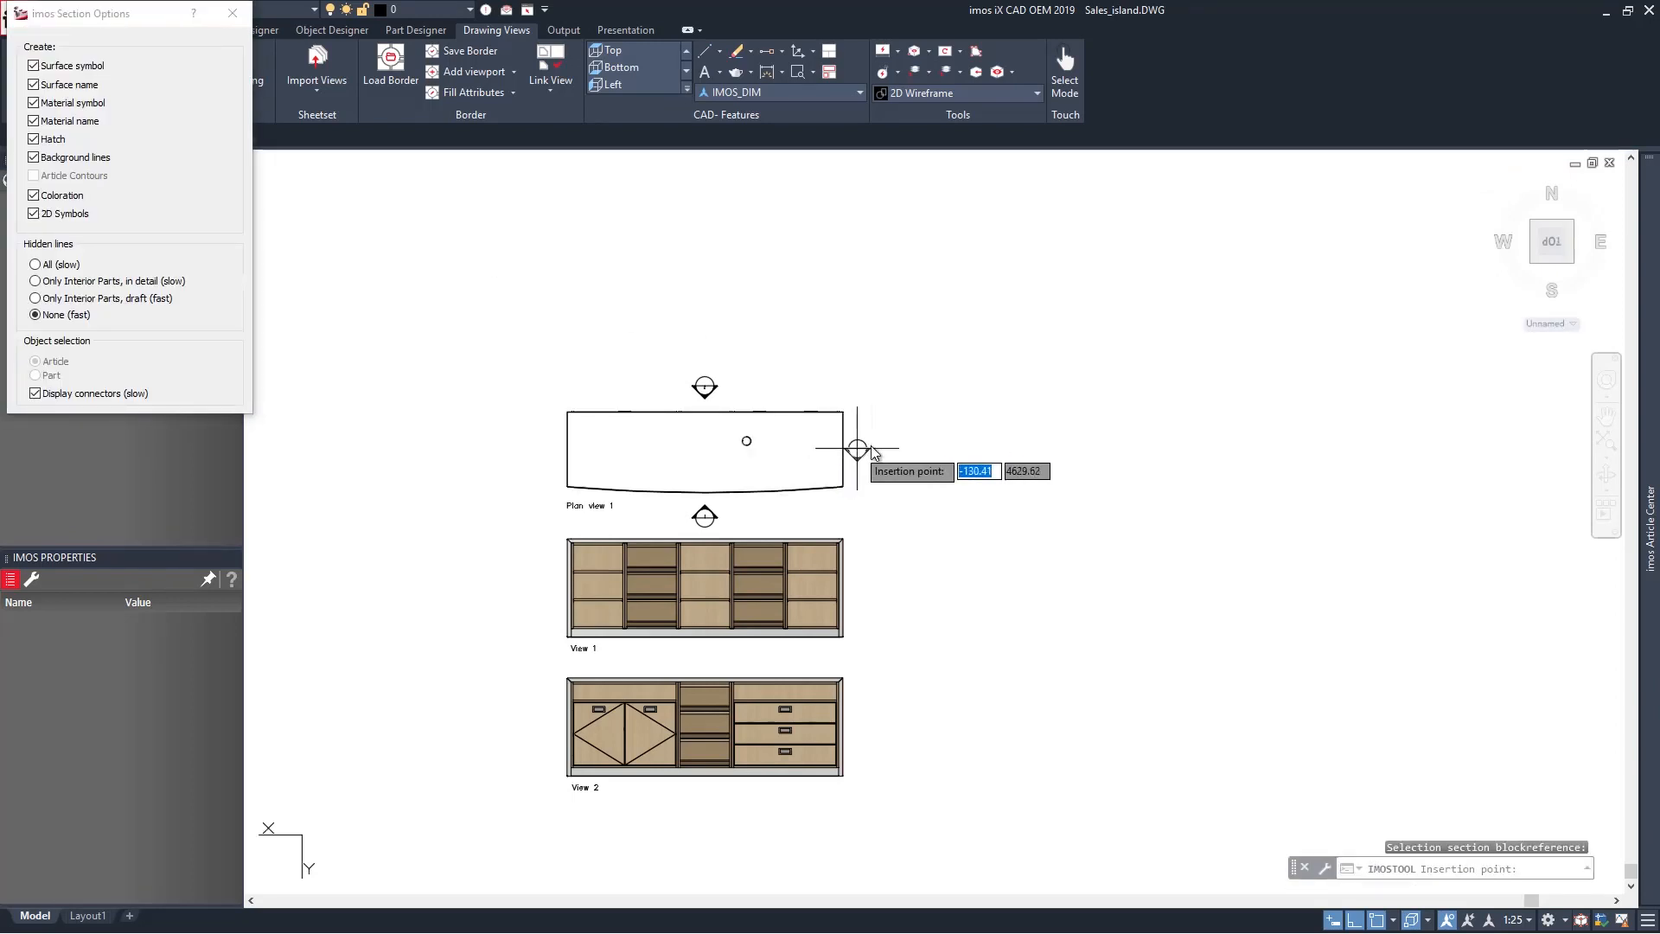
{"action": "left_click", "coordinate": [875, 449]}
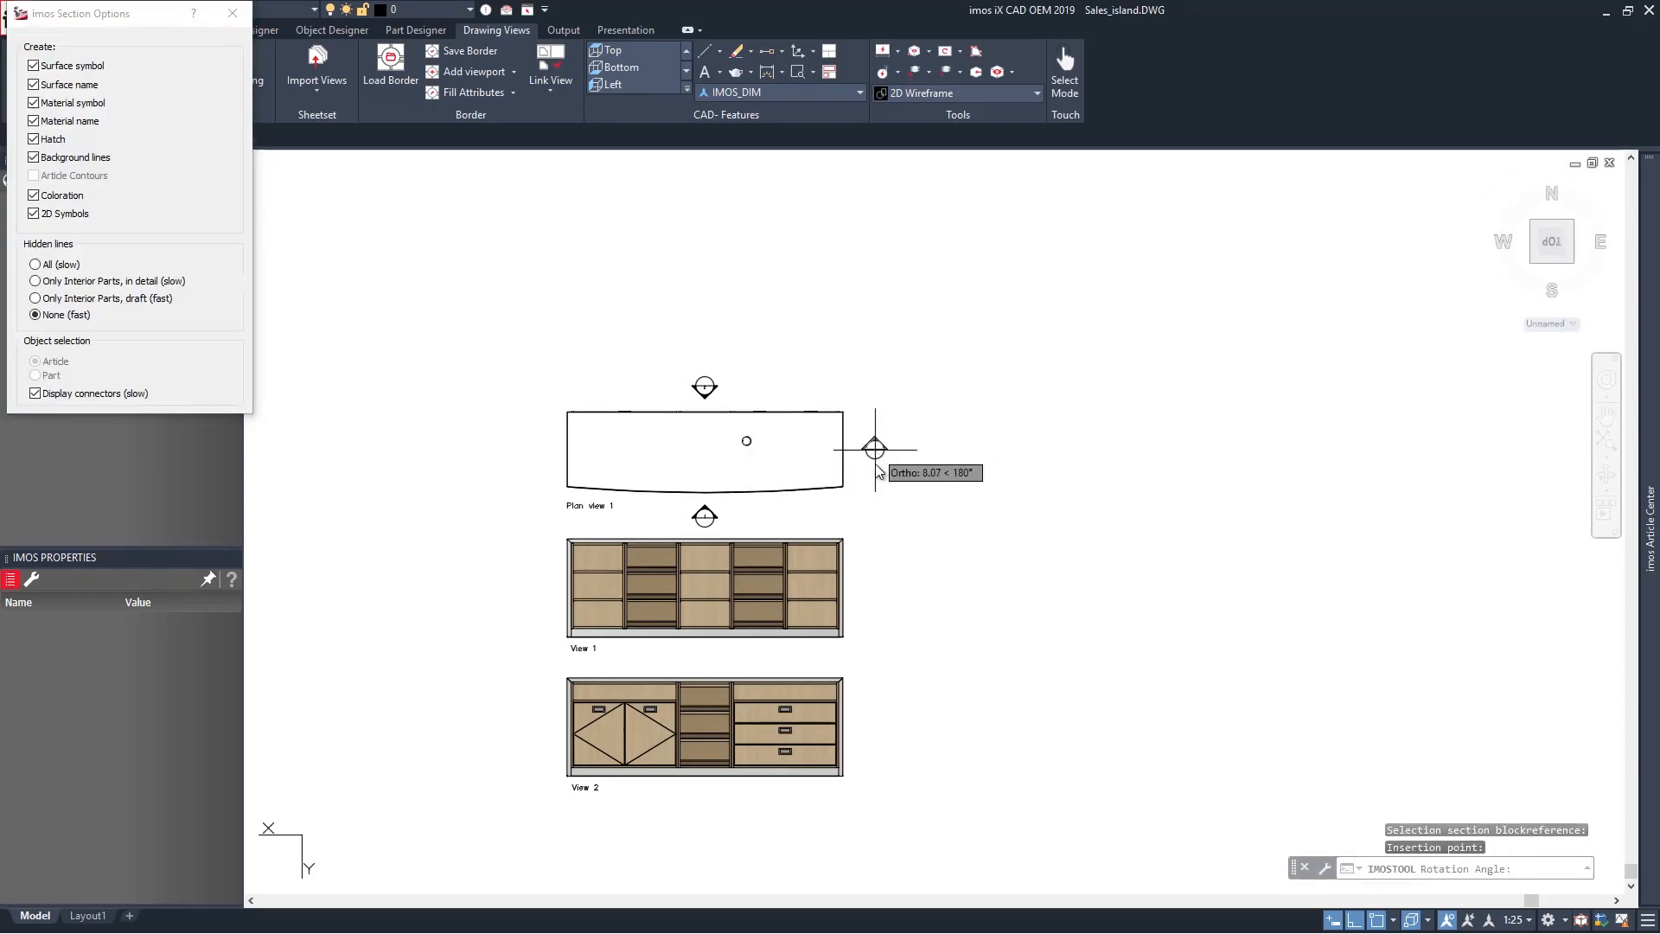
{"action": "left_click", "coordinate": [893, 298]}
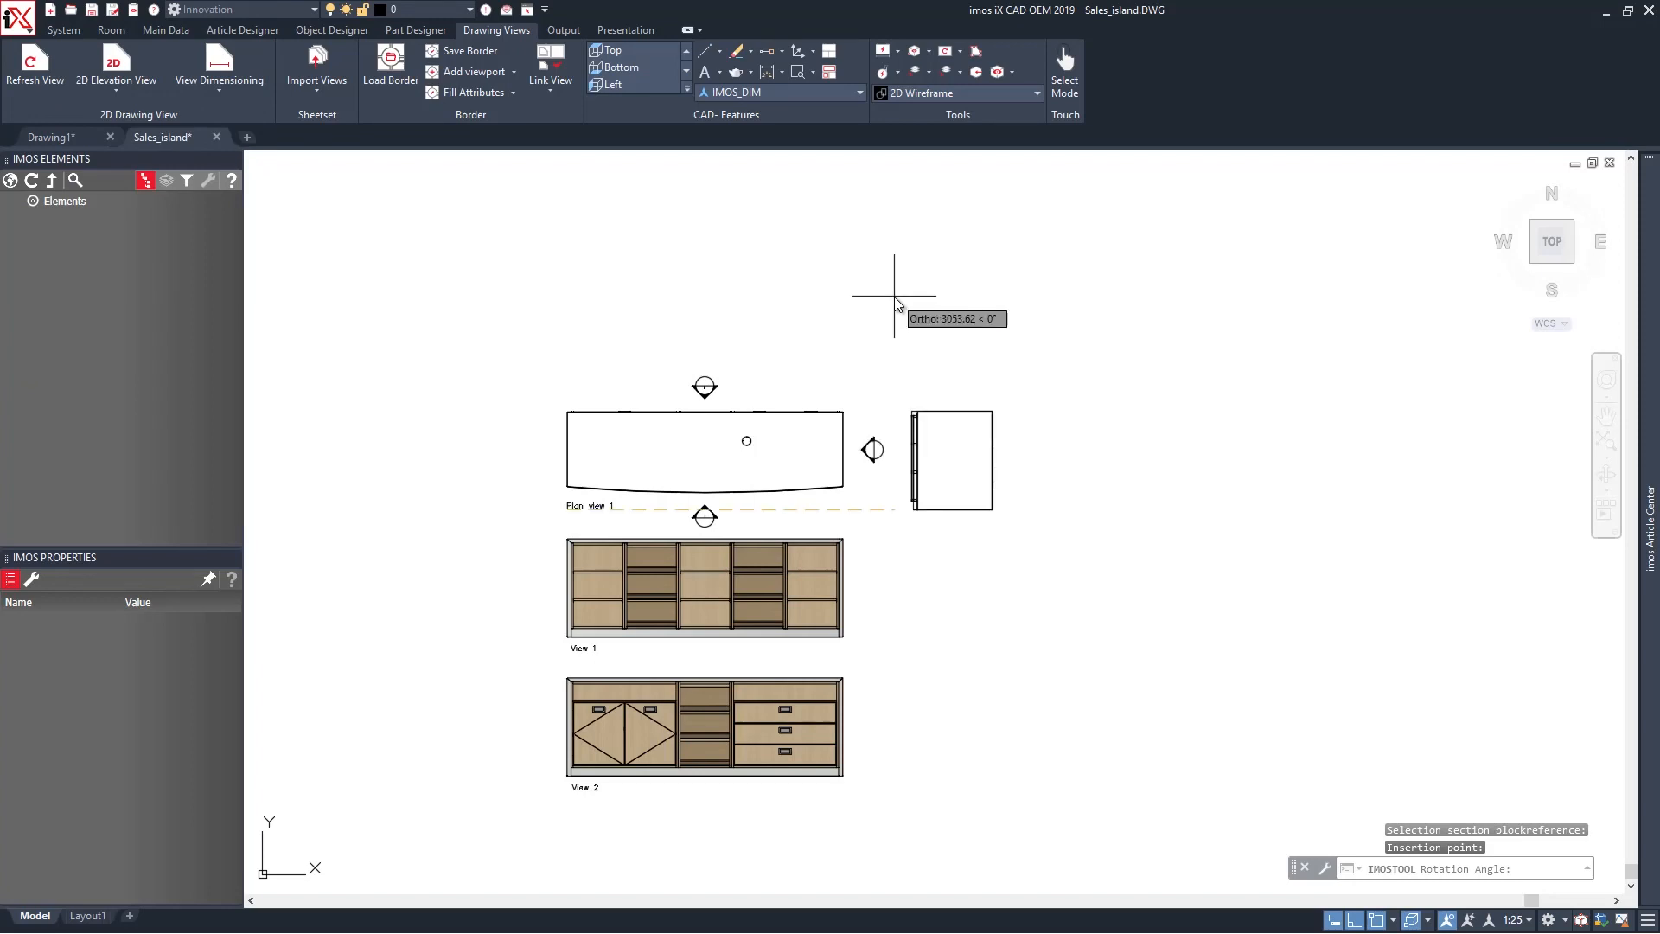
{"action": "left_click", "coordinate": [895, 303]}
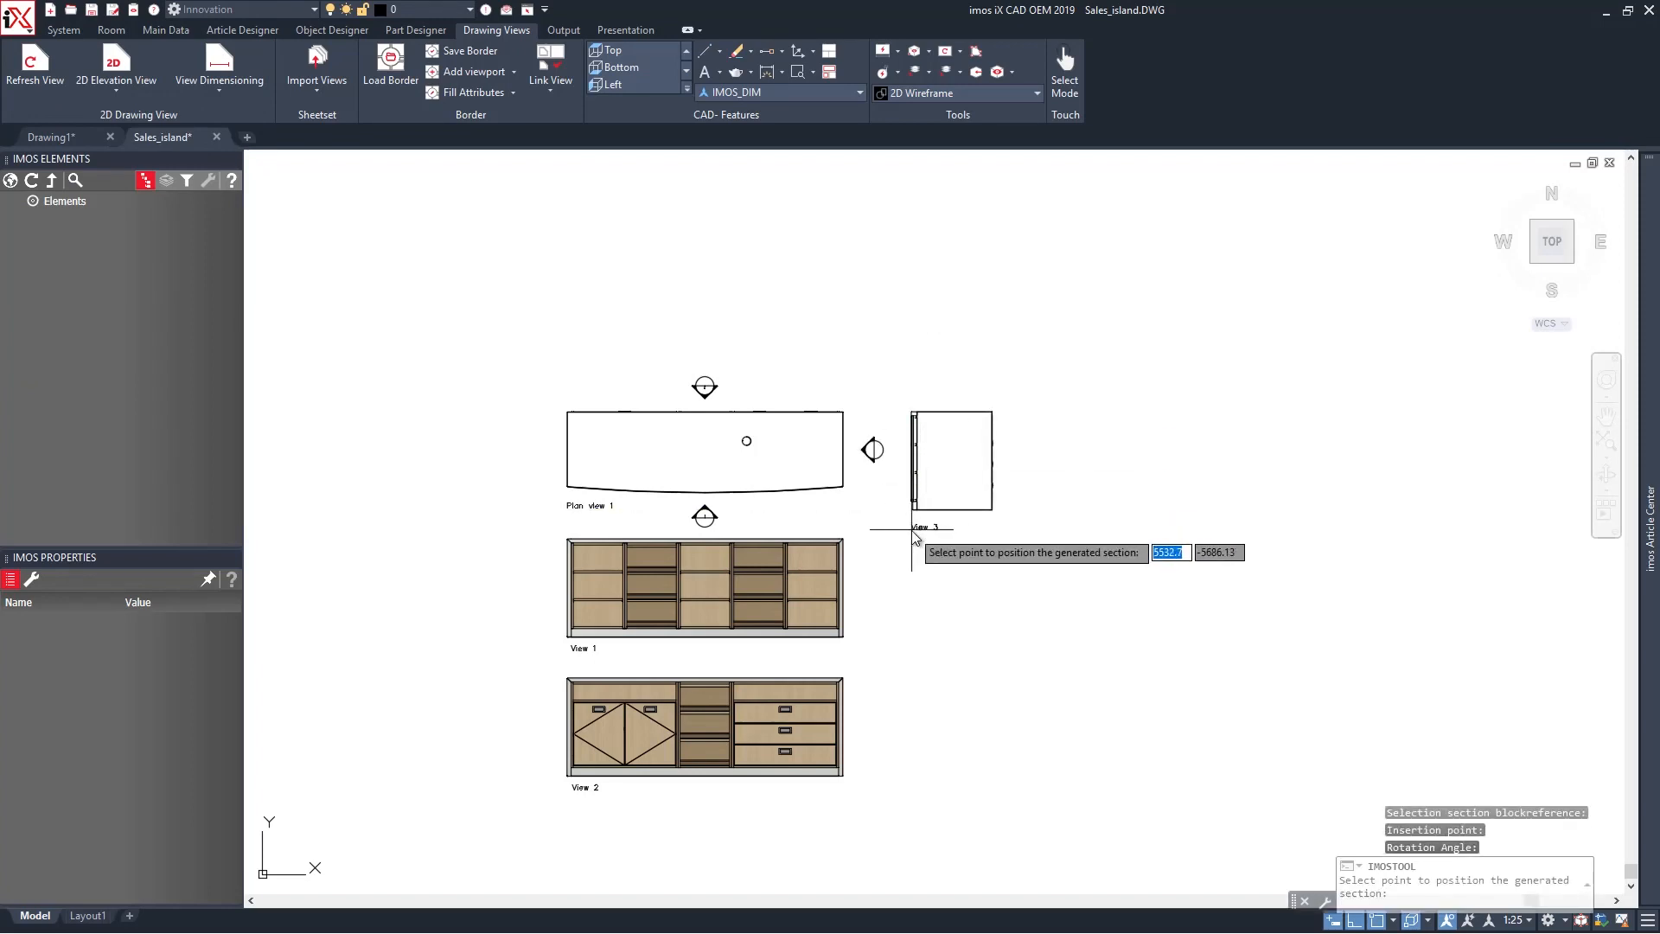
{"action": "left_click", "coordinate": [953, 515]}
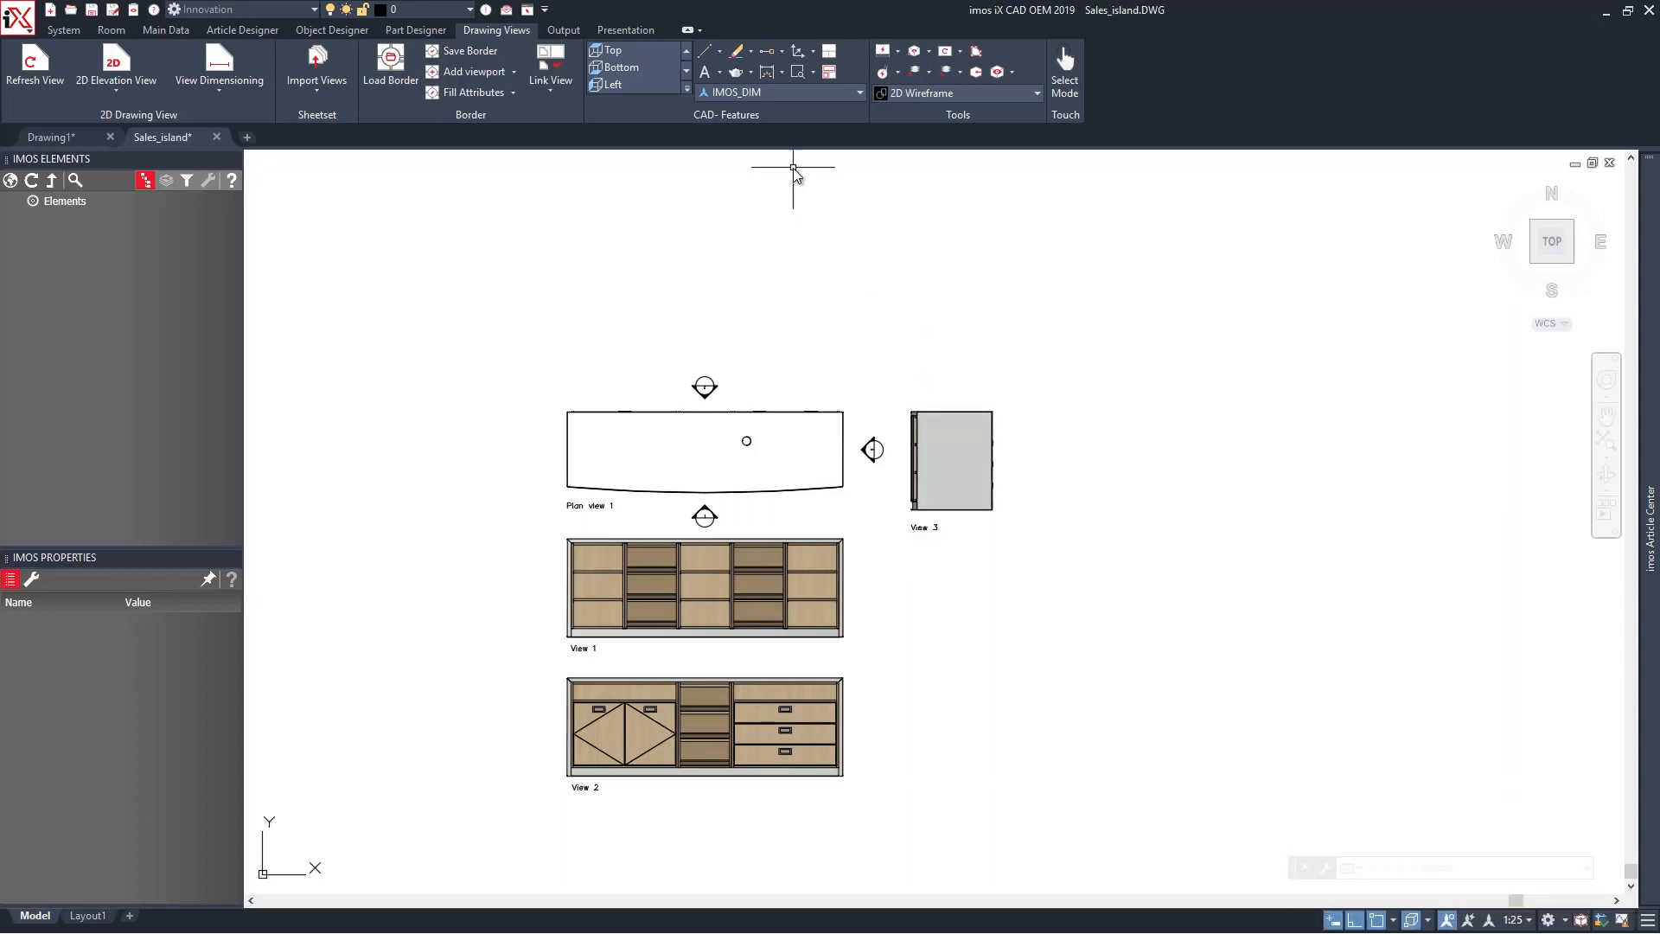
Create vertical section A-A through the front elevation's right-hand bay, its upper side right of the line, and place it beside the elevation.
{"action": "scroll", "coordinate": [928, 407], "scroll_direction": "up", "scroll_amount": 8}
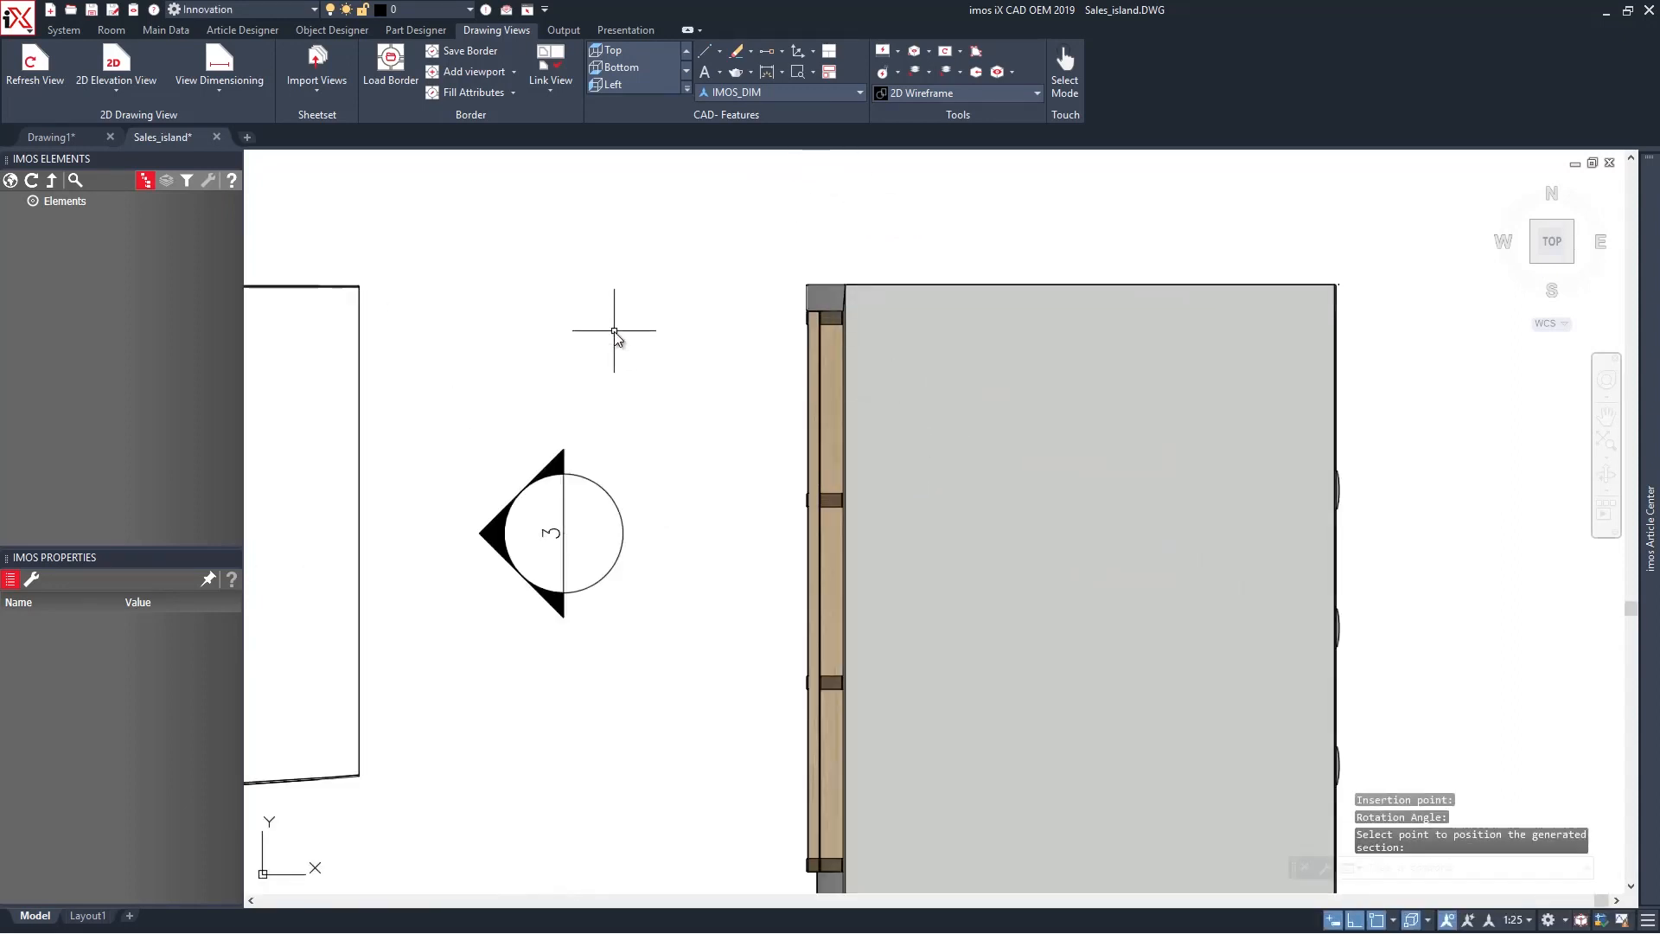
{"action": "scroll", "coordinate": [613, 331], "scroll_direction": "down", "scroll_amount": 8}
{"action": "mouse_move", "coordinate": [622, 554]}
{"action": "middle_mouse_down"}
{"action": "mouse_move", "coordinate": [682, 484]}
{"action": "mouse_move", "coordinate": [936, 298]}
{"action": "mouse_move", "coordinate": [943, 250]}
{"action": "middle_mouse_up"}
{"action": "middle_click_drag", "start_coordinate": [373, 475], "coordinate": [393, 512]}
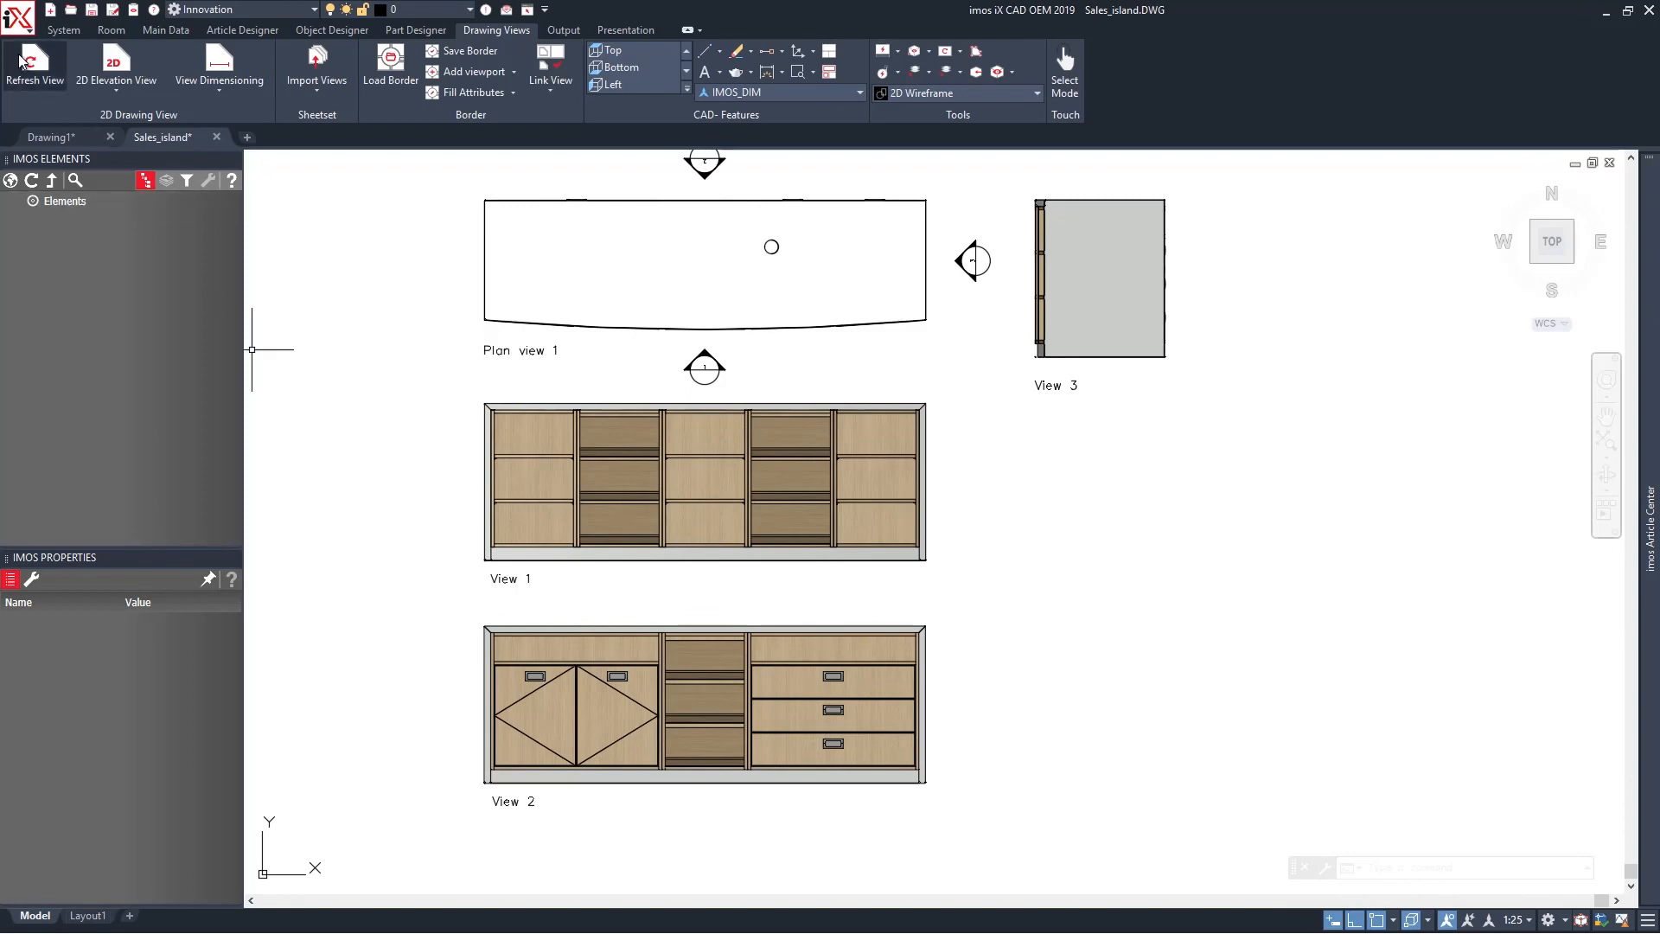
{"action": "left_click", "coordinate": [116, 64]}
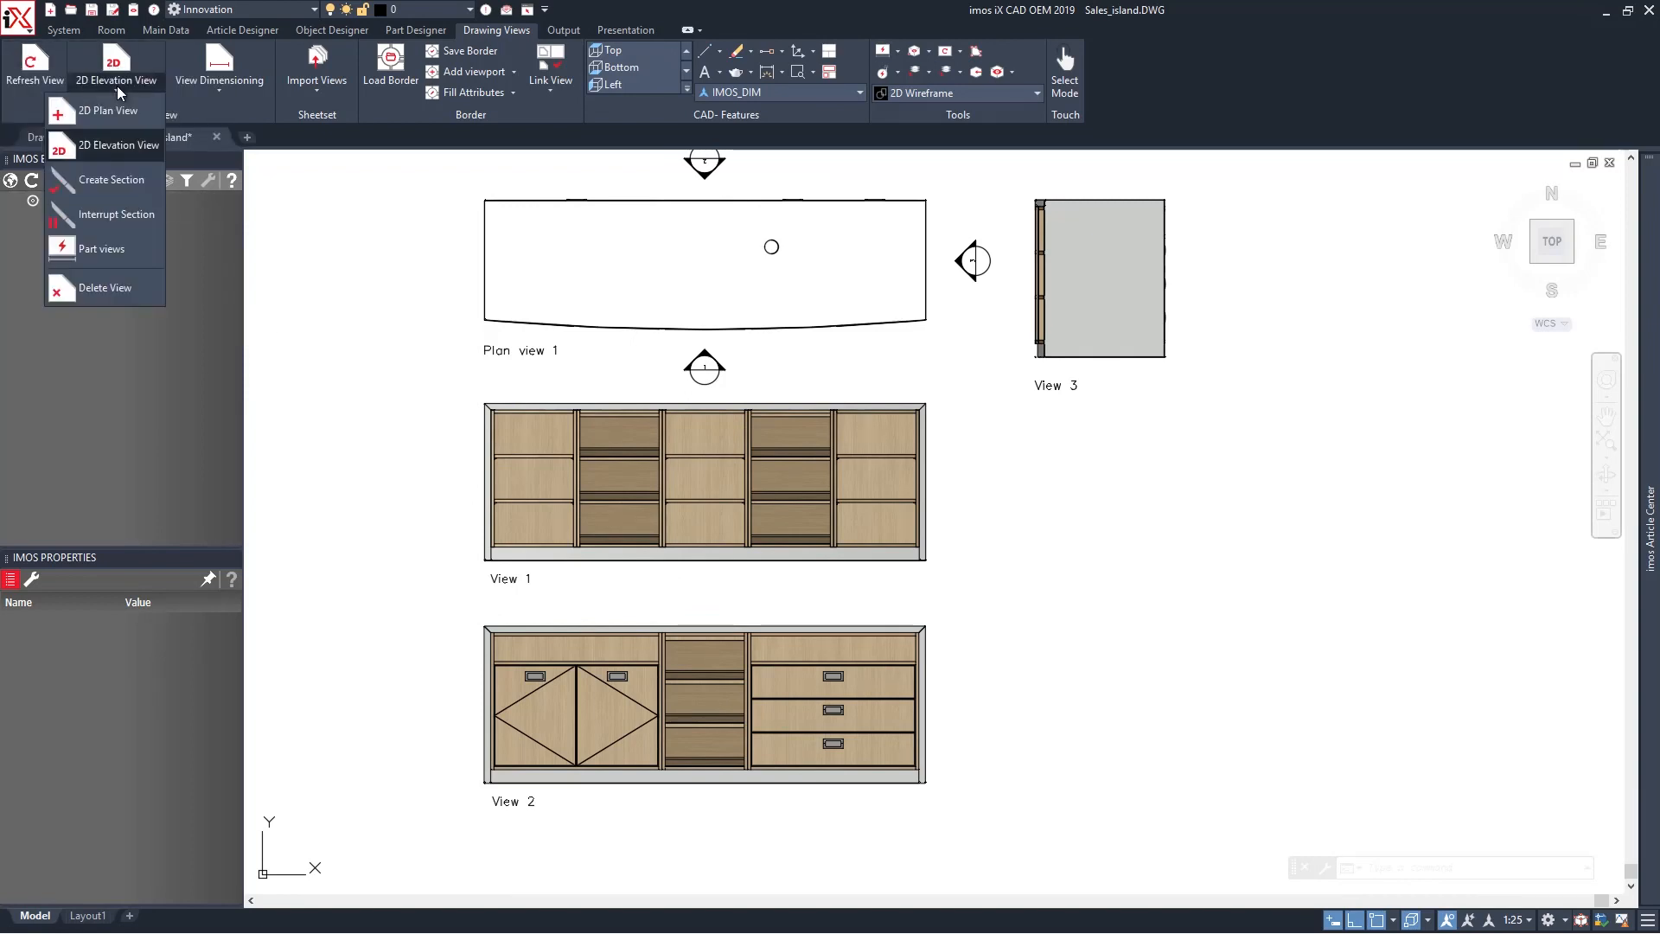
{"action": "left_click", "coordinate": [111, 180]}
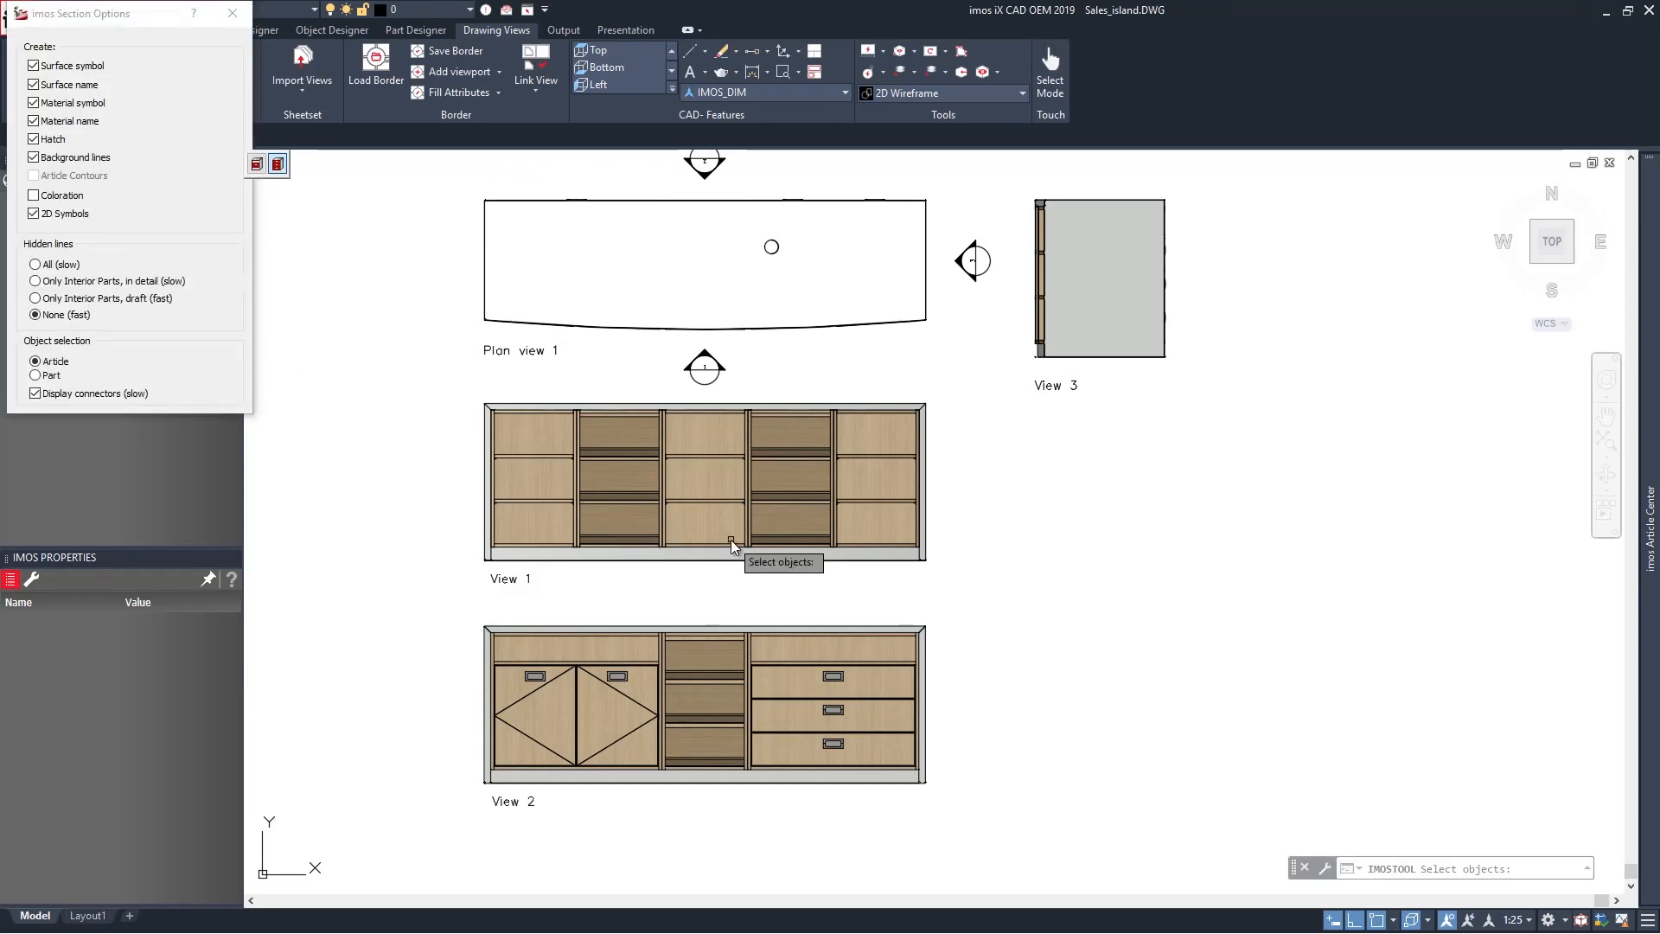
{"action": "left_click", "coordinate": [875, 549]}
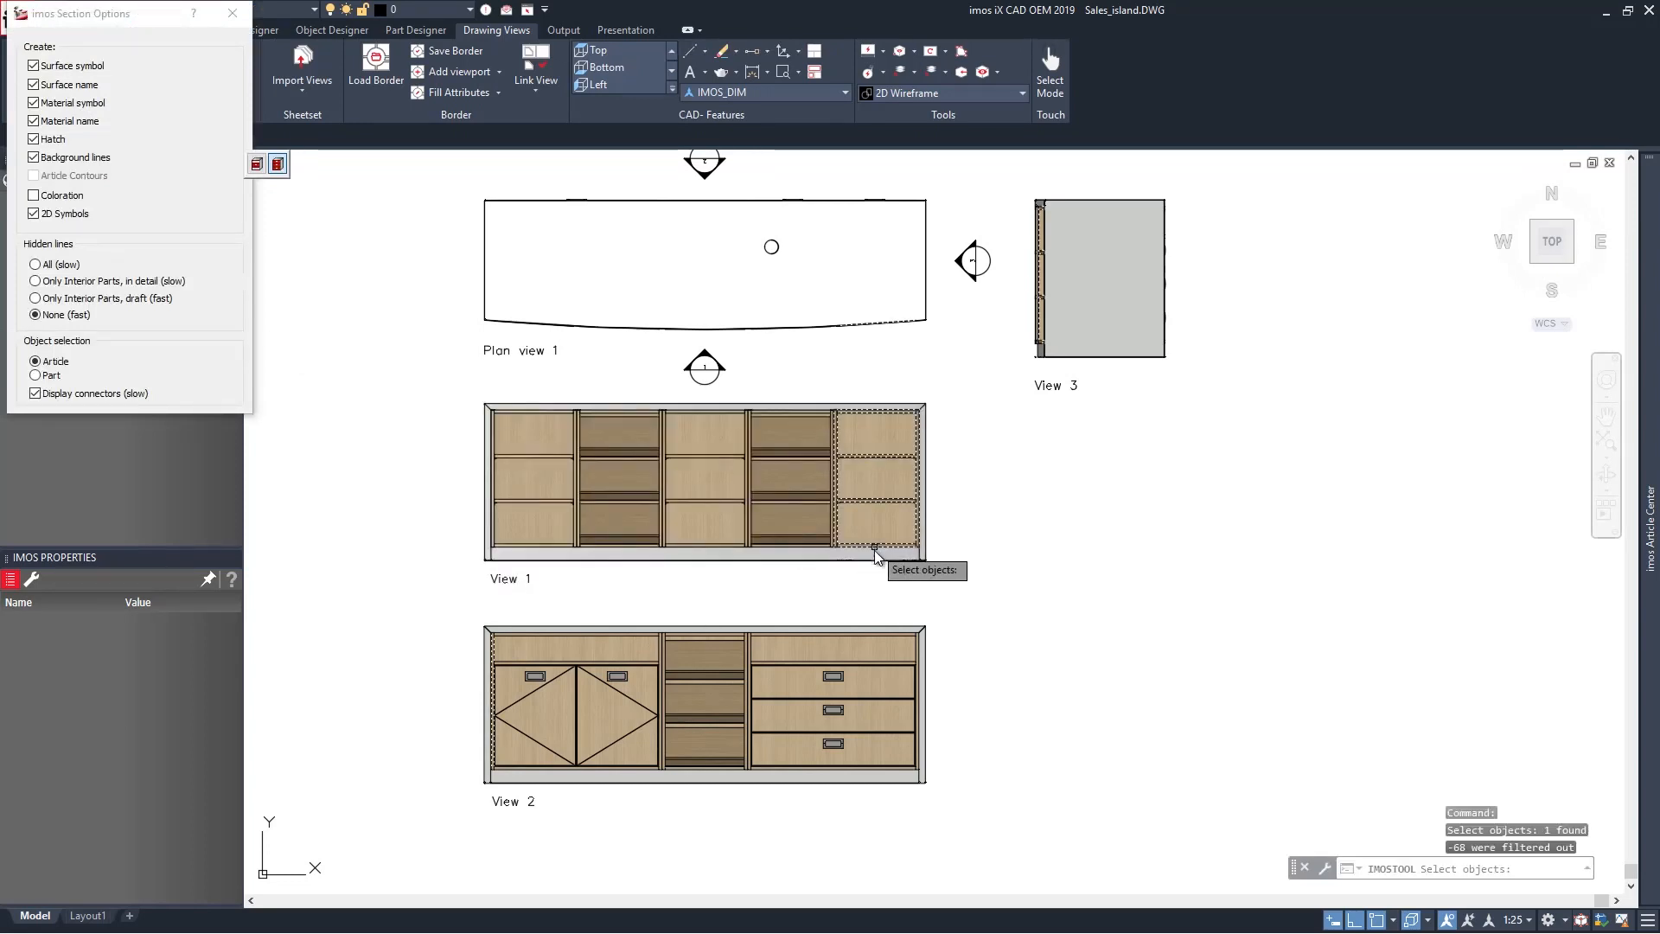
{"action": "left_click", "coordinate": [873, 564]}
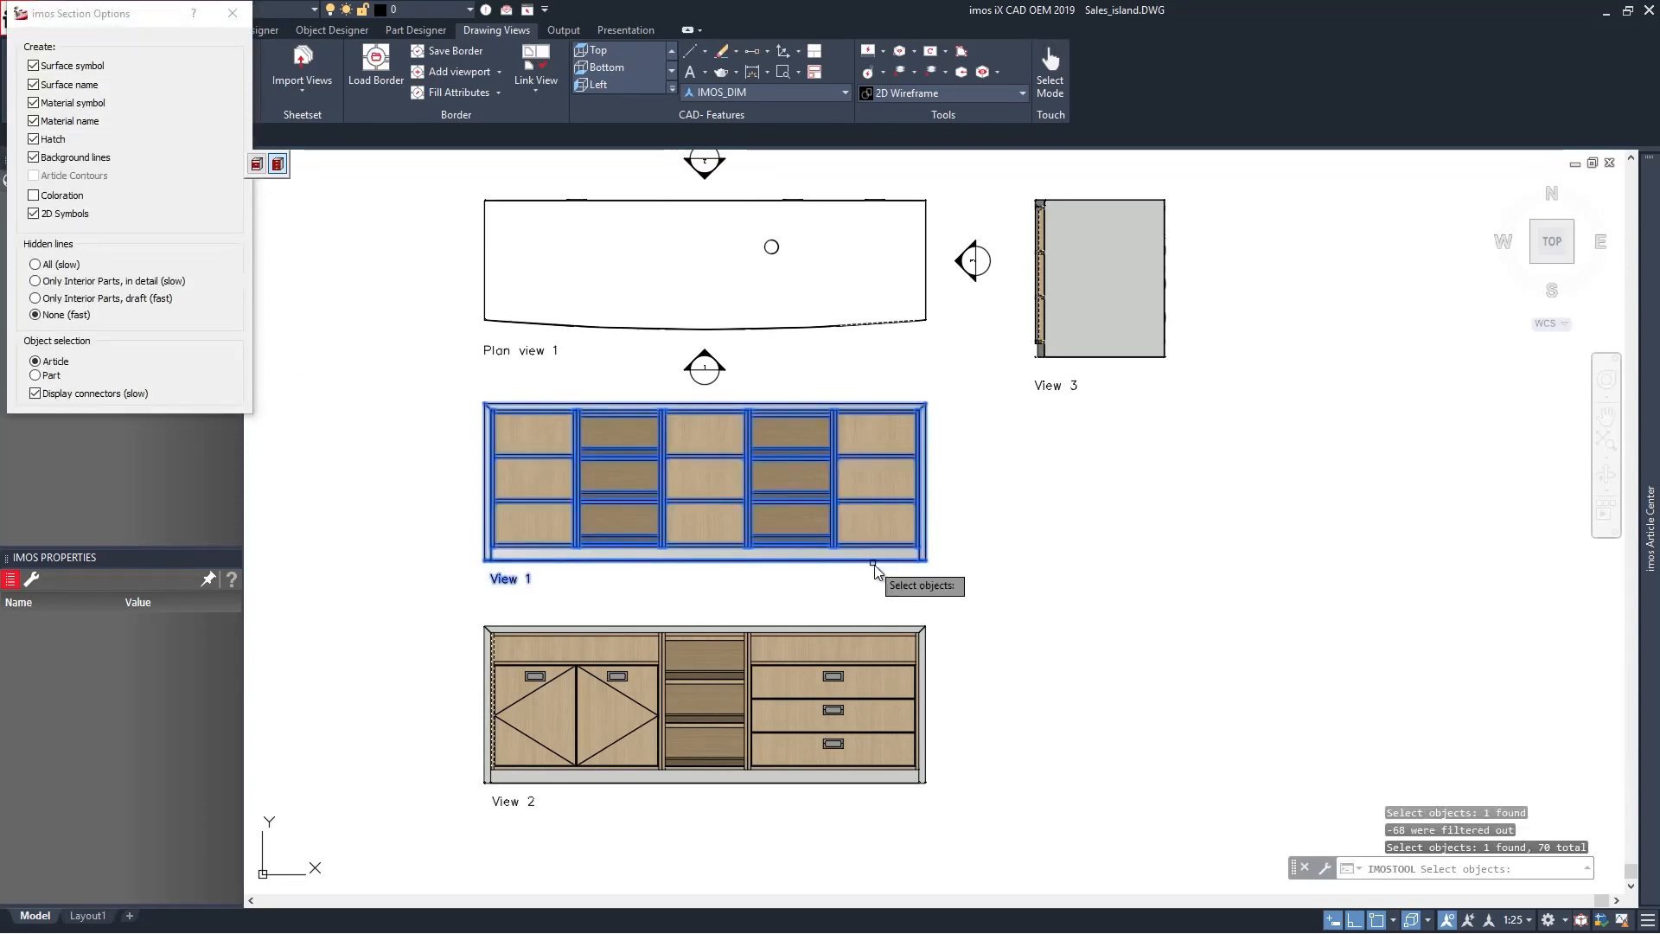
{"action": "left_click", "coordinate": [871, 400]}
{"action": "left_click", "coordinate": [868, 397]}
{"action": "key", "text": "Return"}
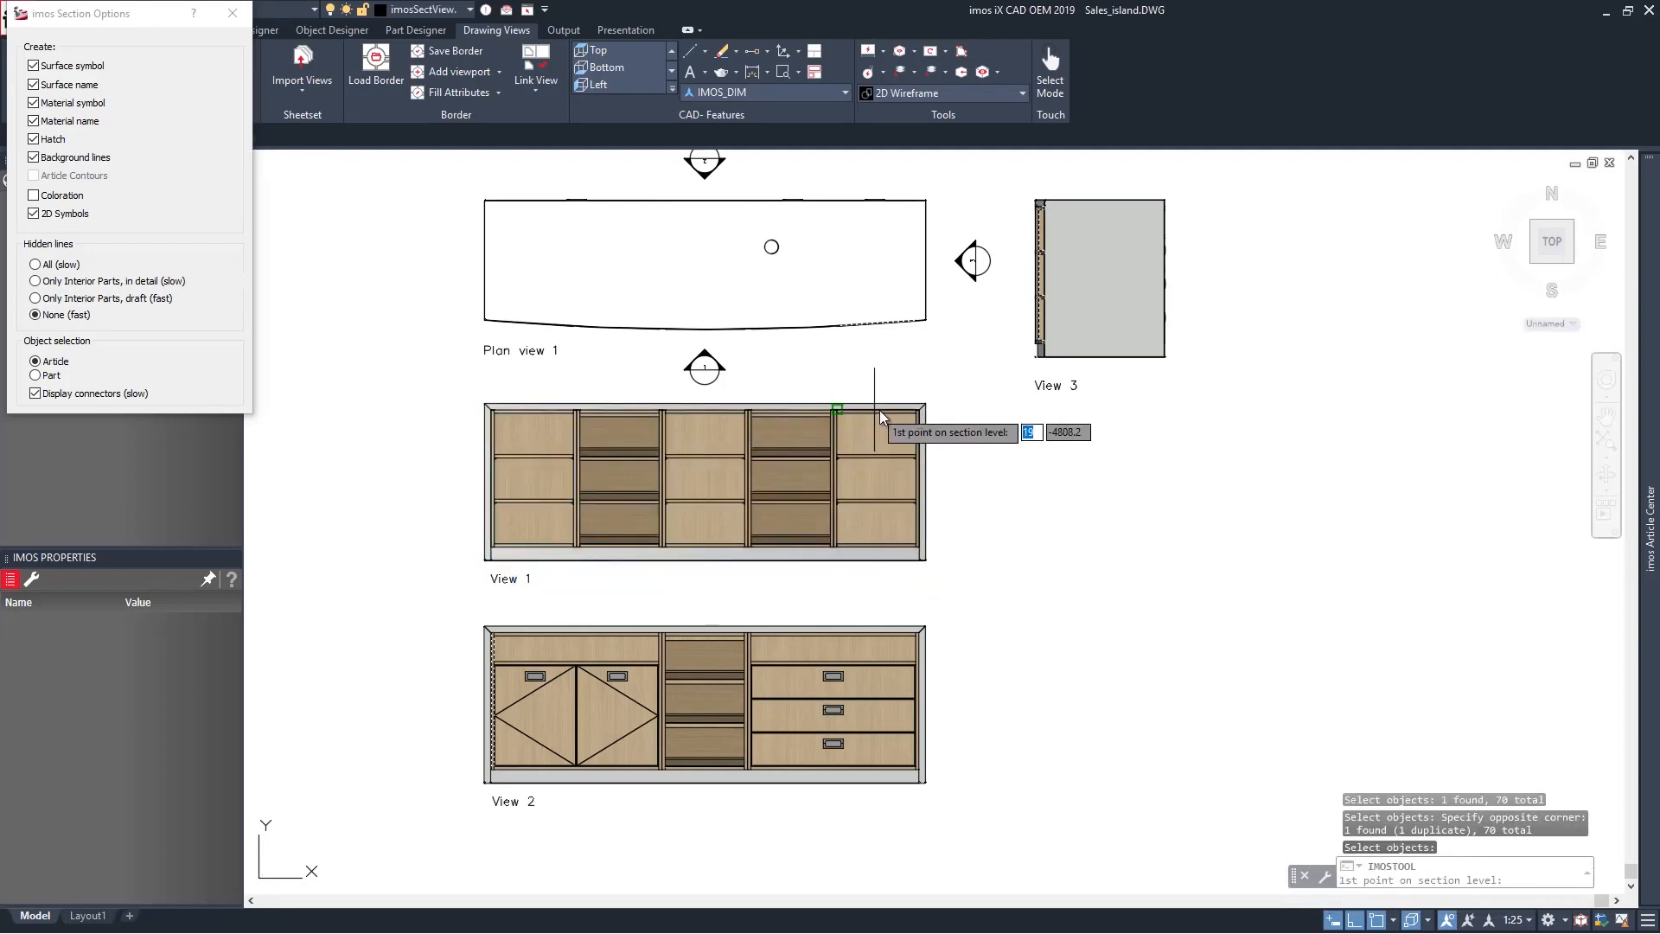
{"action": "left_click", "coordinate": [876, 373]}
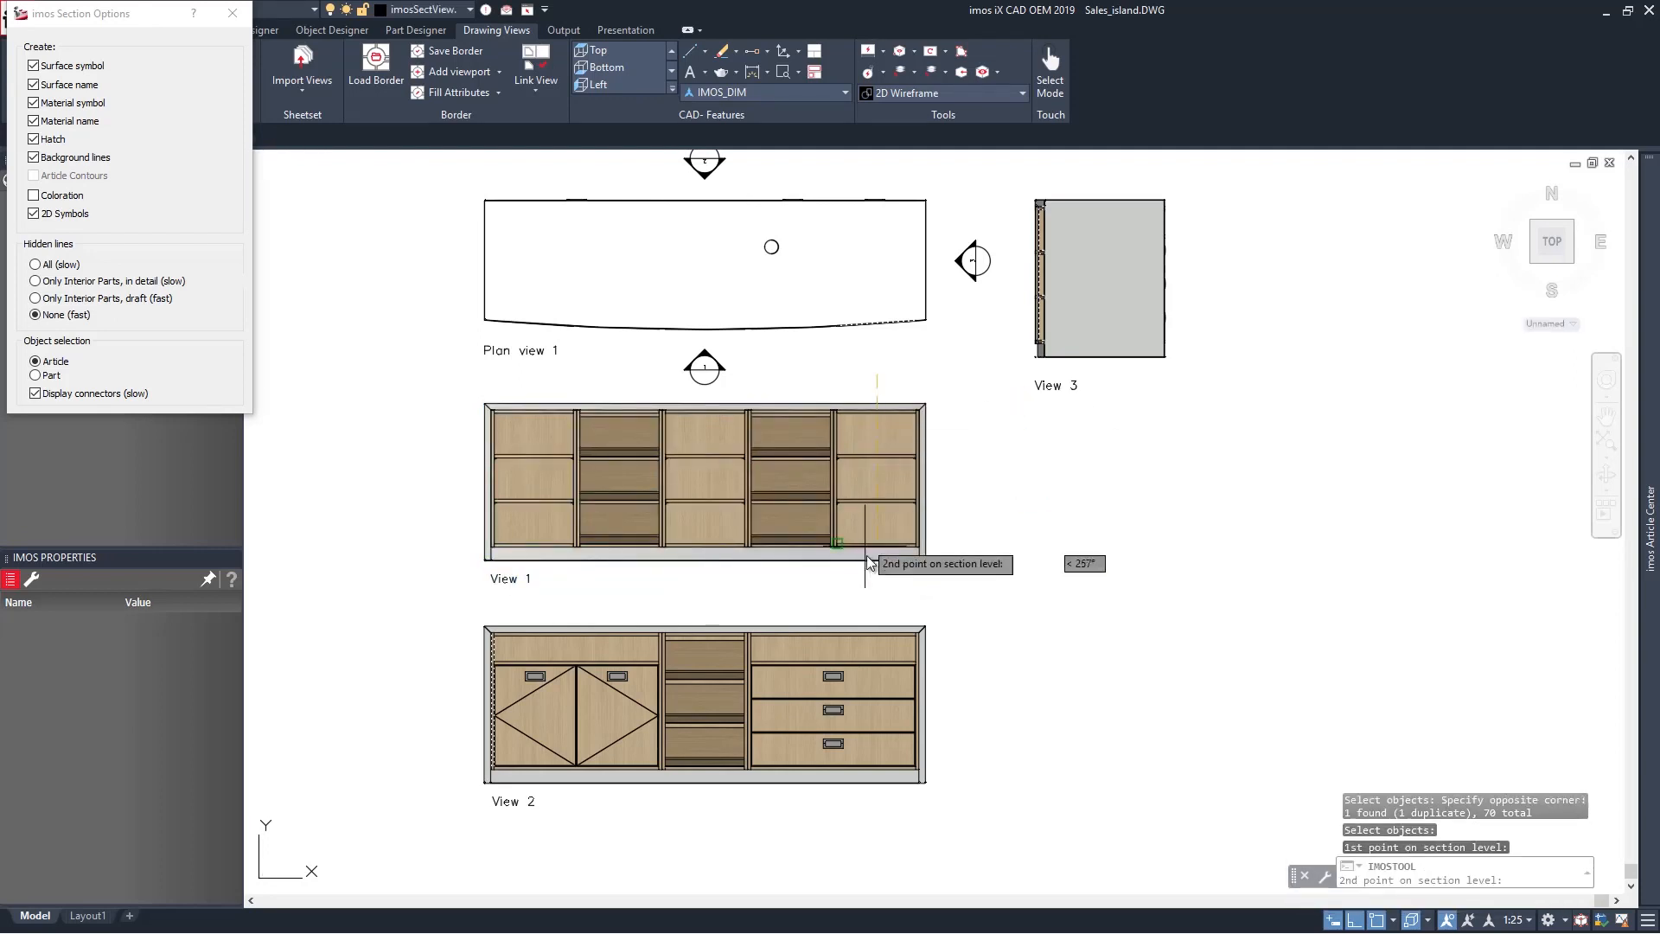
{"action": "left_click", "coordinate": [893, 593]}
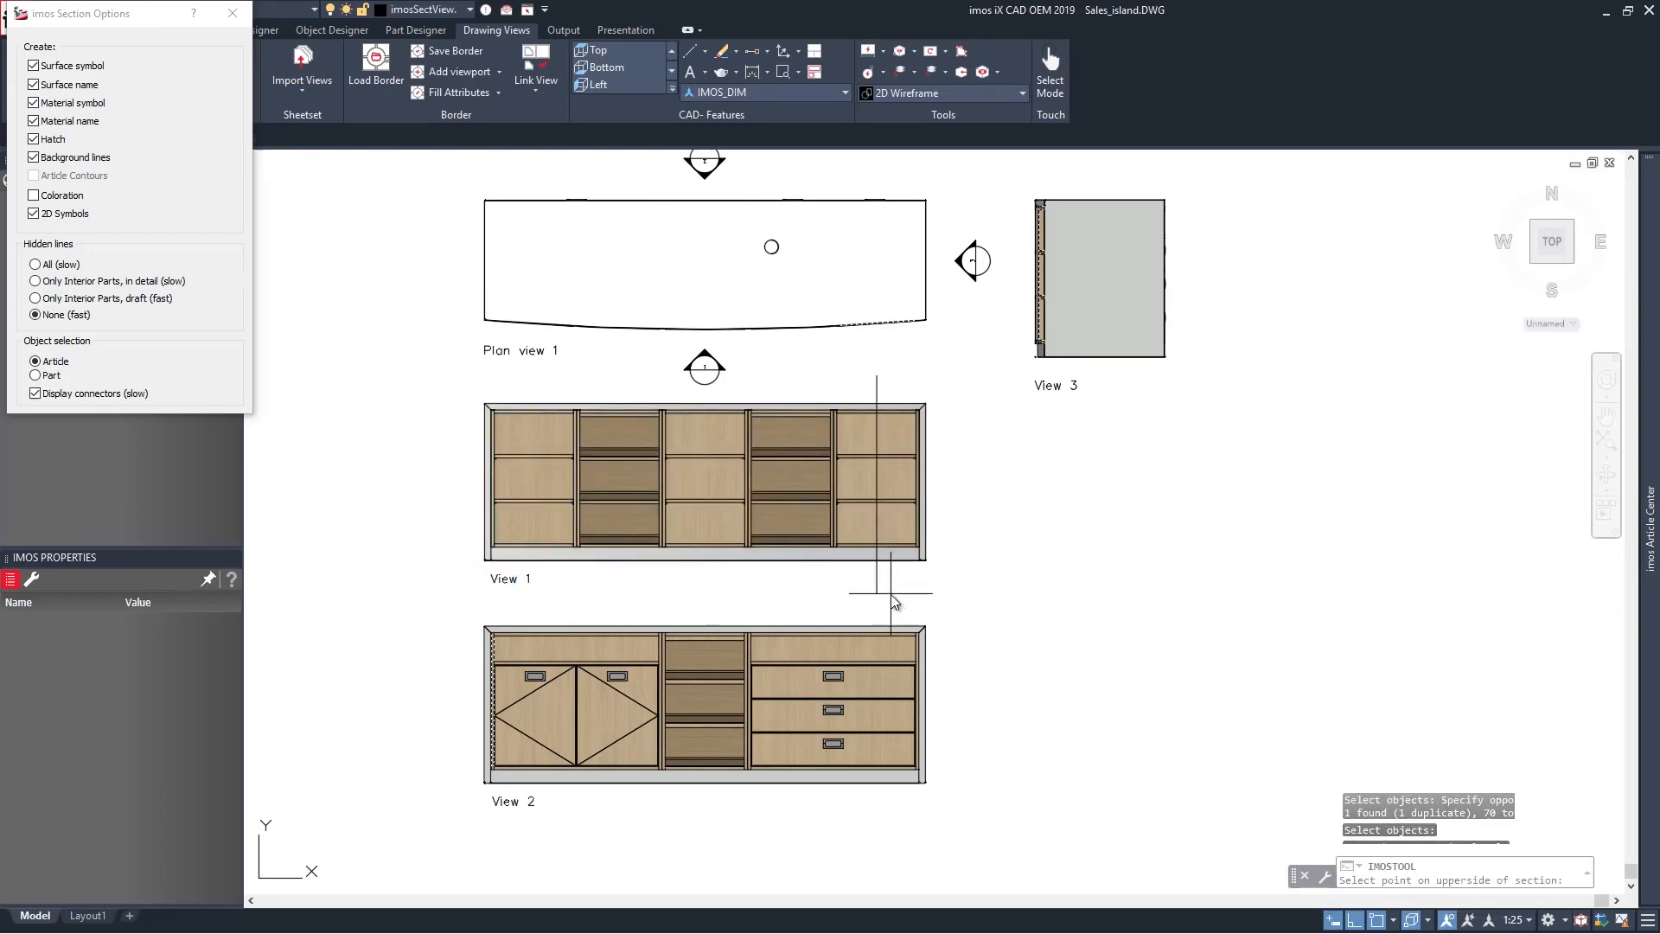
{"action": "left_click", "coordinate": [952, 386]}
{"action": "key", "text": "Return"}
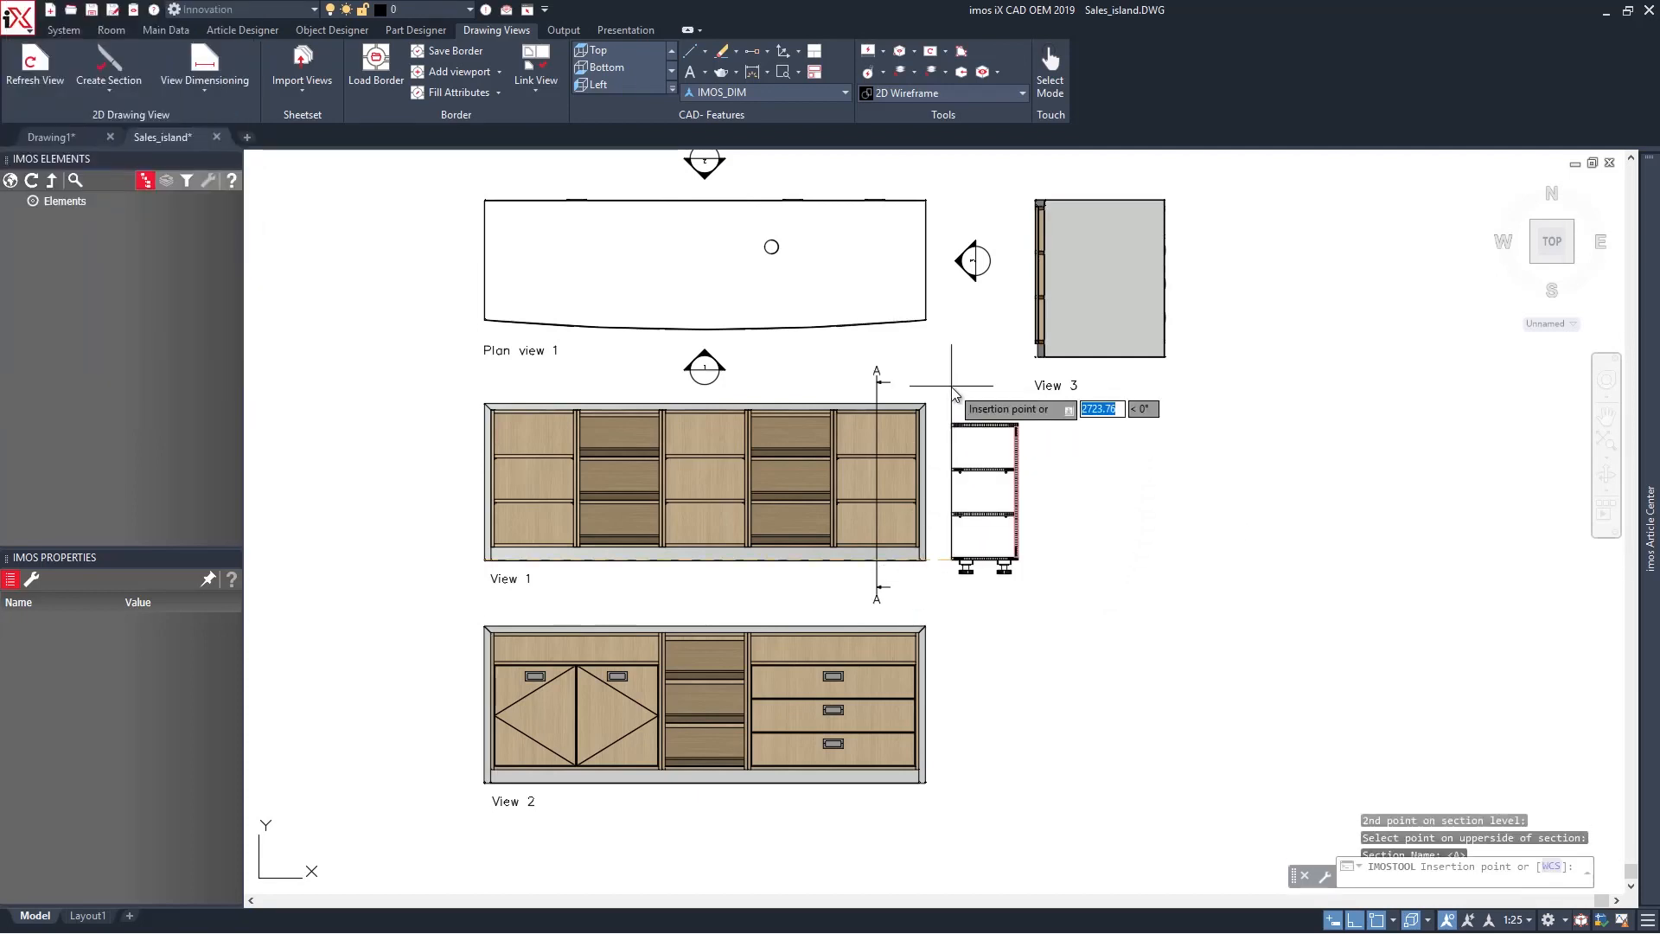
{"action": "left_click", "coordinate": [1046, 624]}
{"action": "left_click", "coordinate": [1044, 622]}
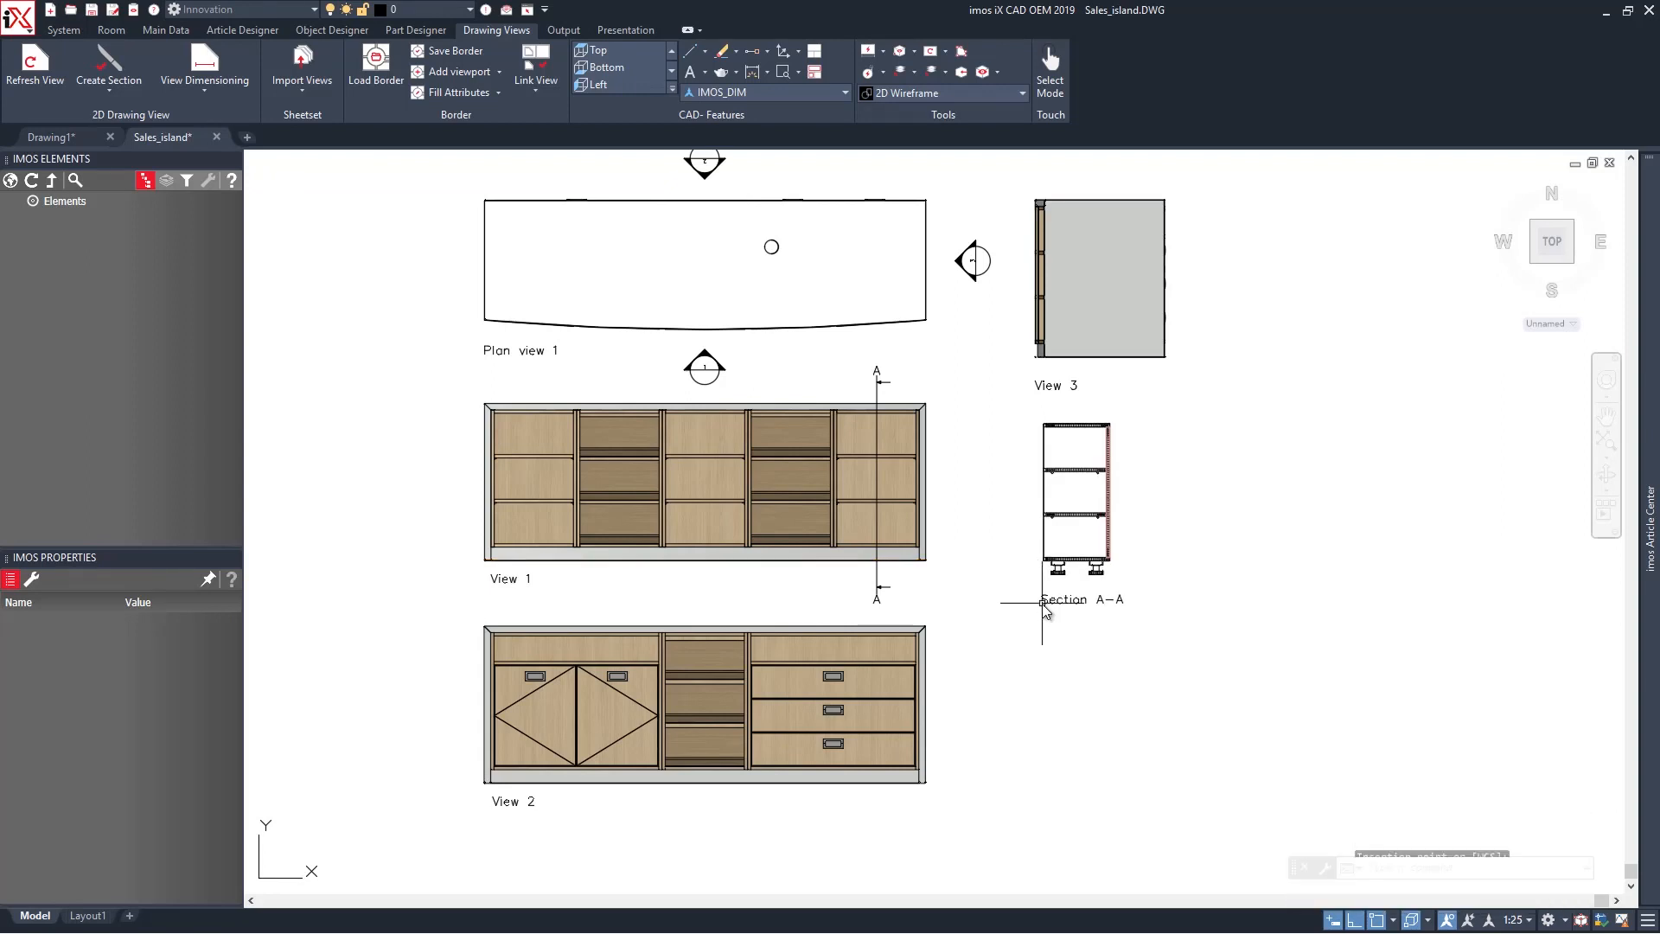
Refresh section A-A with all articles of the island model above the plan view added to its object selection.
{"action": "middle_click_drag", "start_coordinate": [958, 430], "coordinate": [680, 446]}
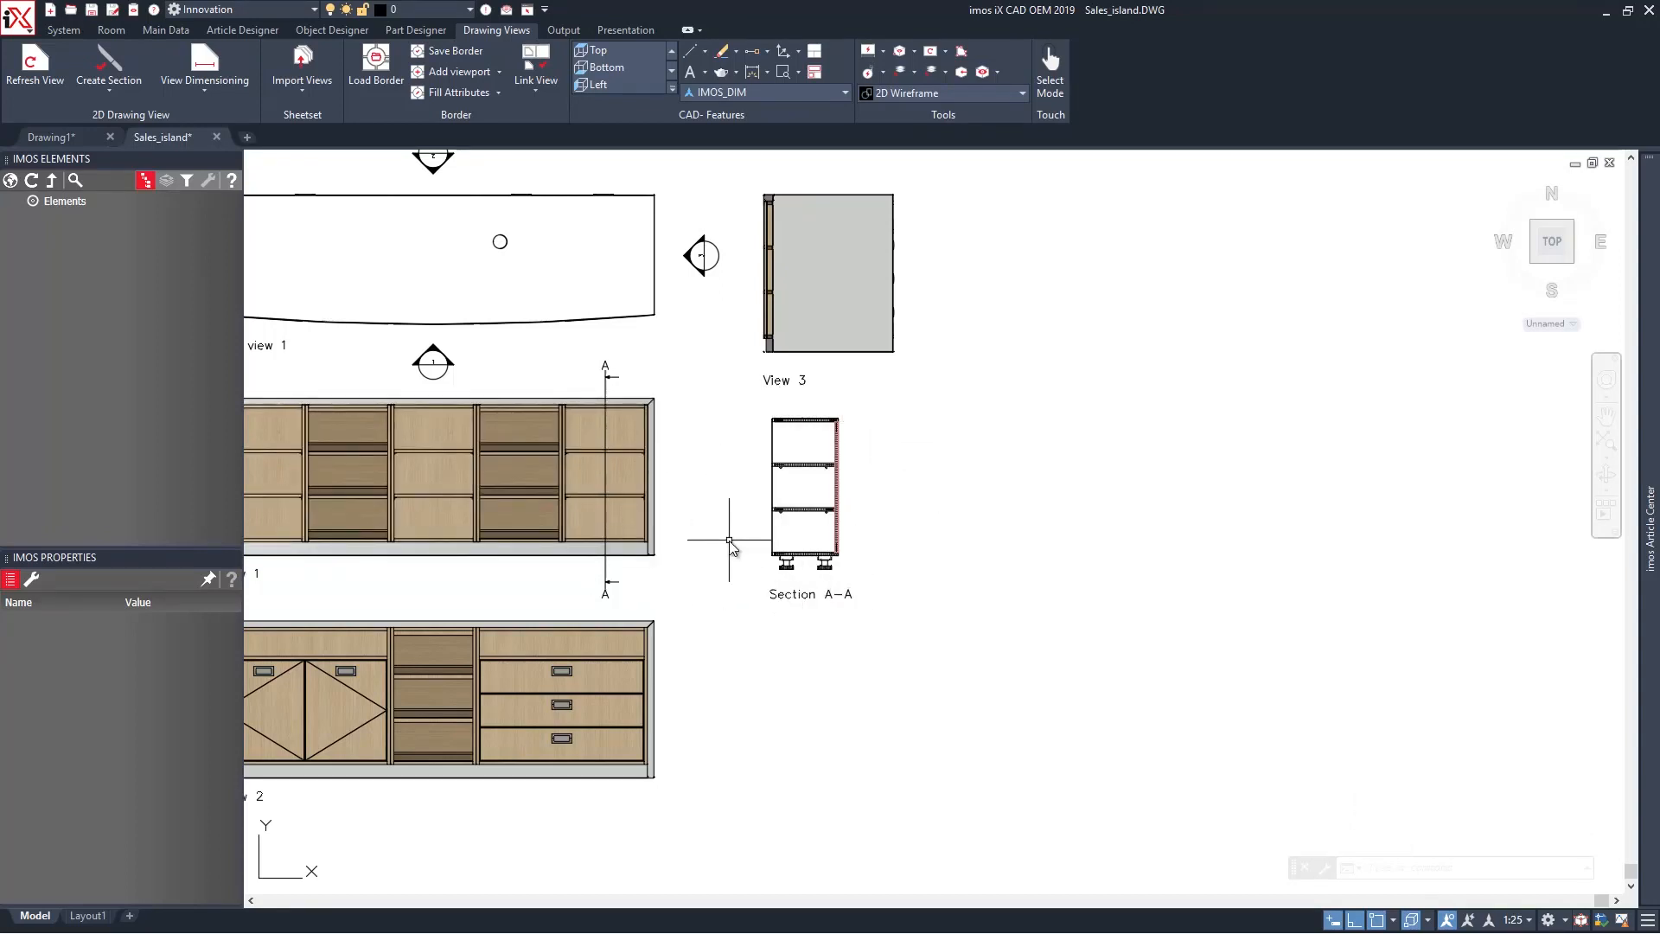
{"action": "left_click", "coordinate": [778, 484]}
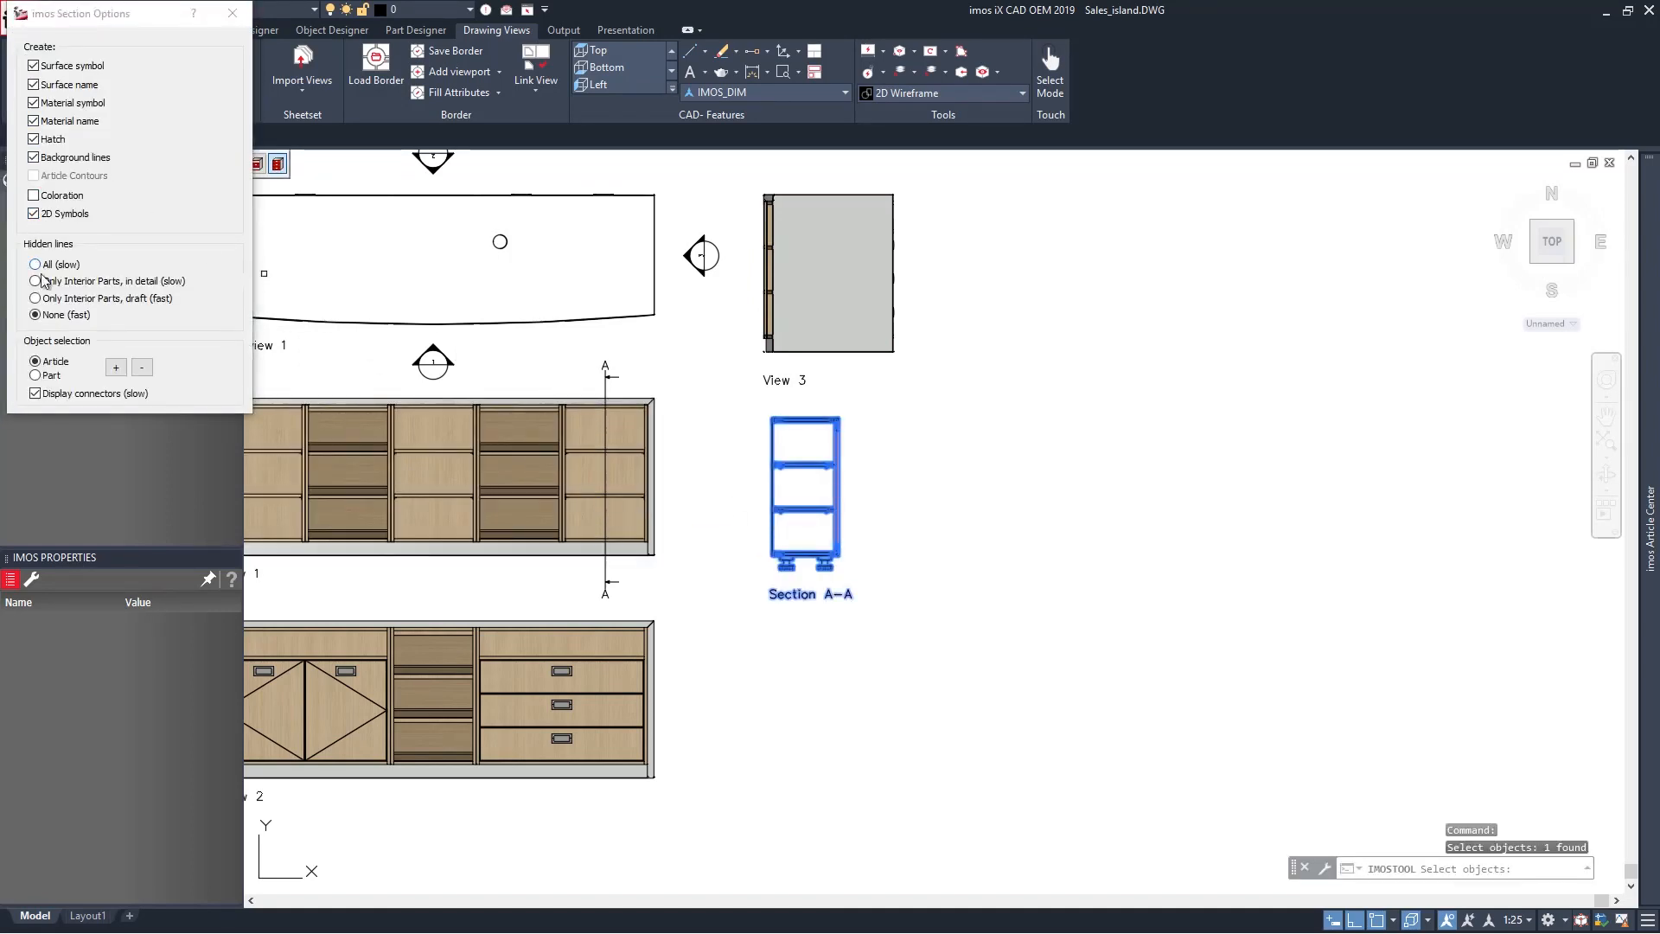
{"action": "left_click", "coordinate": [116, 367]}
{"action": "scroll", "coordinate": [419, 359], "scroll_direction": "down", "scroll_amount": 3}
{"action": "middle_click_drag", "start_coordinate": [420, 359], "coordinate": [624, 517]}
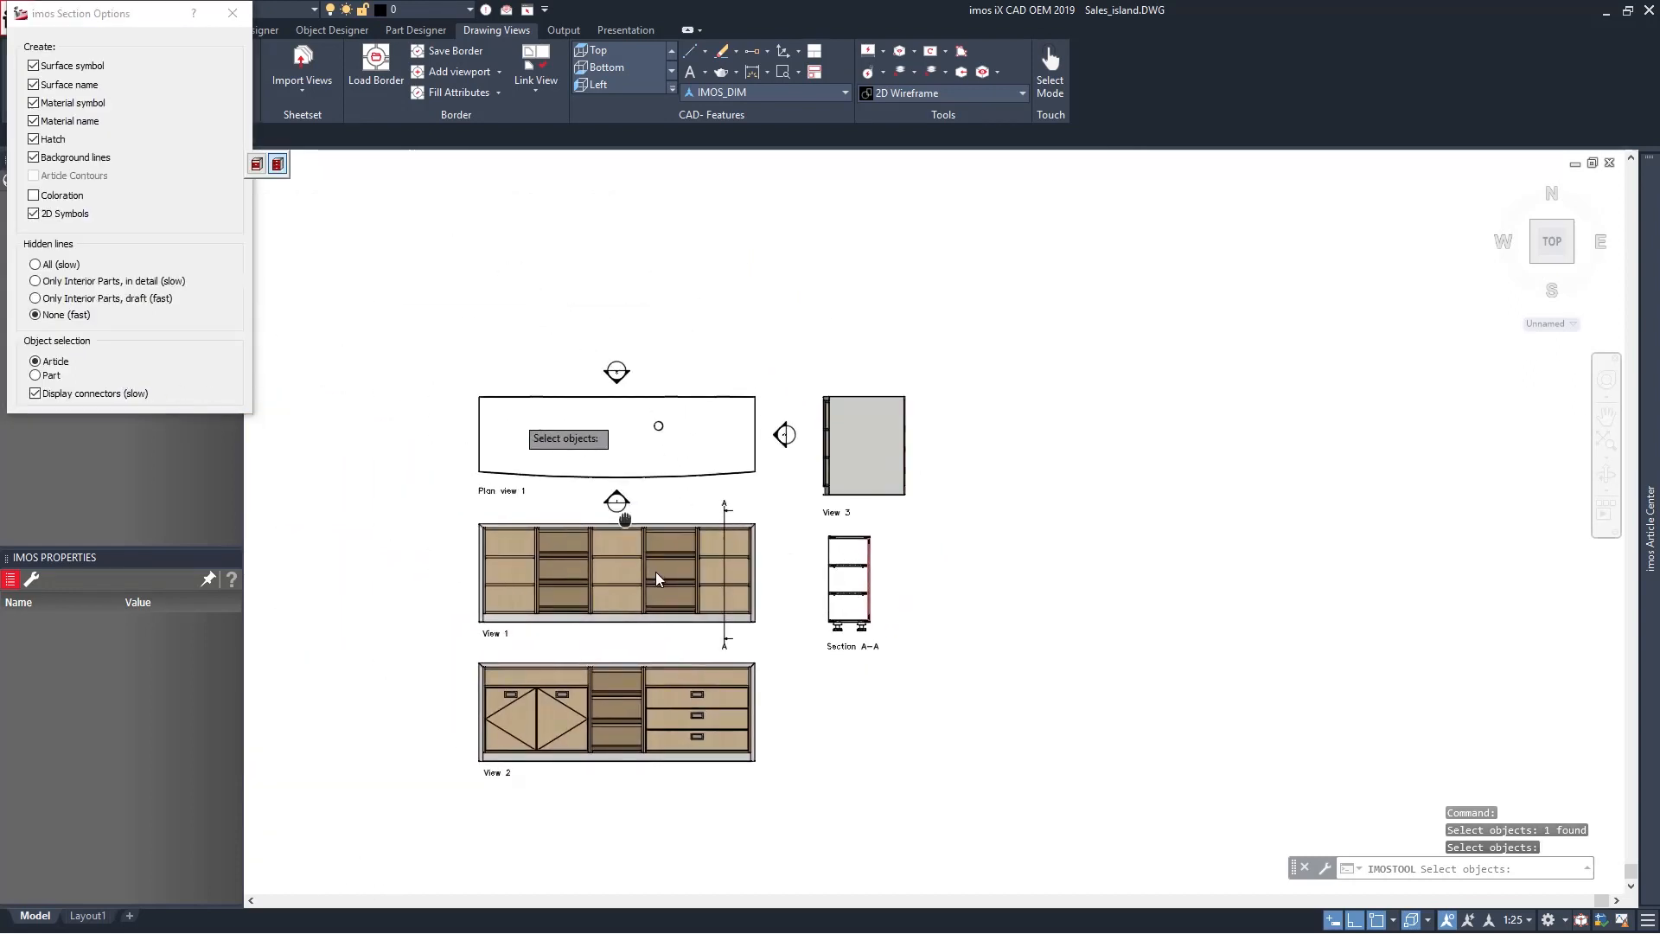
{"action": "middle_click_drag", "start_coordinate": [656, 573], "coordinate": [669, 671]}
{"action": "middle_click_drag", "start_coordinate": [537, 329], "coordinate": [554, 501]}
{"action": "left_click_drag", "start_coordinate": [494, 236], "coordinate": [880, 395]}
{"action": "key", "text": "Return"}
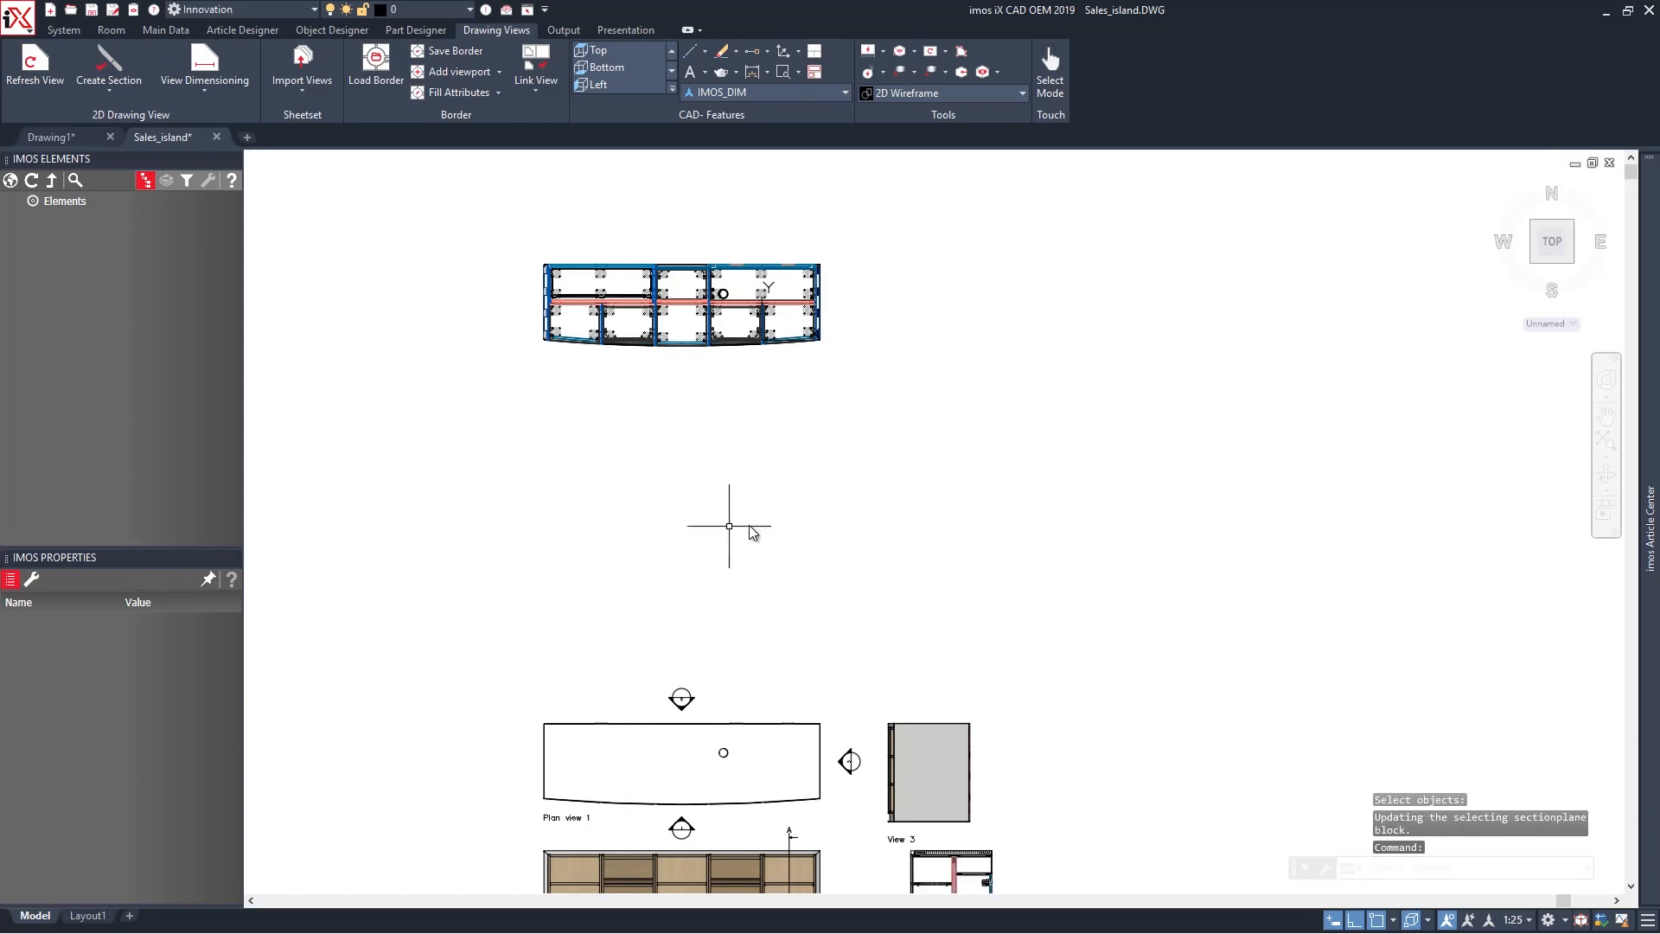
Regenerate the drawing display for the refreshed section A-A.
{"action": "mouse_move", "coordinate": [874, 619]}
{"action": "middle_mouse_down"}
{"action": "mouse_move", "coordinate": [767, 286]}
{"action": "mouse_move", "coordinate": [690, 252]}
{"action": "middle_mouse_up"}
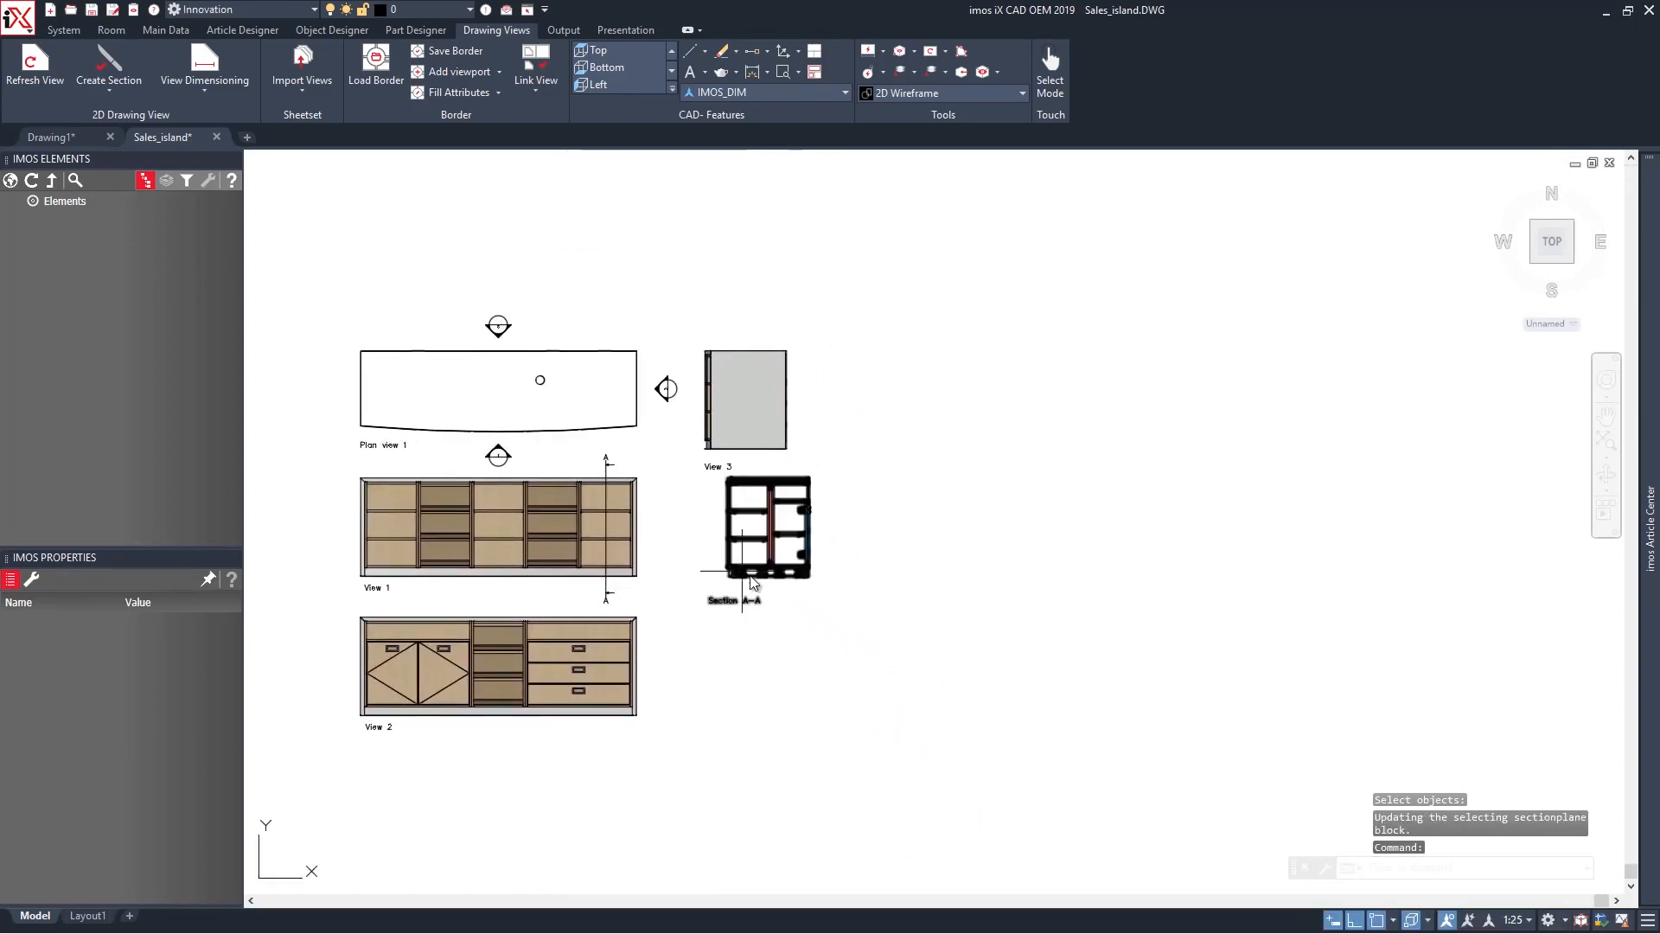
{"action": "scroll", "coordinate": [744, 578], "scroll_direction": "up", "scroll_amount": 6}
{"action": "middle_click_drag", "start_coordinate": [747, 468], "coordinate": [773, 469]}
{"action": "type", "text": "e"}
{"action": "key", "text": "Return"}
Examine section A-A's door edge, base panel, plinth feet, shelves and material labels in close-up.
{"action": "scroll", "coordinate": [787, 509], "scroll_direction": "up", "scroll_amount": 2}
{"action": "mouse_move", "coordinate": [814, 640]}
{"action": "middle_mouse_down"}
{"action": "mouse_move", "coordinate": [699, 537]}
{"action": "mouse_move", "coordinate": [635, 377]}
{"action": "middle_mouse_up"}
{"action": "scroll", "coordinate": [797, 609], "scroll_direction": "up", "scroll_amount": 2}
{"action": "scroll", "coordinate": [882, 654], "scroll_direction": "up", "scroll_amount": 4}
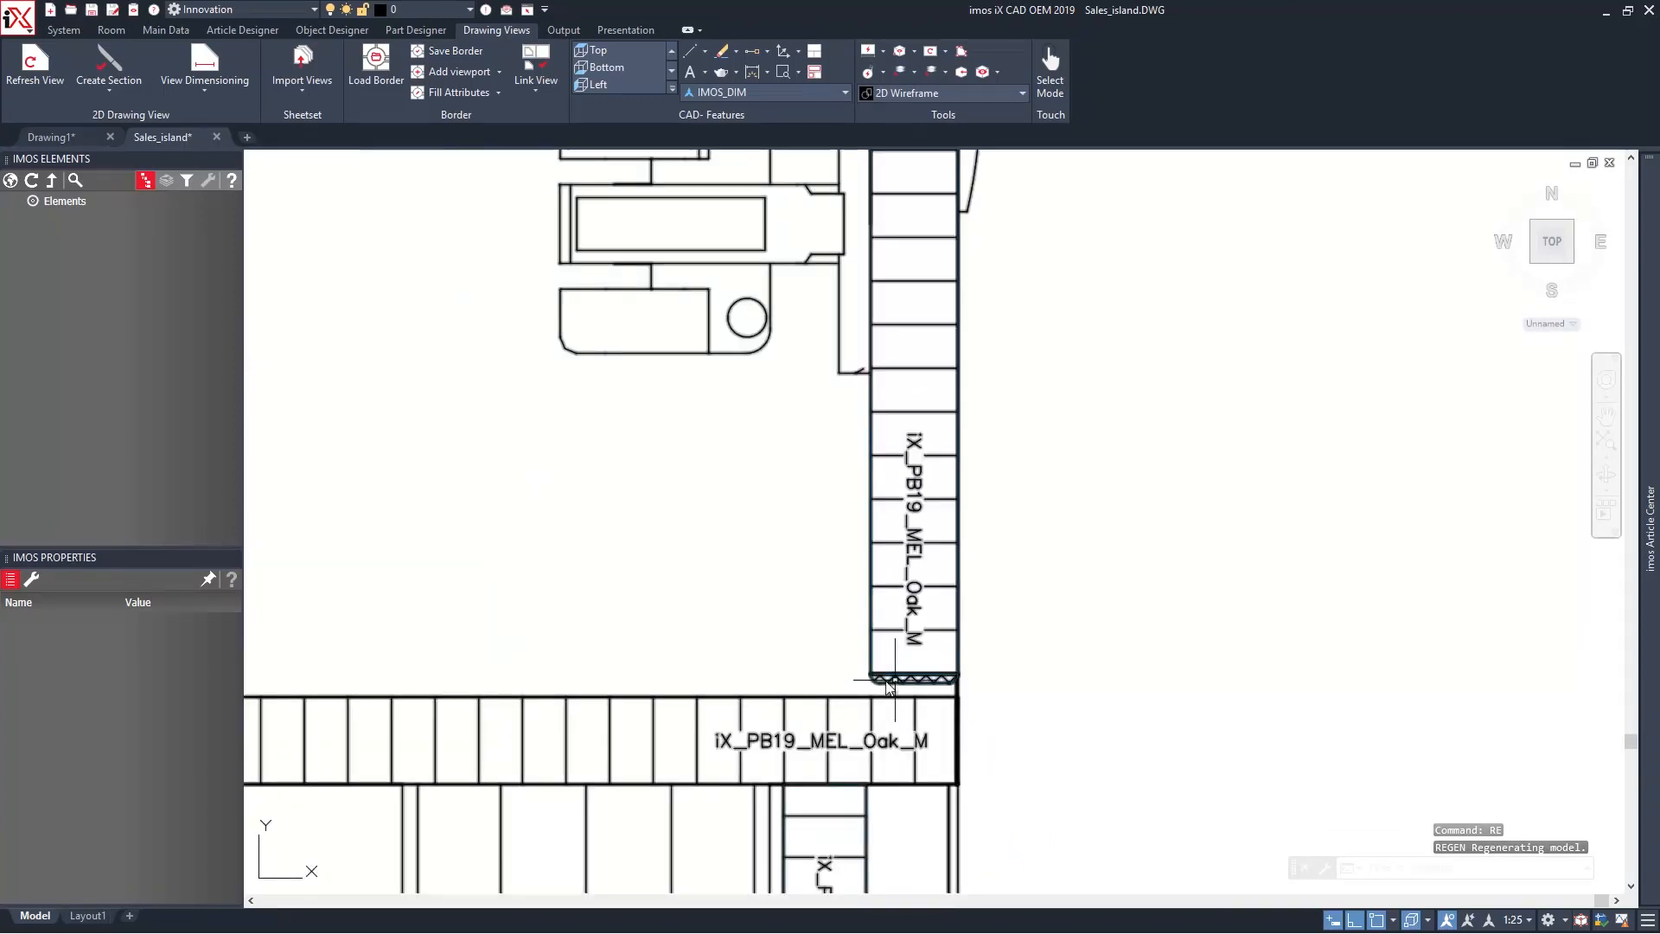
{"action": "scroll", "coordinate": [782, 663], "scroll_direction": "down", "scroll_amount": 1}
{"action": "middle_click_drag", "start_coordinate": [782, 663], "coordinate": [677, 515]}
{"action": "scroll", "coordinate": [678, 514], "scroll_direction": "down", "scroll_amount": 2}
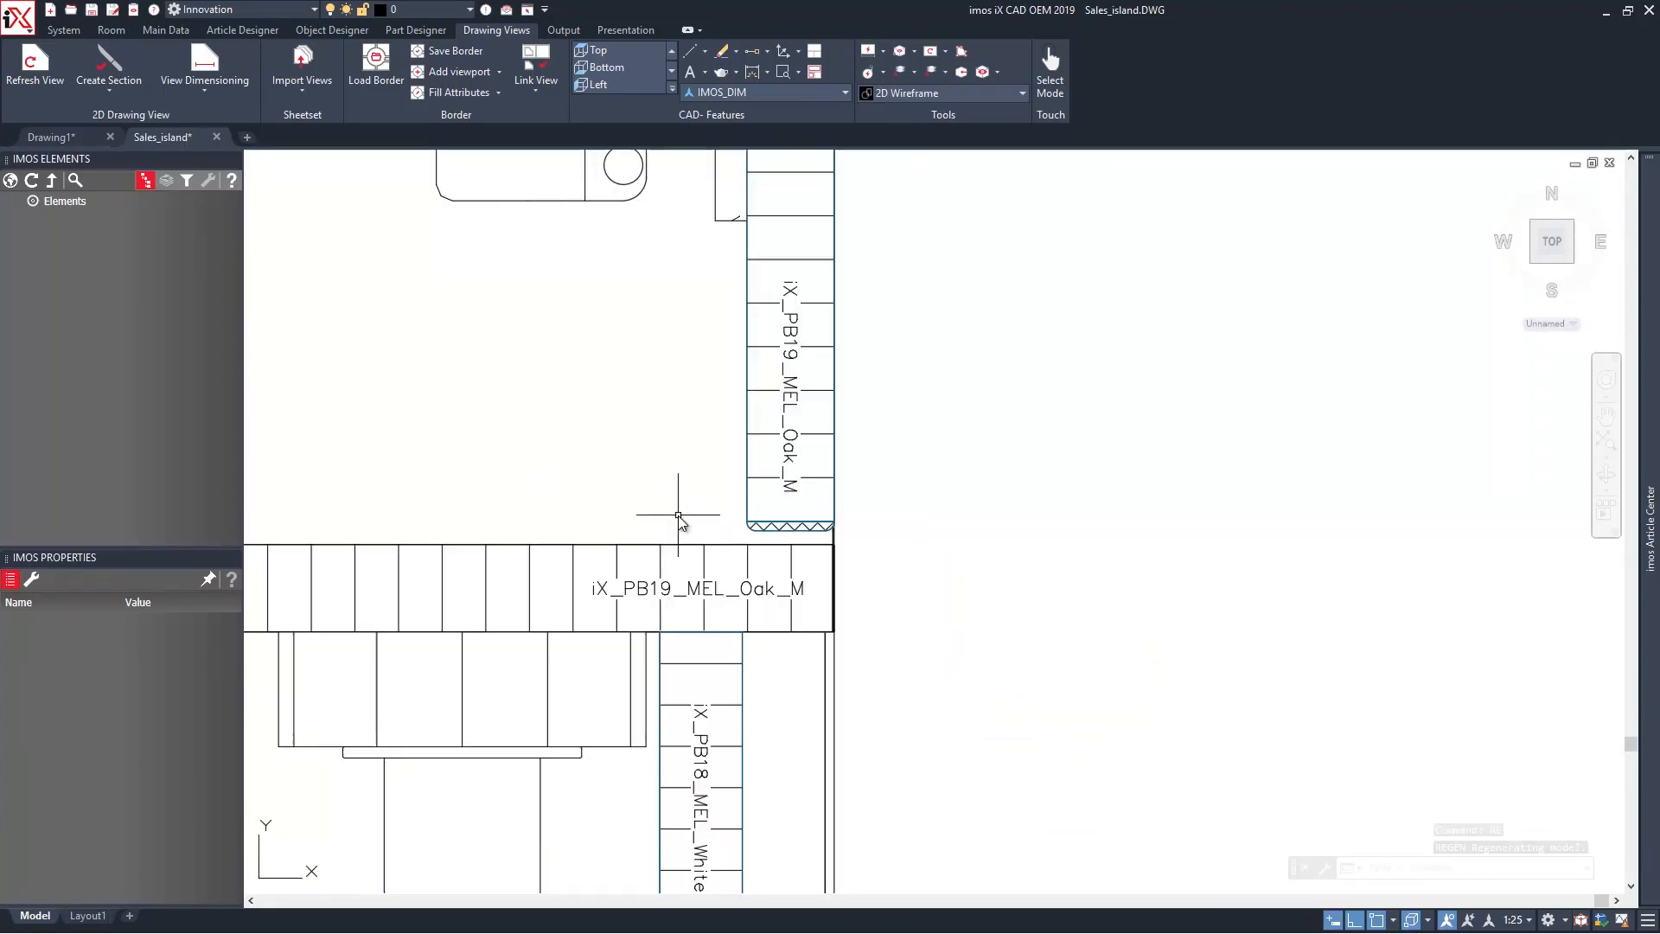
{"action": "middle_click_drag", "start_coordinate": [550, 467], "coordinate": [611, 345]}
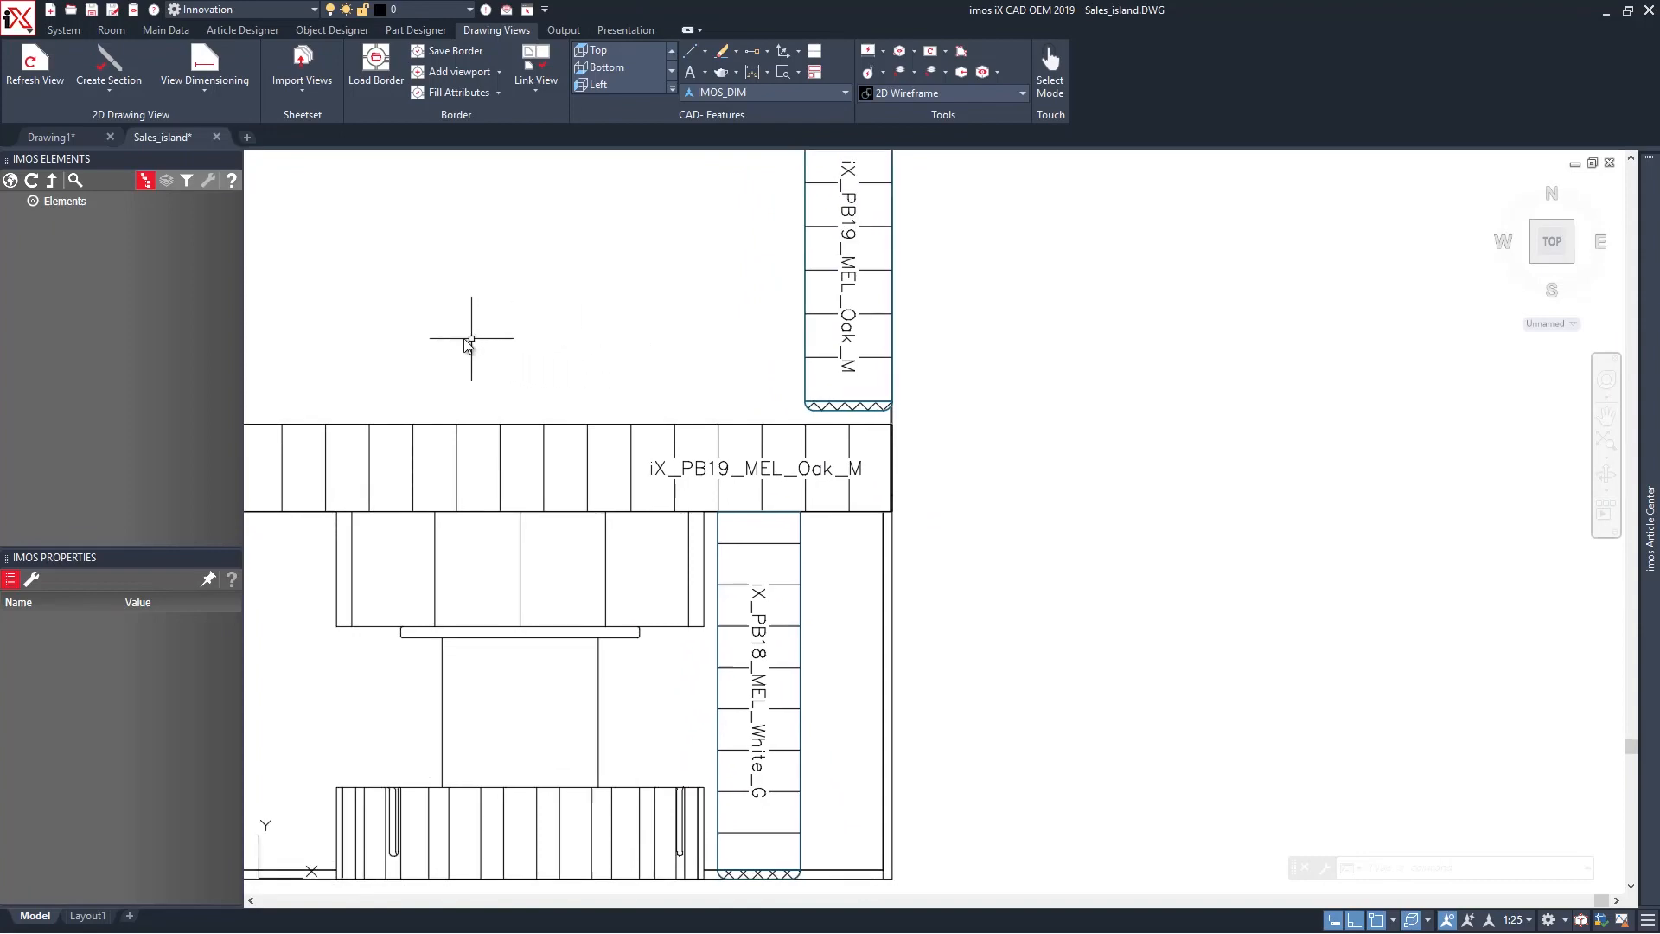
{"action": "scroll", "coordinate": [466, 344], "scroll_direction": "down", "scroll_amount": 2}
{"action": "middle_click_drag", "start_coordinate": [462, 343], "coordinate": [1285, 481]}
{"action": "mouse_move", "coordinate": [911, 325]}
{"action": "middle_mouse_down"}
{"action": "mouse_move", "coordinate": [1000, 522]}
{"action": "mouse_move", "coordinate": [986, 670]}
{"action": "middle_mouse_up"}
{"action": "scroll", "coordinate": [882, 548], "scroll_direction": "down", "scroll_amount": 4}
{"action": "mouse_move", "coordinate": [725, 383]}
{"action": "middle_mouse_down"}
{"action": "mouse_move", "coordinate": [701, 690]}
{"action": "mouse_move", "coordinate": [683, 668]}
{"action": "middle_mouse_up"}
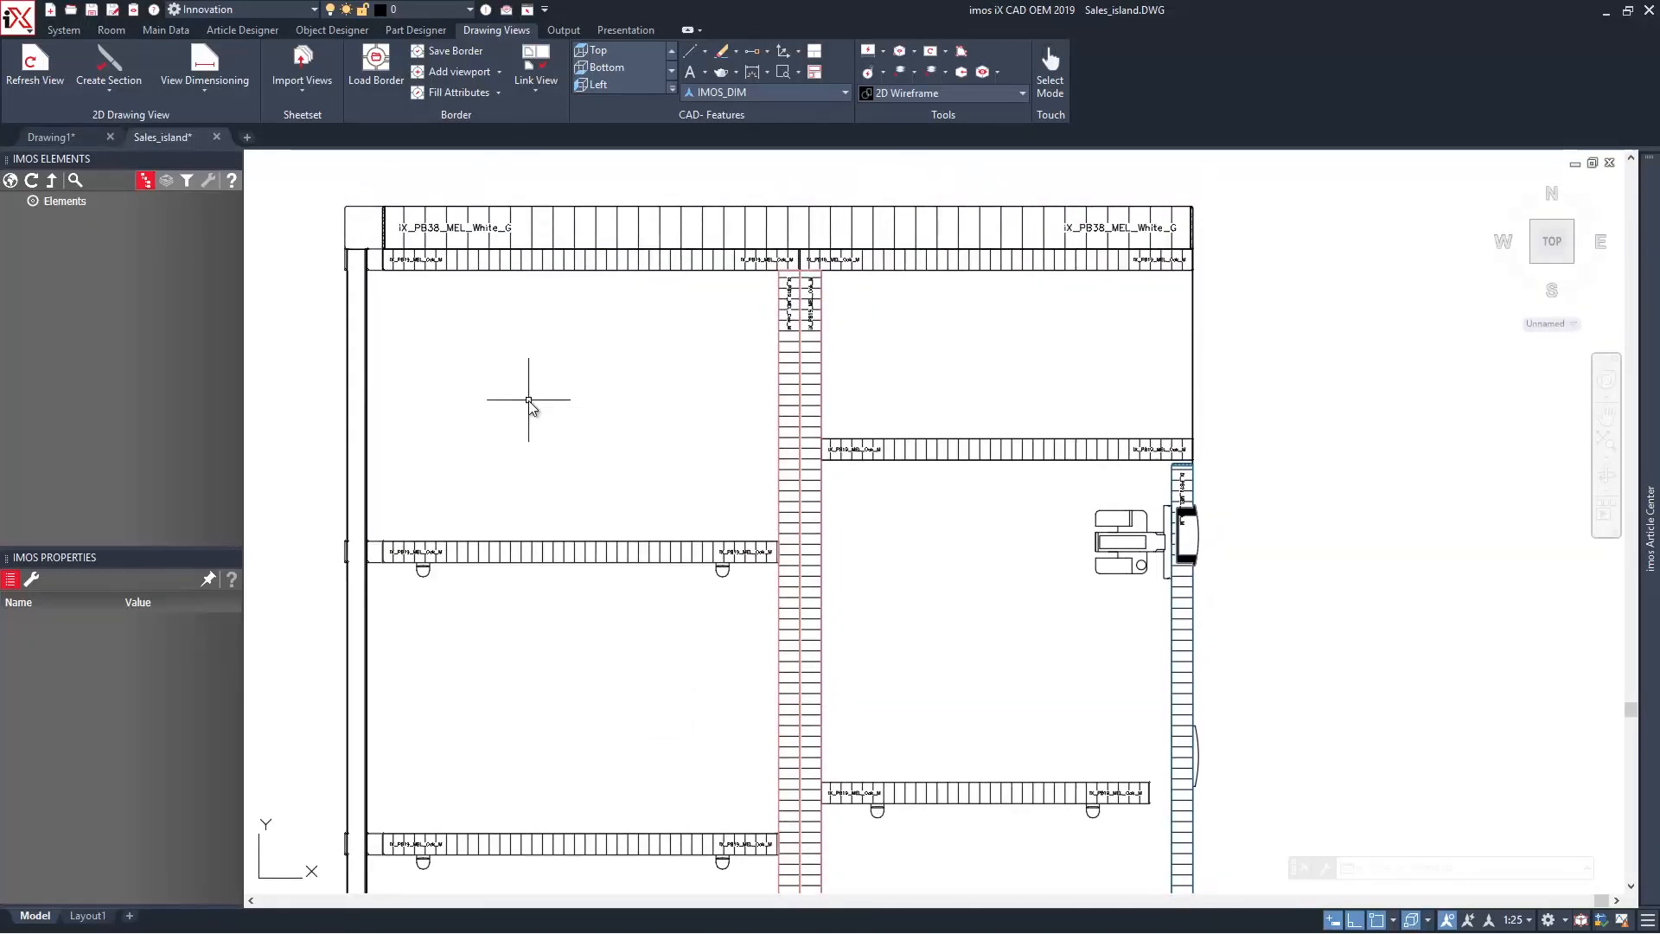
Create vertical section B-B through the back elevation's drawer bay, its upper side left of the line, and place it beside the elevation.
{"action": "scroll", "coordinate": [528, 401], "scroll_direction": "down", "scroll_amount": 8}
{"action": "middle_click_drag", "start_coordinate": [461, 473], "coordinate": [921, 446]}
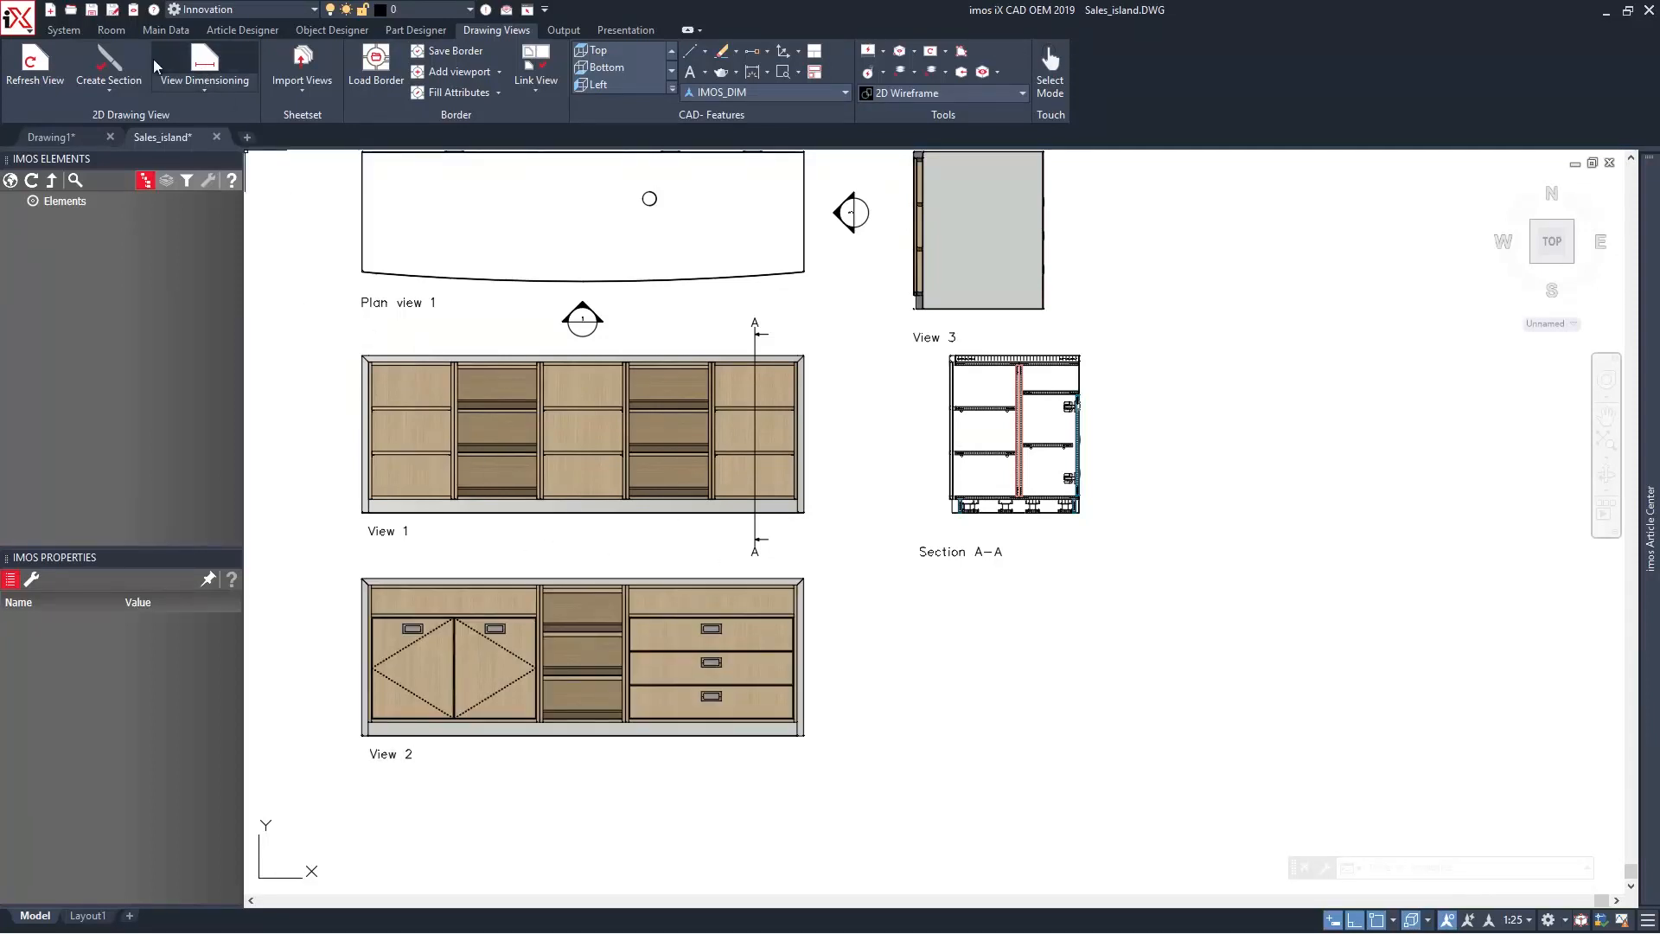
{"action": "left_click", "coordinate": [108, 65]}
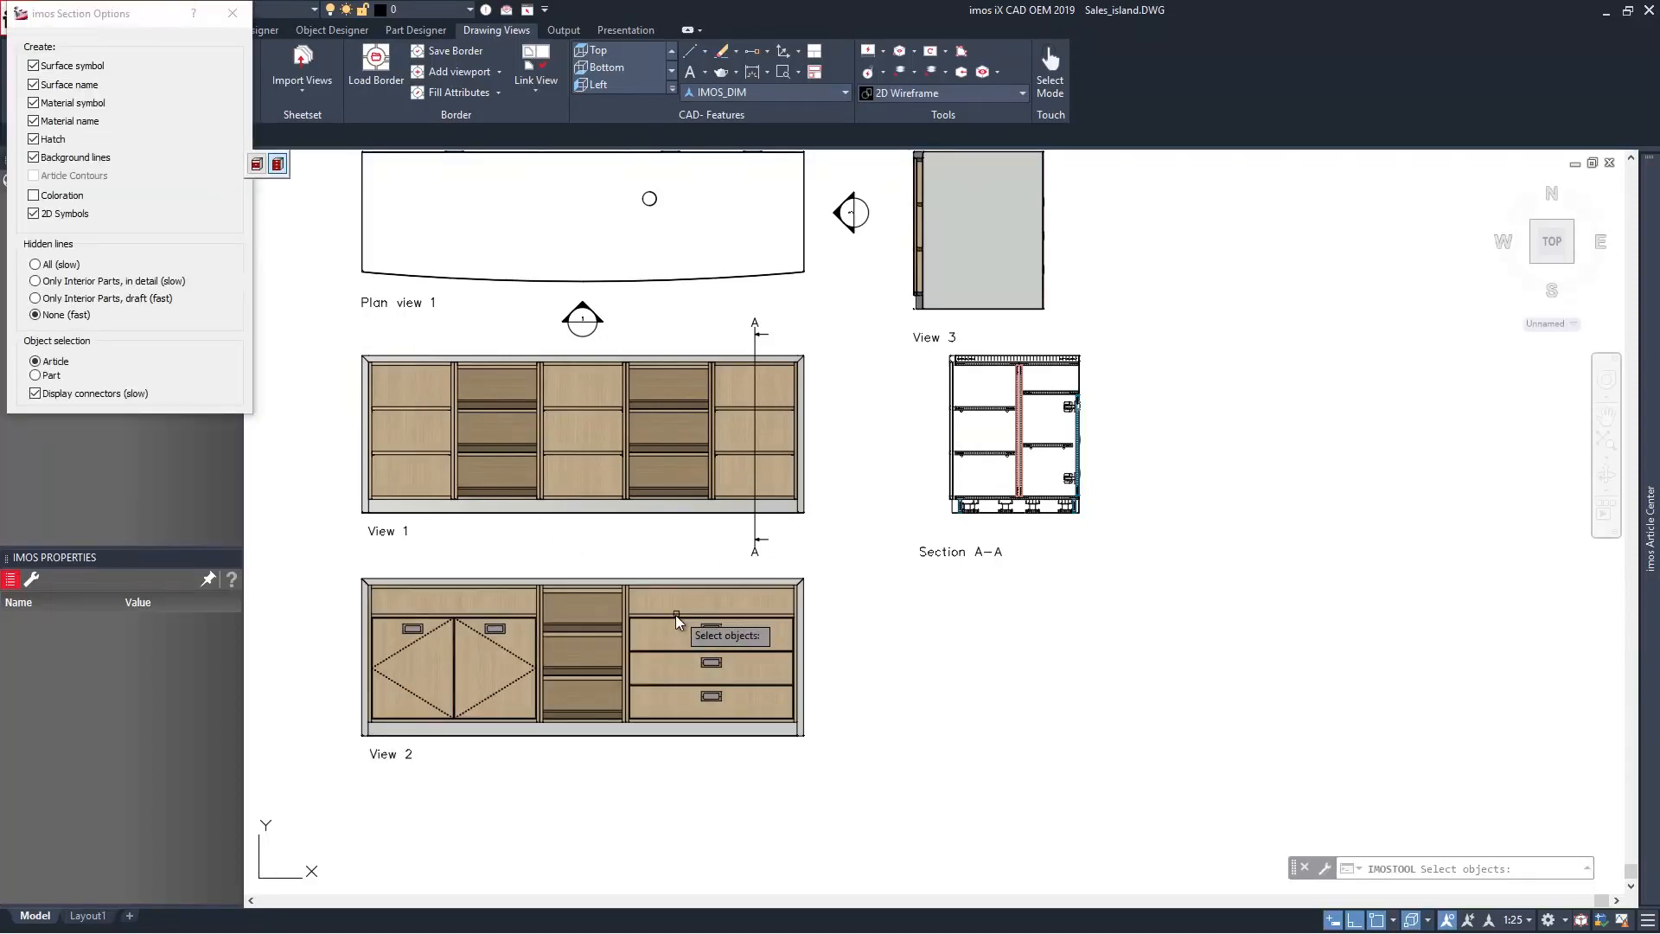
{"action": "left_click", "coordinate": [660, 581]}
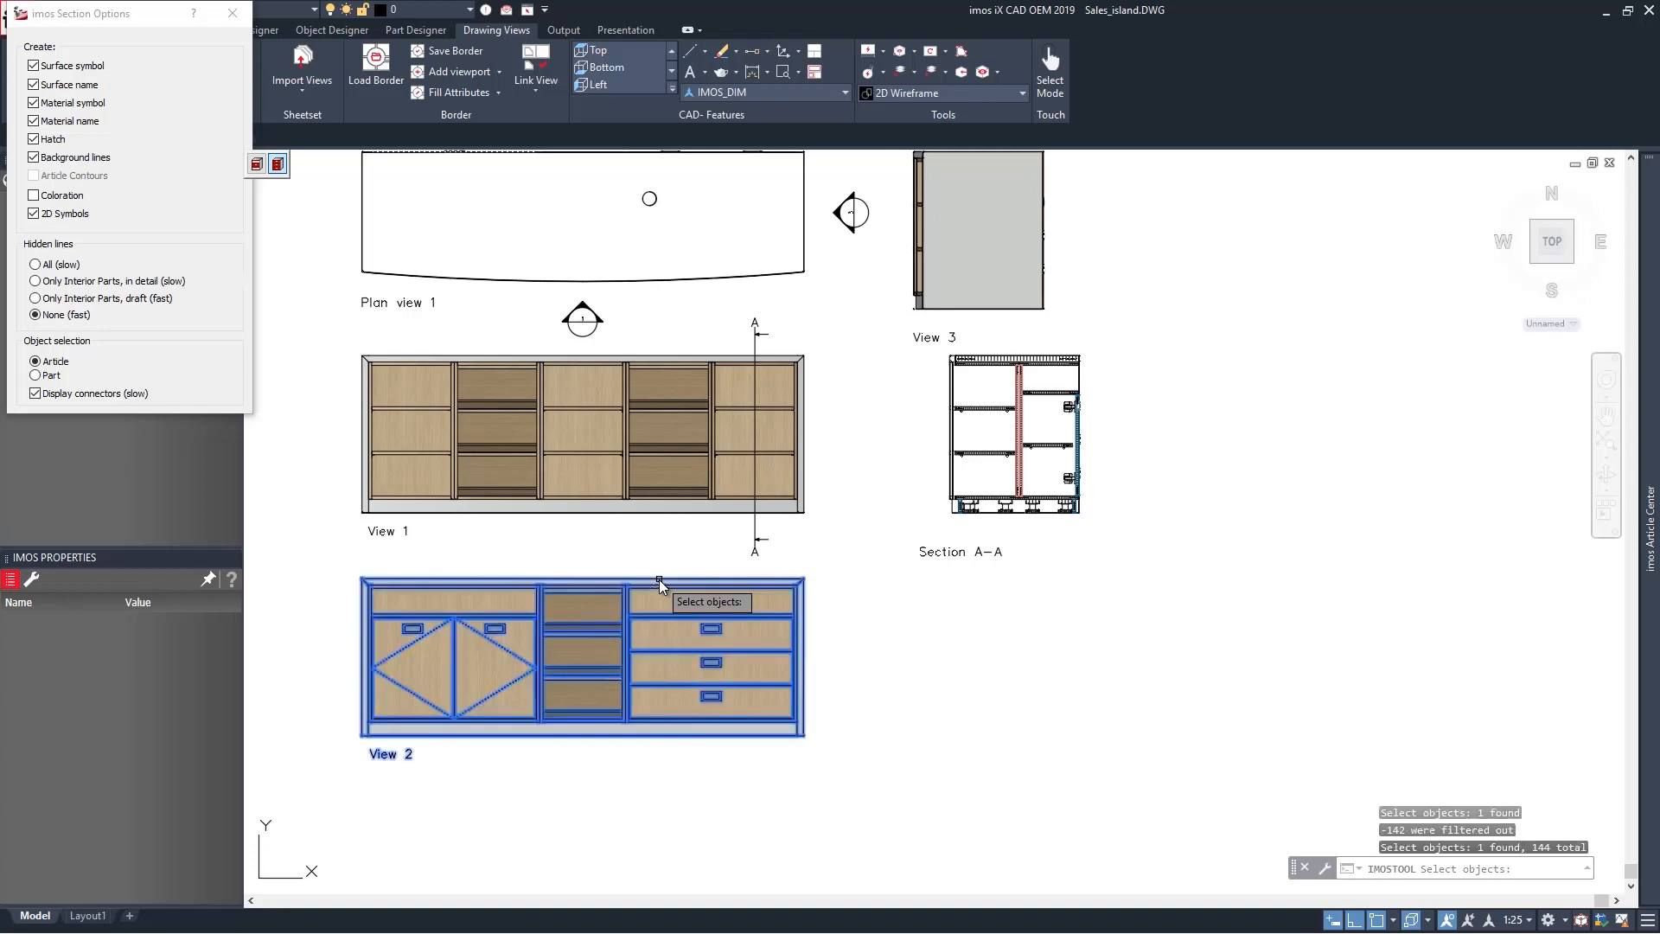
{"action": "left_click", "coordinate": [650, 744]}
{"action": "left_click", "coordinate": [642, 730]}
{"action": "right_click", "coordinate": [661, 735]}
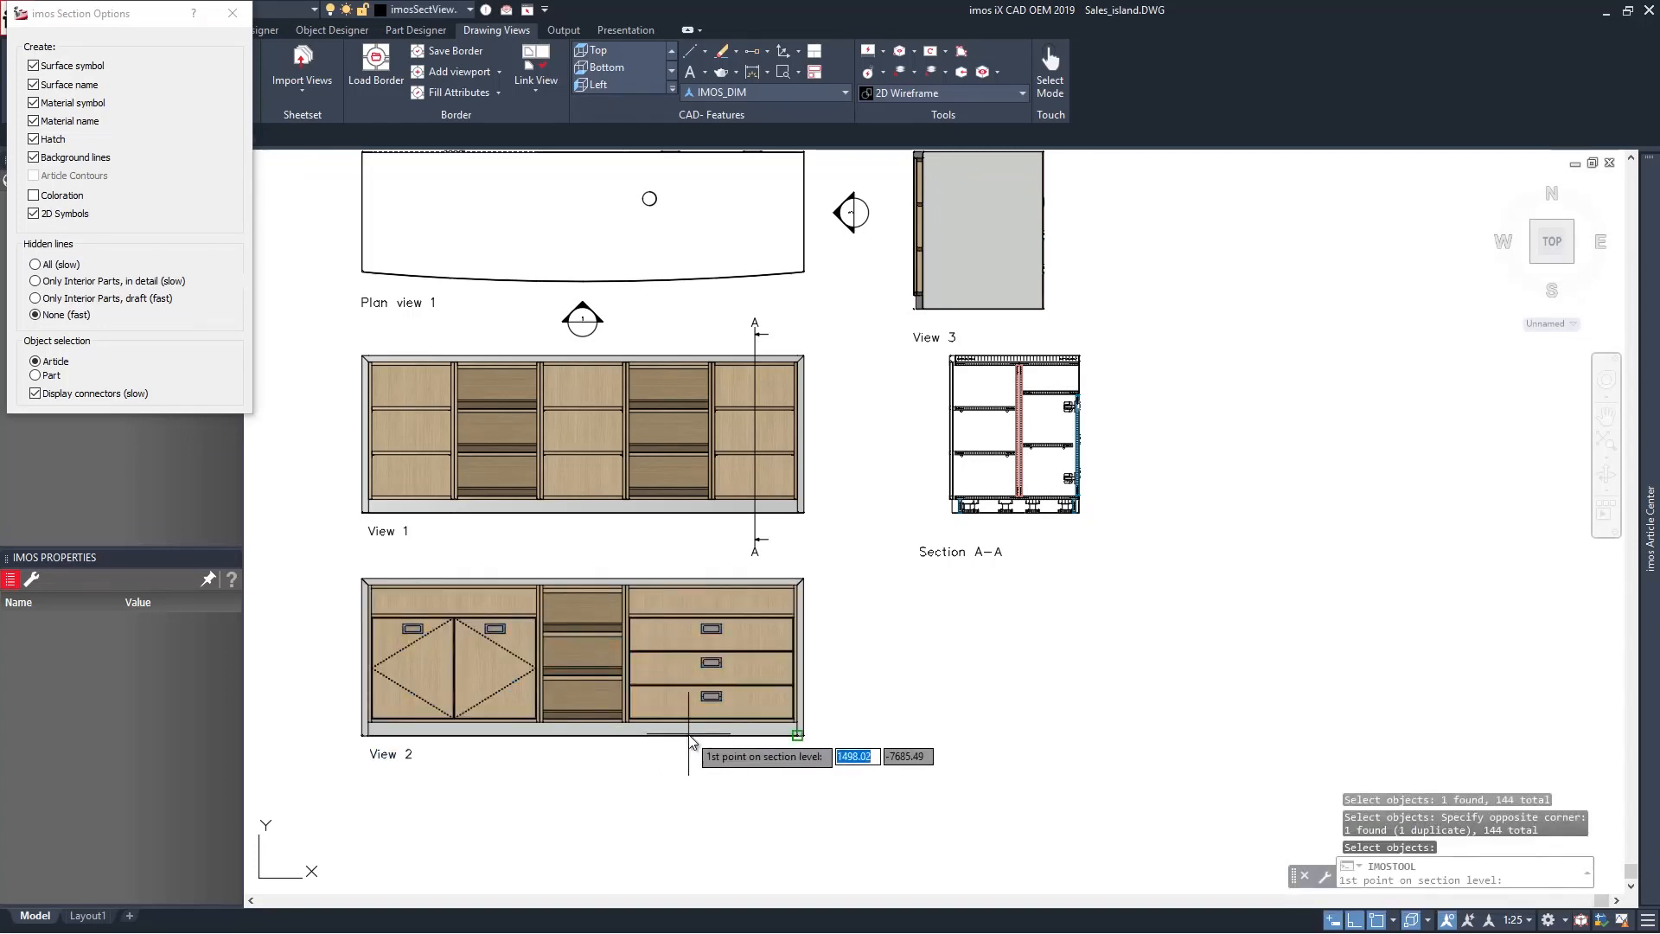
{"action": "left_click", "coordinate": [667, 554]}
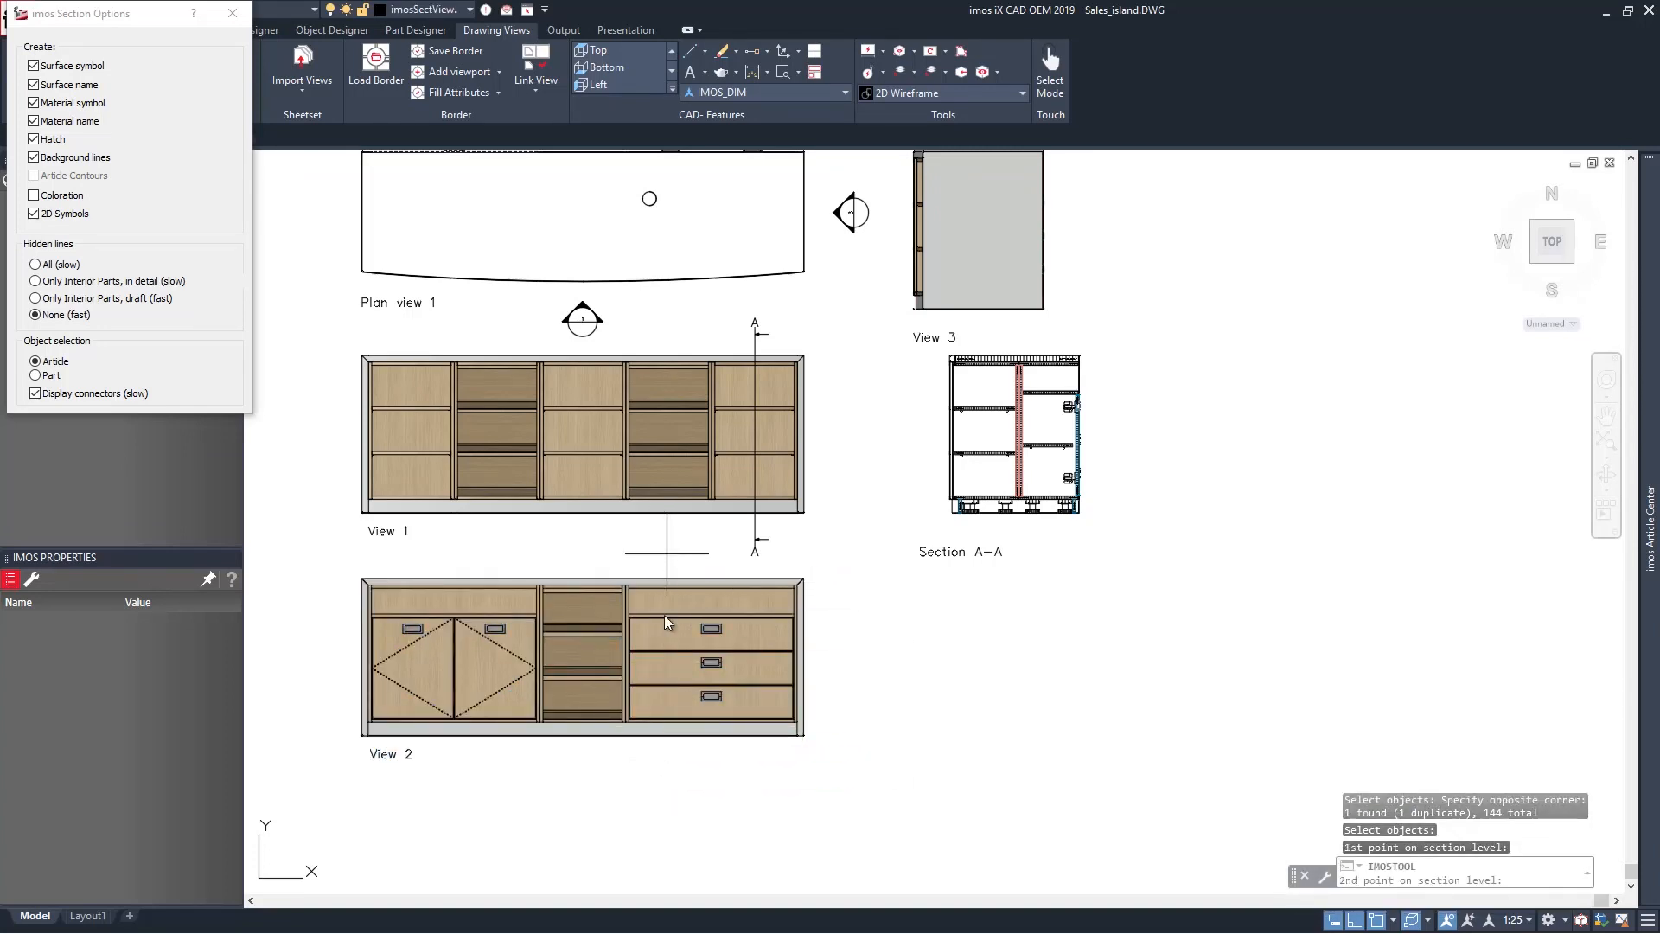
{"action": "left_click", "coordinate": [666, 765]}
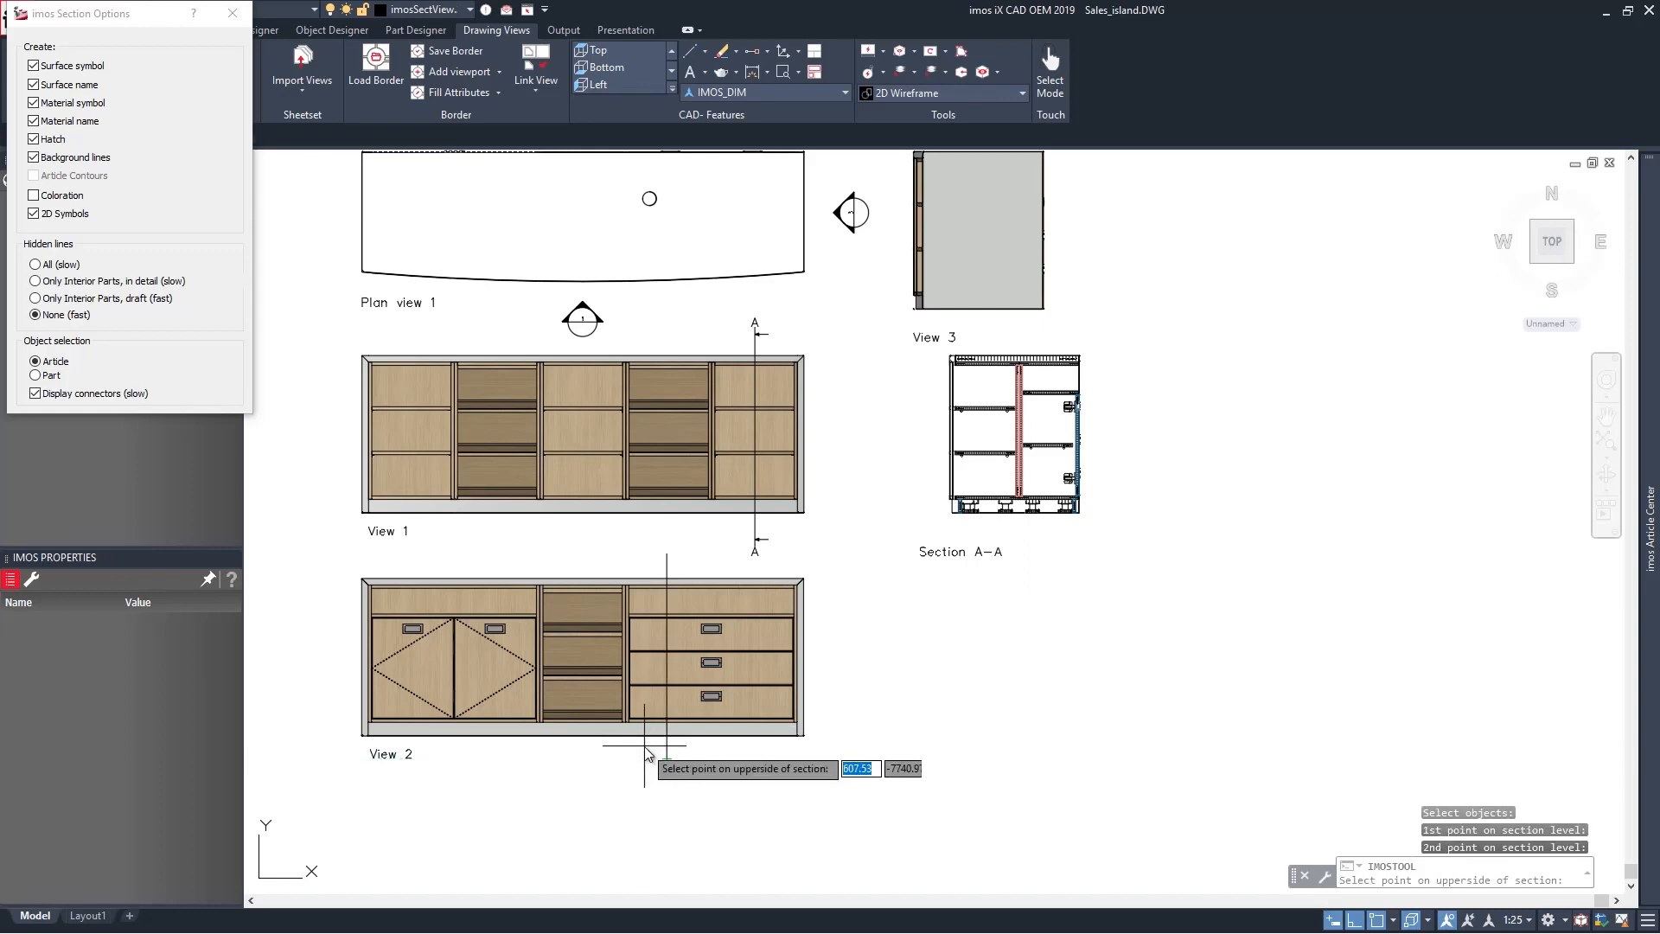
{"action": "left_click", "coordinate": [646, 754]}
{"action": "key", "text": "Return"}
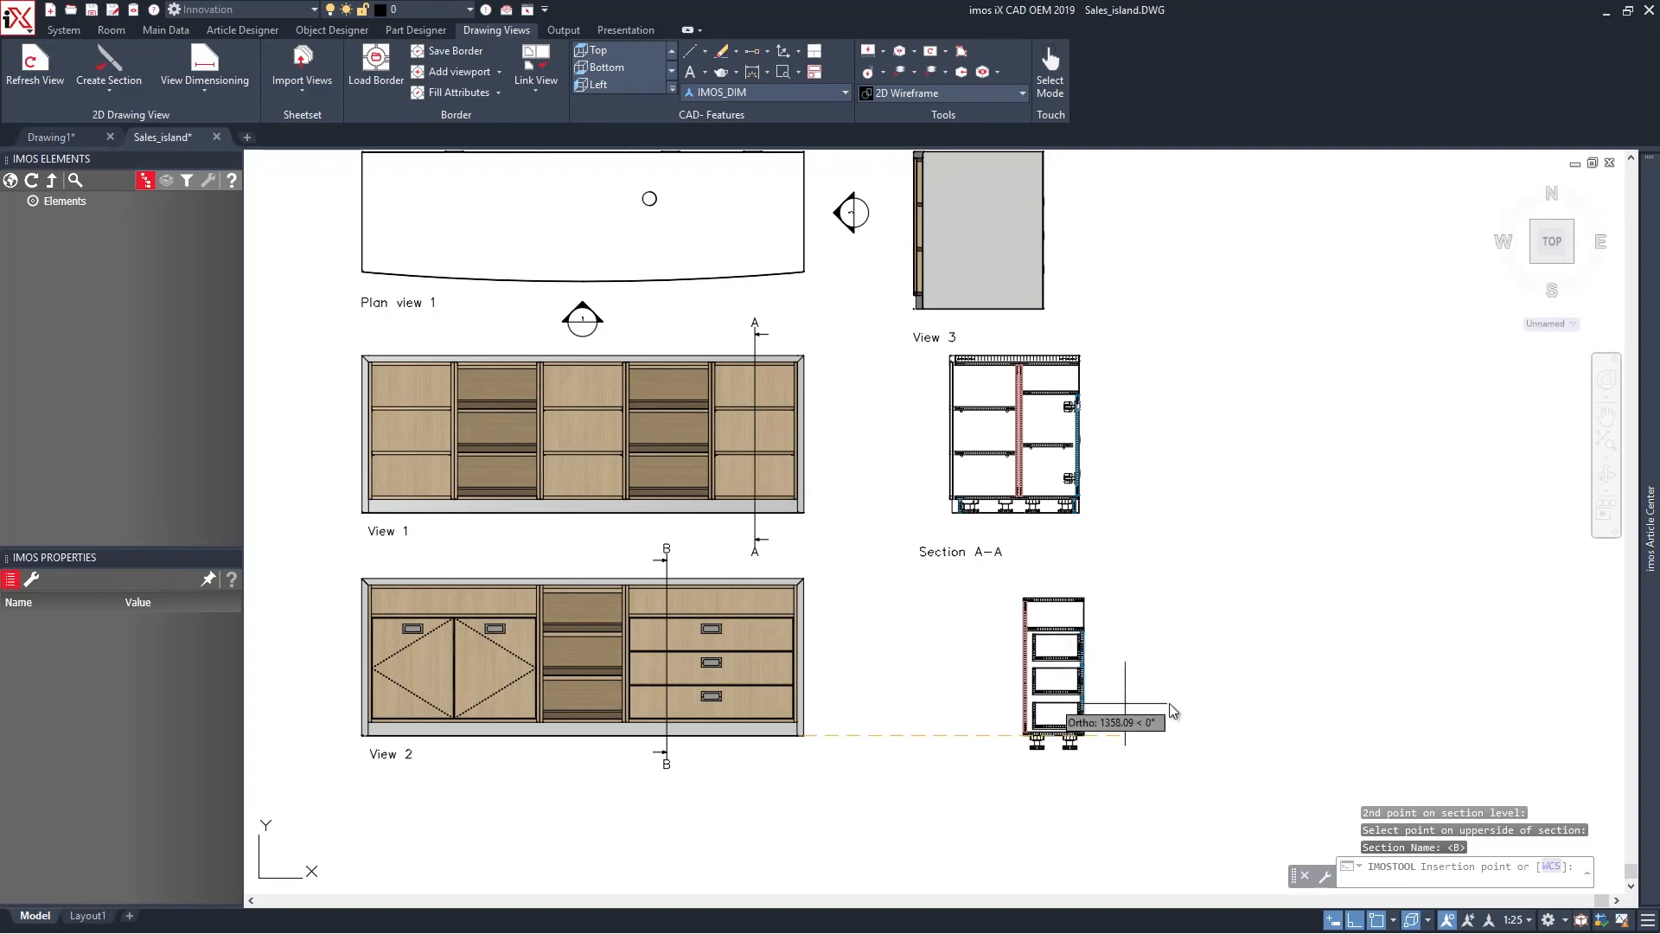
{"action": "left_click", "coordinate": [1041, 789]}
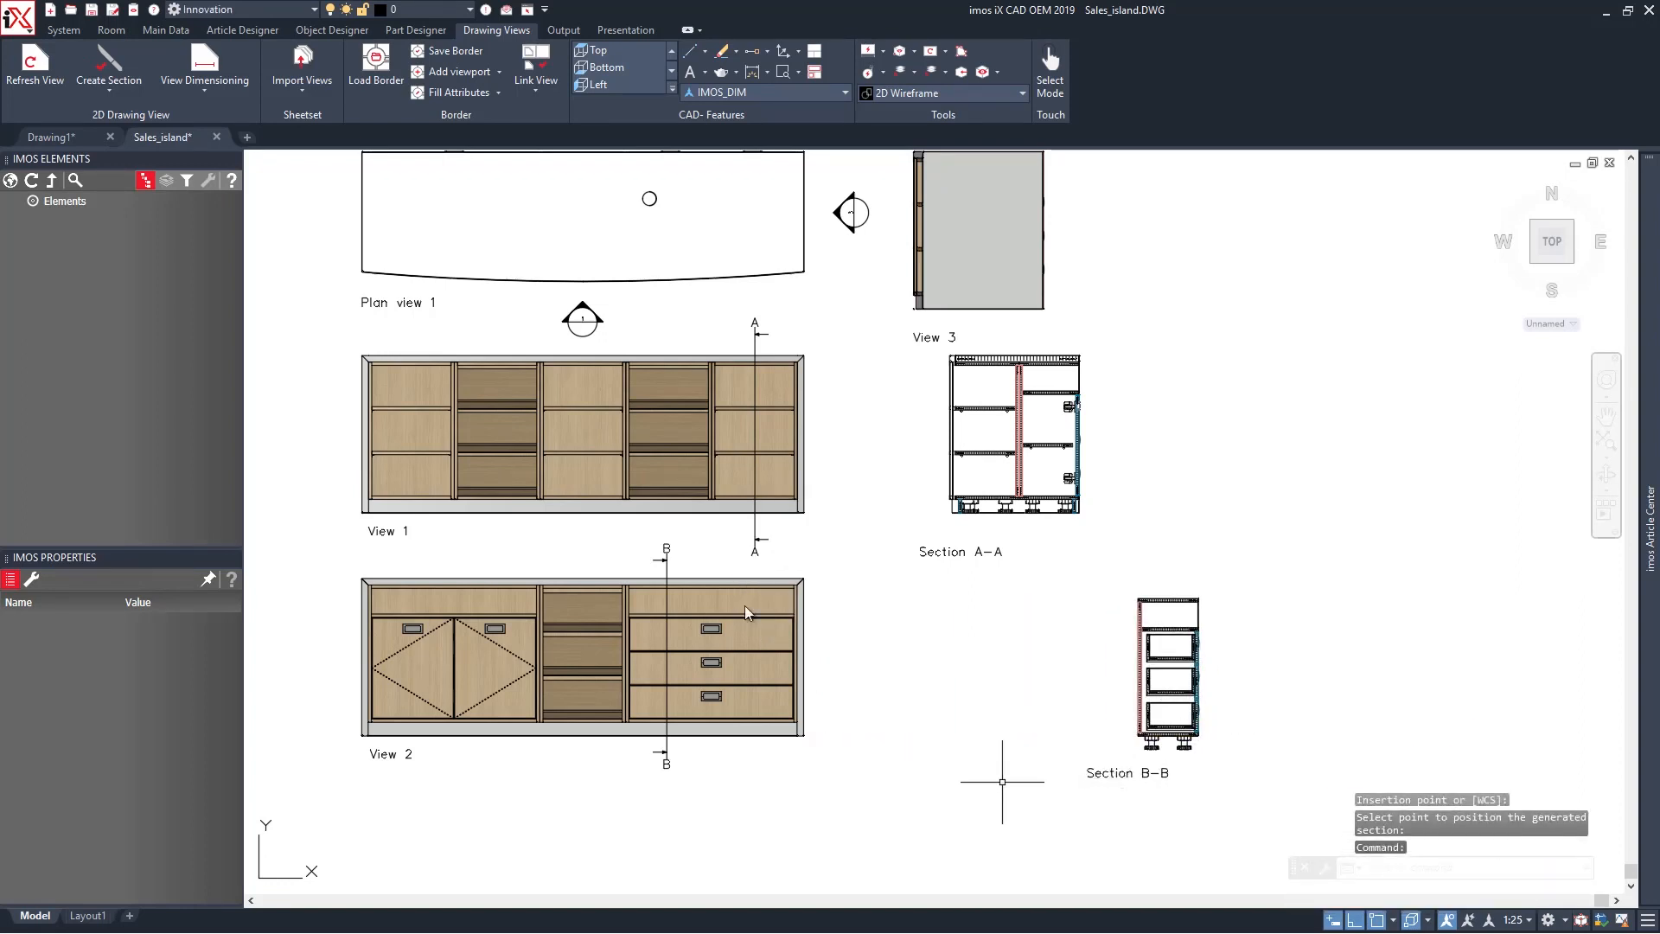
Refresh section B-B with all articles of the island model added to its object selection.
{"action": "left_click", "coordinate": [137, 84]}
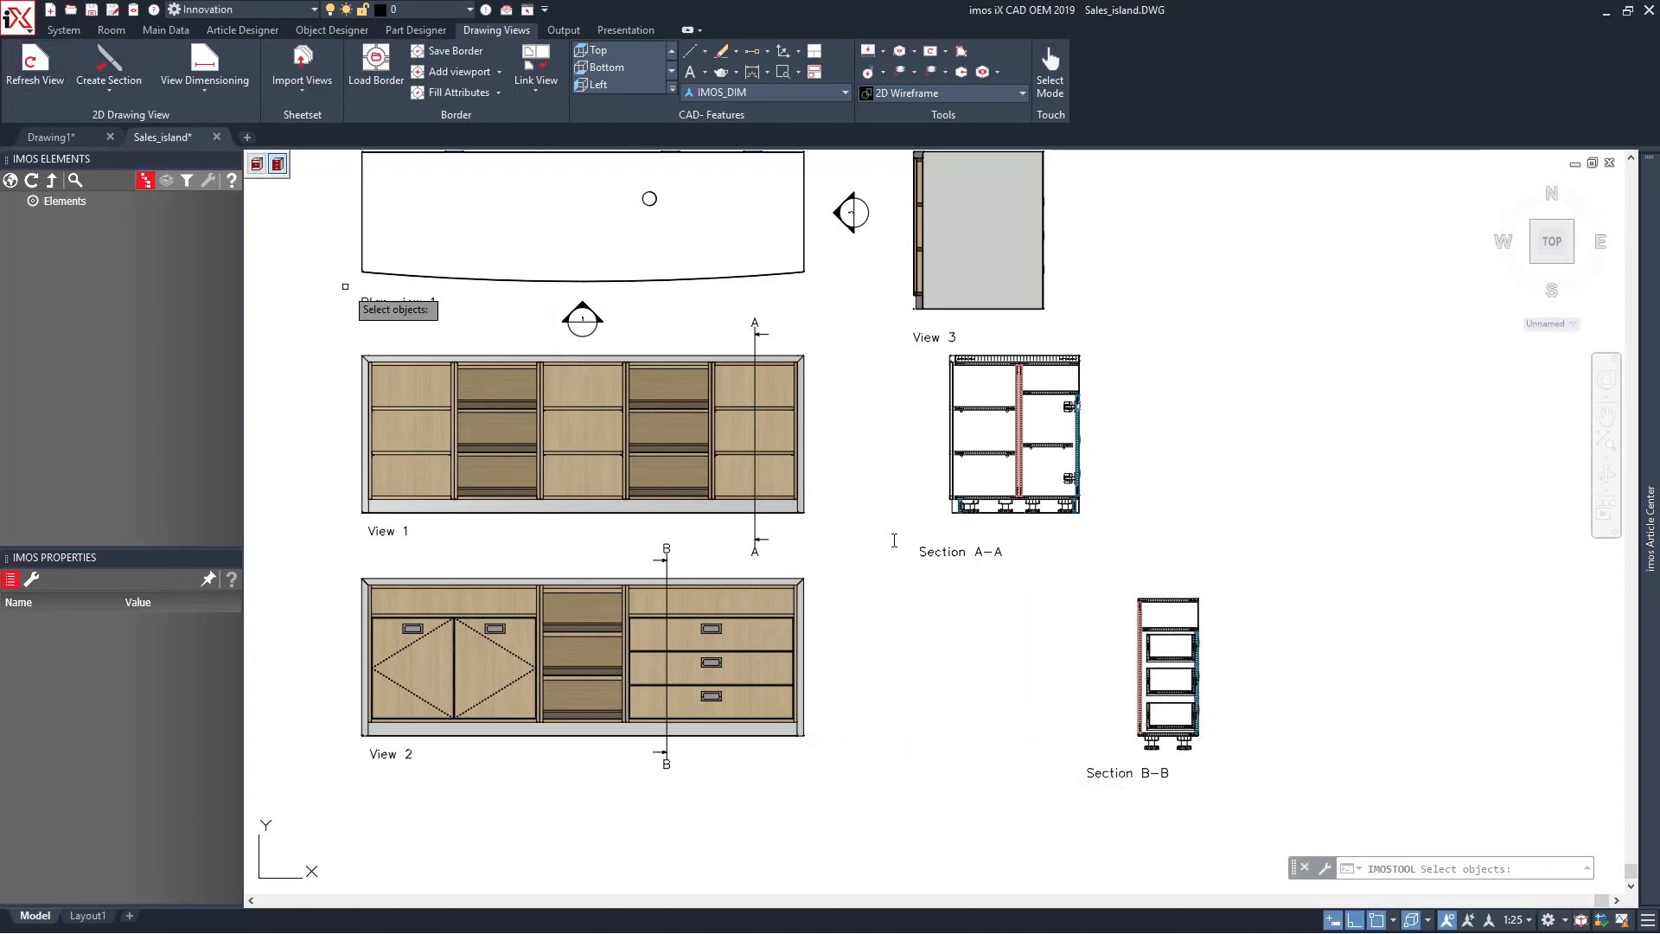
{"action": "left_click", "coordinate": [1180, 608]}
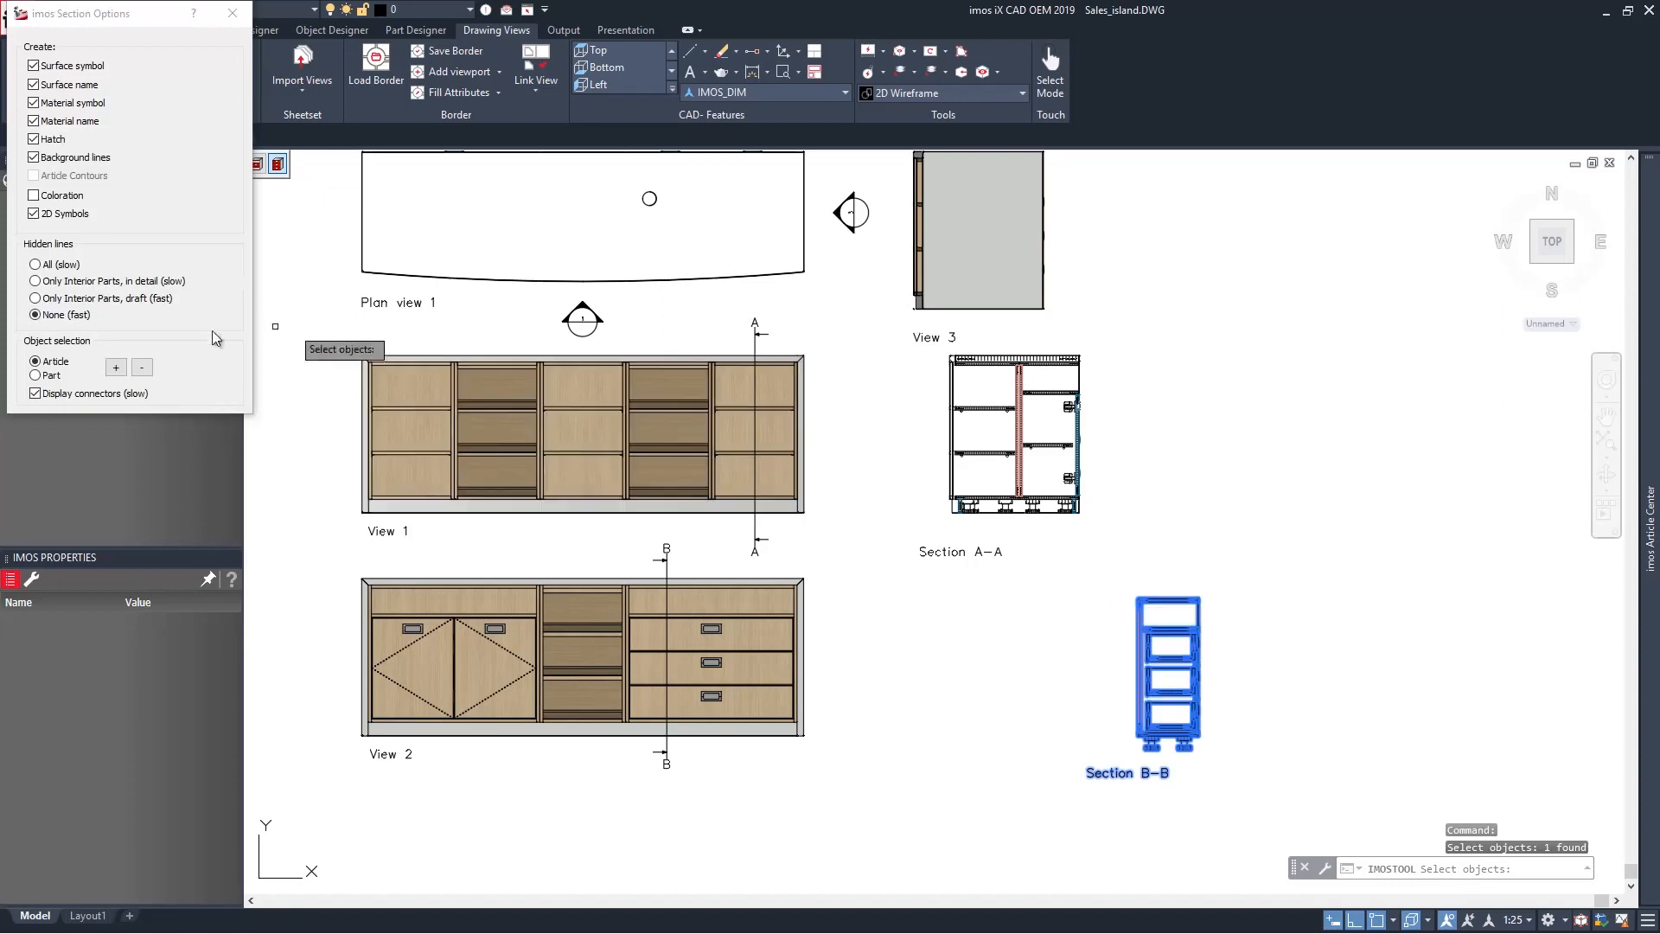
{"action": "left_click", "coordinate": [121, 367]}
{"action": "middle_click", "coordinate": [437, 392]}
{"action": "middle_click", "coordinate": [437, 392]}
{"action": "left_click", "coordinate": [1146, 492]}
{"action": "left_click", "coordinate": [942, 386]}
{"action": "key", "text": "Return"}
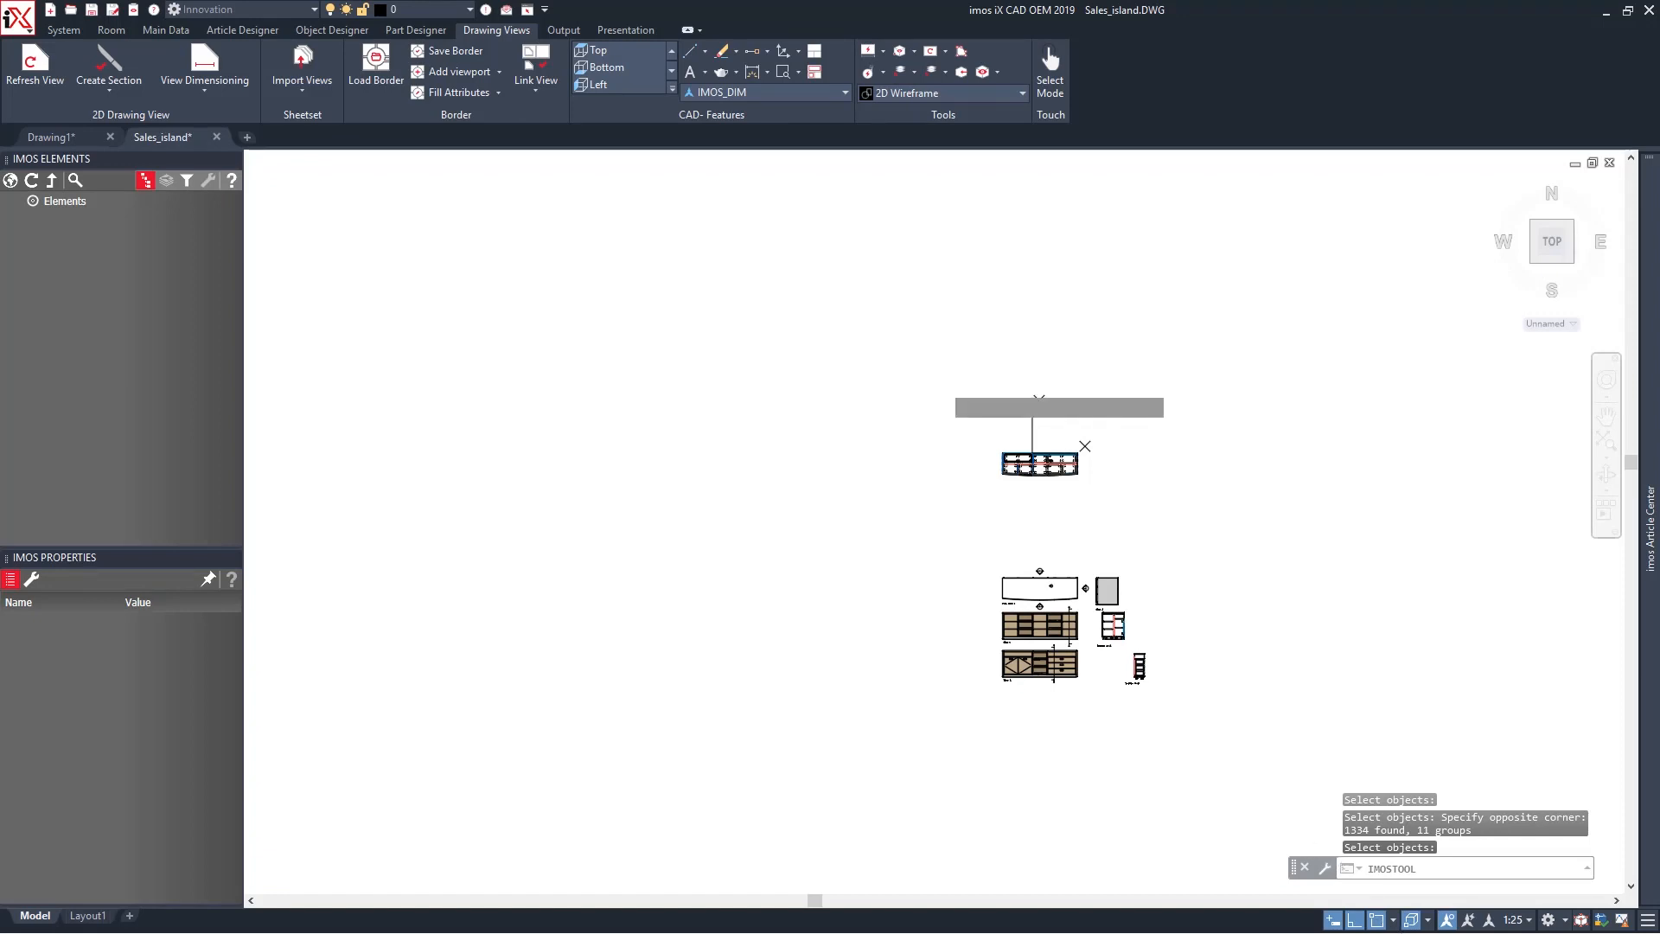
{"action": "key", "text": "Return"}
Move section B-B directly beneath section A-A's caption, roughly in line with that section.
{"action": "scroll", "coordinate": [1148, 676], "scroll_direction": "up", "scroll_amount": 8}
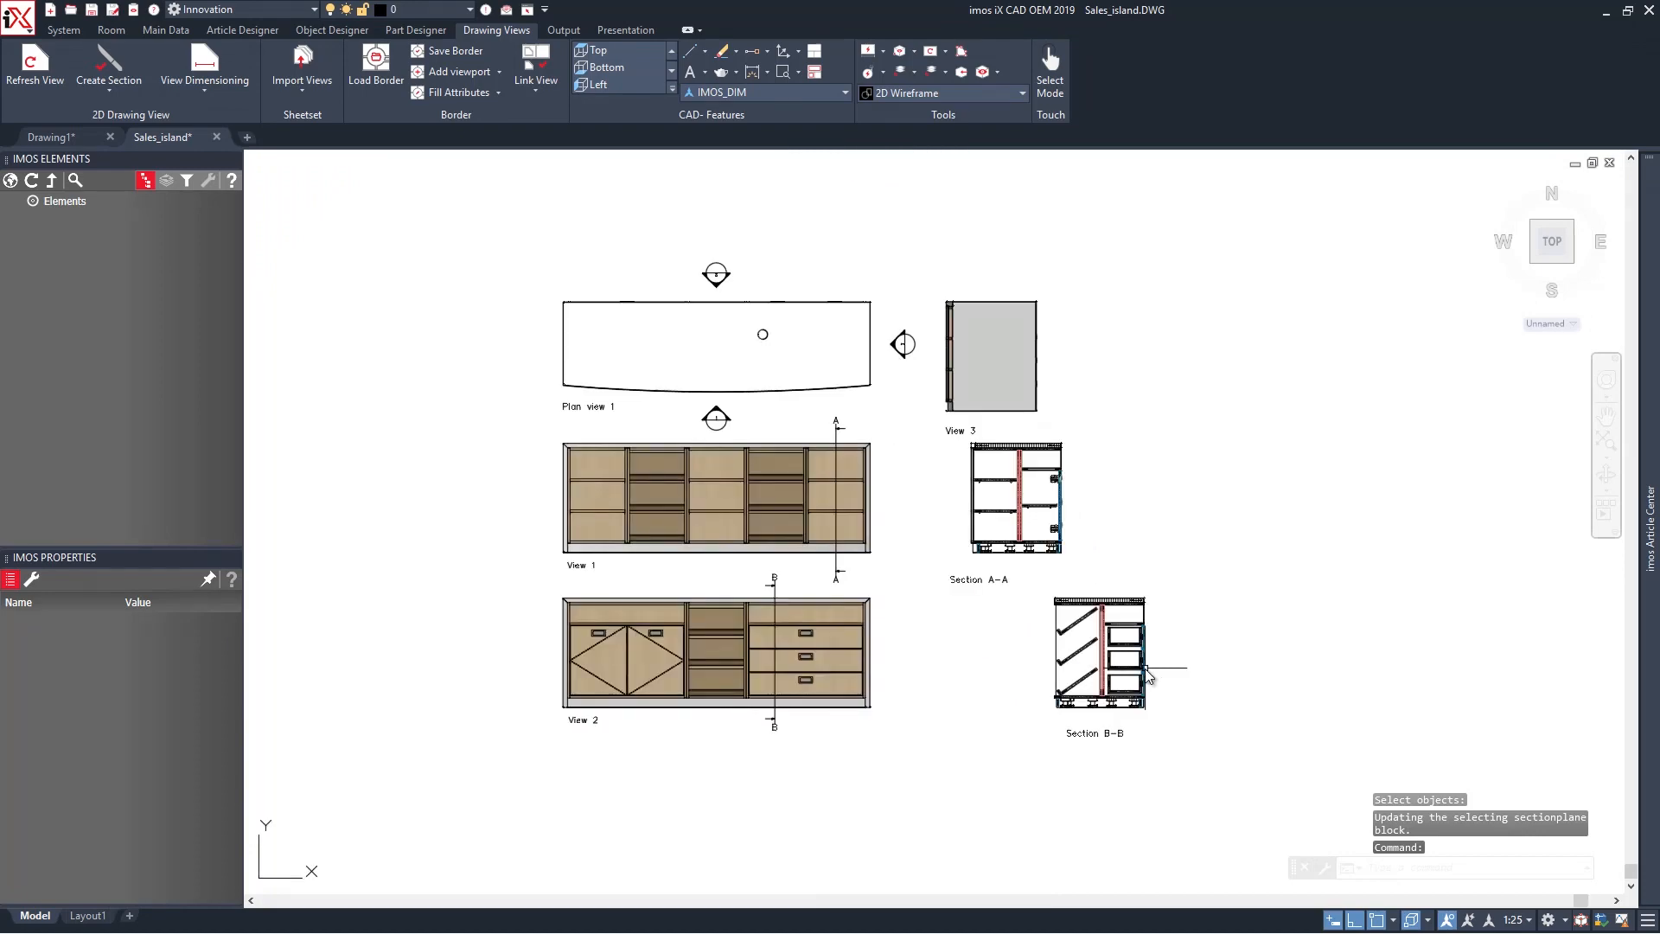
{"action": "scroll", "coordinate": [689, 726], "scroll_direction": "up", "scroll_amount": 2}
{"action": "middle_click_drag", "start_coordinate": [689, 726], "coordinate": [429, 730]}
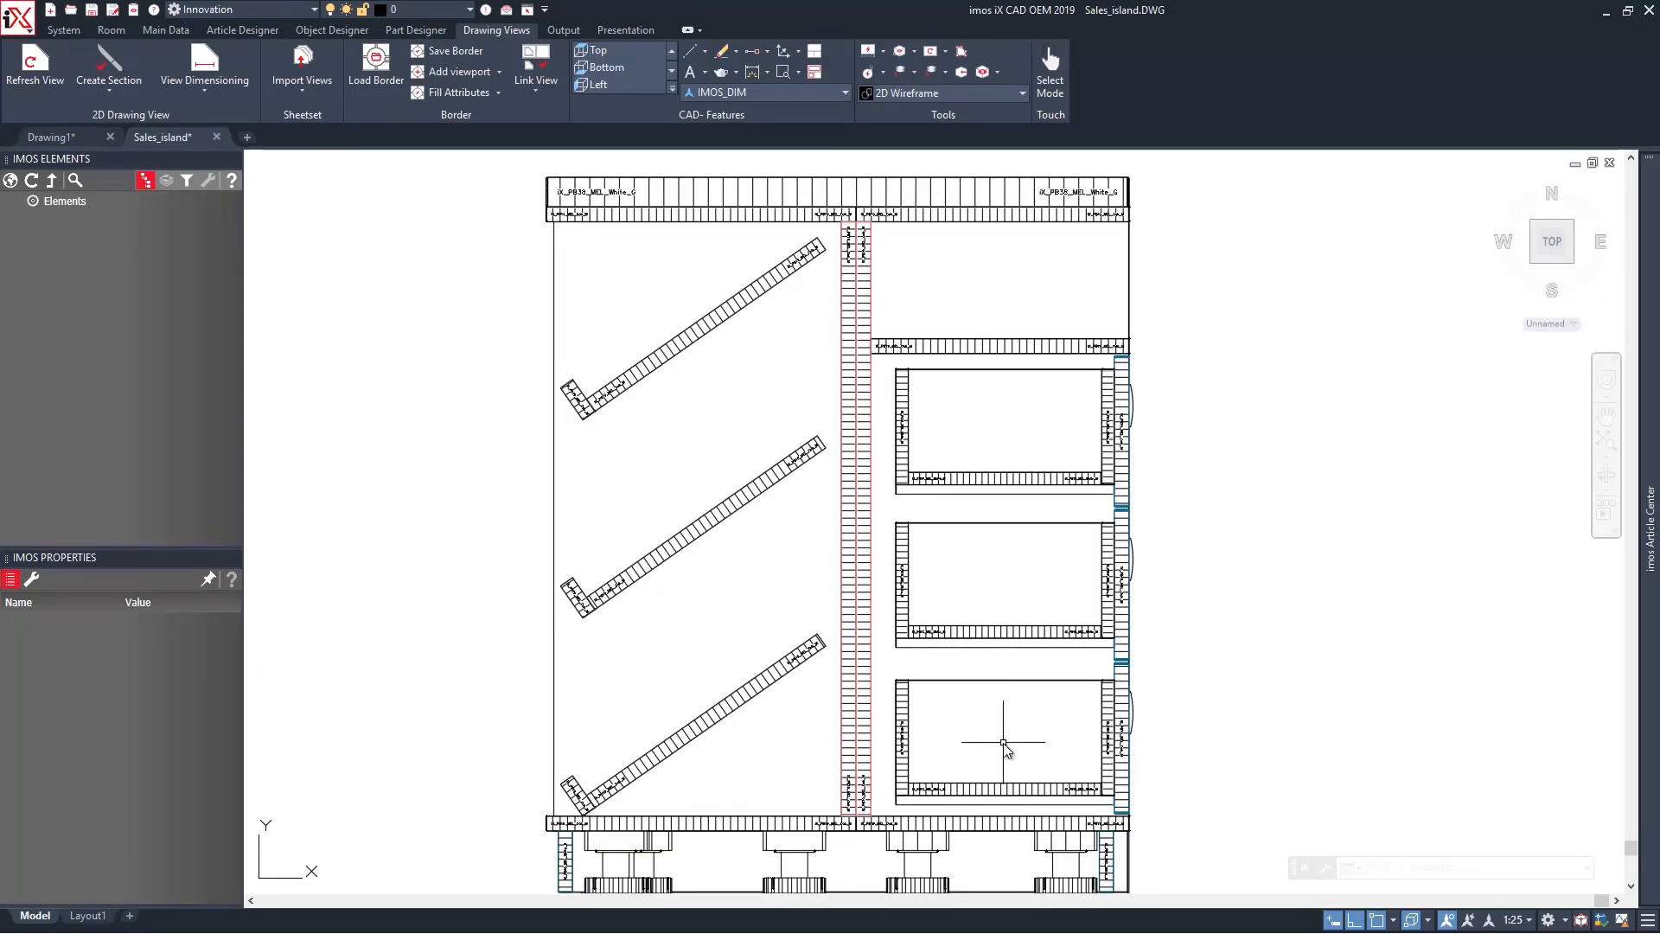
{"action": "scroll", "coordinate": [1006, 749], "scroll_direction": "down", "scroll_amount": 5}
{"action": "left_click", "coordinate": [857, 517]}
{"action": "type", "text": "m"}
{"action": "key", "text": "Return"}
{"action": "left_click", "coordinate": [1394, 920]}
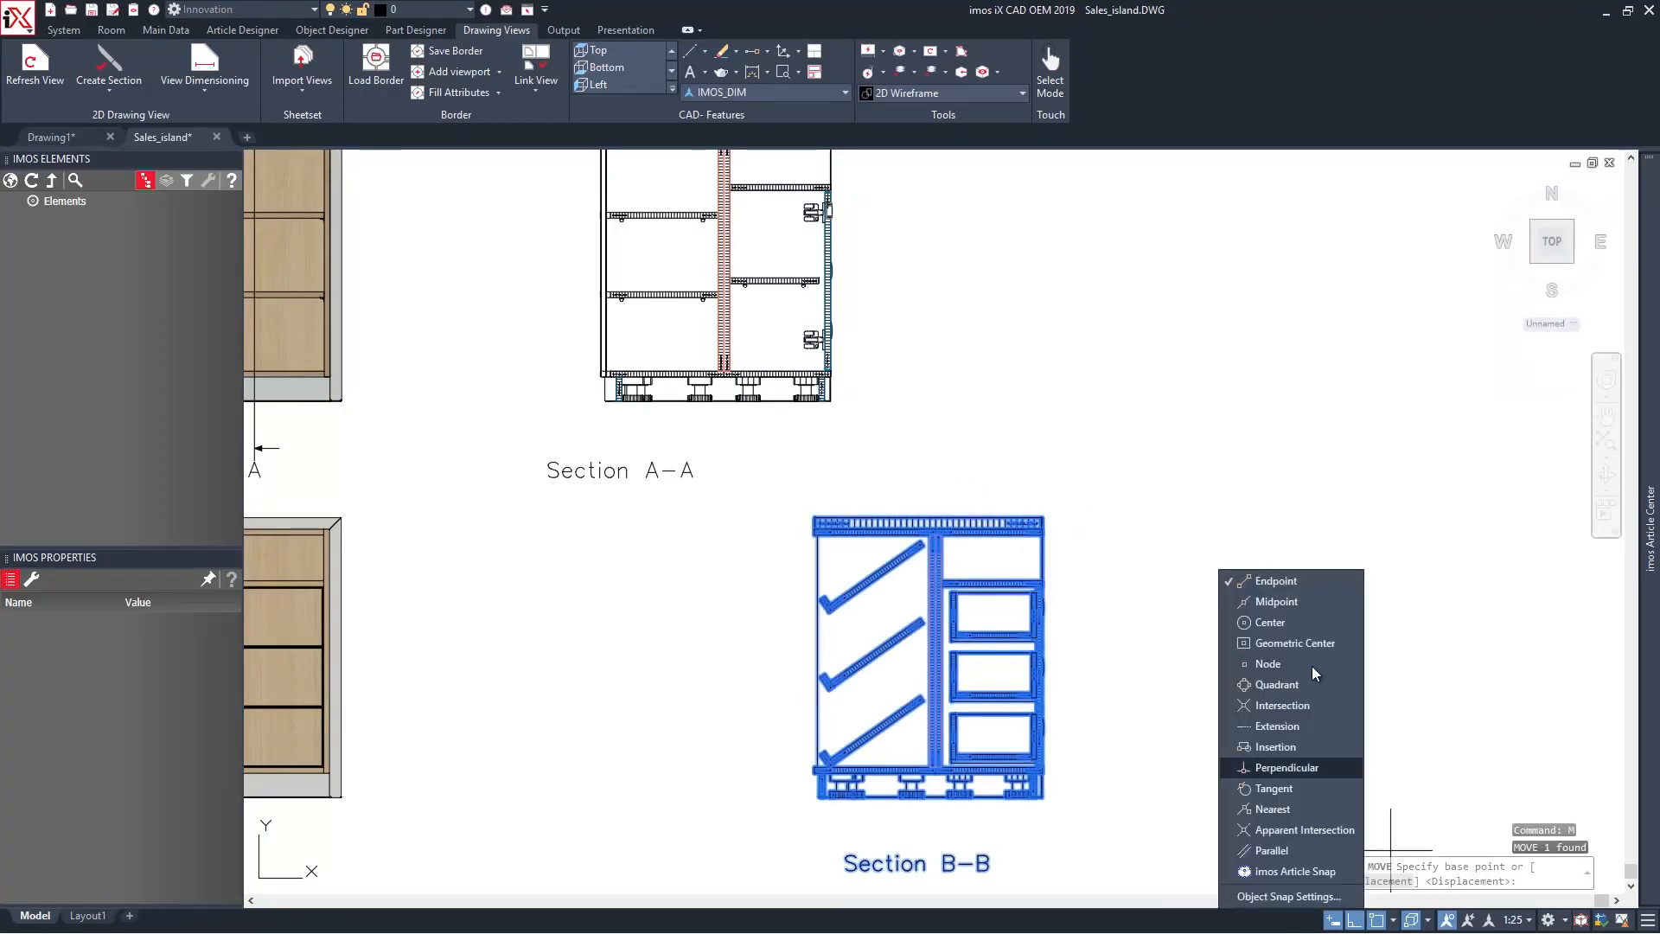
{"action": "left_click", "coordinate": [932, 514]}
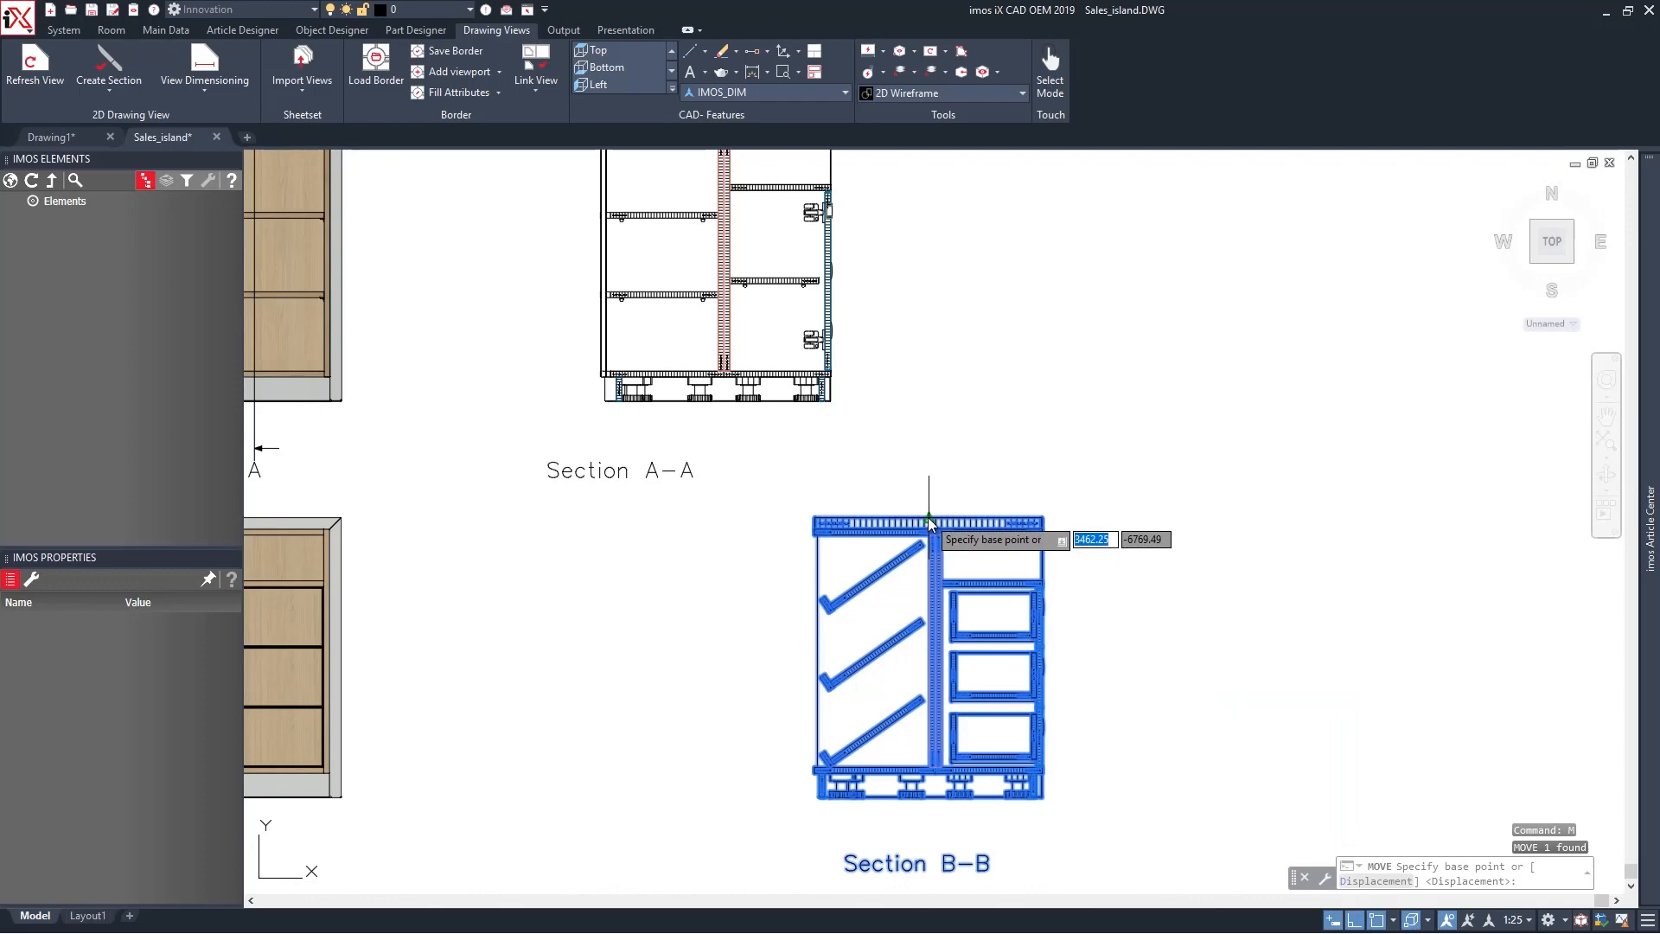
{"action": "left_click", "coordinate": [929, 458]}
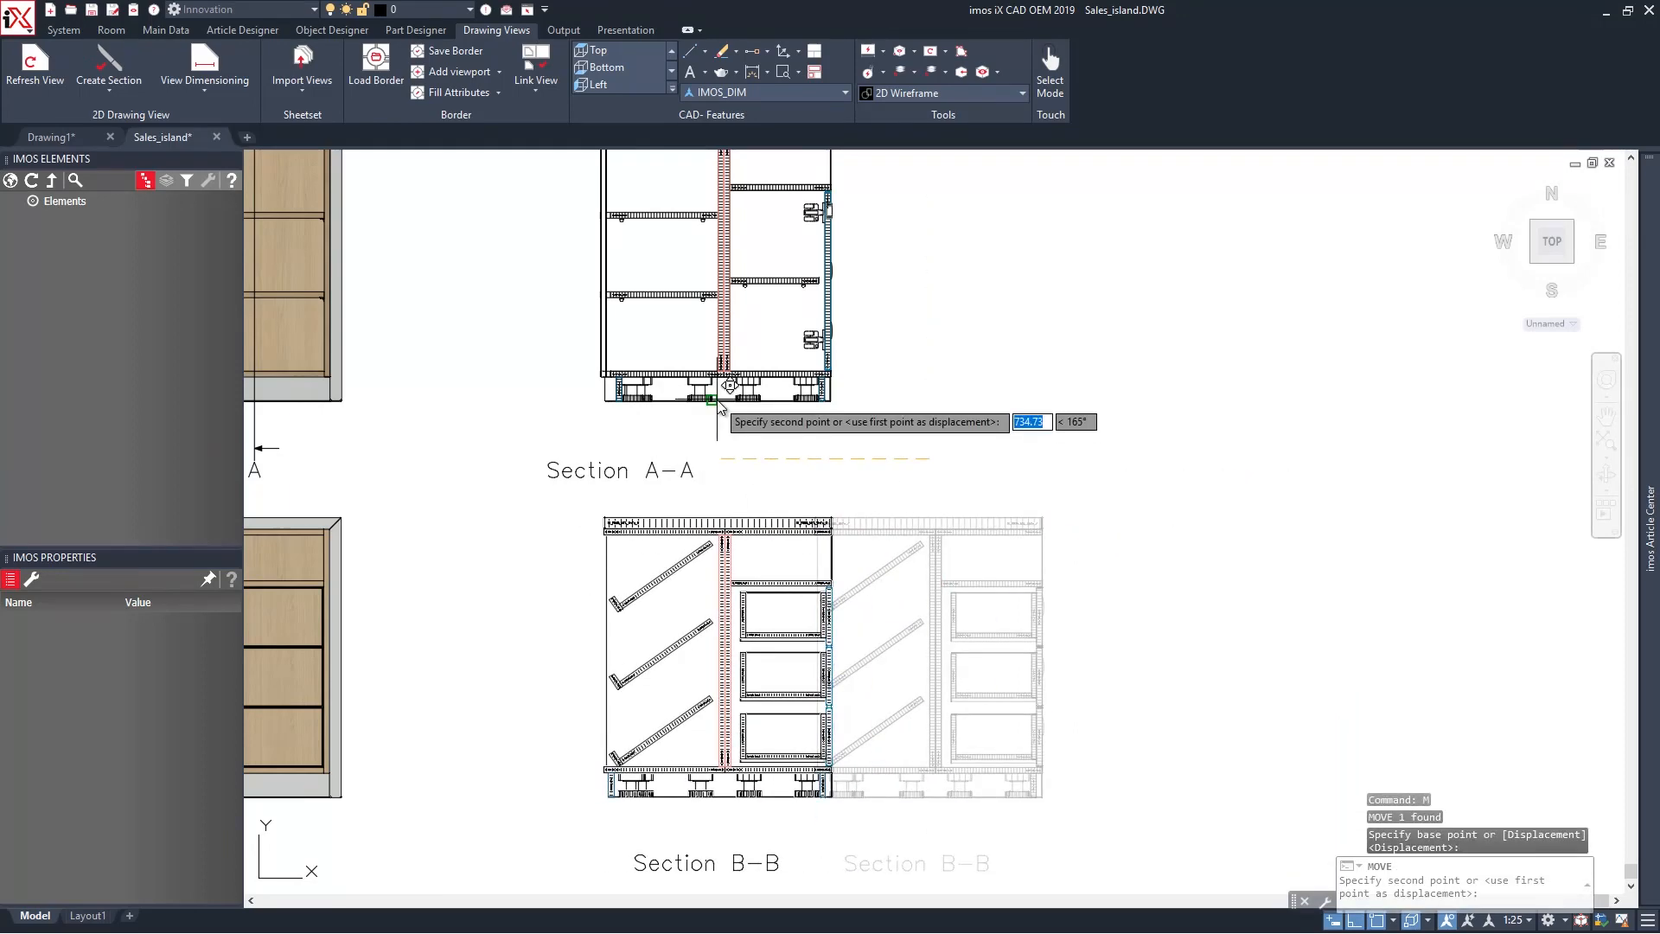
{"action": "left_click", "coordinate": [710, 429]}
Reposition the Section A-A and Section B-B captions close beneath the left part of their views.
{"action": "left_click", "coordinate": [579, 481]}
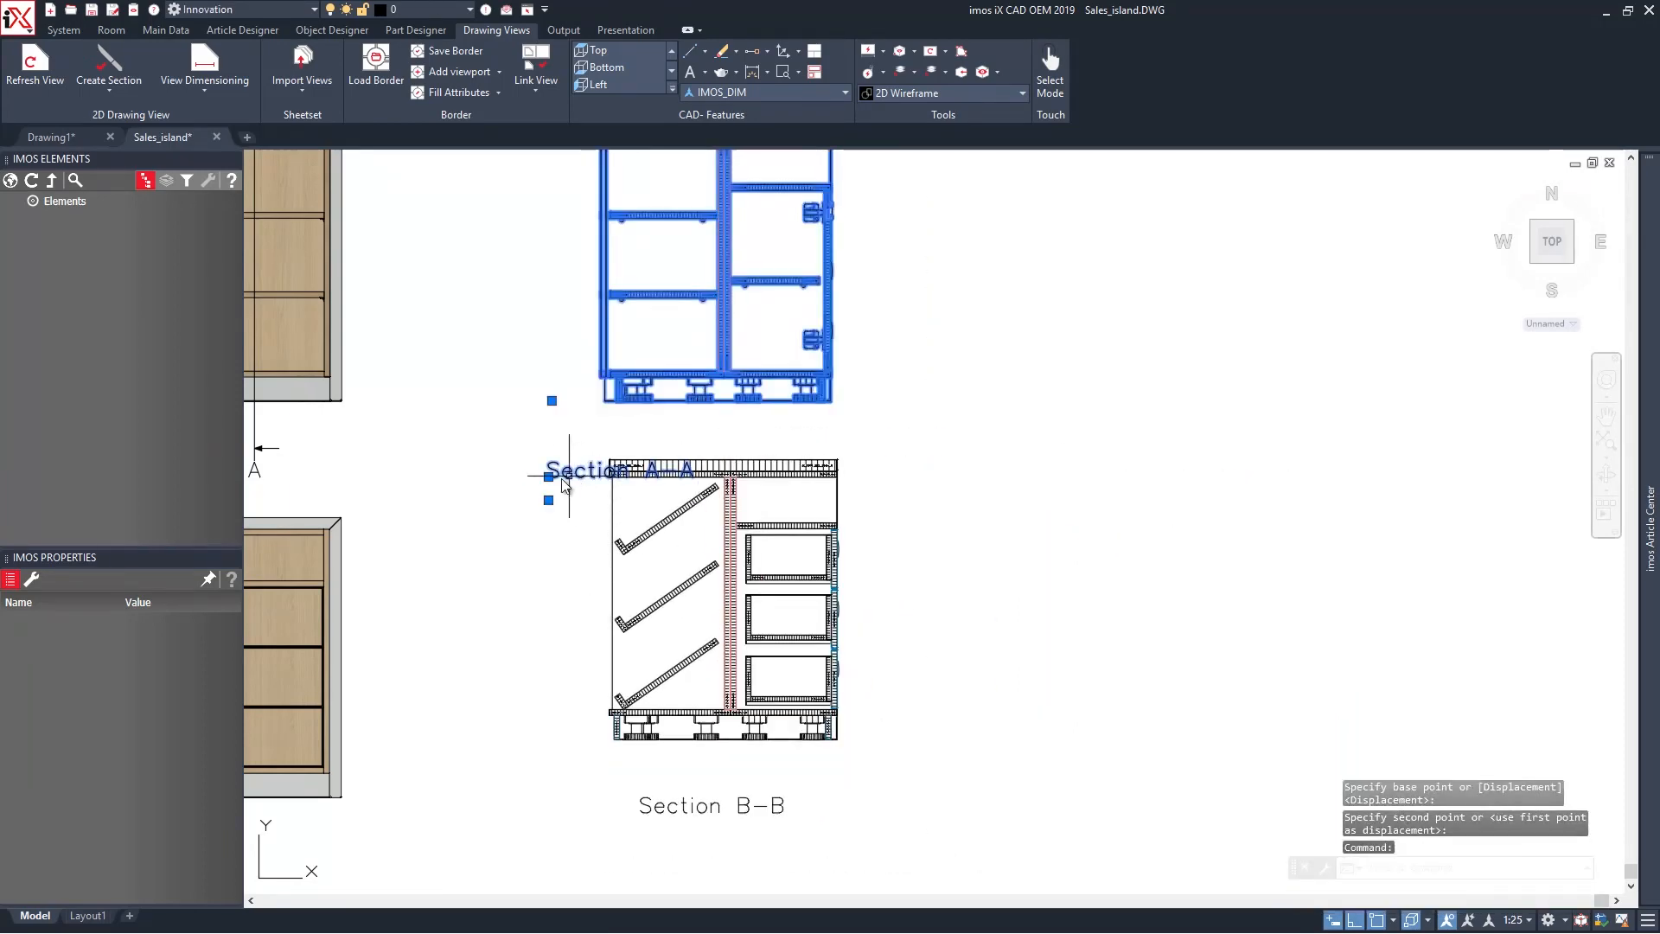
{"action": "left_click", "coordinate": [548, 474]}
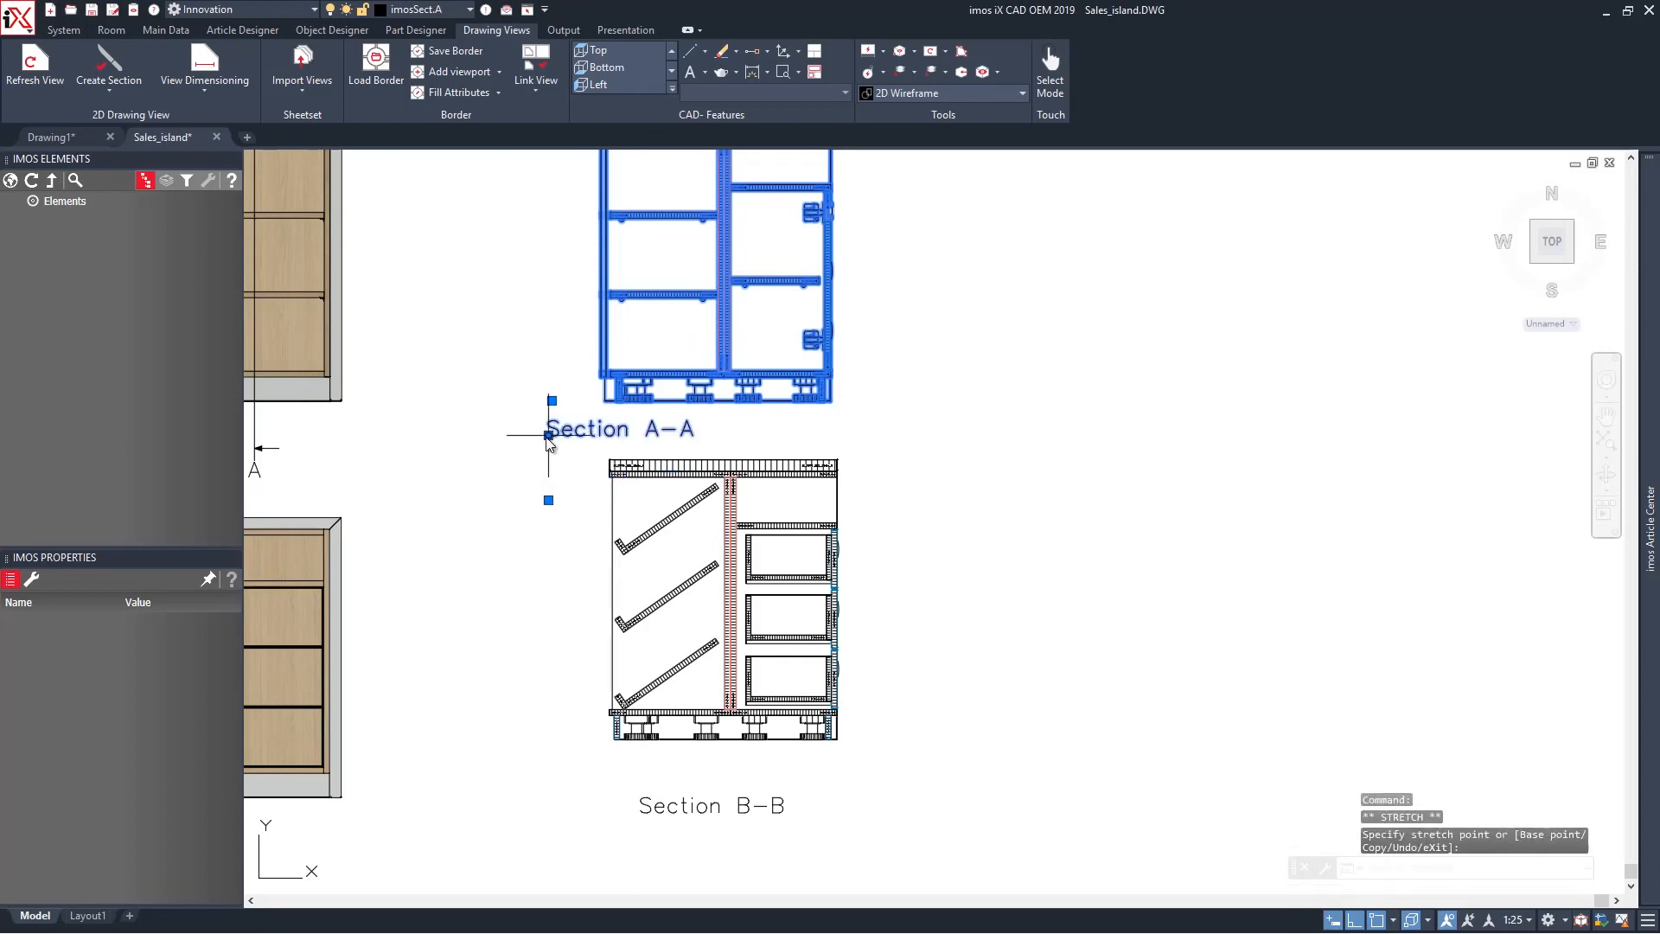
{"action": "left_click", "coordinate": [592, 435]}
{"action": "left_click", "coordinate": [640, 810]}
{"action": "left_click", "coordinate": [640, 810]}
{"action": "left_click", "coordinate": [640, 767]}
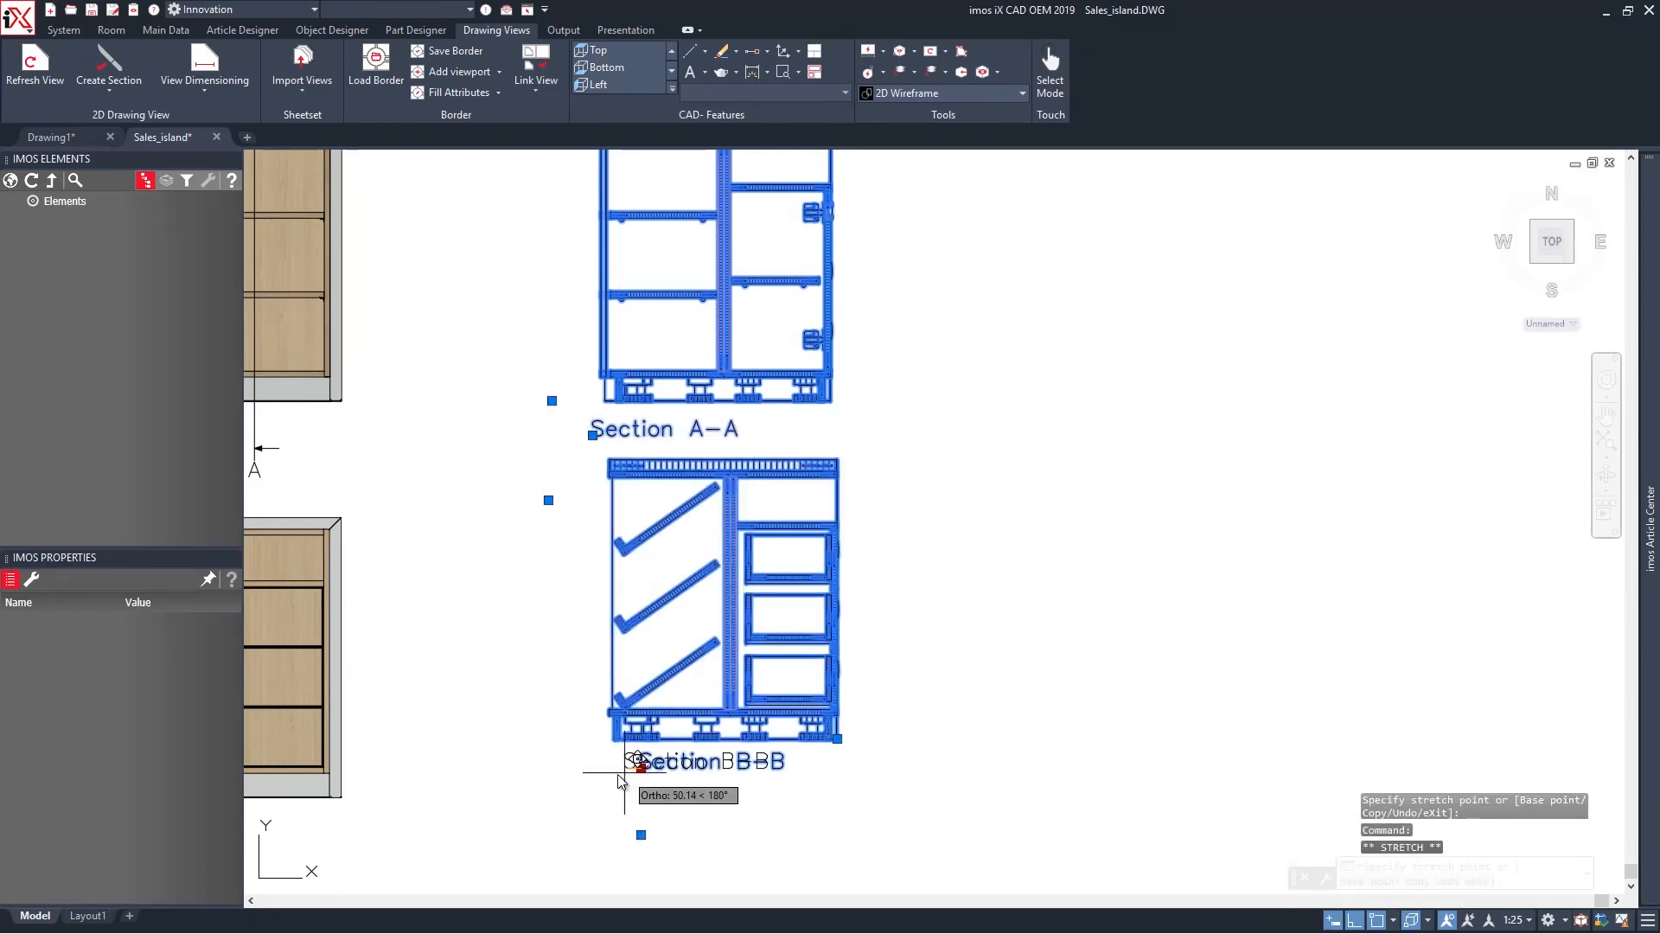
{"action": "left_click", "coordinate": [608, 766]}
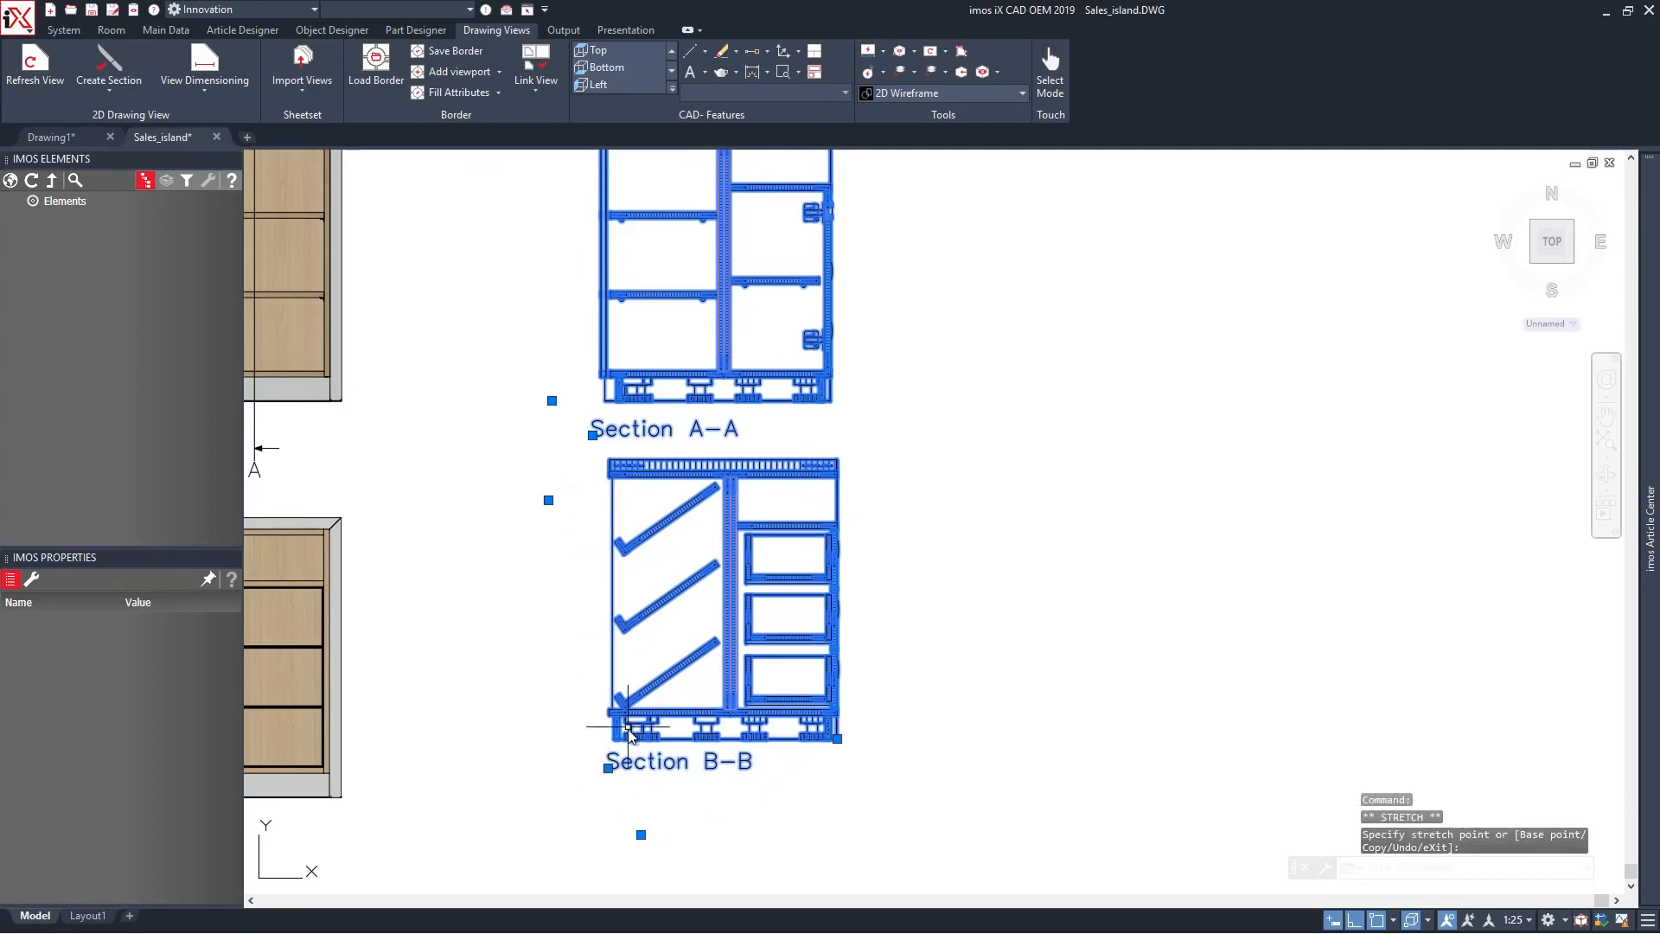
Move sections A-A and B-B down together, roughly level with the bottom of View 2.
{"action": "type", "text": "m"}
{"action": "key", "text": "Return"}
{"action": "left_click", "coordinate": [544, 717]}
{"action": "left_click", "coordinate": [534, 769]}
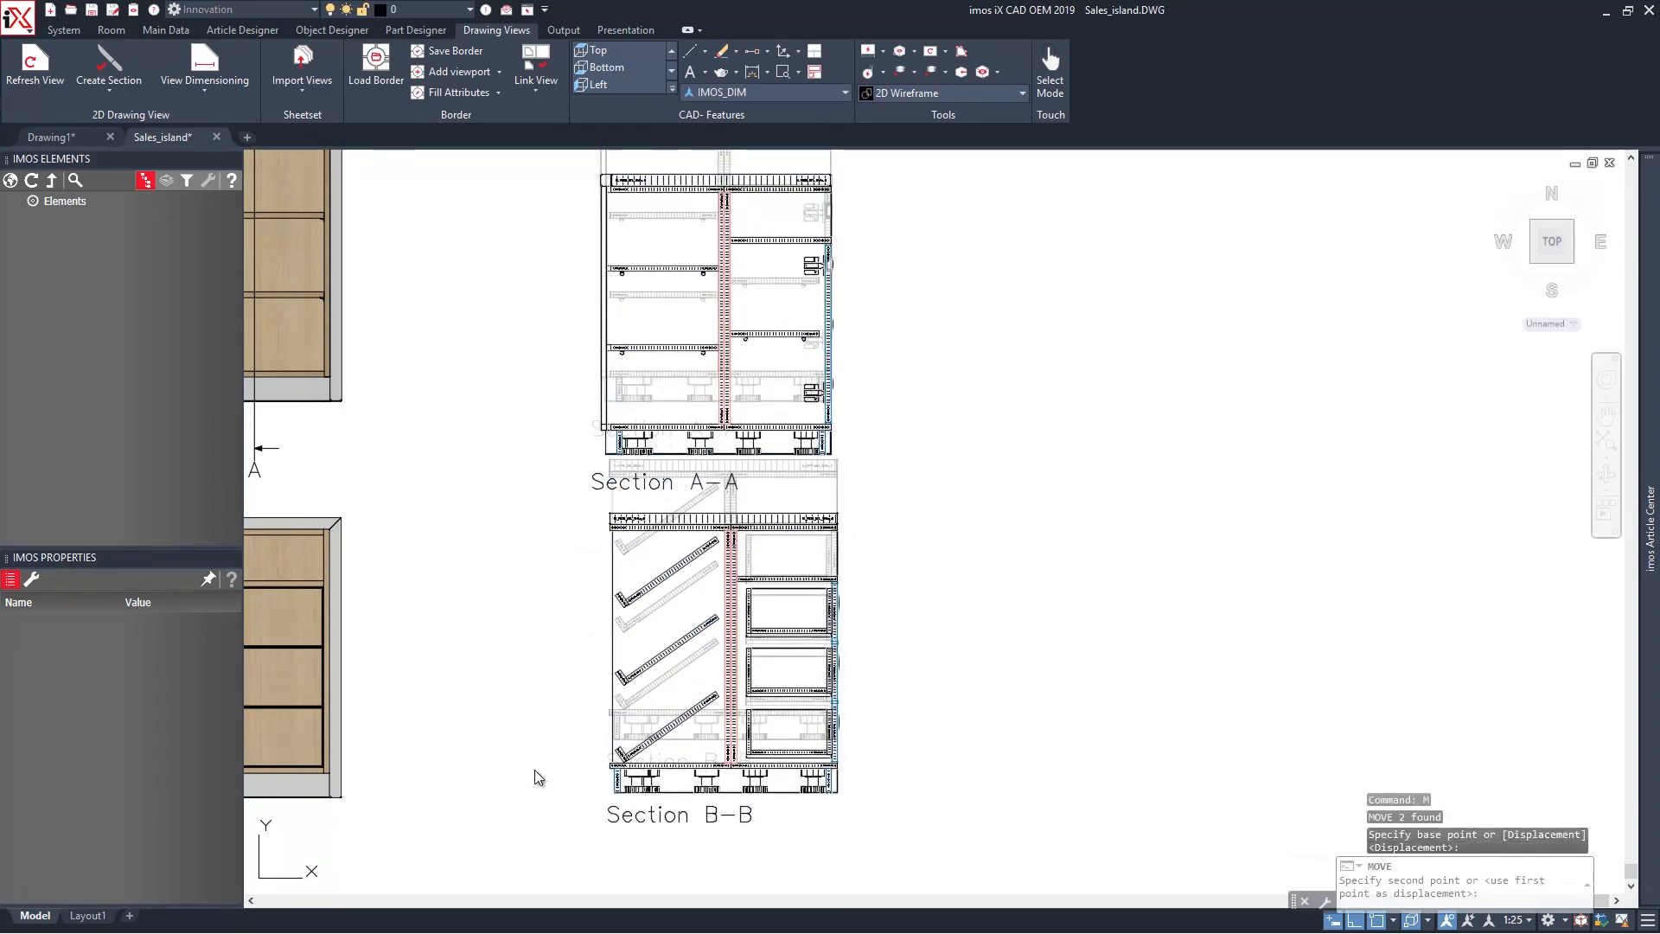
Move both sections vertically so that section B-B's base aligns exactly with the bottom edge of View 2.
{"action": "left_click", "coordinate": [731, 870]}
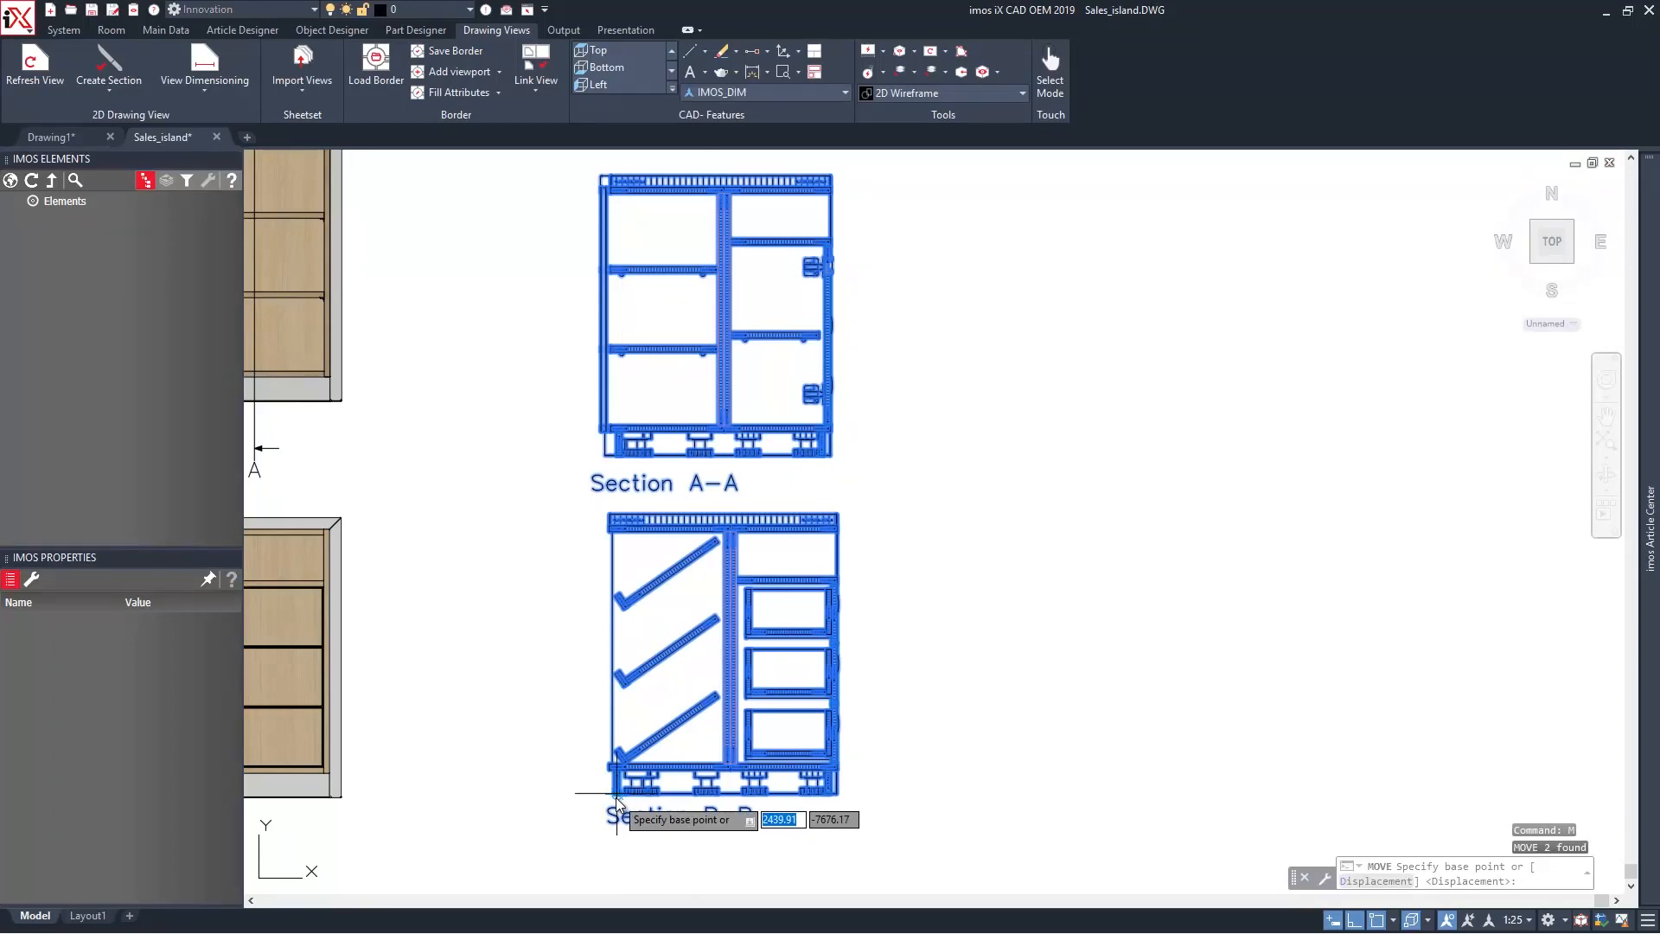
{"action": "scroll", "coordinate": [615, 797], "scroll_direction": "up", "scroll_amount": 6}
{"action": "scroll", "coordinate": [615, 797], "scroll_direction": "up", "scroll_amount": 4}
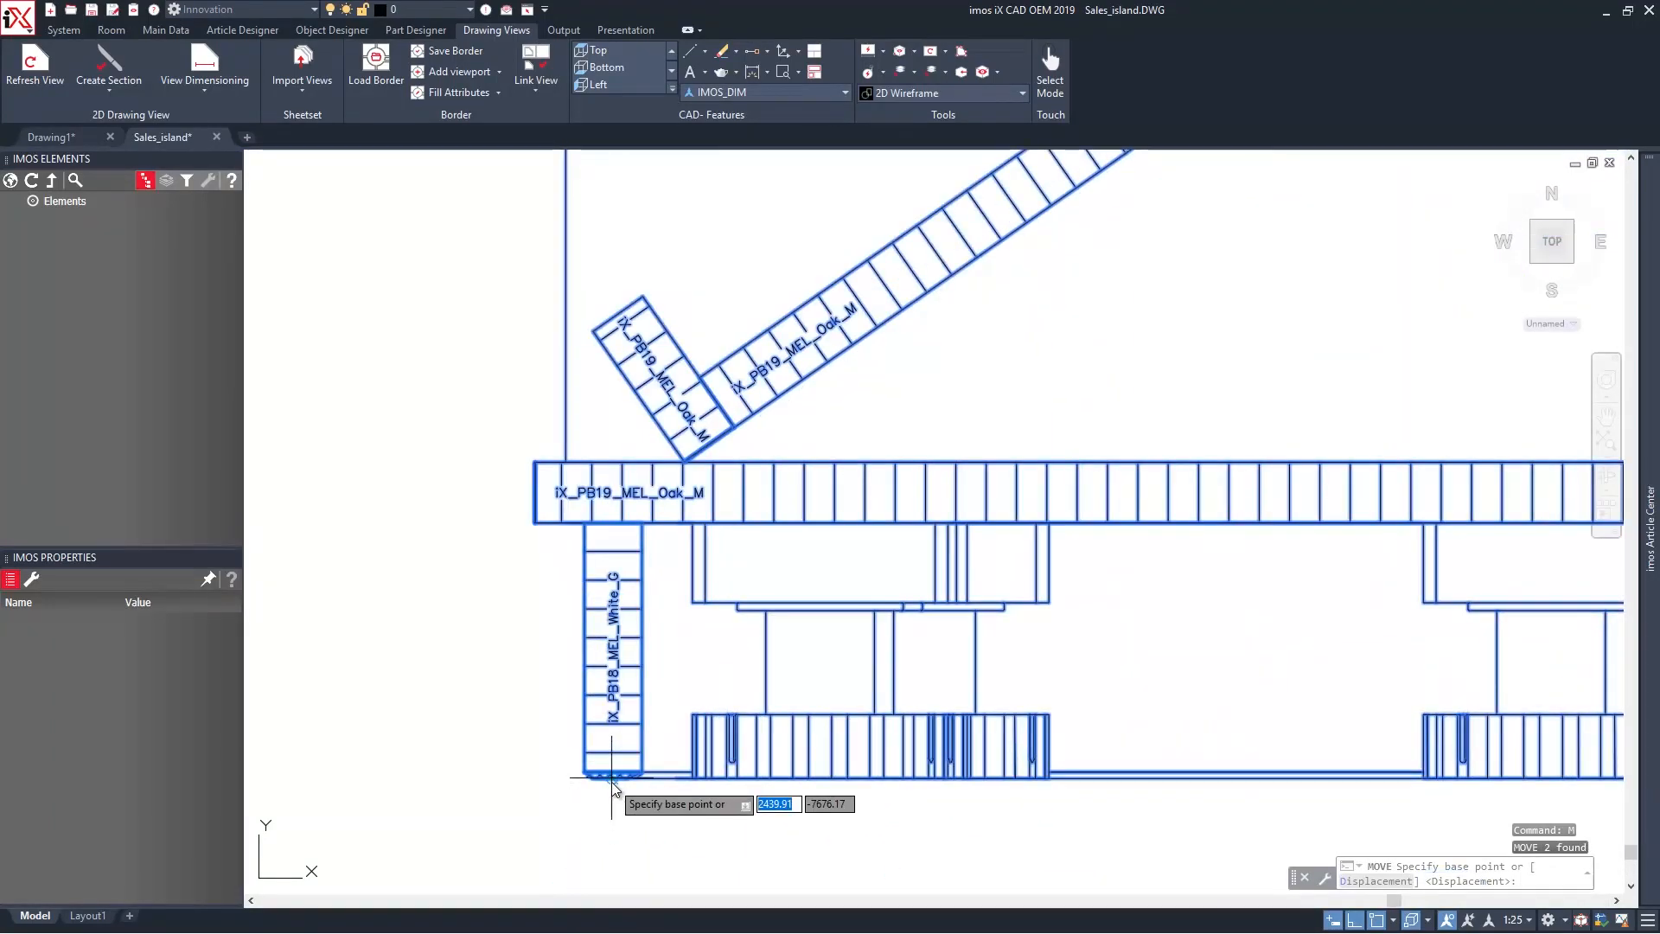
{"action": "left_click", "coordinate": [274, 778]}
{"action": "scroll", "coordinate": [475, 709], "scroll_direction": "down", "scroll_amount": 2}
{"action": "middle_click_drag", "start_coordinate": [510, 704], "coordinate": [1055, 682]}
{"action": "scroll", "coordinate": [847, 689], "scroll_direction": "down", "scroll_amount": 6}
{"action": "scroll", "coordinate": [488, 705], "scroll_direction": "up", "scroll_amount": 8}
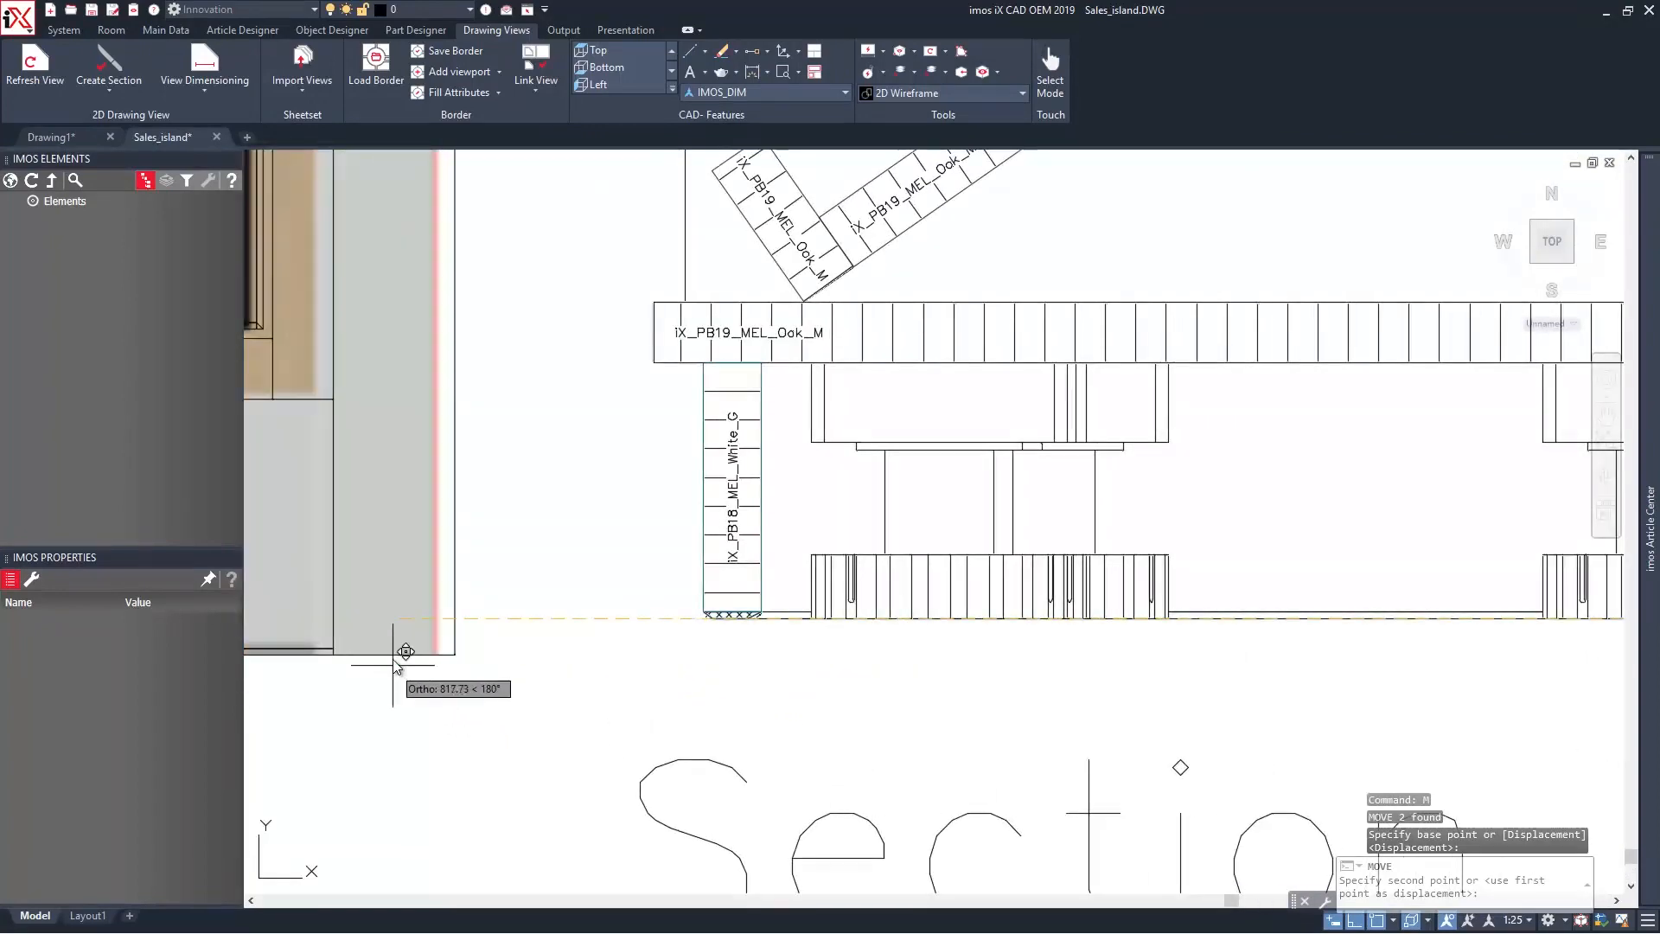
{"action": "left_click", "coordinate": [467, 639]}
Move section B-B horizontally a little further away from the View 2 elevation.
{"action": "scroll", "coordinate": [731, 624], "scroll_direction": "down", "scroll_amount": 7}
{"action": "left_click", "coordinate": [932, 724]}
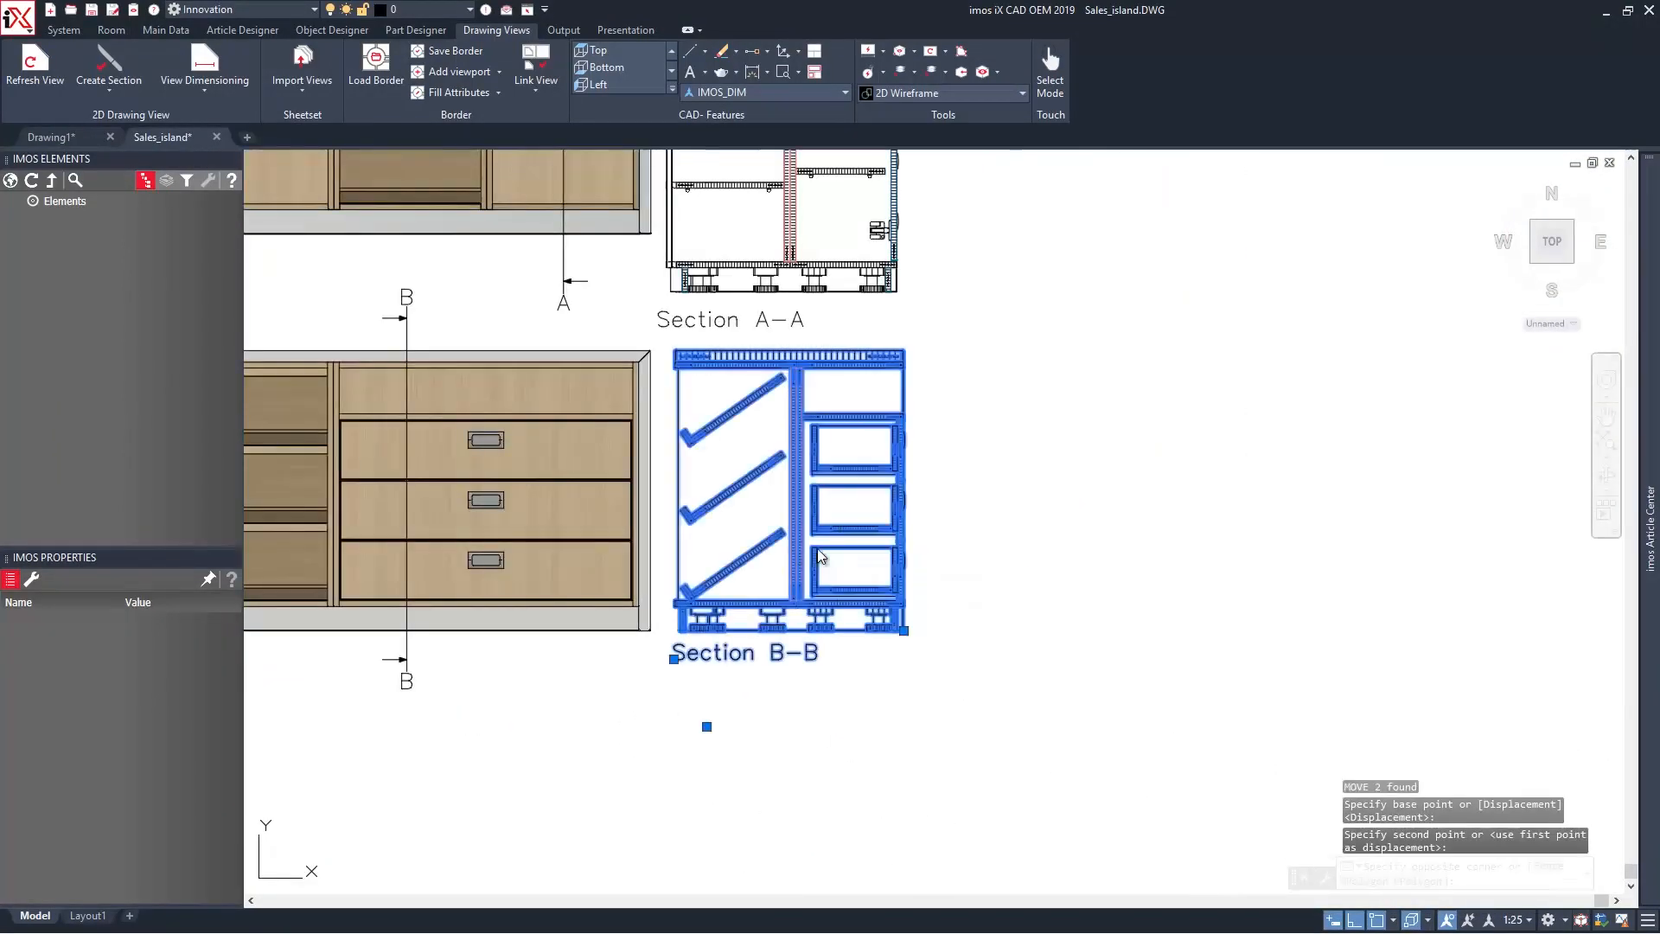
{"action": "left_click", "coordinate": [821, 550]}
{"action": "key", "text": "space"}
{"action": "left_click", "coordinate": [825, 774]}
{"action": "left_click", "coordinate": [894, 781]}
Move section A-A vertically so that its base aligns with the bottom edge of View 1.
{"action": "middle_click_drag", "start_coordinate": [919, 421], "coordinate": [829, 740]}
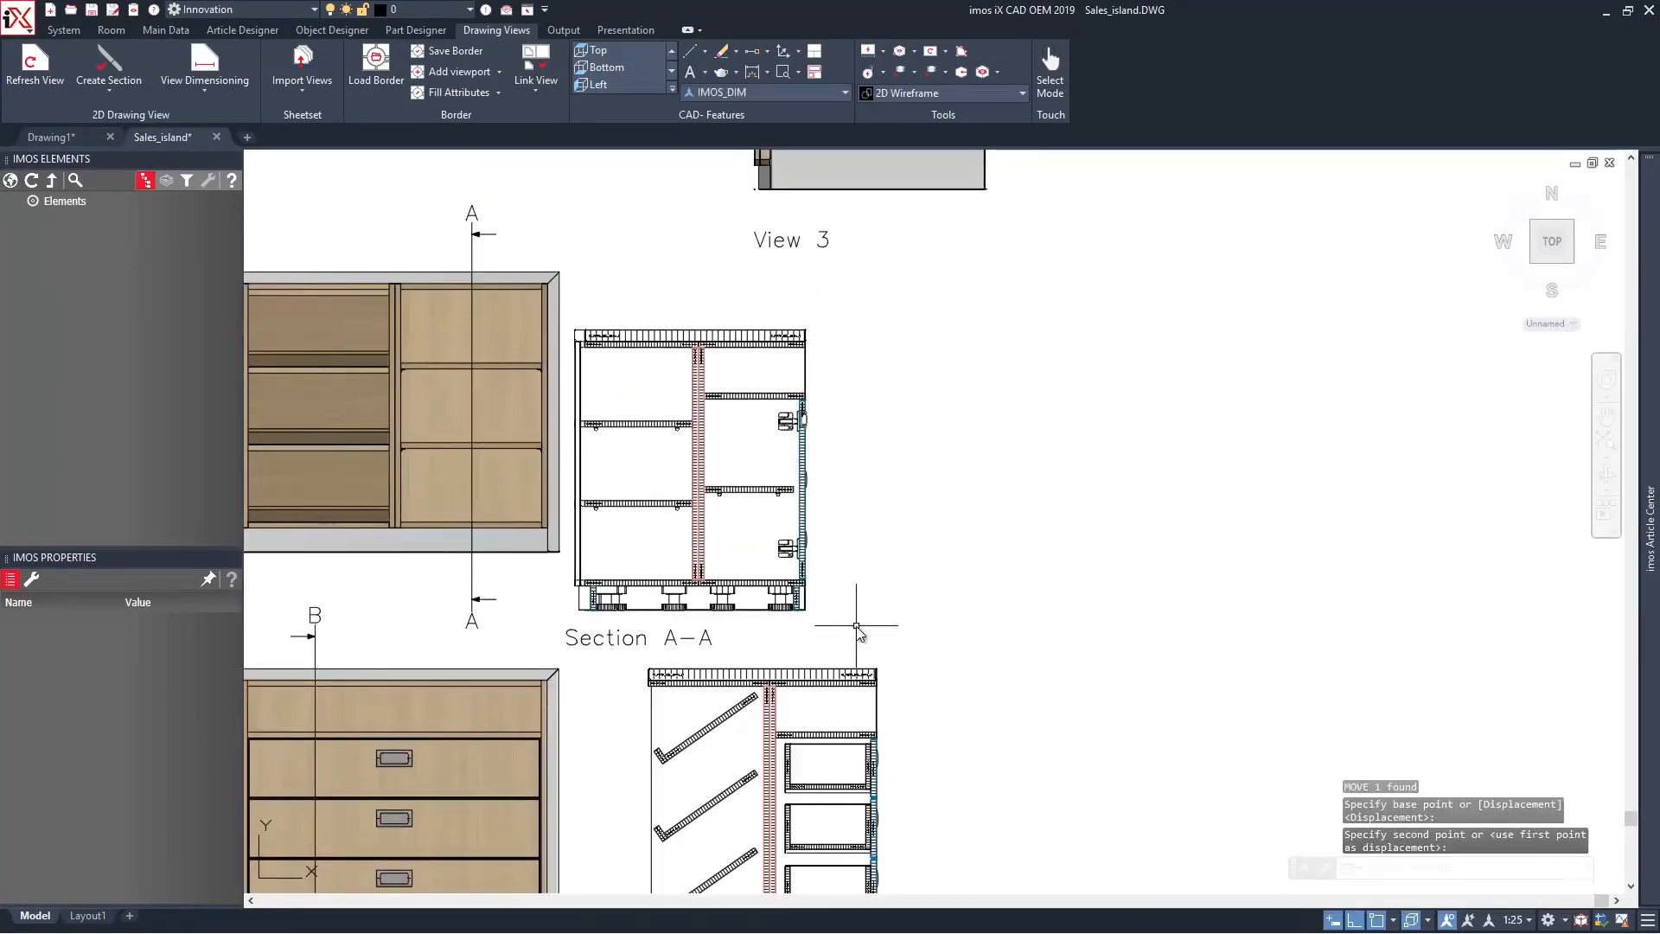
{"action": "left_click", "coordinate": [857, 628]}
{"action": "left_click", "coordinate": [764, 504]}
{"action": "type", "text": "m"}
{"action": "key", "text": "space"}
{"action": "scroll", "coordinate": [574, 614], "scroll_direction": "up", "scroll_amount": 5}
{"action": "scroll", "coordinate": [588, 615], "scroll_direction": "up", "scroll_amount": 6}
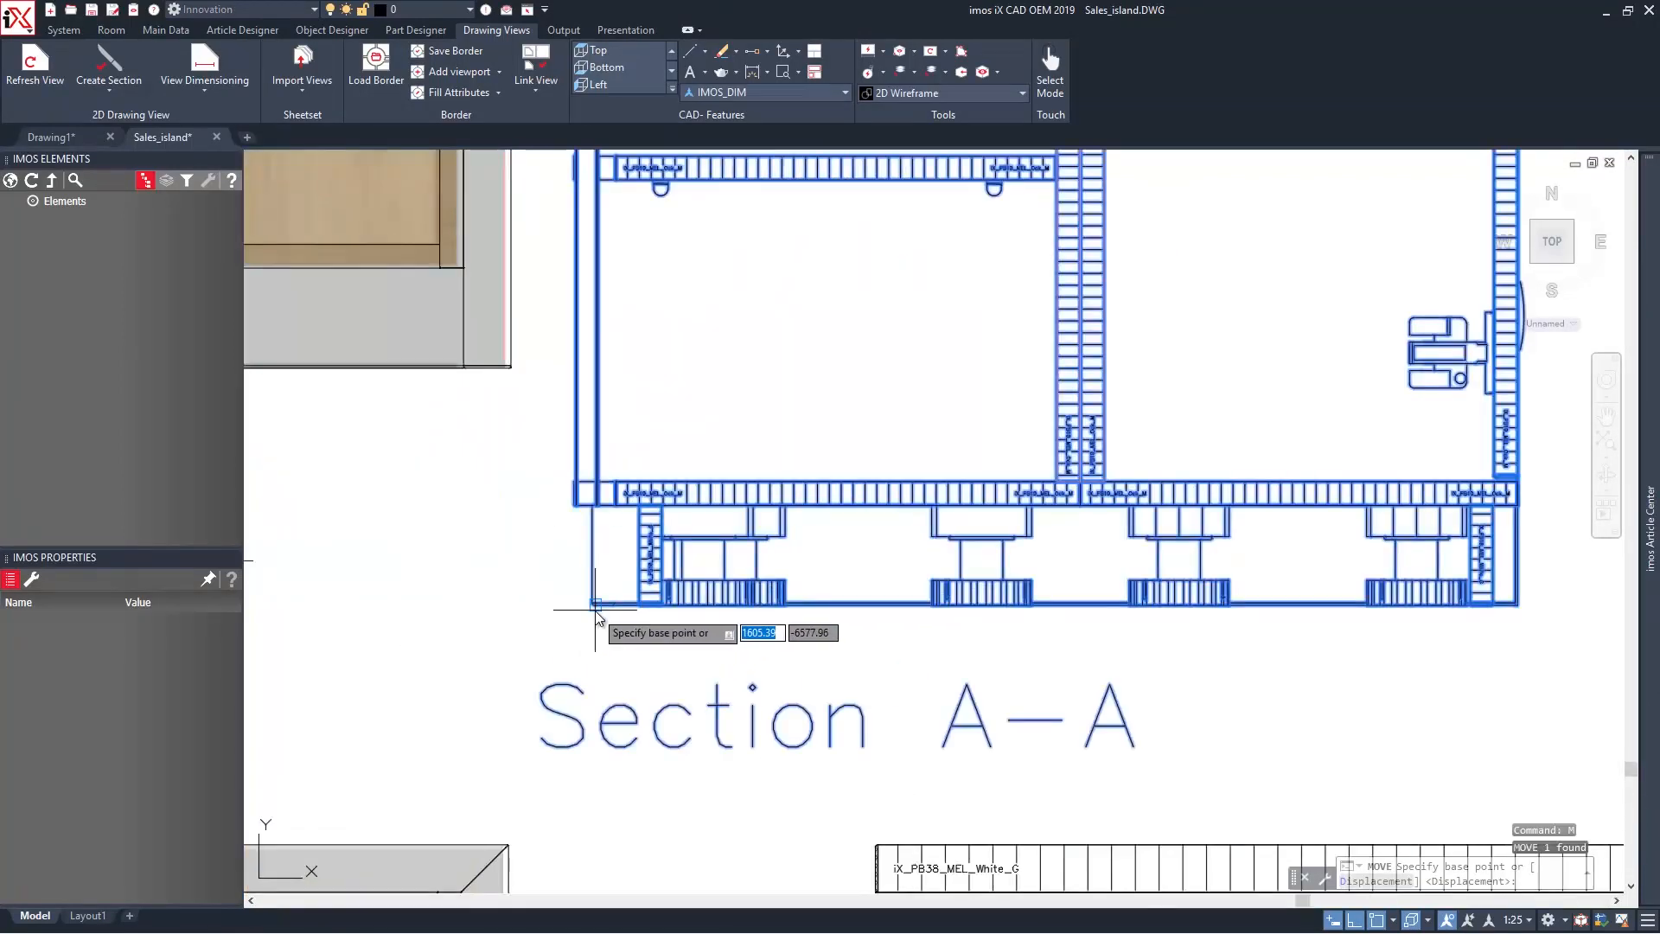
{"action": "scroll", "coordinate": [604, 595], "scroll_direction": "down", "scroll_amount": 2}
{"action": "left_click", "coordinate": [603, 594]}
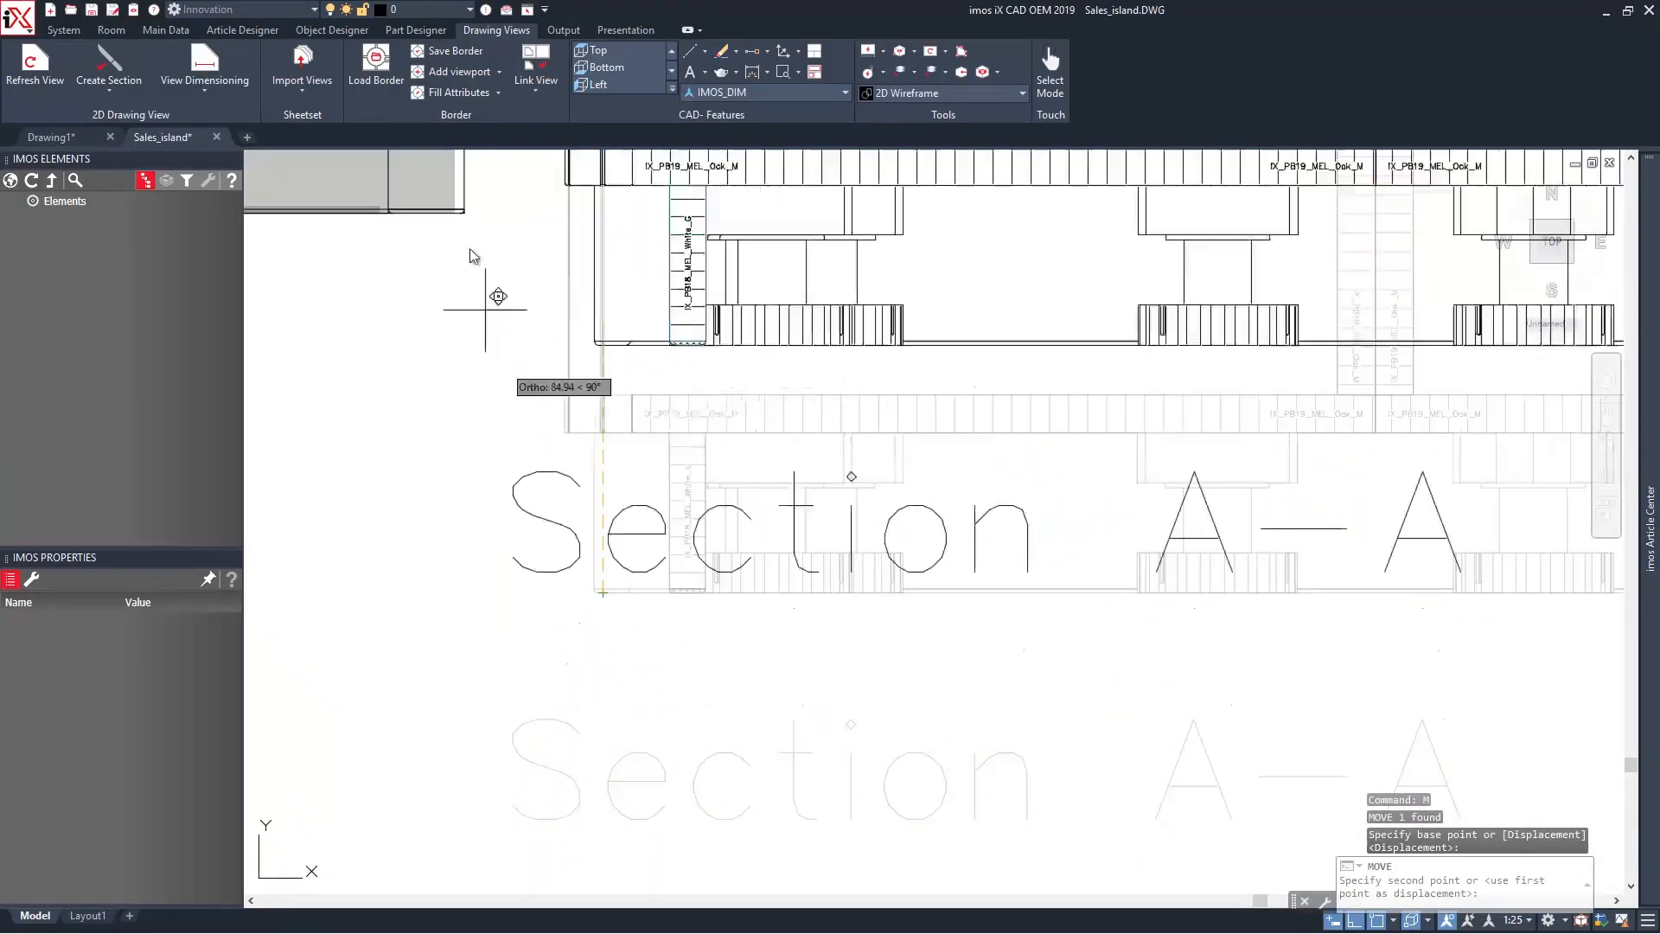
{"action": "left_click", "coordinate": [460, 216]}
Move section A-A horizontally away from View 1 until it lines up above section B-B.
{"action": "scroll", "coordinate": [568, 280], "scroll_direction": "down", "scroll_amount": 5}
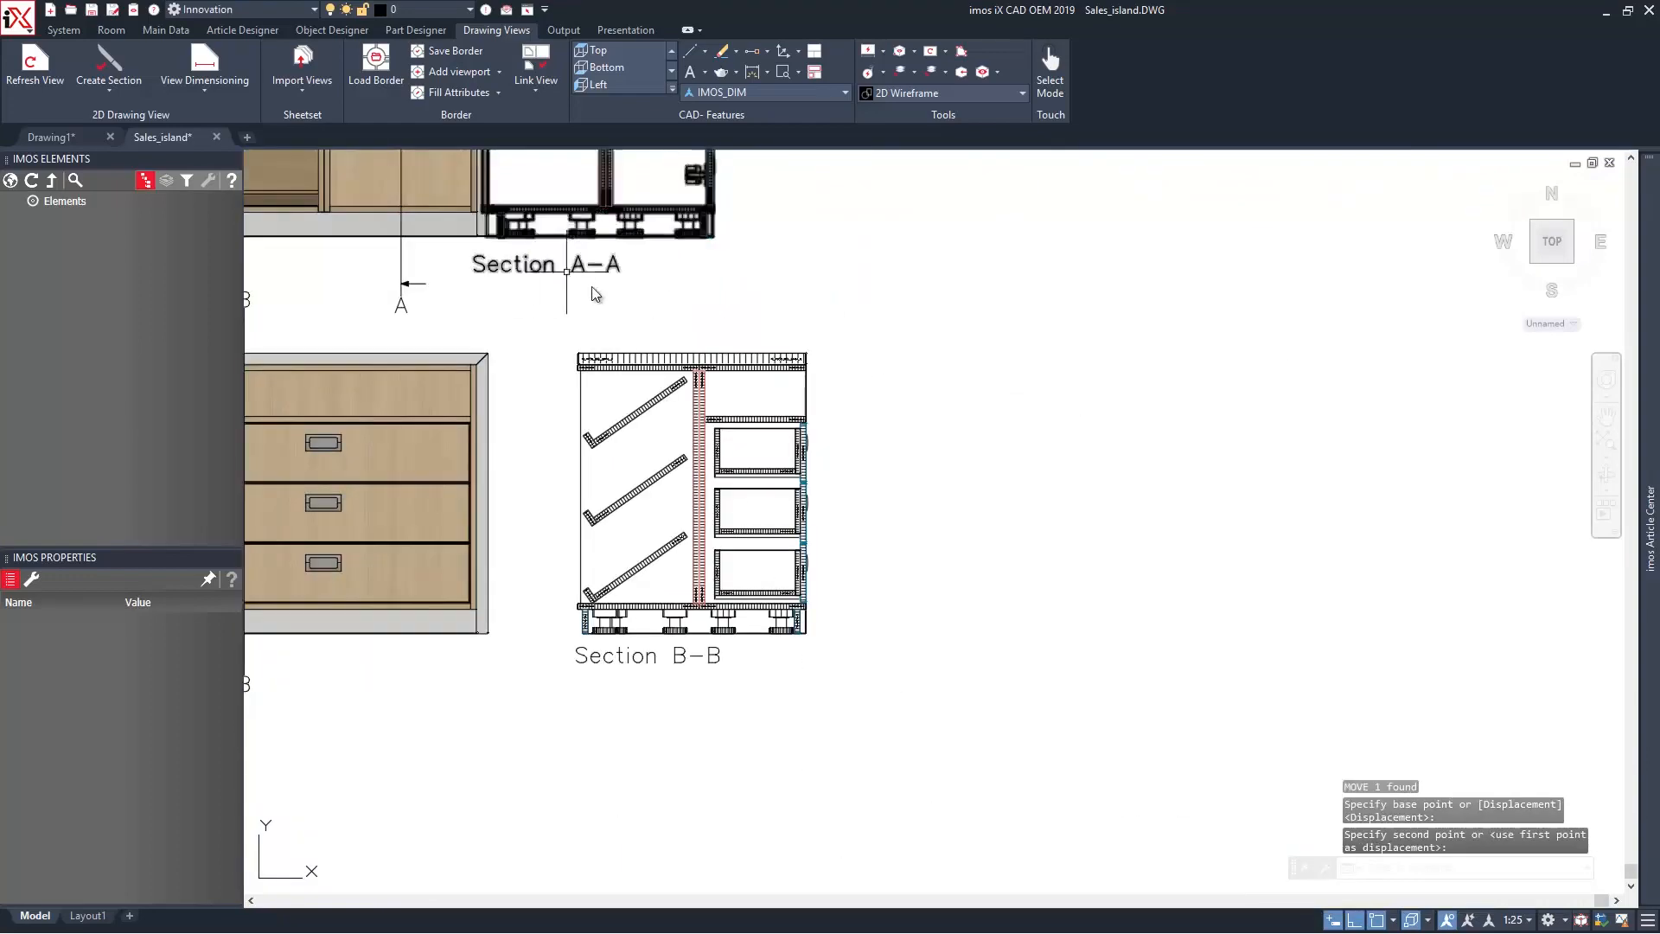
{"action": "left_click", "coordinate": [725, 305]}
{"action": "left_click", "coordinate": [684, 226]}
{"action": "type", "text": "m"}
{"action": "key", "text": "Return"}
{"action": "left_click", "coordinate": [928, 334]}
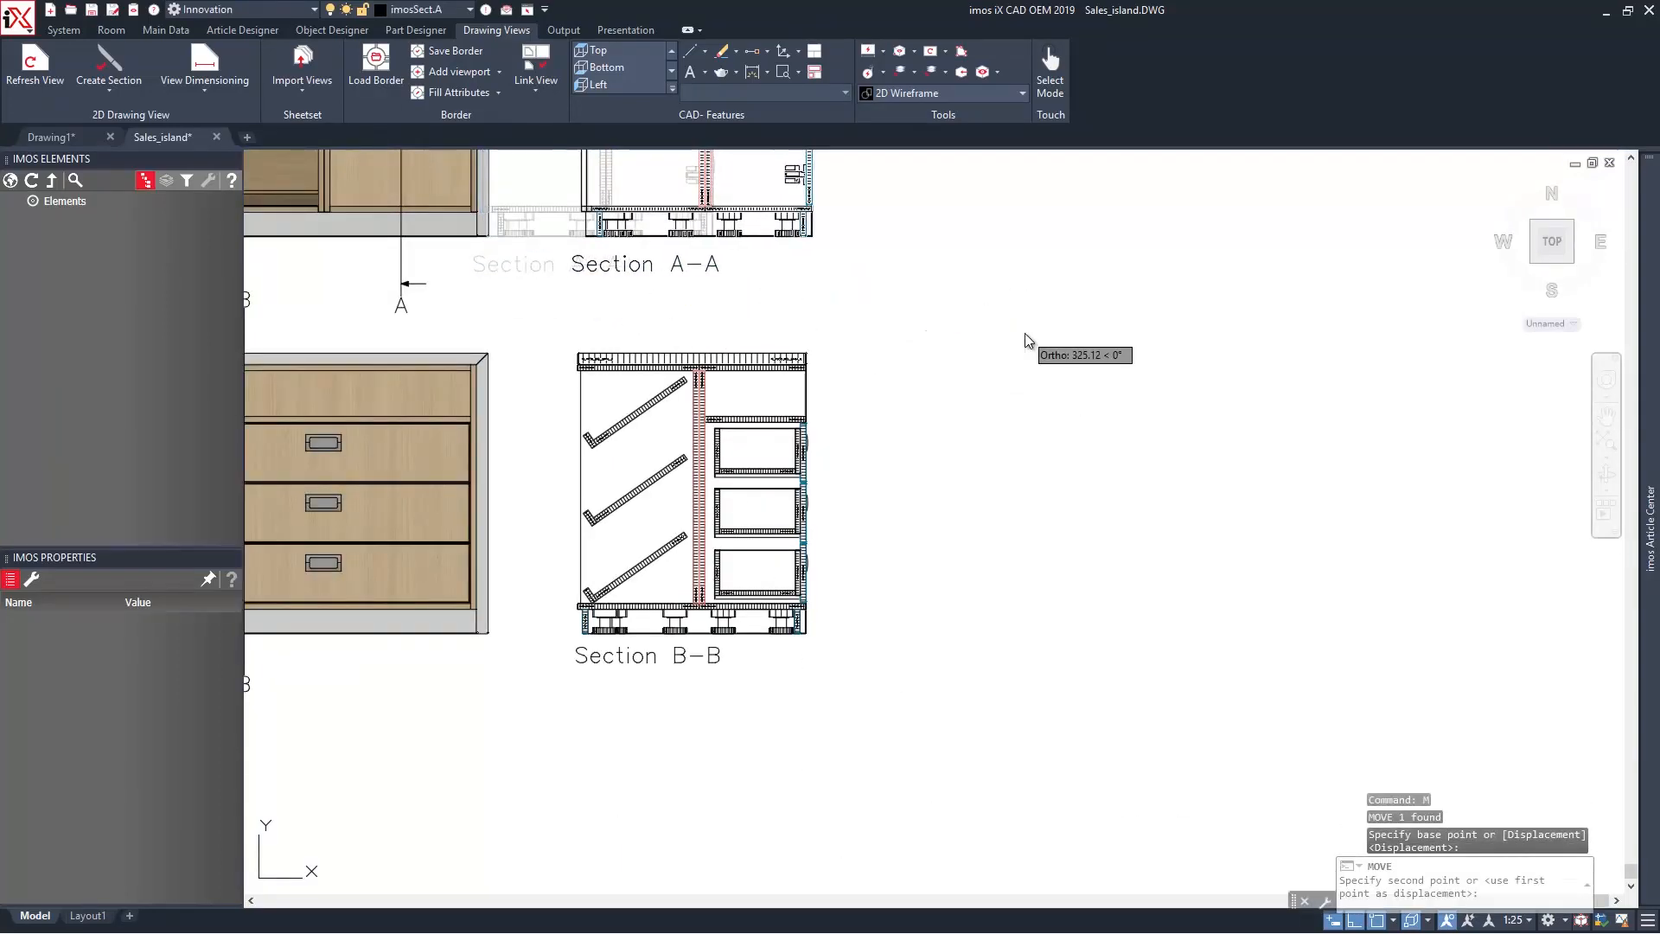
{"action": "left_click", "coordinate": [1027, 334]}
Move both sections together horizontally until they line up beneath View 3.
{"action": "middle_click_drag", "start_coordinate": [772, 380], "coordinate": [853, 693]}
{"action": "scroll", "coordinate": [840, 678], "scroll_direction": "down", "scroll_amount": 4}
{"action": "left_click", "coordinate": [929, 796]}
{"action": "left_click", "coordinate": [848, 609]}
{"action": "type", "text": "m"}
{"action": "key", "text": "Return"}
{"action": "left_click", "coordinate": [975, 649]}
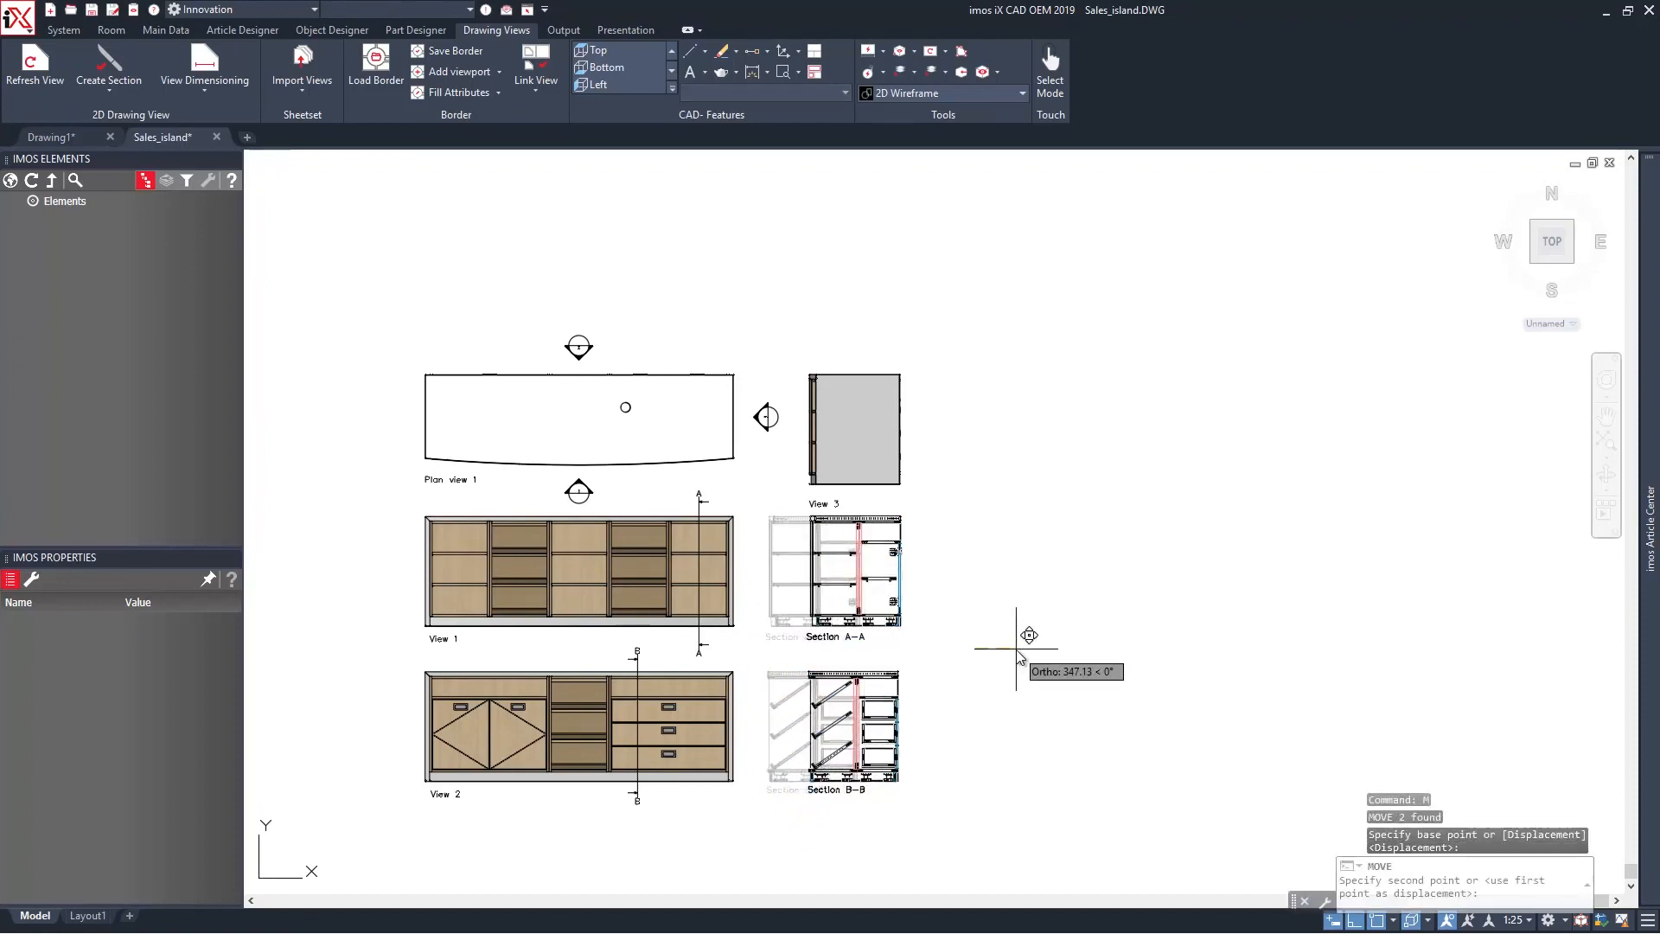
{"action": "left_click", "coordinate": [1016, 647]}
Move the View 3 caption up close beneath its view and clear the selection.
{"action": "scroll", "coordinate": [827, 492], "scroll_direction": "up", "scroll_amount": 4}
{"action": "left_click", "coordinate": [806, 520]}
{"action": "left_click", "coordinate": [779, 528]}
{"action": "left_click", "coordinate": [762, 500]}
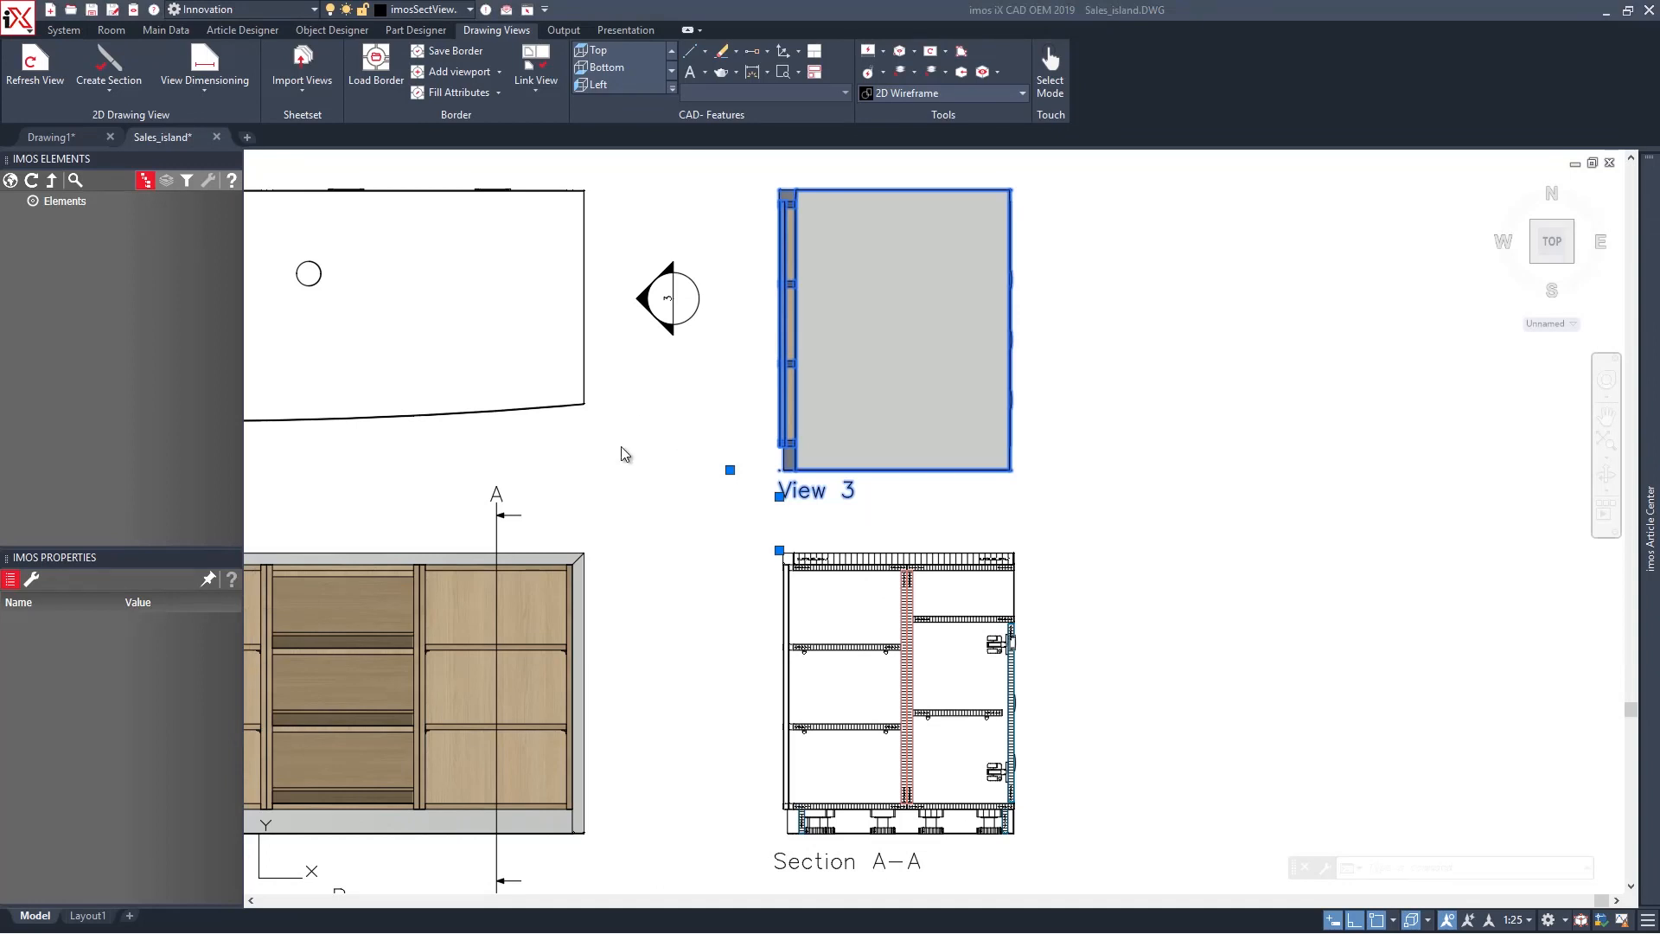
{"action": "scroll", "coordinate": [608, 469], "scroll_direction": "down", "scroll_amount": 2}
{"action": "middle_click_drag", "start_coordinate": [609, 469], "coordinate": [951, 431]}
{"action": "key", "text": "Escape"}
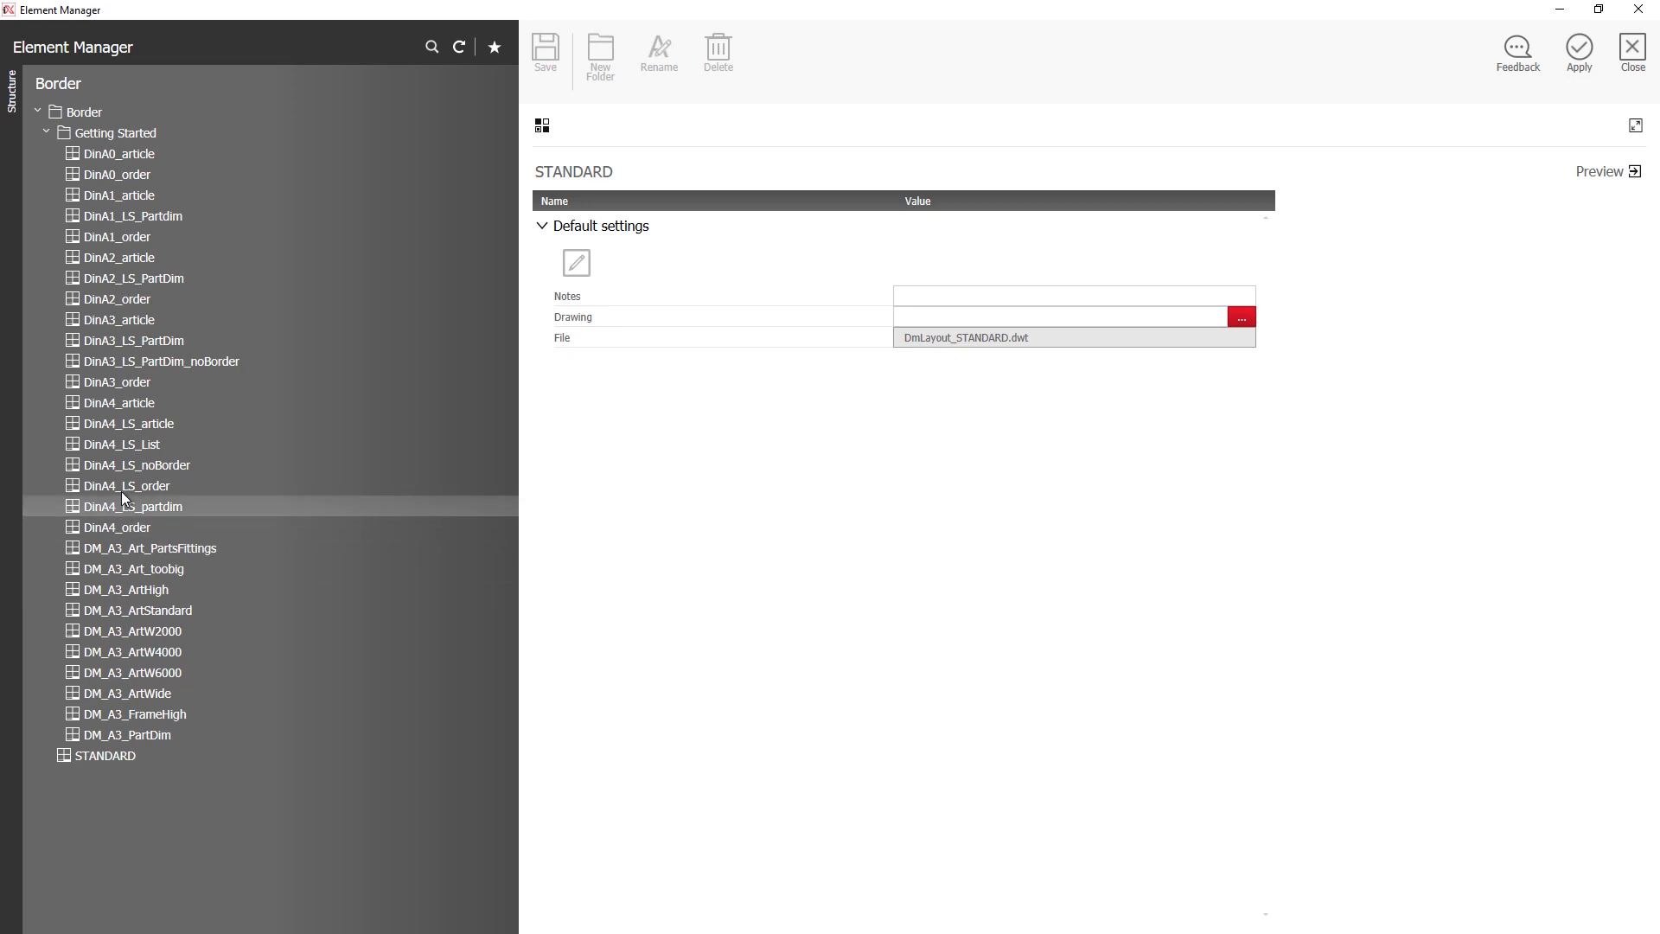
Load the DinA4_article border as a new layout for the drawing.
{"action": "left_click", "coordinate": [127, 406]}
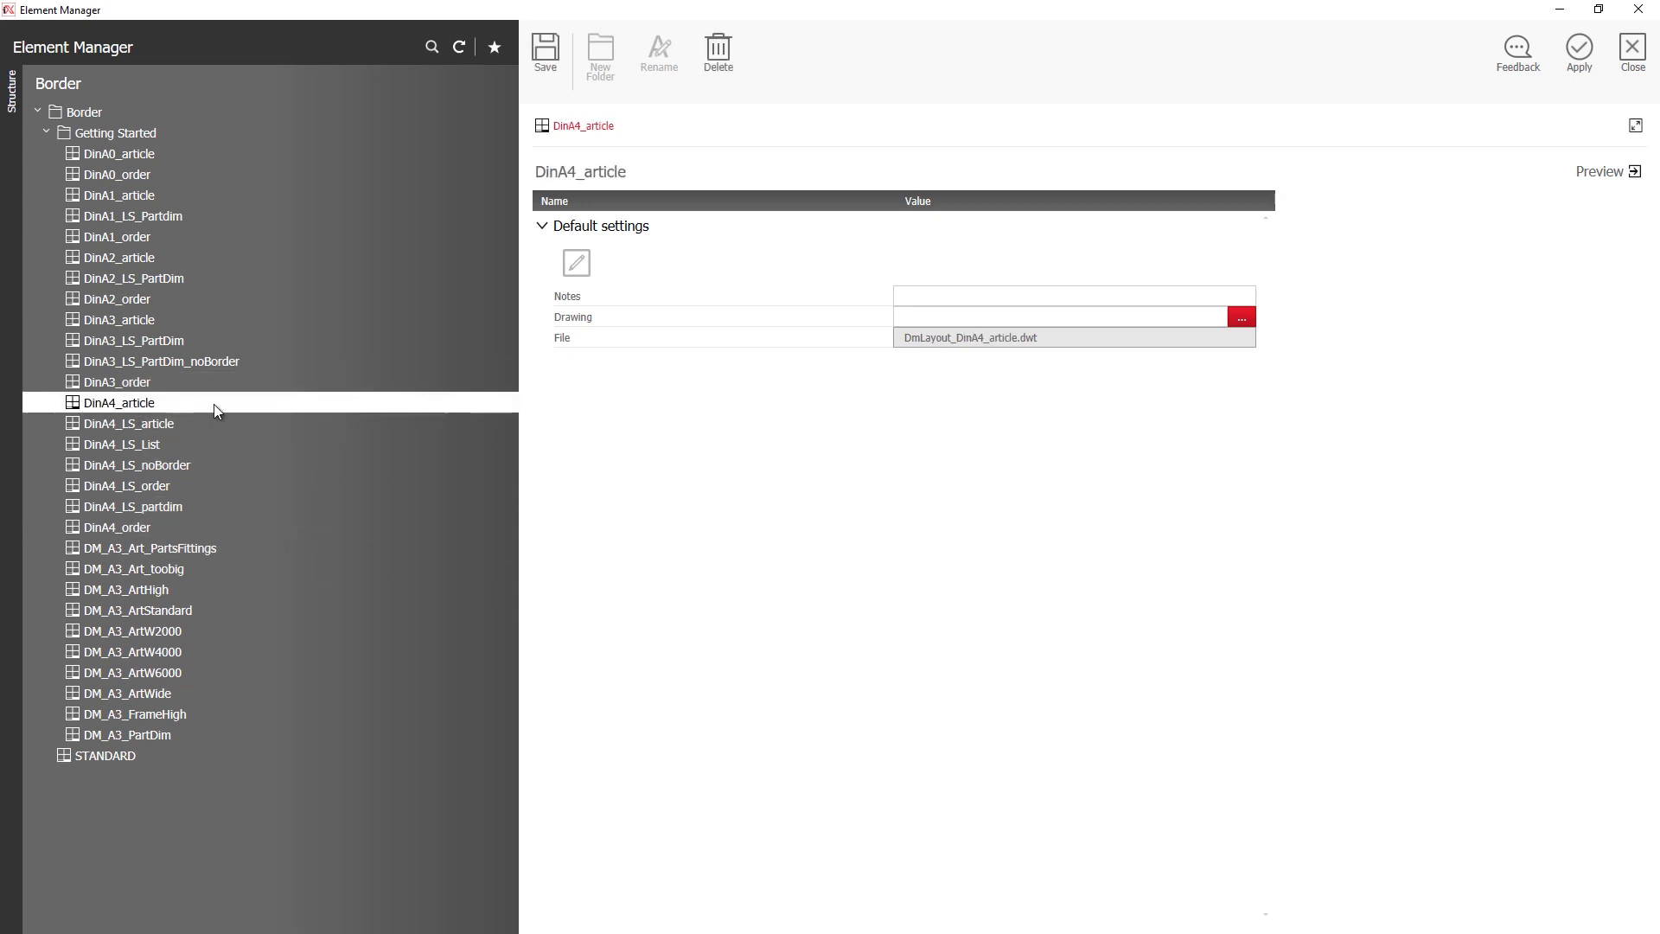
{"action": "left_click", "coordinate": [1579, 60]}
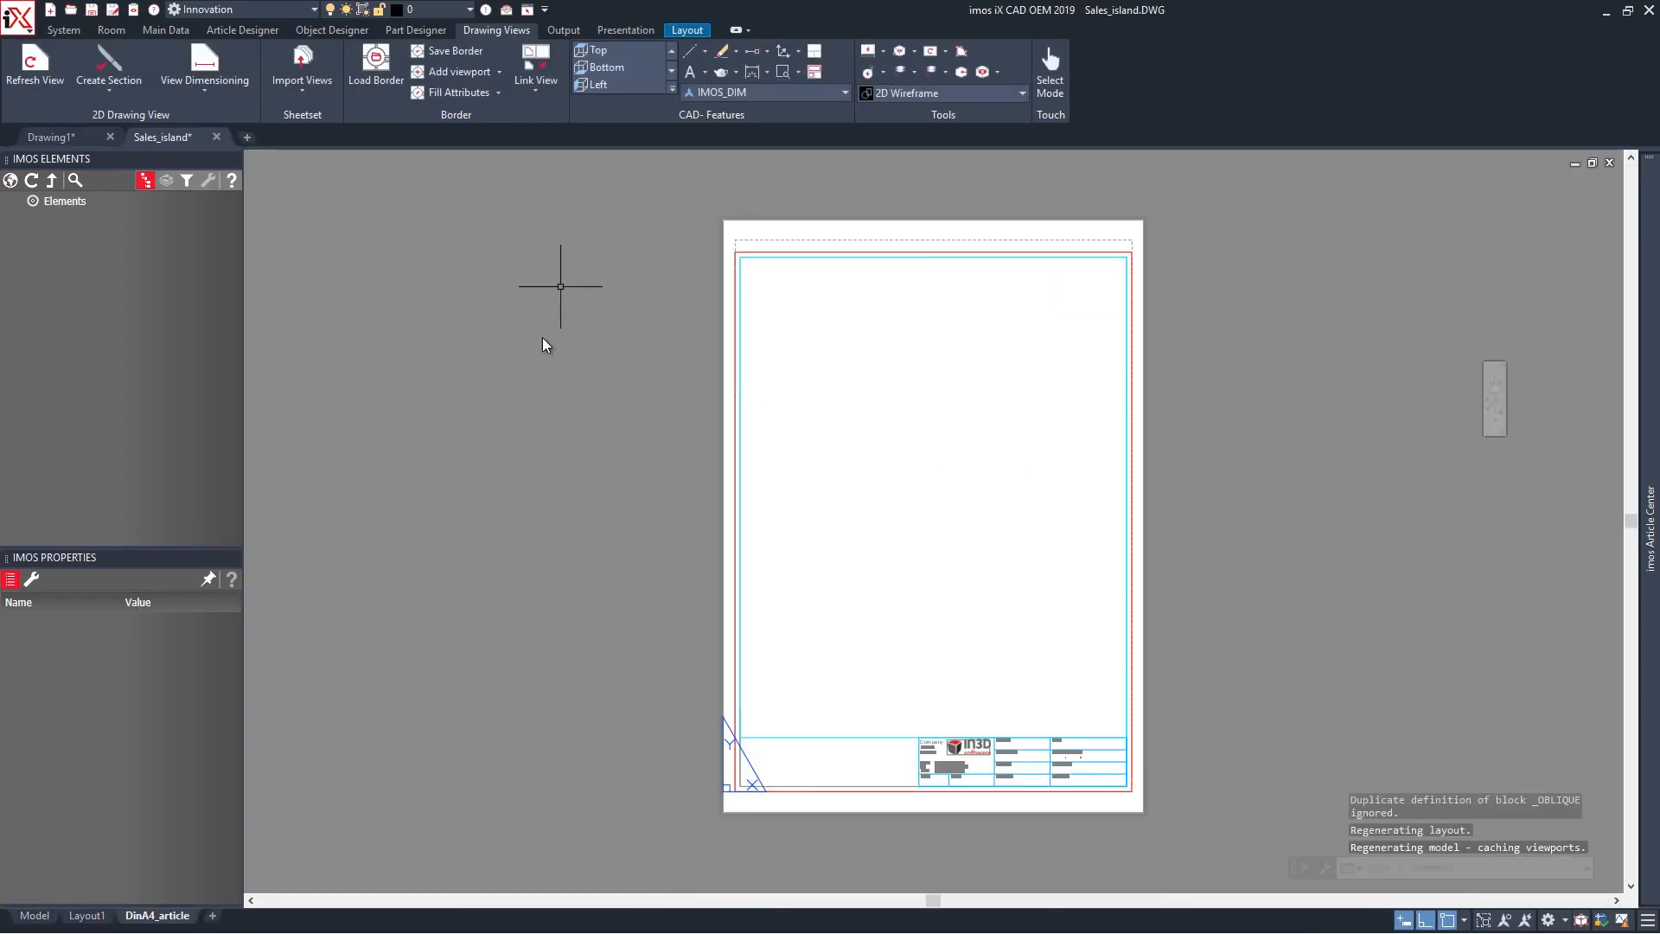
{"action": "middle_click_drag", "start_coordinate": [551, 443], "coordinate": [419, 442]}
Activate the viewport on the A4 layout and set it to the Top view.
{"action": "double_click", "coordinate": [775, 531]}
{"action": "middle_click_drag", "start_coordinate": [772, 519], "coordinate": [947, 390]}
{"action": "scroll", "coordinate": [850, 426], "scroll_direction": "down", "scroll_amount": 8}
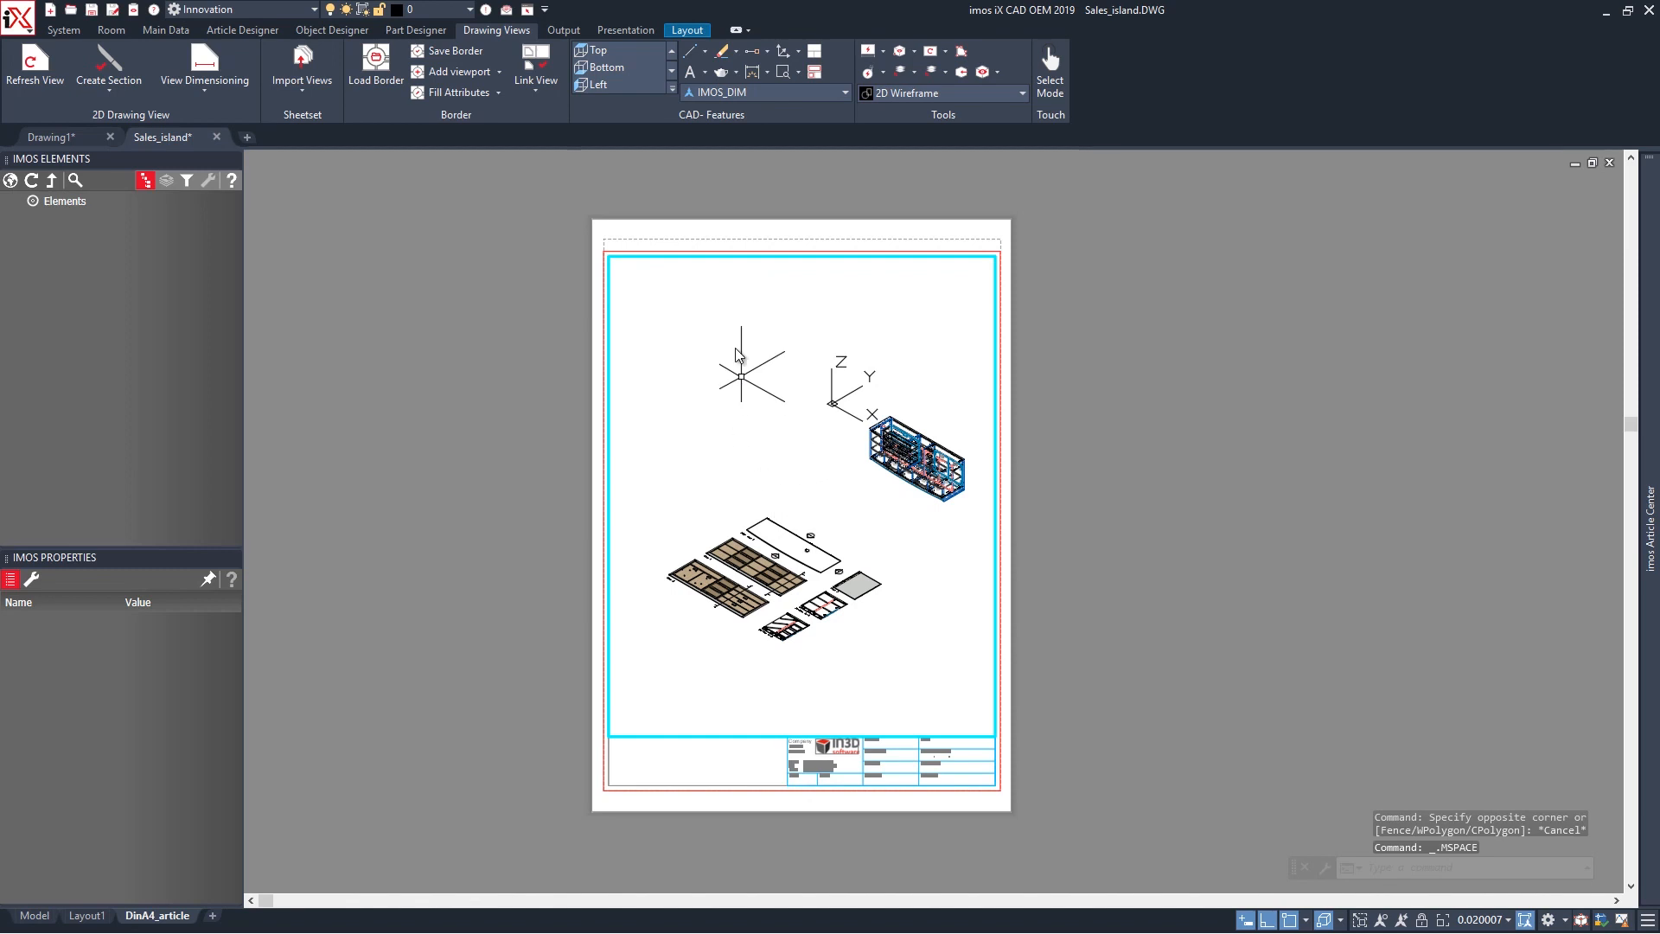
{"action": "left_click", "coordinate": [614, 52]}
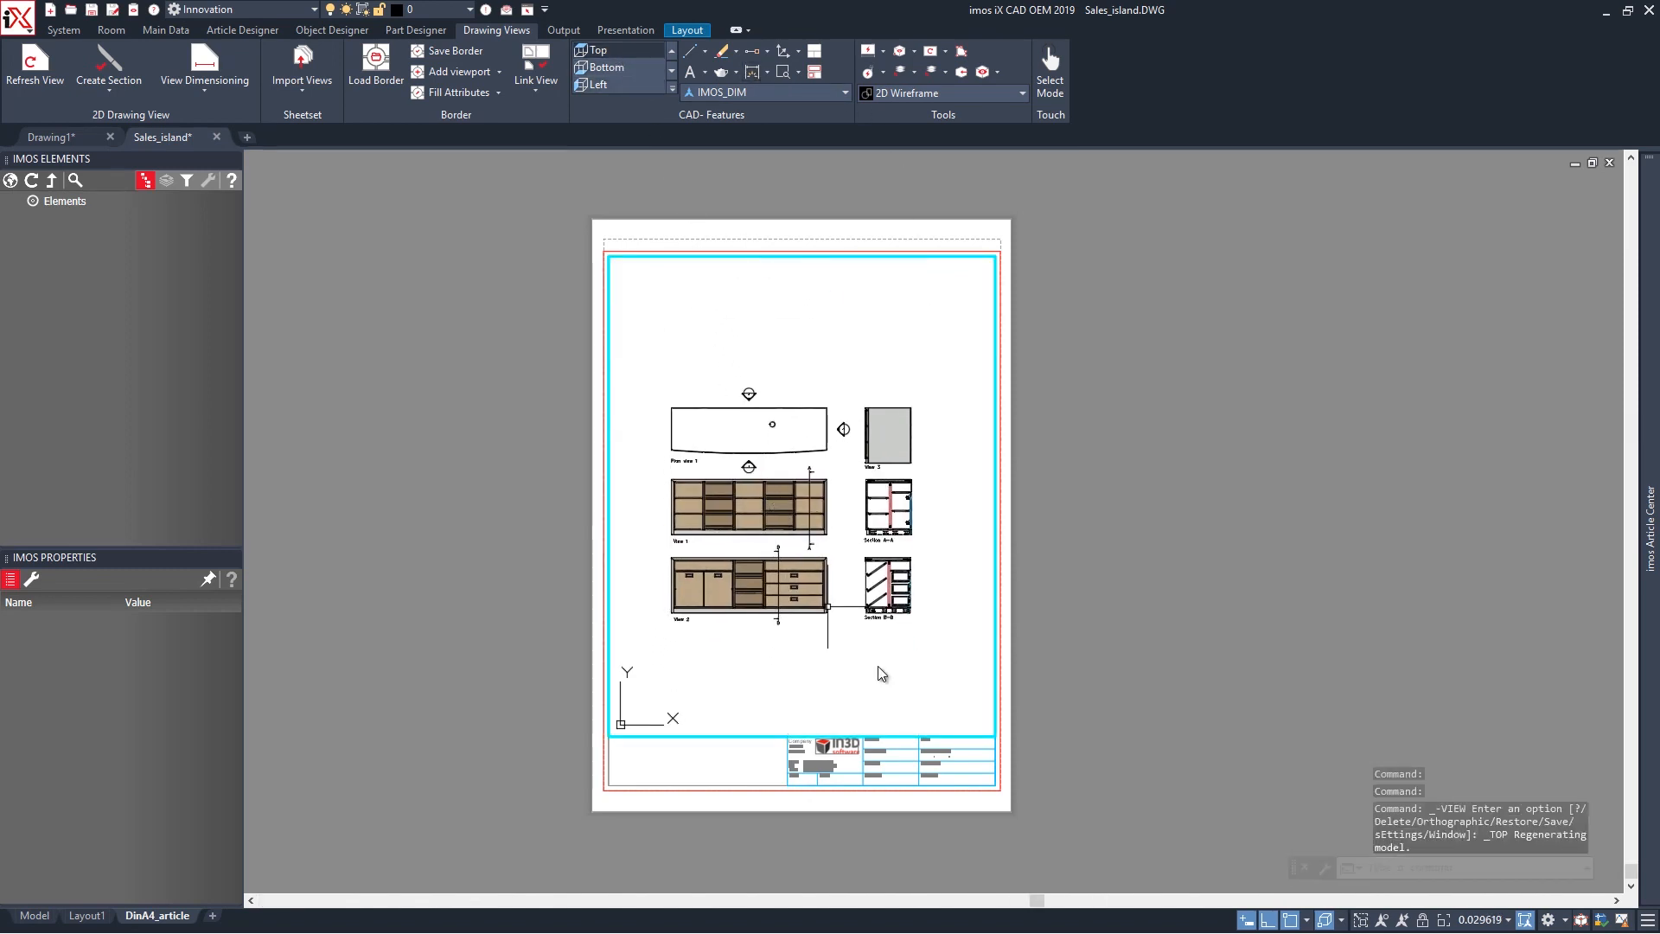
Set the viewport scale to 1:20, centre Plan view 1, View 1 and View 2 in it, and return to paper space.
{"action": "left_click", "coordinate": [1484, 922]}
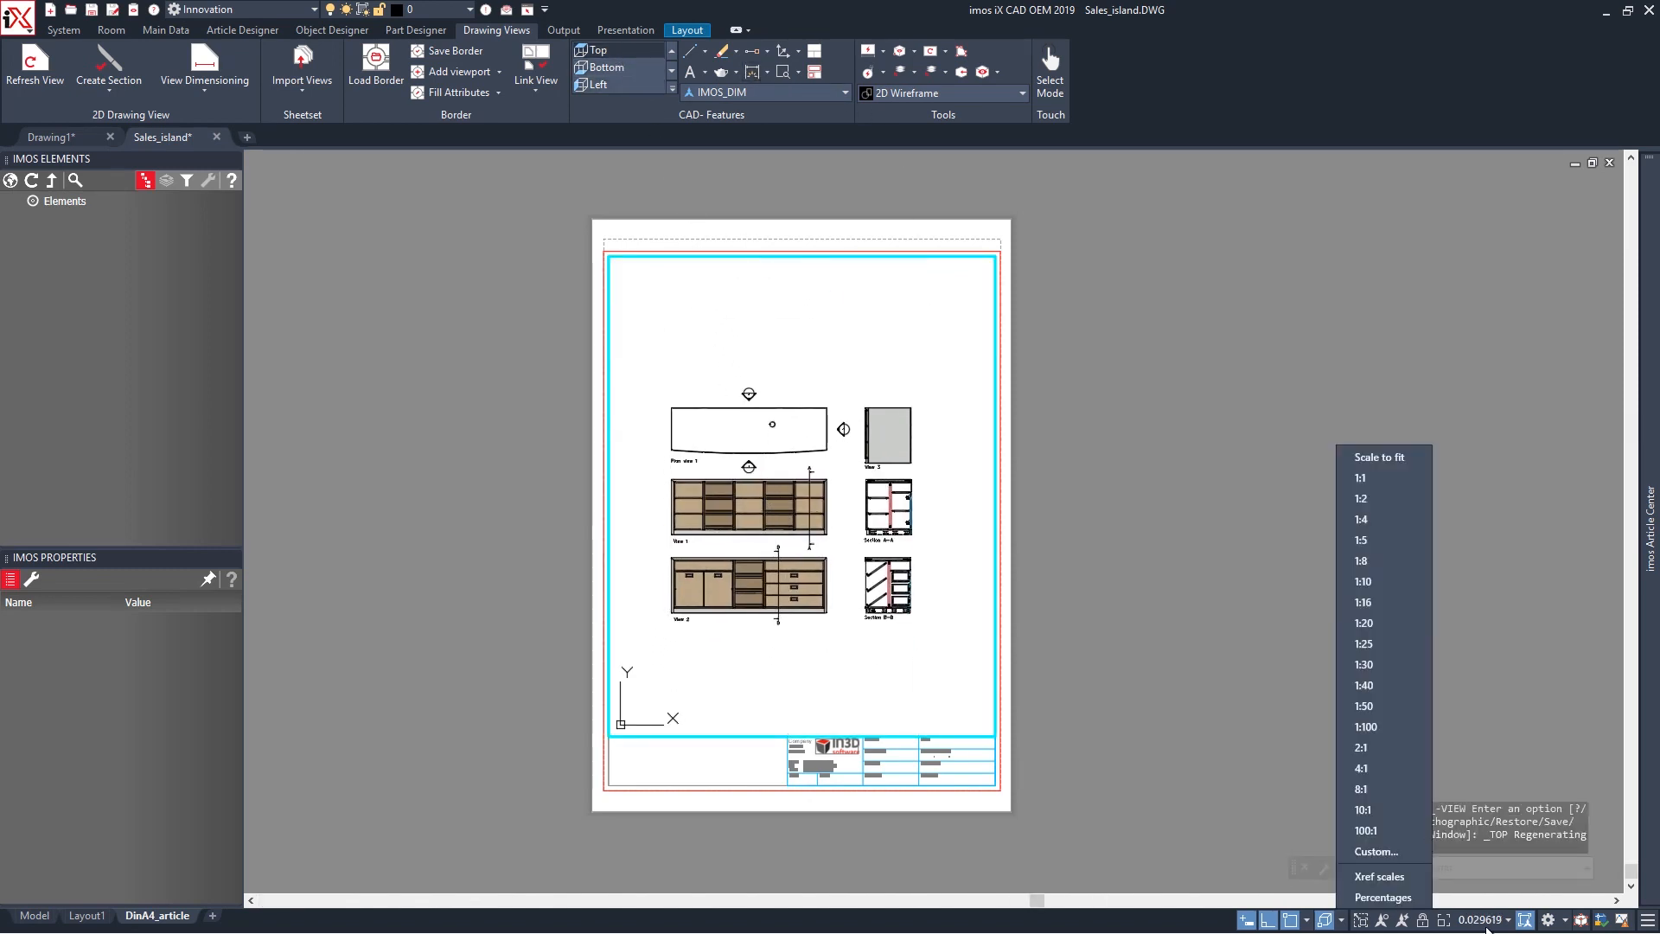
{"action": "left_click", "coordinate": [1367, 581]}
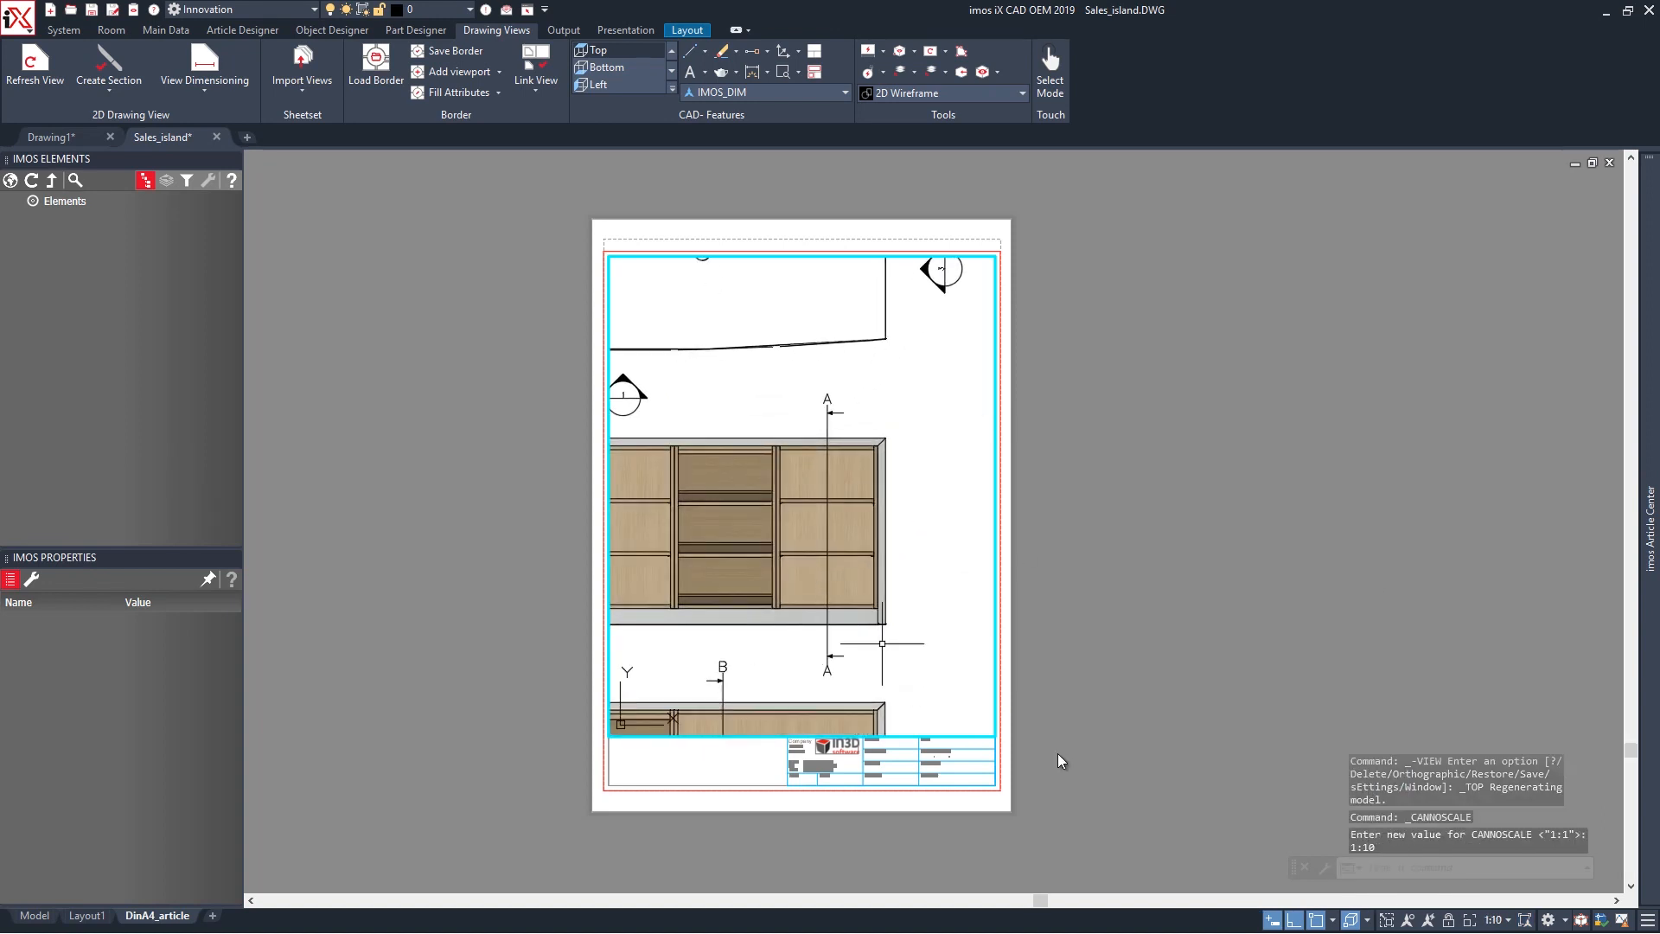
{"action": "left_click", "coordinate": [1496, 922]}
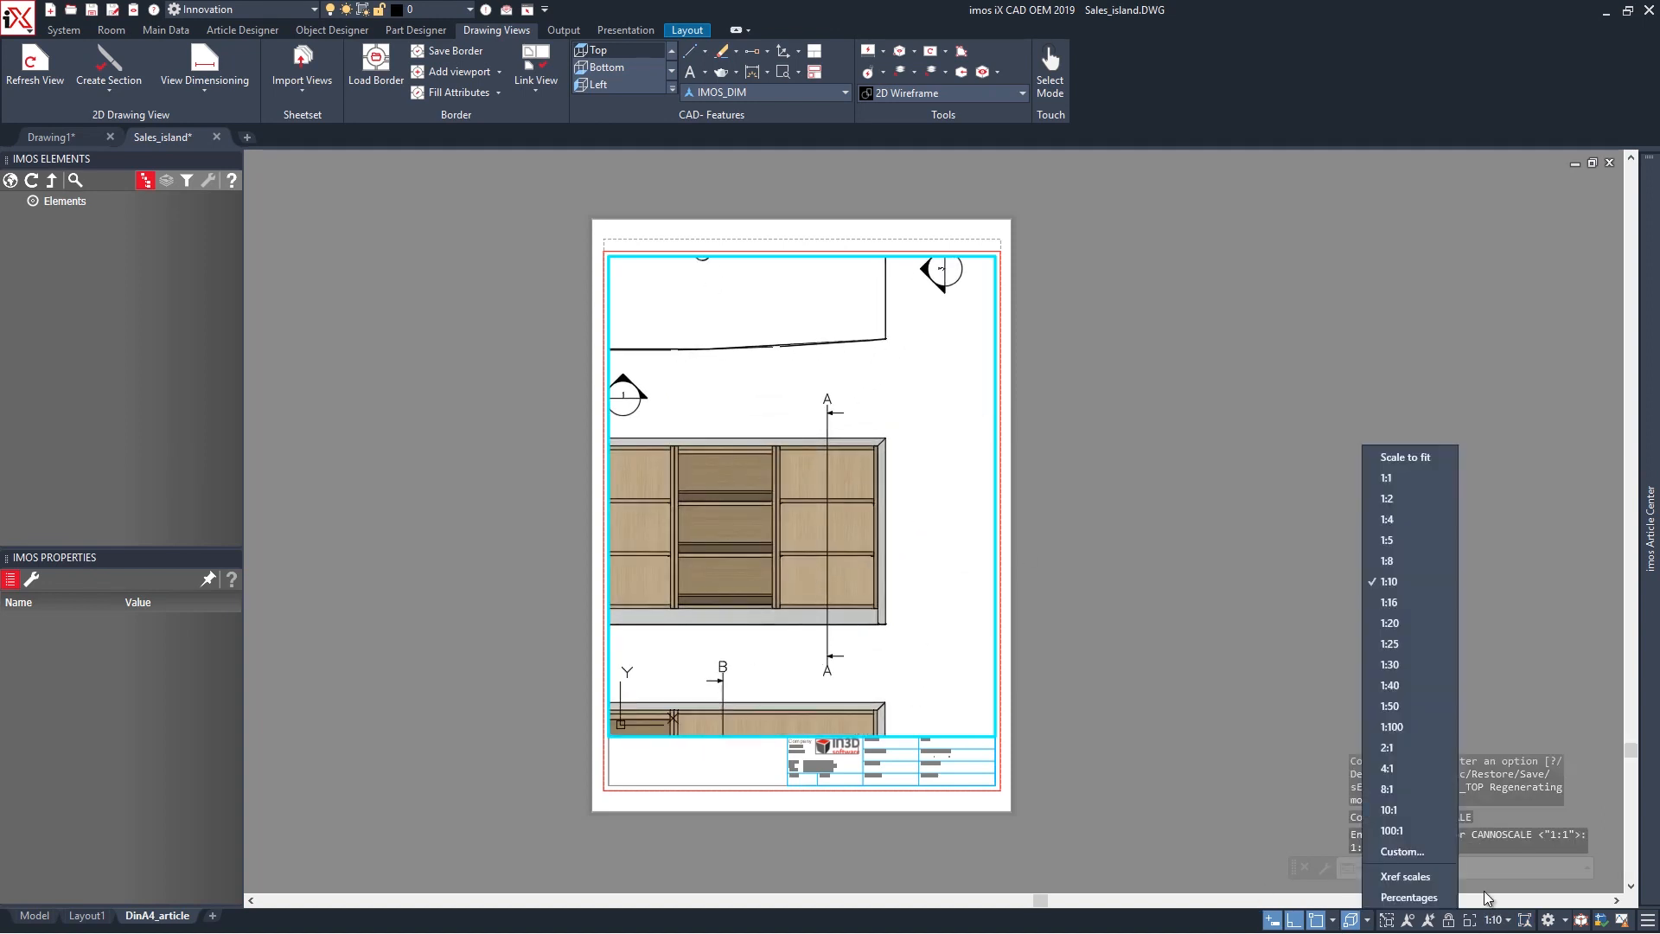
{"action": "left_click", "coordinate": [1390, 623]}
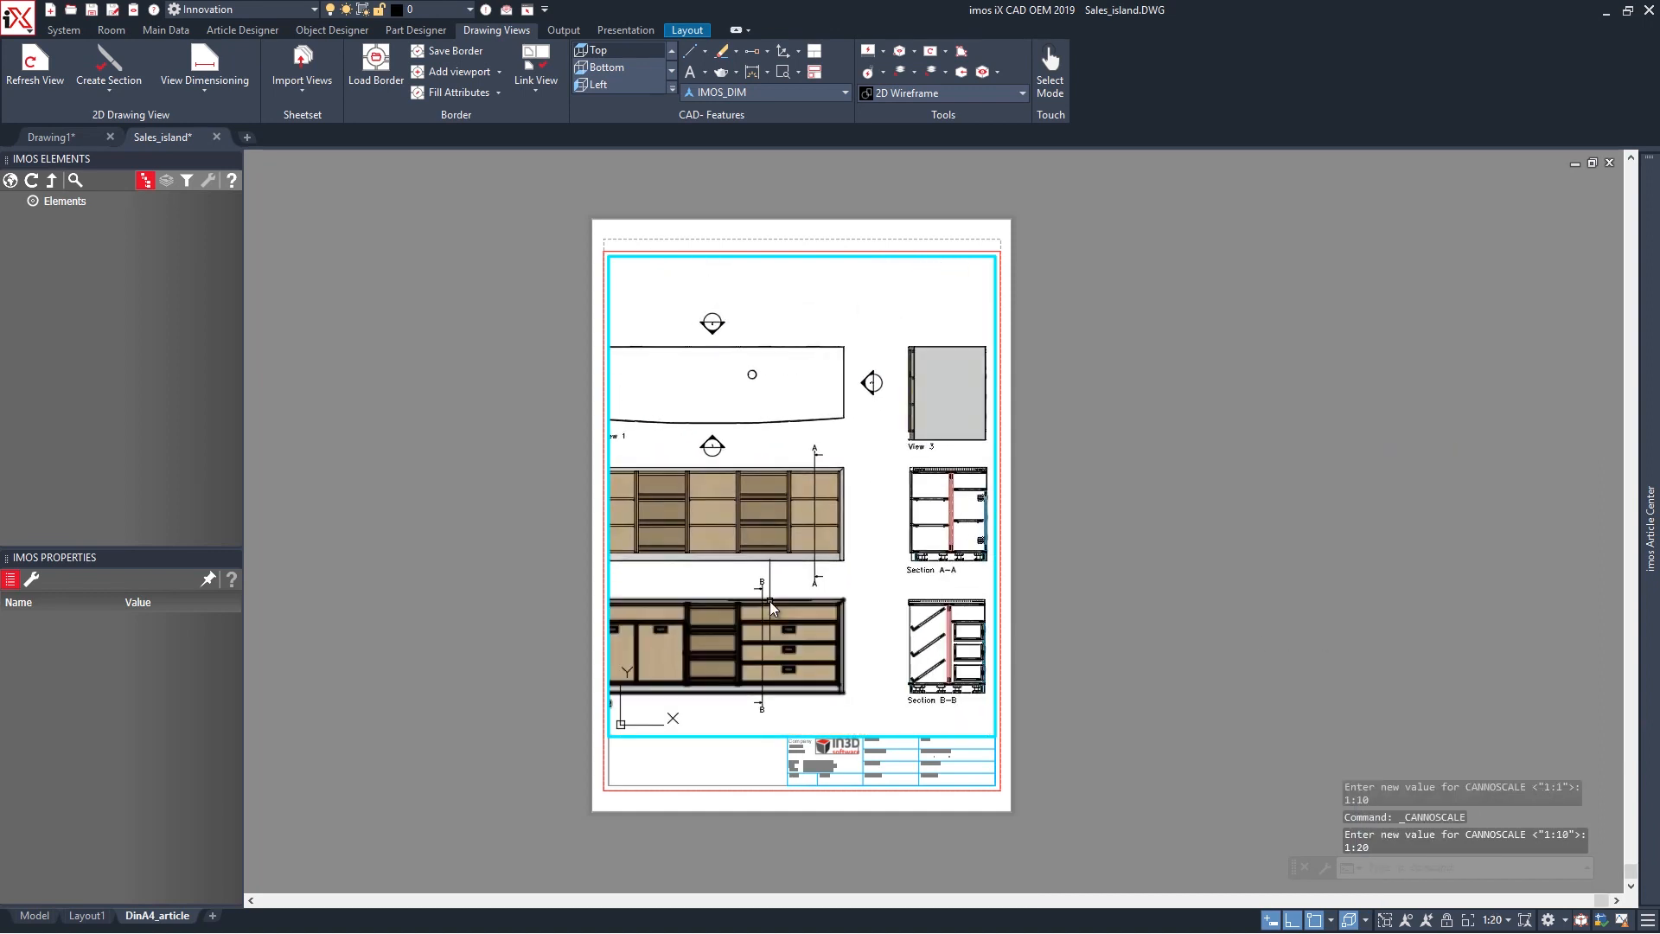
{"action": "middle_click_drag", "start_coordinate": [807, 602], "coordinate": [862, 577]}
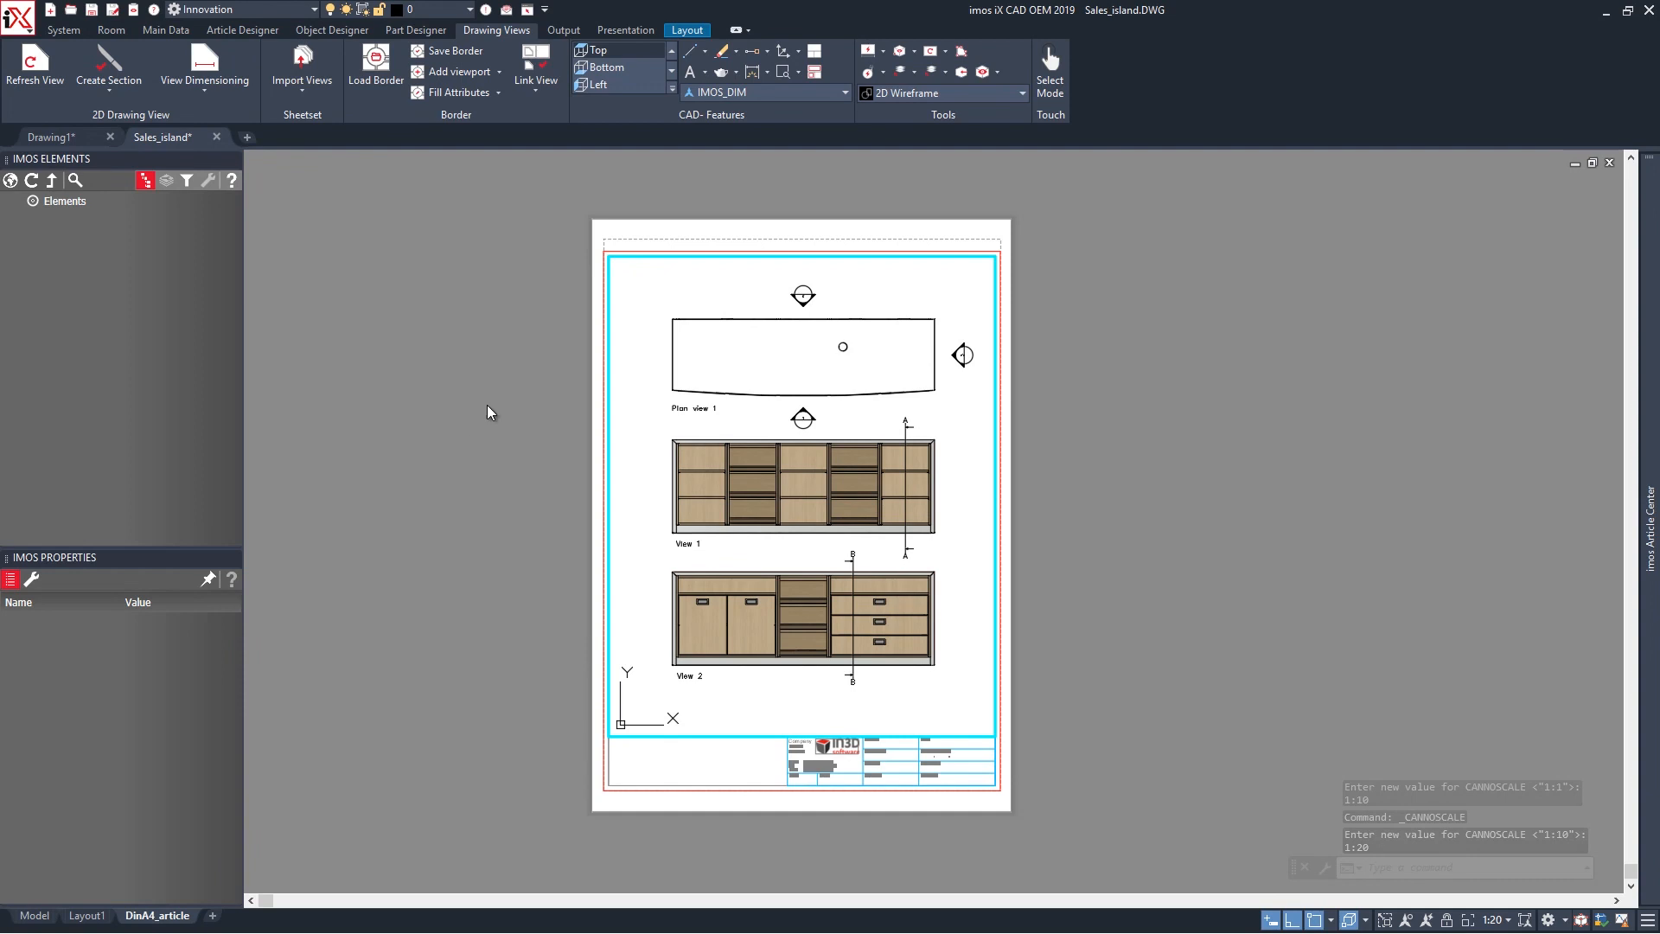
{"action": "double_click", "coordinate": [353, 780]}
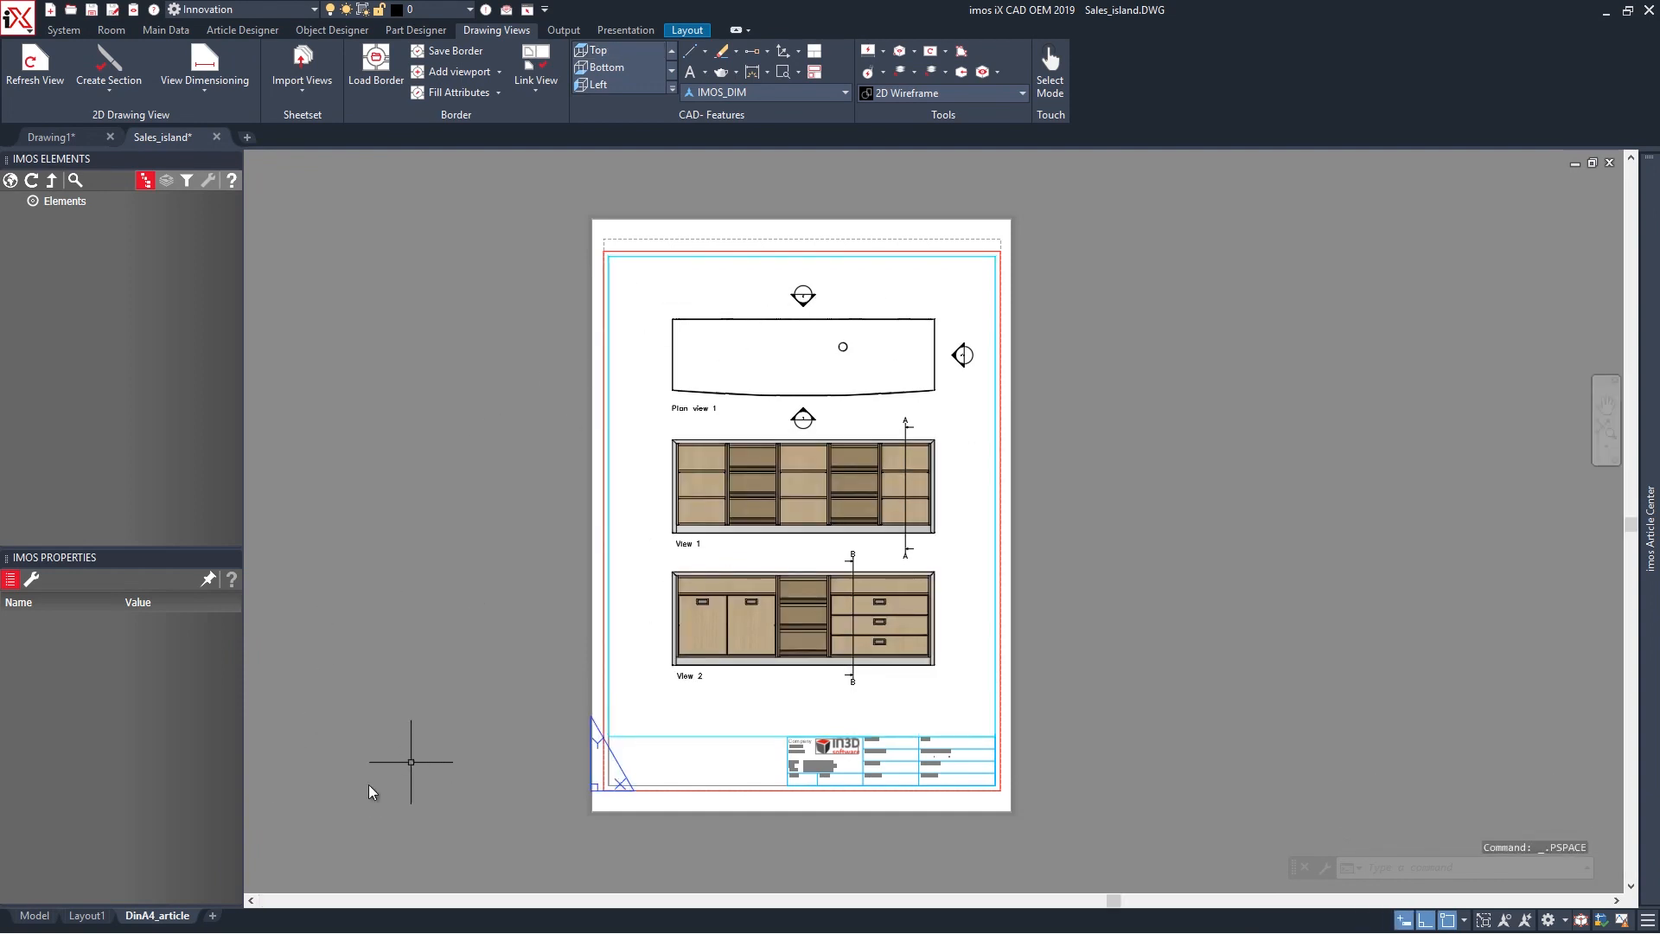
In model space, move Plan view 1 and its view markers up, away from View 1.
{"action": "left_click", "coordinate": [31, 920]}
{"action": "left_click", "coordinate": [1014, 448]}
{"action": "left_click", "coordinate": [386, 185]}
{"action": "type", "text": "m"}
{"action": "key", "text": "Return"}
{"action": "left_click", "coordinate": [371, 275]}
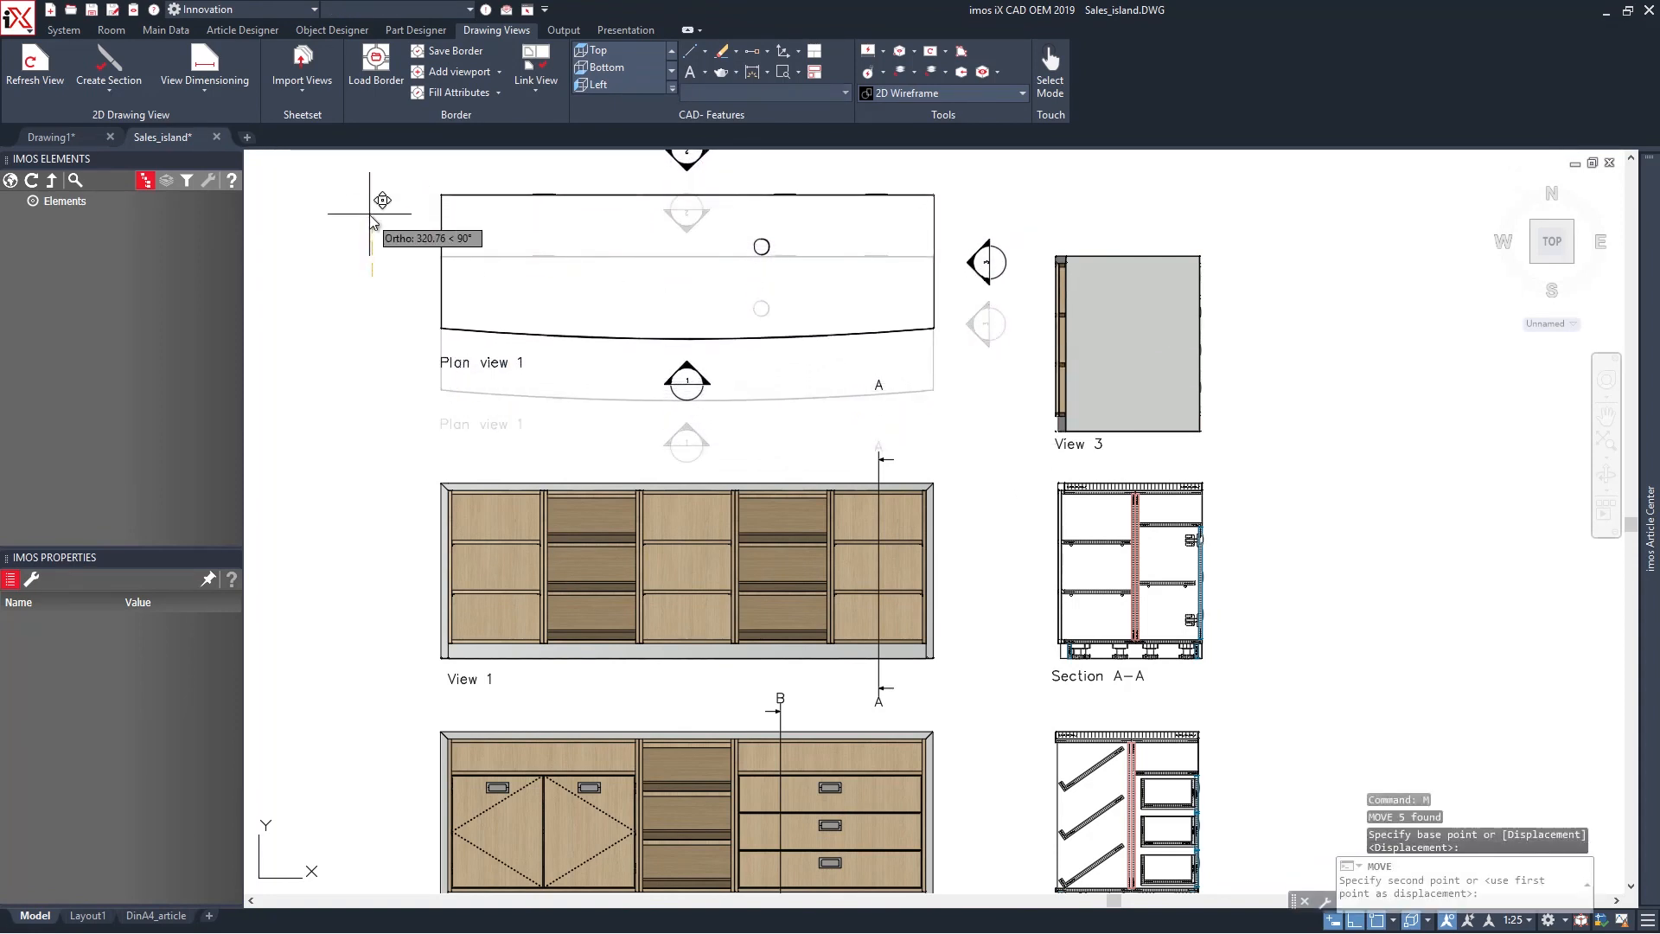
{"action": "left_click", "coordinate": [370, 223]}
Move the upper letter A back down to the top end of section line A-A.
{"action": "left_click", "coordinate": [909, 411]}
{"action": "left_click", "coordinate": [856, 385]}
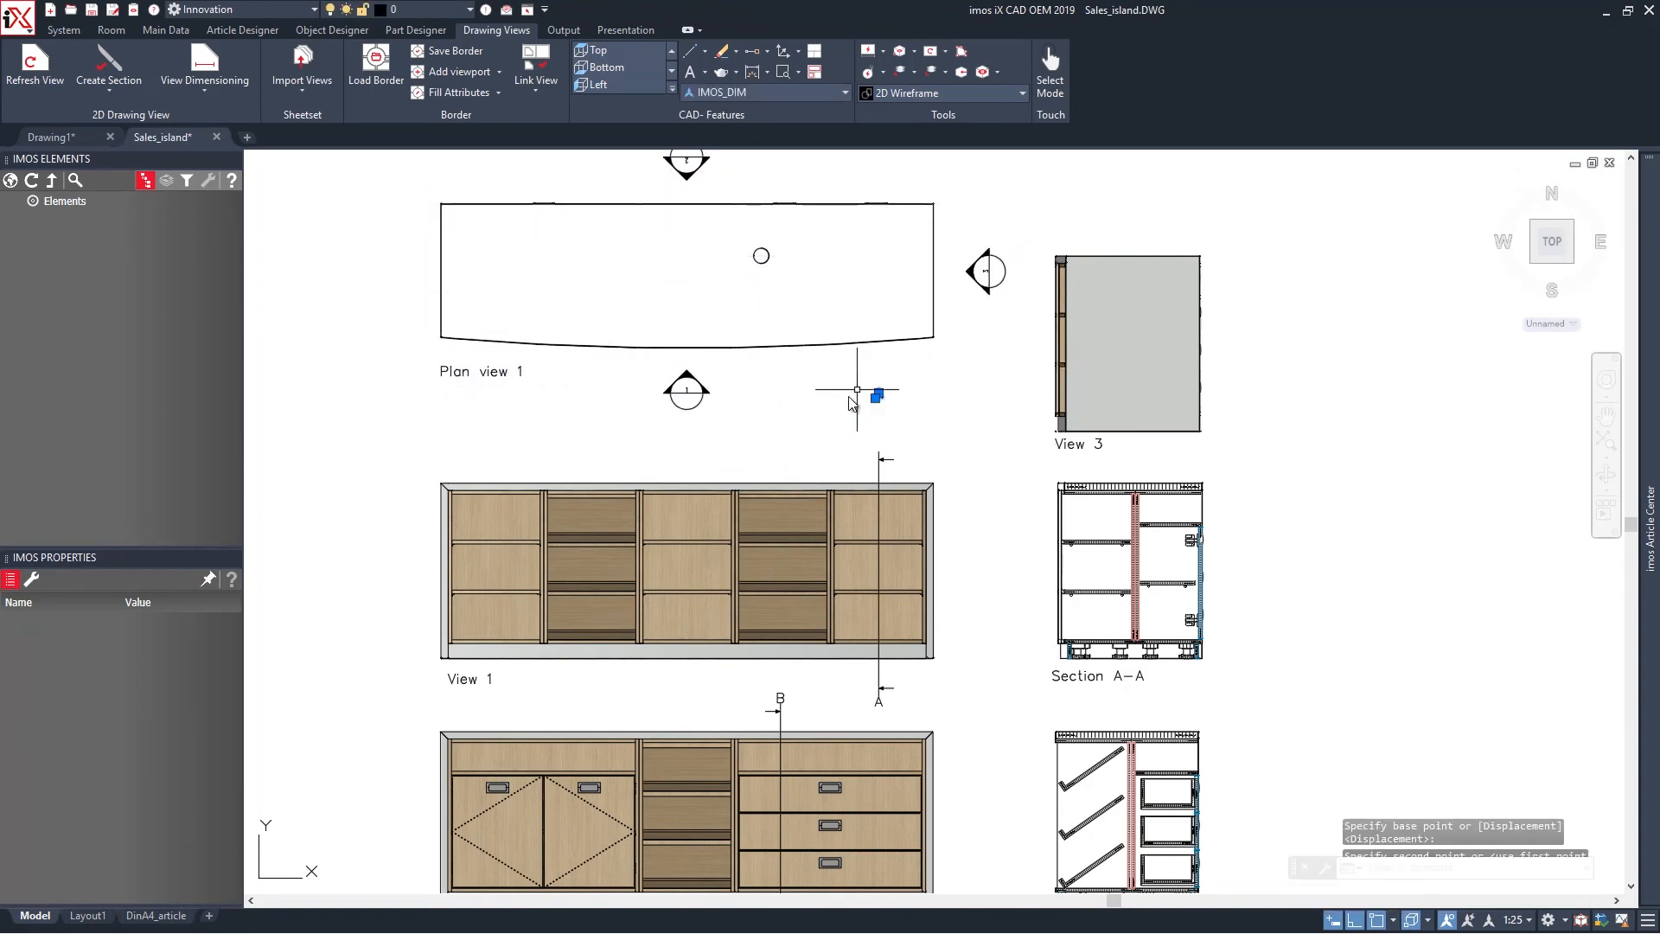
{"action": "type", "text": "m"}
{"action": "key", "text": "Return"}
{"action": "left_click", "coordinate": [850, 385]}
{"action": "left_click", "coordinate": [833, 428]}
Move View 2 with its caption and section line B-B down slightly, widening the gap below View 1.
{"action": "scroll", "coordinate": [649, 557], "scroll_direction": "down", "scroll_amount": 2}
{"action": "left_click", "coordinate": [878, 837]}
{"action": "left_click", "coordinate": [407, 660]}
{"action": "type", "text": "m"}
{"action": "key", "text": "Return"}
{"action": "left_click", "coordinate": [443, 622]}
{"action": "left_click", "coordinate": [441, 645]}
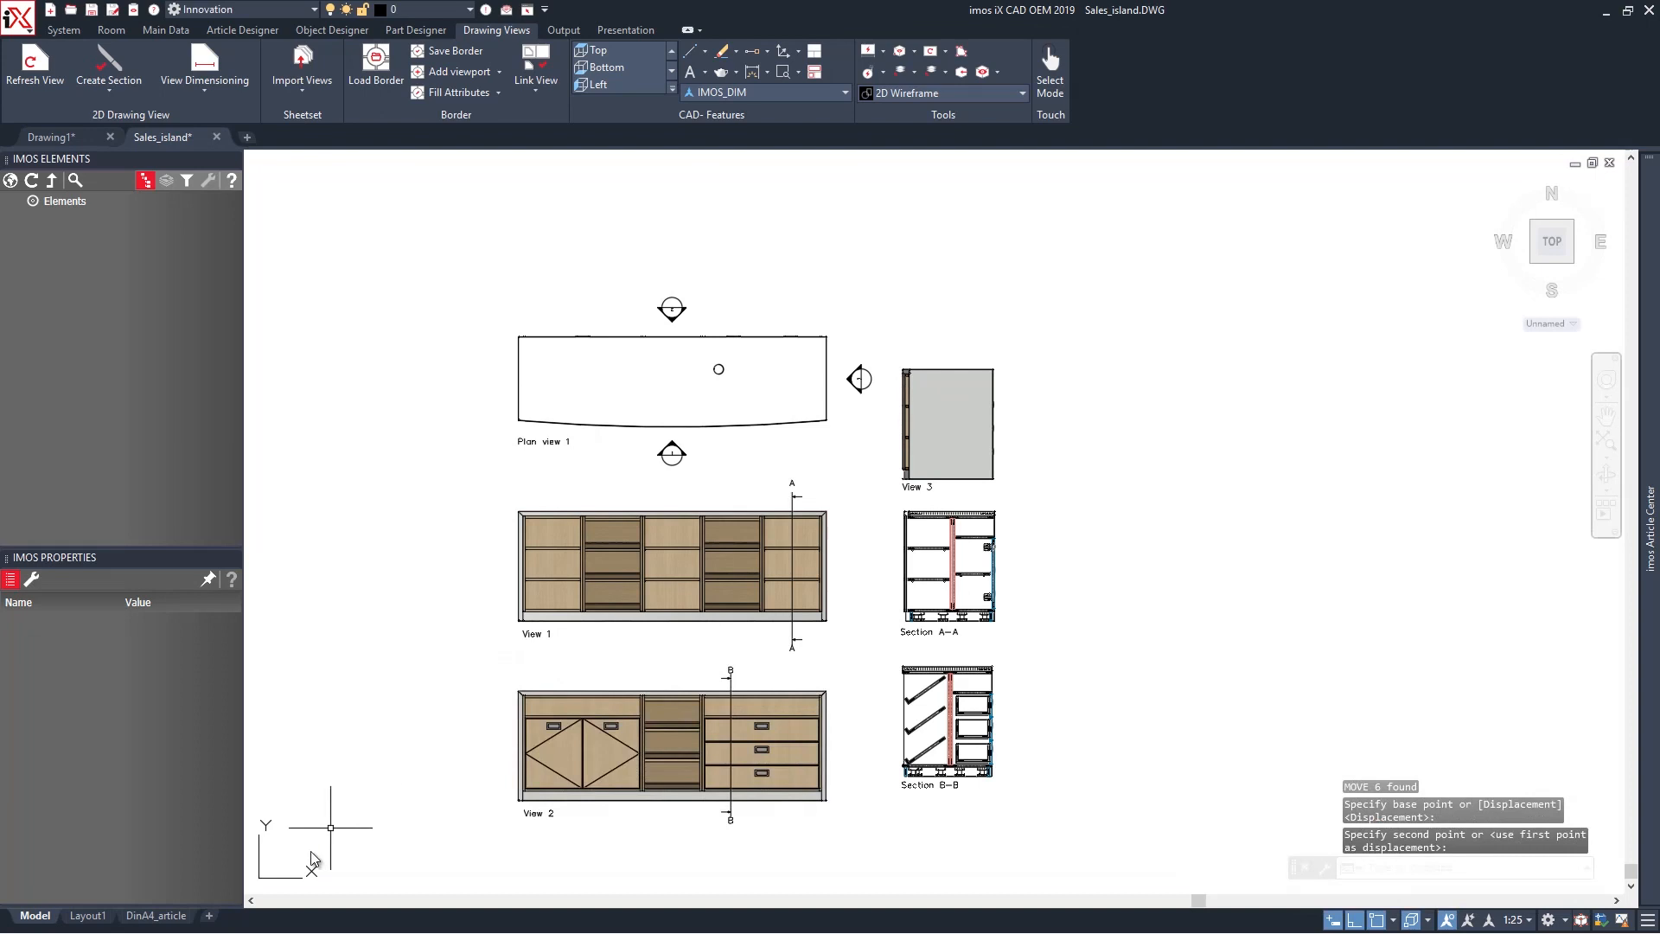
Shift the views slightly down within the DinA4_article viewport and set the model-space annotation scale to 1:20.
{"action": "left_click", "coordinate": [142, 916]}
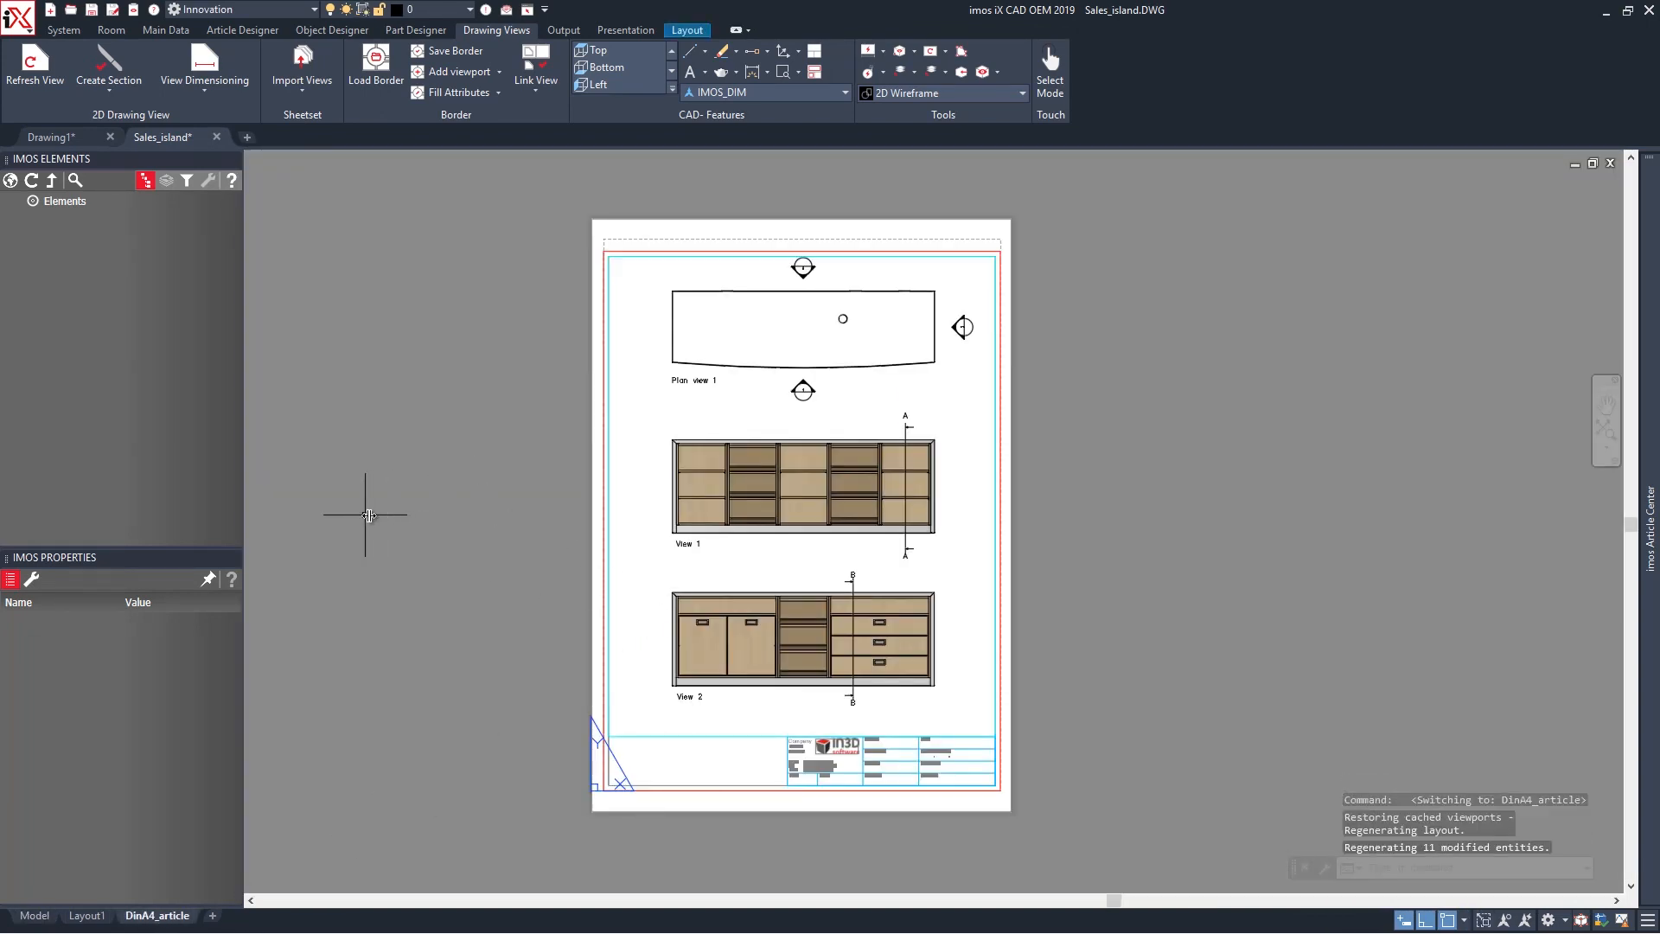
{"action": "double_click", "coordinate": [711, 566]}
{"action": "middle_click_drag", "start_coordinate": [701, 565], "coordinate": [701, 573]}
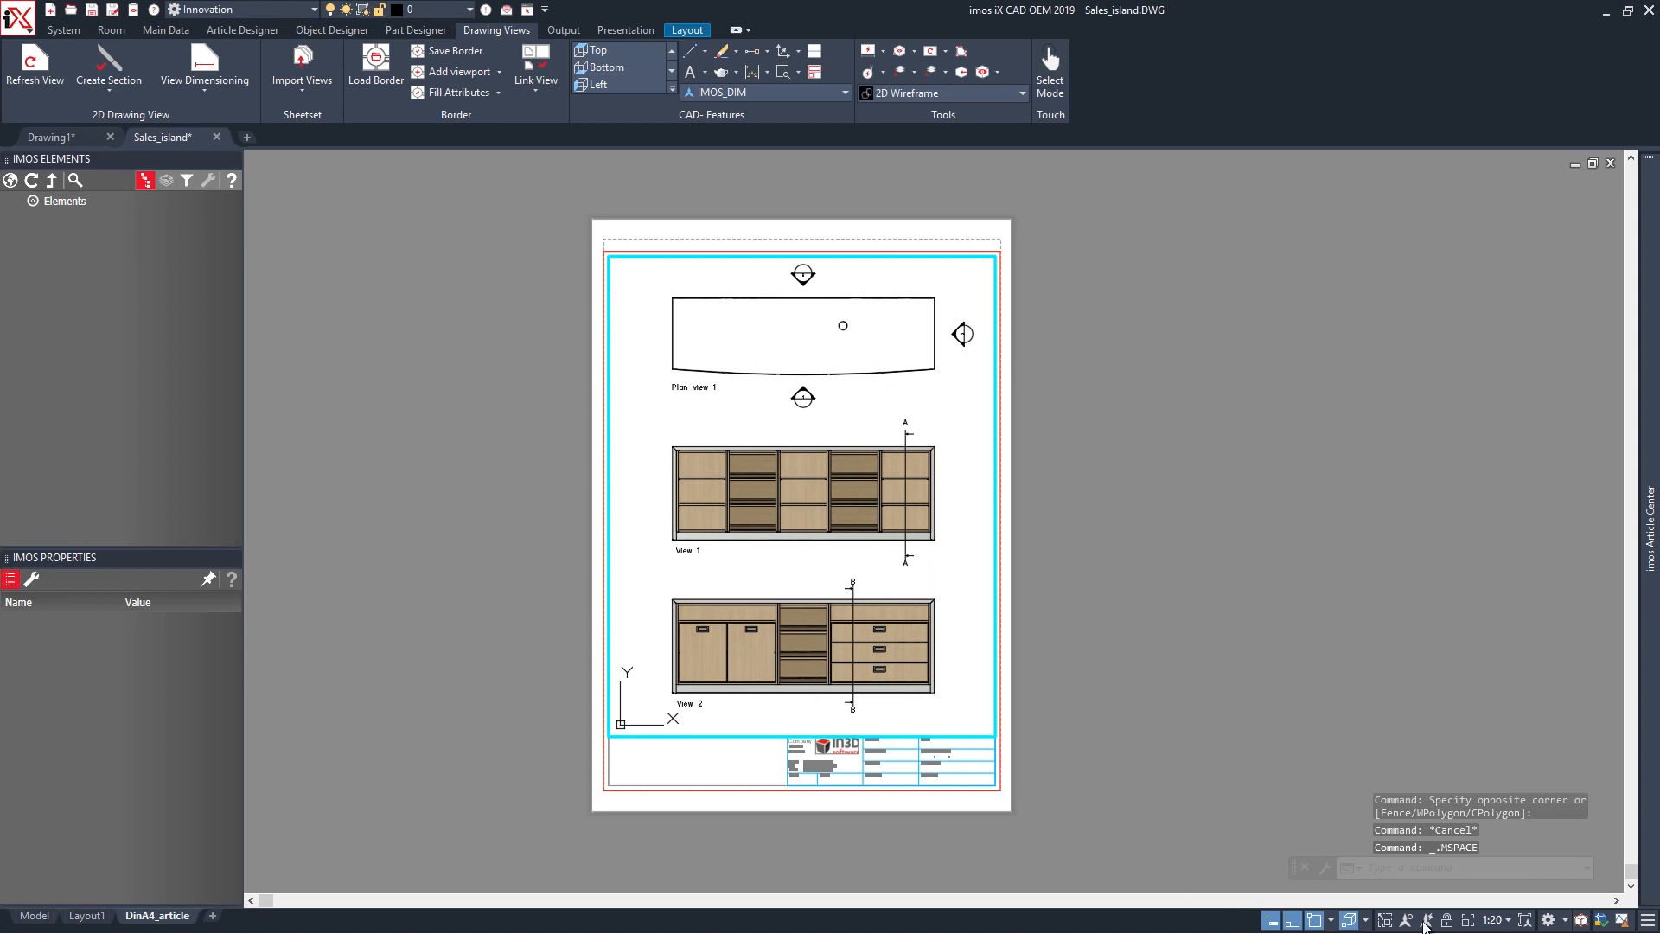
{"action": "left_click", "coordinate": [1505, 920]}
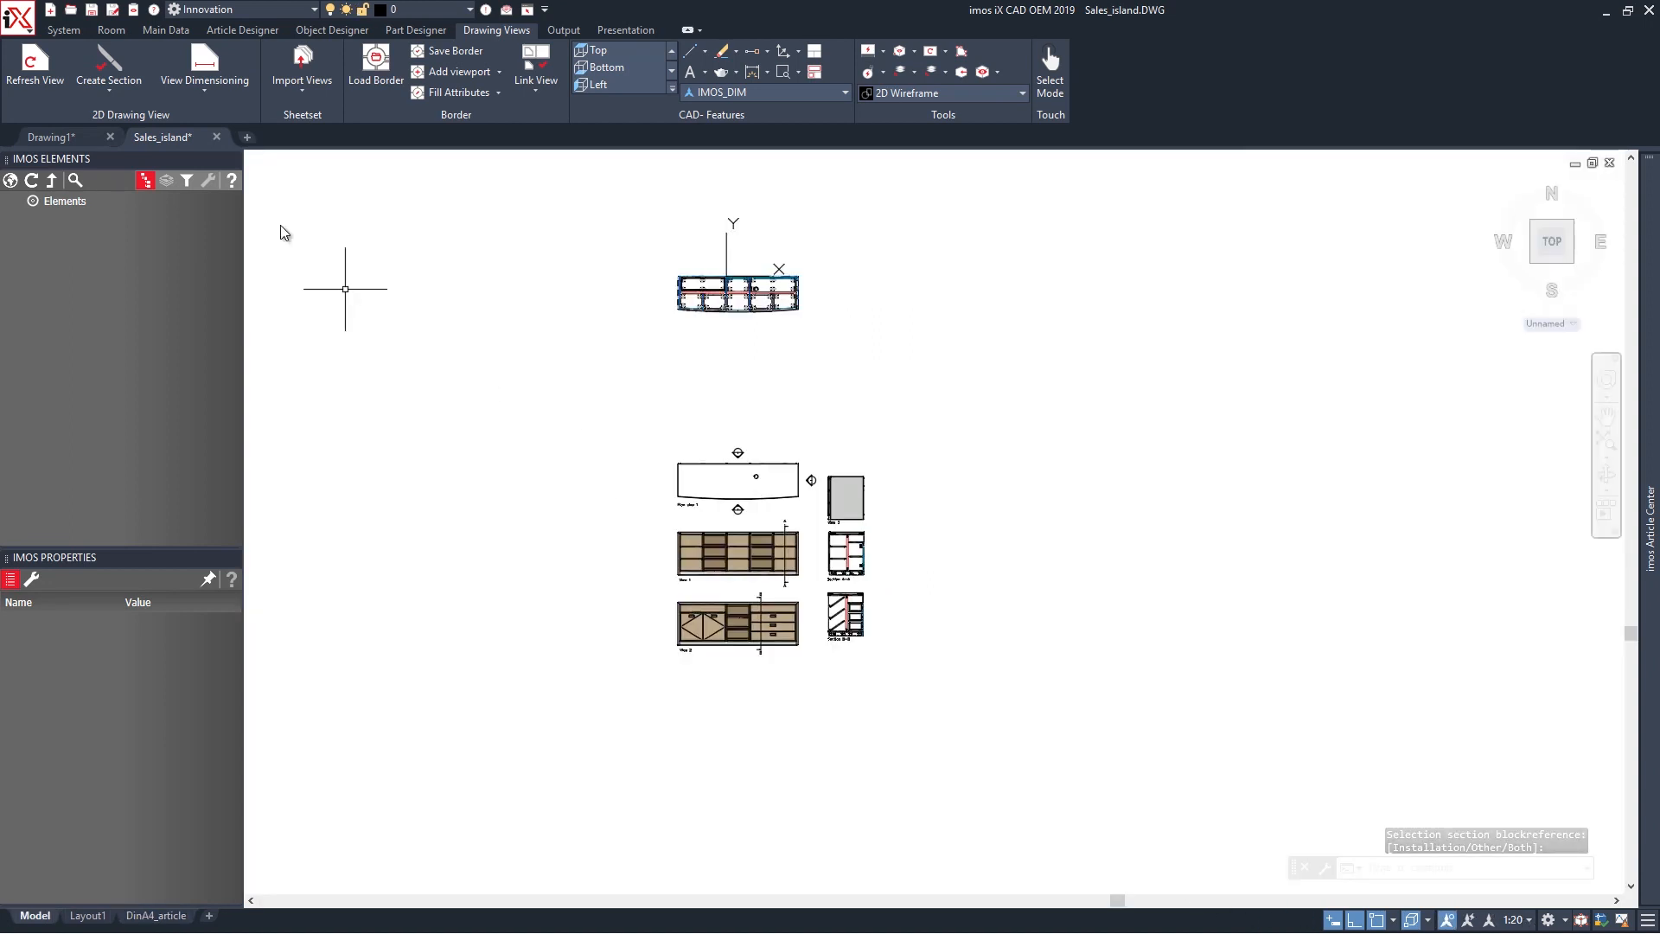
Add automatic view dimensioning to View 1 for its height and its horizontal divisions.
{"action": "left_click", "coordinate": [109, 69]}
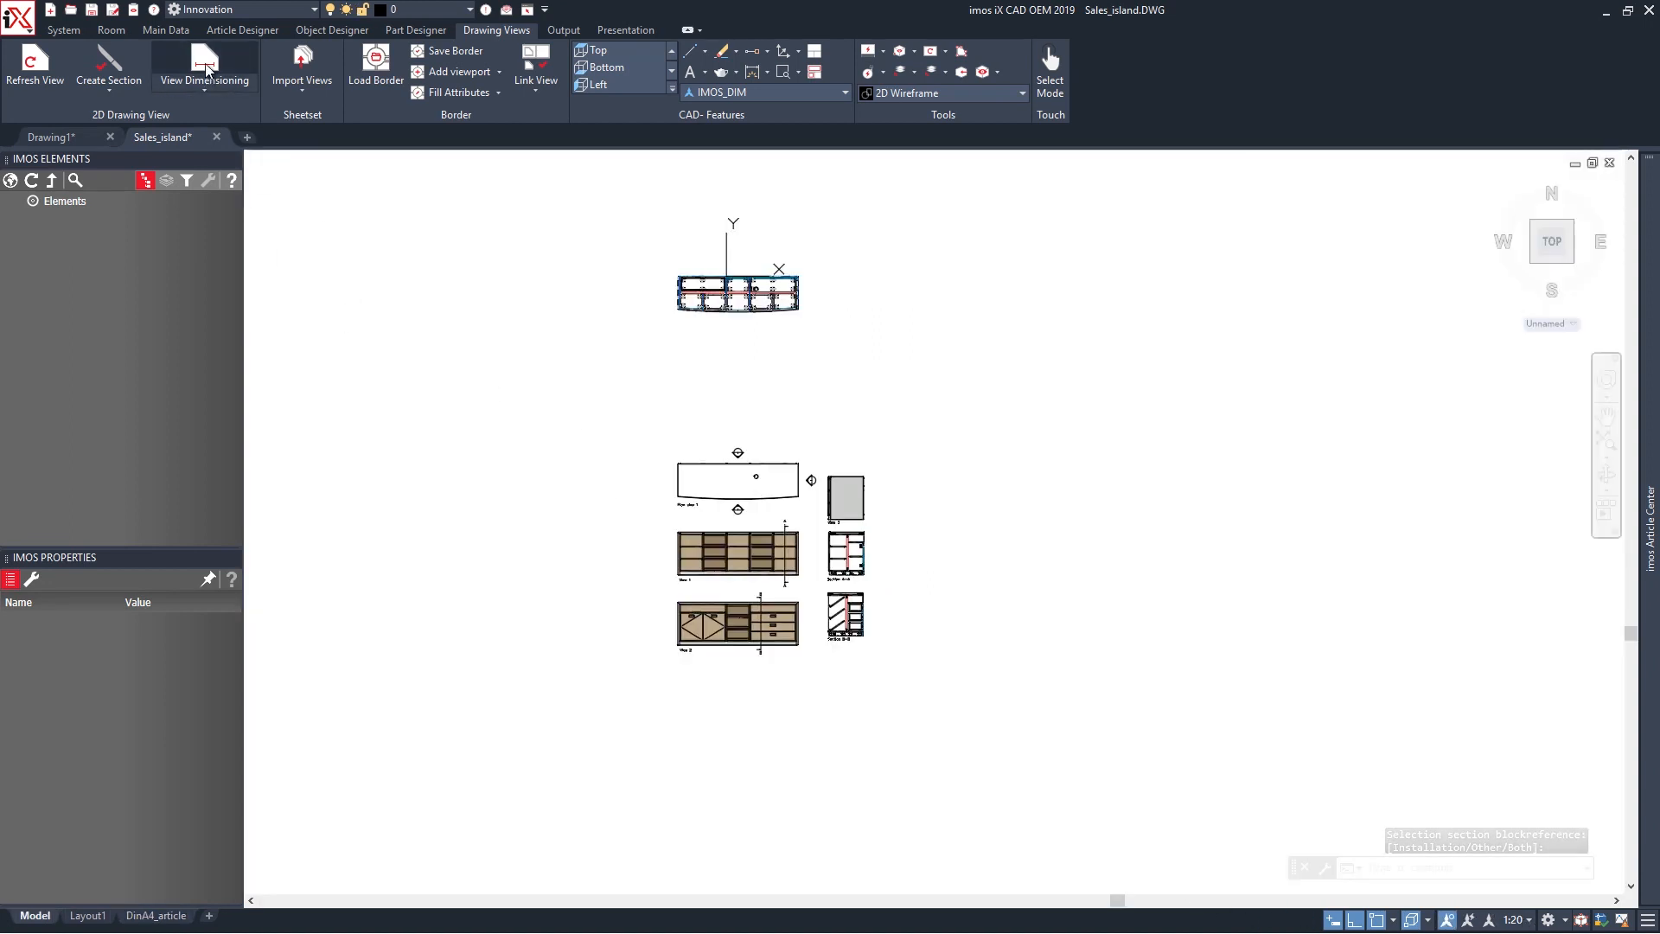
{"action": "left_click", "coordinate": [677, 572]}
{"action": "scroll", "coordinate": [683, 619], "scroll_direction": "up", "scroll_amount": 4}
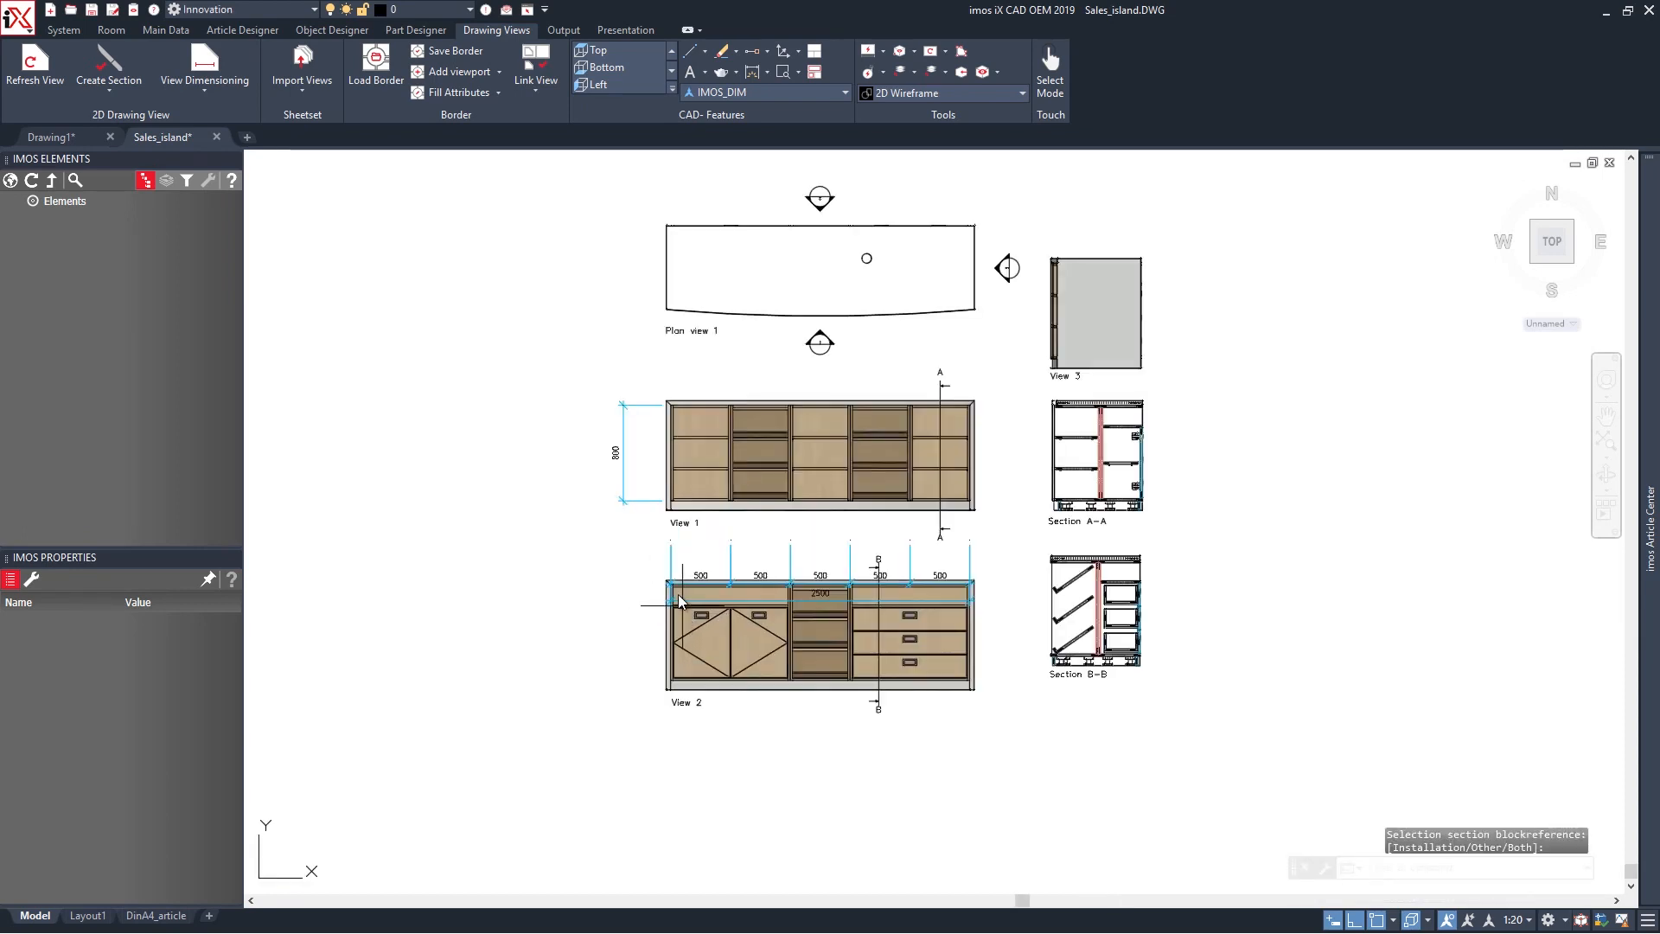
Move View 1's horizontal dimension chains of 500 and 2500 up, into the gap above View 2.
{"action": "left_click", "coordinate": [649, 537]}
{"action": "left_click", "coordinate": [1003, 621]}
{"action": "type", "text": "m"}
{"action": "key", "text": "Return"}
{"action": "left_click", "coordinate": [1029, 664]}
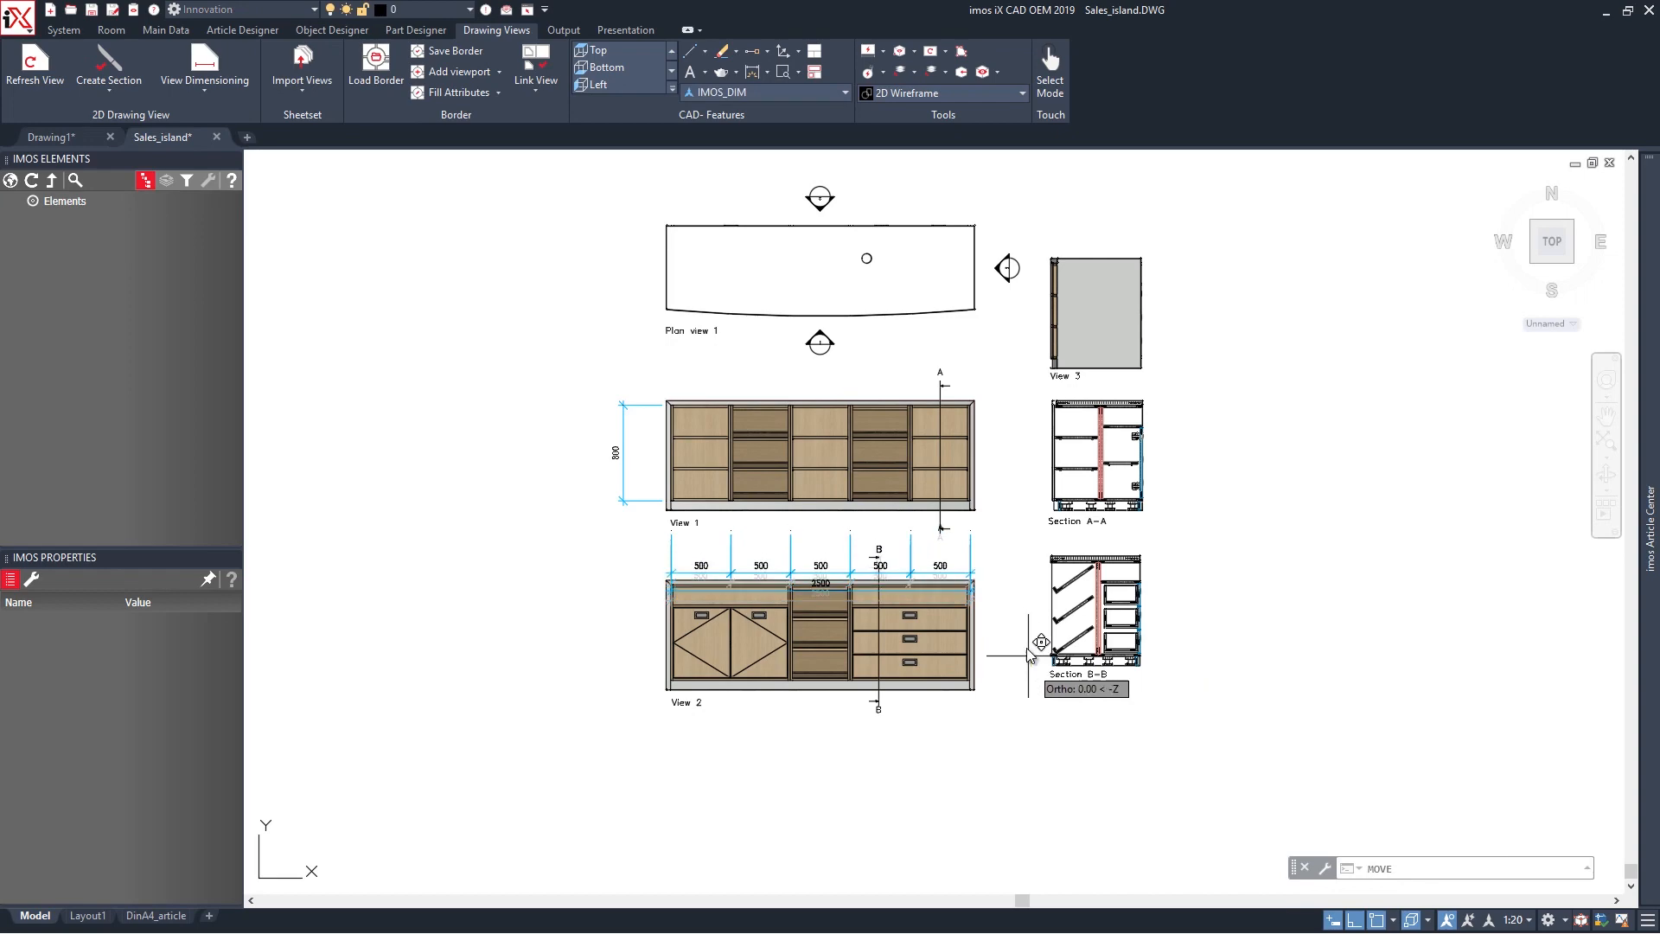
{"action": "left_click", "coordinate": [1029, 640]}
Move both letters A of section line A-A together so the upper one sits beside the upper arrow.
{"action": "scroll", "coordinate": [934, 525], "scroll_direction": "up", "scroll_amount": 6}
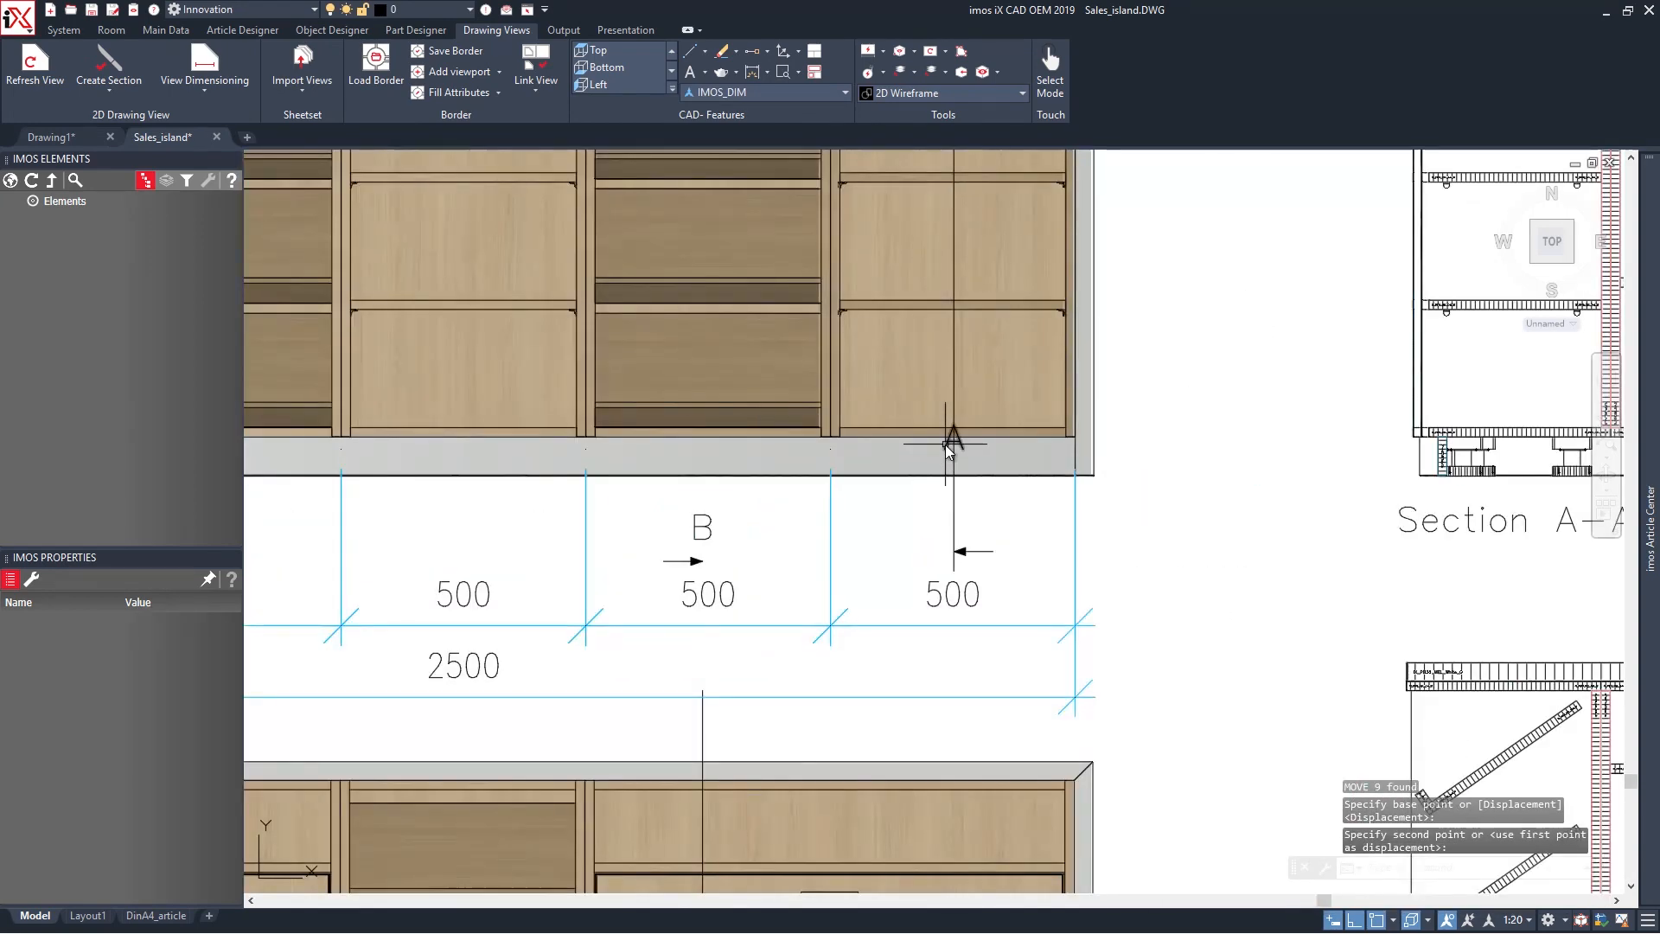
{"action": "left_click", "coordinate": [948, 446]}
{"action": "scroll", "coordinate": [947, 436], "scroll_direction": "down", "scroll_amount": 6}
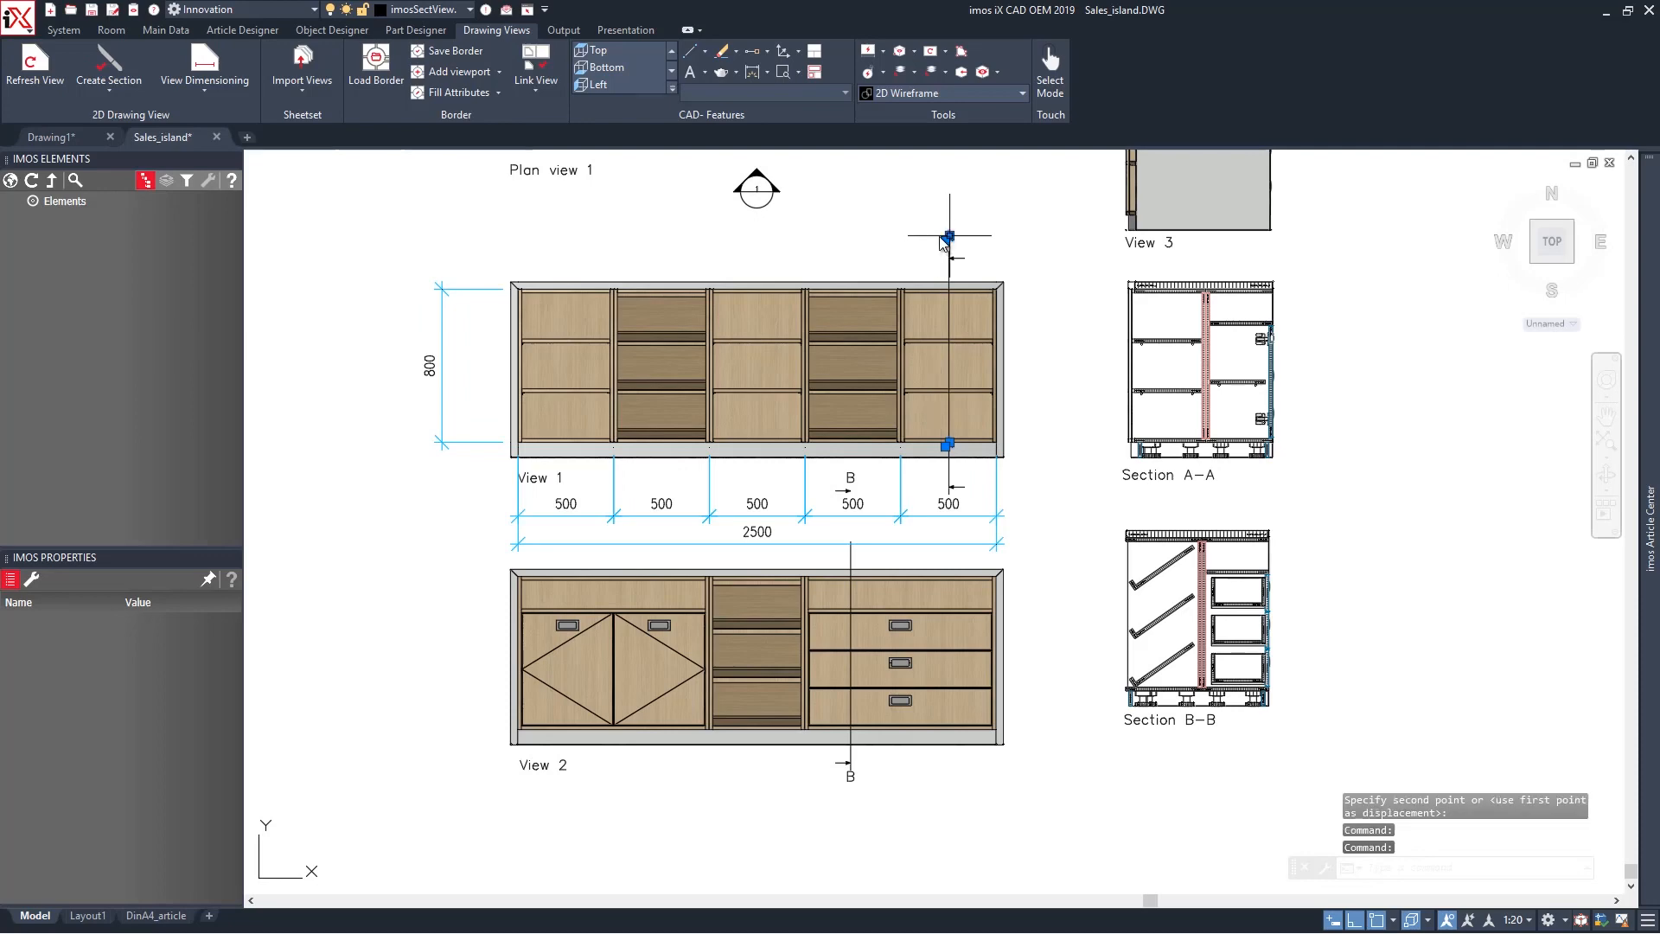
{"action": "scroll", "coordinate": [936, 236], "scroll_direction": "up", "scroll_amount": 4}
{"action": "type", "text": "m"}
{"action": "key", "text": "Return"}
{"action": "left_click", "coordinate": [936, 237]}
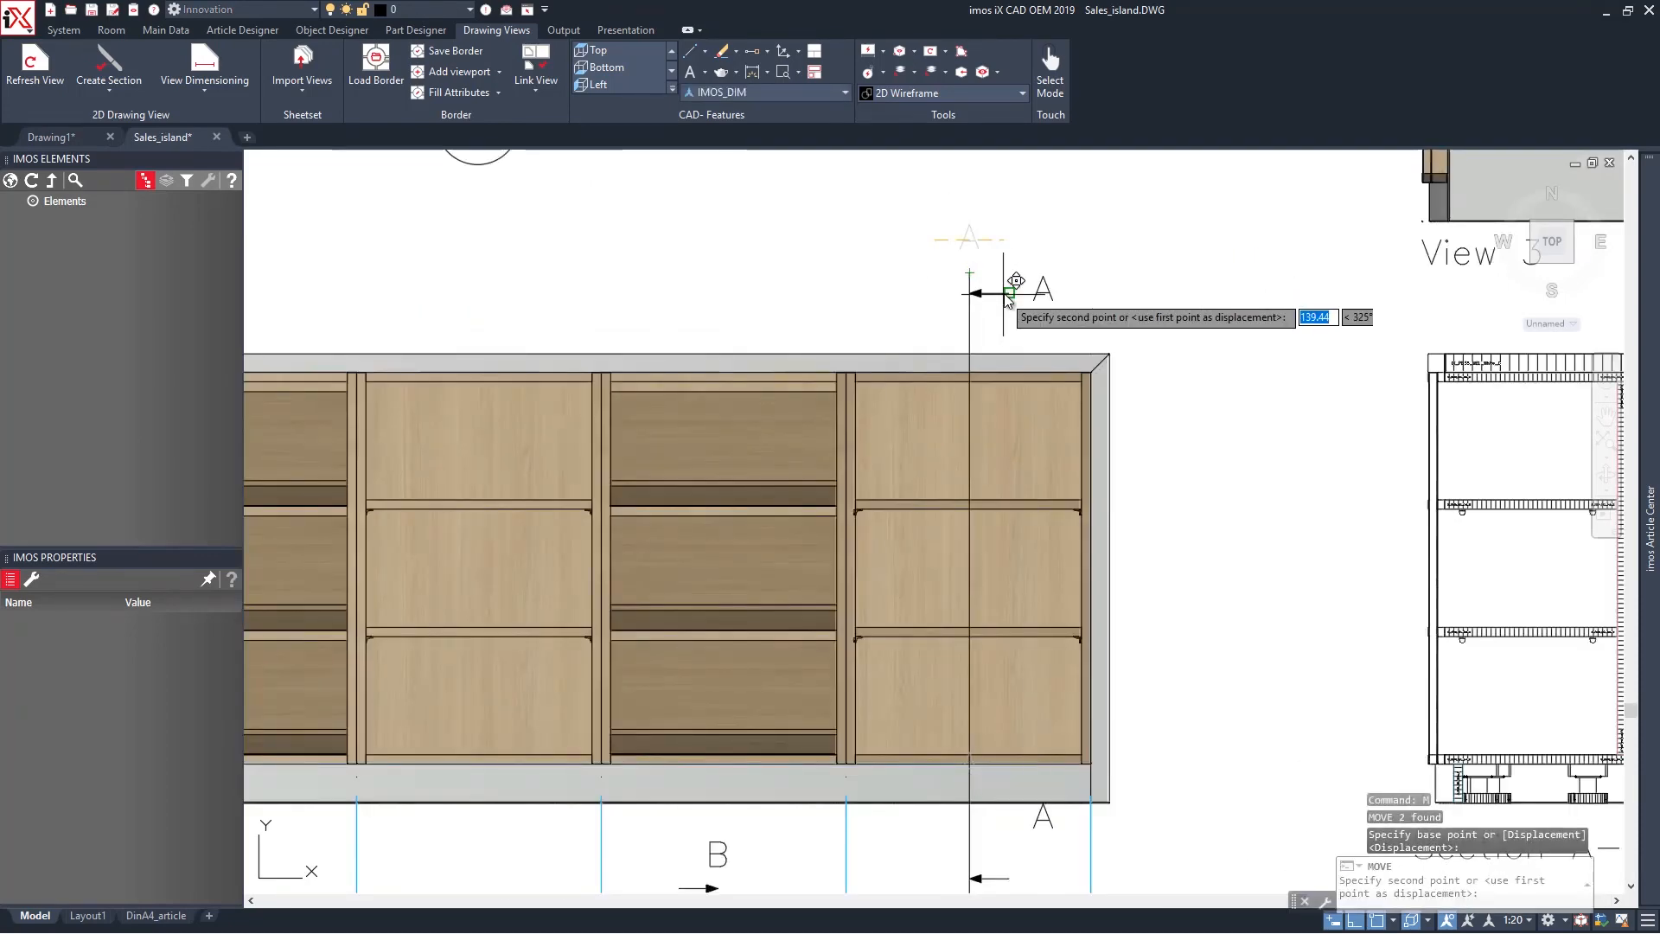
{"action": "left_click", "coordinate": [1007, 298]}
Move the lower letter A down beside the lower arrow of section line A-A.
{"action": "left_click", "coordinate": [1051, 821]}
{"action": "type", "text": "m"}
{"action": "key", "text": "Return"}
{"action": "left_click", "coordinate": [1184, 759]}
{"action": "left_click", "coordinate": [1169, 805]}
{"action": "scroll", "coordinate": [1070, 325], "scroll_direction": "down", "scroll_amount": 2}
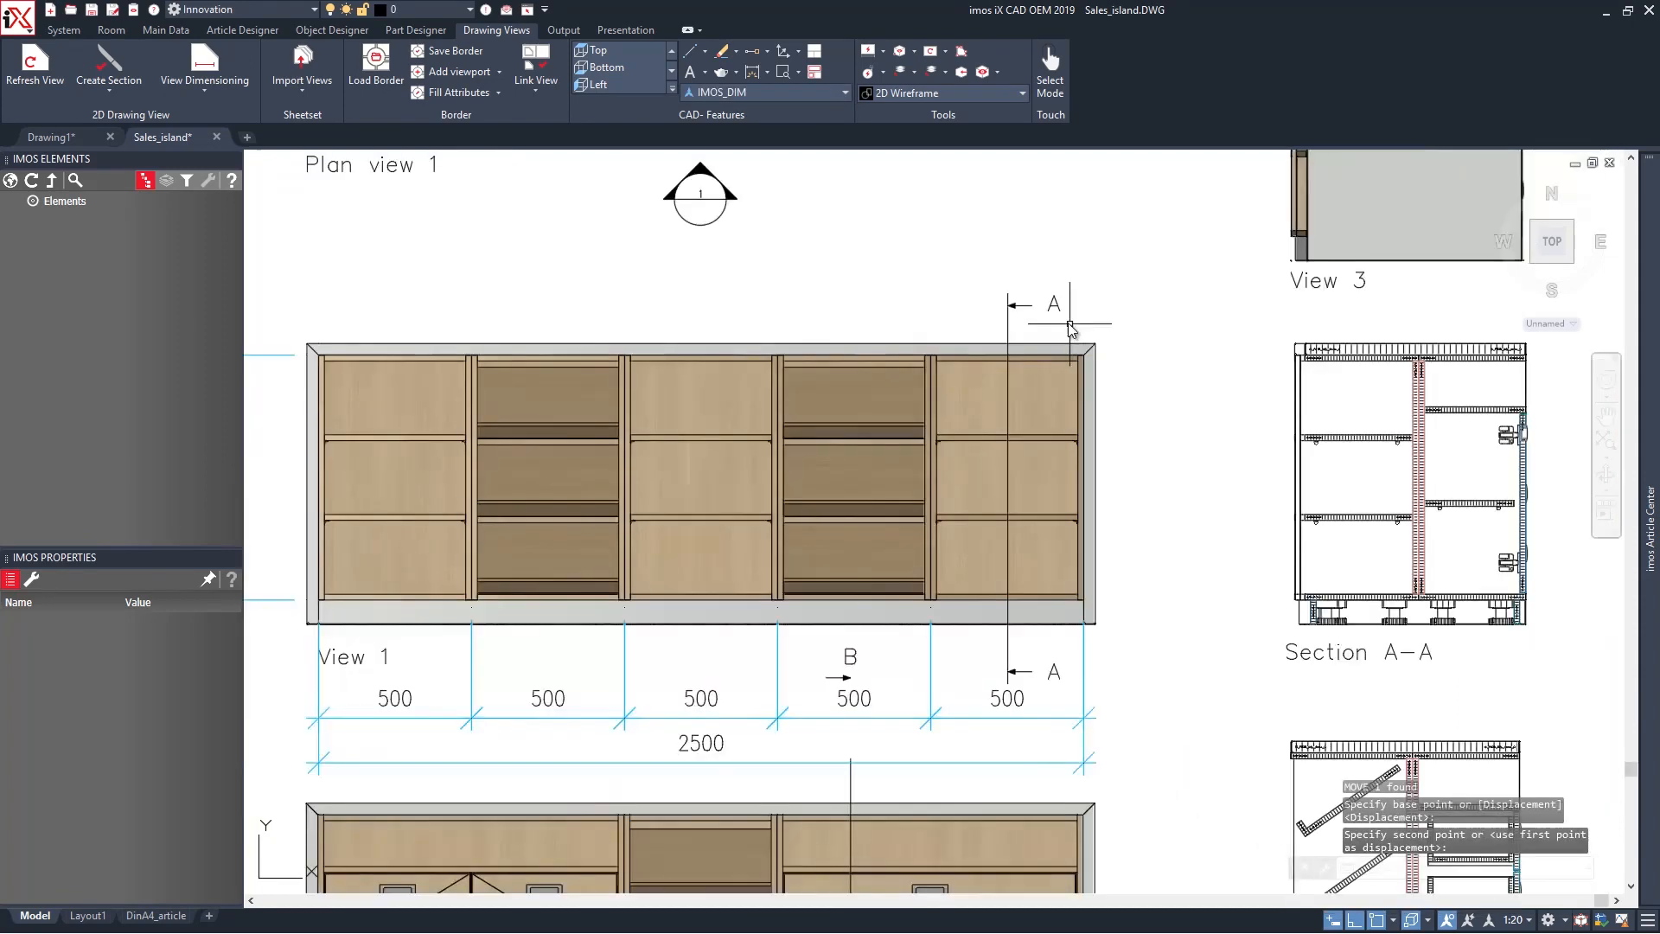
Move the upper letter B and its arrow straight down to the top end of section line B-B.
{"action": "middle_click_drag", "start_coordinate": [738, 637], "coordinate": [798, 519]}
{"action": "left_click", "coordinate": [921, 558]}
{"action": "left_click", "coordinate": [890, 540]}
{"action": "type", "text": "m"}
{"action": "key", "text": "Return"}
{"action": "left_click", "coordinate": [1306, 536]}
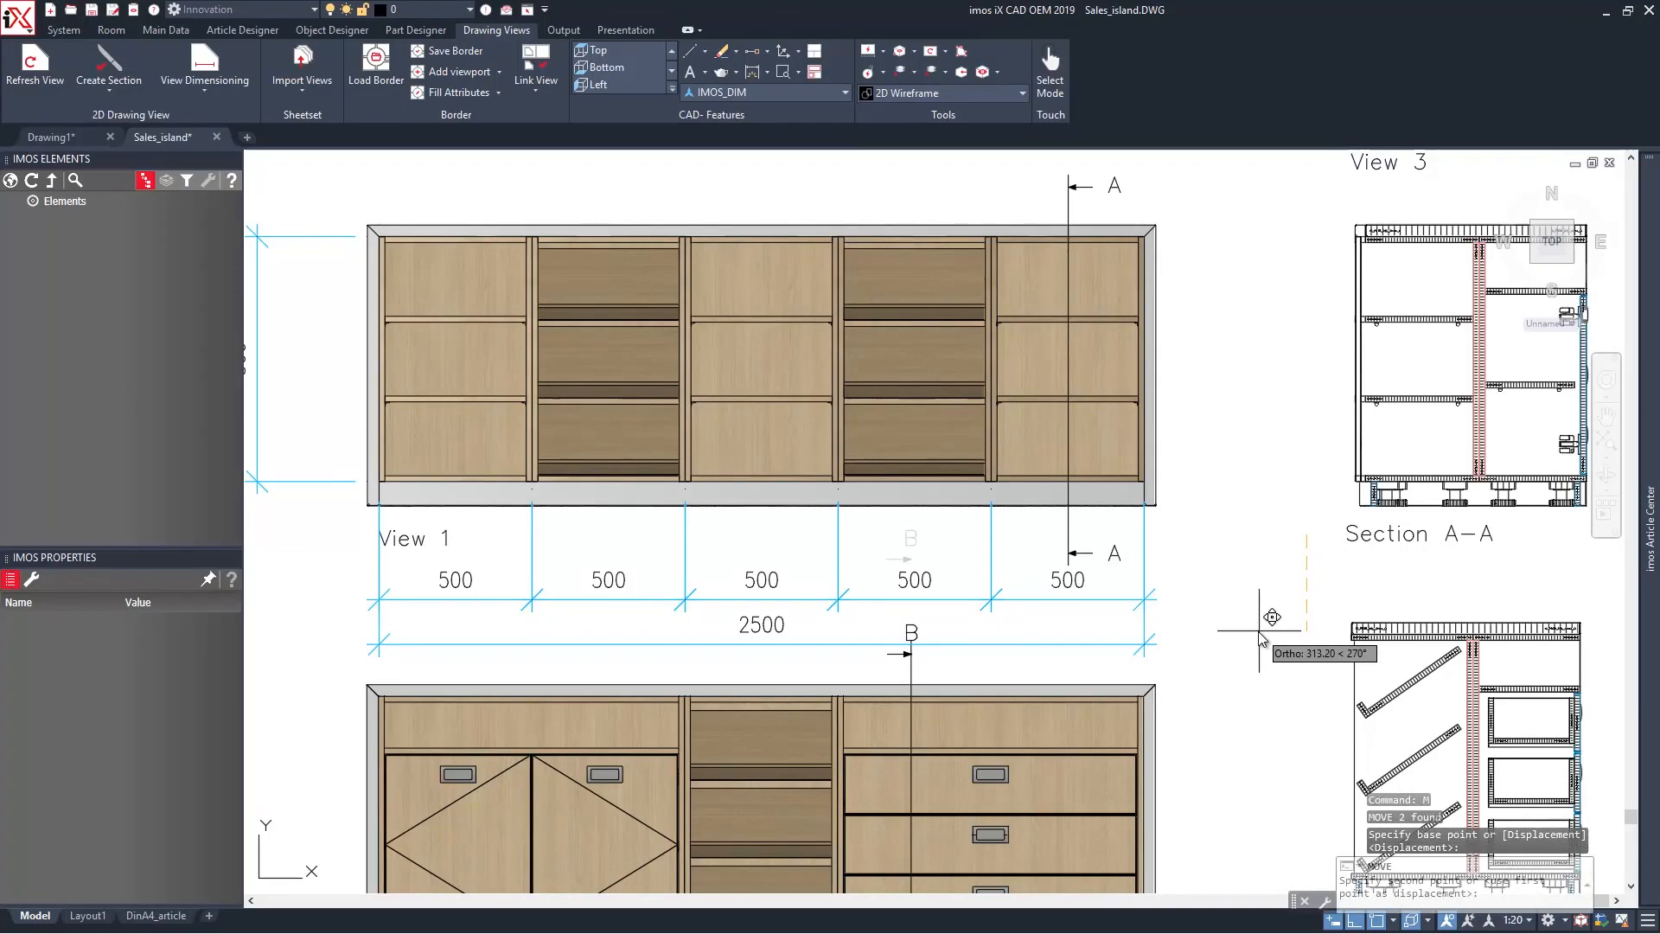
{"action": "left_click", "coordinate": [1258, 629]}
Add automatic view dimensioning to View 2.
{"action": "scroll", "coordinate": [523, 532], "scroll_direction": "down", "scroll_amount": 2}
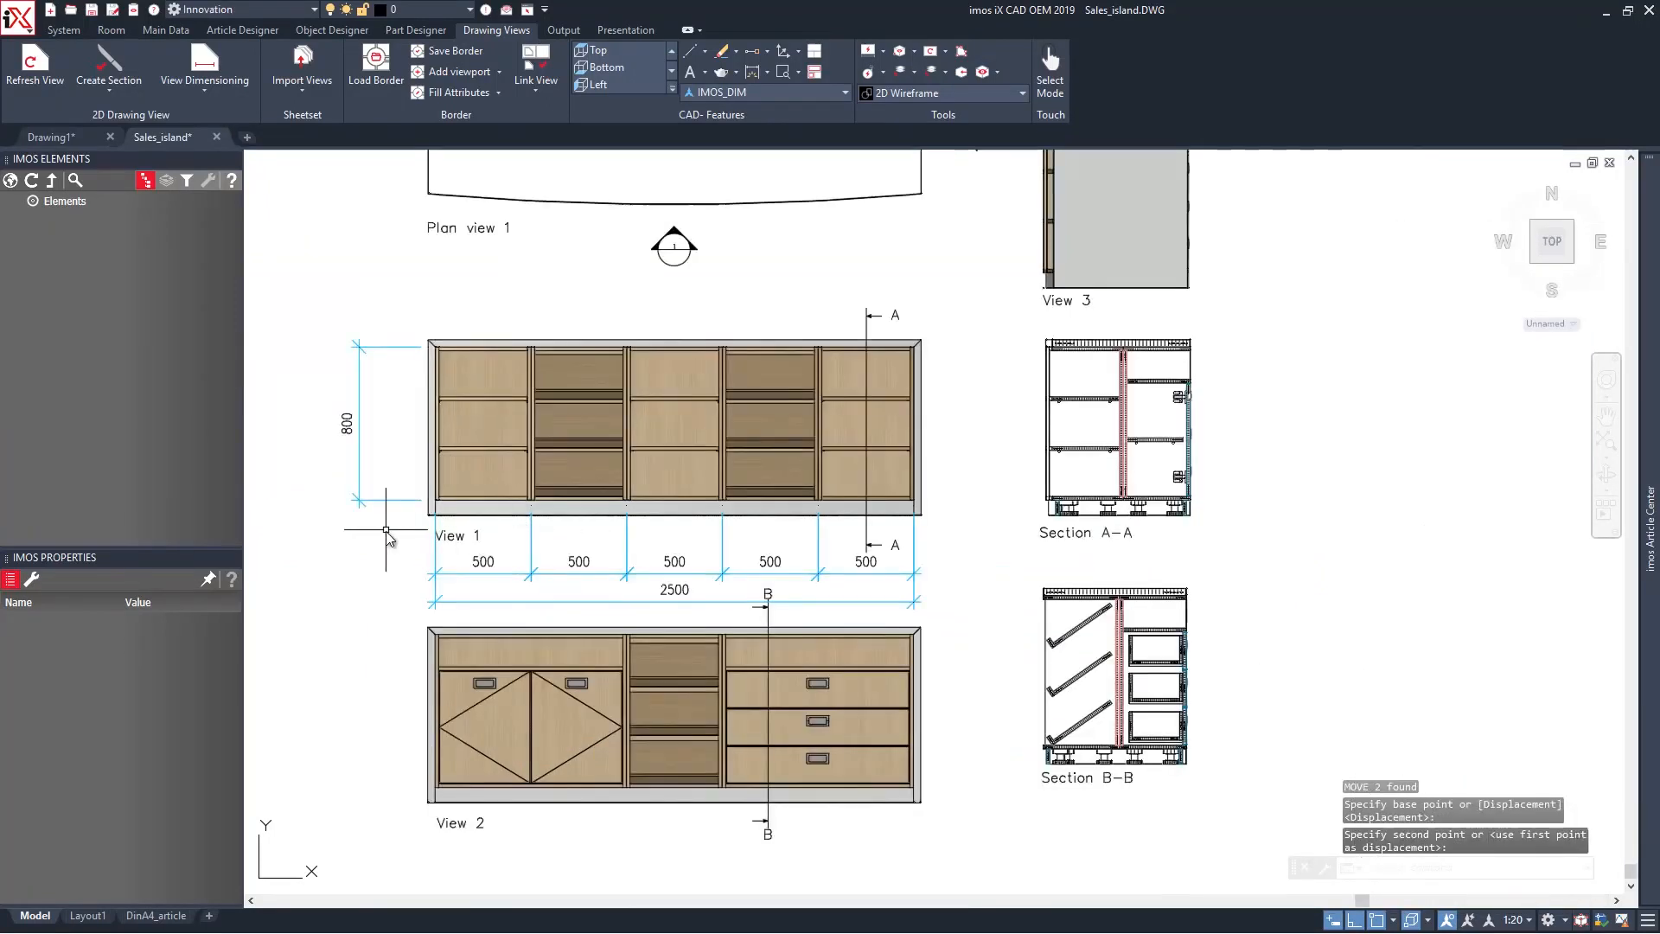
{"action": "middle_click_drag", "start_coordinate": [385, 529], "coordinate": [419, 607]}
{"action": "middle_click_drag", "start_coordinate": [383, 279], "coordinate": [396, 375]}
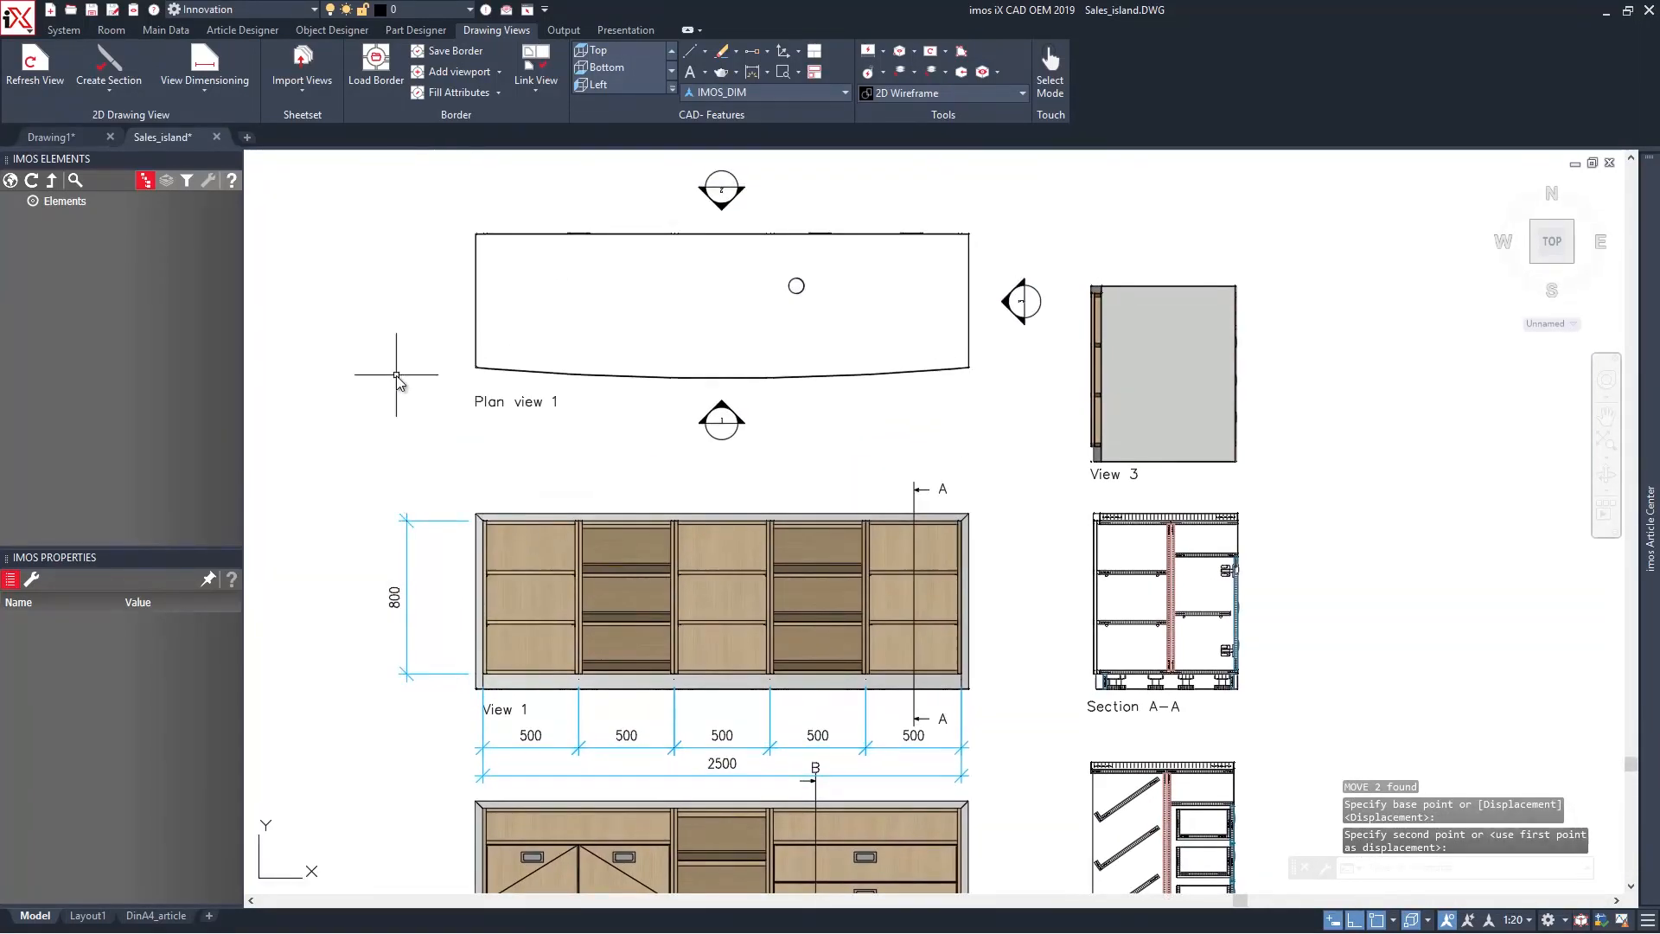
{"action": "scroll", "coordinate": [475, 511], "scroll_direction": "down", "scroll_amount": 2}
{"action": "middle_click_drag", "start_coordinate": [445, 671], "coordinate": [489, 444]}
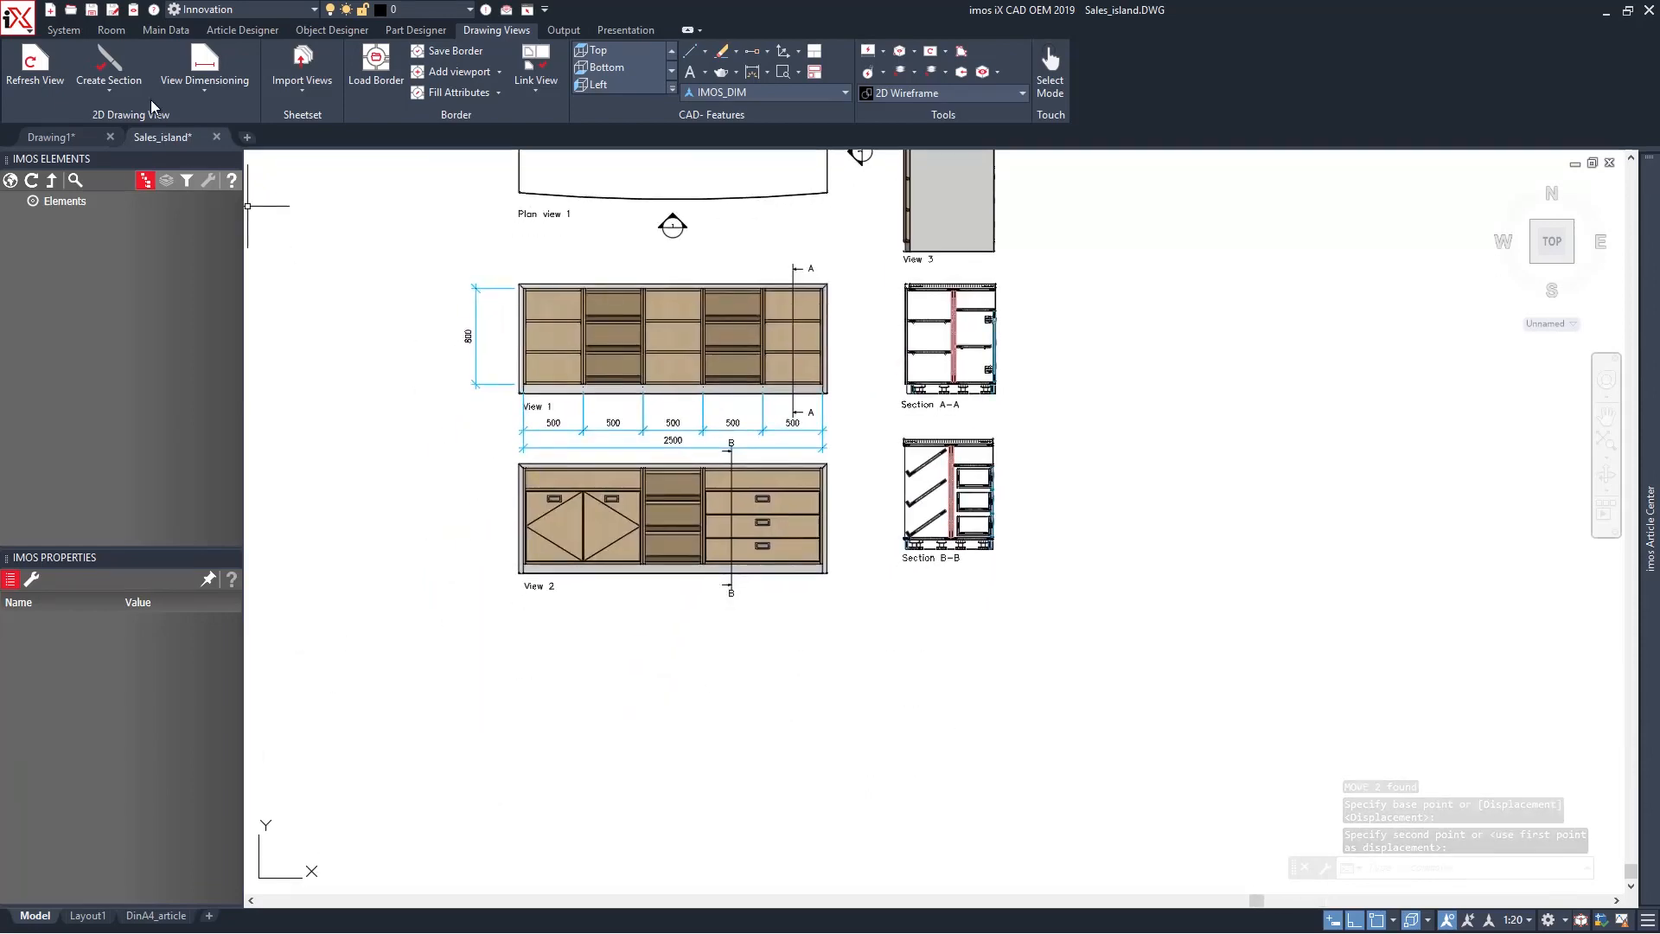
{"action": "left_click", "coordinate": [205, 64]}
{"action": "left_click", "coordinate": [522, 531]}
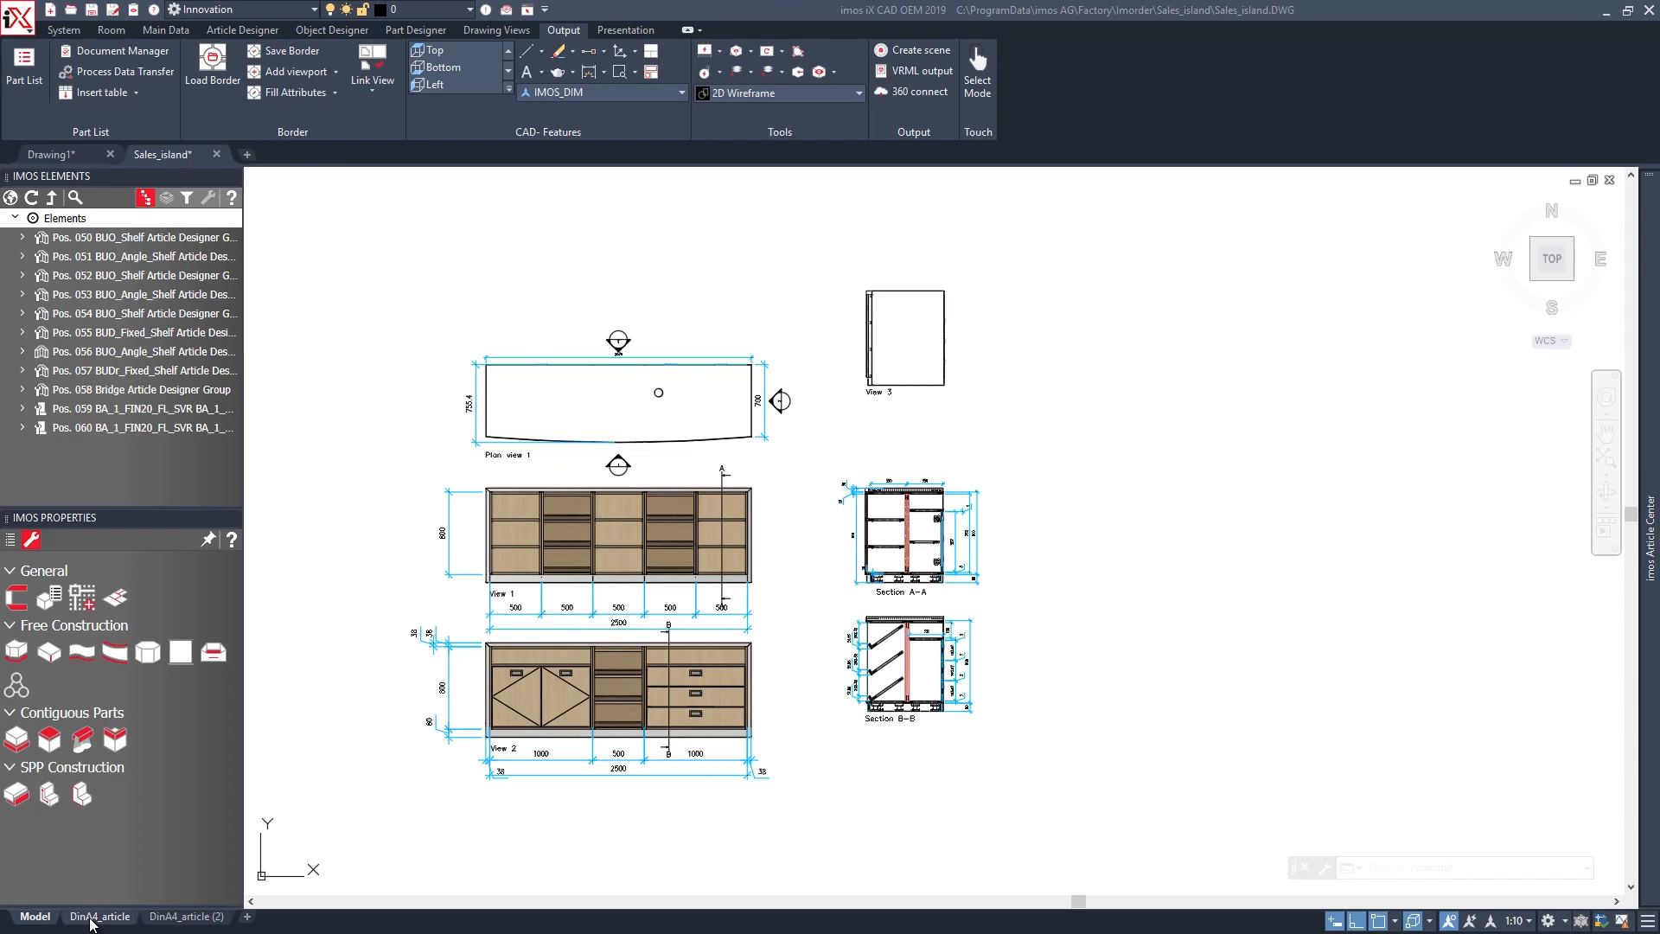
Review the DinA4_article sheet, examining its title block, both dimensioned elevations and the plan view.
{"action": "left_click", "coordinate": [97, 918]}
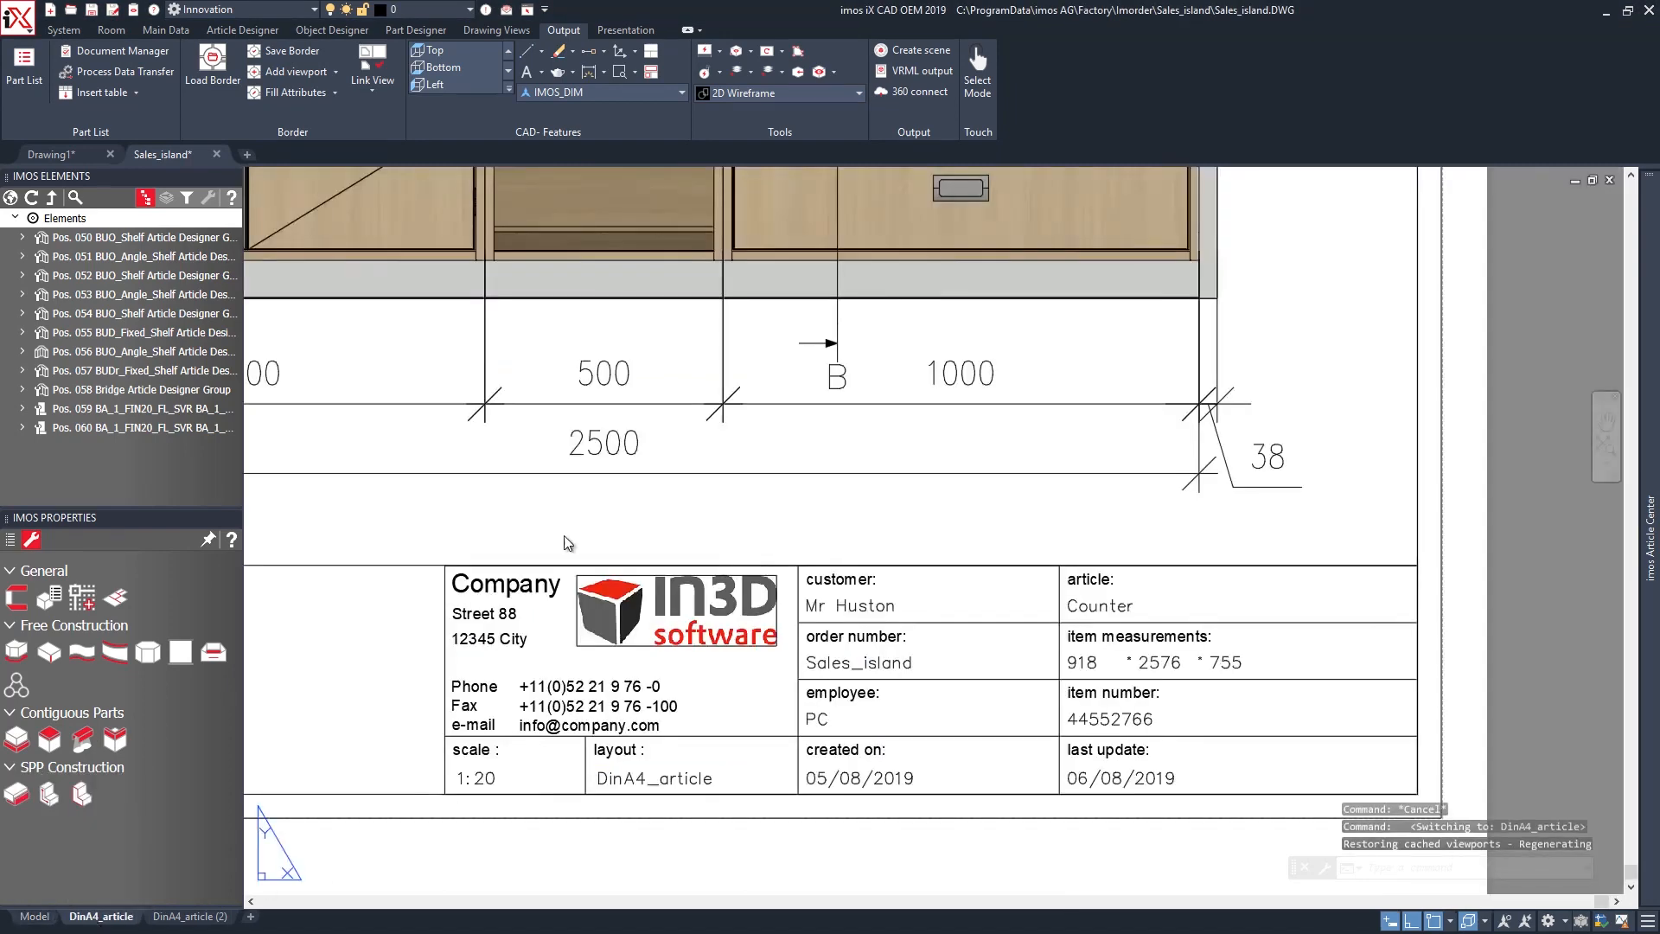
{"action": "scroll", "coordinate": [571, 538], "scroll_direction": "down", "scroll_amount": 2}
{"action": "mouse_move", "coordinate": [536, 500]}
{"action": "middle_mouse_down"}
{"action": "mouse_move", "coordinate": [679, 755]}
{"action": "mouse_move", "coordinate": [688, 588]}
{"action": "middle_mouse_up"}
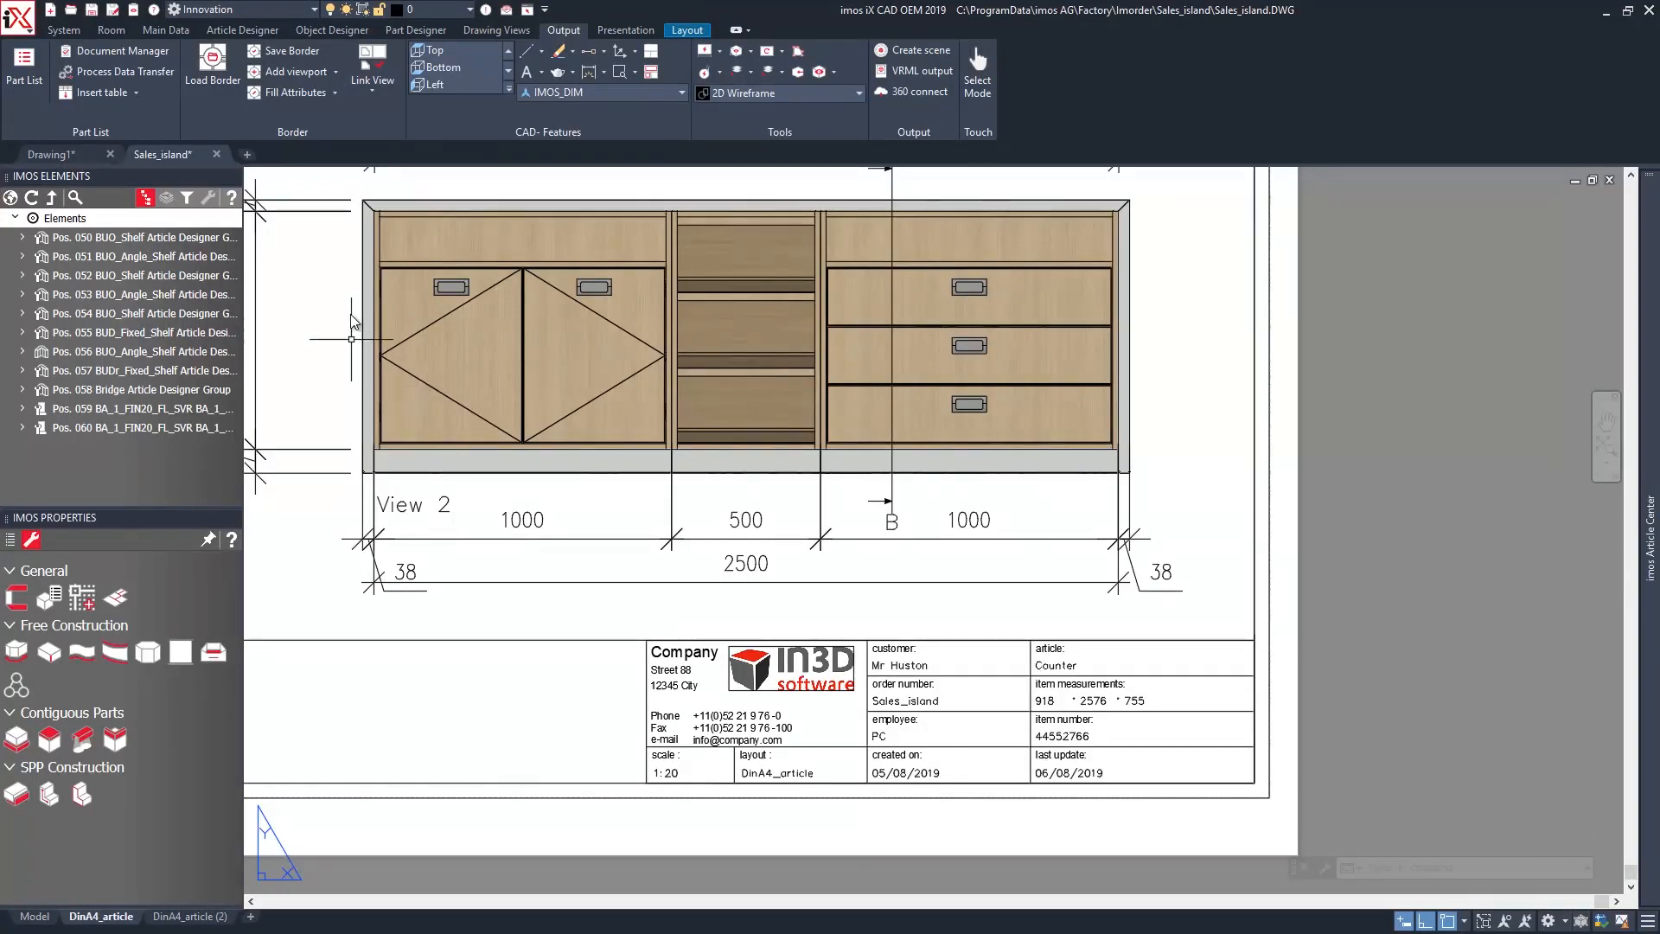
{"action": "mouse_move", "coordinate": [350, 314]}
{"action": "middle_mouse_down"}
{"action": "mouse_move", "coordinate": [370, 428]}
{"action": "mouse_move", "coordinate": [357, 920]}
{"action": "middle_mouse_up"}
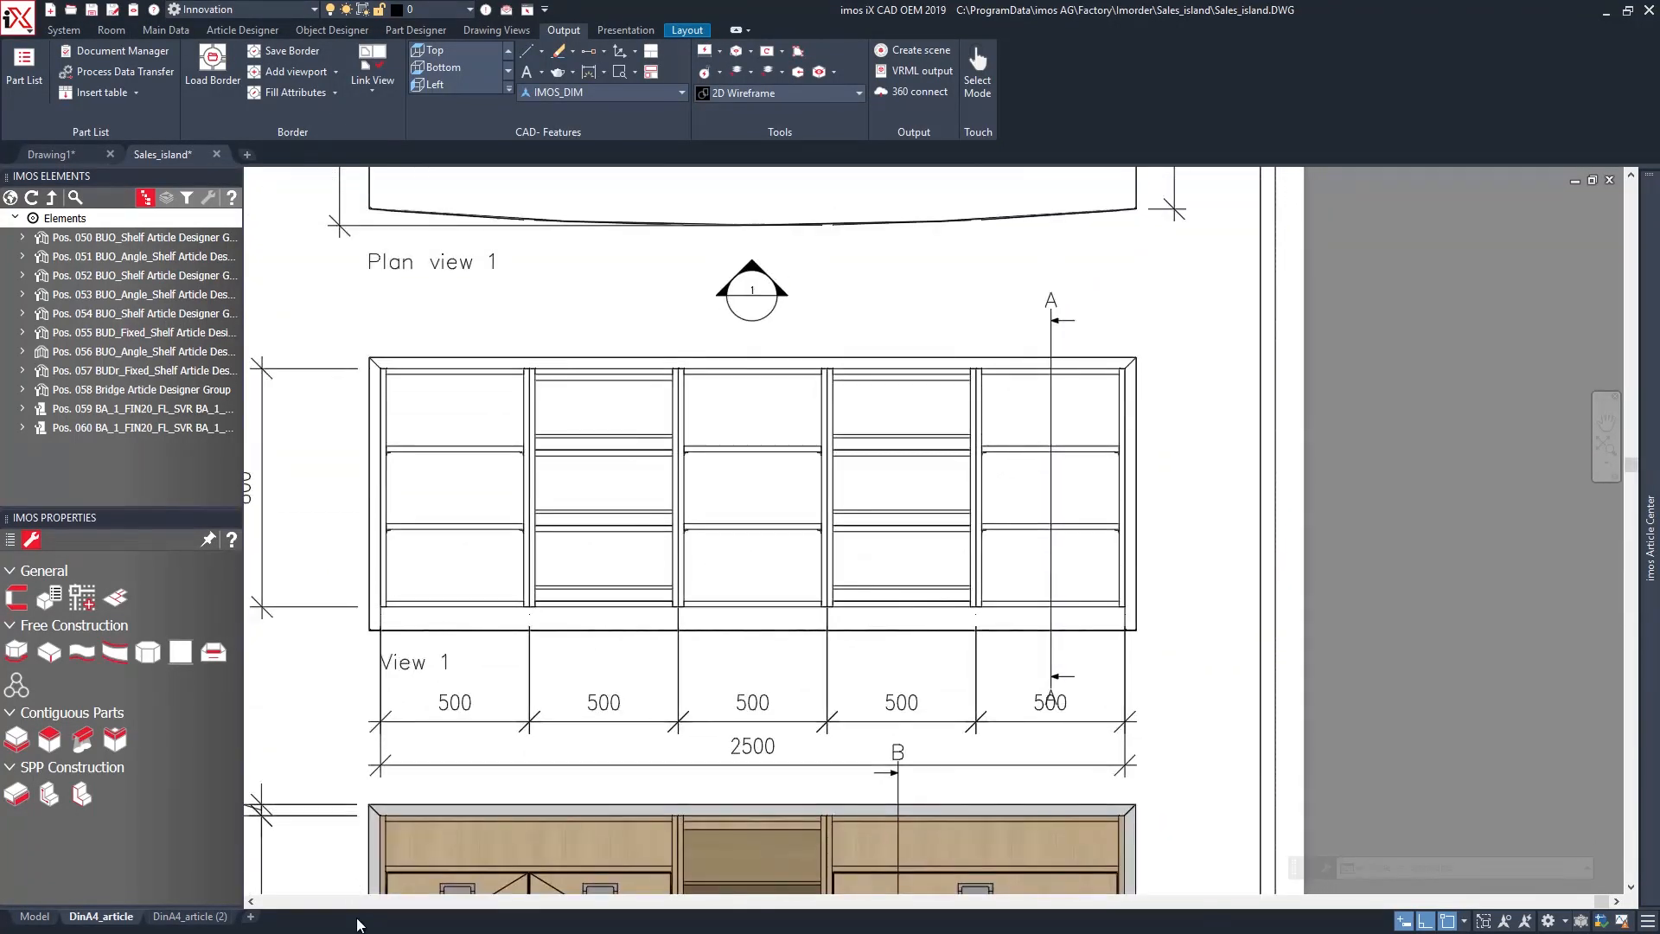
{"action": "middle_click_drag", "start_coordinate": [446, 303], "coordinate": [446, 307]}
{"action": "scroll", "coordinate": [481, 648], "scroll_direction": "down", "scroll_amount": 5}
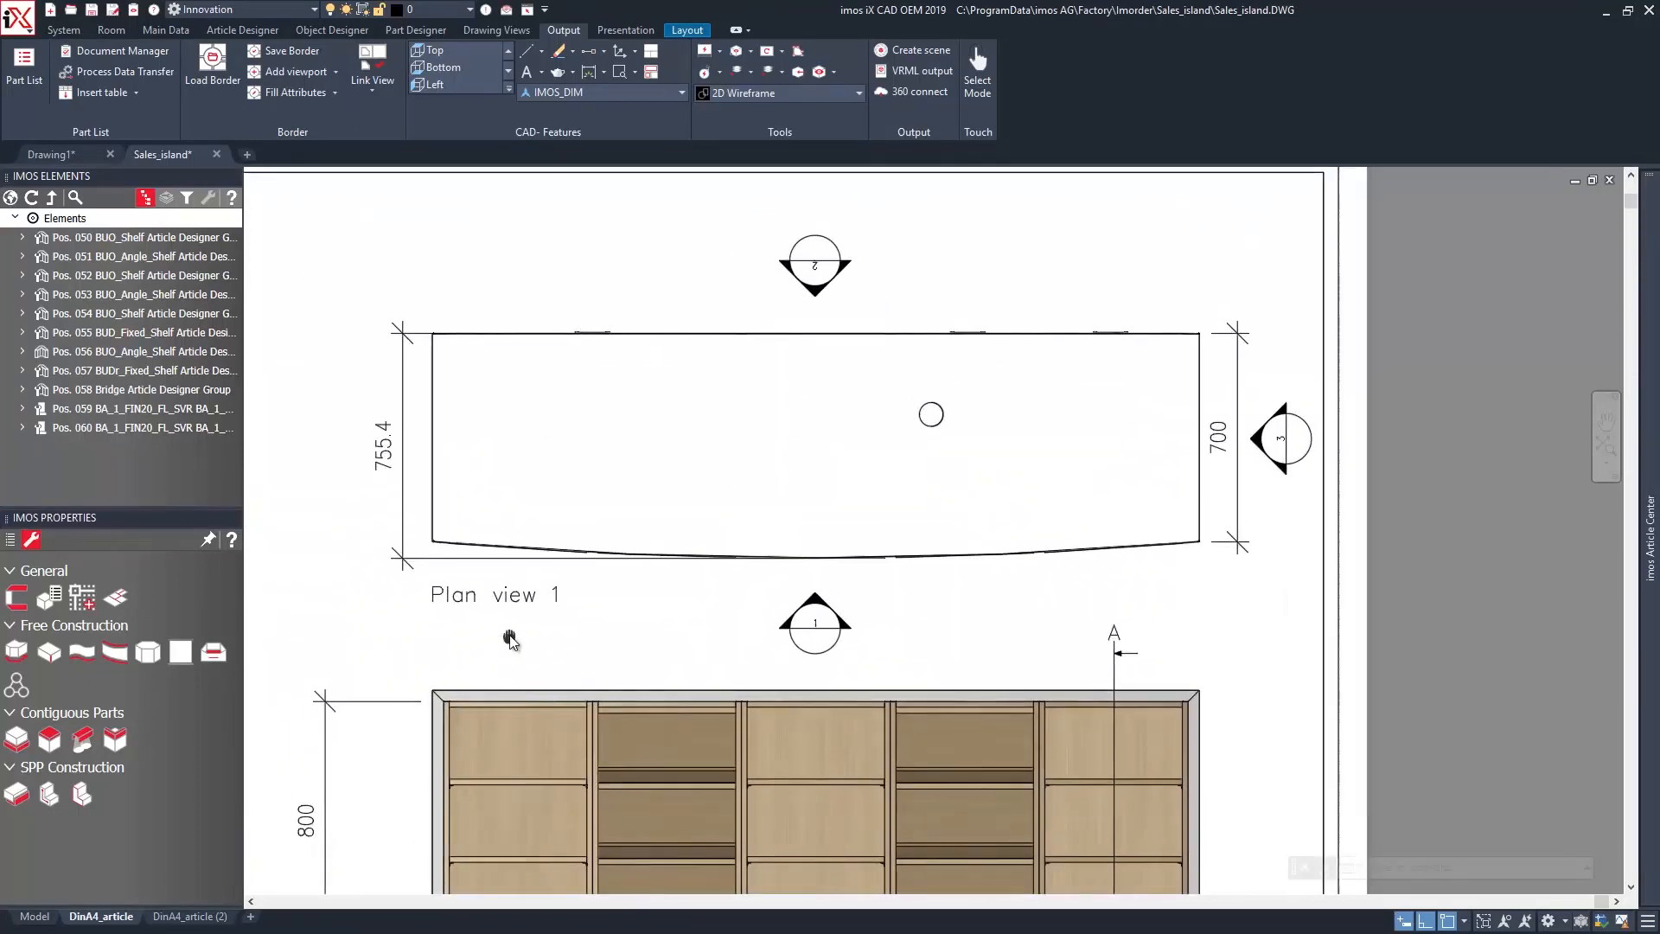
Review the DinA4_article (2) sheet, examining the dimensioned sections A-A and B-B.
{"action": "left_click", "coordinate": [187, 915]}
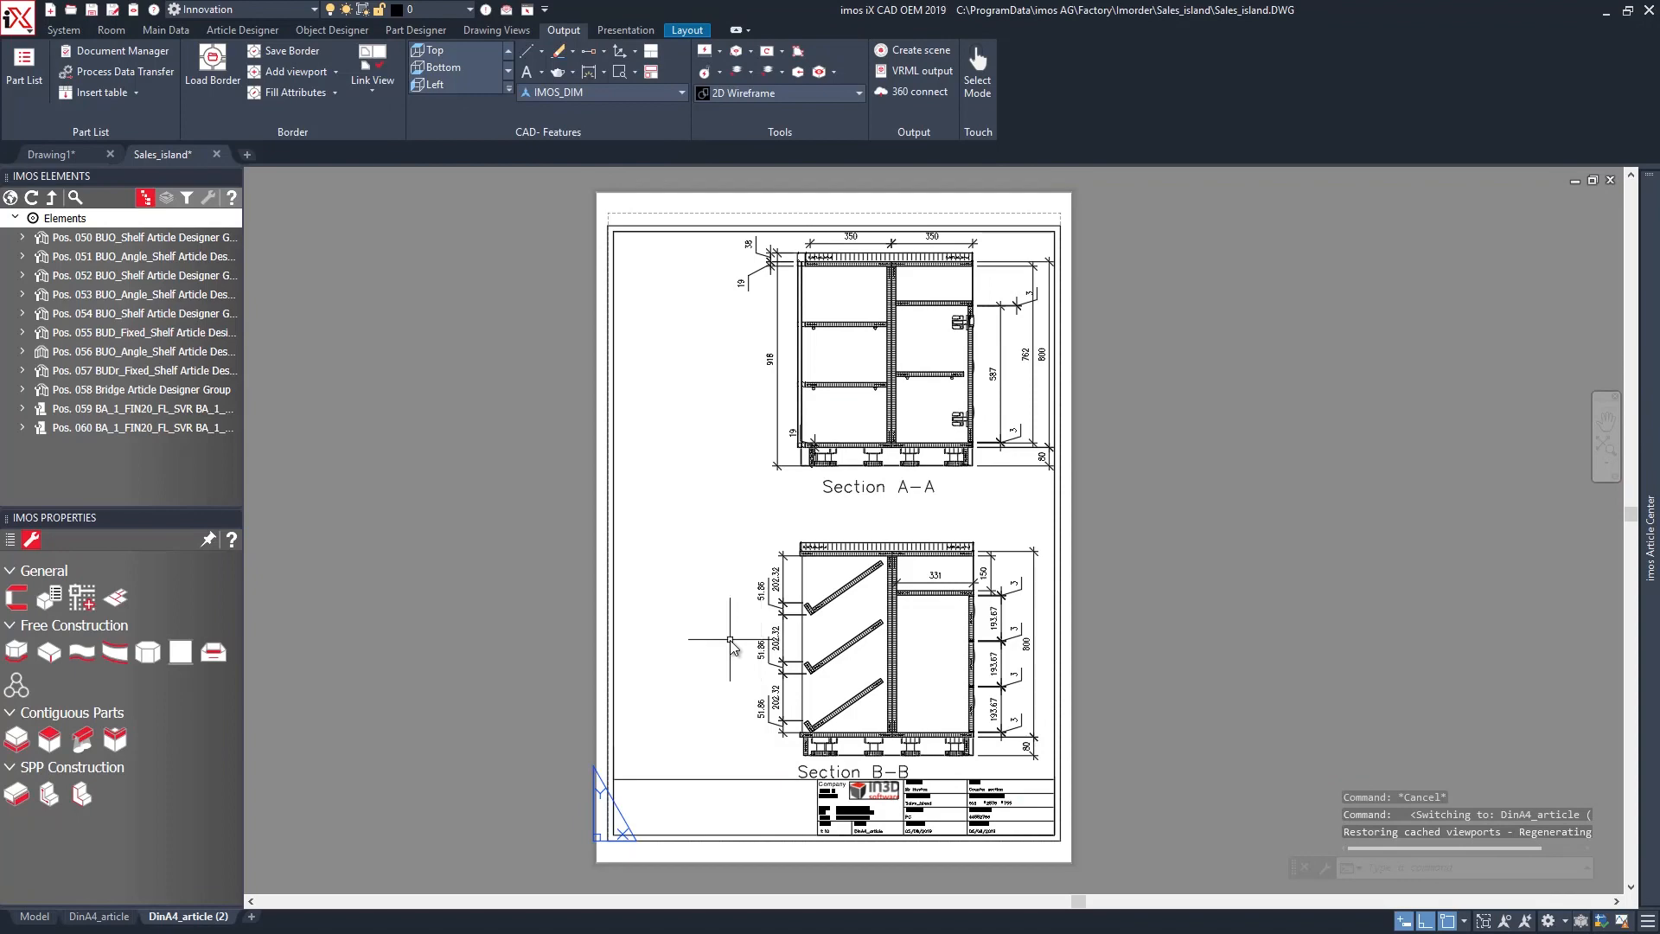
{"action": "scroll", "coordinate": [930, 273], "scroll_direction": "up", "scroll_amount": 4}
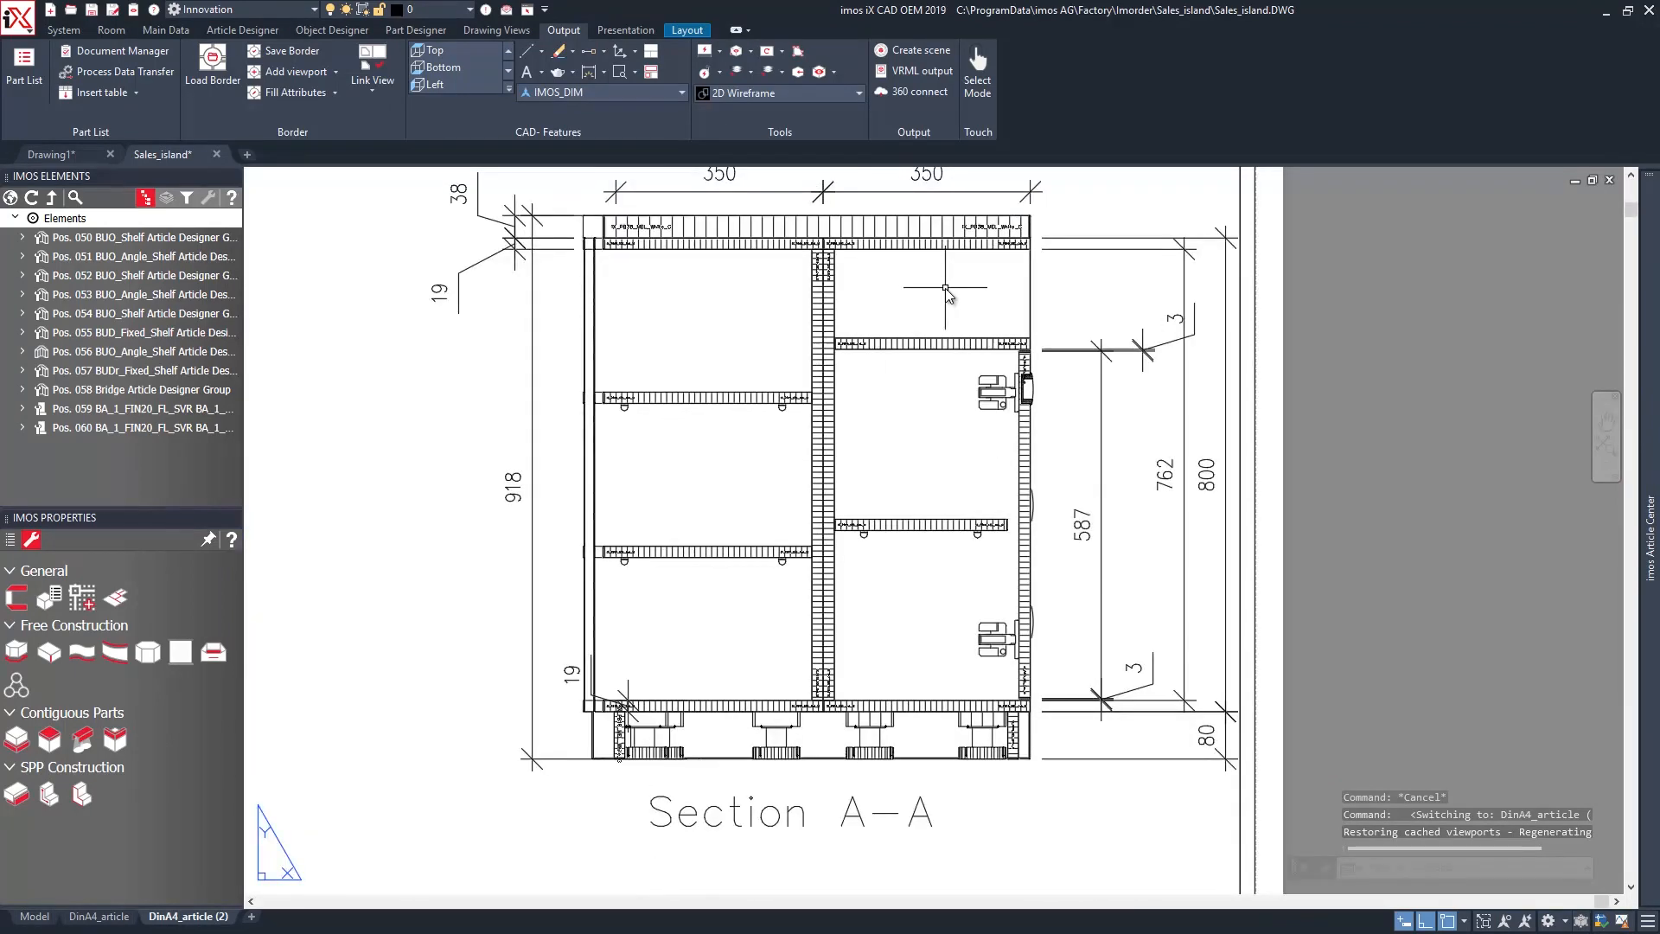
{"action": "middle_click_drag", "start_coordinate": [829, 767], "coordinate": [960, 172]}
{"action": "middle_click_drag", "start_coordinate": [863, 678], "coordinate": [849, 534]}
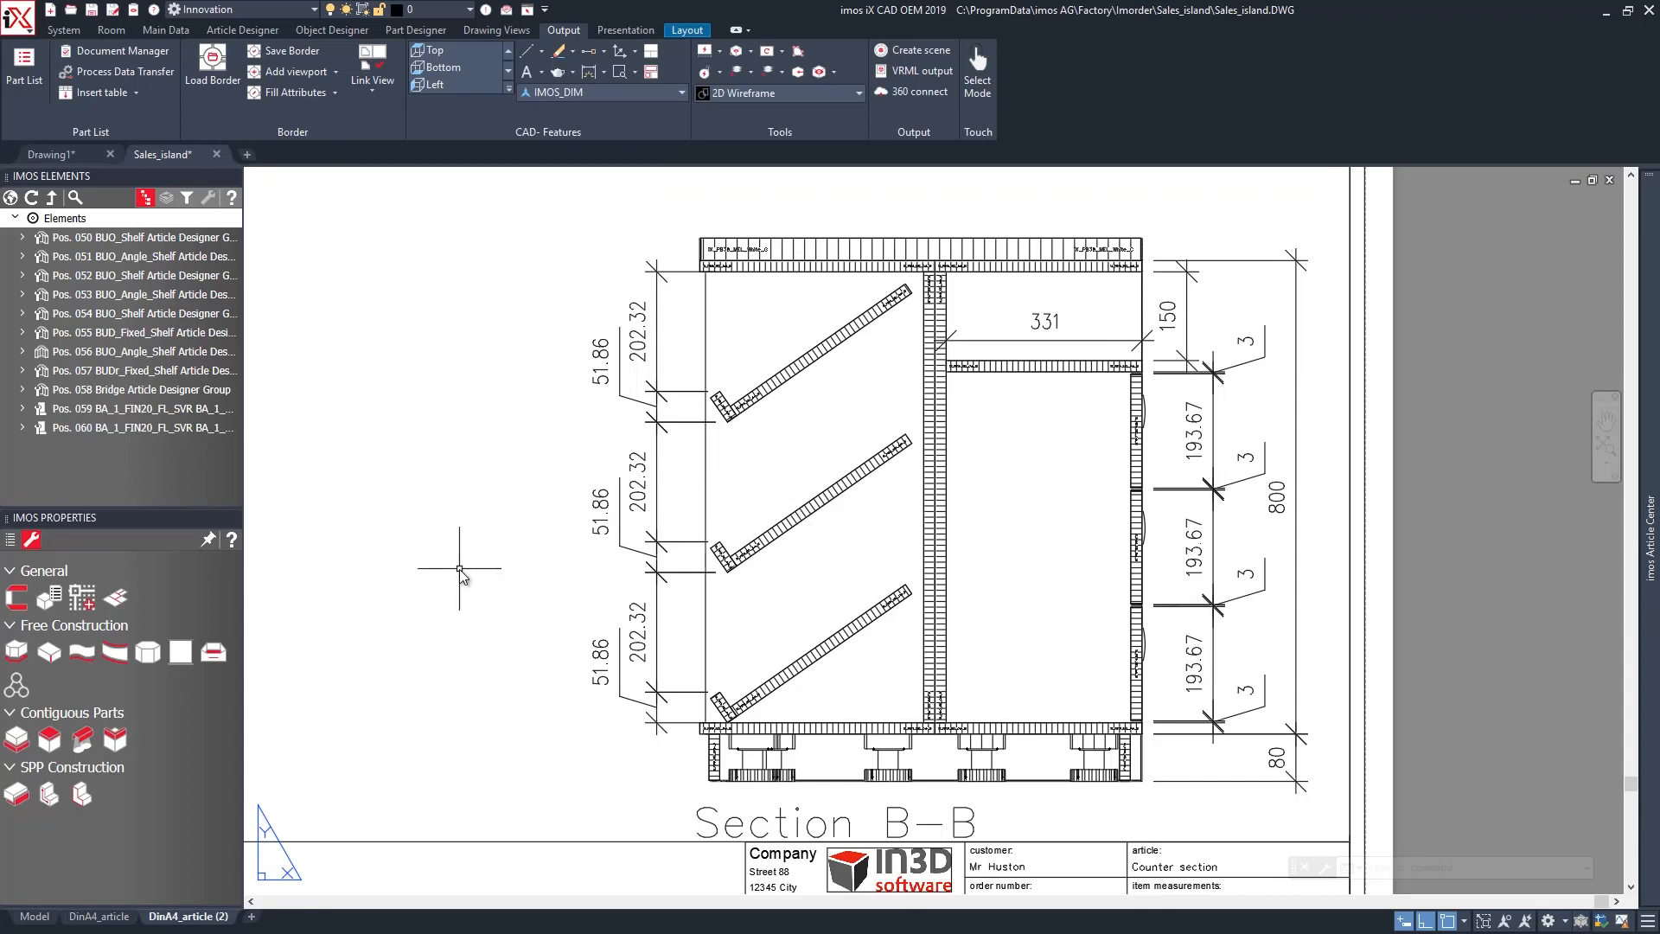
Run the Document Manager's DM_Article_Preview configuration from model space on the complete sales island to generate article images.
{"action": "left_click", "coordinate": [35, 916]}
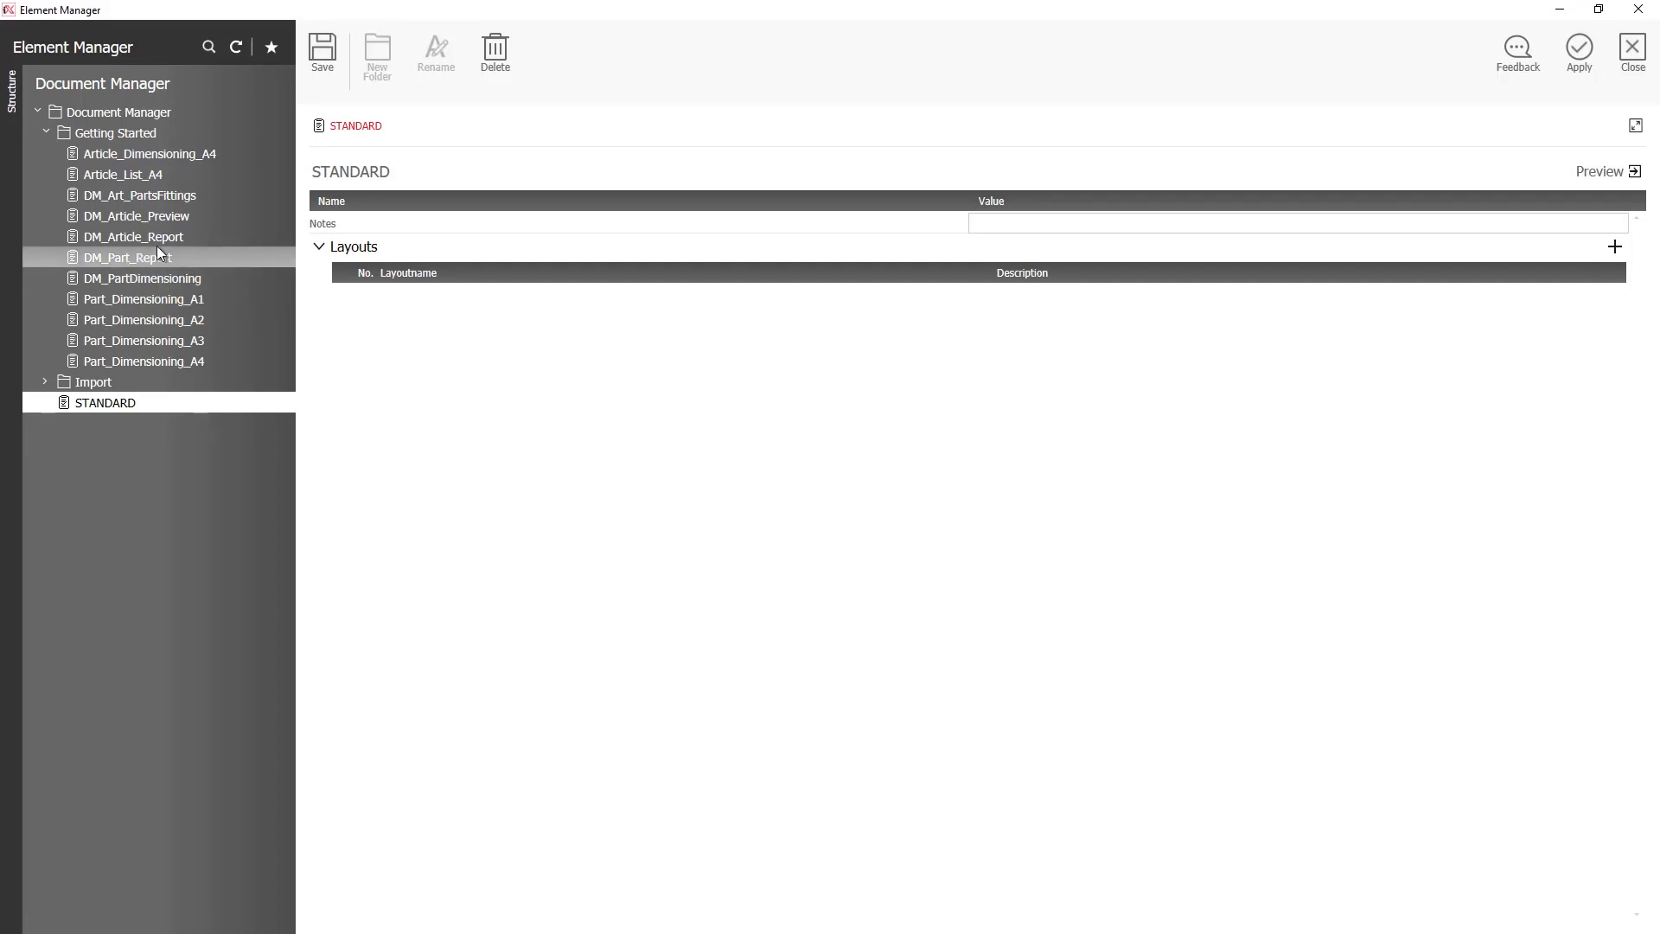
{"action": "left_click", "coordinate": [148, 218]}
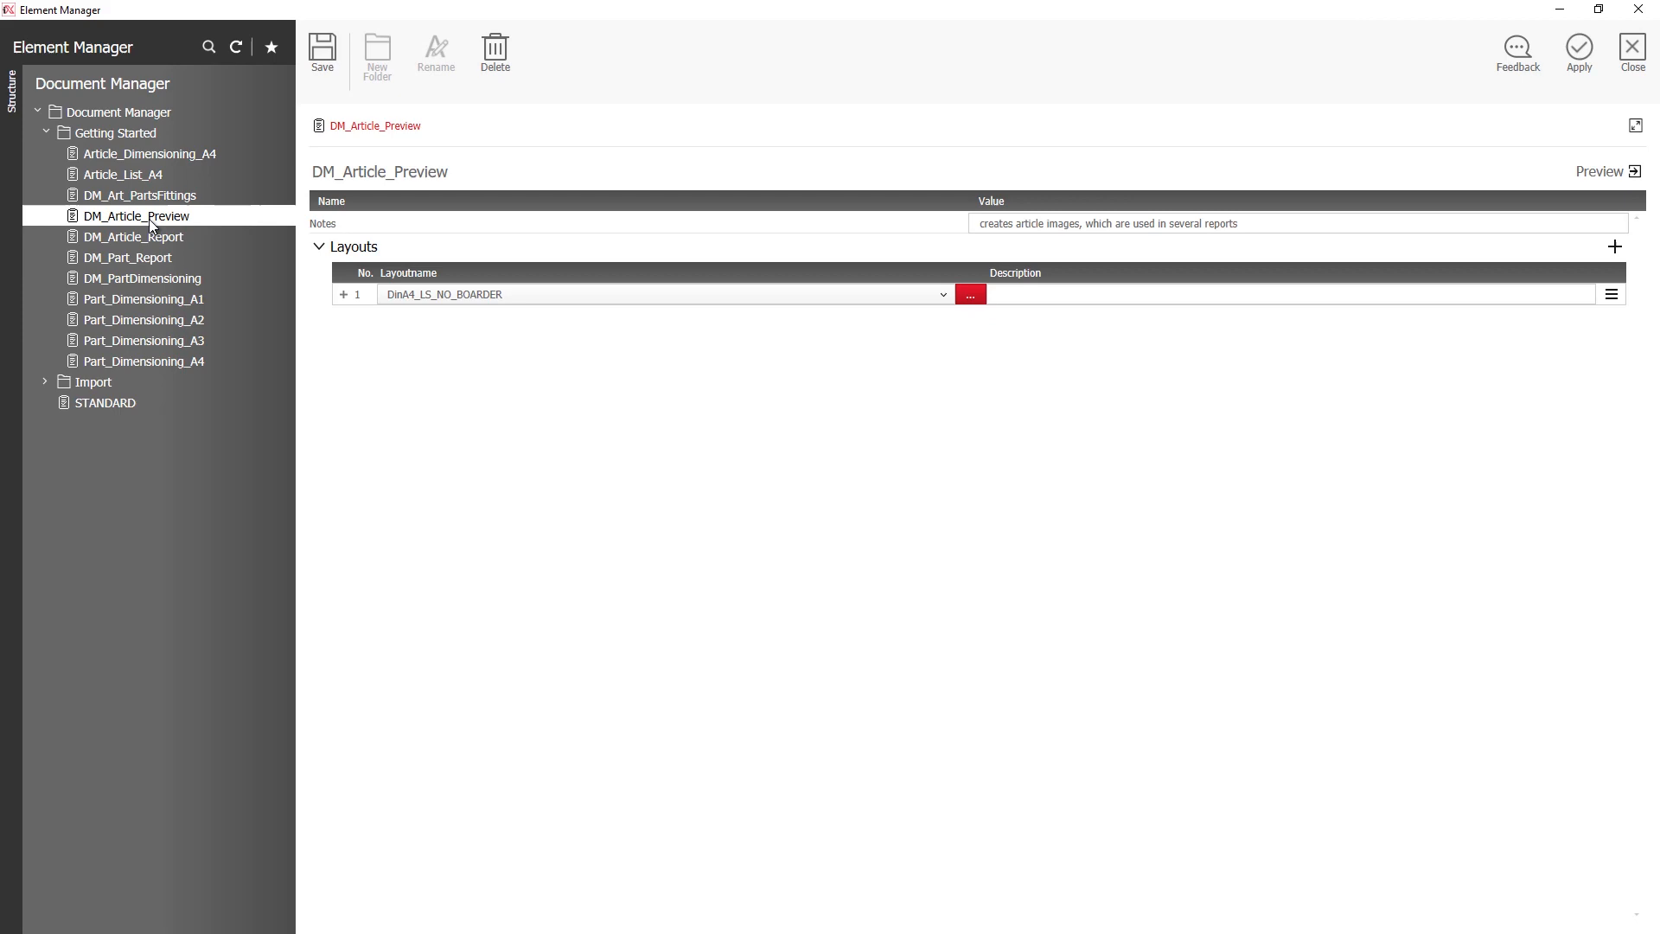
{"action": "left_click", "coordinate": [1571, 55]}
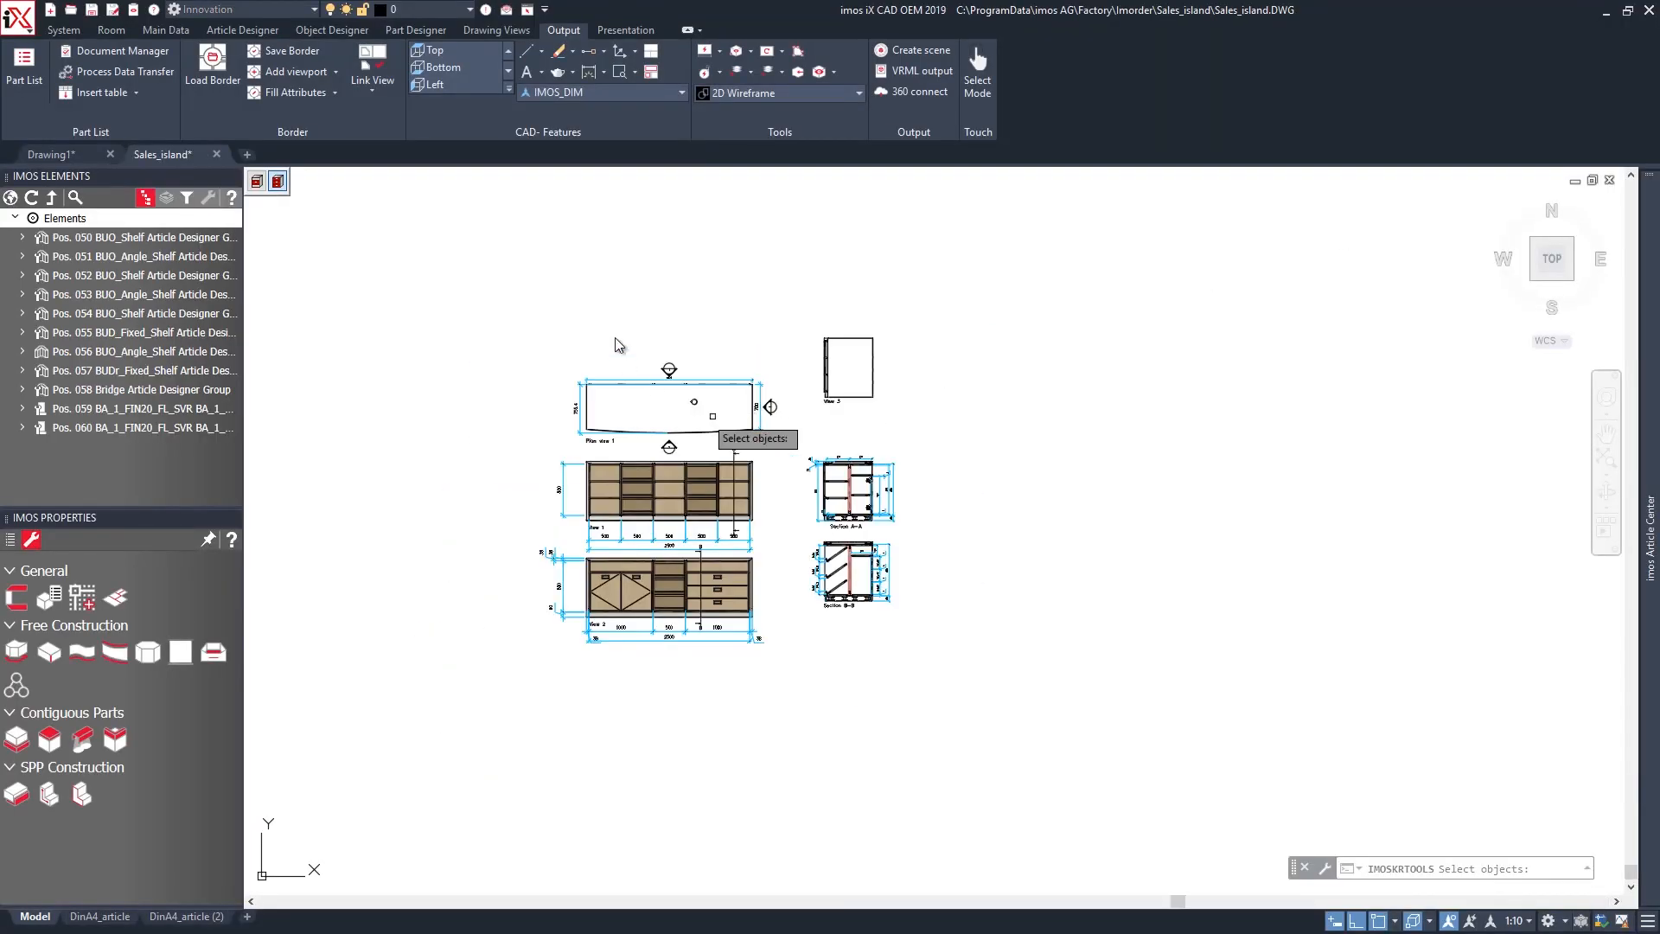
{"action": "left_click_drag", "start_coordinate": [562, 298], "coordinate": [804, 418]}
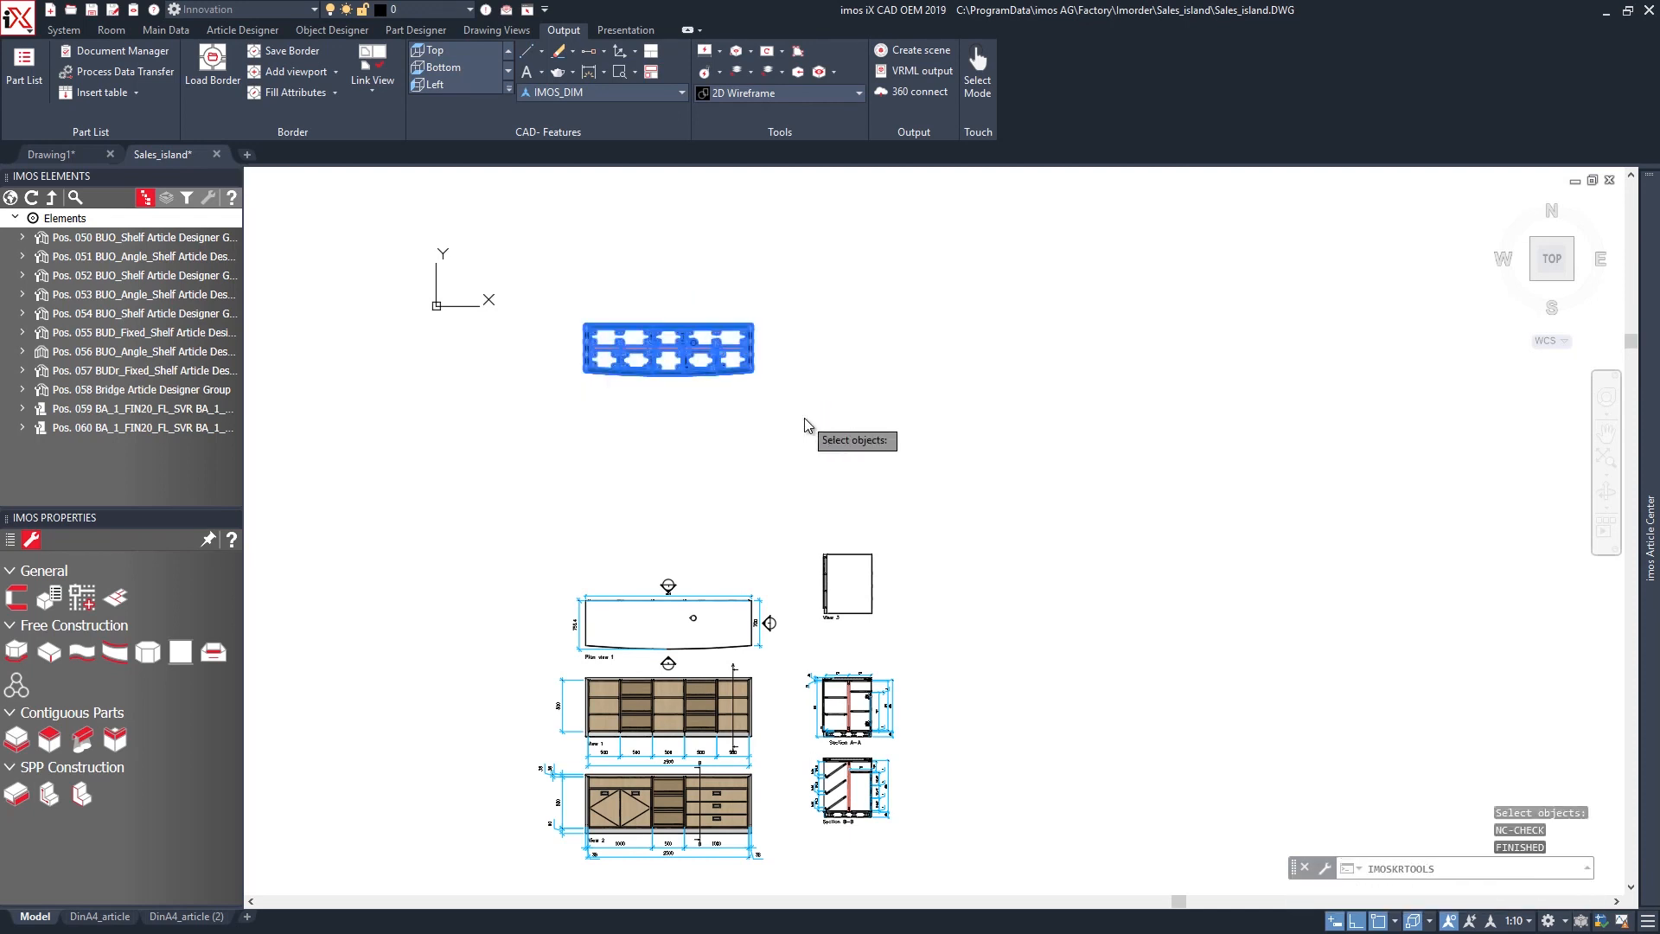
{"action": "key", "text": "Return"}
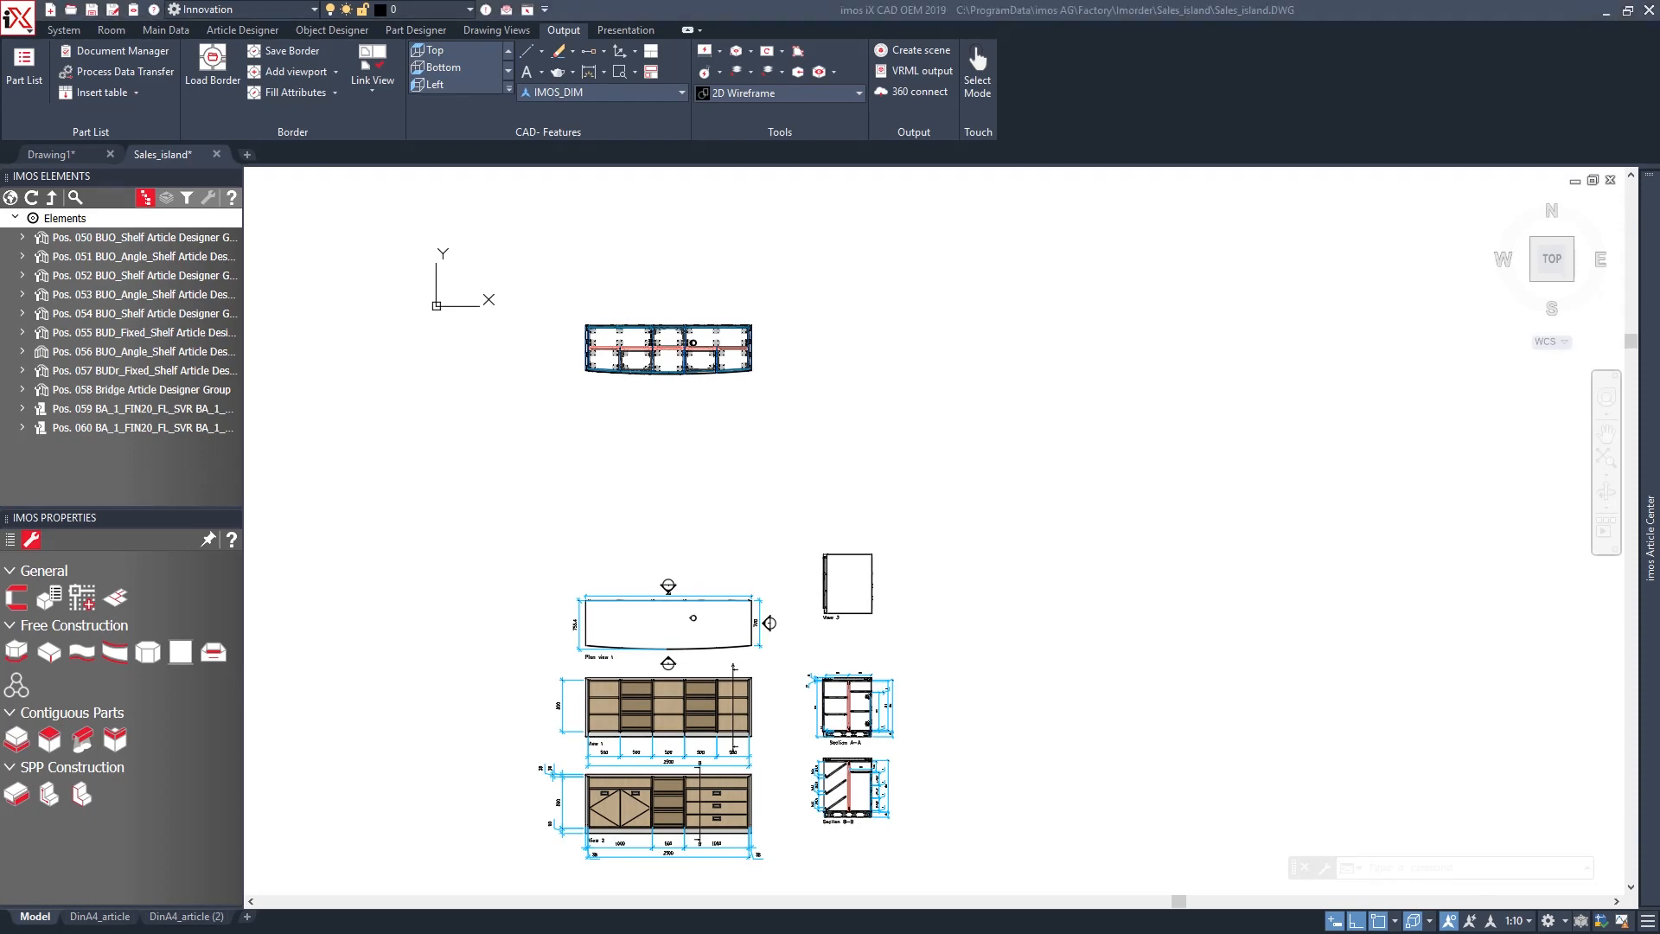
In File Explorer, open the Sales_island folder inside FACTORY\Imorder.
{"action": "mouse_move", "coordinate": [0, 180]}
{"action": "left_mouse_down"}
{"action": "mouse_move", "coordinate": [563, 200]}
{"action": "mouse_move", "coordinate": [702, 226]}
{"action": "left_mouse_up"}
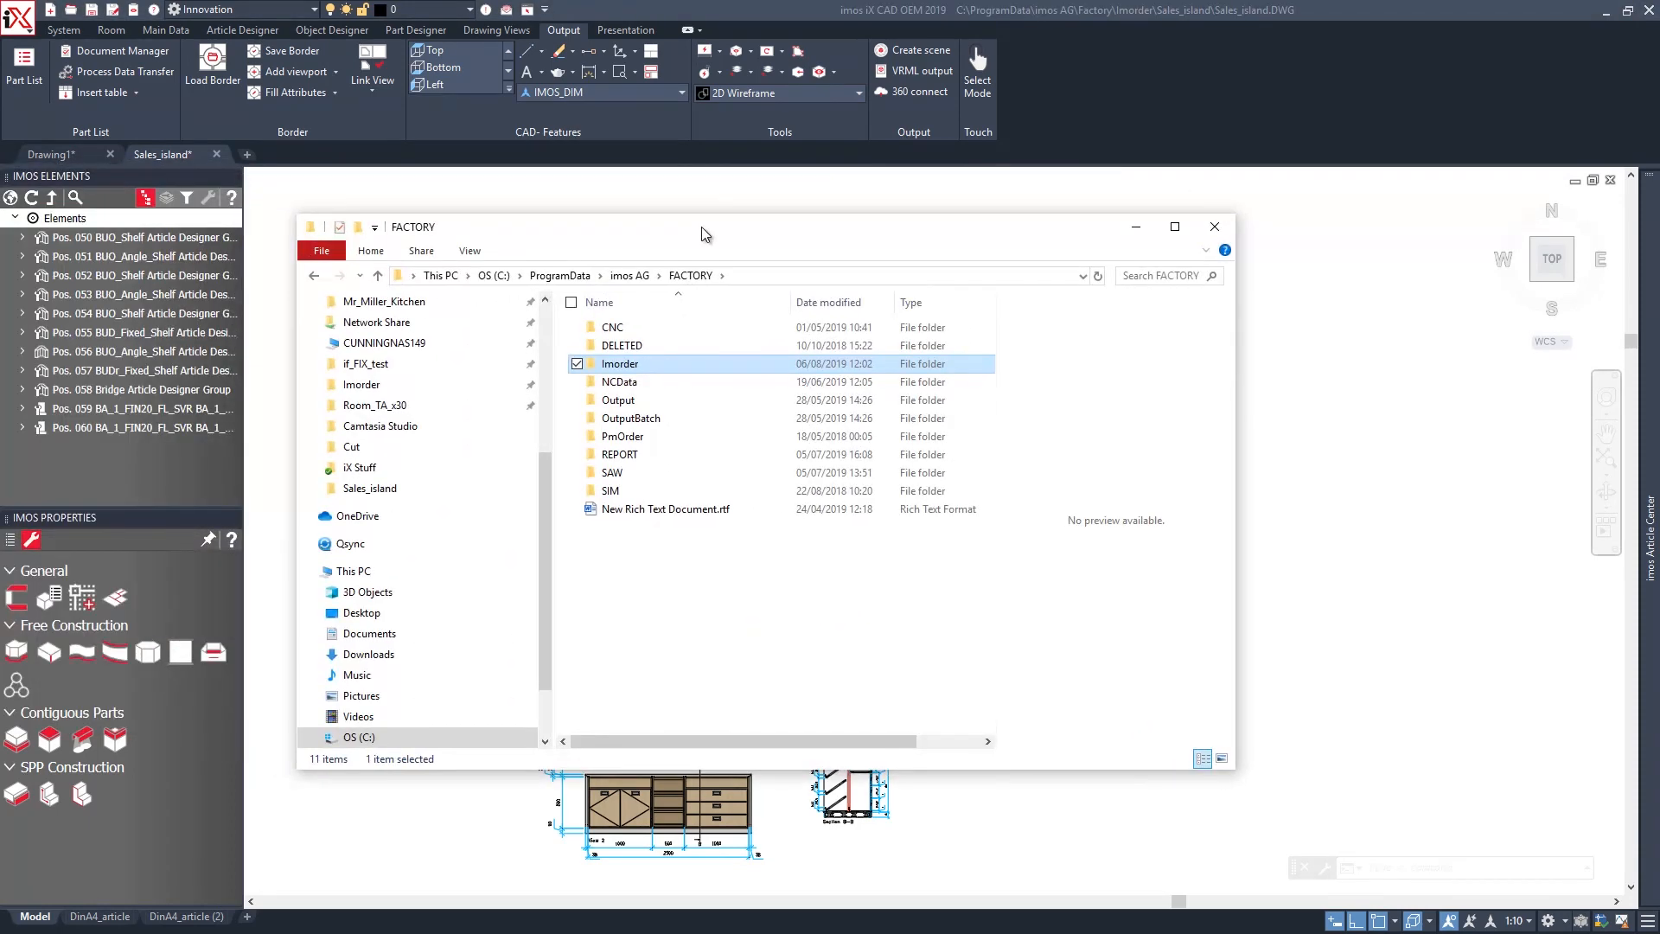
{"action": "double_click", "coordinate": [616, 364]}
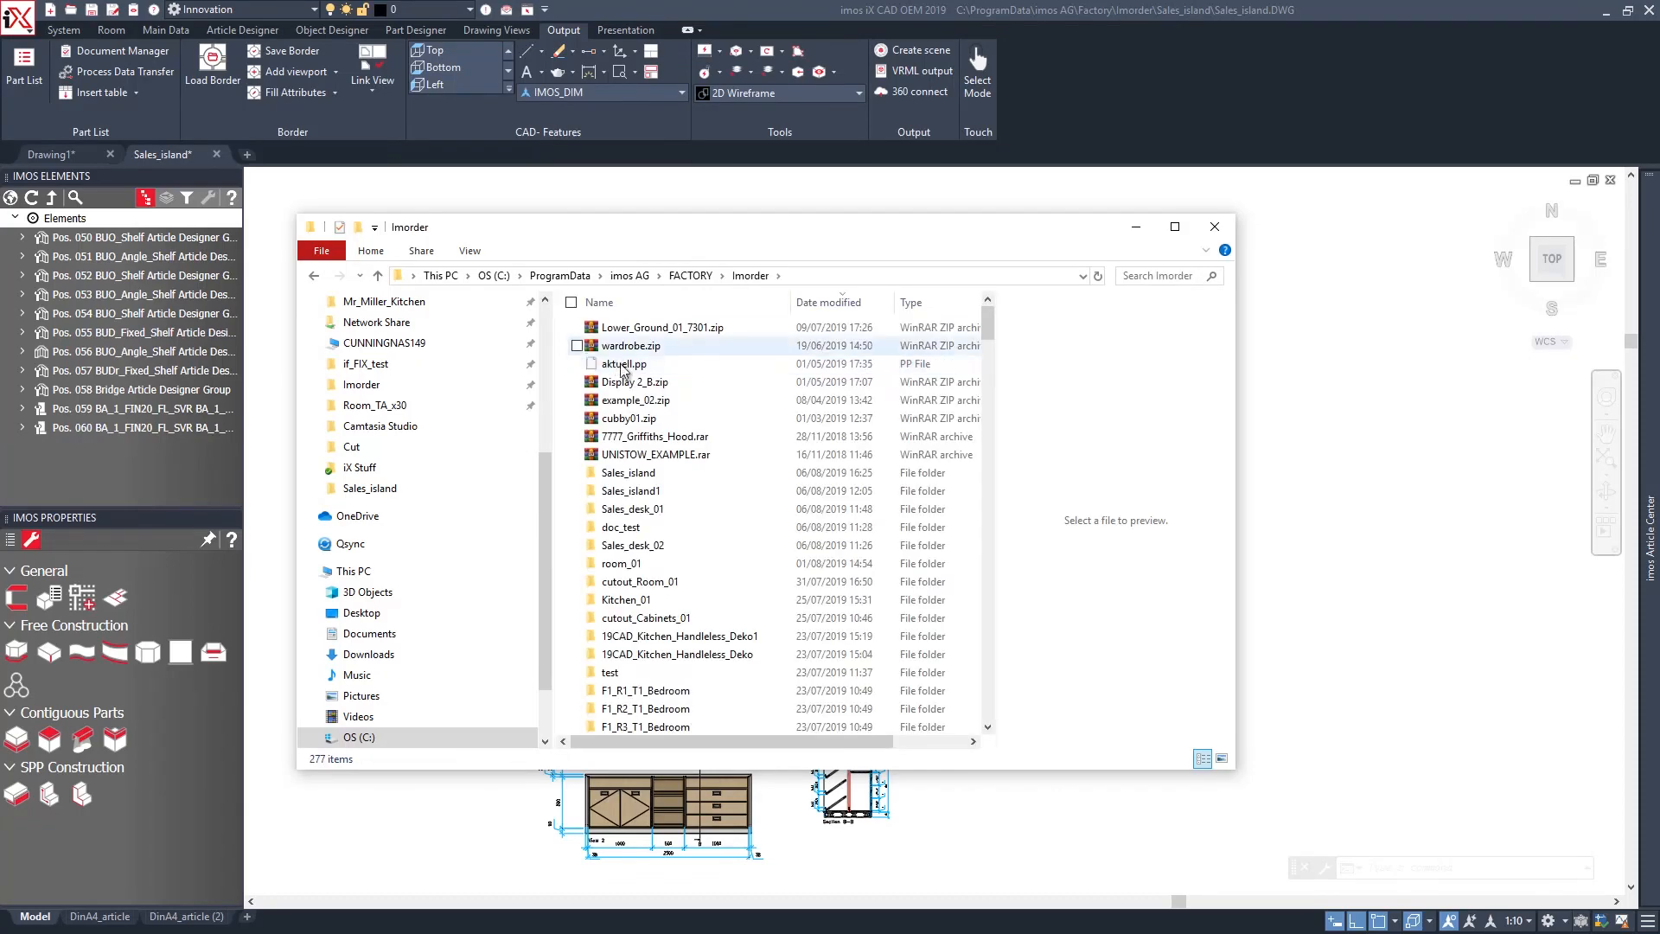
{"action": "double_click", "coordinate": [626, 475]}
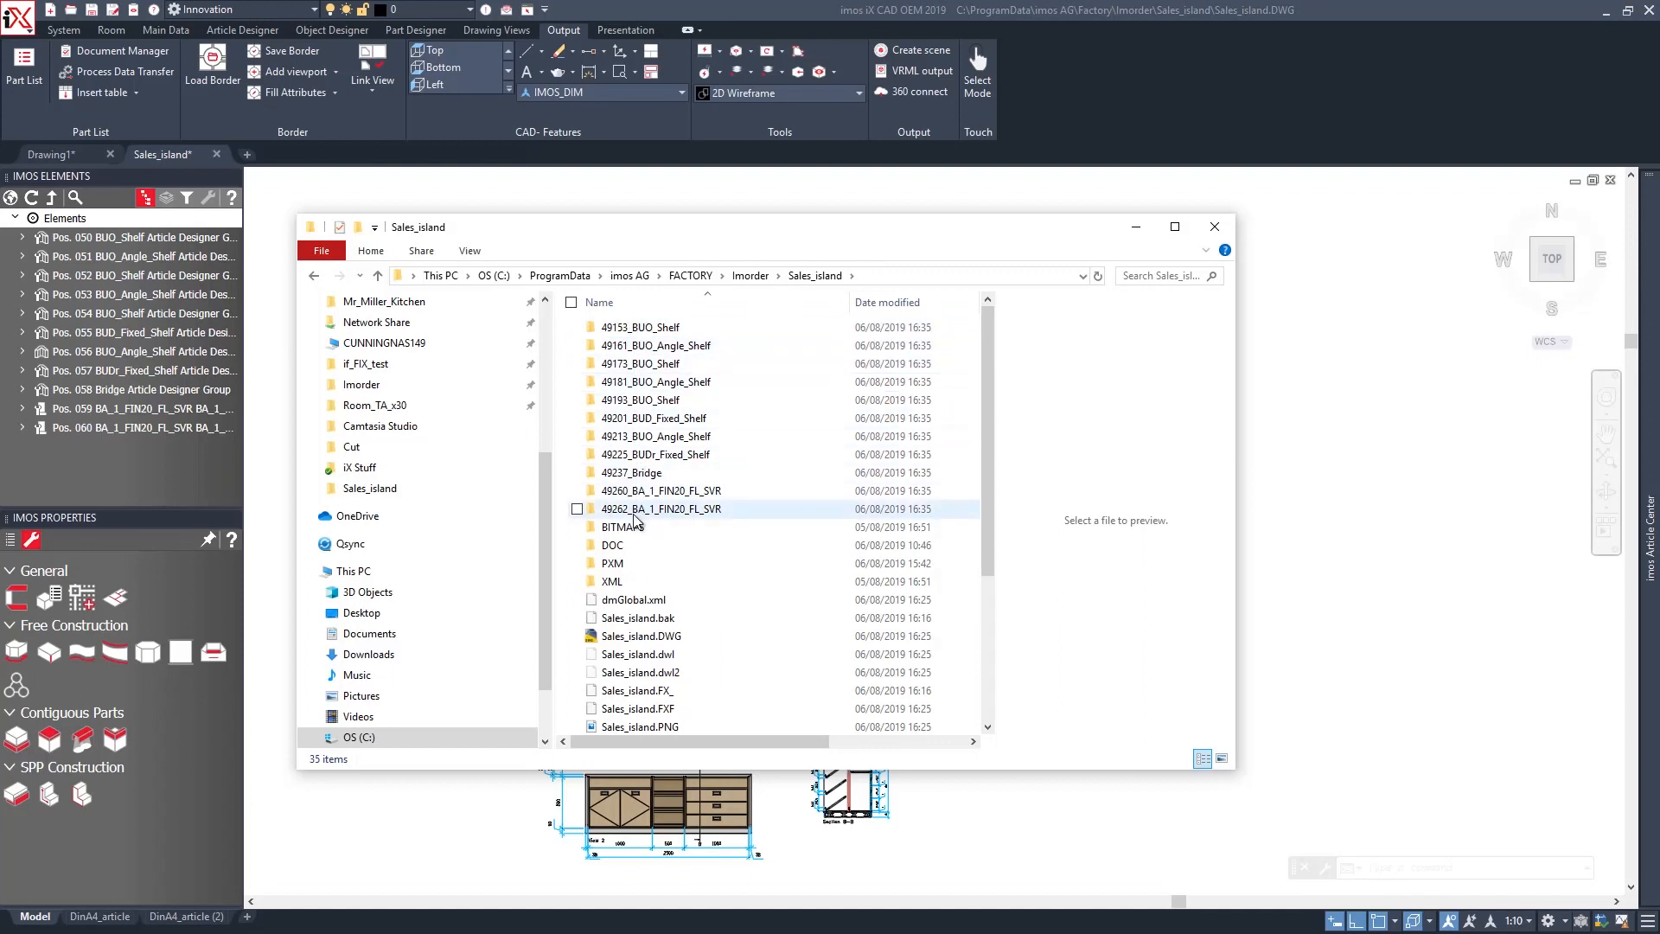
View the PERSP.png preview in the 49213_BUO_Angle_Shelf folder and close it.
{"action": "double_click", "coordinate": [635, 438]}
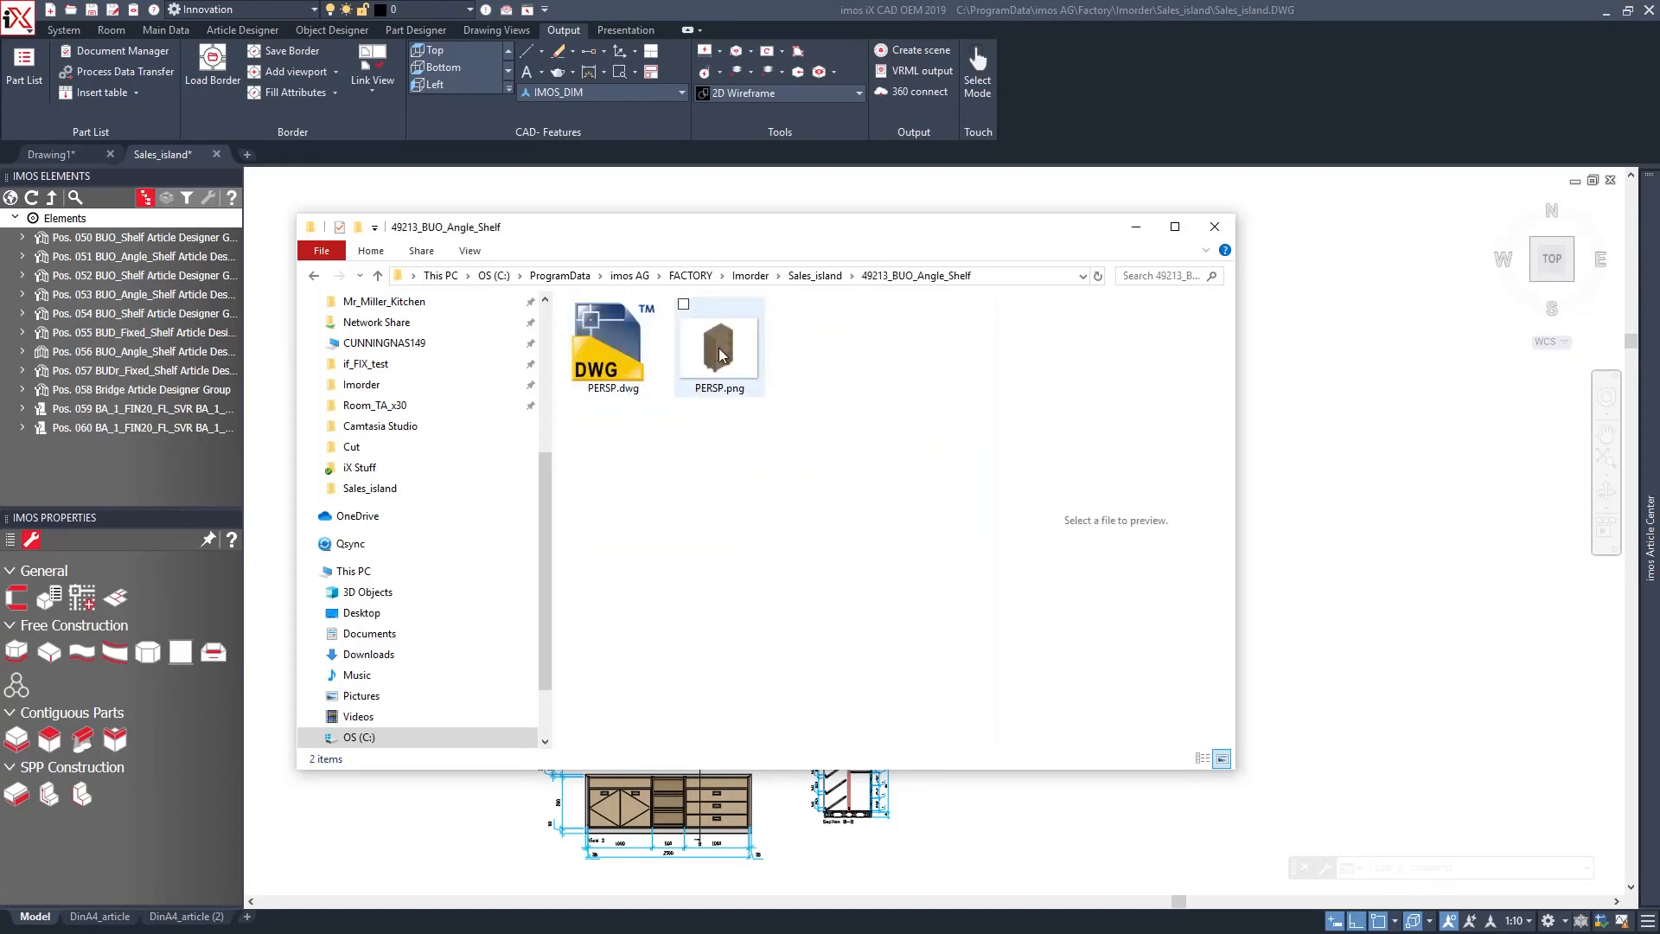
{"action": "left_click", "coordinate": [719, 354]}
{"action": "double_click", "coordinate": [719, 348]}
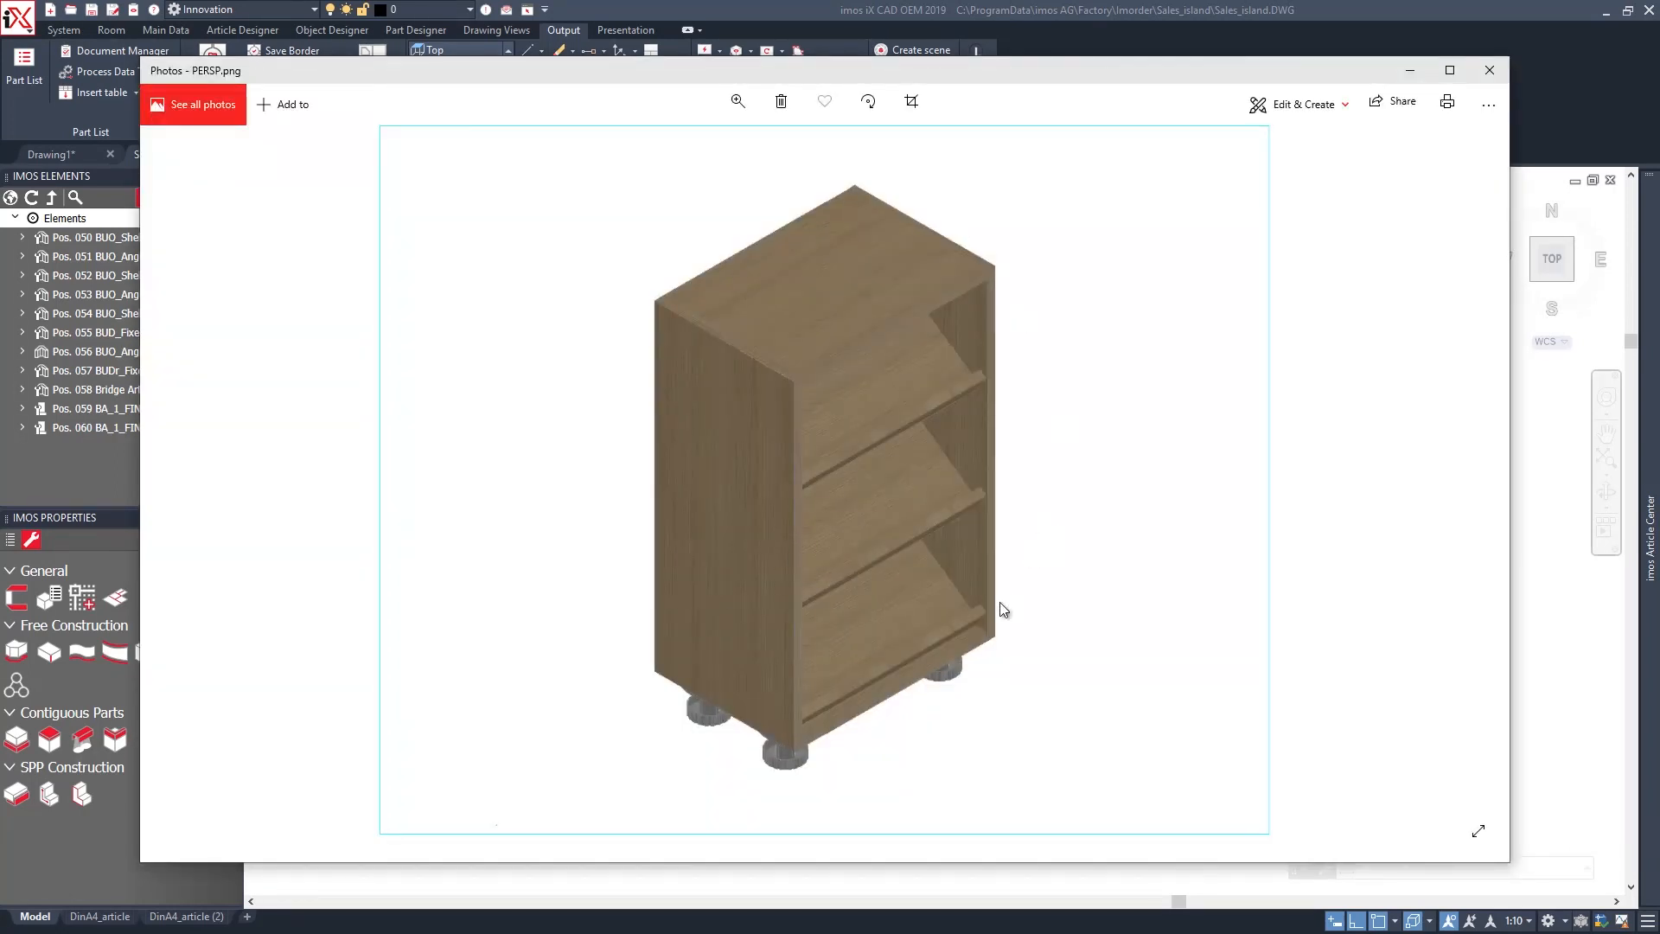
{"action": "left_click", "coordinate": [1490, 70]}
Return to the Sales_island folder and view the PERSP.png preview in 49201_BUD_Fixed_Shelf.
{"action": "left_click", "coordinate": [797, 277]}
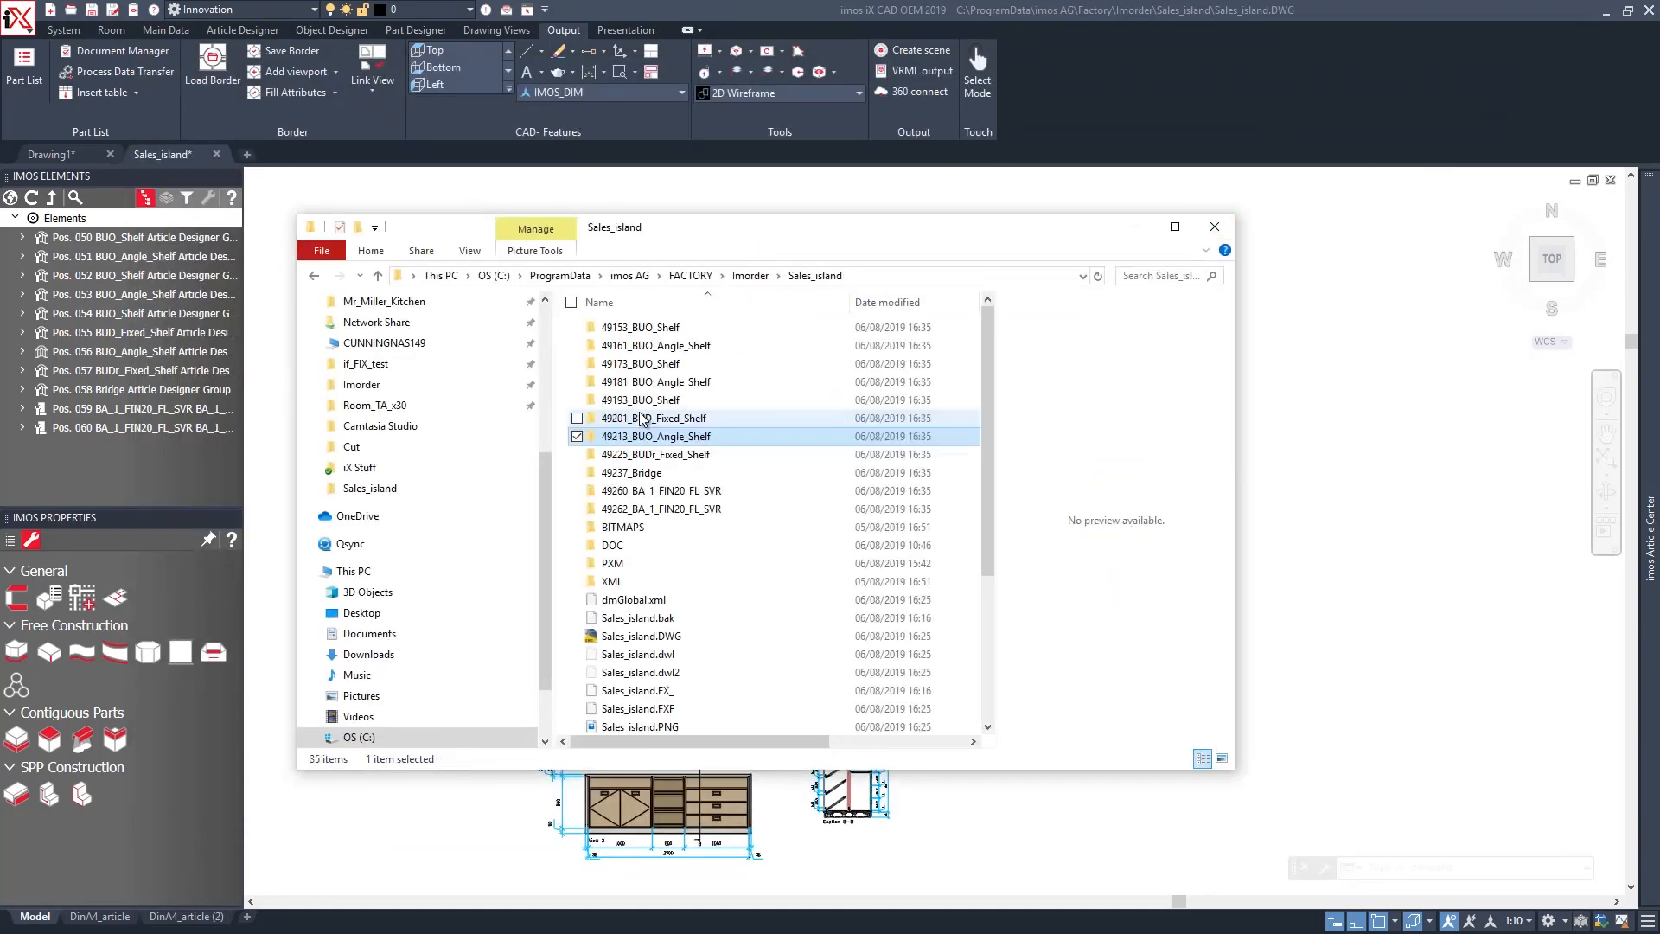
{"action": "double_click", "coordinate": [629, 419]}
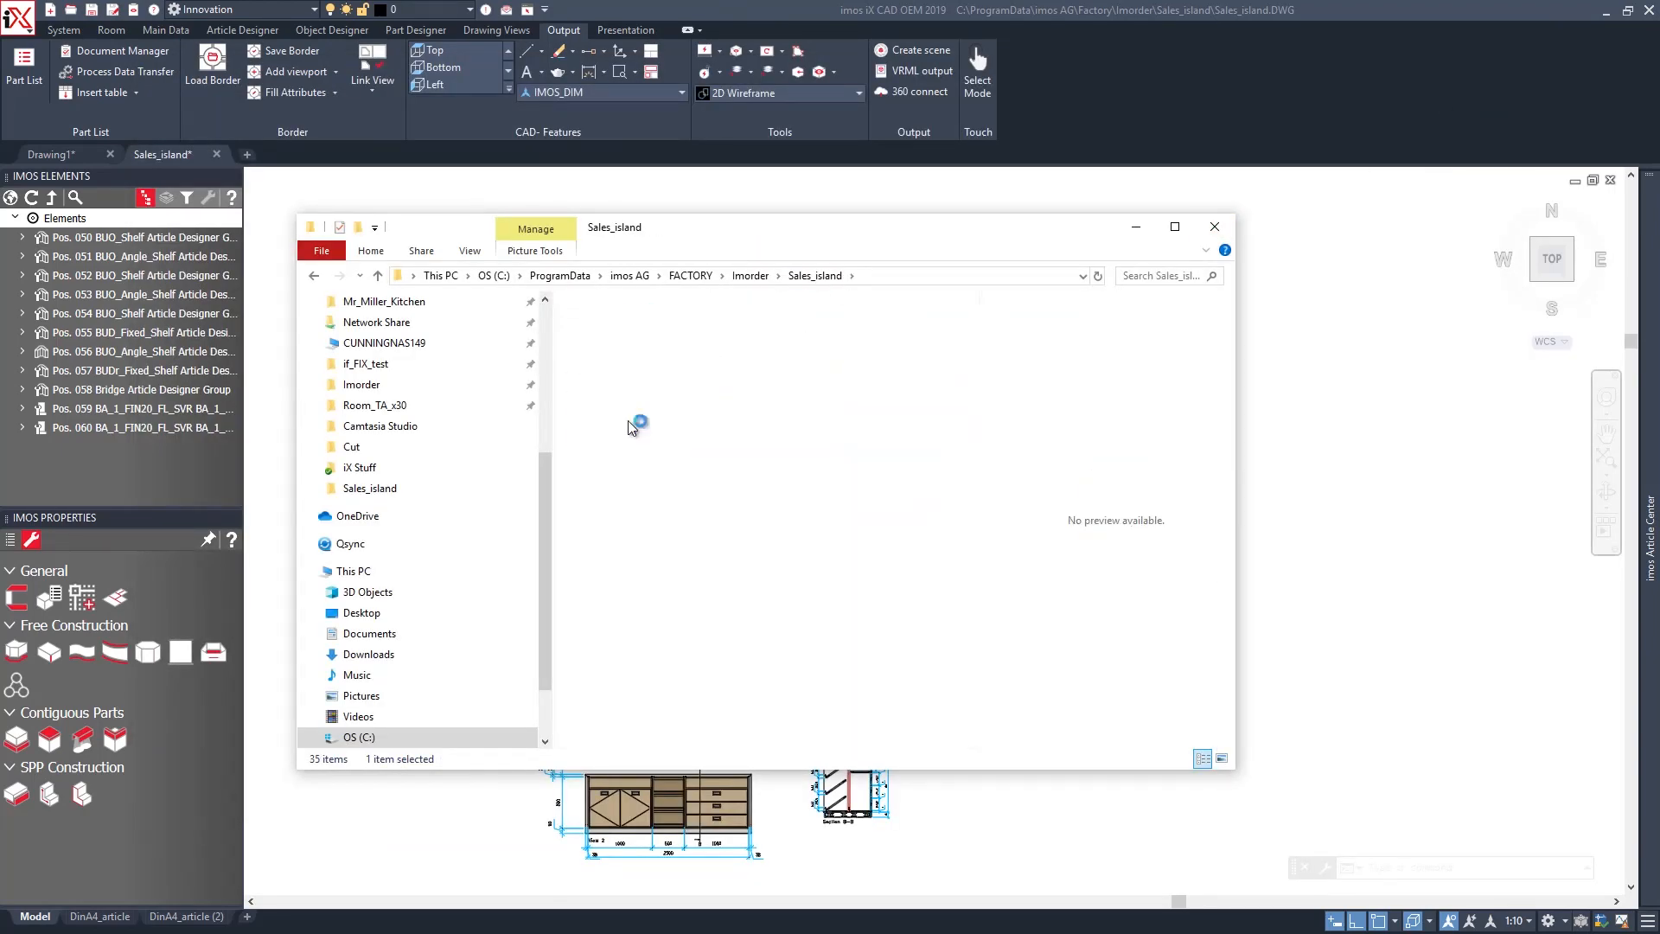
{"action": "left_click", "coordinate": [707, 360]}
{"action": "double_click", "coordinate": [709, 360]}
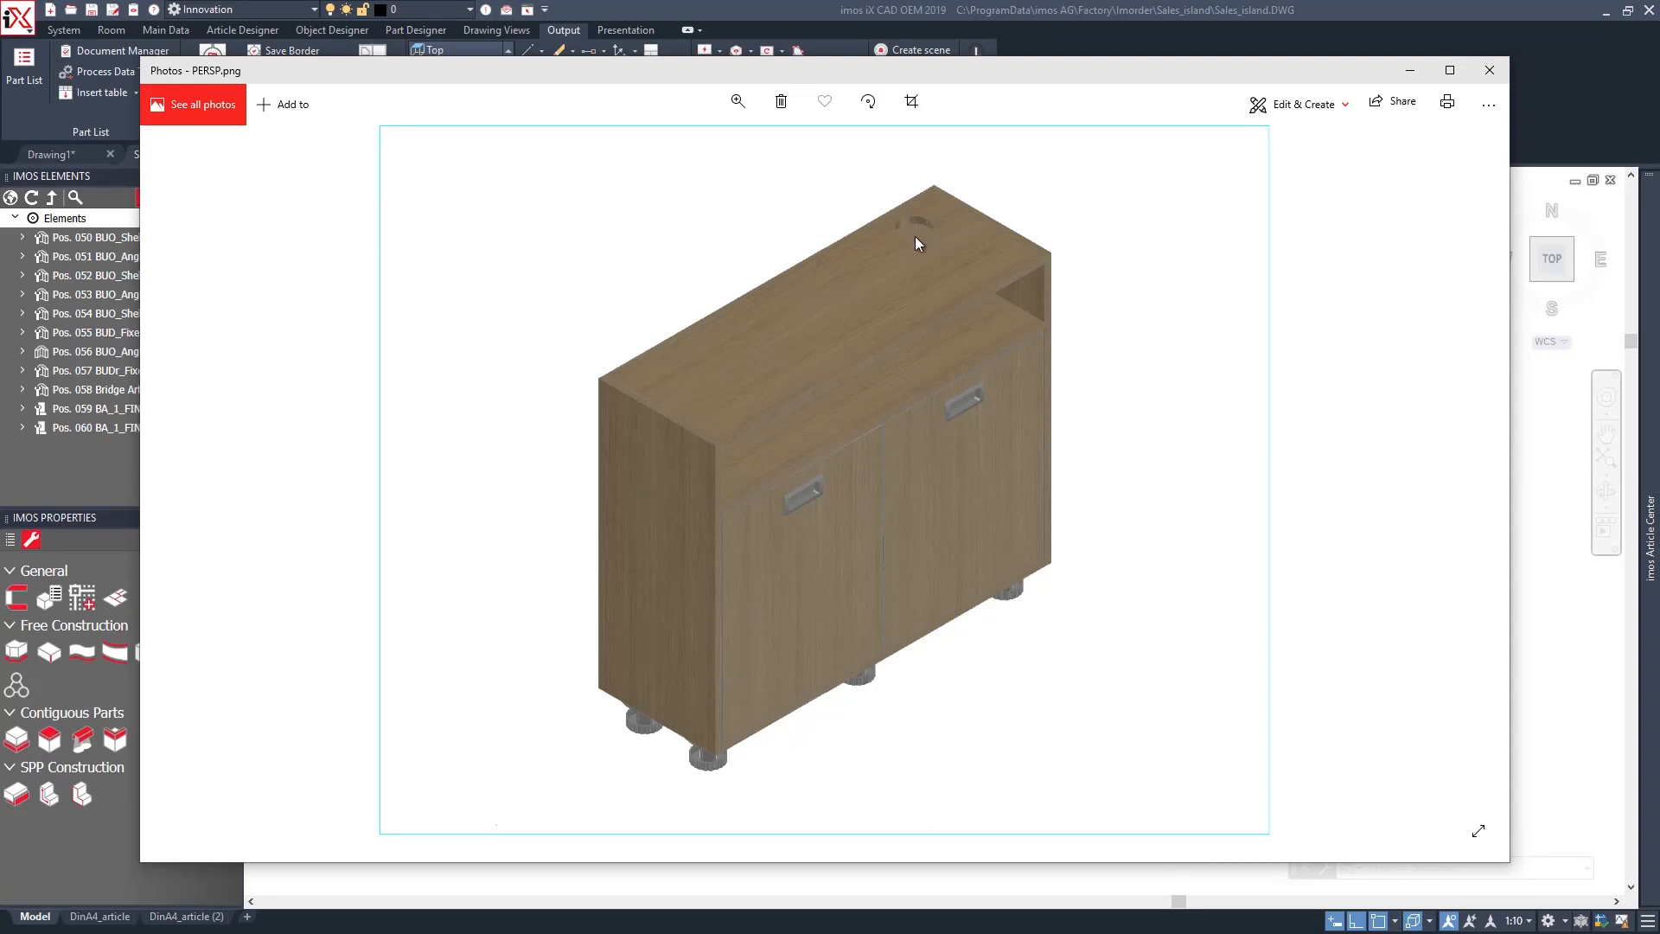
Close the PERSP.png preview and minimize the File Explorer window to return to the drawing.
{"action": "left_click", "coordinate": [1480, 71]}
{"action": "left_click", "coordinate": [760, 437]}
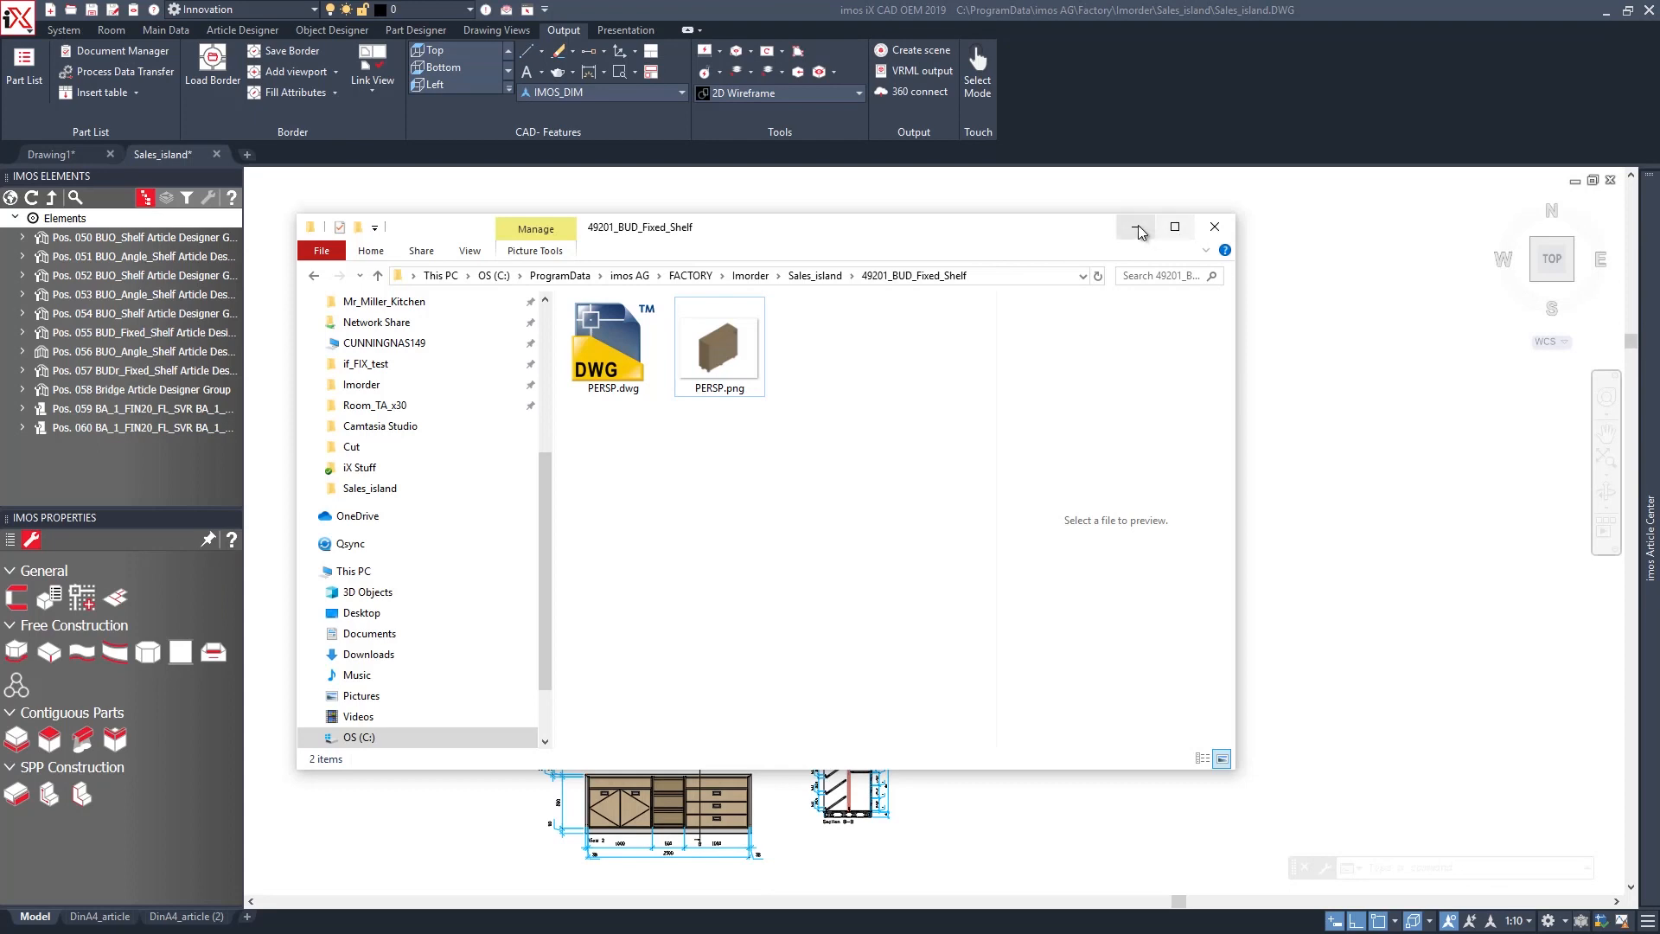
{"action": "left_click", "coordinate": [1138, 229]}
Generate the SF_Label_Article_4x report from the part list, look through its label pages and close it.
{"action": "left_click", "coordinate": [35, 68]}
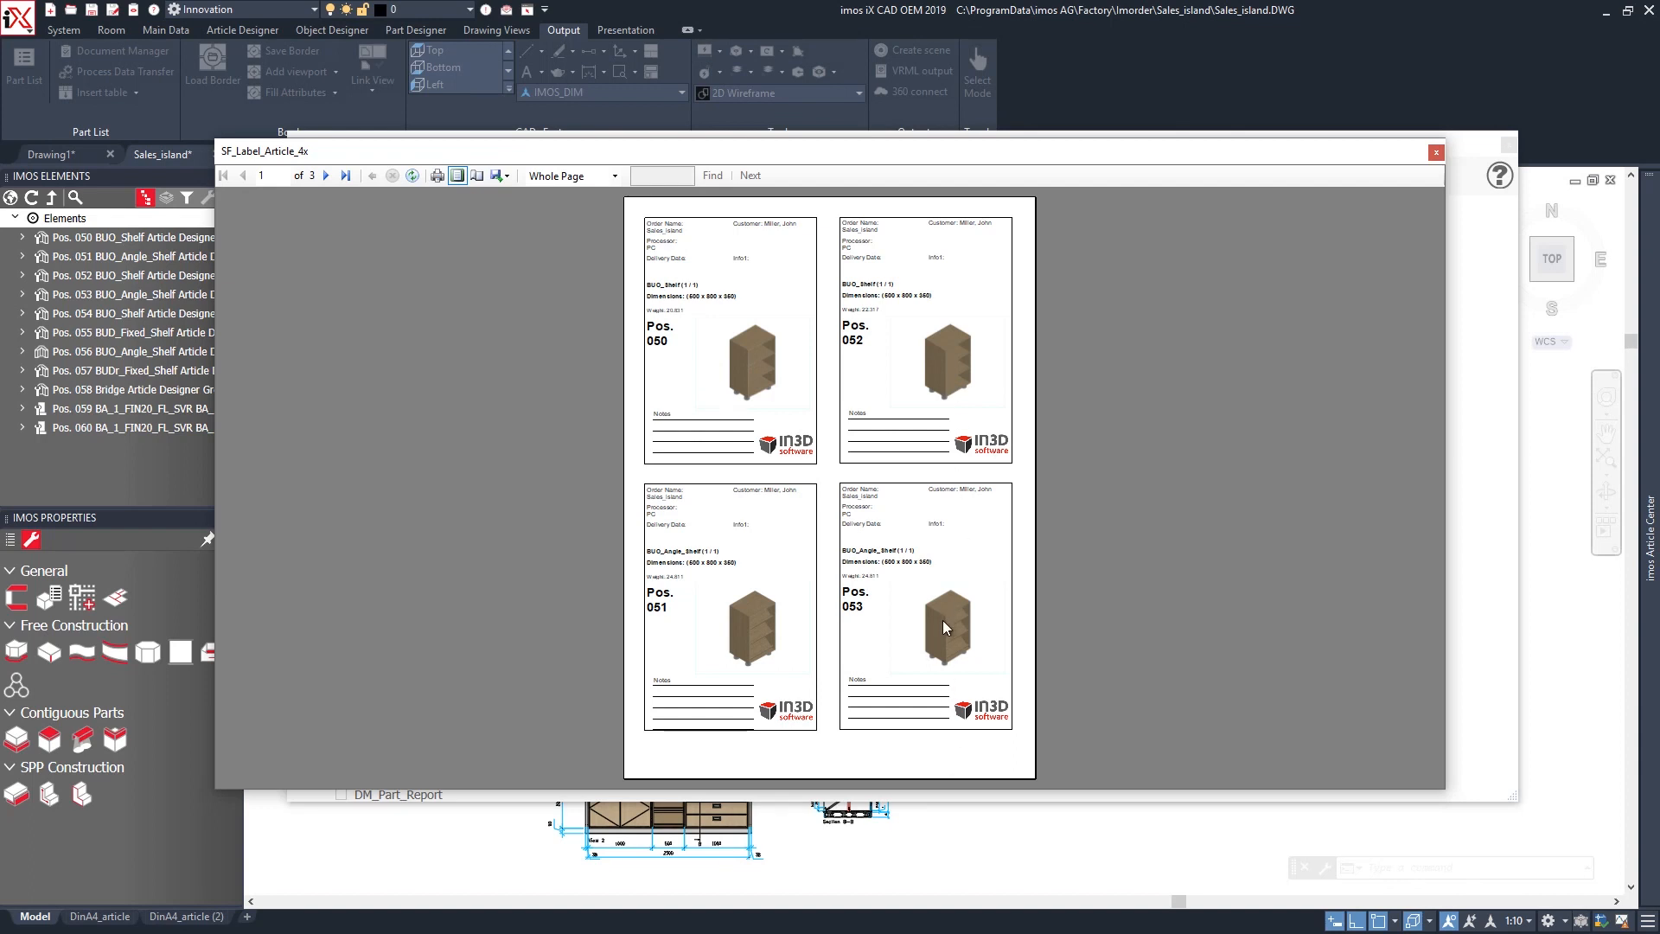
{"action": "scroll", "coordinate": [943, 620], "scroll_direction": "down", "scroll_amount": 2}
{"action": "scroll", "coordinate": [941, 630], "scroll_direction": "up", "scroll_amount": 2}
{"action": "left_click", "coordinate": [1436, 152]}
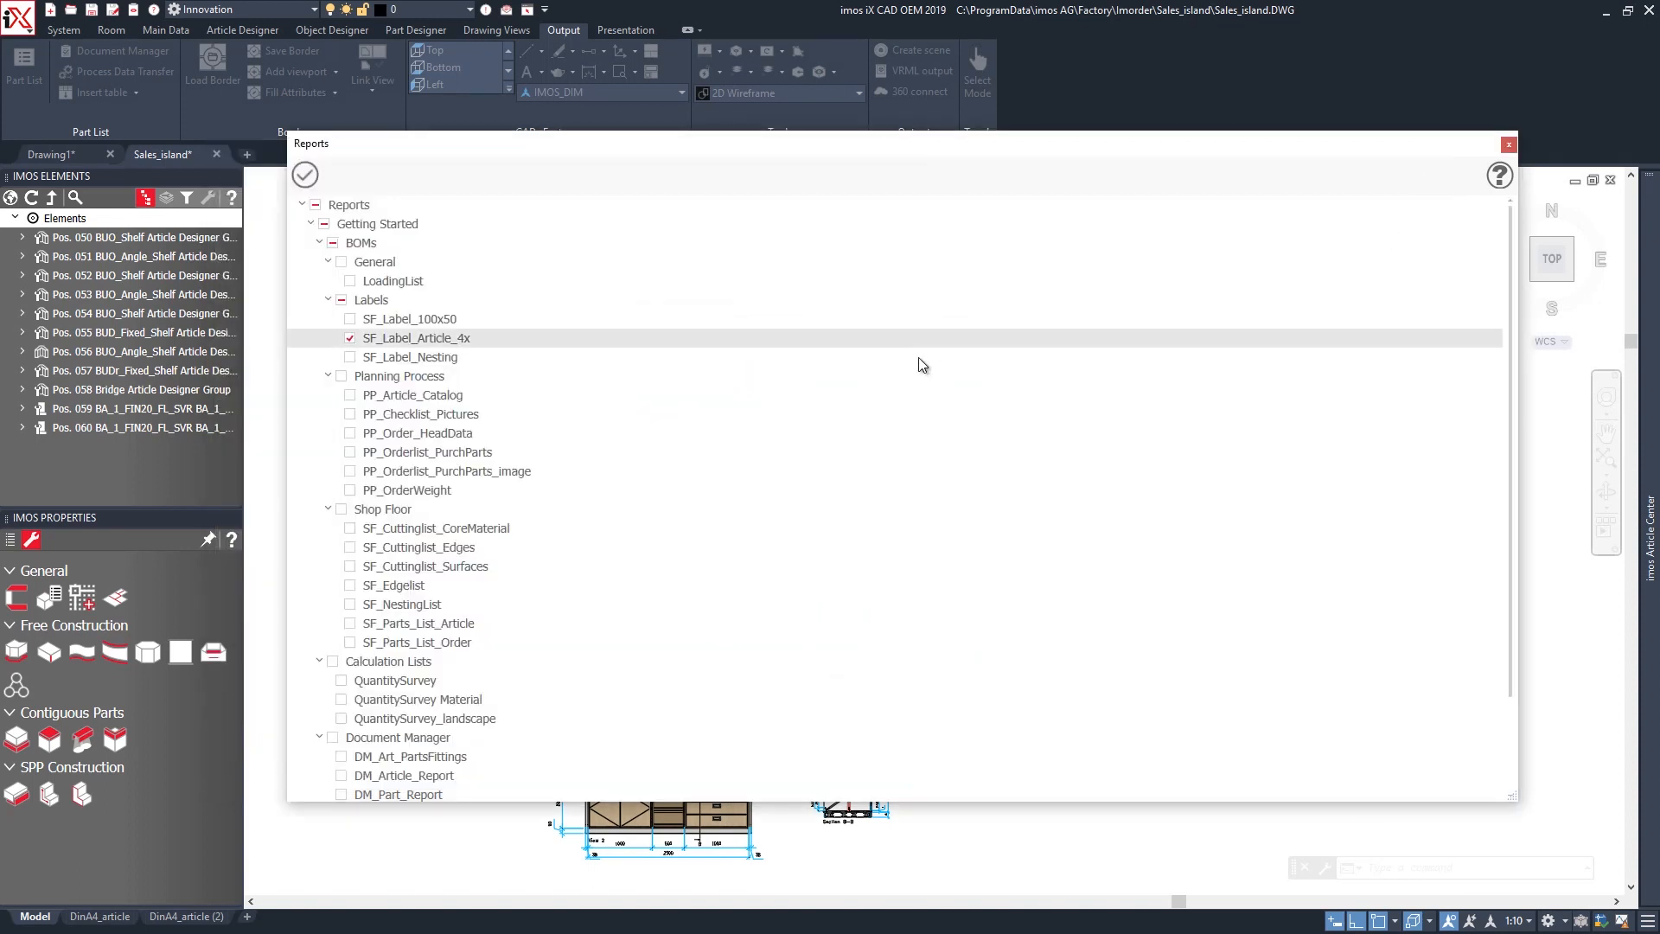
Generate the SF_Cuttinglist_CoreMaterial, PP_Orderlist_PurchParts_image and PP_Order_HeadData reports with the article labels, and review both cutting list pages.
{"action": "scroll", "coordinate": [603, 434], "scroll_direction": "down", "scroll_amount": 2}
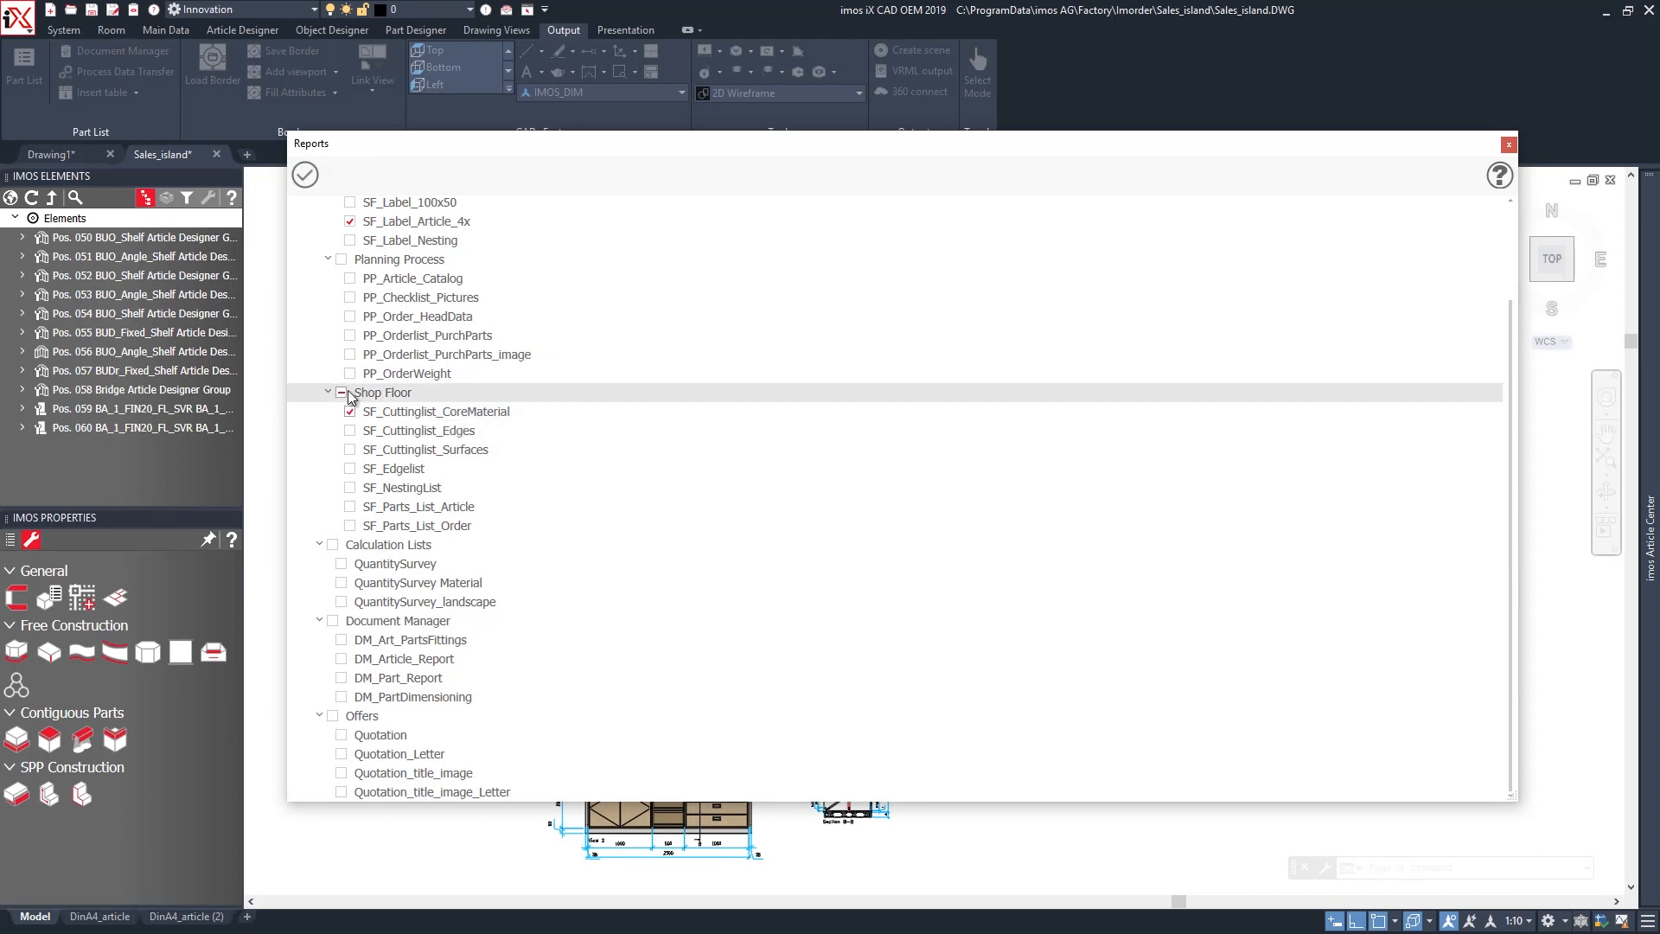
{"action": "left_click", "coordinate": [350, 354]}
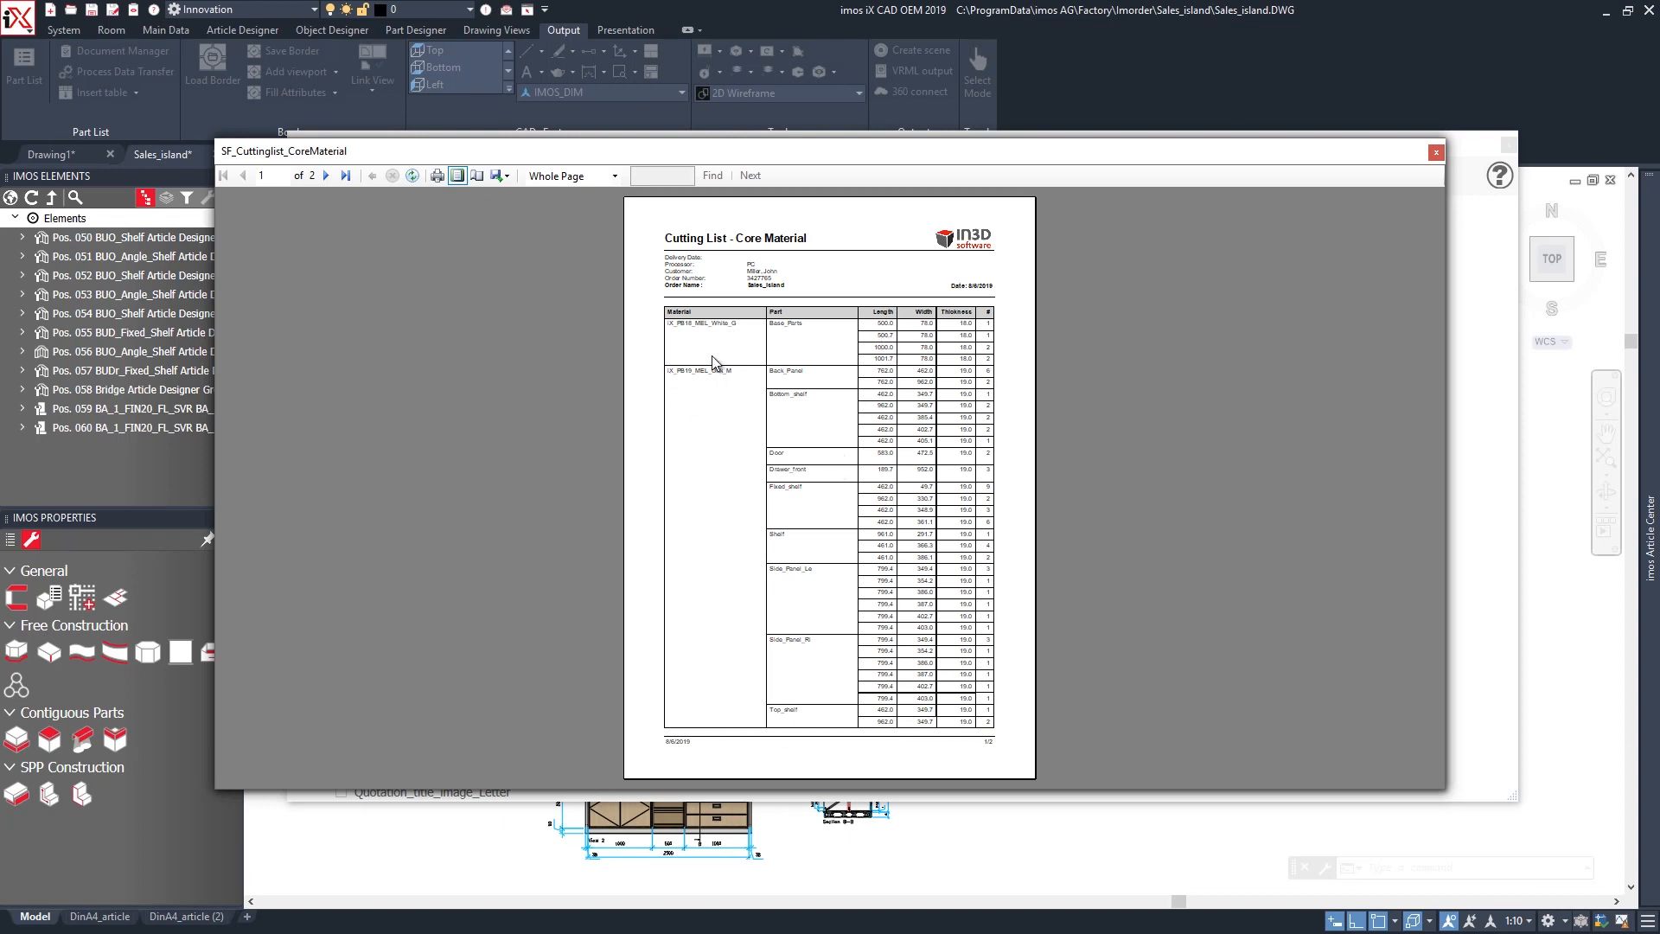
{"action": "scroll", "coordinate": [808, 551], "scroll_direction": "down", "scroll_amount": 1}
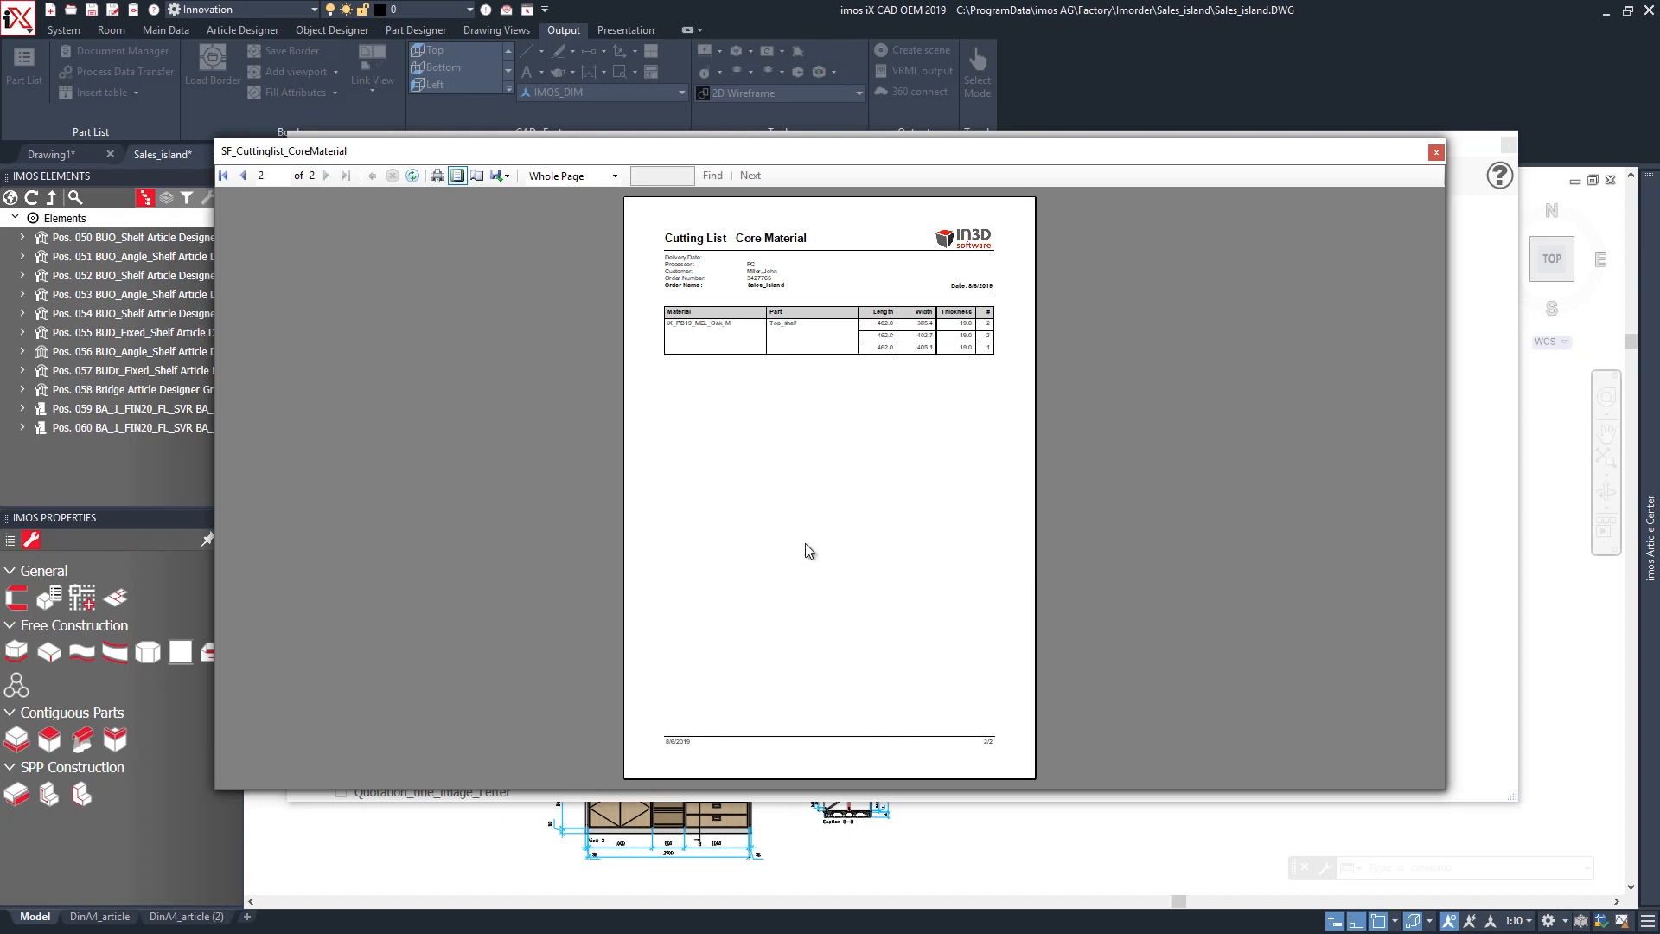
{"action": "left_click", "coordinate": [1440, 157]}
Review the purchased parts order list and the order data report at full size, and close all reports and the Reports dialog.
{"action": "double_click", "coordinate": [1043, 158]}
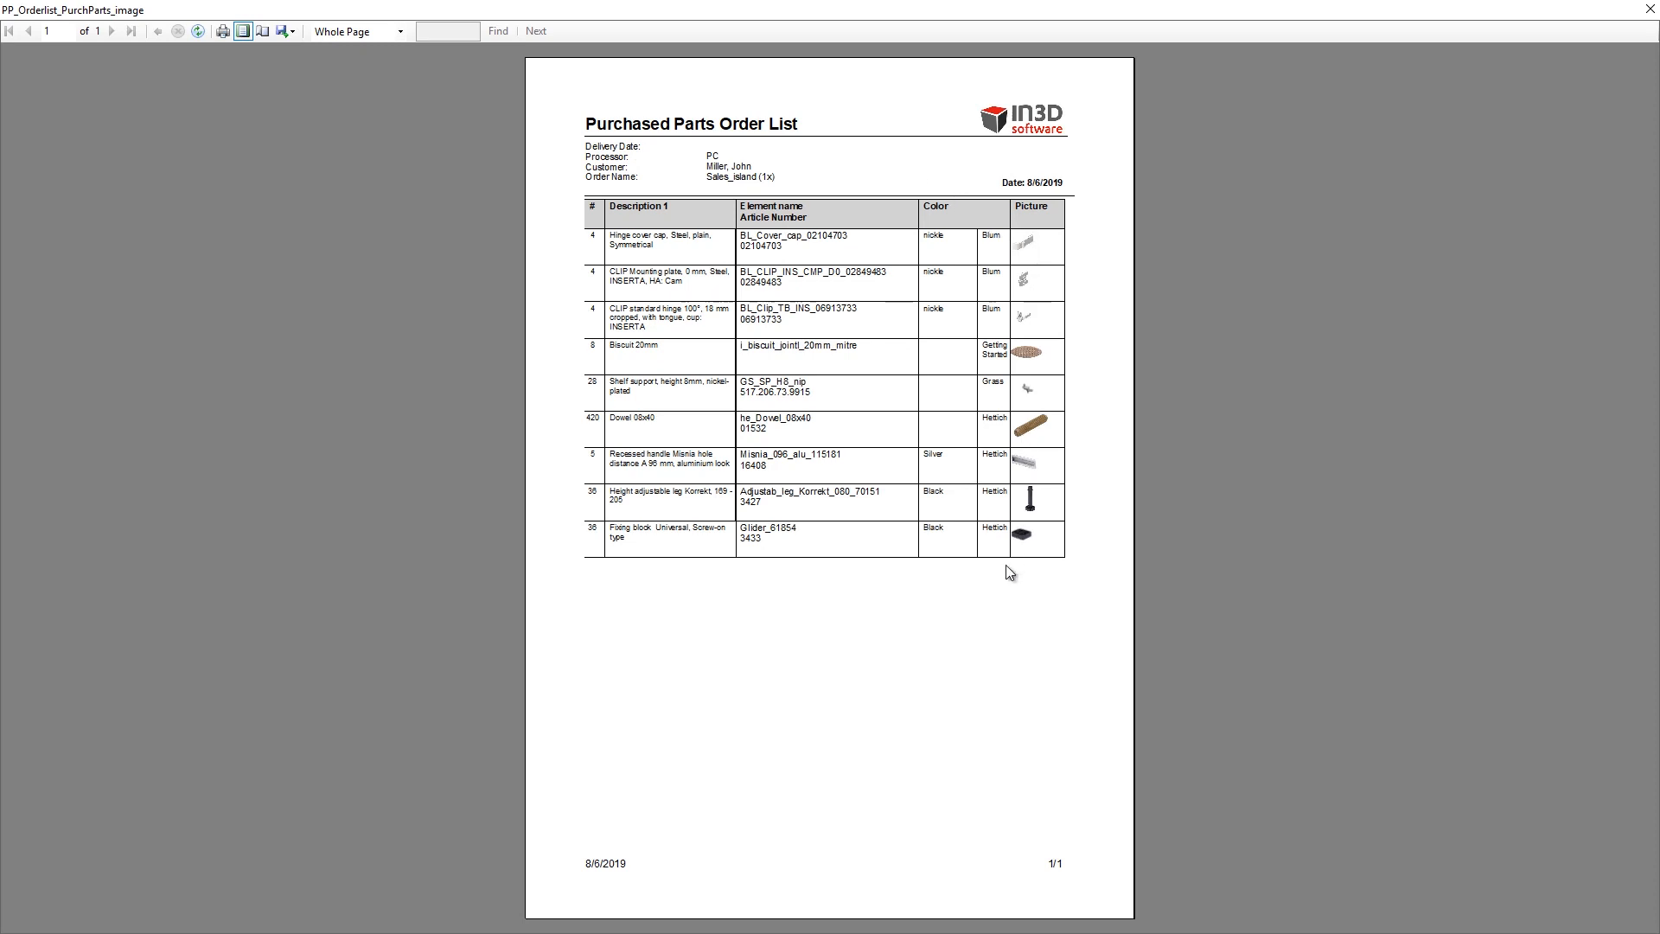
{"action": "left_click", "coordinate": [1648, 10]}
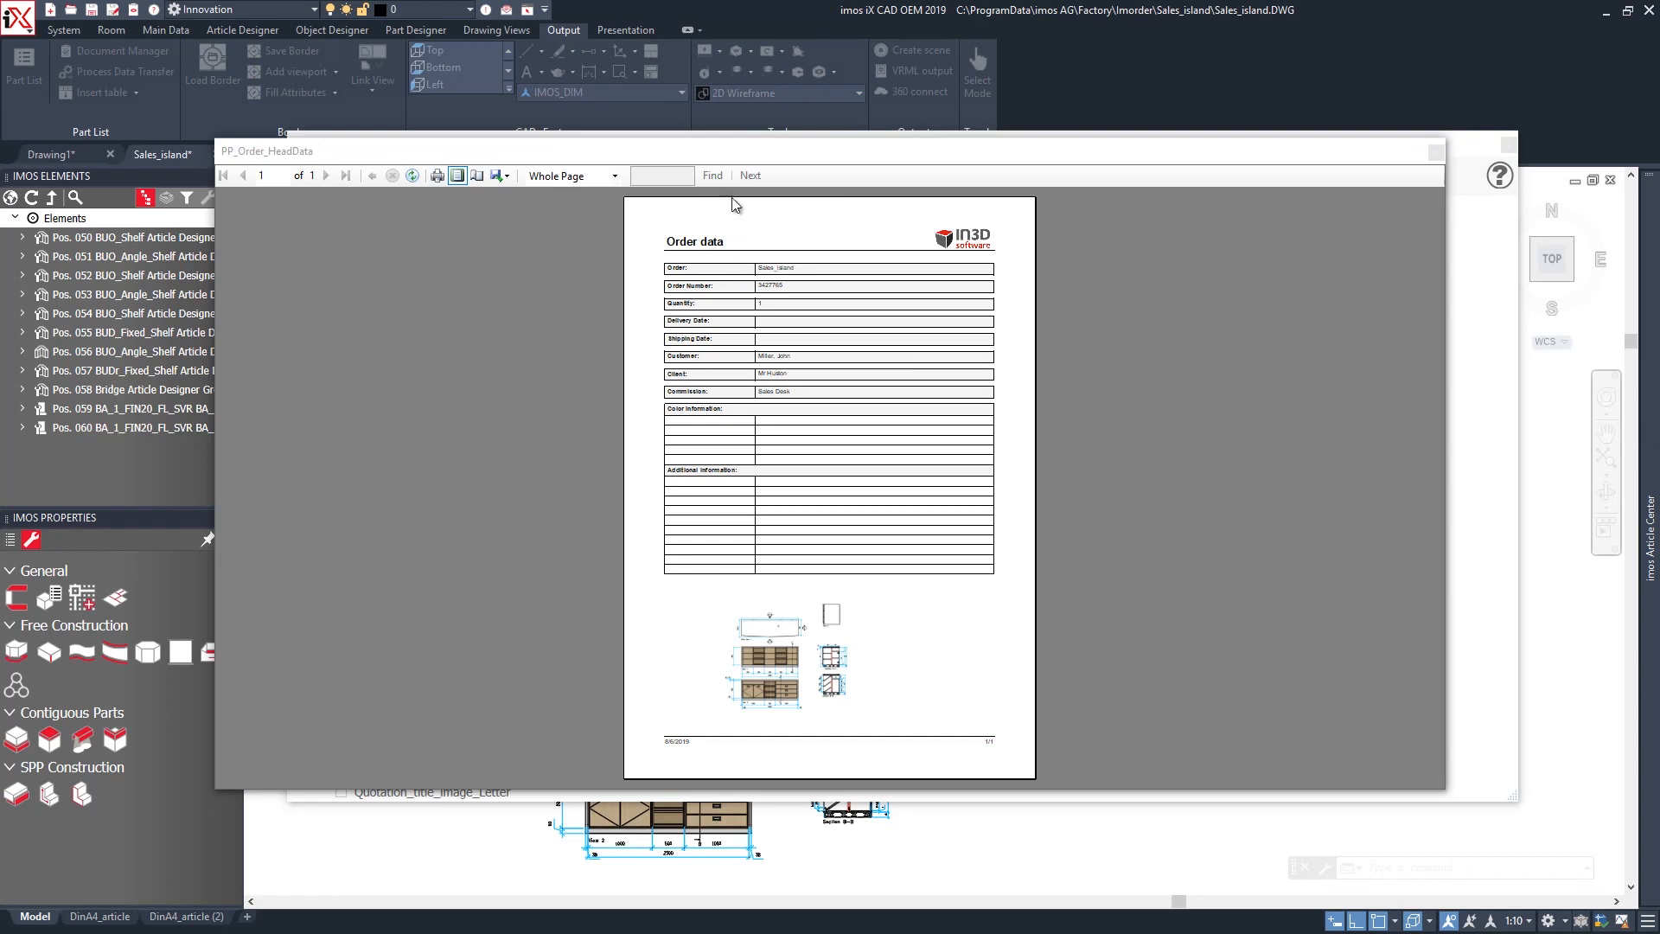
{"action": "double_click", "coordinate": [720, 159]}
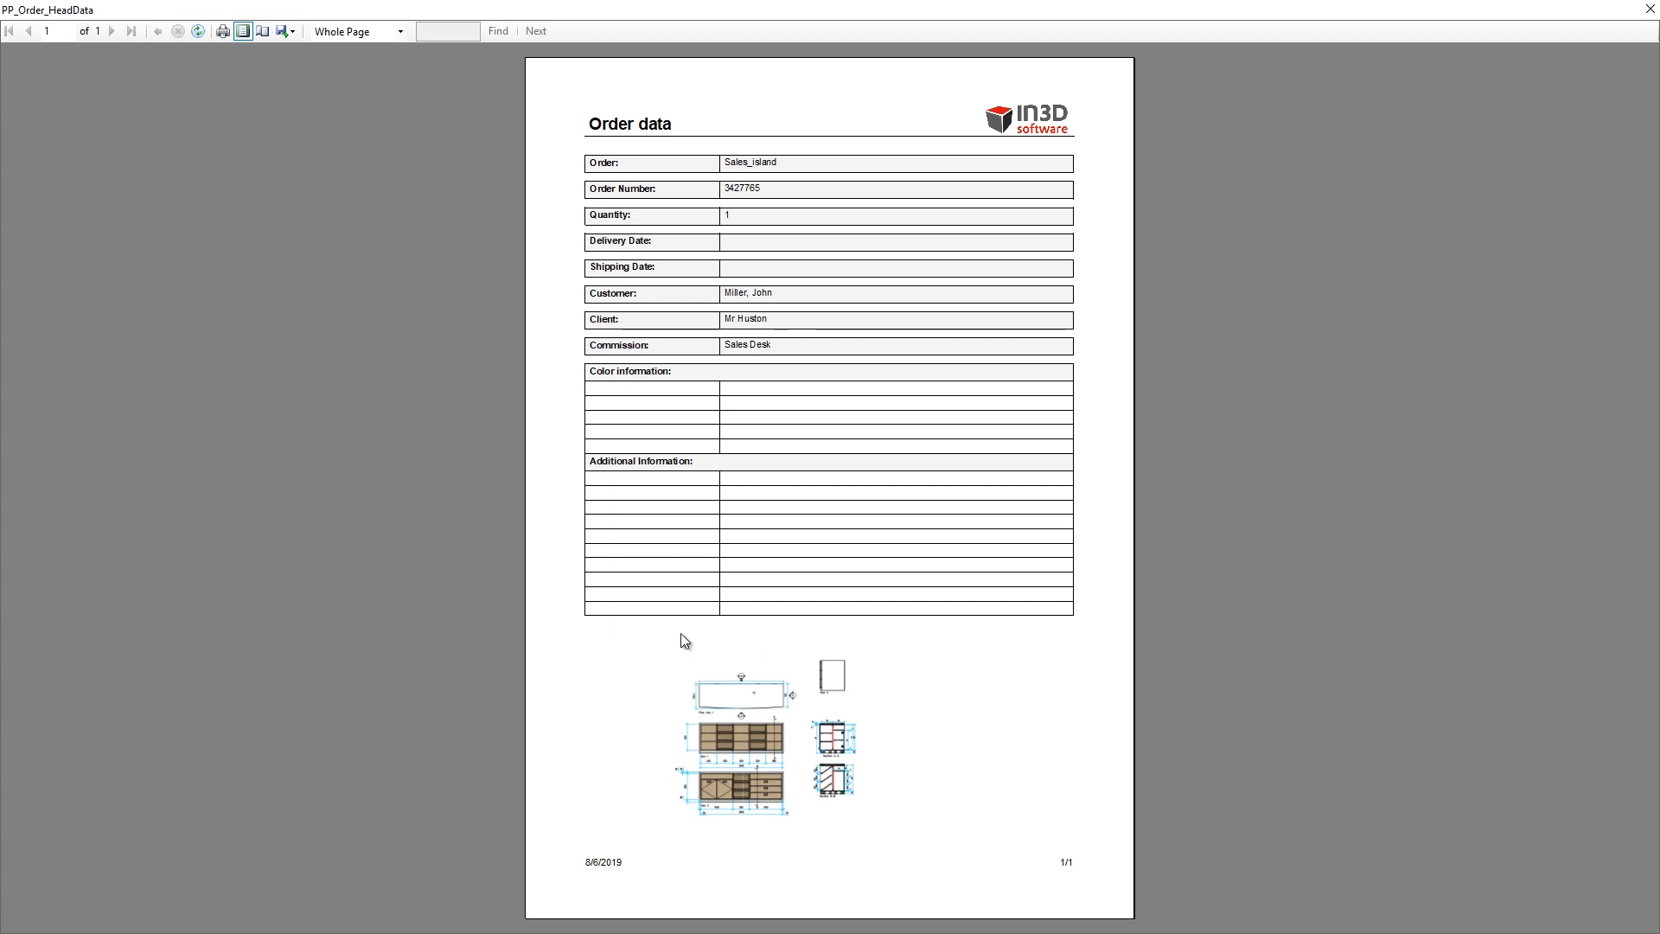
{"action": "left_click", "coordinate": [1649, 10]}
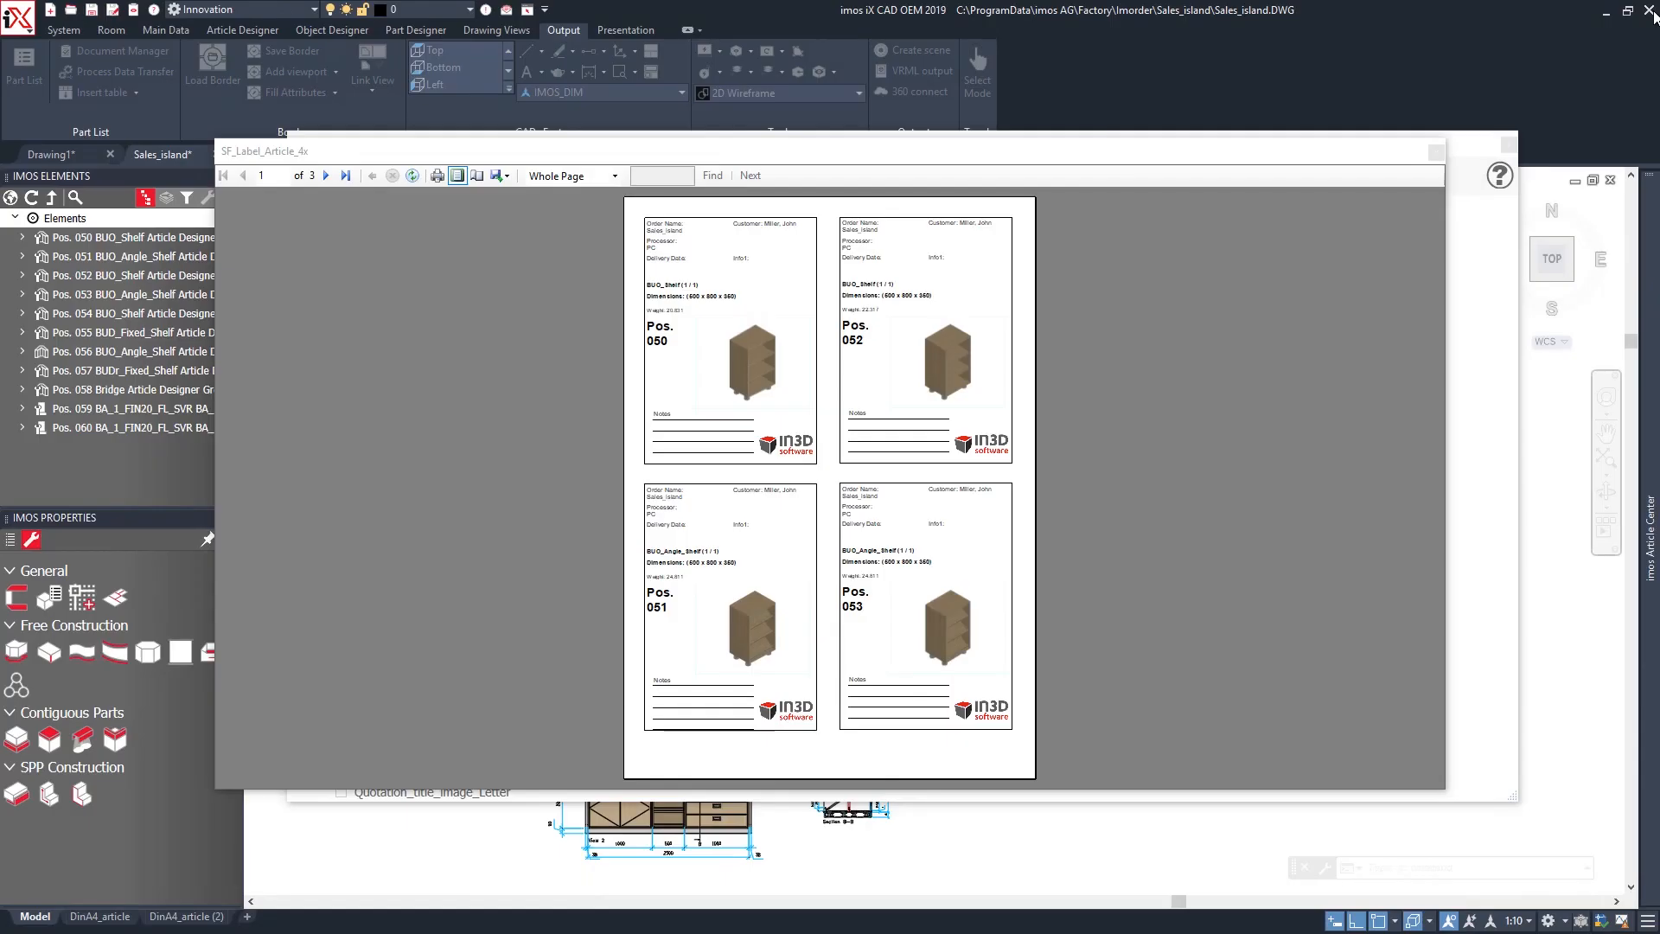
{"action": "left_click", "coordinate": [1436, 153]}
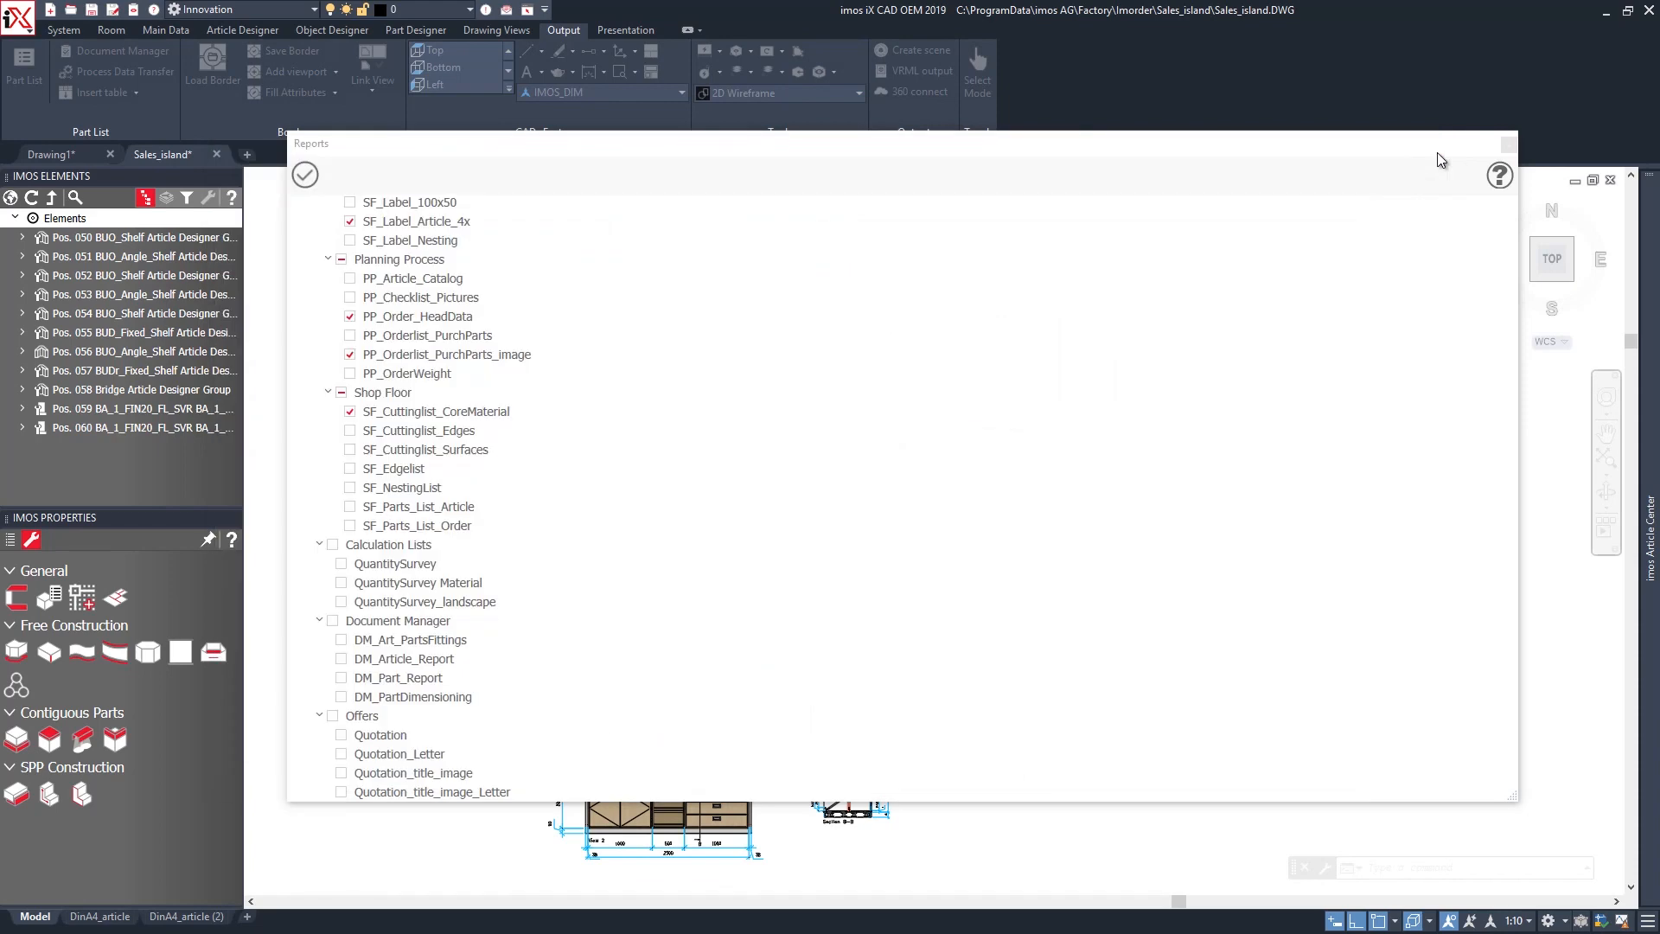
{"action": "left_click", "coordinate": [1507, 145]}
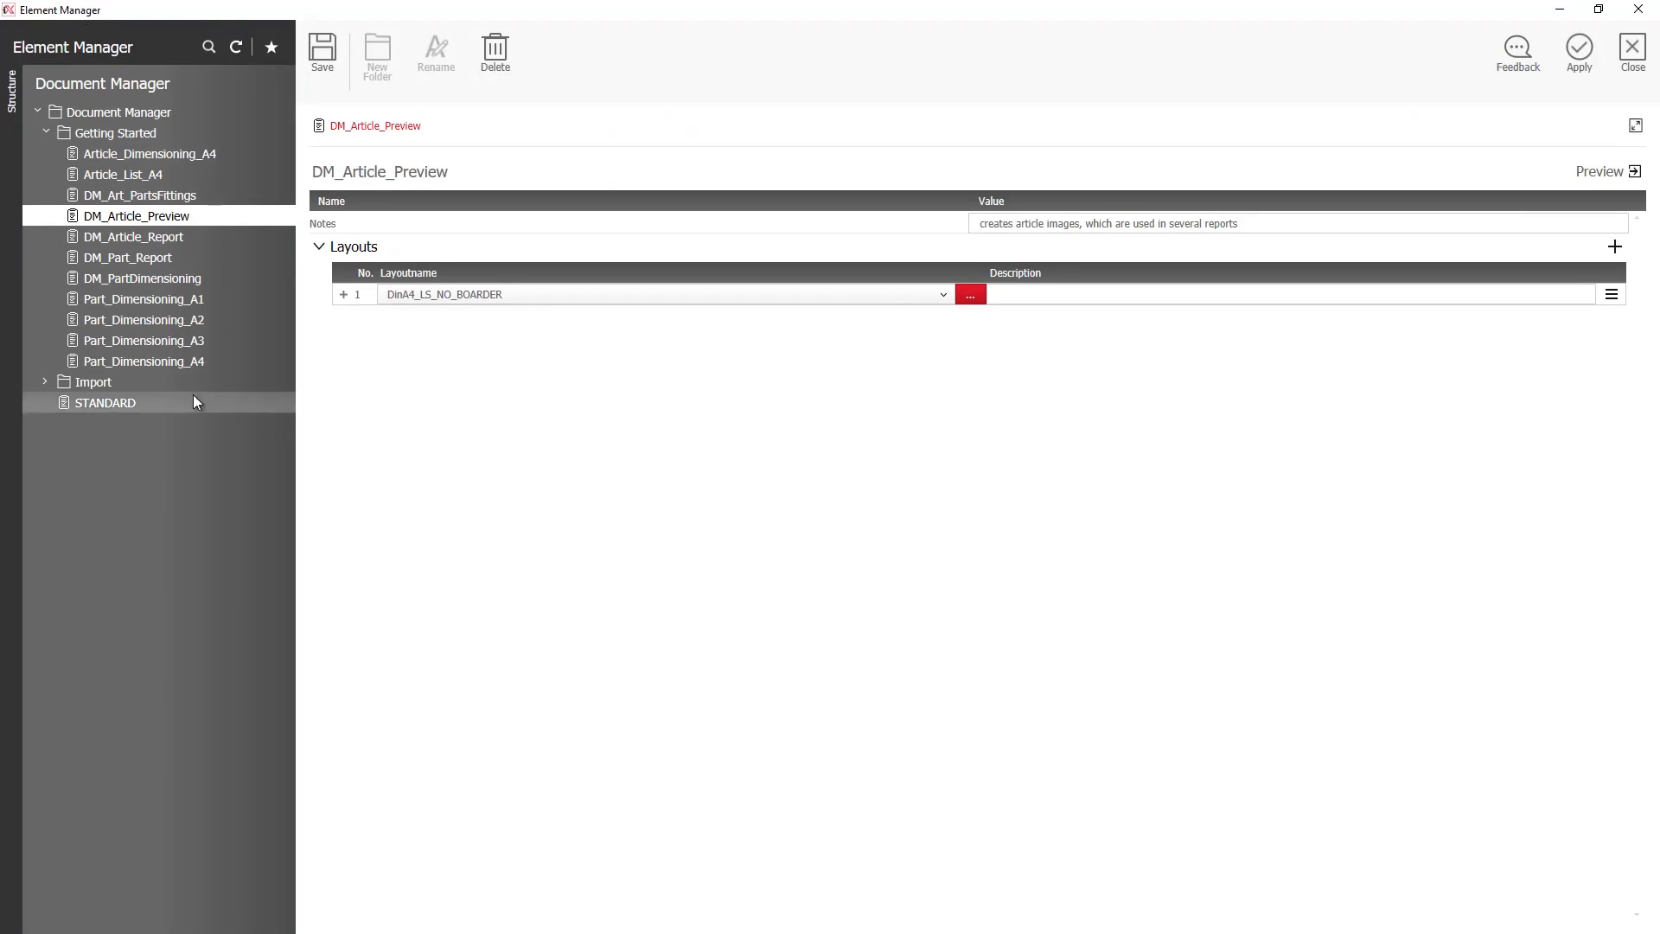
Run the Document Manager's DM_Part_Report configuration on the complete sales island to generate part drawings.
{"action": "left_click", "coordinate": [139, 259]}
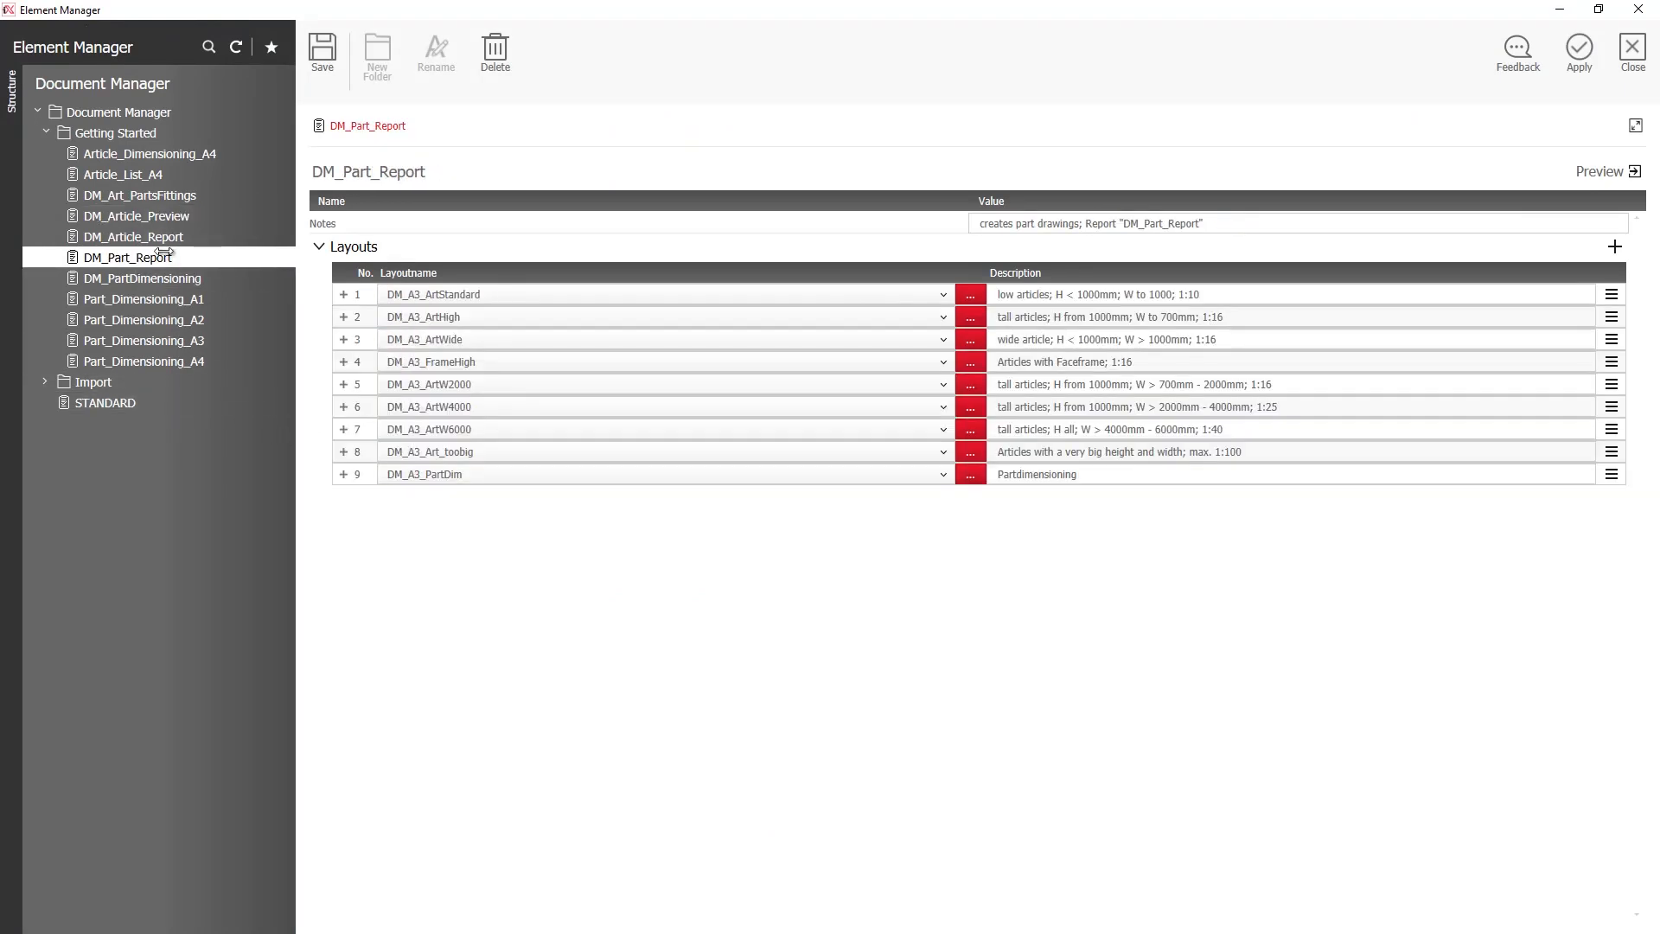
{"action": "left_click", "coordinate": [1566, 69]}
{"action": "left_click", "coordinate": [805, 287]}
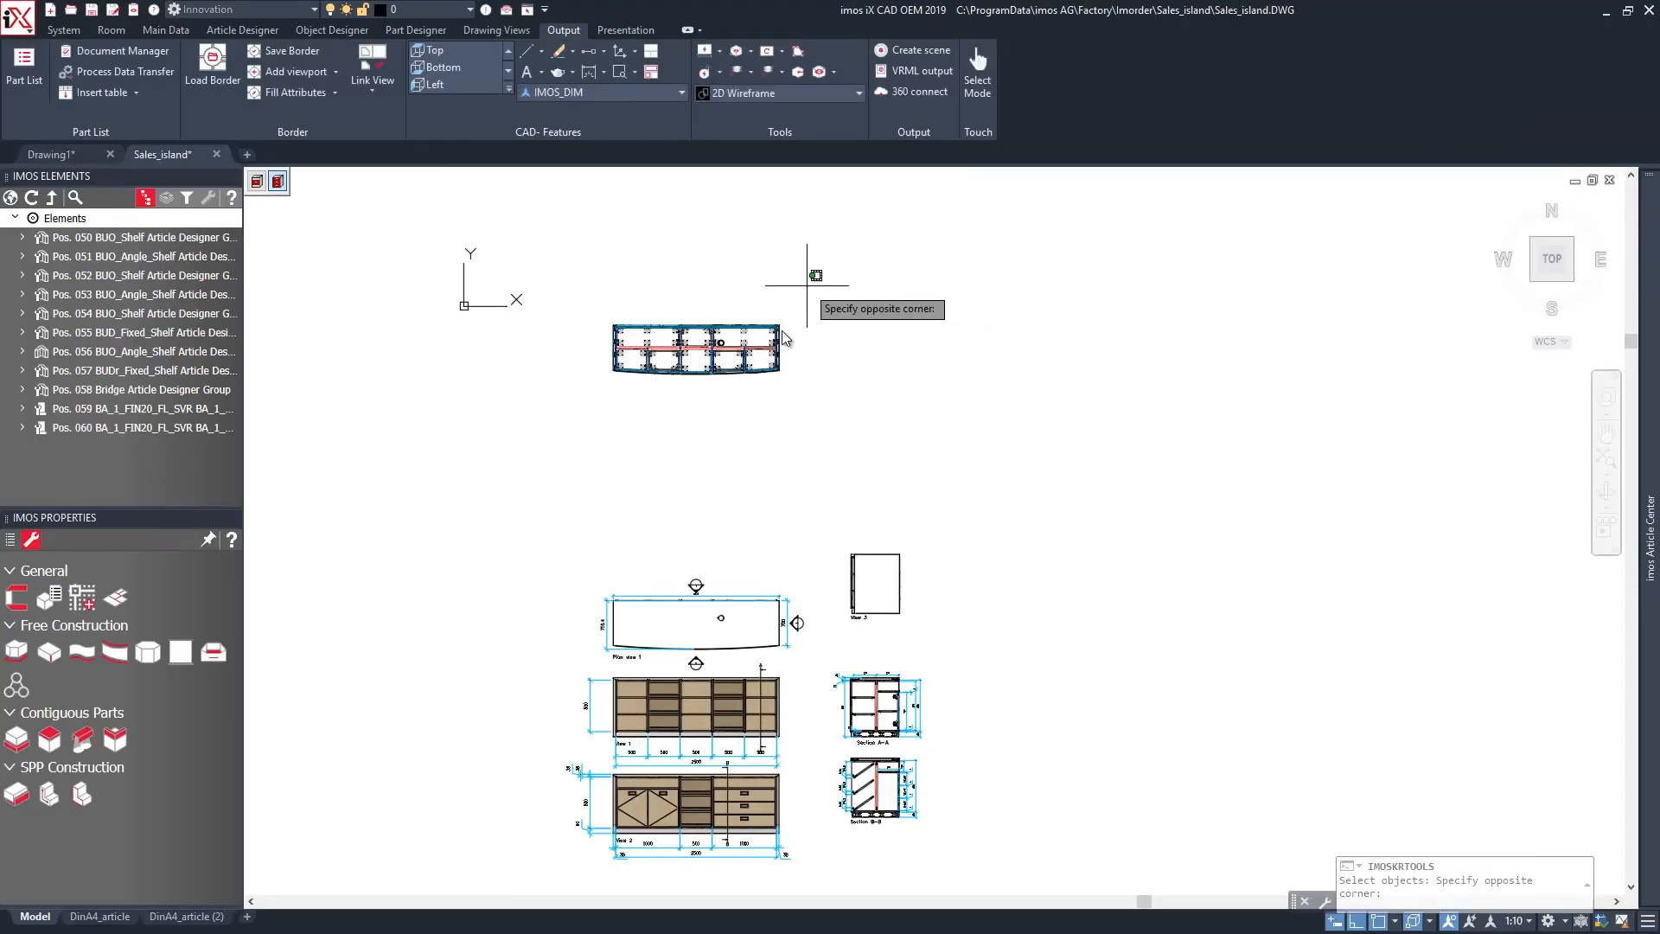
{"action": "left_click", "coordinate": [629, 413]}
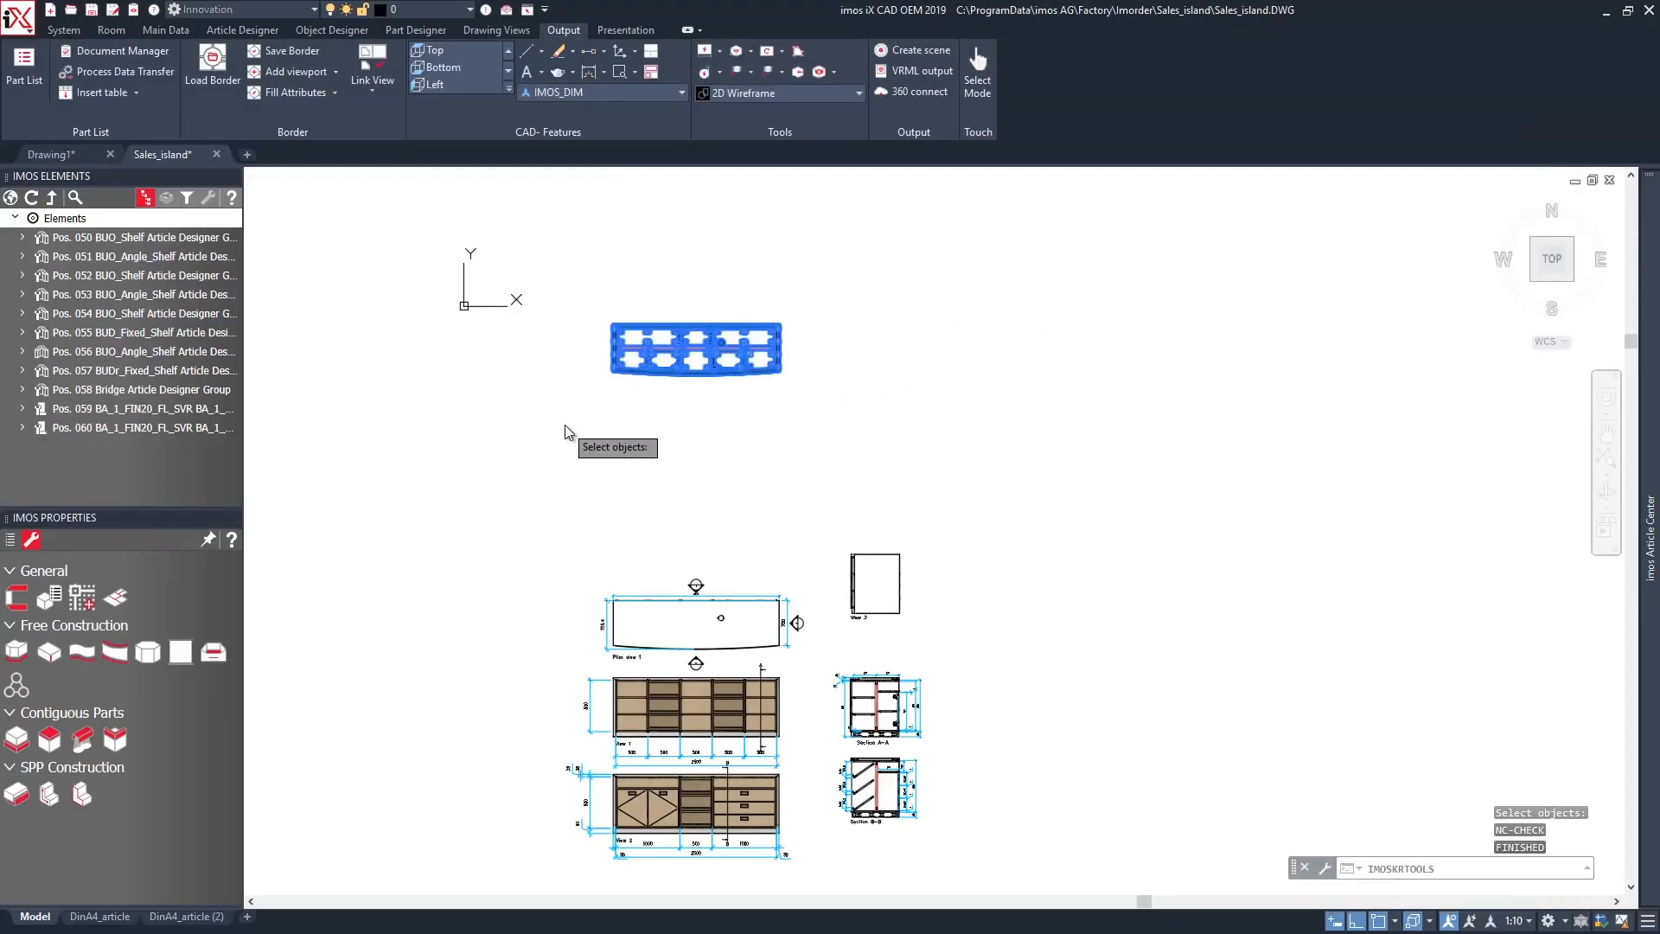
{"action": "key", "text": "Return"}
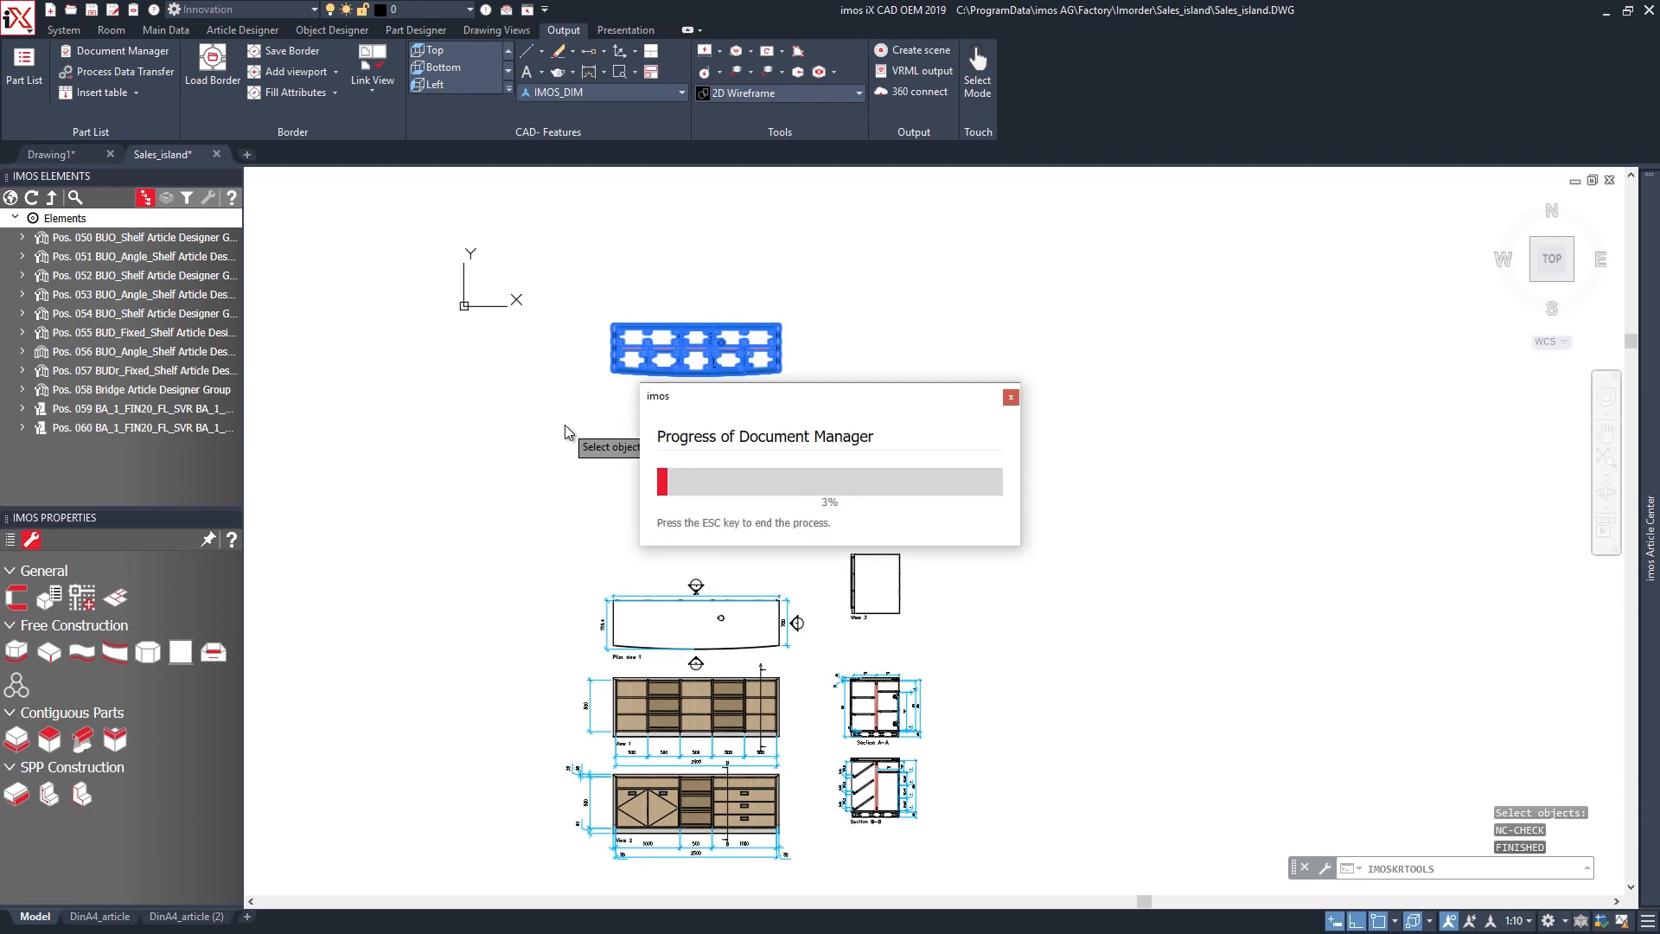
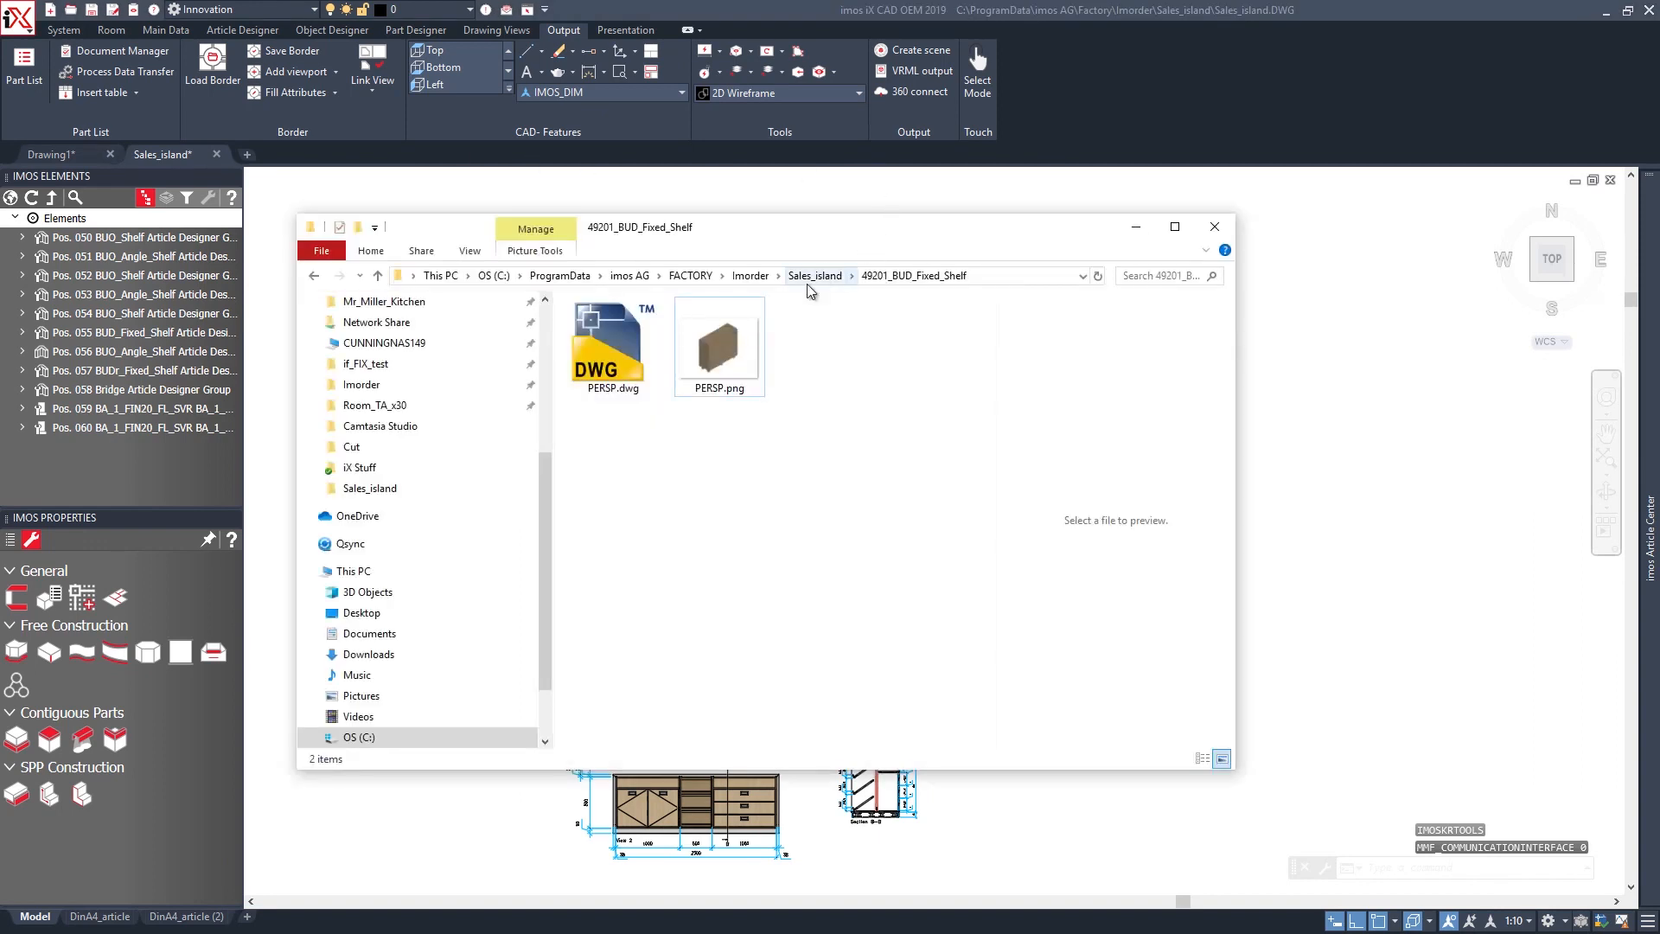
In File Explorer, recheck the PERSP.png preview and open DOC\Part_Report\49181_BUO_Angle_Shelf inside the Sales_island folder.
{"action": "double_click", "coordinate": [728, 359]}
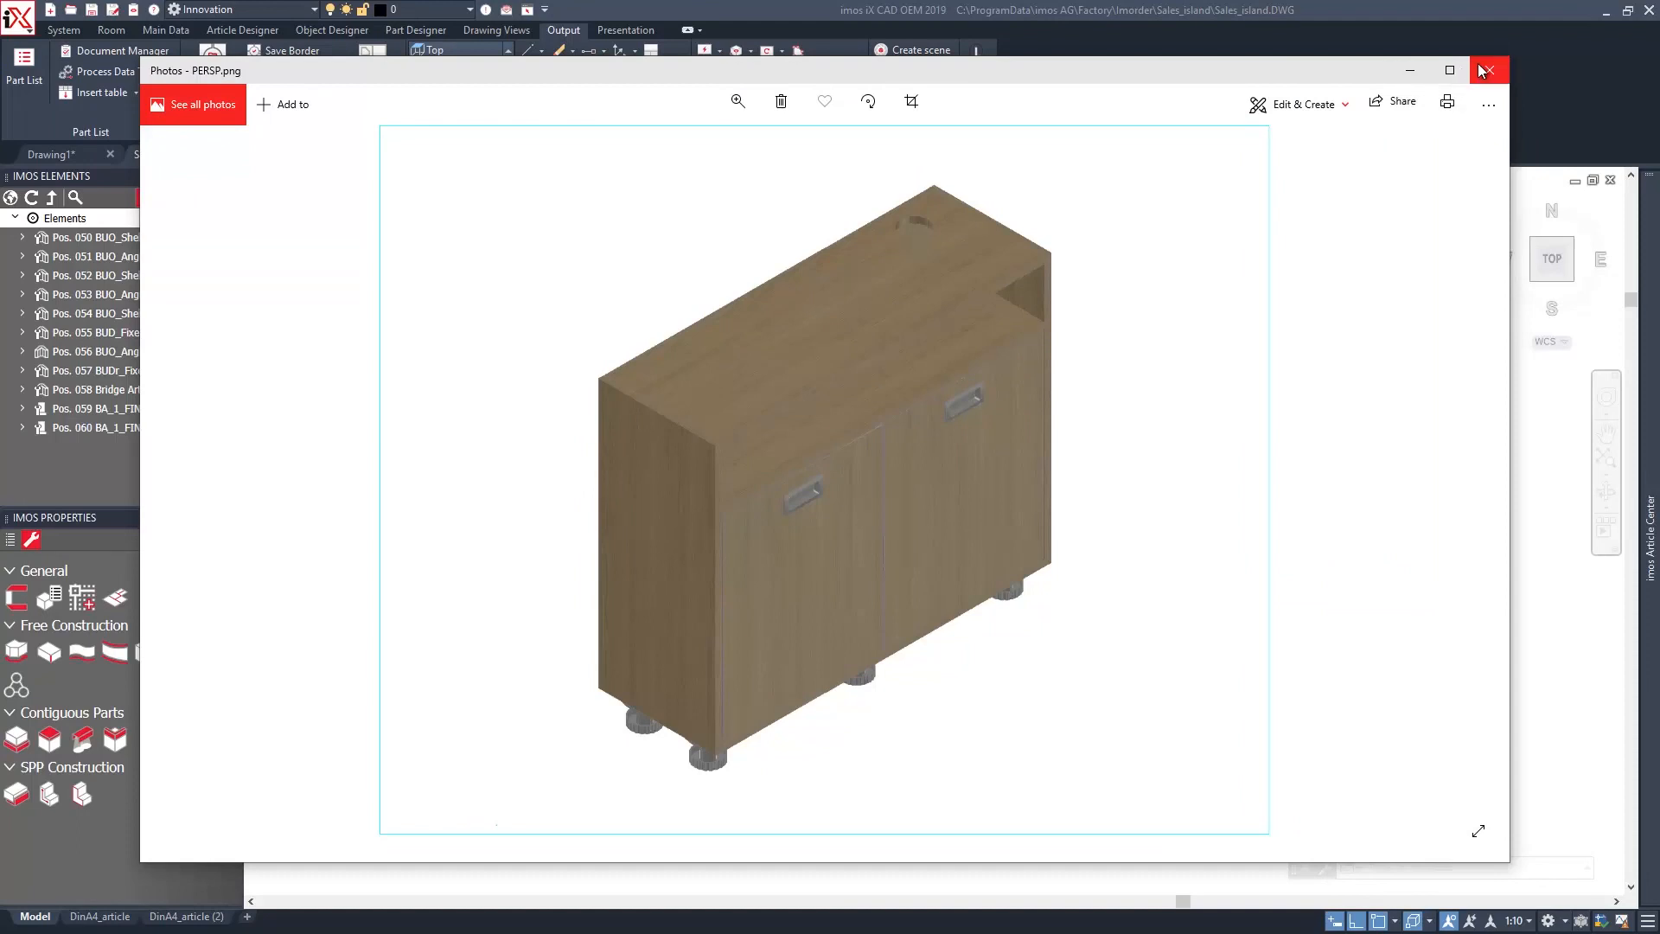
{"action": "left_click", "coordinate": [1483, 71]}
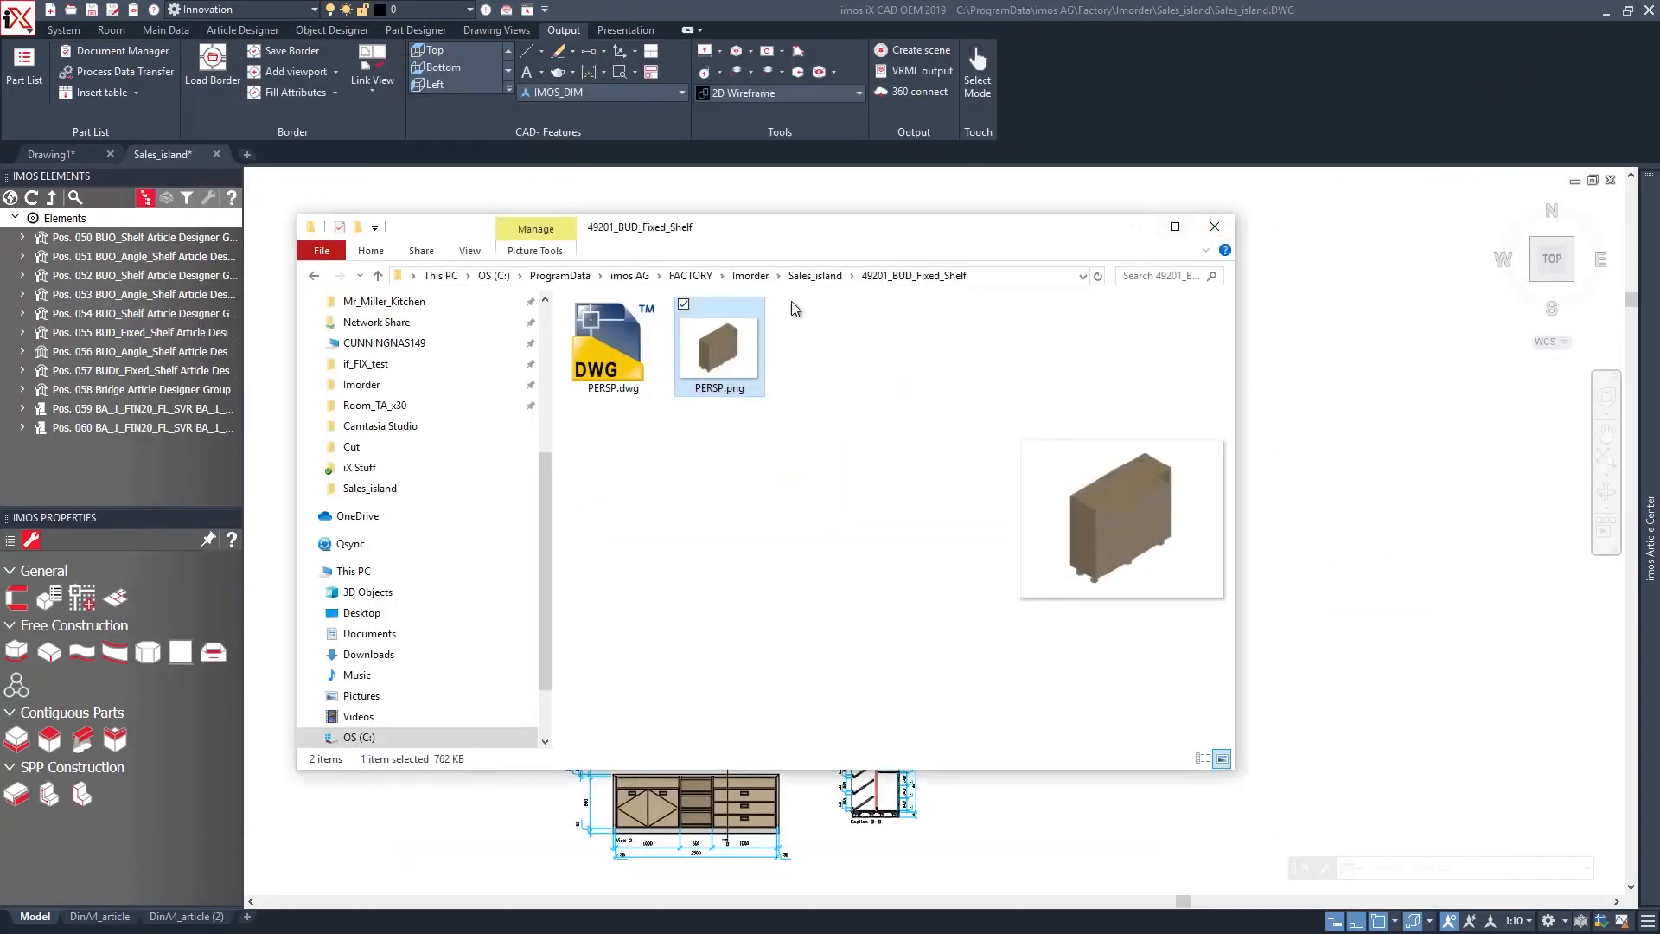
{"action": "left_click", "coordinate": [815, 277]}
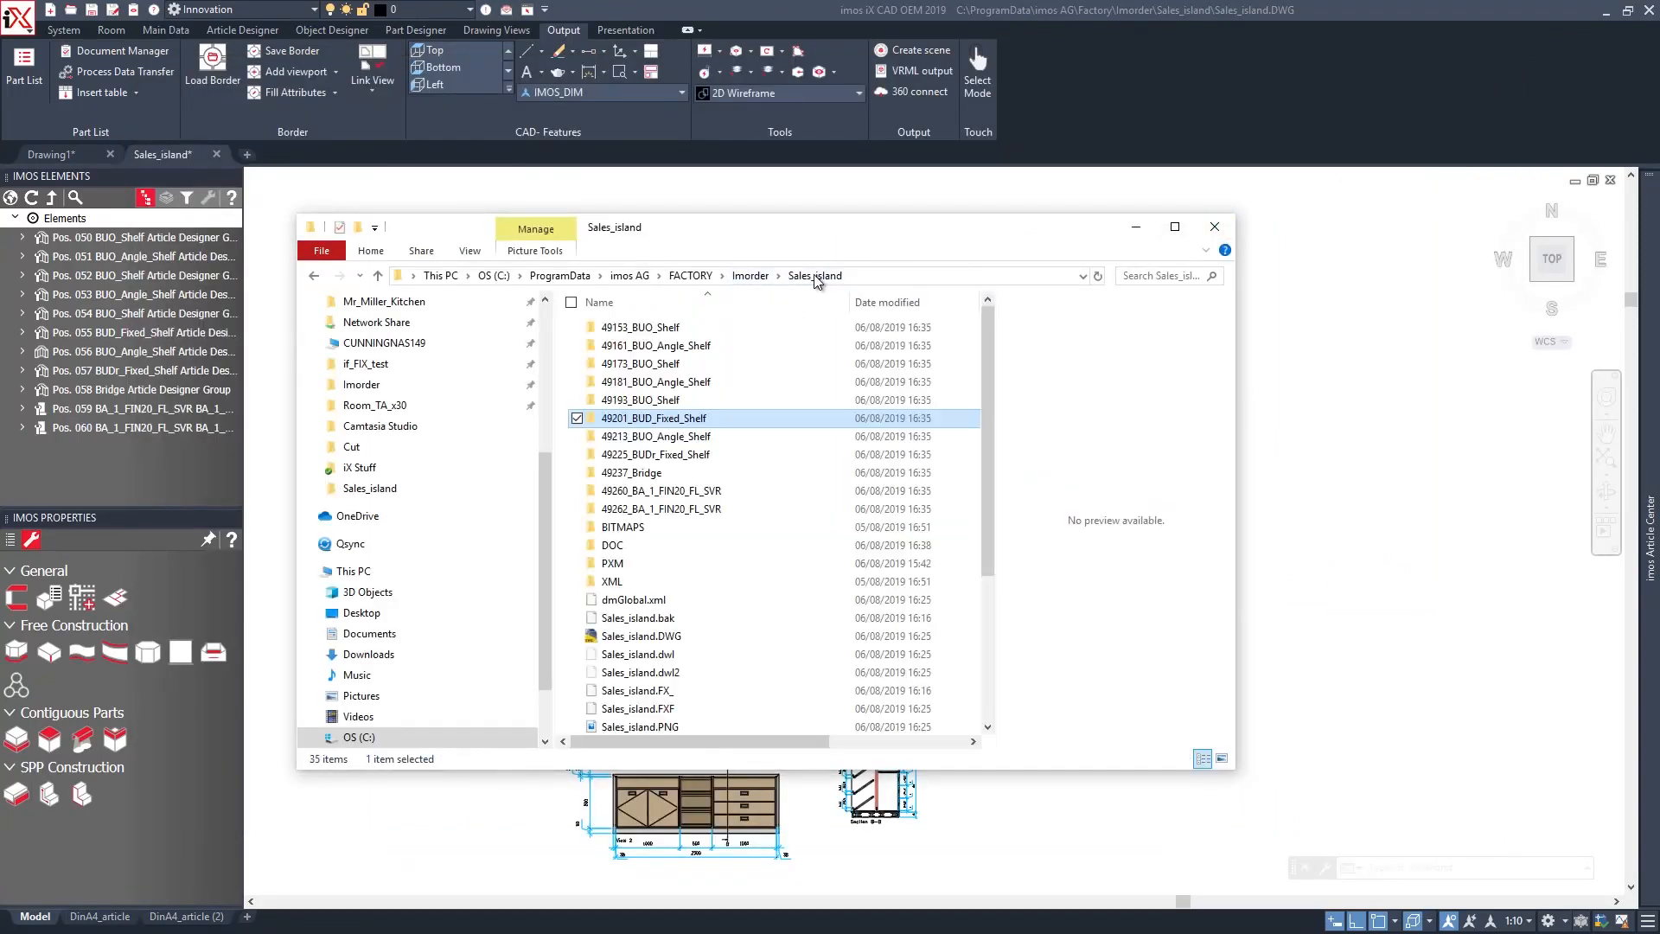
{"action": "double_click", "coordinate": [612, 546]}
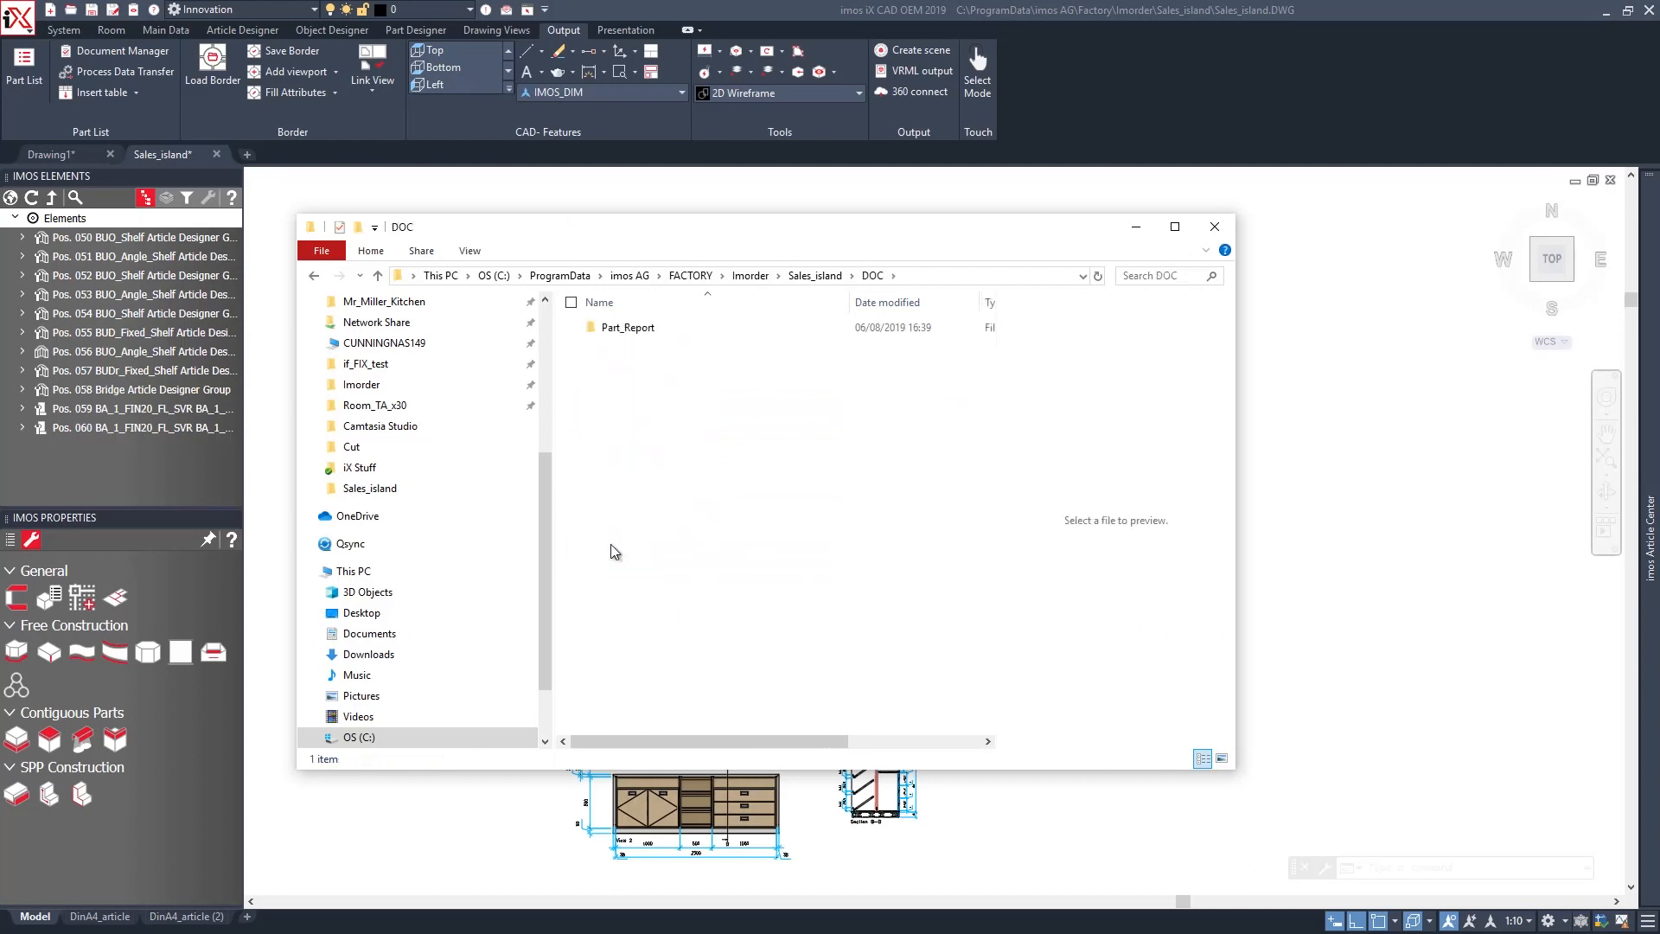
{"action": "double_click", "coordinate": [640, 331]}
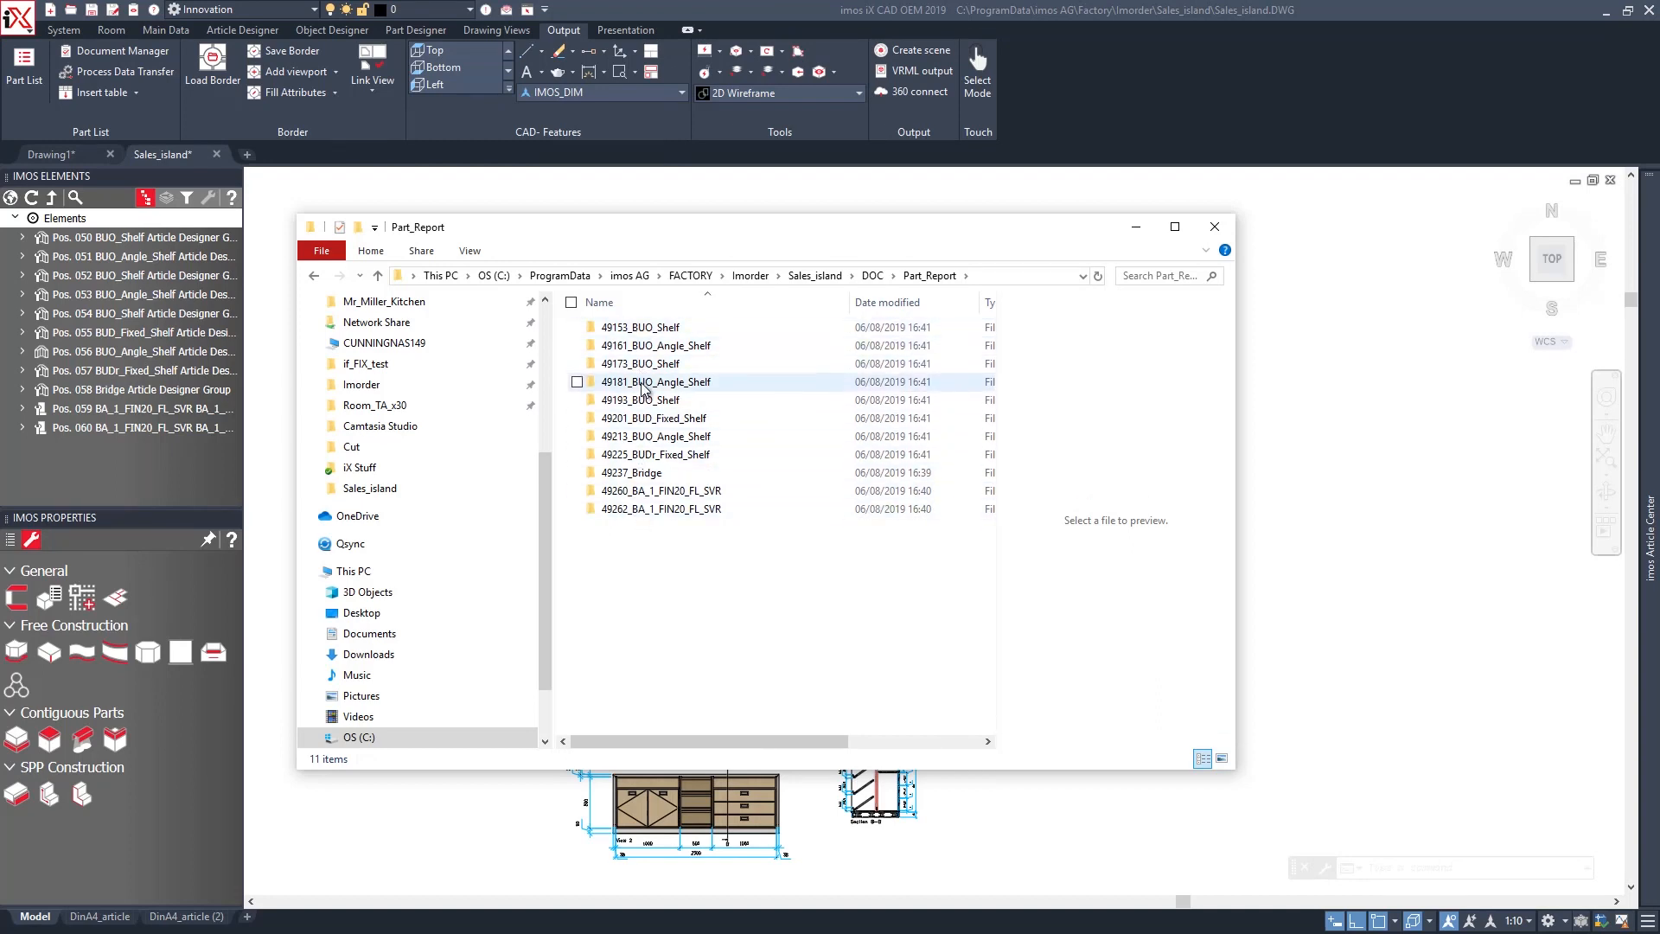
{"action": "double_click", "coordinate": [642, 382]}
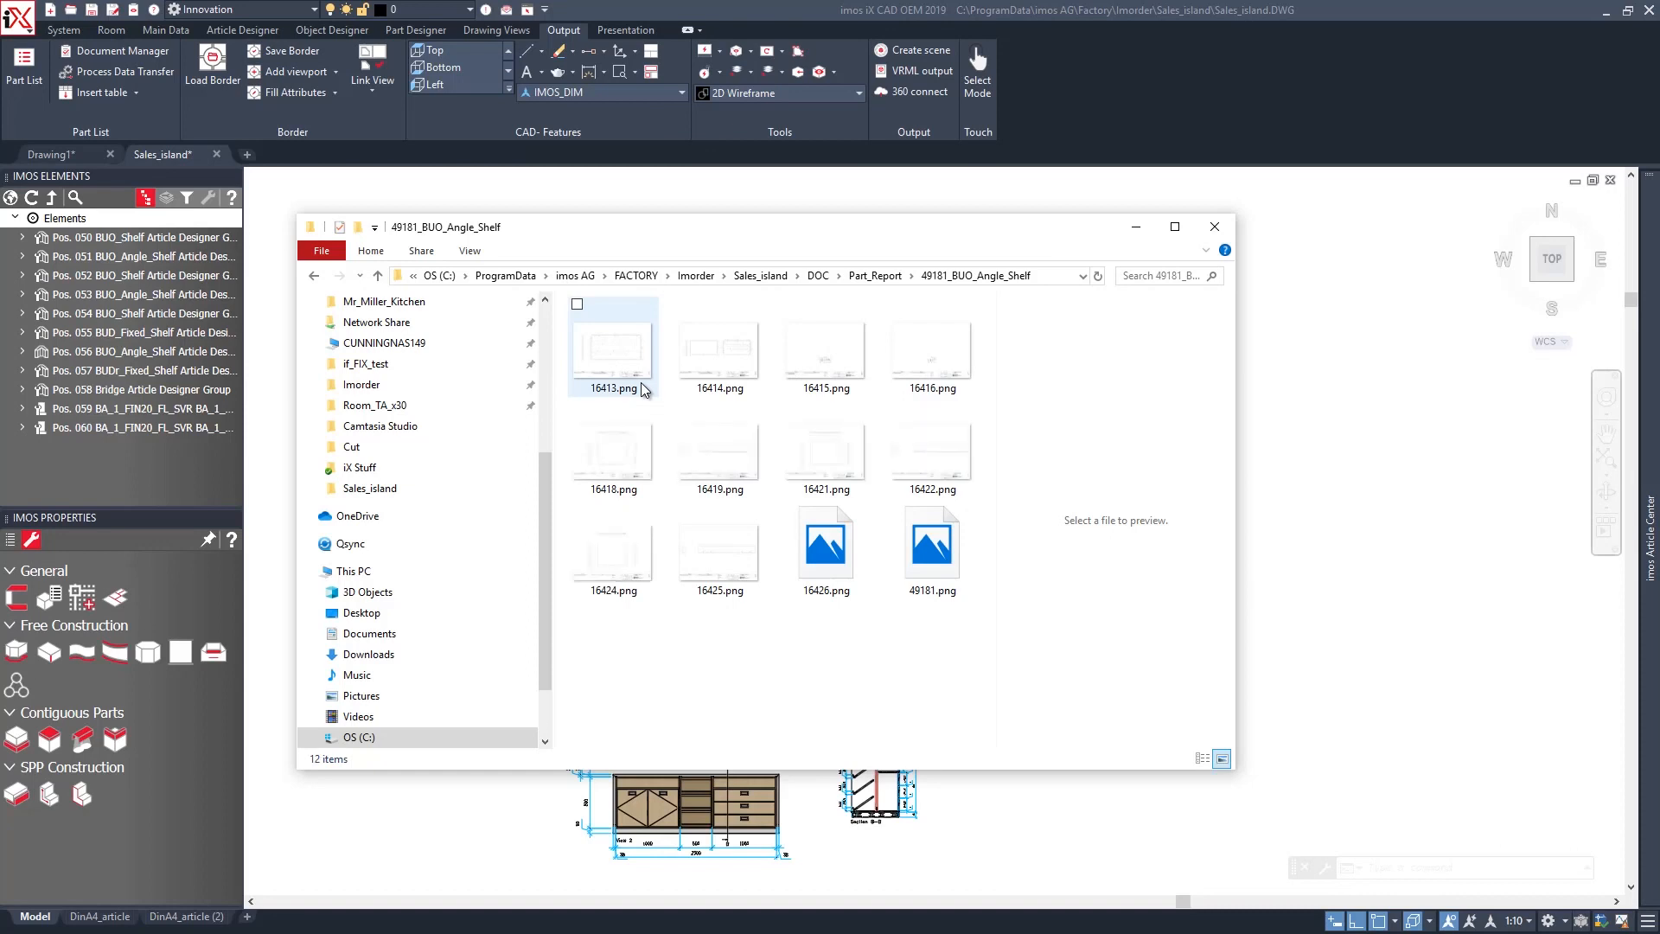
View the article drawing 49181.png and the back panel drawing 16426.png, and minimize File Explorer.
{"action": "double_click", "coordinate": [911, 560]}
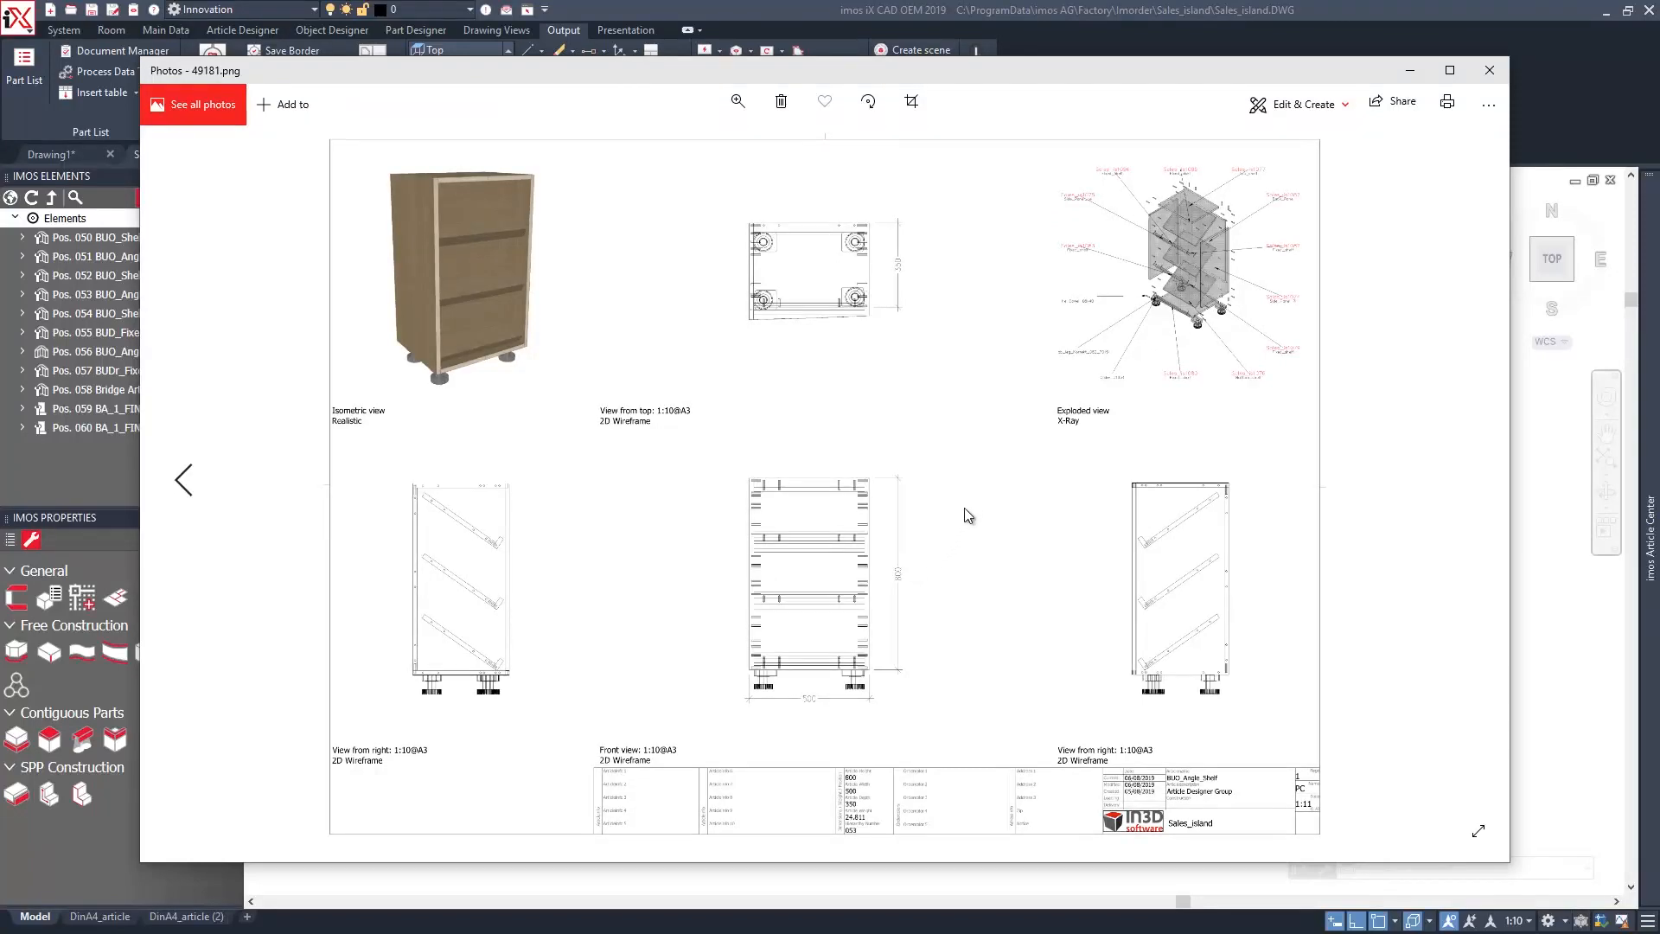
{"action": "left_click", "coordinate": [1489, 69]}
{"action": "double_click", "coordinate": [818, 553]}
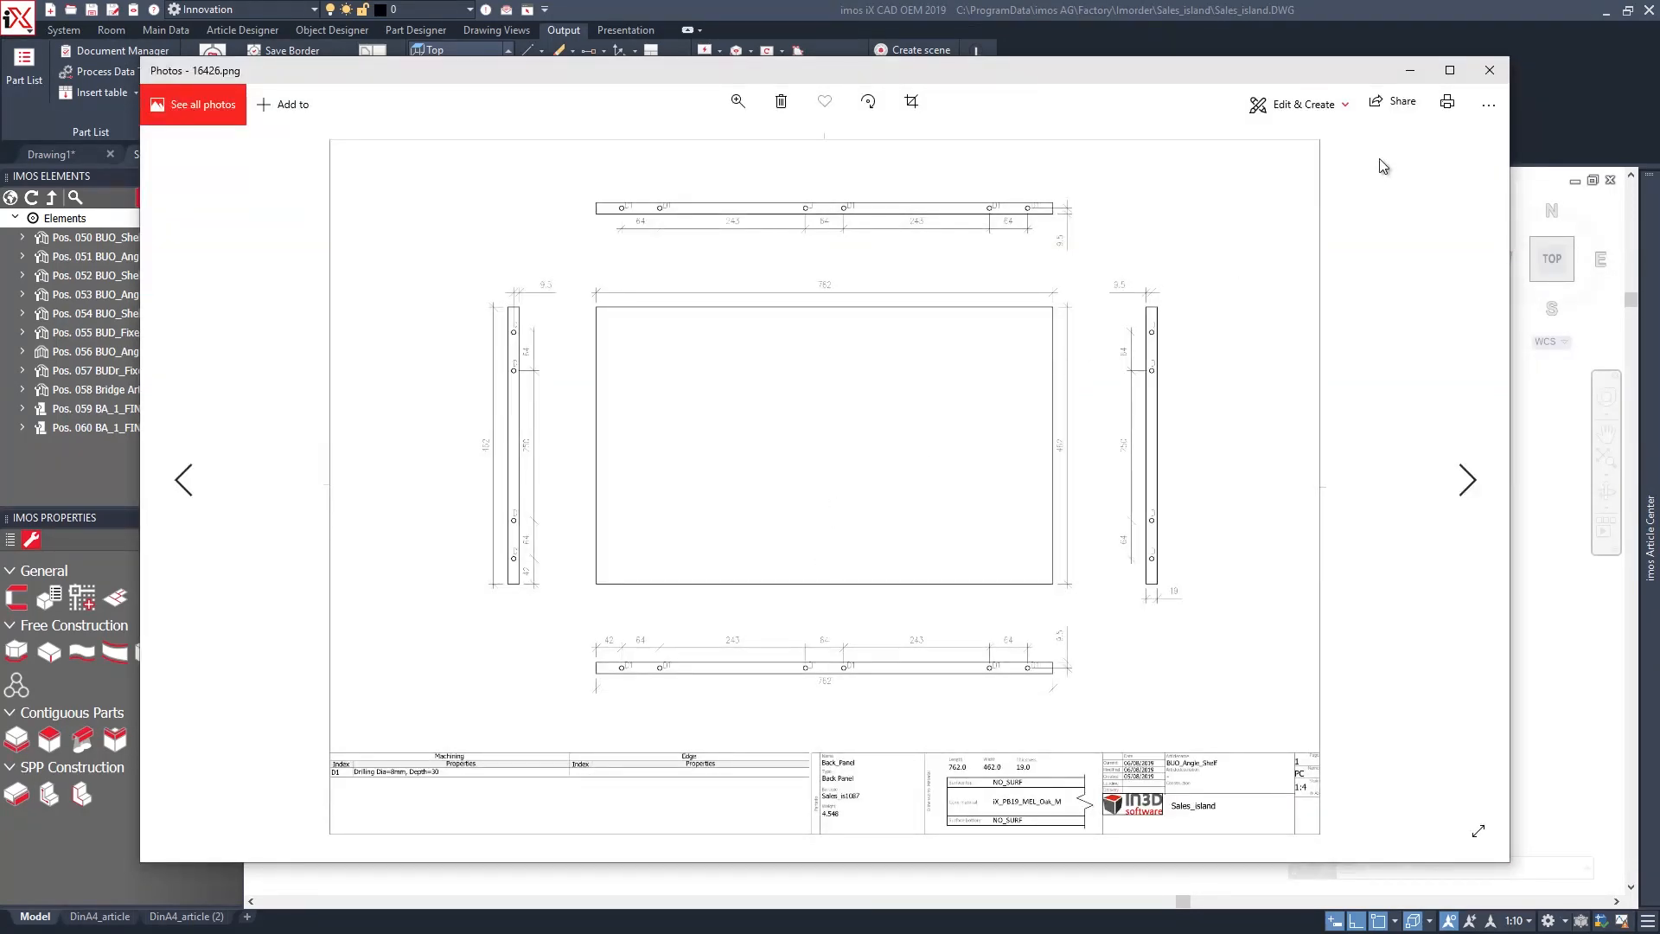
{"action": "left_click", "coordinate": [1489, 71]}
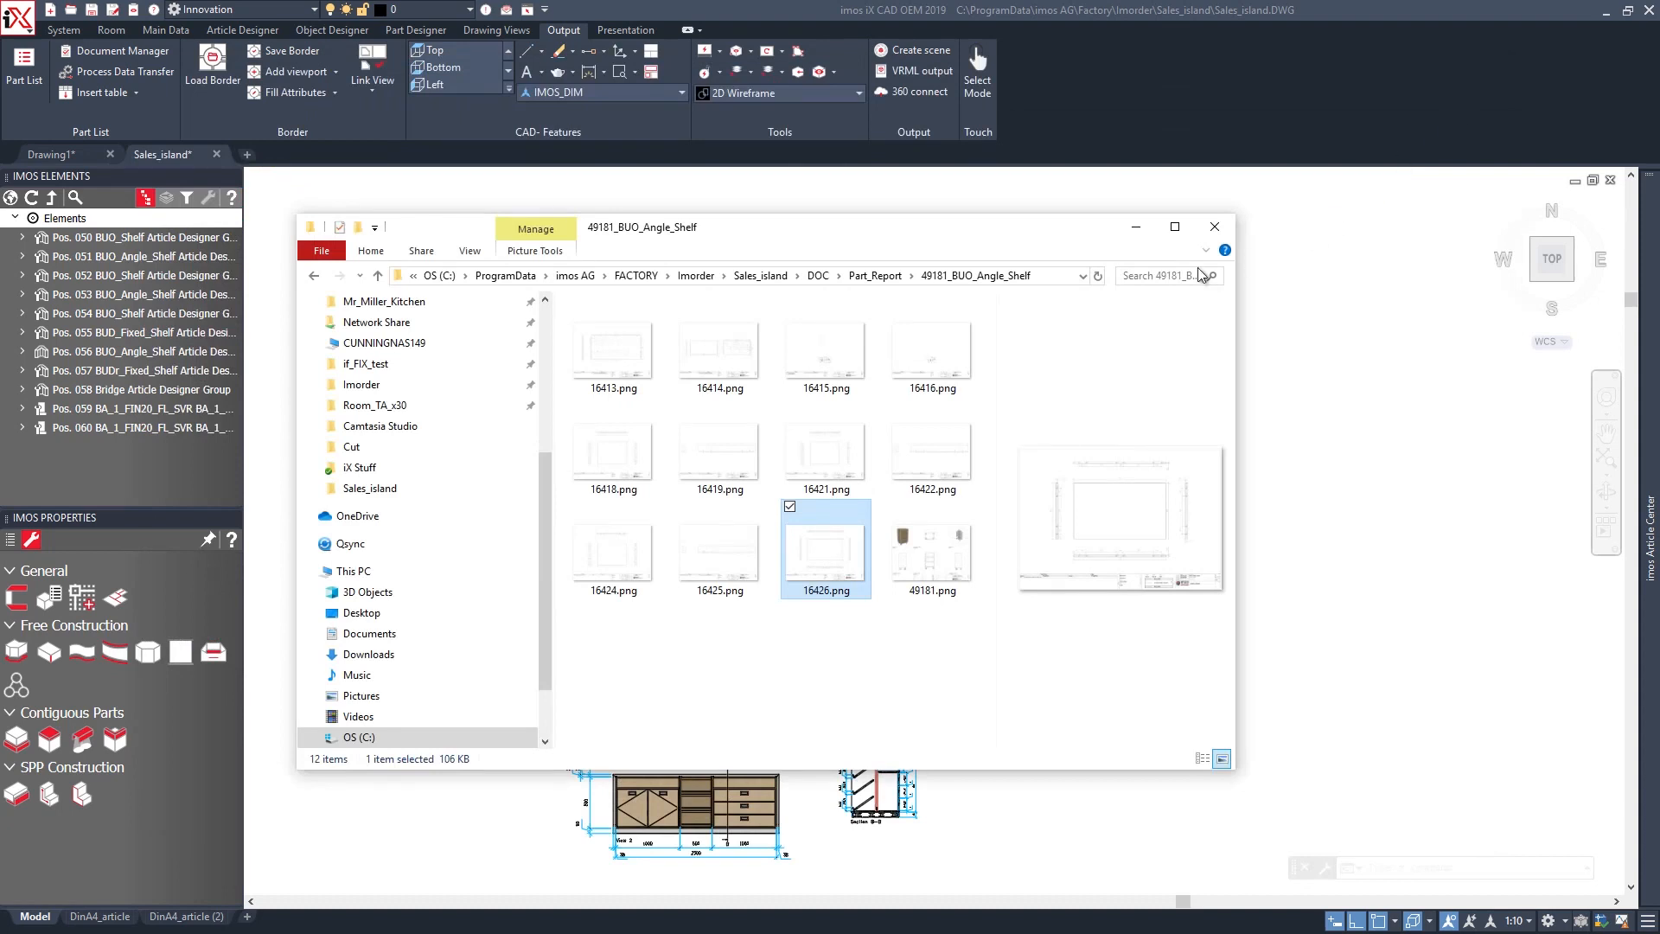
{"action": "left_click", "coordinate": [1135, 227]}
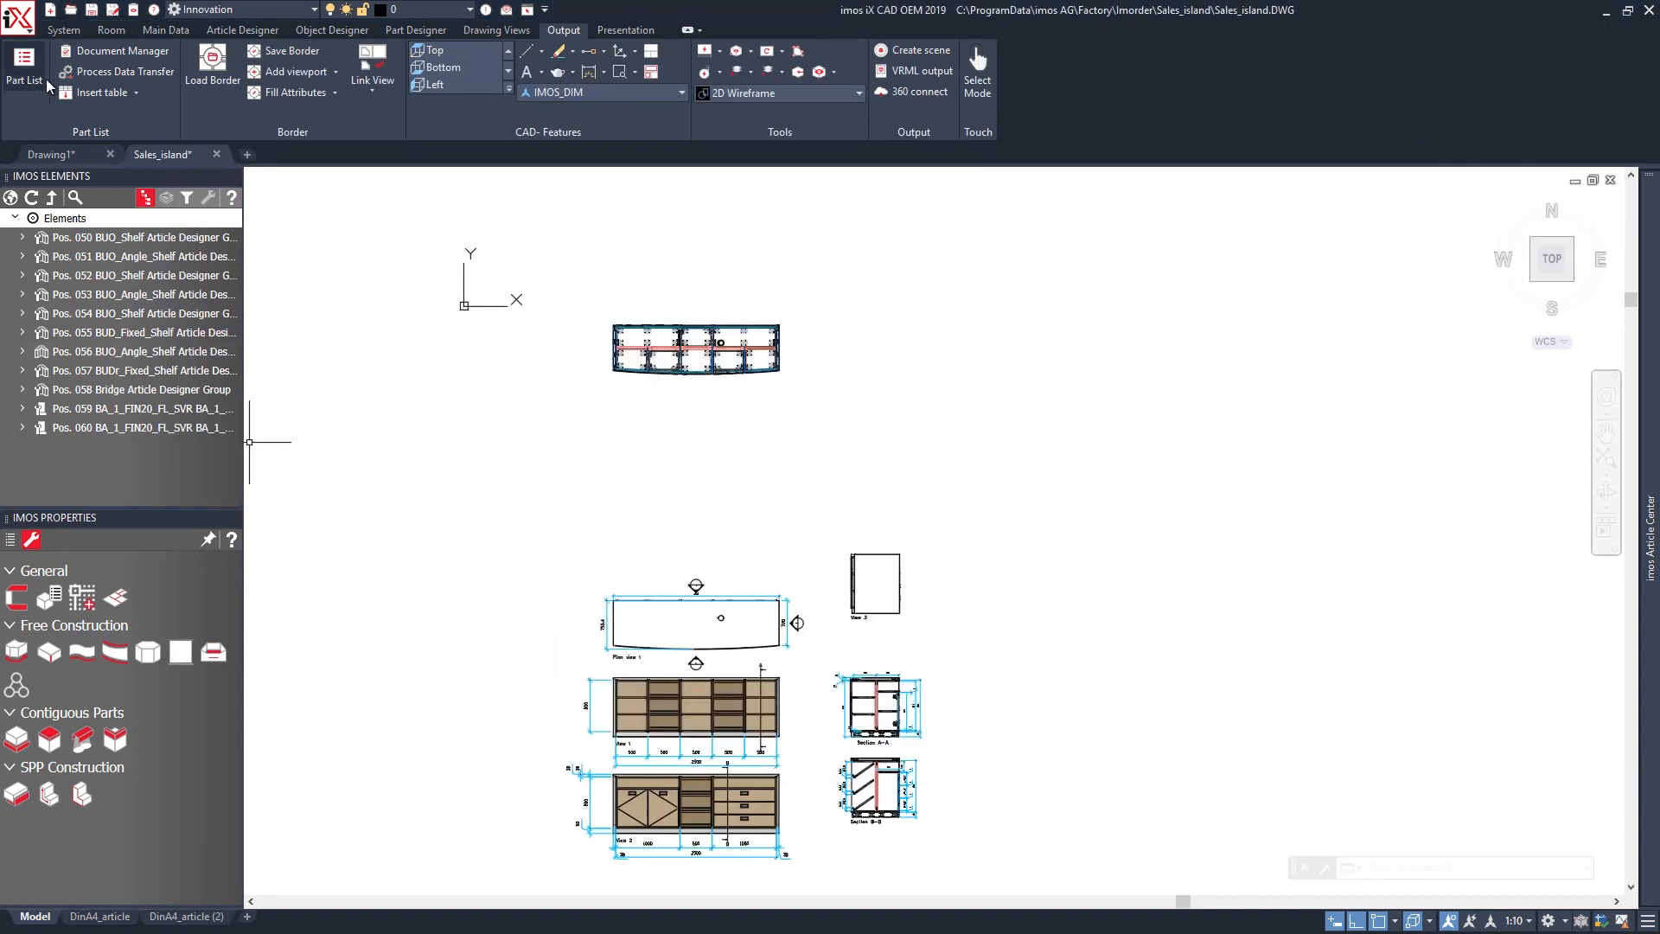
Generate the DM_Part_Report report from the part list and enlarge it to full size.
{"action": "left_click", "coordinate": [97, 58]}
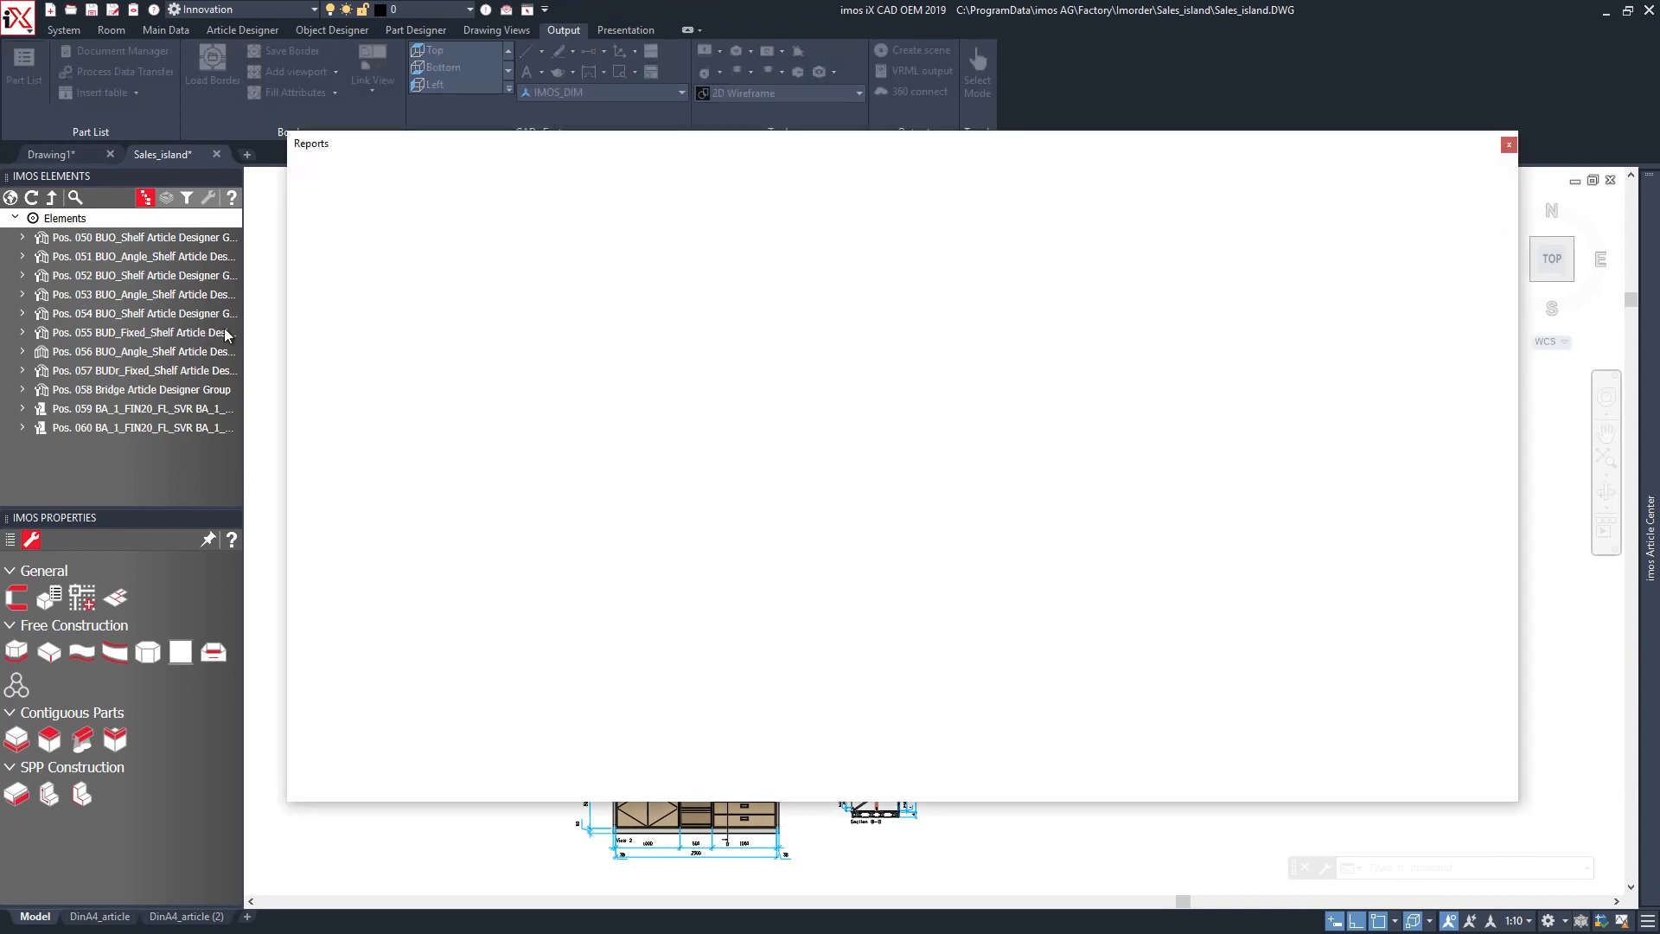
{"action": "left_click", "coordinate": [341, 796]}
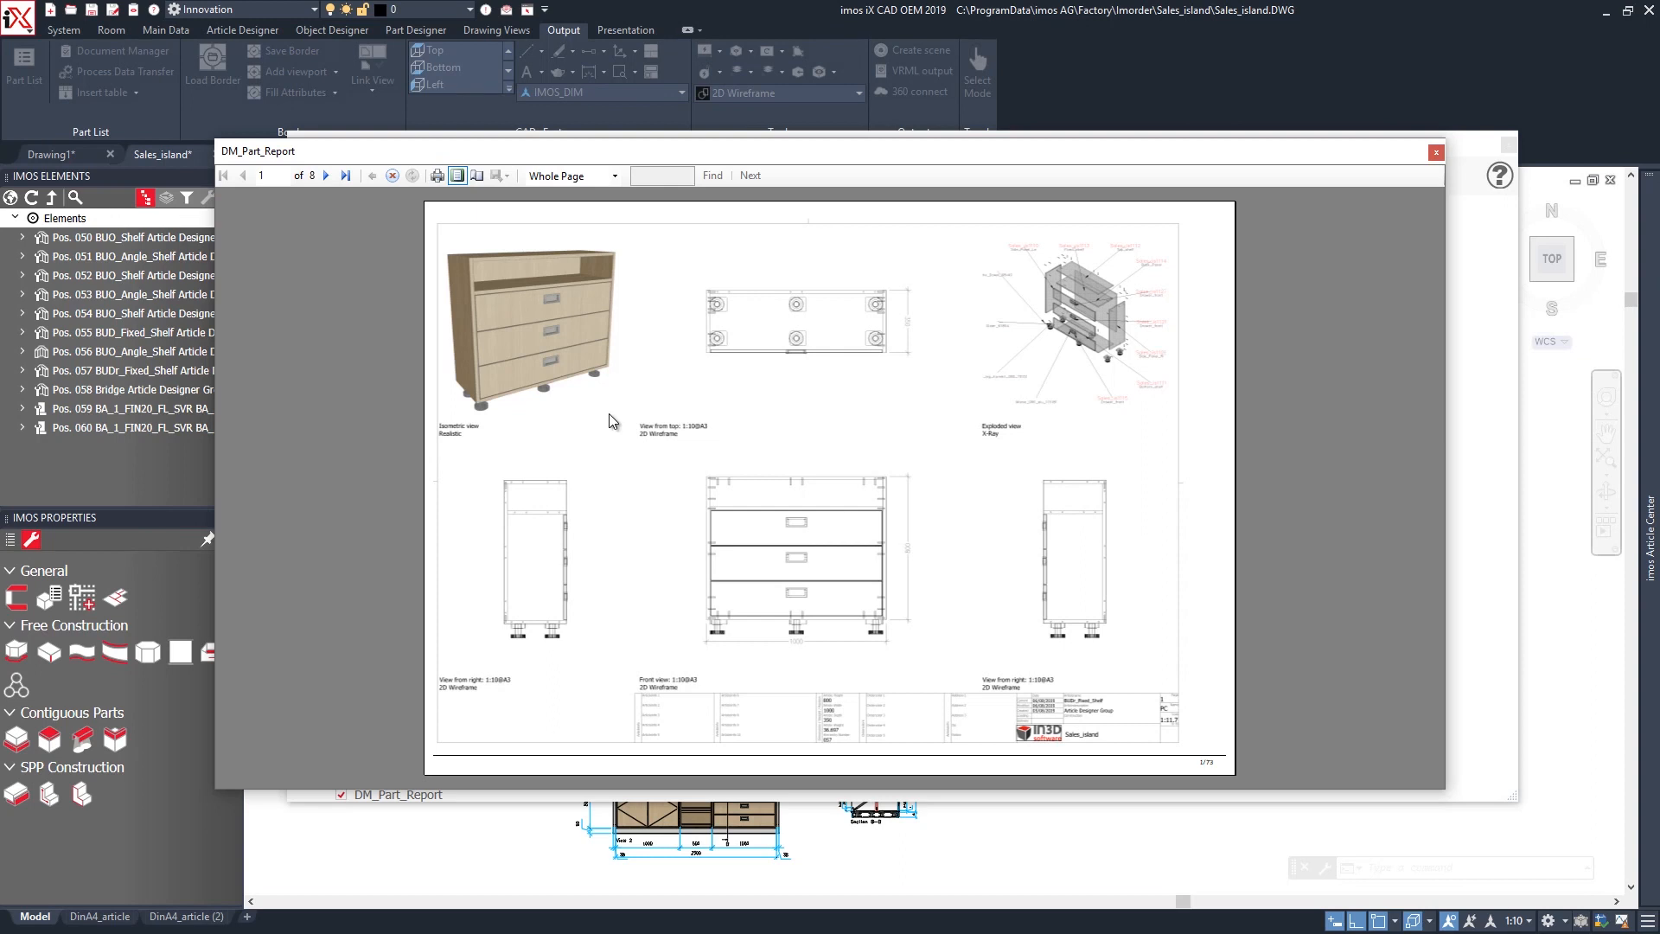
{"action": "double_click", "coordinate": [522, 149]}
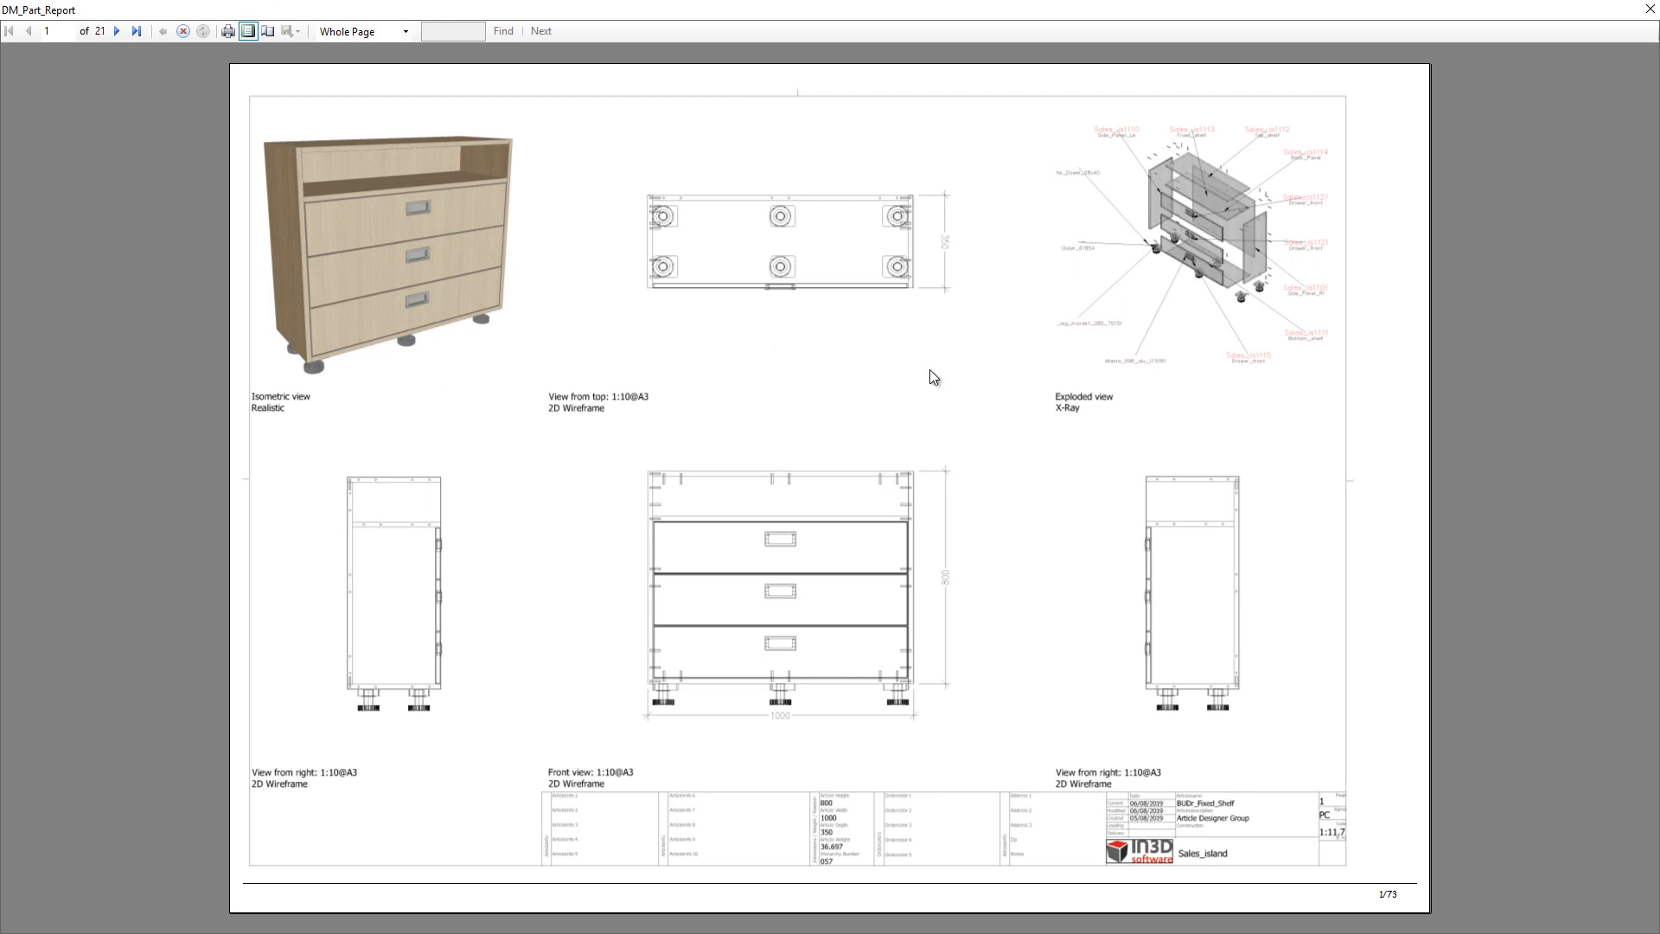
Page through the part drawings in the DM_Part_Report report from page 1 to page 11.
{"action": "left_click", "coordinate": [117, 32]}
{"action": "left_click", "coordinate": [117, 32]}
{"action": "left_click", "coordinate": [116, 32]}
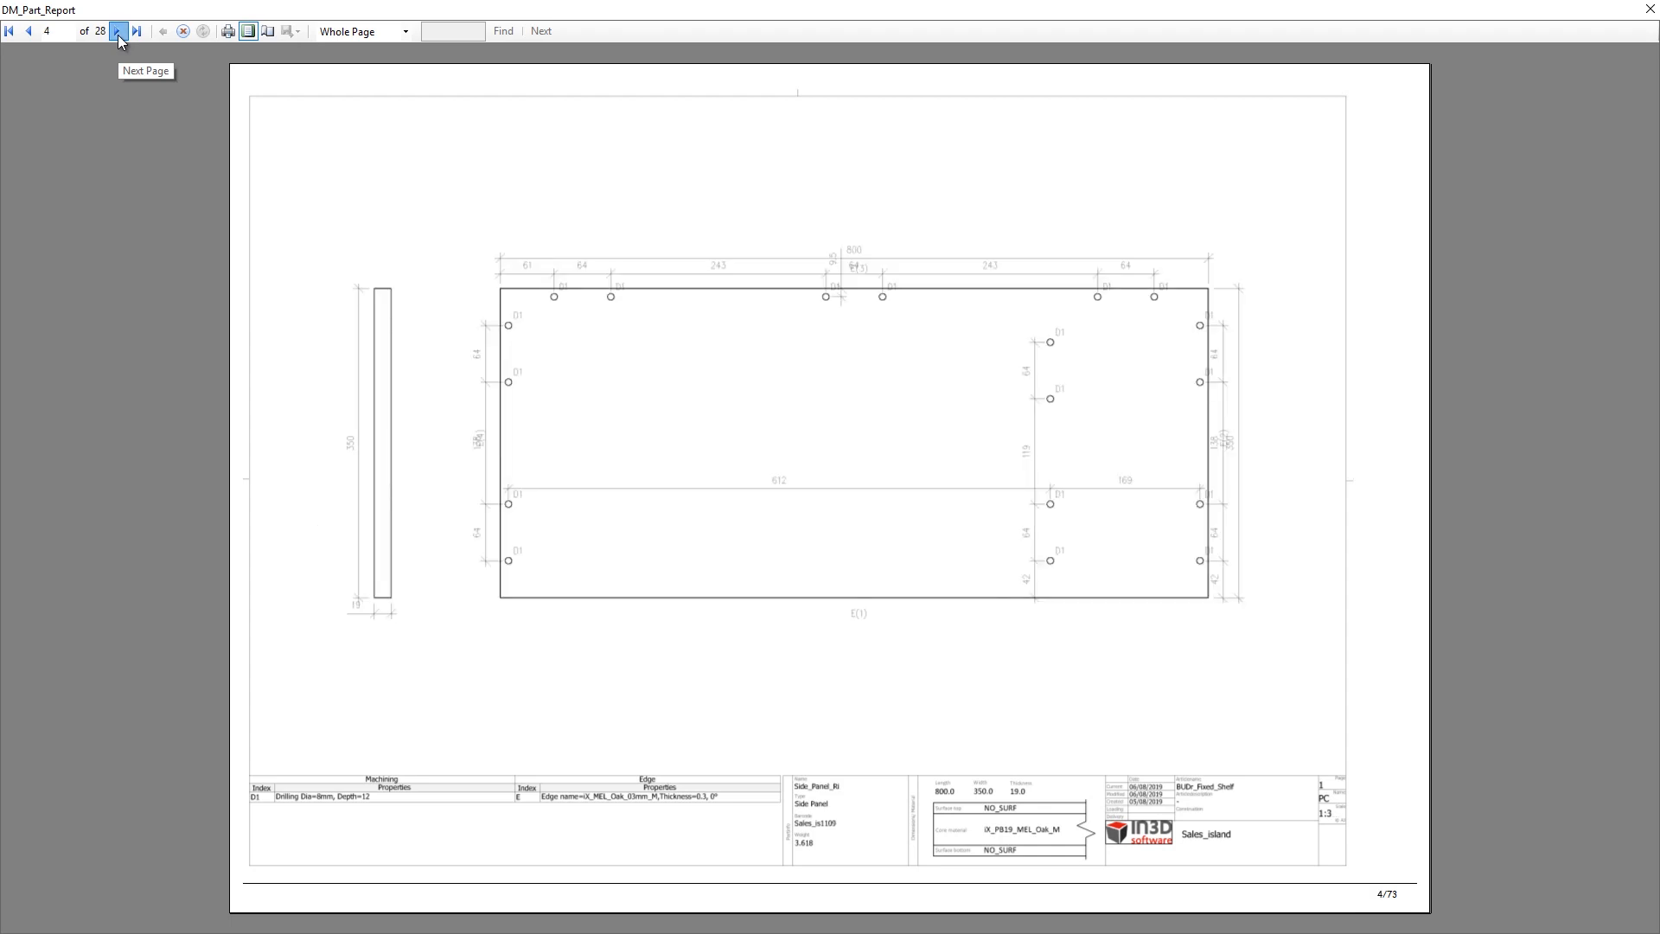
{"action": "left_click", "coordinate": [116, 32]}
{"action": "left_click", "coordinate": [116, 32]}
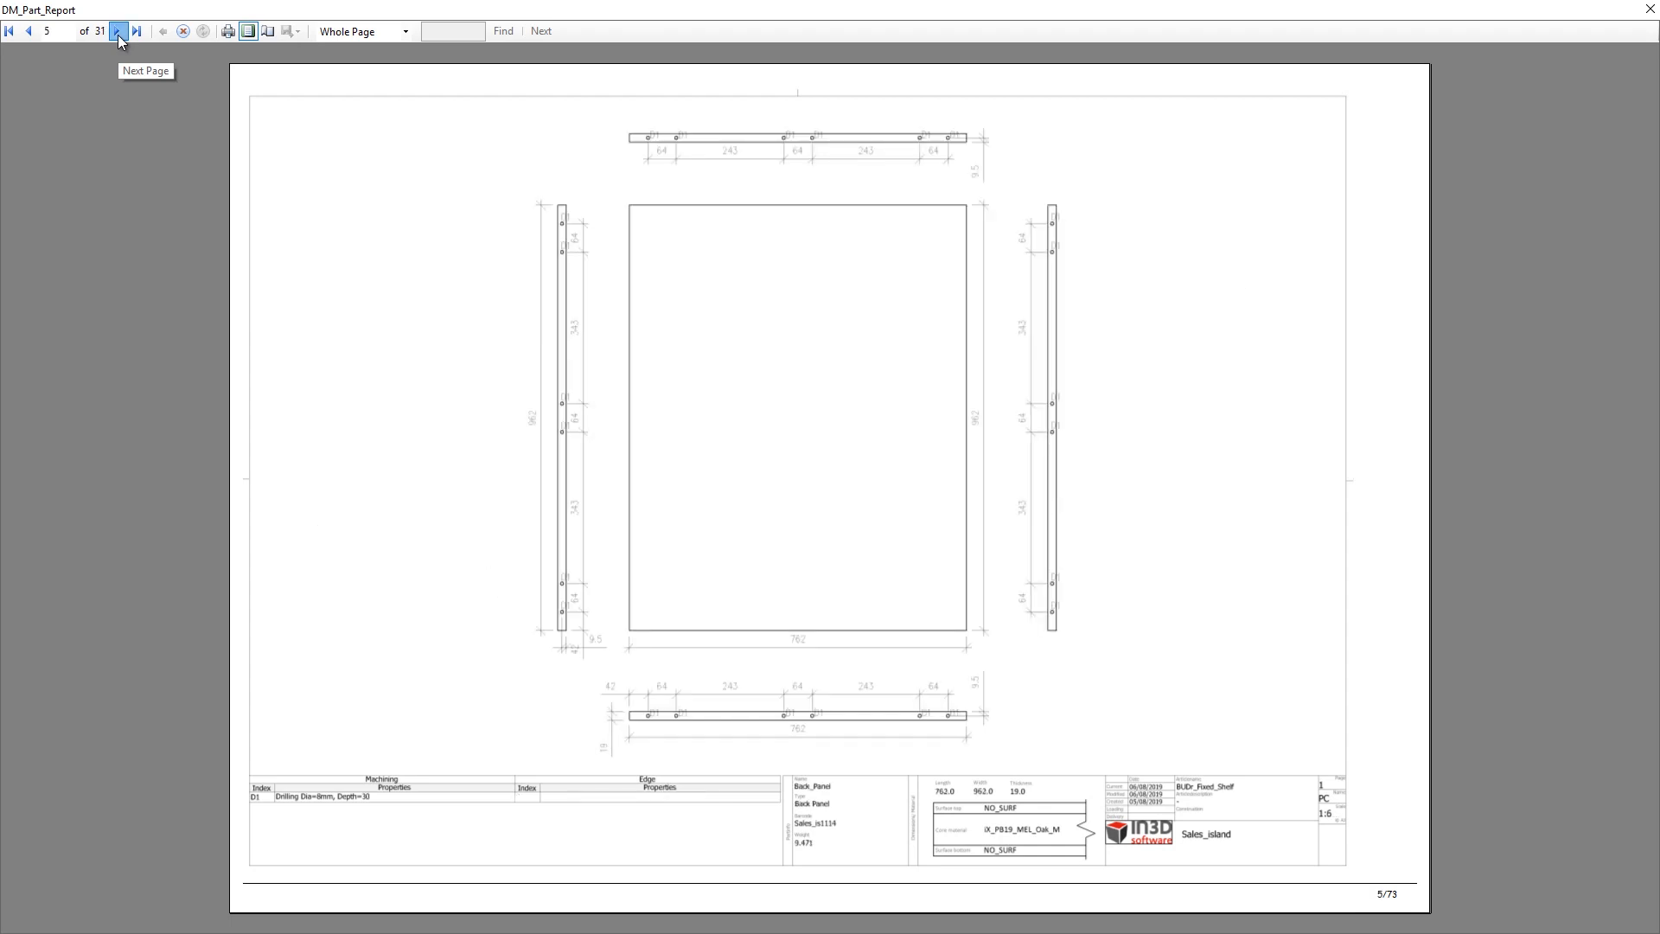
{"action": "left_click", "coordinate": [117, 32]}
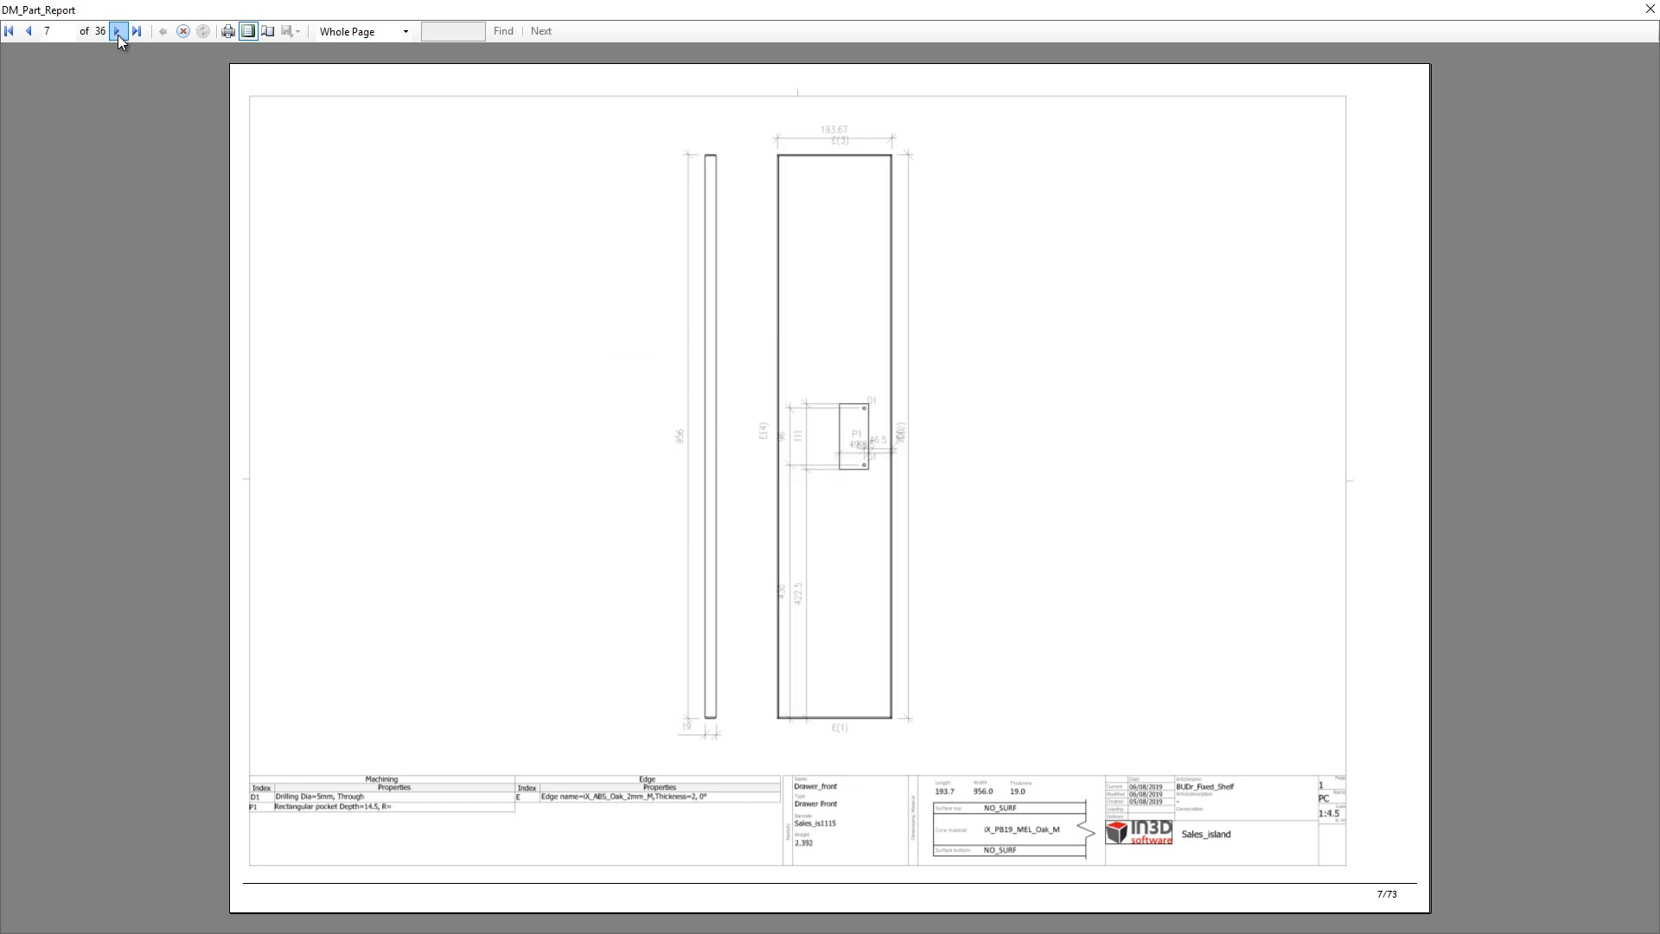
{"action": "left_click", "coordinate": [117, 32]}
{"action": "left_click", "coordinate": [117, 32]}
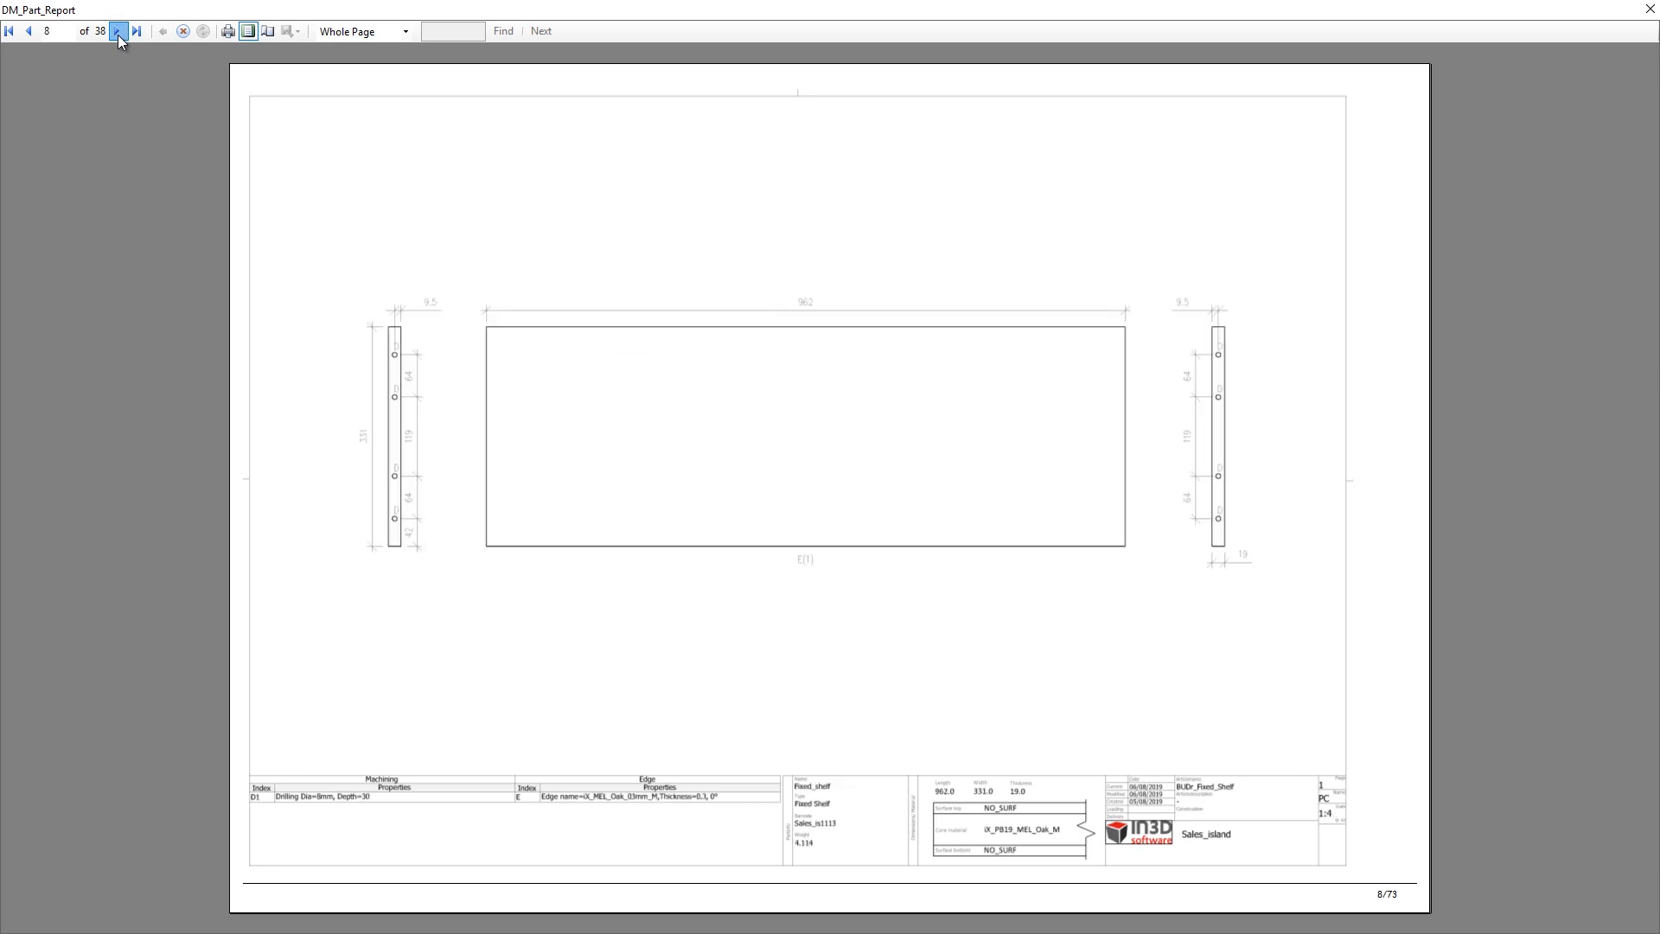
{"action": "double_click", "coordinate": [116, 32]}
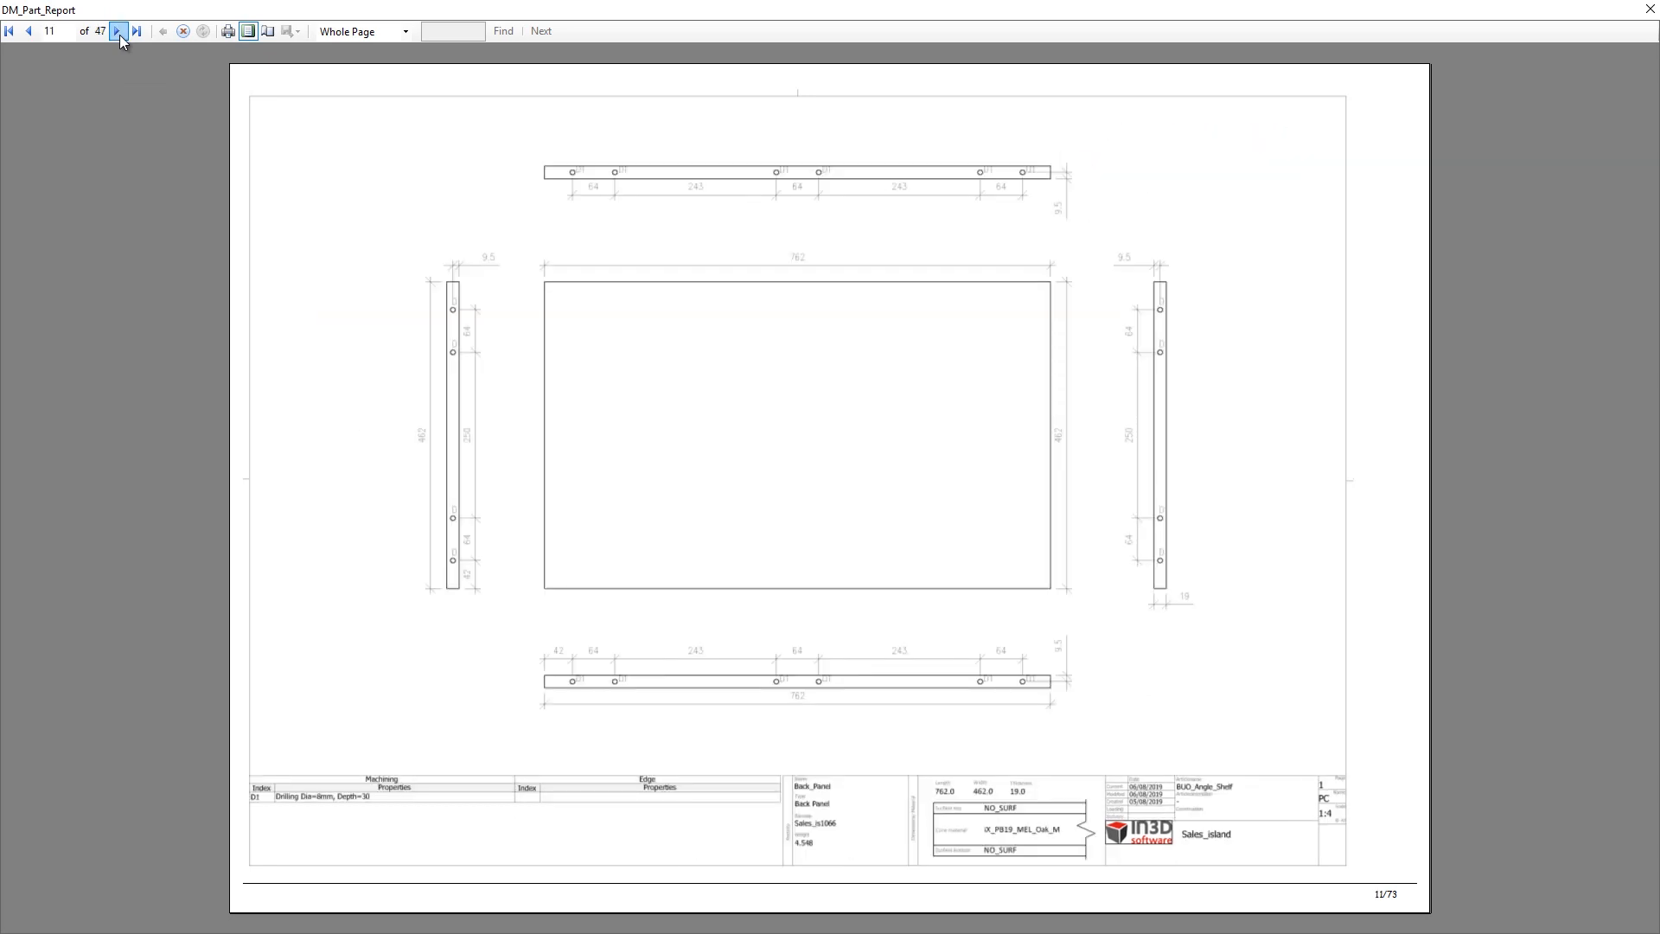
Close the DM_Part_Report and the report selection, and create a scene from the complete sales island in the plan view.
{"action": "left_click", "coordinate": [1649, 9]}
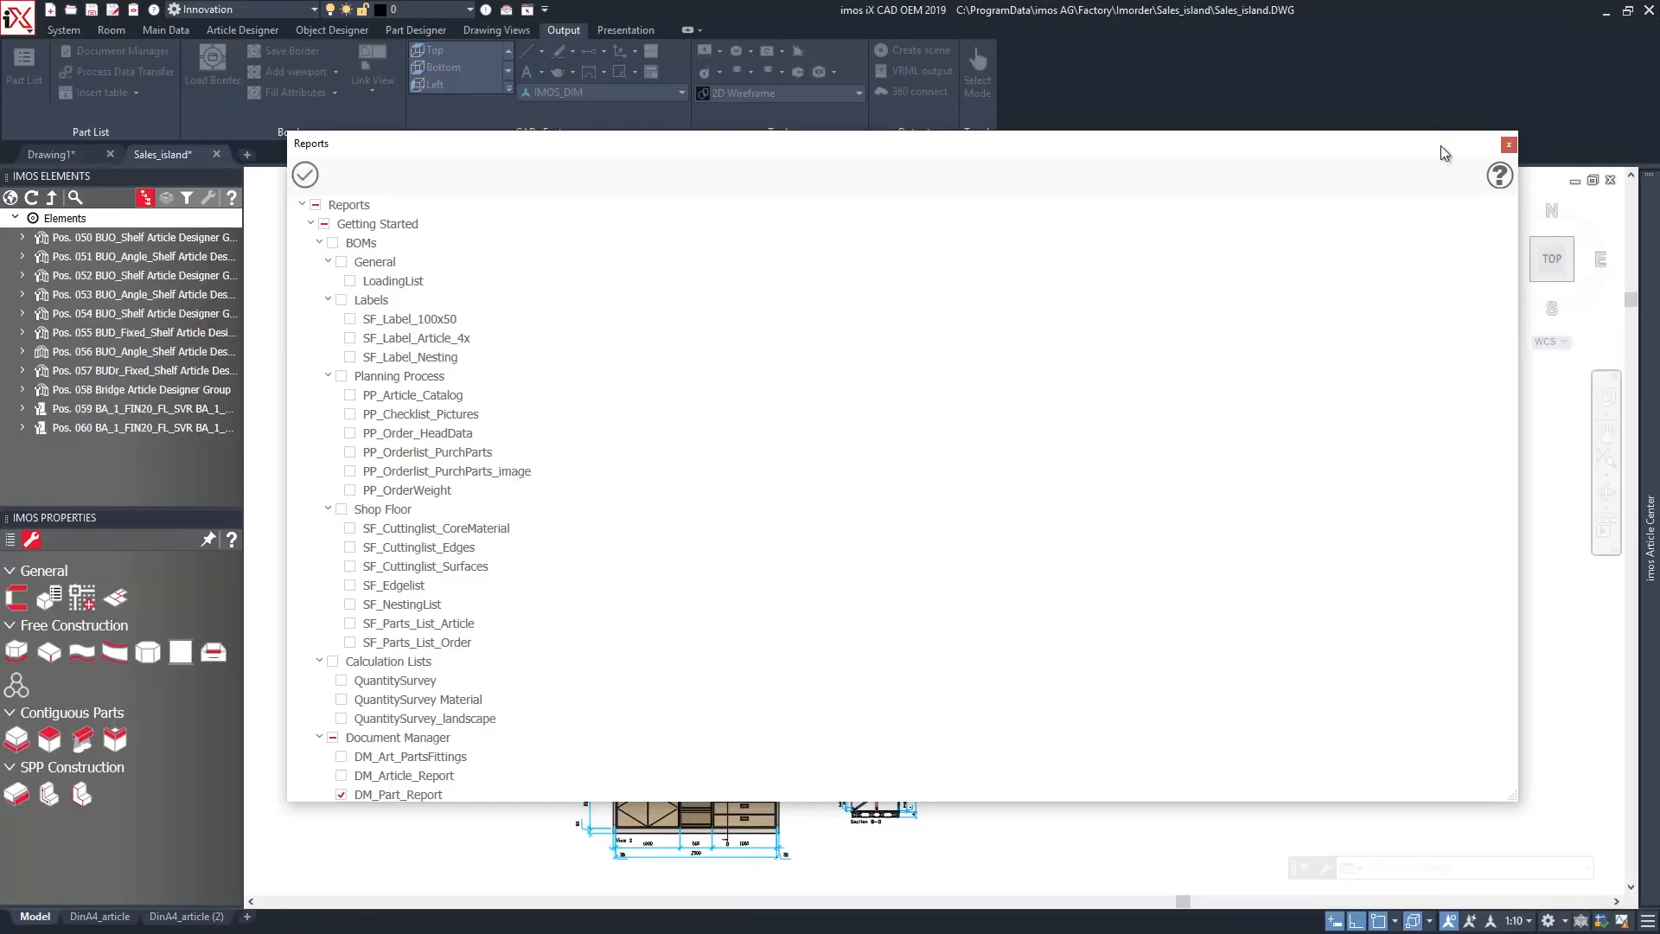
{"action": "left_click", "coordinate": [1506, 144]}
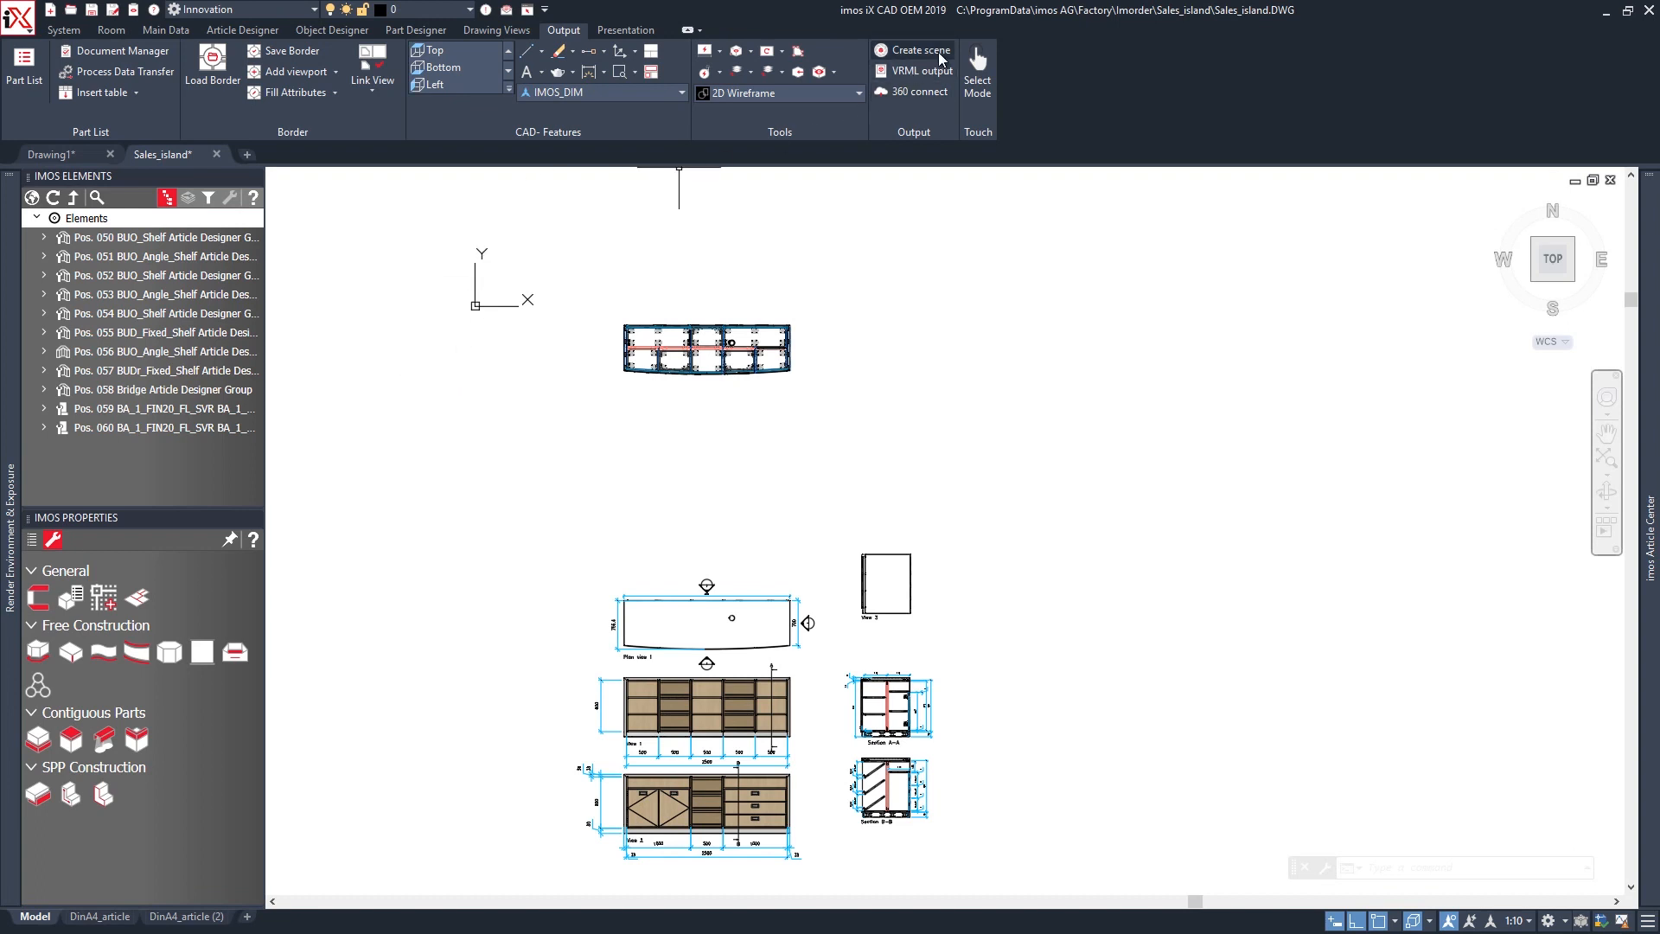
{"action": "left_click", "coordinate": [937, 52]}
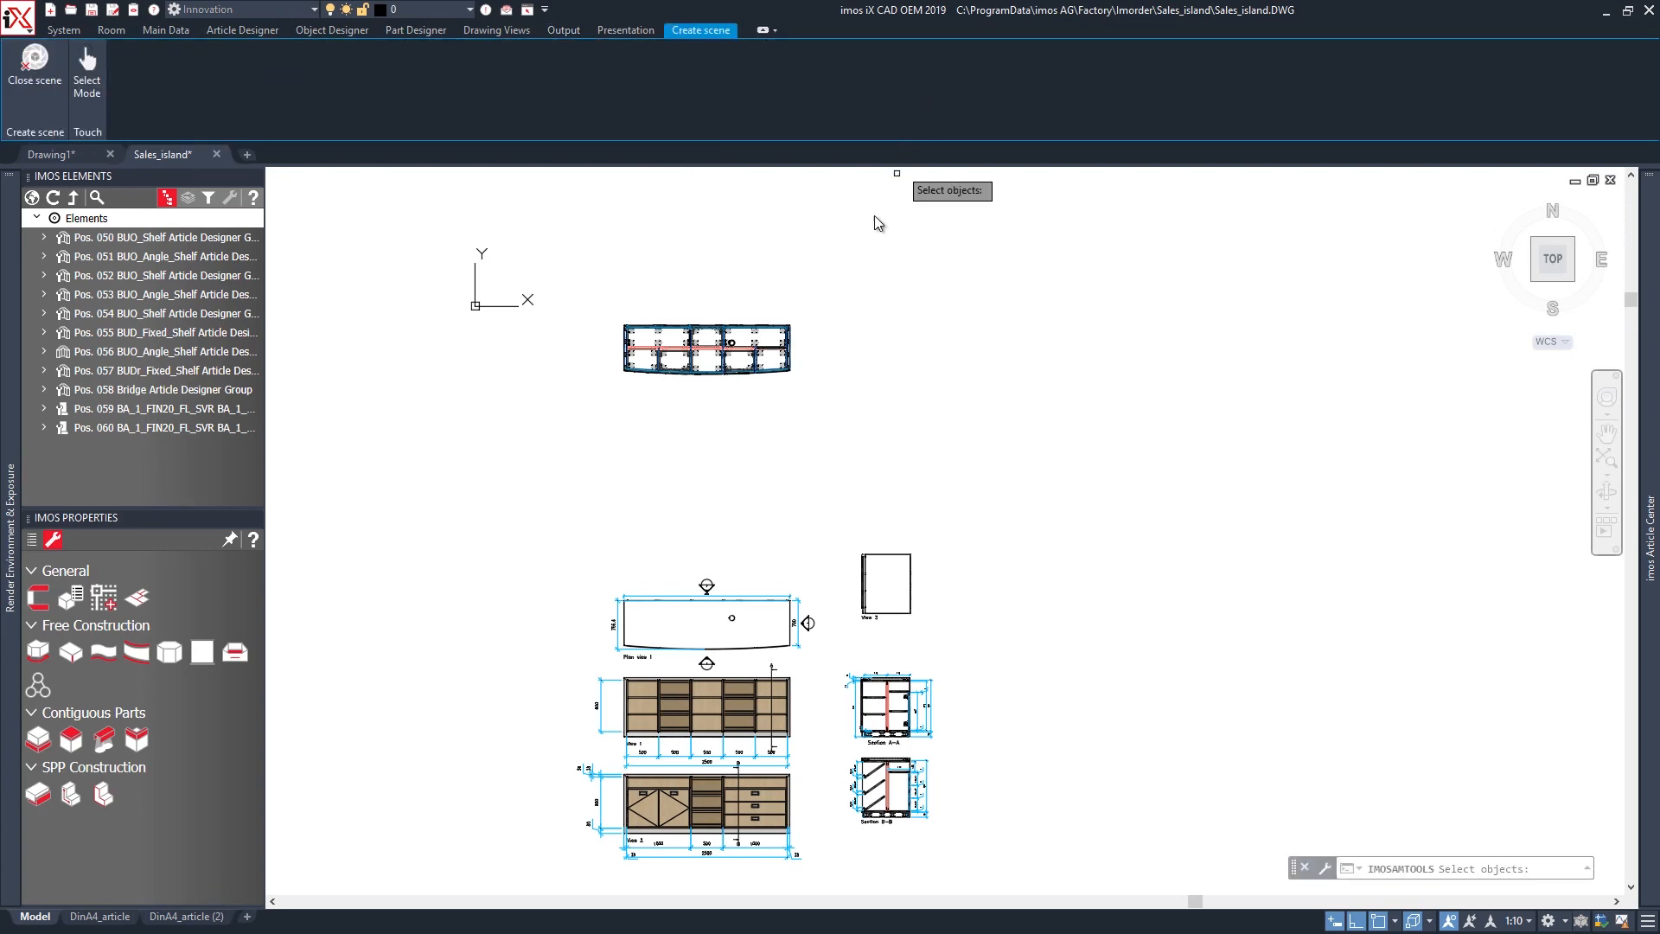
{"action": "left_click", "coordinate": [824, 297]}
{"action": "left_click", "coordinate": [573, 408]}
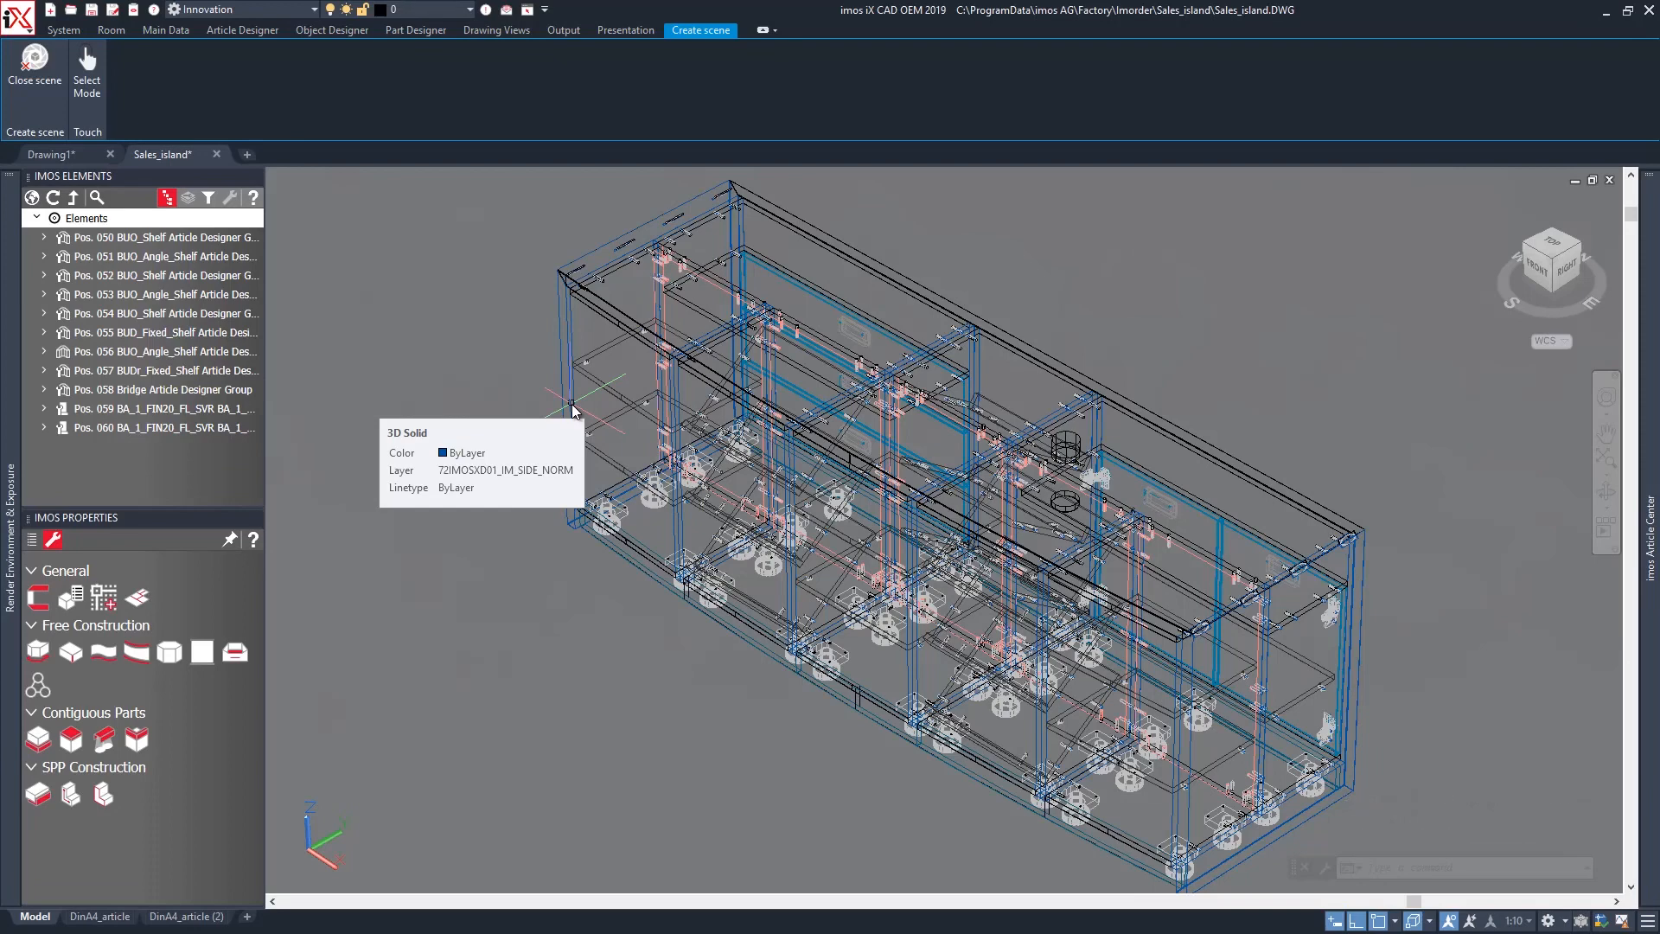
Set the render size to 3300 x 2550 px, the render environment's exposure to 7 and the white balance slightly warmer.
{"action": "left_click", "coordinate": [624, 31]}
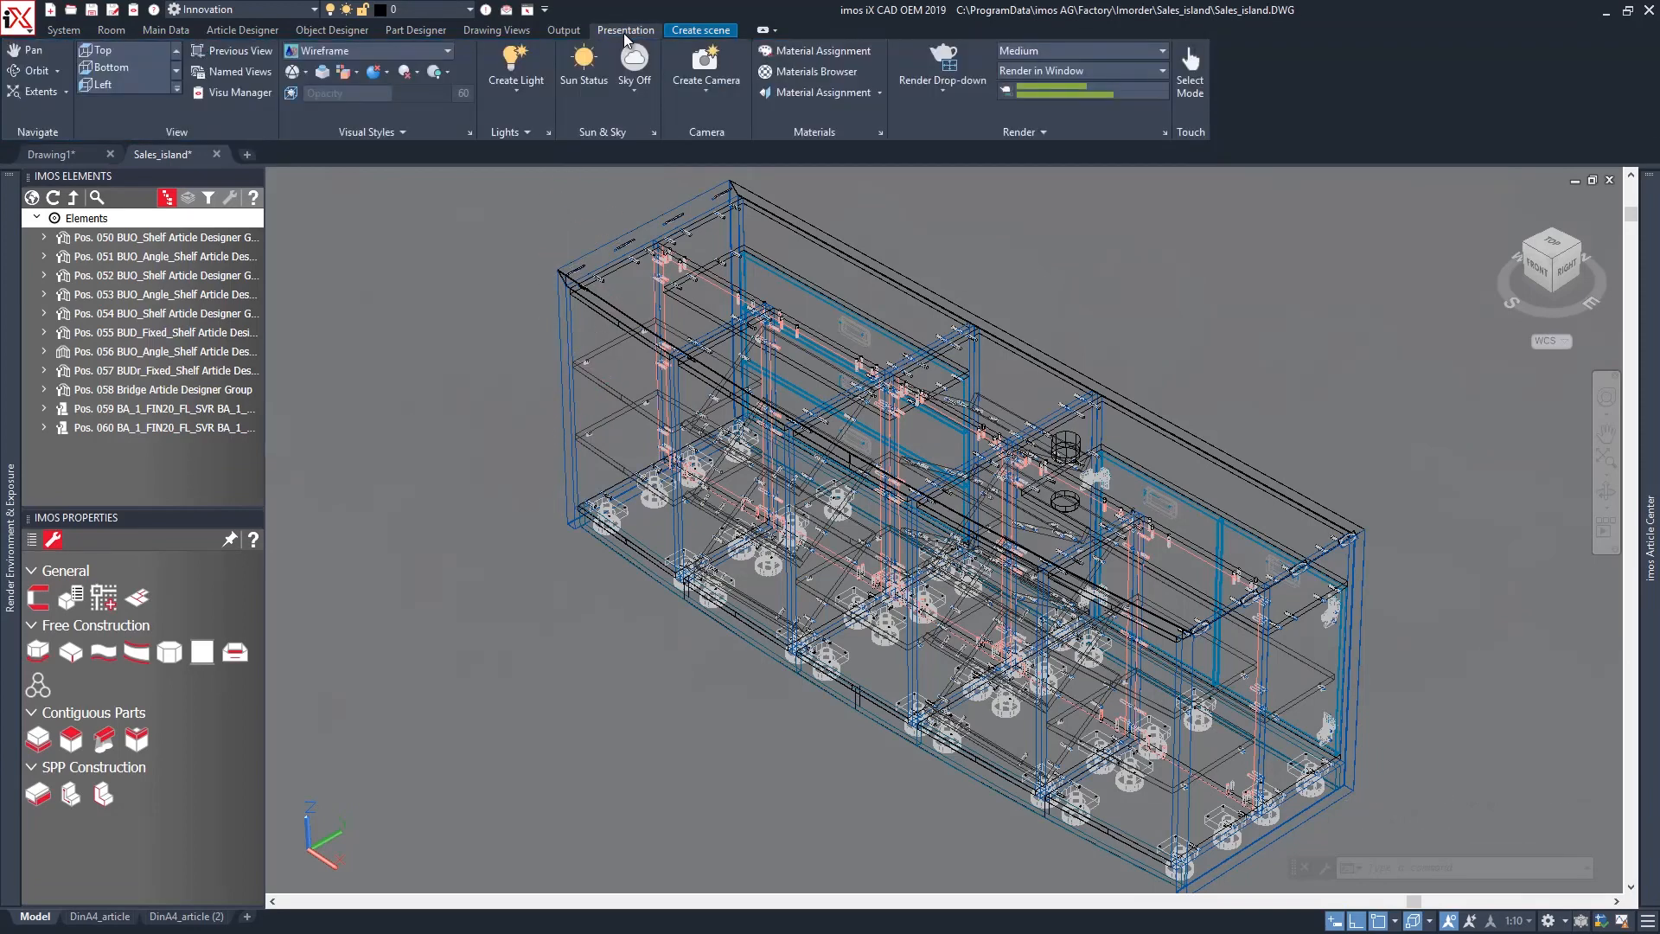
{"action": "left_click", "coordinate": [957, 87]}
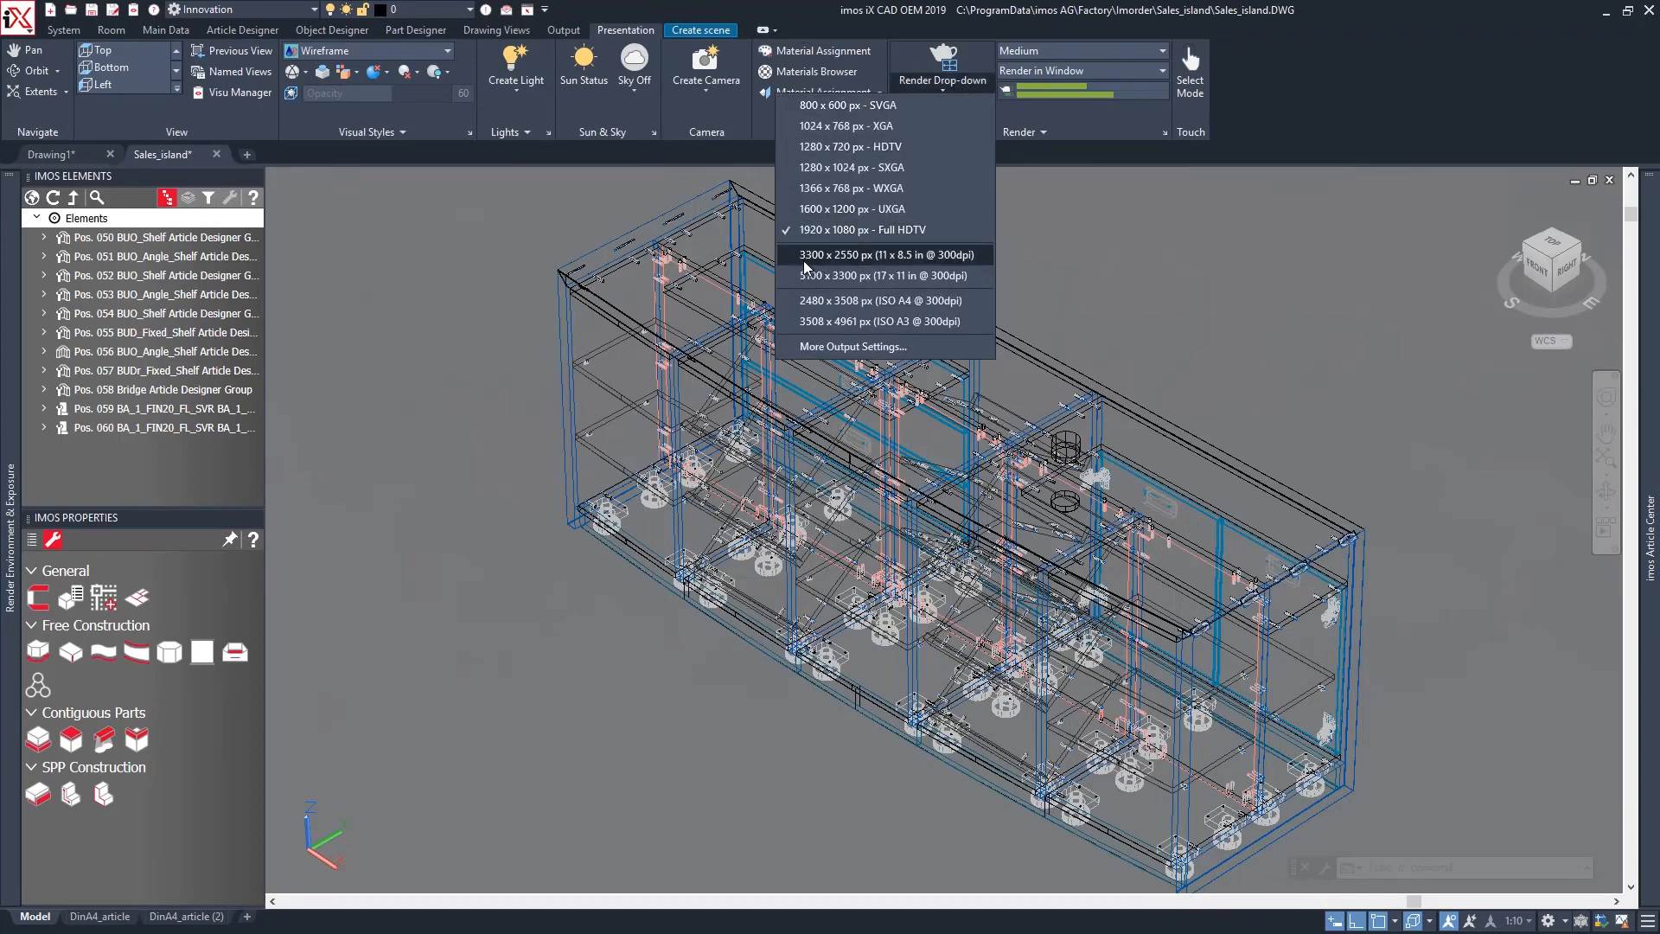
{"action": "left_click", "coordinate": [853, 256]}
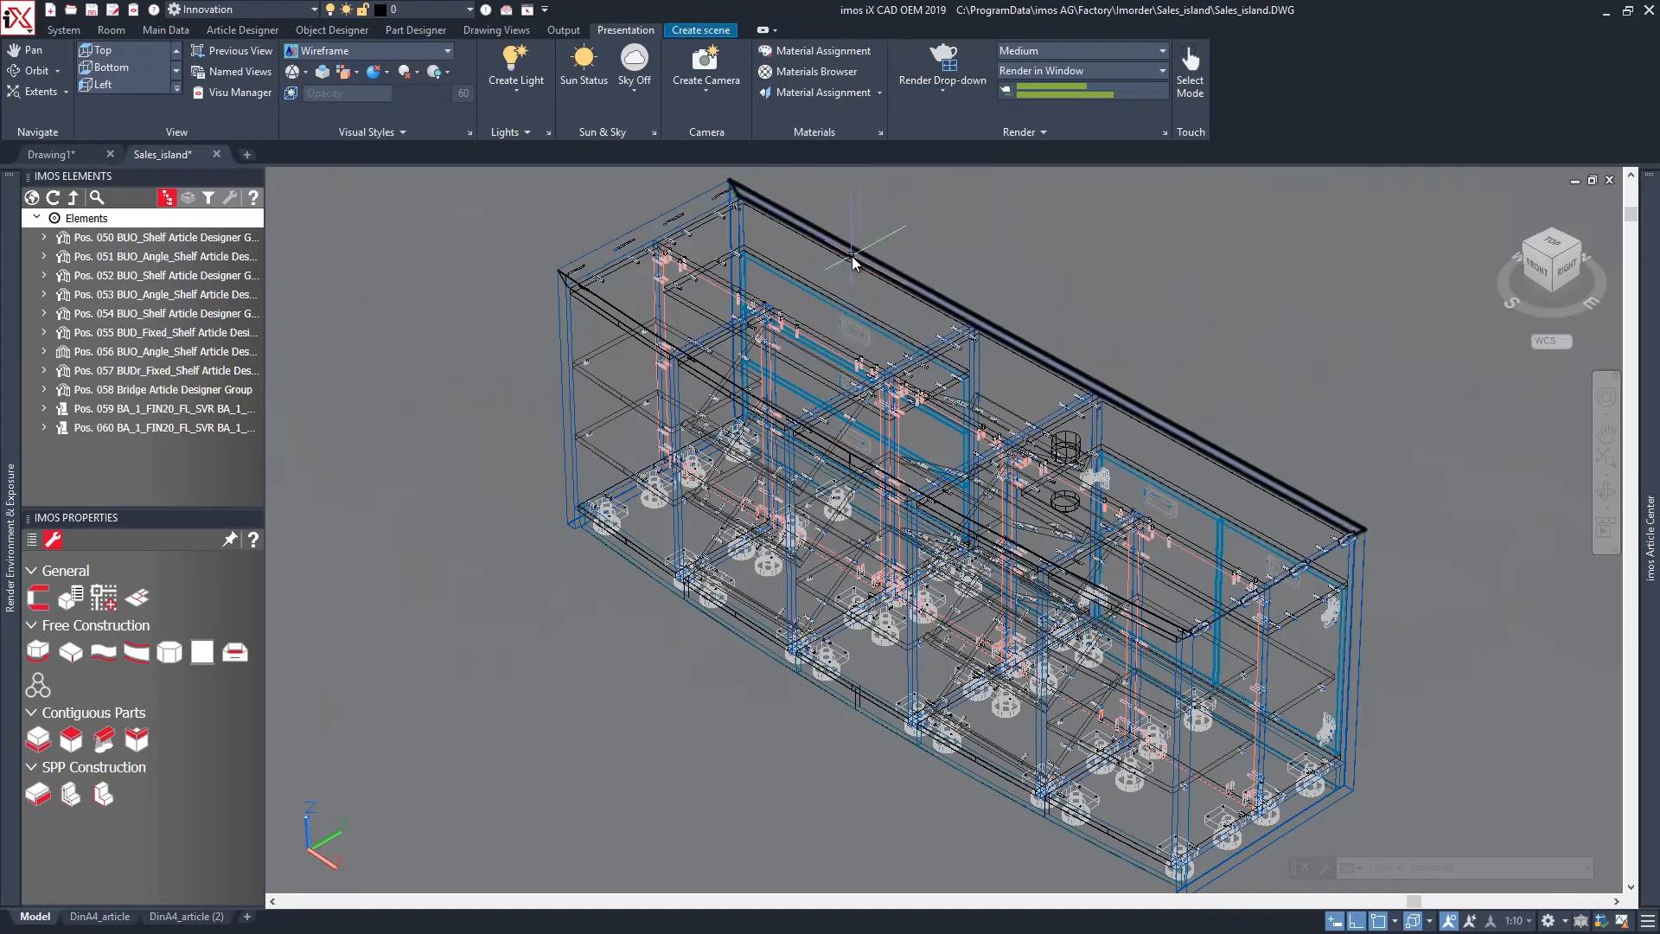
{"action": "left_click", "coordinate": [985, 132]}
{"action": "left_click", "coordinate": [966, 160]}
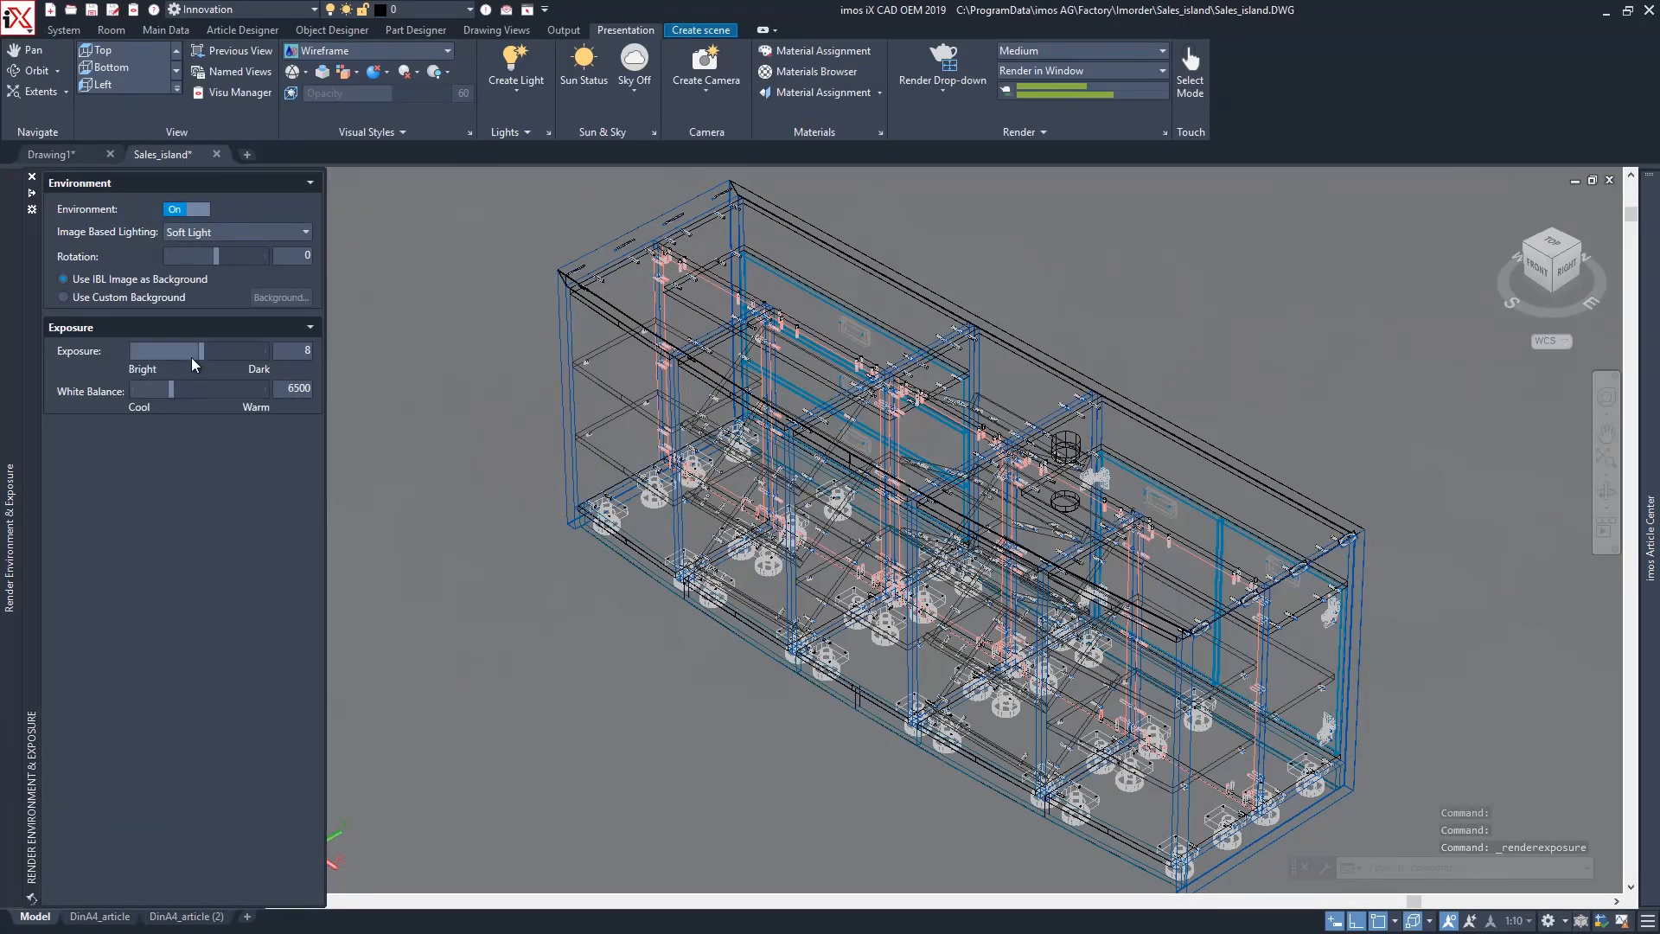
{"action": "left_click_drag", "start_coordinate": [199, 355], "coordinate": [195, 356]}
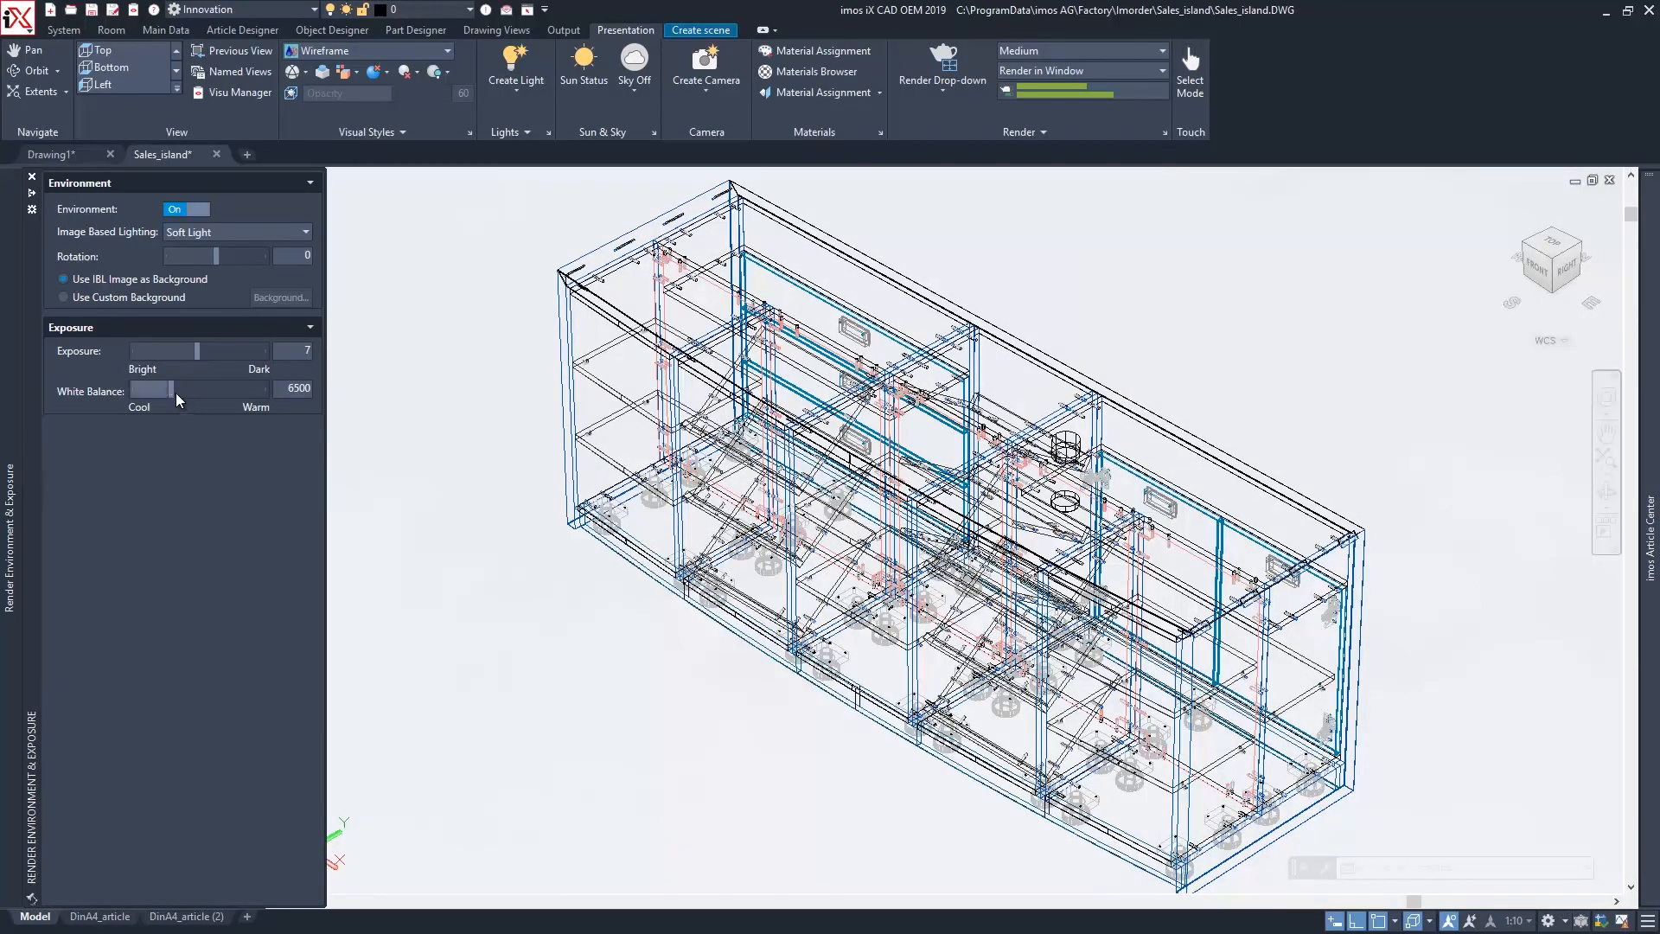
{"action": "left_click_drag", "start_coordinate": [176, 392], "coordinate": [179, 392]}
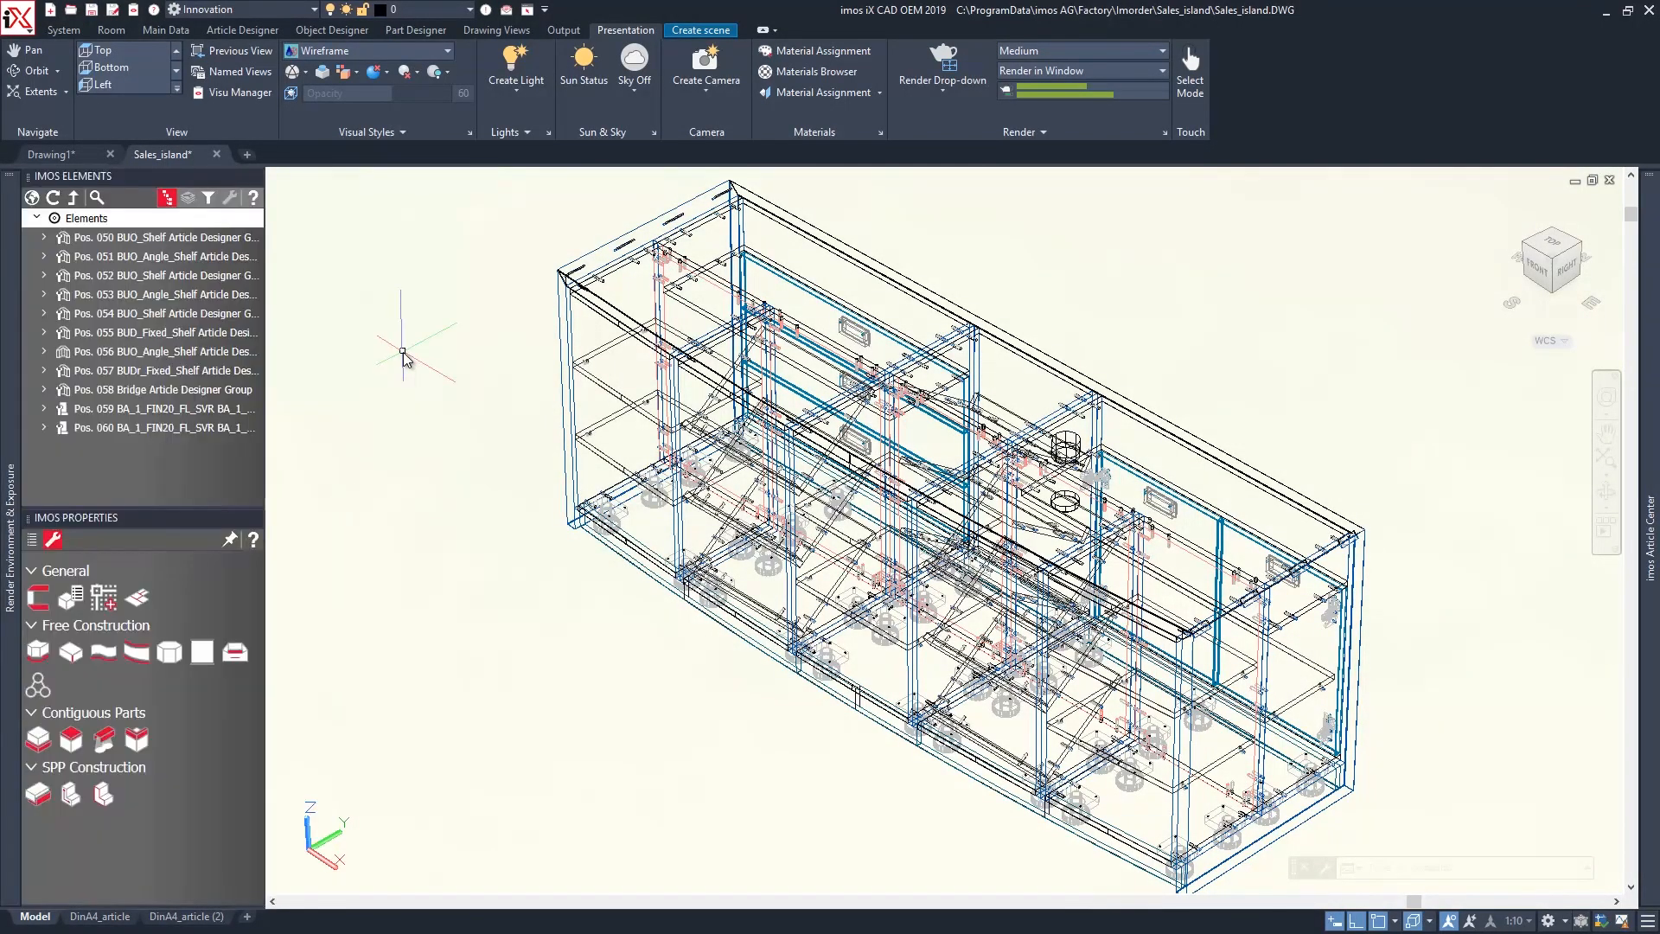
Render the sales island scene at 3300 x 2550 px, save the image as Sales_island-Temp0003.png and close the render window.
{"action": "left_click", "coordinate": [943, 91]}
{"action": "left_click", "coordinate": [835, 258]}
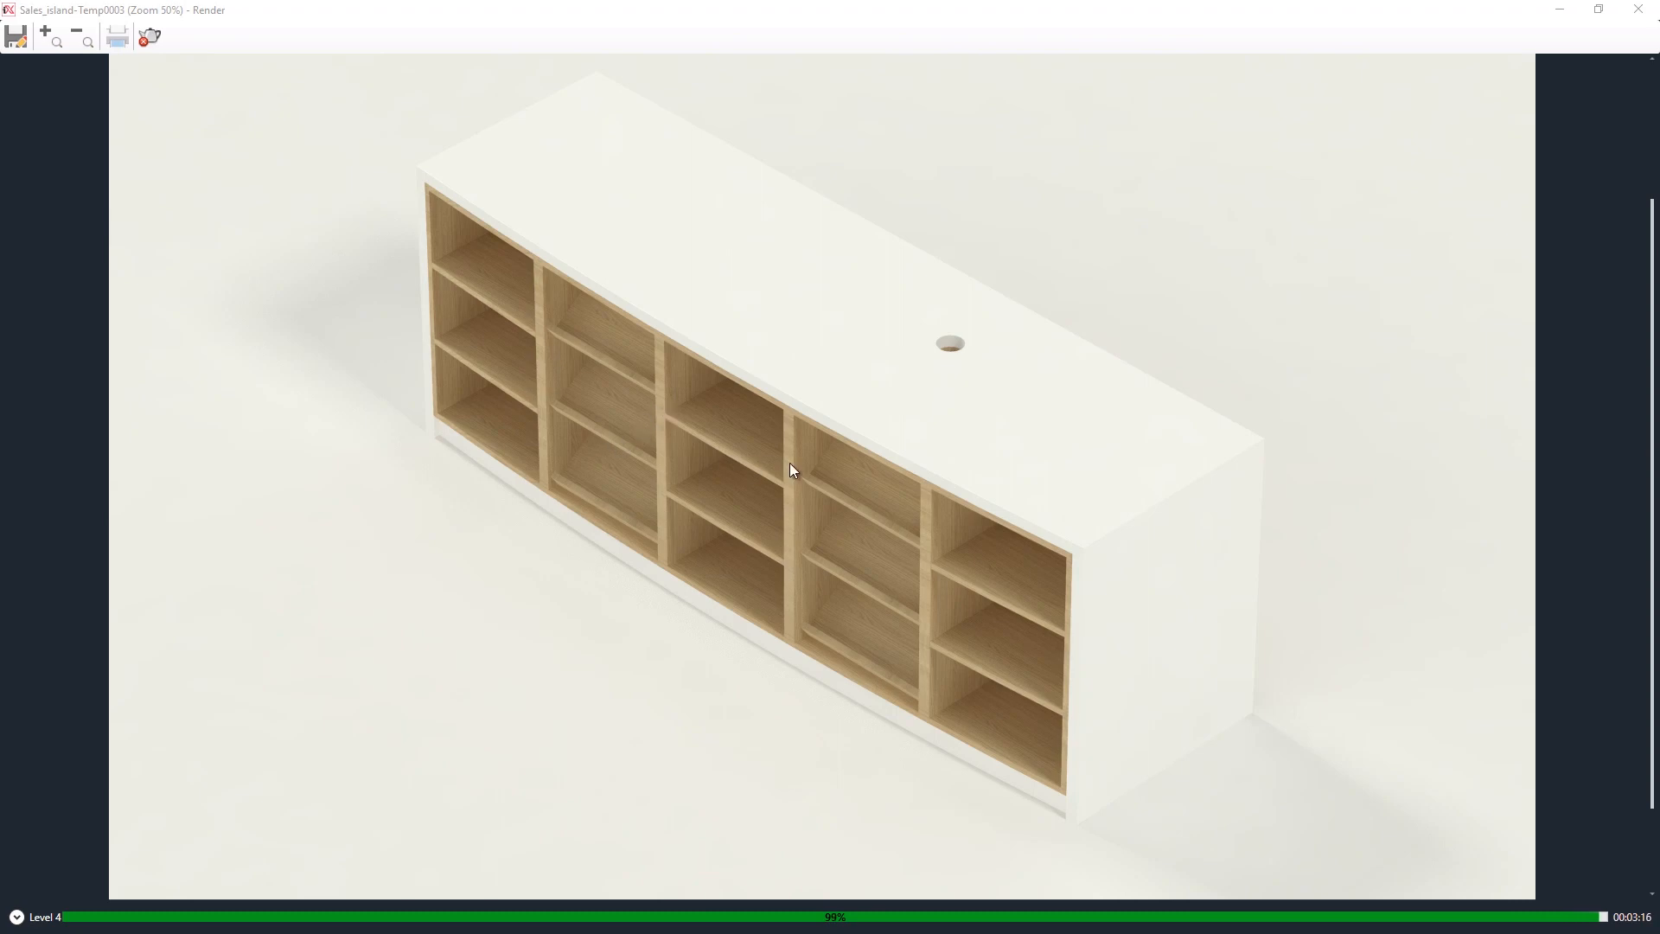
{"action": "scroll", "coordinate": [832, 510], "scroll_direction": "down", "scroll_amount": 1}
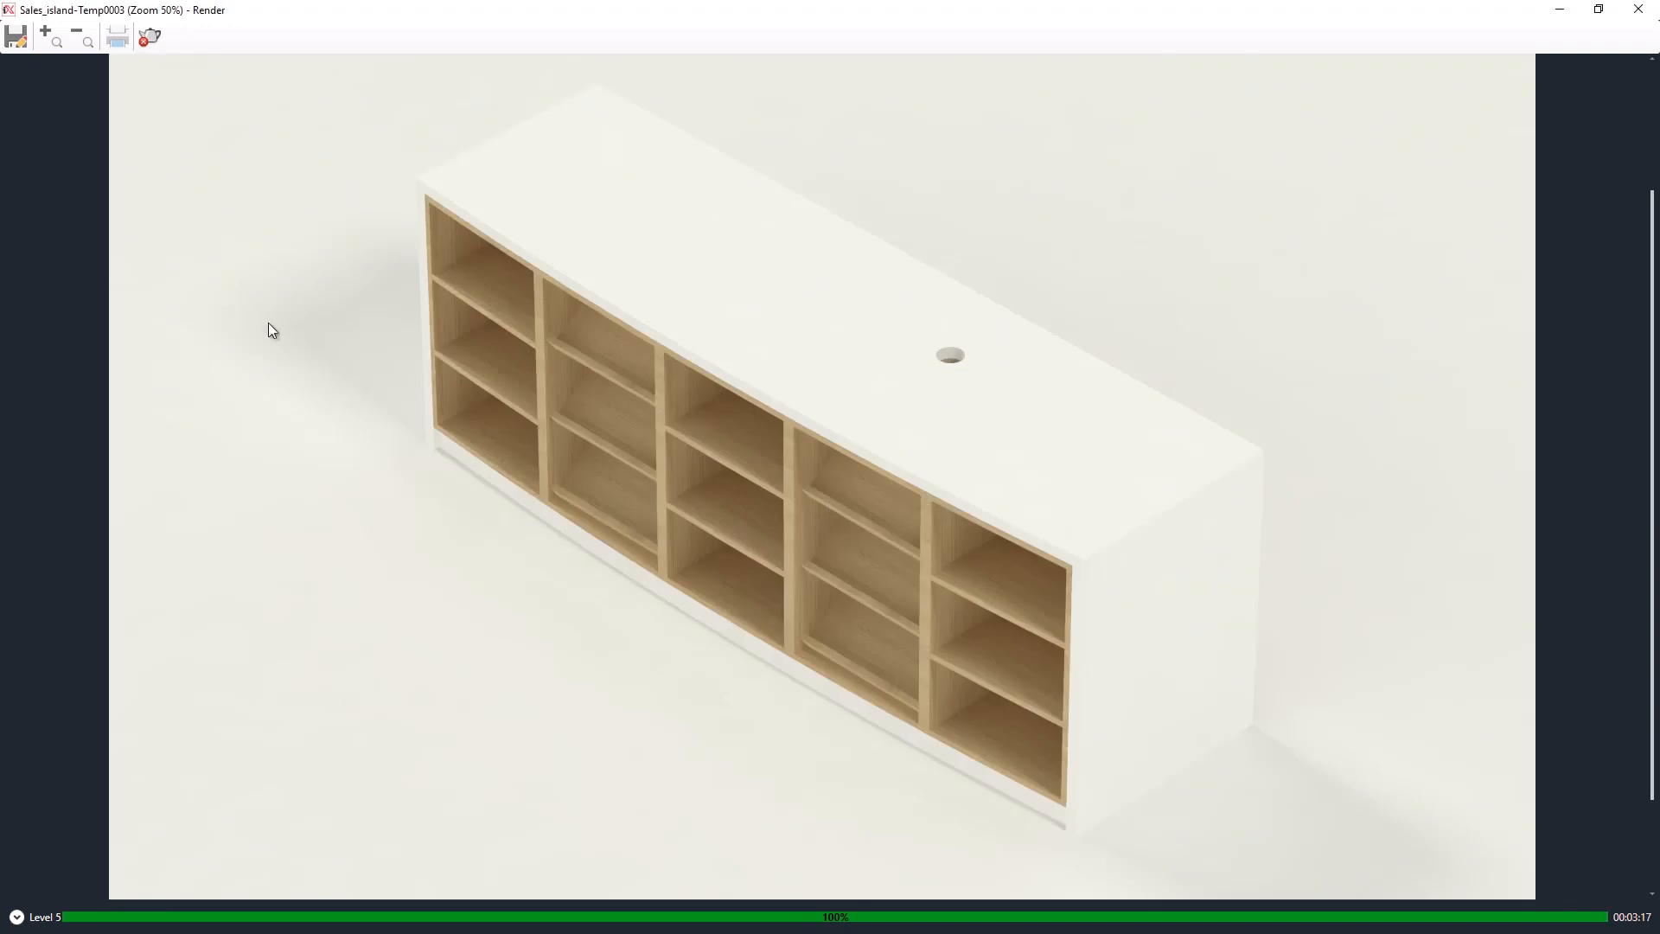
{"action": "left_click", "coordinate": [18, 39]}
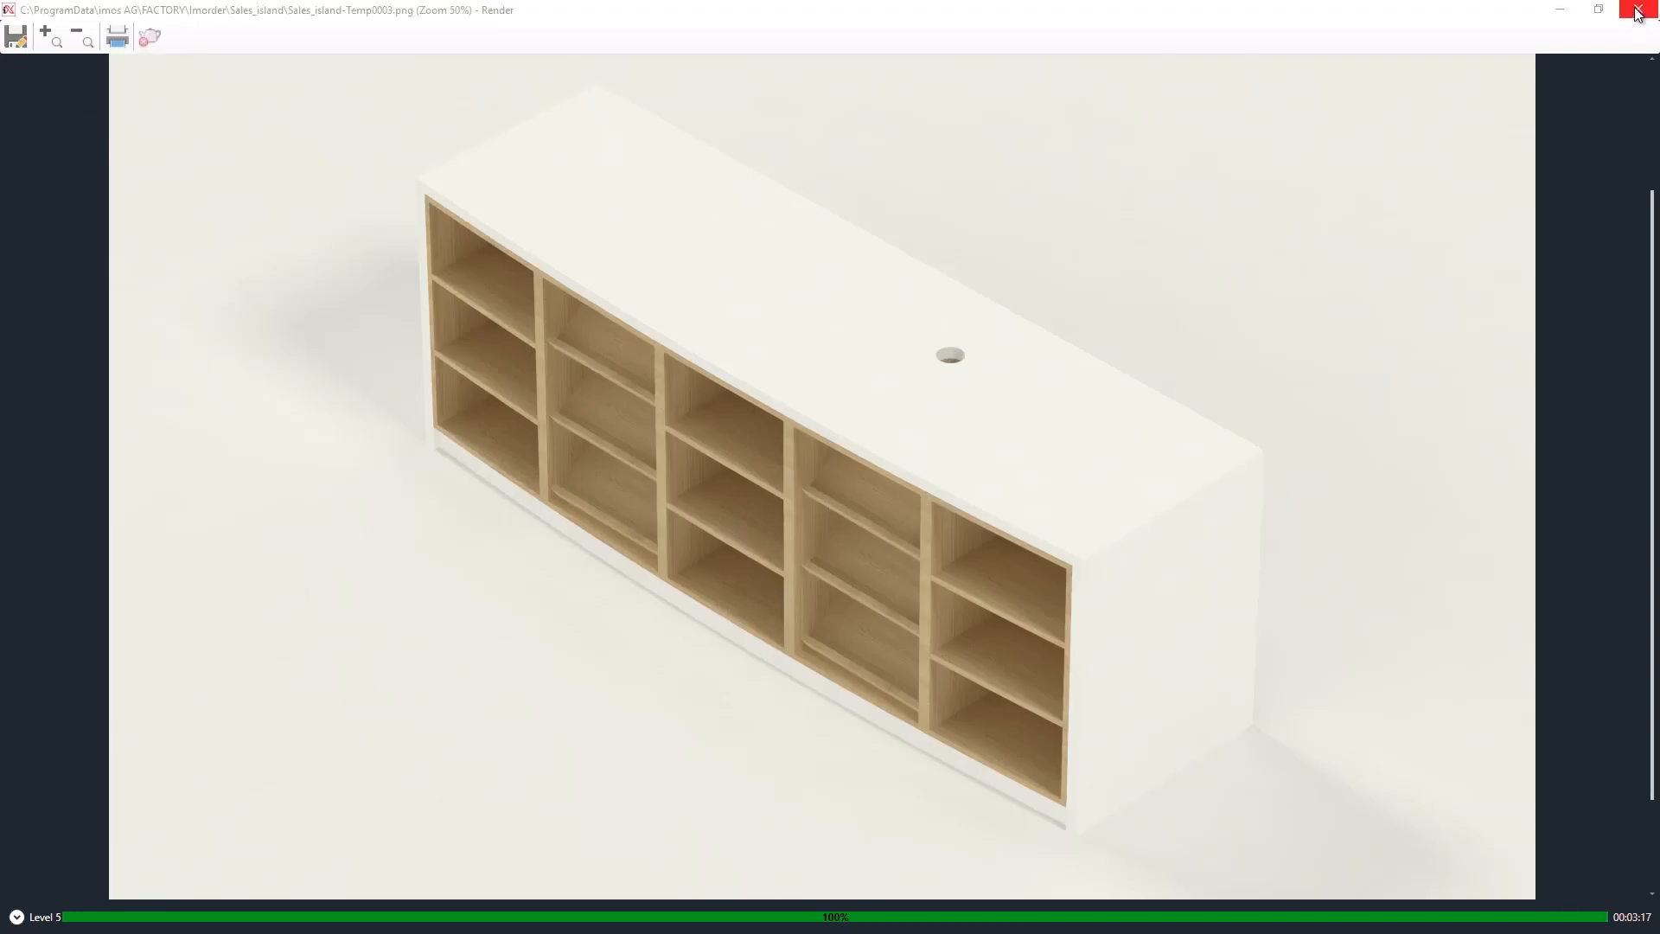
{"action": "left_click", "coordinate": [1639, 9]}
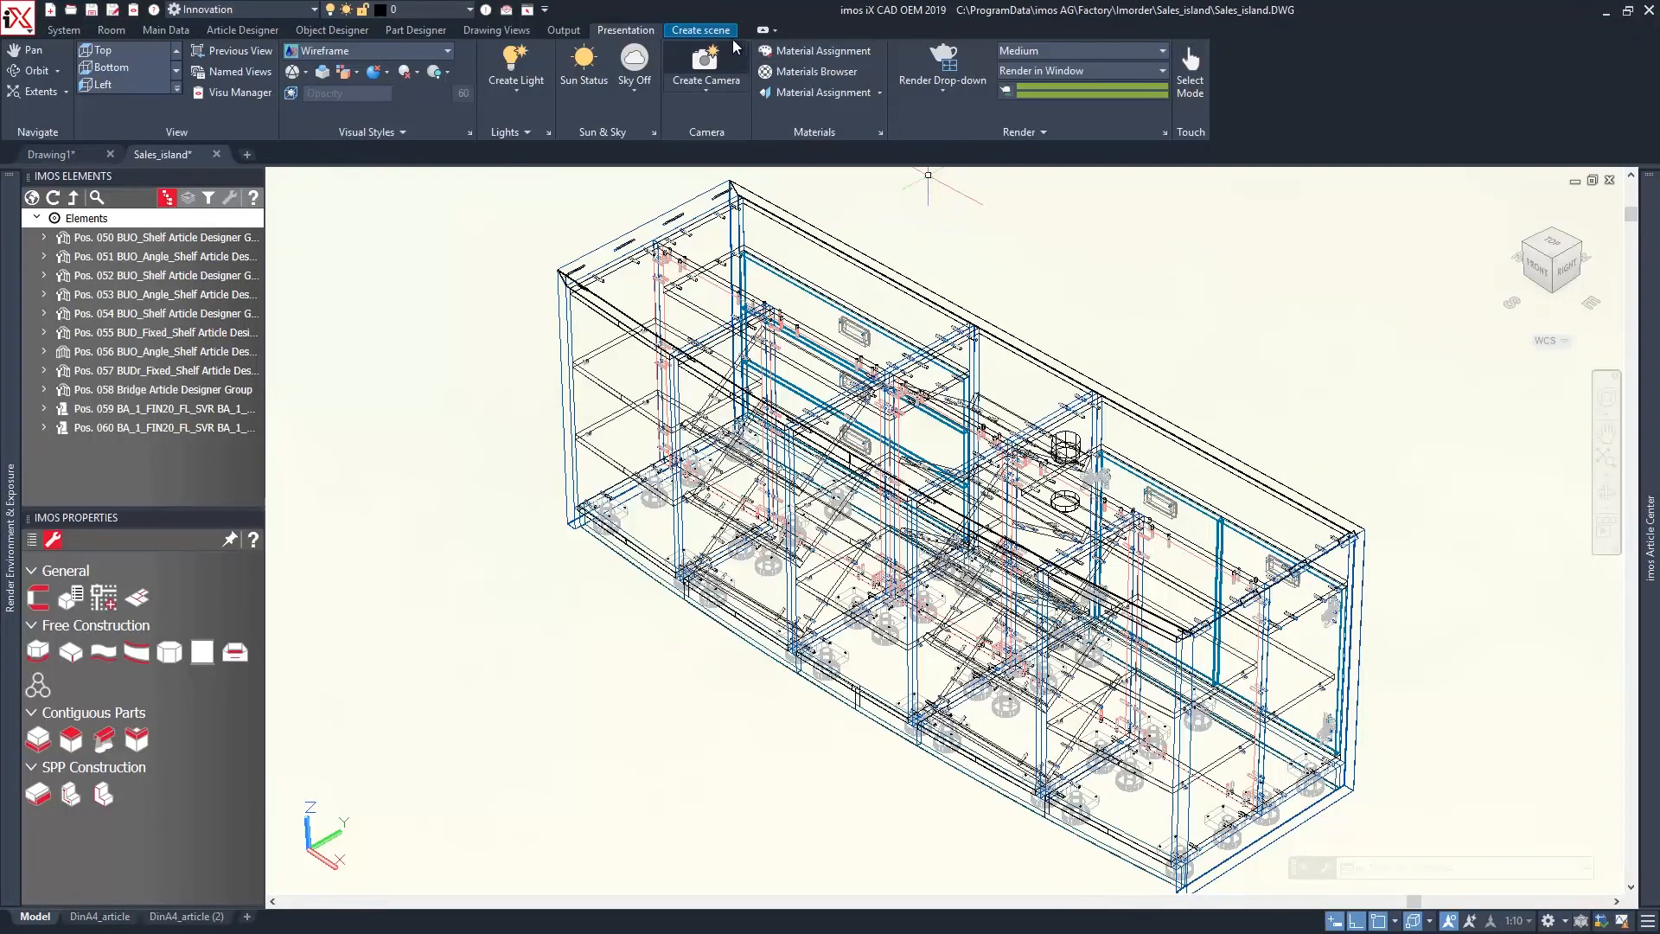
Leave the scene, switch to imos iX Organizer at full size, and calculate the Sales_island order and open its order lines.
{"action": "left_click", "coordinate": [711, 31]}
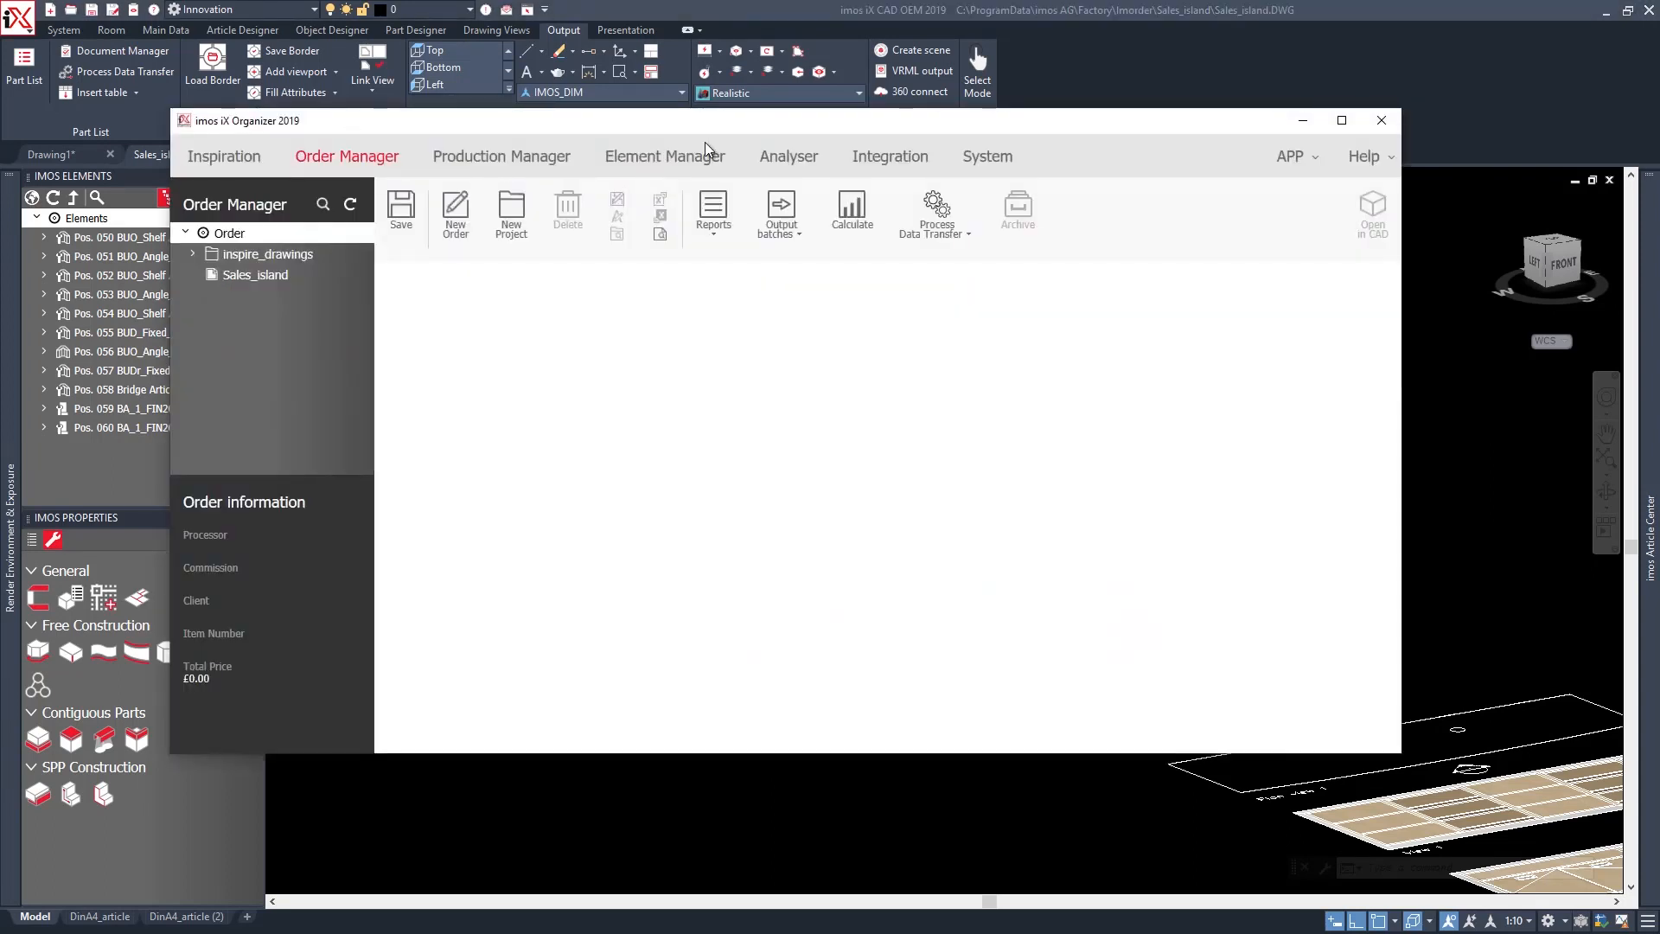
{"action": "left_click", "coordinate": [1340, 121]}
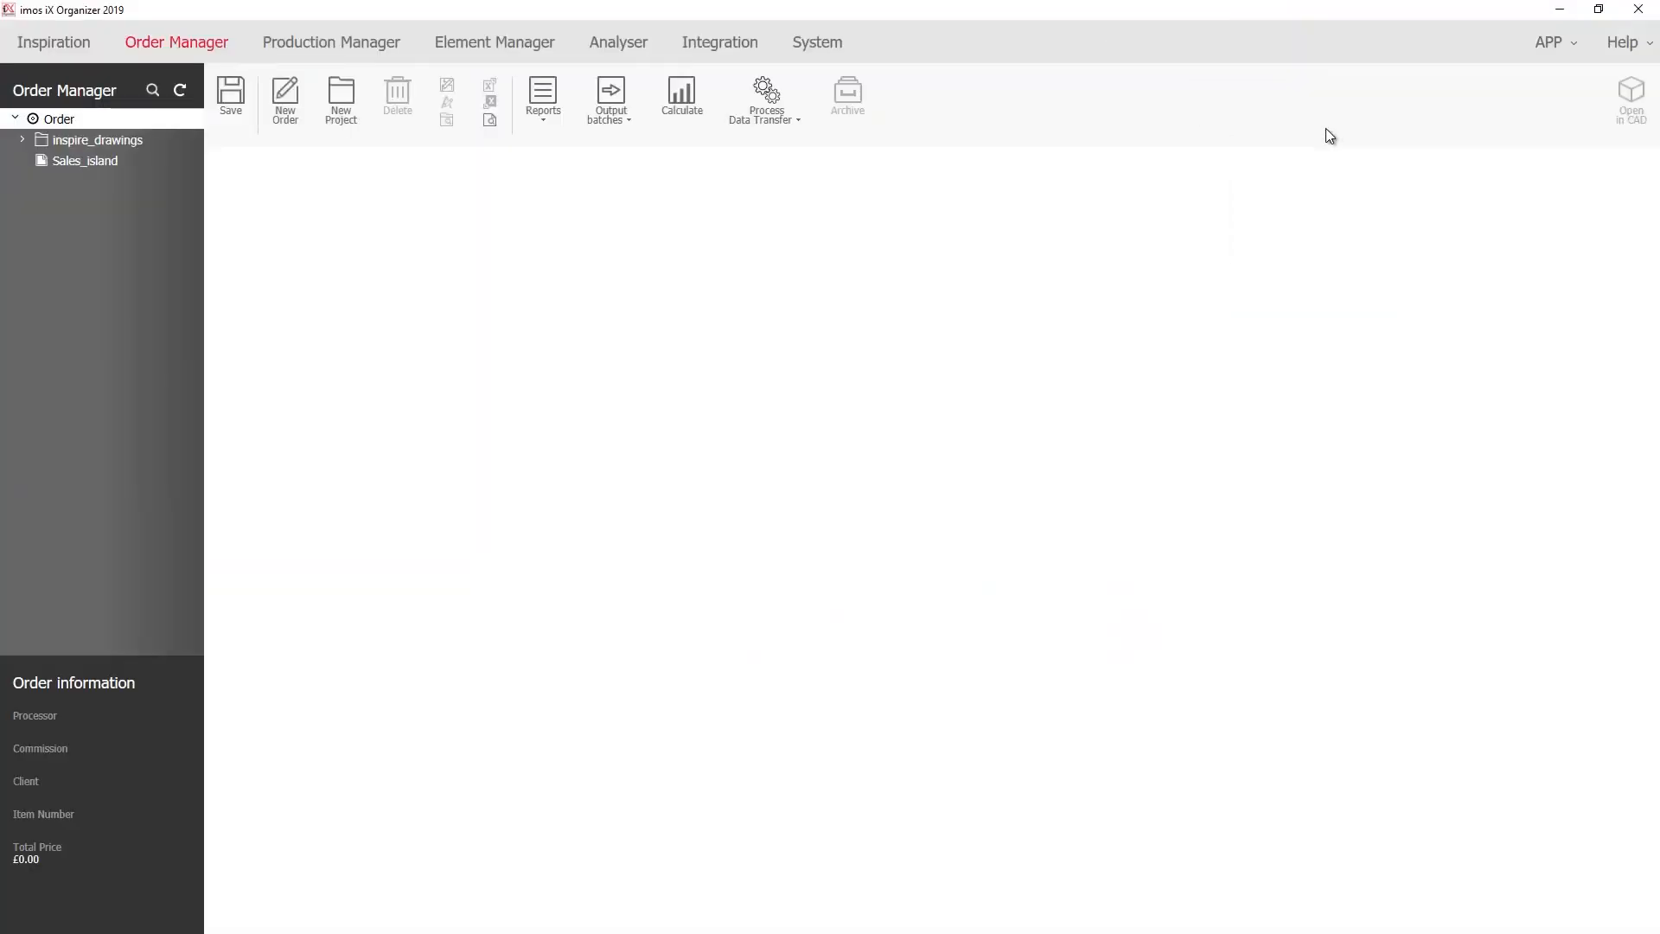
{"action": "left_click", "coordinate": [85, 159]}
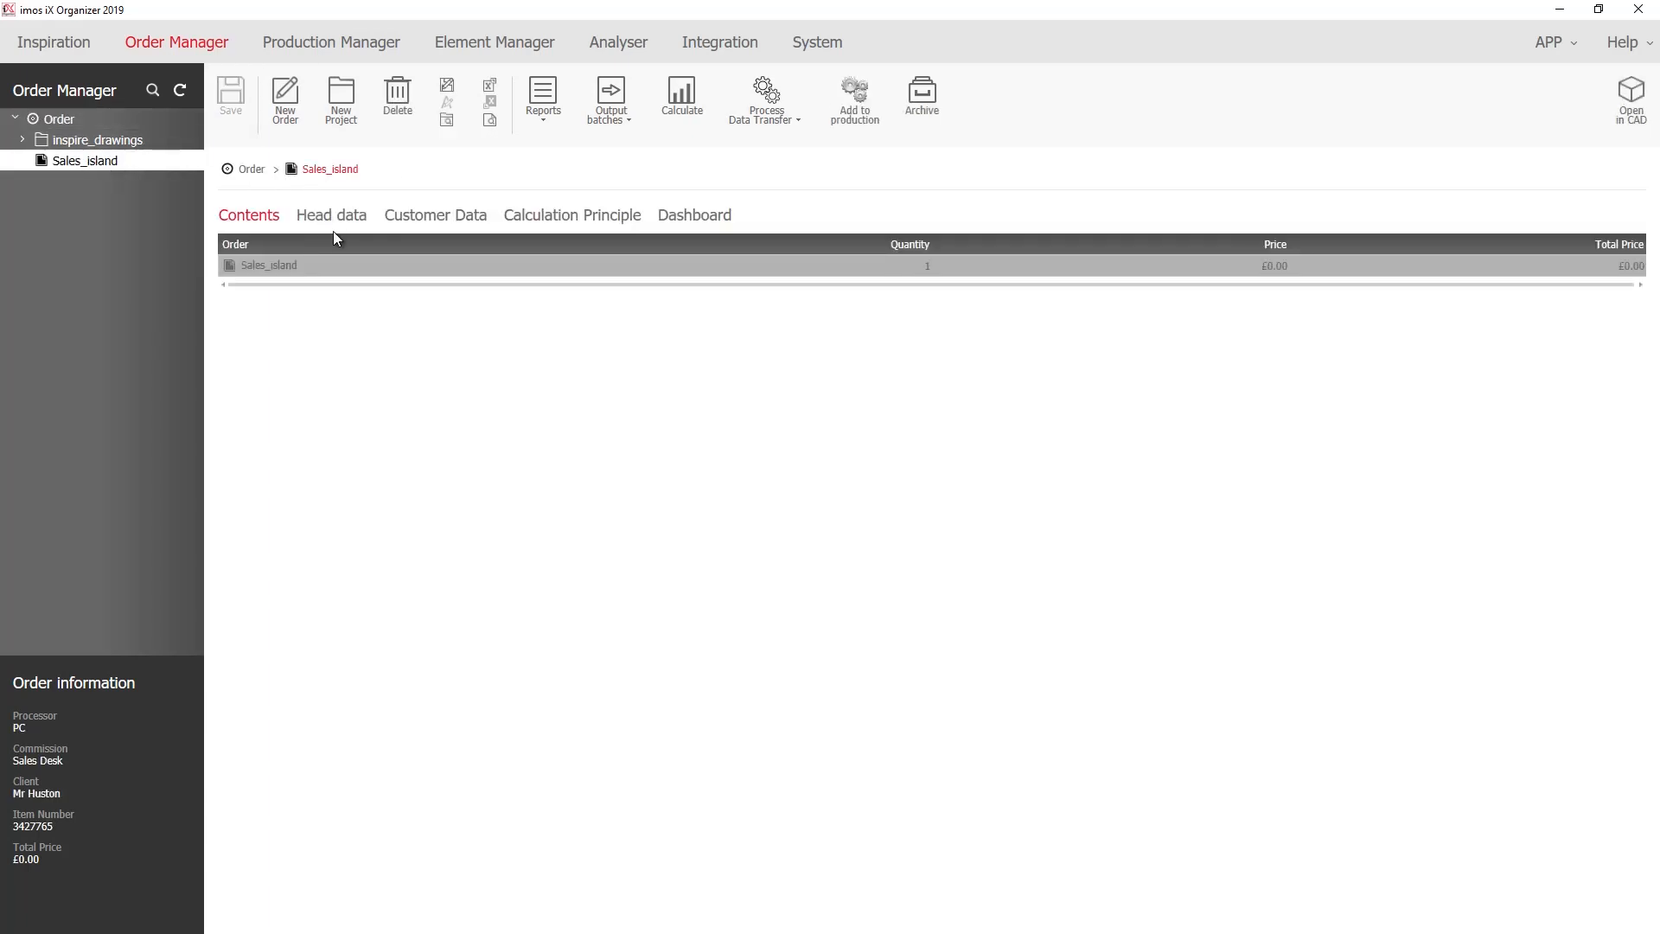
{"action": "left_click", "coordinate": [683, 94]}
{"action": "double_click", "coordinate": [276, 269]}
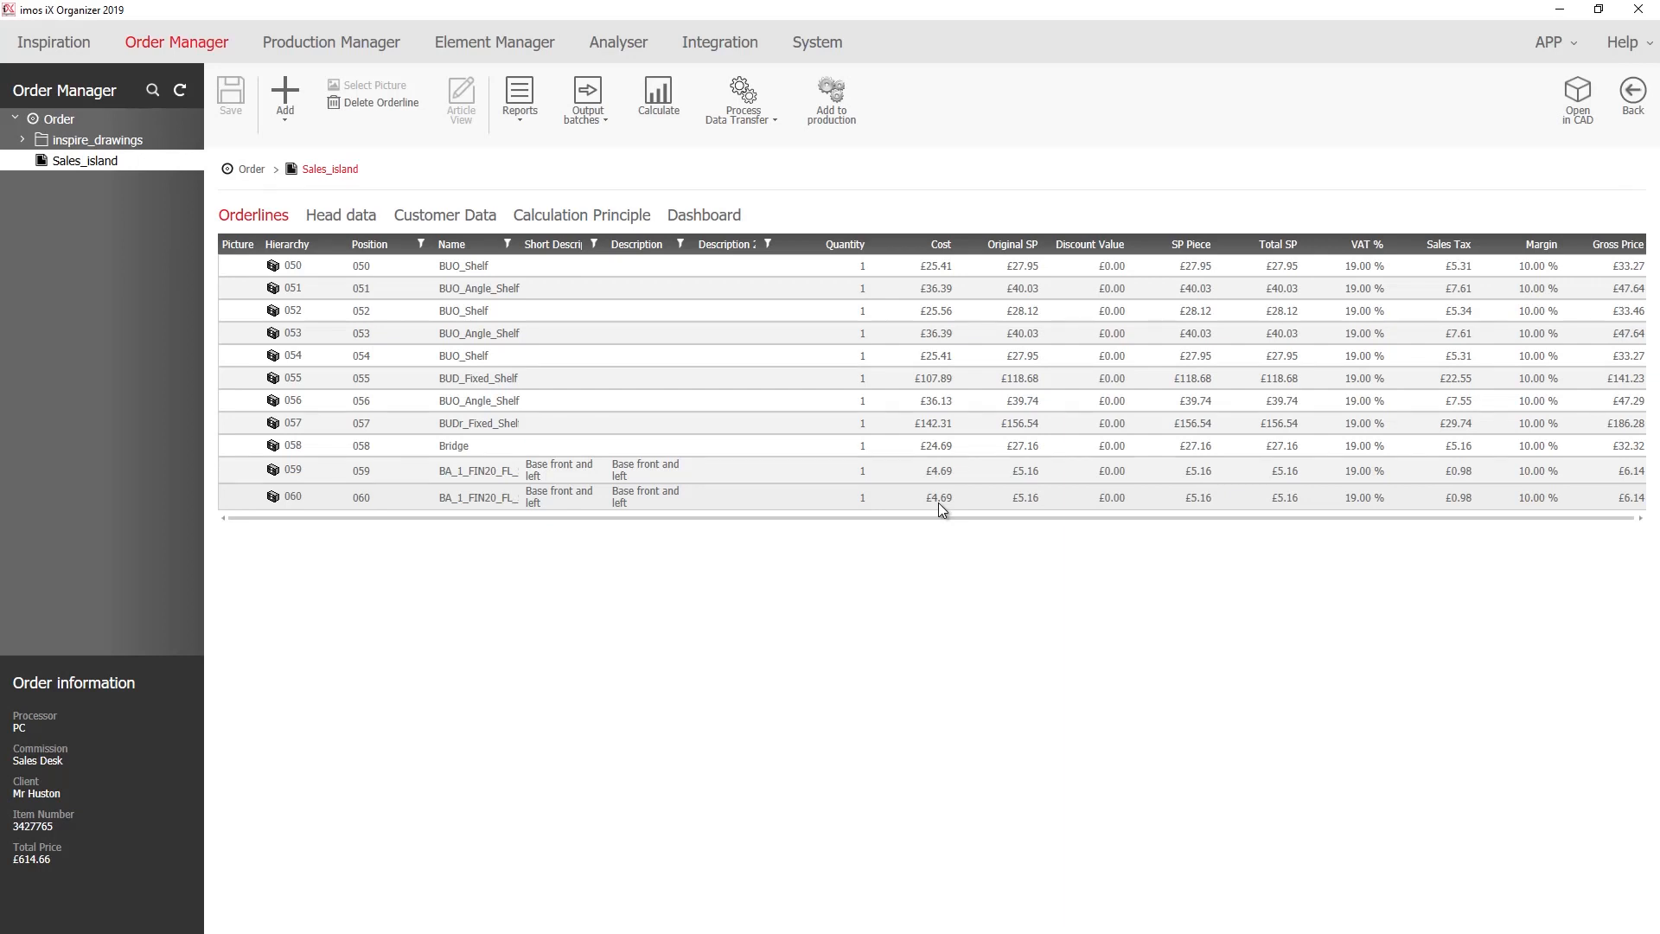
Set the order's material and manufacturing overhead costs to 100, save the calculation principle and recalculate Sales_island.
{"action": "left_click", "coordinate": [590, 220]}
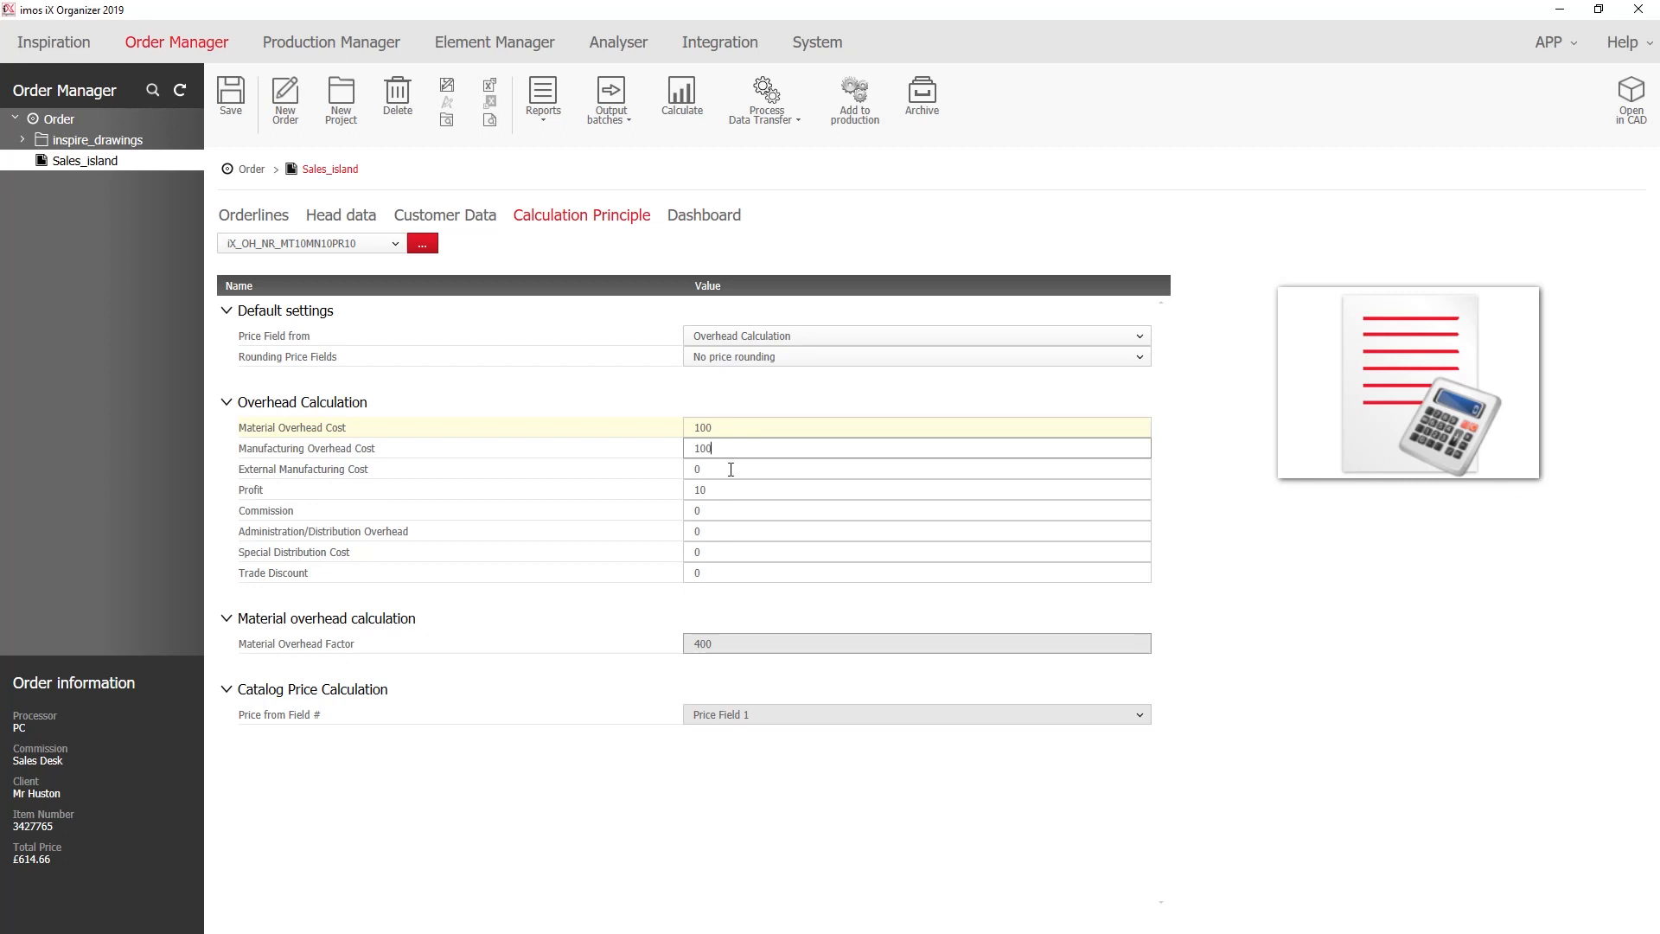
{"action": "left_click", "coordinate": [233, 109]}
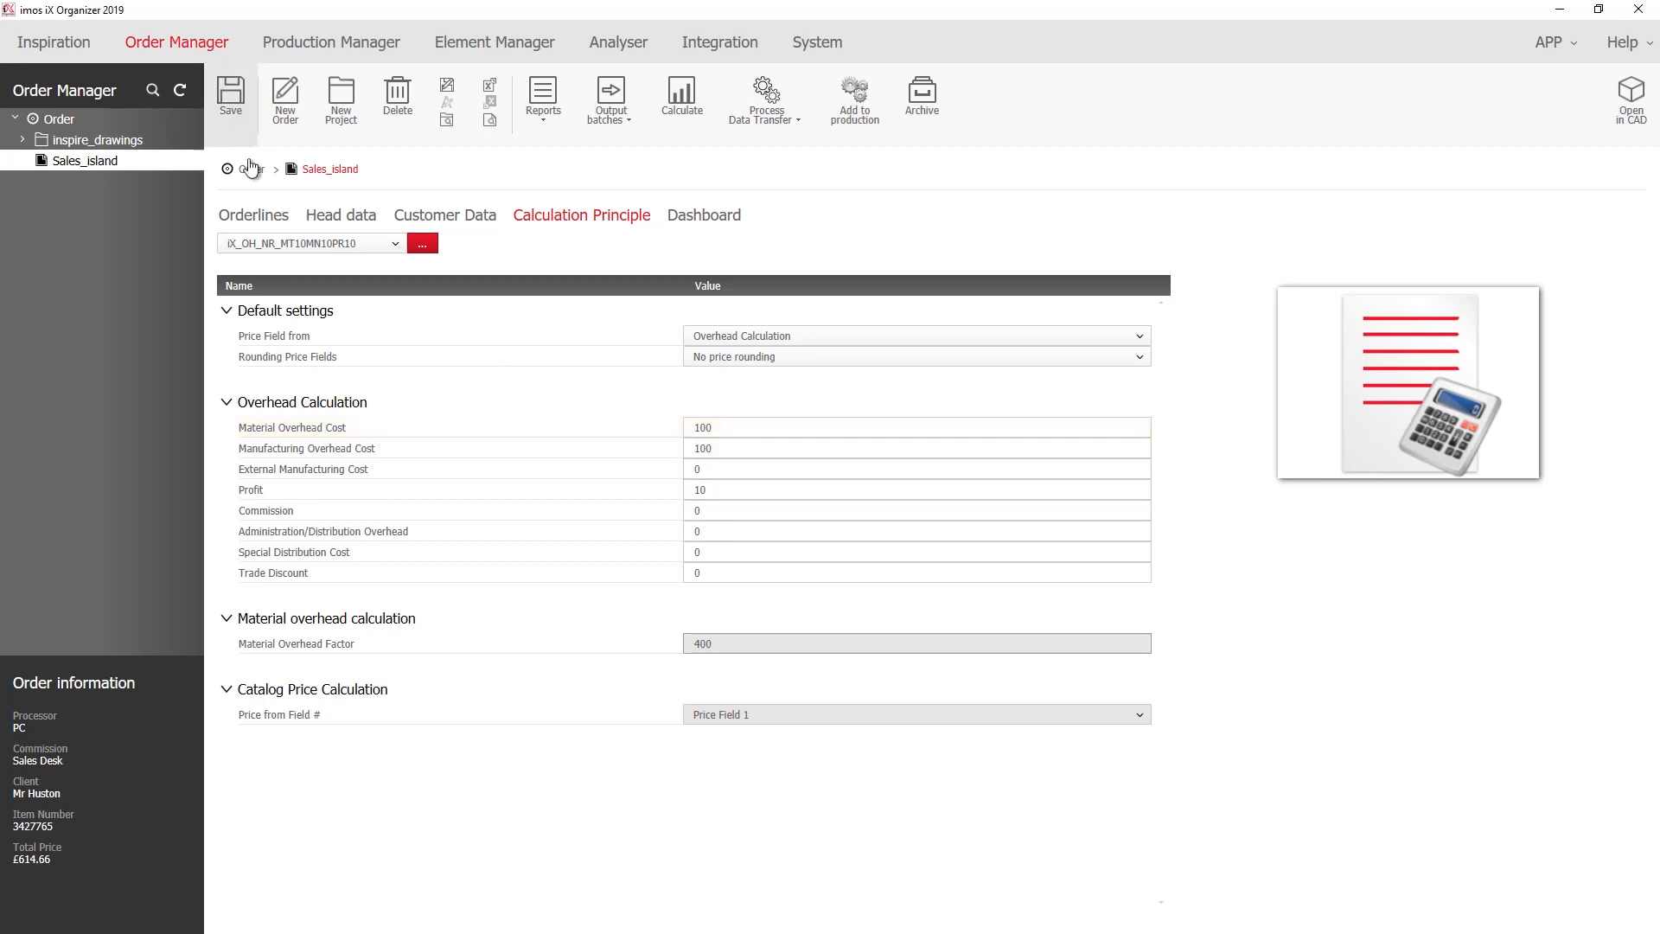
{"action": "left_click", "coordinate": [256, 215]}
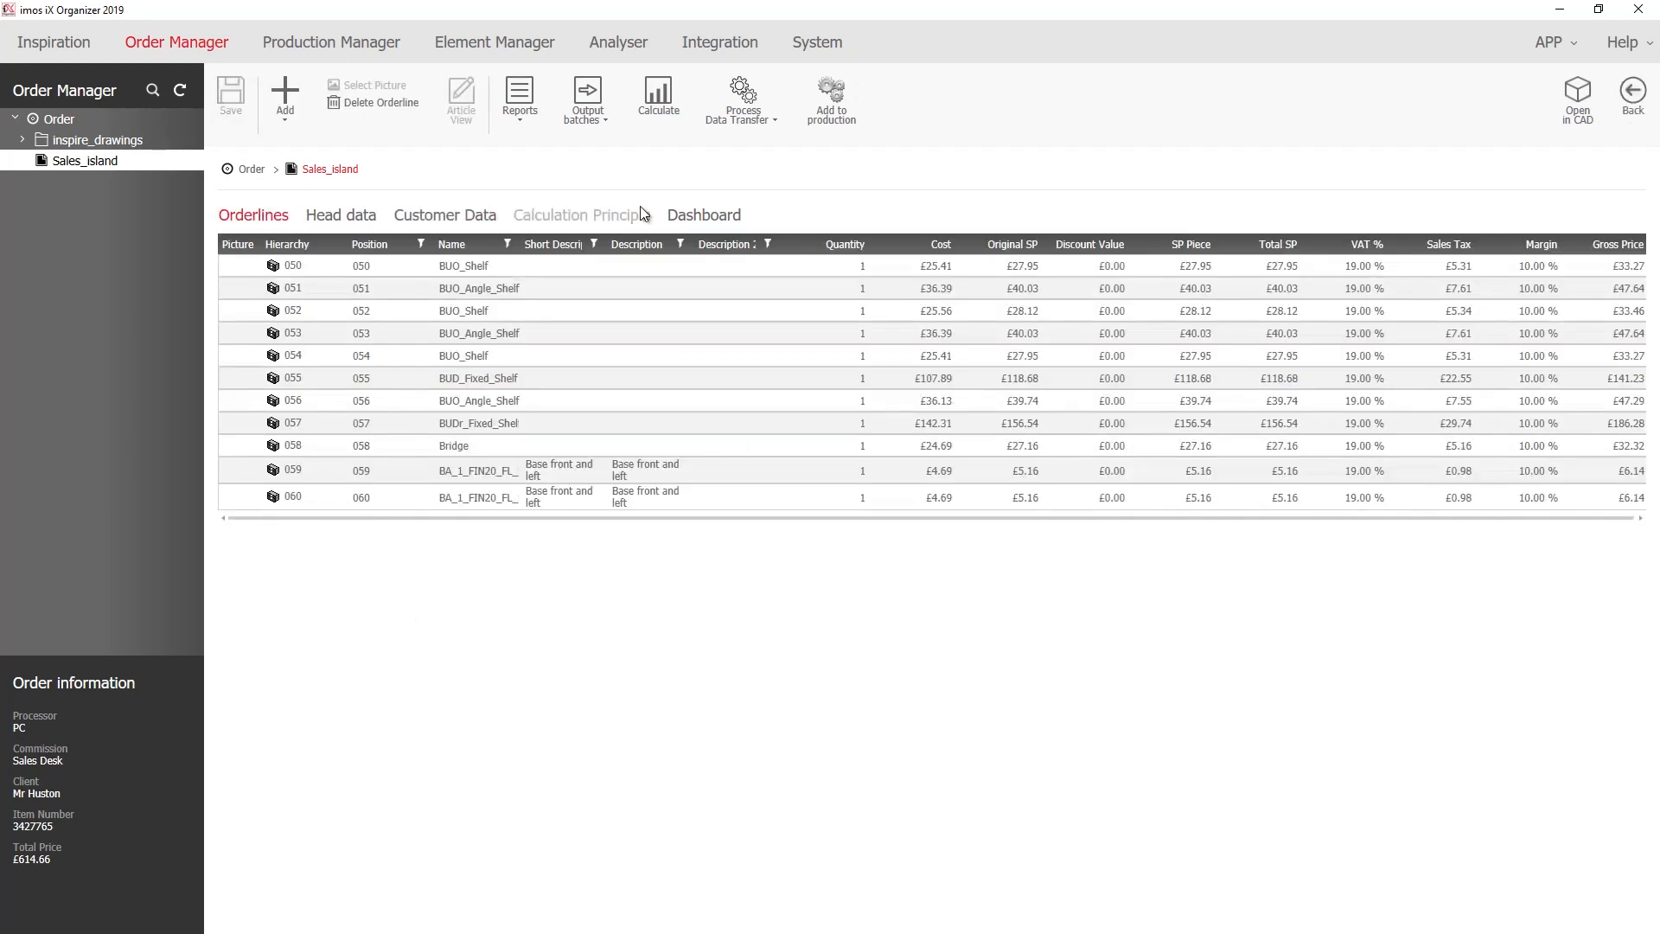
{"action": "left_click", "coordinate": [671, 154]}
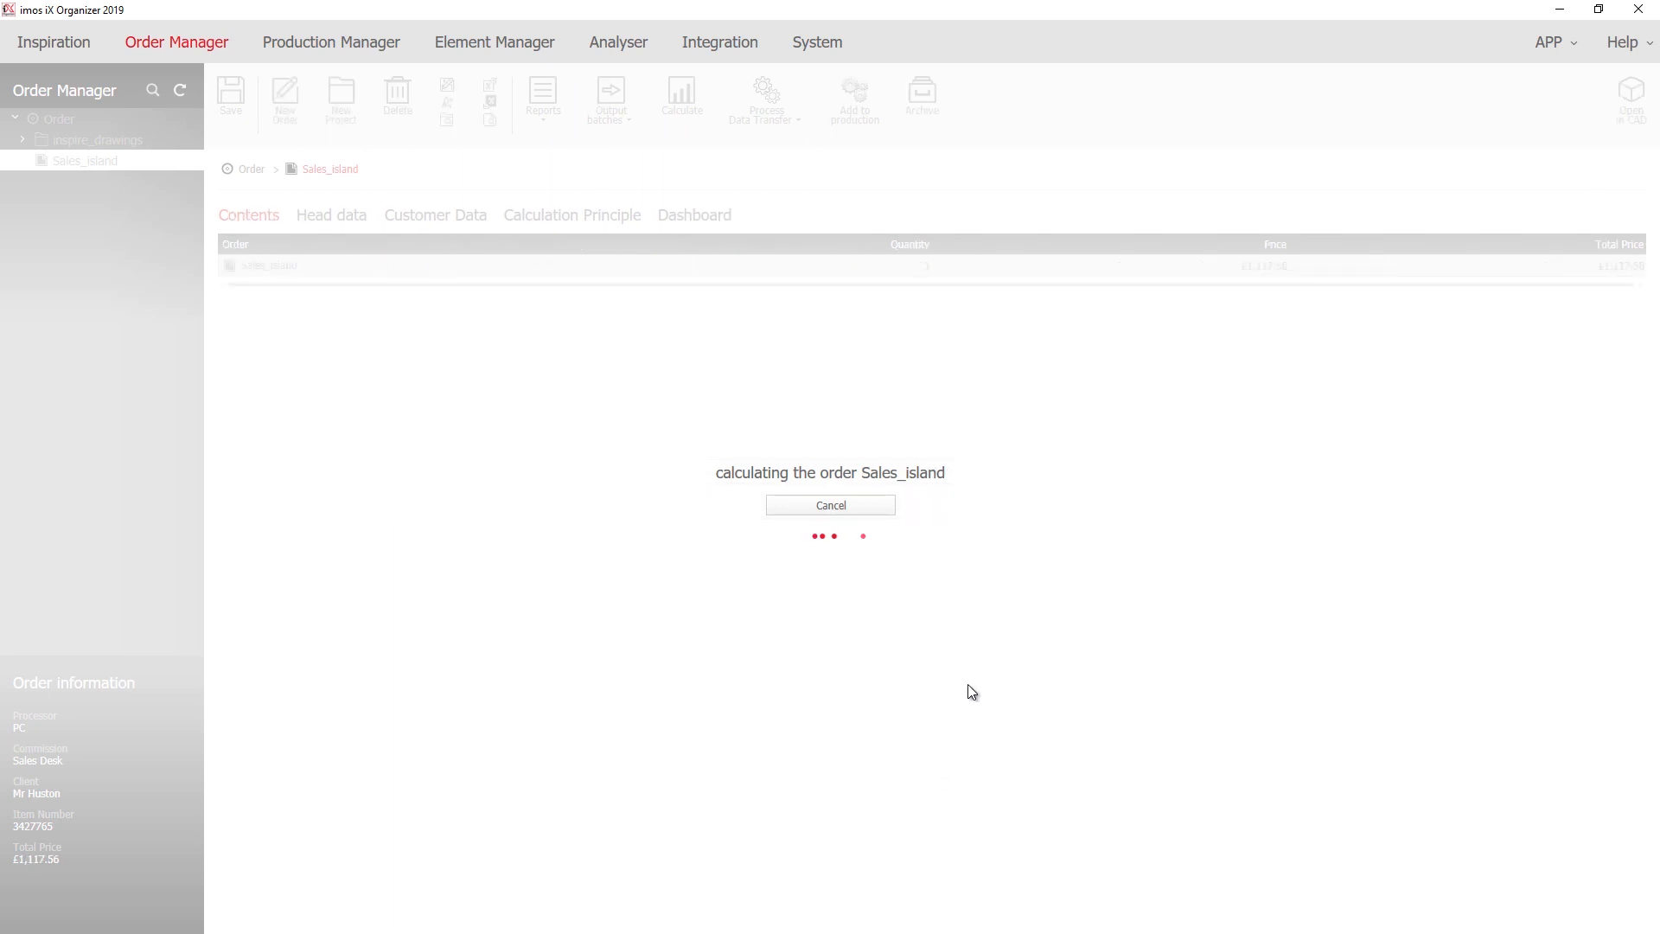
{"action": "left_click", "coordinate": [1631, 97]}
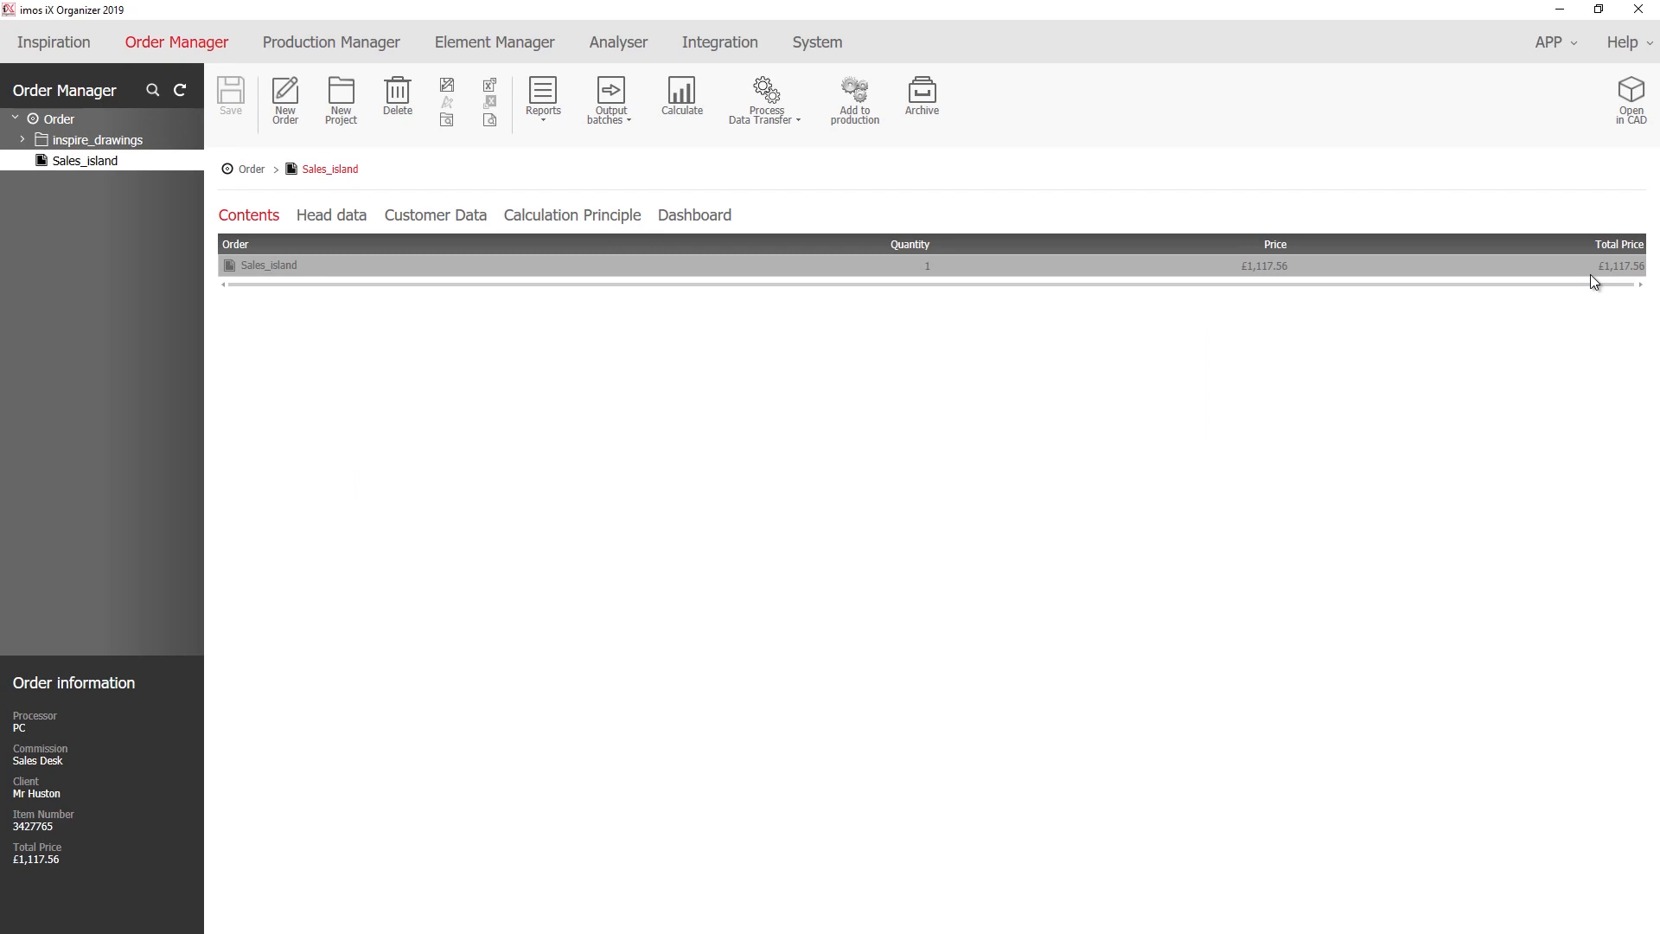
Review the three-page quotation on the Sales_island order's dashboard, and minimize the Organizer to return to imos iX CAD.
{"action": "left_click", "coordinate": [670, 222]}
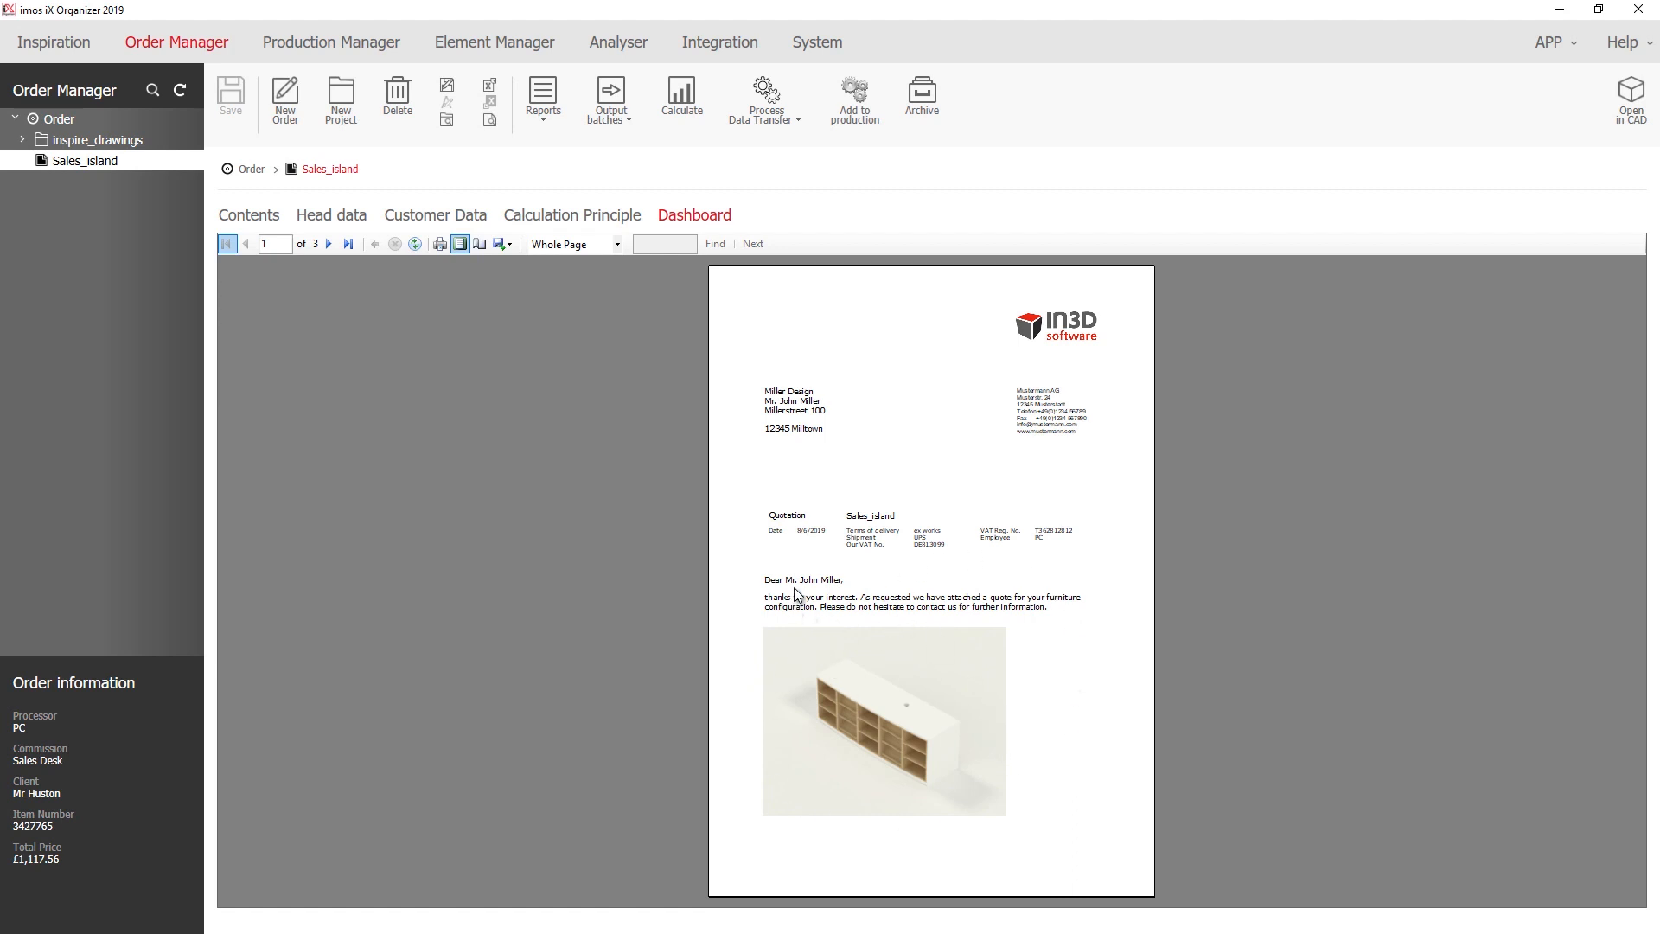
{"action": "scroll", "coordinate": [796, 590], "scroll_direction": "down", "scroll_amount": 2}
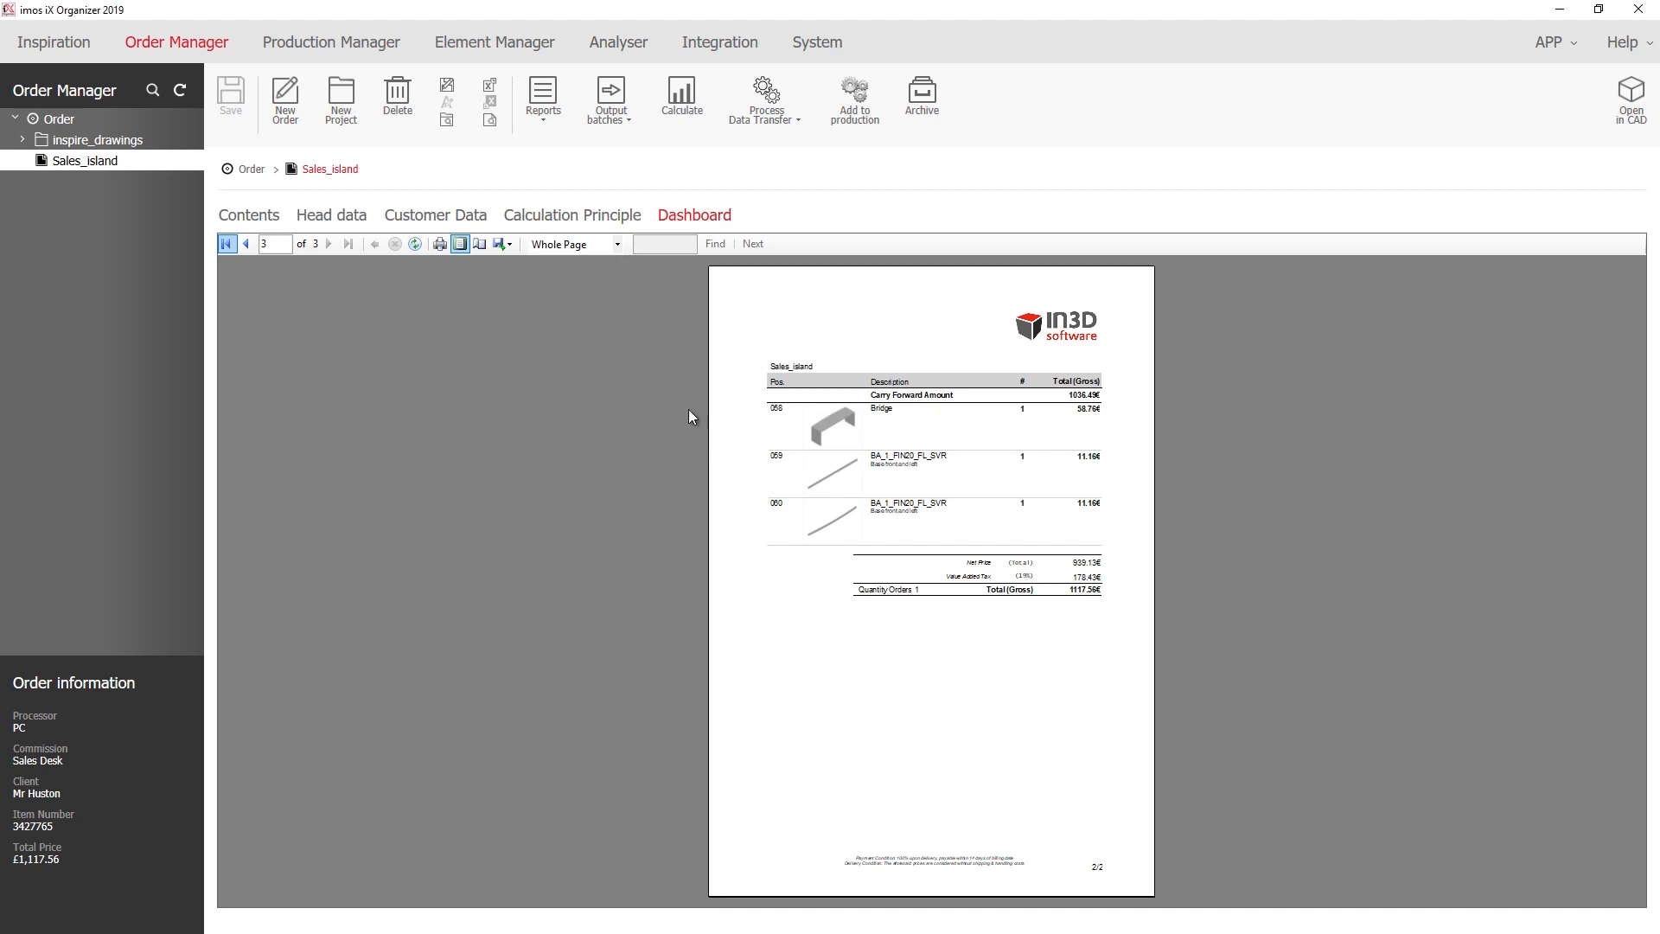
{"action": "left_click", "coordinate": [248, 245]}
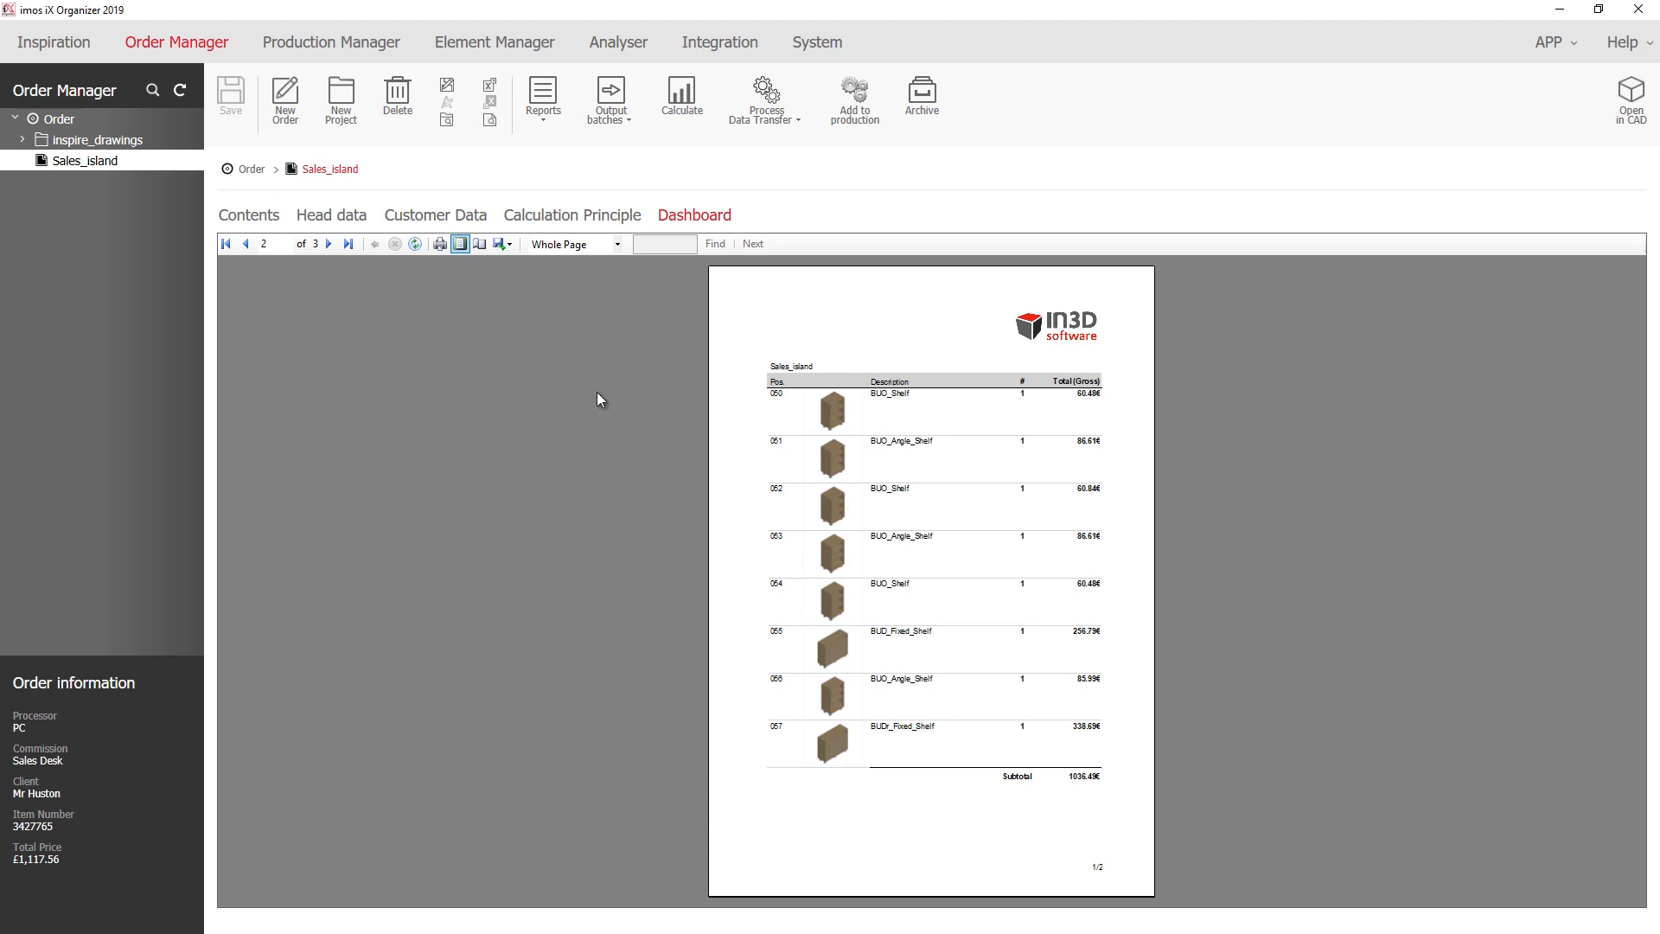
{"action": "left_click", "coordinate": [329, 244]}
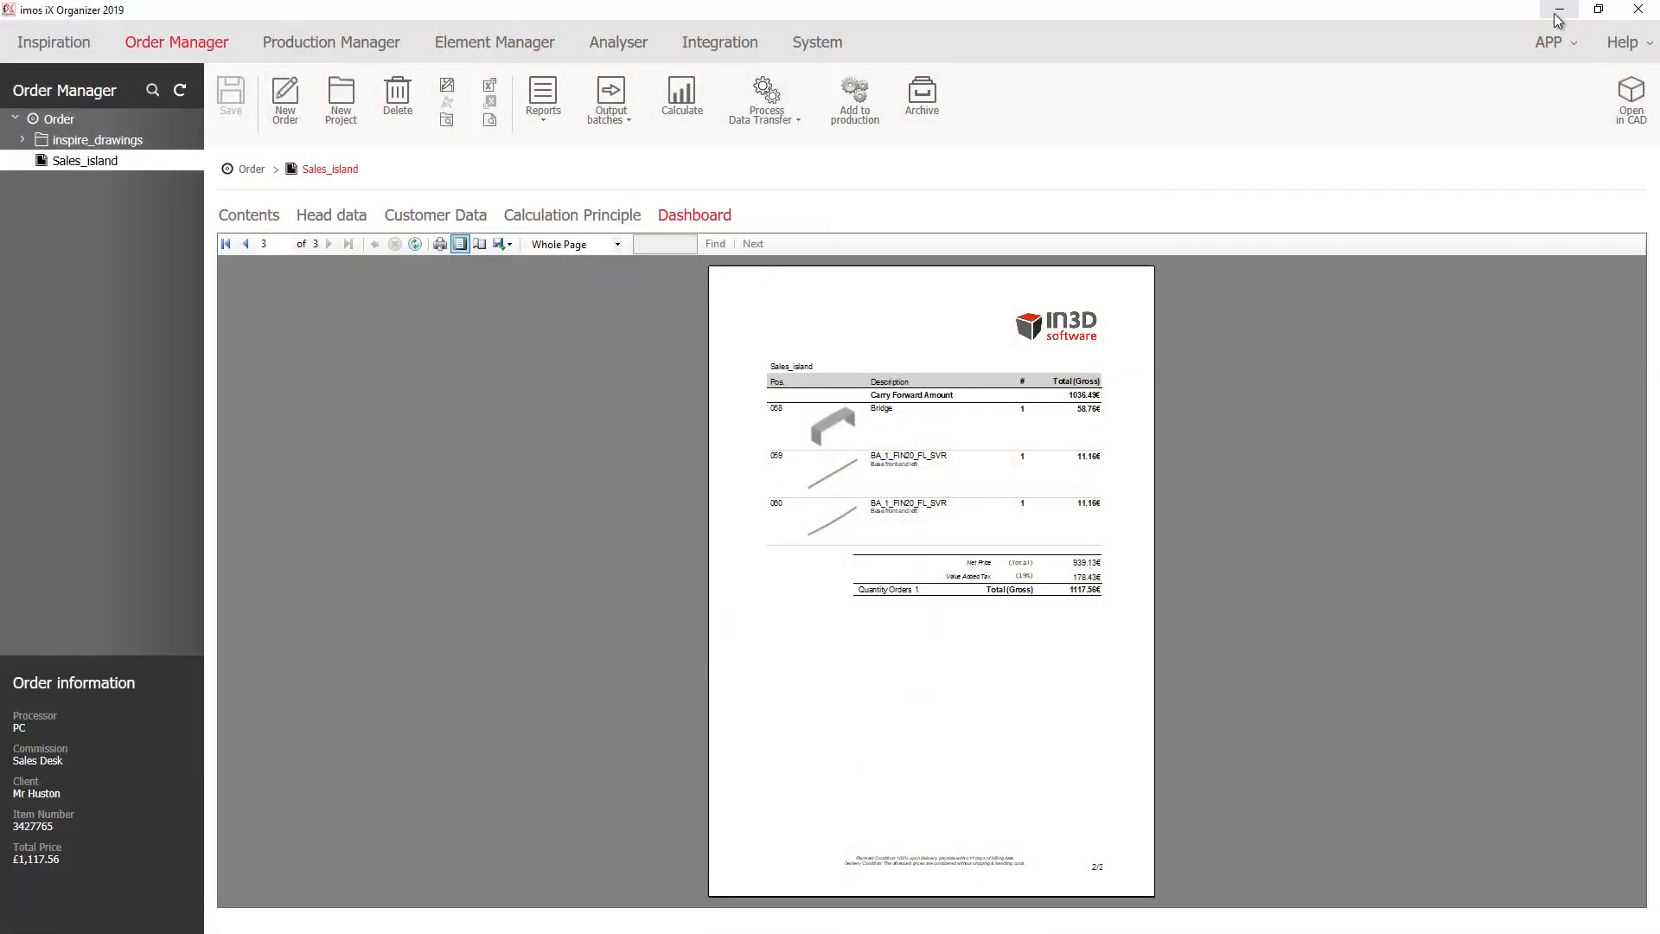
{"action": "left_click", "coordinate": [1563, 10]}
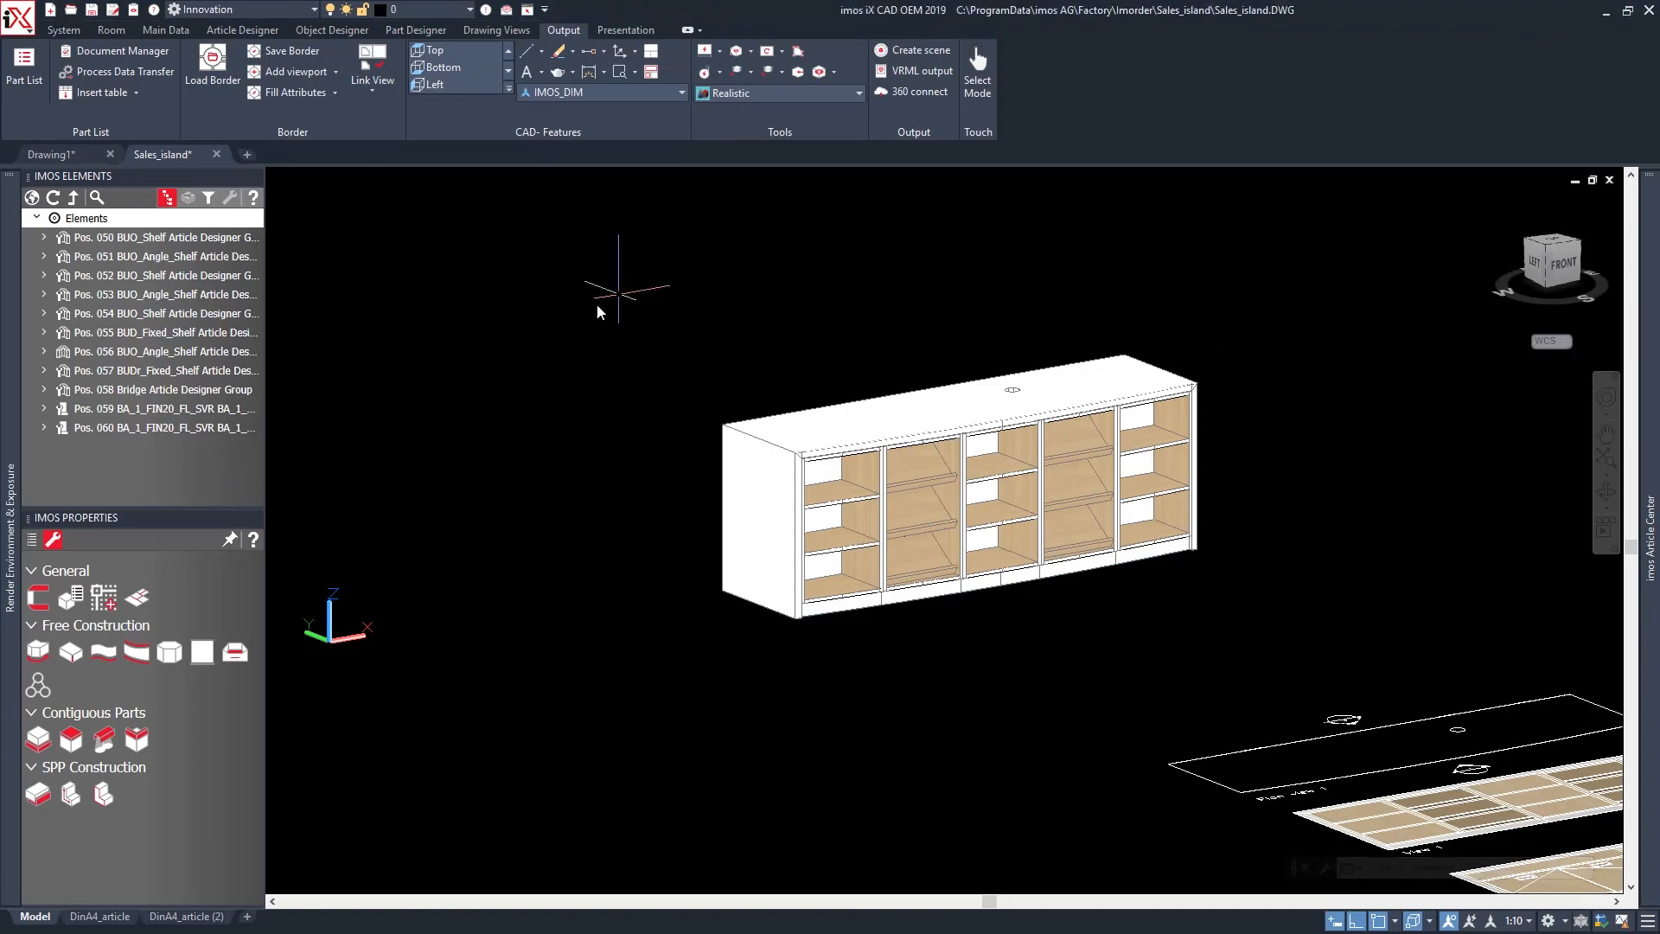
Save the Sales_island order with CNC data generation (CAM iX) and Process Data Transfer enabled alongside the part list and part pictures.
{"action": "left_click", "coordinate": [67, 30]}
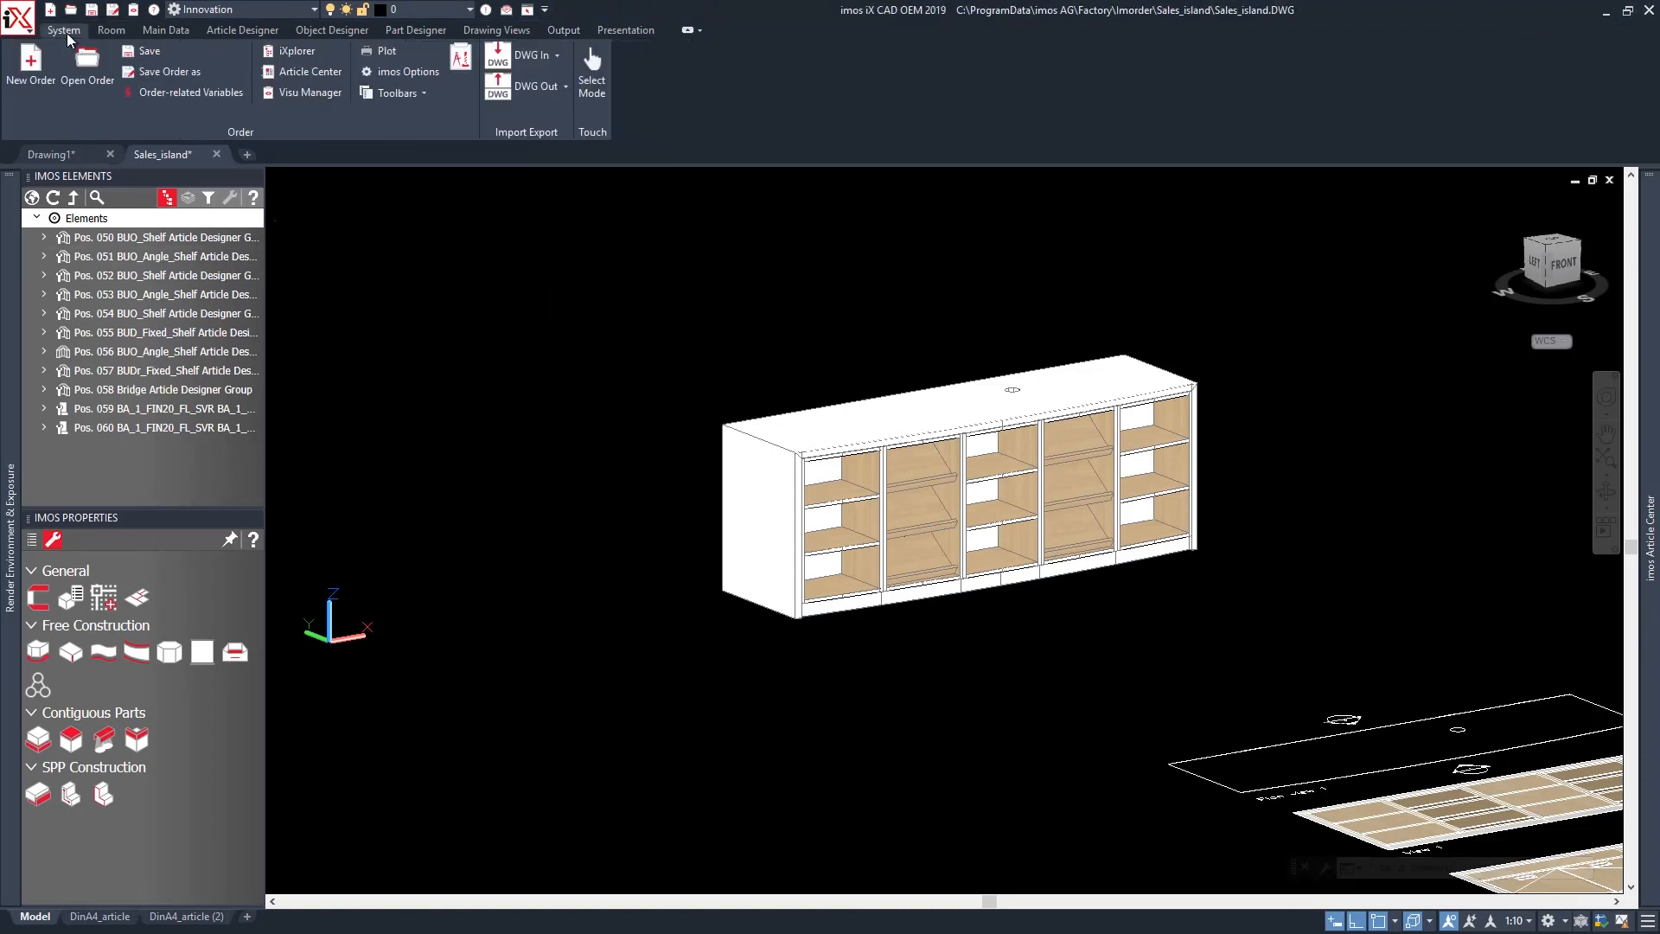
{"action": "left_click", "coordinate": [145, 71]}
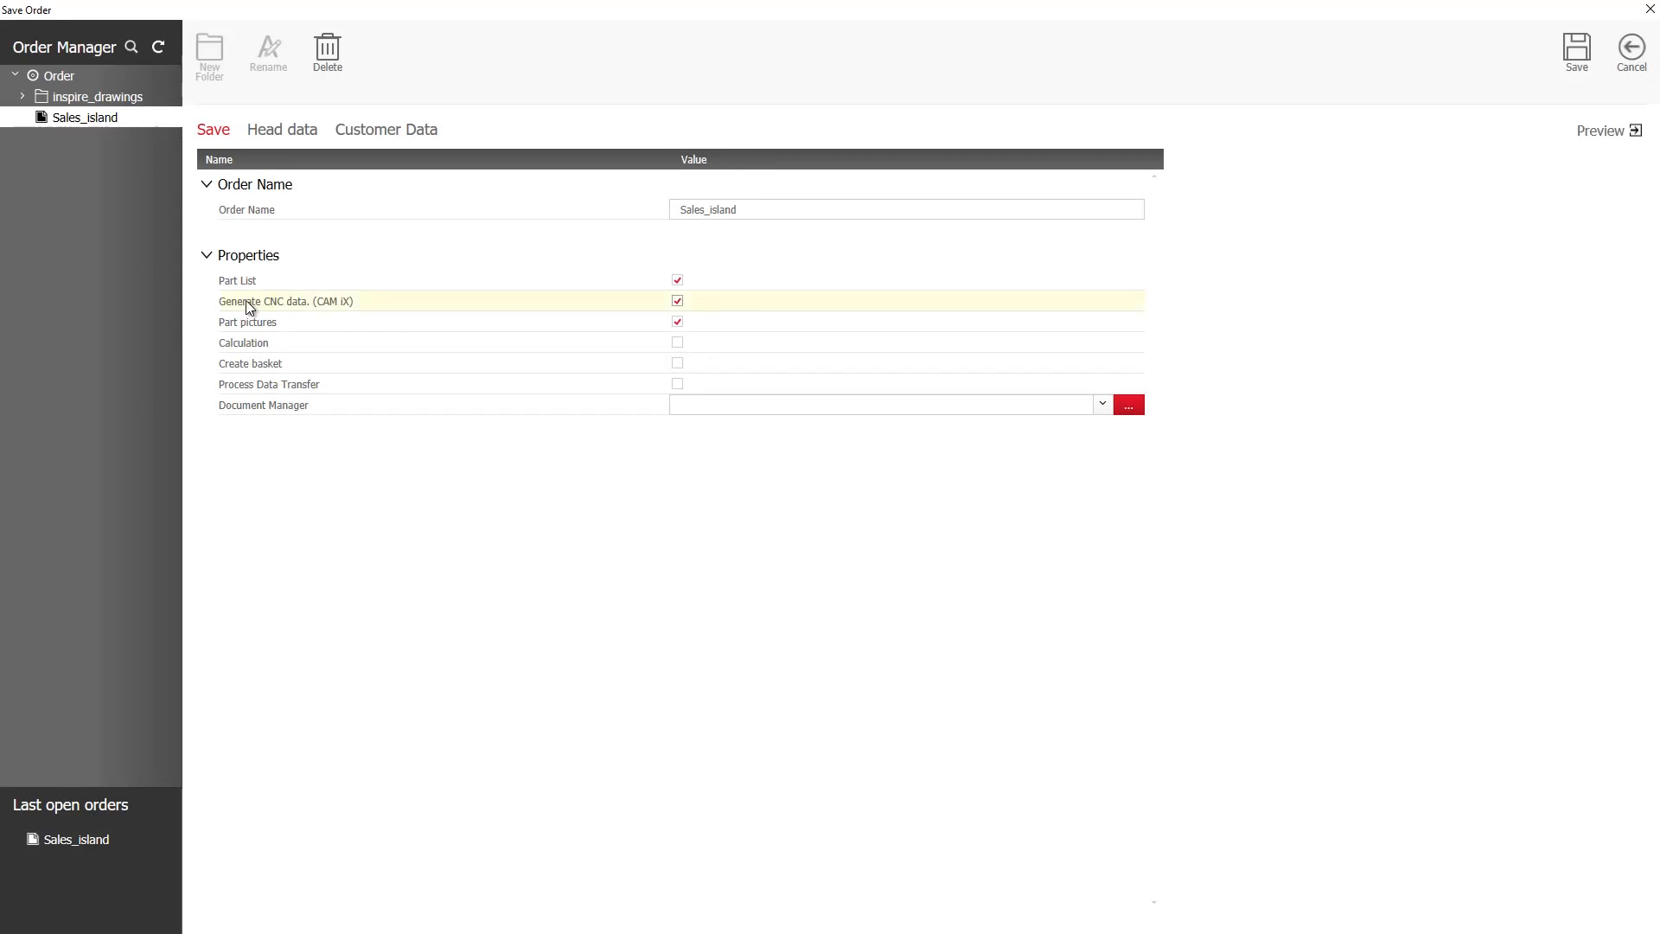
{"action": "left_click", "coordinate": [677, 384]}
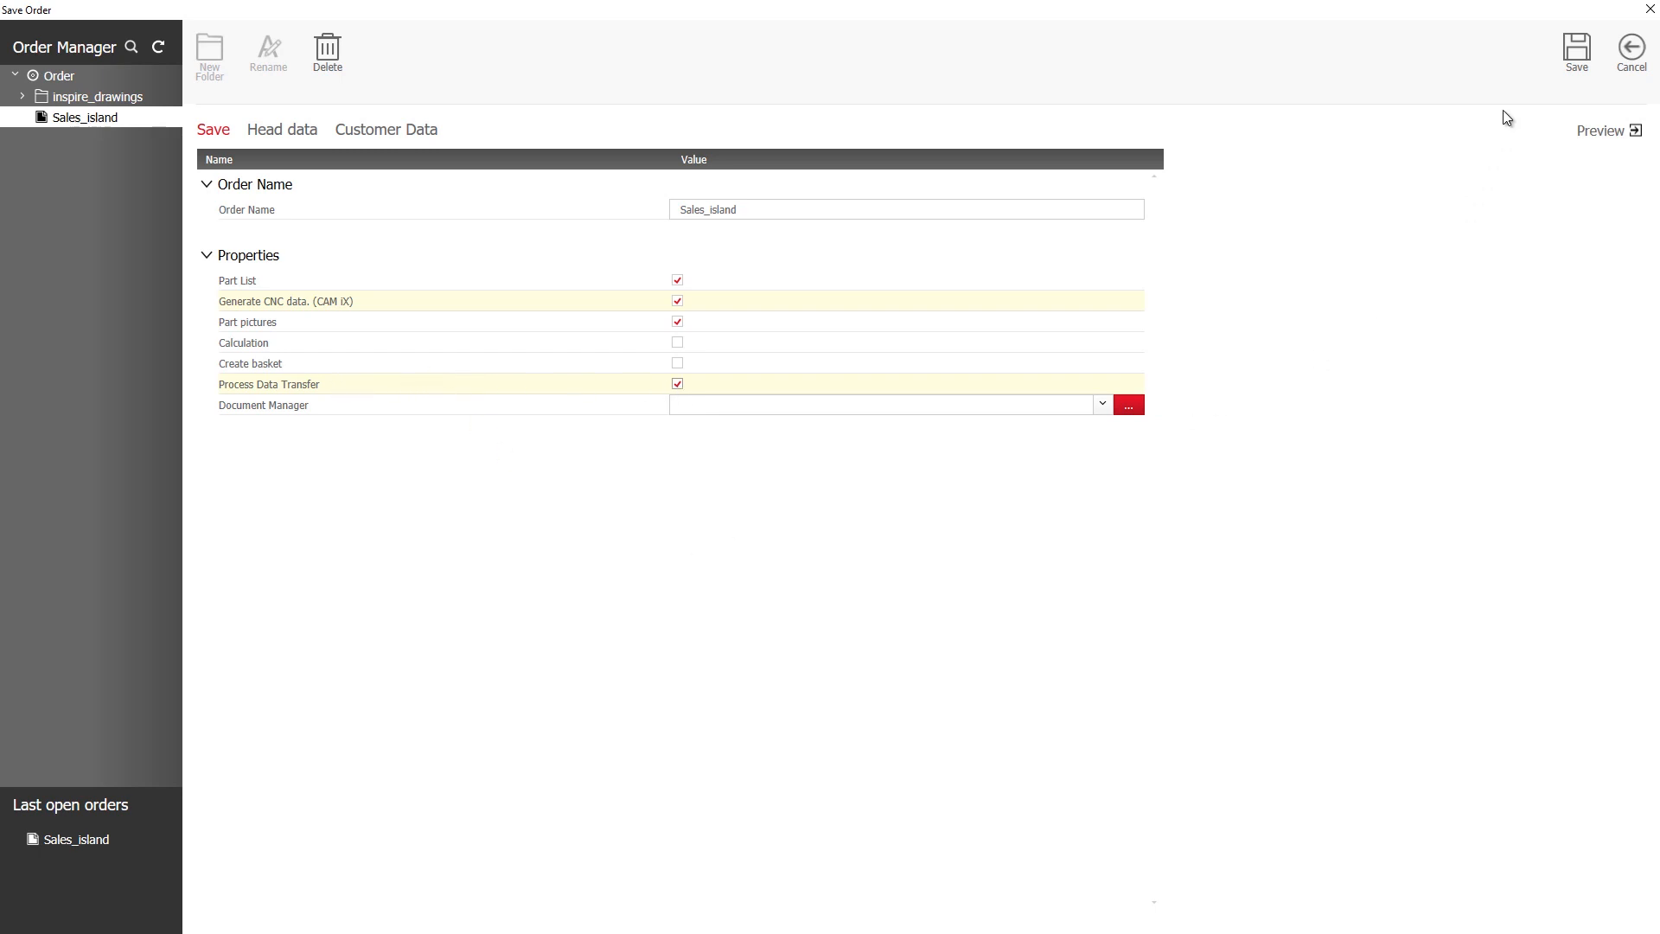
{"action": "left_click", "coordinate": [1575, 50]}
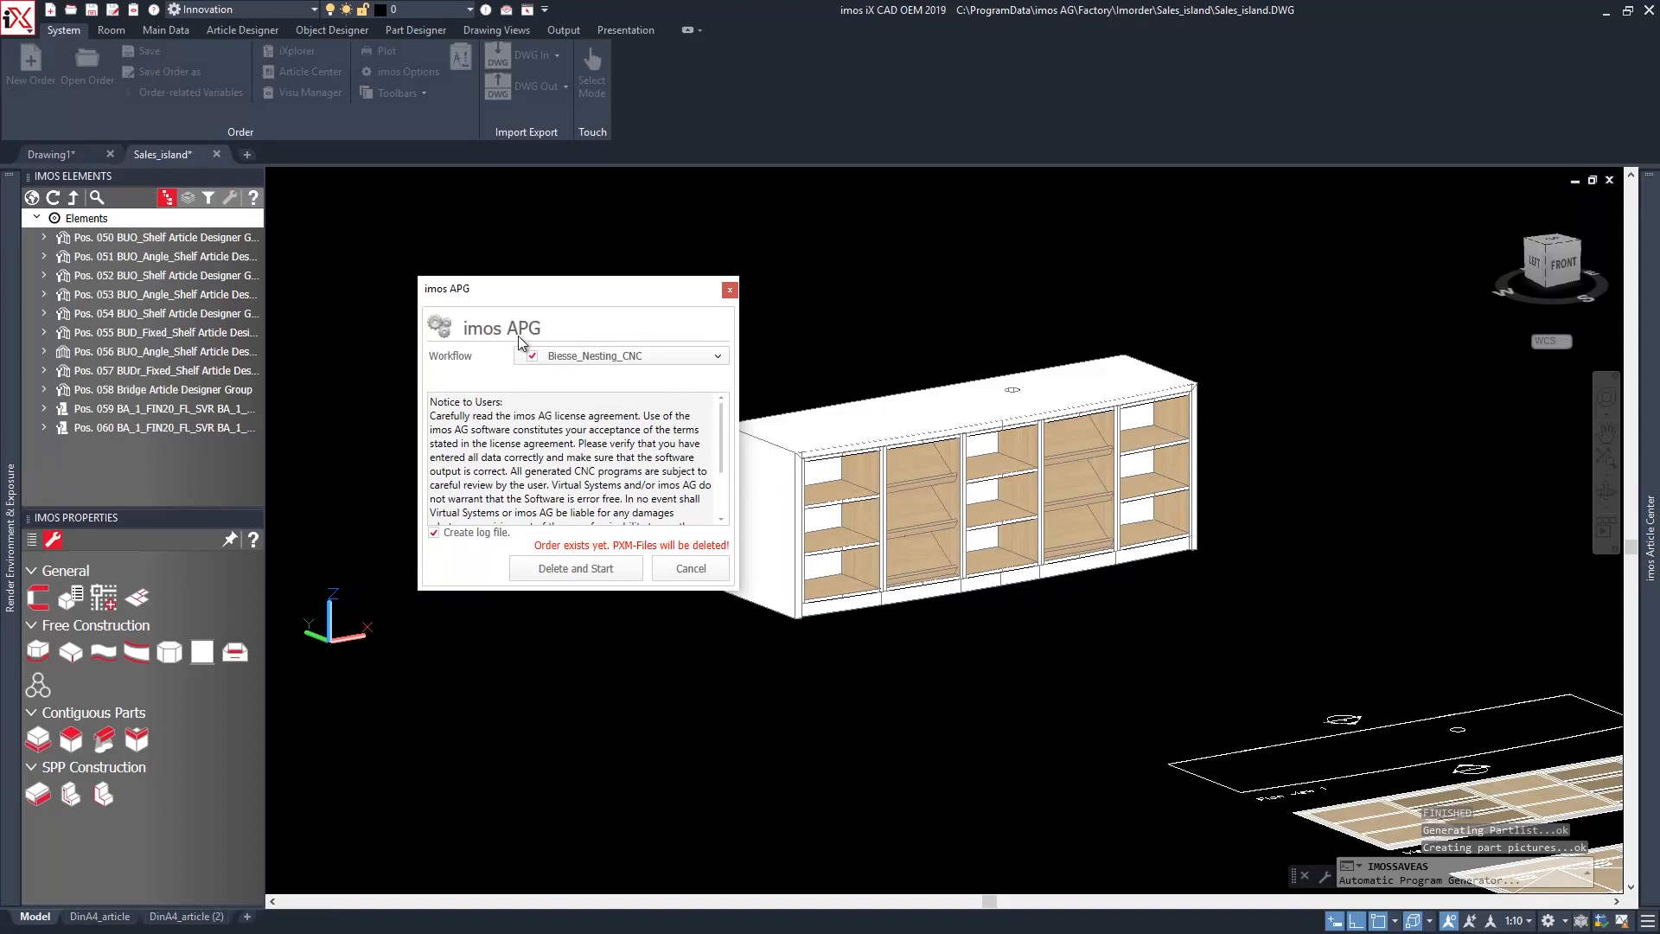
Generate the order's CNC programs with the Biesse_Nesting_CNC workflow, deleting the order's existing PXM files.
{"action": "left_click", "coordinate": [601, 355]}
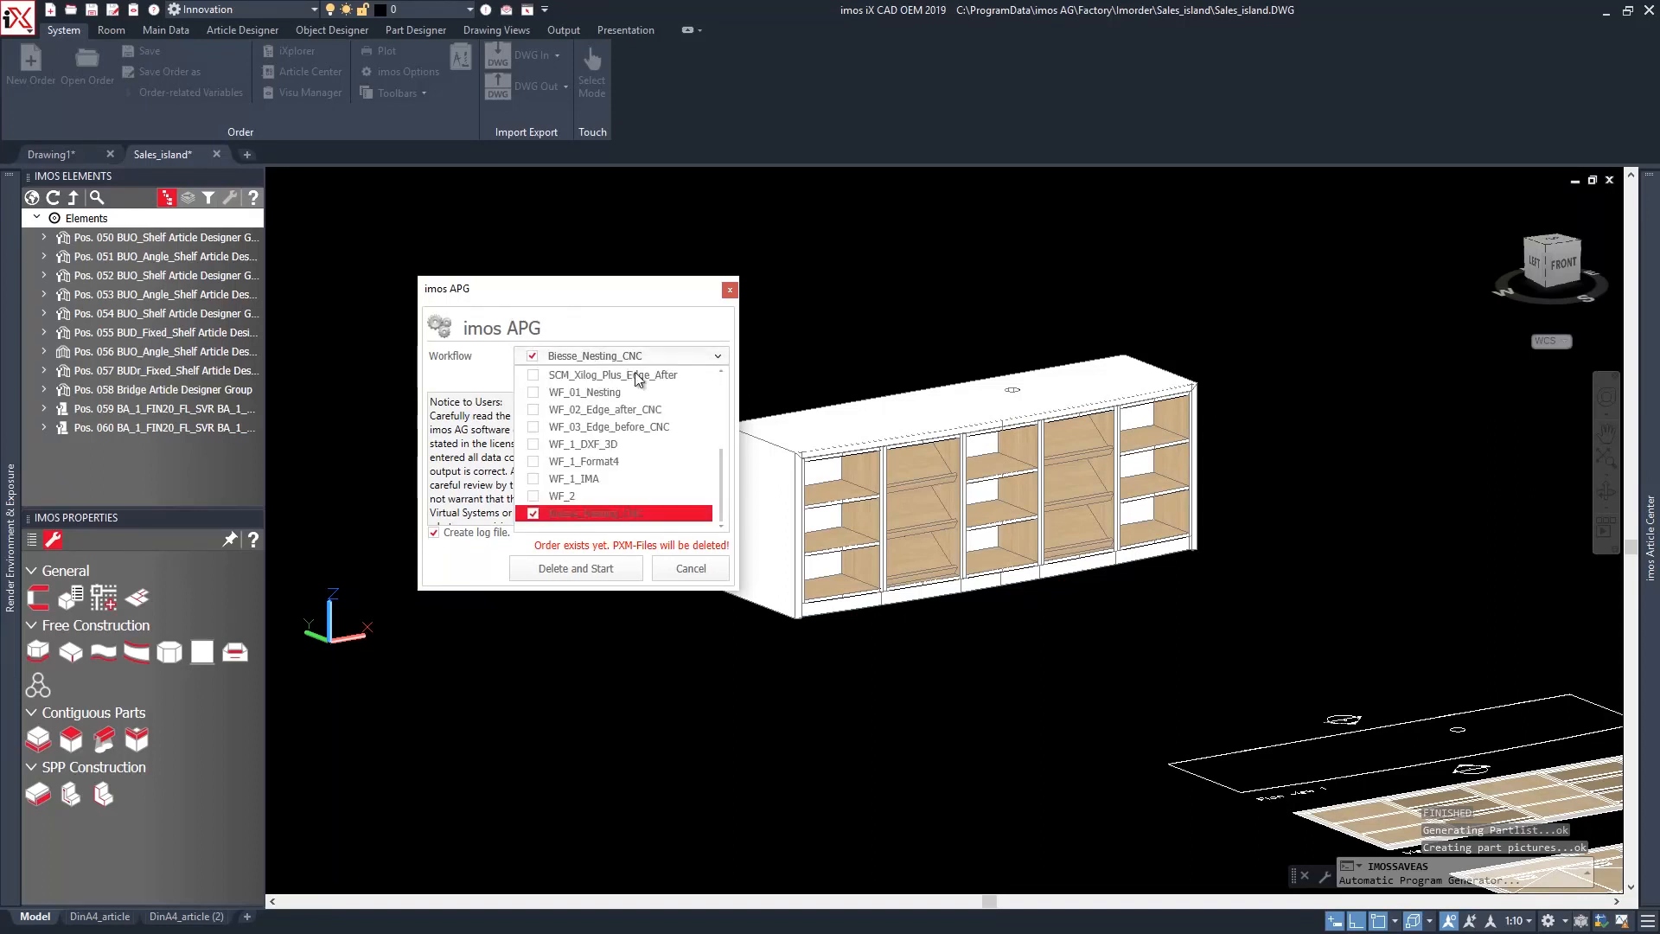
{"action": "mouse_move", "coordinate": [721, 495]}
{"action": "left_mouse_down"}
{"action": "mouse_move", "coordinate": [719, 422]}
{"action": "mouse_move", "coordinate": [717, 505]}
{"action": "left_mouse_up"}
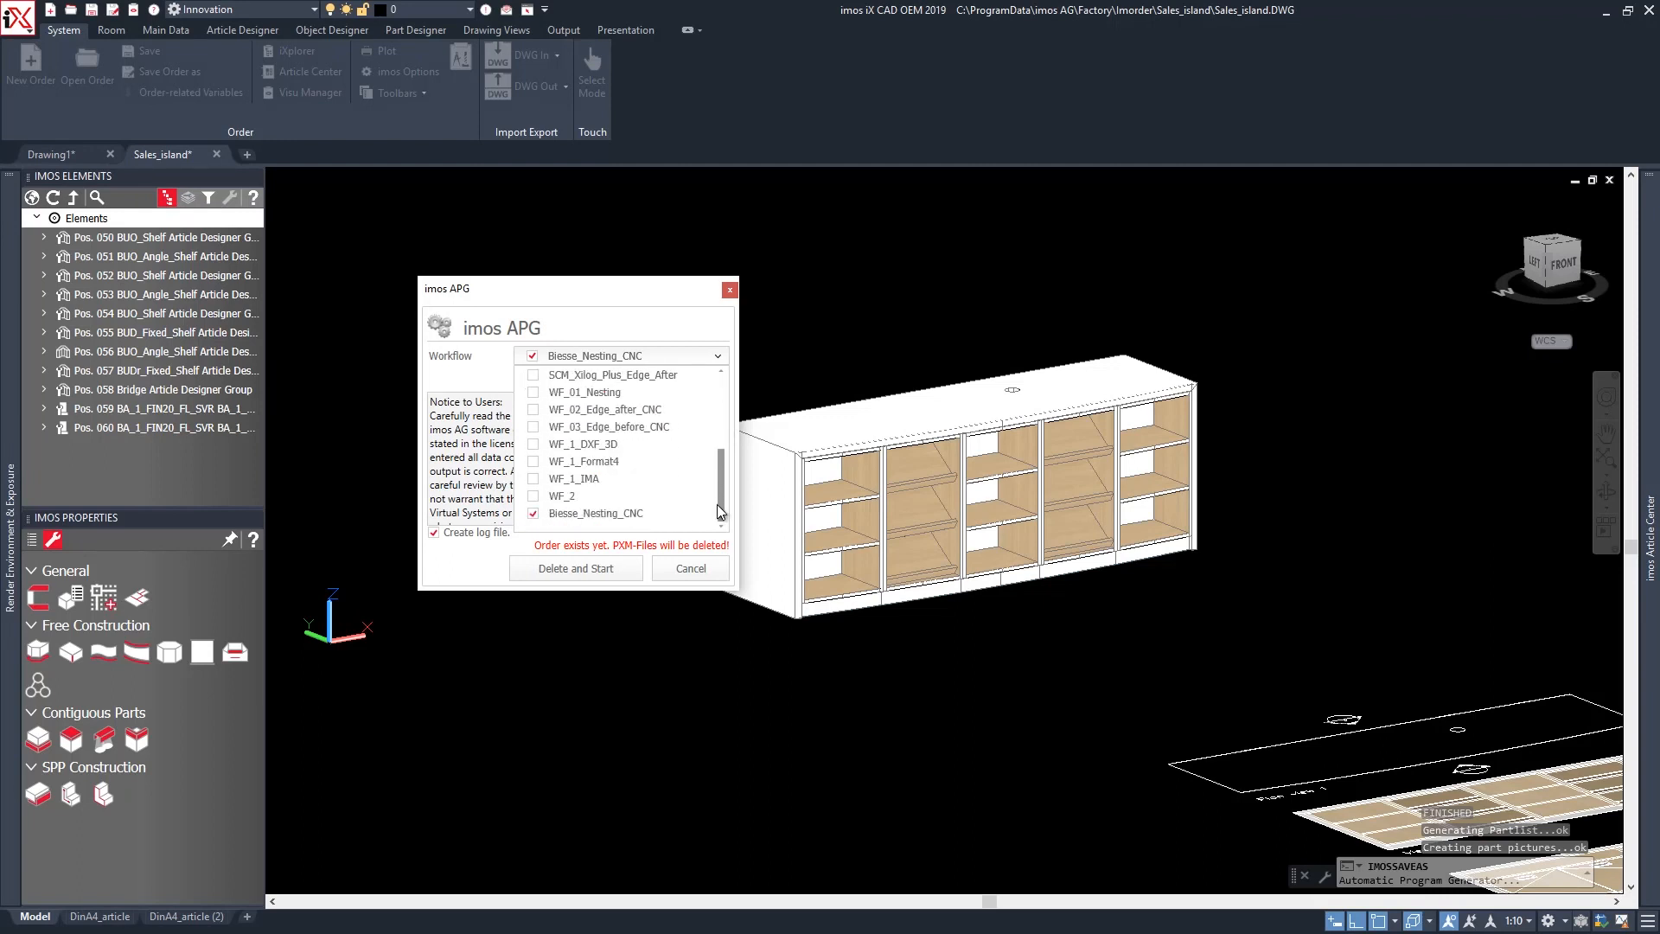
{"action": "left_click", "coordinate": [644, 514]}
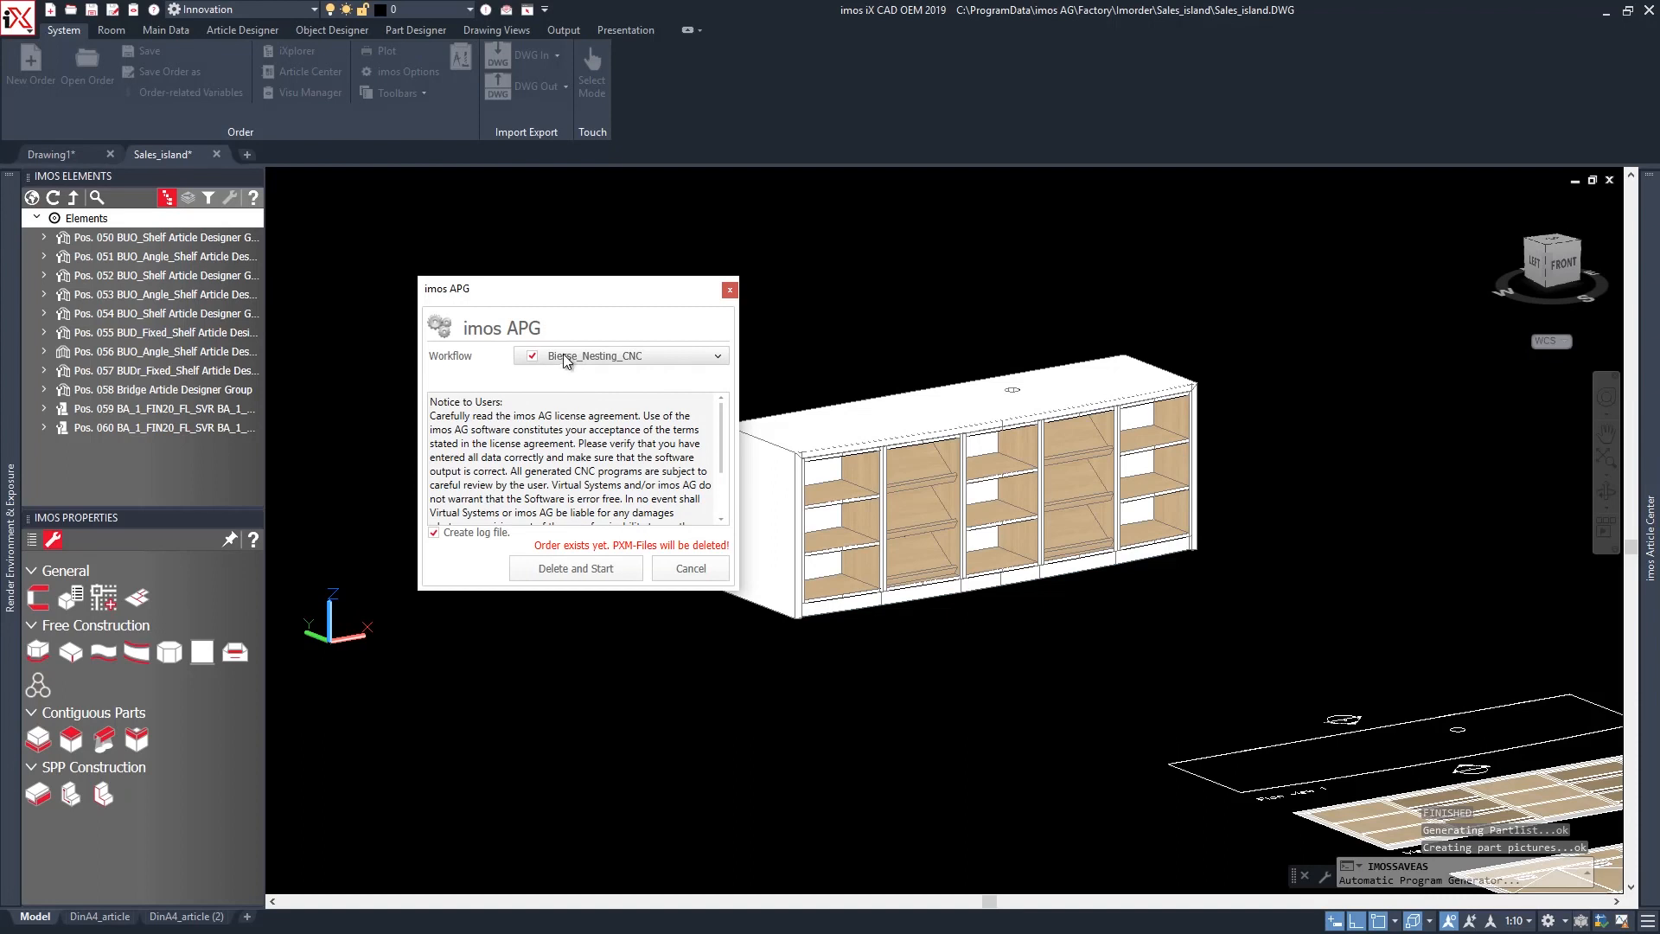
{"action": "left_click", "coordinate": [572, 571]}
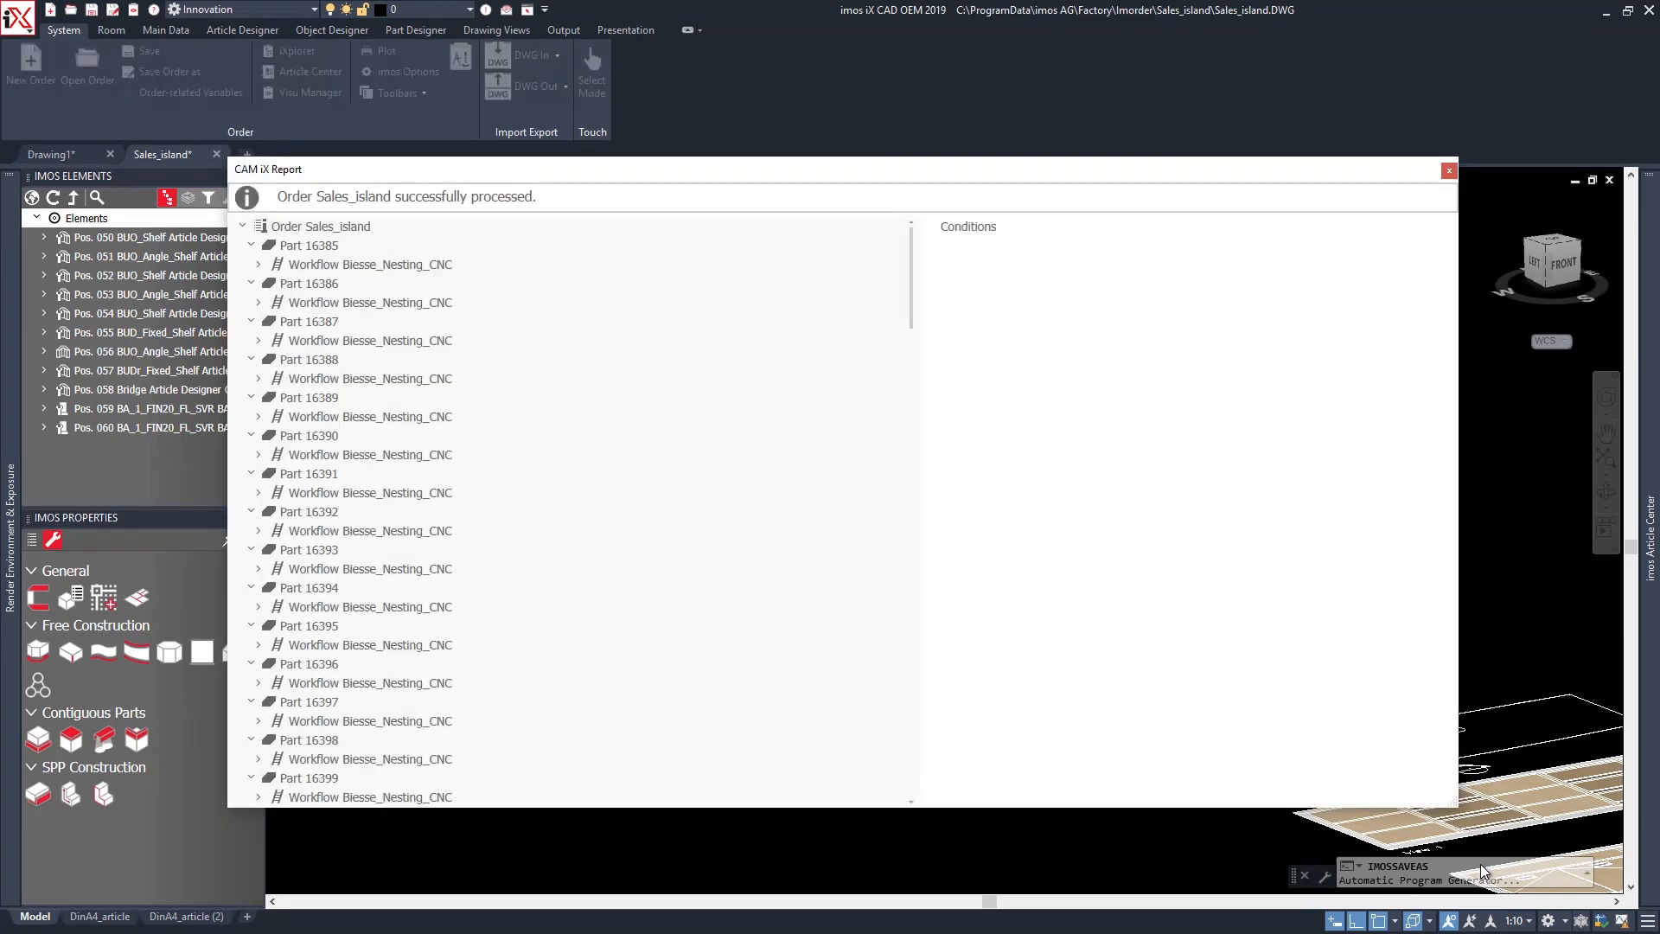
Examine the CAM iX report's machines, programs and millings for parts 16399 and 16397, and close the report.
{"action": "scroll", "coordinate": [625, 360], "scroll_direction": "down", "scroll_amount": 4}
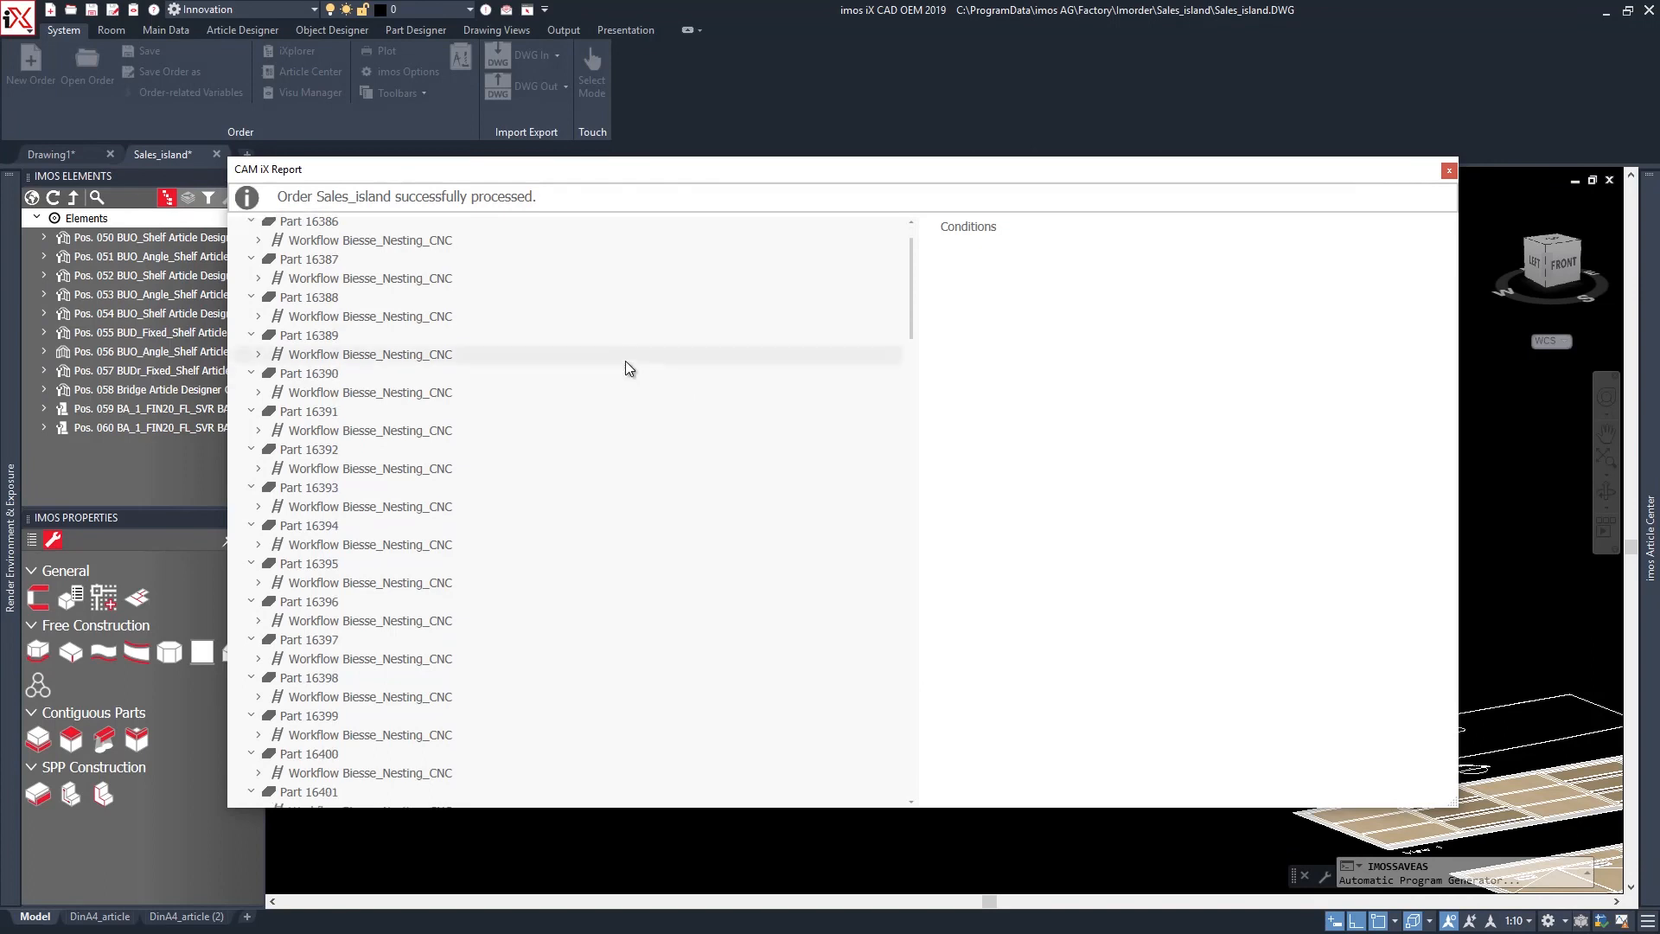
{"action": "scroll", "coordinate": [606, 415], "scroll_direction": "down", "scroll_amount": 4}
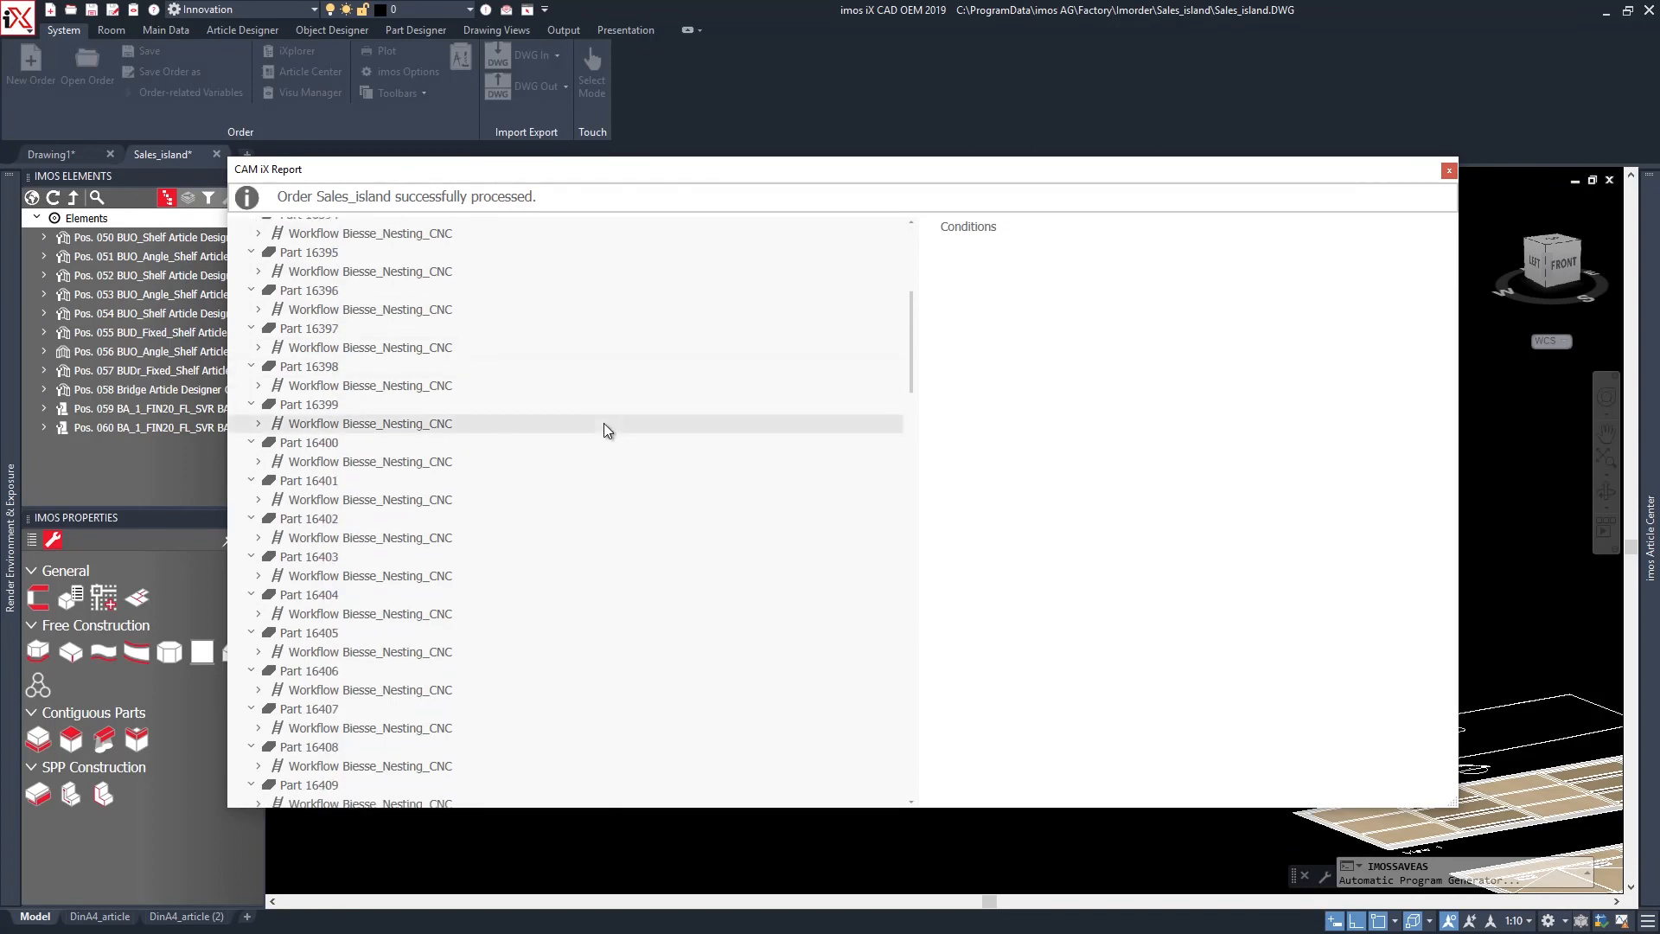
{"action": "left_click", "coordinate": [257, 423]}
{"action": "left_click", "coordinate": [268, 461]}
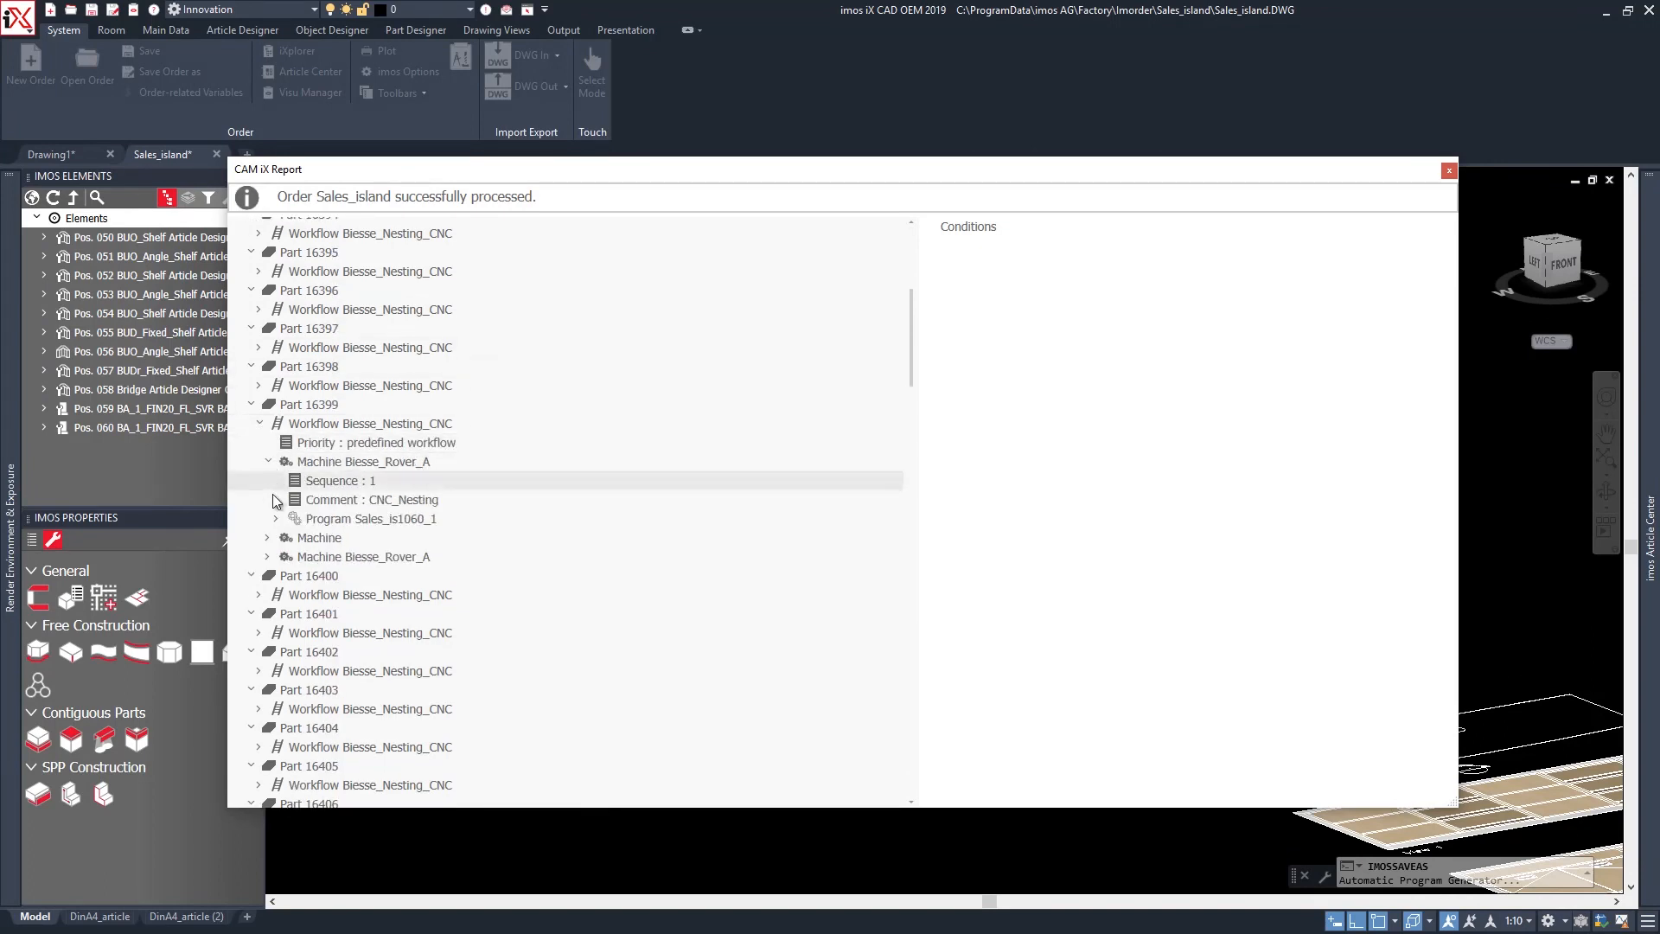
{"action": "left_click", "coordinate": [274, 520]}
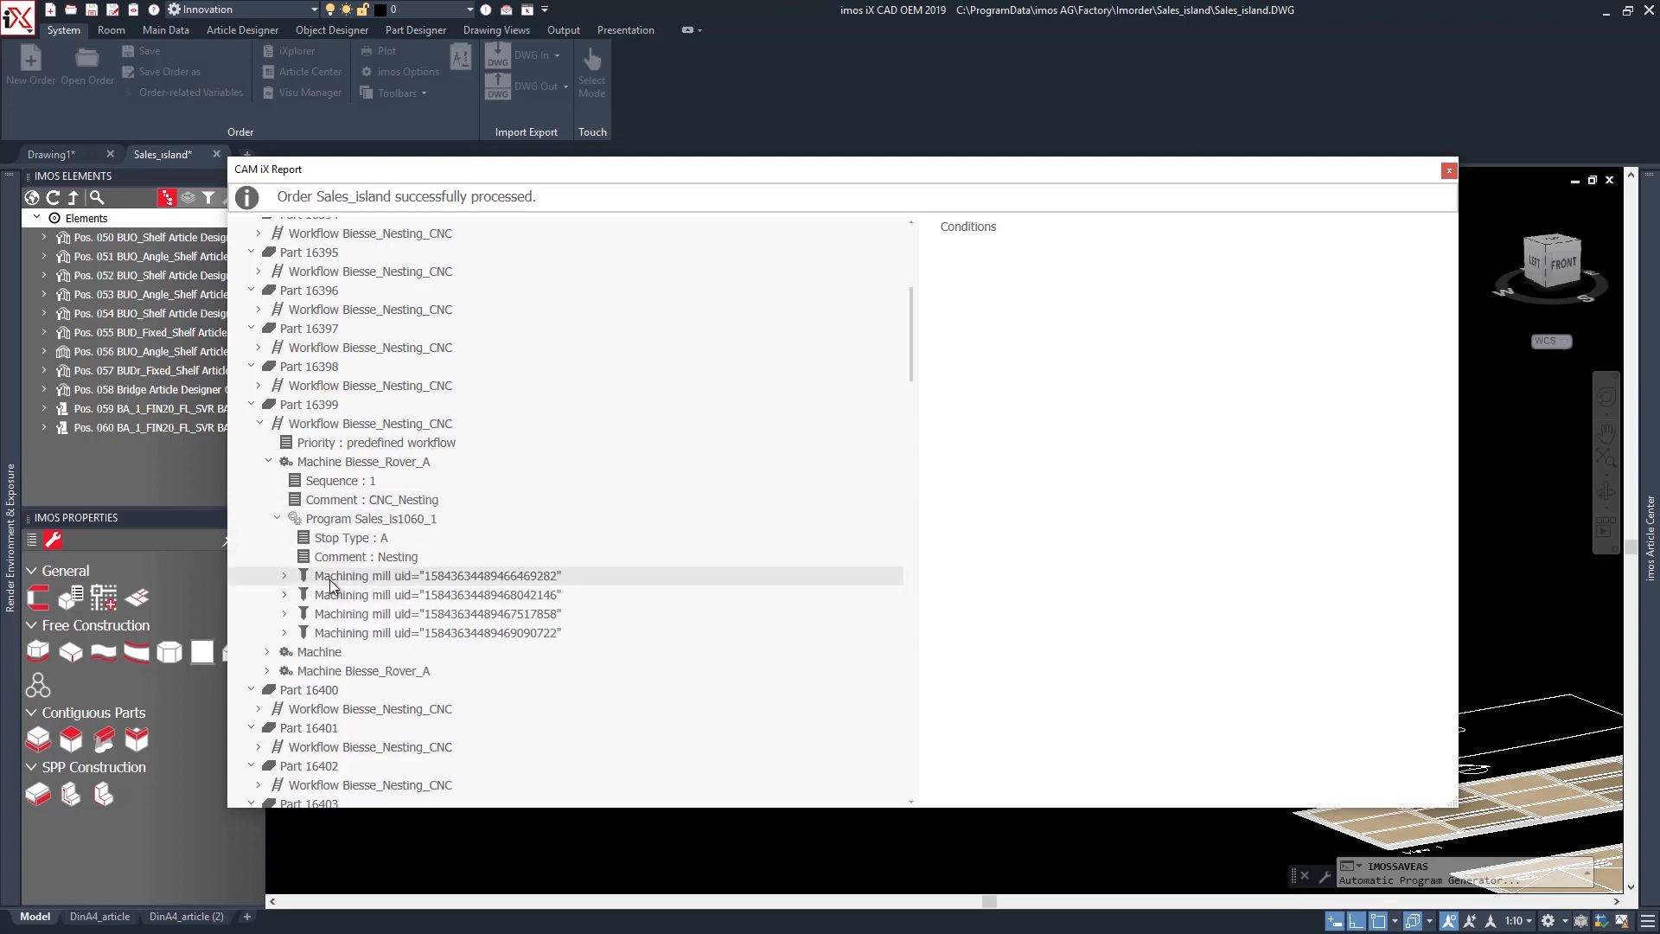
{"action": "left_click", "coordinate": [267, 672]}
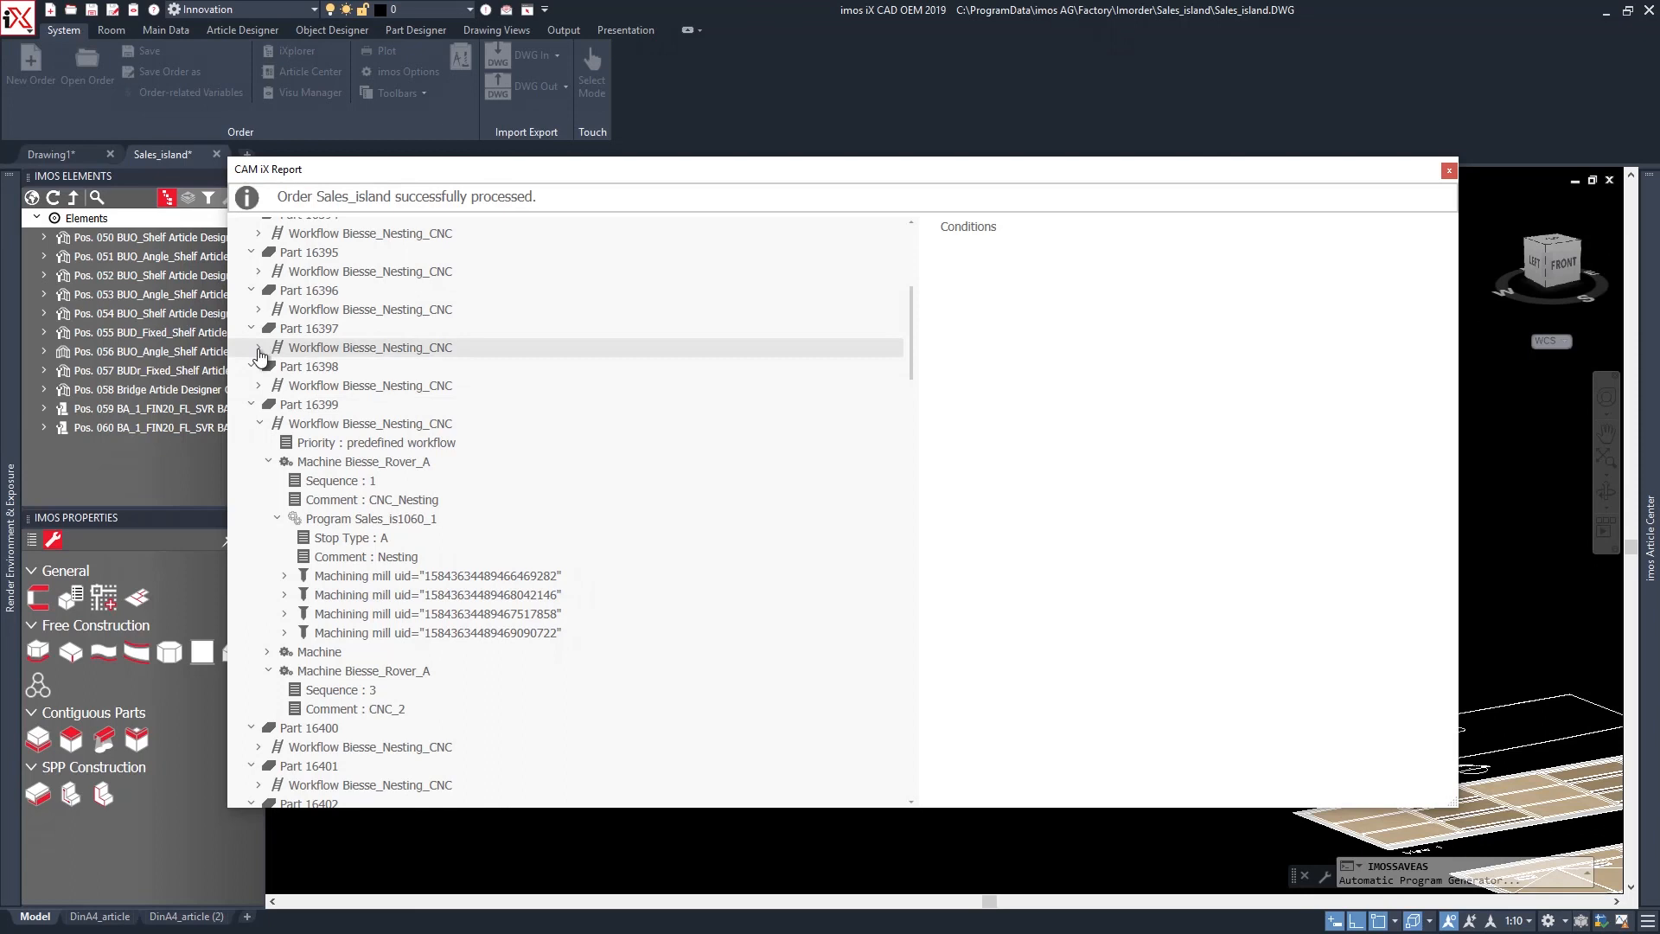
{"action": "left_click", "coordinate": [259, 346]}
{"action": "left_click", "coordinate": [269, 386]}
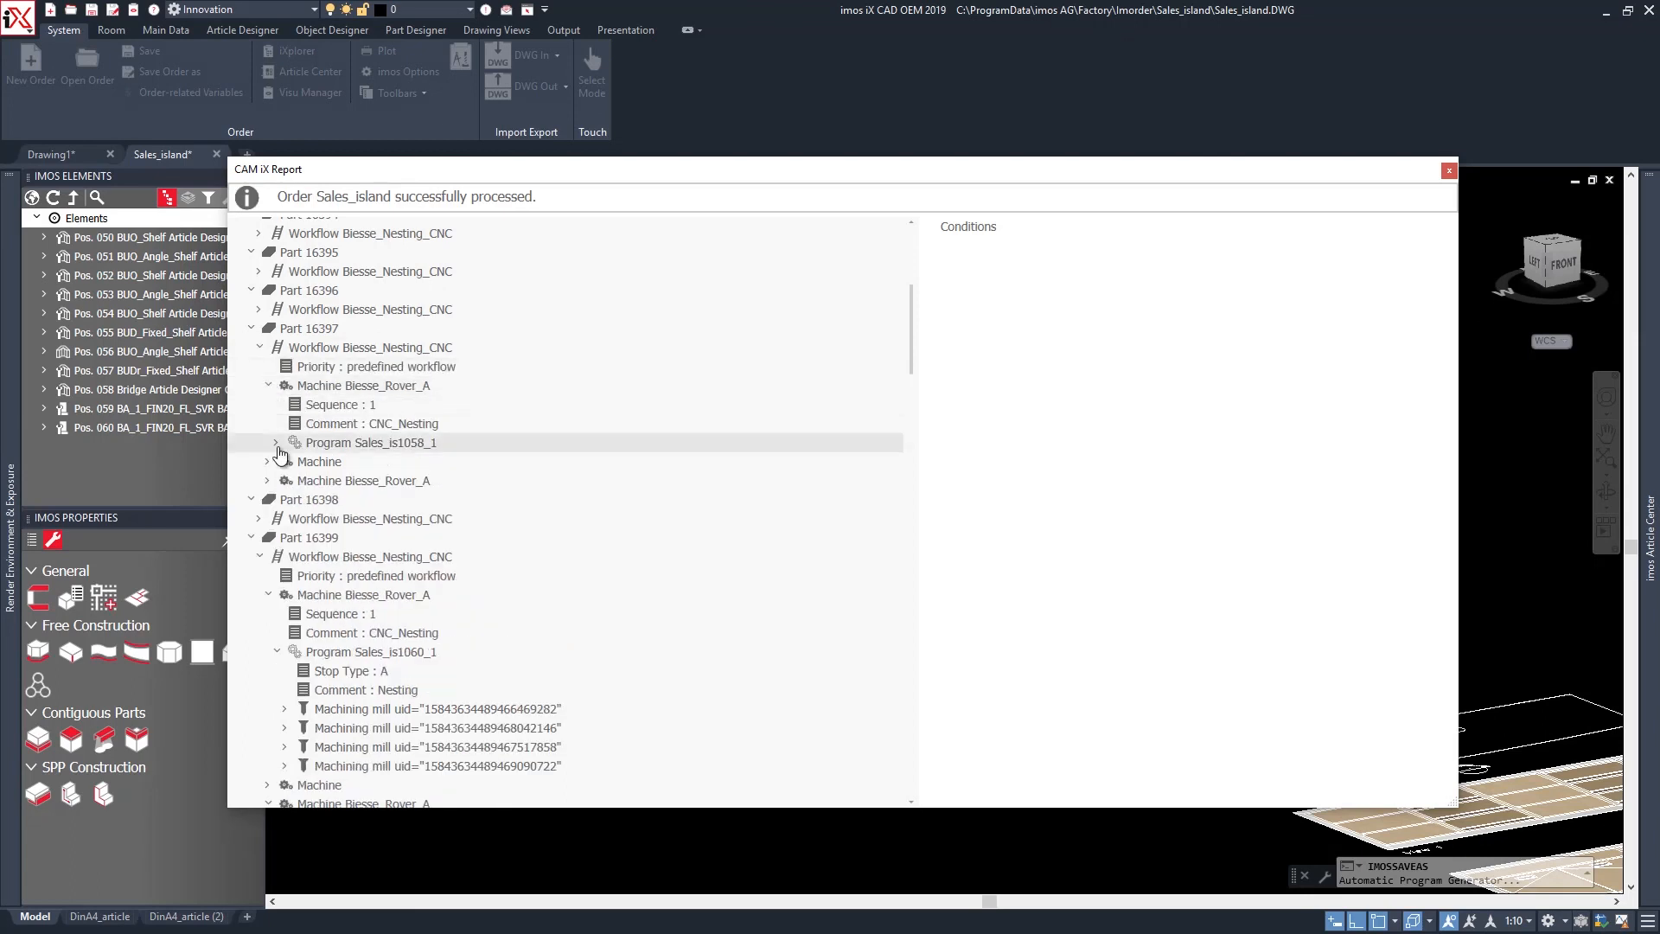
{"action": "left_click", "coordinate": [277, 442]}
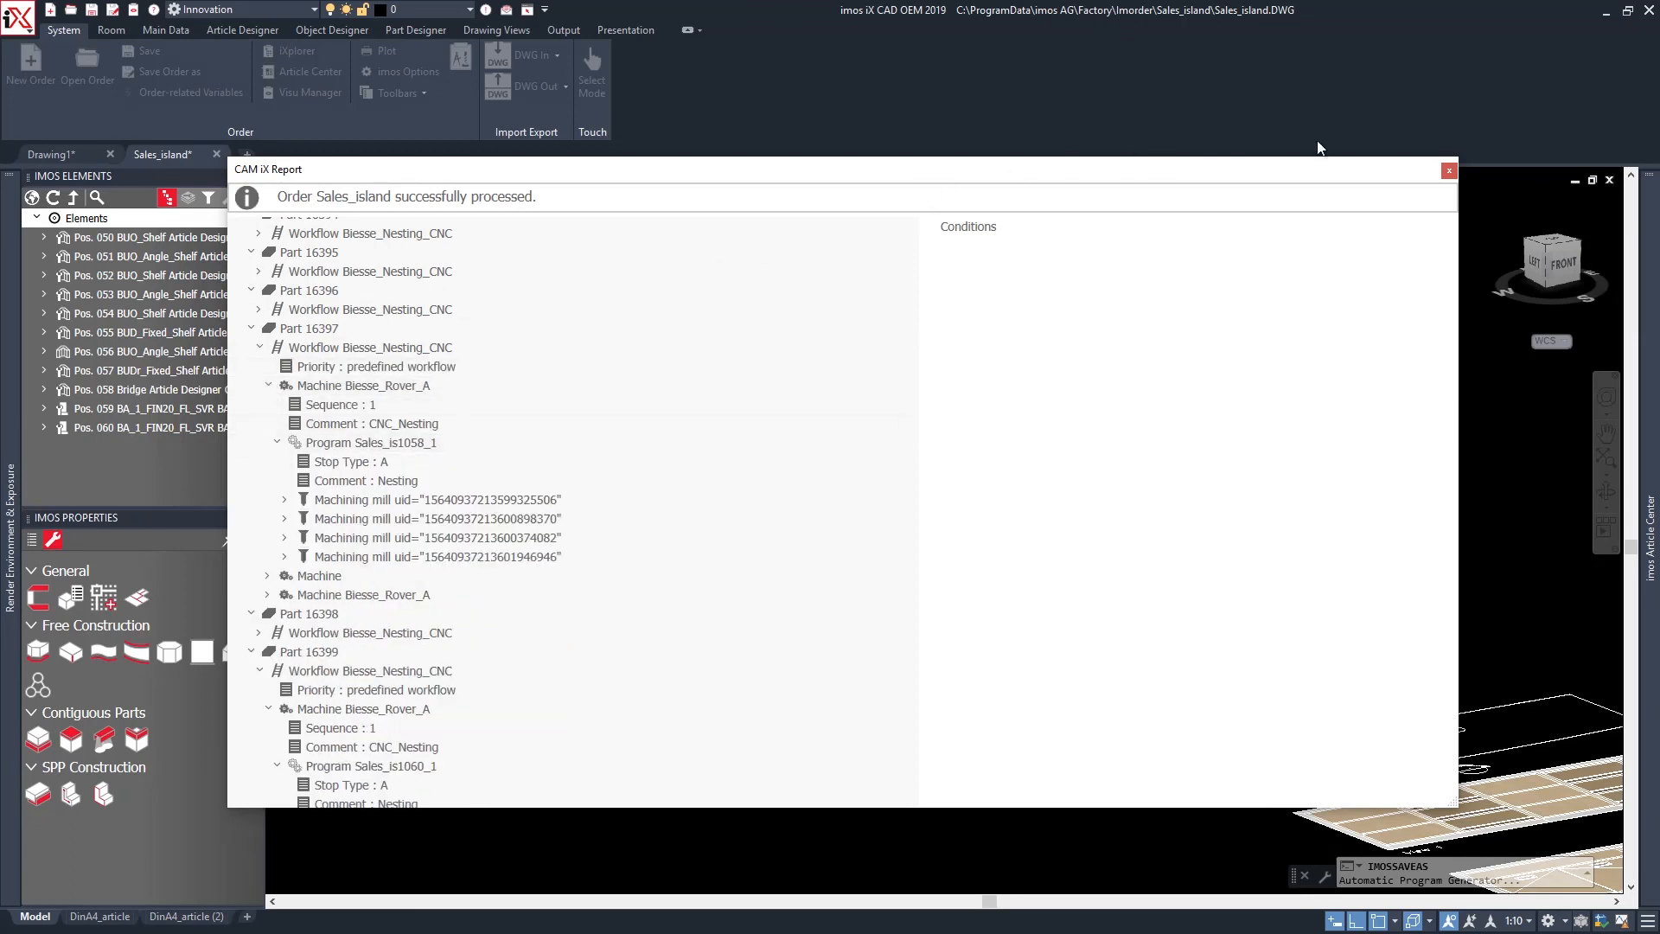
{"action": "left_click", "coordinate": [1451, 171]}
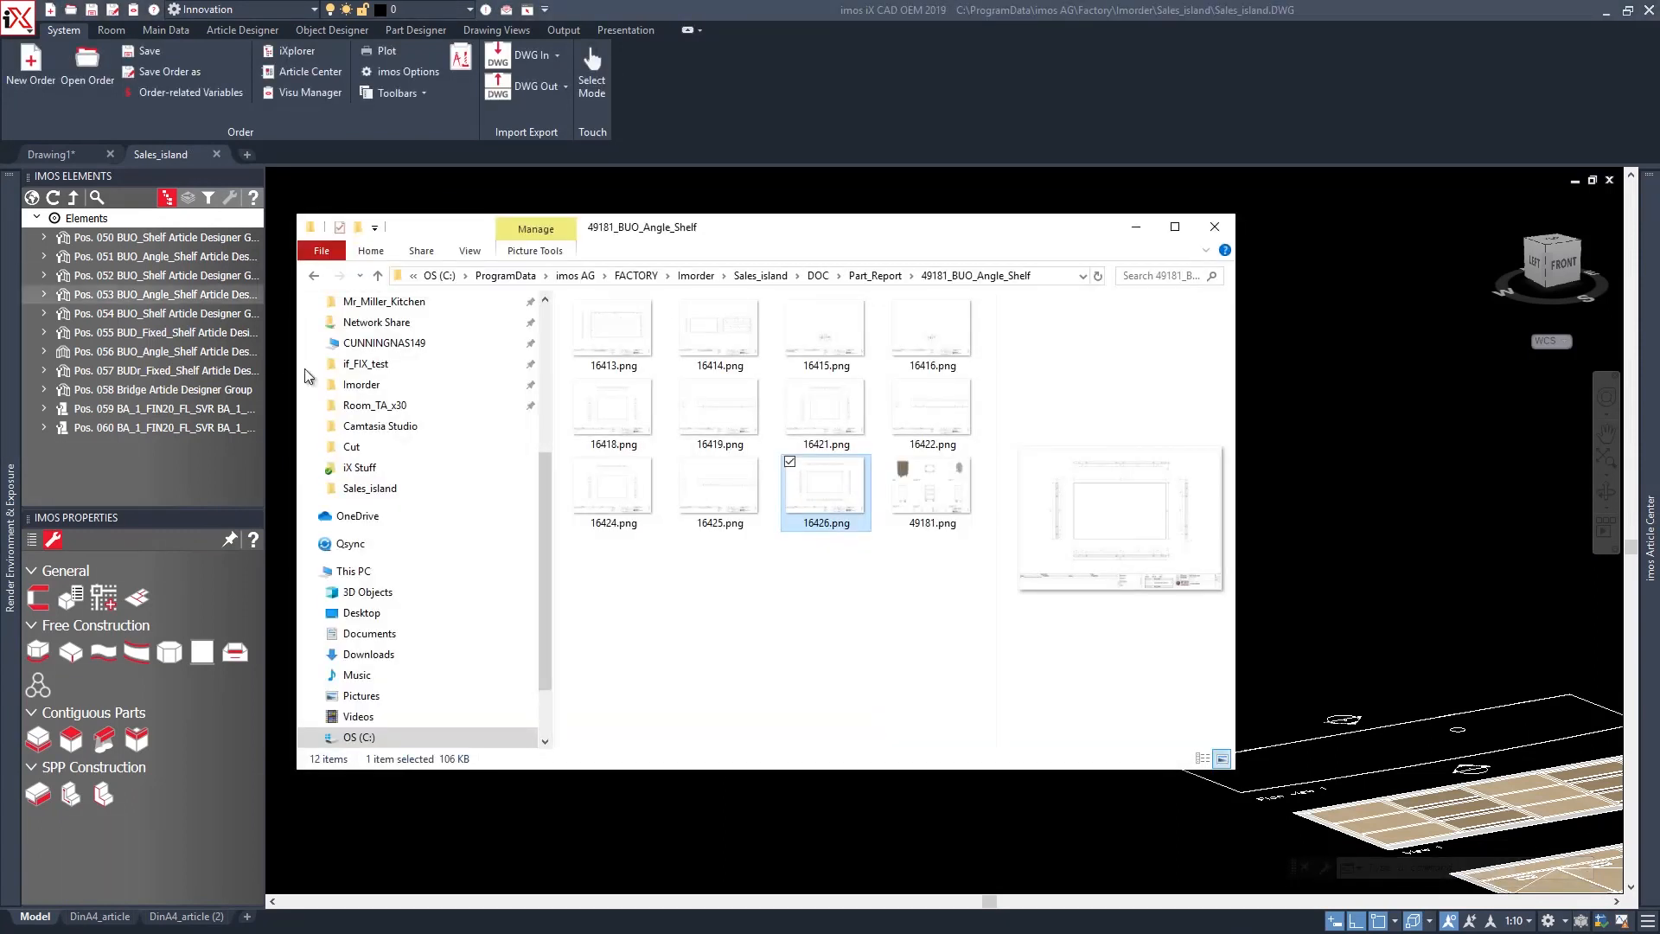
Check the generated Sales_island CIX files in the bNest folder and close the file window.
{"action": "scroll", "coordinate": [367, 372], "scroll_direction": "up", "scroll_amount": 3}
{"action": "left_click", "coordinate": [370, 368]}
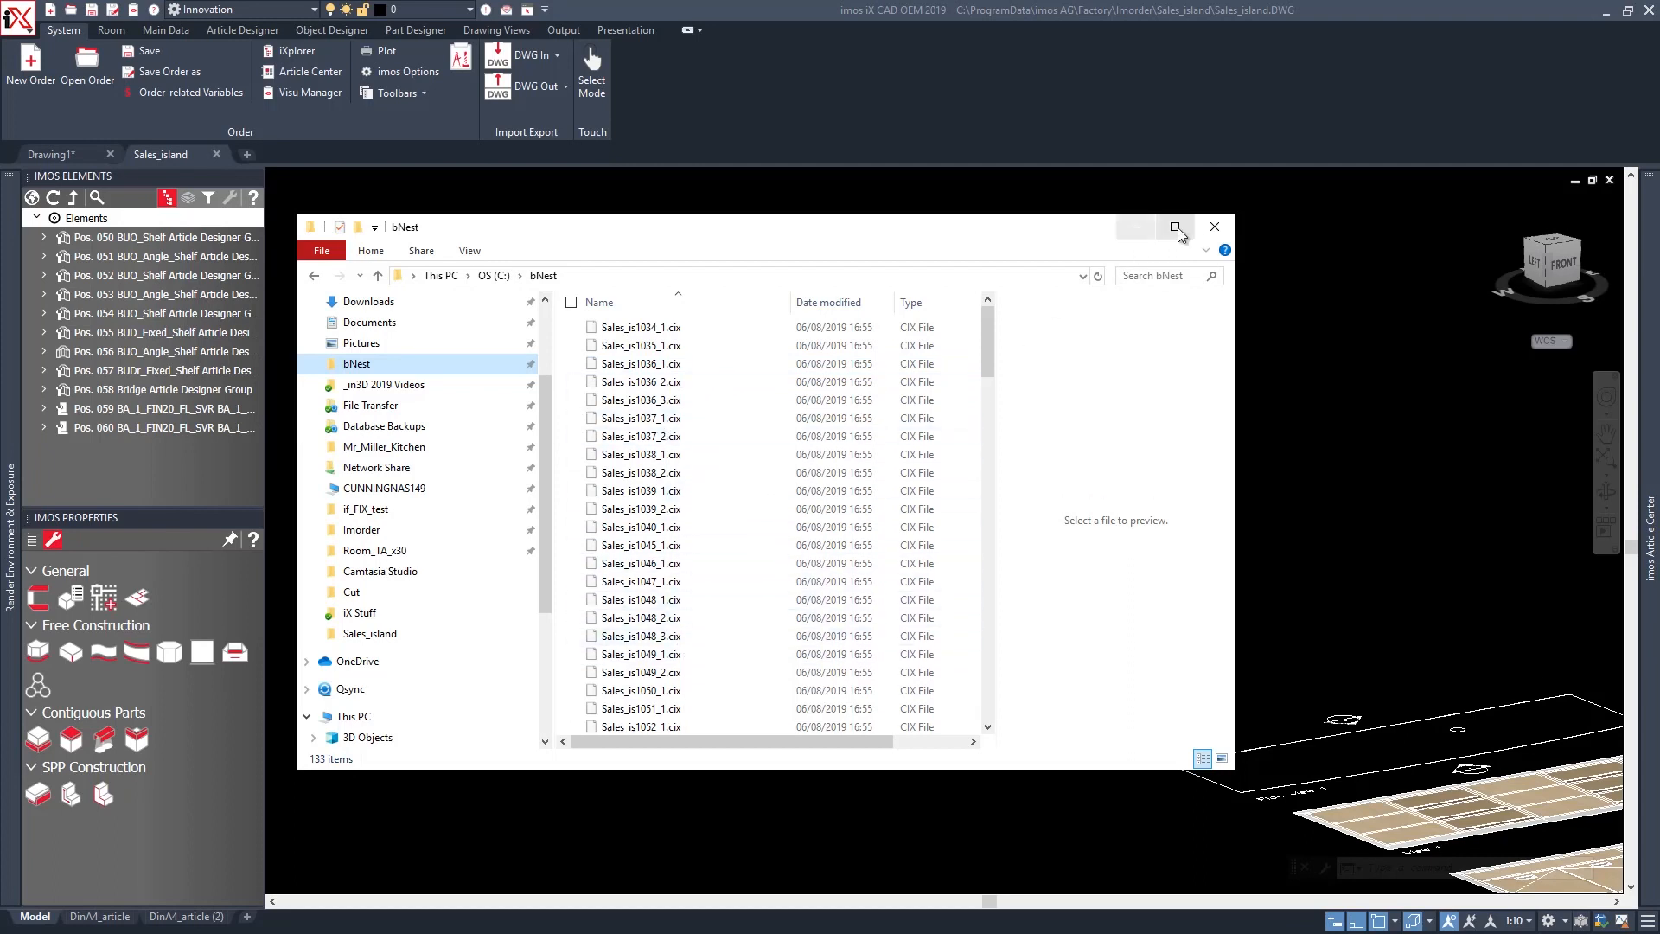
{"action": "left_click", "coordinate": [1213, 227]}
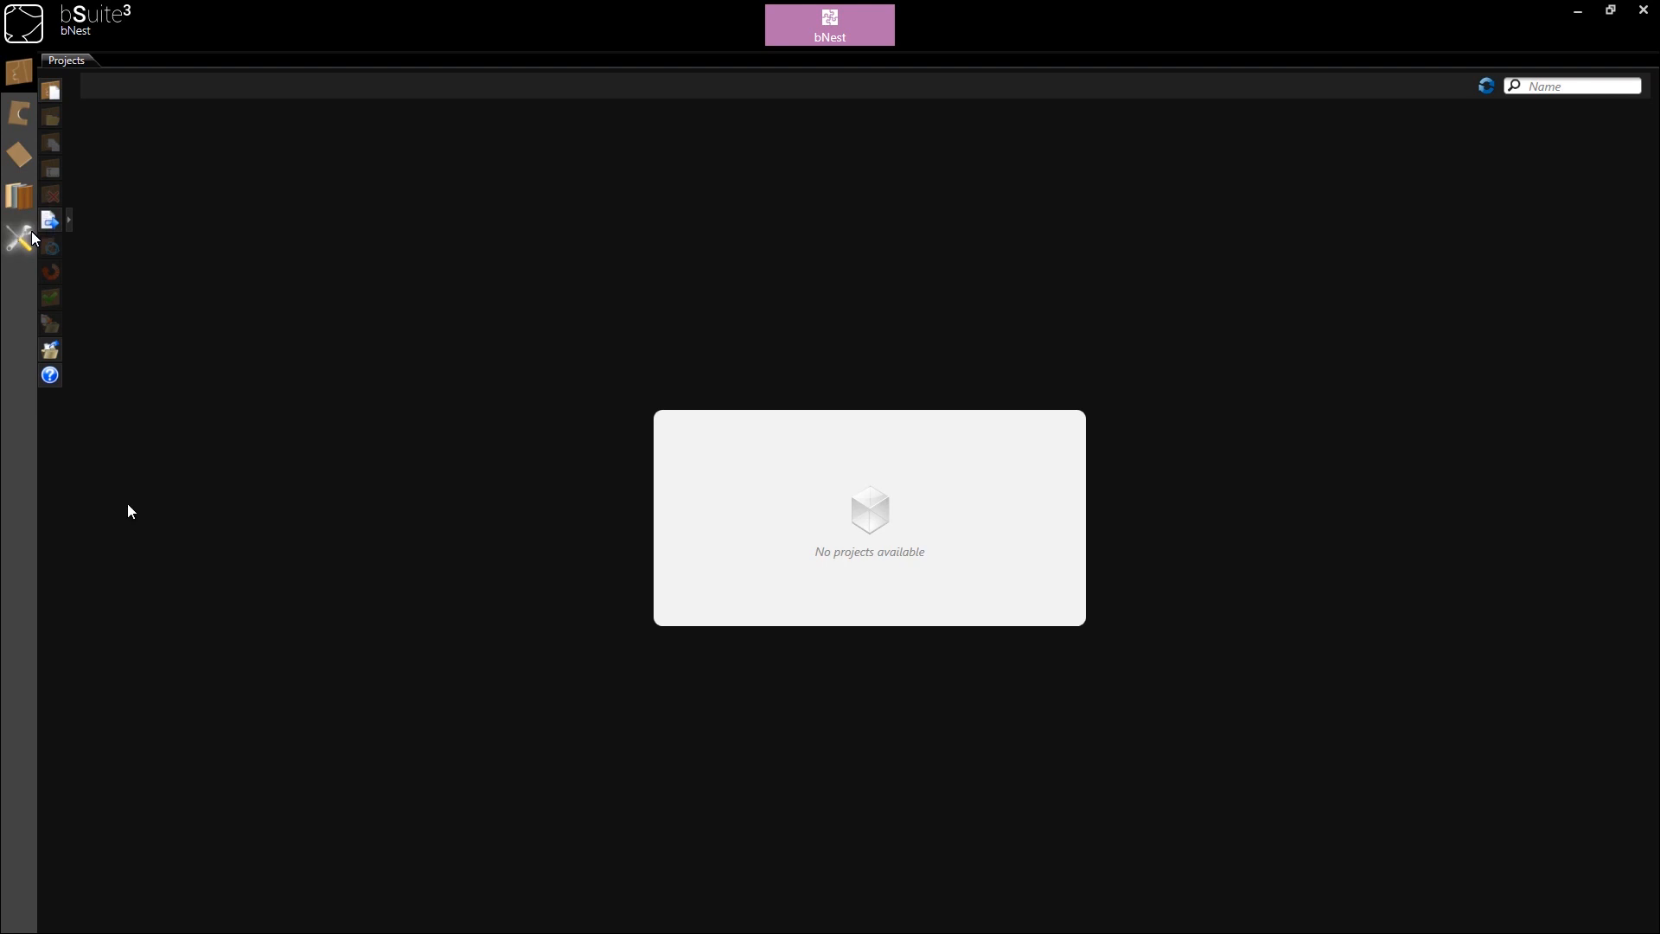
Switch to bSuite bNest, import the Sales_island project from Sales_island.CSV and process its nesting.
{"action": "left_click", "coordinate": [51, 222]}
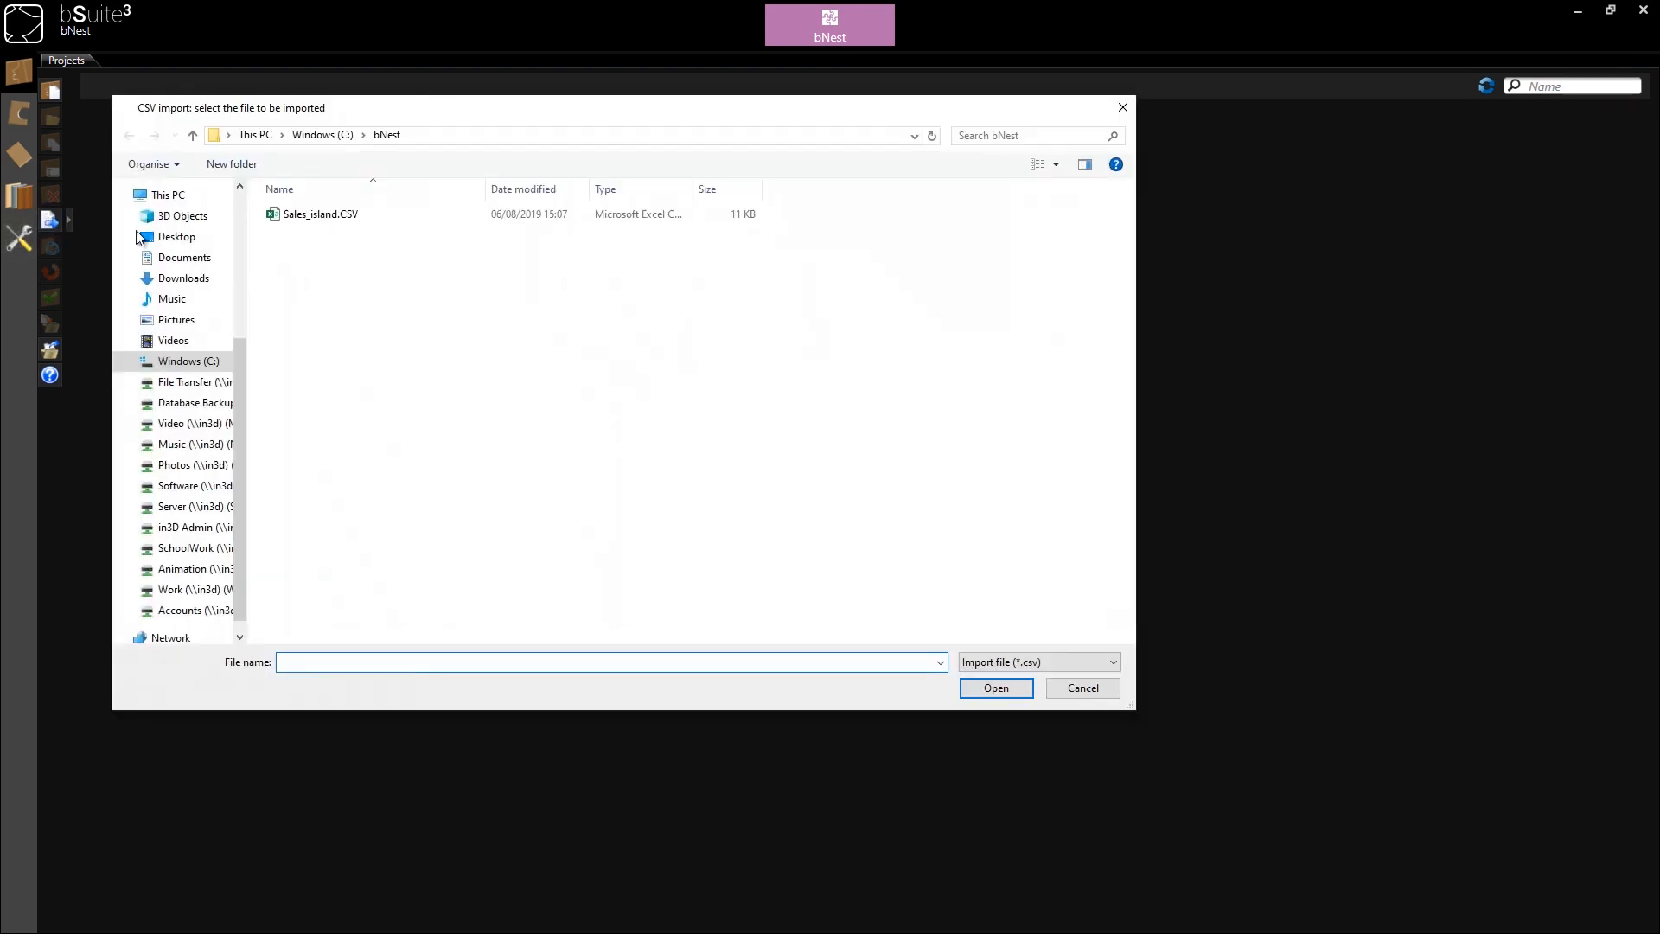
{"action": "left_click", "coordinate": [349, 218]}
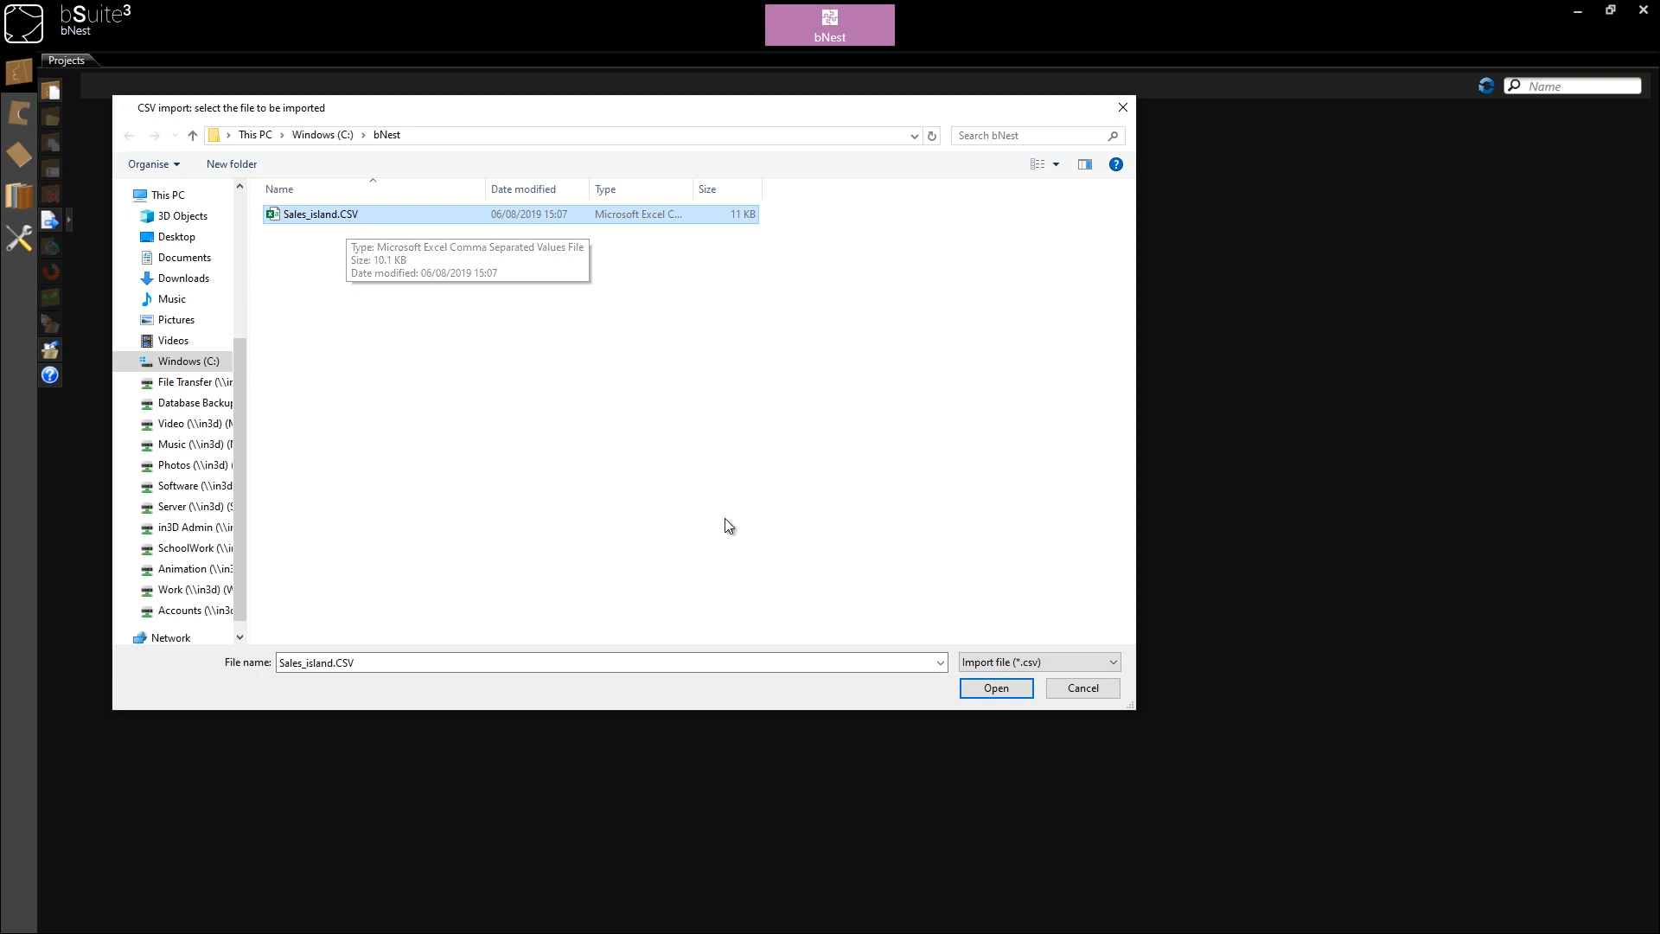
{"action": "left_click", "coordinate": [994, 688]}
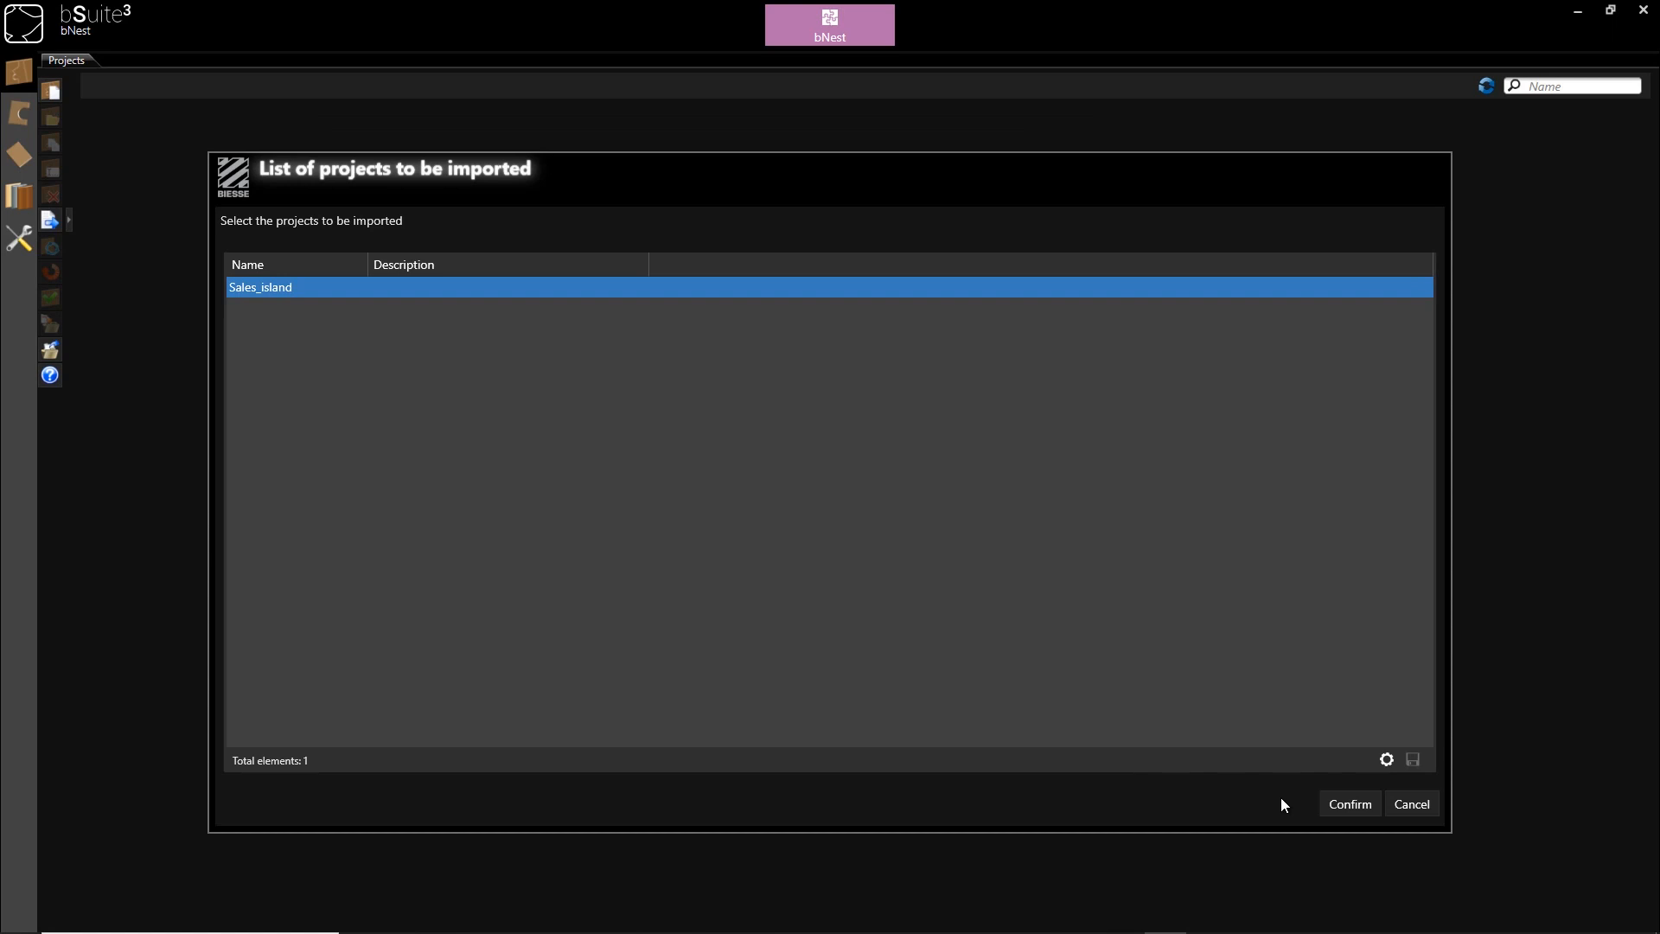
{"action": "left_click", "coordinate": [1345, 803]}
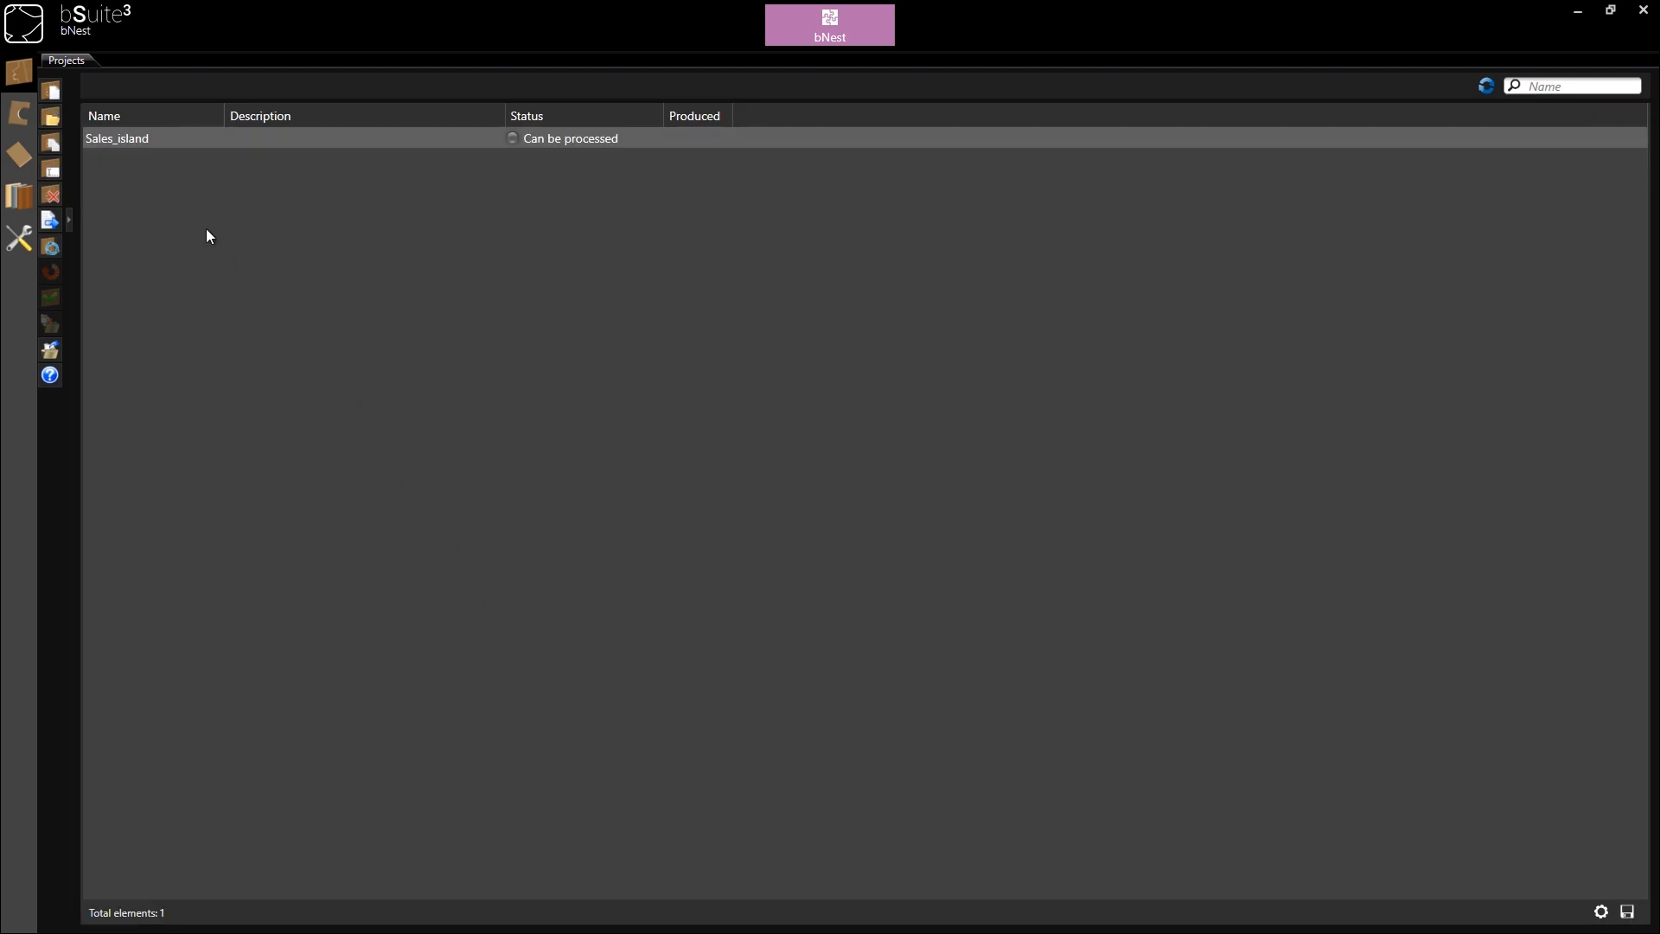
{"action": "left_click", "coordinate": [128, 144]}
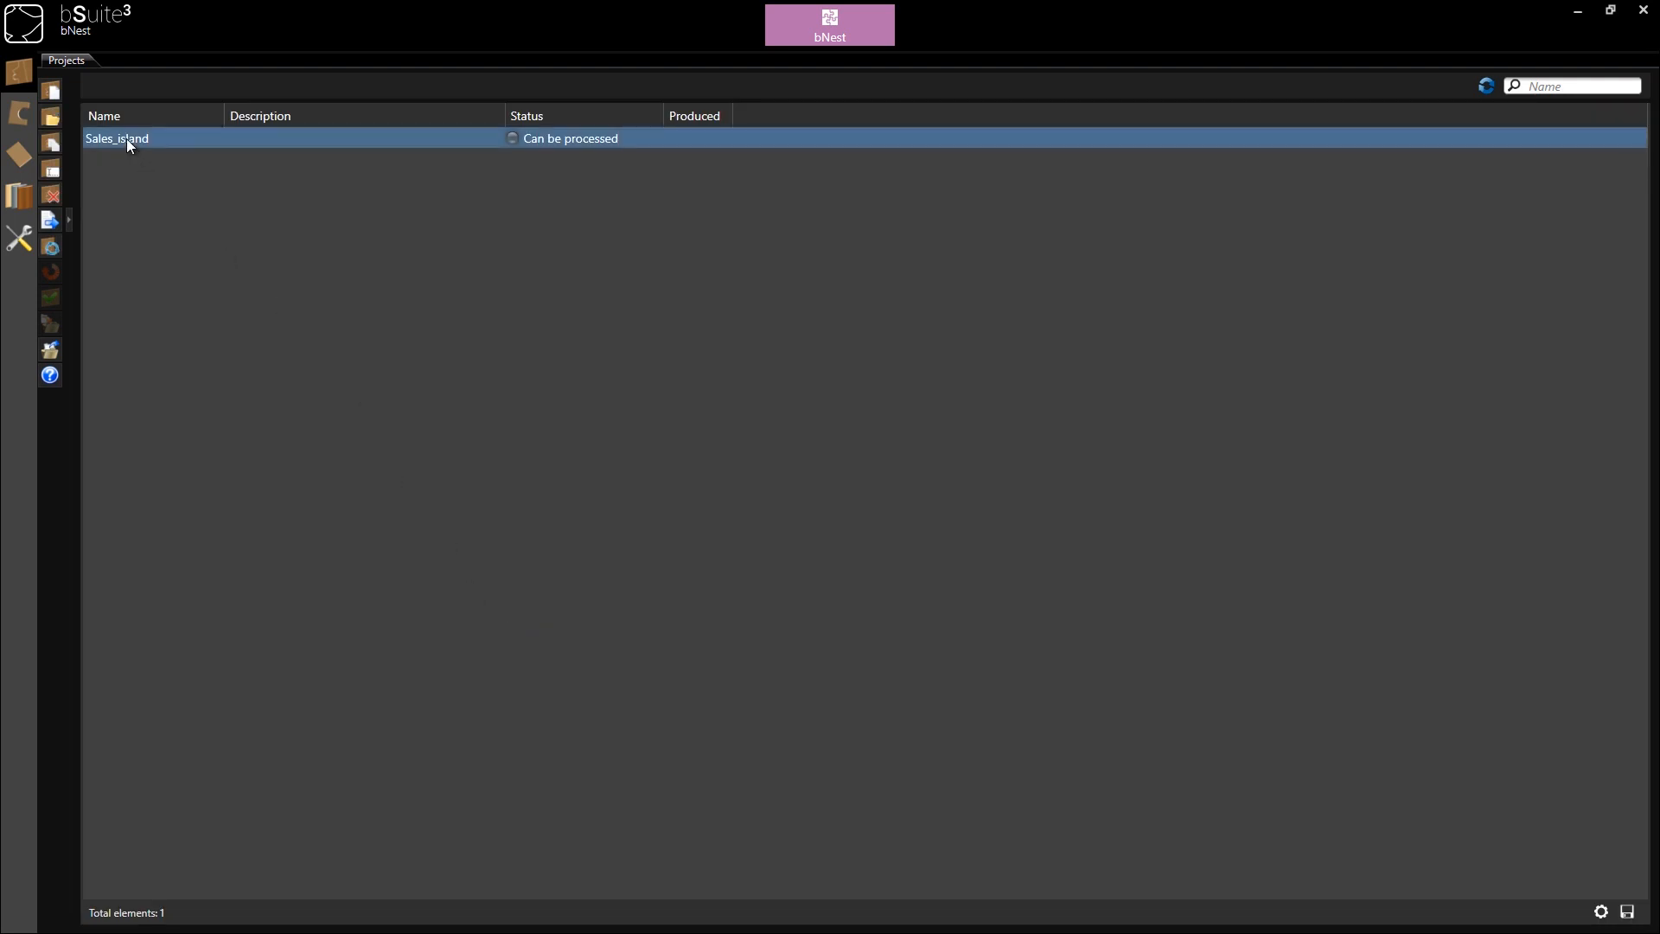
{"action": "left_click", "coordinate": [50, 249]}
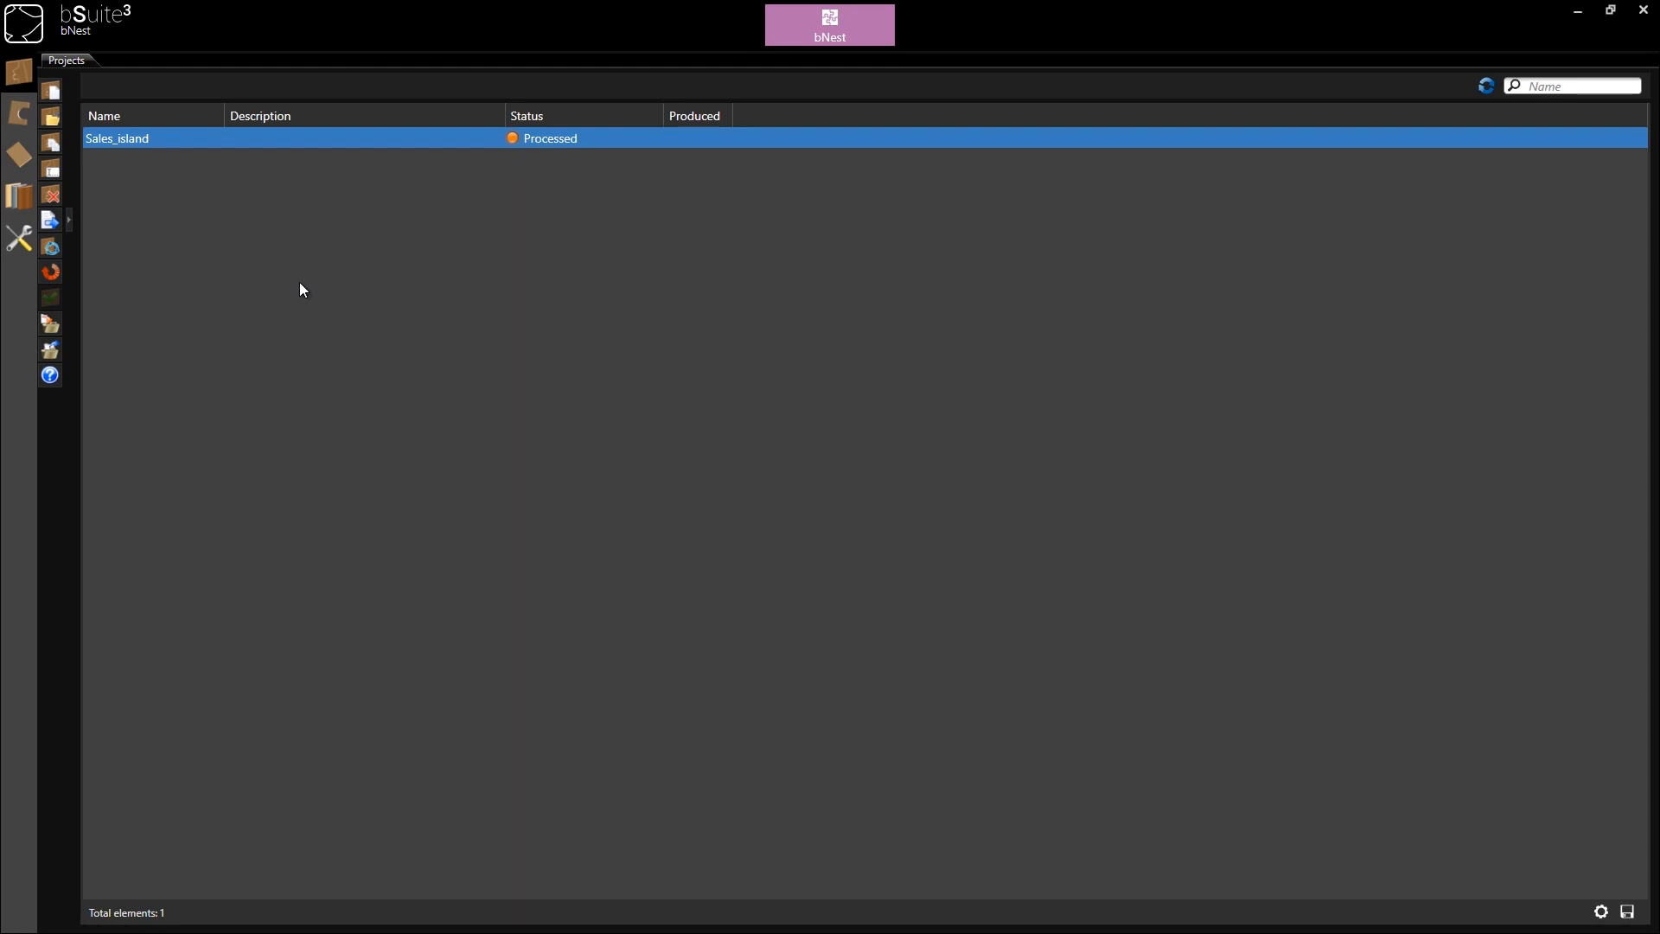
Open the processed Sales_island project and review its list of articles.
{"action": "double_click", "coordinate": [482, 141]}
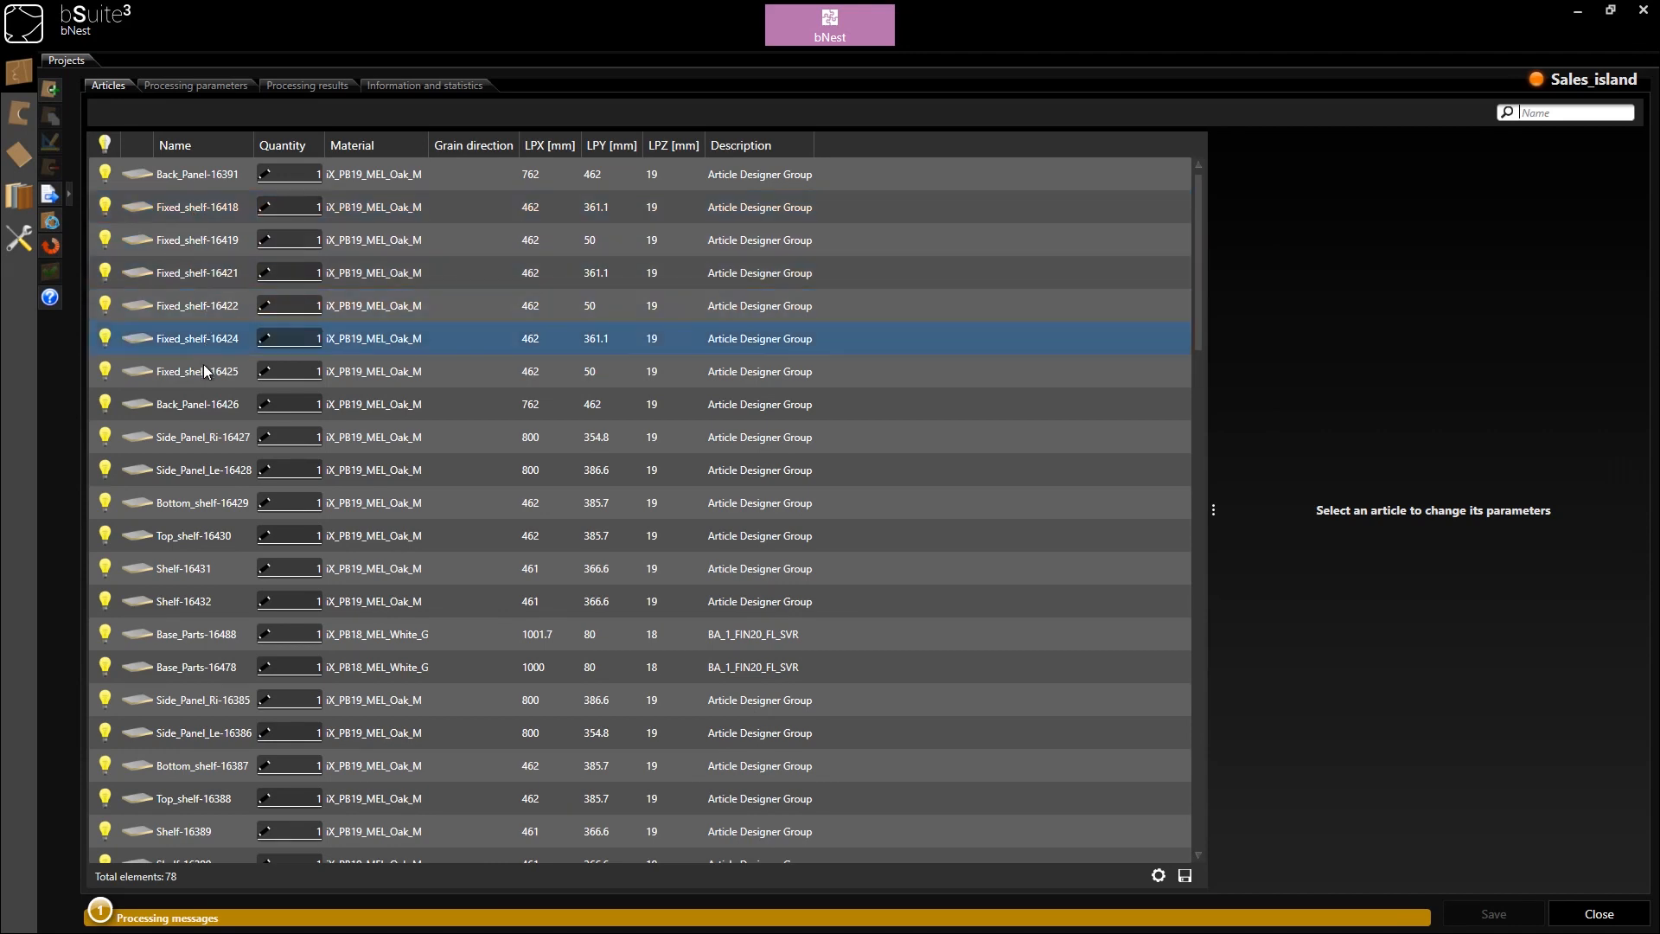
{"action": "scroll", "coordinate": [204, 389], "scroll_direction": "down", "scroll_amount": 3}
{"action": "scroll", "coordinate": [205, 428], "scroll_direction": "down", "scroll_amount": 7}
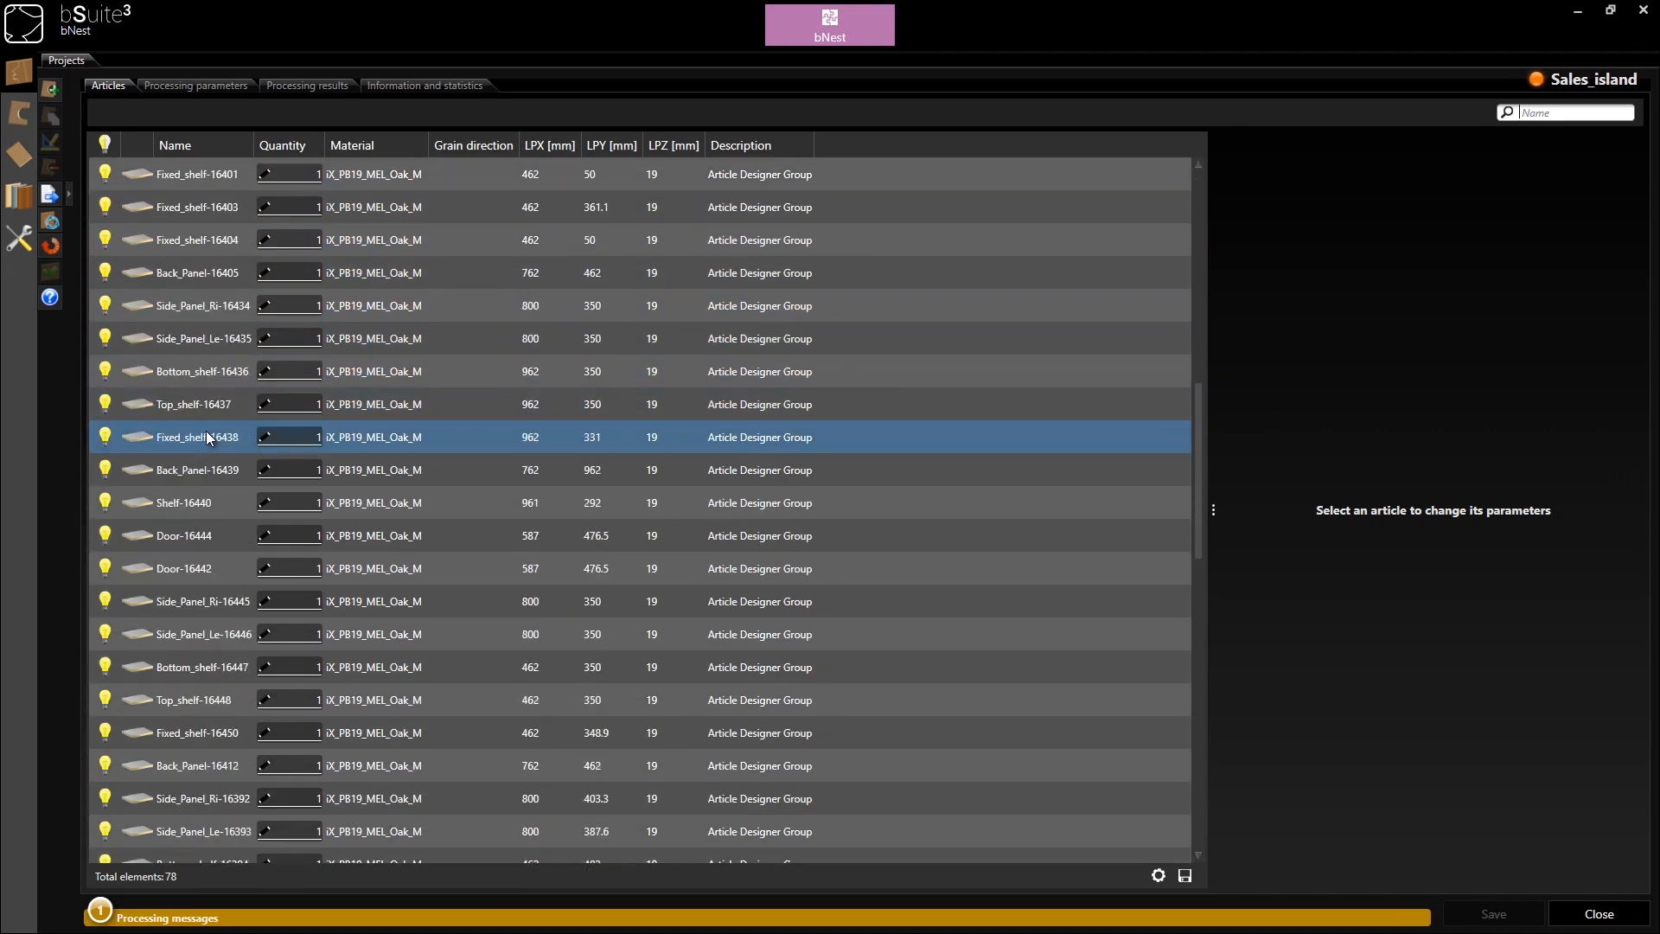
Review the processing results for 19mm_Oak_MFC, examining nested sheets 0003 and 0002 enlarged.
{"action": "left_click", "coordinate": [306, 86]}
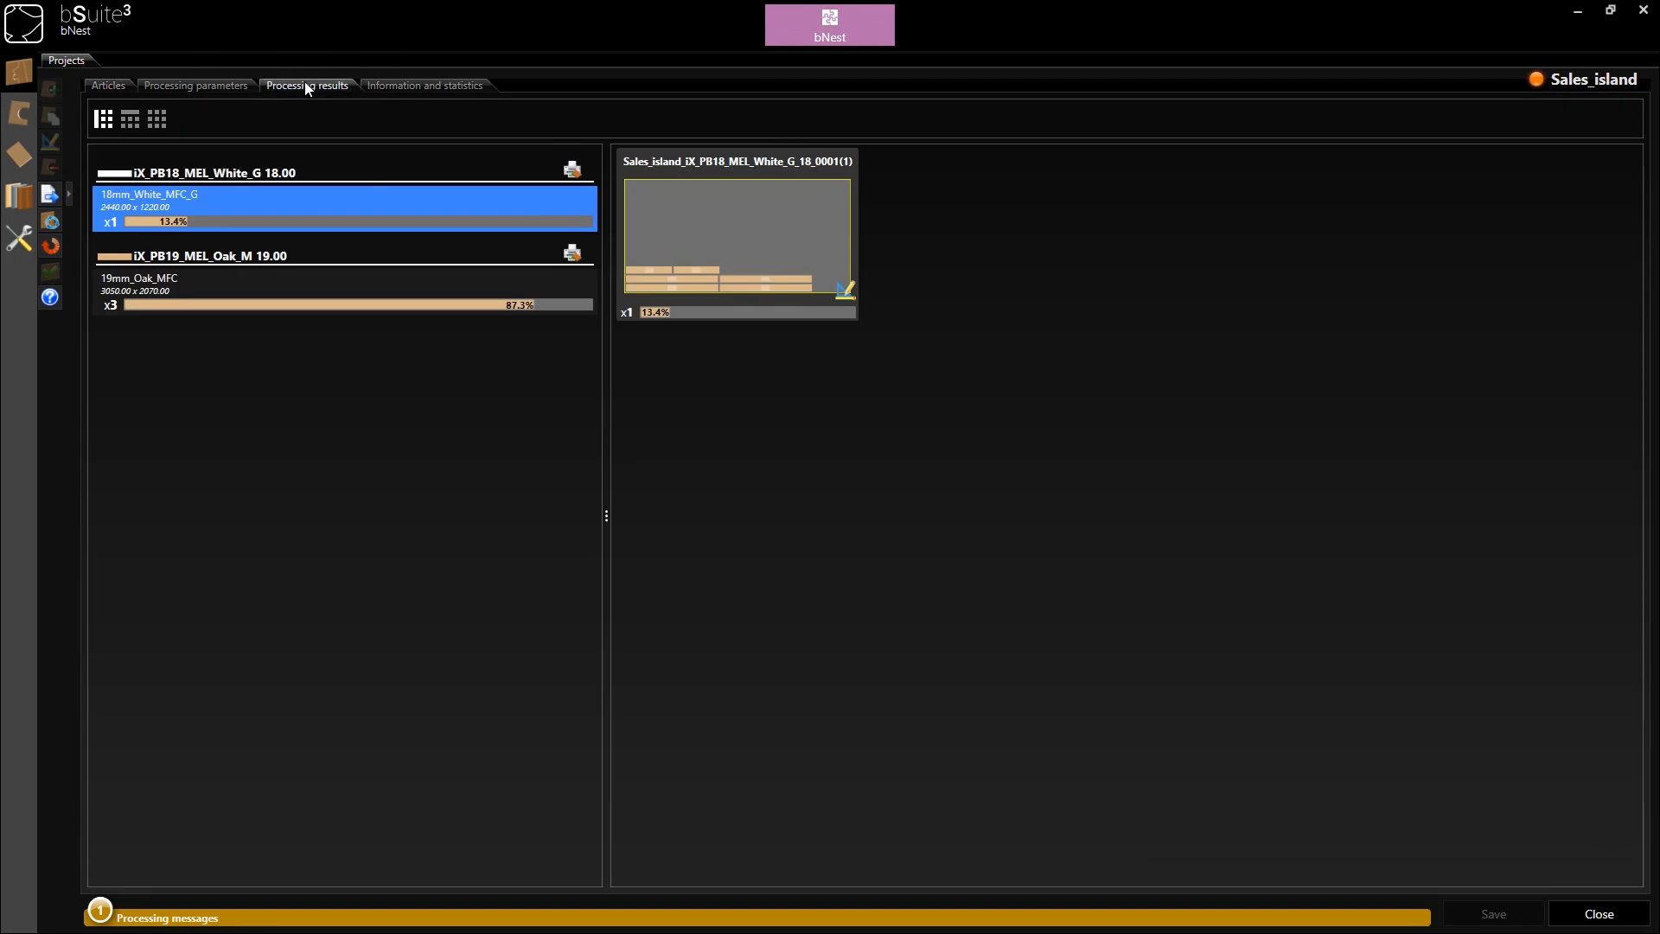
{"action": "left_click", "coordinate": [236, 301]}
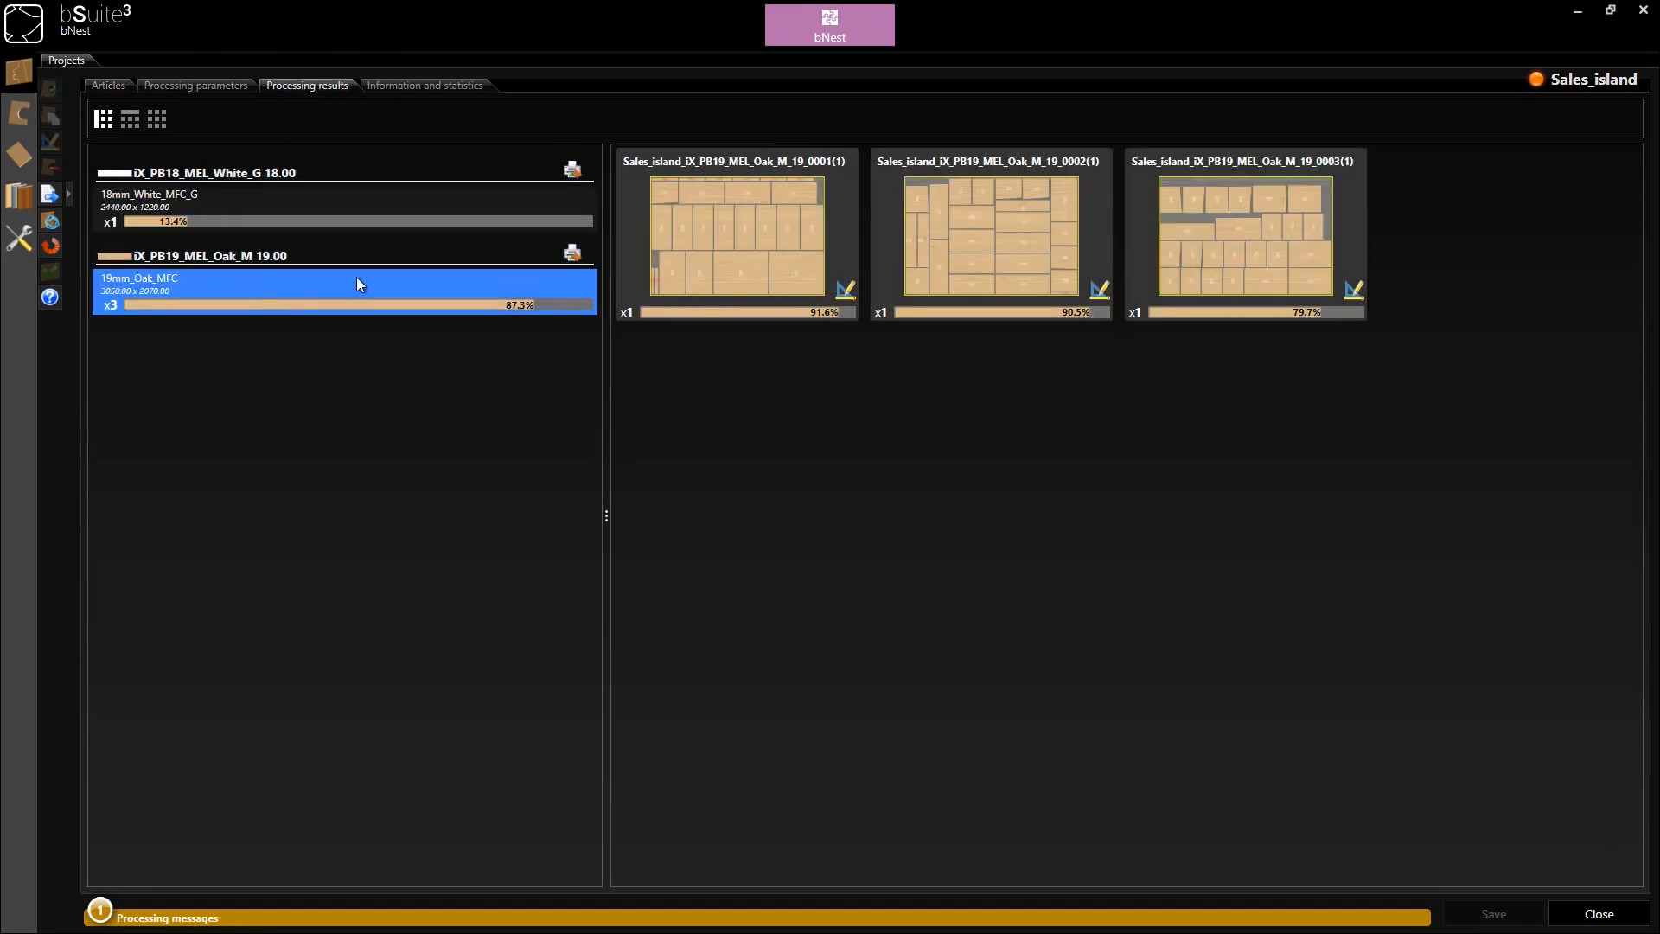
{"action": "double_click", "coordinate": [1207, 256]}
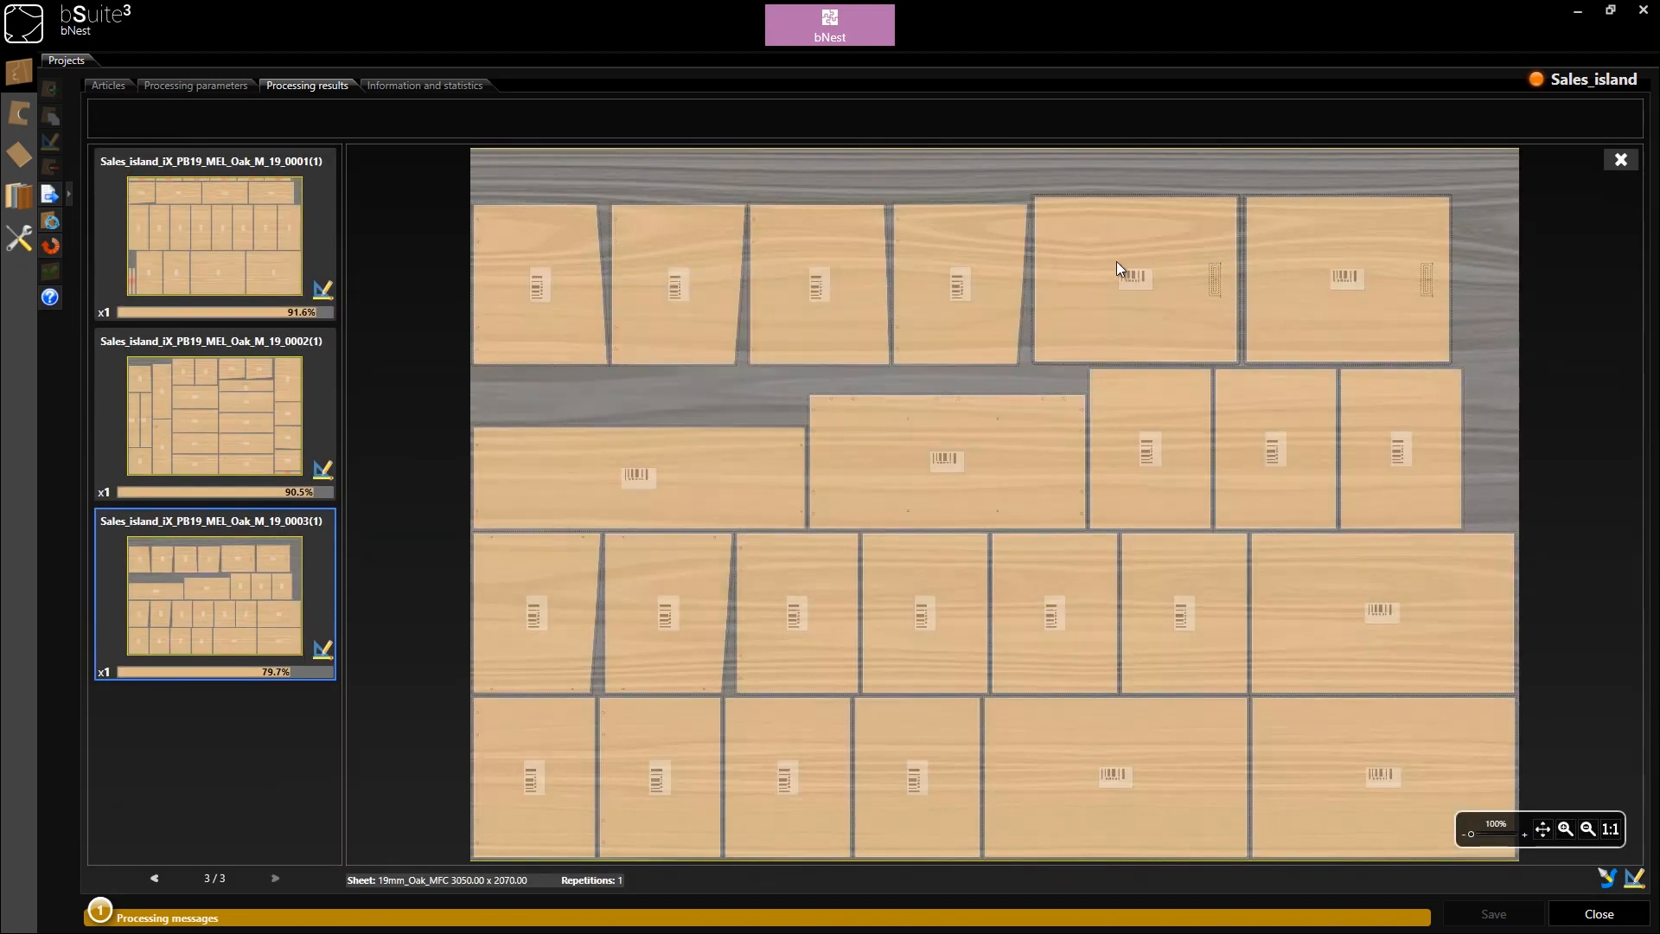
{"action": "left_click", "coordinate": [282, 406]}
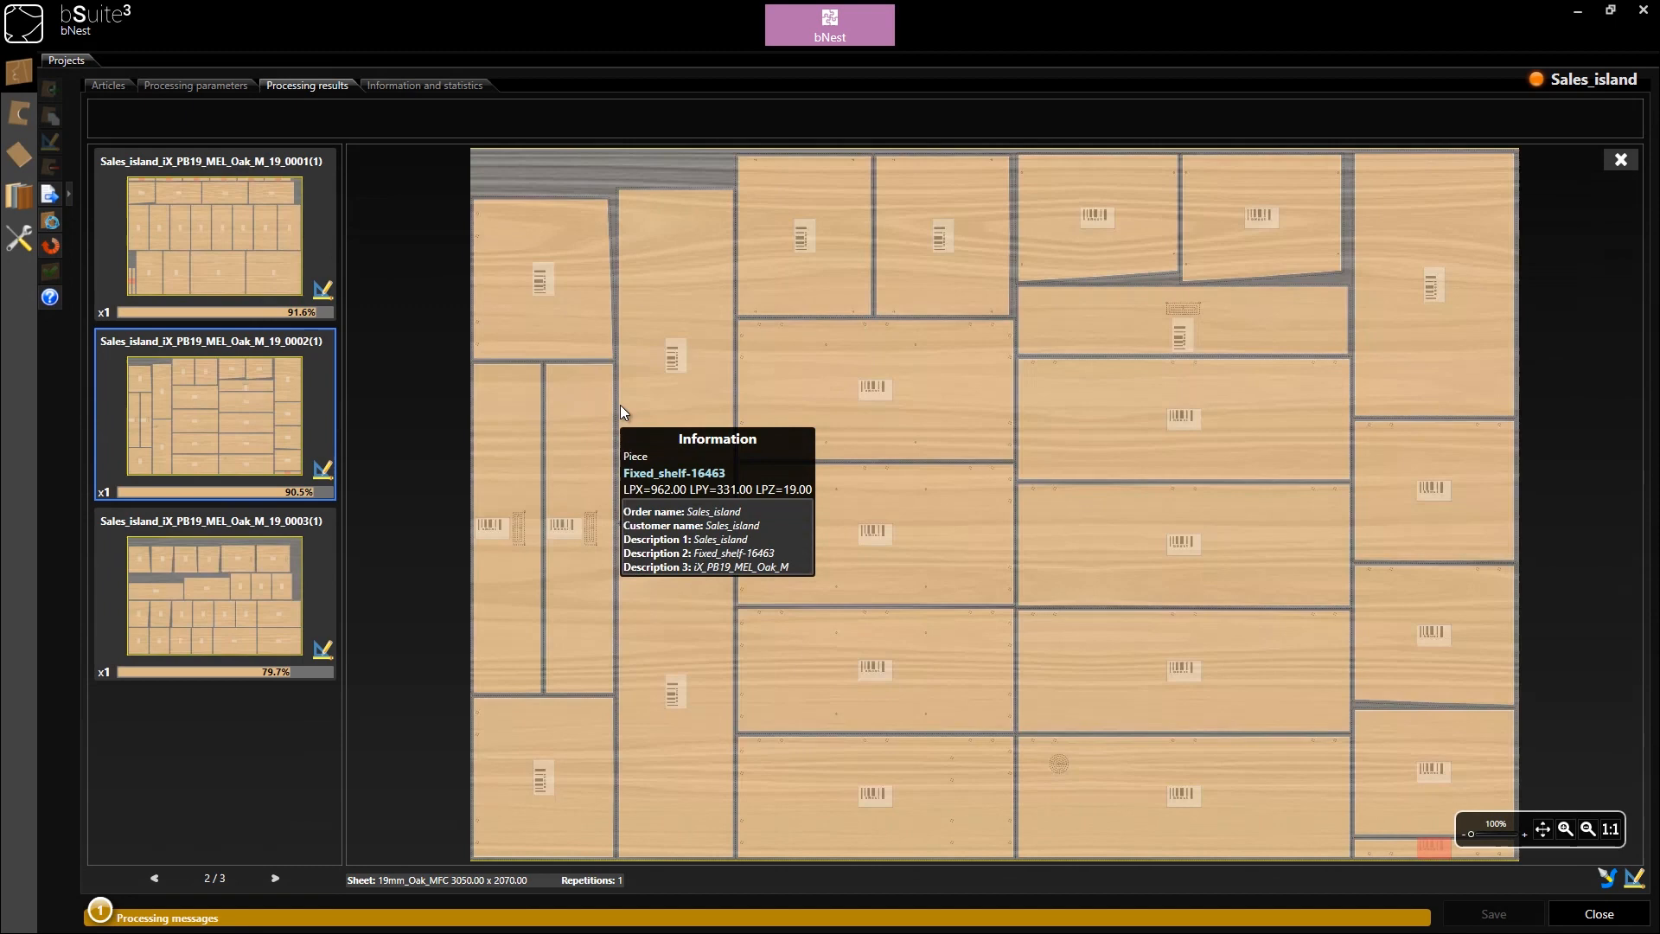
Open nested oak sheet 0002 in bSolid's Cad / Cam environment and calculate its machining operations.
{"action": "left_click", "coordinate": [1635, 882]}
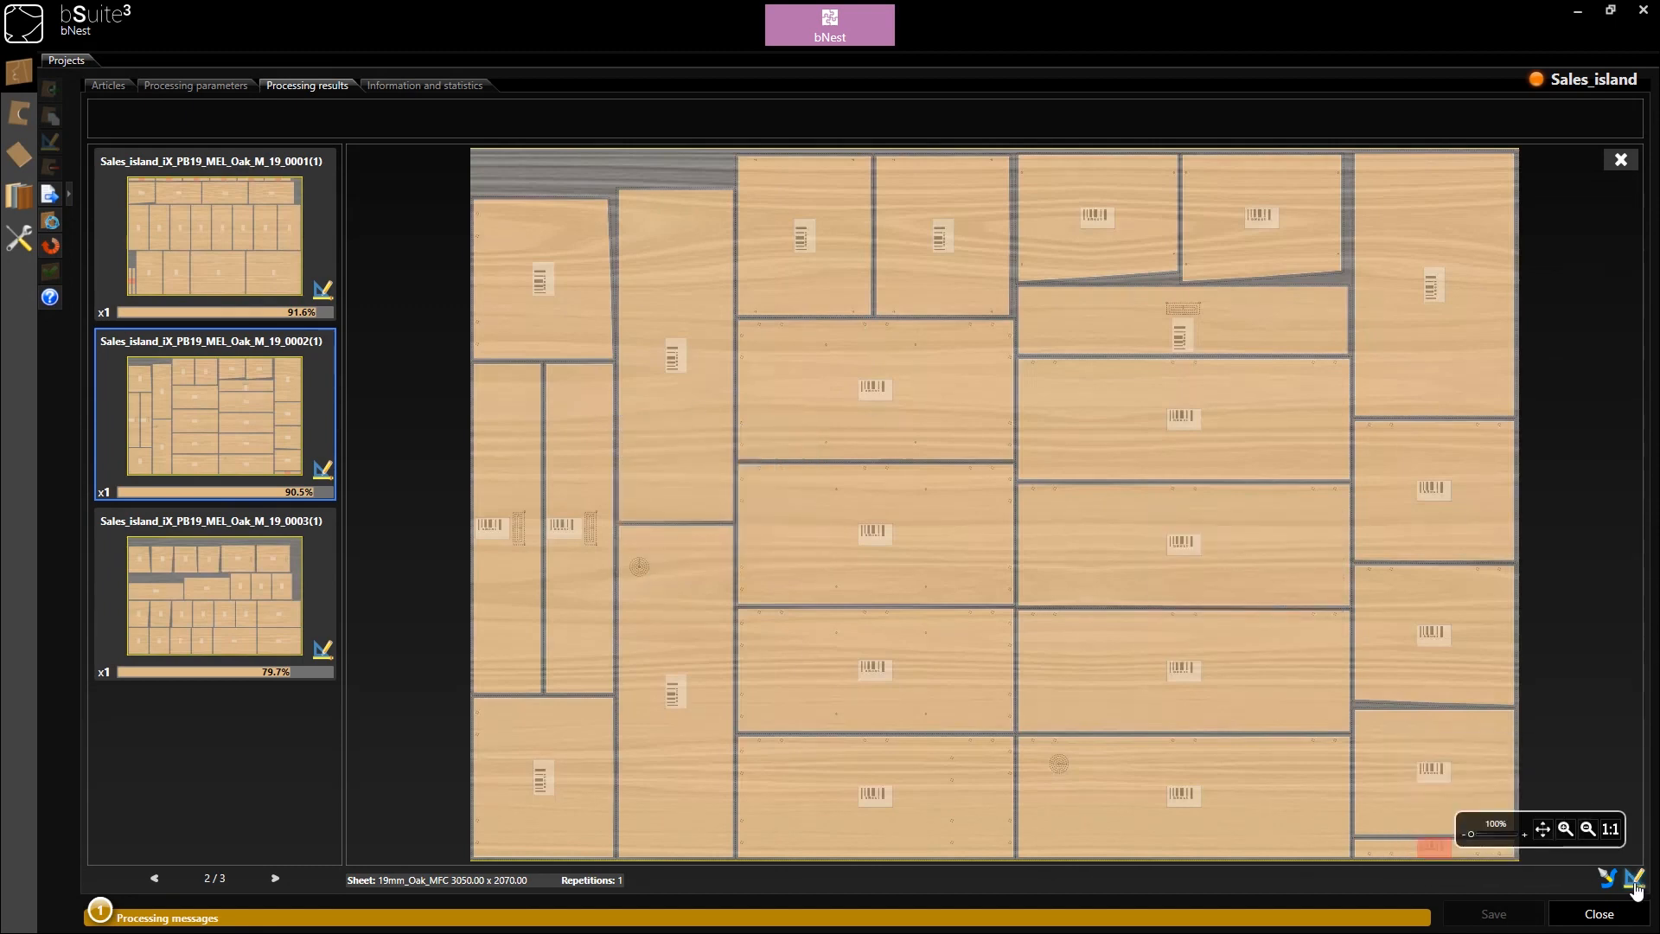
{"action": "mouse_move", "coordinate": [709, 640]}
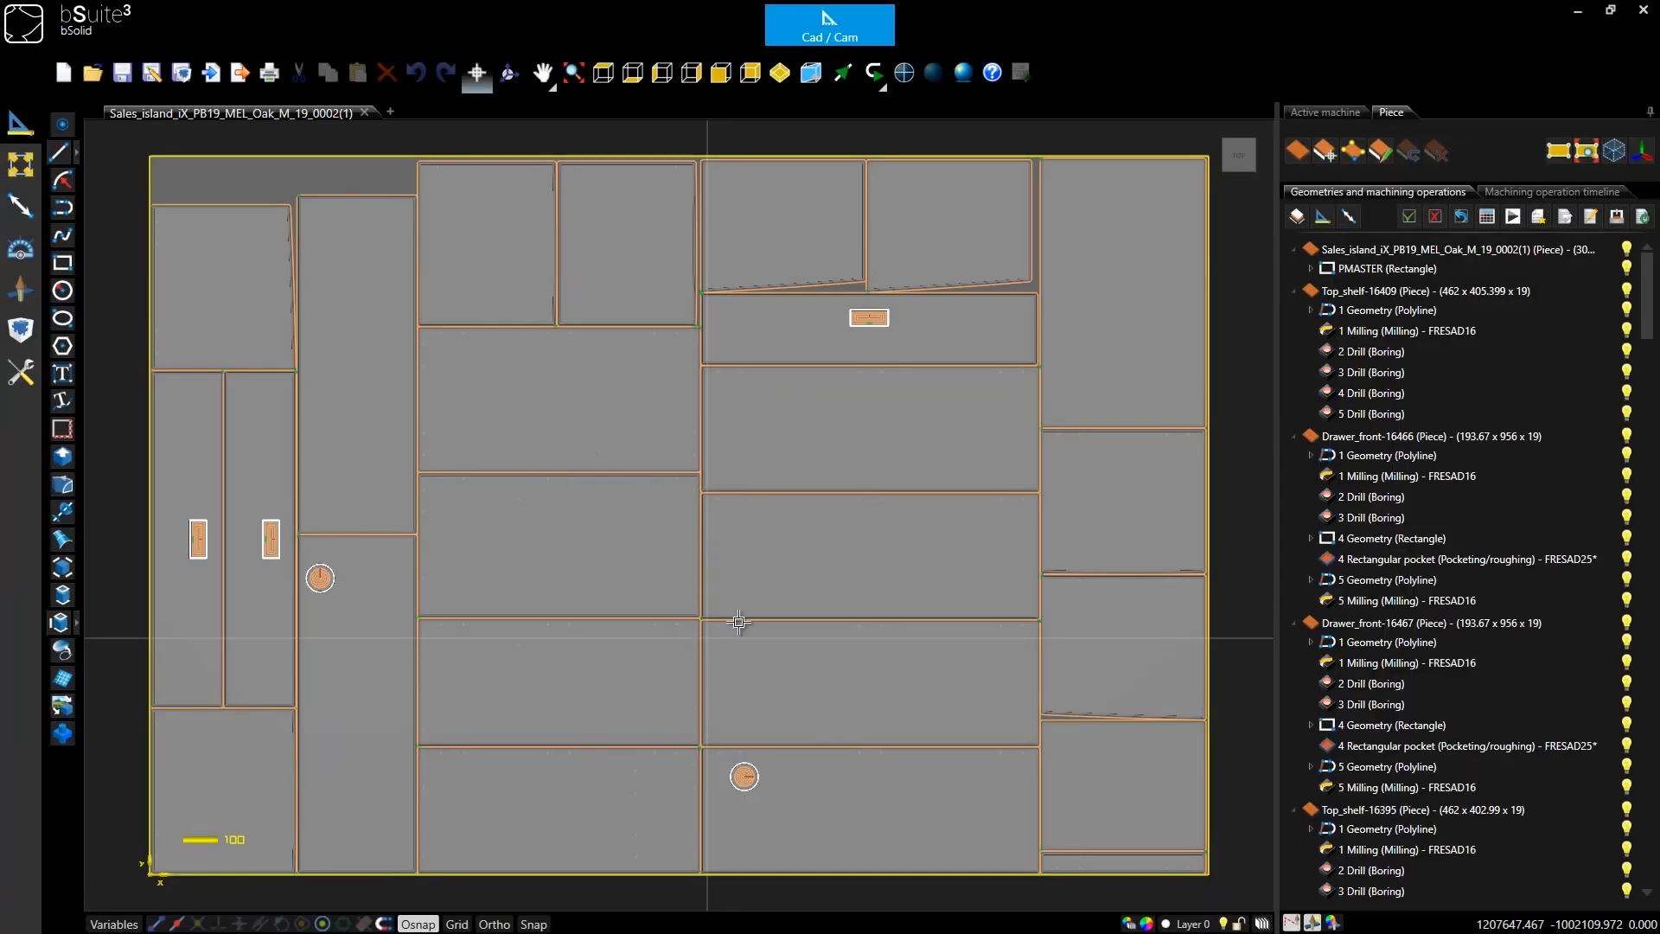
{"action": "left_click", "coordinate": [1486, 216]}
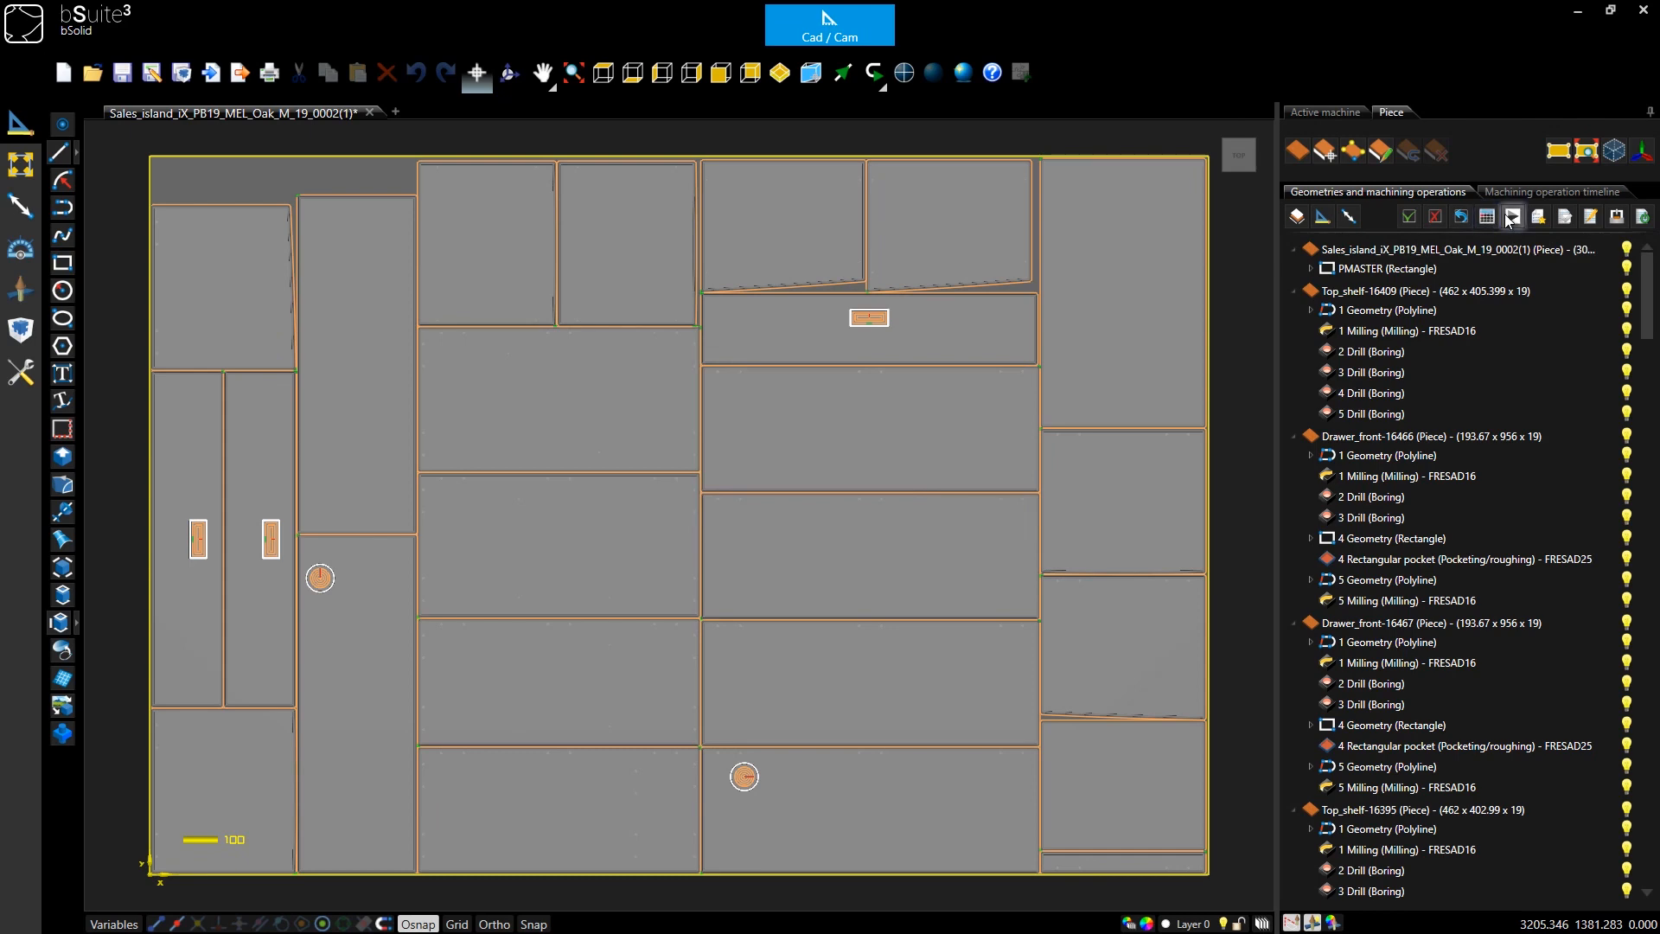
Run the machining simulation of the sheet in an isometric view with the override set to 20.
{"action": "left_click", "coordinate": [1510, 217]}
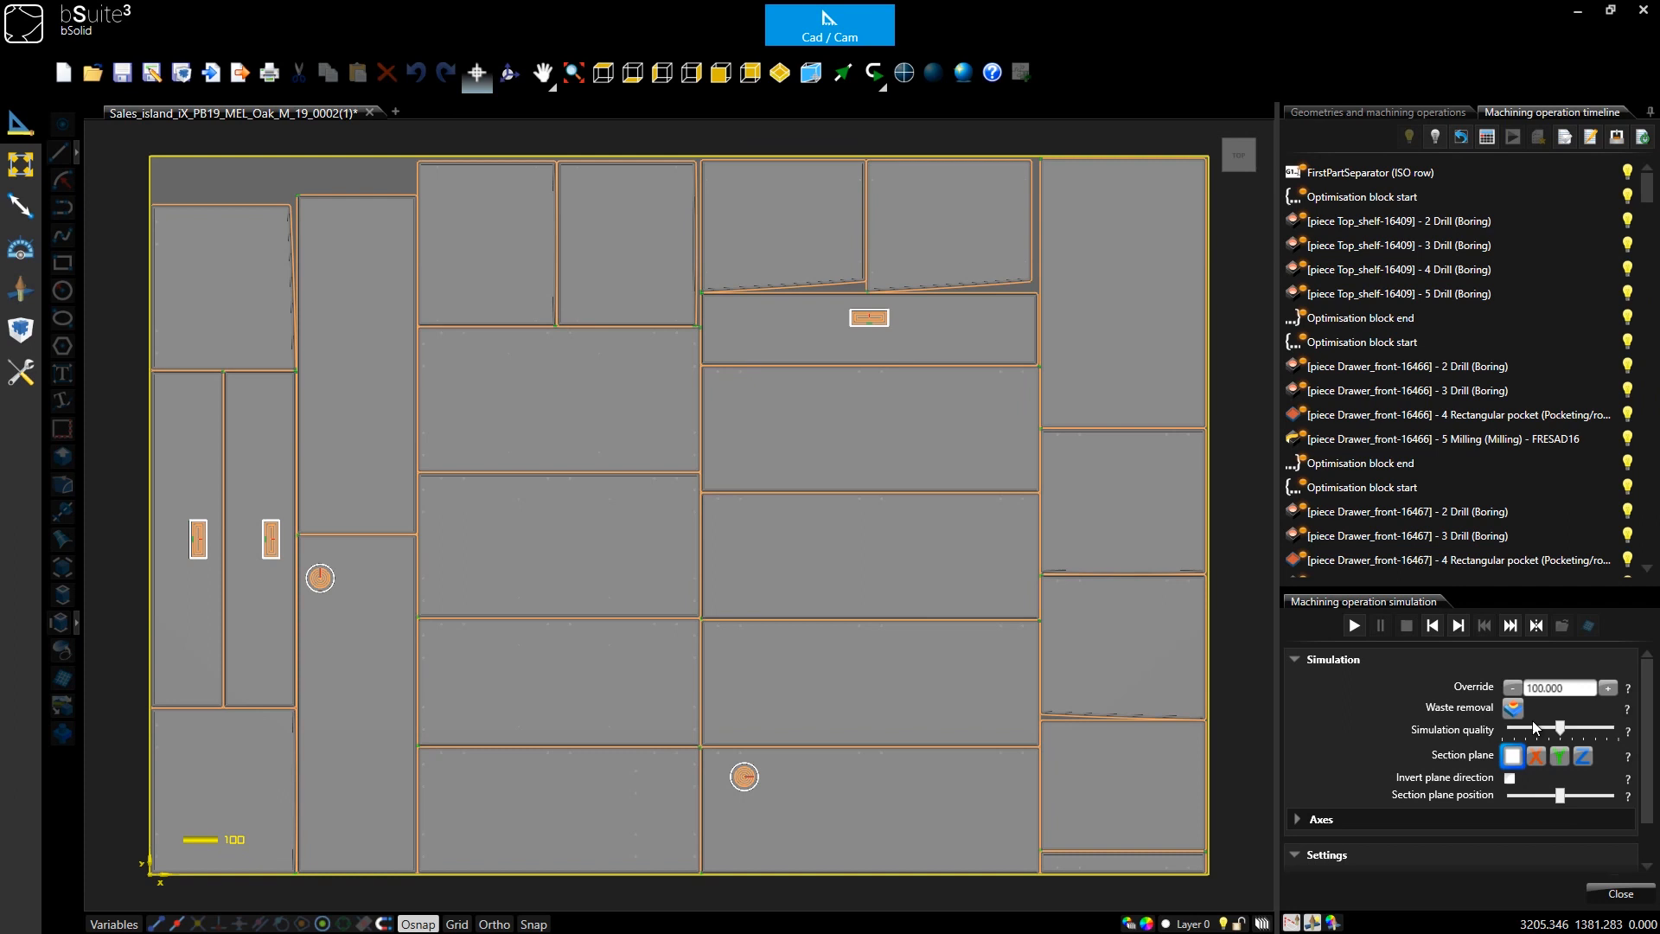
{"action": "left_click", "coordinate": [1515, 689]}
{"action": "left_click", "coordinate": [1515, 689]}
{"action": "left_click", "coordinate": [1514, 689]}
{"action": "left_click", "coordinate": [1514, 690]}
{"action": "left_click", "coordinate": [1515, 689]}
{"action": "left_click", "coordinate": [1515, 689]}
{"action": "double_click", "coordinate": [1558, 692]}
{"action": "left_click", "coordinate": [1255, 175]}
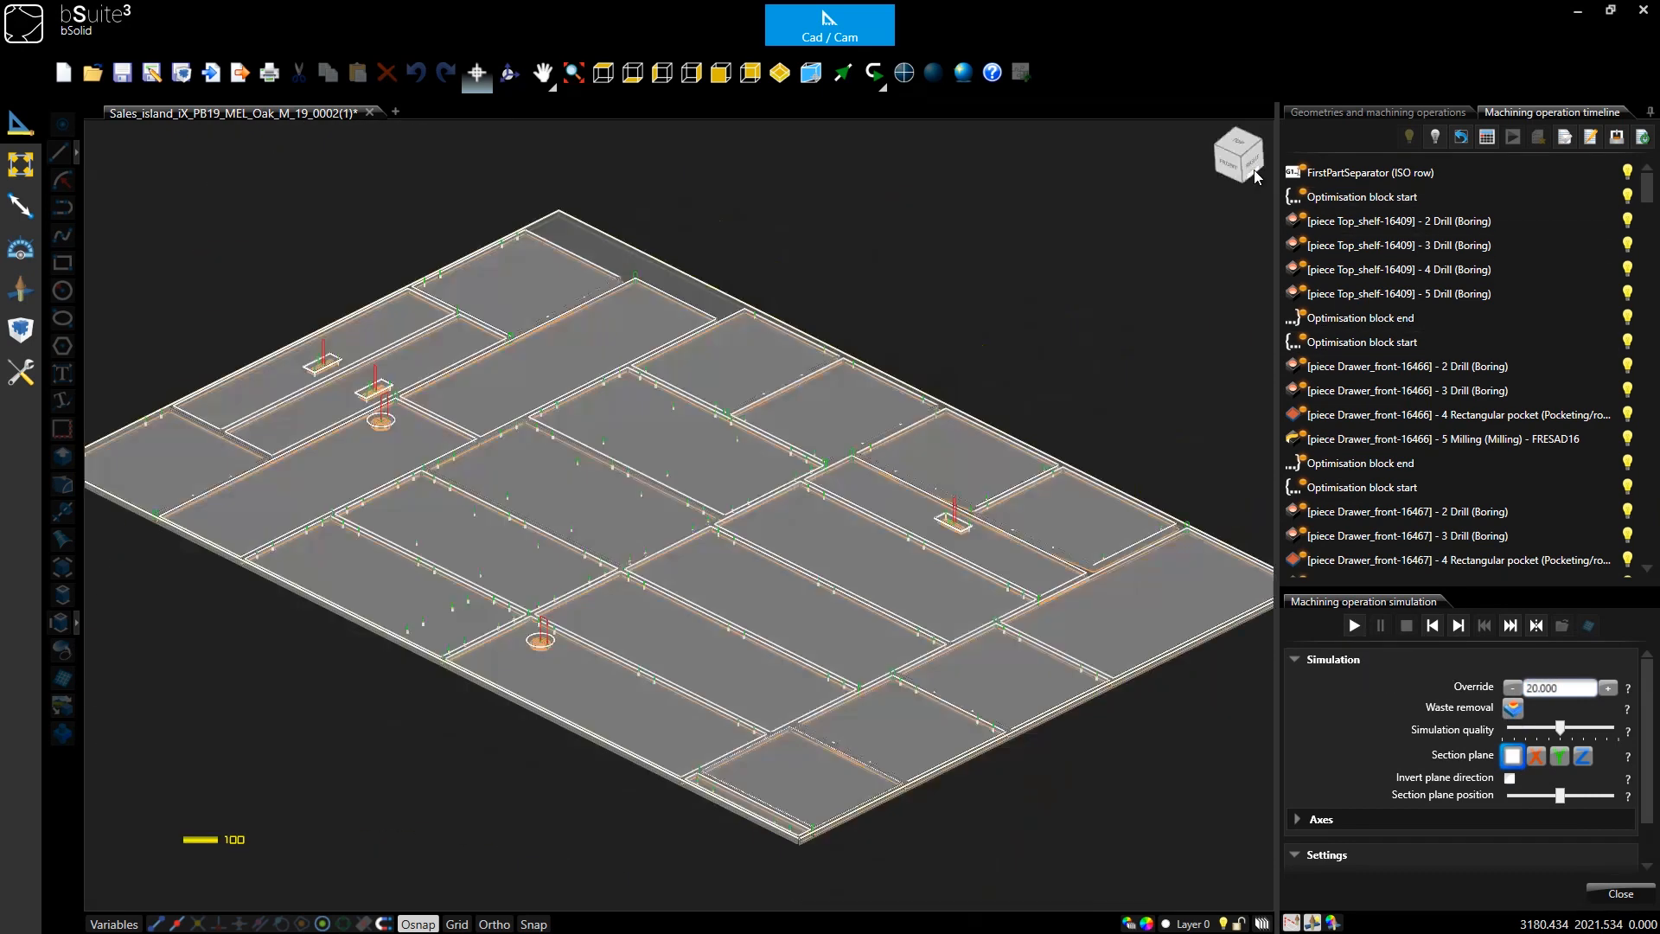
{"action": "left_click", "coordinate": [1356, 627]}
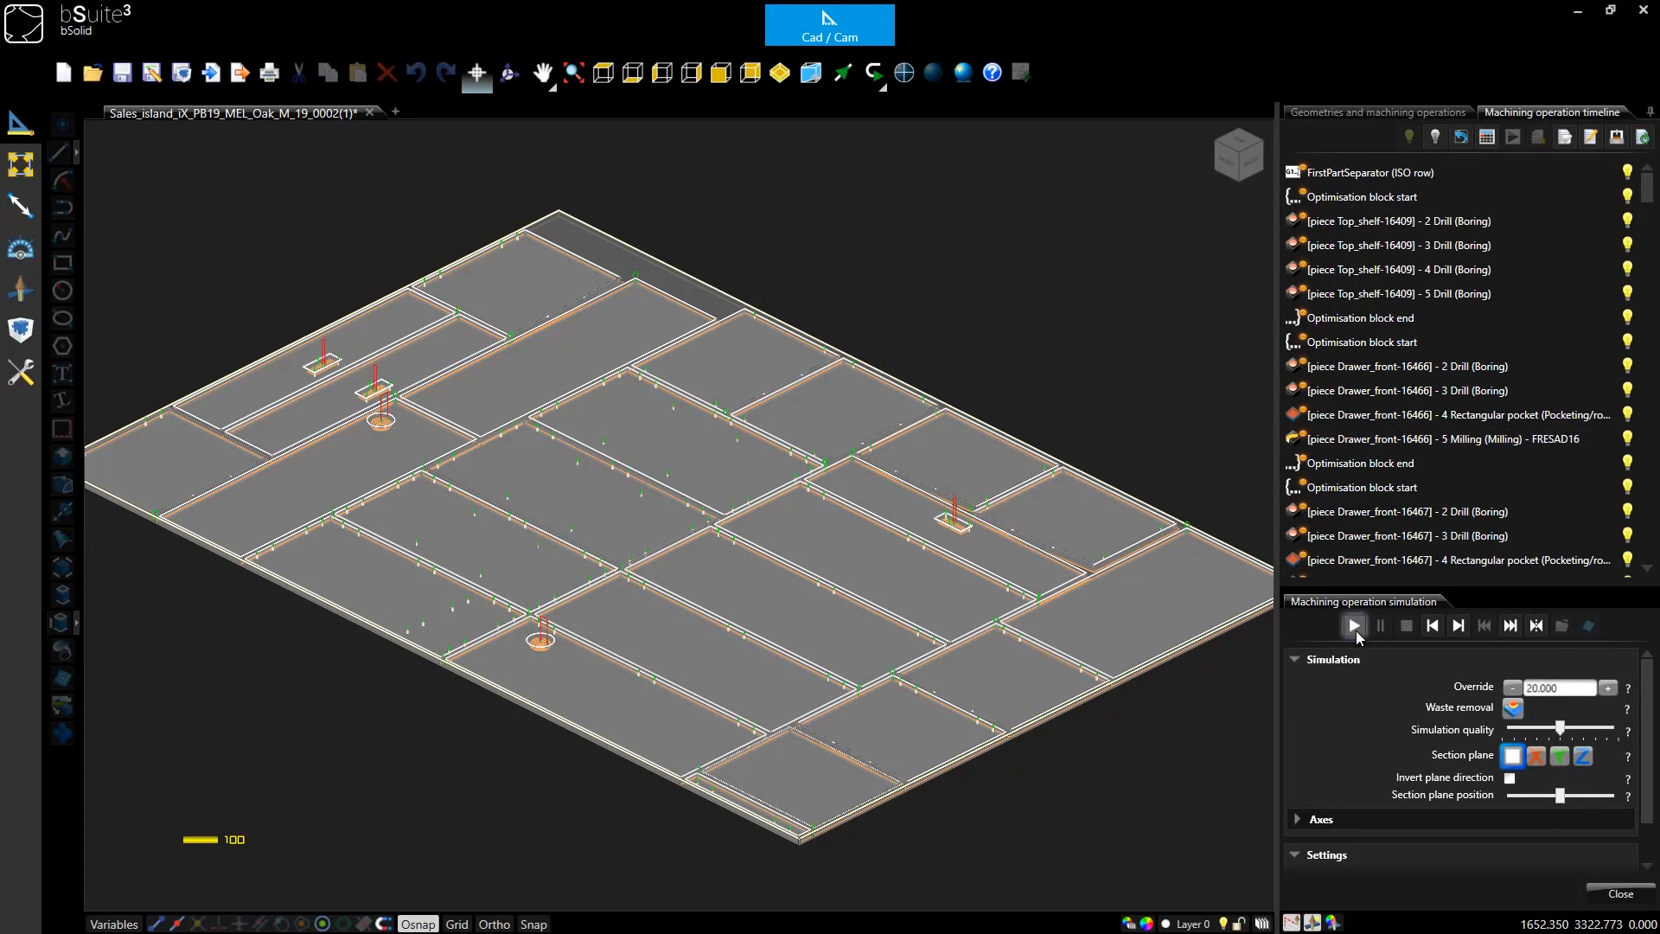